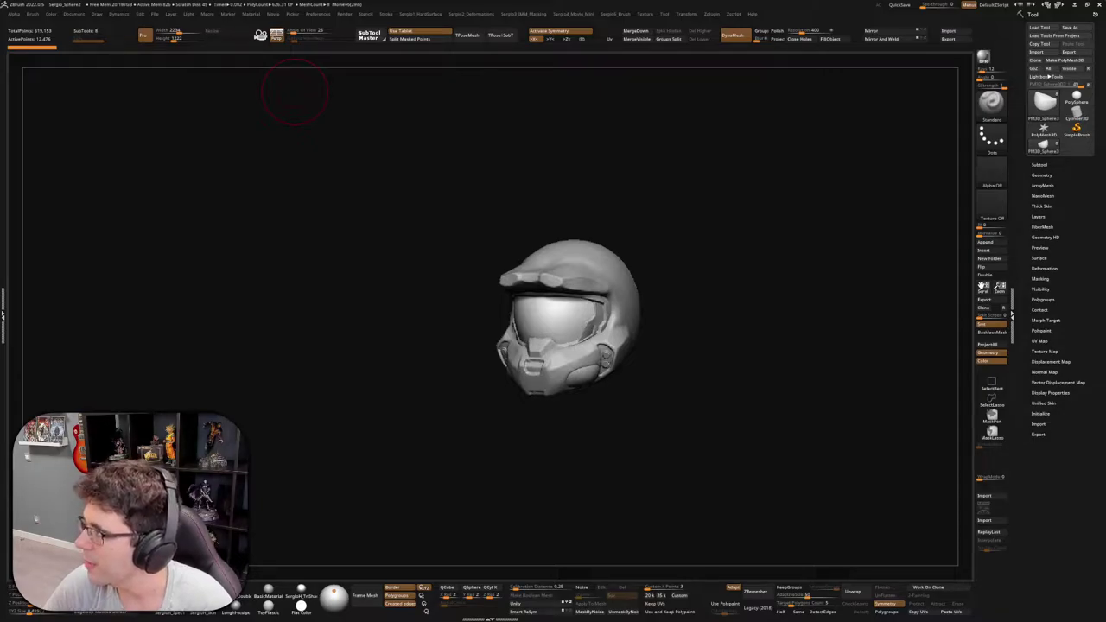
Set the brush alpha to Alpha Off, viewing the helmet from a three-quarter front angle
drag(293, 91, 698, 286)
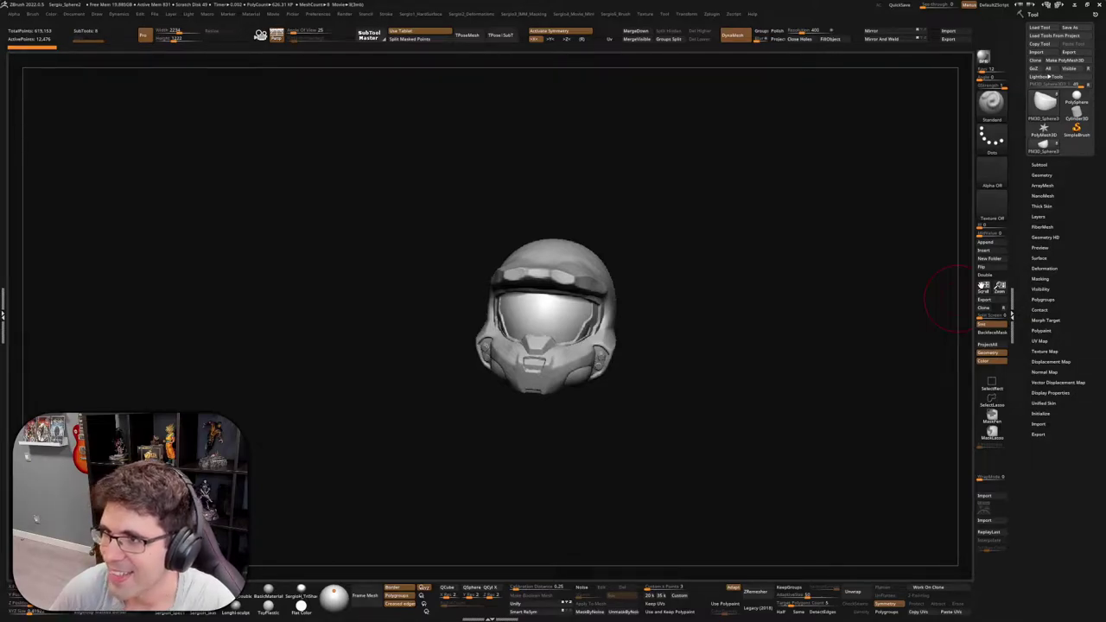
drag(947, 296, 656, 298)
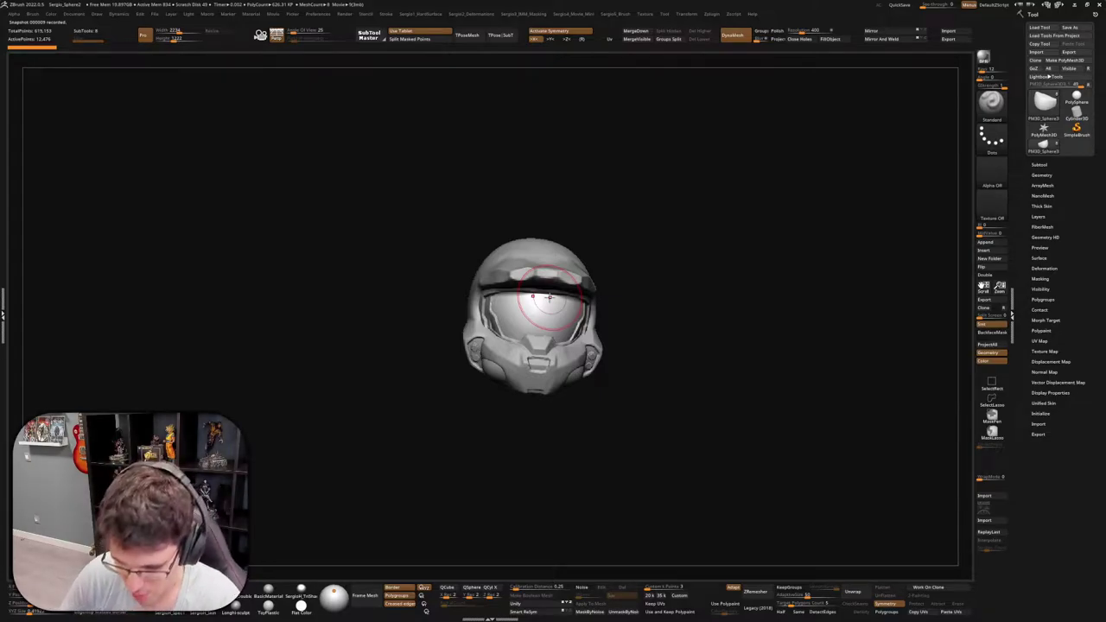
mouse_move(637, 281)
mouse_down()
mouse_move(644, 294)
mouse_move(587, 366)
mouse_move(584, 320)
mouse_move(548, 309)
mouse_move(631, 357)
mouse_move(630, 345)
mouse_move(605, 364)
mouse_up()
drag(661, 321, 726, 378)
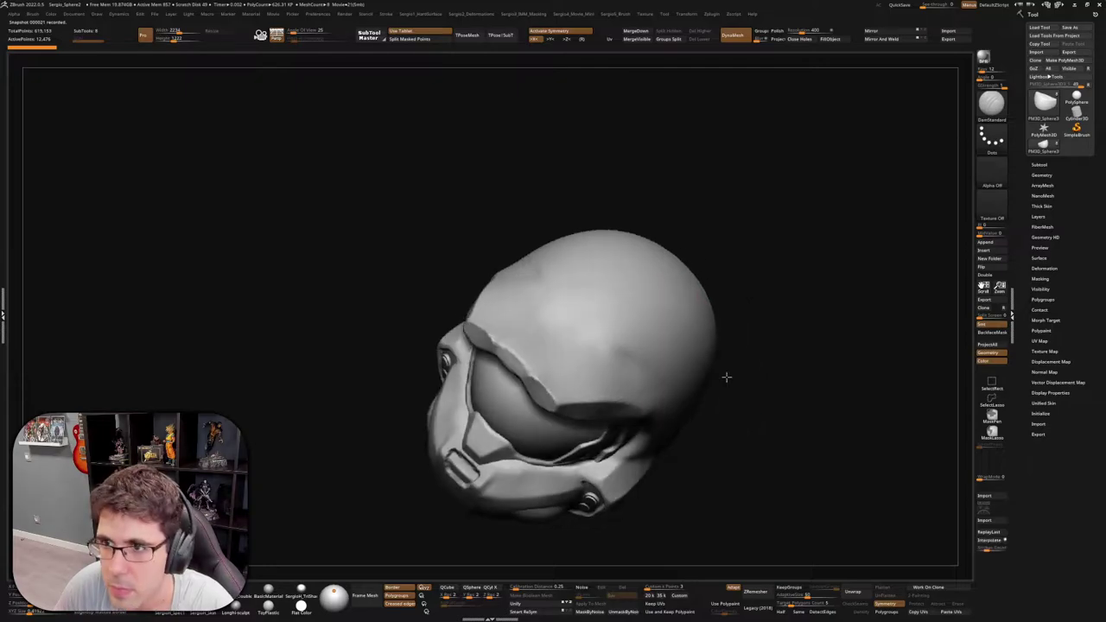
click(991, 177)
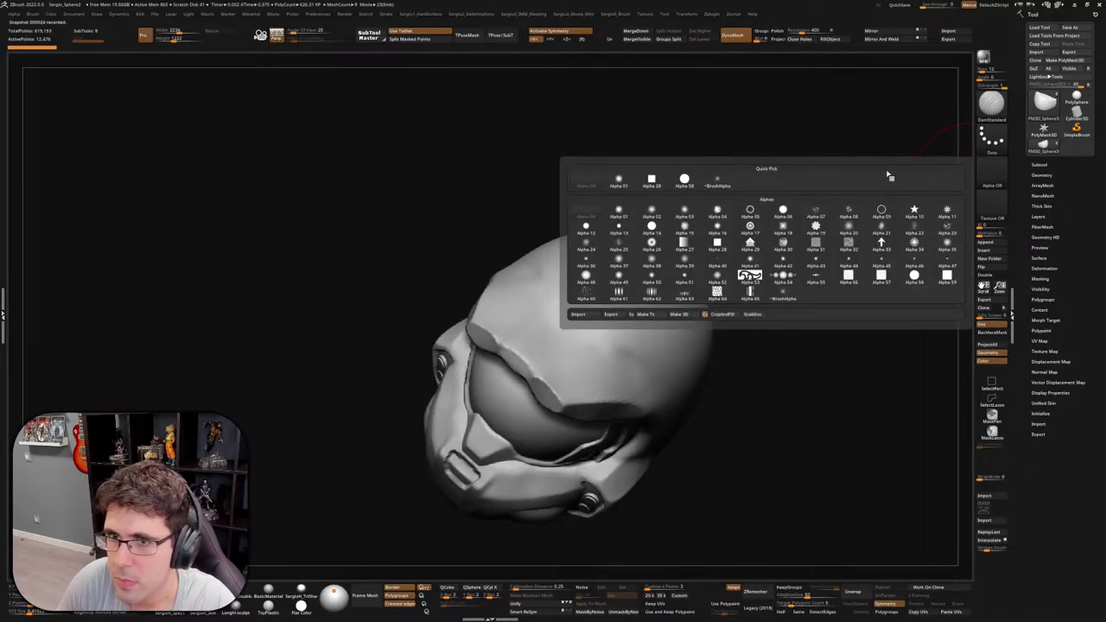
ctrl+shift+click(990, 173)
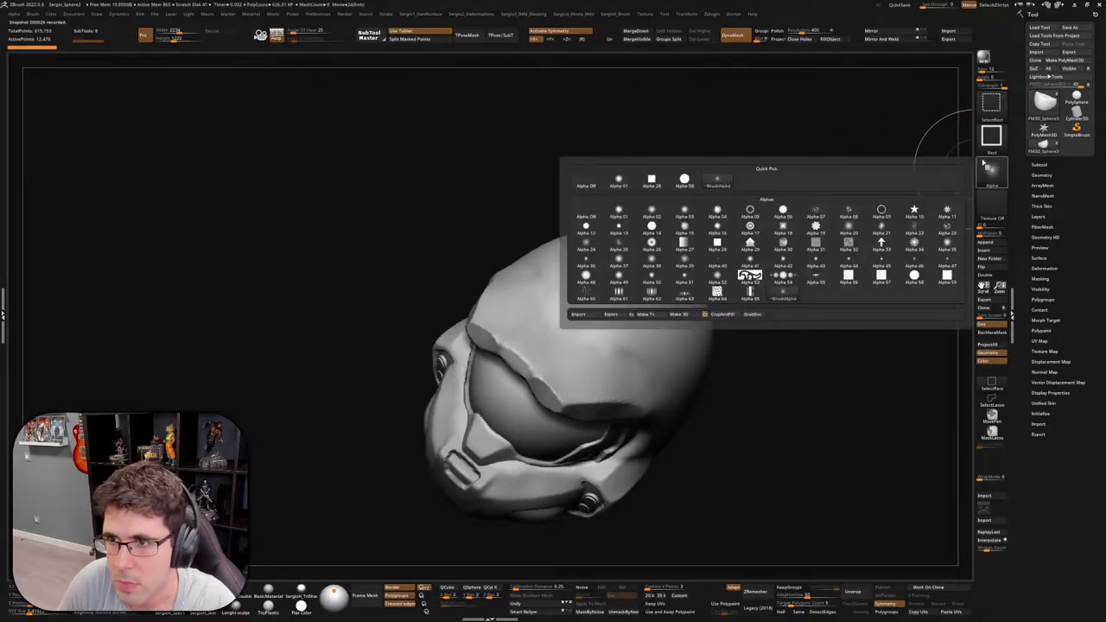
click(585, 183)
Switch to the Clay brush (B-C-L) after checking the back and jaw
drag(596, 155, 724, 327)
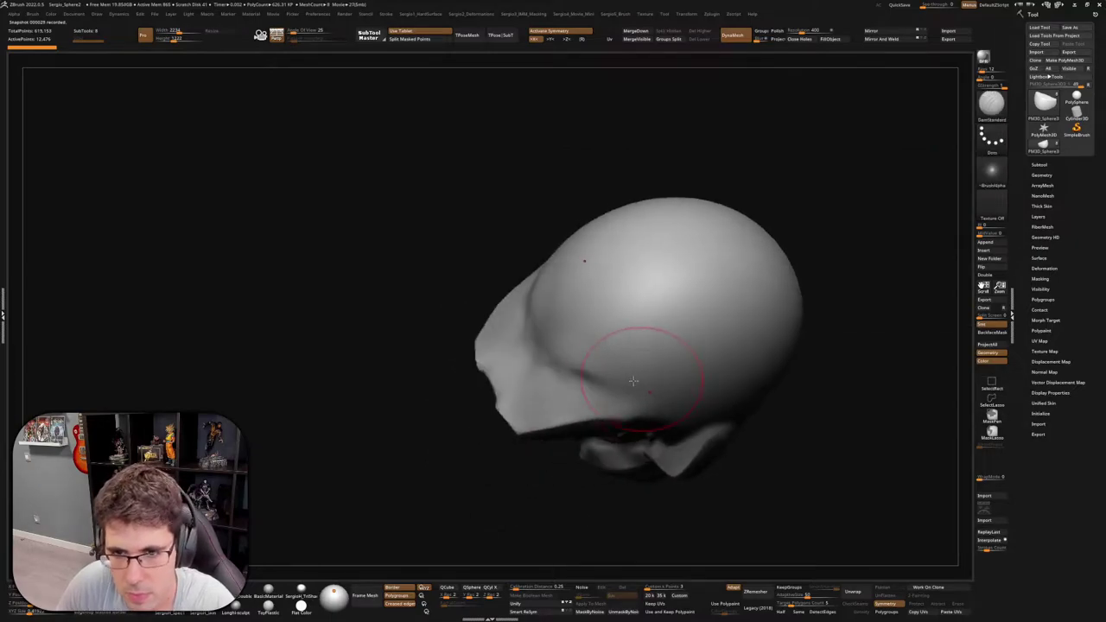
drag(636, 377, 637, 321)
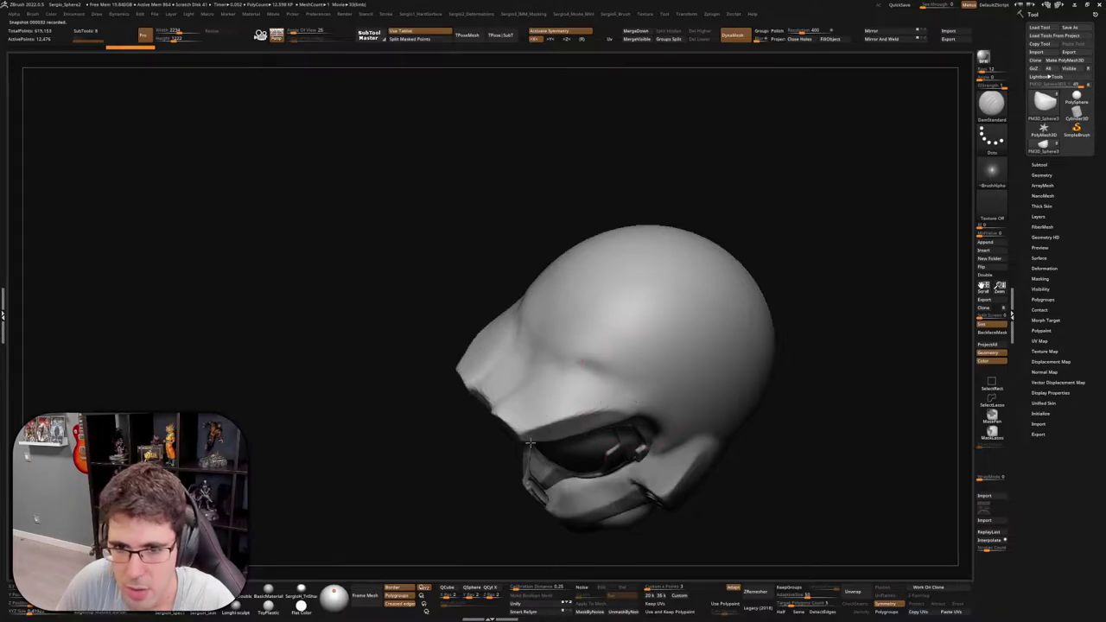
key(b)
key(c)
key(l)
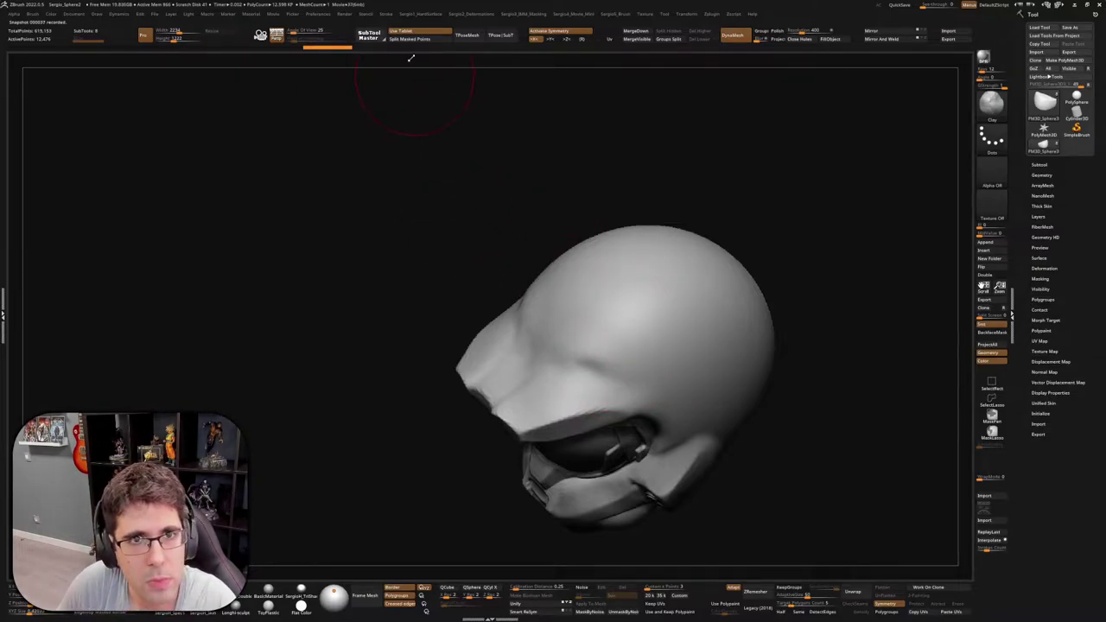
Undo back to the HaloHelmet_V1_Blocking version with its rounded brim over the visor
mouse_move(303, 173)
mouse_down()
mouse_move(568, 350)
mouse_move(602, 331)
mouse_move(609, 341)
mouse_up()
key(ctrl+z)
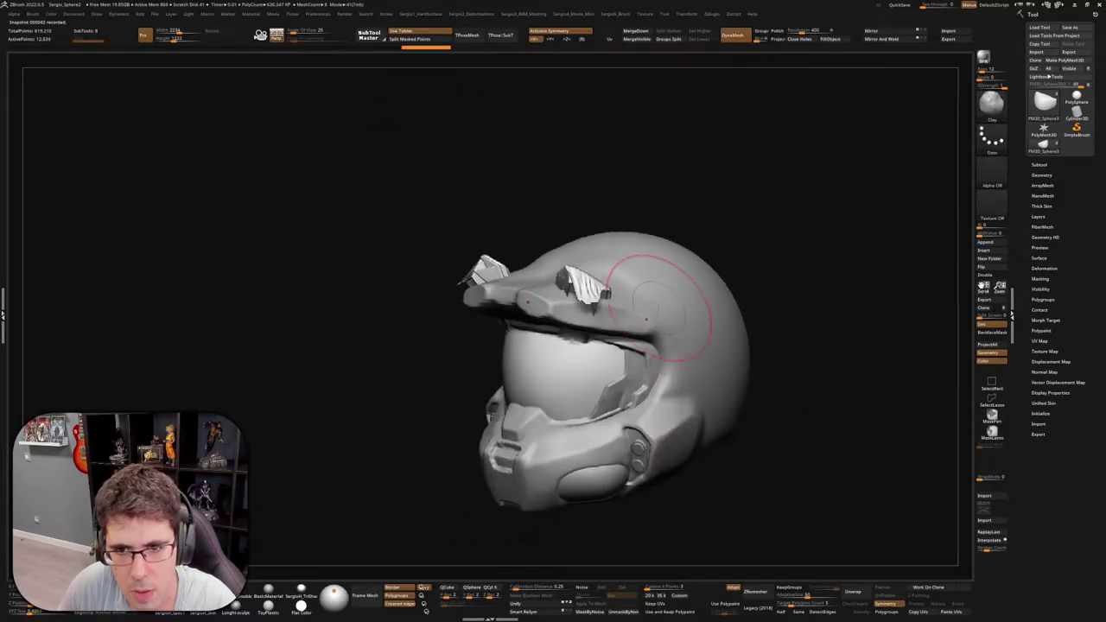
key(ctrl+z)
Revert to the bare head, then try a DamStandard groove on the right side and undo it
key(ctrl+z)
key(ctrl+z)
key(ctrl+z)
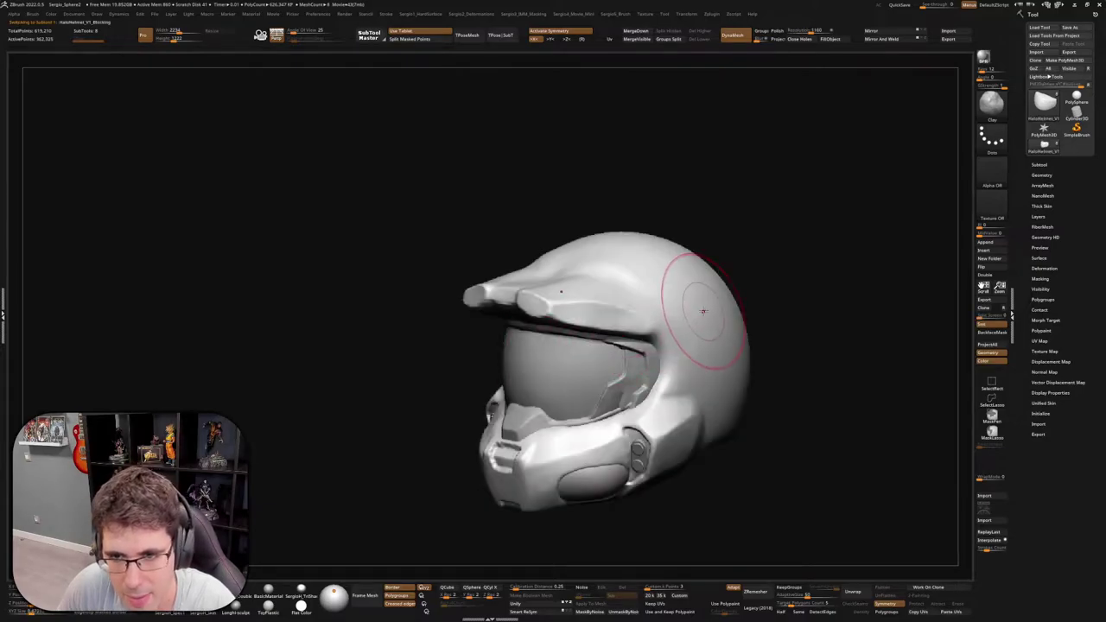
key(ctrl+z)
key(ctrl+z)
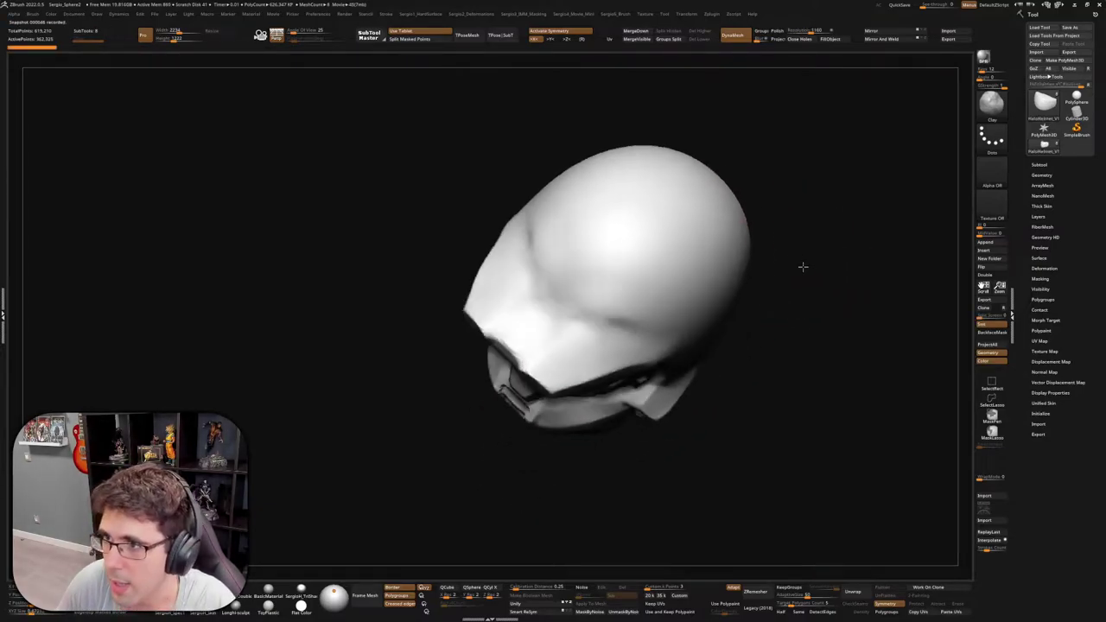
key(ctrl+z)
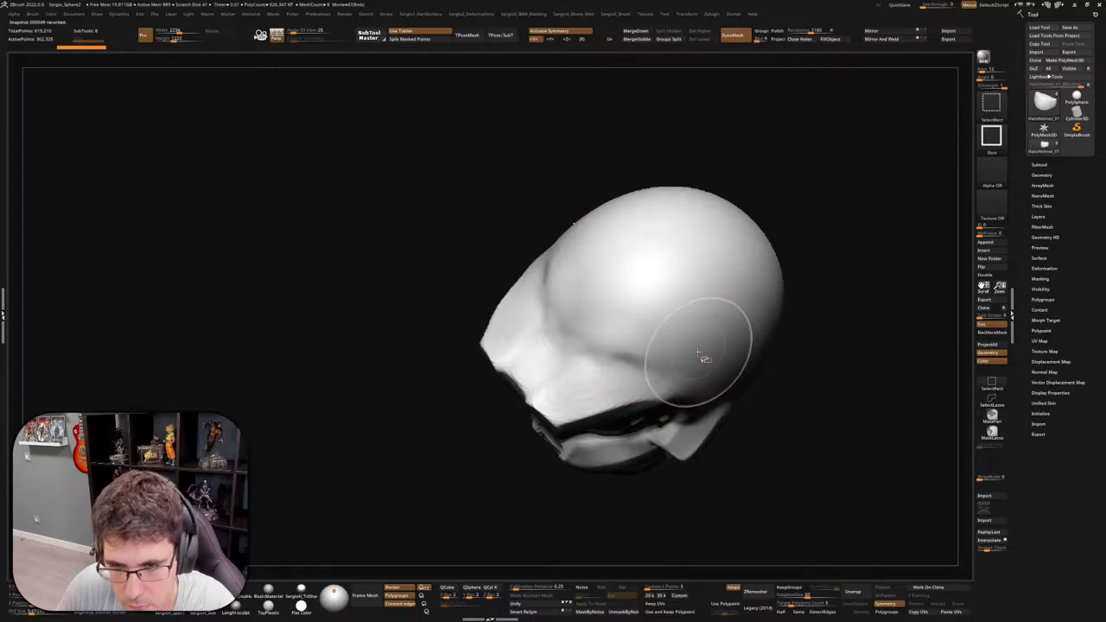
key(b)
key(d)
key(s)
drag(636, 369, 742, 327)
key(ctrl+z)
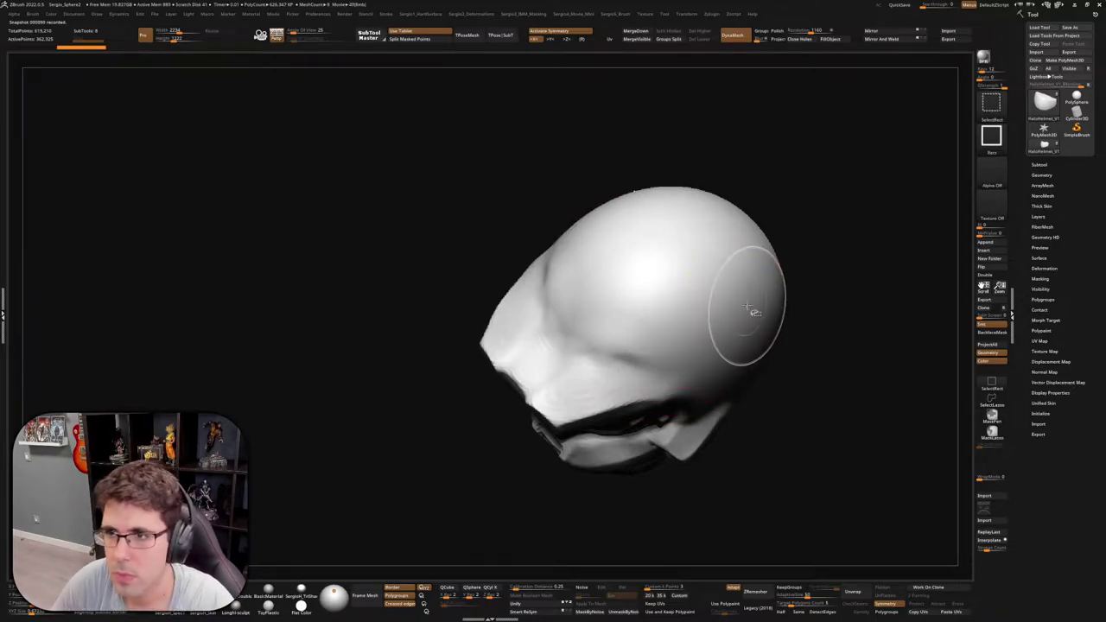
Sculpt diagonal strokes along the right side of the head
key(space)
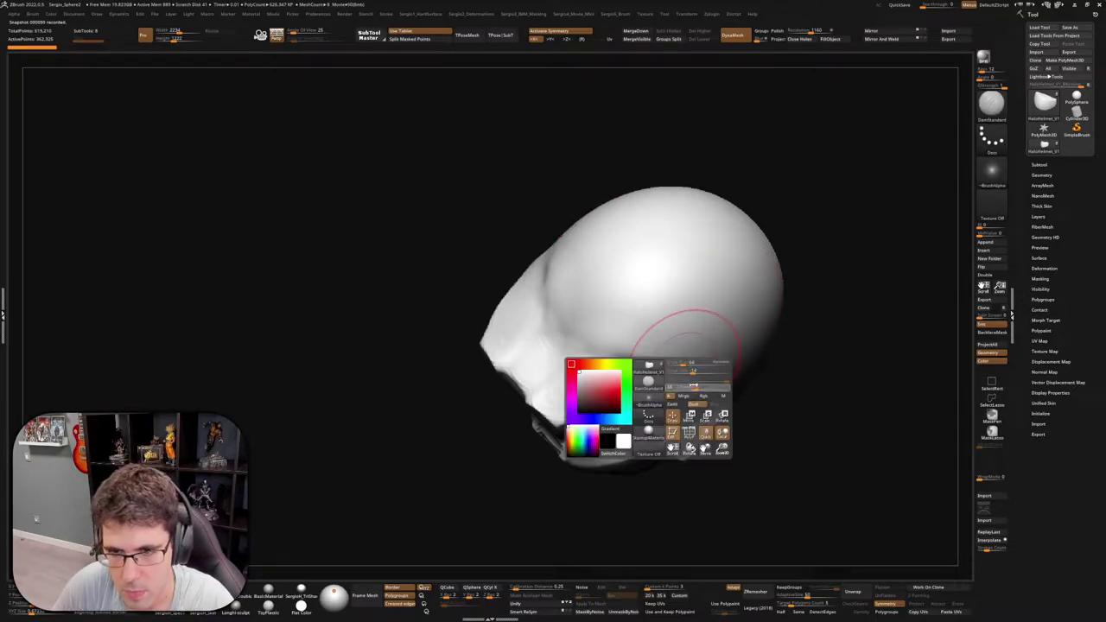
right_drag(696, 387, 617, 366)
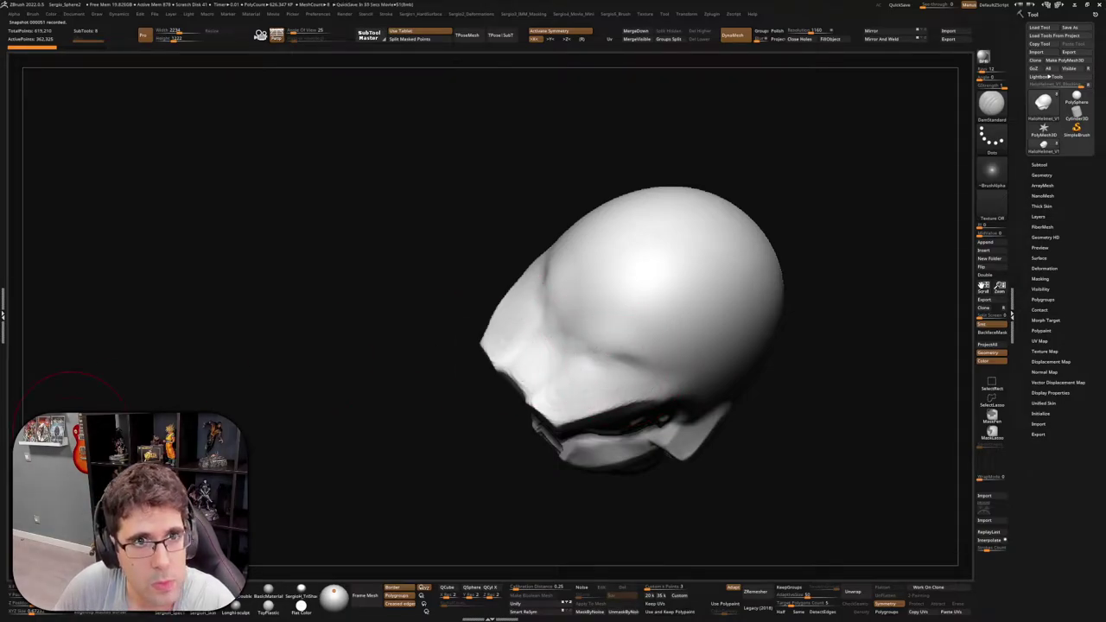
right_drag(855, 285, 928, 254)
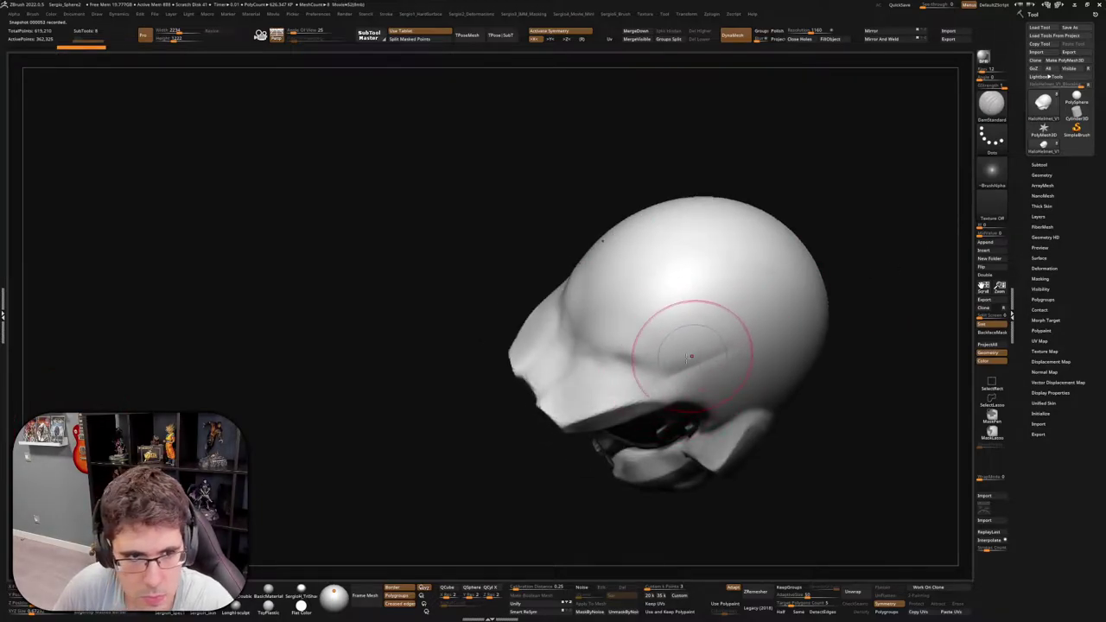
mouse_move(631, 345)
mouse_down()
mouse_move(692, 344)
mouse_move(778, 320)
mouse_up()
Orbit through side, back and top views to review the band around the skull
mouse_move(829, 281)
right_down()
mouse_move(786, 316)
mouse_move(772, 353)
mouse_move(666, 358)
mouse_move(703, 397)
mouse_move(741, 346)
mouse_move(700, 391)
right_up()
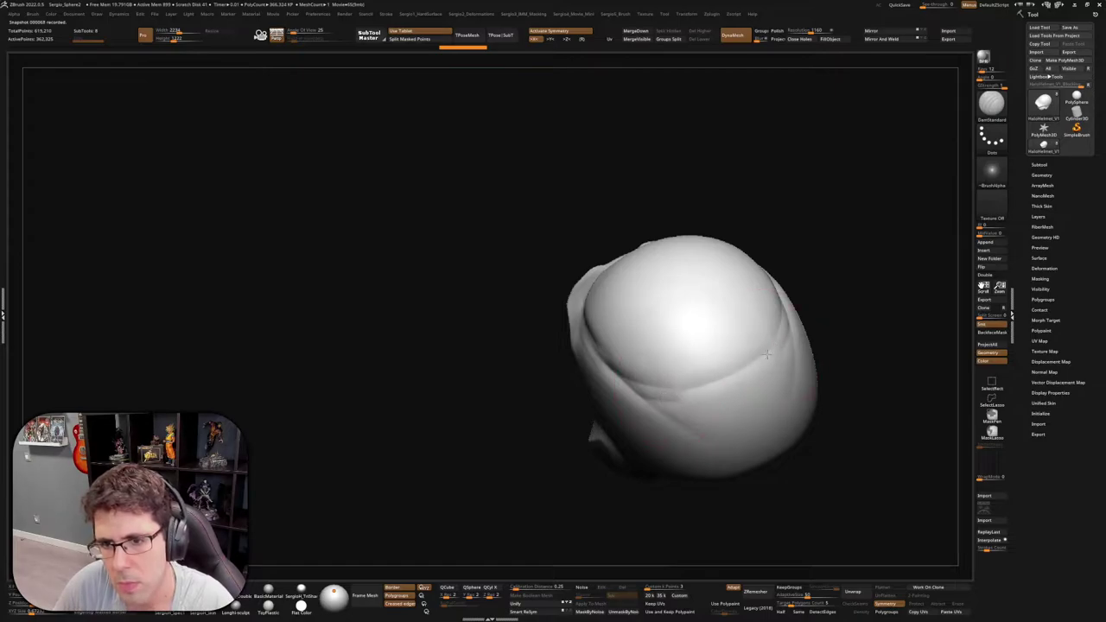
right_drag(644, 444, 698, 371)
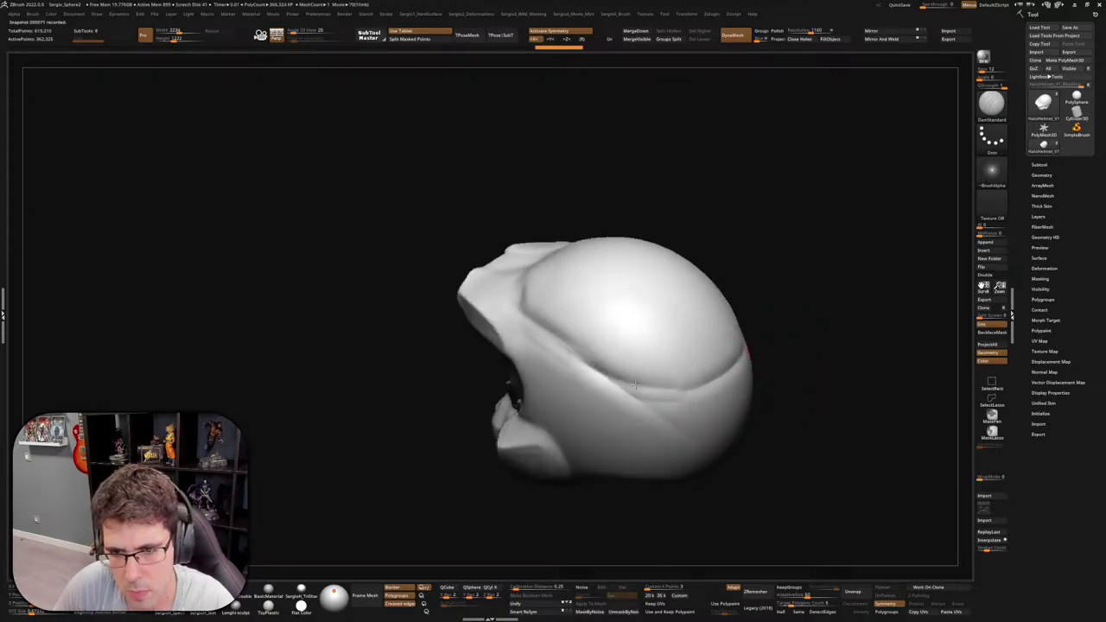
mouse_move(596, 372)
right_down()
mouse_move(769, 335)
mouse_move(758, 375)
mouse_move(679, 395)
right_up()
right_drag(756, 358, 829, 285)
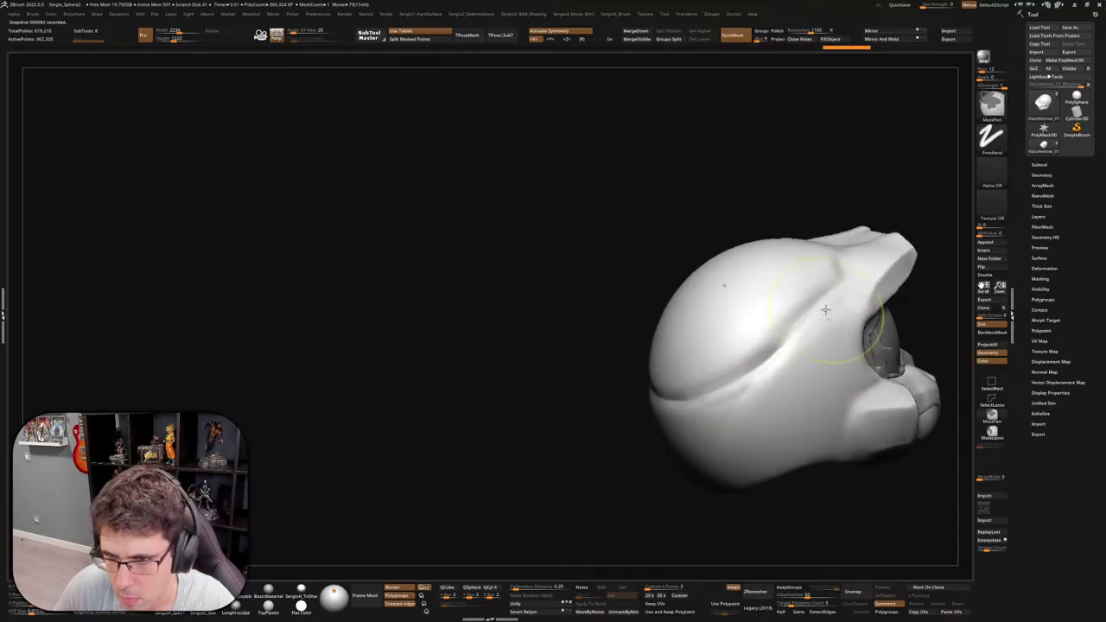
mouse_move(760, 363)
right_down()
mouse_move(745, 363)
mouse_move(746, 412)
mouse_move(716, 345)
mouse_move(622, 383)
mouse_move(542, 355)
right_up()
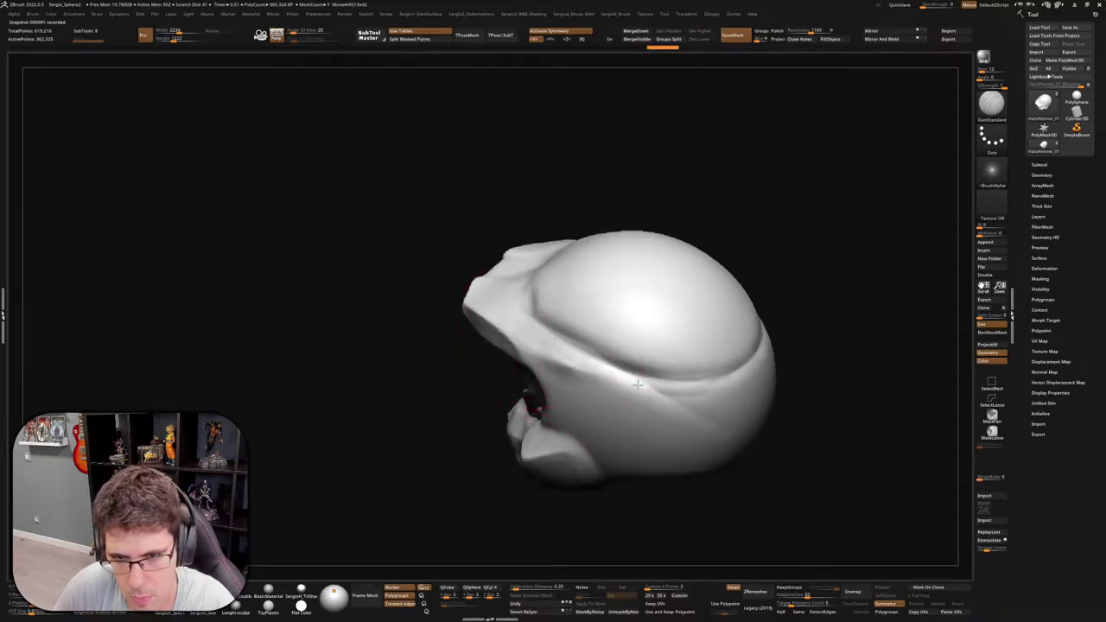
mouse_move(654, 357)
right_down()
mouse_move(777, 375)
mouse_move(685, 436)
mouse_move(619, 323)
right_up()
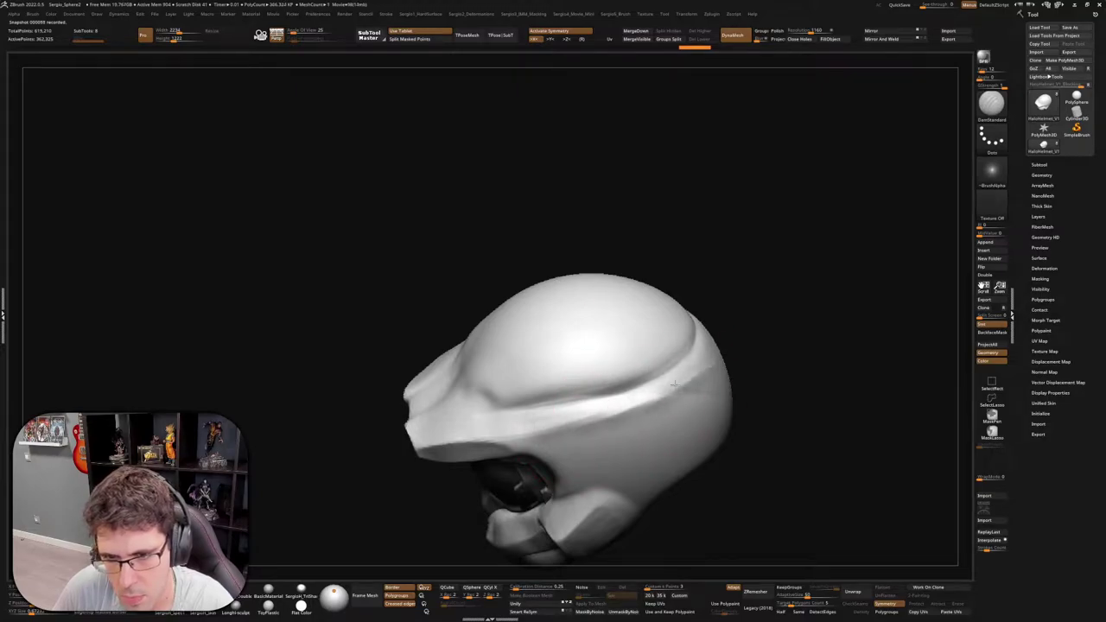
right_drag(673, 383, 703, 370)
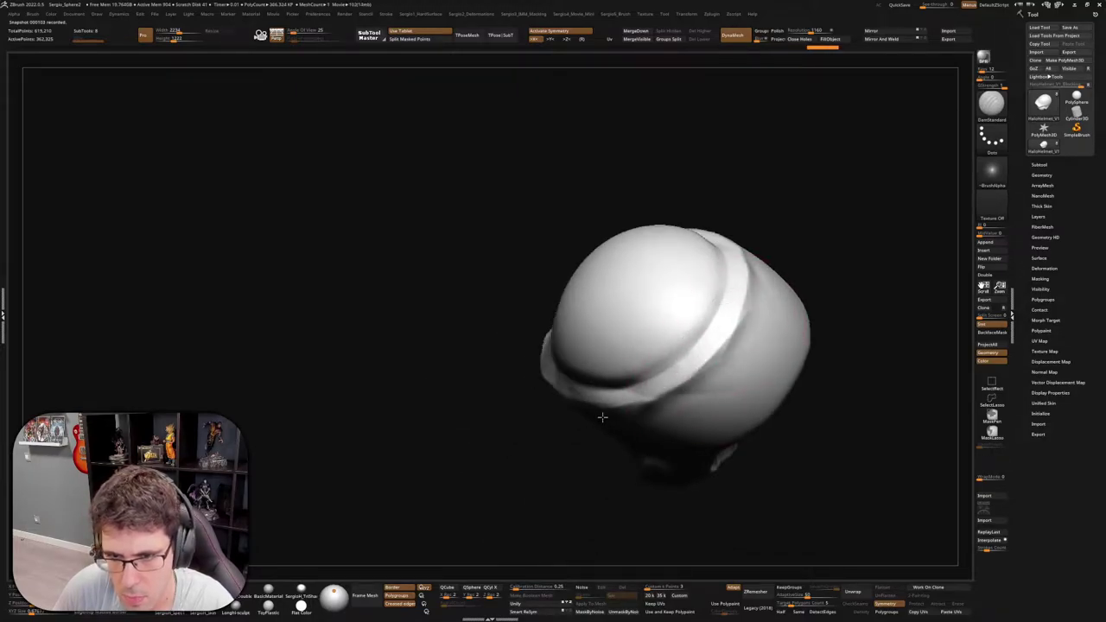
right_drag(602, 417, 696, 371)
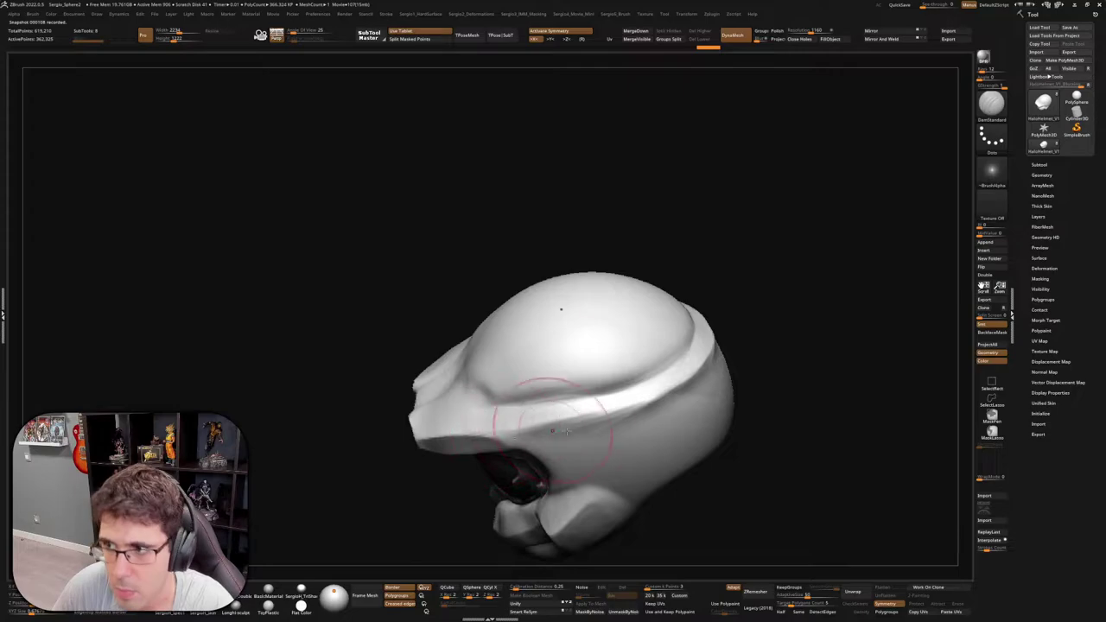
right_drag(553, 430, 739, 421)
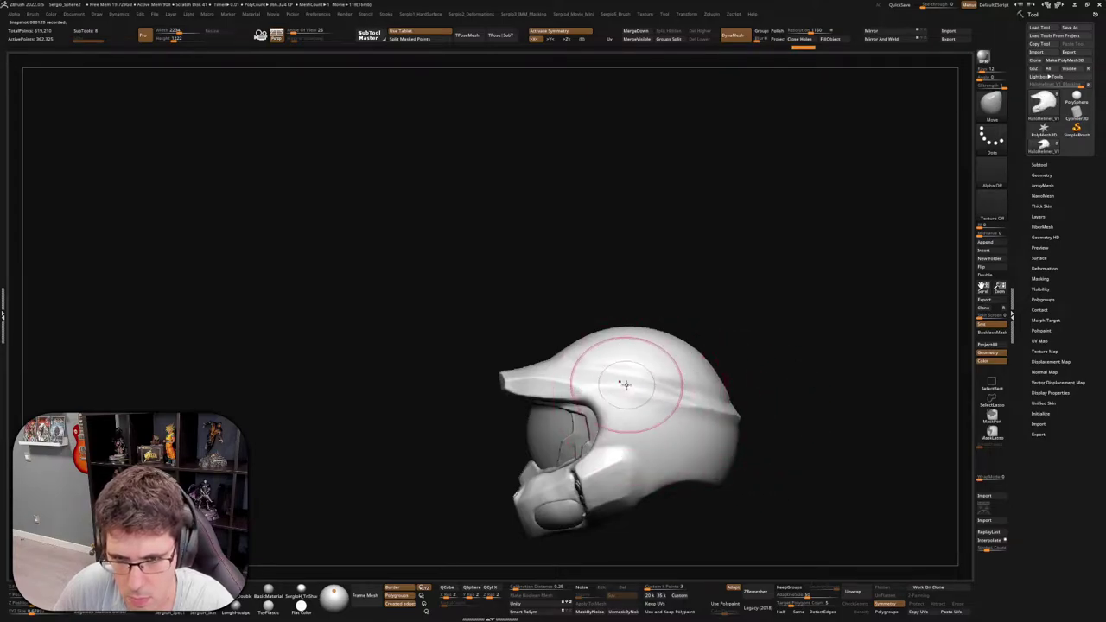
Inspect the helmet's back, underside rim and the side of the visor and face guard
mouse_move(630, 397)
right_down()
mouse_move(694, 434)
mouse_move(789, 444)
mouse_move(841, 415)
mouse_move(790, 447)
mouse_move(743, 415)
mouse_move(760, 377)
mouse_move(755, 408)
right_up()
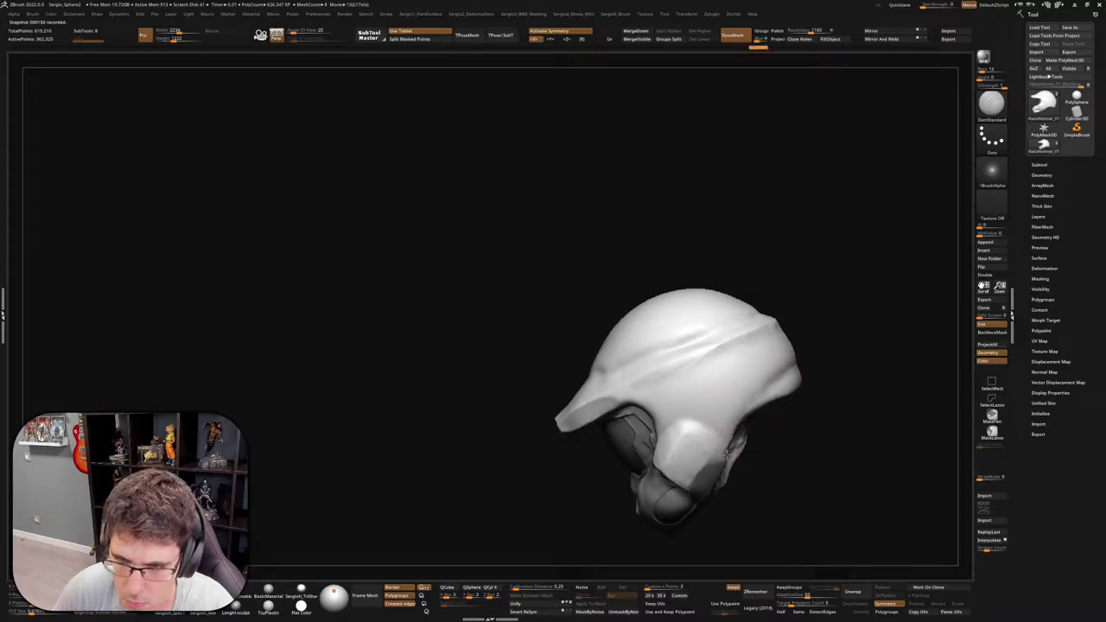
right_drag(731, 449, 717, 396)
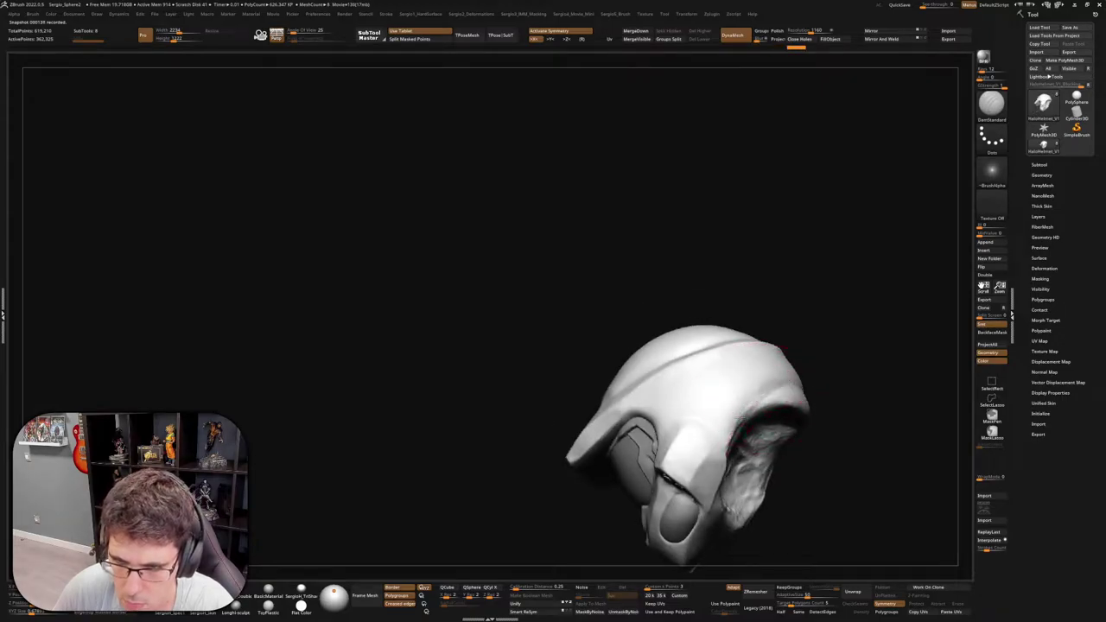
mouse_move(756, 393)
right_down()
mouse_move(795, 449)
mouse_move(829, 432)
mouse_move(804, 449)
mouse_move(764, 427)
right_up()
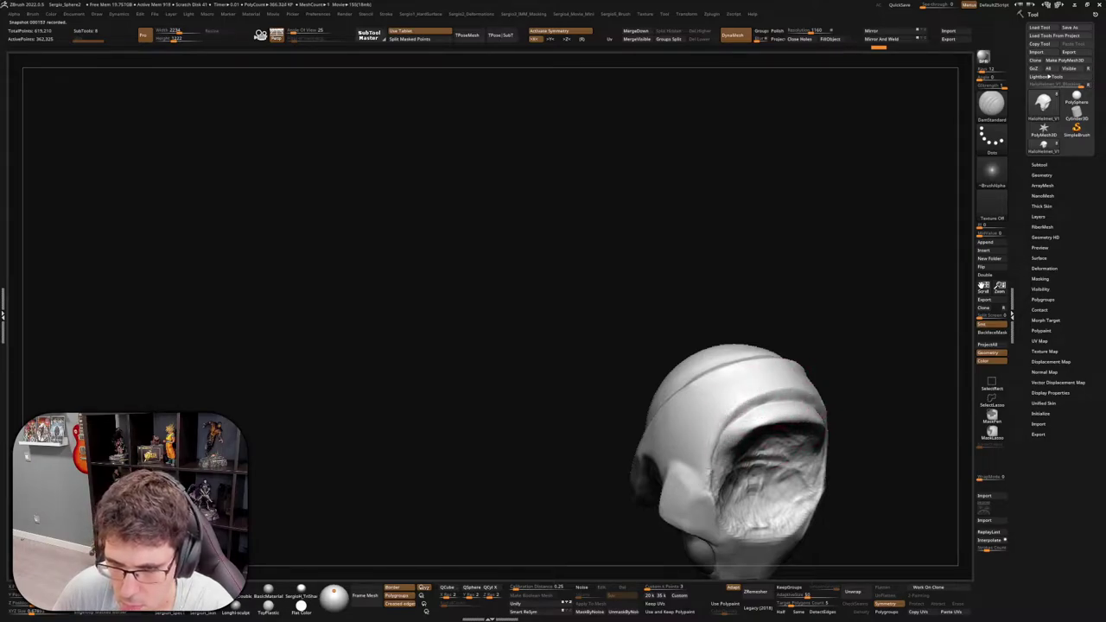
right_drag(756, 375, 797, 420)
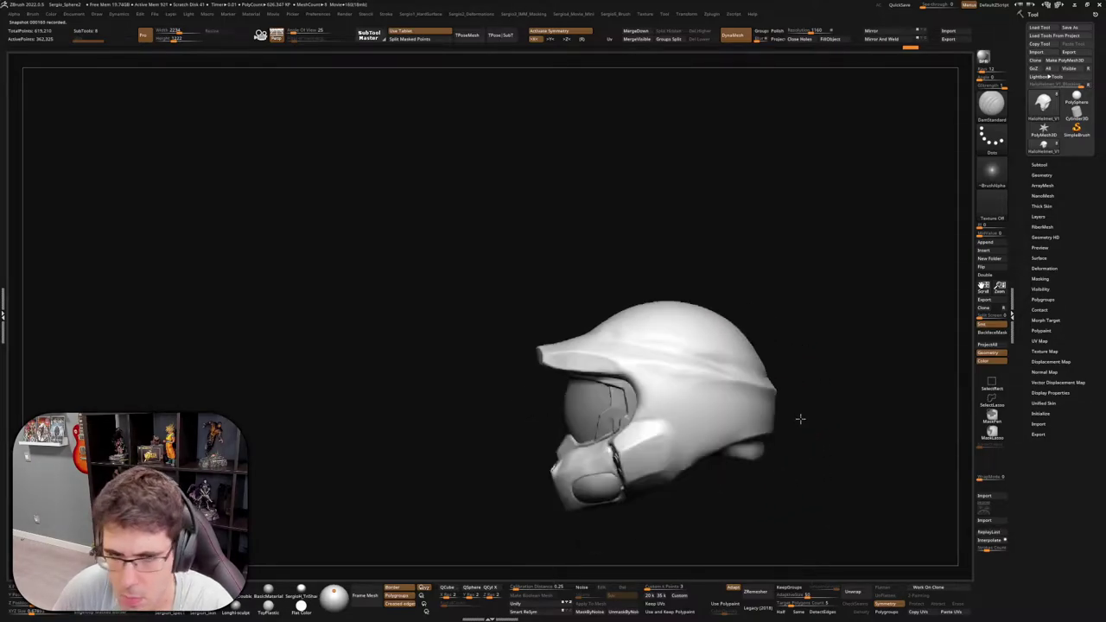
mouse_move(742, 391)
right_down()
mouse_move(732, 440)
mouse_move(701, 456)
mouse_move(710, 426)
right_up()
Switch to a smaller Move brush (B-M-V) and frame the side vents
key(b)
key(m)
key(v)
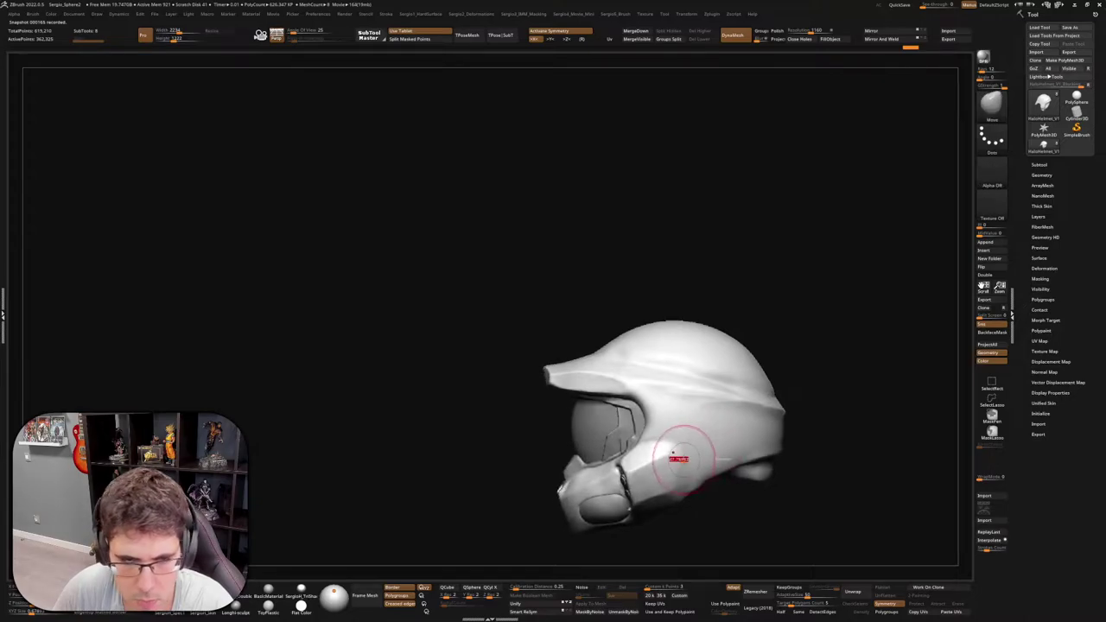
key(s)
mouse_move(691, 461)
mouse_down()
mouse_move(679, 460)
mouse_move(694, 474)
mouse_up()
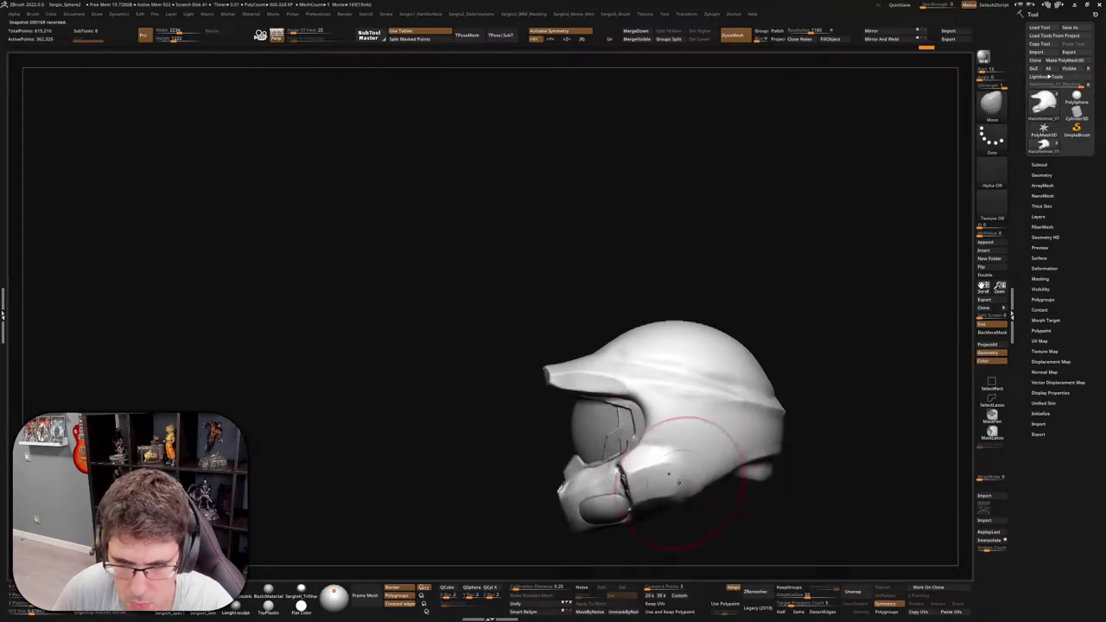
right_drag(679, 483, 737, 403)
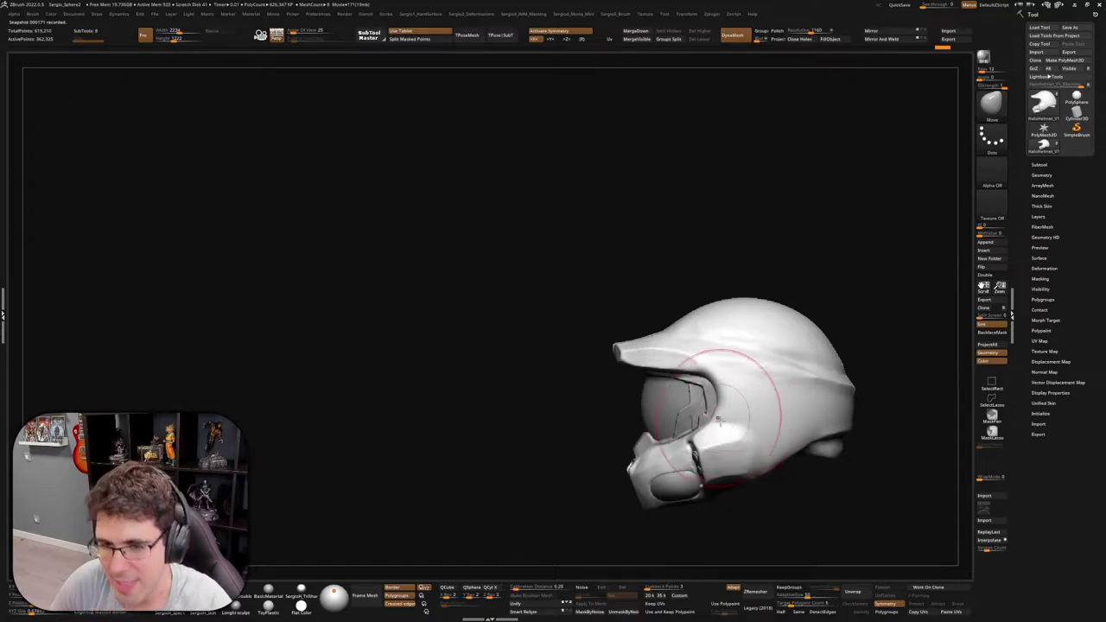
mouse_move(717, 419)
right_down()
mouse_move(703, 407)
mouse_move(717, 432)
right_up()
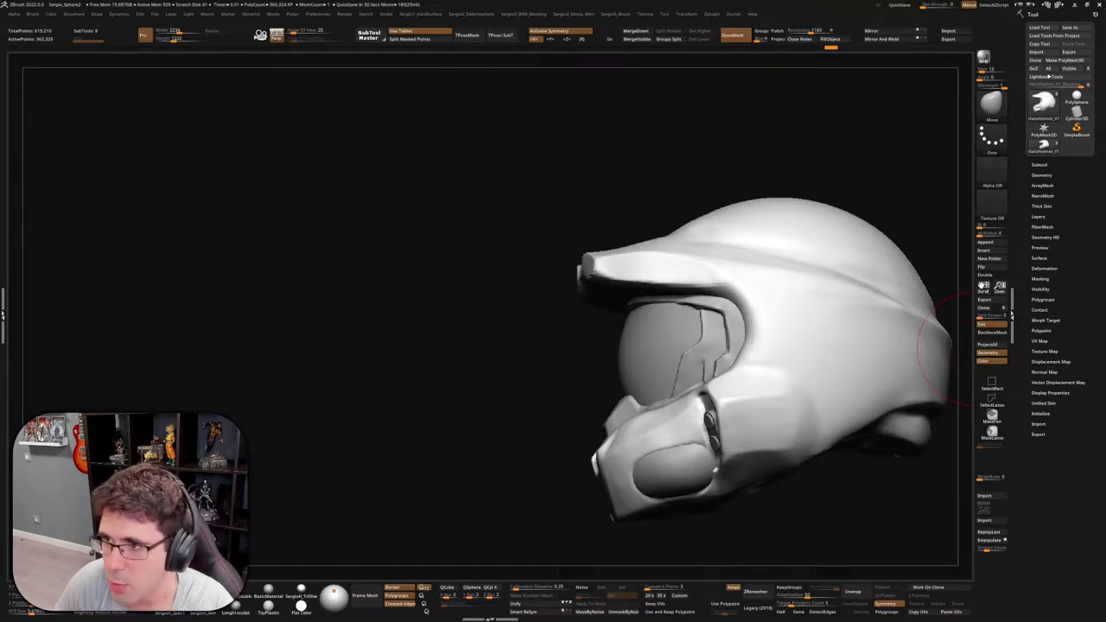
Undo and redo recent strokes to settle on the preferred cheek panel shape
drag(950, 341, 716, 345)
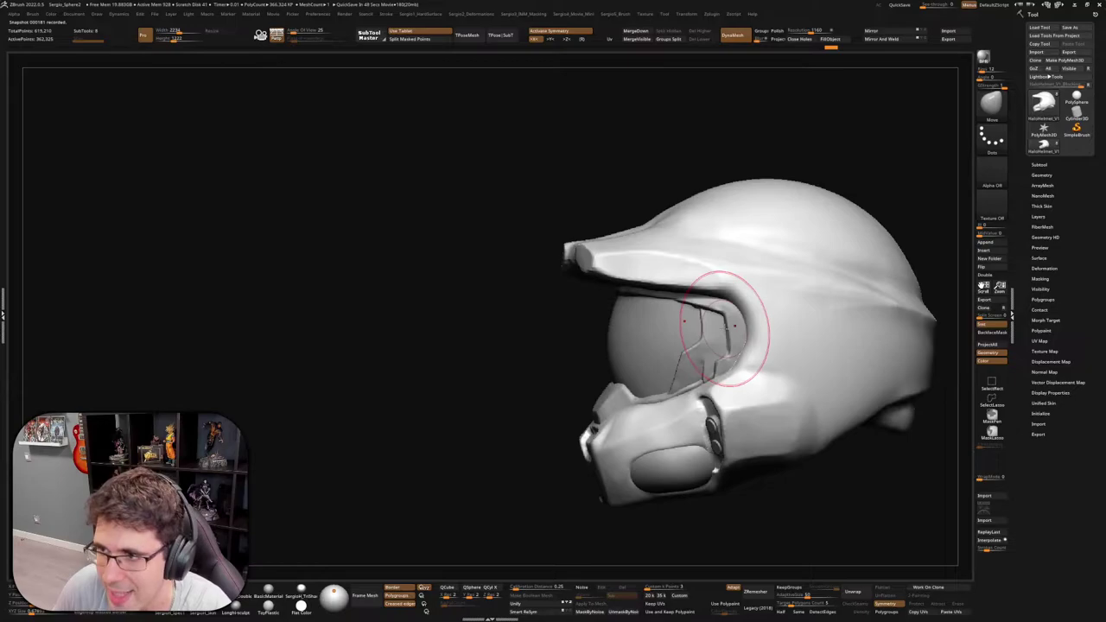
mouse_move(694, 455)
mouse_down()
mouse_move(760, 431)
mouse_move(707, 421)
mouse_move(716, 393)
mouse_move(732, 413)
mouse_up()
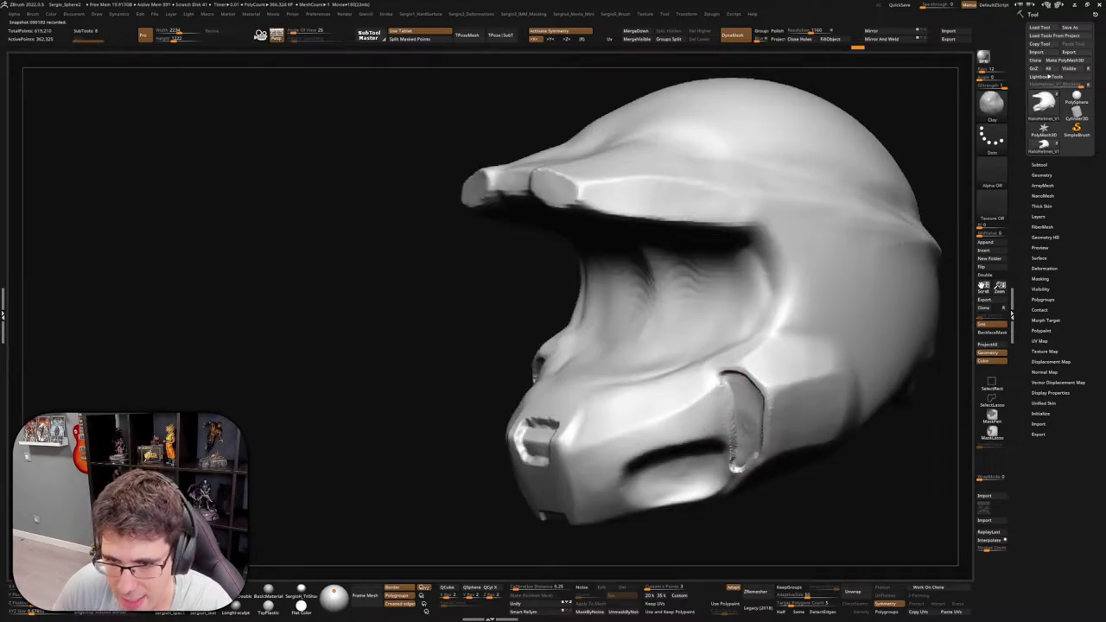
mouse_move(733, 467)
mouse_down()
mouse_move(728, 479)
mouse_move(730, 443)
mouse_move(732, 463)
mouse_up()
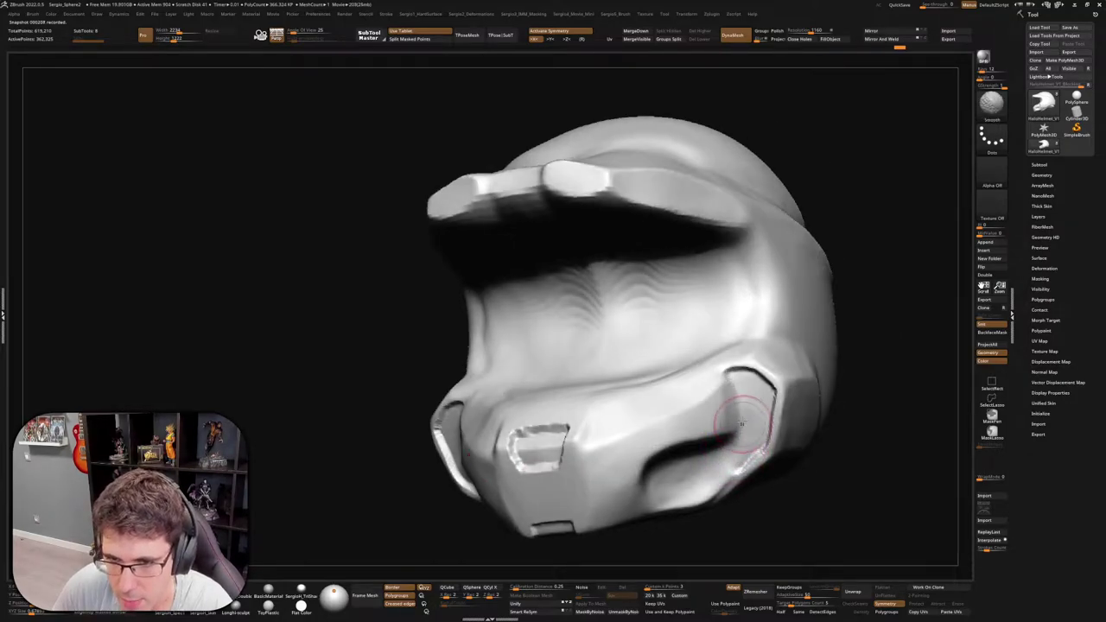
key(ctrl+shift+z)
key(ctrl+shift+z)
key(ctrl+z)
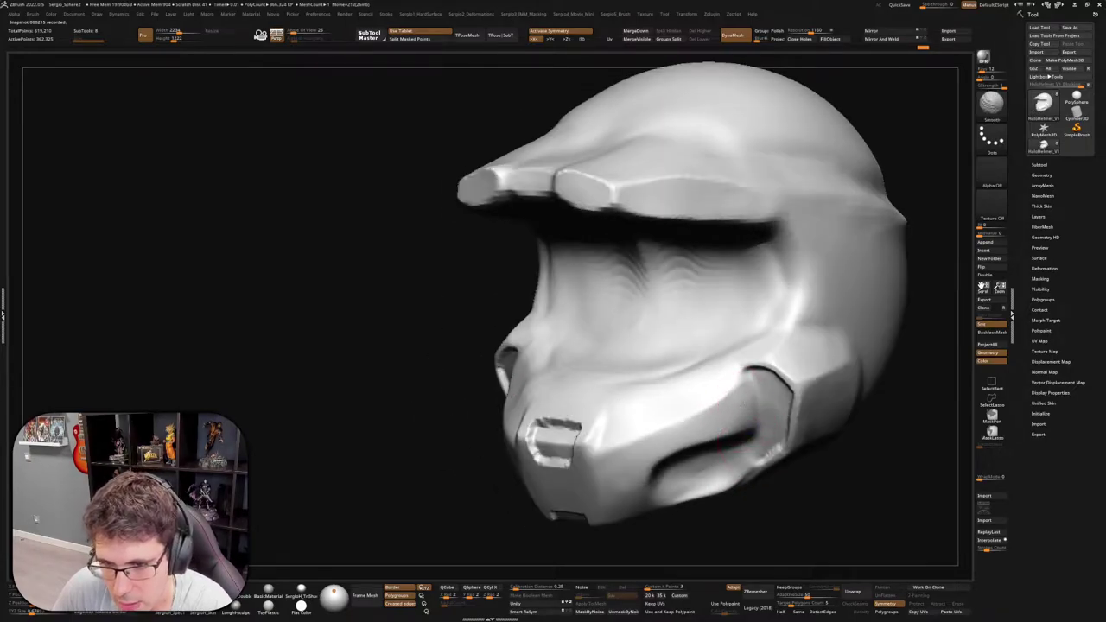
key(ctrl+z)
key(ctrl+z)
key(ctrl+z)
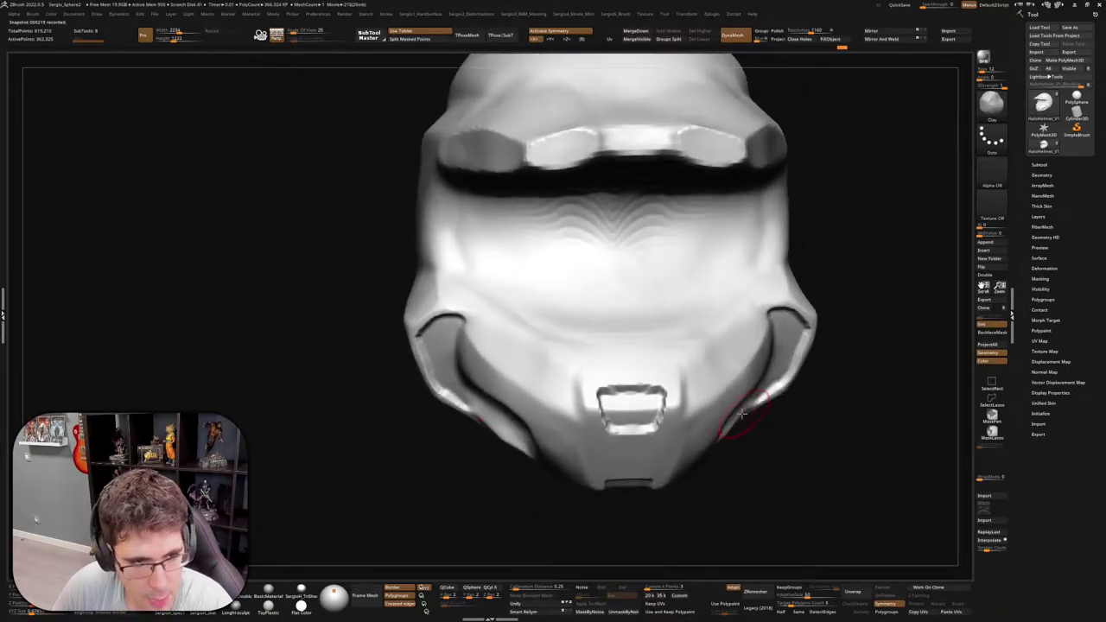
key(ctrl+z)
key(ctrl+z)
key(ctrl+z)
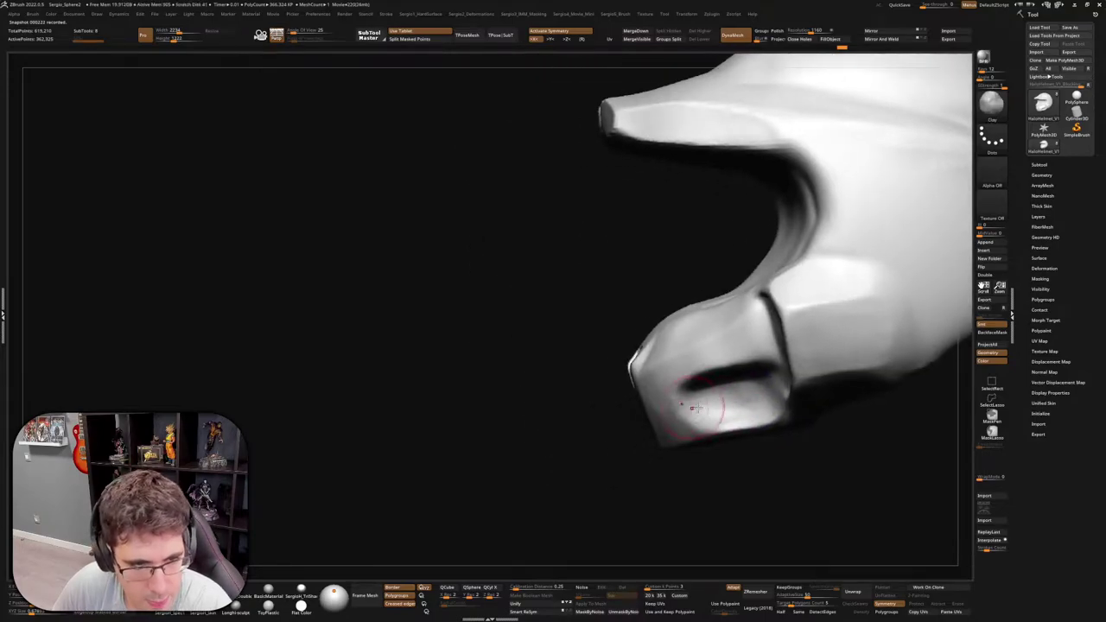
key(ctrl+z)
key(ctrl+z)
key(ctrl+z)
key(ctrl+z)
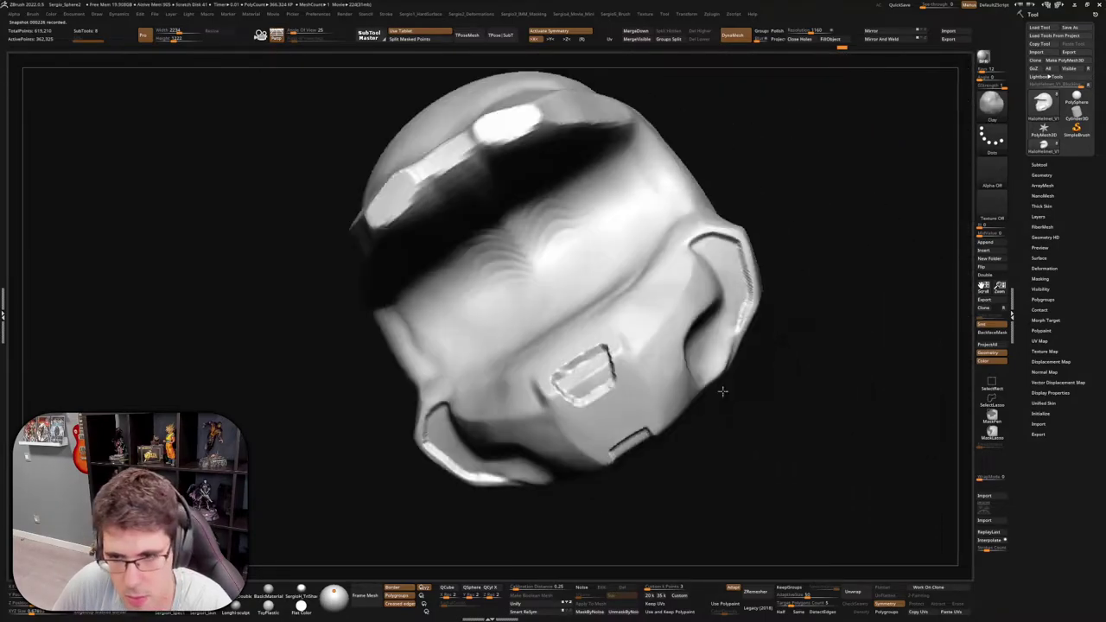
key(ctrl+z)
key(ctrl+z)
key(ctrl+z)
key(ctrl+z)
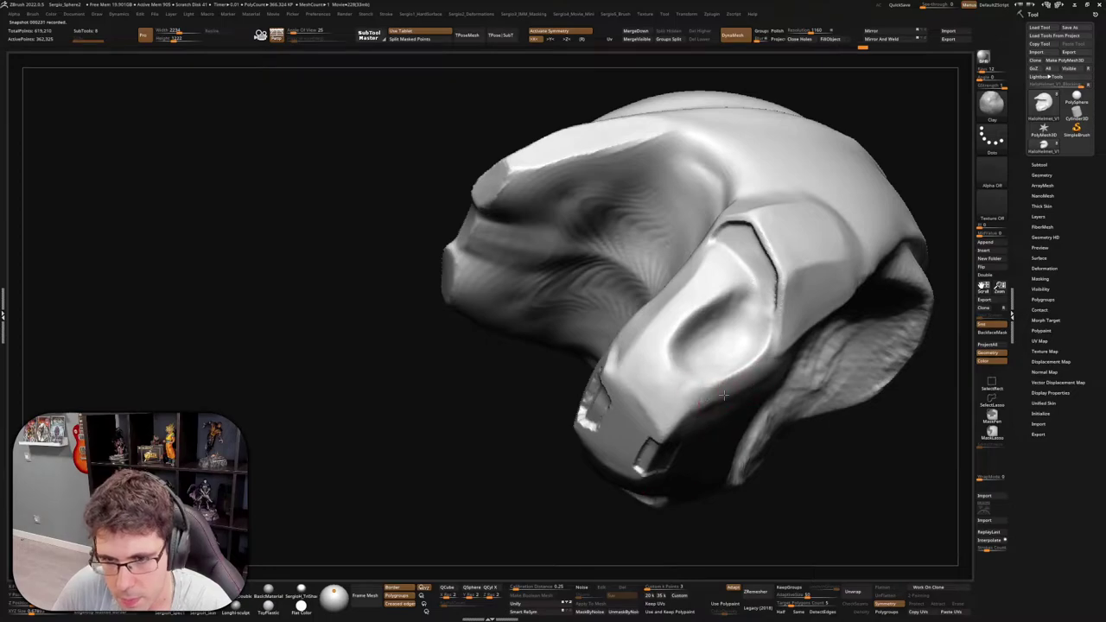
key(ctrl+shift+z)
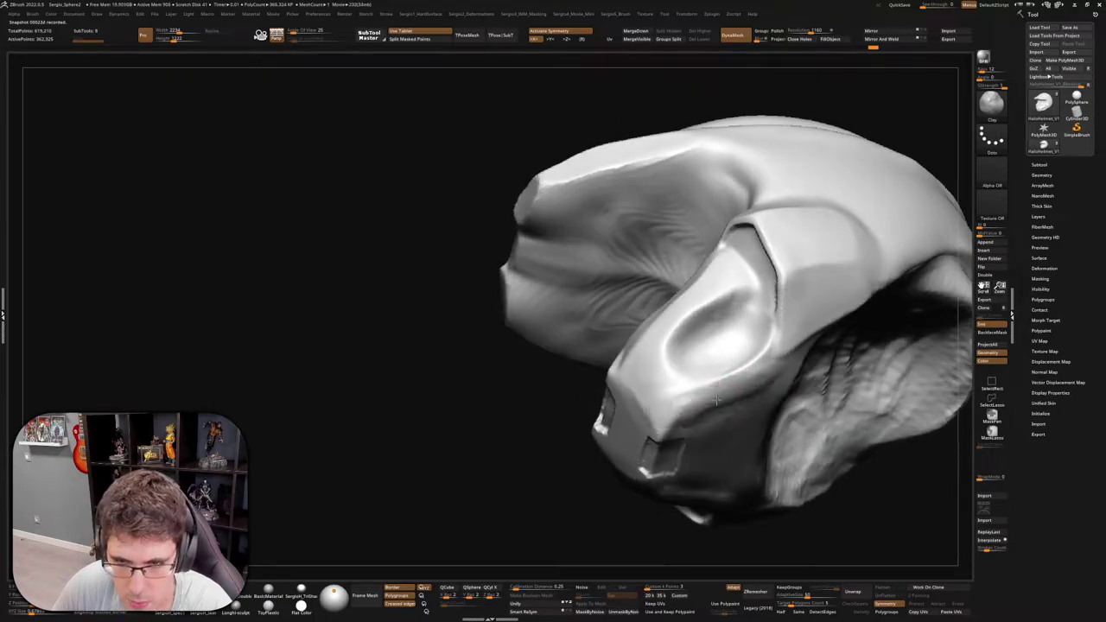
key(ctrl+shift+z)
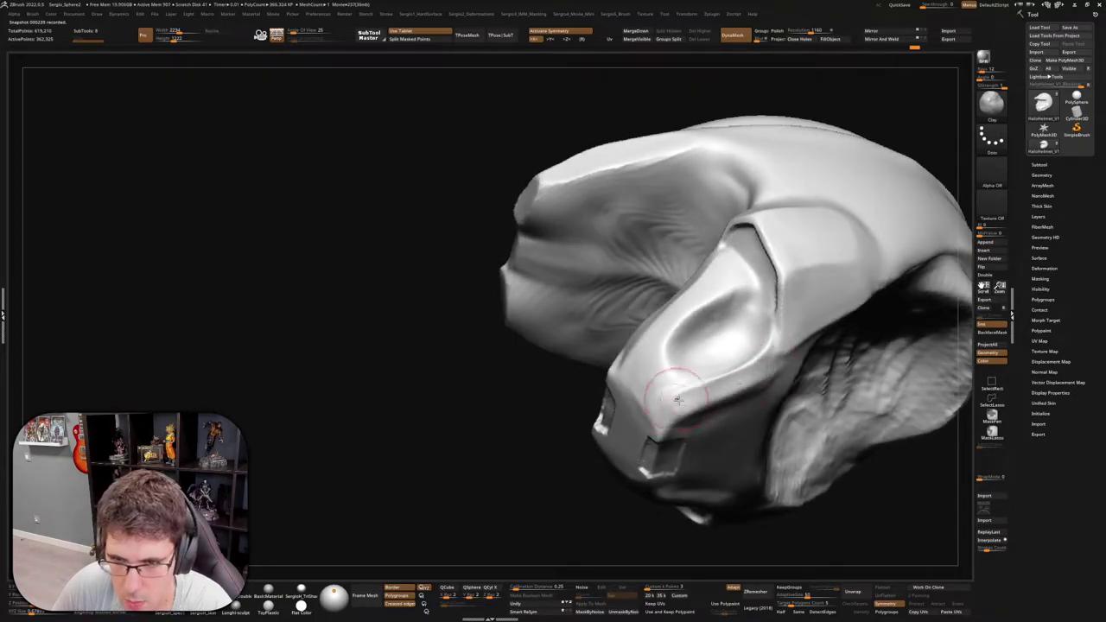
Smooth the cheek panel and lower cheek, adding a small stroke on the panel
shift+drag(689, 398, 671, 398)
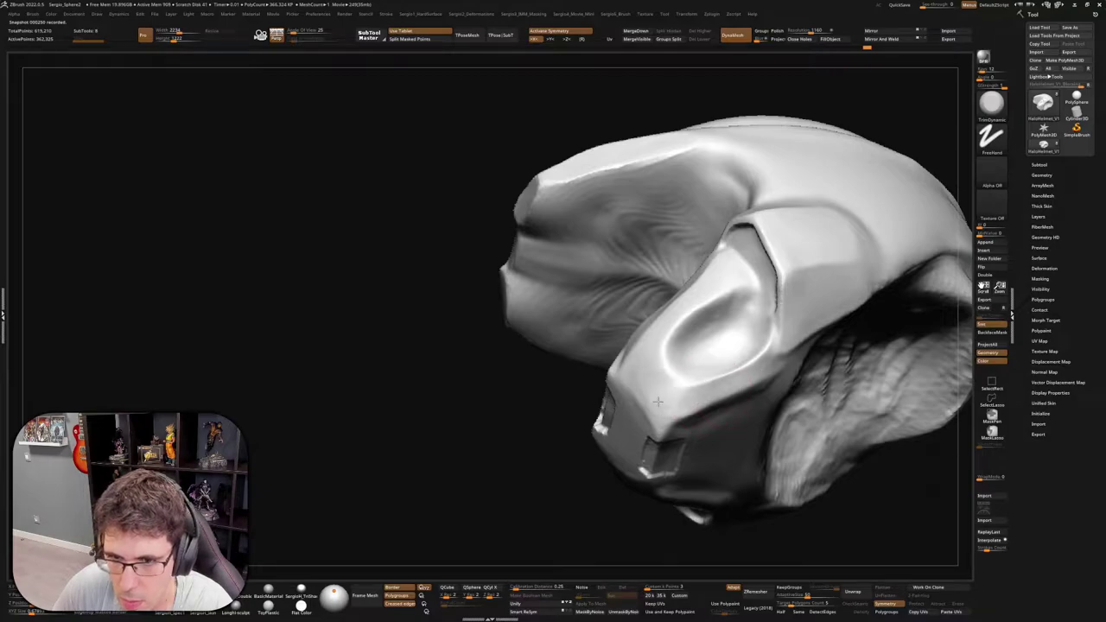
right_drag(687, 379, 769, 363)
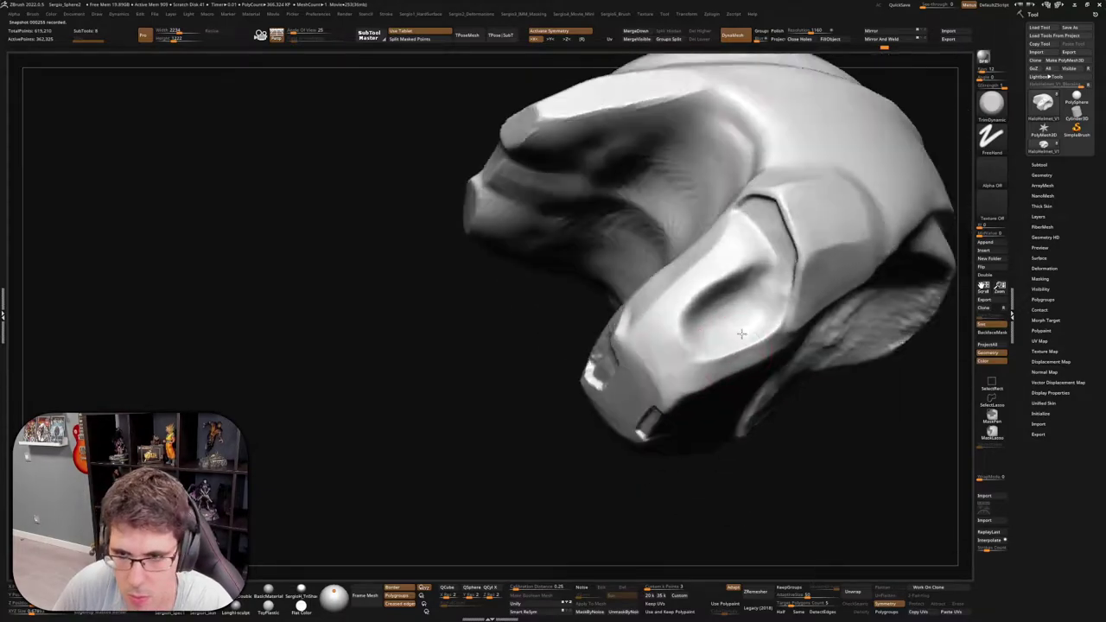
drag(768, 363, 765, 370)
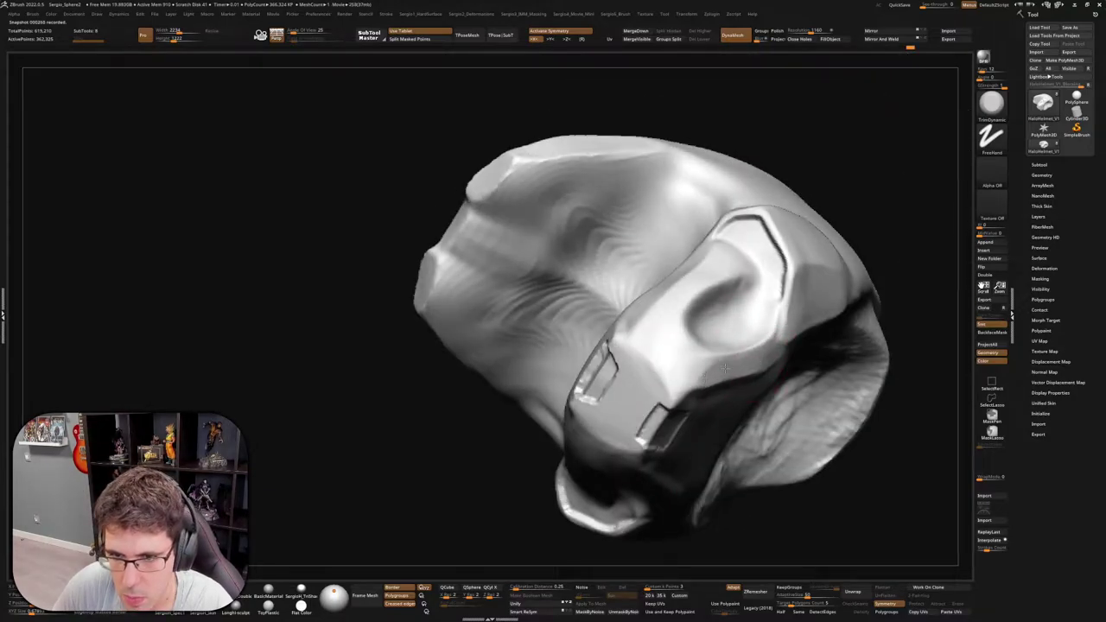
right_drag(706, 378, 695, 378)
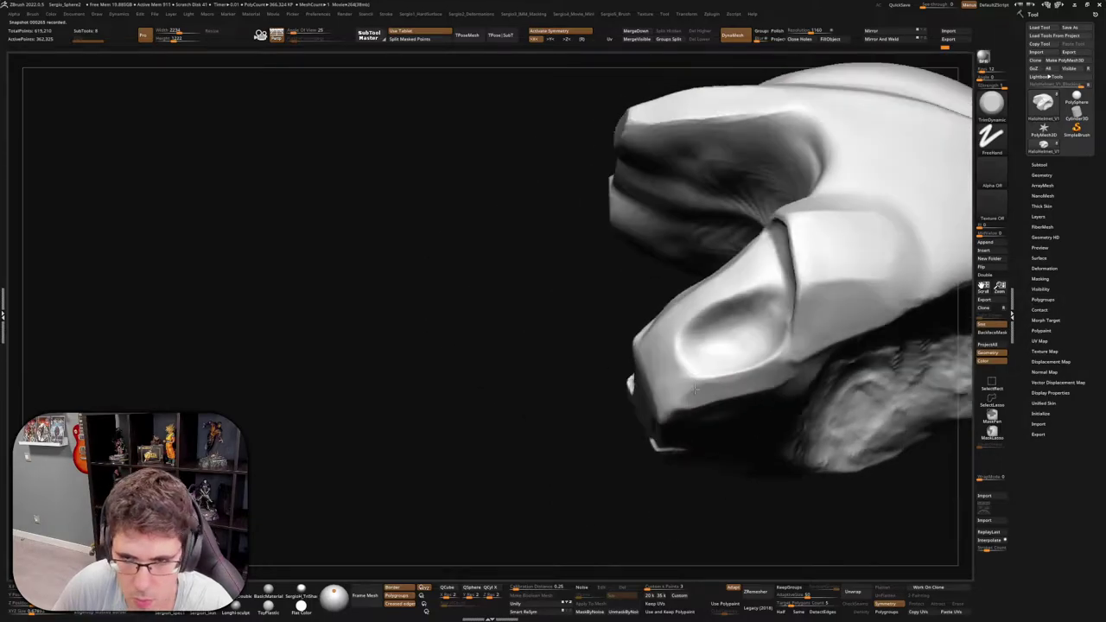
shift+drag(654, 395, 672, 399)
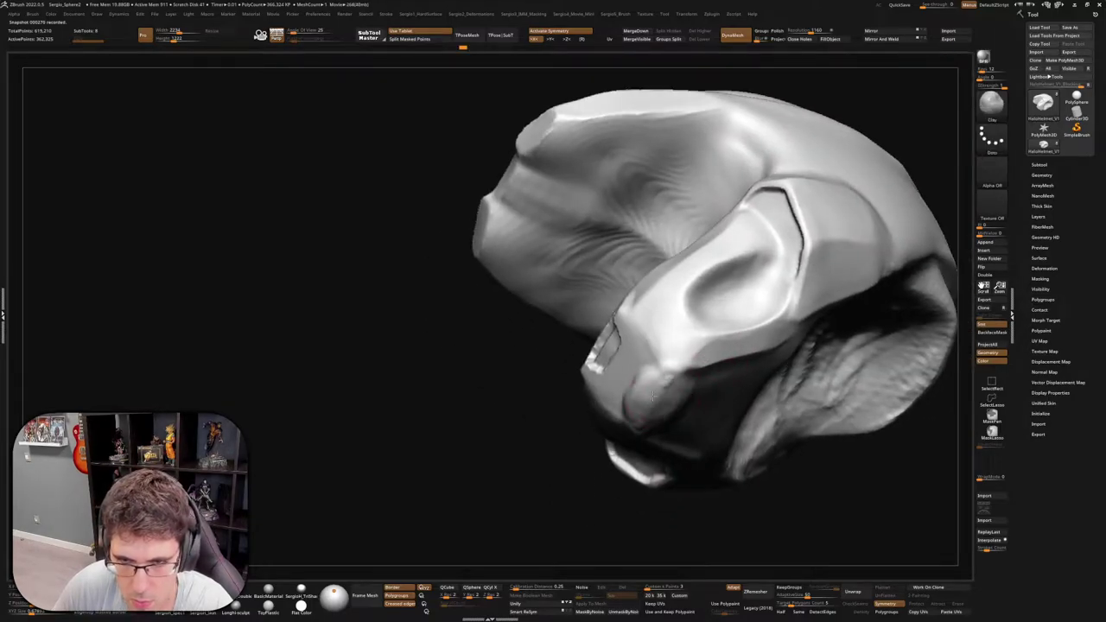
mouse_move(672, 400)
right_down()
mouse_move(666, 365)
mouse_move(632, 365)
mouse_move(632, 344)
mouse_move(662, 358)
mouse_move(637, 363)
mouse_move(667, 353)
mouse_move(664, 365)
right_up()
Switch to the Move brush (B-M-V)
key(b)
key(m)
key(v)
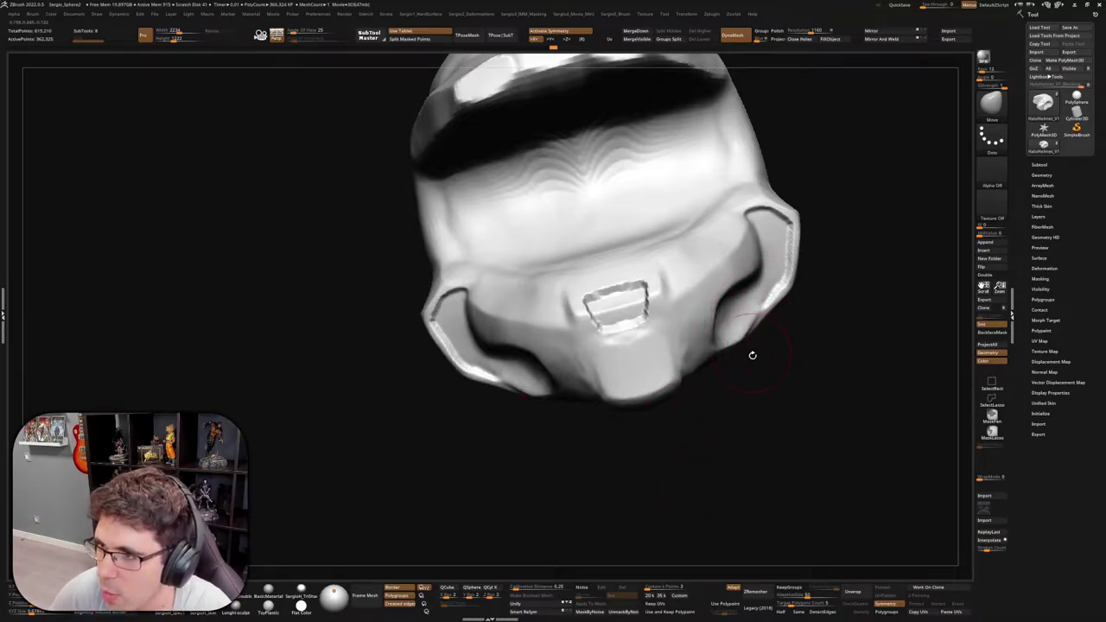
Smooth the front of the chin guard and switch to the Clay brush
mouse_move(751, 355)
mouse_down()
mouse_move(770, 375)
mouse_move(761, 328)
mouse_move(748, 382)
mouse_move(678, 381)
mouse_move(678, 346)
mouse_move(670, 350)
mouse_up()
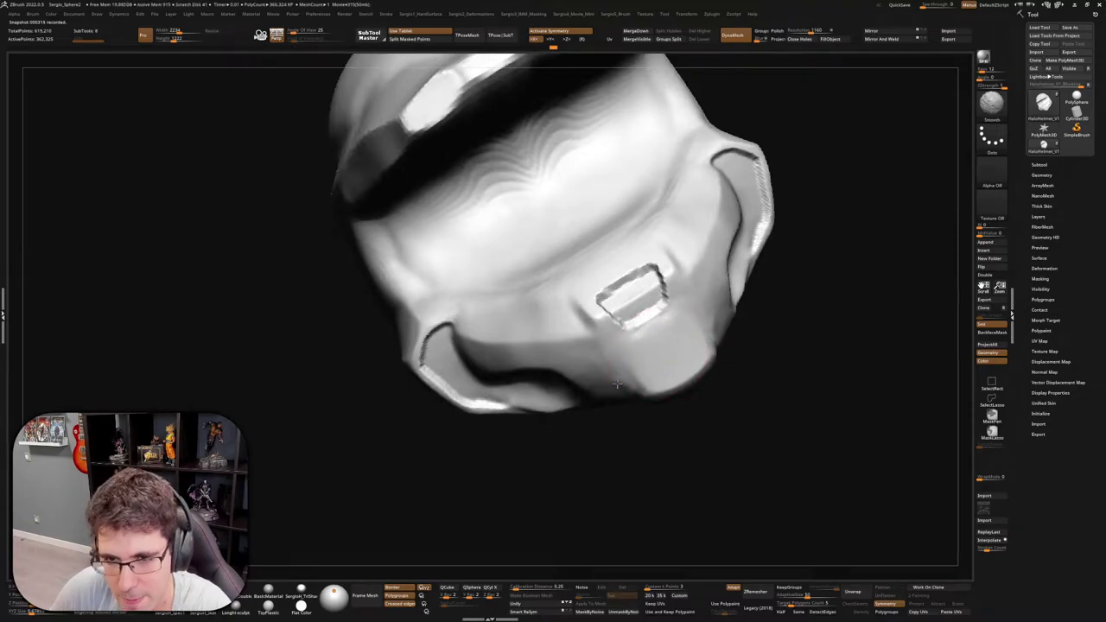
mouse_move(617, 384)
mouse_down()
mouse_move(704, 359)
mouse_move(706, 294)
mouse_move(696, 311)
mouse_move(734, 320)
mouse_move(716, 321)
mouse_move(718, 353)
mouse_up()
key(shift)
key(b)
key(c)
key(l)
Trim the chin guard flat with TrimDynamic, smoothing as you go
key(b)
key(t)
key(d)
key(shift)
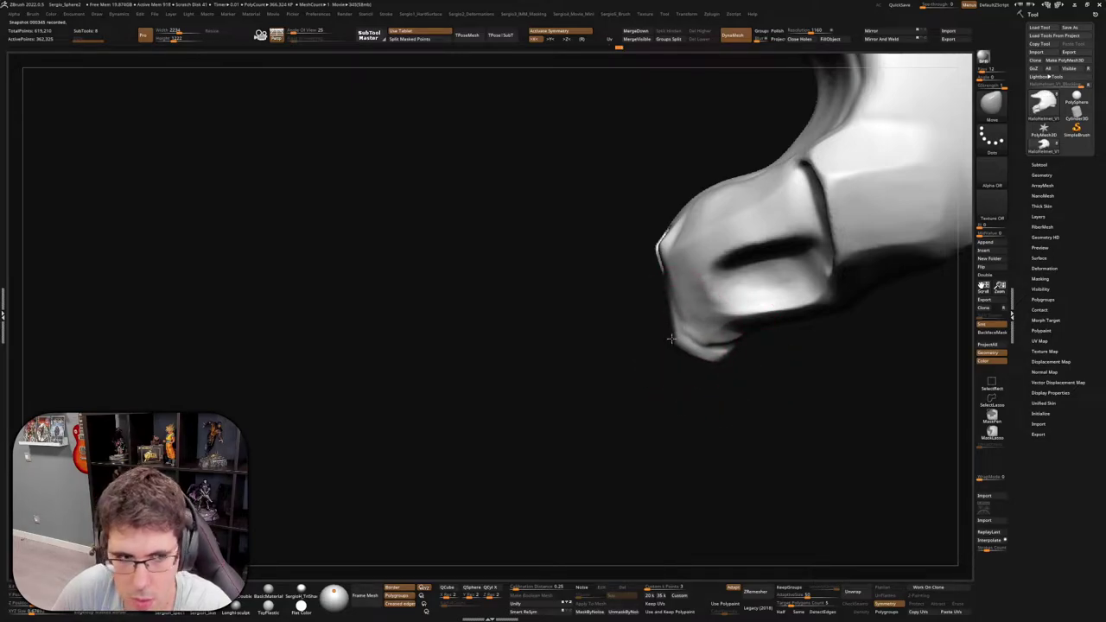
mouse_move(683, 337)
mouse_down()
mouse_move(703, 338)
mouse_move(716, 308)
mouse_move(708, 335)
mouse_move(726, 343)
mouse_move(691, 316)
mouse_move(662, 313)
mouse_up()
Cut sharp creases with DamStandard, then return to TrimDynamic
key(b)
key(d)
key(s)
key(b)
key(t)
key(d)
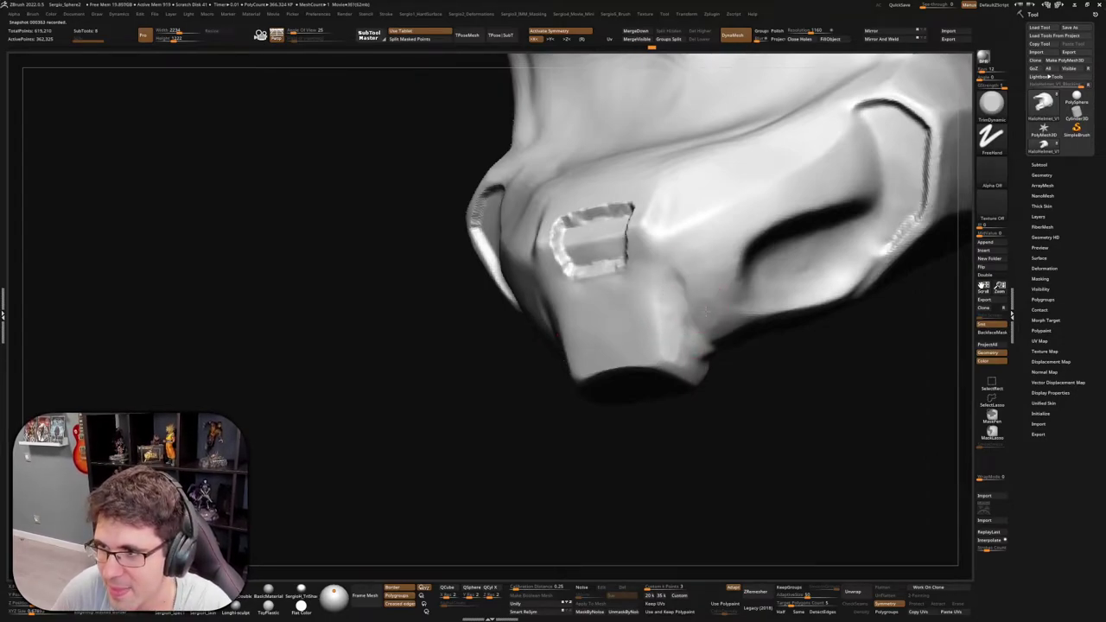
Adjust the brush size and flatten the chin guard's lower corners from below
mouse_move(705, 311)
mouse_down()
mouse_move(703, 296)
mouse_move(699, 324)
mouse_move(695, 291)
mouse_up()
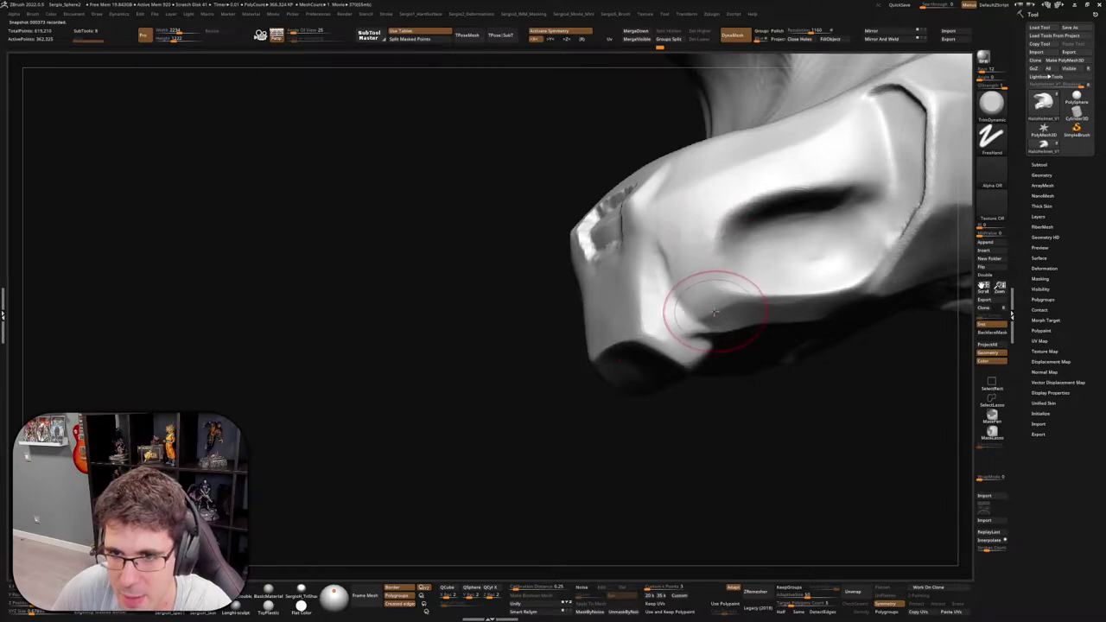
mouse_move(698, 215)
mouse_down()
mouse_move(698, 341)
mouse_move(659, 321)
mouse_move(685, 294)
mouse_move(694, 342)
mouse_move(691, 318)
mouse_up()
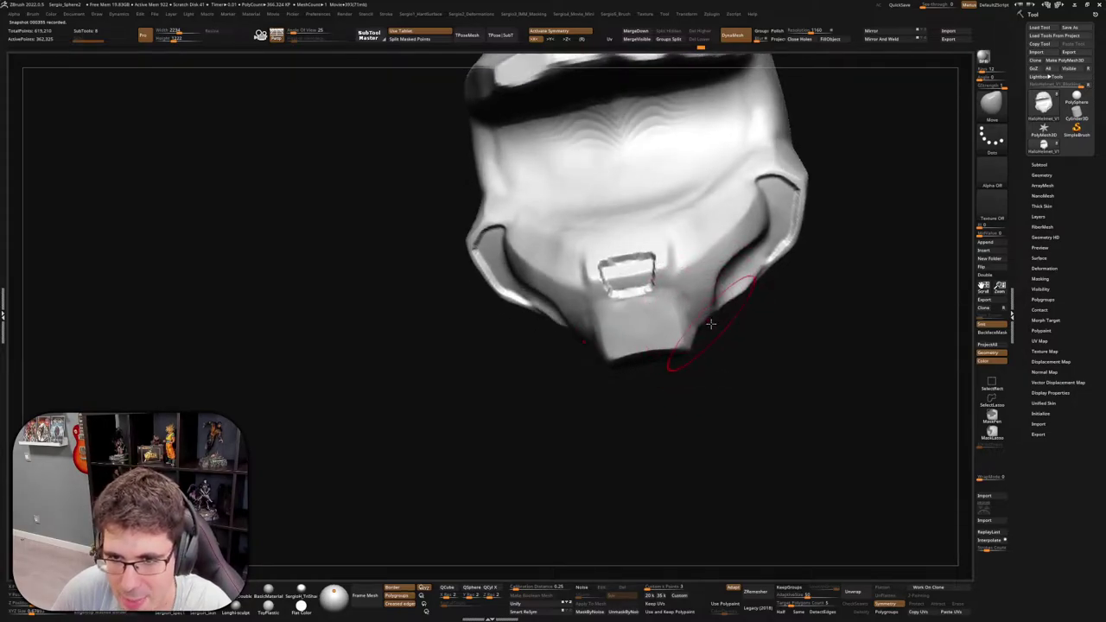
key(s)
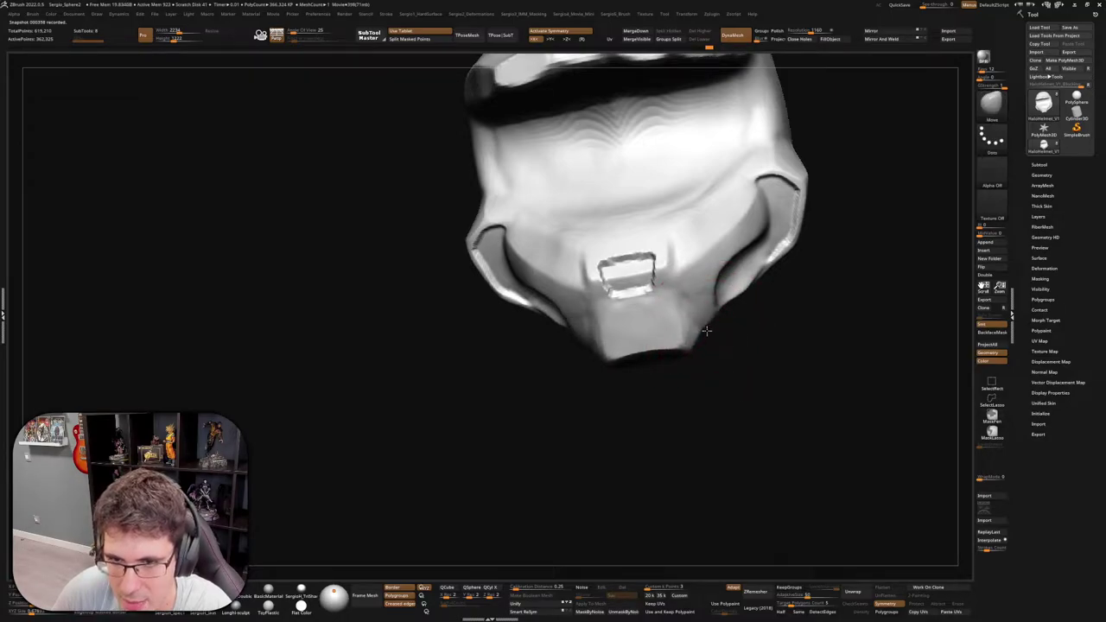
mouse_move(725, 316)
mouse_down()
mouse_move(701, 348)
mouse_move(701, 287)
mouse_move(728, 278)
mouse_move(740, 308)
mouse_up()
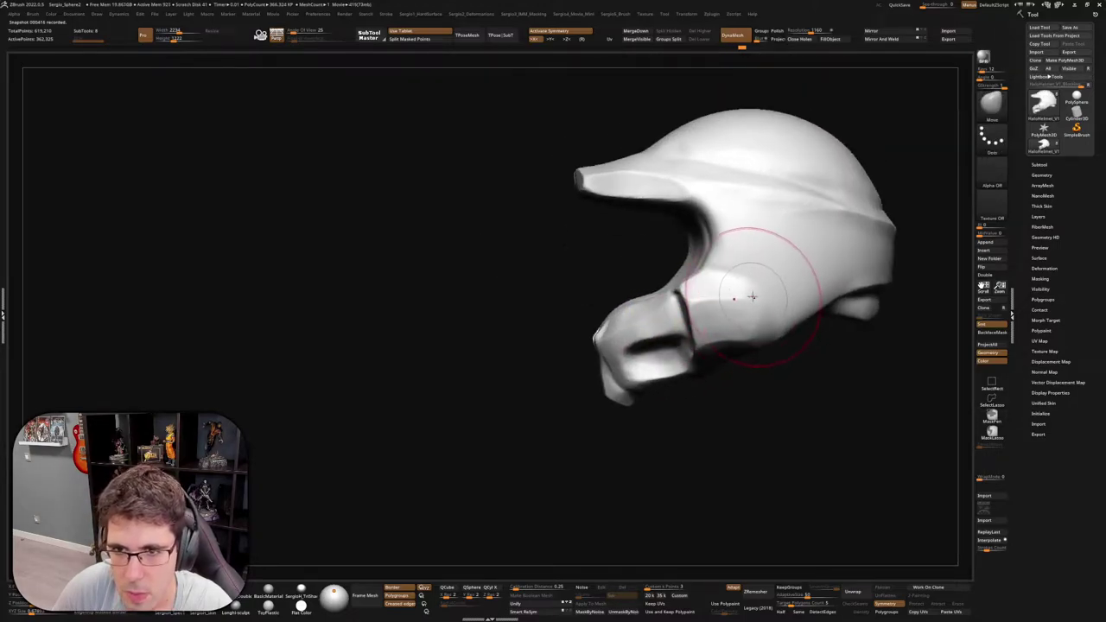
Fill and smooth the inner cheek recess
mouse_move(710, 269)
mouse_down()
mouse_move(716, 259)
mouse_move(724, 271)
mouse_move(701, 279)
mouse_up()
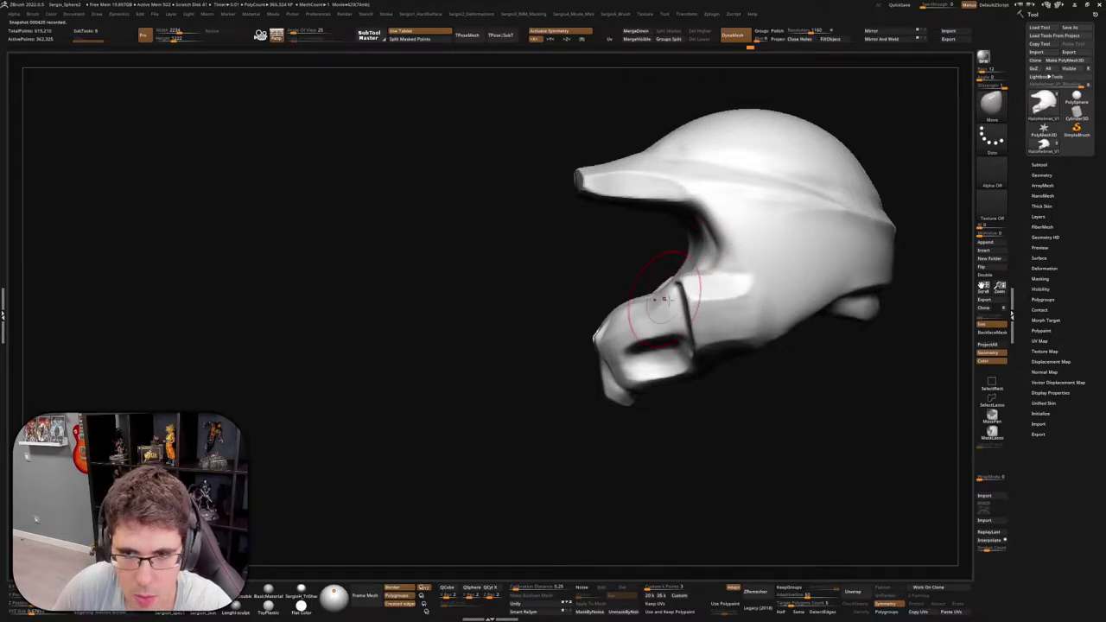
right_drag(661, 298, 637, 298)
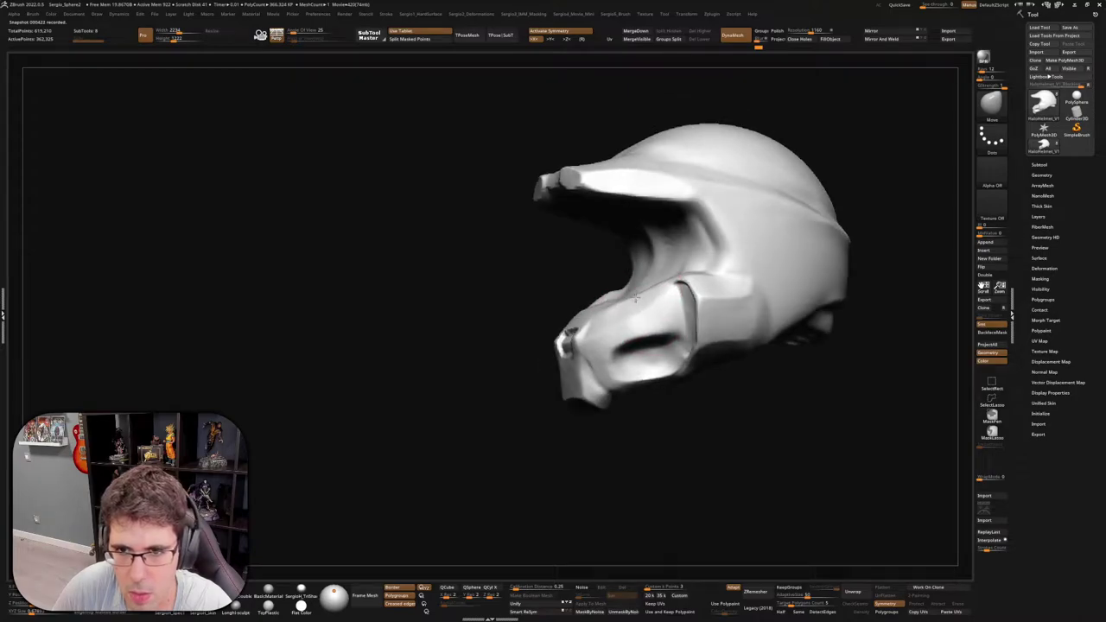
drag(693, 331, 691, 340)
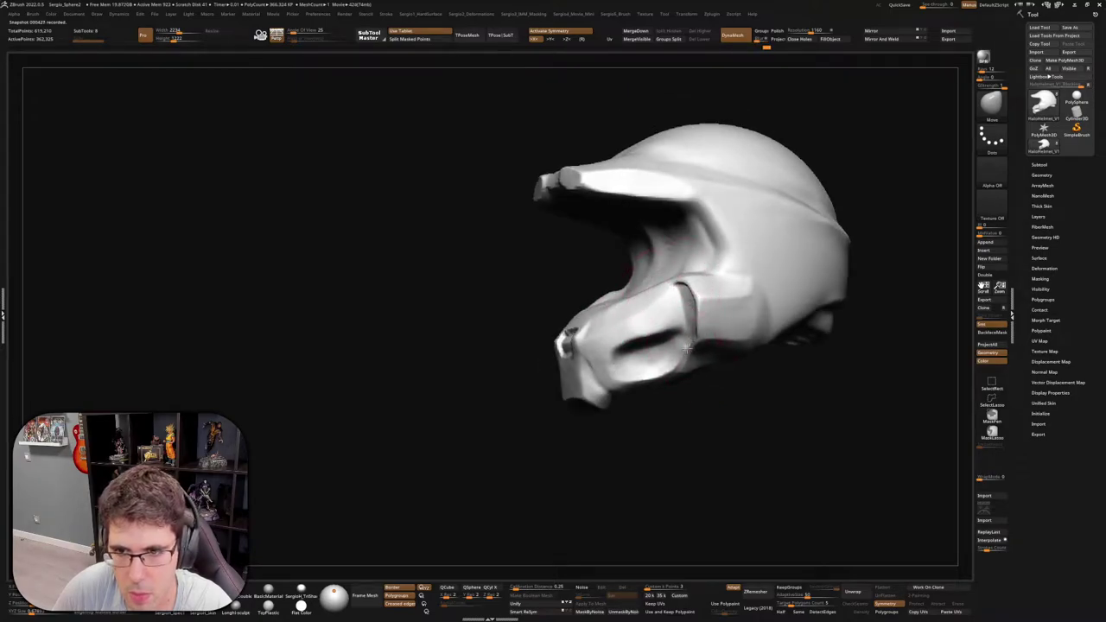
mouse_move(685, 348)
right_down()
mouse_move(721, 298)
mouse_move(740, 340)
mouse_move(691, 341)
right_up()
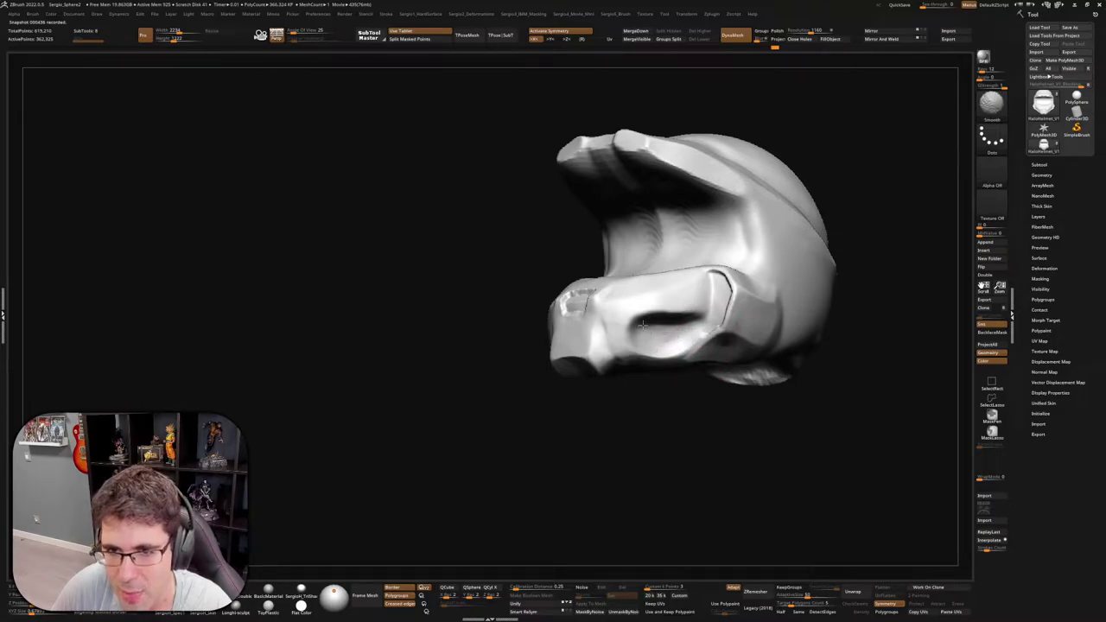
shift+drag(641, 324, 661, 314)
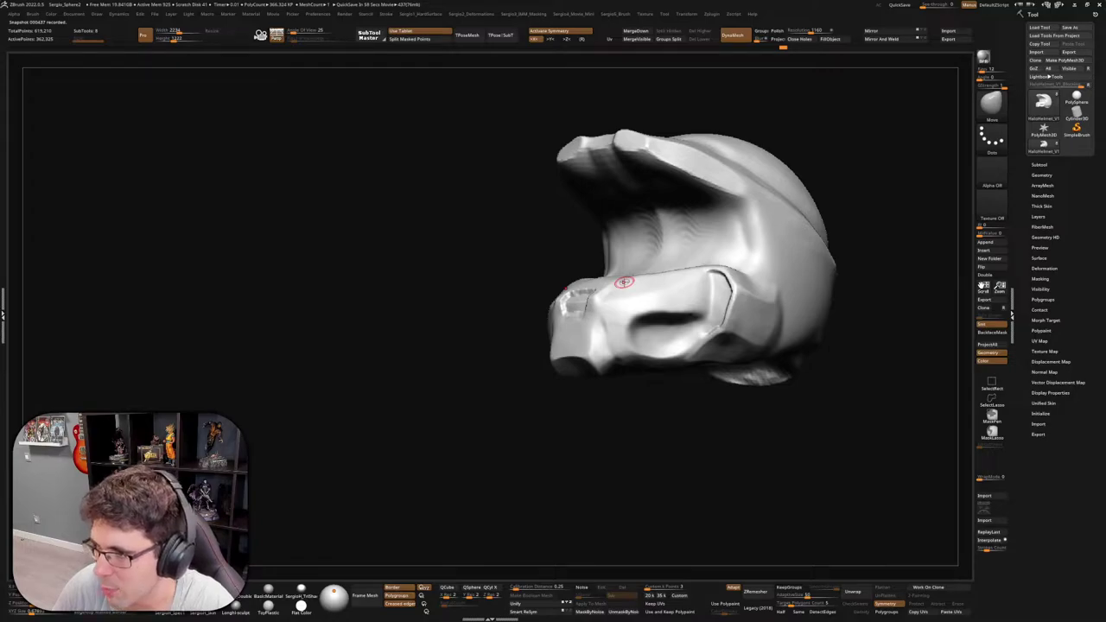
Turn the helmet to a side profile and smooth the shell behind the cheek panel
shift+right_drag(749, 317, 748, 305)
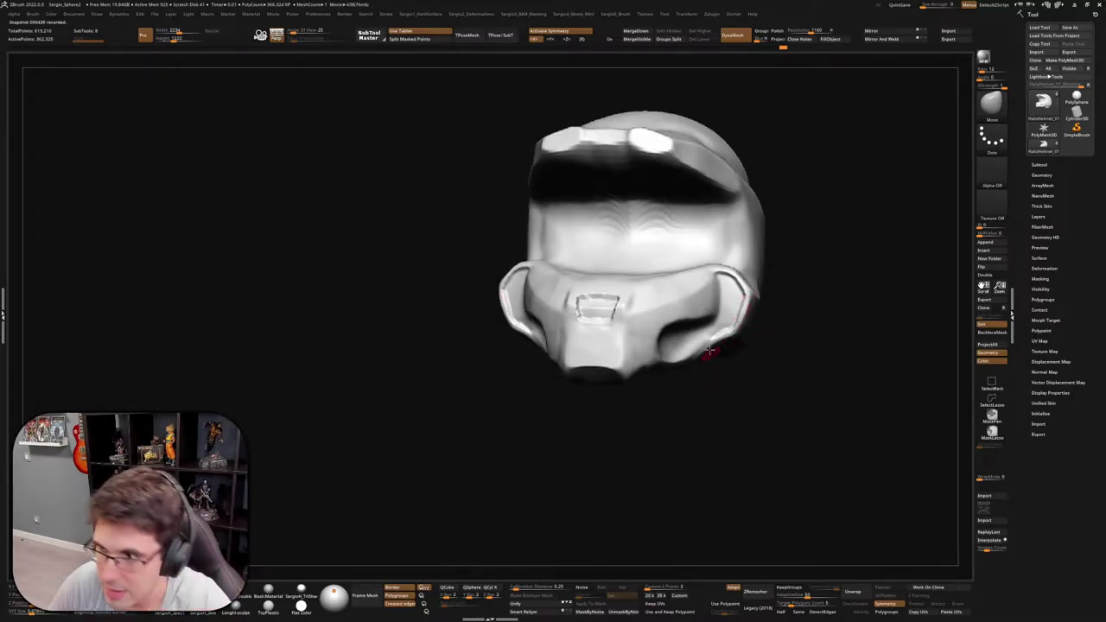
right_drag(731, 326, 757, 333)
scroll(756, 332, up, 1)
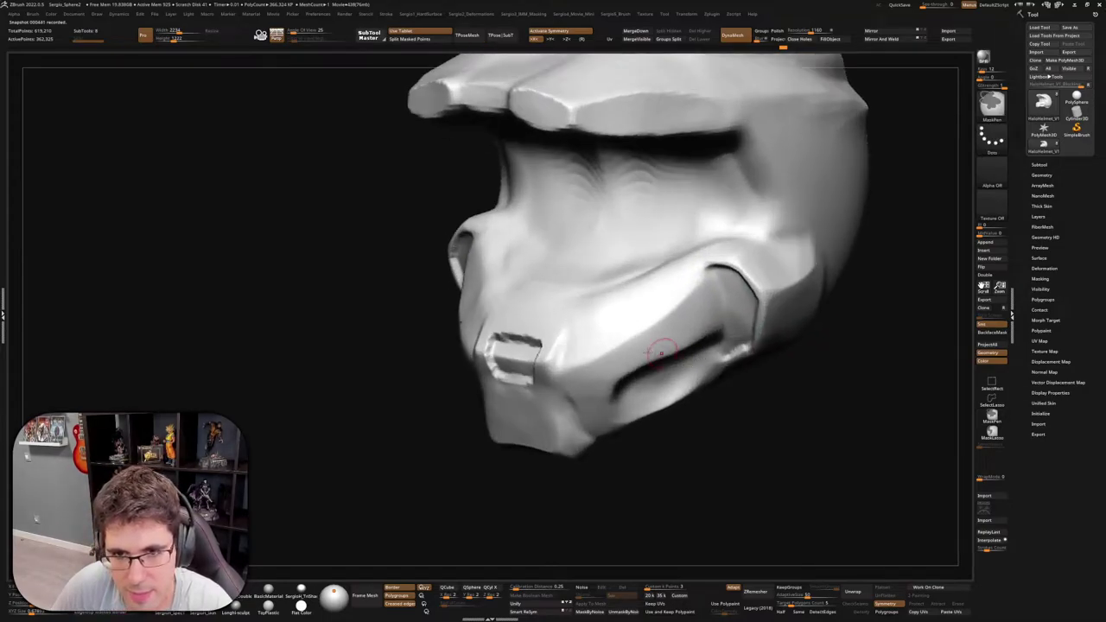
scroll(756, 332, up, 1)
scroll(669, 339, down, 2)
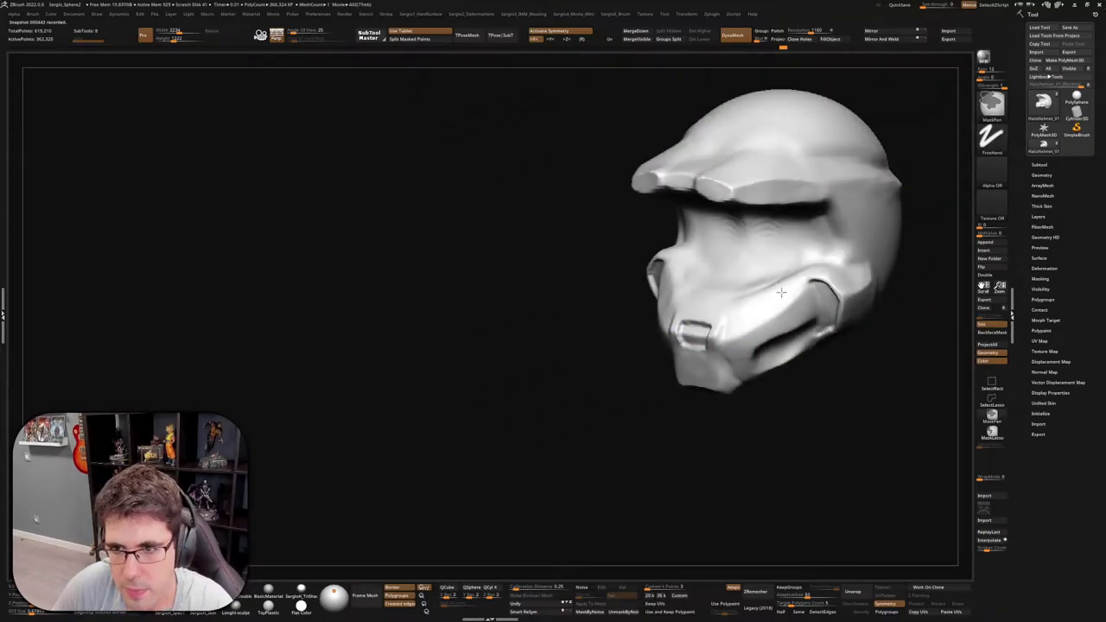
right_drag(670, 339, 794, 289)
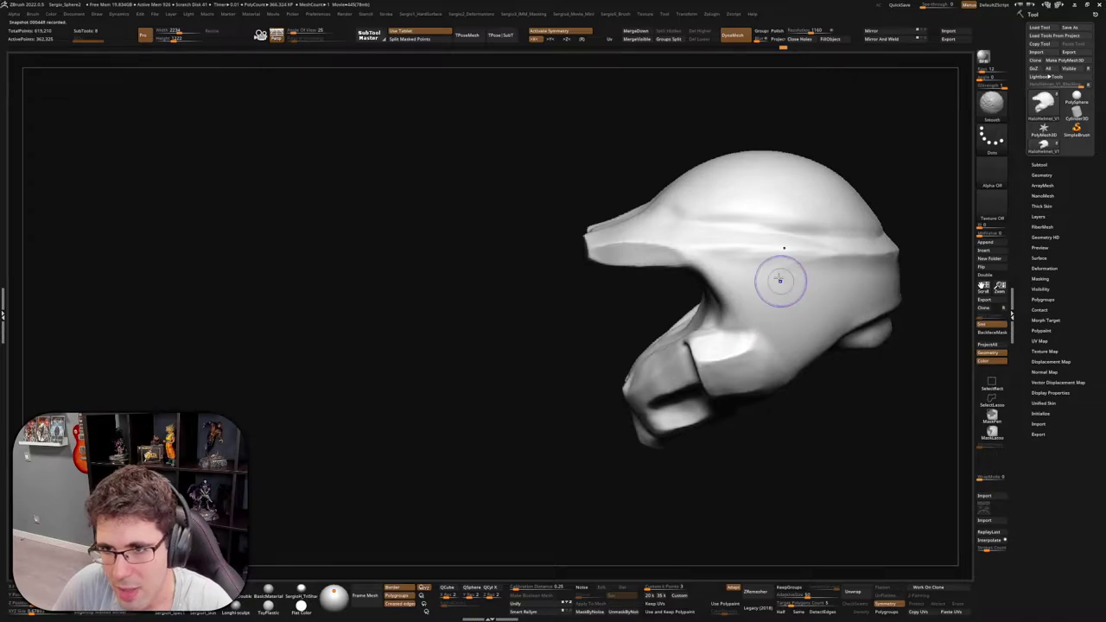
shift+drag(780, 279, 876, 268)
alt+right_drag(866, 303, 795, 312)
Cut creases into the helmet's sides with DamStandard
right_click(765, 299)
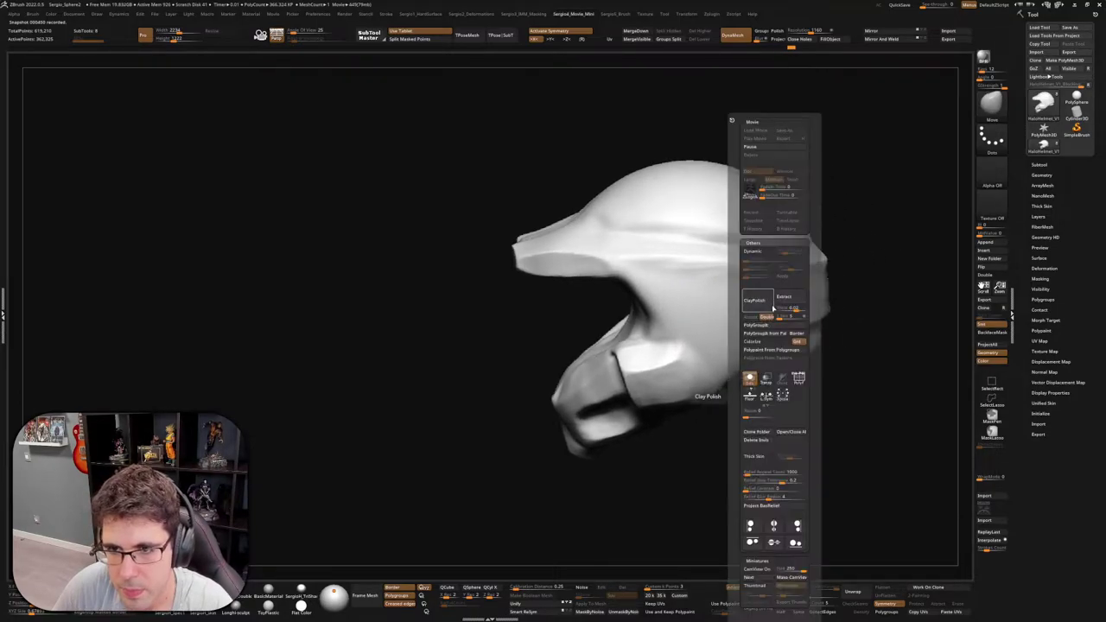
mouse_move(720, 358)
right_down()
mouse_move(691, 317)
mouse_move(677, 262)
mouse_move(741, 284)
mouse_move(644, 336)
mouse_move(617, 304)
mouse_move(657, 296)
right_up()
key(b)
key(d)
key(s)
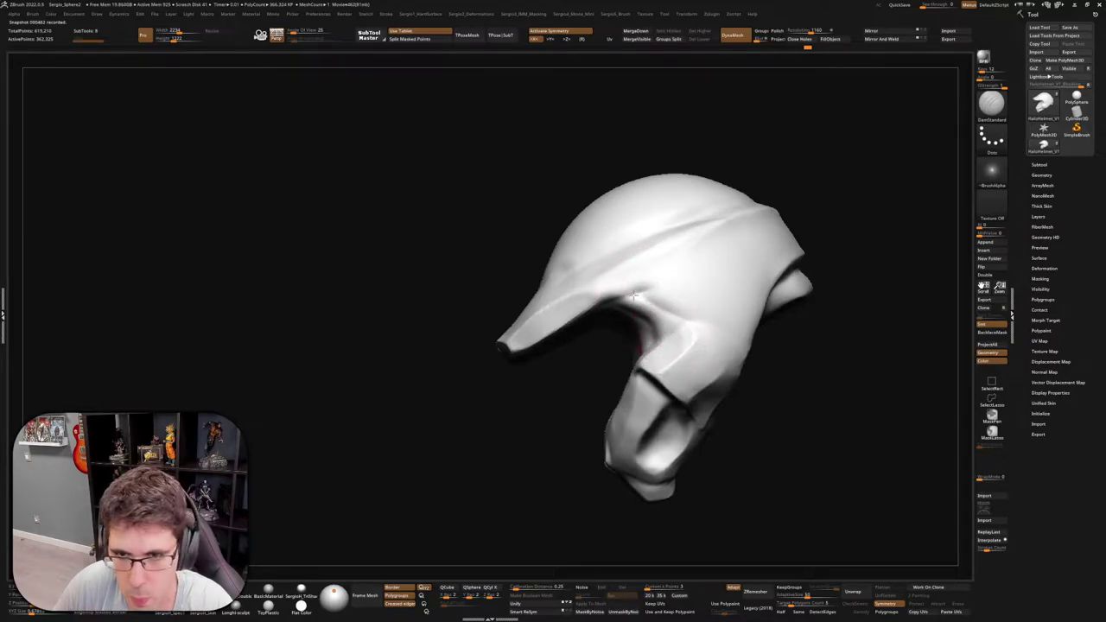
right_drag(662, 318, 672, 314)
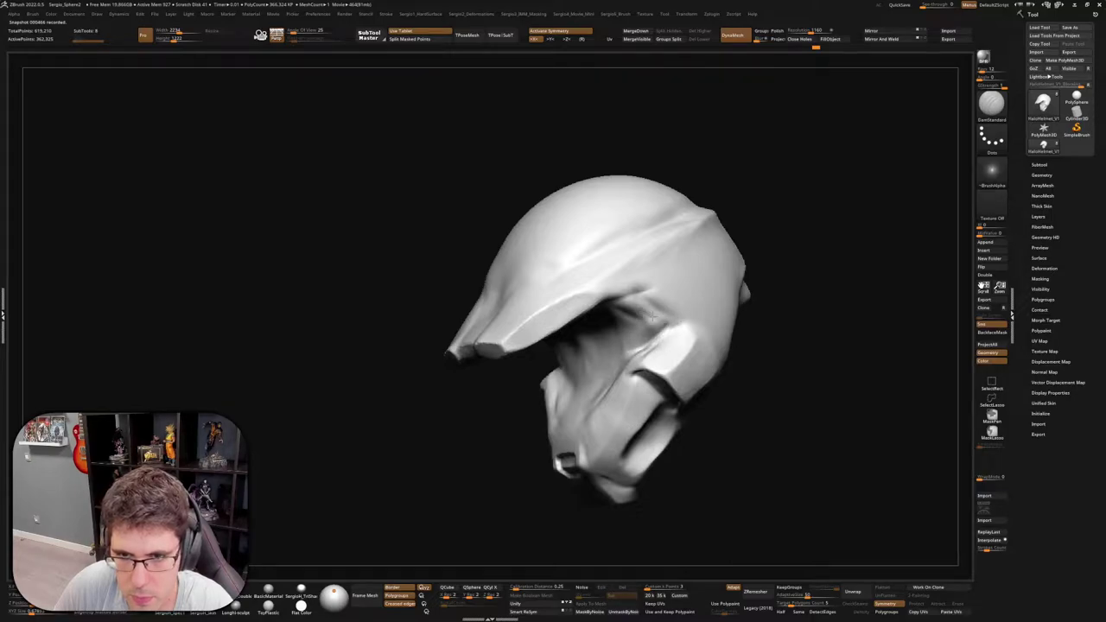
right_drag(674, 296, 622, 308)
Build up clay in the visor recess using ClayBuildup, TrimDynamic and Clay
key(b)
key(c)
key(b)
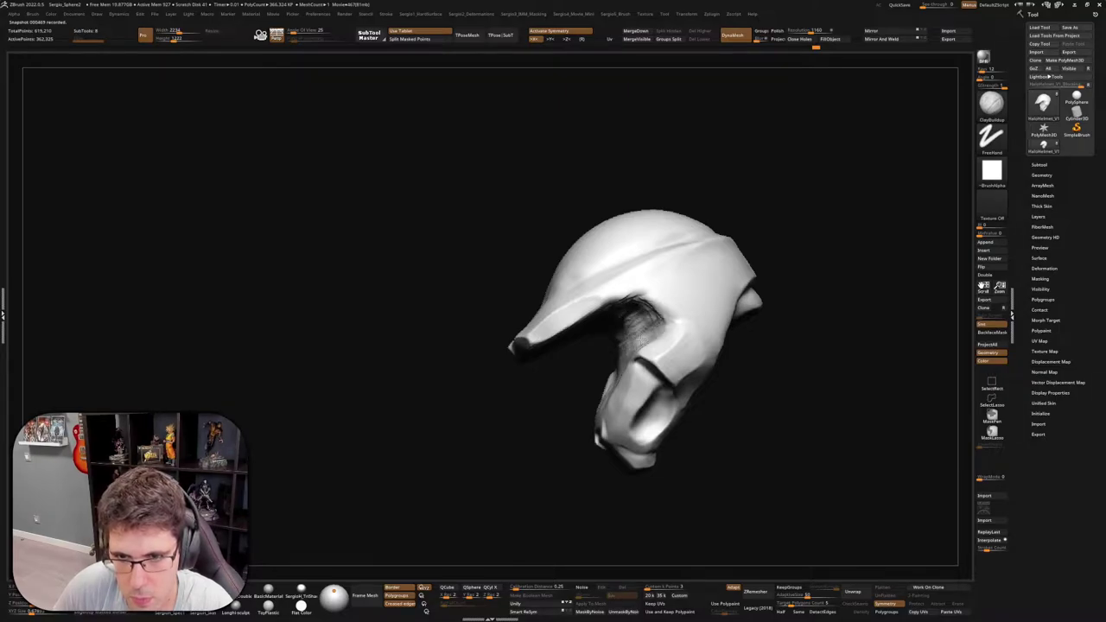
mouse_move(643, 326)
right_down()
mouse_move(654, 366)
mouse_move(640, 357)
mouse_move(663, 349)
mouse_move(666, 333)
mouse_move(656, 414)
mouse_move(622, 388)
right_up()
key(b)
key(t)
key(d)
key(b)
key(c)
key(l)
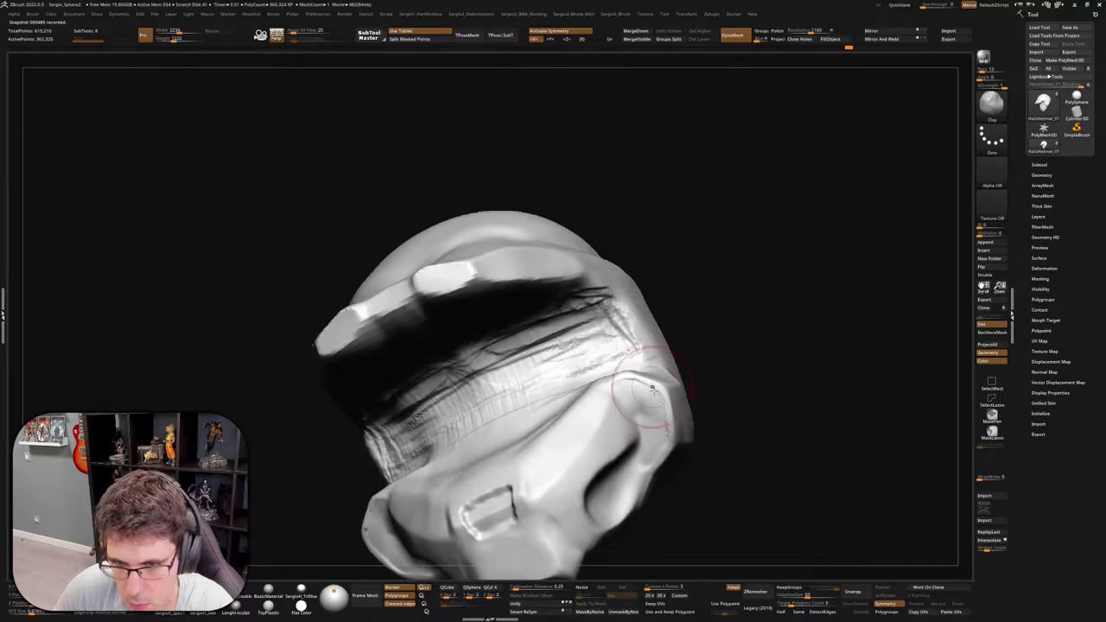
Smooth a small patch beside the visor and view the helmet's right side
shift+drag(652, 389, 643, 395)
right_drag(656, 440, 626, 359)
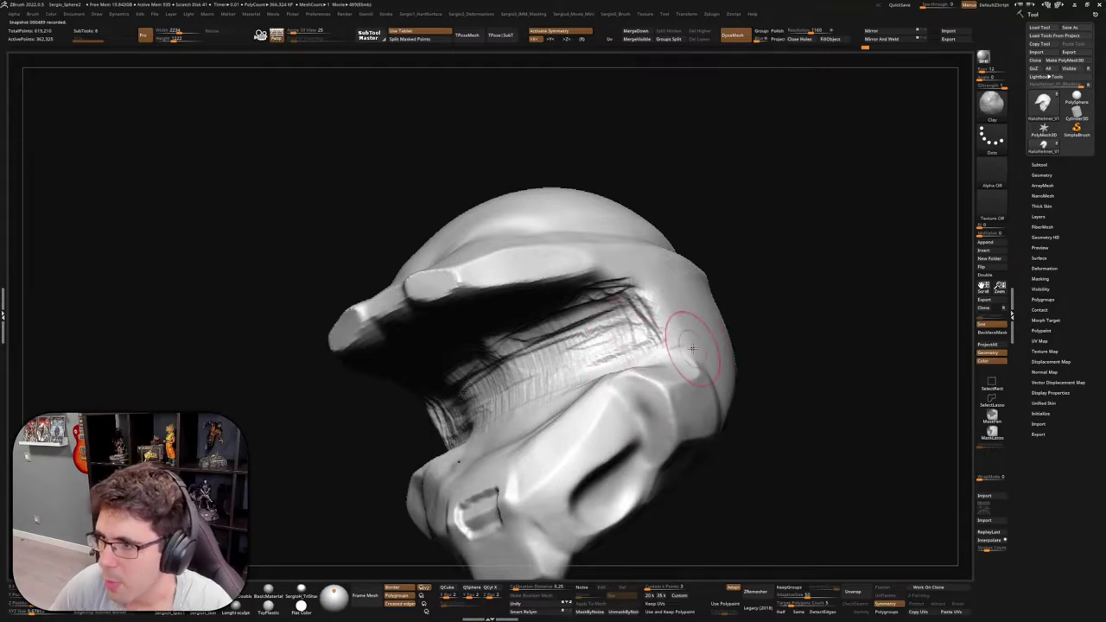
mouse_move(682, 371)
right_down()
mouse_move(657, 399)
mouse_move(673, 424)
mouse_move(605, 370)
right_up()
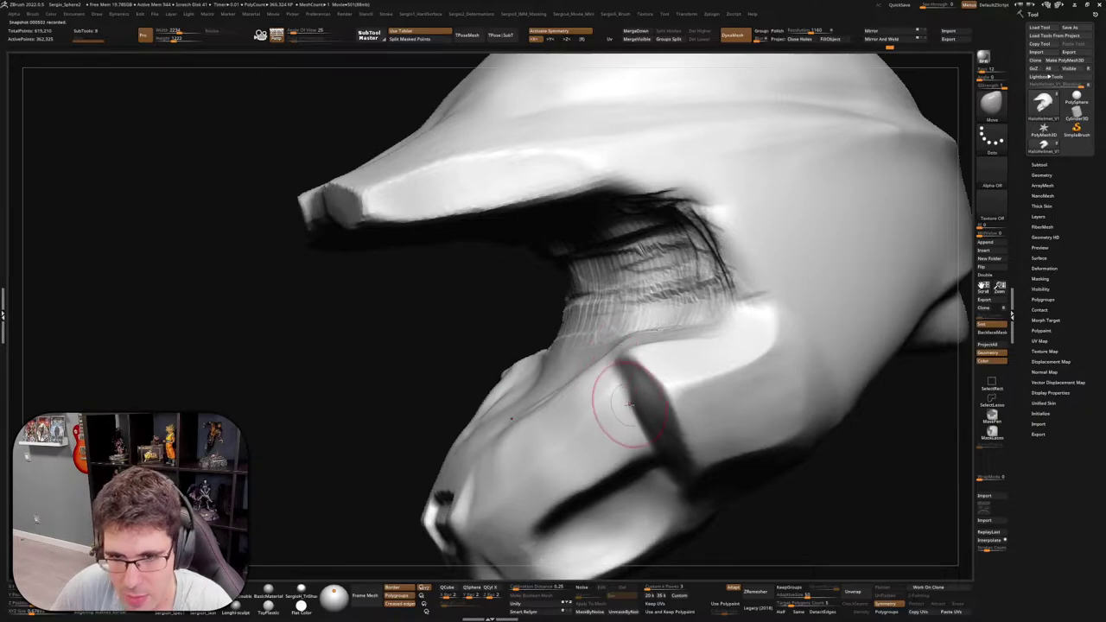
mouse_move(628, 403)
right_down()
mouse_move(666, 415)
mouse_move(641, 387)
right_up()
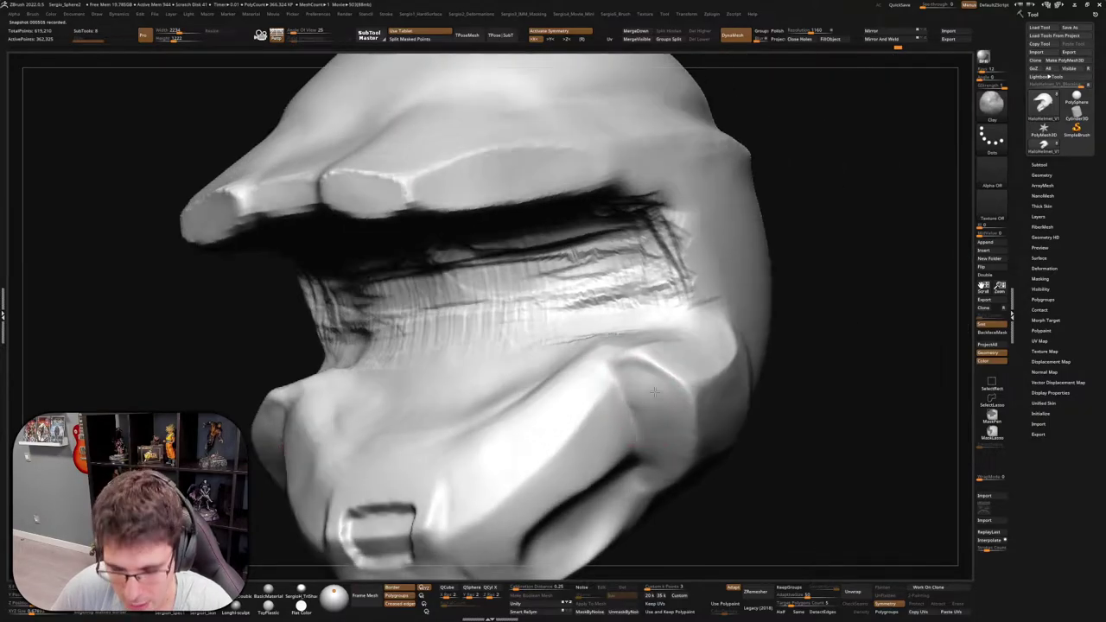
Slice a flat plane along the cheek panel edge with Trim Curve
key(ctrl+shift)
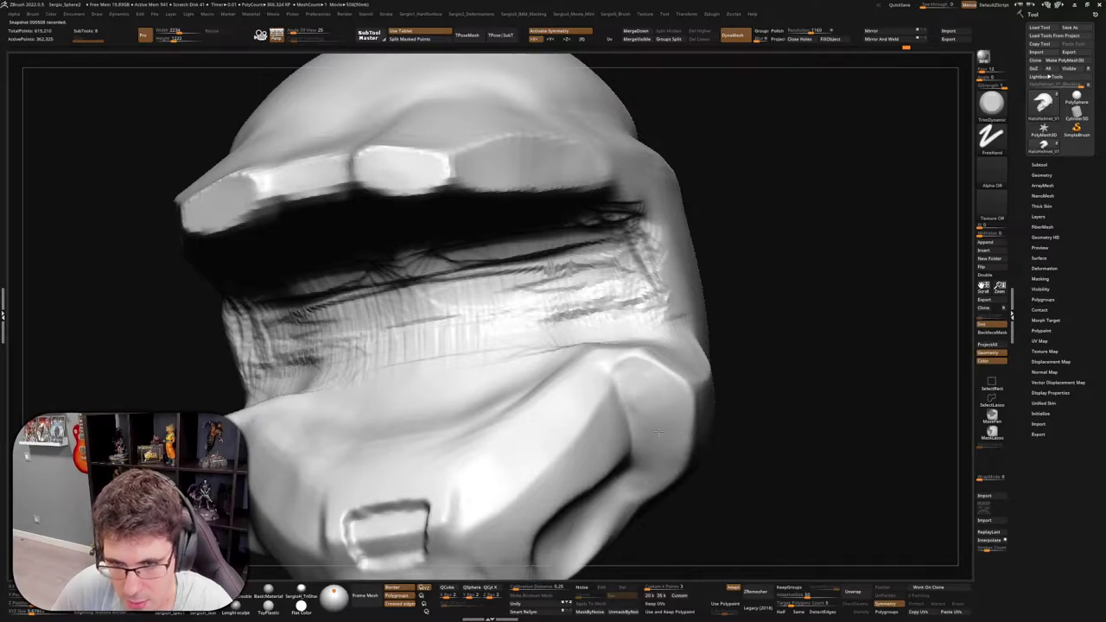
right_drag(658, 430, 644, 424)
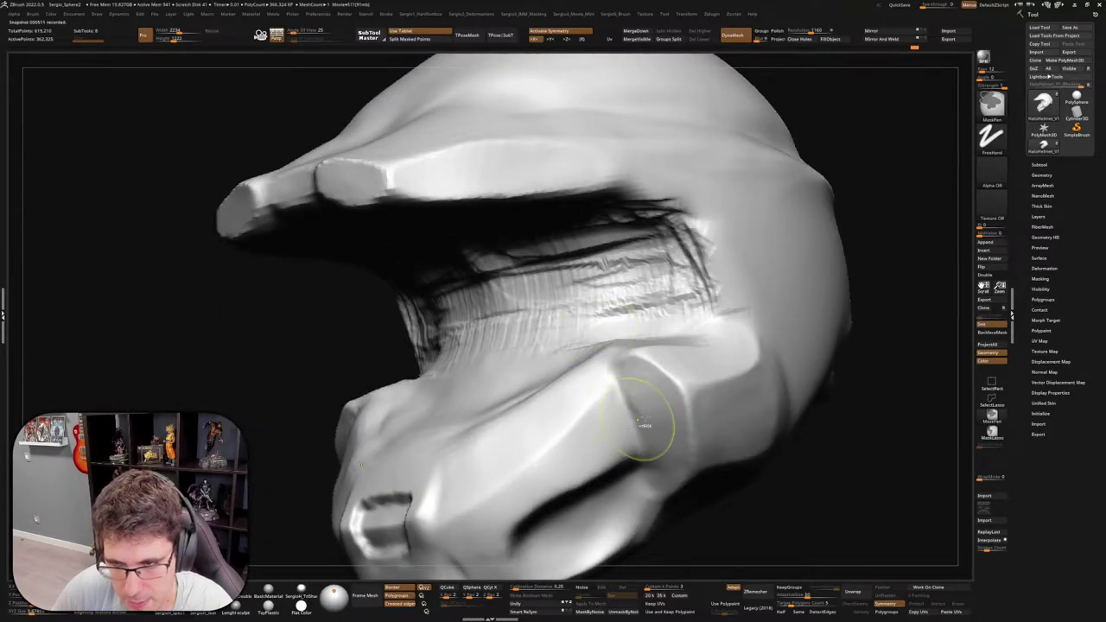
click(991, 432)
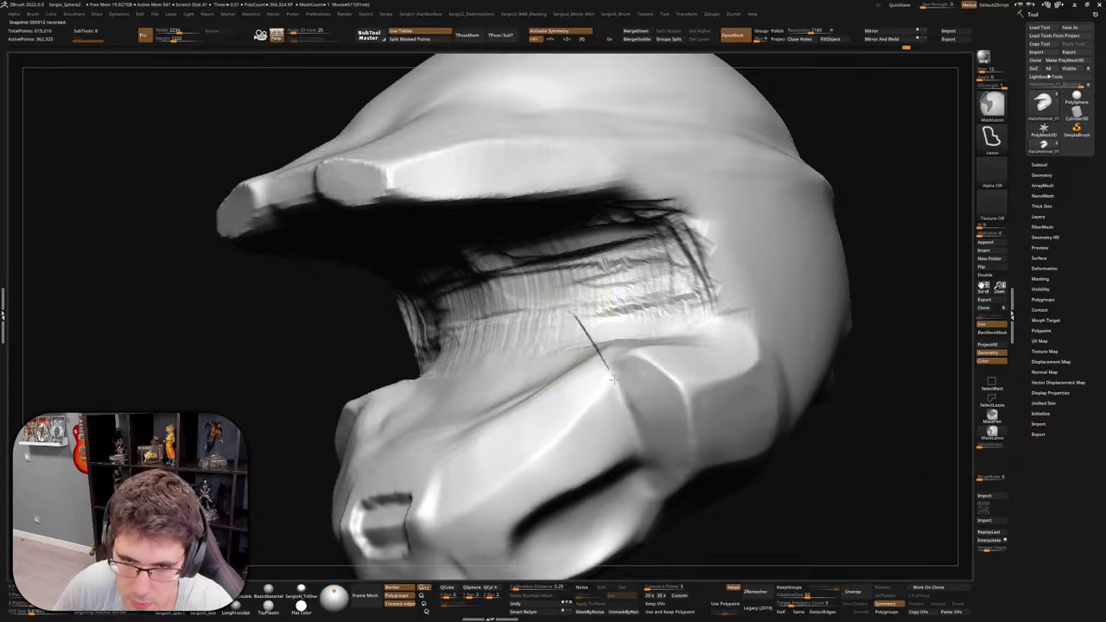
ctrl+shift+drag(630, 425, 631, 430)
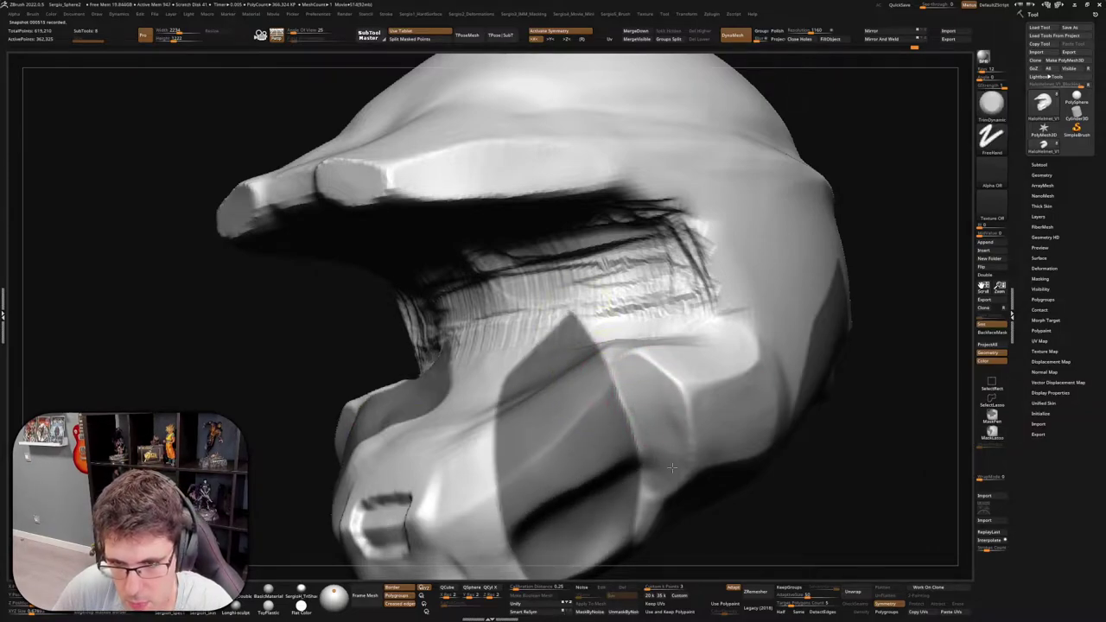
Pull the side fin down and right with Move, then switch to TrimDynamic and Clay
right_drag(665, 436, 683, 428)
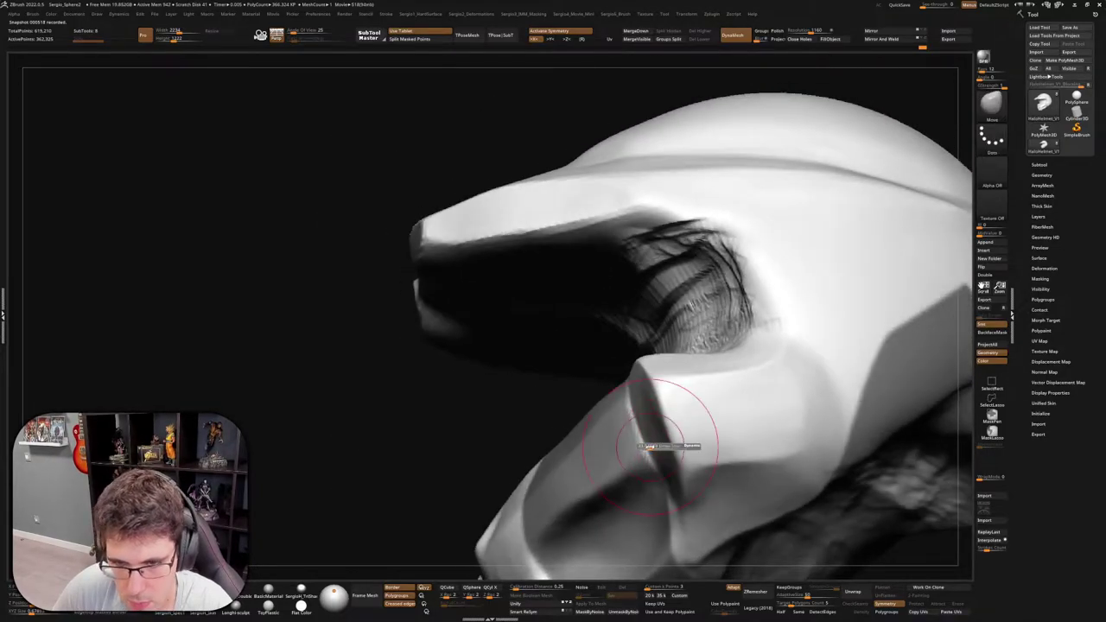
drag(617, 409, 648, 456)
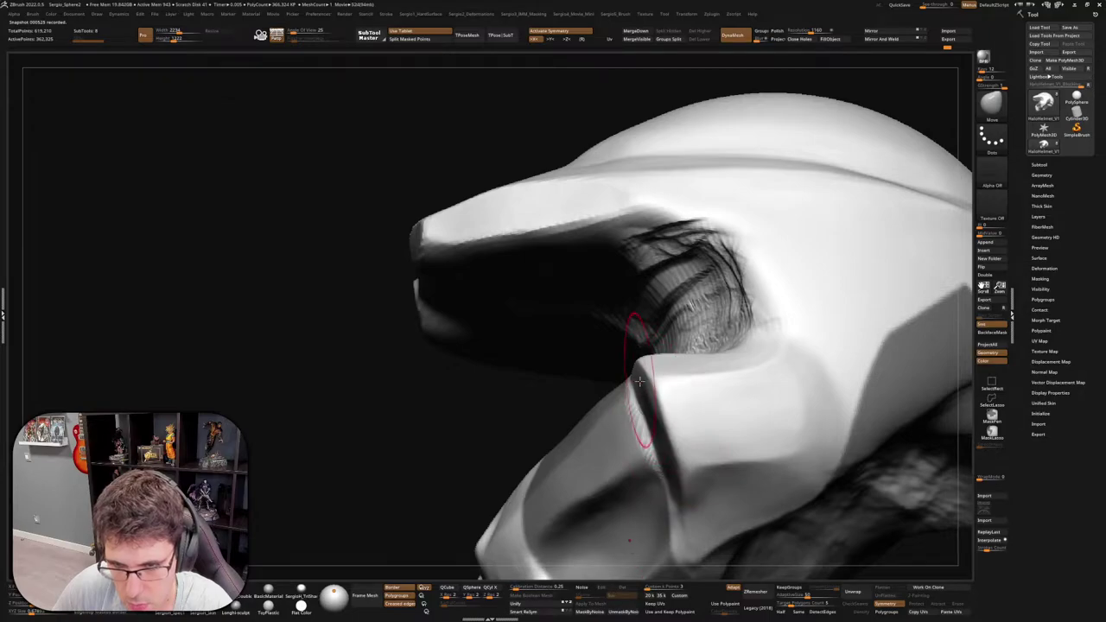
mouse_move(648, 480)
right_down()
mouse_move(675, 462)
mouse_move(687, 415)
right_up()
key(b)
key(t)
key(d)
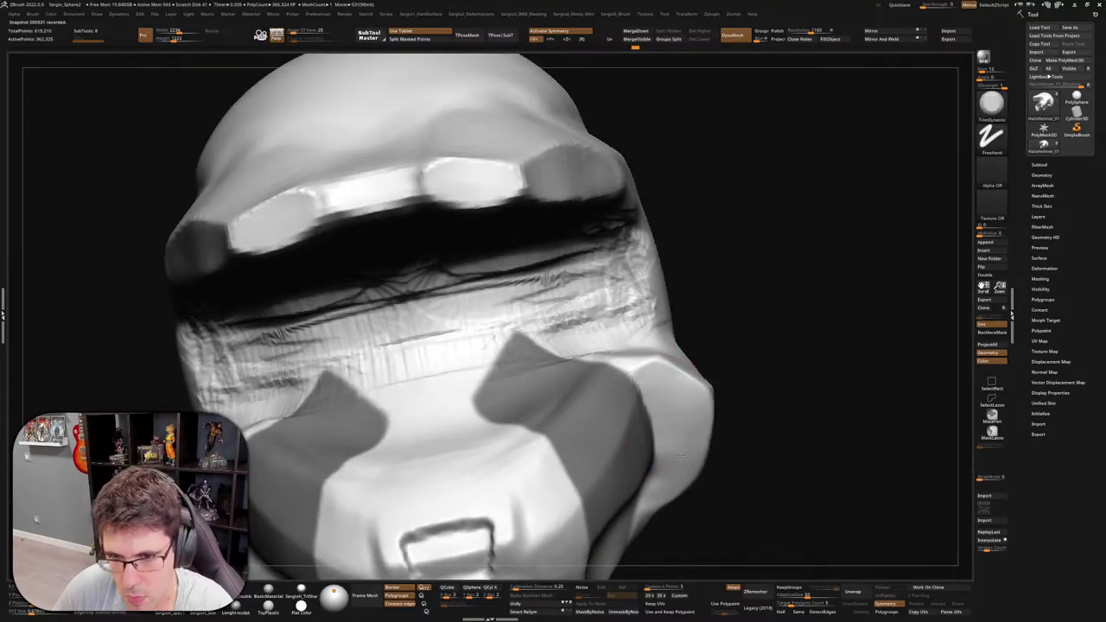
right_drag(680, 455, 667, 456)
key(b)
key(c)
key(l)
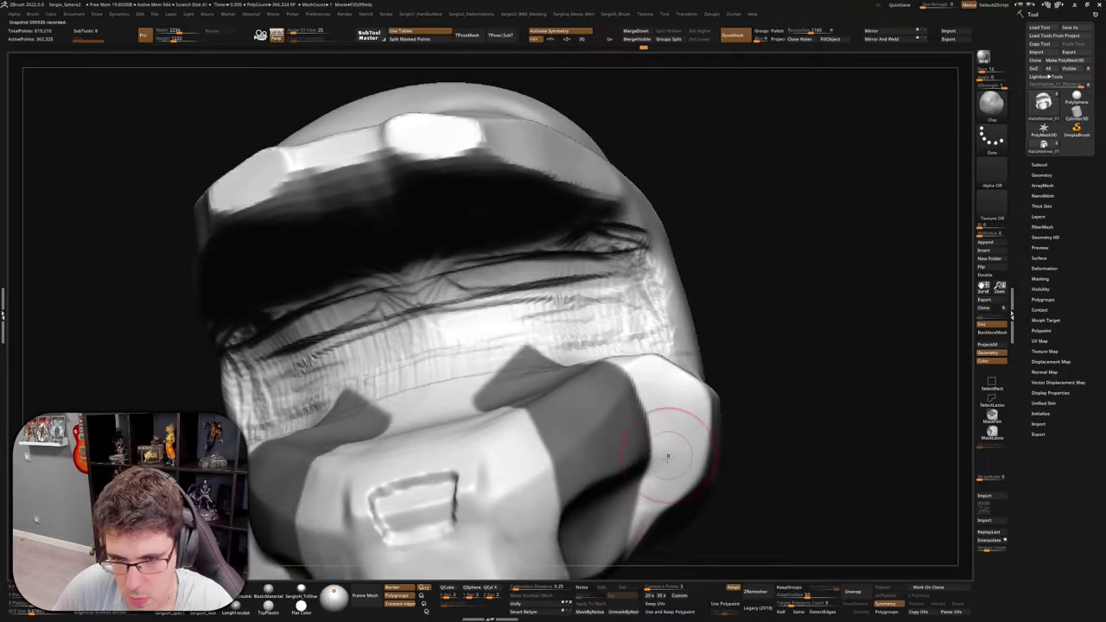
Orbit to a three-quarter view and reshape the right cheek surface symmetrically
scroll(678, 427, down, 5)
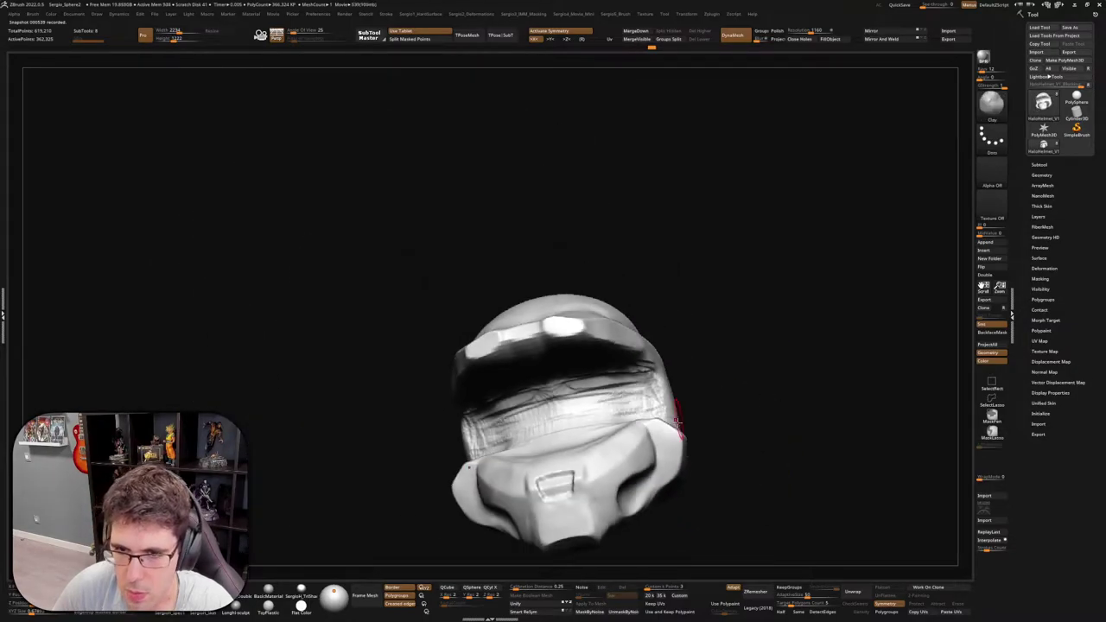
right_drag(678, 423, 678, 453)
scroll(657, 415, up, 5)
mouse_move(654, 407)
right_down()
mouse_move(631, 408)
mouse_move(625, 425)
mouse_move(612, 394)
mouse_move(645, 396)
right_up()
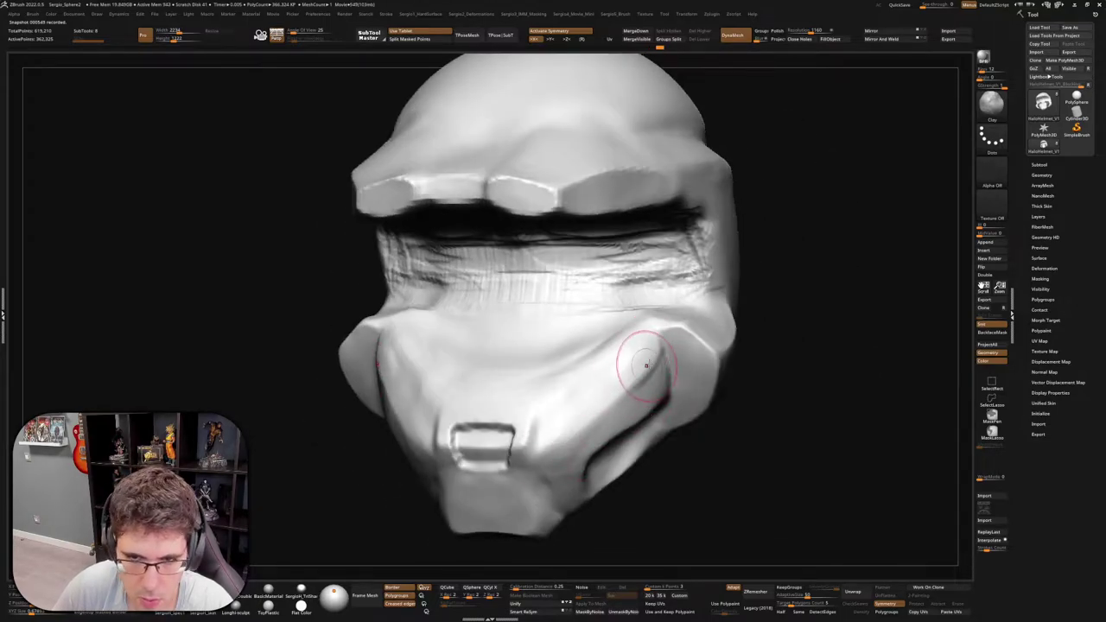
drag(645, 364, 592, 445)
mouse_move(566, 436)
right_down()
mouse_move(630, 386)
mouse_move(605, 411)
right_up()
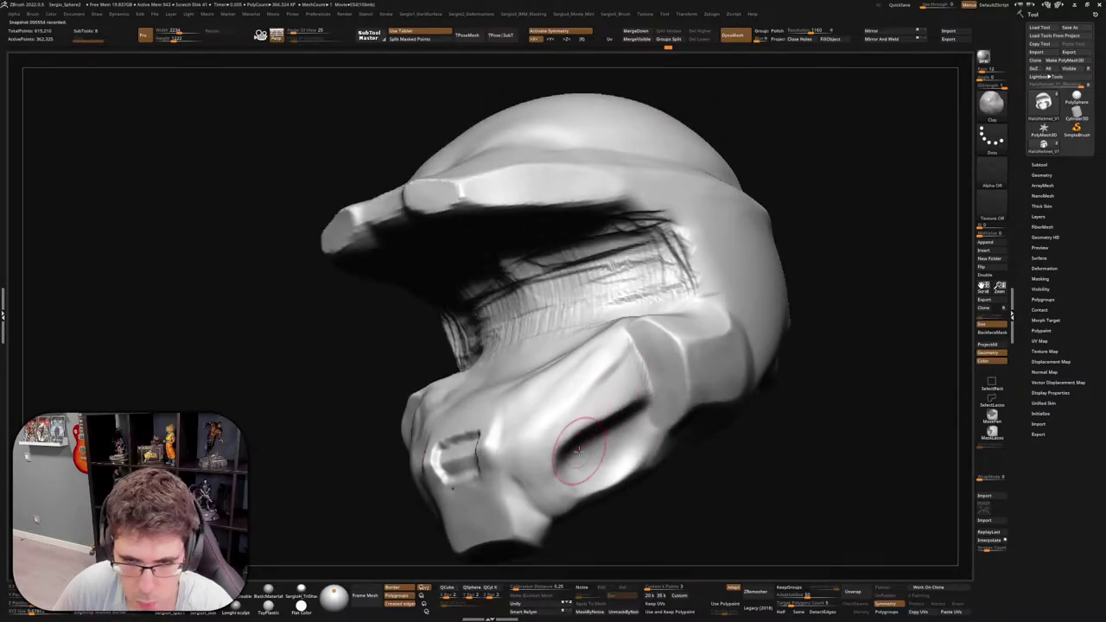
Cycle through TrimDynamic and ClayBuildup brushes while orbiting to a front top-down view
key(b)
key(t)
key(d)
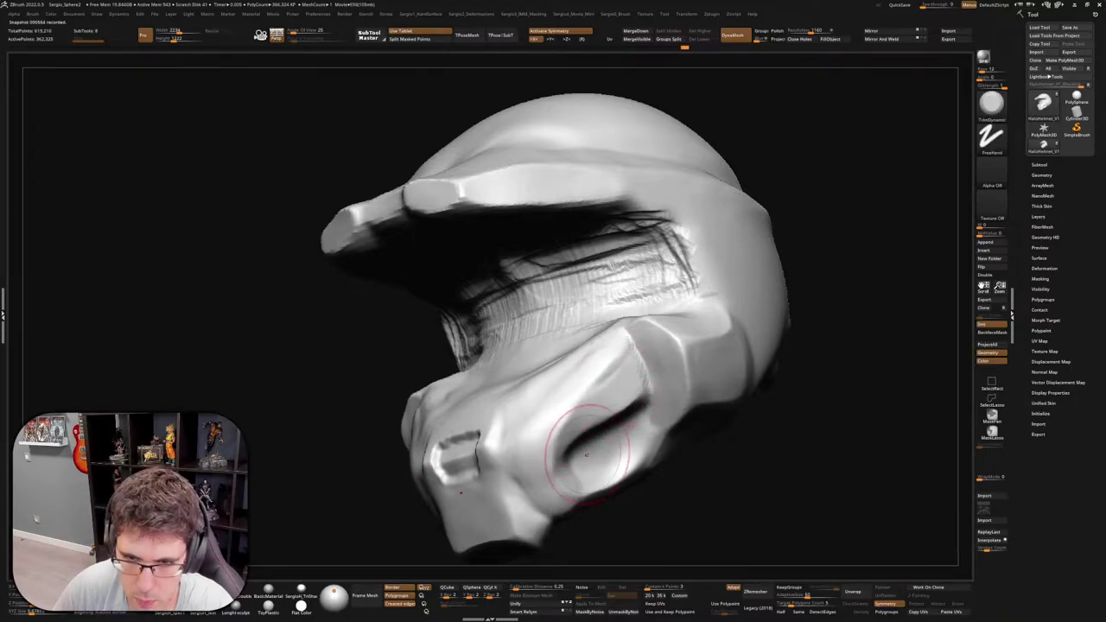
mouse_move(586, 454)
right_down()
mouse_move(593, 371)
mouse_move(581, 448)
right_up()
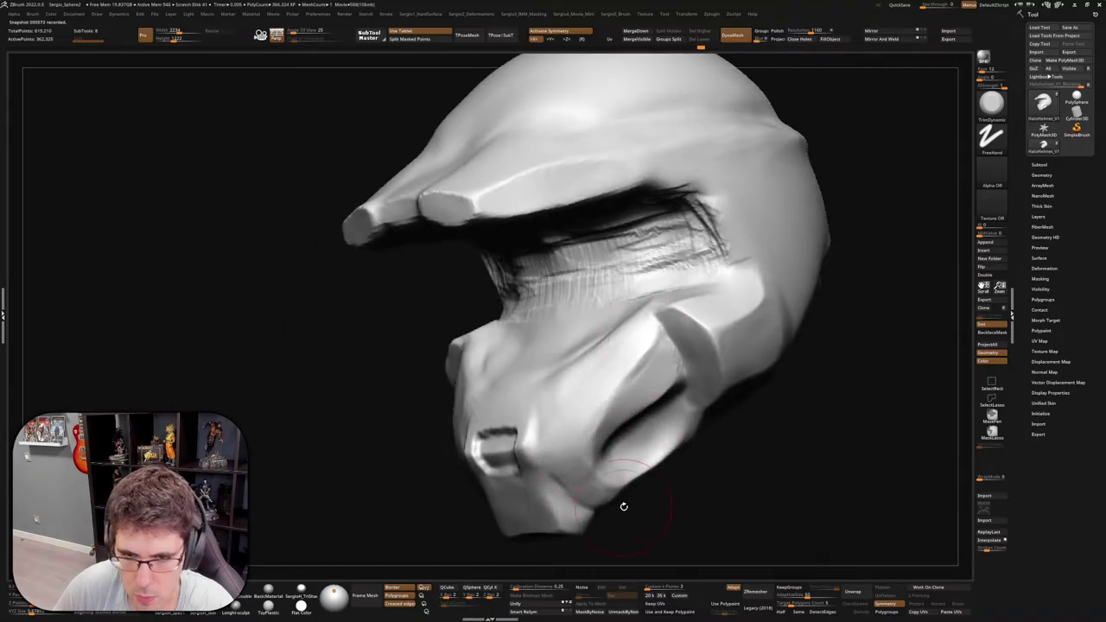
mouse_move(624, 506)
ctrl+right_down()
mouse_move(625, 403)
mouse_move(616, 427)
mouse_move(561, 450)
mouse_move(548, 443)
ctrl+right_up()
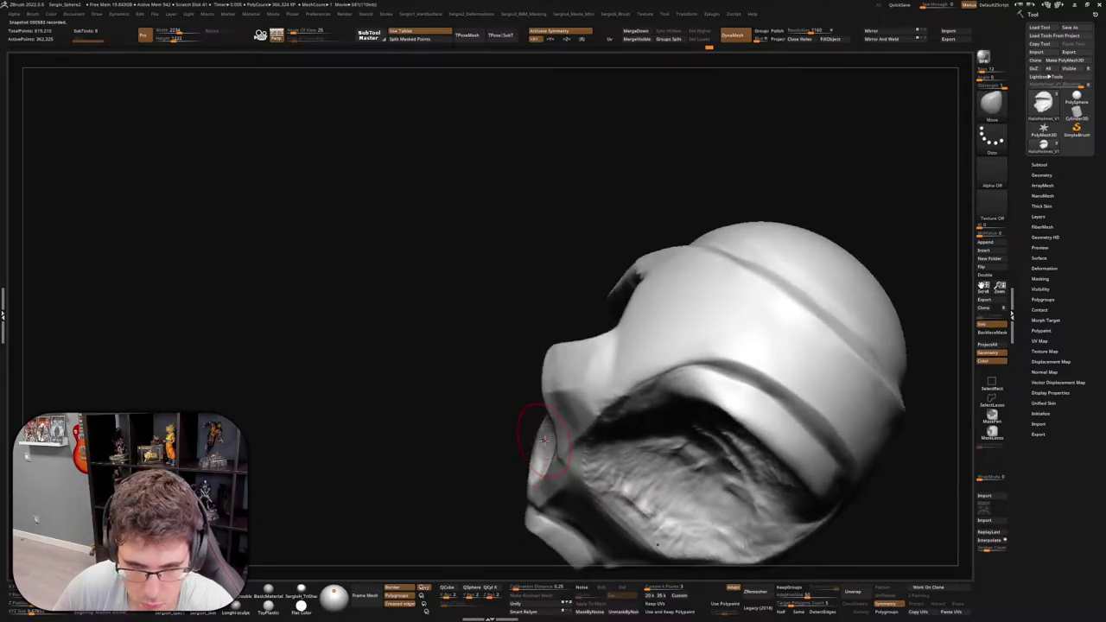
mouse_move(544, 440)
right_down()
mouse_move(557, 427)
mouse_move(579, 445)
mouse_move(622, 444)
mouse_move(548, 467)
right_up()
key(b)
key(c)
key(l)
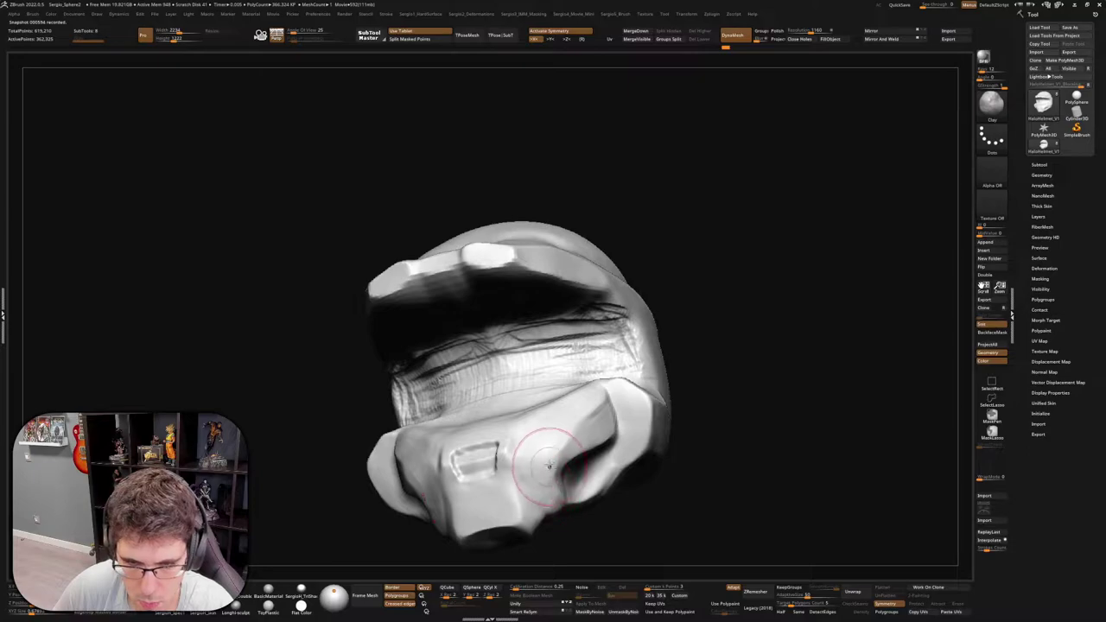
mouse_move(568, 518)
right_down()
mouse_move(615, 501)
mouse_move(617, 426)
mouse_move(611, 471)
right_up()
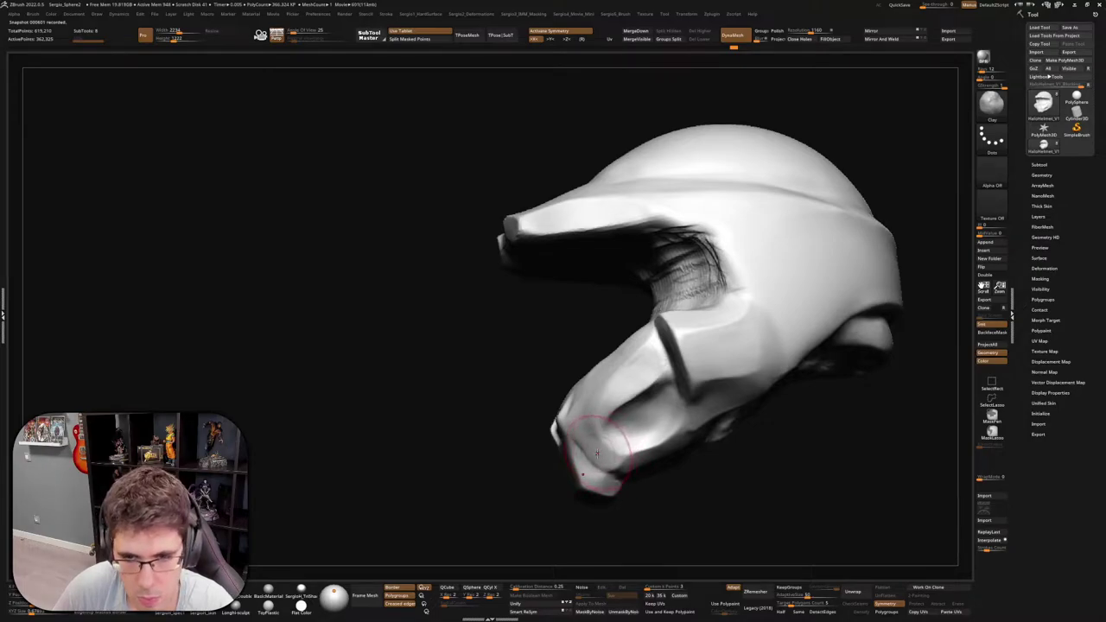
Reshape the right cheek with the Move brush, then inspect the helmet's top and underside
key(b)
key(m)
key(v)
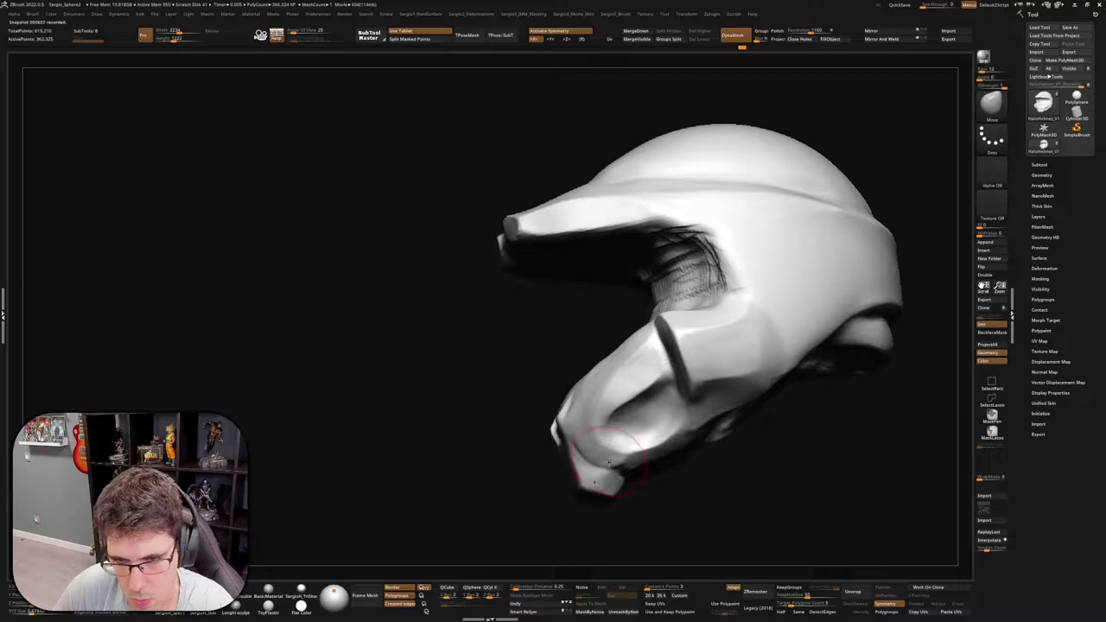
mouse_move(609, 462)
right_down()
mouse_move(696, 498)
mouse_move(701, 467)
right_up()
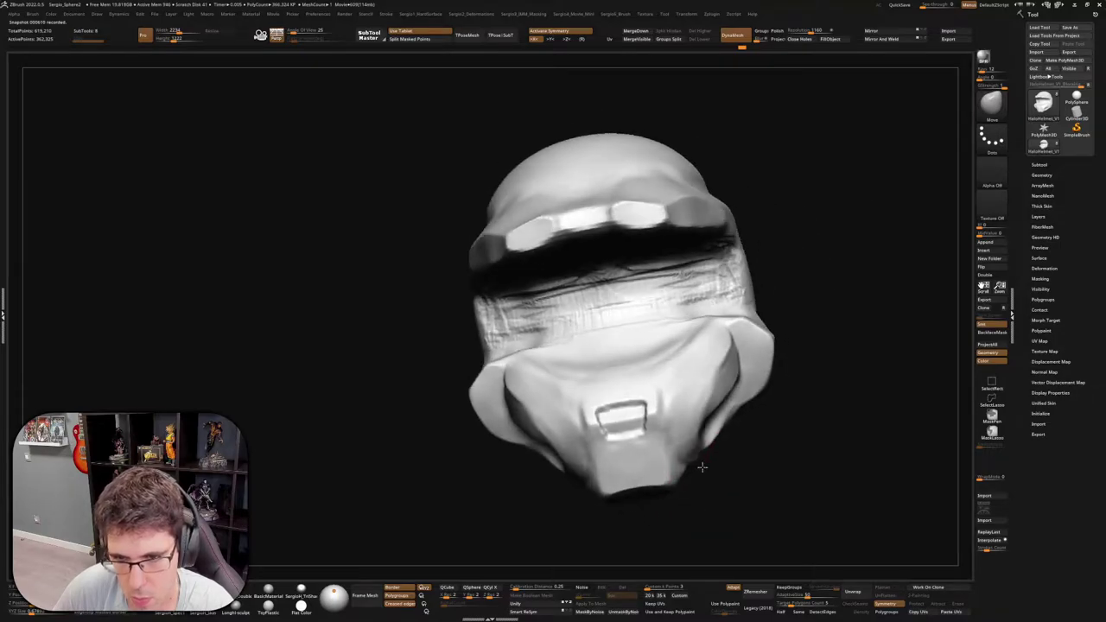
shift+drag(701, 467, 689, 378)
mouse_move(675, 398)
right_down()
mouse_move(698, 442)
mouse_move(571, 402)
mouse_move(596, 406)
mouse_move(593, 455)
right_up()
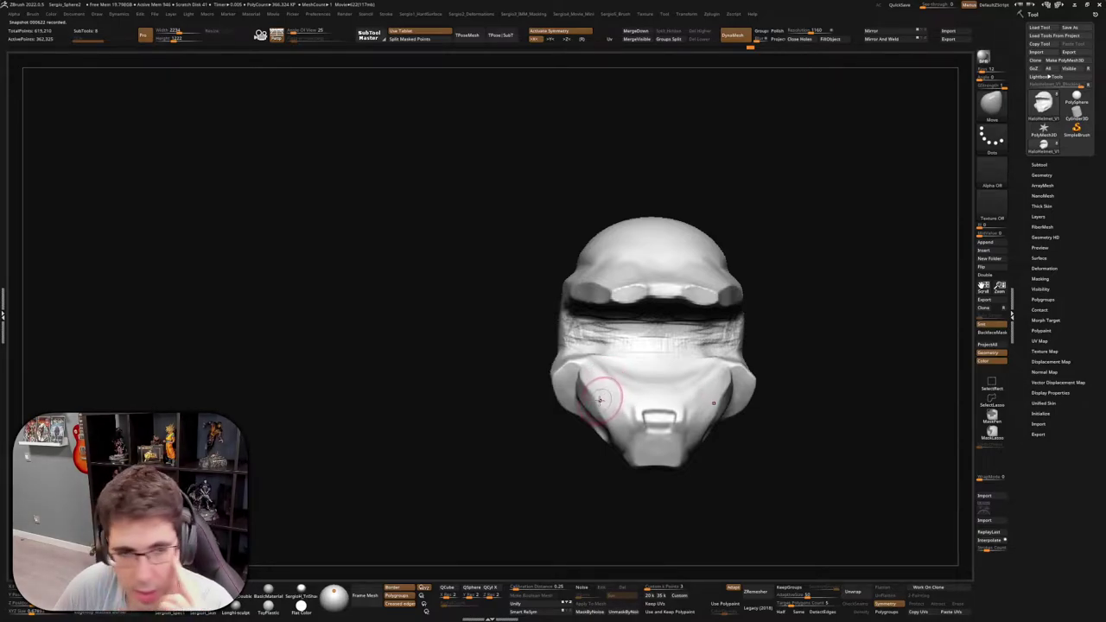
mouse_move(590, 400)
right_down()
mouse_move(740, 333)
mouse_move(753, 345)
mouse_move(698, 396)
right_up()
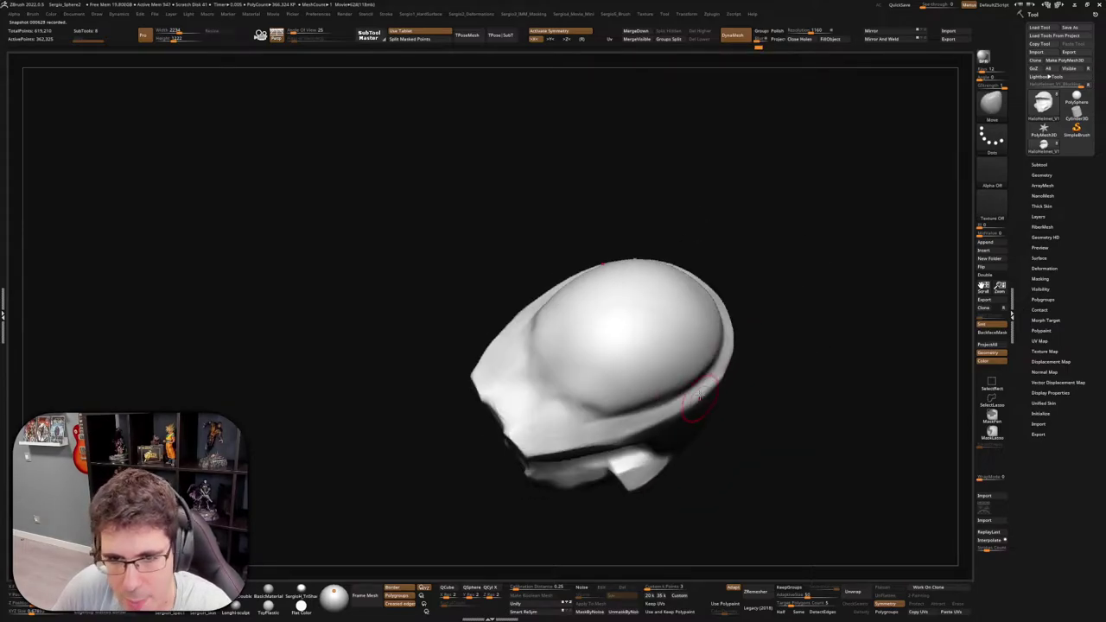
right_drag(617, 415, 651, 366)
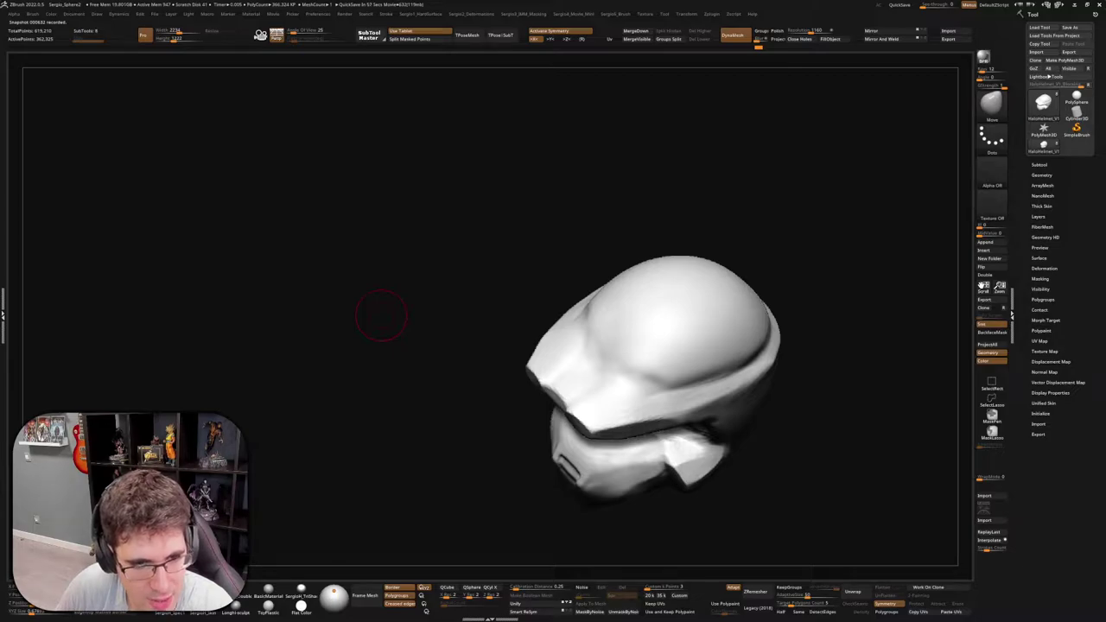
right_drag(381, 315, 700, 365)
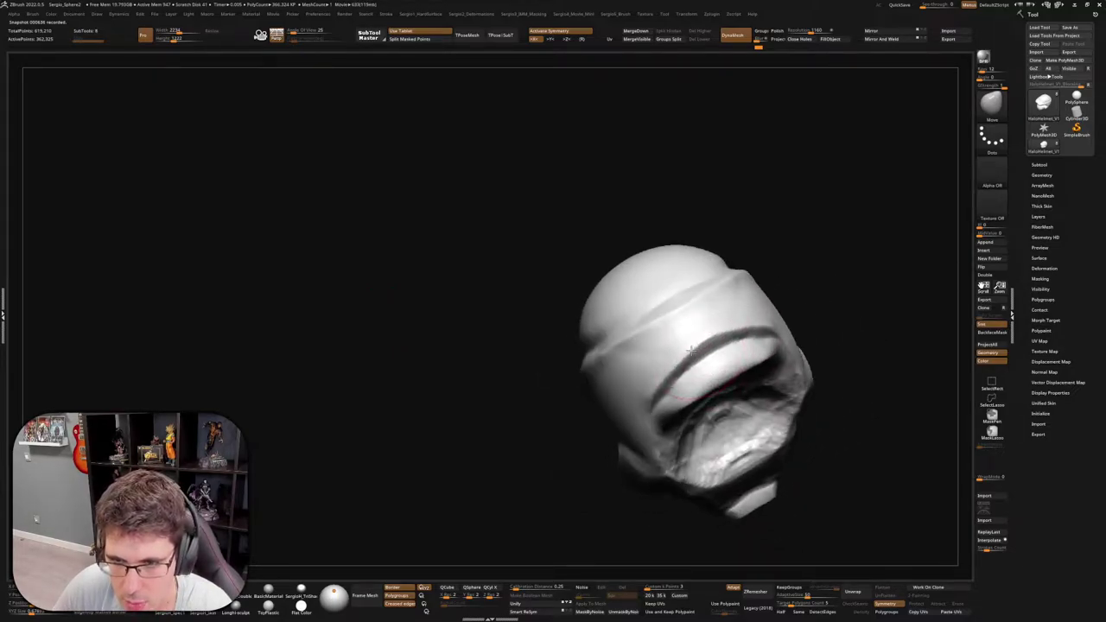
Deepen the groove across the front band and switch to a resized DamStandard brush
drag(748, 332, 651, 395)
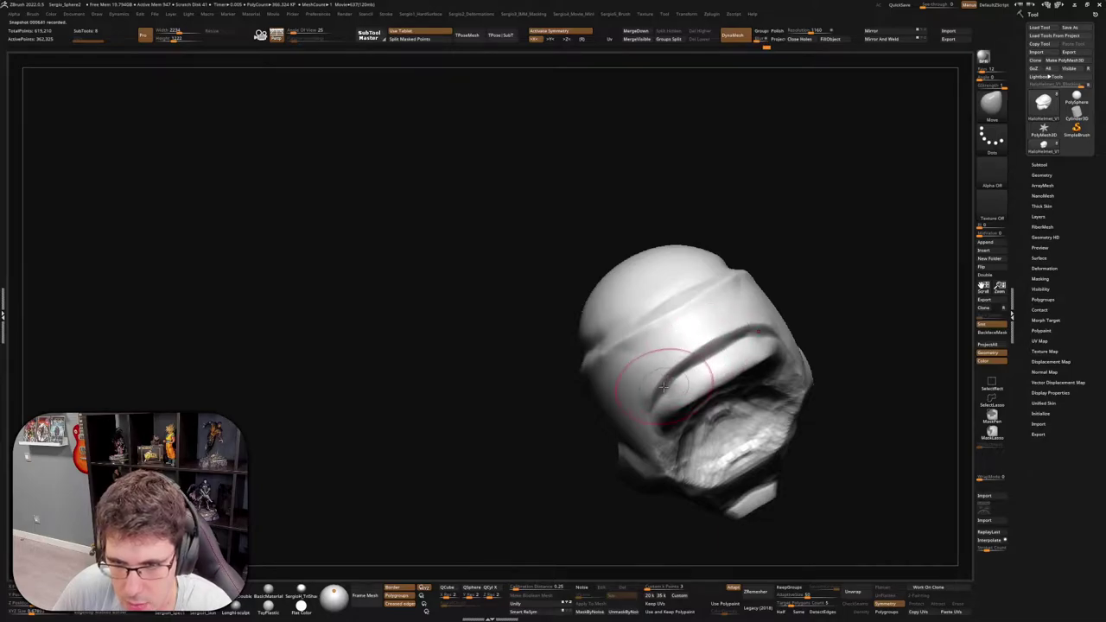
key(b)
key(d)
key(s)
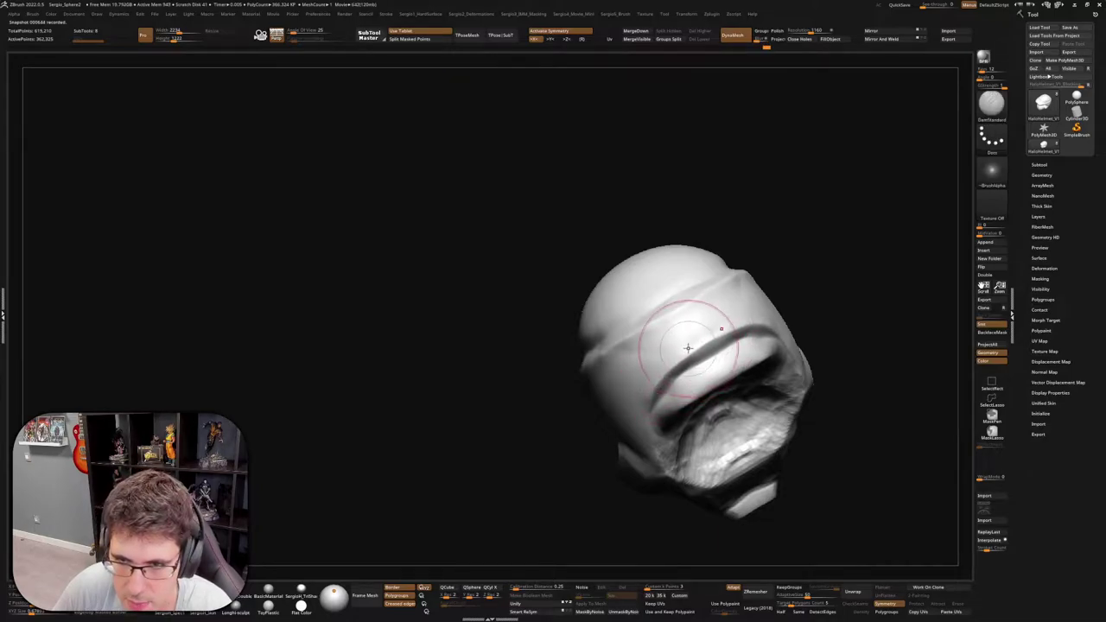
key(s)
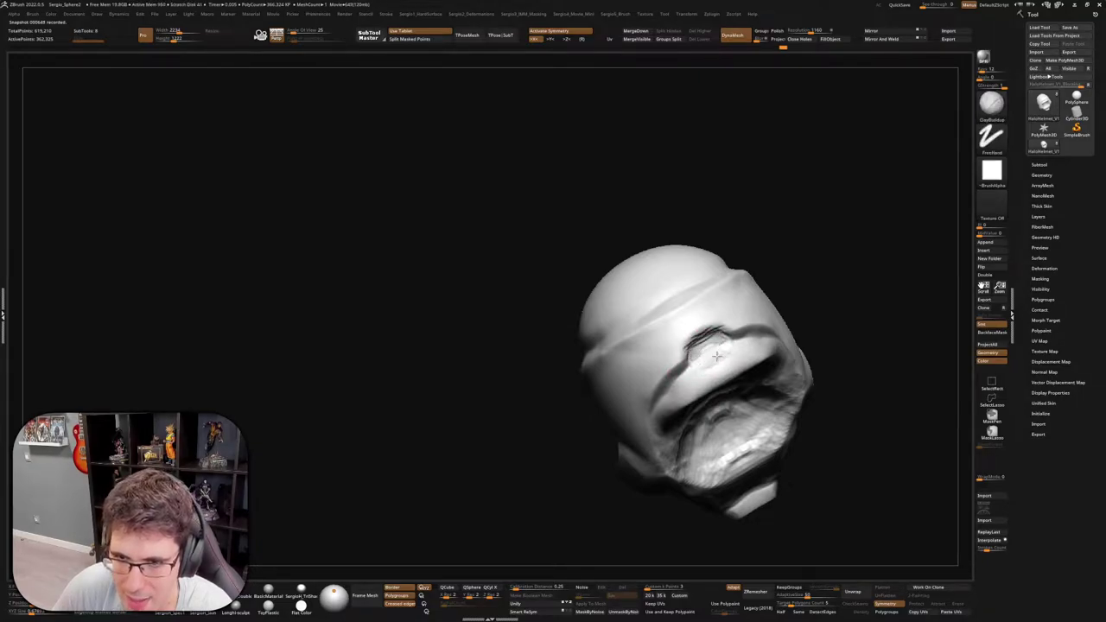
Build up, sculpt and smooth a raised brow plate above the visor opening
drag(743, 358, 678, 406)
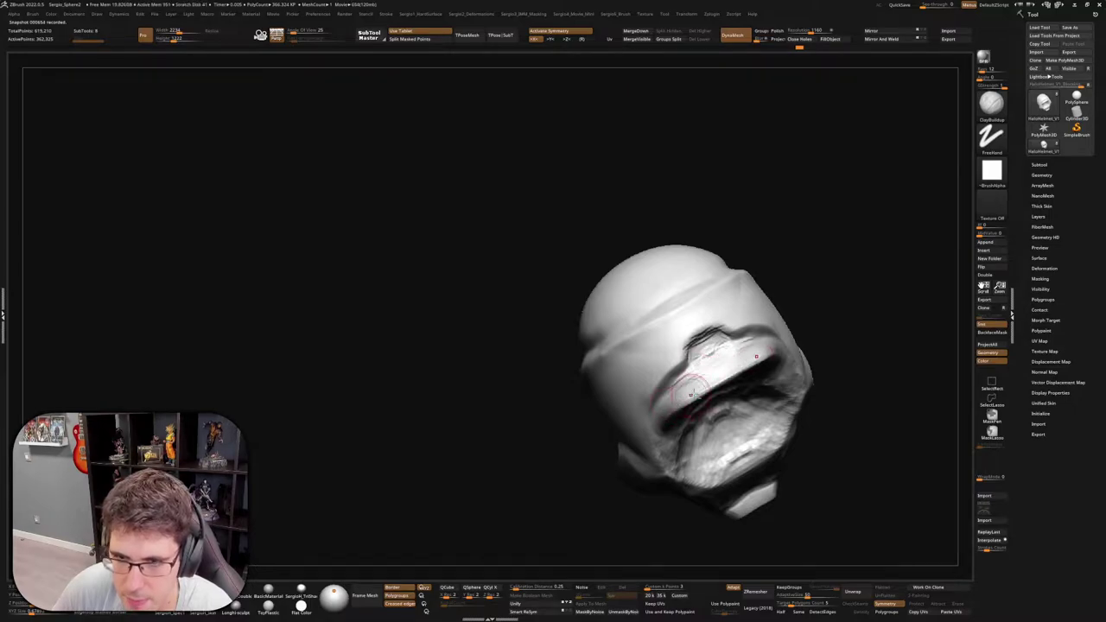
key(shift)
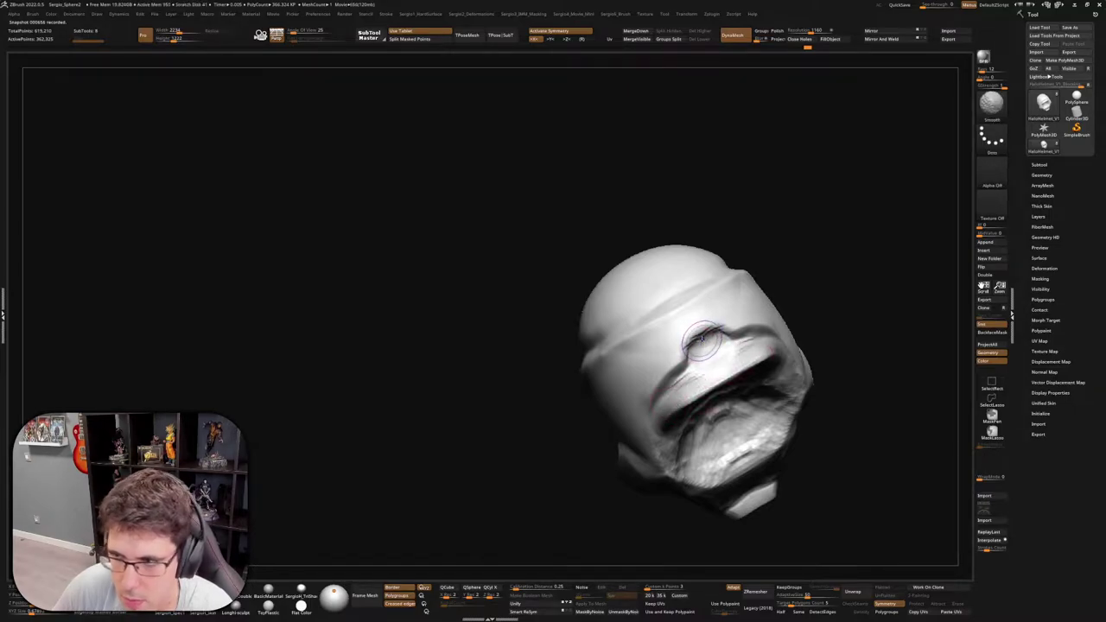
mouse_move(710, 349)
shift+mouse_down()
mouse_move(735, 346)
mouse_move(696, 344)
shift+mouse_up()
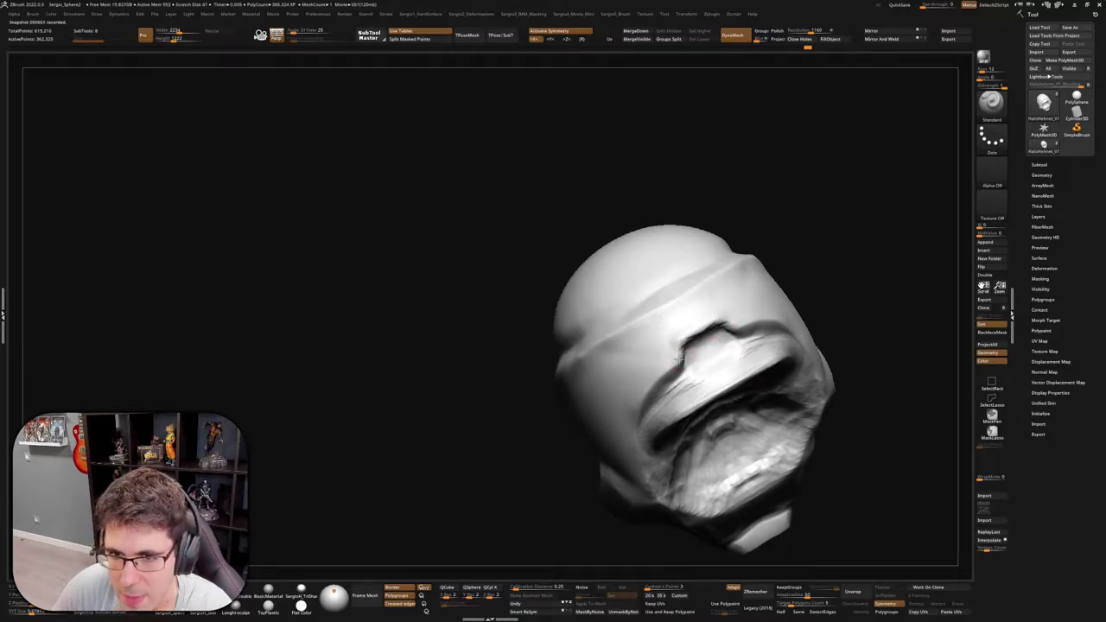
drag(747, 329, 664, 380)
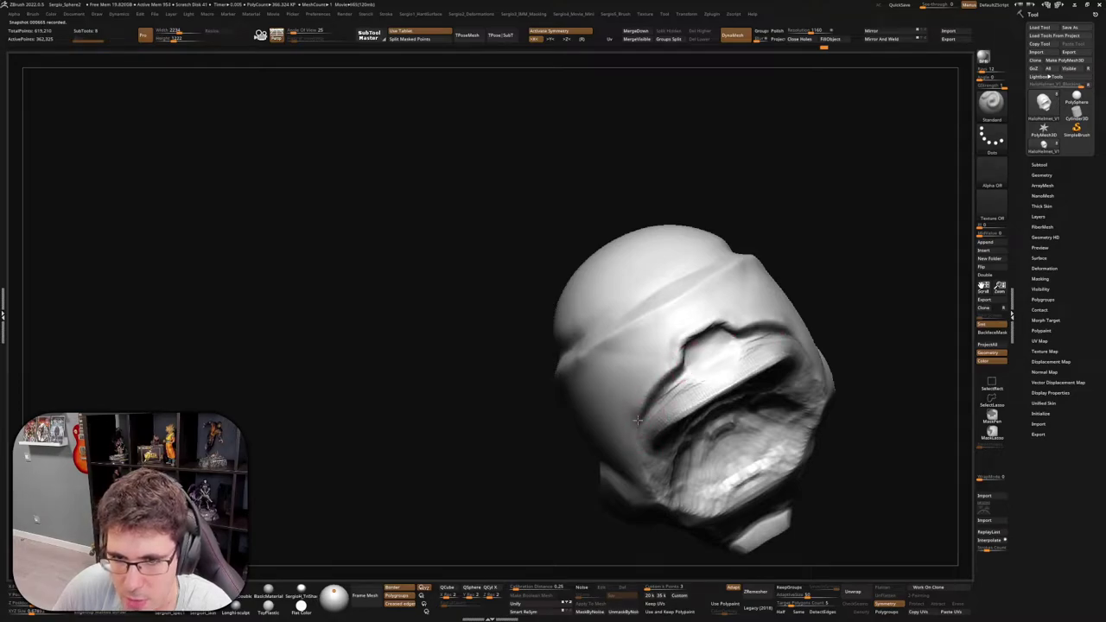
shift+drag(658, 504, 636, 466)
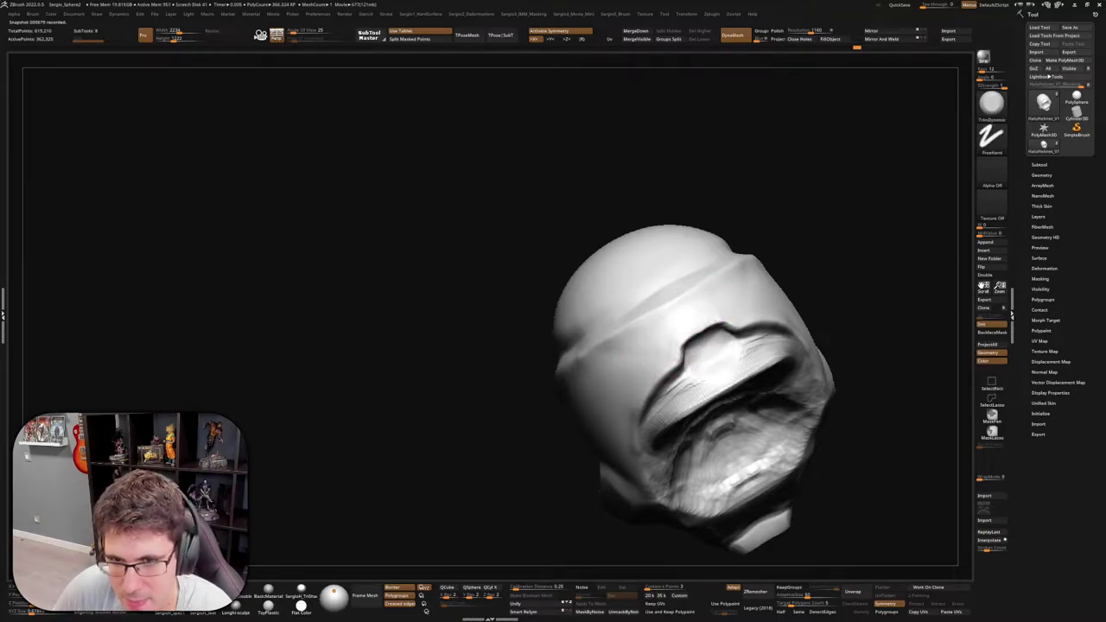
drag(655, 370, 686, 307)
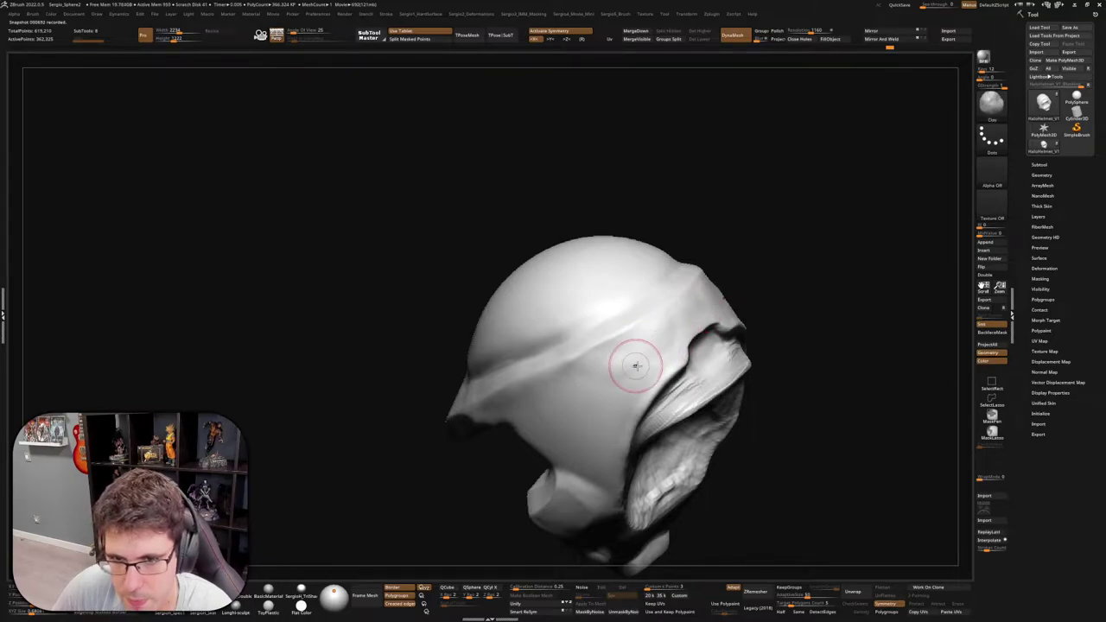
Smooth out the side crease, check it from front and top, and select the Move brush
mouse_move(631, 365)
right_down()
mouse_move(654, 363)
mouse_move(617, 382)
mouse_move(655, 373)
mouse_move(663, 393)
right_up()
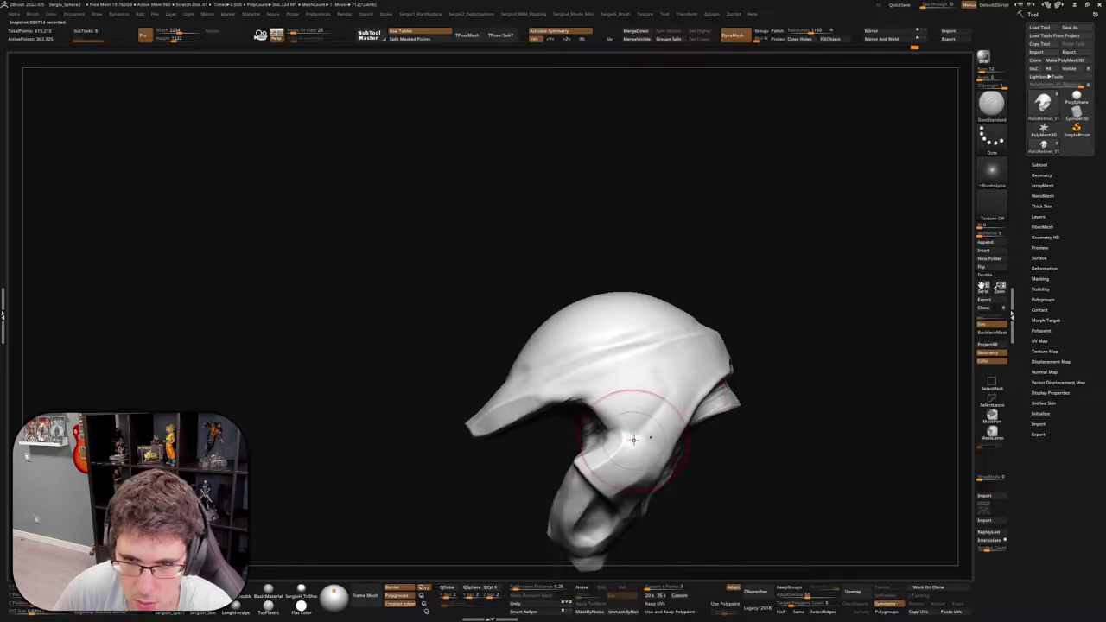
shift+drag(633, 439, 628, 442)
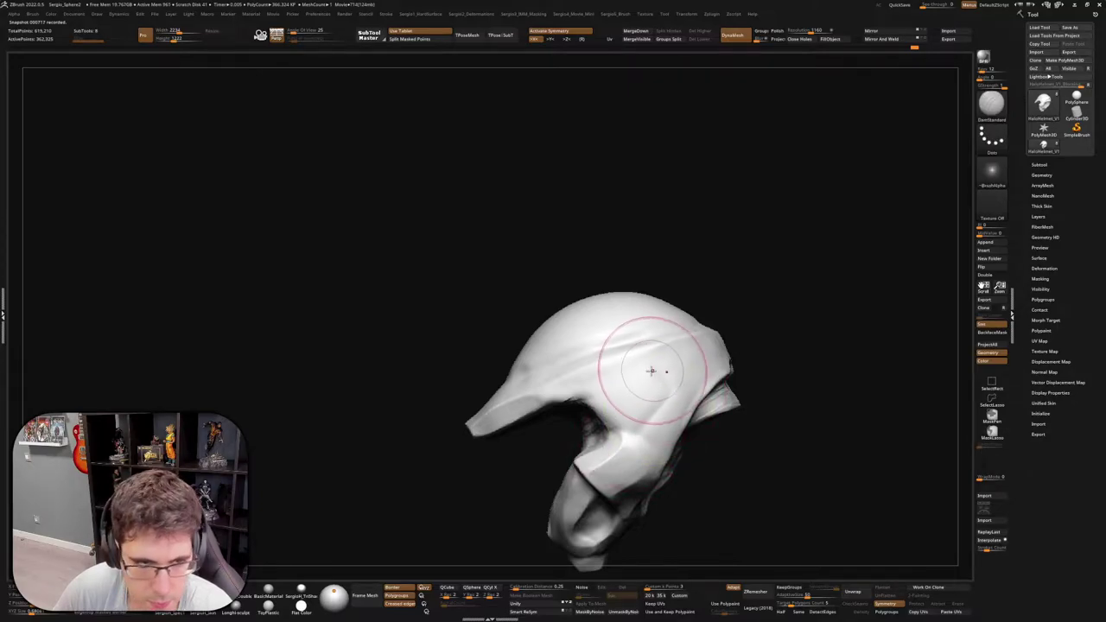
right_drag(651, 368, 658, 386)
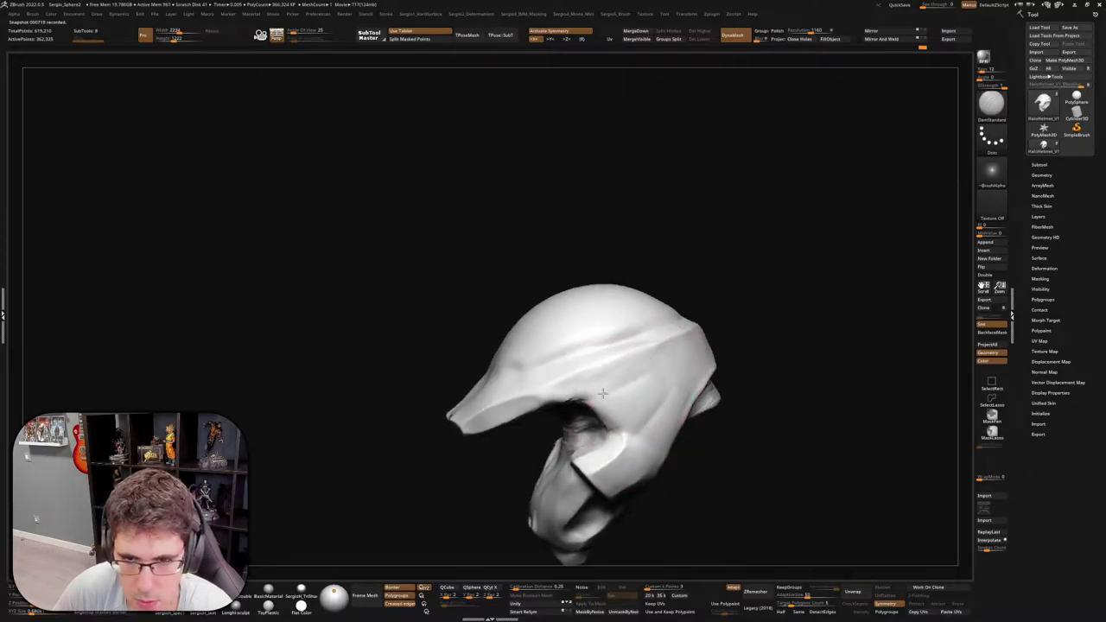
mouse_move(538, 395)
right_down()
mouse_move(680, 369)
mouse_move(679, 321)
mouse_move(596, 372)
right_up()
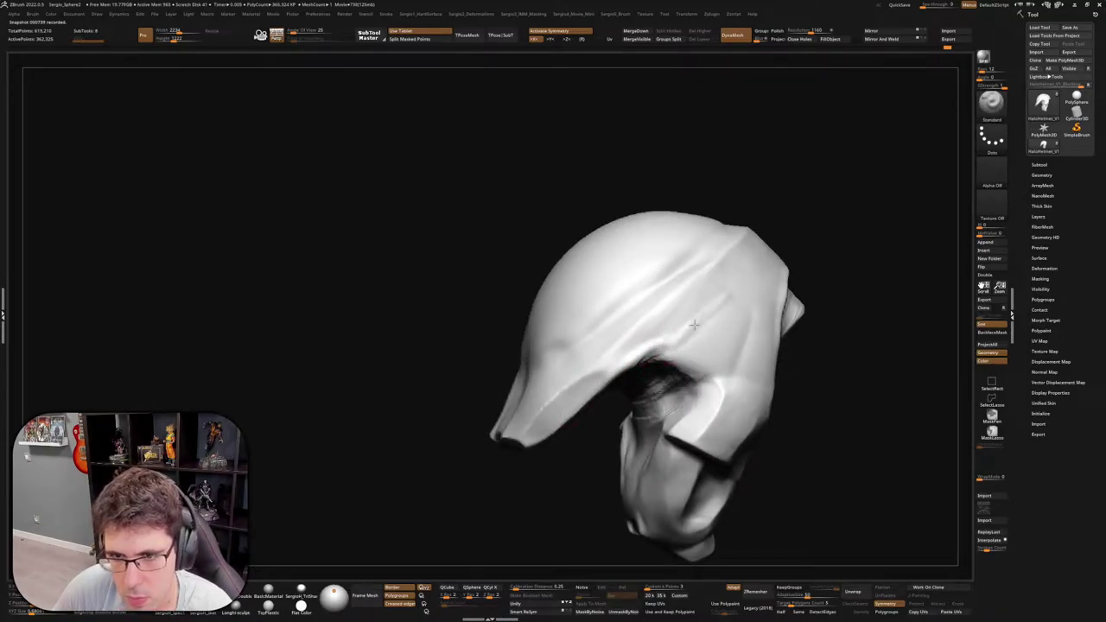
mouse_move(574, 399)
right_down()
mouse_move(629, 371)
mouse_move(605, 370)
right_up()
key(b)
key(m)
key(v)
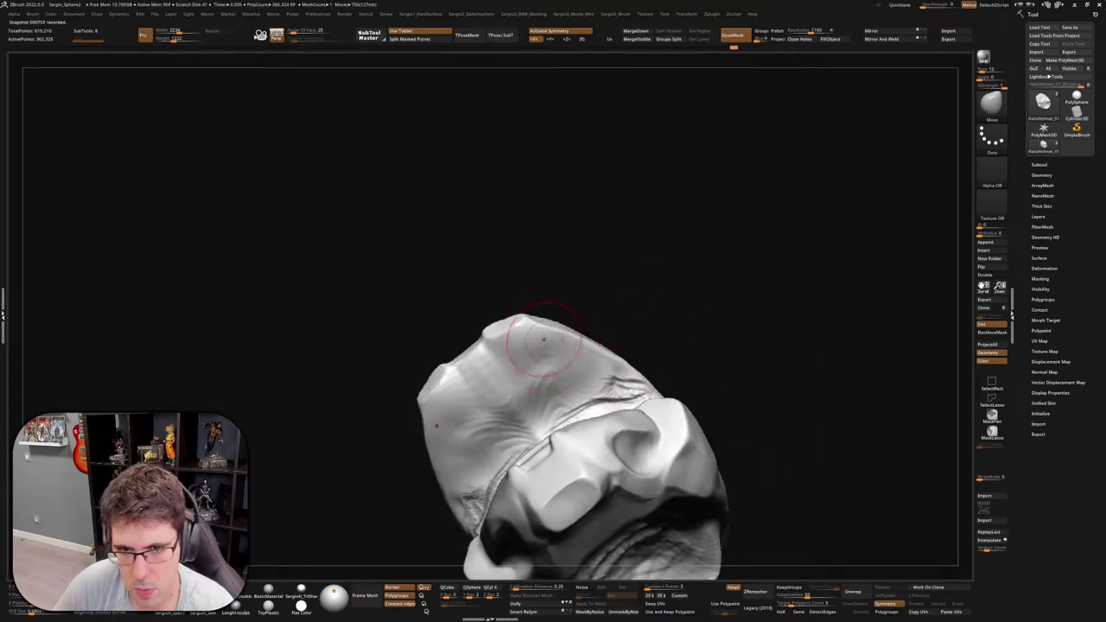
Carve a crease on the helmet's side, then build a rounded ear bulge with ClayBuildup
right_drag(544, 320, 538, 331)
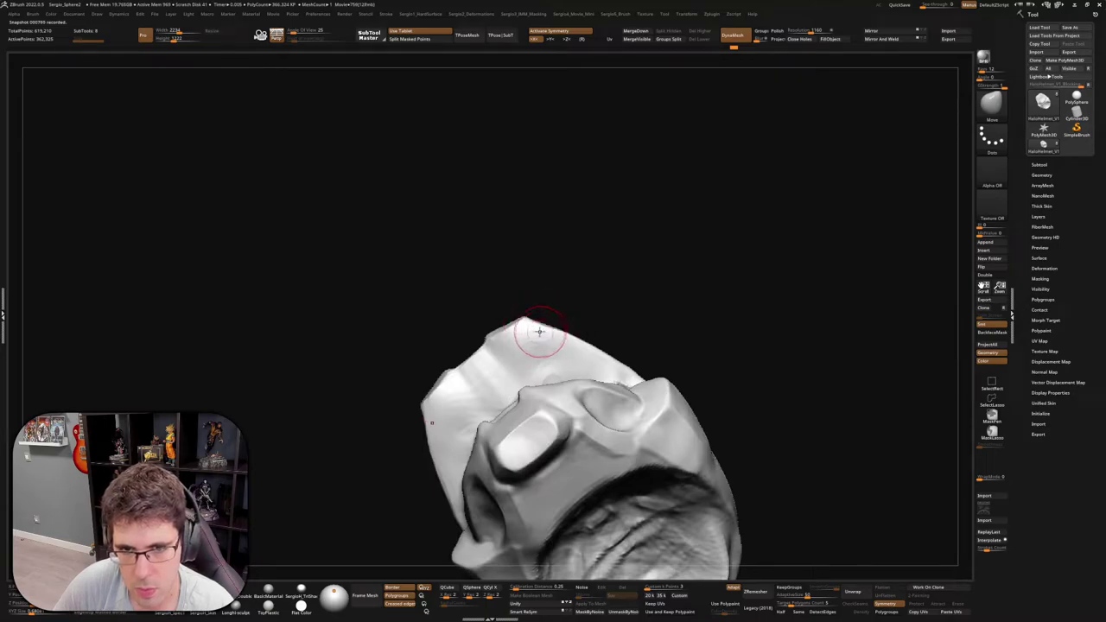
mouse_move(573, 326)
right_down()
mouse_move(551, 349)
mouse_move(548, 320)
mouse_move(615, 364)
mouse_move(766, 390)
mouse_move(662, 323)
right_up()
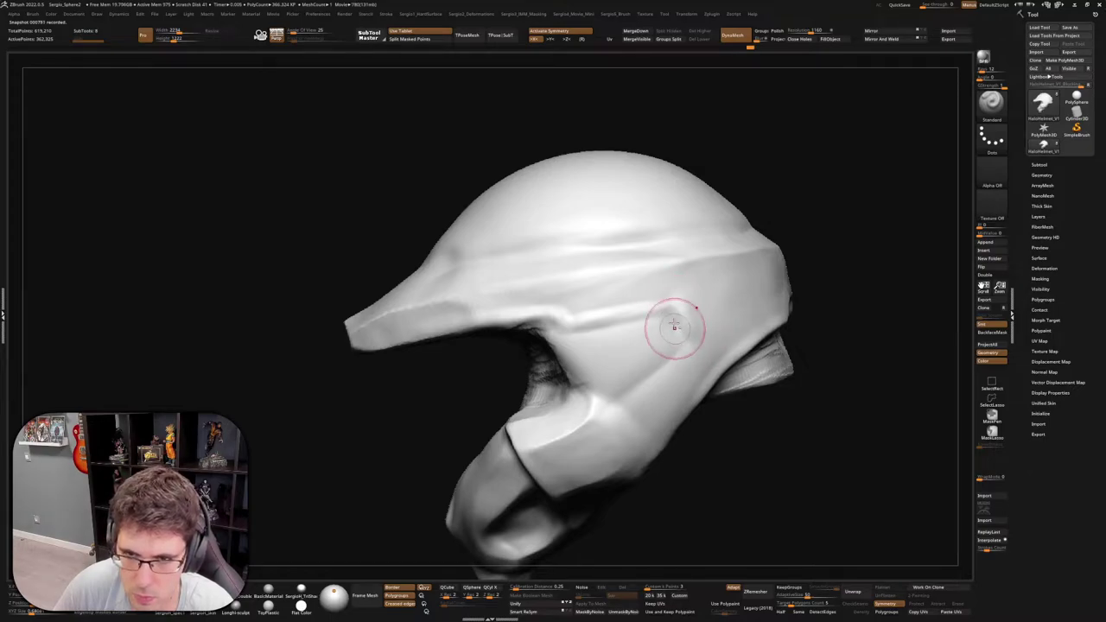
drag(635, 380, 690, 313)
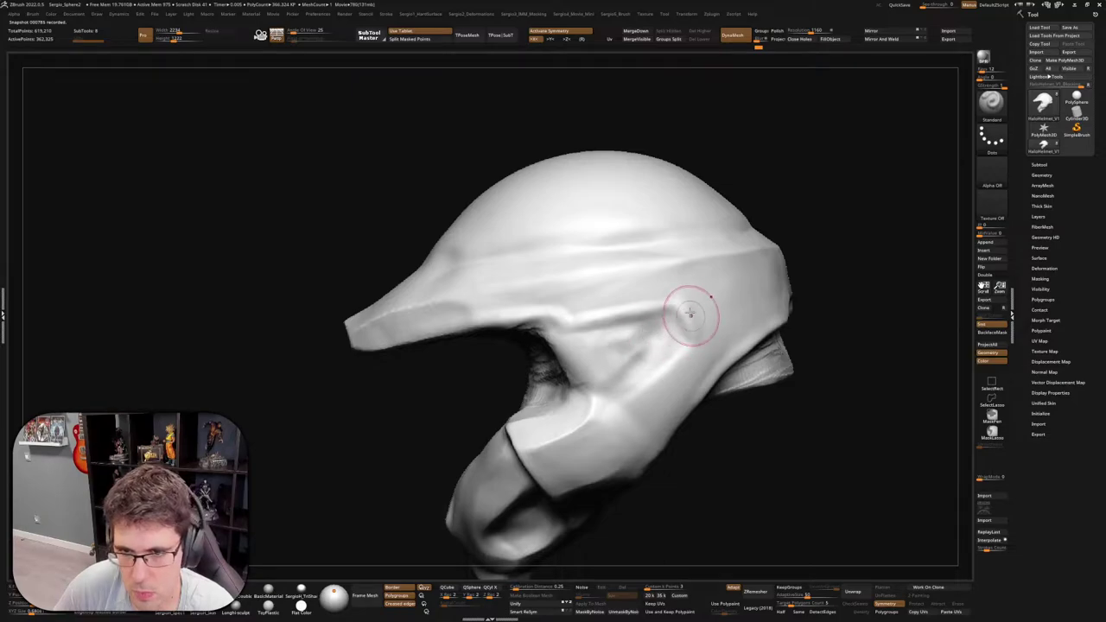
key(b)
key(c)
key(l)
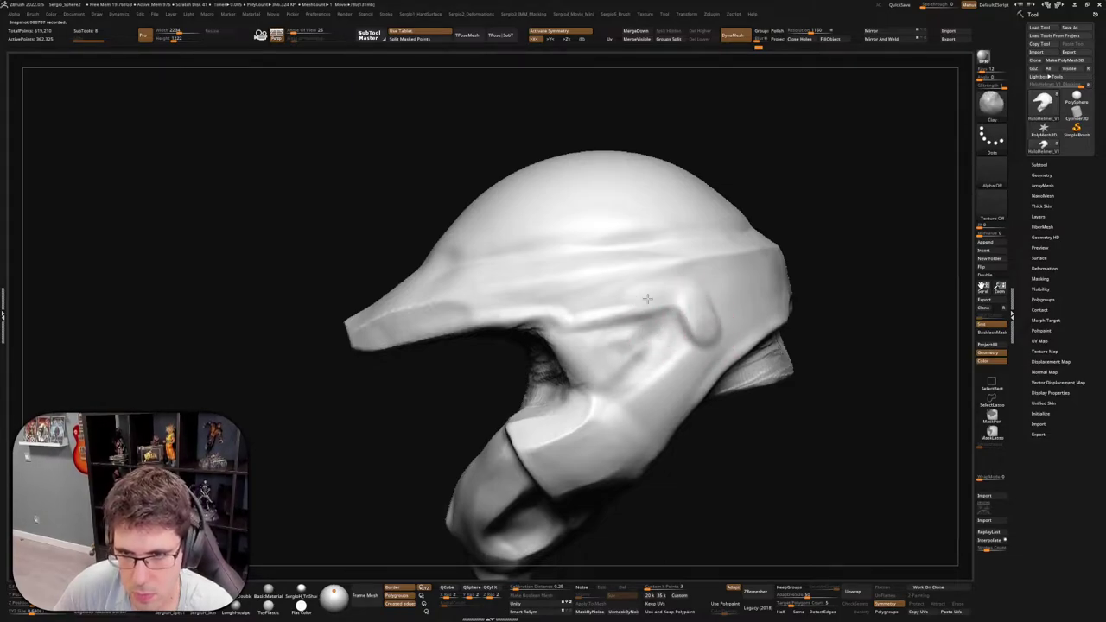
mouse_move(709, 340)
mouse_down()
mouse_move(706, 282)
mouse_move(730, 328)
mouse_up()
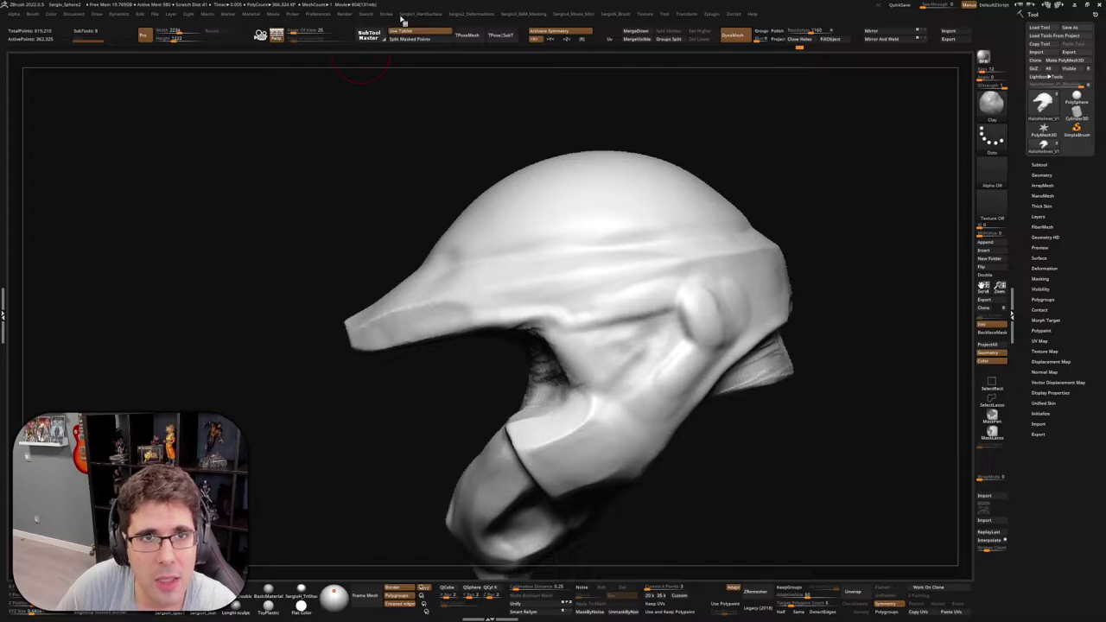
click(321, 15)
click(330, 42)
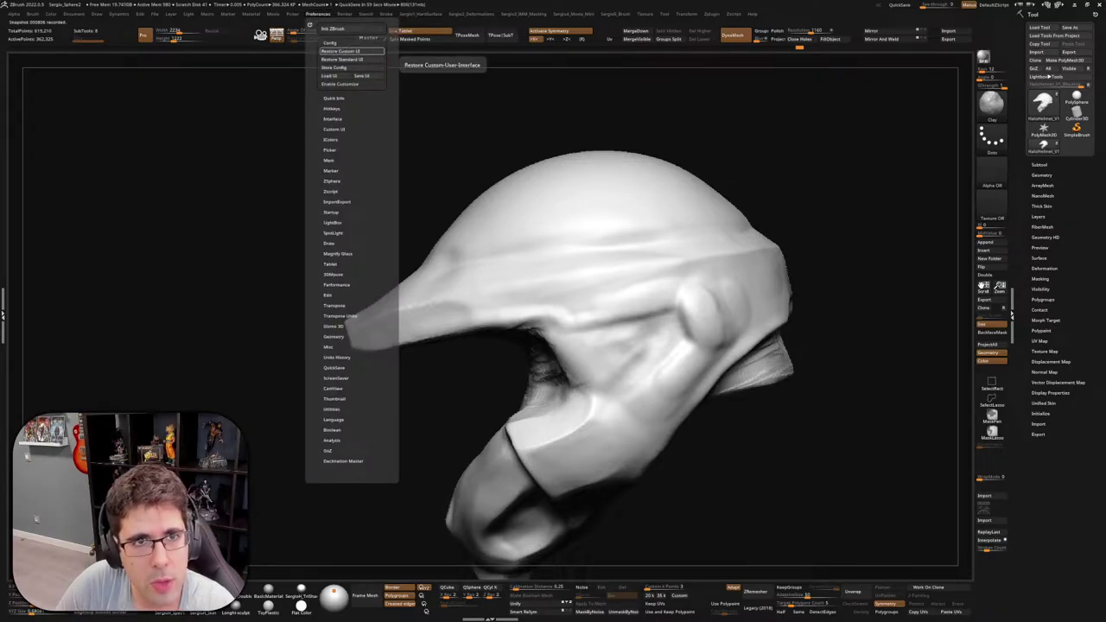
click(351, 52)
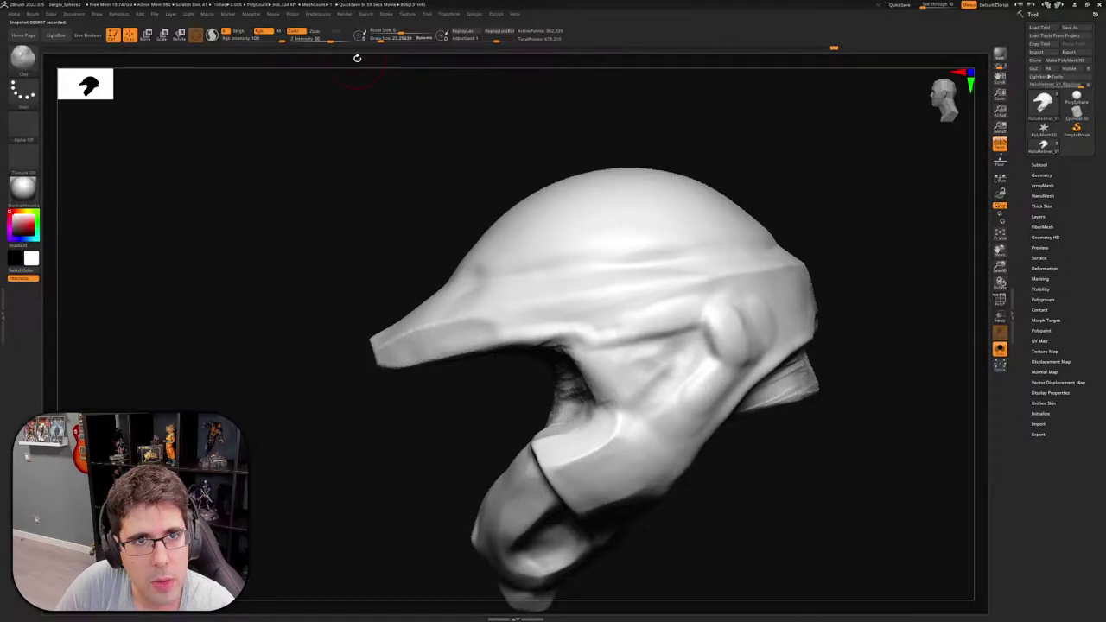
click(1000, 349)
click(1000, 349)
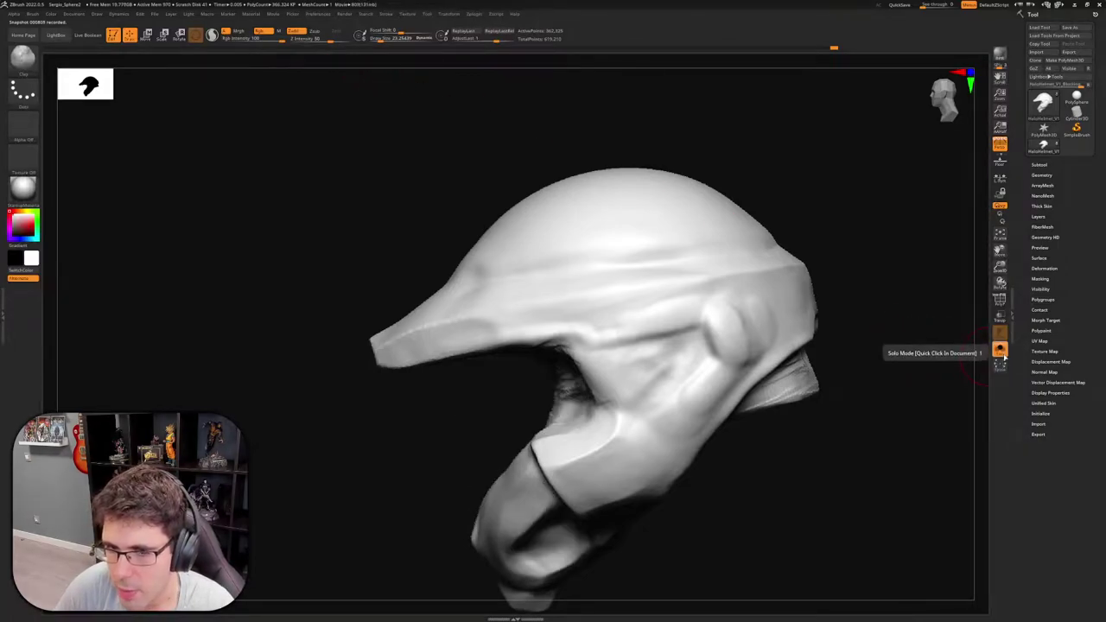
click(1000, 349)
click(999, 351)
click(999, 351)
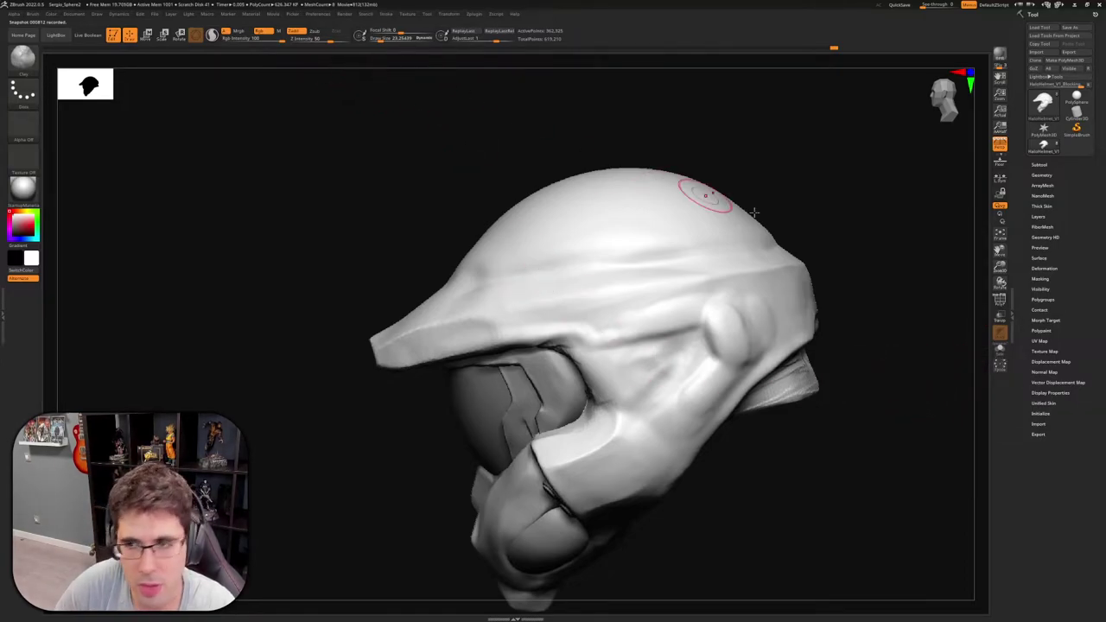
key(alt+shift+s)
click(321, 15)
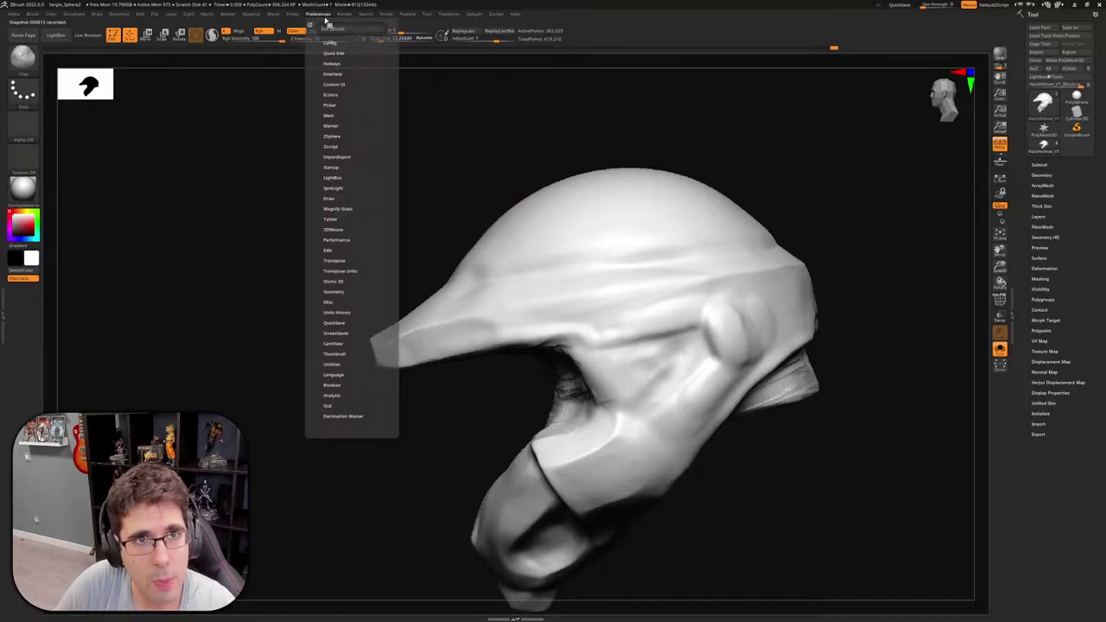
click(341, 42)
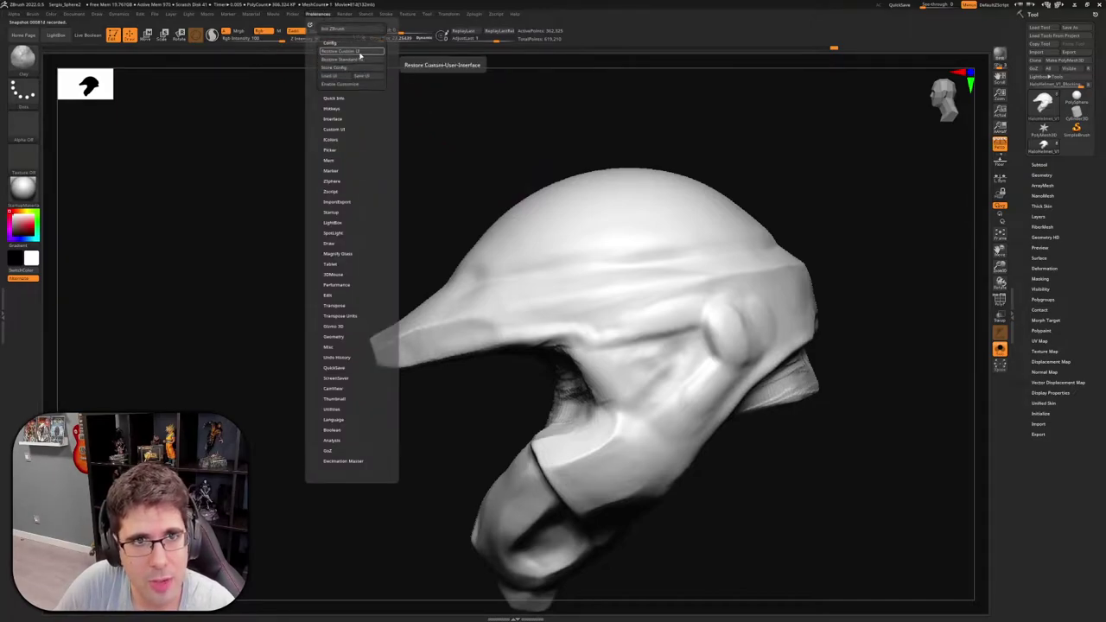
click(353, 50)
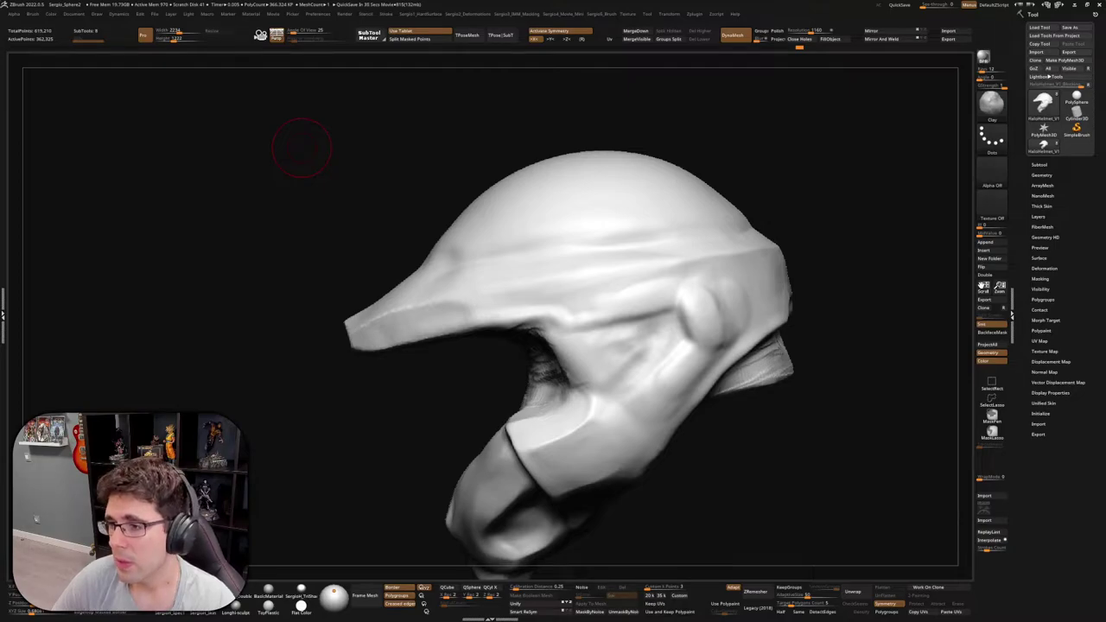
mouse_move(301, 147)
mouse_down()
mouse_move(785, 239)
mouse_move(782, 259)
mouse_up()
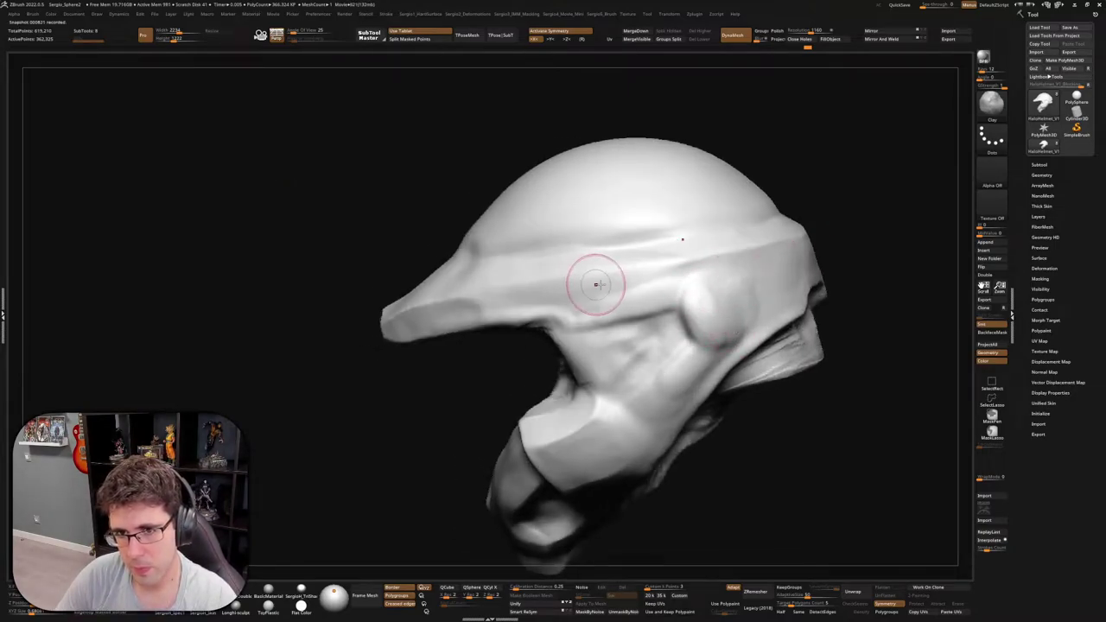
mouse_move(642, 291)
mouse_down()
mouse_move(716, 285)
mouse_move(682, 350)
mouse_up()
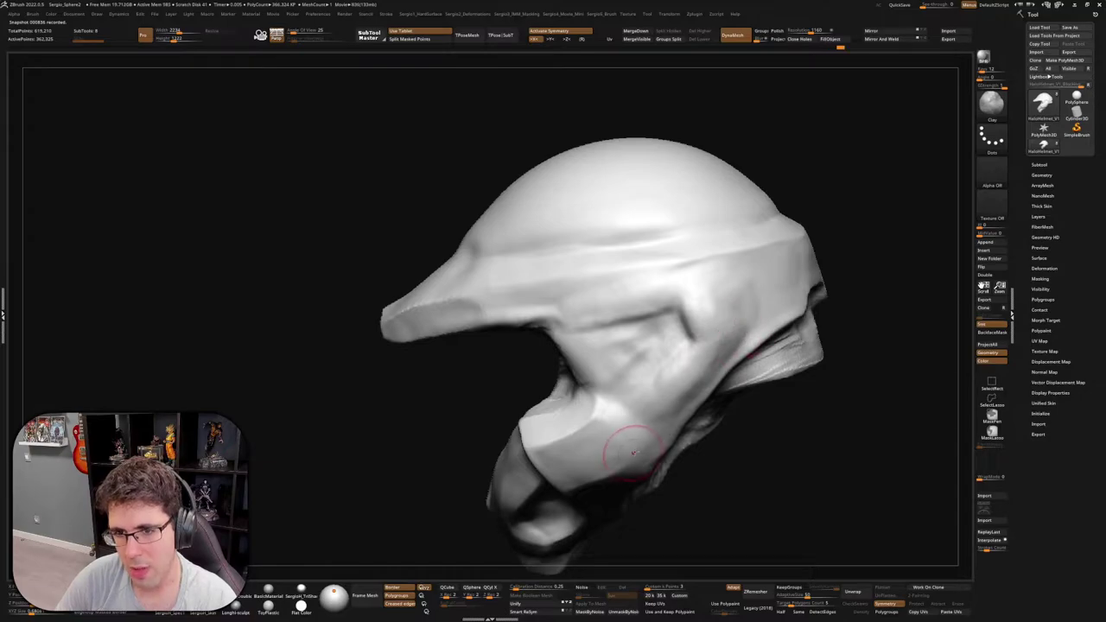
right_drag(738, 324, 730, 335)
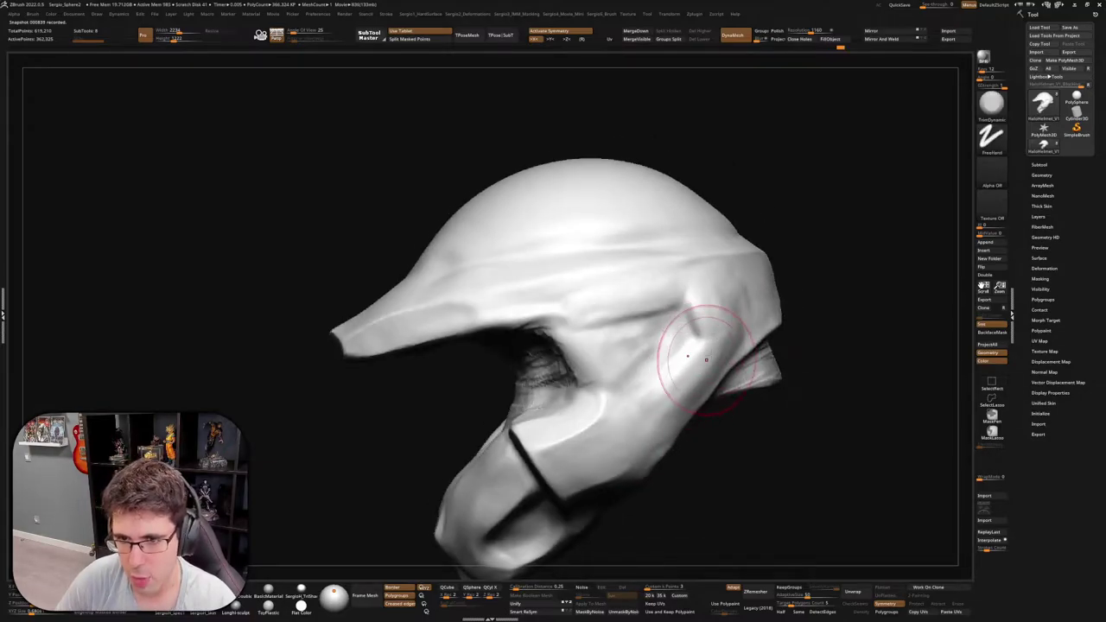
drag(691, 357, 704, 362)
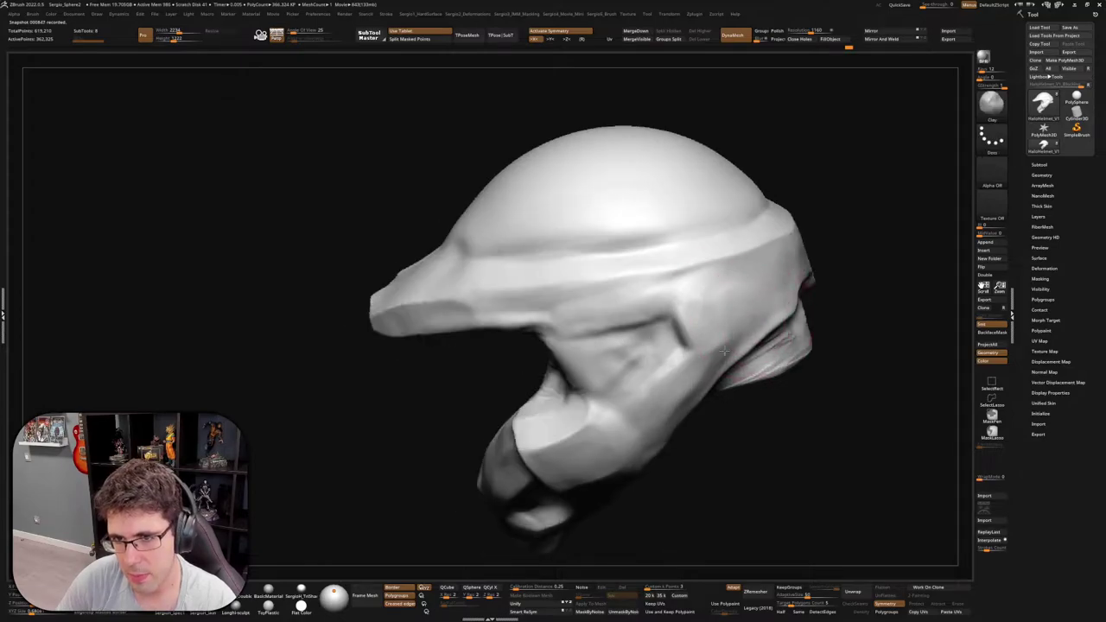
right_drag(724, 350, 734, 380)
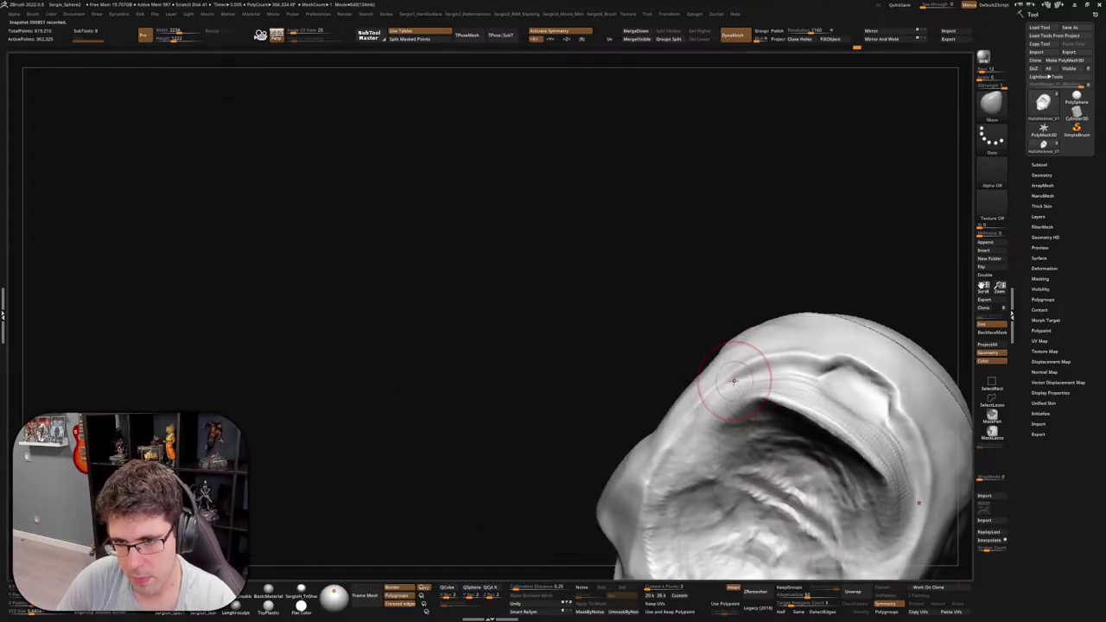
right_drag(733, 381, 697, 414)
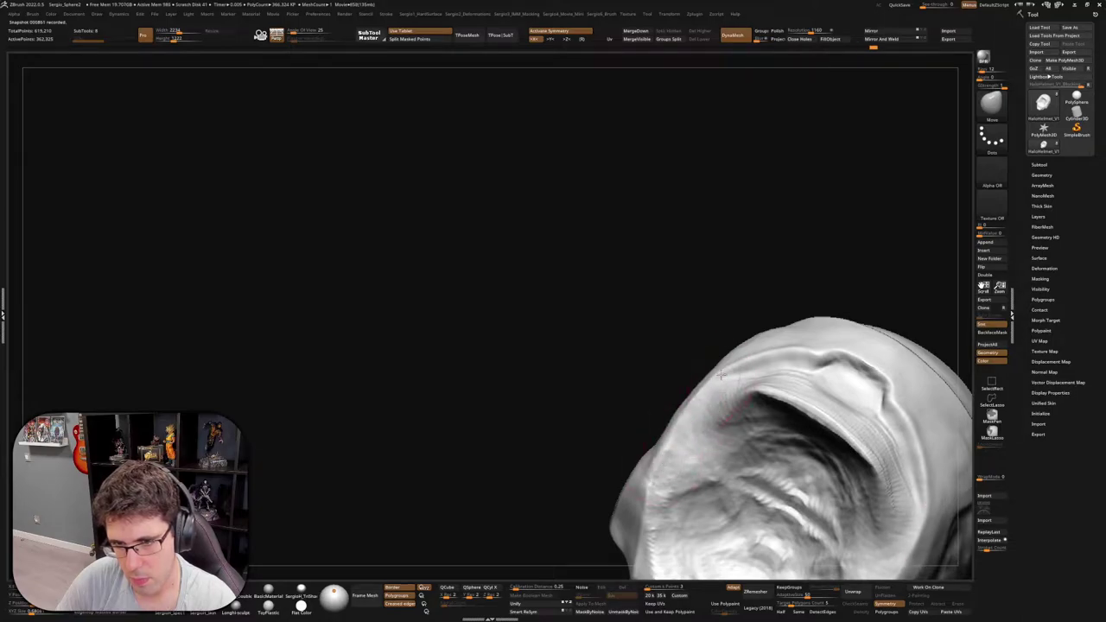
right_drag(748, 358, 704, 412)
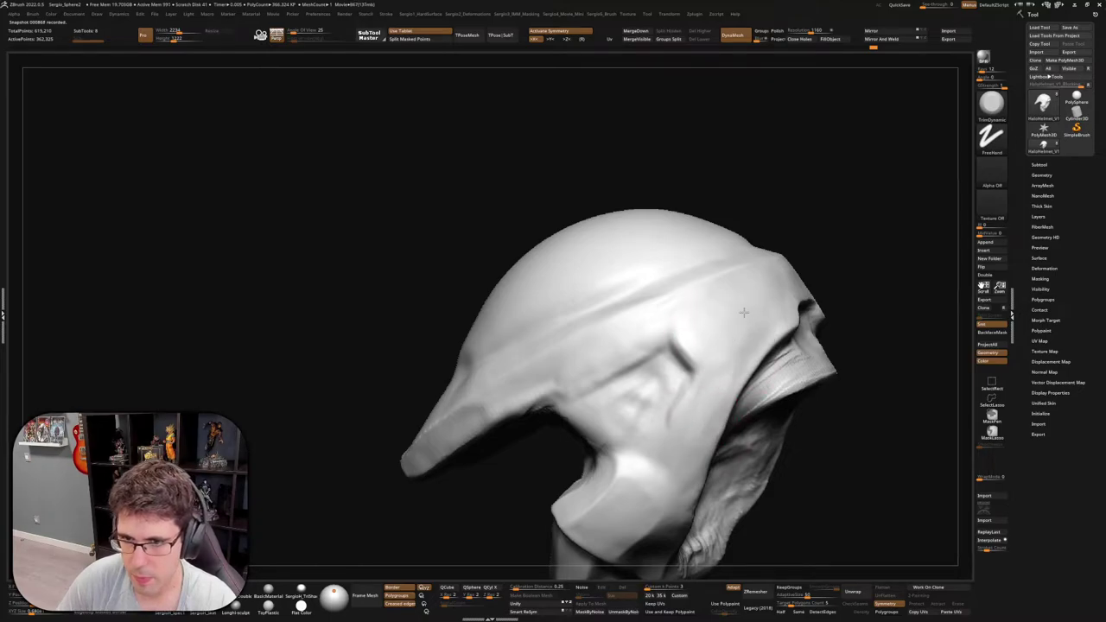
mouse_move(744, 312)
right_down()
mouse_move(704, 320)
mouse_move(705, 336)
mouse_move(672, 333)
right_up()
Carve a crease along the brow edge with DamStandard, then zoom out to a side view
key(b)
key(d)
key(s)
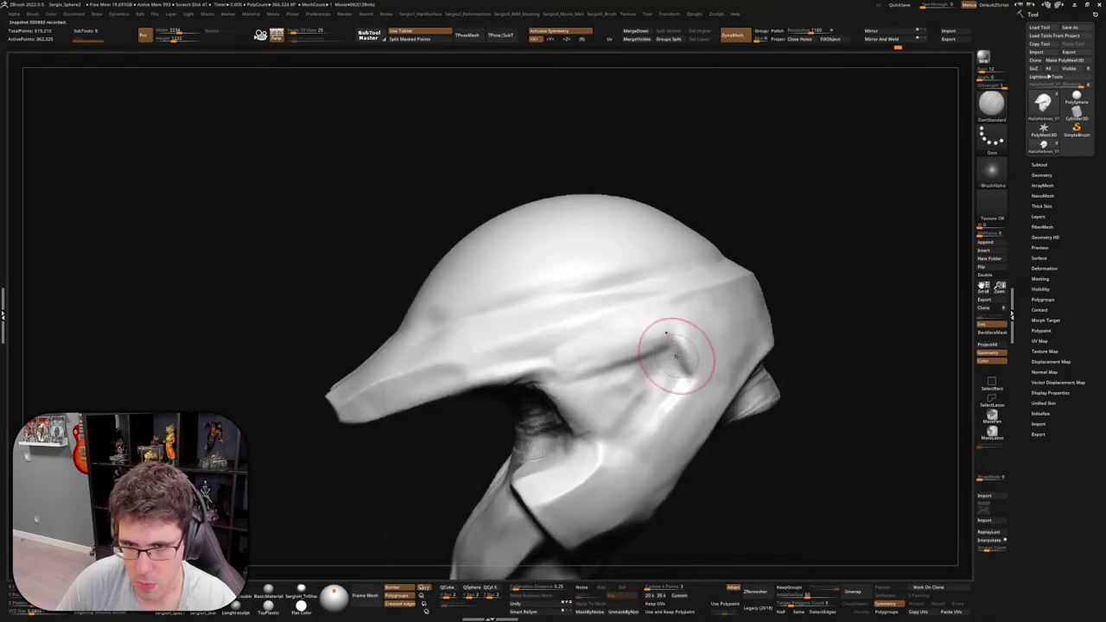
drag(637, 357, 568, 365)
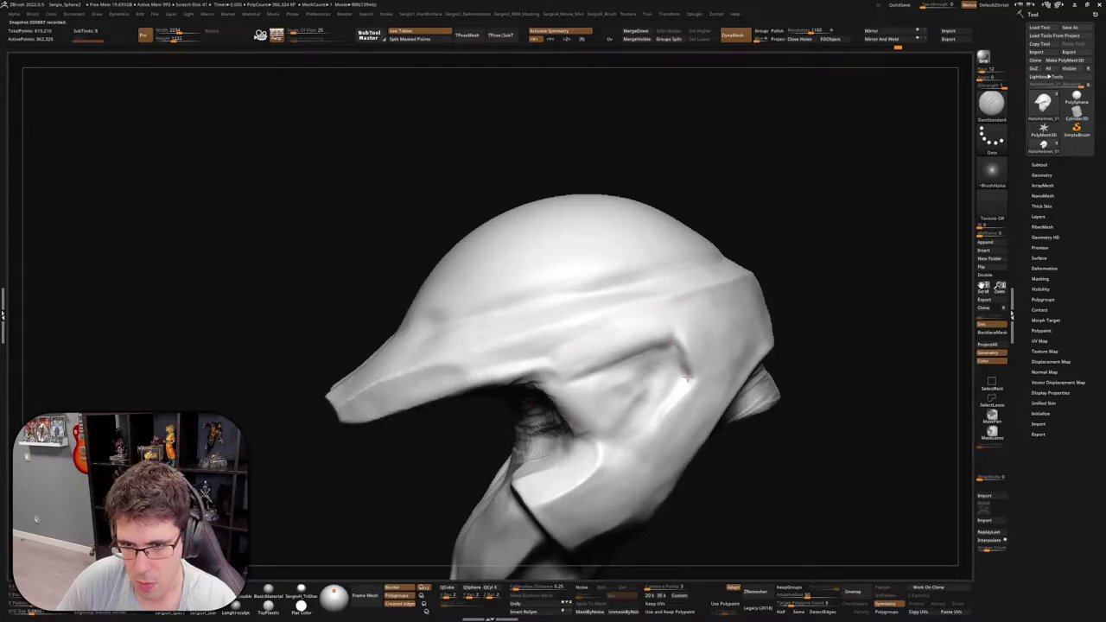
right_drag(654, 415, 612, 353)
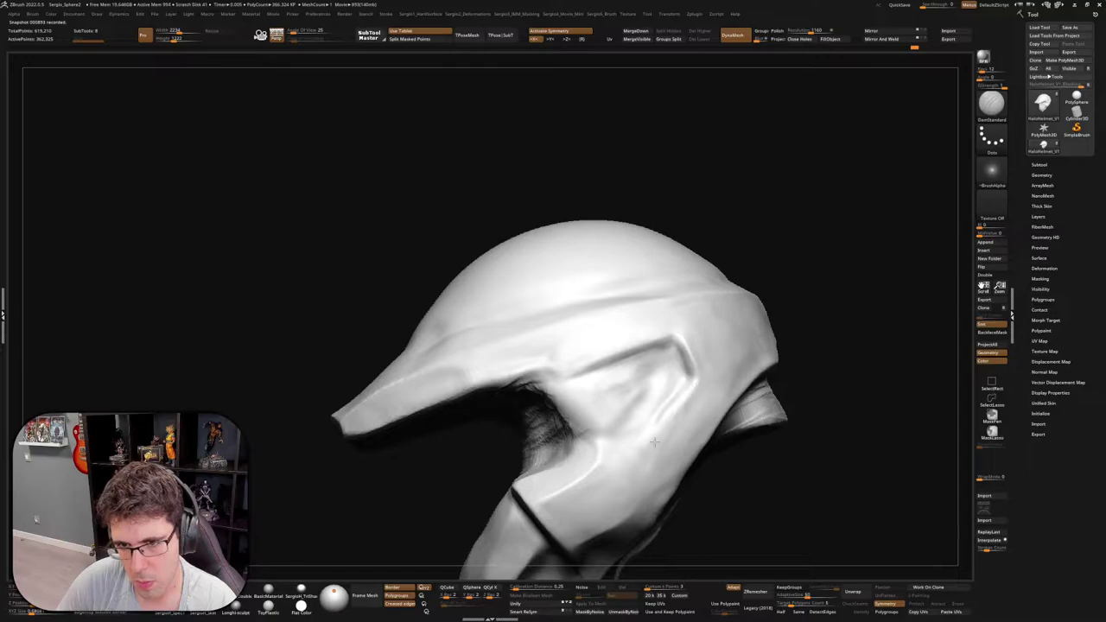
mouse_move(661, 440)
ctrl+right_down()
mouse_move(699, 388)
mouse_move(657, 341)
mouse_move(647, 356)
ctrl+right_up()
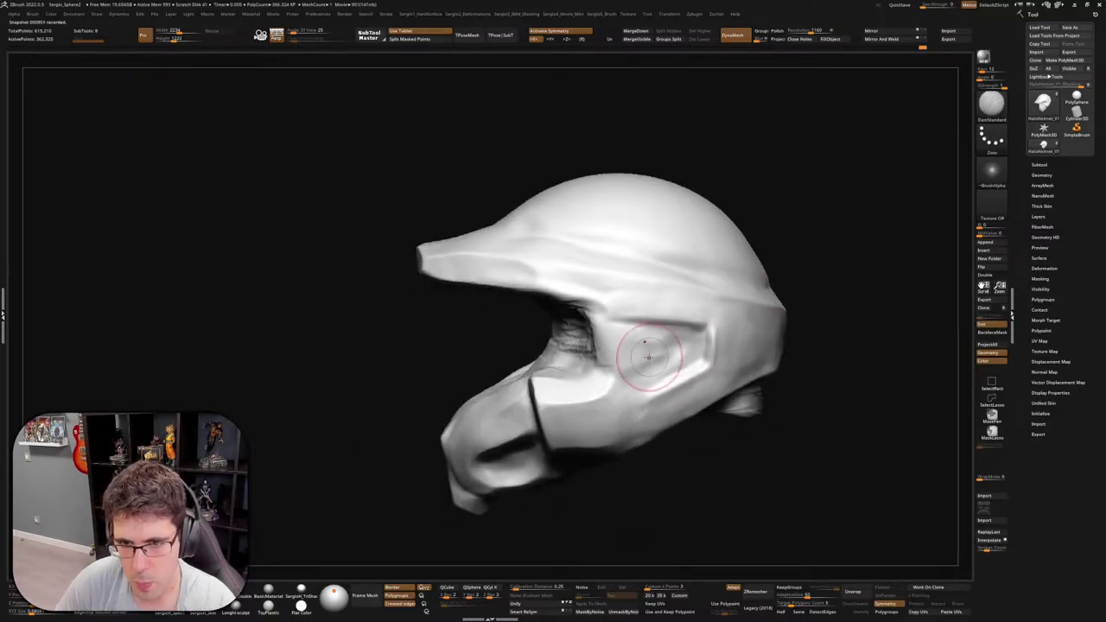
Flatten the helmet's cheek area with TrimDynamic
key(b)
key(t)
key(d)
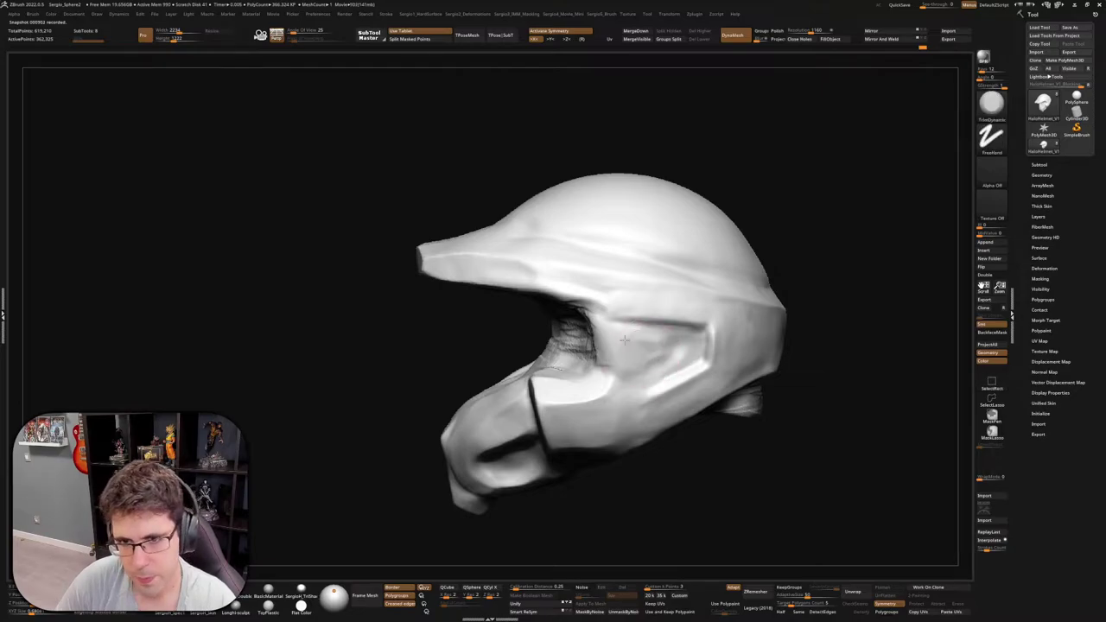
drag(664, 349, 629, 371)
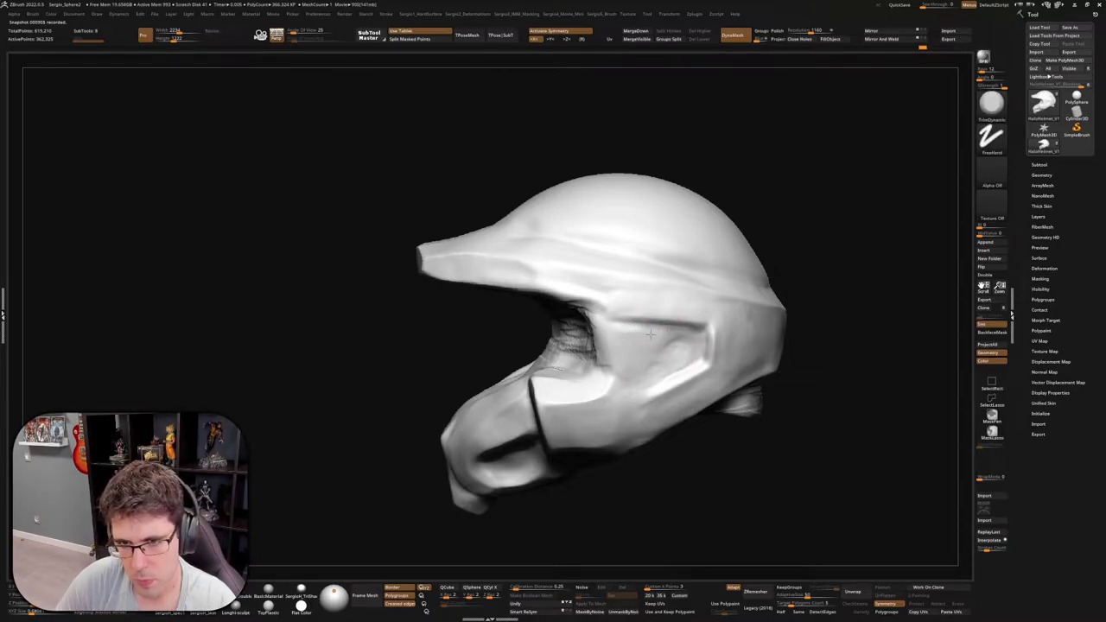
mouse_move(622, 358)
right_down()
mouse_move(666, 346)
mouse_move(691, 363)
mouse_move(649, 339)
mouse_move(666, 351)
right_up()
Build up and smooth the inner side-panel surface with ClayBuildup
key(b)
key(c)
key(l)
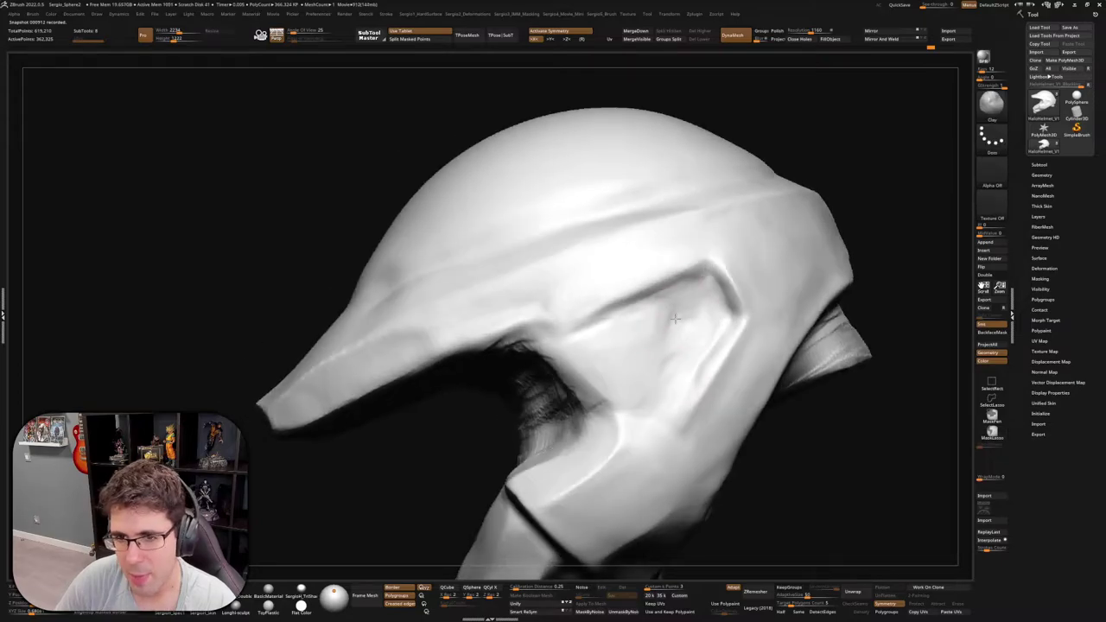
drag(666, 351, 656, 390)
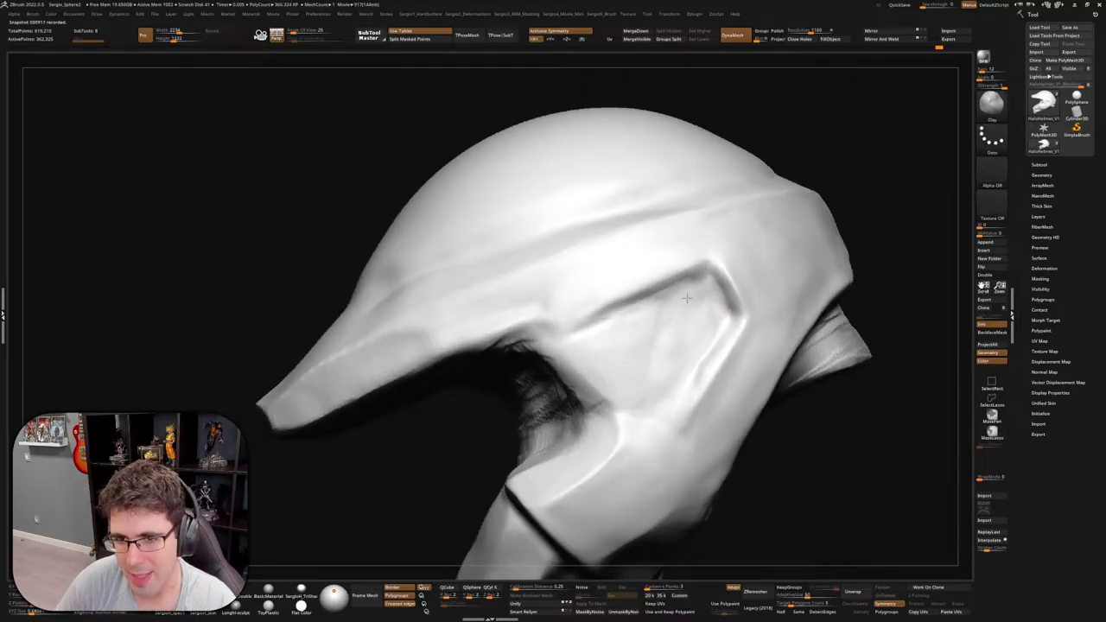
shift+drag(674, 300, 694, 308)
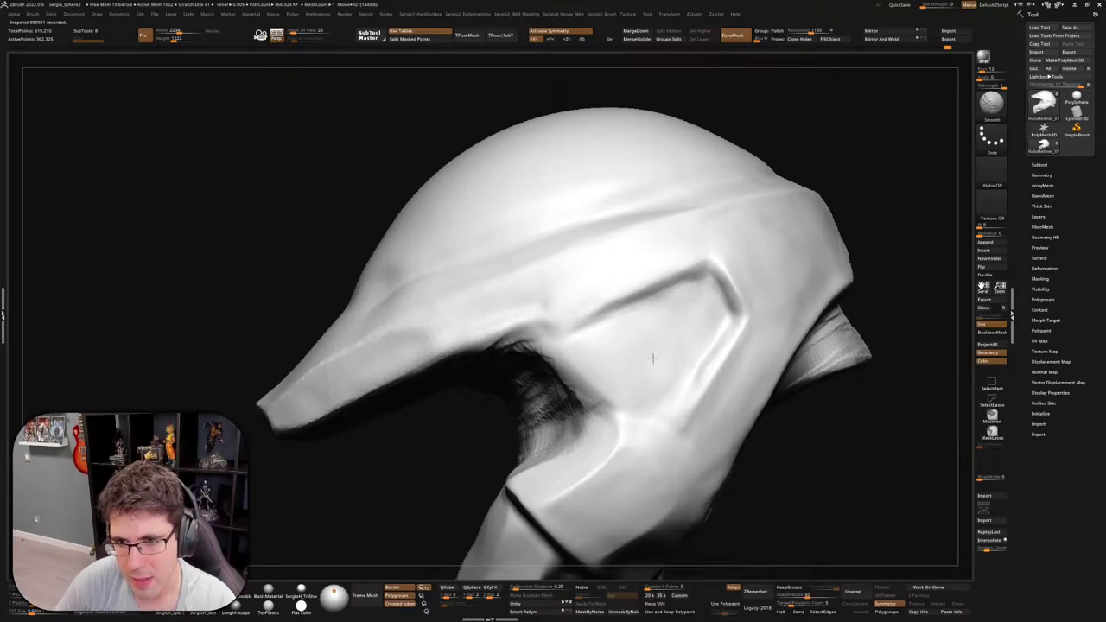
Crease the panel's upper edge with DamStandard and extend it down the right edge
key(b)
key(d)
key(s)
mouse_move(691, 318)
mouse_down()
mouse_move(579, 331)
mouse_move(635, 297)
mouse_up()
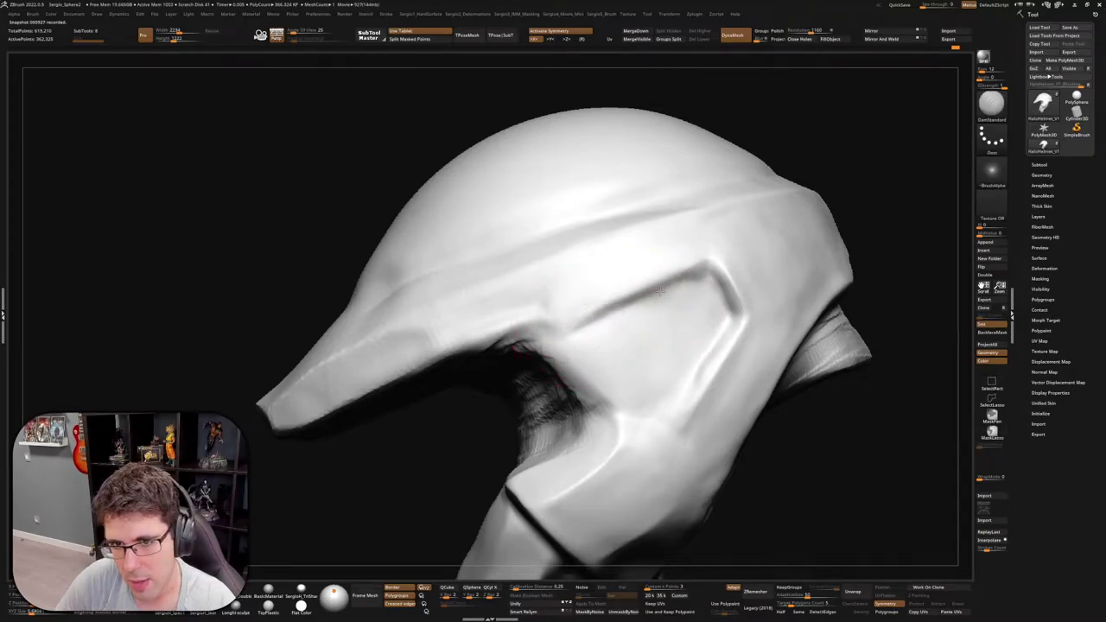
drag(605, 311, 691, 278)
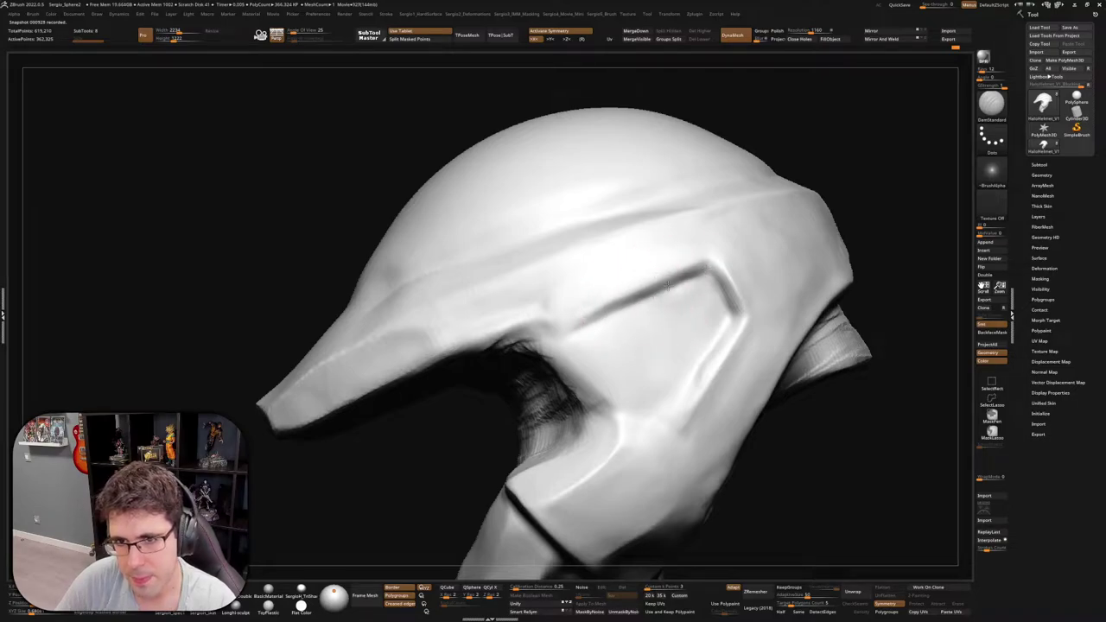
mouse_move(717, 286)
mouse_down()
mouse_move(733, 314)
mouse_move(698, 415)
mouse_up()
mouse_move(698, 415)
right_down()
mouse_move(723, 388)
mouse_move(704, 389)
right_up()
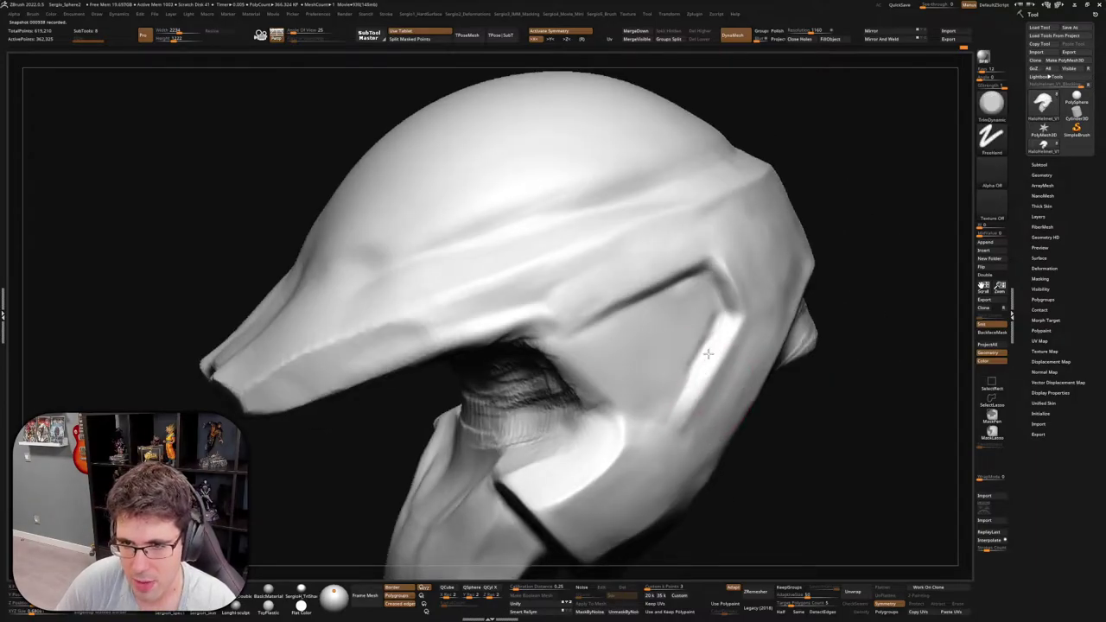
Smooth the panel surface while turning the helmet toward the viewer
mouse_move(679, 405)
right_down()
mouse_move(691, 346)
mouse_move(605, 298)
right_up()
key(shift)
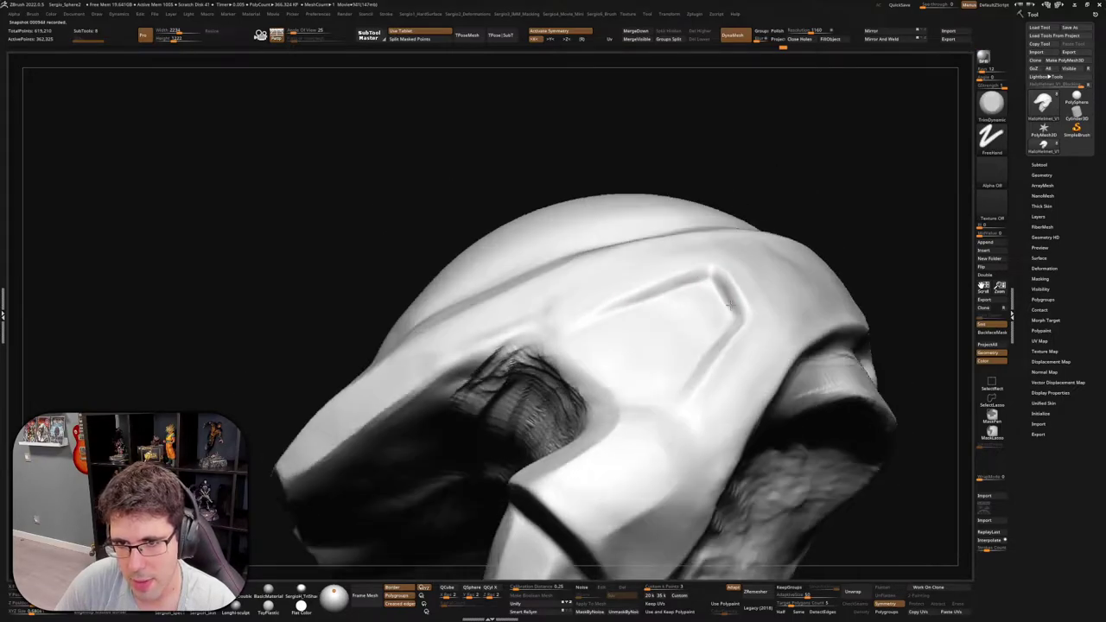
mouse_move(731, 307)
right_down()
mouse_move(734, 296)
mouse_move(721, 365)
mouse_move(717, 345)
mouse_move(741, 321)
right_up()
mouse_move(653, 312)
right_down()
mouse_move(723, 284)
mouse_move(662, 333)
right_up()
key(c)
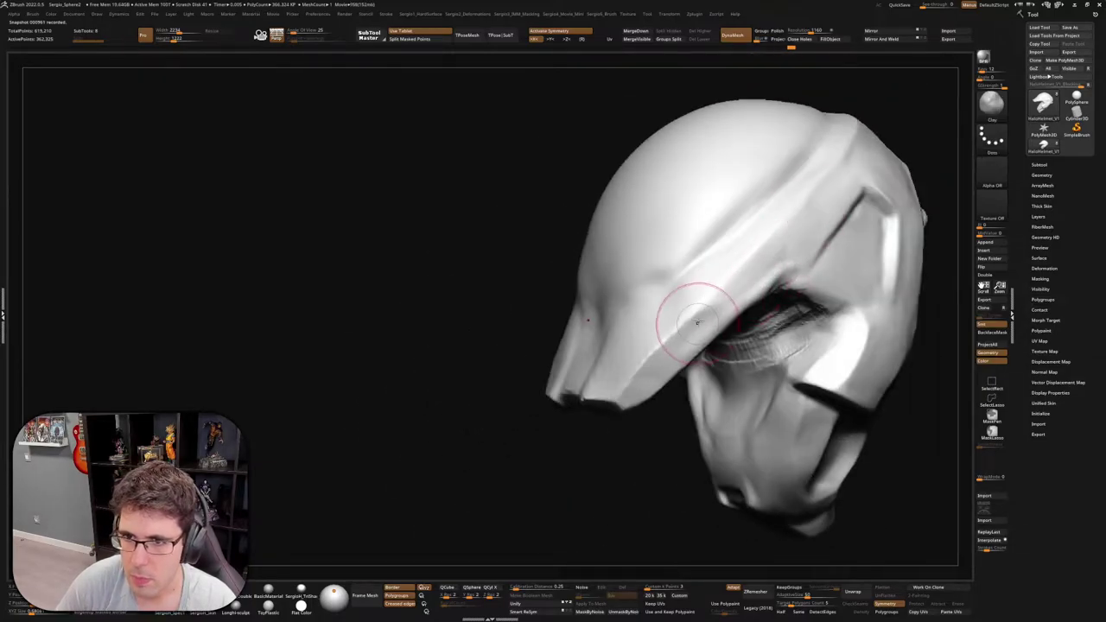
mouse_move(728, 296)
right_down()
mouse_move(700, 320)
mouse_move(722, 330)
right_up()
Select and resize the Move brush, inspecting the visor opening from several angles
key(b)
key(m)
key(v)
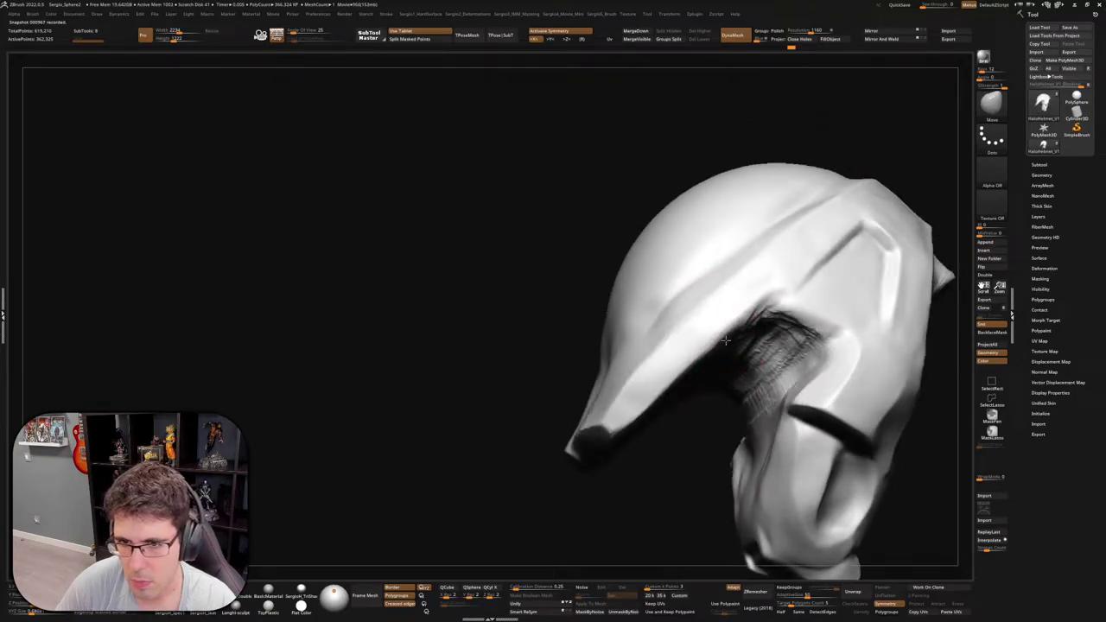
right_drag(701, 358, 677, 429)
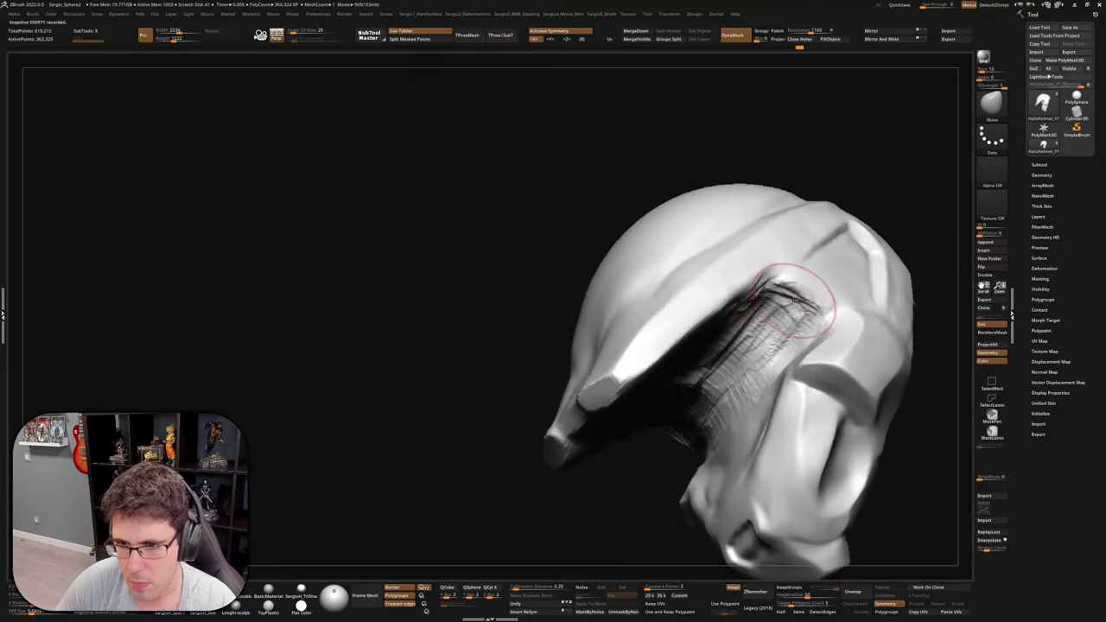
key(ctrl+shift)
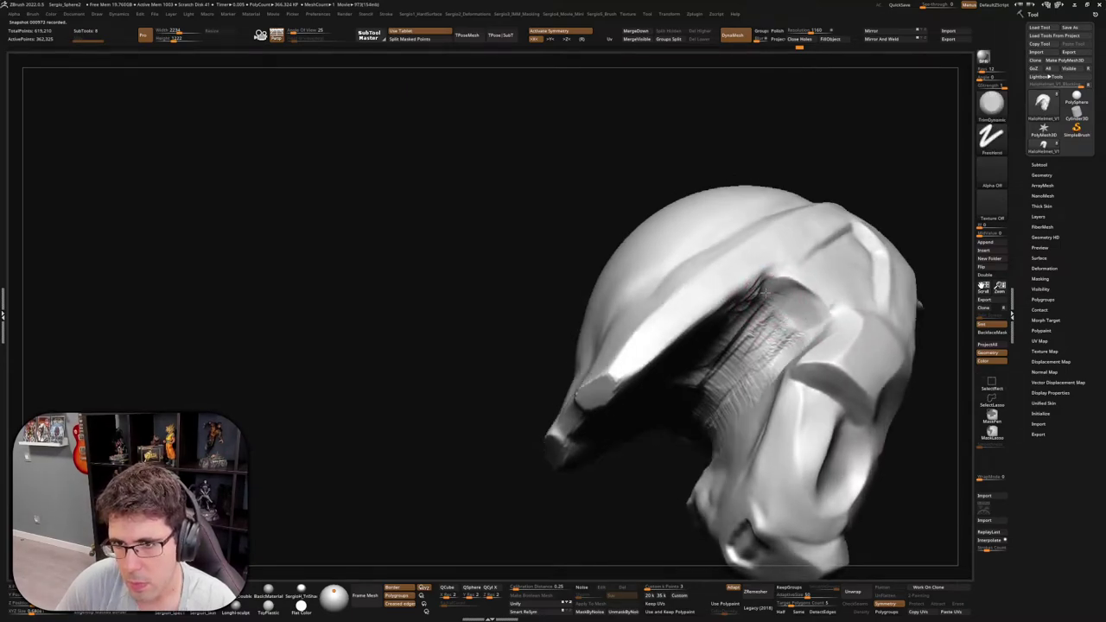
right_drag(798, 302, 749, 292)
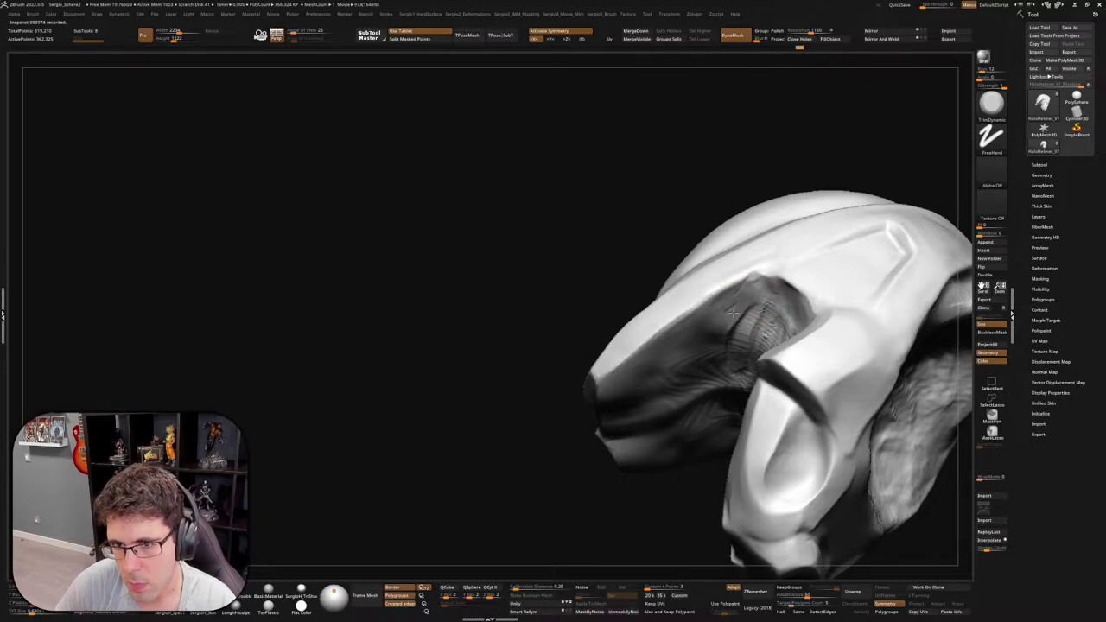
right_drag(726, 319, 671, 318)
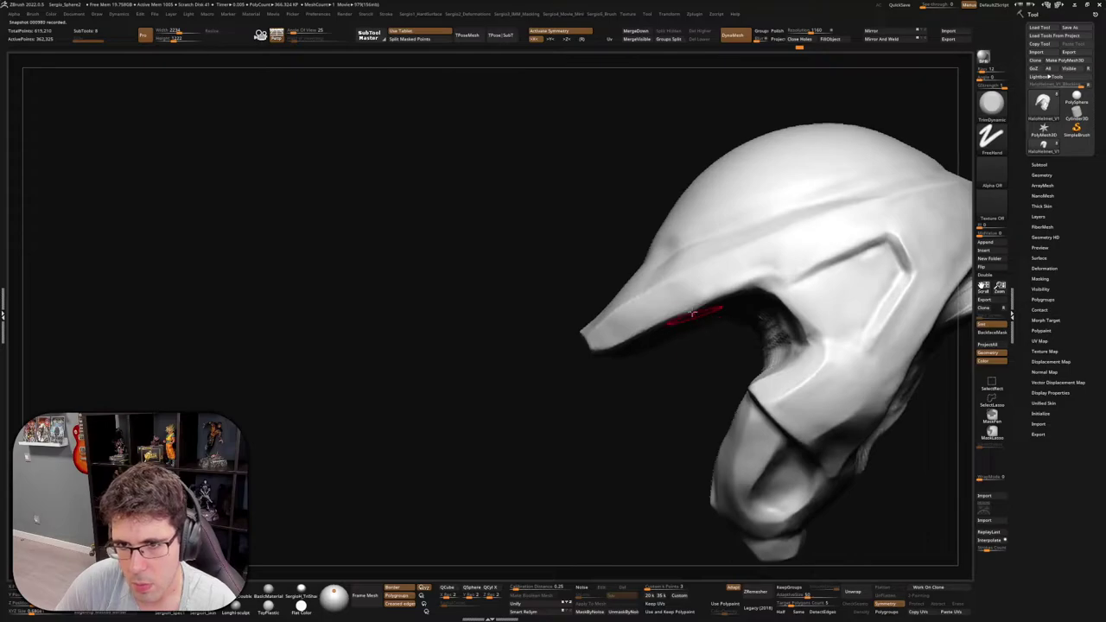
key(b)
key(m)
key(v)
key(s)
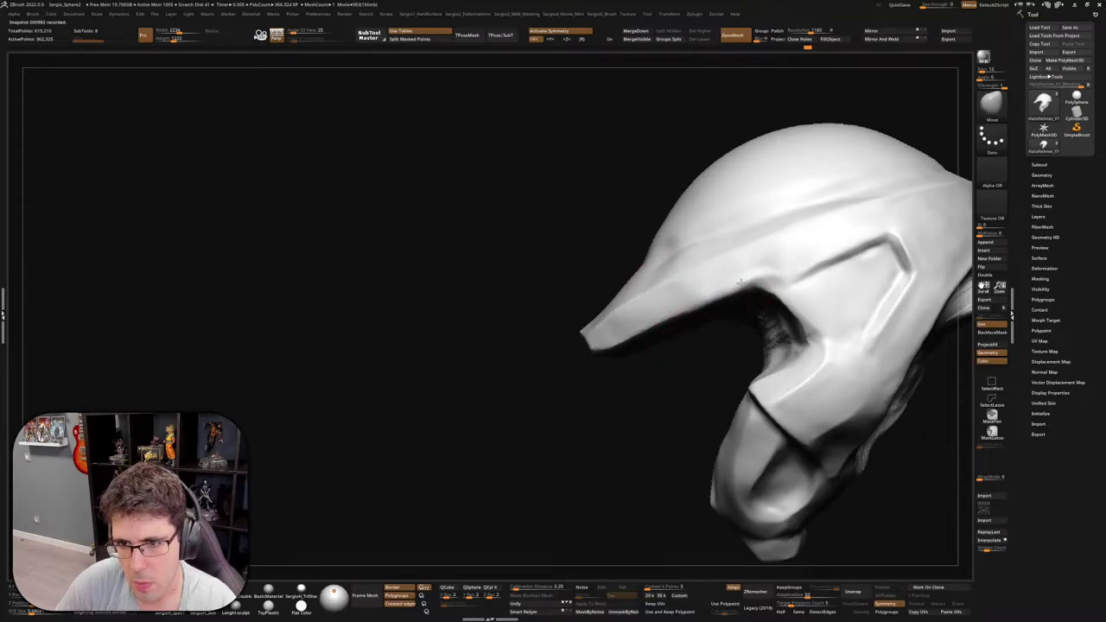
mouse_move(714, 300)
right_down()
mouse_move(727, 304)
mouse_move(726, 341)
mouse_move(752, 343)
mouse_move(698, 348)
mouse_move(708, 370)
mouse_move(751, 306)
mouse_move(712, 293)
right_up()
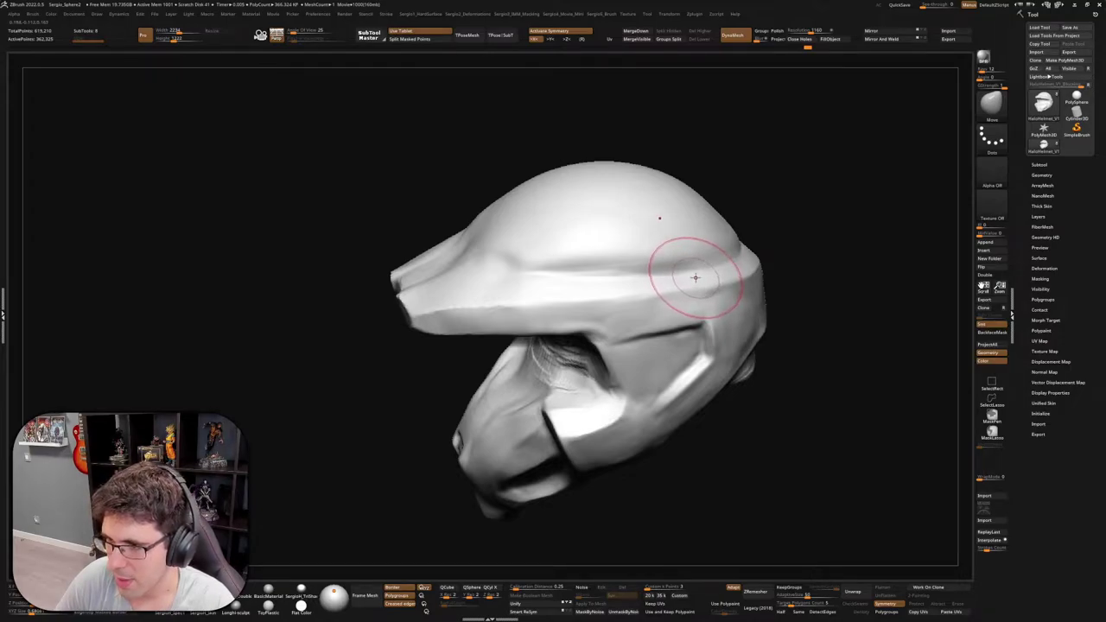
Orbit to a zoomed-in side view and select the DamStandard brush
mouse_move(702, 287)
right_down()
mouse_move(678, 372)
mouse_move(720, 336)
mouse_move(735, 277)
mouse_move(716, 296)
right_up()
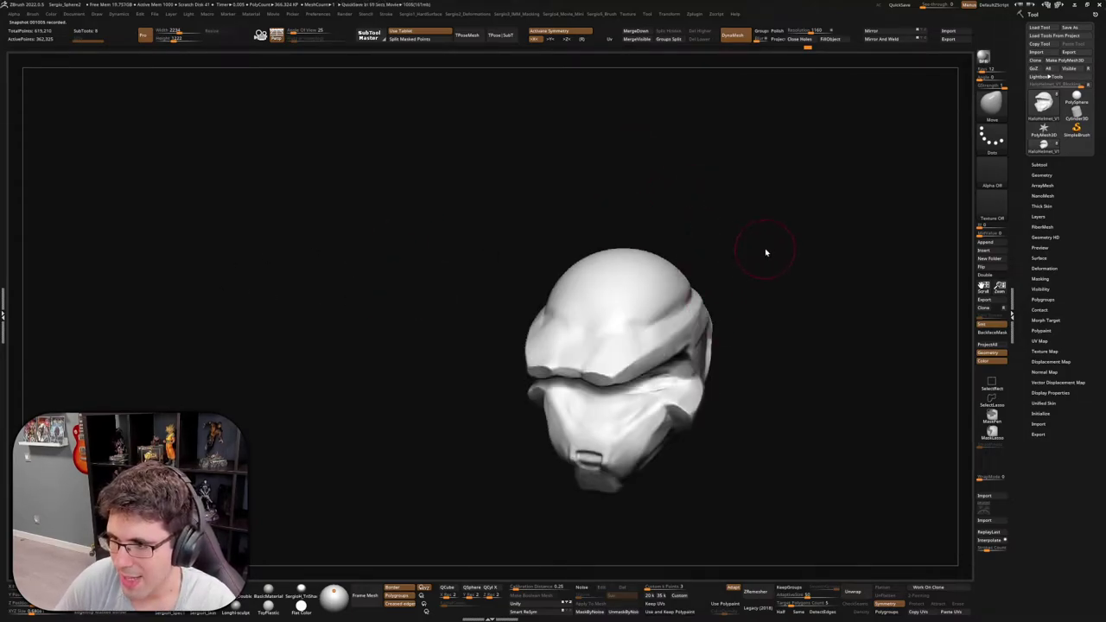
right_drag(764, 253, 752, 252)
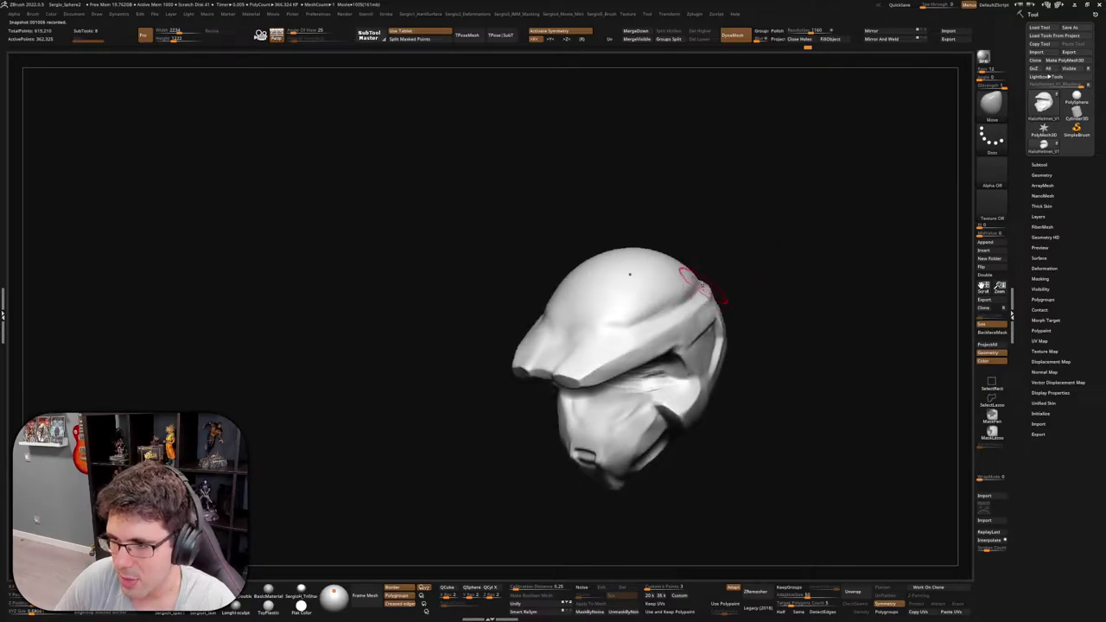
mouse_move(699, 285)
right_down()
mouse_move(671, 279)
mouse_move(662, 296)
mouse_move(679, 343)
mouse_move(629, 296)
mouse_move(589, 370)
mouse_move(565, 348)
mouse_move(585, 360)
mouse_move(597, 328)
right_up()
key(b)
key(d)
key(s)
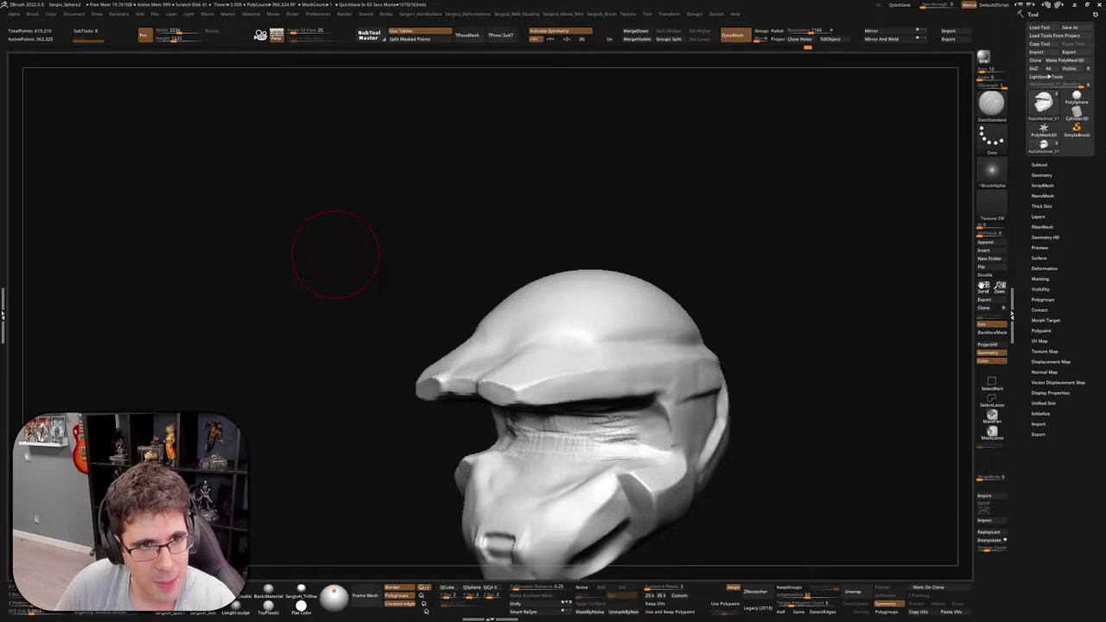
Turn to a front view and press a recessed dent into the forehead with ClayBuildup
mouse_move(335, 254)
mouse_down()
mouse_move(799, 249)
mouse_move(760, 293)
mouse_move(501, 330)
mouse_up()
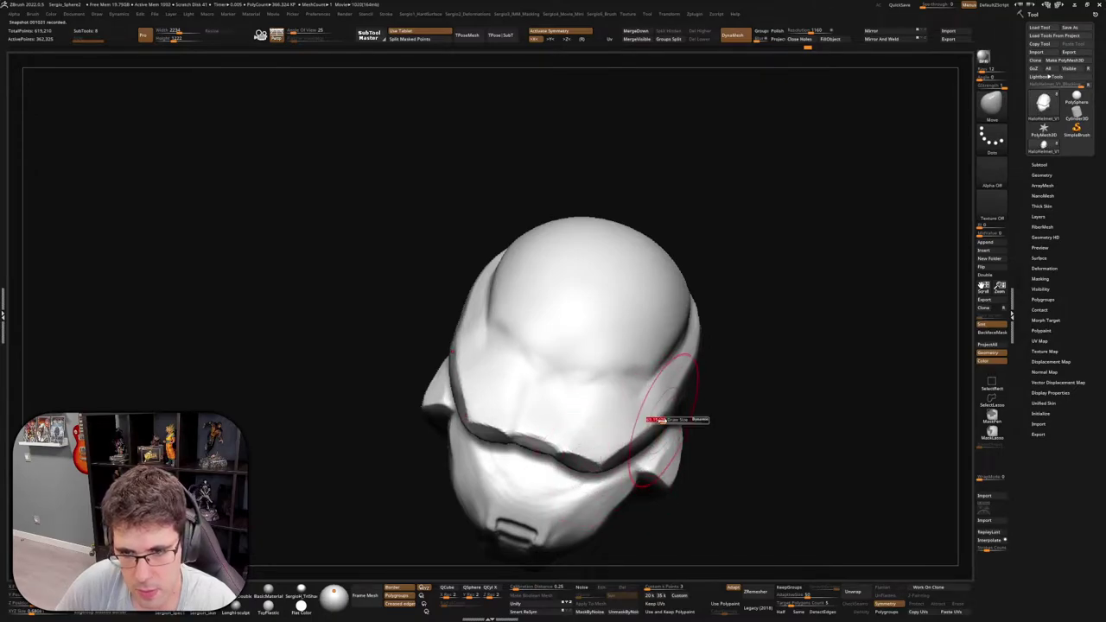
drag(654, 422, 654, 365)
key(b)
key(c)
key(l)
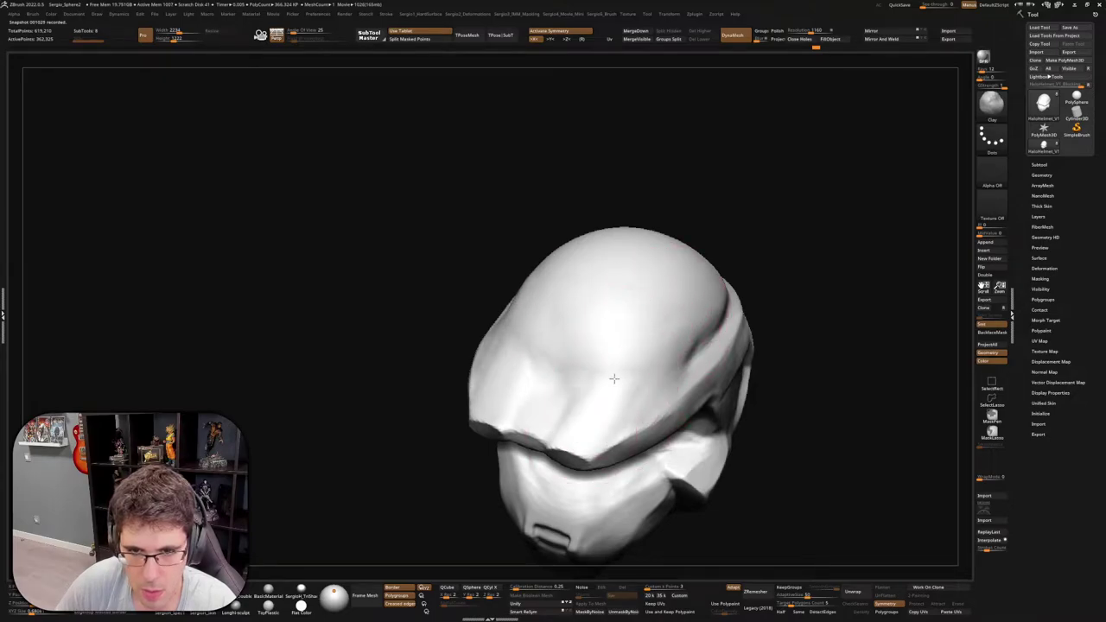
drag(614, 421, 632, 363)
mouse_move(633, 363)
right_down()
mouse_move(622, 375)
mouse_move(613, 354)
mouse_move(568, 355)
right_up()
mouse_move(568, 354)
alt+mouse_down()
mouse_move(563, 320)
mouse_move(548, 370)
alt+mouse_up()
mouse_move(558, 424)
right_down()
mouse_move(593, 353)
mouse_move(573, 314)
right_up()
Carve a groove below the forehead dent with DamStandard from a front-top view
key(b)
key(d)
key(s)
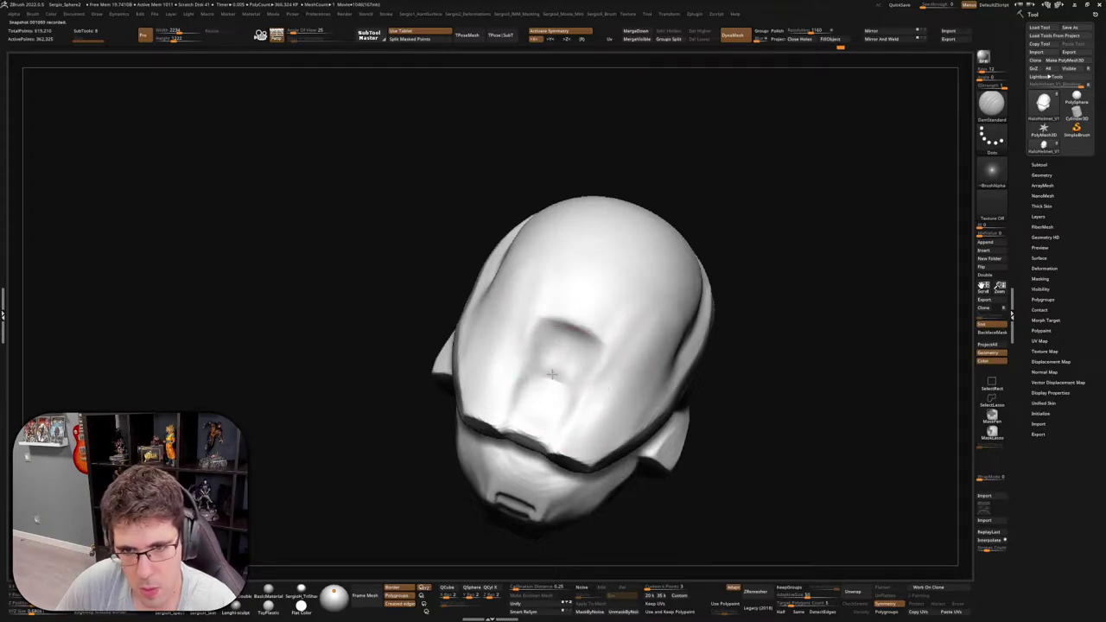
right_drag(581, 363, 589, 355)
drag(518, 392, 570, 405)
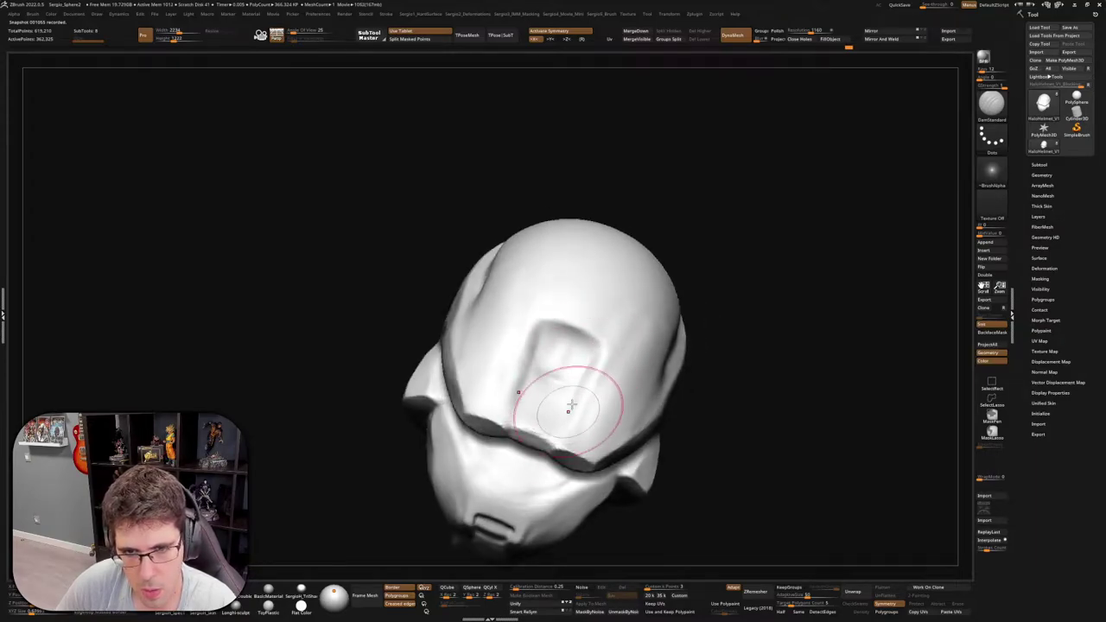
right_drag(582, 394, 536, 385)
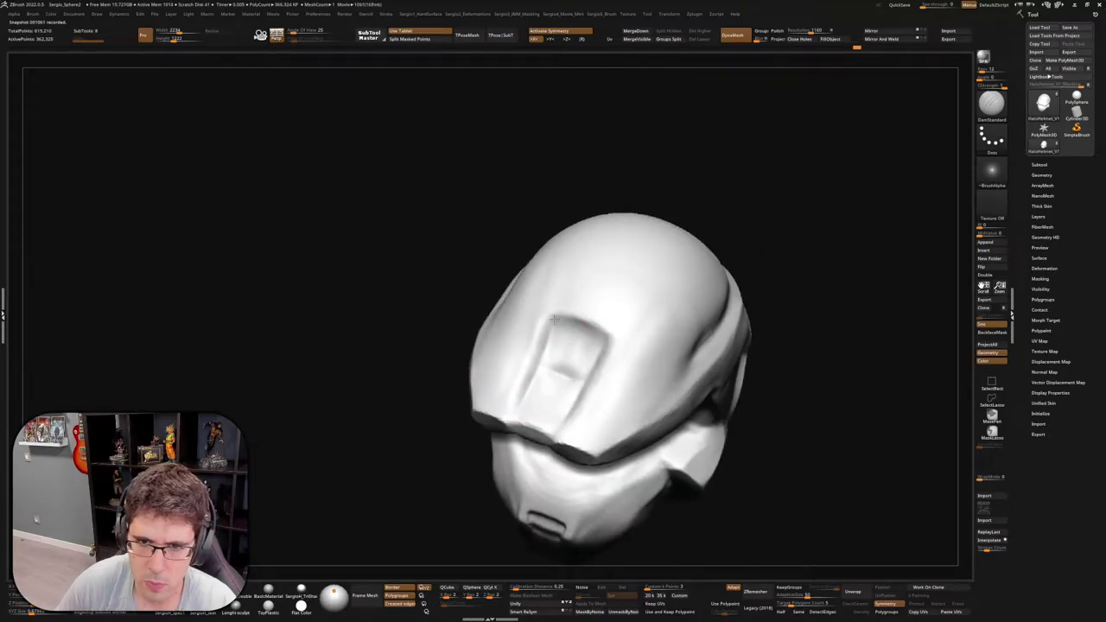
mouse_move(593, 345)
right_down()
mouse_move(567, 320)
mouse_move(572, 357)
right_up()
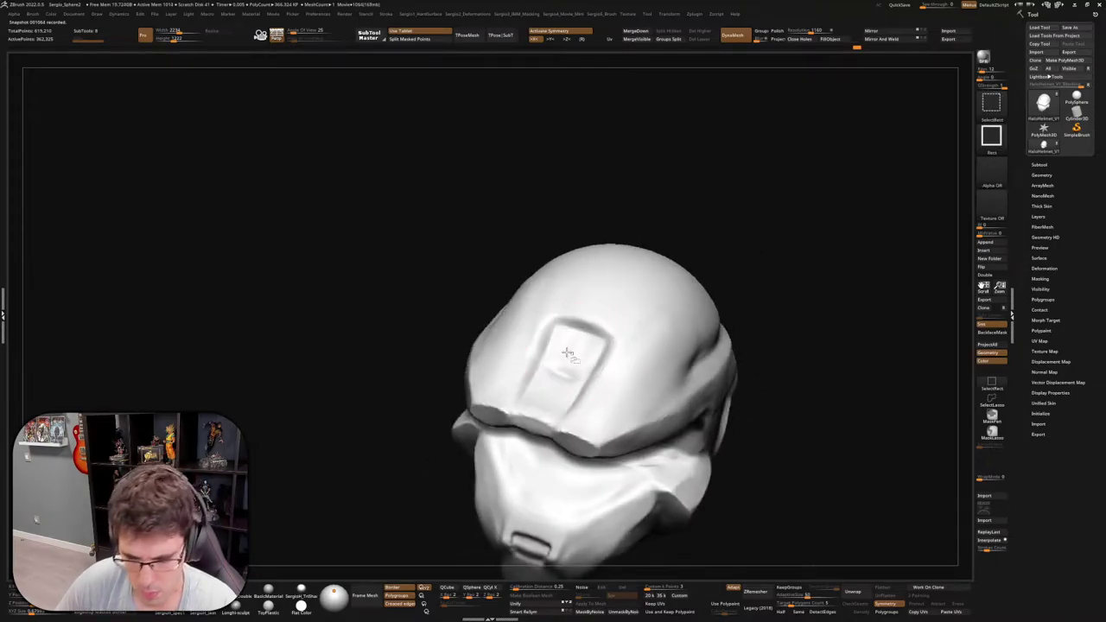
key(ctrl+shift)
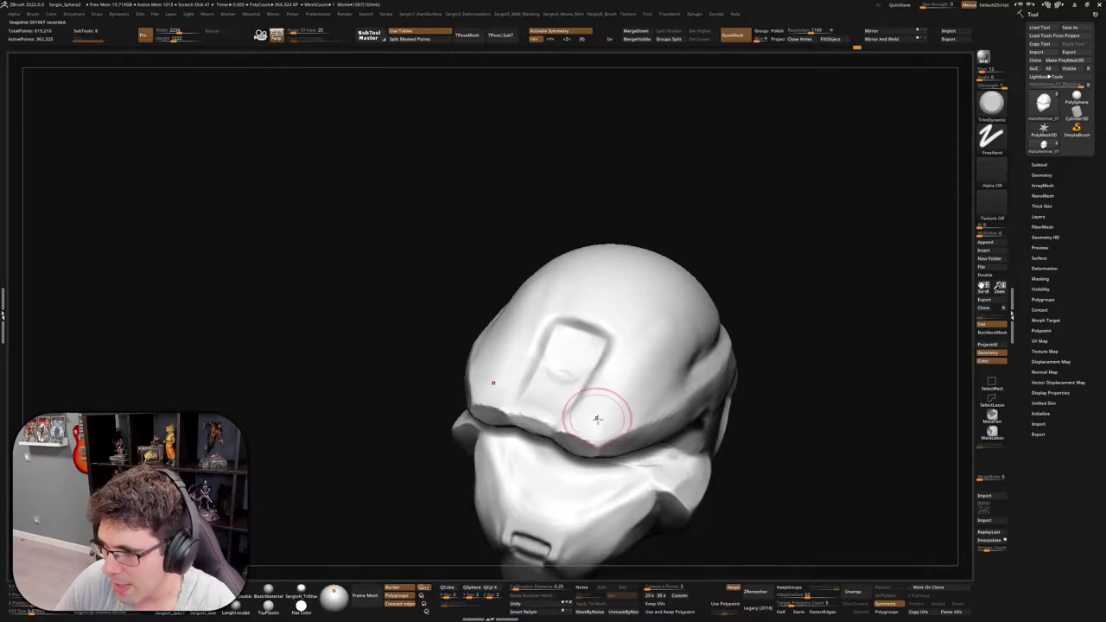
Flatten the forehead panel's floor with TrimDynamic, checking it from top and side
mouse_move(584, 404)
ctrl+right_down()
mouse_move(588, 414)
mouse_move(568, 402)
mouse_move(568, 383)
ctrl+right_up()
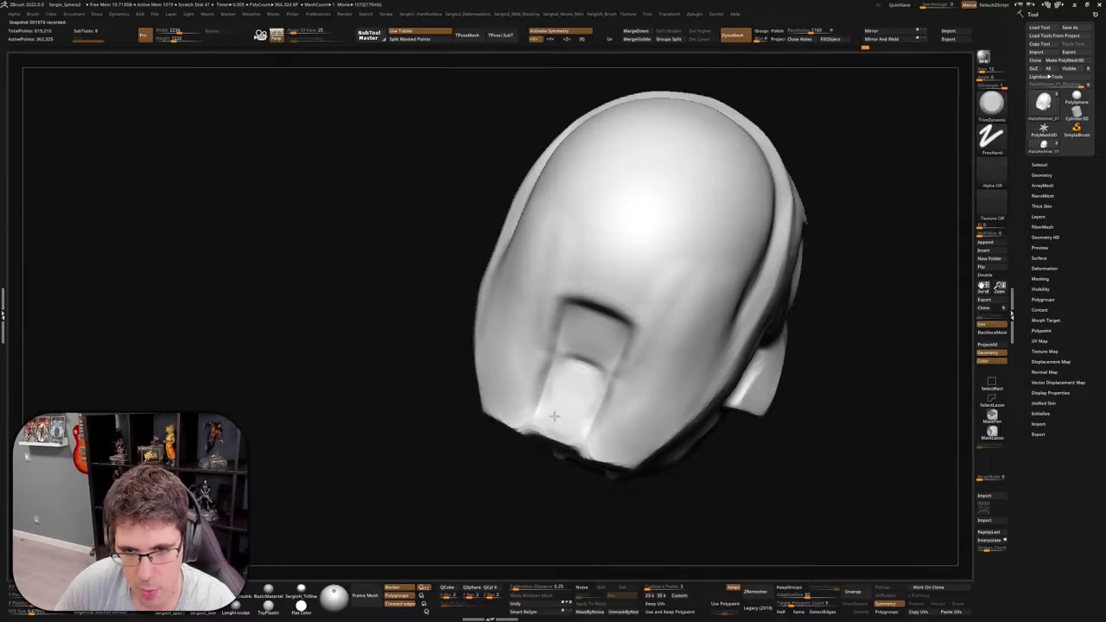
mouse_move(564, 382)
right_down()
mouse_move(569, 390)
mouse_move(593, 362)
mouse_move(578, 383)
right_up()
key(b)
key(d)
key(s)
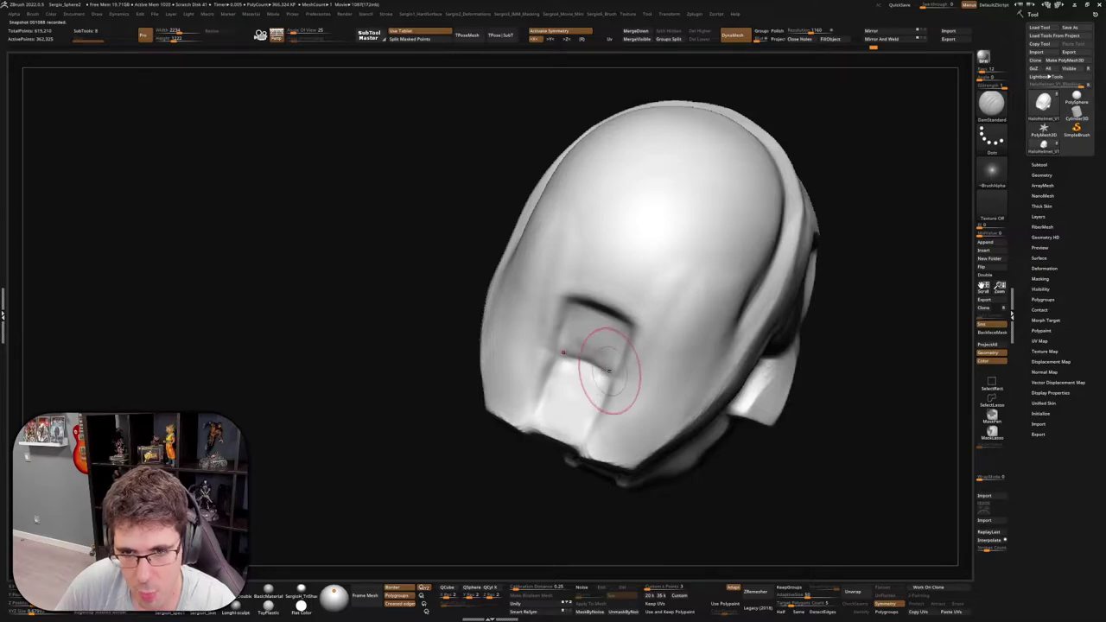
mouse_move(605, 371)
right_down()
mouse_move(636, 286)
mouse_move(698, 346)
mouse_move(586, 381)
right_up()
key(b)
key(t)
key(d)
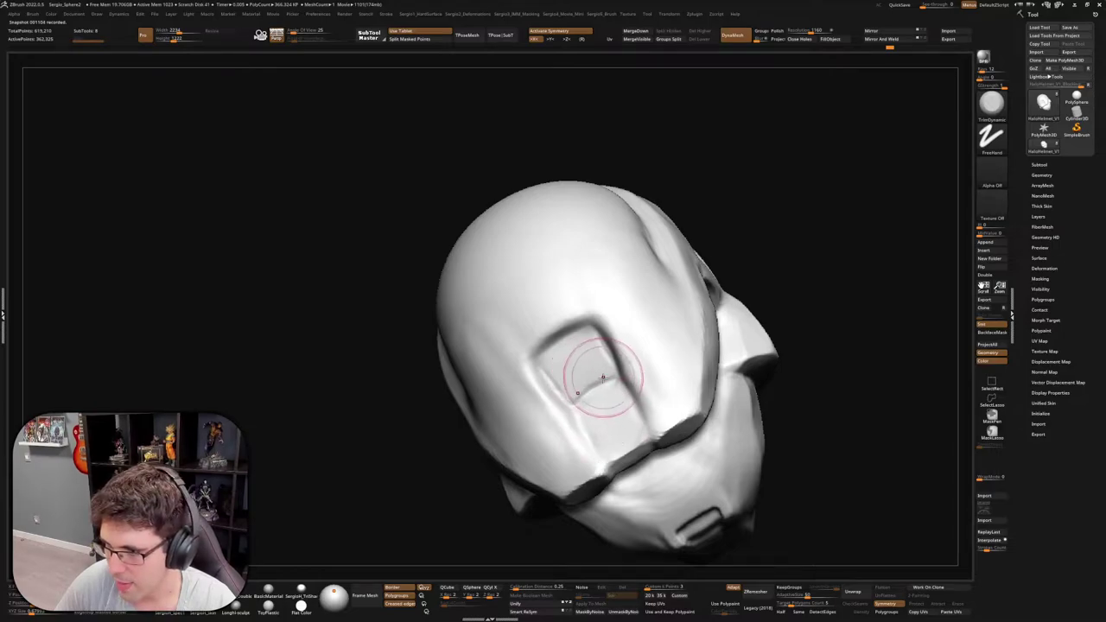
mouse_move(603, 378)
right_down()
mouse_move(672, 377)
mouse_move(602, 367)
mouse_move(613, 385)
right_up()
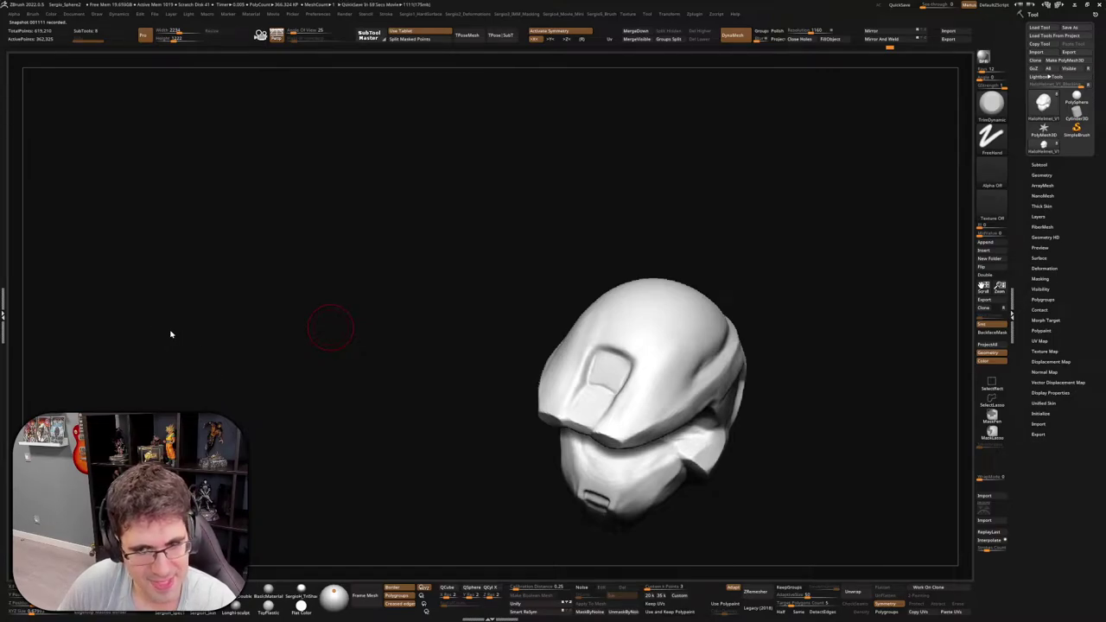
Flatten the brow plates' edges with TrimDynamic from a close side profile
drag(772, 267, 627, 360)
key(d)
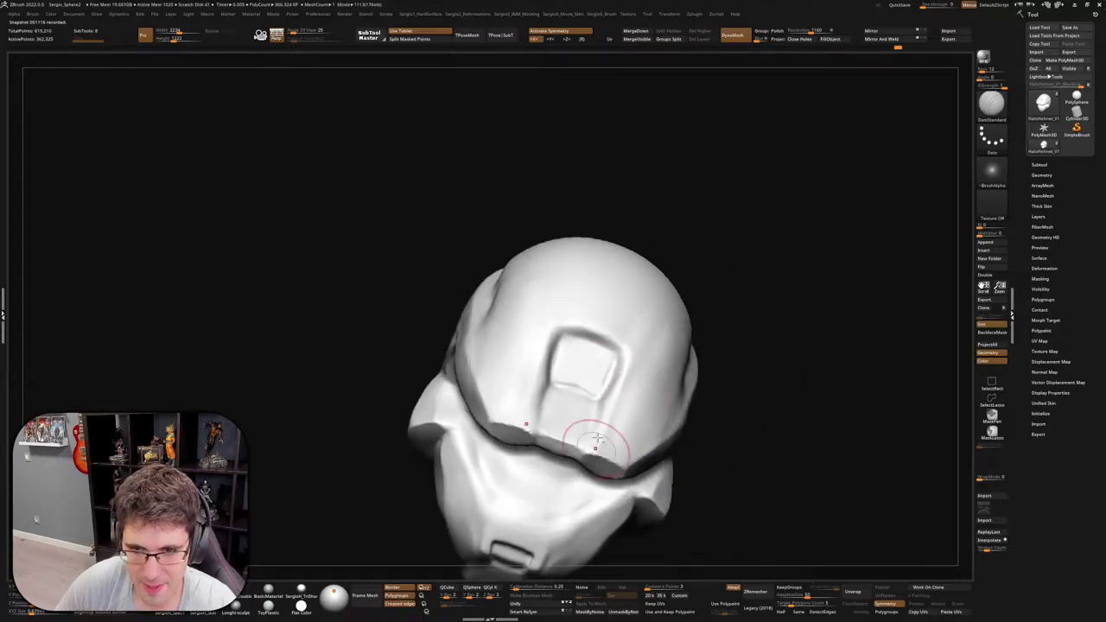
mouse_move(608, 436)
right_down()
mouse_move(616, 410)
mouse_move(584, 464)
right_up()
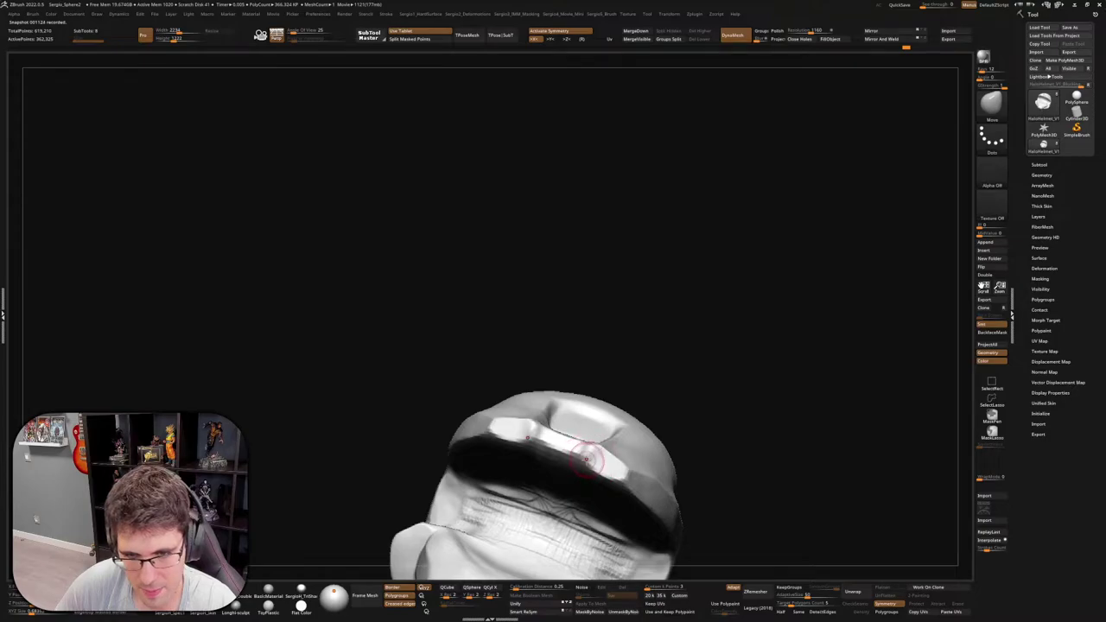
right_drag(630, 494, 618, 482)
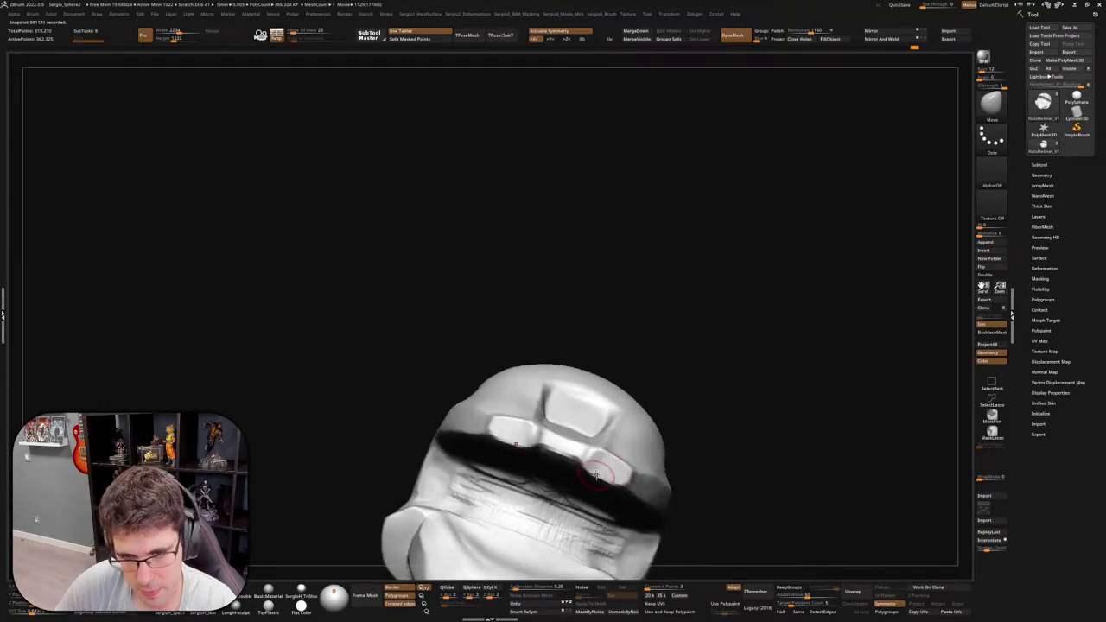
right_drag(588, 473, 616, 477)
key(b)
key(t)
key(d)
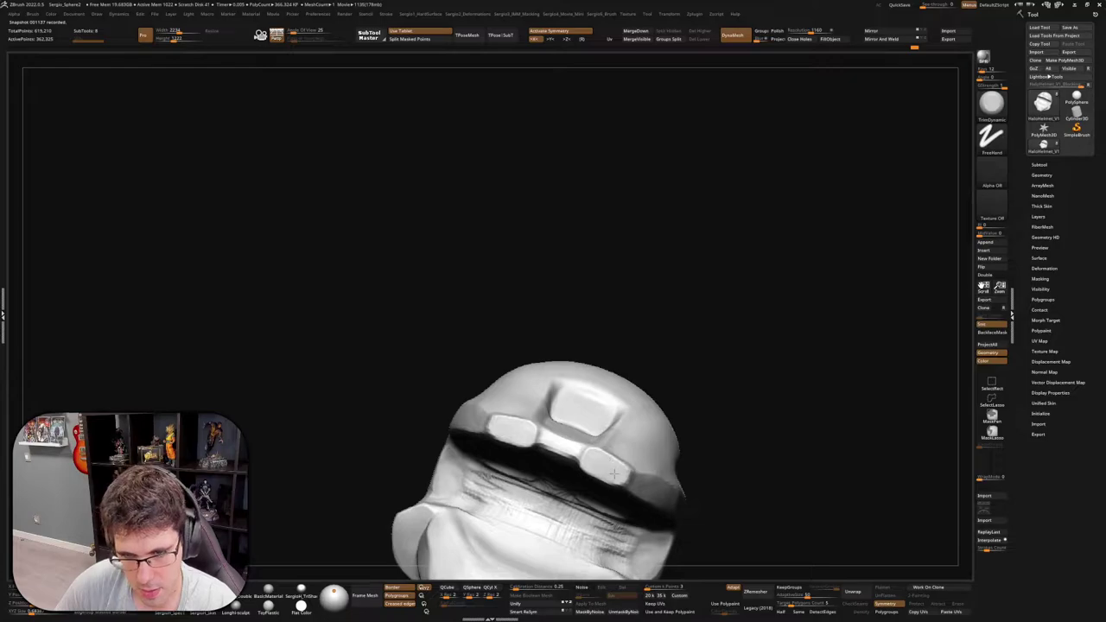
mouse_move(613, 473)
right_down()
mouse_move(628, 482)
mouse_move(607, 493)
right_up()
mouse_move(584, 470)
right_down()
mouse_move(584, 488)
mouse_move(566, 466)
mouse_move(518, 484)
mouse_move(605, 449)
mouse_move(620, 426)
right_up()
Pull the right brow plate's left edge lower with the Move brush
key(b)
key(m)
key(v)
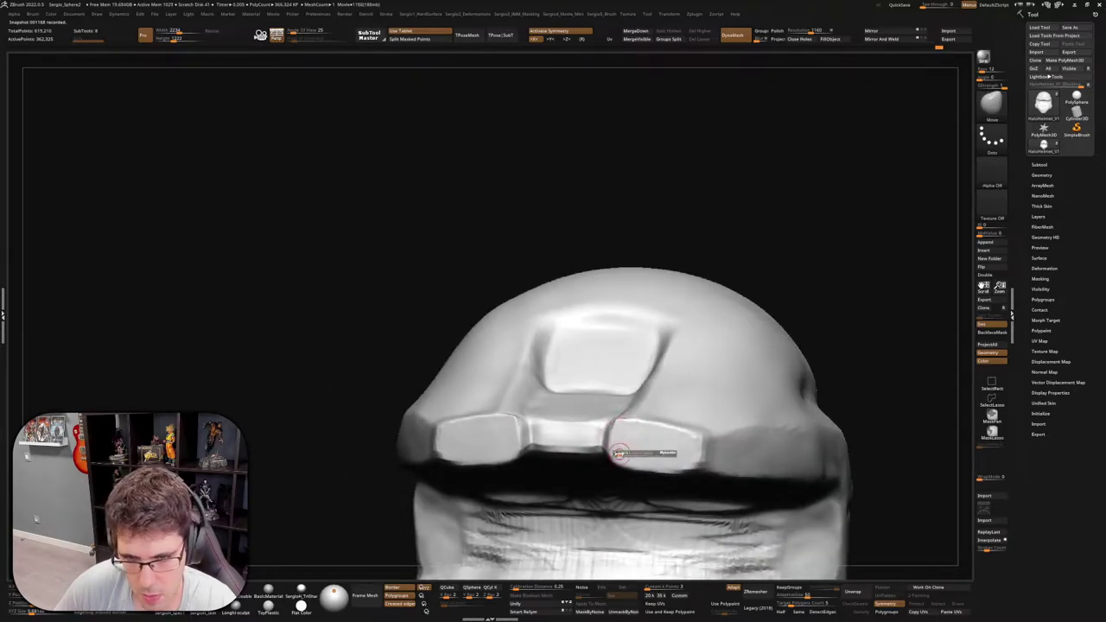
drag(615, 456, 607, 464)
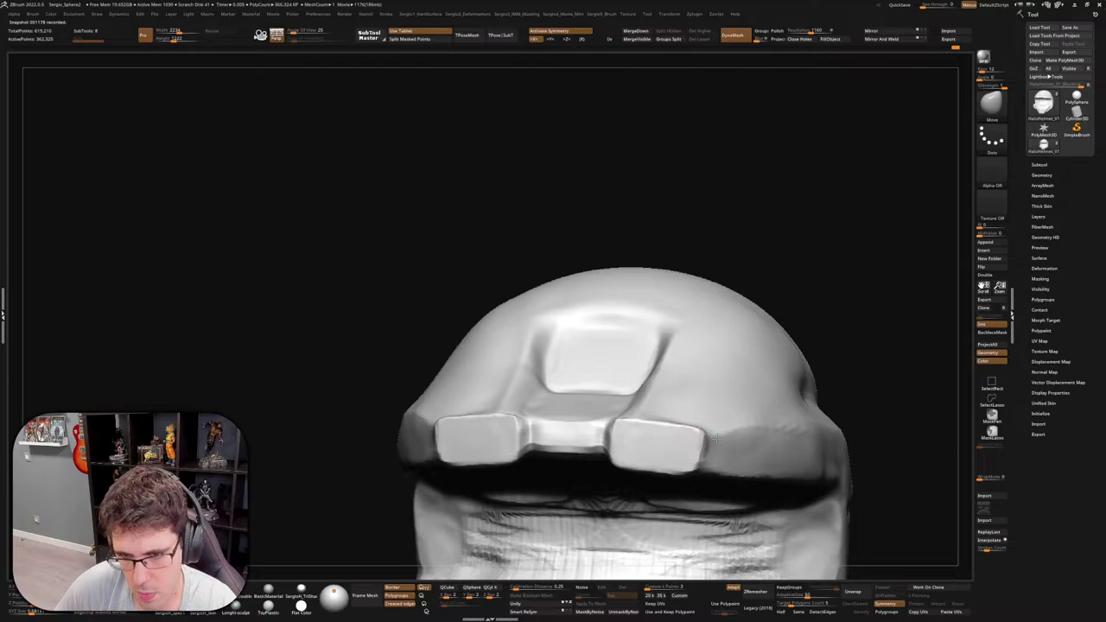
mouse_move(726, 435)
right_down()
mouse_move(746, 469)
mouse_move(711, 444)
right_up()
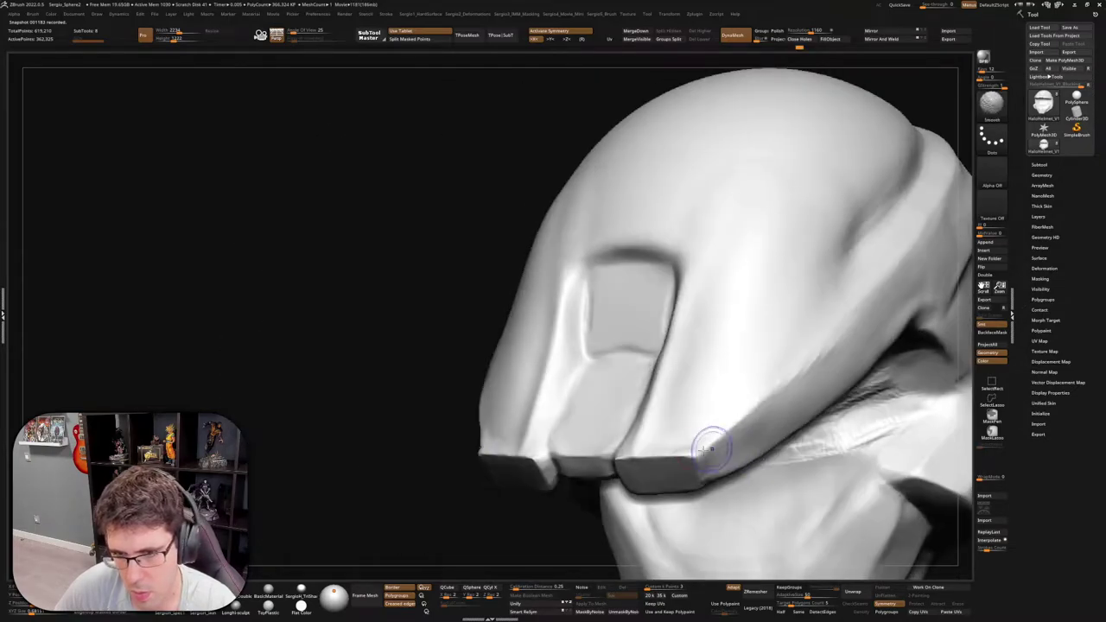
Frame the visor's upper edge from a close front-top view, trying Clay Buildup and TrimDynamic
right_drag(856, 319, 728, 444)
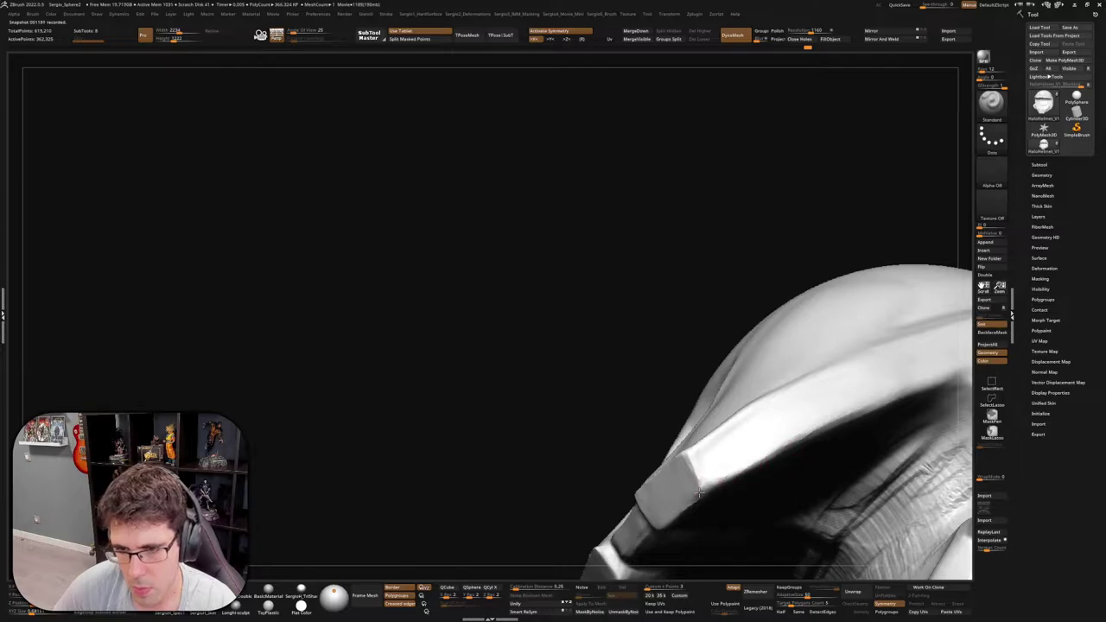
mouse_move(825, 421)
right_down()
mouse_move(800, 391)
mouse_move(757, 407)
mouse_move(749, 444)
right_up()
key(b)
key(c)
key(l)
key(b)
key(t)
key(d)
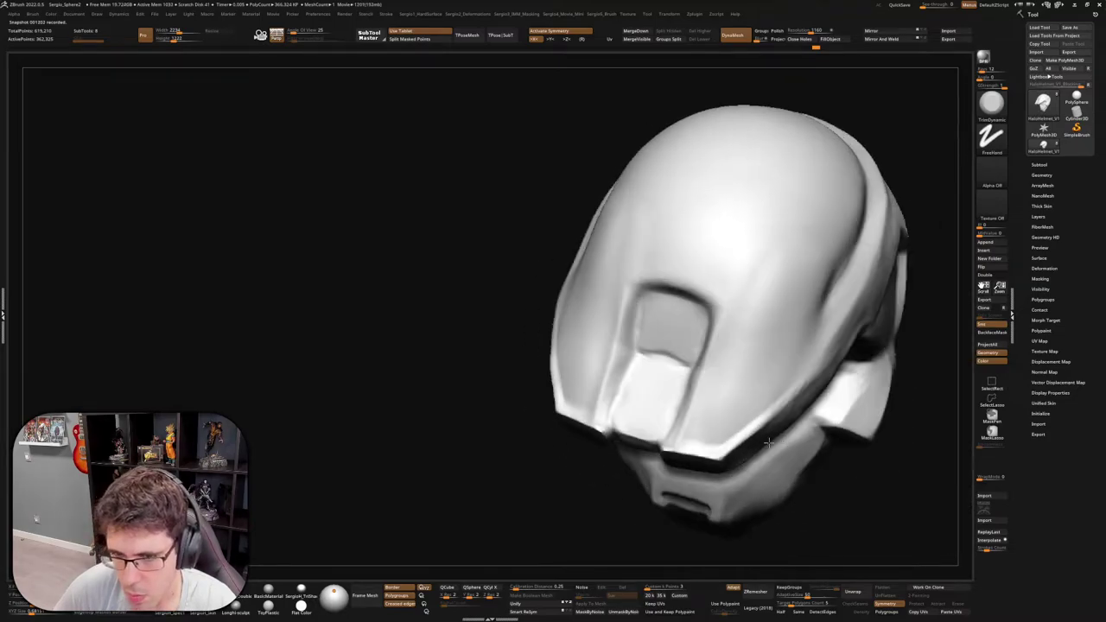
right_drag(782, 402, 734, 419)
key(ctrl+shift)
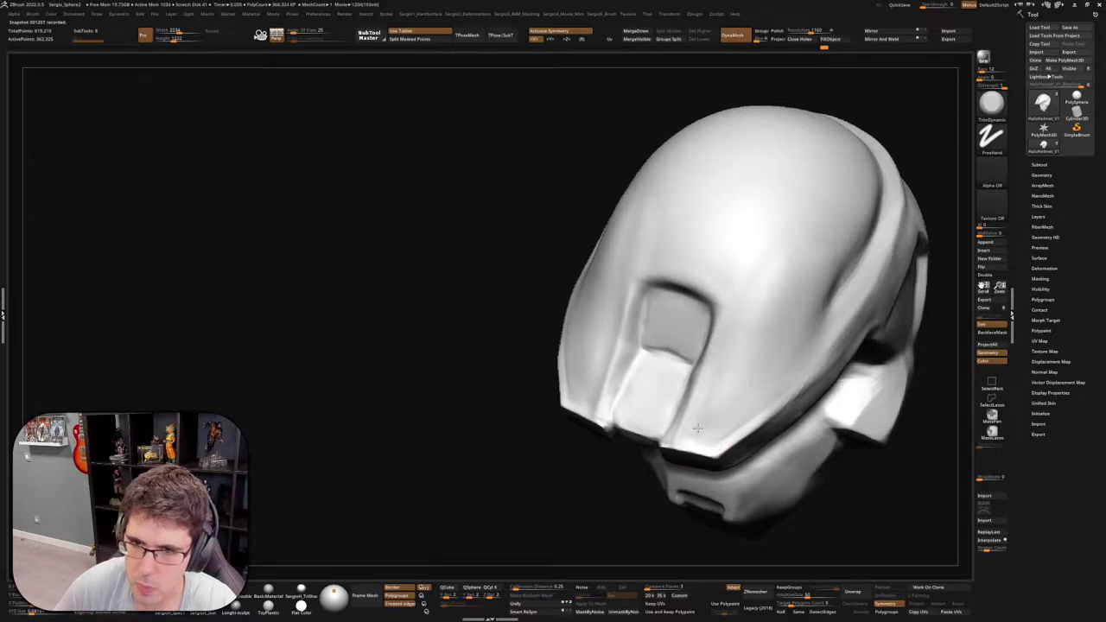
mouse_move(697, 426)
right_down()
mouse_move(691, 394)
mouse_move(687, 459)
right_up()
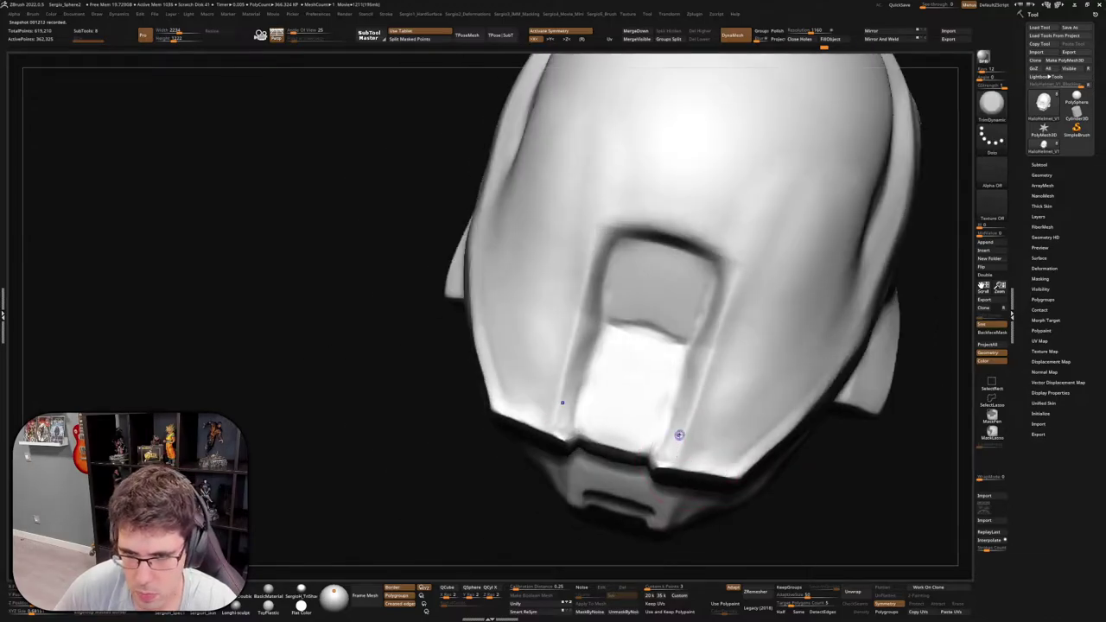
Cut grooves around the forehead panel with DamStandard, adjusting them with Move
key(b)
key(d)
key(s)
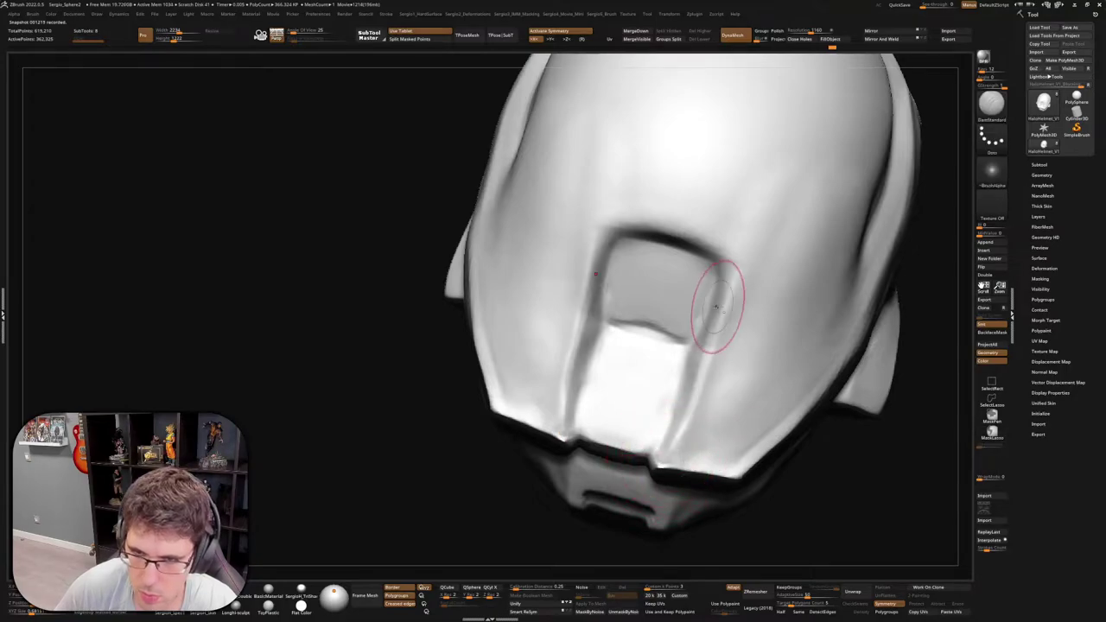
key(b)
key(m)
key(v)
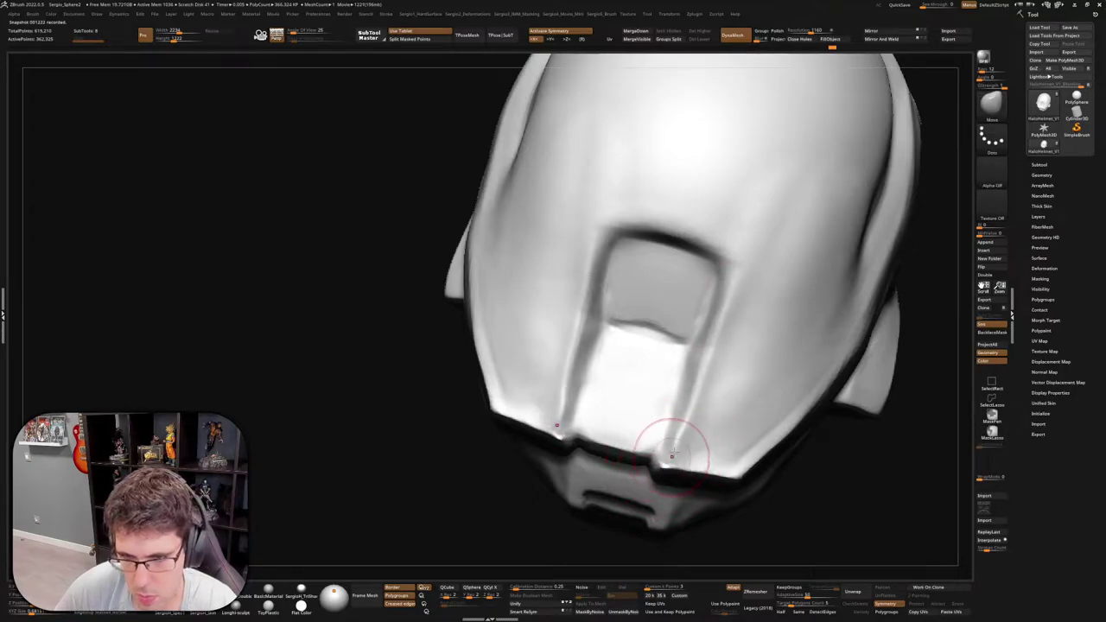
right_drag(666, 460, 666, 388)
Refine the brow plate grooves with DamStandard and Move, checking the visor from below
key(b)
key(d)
key(s)
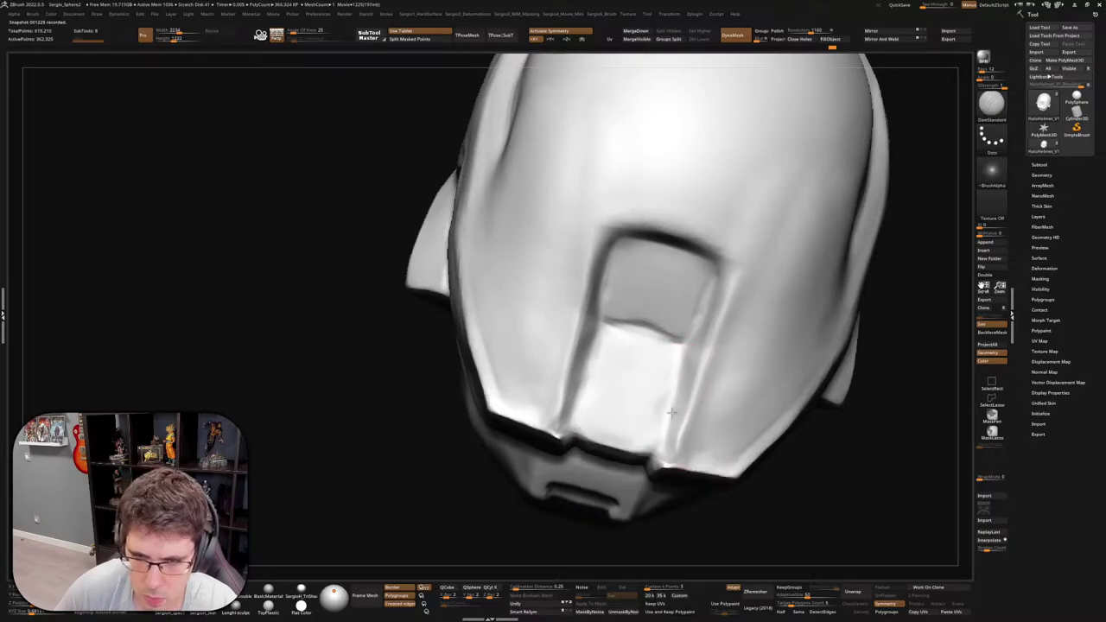
mouse_move(625, 442)
right_down()
mouse_move(634, 477)
mouse_move(649, 454)
mouse_move(643, 478)
right_up()
key(b)
key(m)
key(v)
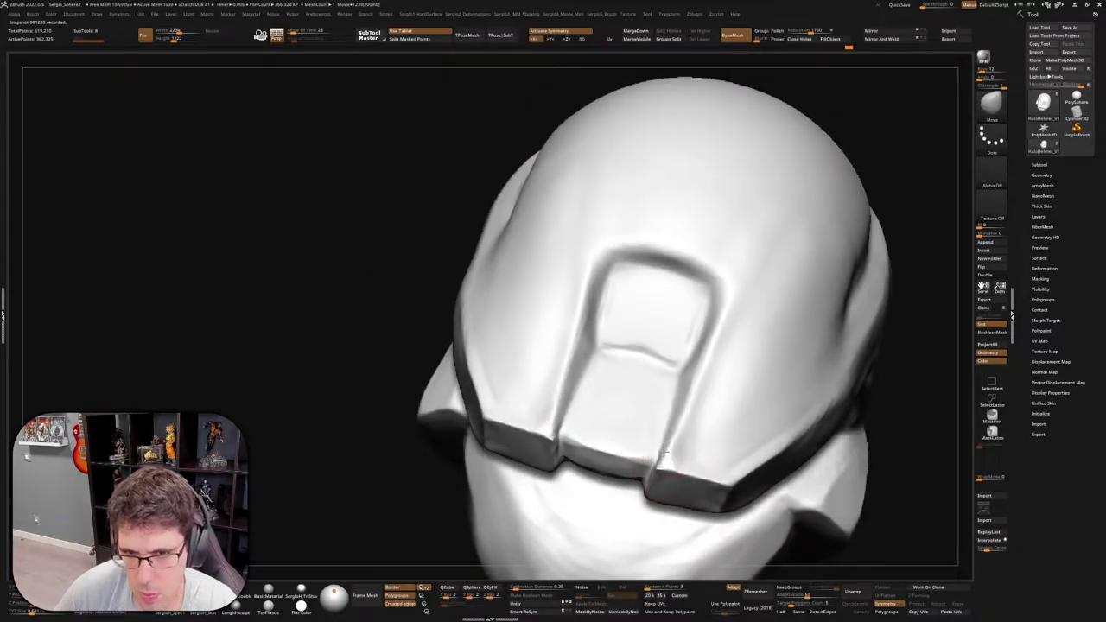
scroll(664, 457, down, 5)
right_drag(743, 406, 762, 323)
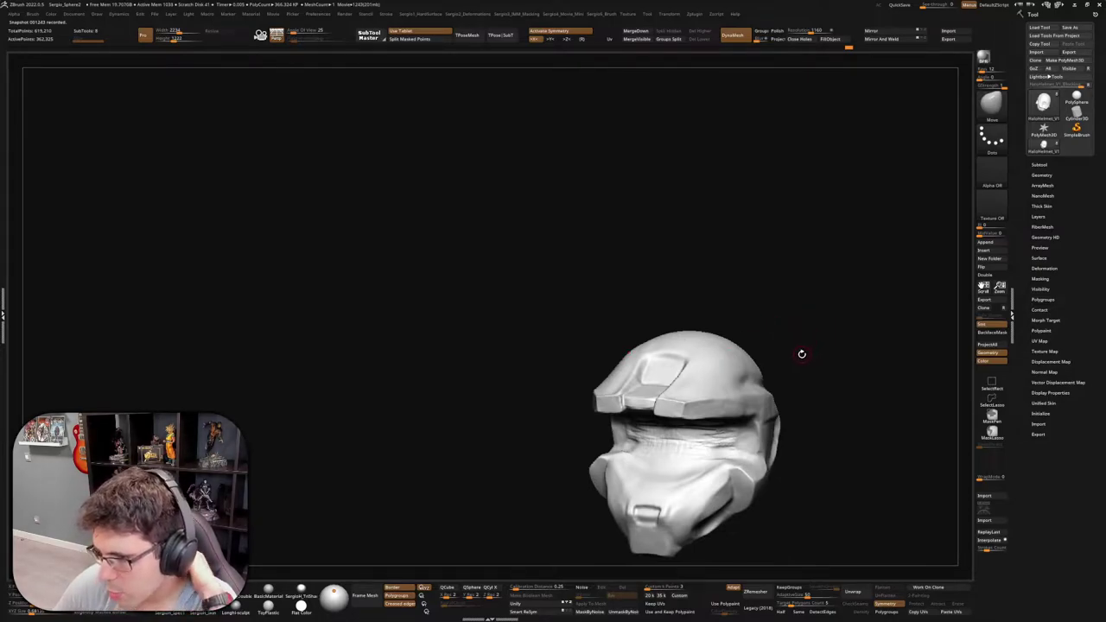
Carve with DamStandard from above, then Move-drag the helmet's back outward
mouse_move(844, 361)
right_down()
mouse_move(860, 396)
mouse_move(695, 422)
right_up()
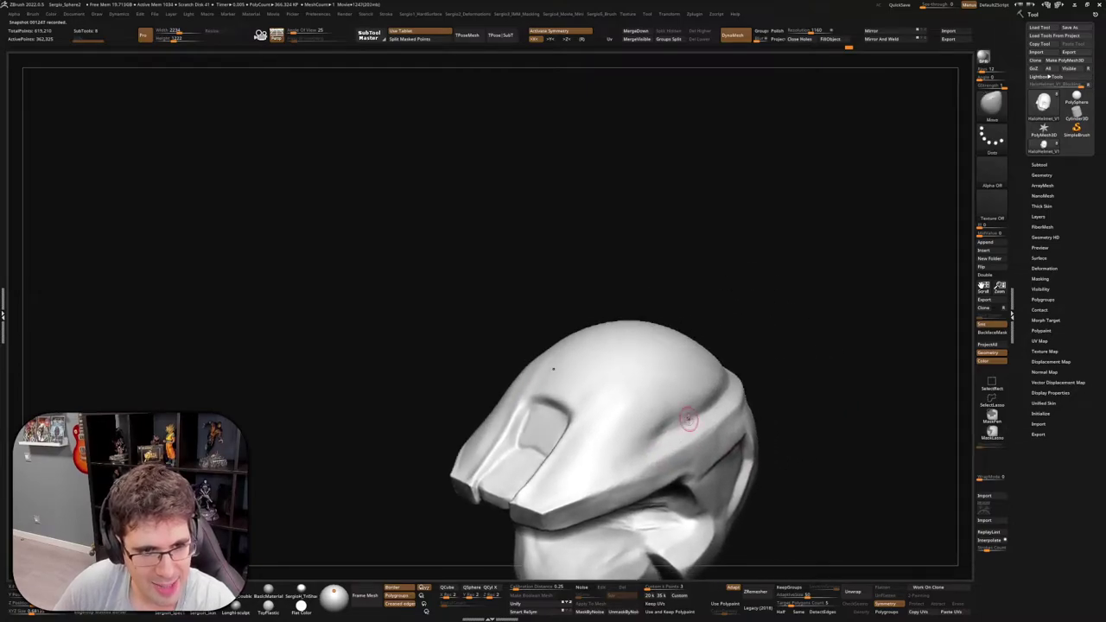
key(b)
key(d)
key(s)
mouse_move(703, 395)
right_down()
mouse_move(731, 389)
mouse_move(728, 411)
mouse_move(735, 395)
mouse_move(699, 424)
mouse_move(775, 385)
mouse_move(815, 402)
mouse_move(762, 422)
right_up()
key(b)
key(m)
key(v)
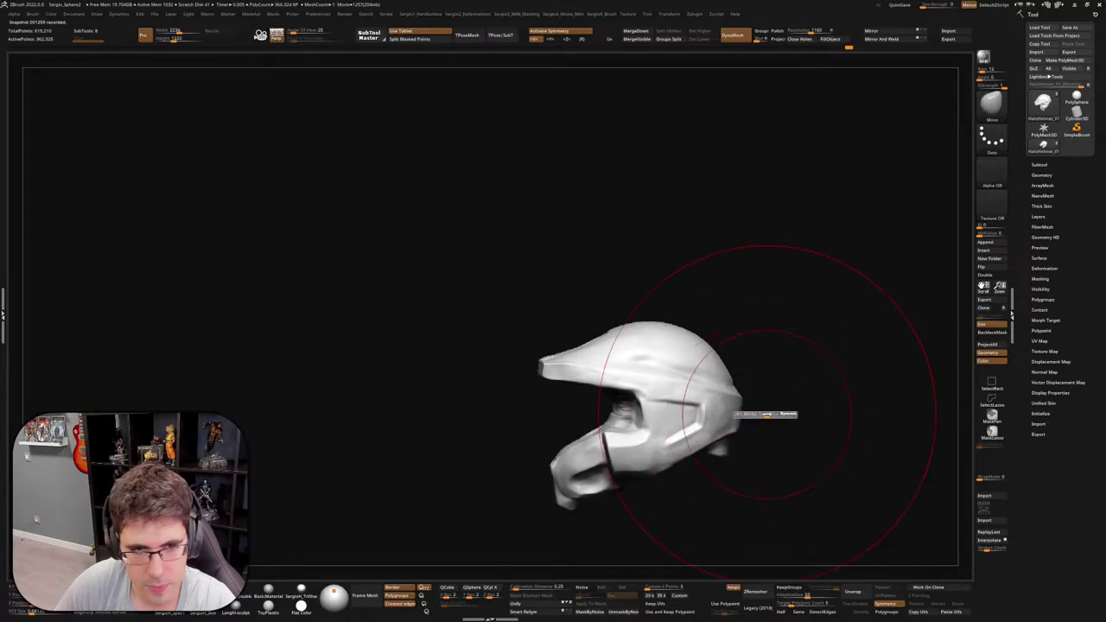
drag(732, 420, 742, 422)
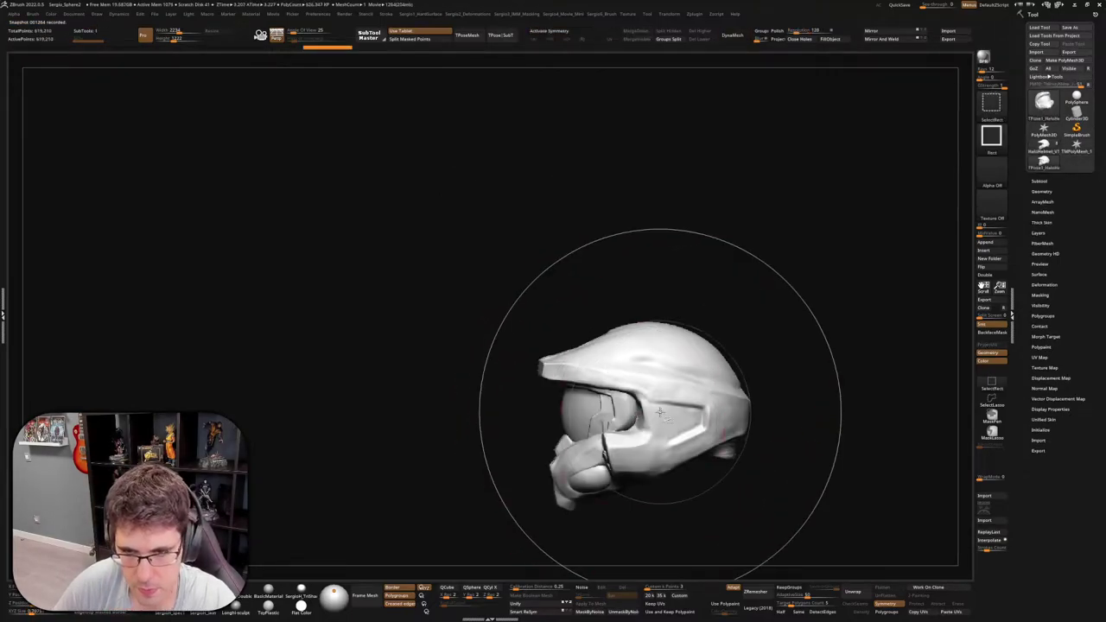
Briefly isolate a small helmet piece, then show the whole helmet and orbit to the front
key(w)
key(q)
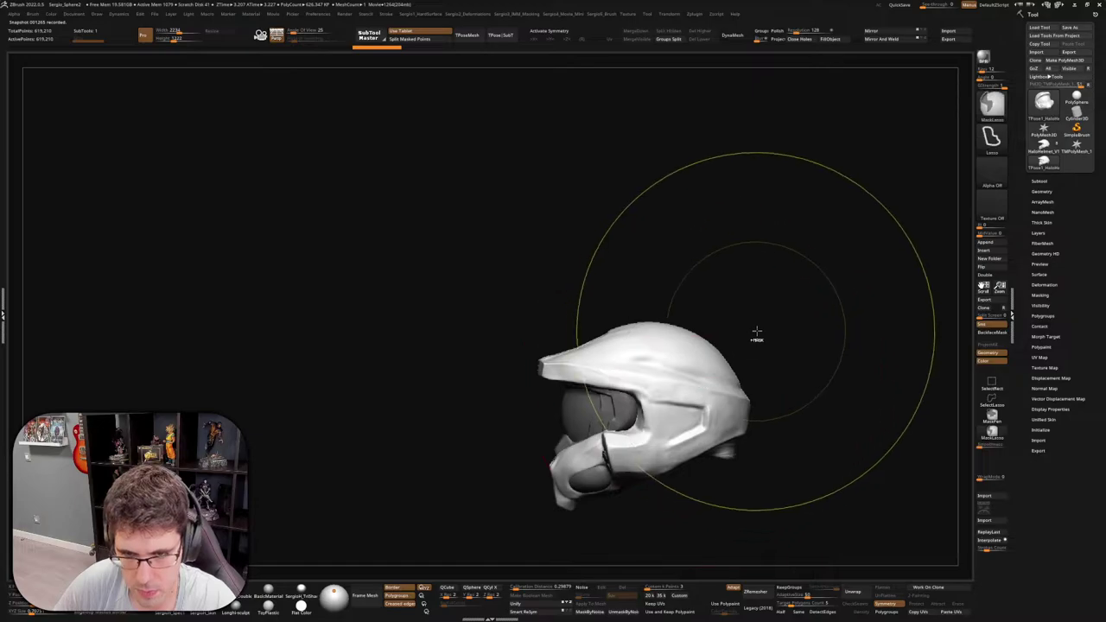
ctrl+click(755, 330)
ctrl+shift+click(607, 488)
drag(607, 488, 646, 419)
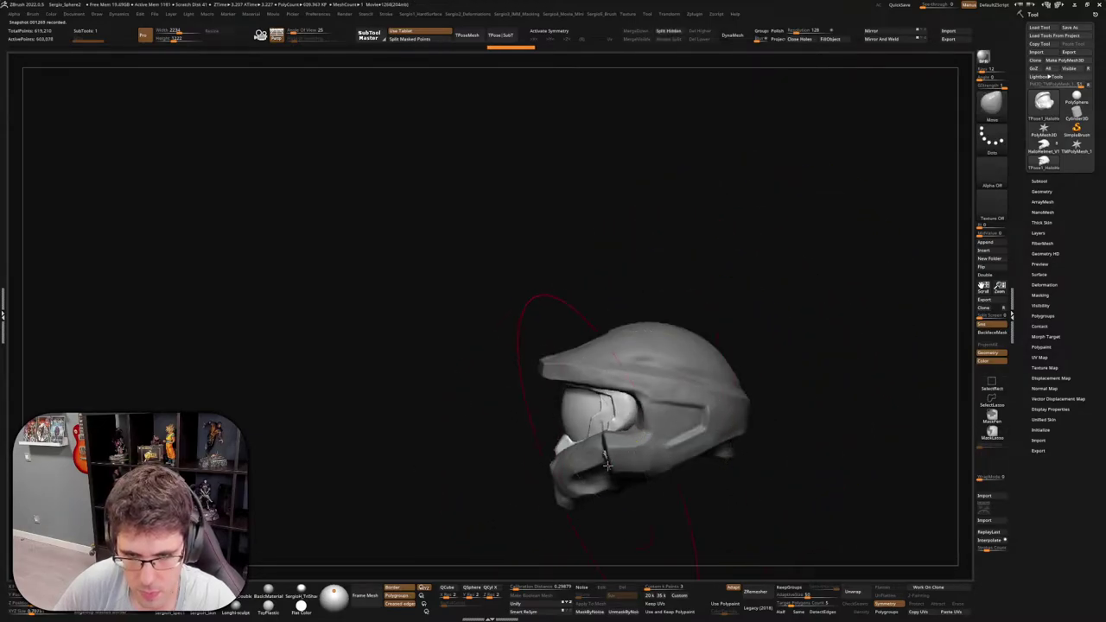
key(ctrl+shift)
mouse_move(518, 397)
mouse_down()
mouse_move(612, 462)
mouse_move(666, 426)
mouse_up()
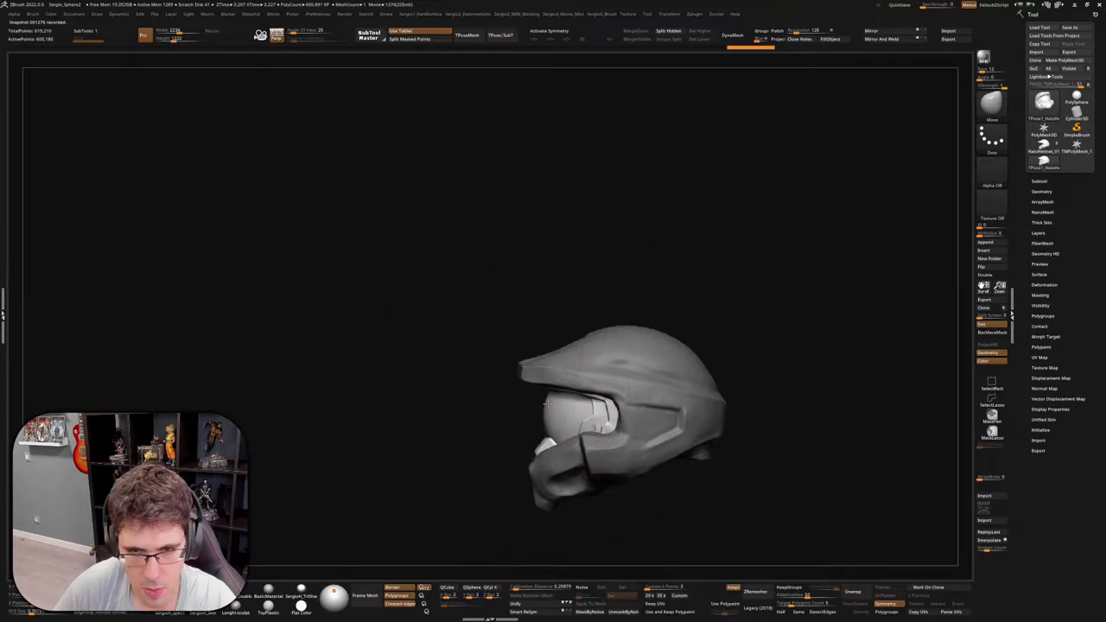
right_drag(546, 402, 570, 430)
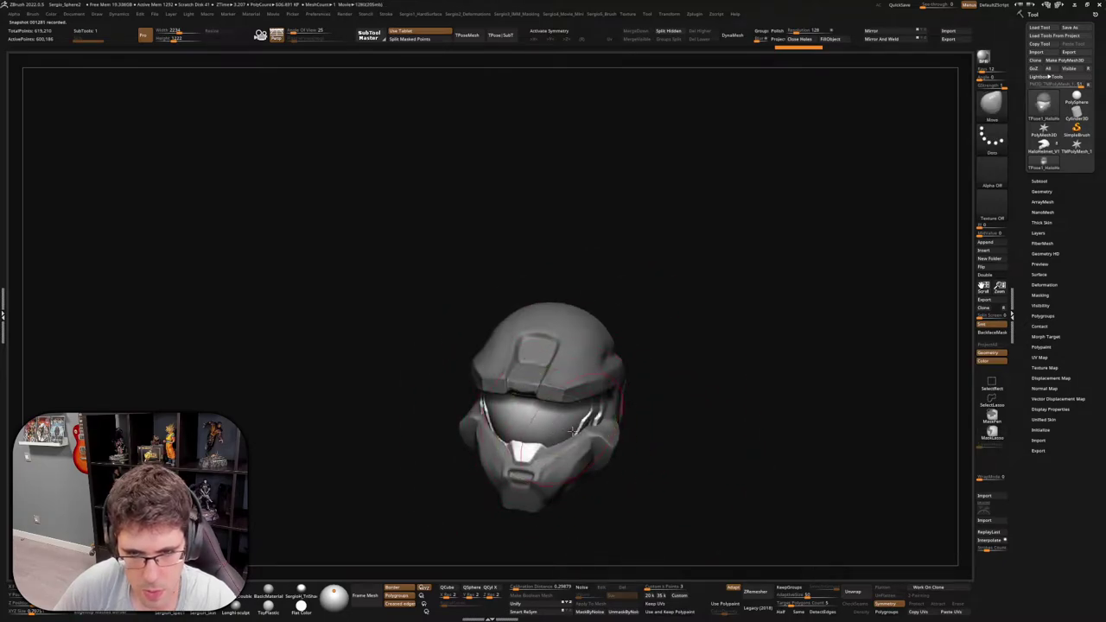
right_drag(622, 354, 684, 244)
click(877, 39)
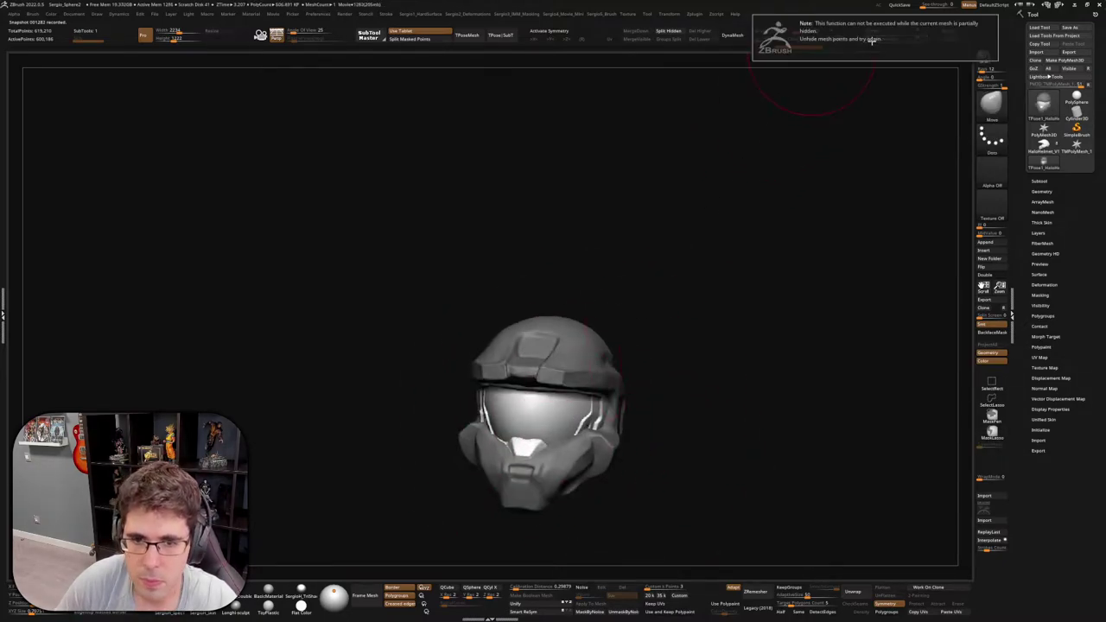
Lasso-mask the right side of the helmet and check it from several angles
mouse_move(657, 372)
right_down()
mouse_move(567, 439)
mouse_move(599, 425)
mouse_move(604, 345)
right_up()
ctrl+drag(604, 345, 612, 423)
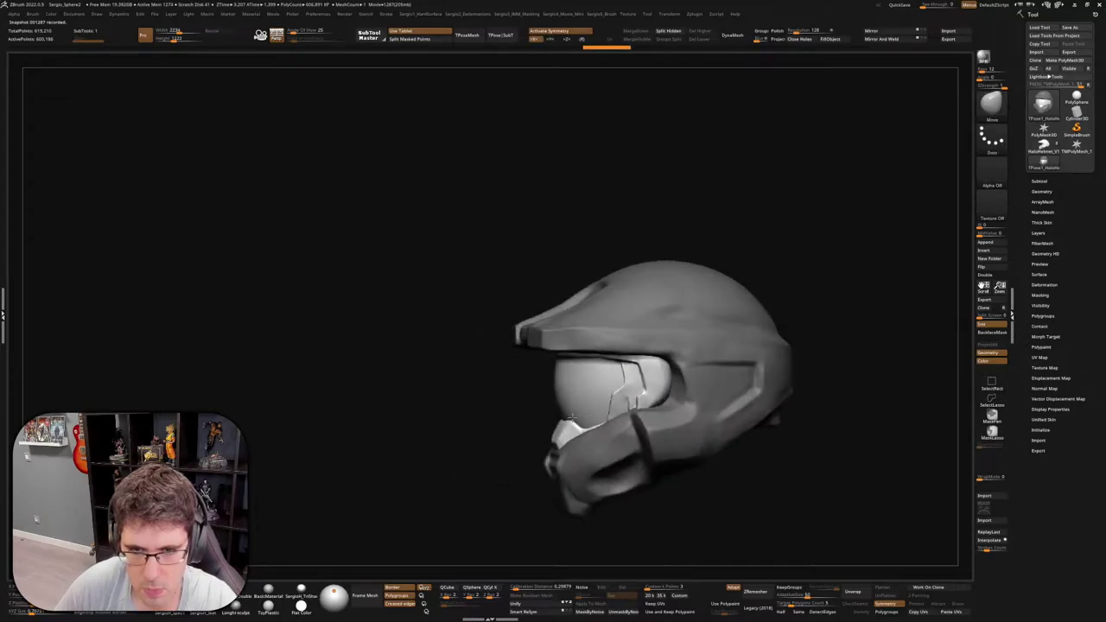
right_drag(592, 407, 637, 399)
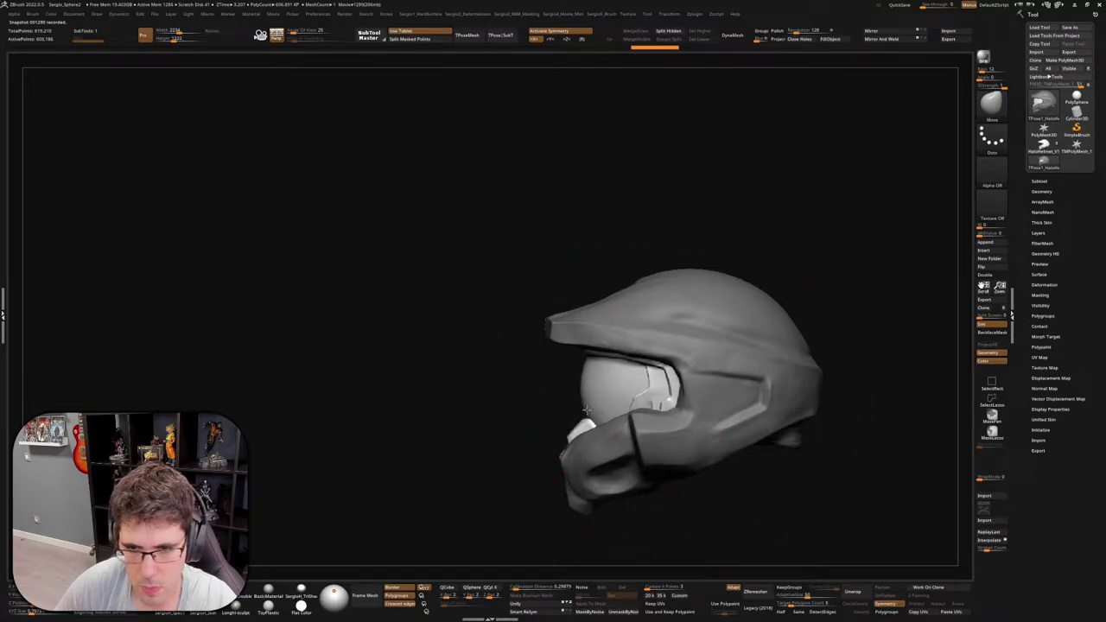
mouse_move(587, 410)
right_down()
mouse_move(642, 419)
mouse_move(607, 413)
mouse_move(654, 378)
mouse_move(600, 398)
right_up()
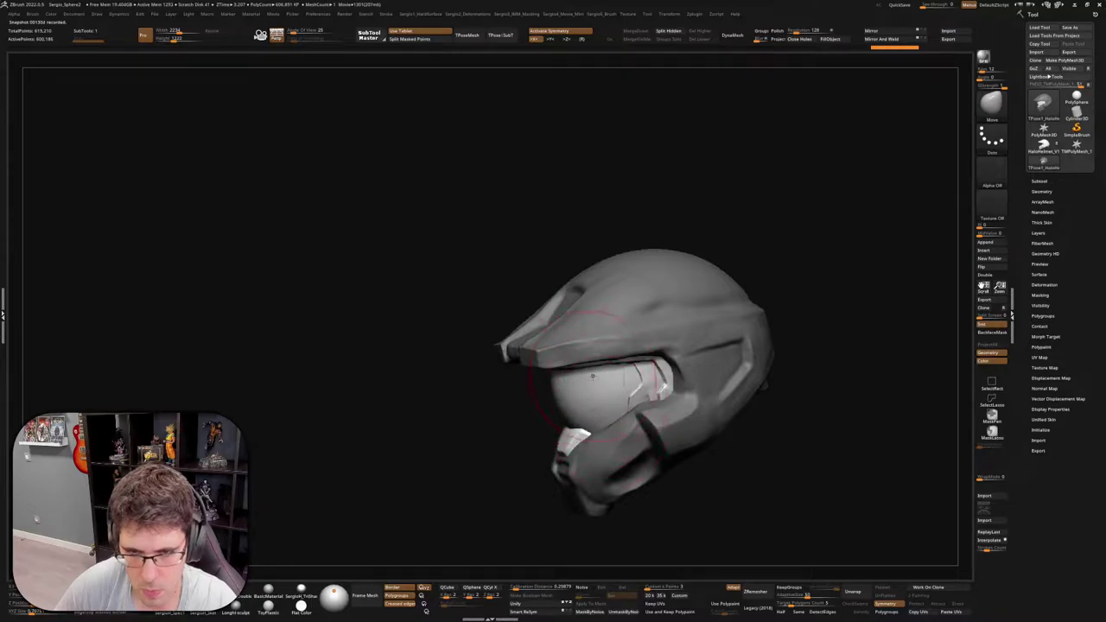
mouse_move(592, 375)
right_down()
mouse_move(680, 319)
mouse_move(598, 387)
right_up()
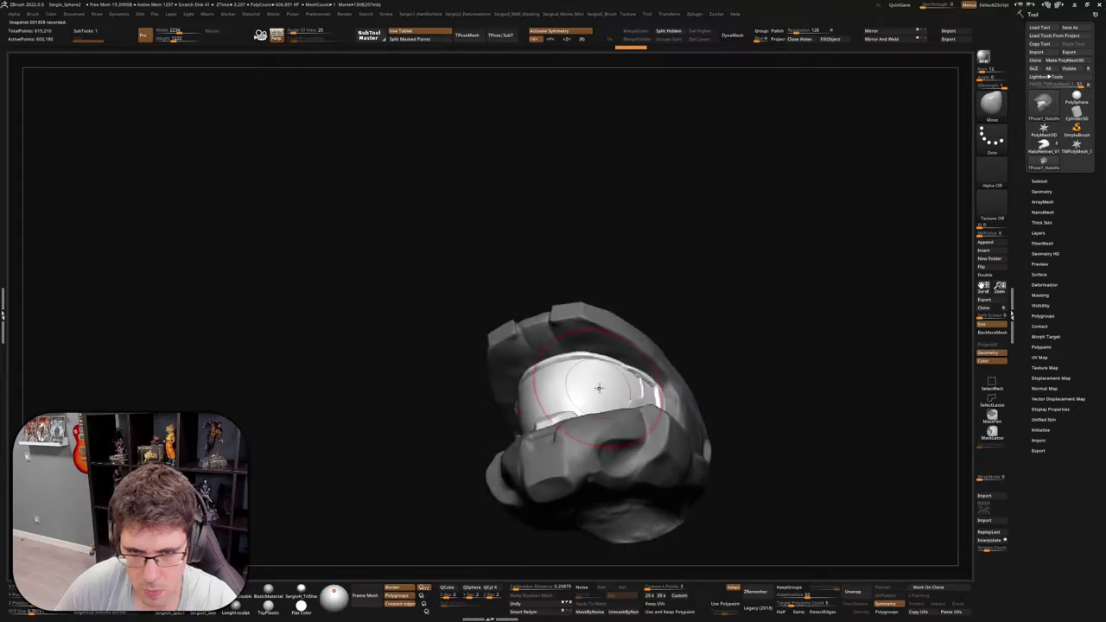
Switch to the Standard brush and orbit to view the visor straight on
key(b)
key(s)
key(t)
mouse_move(598, 464)
right_down()
mouse_move(613, 449)
mouse_move(603, 438)
right_up()
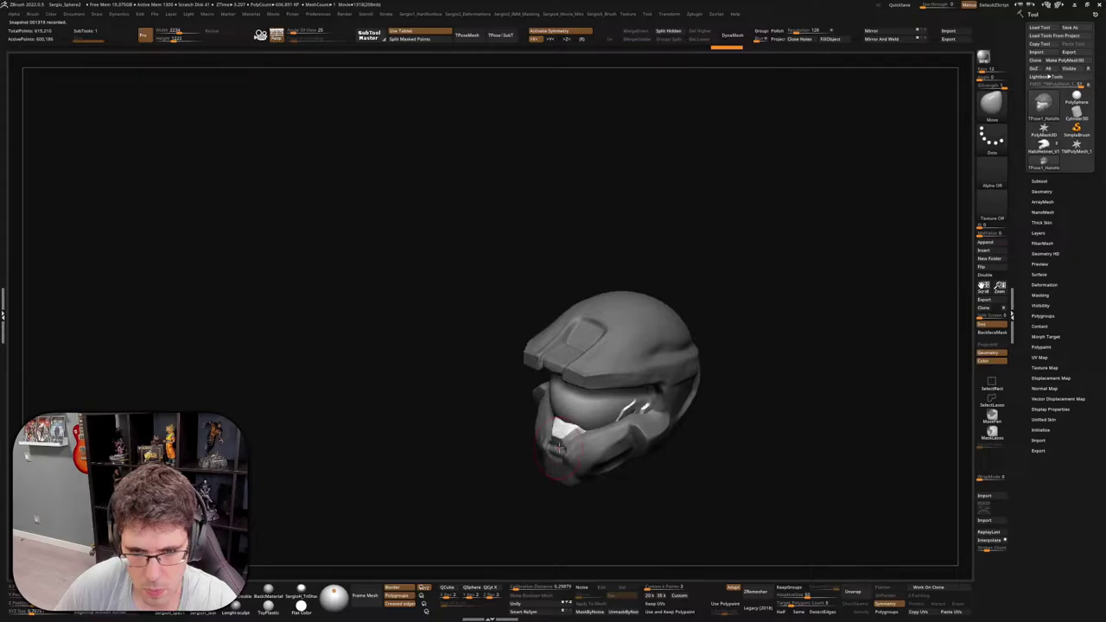
right_drag(559, 447, 629, 422)
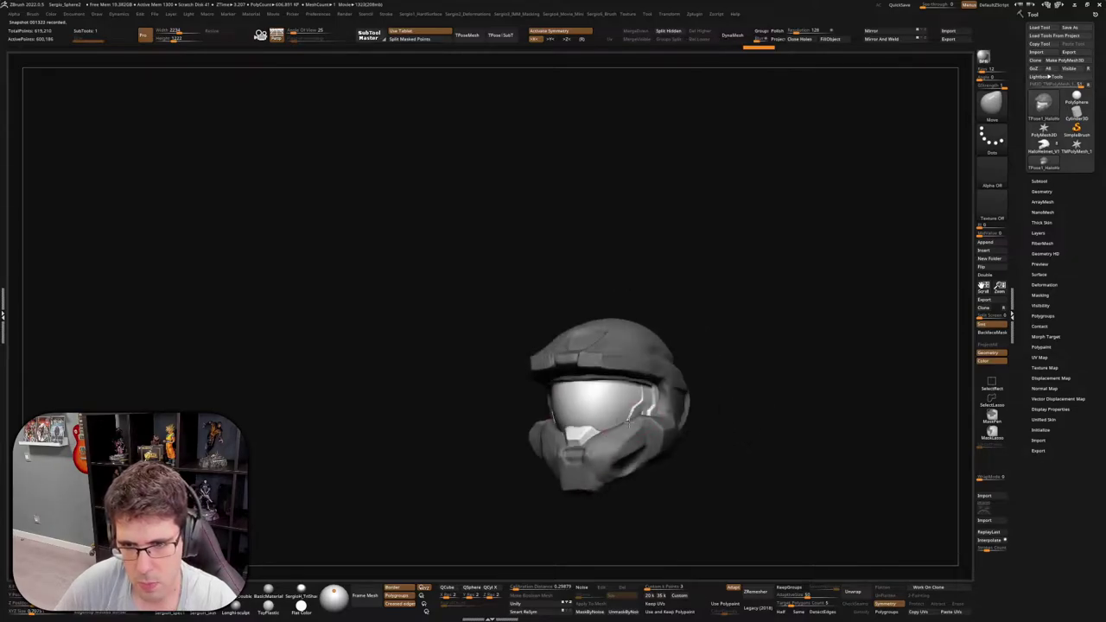
right_drag(711, 378, 729, 421)
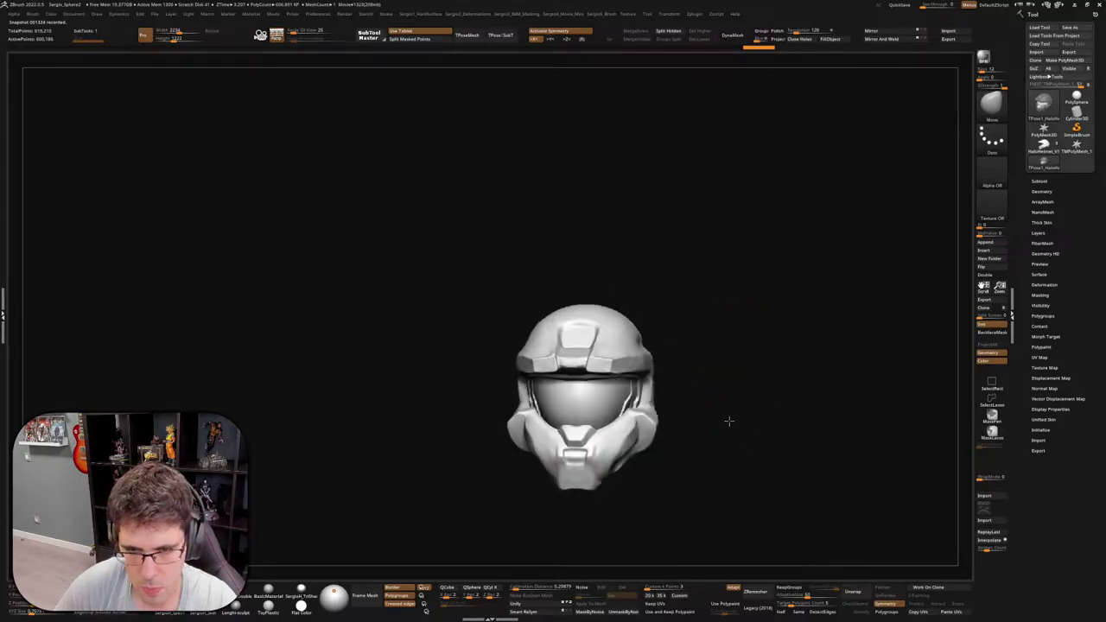
key(s)
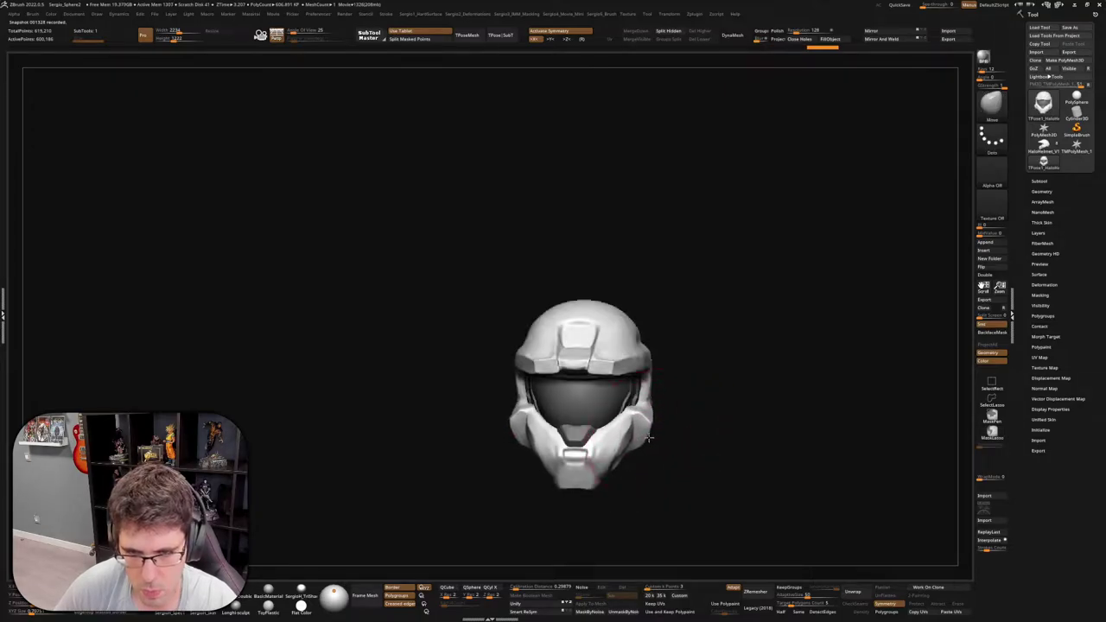
mouse_move(648, 438)
right_down()
mouse_move(750, 538)
mouse_move(728, 481)
right_up()
Lasso-mask the visor and its surrounding side area
ctrl+drag(728, 481, 598, 305)
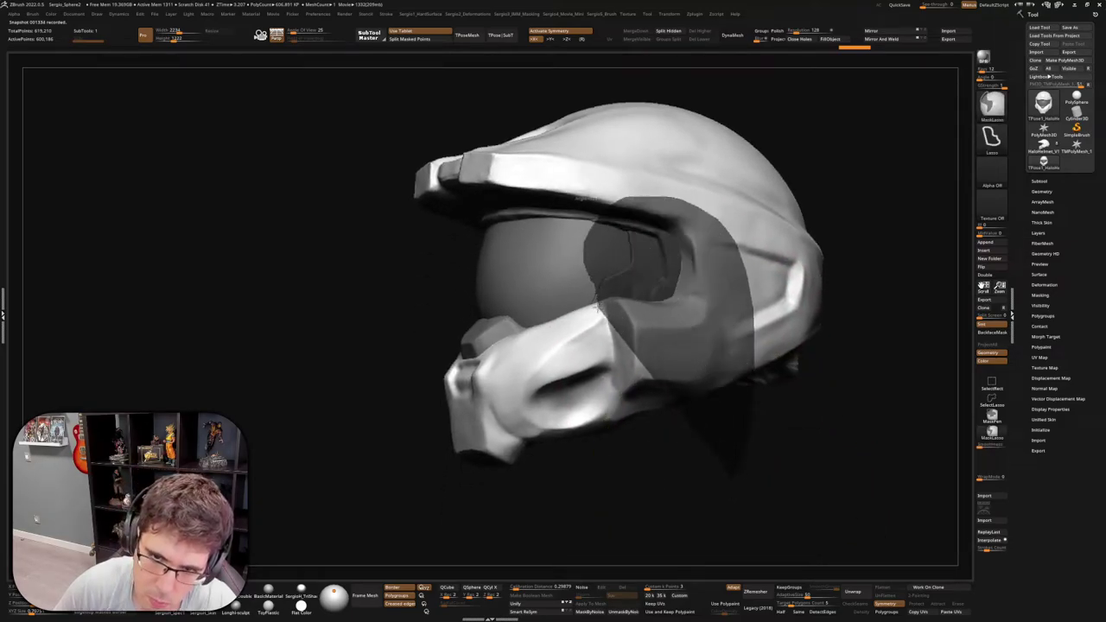
ctrl+drag(604, 434, 671, 395)
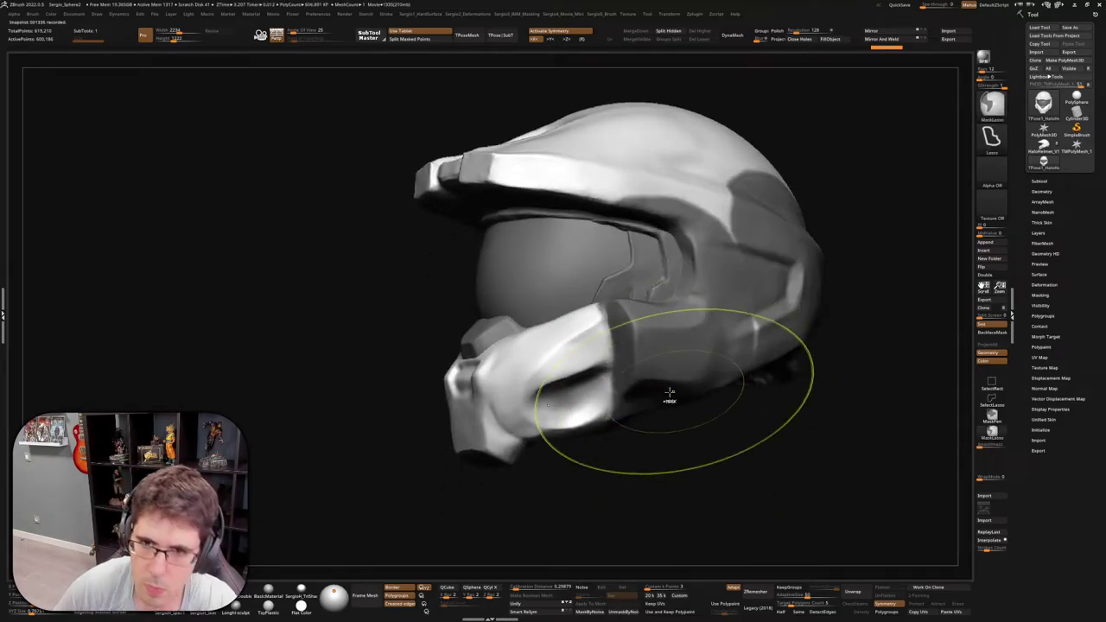
shift+right_drag(671, 395, 747, 368)
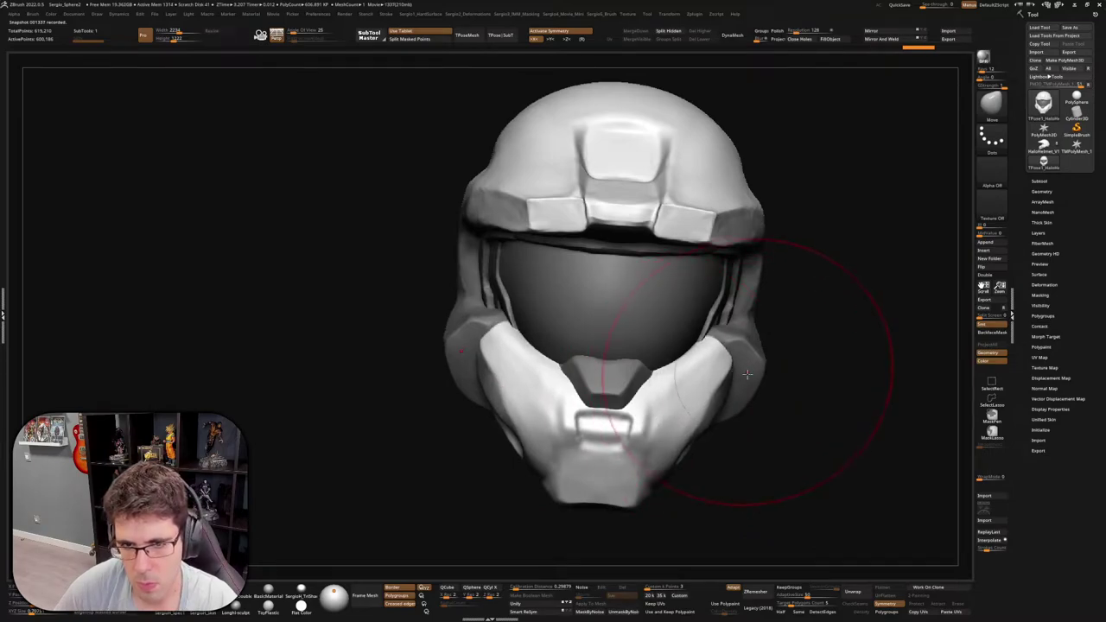
Smooth the lower cheek plates symmetrically and check them from the side and below
shift+drag(746, 373, 718, 420)
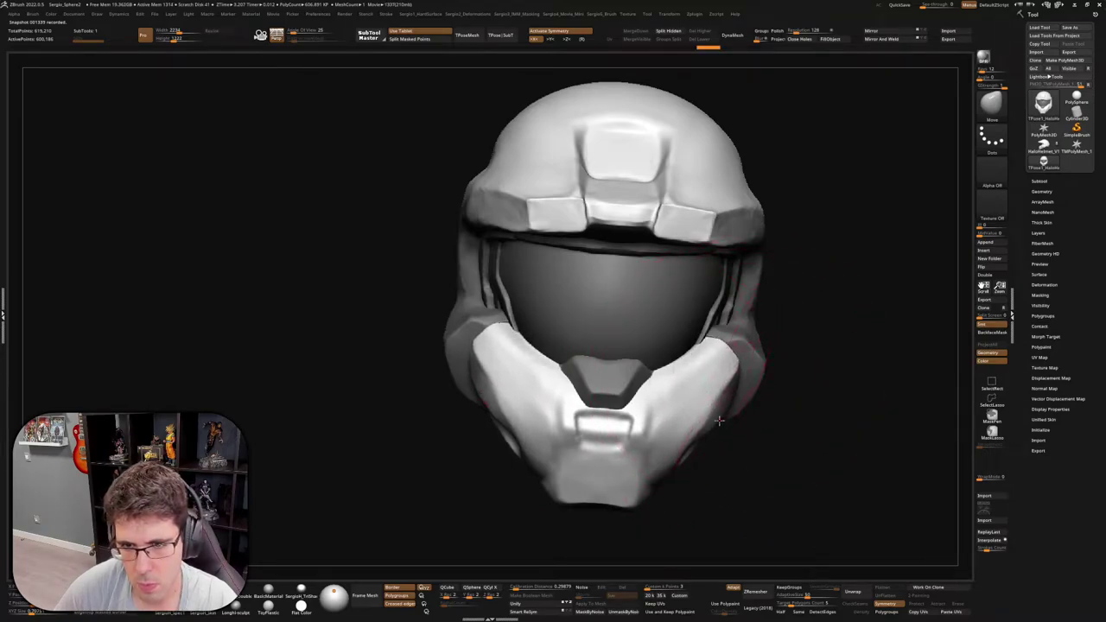
mouse_move(718, 421)
right_down()
mouse_move(728, 393)
mouse_move(703, 375)
mouse_move(721, 339)
right_up()
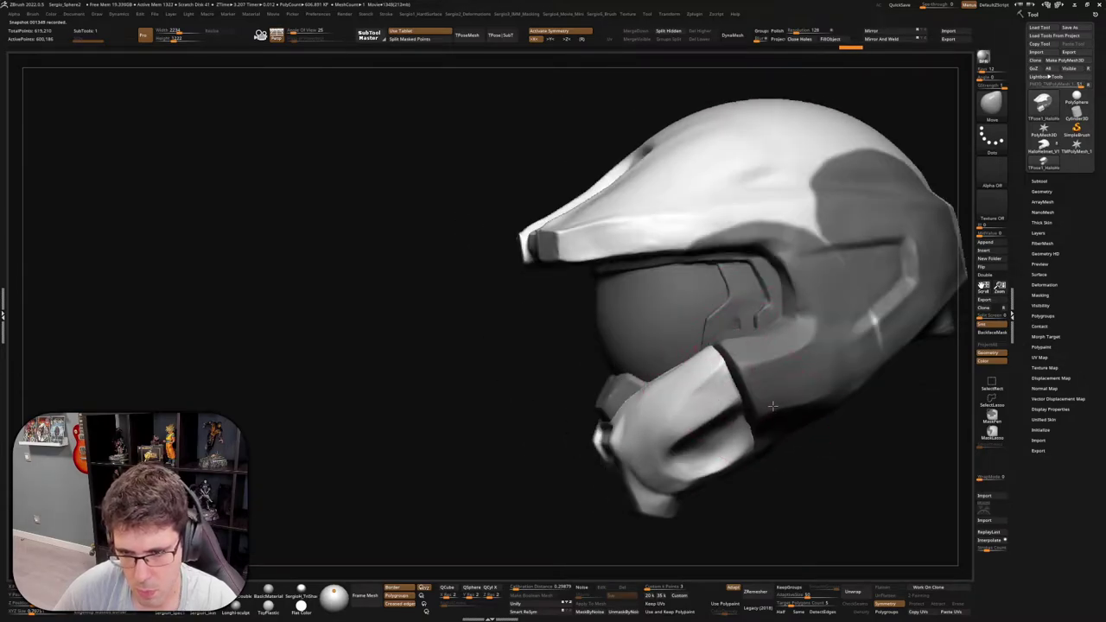
mouse_move(771, 409)
right_down()
mouse_move(766, 371)
mouse_move(733, 384)
mouse_move(584, 381)
right_up()
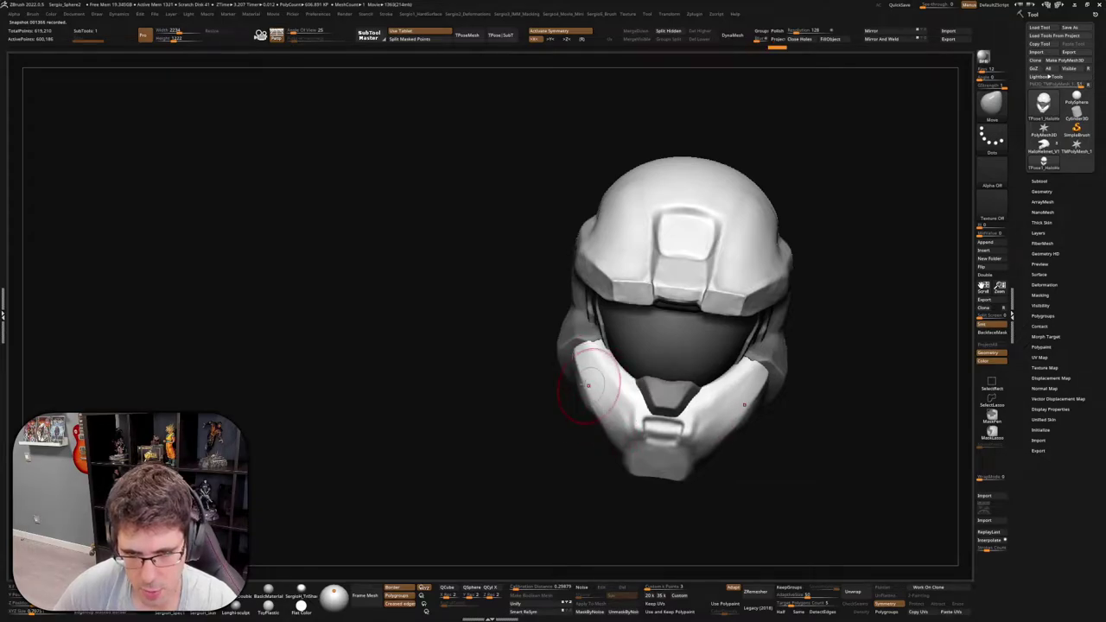
mouse_move(777, 394)
right_down()
mouse_move(758, 400)
mouse_move(846, 382)
mouse_move(805, 353)
mouse_move(815, 420)
mouse_move(809, 403)
right_up()
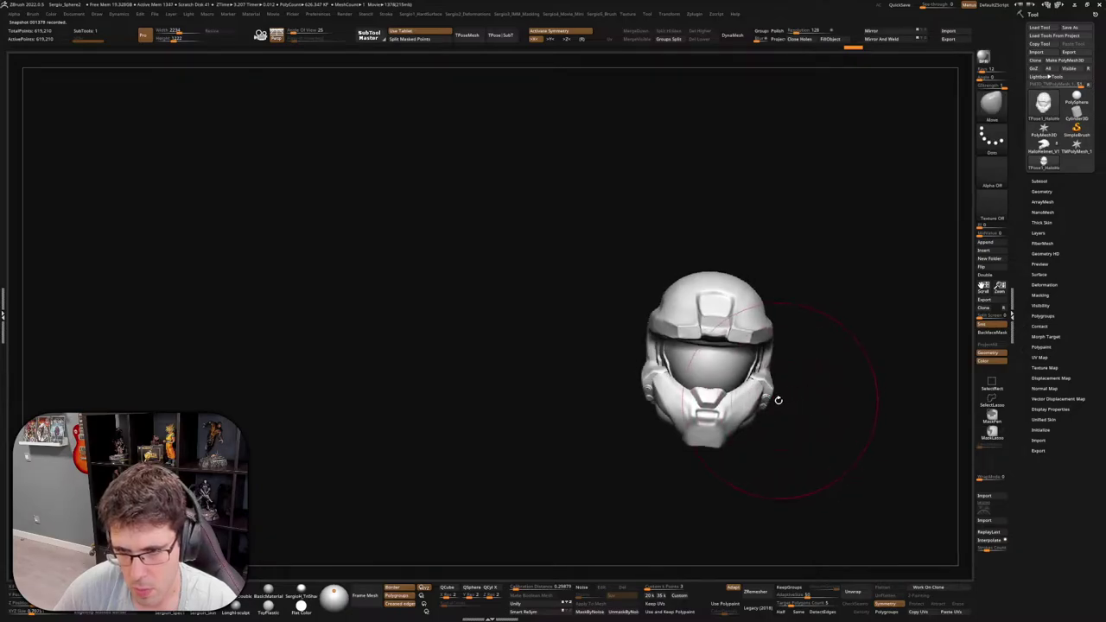
mouse_move(793, 404)
ctrl+shift+mouse_down()
mouse_move(765, 399)
mouse_move(769, 418)
ctrl+shift+mouse_up()
Hide the helmet top to isolate the lower pieces, then show the whole helmet again
ctrl+shift+click(777, 407)
ctrl+shift+click(765, 397)
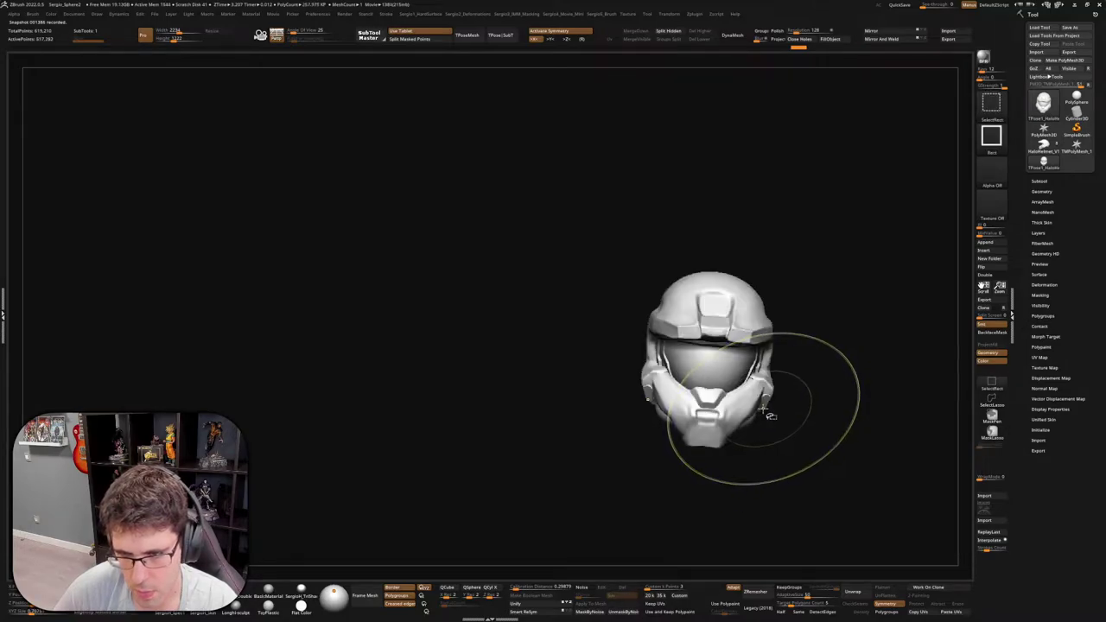
ctrl+shift+drag(769, 419, 784, 410)
key(f)
ctrl+shift+drag(795, 532, 756, 418)
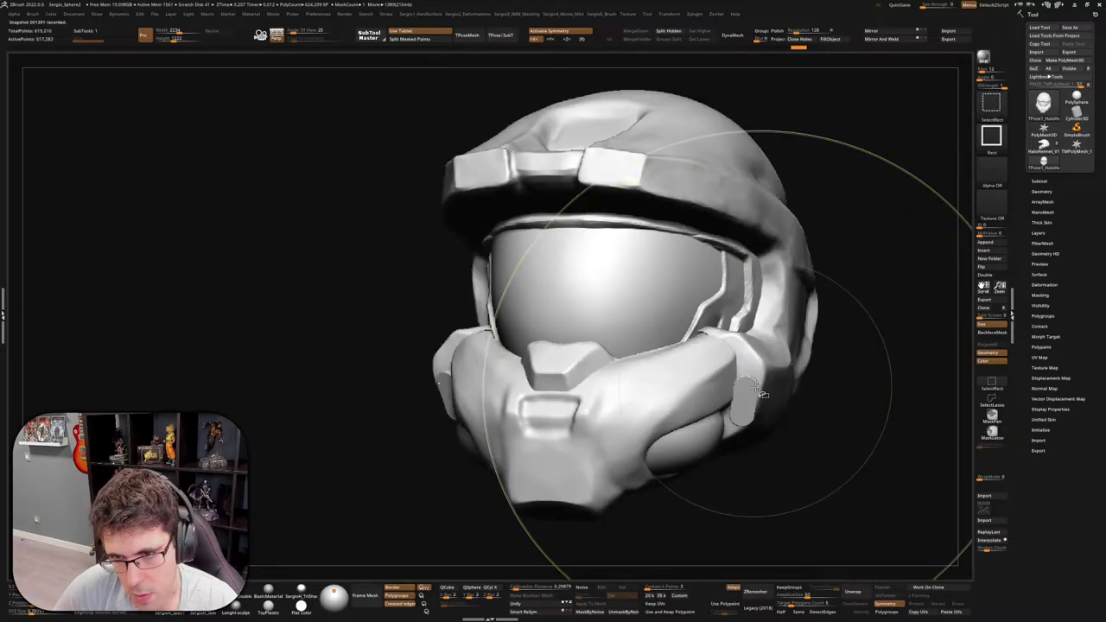
mouse_move(756, 418)
ctrl+shift+mouse_down()
mouse_move(782, 358)
mouse_move(755, 424)
ctrl+shift+mouse_up()
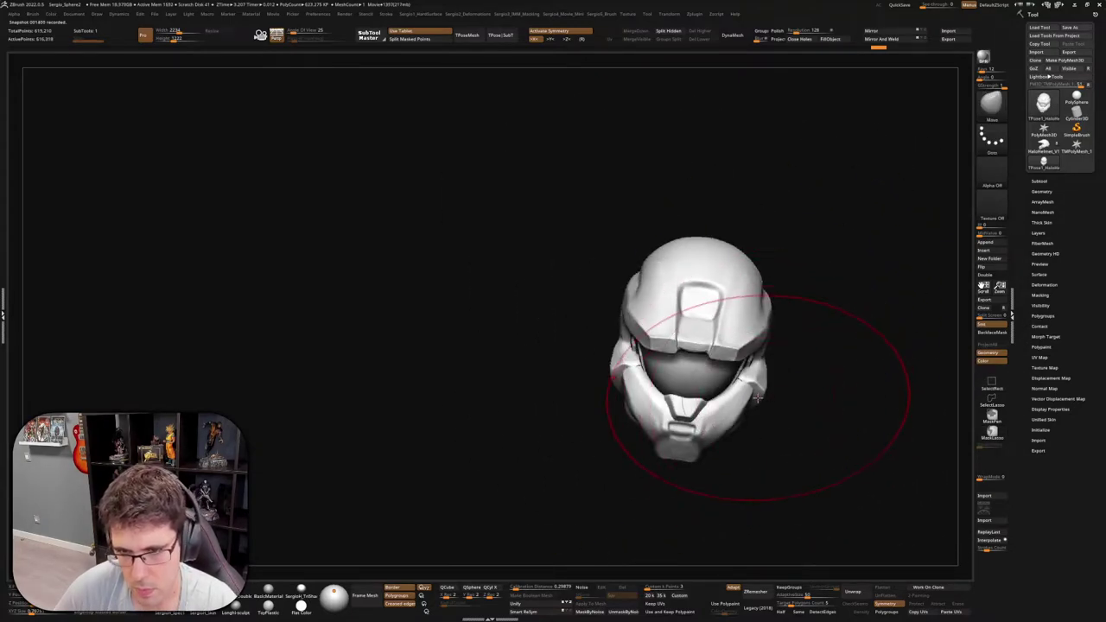
Bulge the lower cheek sides outward symmetrically, then reveal all hidden parts
right_drag(757, 398, 762, 388)
mouse_move(760, 403)
mouse_down()
mouse_move(770, 406)
mouse_move(774, 392)
mouse_move(760, 319)
mouse_up()
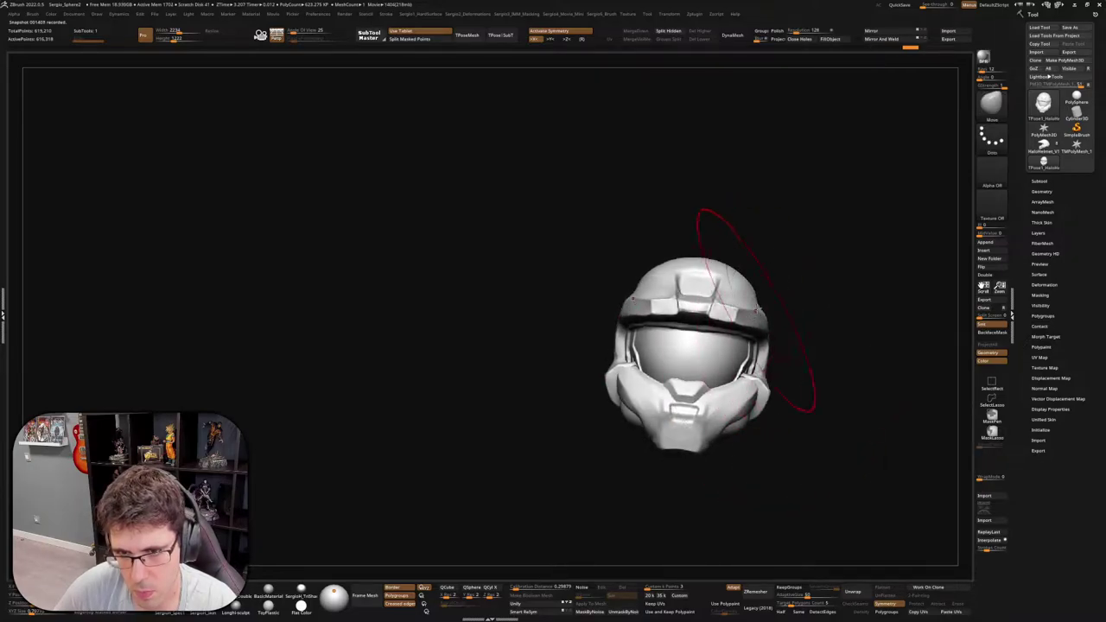
mouse_move(770, 310)
mouse_down()
mouse_move(769, 285)
mouse_move(740, 358)
mouse_up()
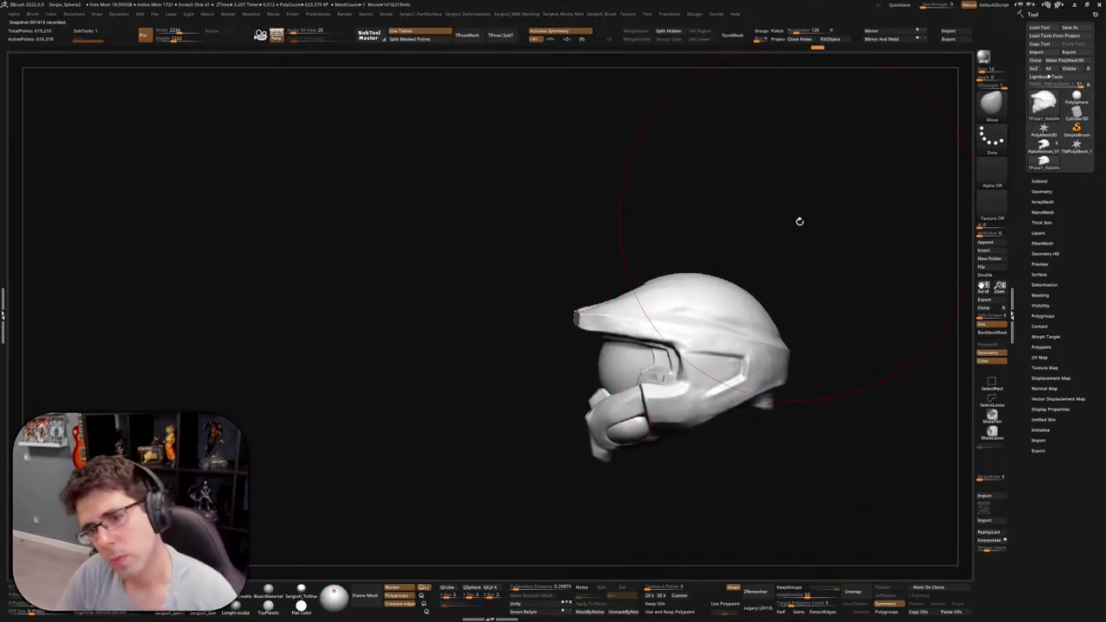
ctrl+shift+click(826, 252)
mouse_move(827, 251)
mouse_down()
mouse_move(846, 286)
mouse_move(803, 246)
mouse_up()
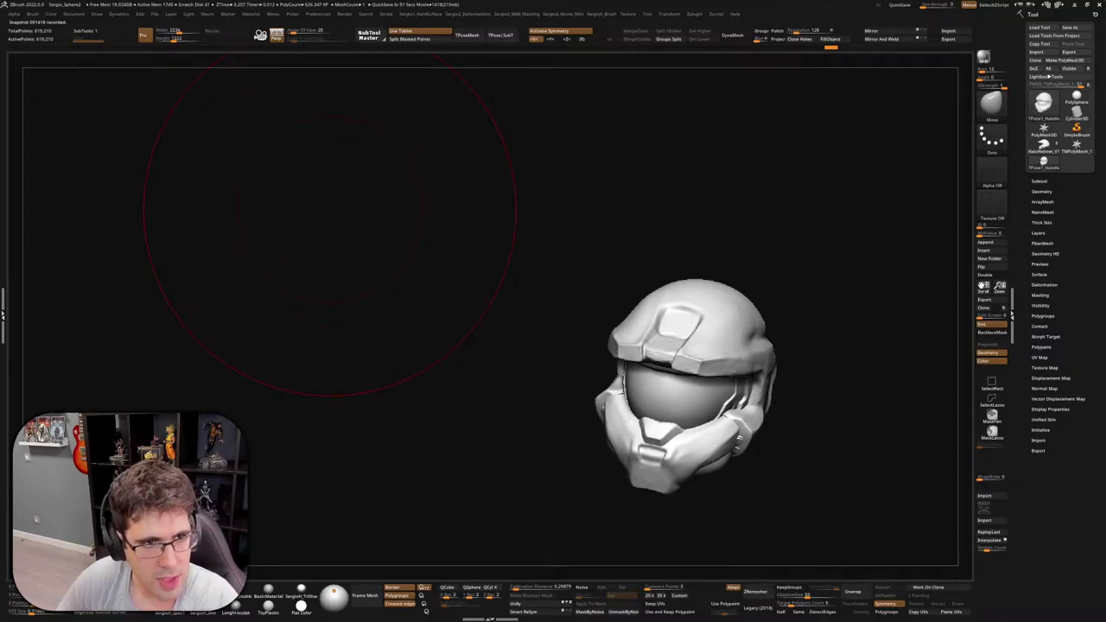
Orbit to a three-quarter view, adjust brush size and toggle isolating helmet pieces
mouse_move(805, 343)
mouse_down()
mouse_move(760, 328)
mouse_move(717, 352)
mouse_move(703, 383)
mouse_move(773, 389)
mouse_move(747, 397)
mouse_up()
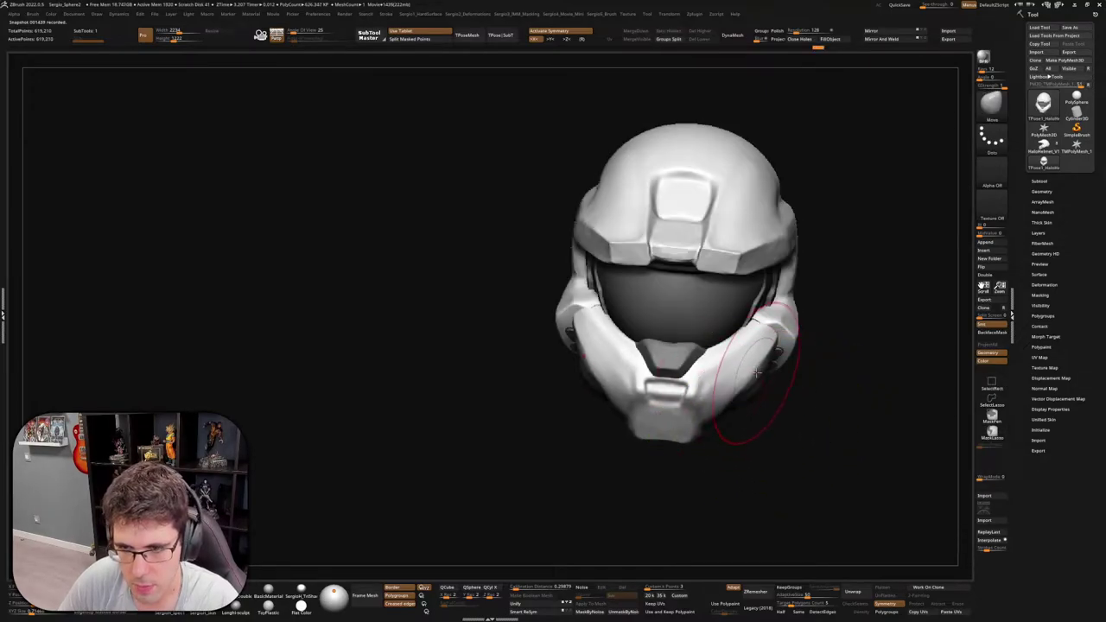
key(s)
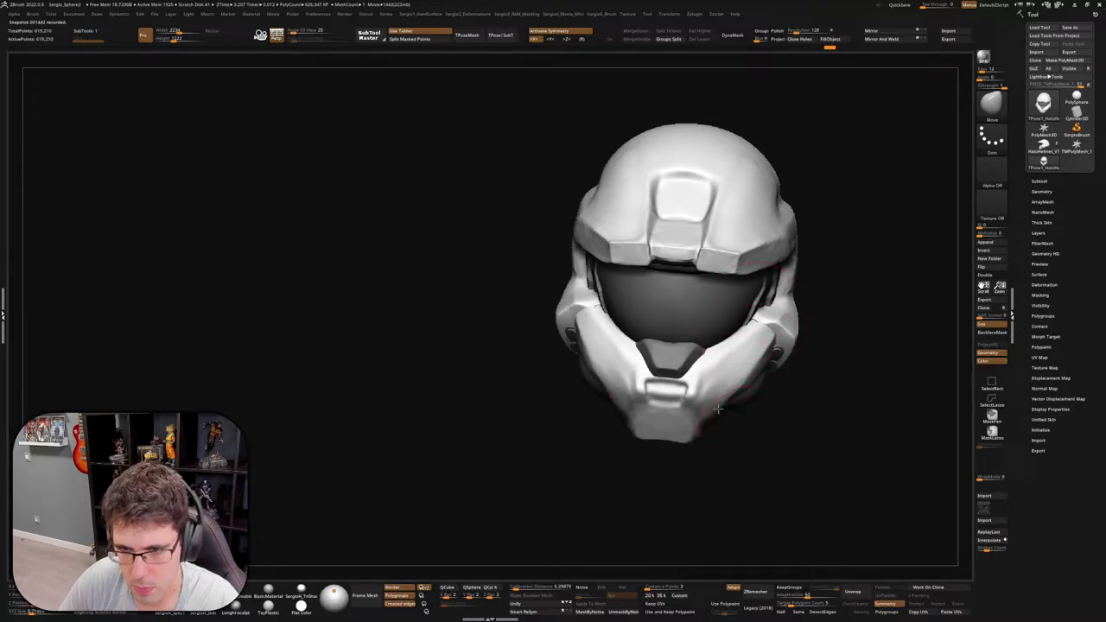
mouse_move(721, 415)
right_down()
mouse_move(721, 380)
mouse_move(742, 393)
mouse_move(815, 383)
mouse_move(783, 346)
mouse_move(820, 368)
mouse_move(817, 346)
right_up()
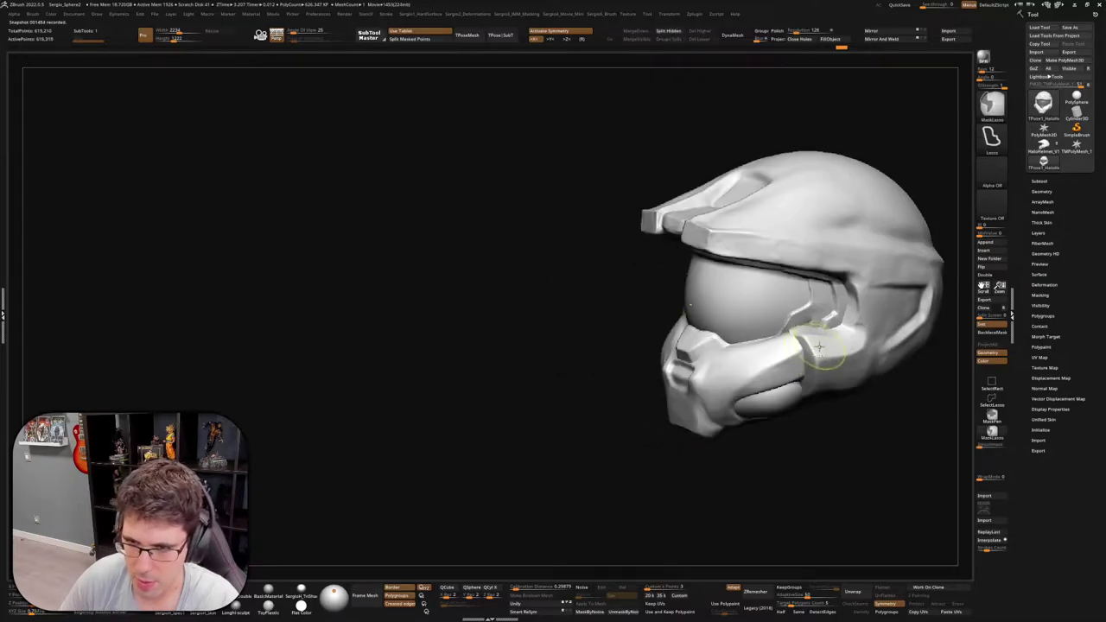
ctrl+shift+click(817, 351)
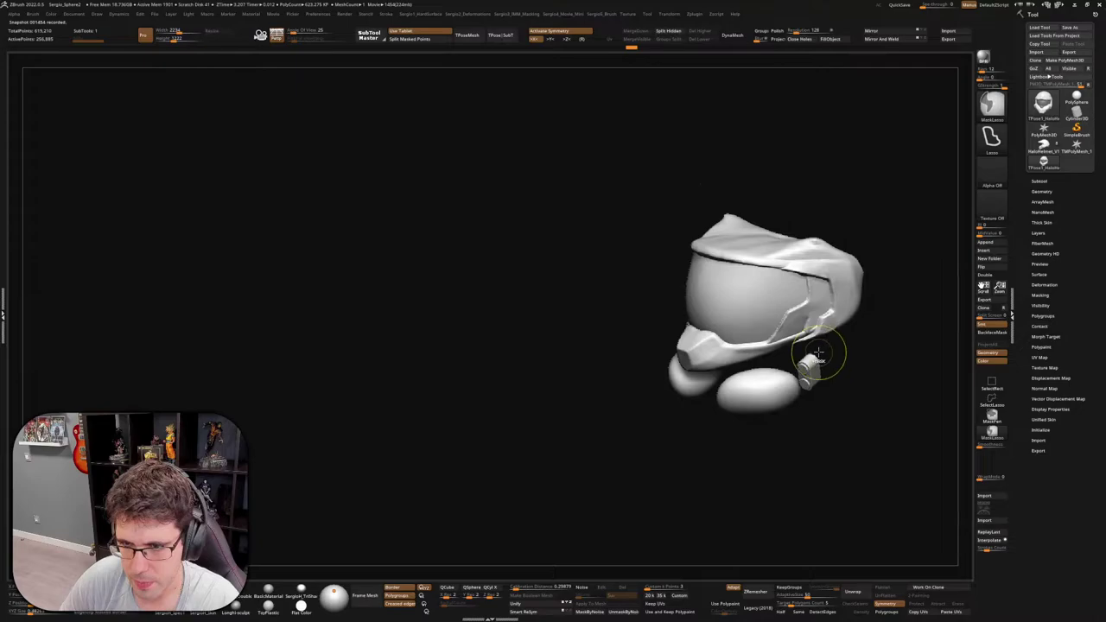
ctrl+shift+click(817, 350)
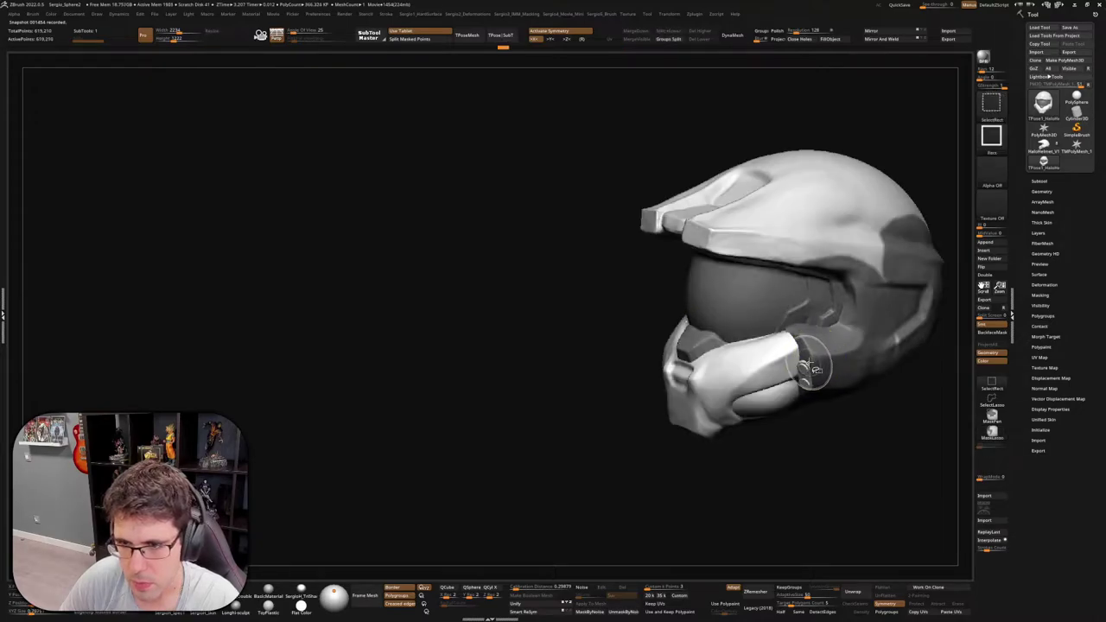
mouse_move(812, 370)
right_down()
mouse_move(819, 384)
mouse_move(770, 388)
right_up()
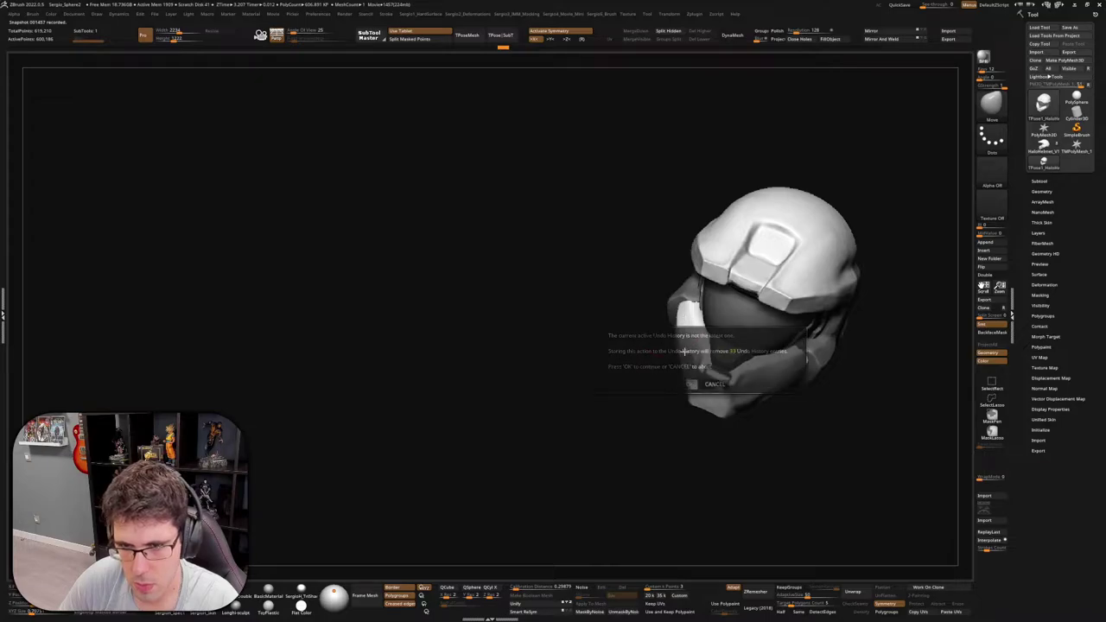
Pull the left cheek piece outward, then select the HaloHelmet_V1_Blocking subtool
drag(678, 361, 682, 300)
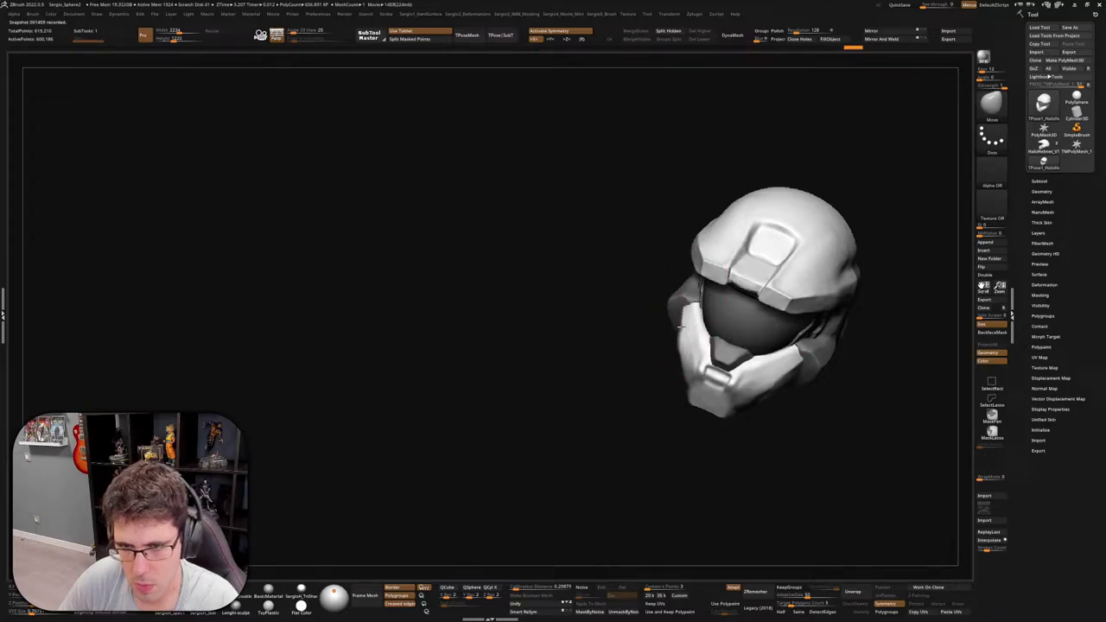
right_drag(682, 326, 666, 370)
right_click(666, 370)
key(s)
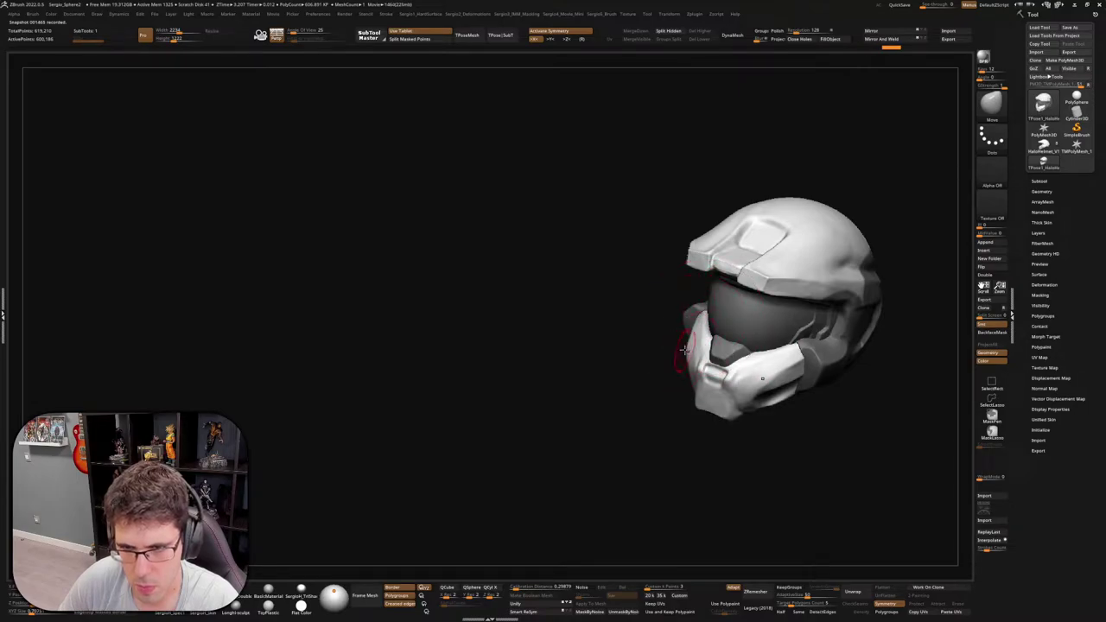
right_drag(685, 354, 678, 333)
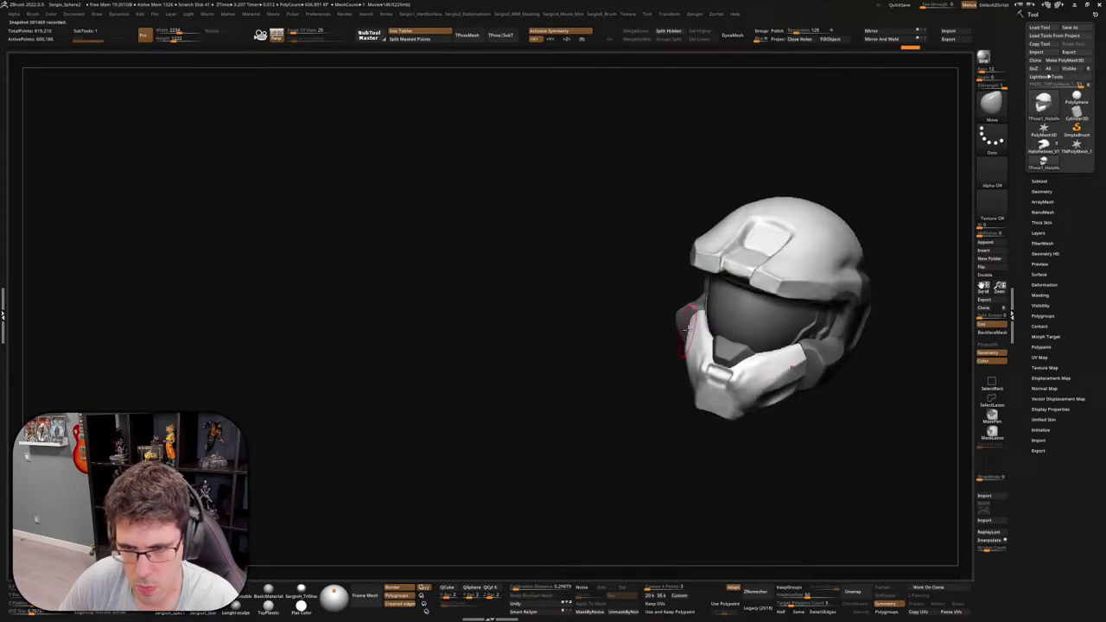
mouse_move(686, 355)
right_down()
mouse_move(686, 457)
mouse_move(775, 407)
right_up()
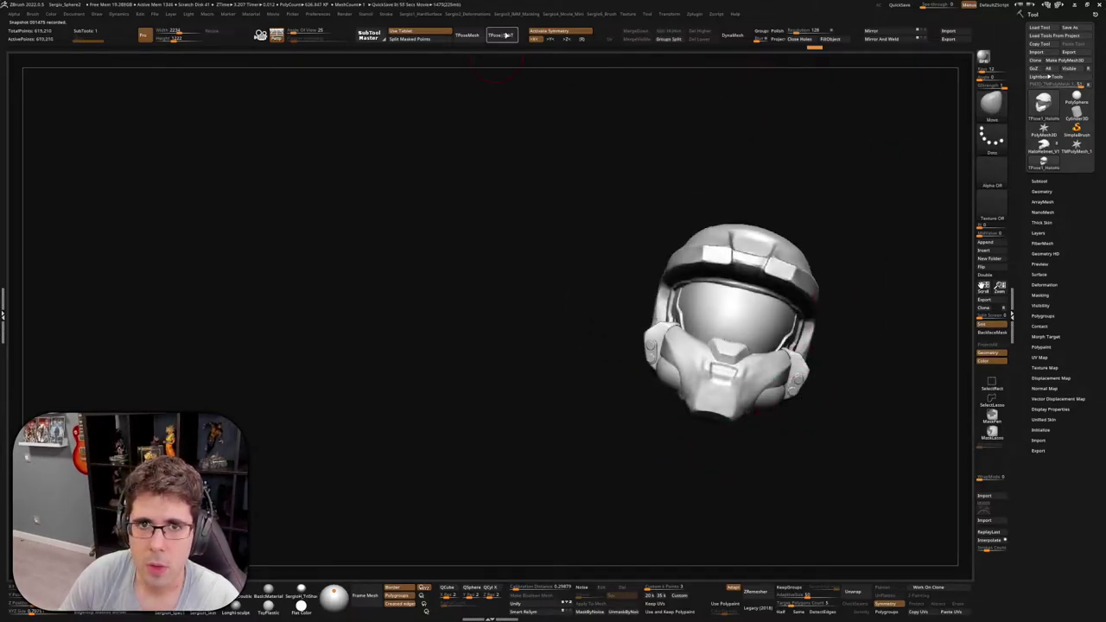
alt+click(704, 263)
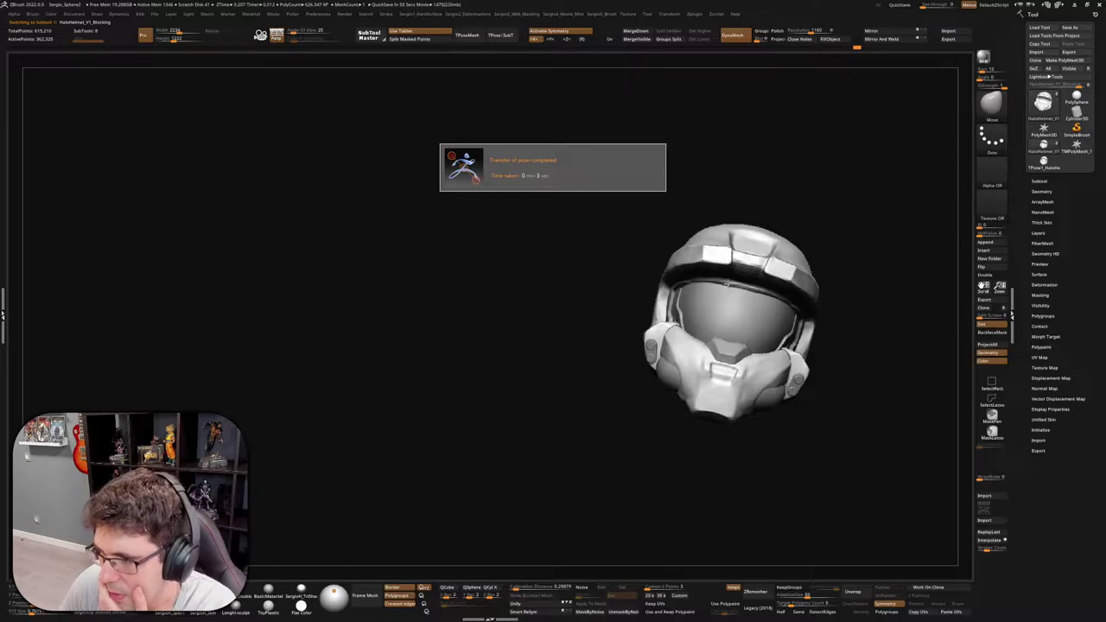
mouse_move(864, 257)
mouse_down()
mouse_move(793, 342)
mouse_move(750, 348)
mouse_move(951, 239)
mouse_up()
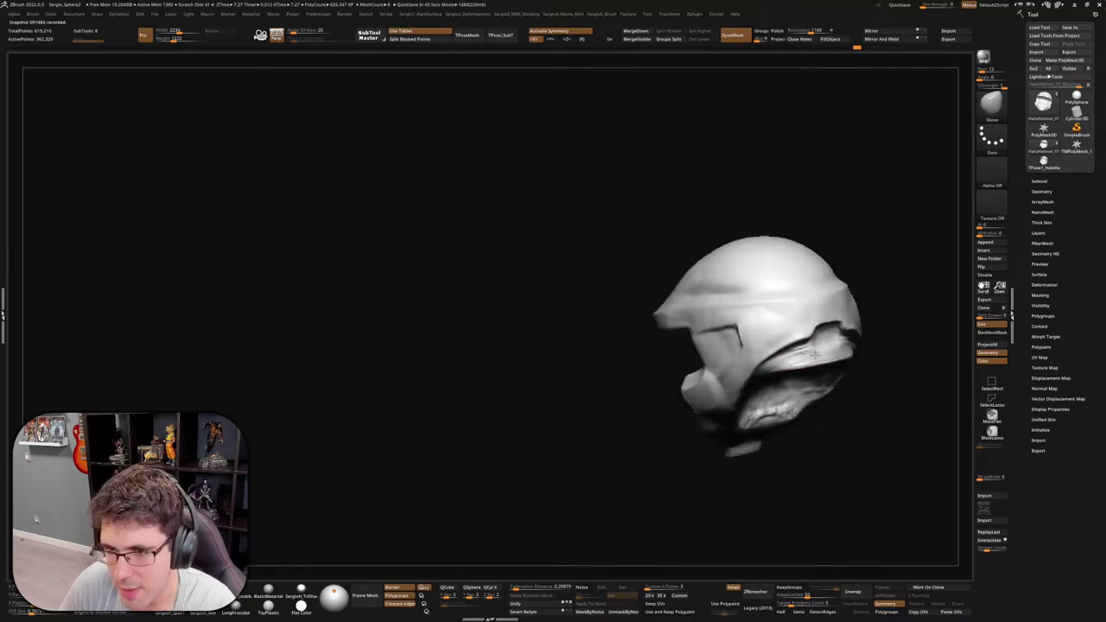
Expand the Subtool list and turn the helmet to a front three-quarter view
click(1046, 181)
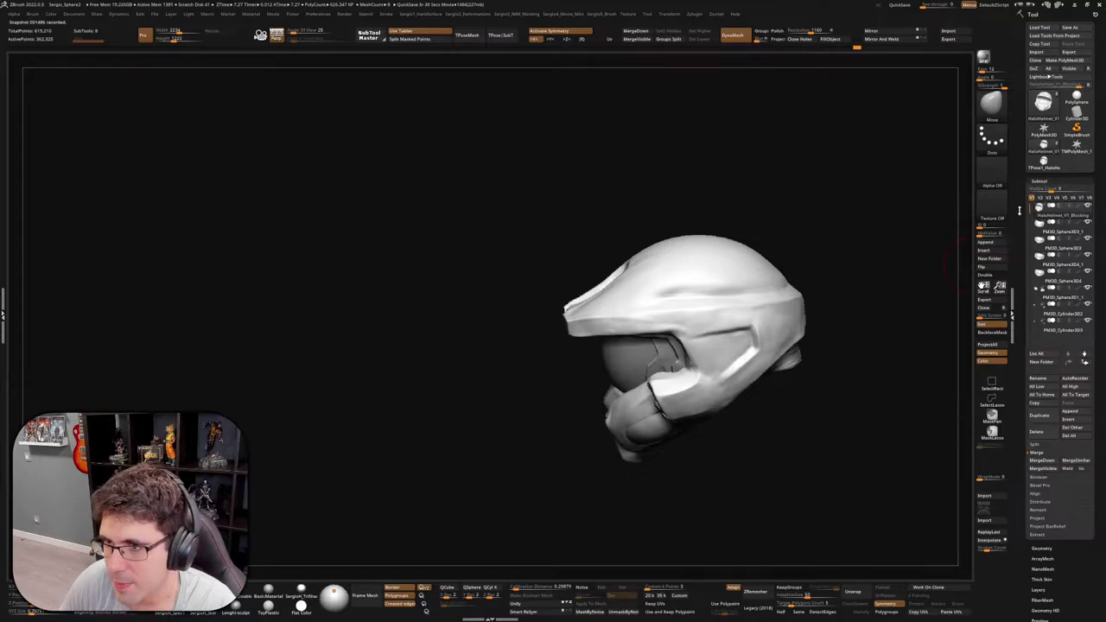
scroll(1020, 157, down, 3)
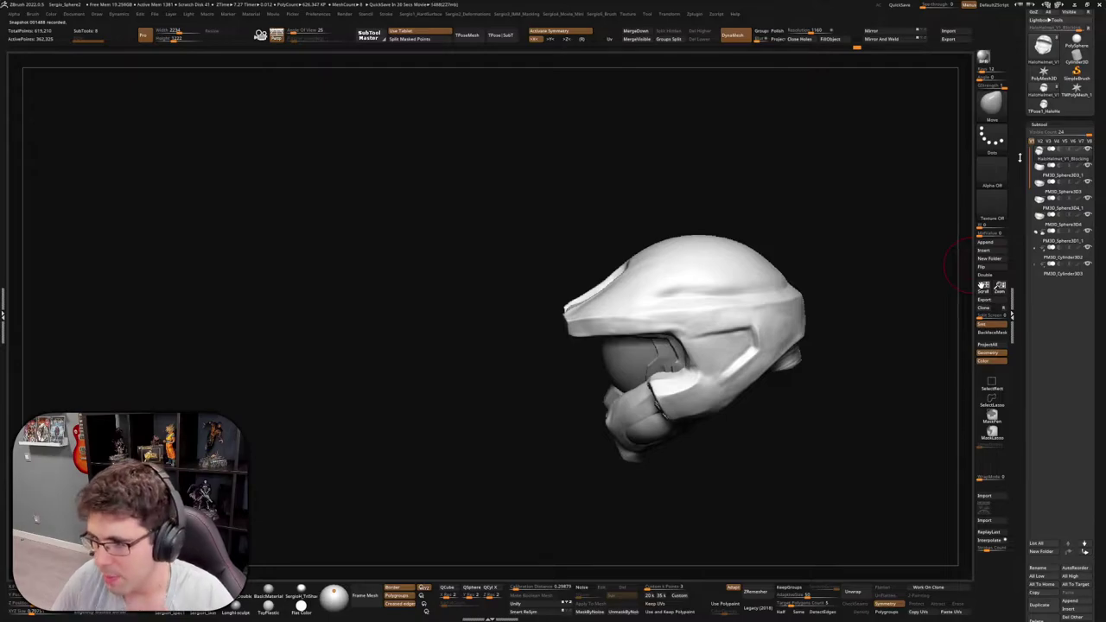
mouse_move(781, 415)
mouse_down()
mouse_move(796, 425)
mouse_move(822, 240)
mouse_move(844, 227)
mouse_move(848, 244)
mouse_up()
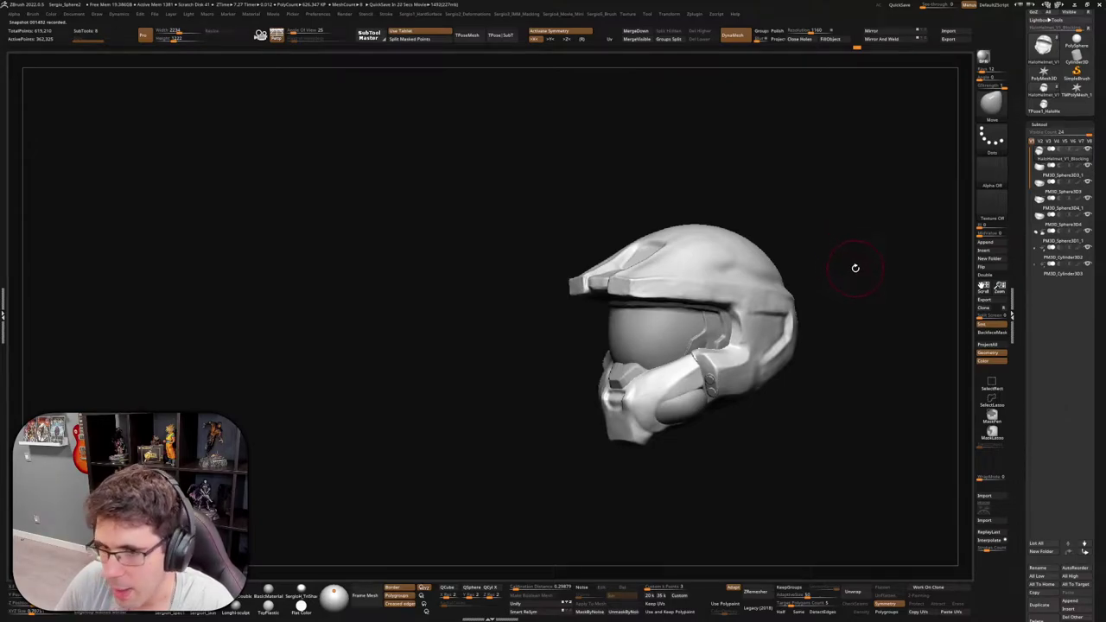
mouse_move(856, 267)
mouse_down()
mouse_move(847, 252)
mouse_move(850, 267)
mouse_up()
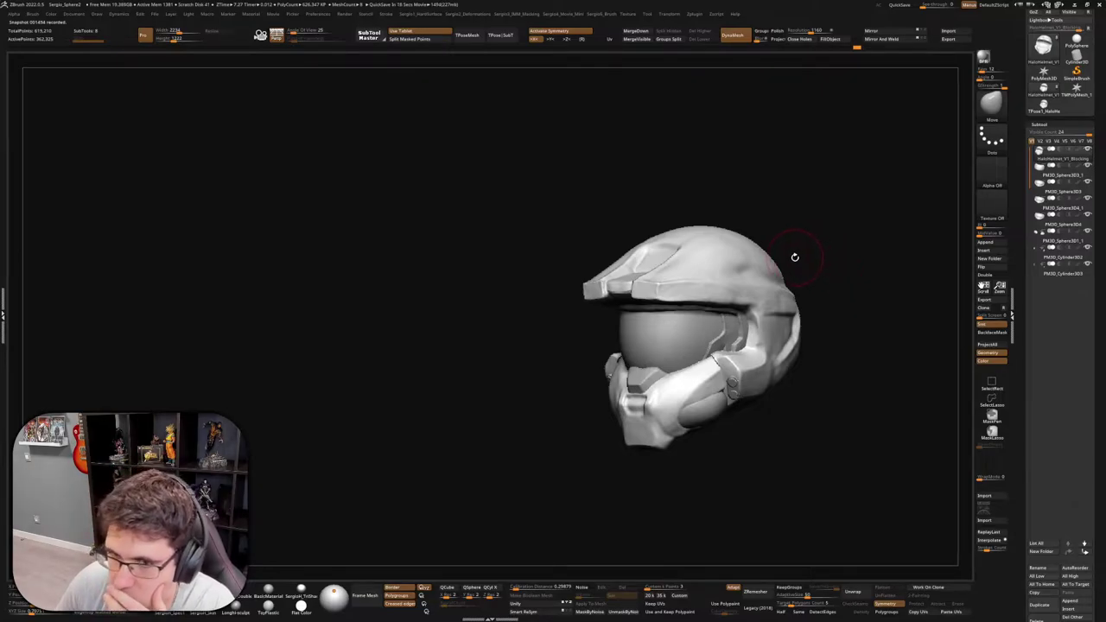
drag(803, 247, 811, 262)
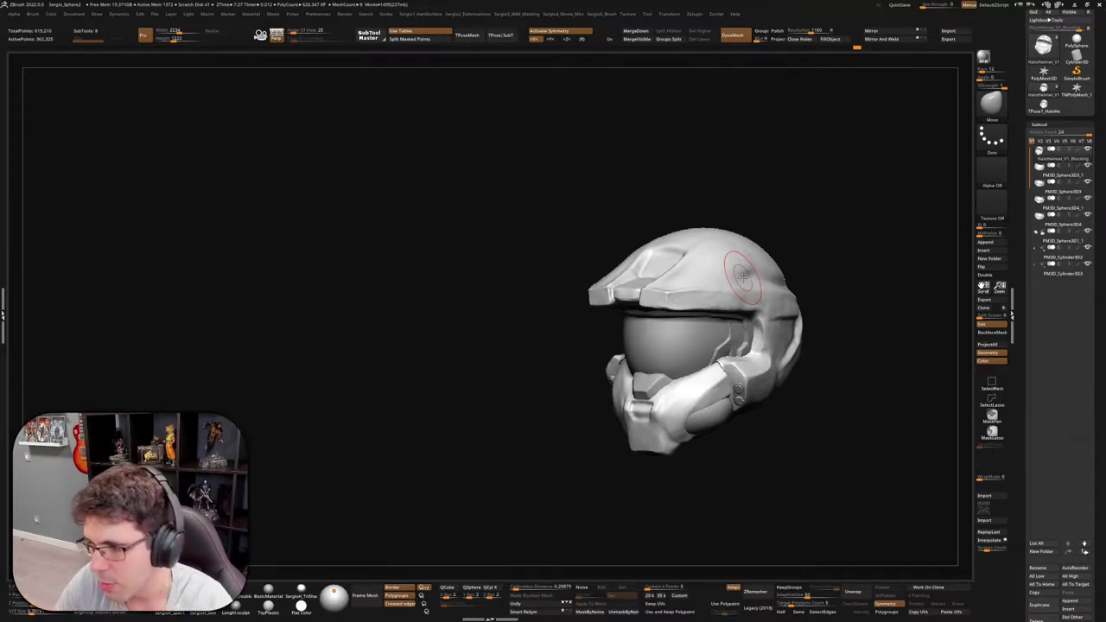
Zoom in on the forehead recess and reshape and smooth its lower section
mouse_move(853, 231)
mouse_down()
mouse_move(837, 284)
mouse_move(729, 310)
mouse_move(683, 288)
mouse_move(665, 304)
mouse_up()
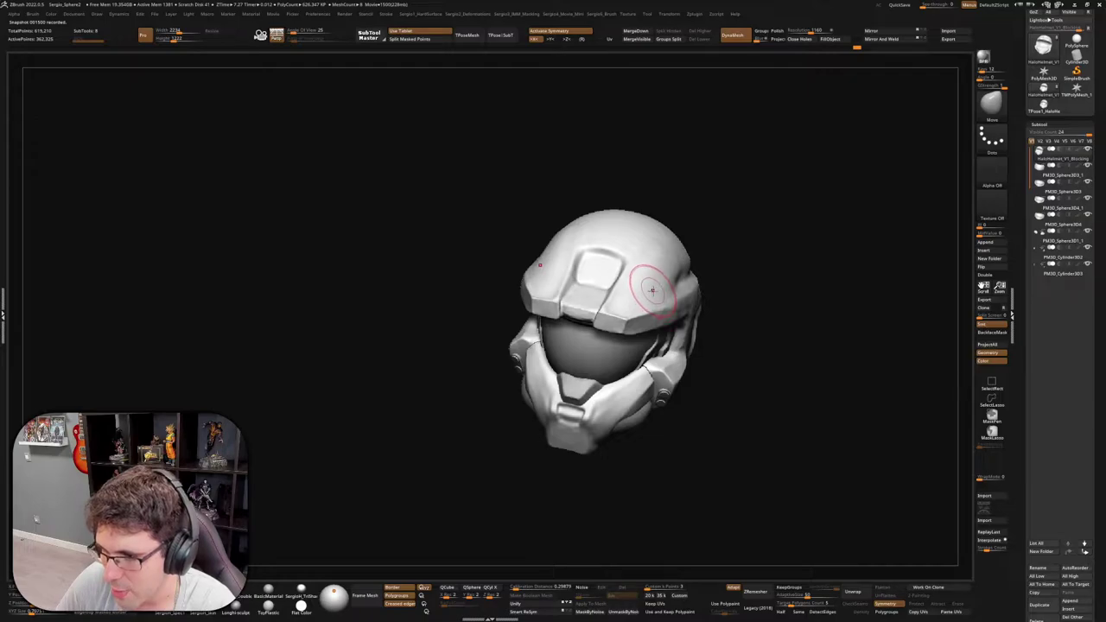
mouse_move(651, 291)
ctrl+right_down()
mouse_move(676, 292)
mouse_move(691, 348)
ctrl+right_up()
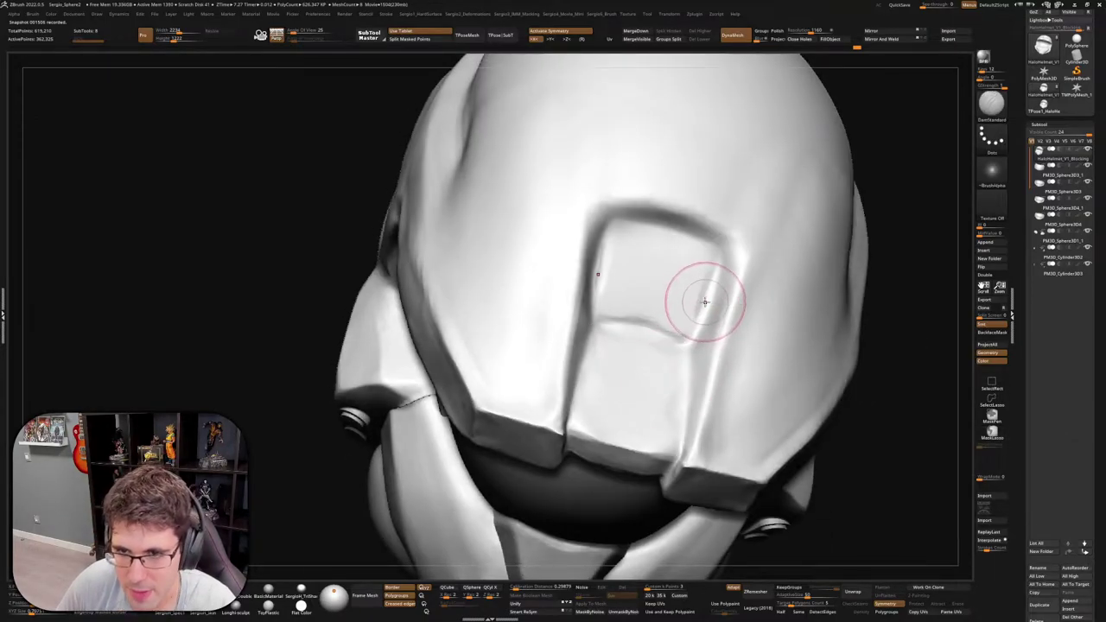
drag(705, 301, 687, 419)
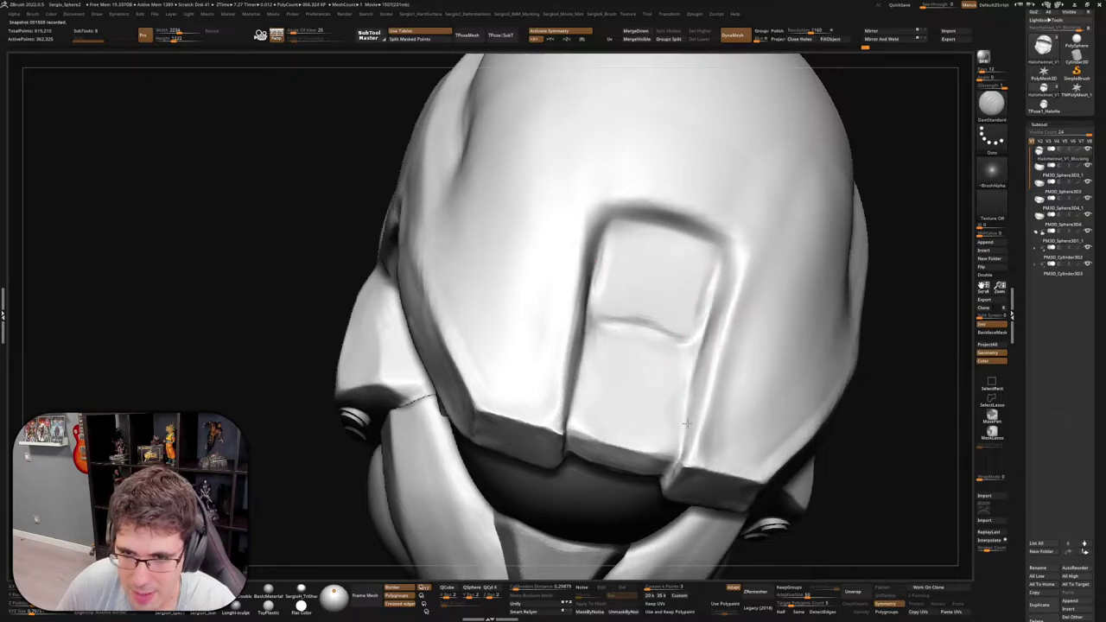
right_drag(698, 388, 698, 352)
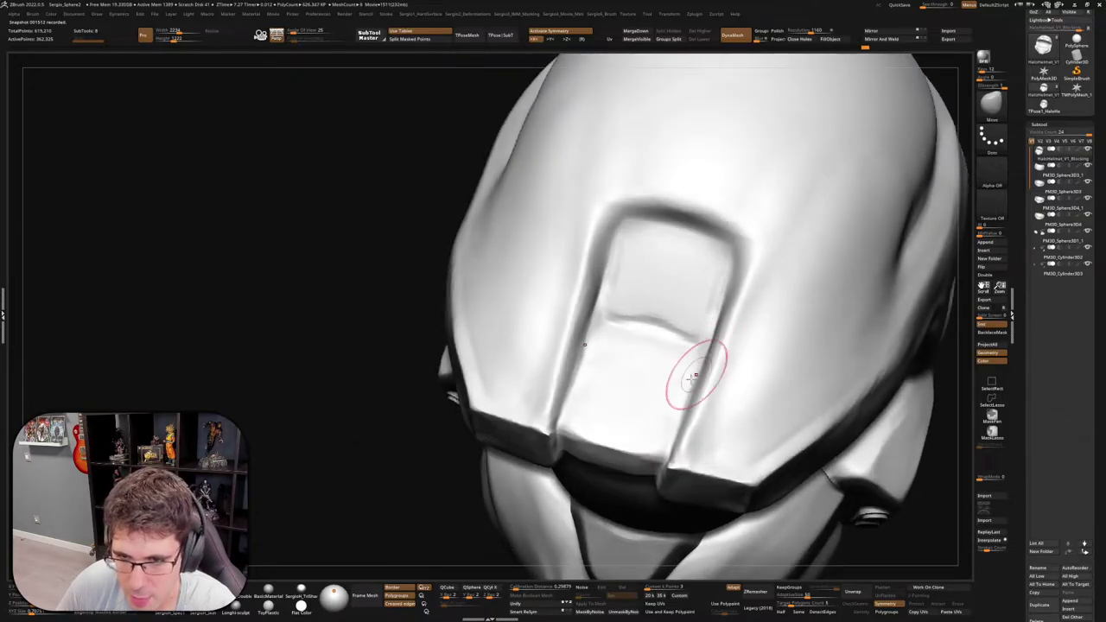
shift+drag(679, 395, 698, 417)
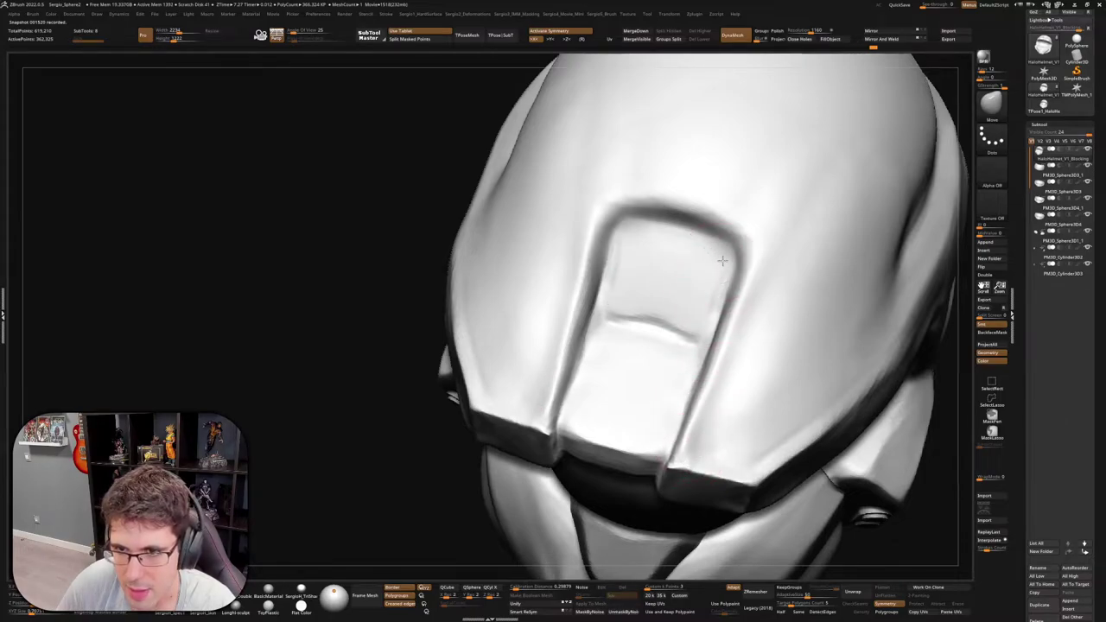
Sharpen the recessed panel's right edge and upper-right corner
drag(730, 260, 738, 289)
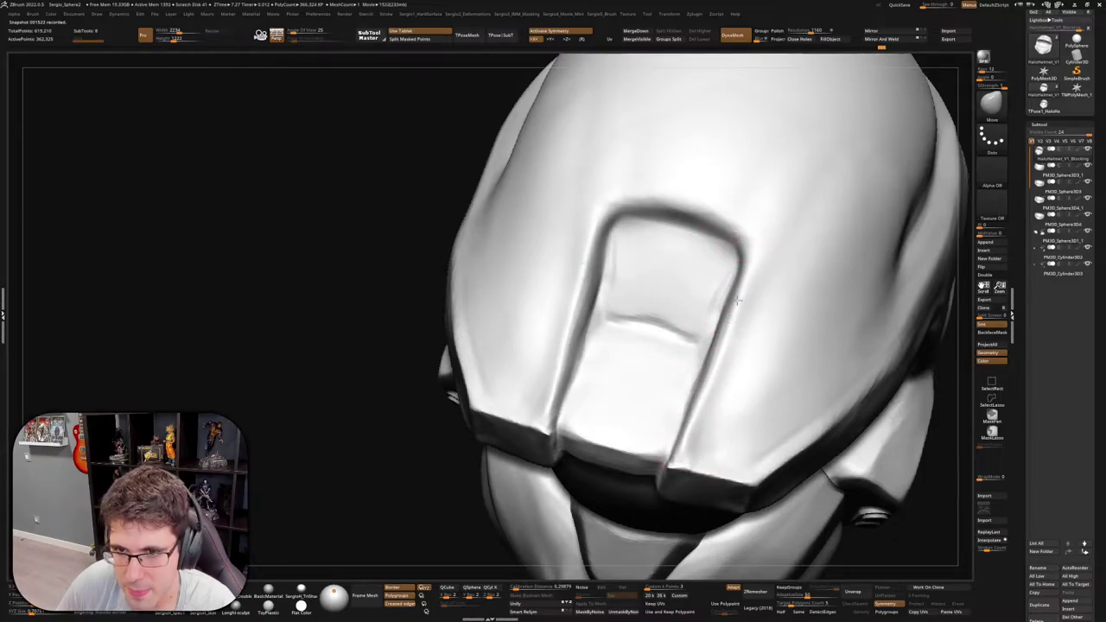
shift+drag(740, 217, 691, 208)
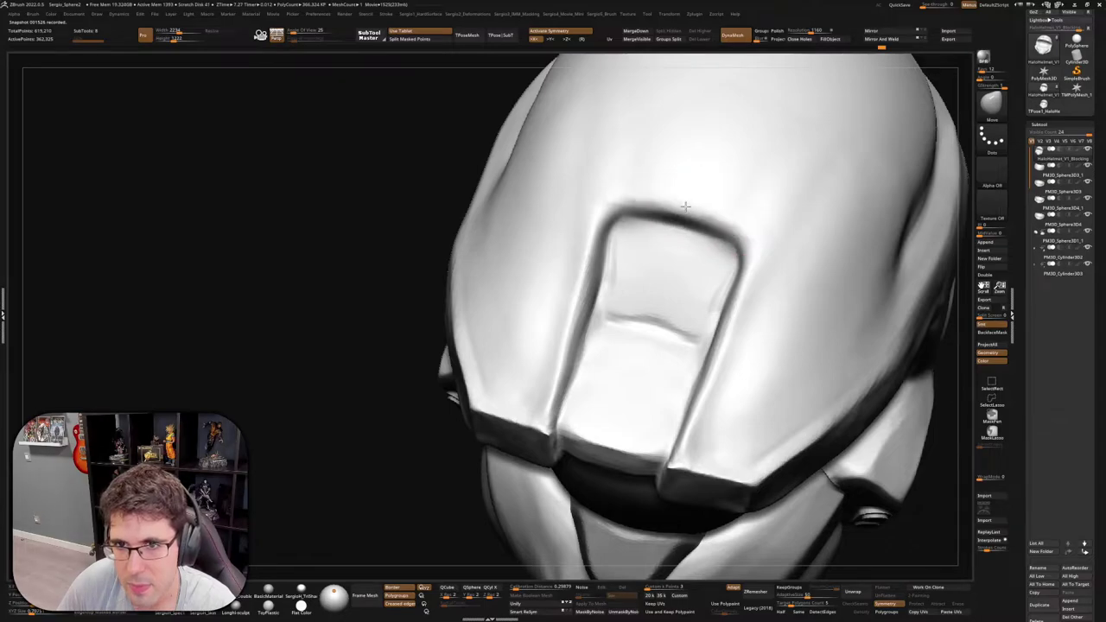
right_drag(698, 185, 742, 253)
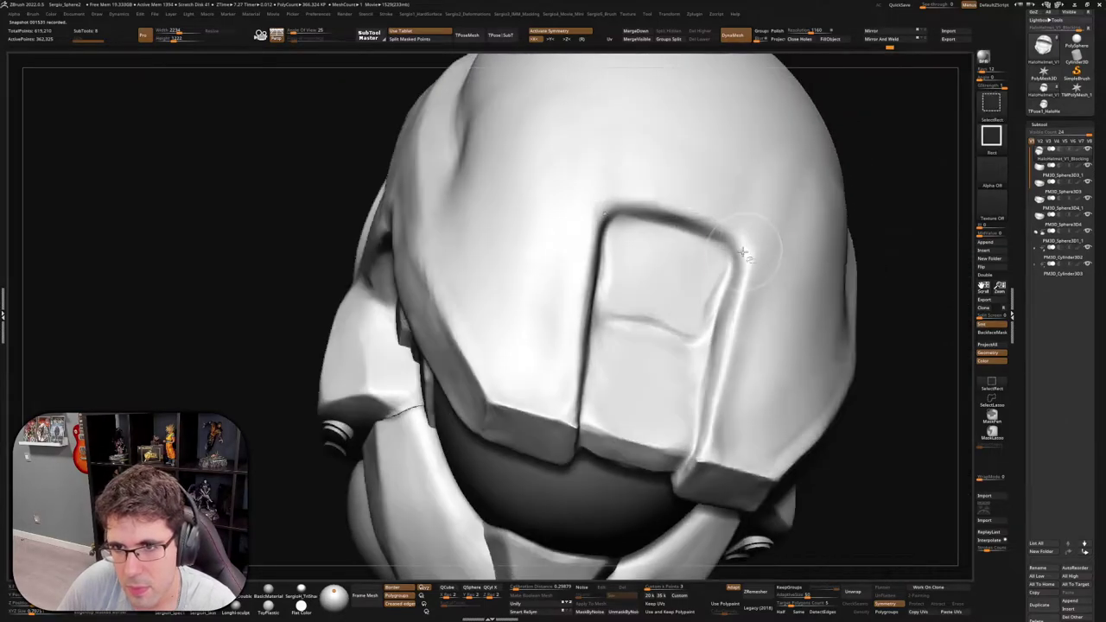
drag(743, 253, 742, 251)
right_drag(604, 276, 668, 273)
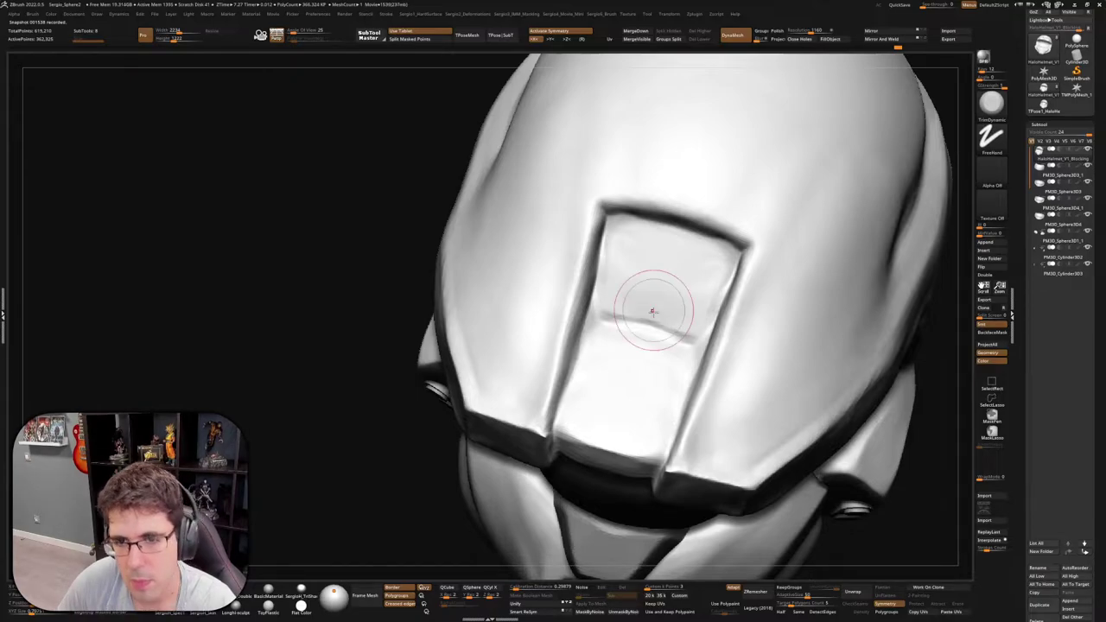
right_drag(647, 302, 612, 350)
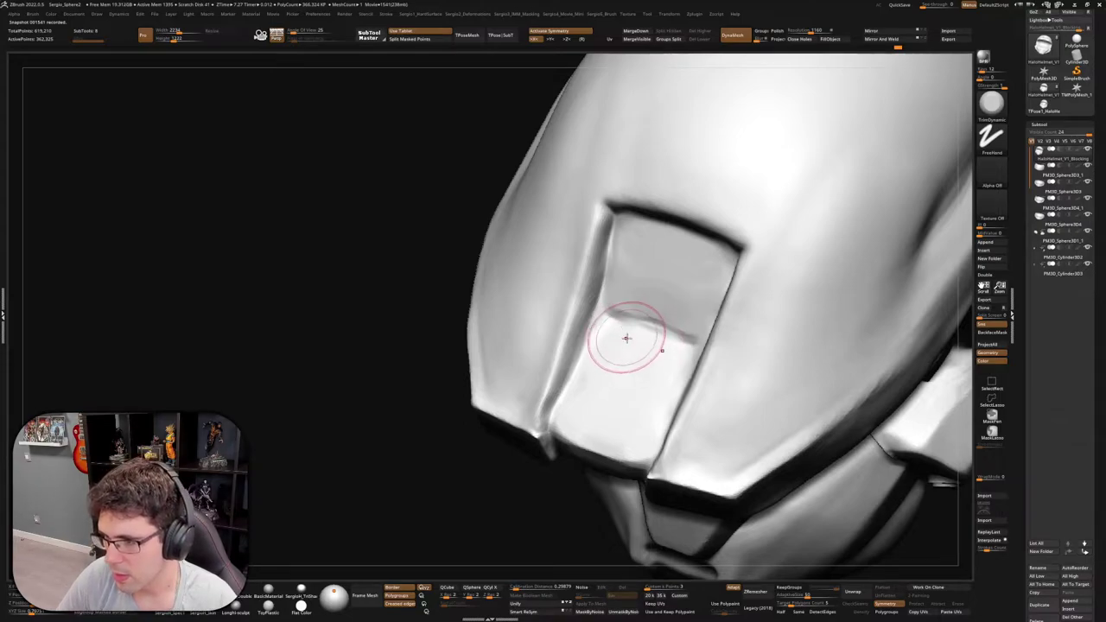
mouse_move(637, 356)
right_down()
mouse_move(703, 353)
mouse_move(680, 373)
mouse_move(696, 264)
right_up()
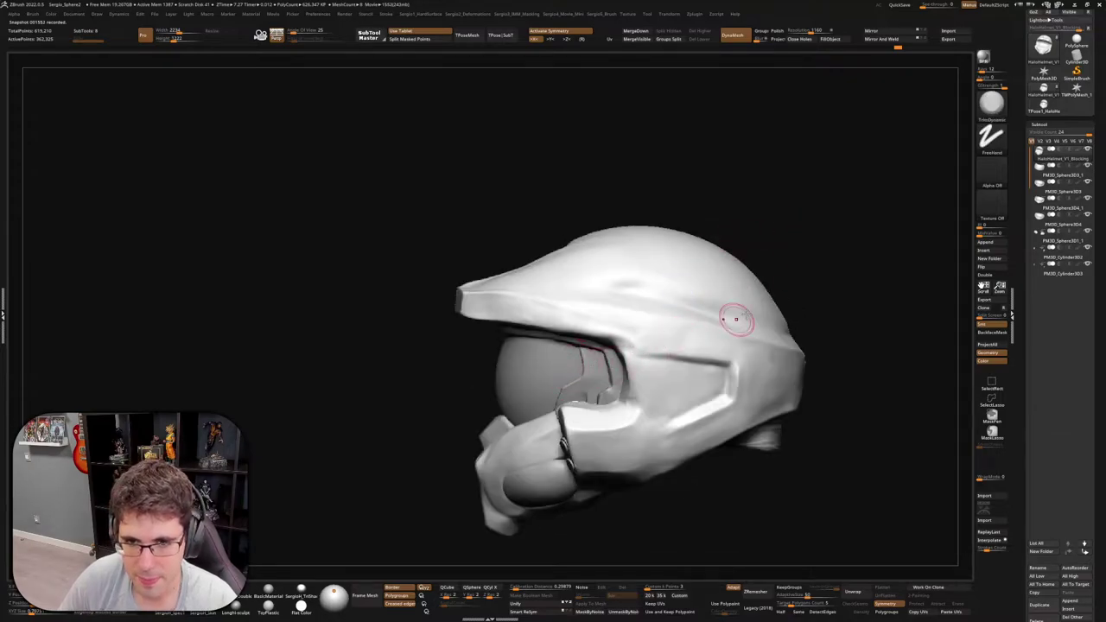
Append a Sphere3D subtool and shrink it with the gizmo
click(983, 242)
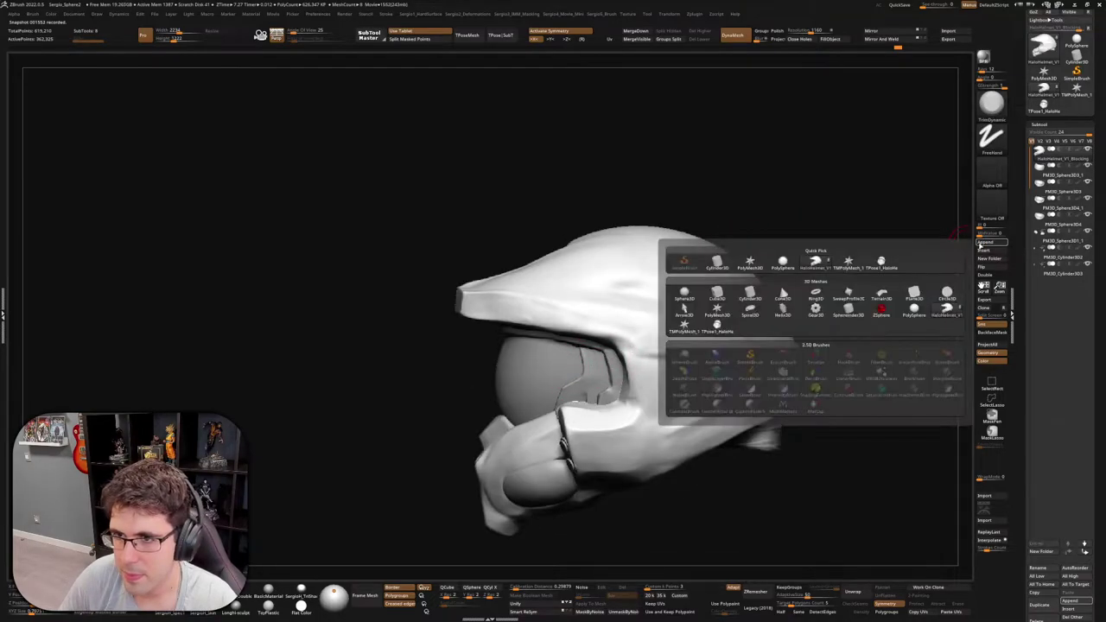
click(693, 292)
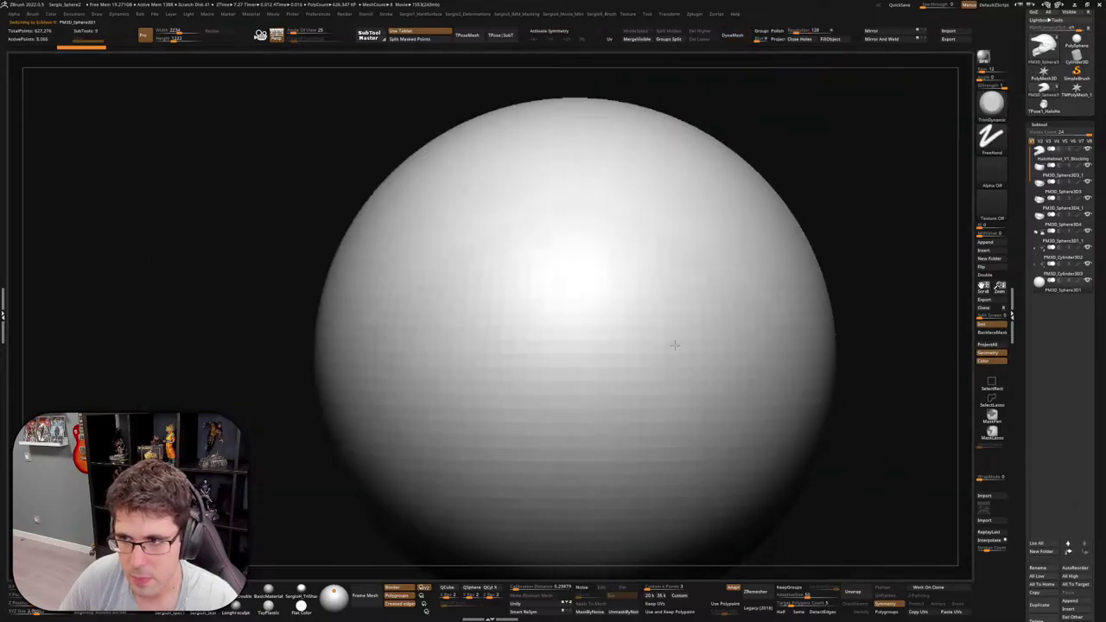
key(w)
drag(444, 346, 288, 504)
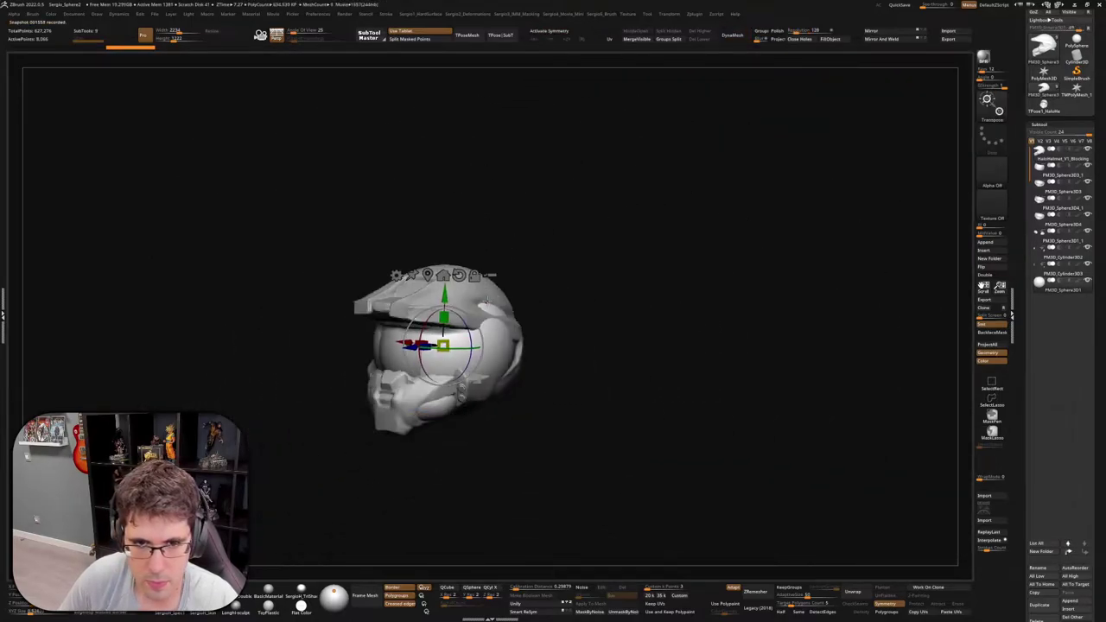
drag(486, 304, 522, 273)
drag(481, 310, 462, 328)
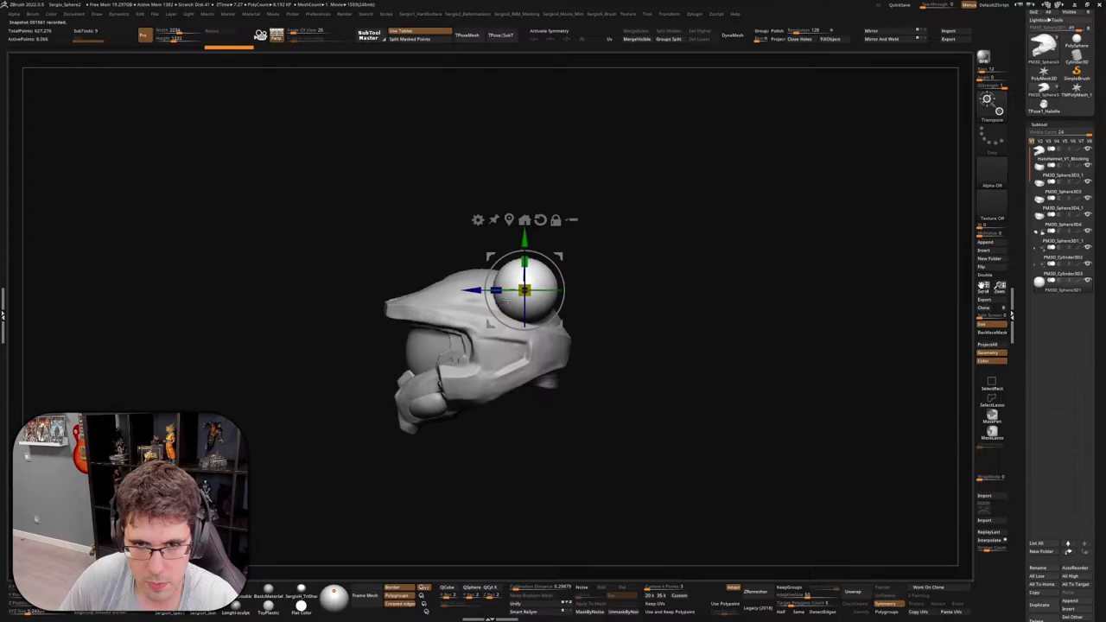
Scale the sphere to about 0.88, place it on the helmet's side and switch to Move
mouse_move(656, 406)
mouse_down()
mouse_move(574, 371)
mouse_move(634, 277)
mouse_up()
drag(556, 372, 545, 384)
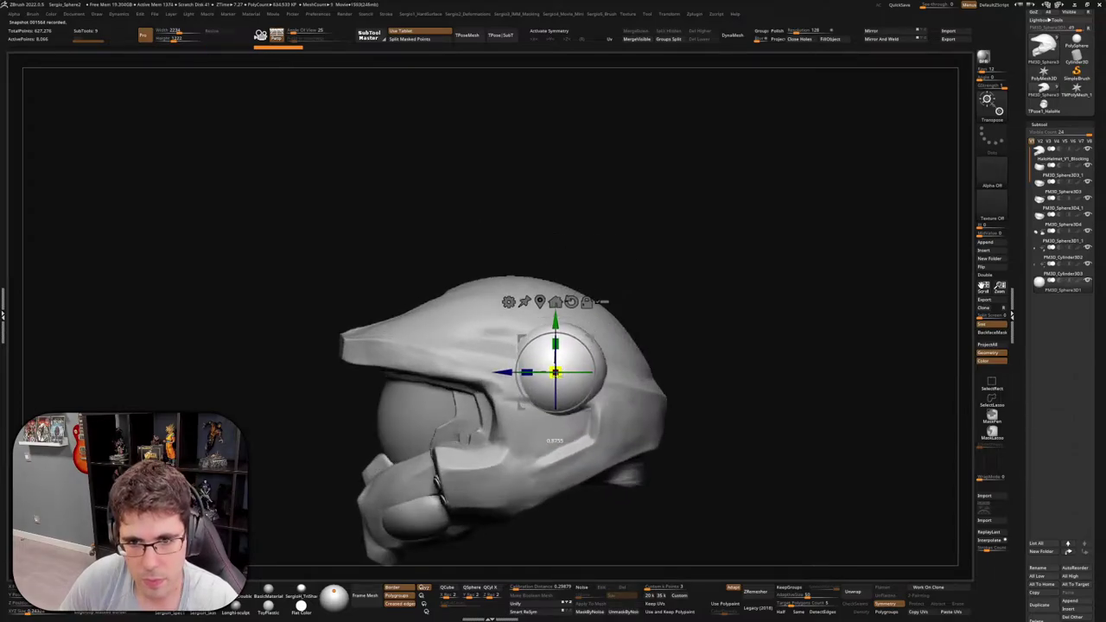
drag(570, 322, 590, 321)
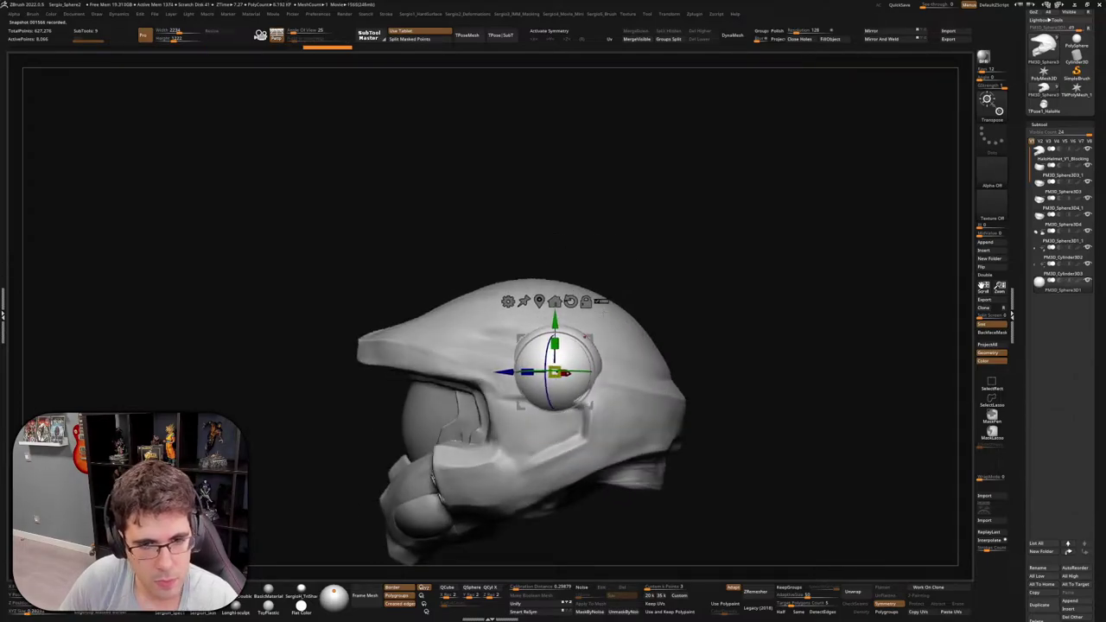
mouse_move(556, 372)
mouse_down()
mouse_move(572, 362)
mouse_move(632, 383)
mouse_move(674, 370)
mouse_move(612, 380)
mouse_move(680, 386)
mouse_move(671, 371)
mouse_move(563, 406)
mouse_move(605, 395)
mouse_up()
key(q)
key(b)
key(m)
key(v)
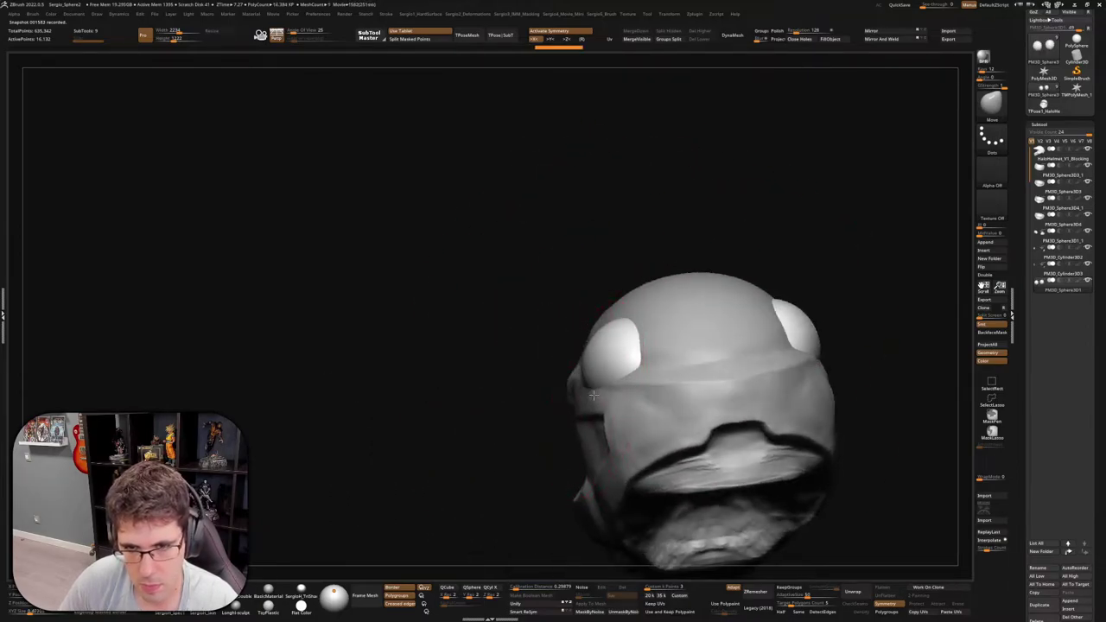
drag(664, 300, 607, 382)
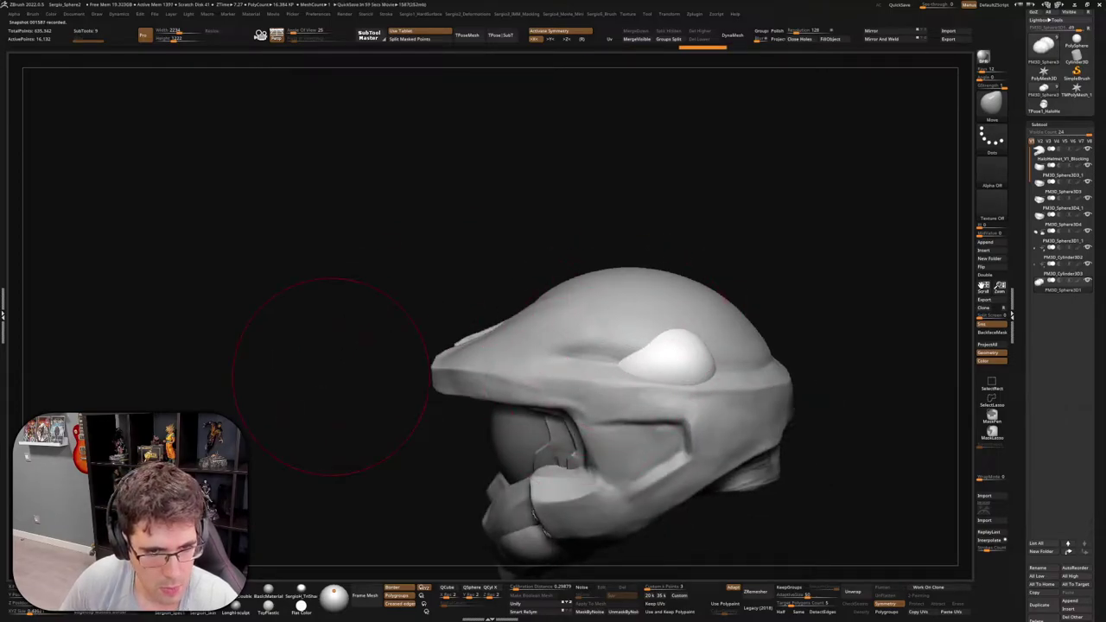
mouse_move(330, 375)
mouse_down()
mouse_move(740, 254)
mouse_move(765, 260)
mouse_move(681, 366)
mouse_move(743, 340)
mouse_move(741, 271)
mouse_move(679, 308)
mouse_move(630, 309)
mouse_up()
scroll(717, 284, up, 5)
scroll(694, 297, down, 3)
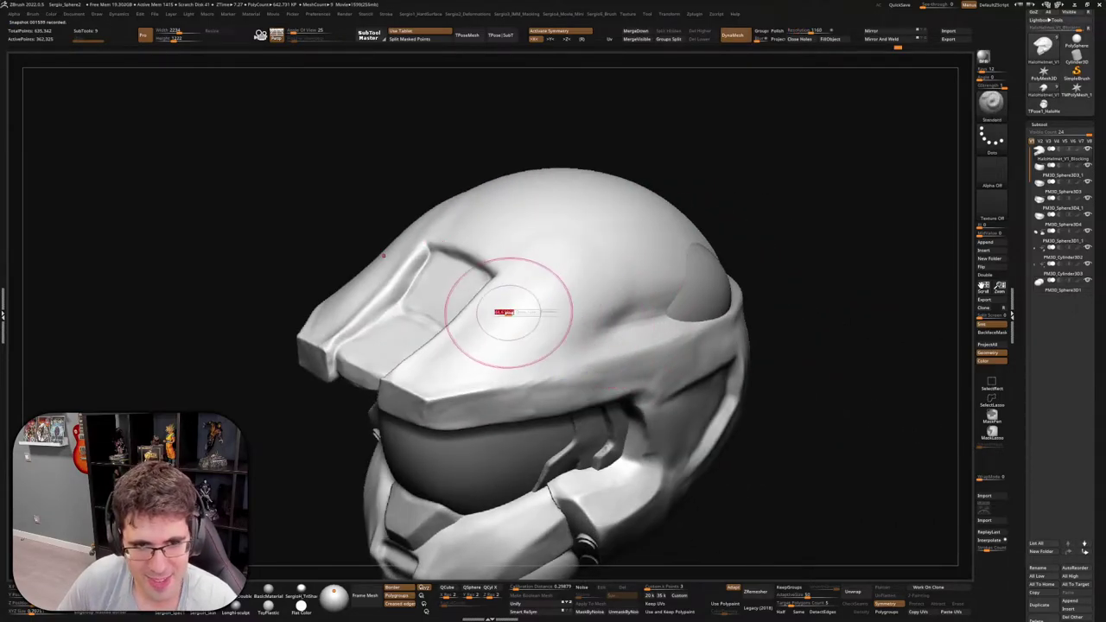
Orbit to check the side disc and left side, then switch to TrimDynamic
mouse_move(494, 321)
right_down()
mouse_move(494, 339)
mouse_move(521, 337)
mouse_move(524, 322)
right_up()
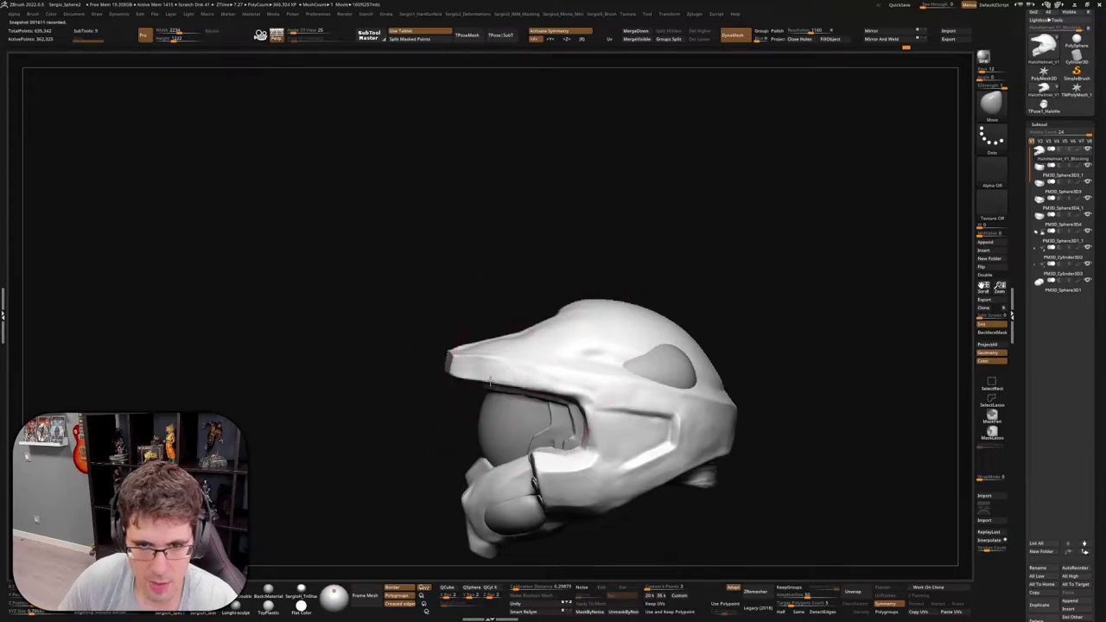
right_drag(517, 348, 525, 343)
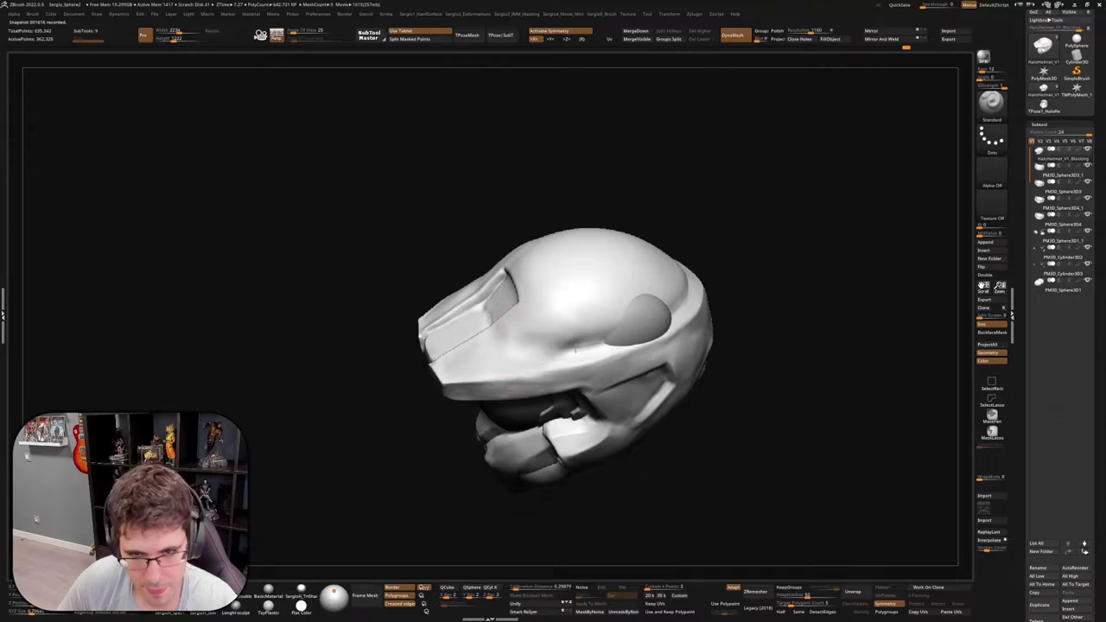
mouse_move(562, 360)
right_down()
mouse_move(525, 390)
mouse_move(623, 391)
mouse_move(518, 415)
right_up()
key(b)
key(t)
key(d)
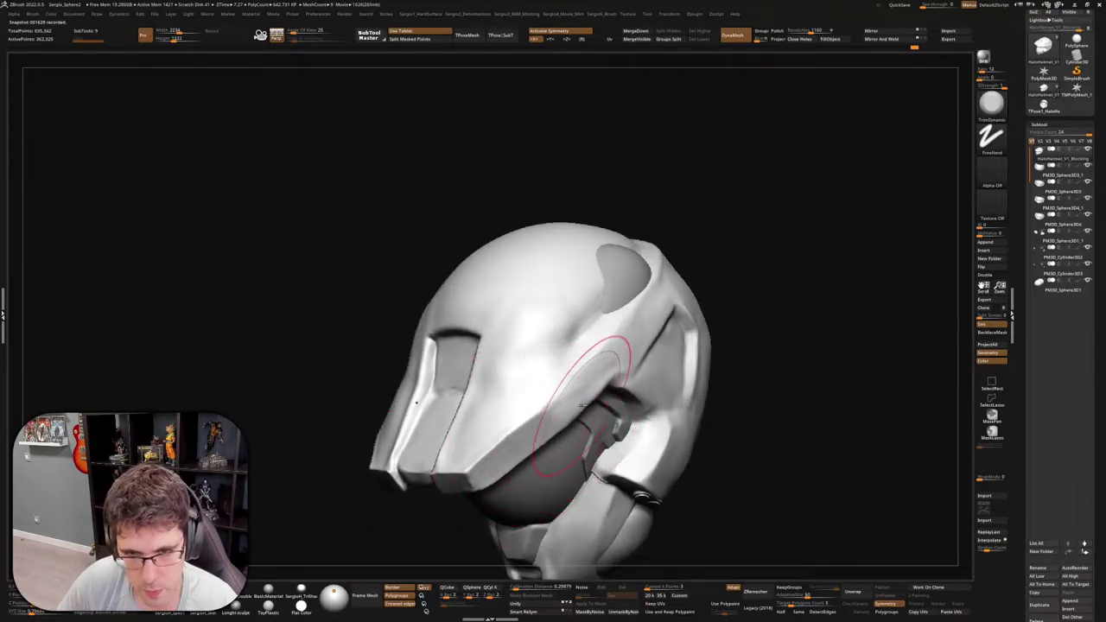
Switch to the Standard brush and turn the helmet to face the front visor
right_drag(553, 412, 567, 398)
right_drag(593, 316, 531, 358)
key(b)
key(s)
key(t)
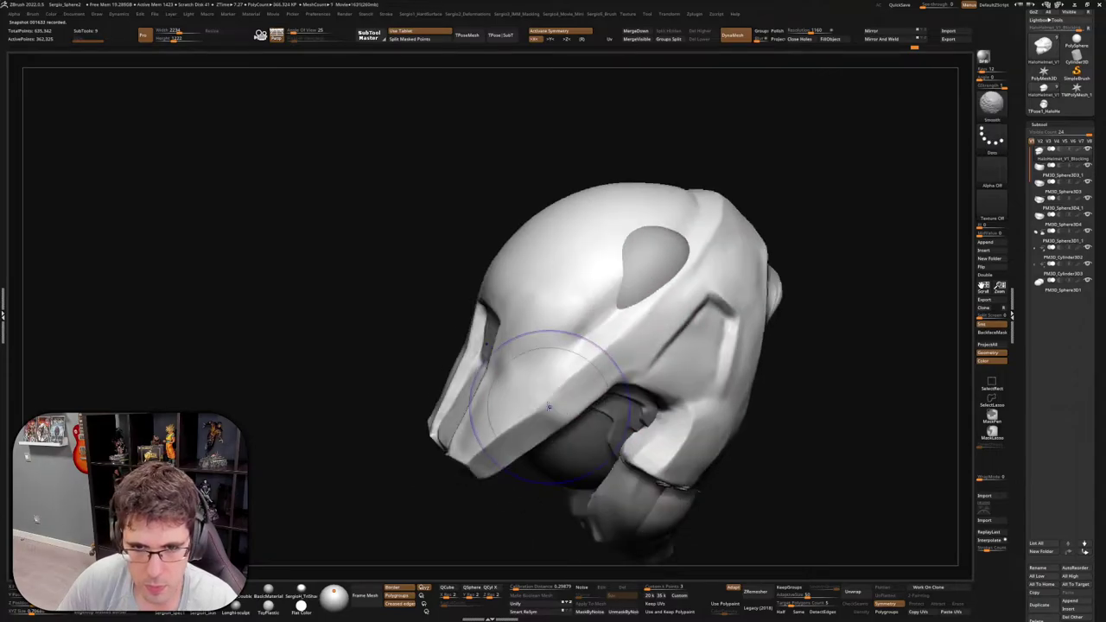
mouse_move(538, 399)
right_down()
mouse_move(530, 339)
mouse_move(491, 445)
mouse_move(536, 379)
right_up()
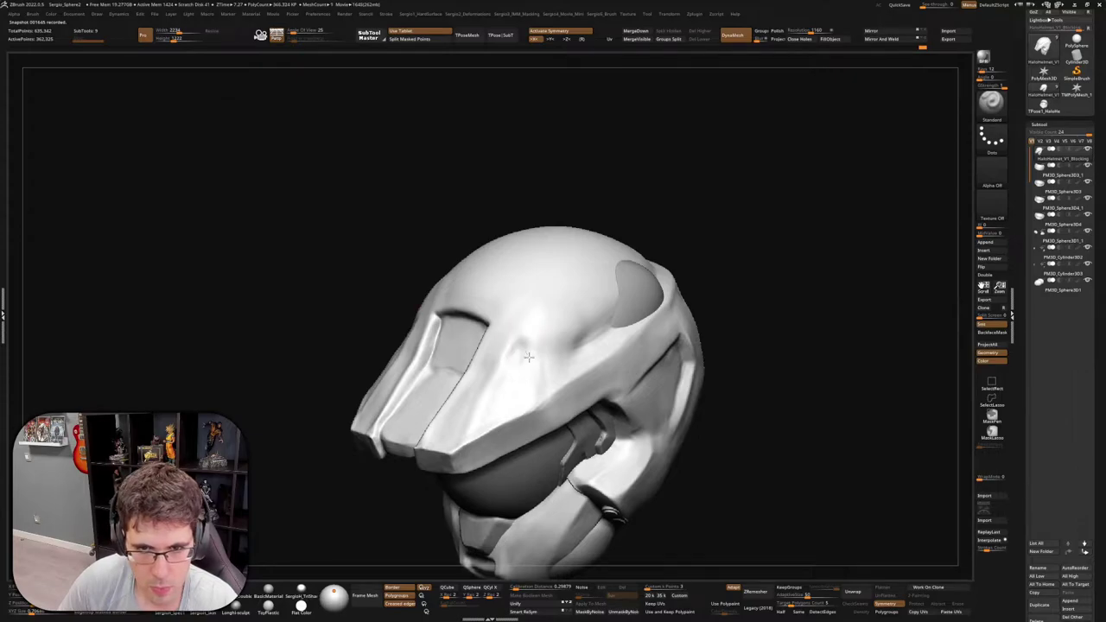
right_drag(509, 368, 532, 373)
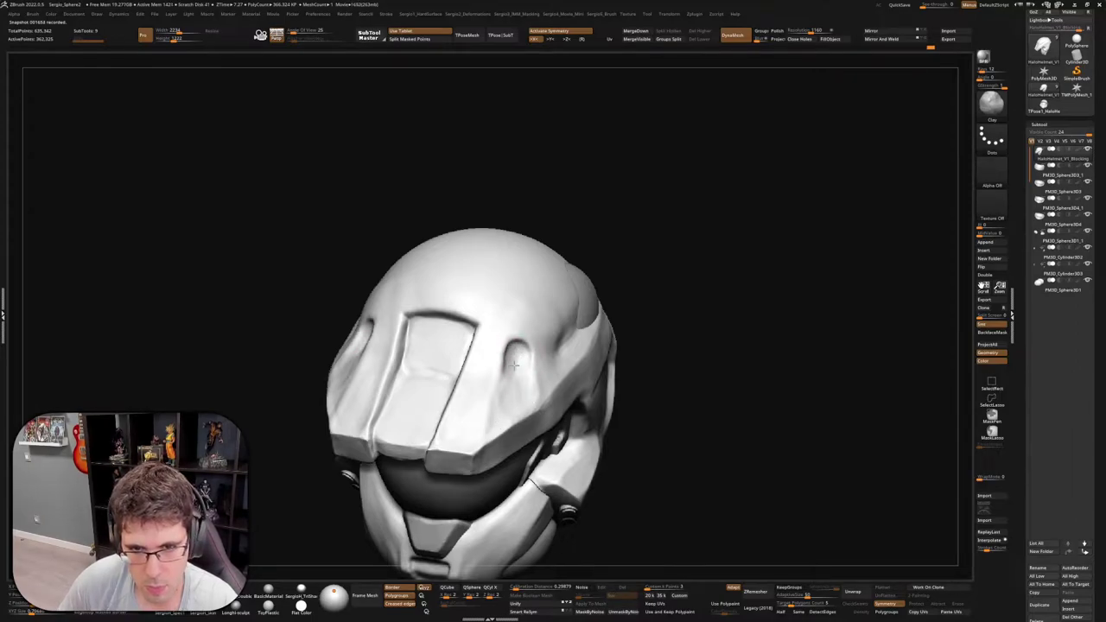
Smooth around the forehead eye socket, then deepen and elongate it
key(b)
key(d)
key(s)
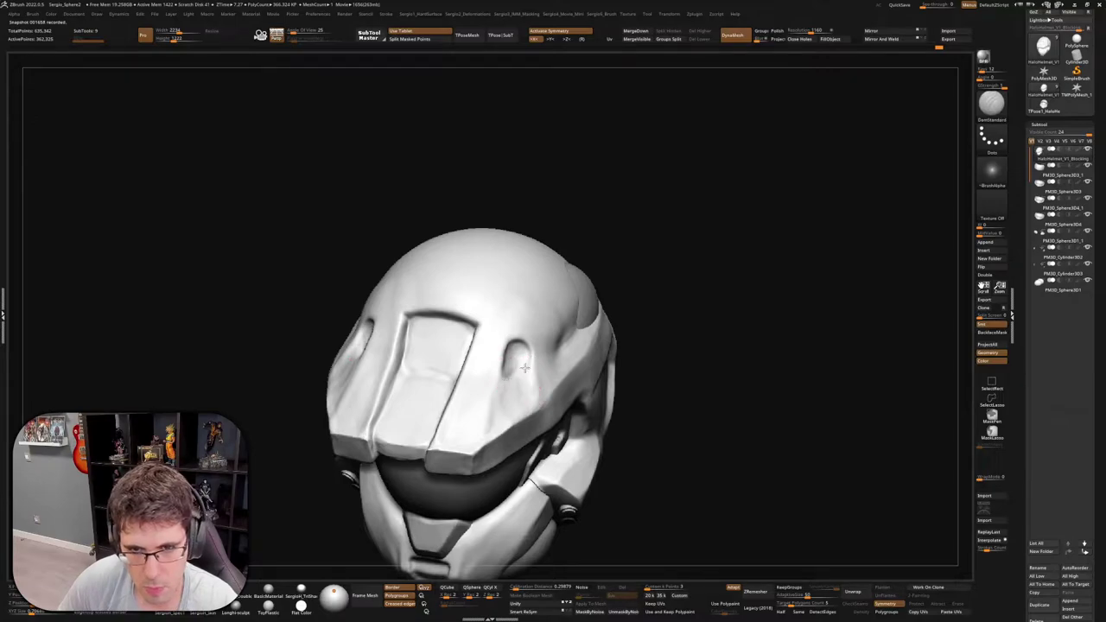
mouse_move(525, 368)
right_down()
mouse_move(620, 385)
mouse_move(515, 383)
mouse_move(520, 373)
mouse_move(497, 436)
mouse_move(562, 349)
mouse_move(549, 282)
mouse_move(528, 296)
right_up()
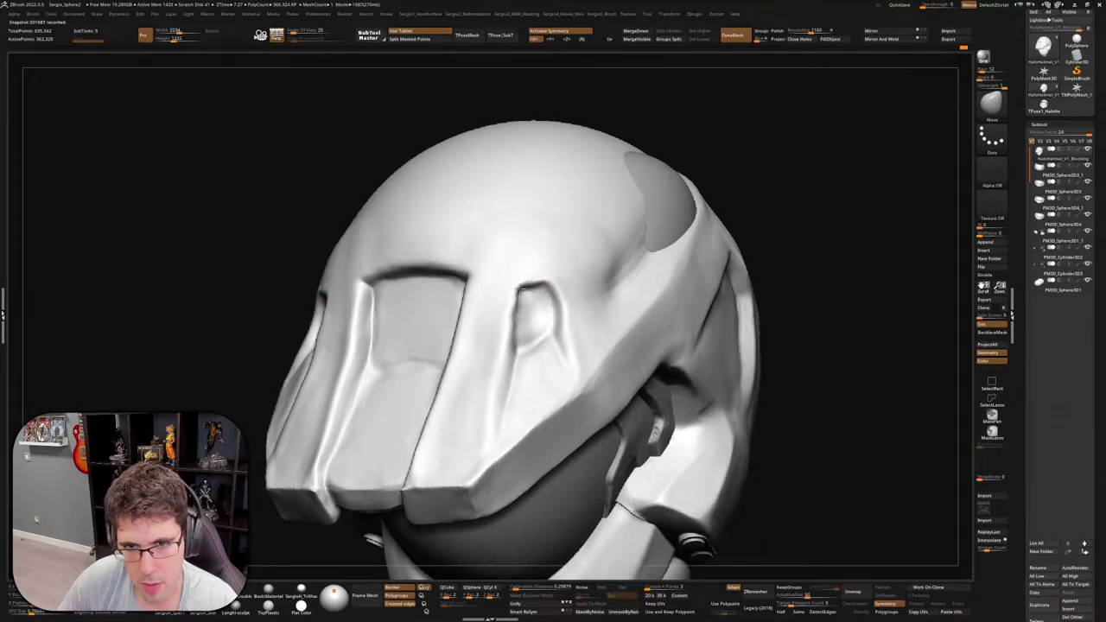
right_drag(563, 302, 562, 297)
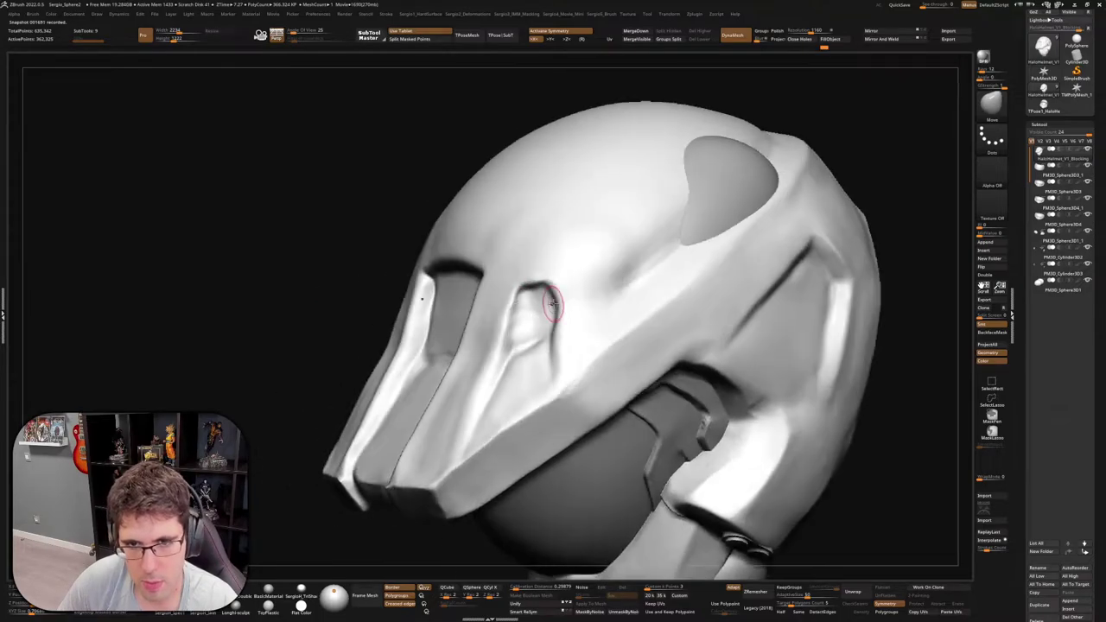
shift+click(563, 305)
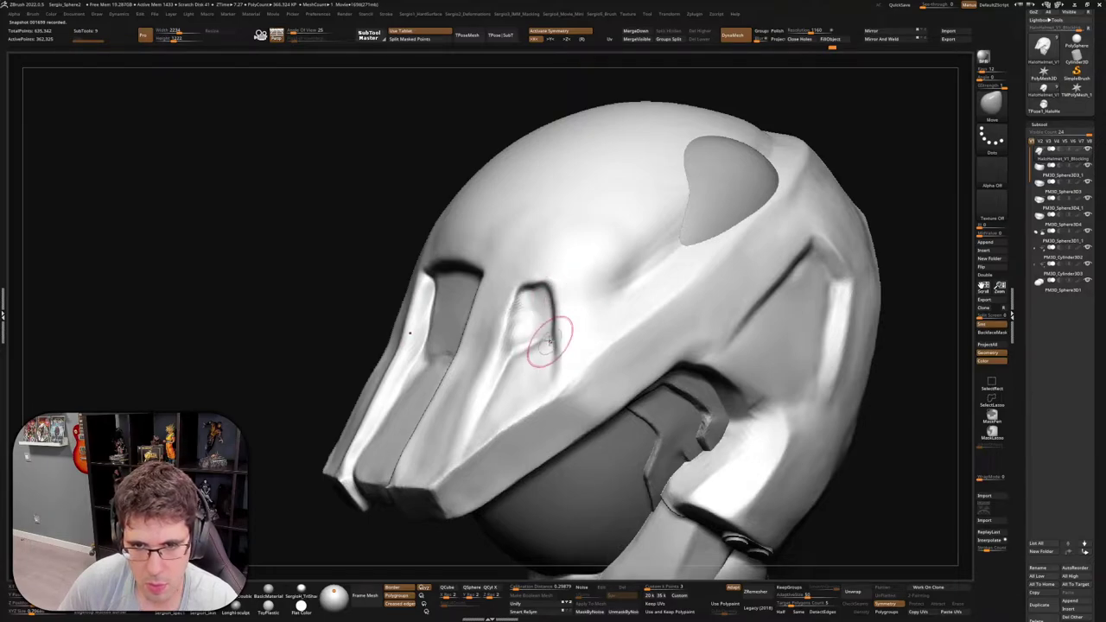
mouse_move(560, 337)
right_down()
mouse_move(530, 346)
mouse_move(537, 374)
mouse_move(556, 291)
mouse_move(557, 367)
mouse_move(549, 357)
right_up()
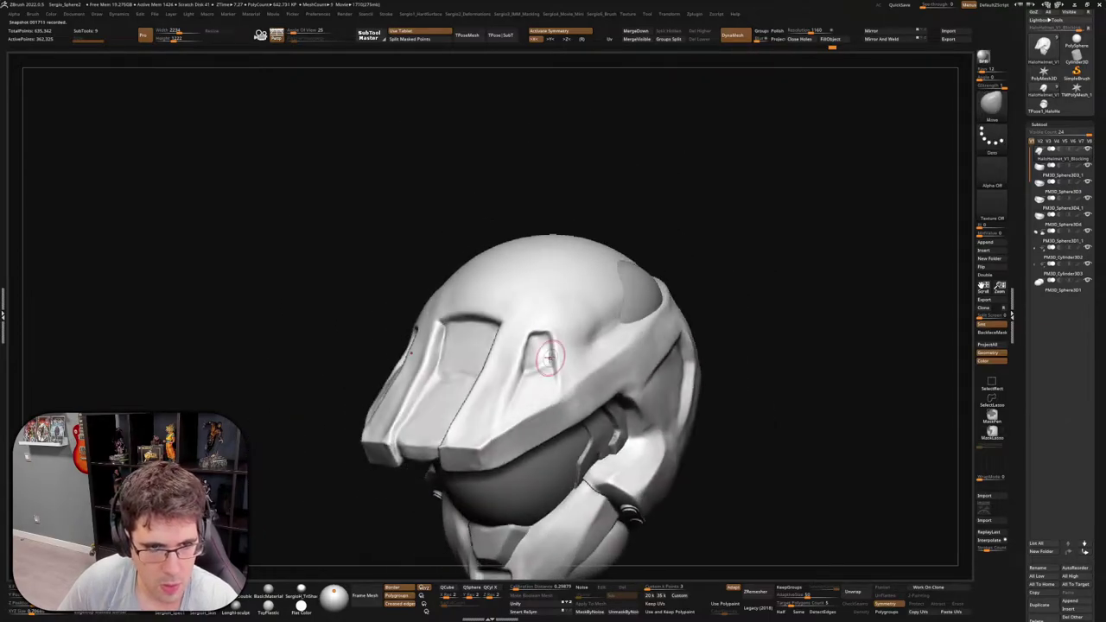
mouse_move(557, 345)
mouse_down()
mouse_move(556, 358)
mouse_move(562, 334)
mouse_move(527, 334)
mouse_up()
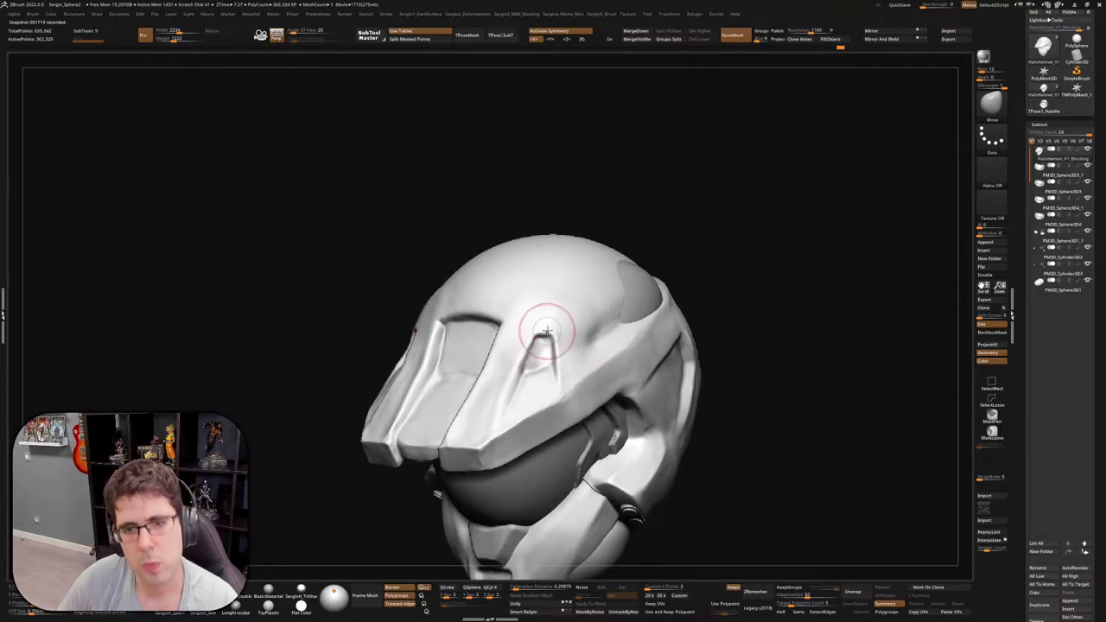
mouse_move(563, 333)
right_down()
mouse_move(535, 345)
mouse_move(552, 311)
mouse_move(541, 387)
right_up()
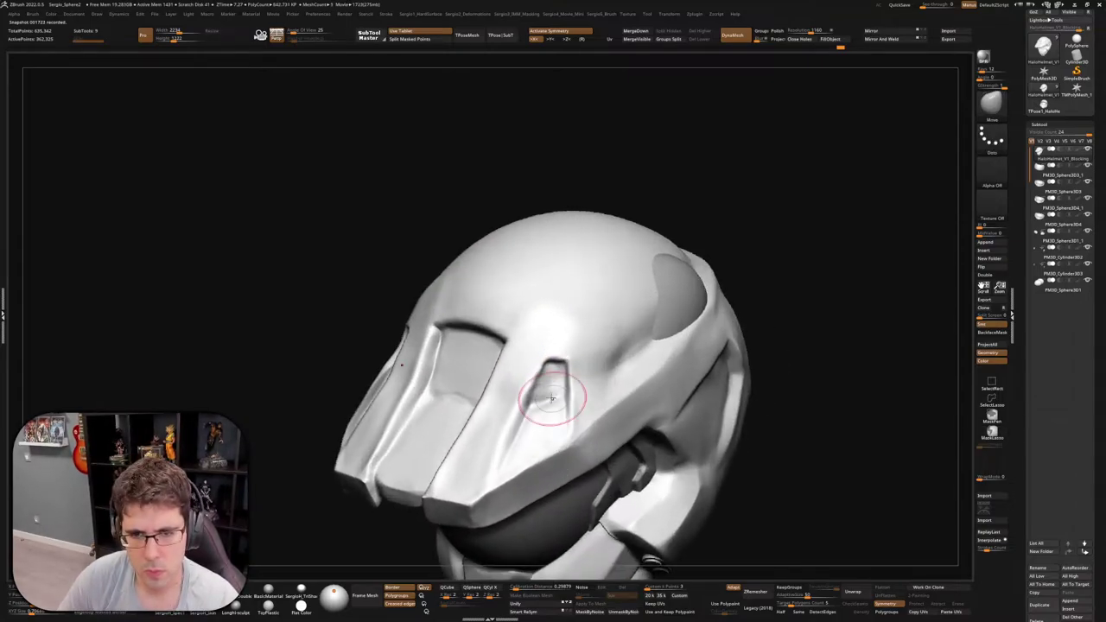
Try the Standard and TrimDynamic brushes, then settle on the Clay brush
key(b)
key(s)
key(t)
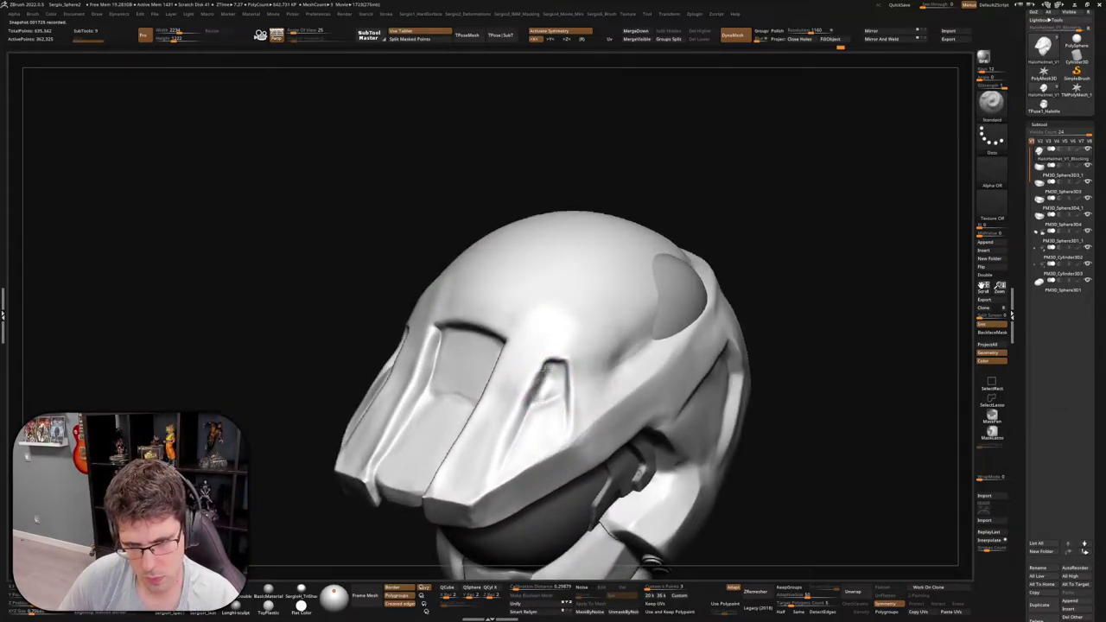
key(b)
key(t)
key(d)
mouse_move(524, 430)
right_down()
mouse_move(553, 406)
mouse_move(546, 380)
mouse_move(604, 347)
mouse_move(666, 341)
mouse_move(598, 401)
right_up()
key(b)
key(c)
key(l)
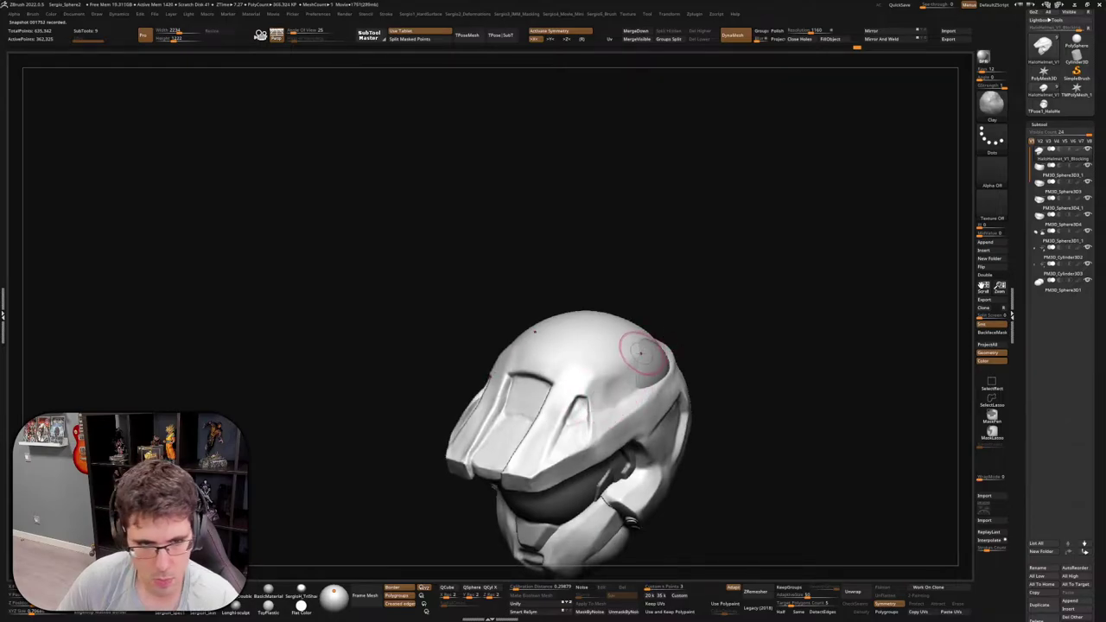
From a left side view, push the back of the dome in and down, then bulge it outward
right_drag(640, 351, 600, 388)
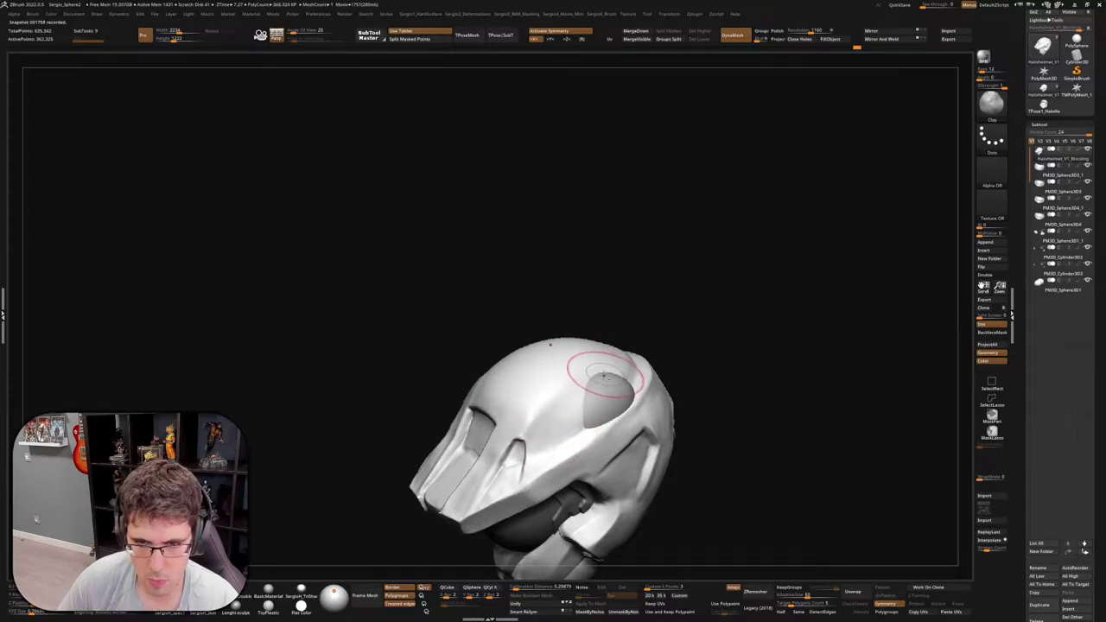
right_drag(604, 376, 679, 306)
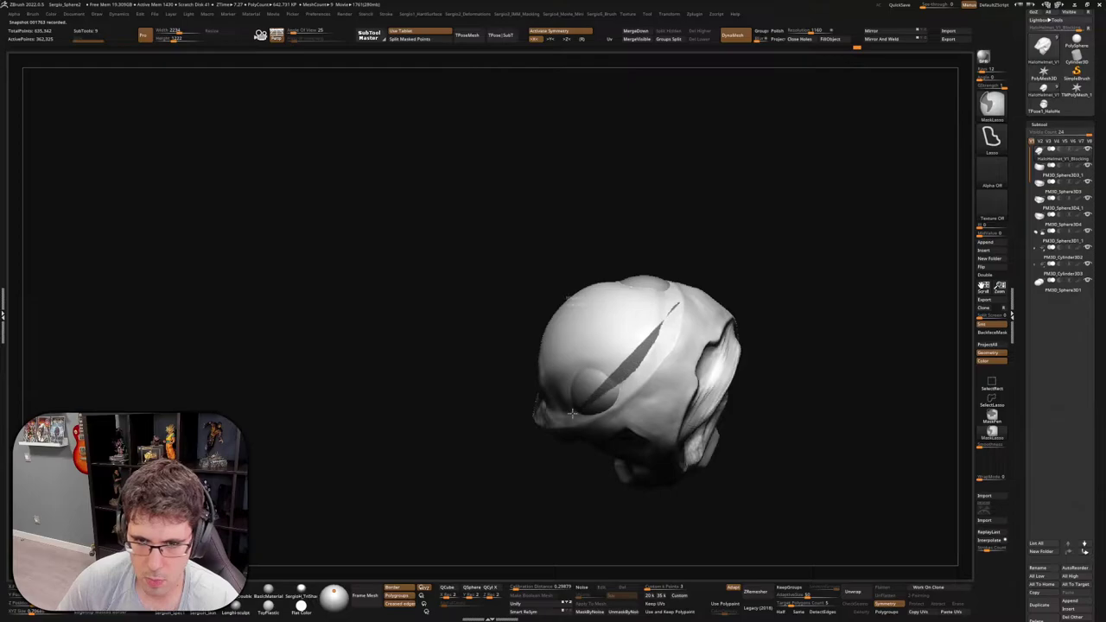
mouse_move(571, 414)
right_down()
mouse_move(827, 272)
mouse_move(629, 321)
right_up()
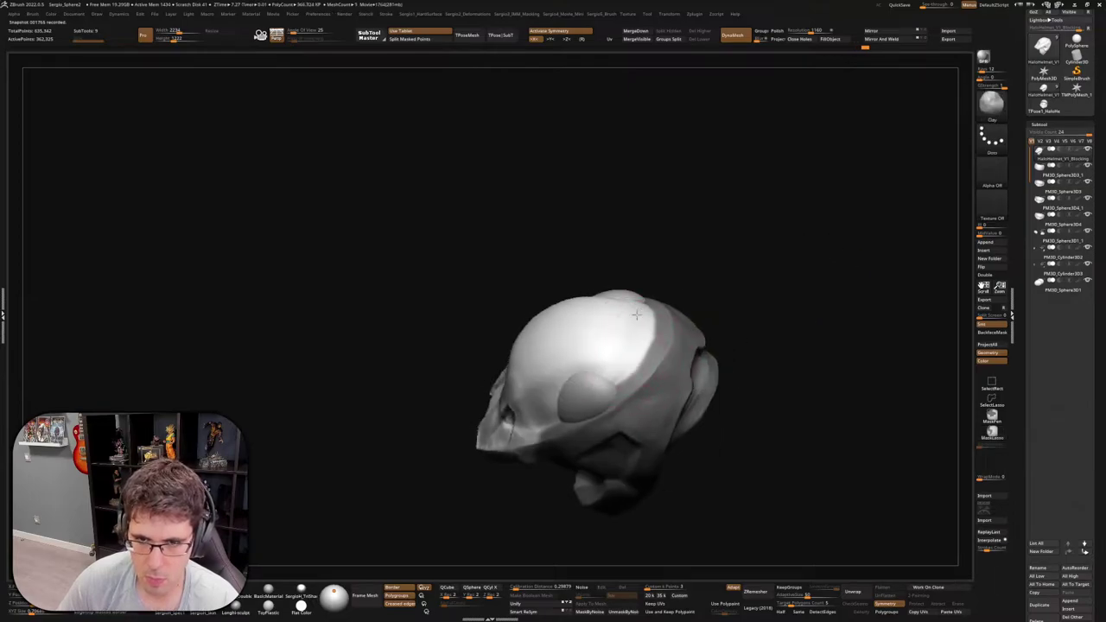
mouse_move(584, 382)
right_down()
mouse_move(644, 348)
mouse_move(639, 330)
mouse_move(639, 349)
right_up()
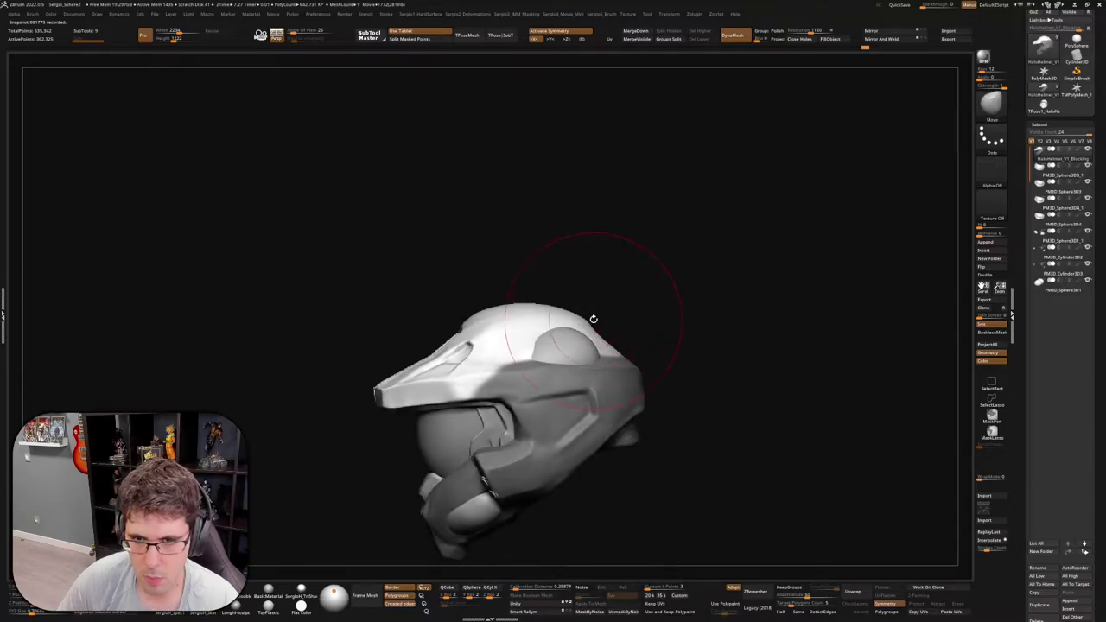
drag(641, 308, 611, 362)
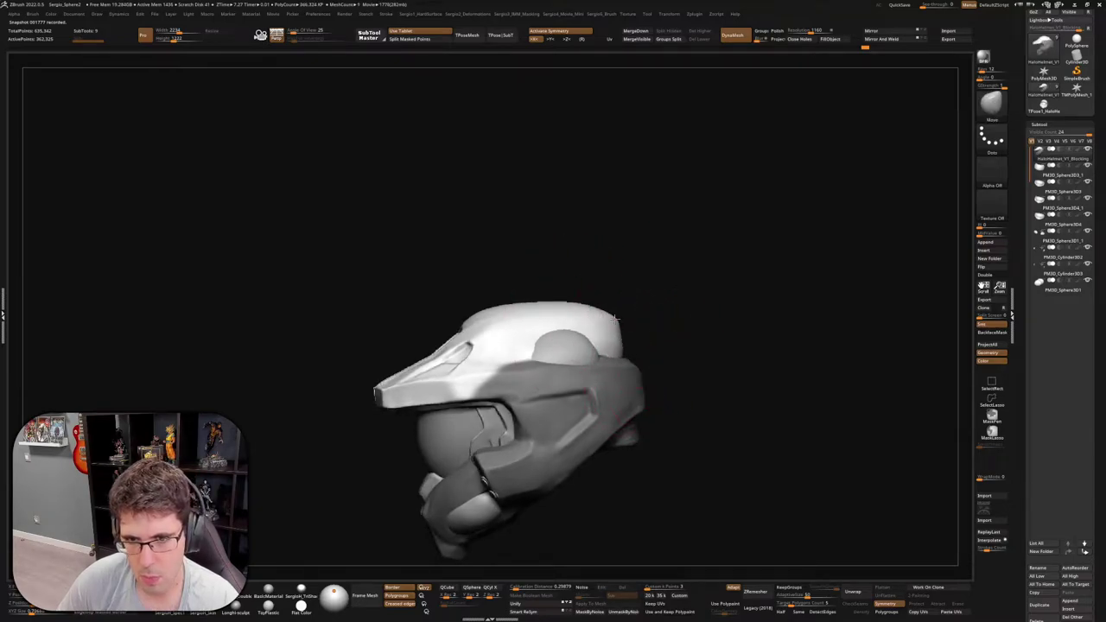
drag(614, 318, 621, 330)
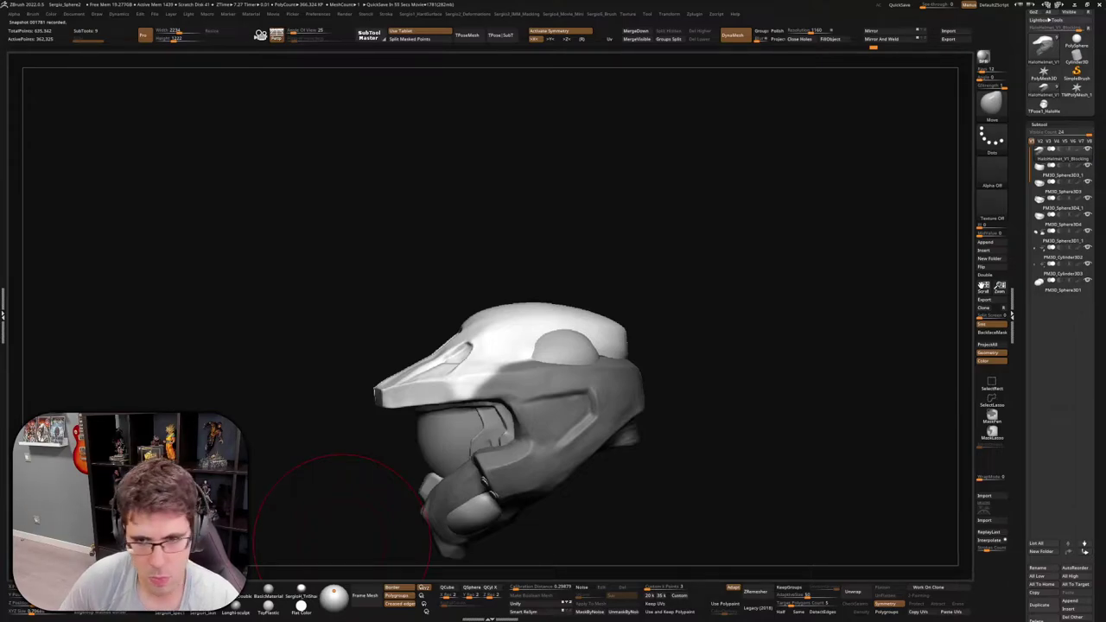
mouse_move(630, 346)
right_down()
mouse_move(618, 364)
mouse_move(629, 333)
right_up()
key(b)
key(d)
key(s)
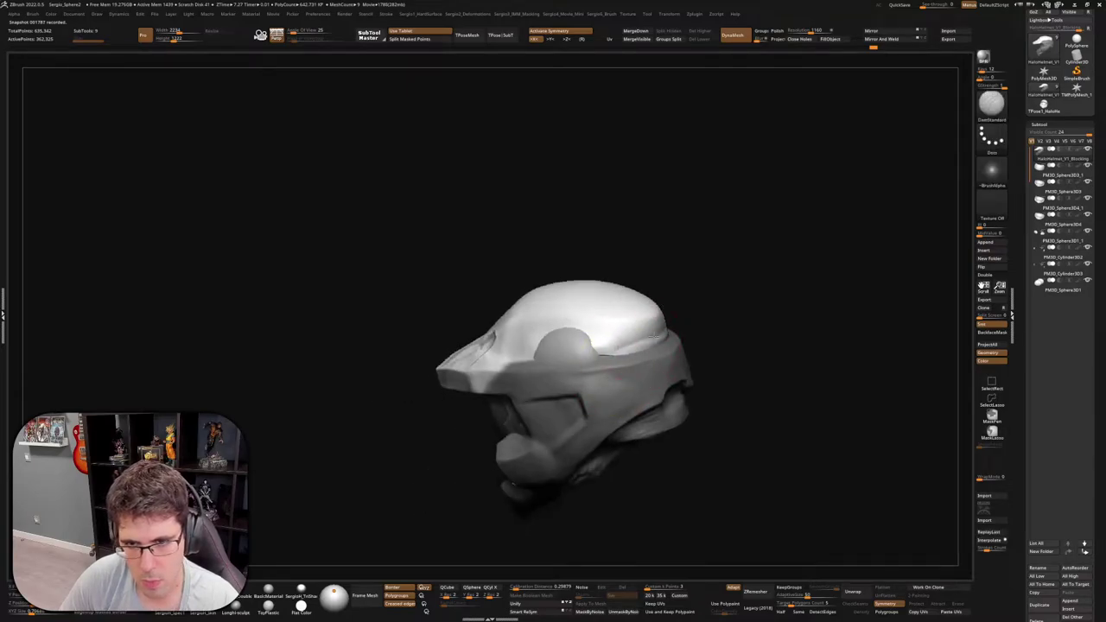
right_drag(580, 340, 630, 356)
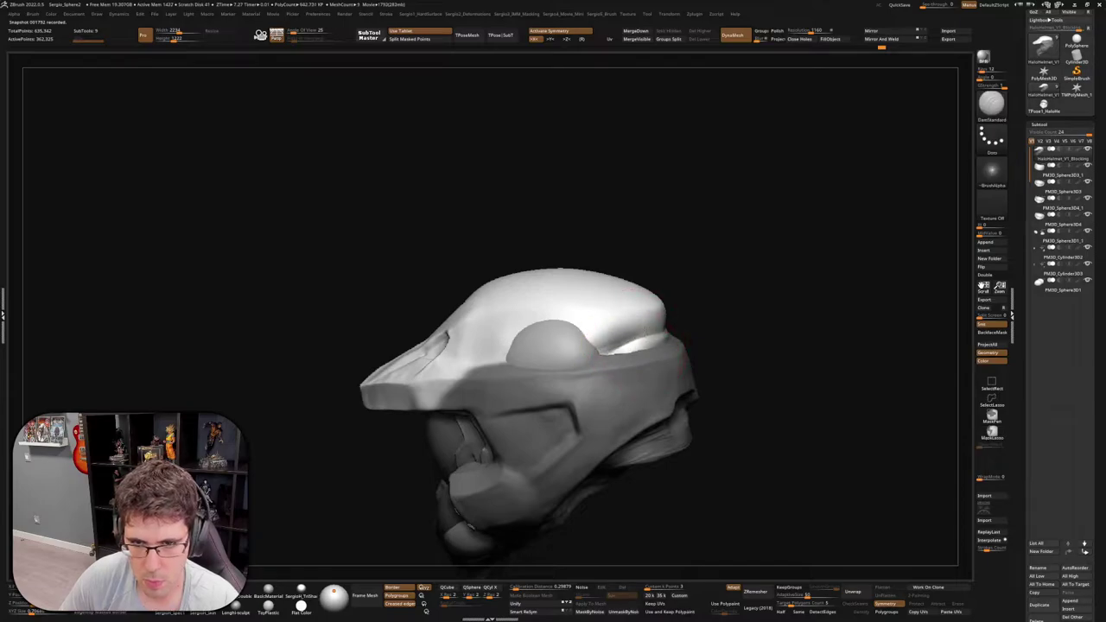
mouse_move(635, 333)
right_down()
mouse_move(647, 317)
mouse_move(669, 316)
right_up()
key(b)
key(m)
key(v)
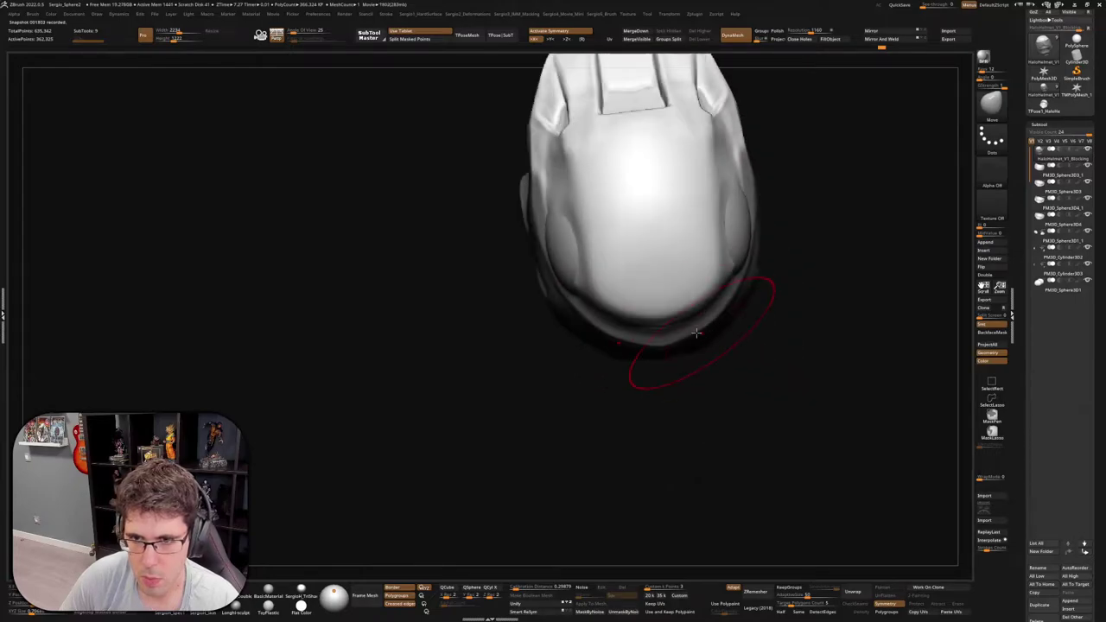
mouse_move(716, 283)
right_down()
mouse_move(728, 259)
mouse_move(744, 284)
right_up()
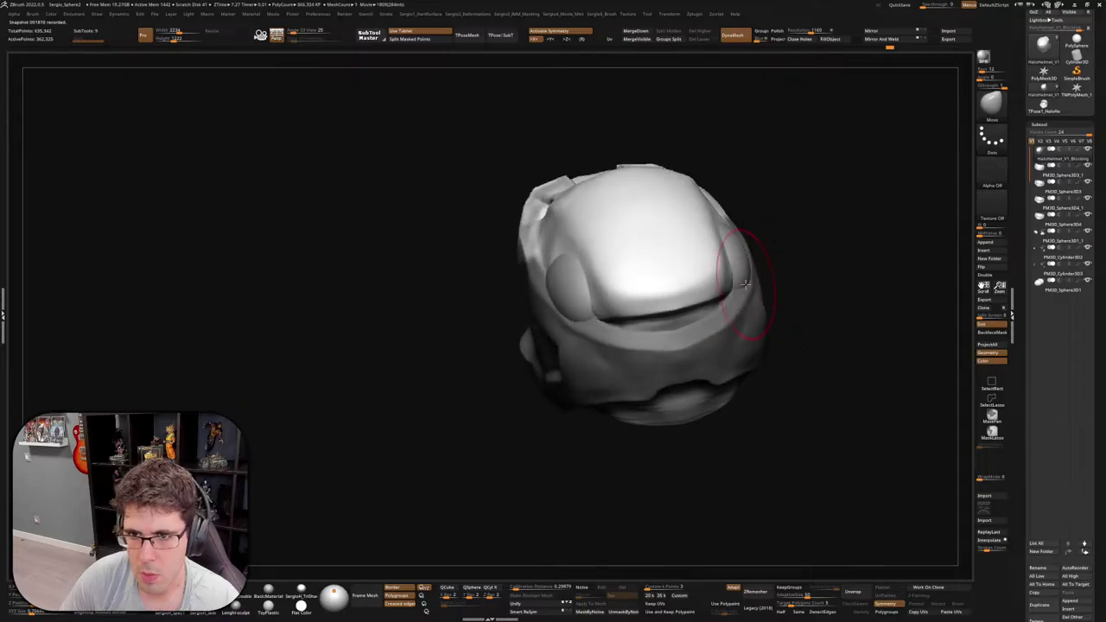
right_drag(659, 326, 688, 317)
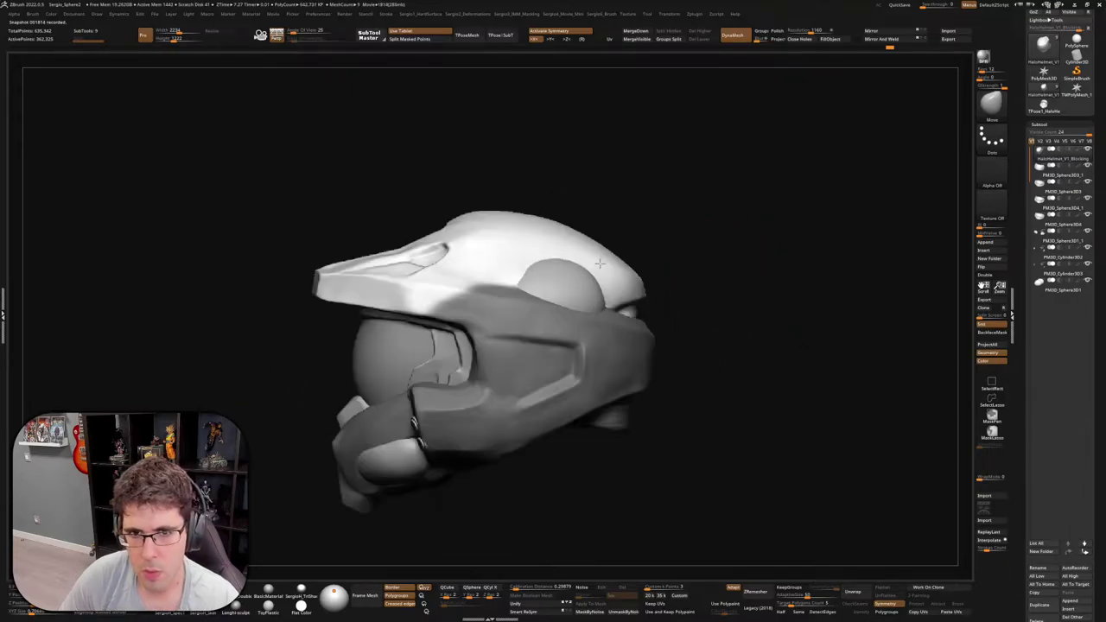
right_drag(698, 283, 598, 272)
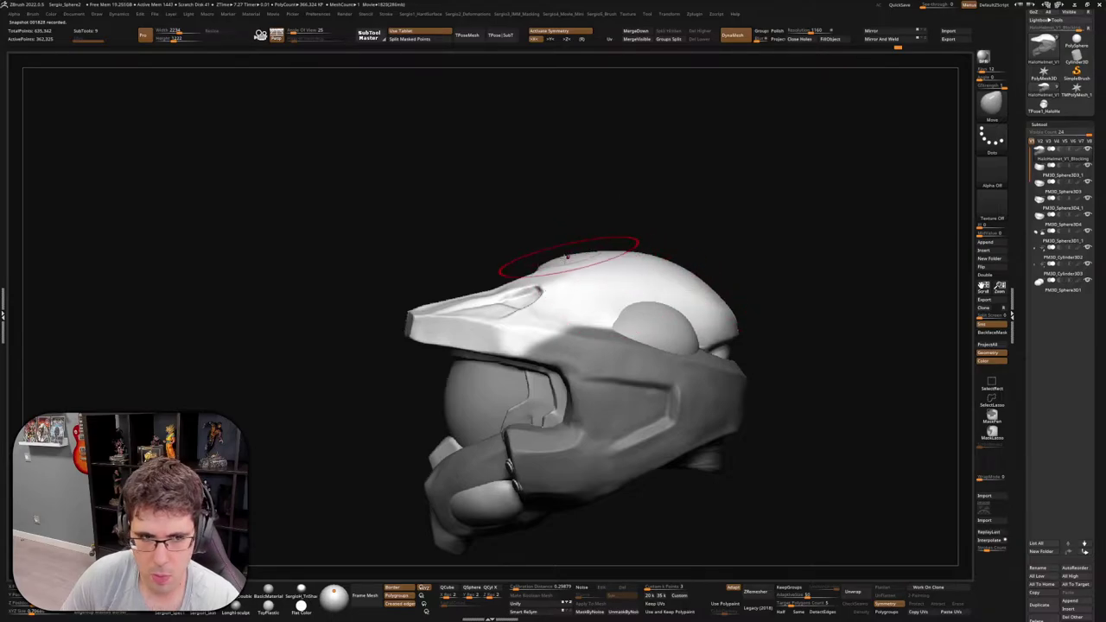
right_drag(568, 257, 540, 291)
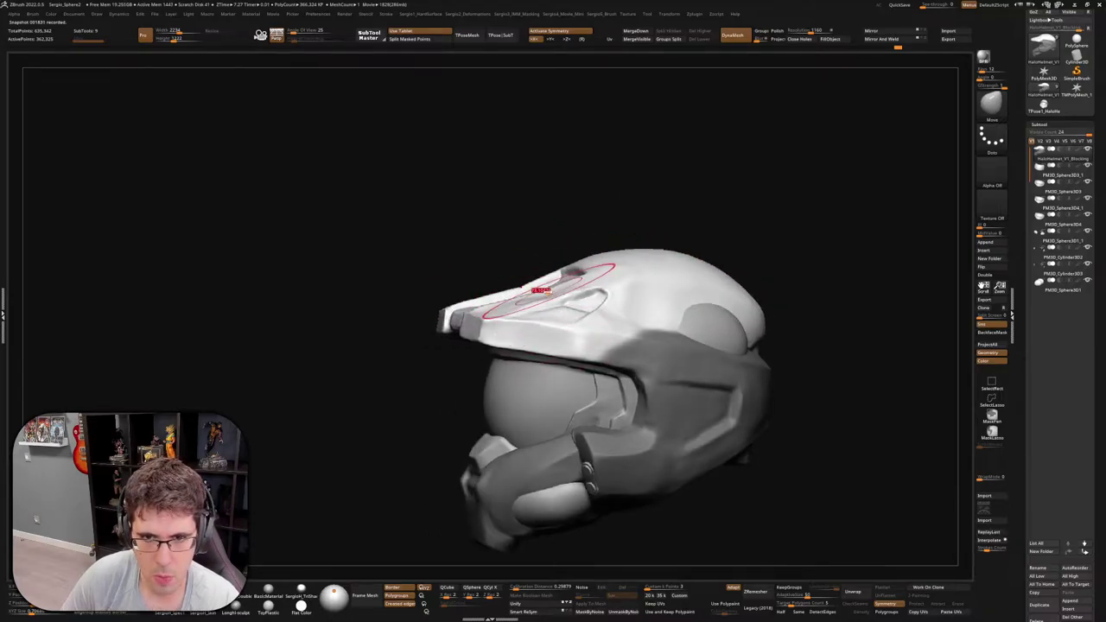
right_drag(542, 284, 550, 284)
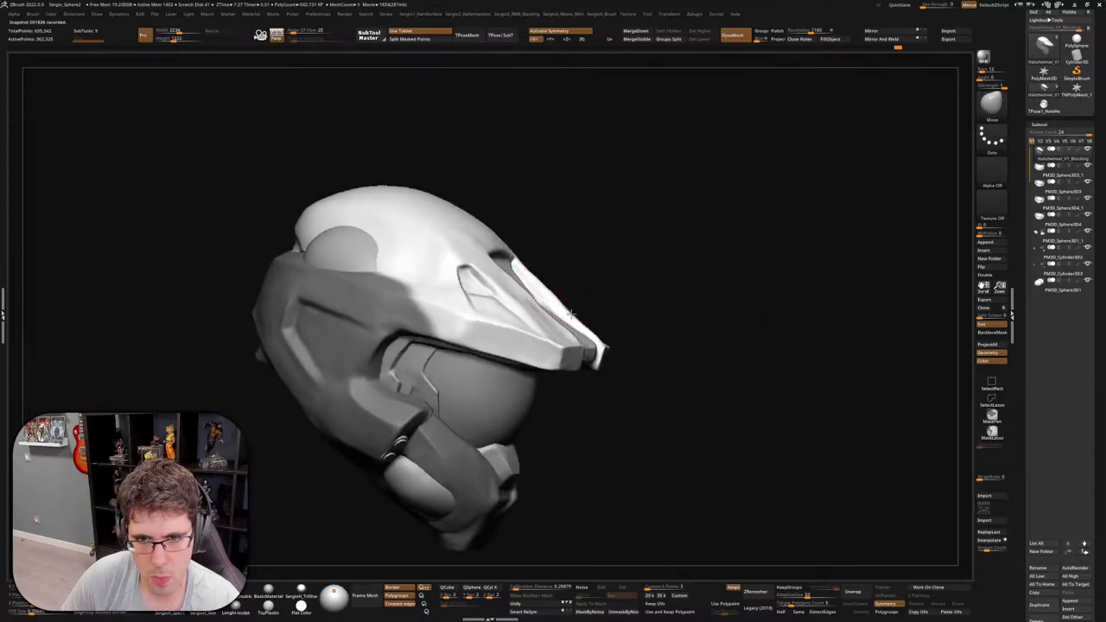
mouse_move(570, 316)
right_down()
mouse_move(528, 299)
mouse_move(748, 261)
mouse_move(656, 292)
right_up()
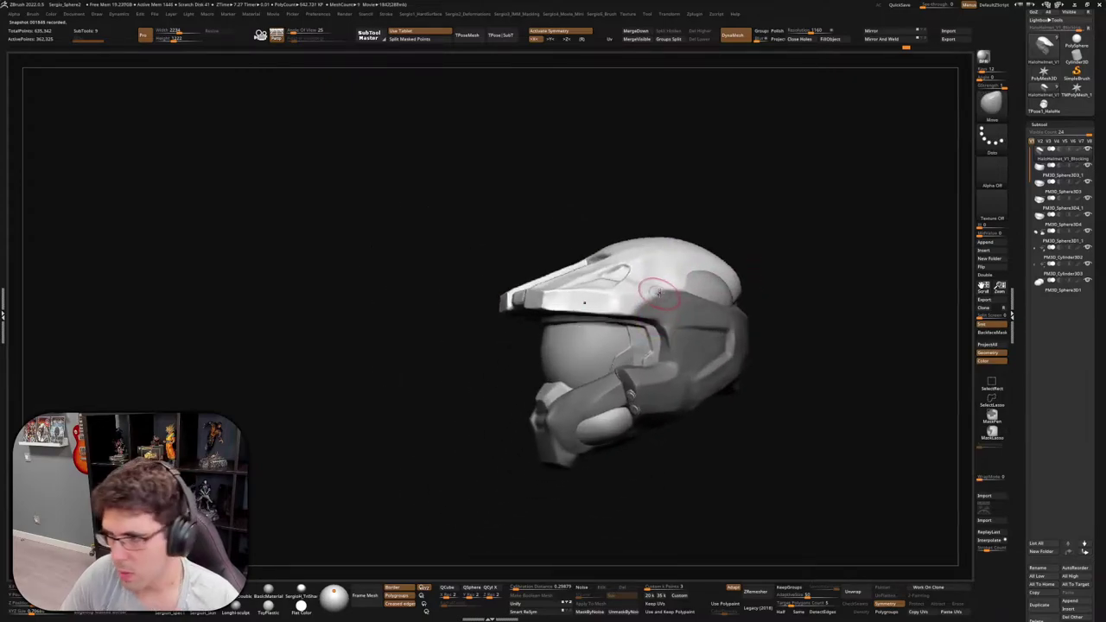
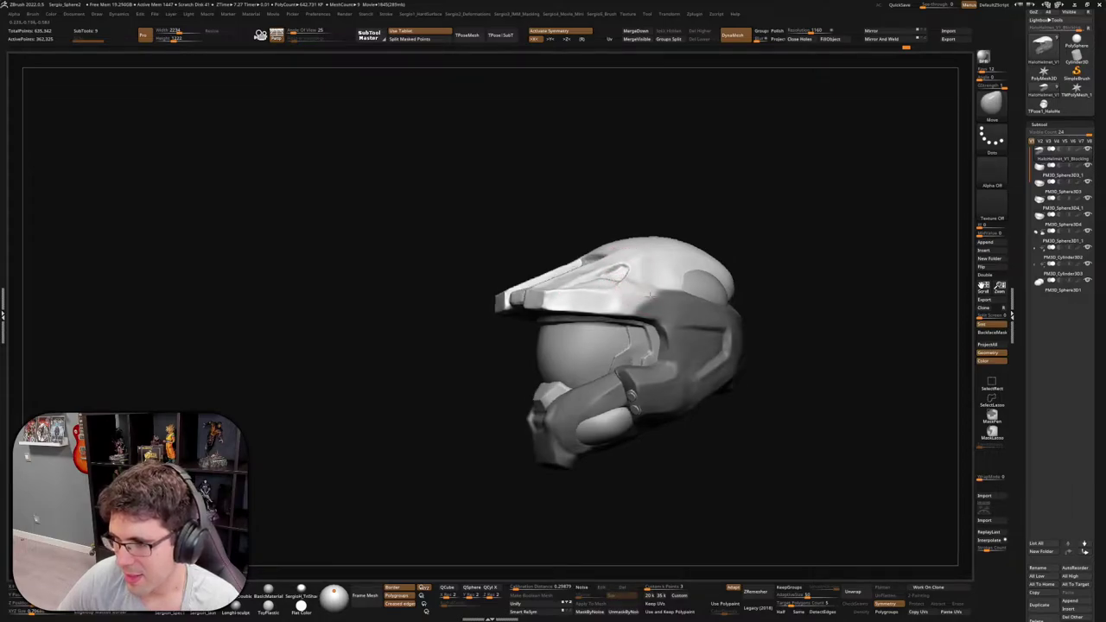
Pull the notch beside the visor groove on the front brow into a new shape
mouse_move(621, 283)
right_down()
mouse_move(605, 293)
mouse_move(605, 259)
mouse_move(630, 284)
mouse_move(630, 320)
mouse_move(627, 312)
mouse_move(654, 345)
right_up()
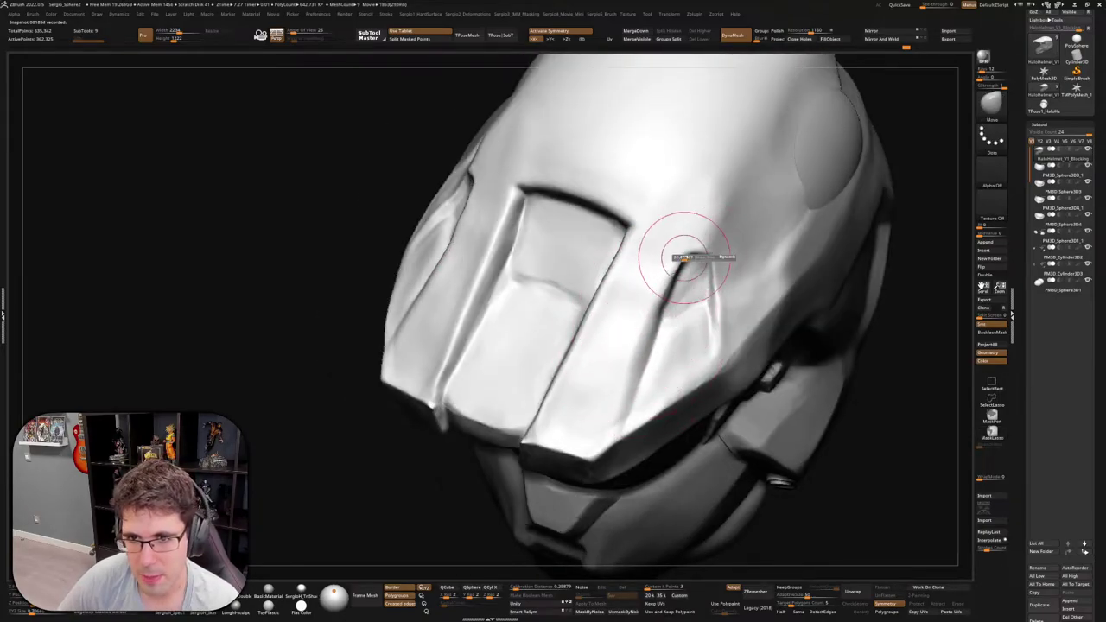
mouse_move(673, 269)
shift+mouse_down()
mouse_move(666, 259)
mouse_move(663, 291)
shift+mouse_up()
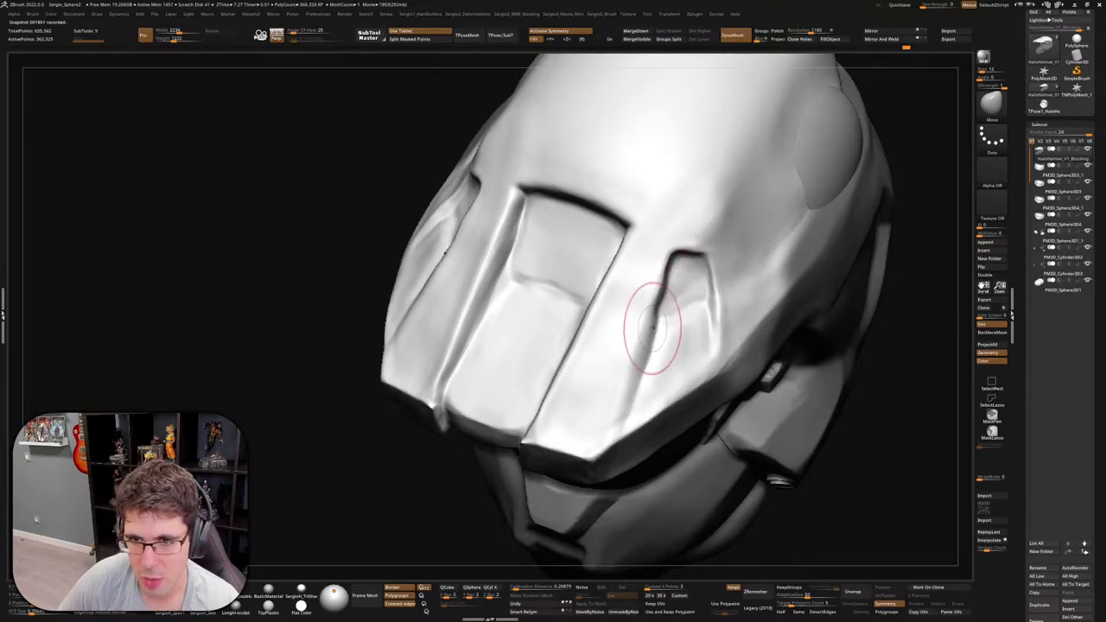
key(b)
key(s)
key(t)
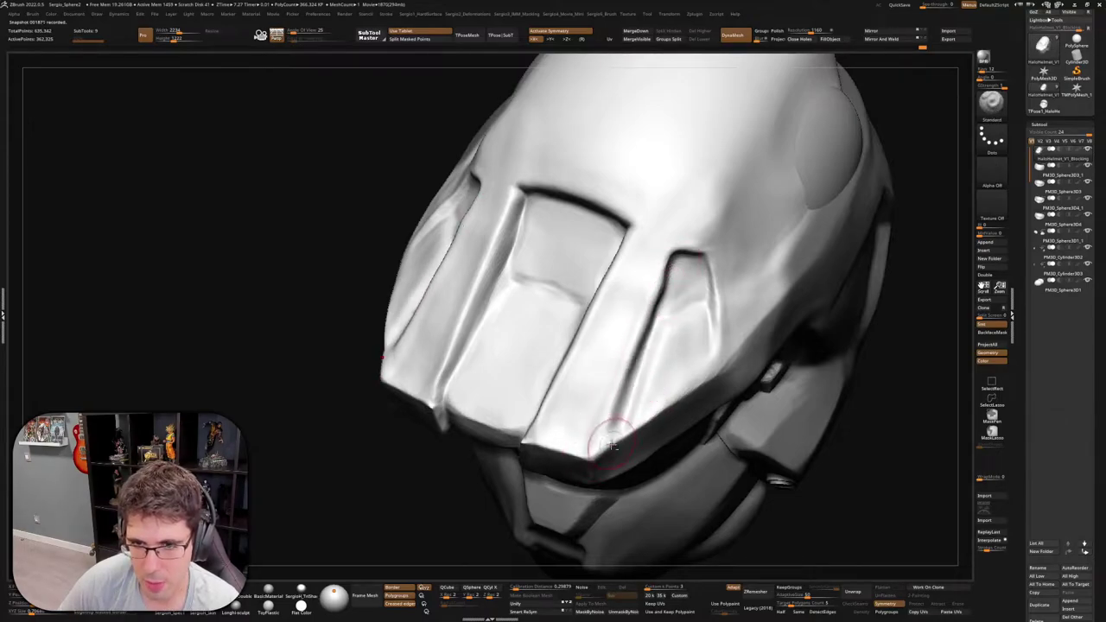
Build up and smooth the grooves beside the visor, checking them from side and front
key(b)
key(c)
key(l)
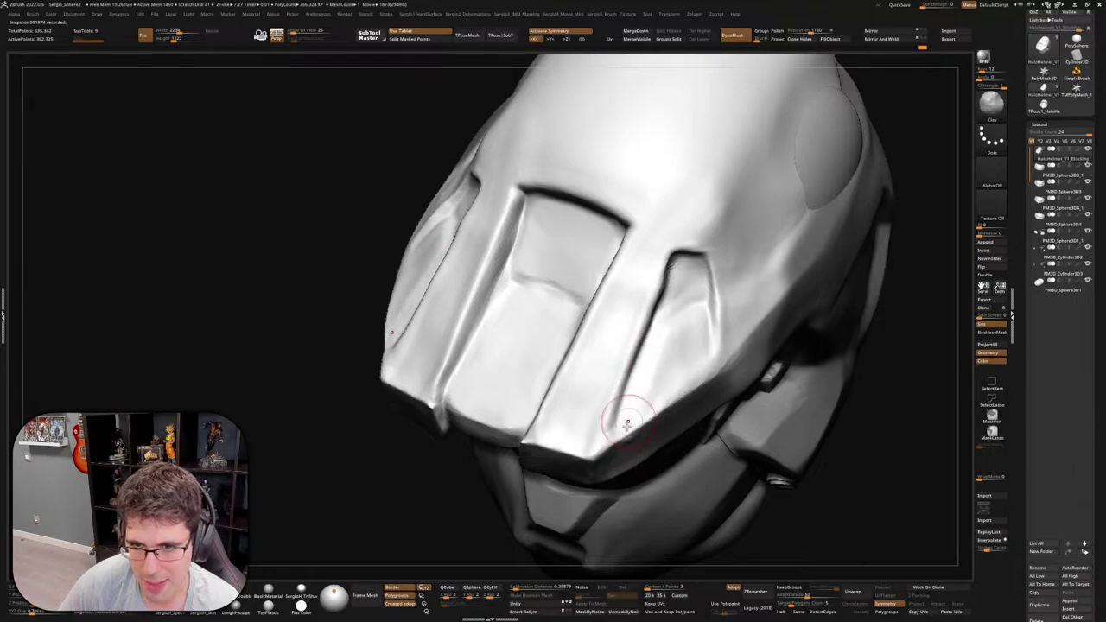
key(shift)
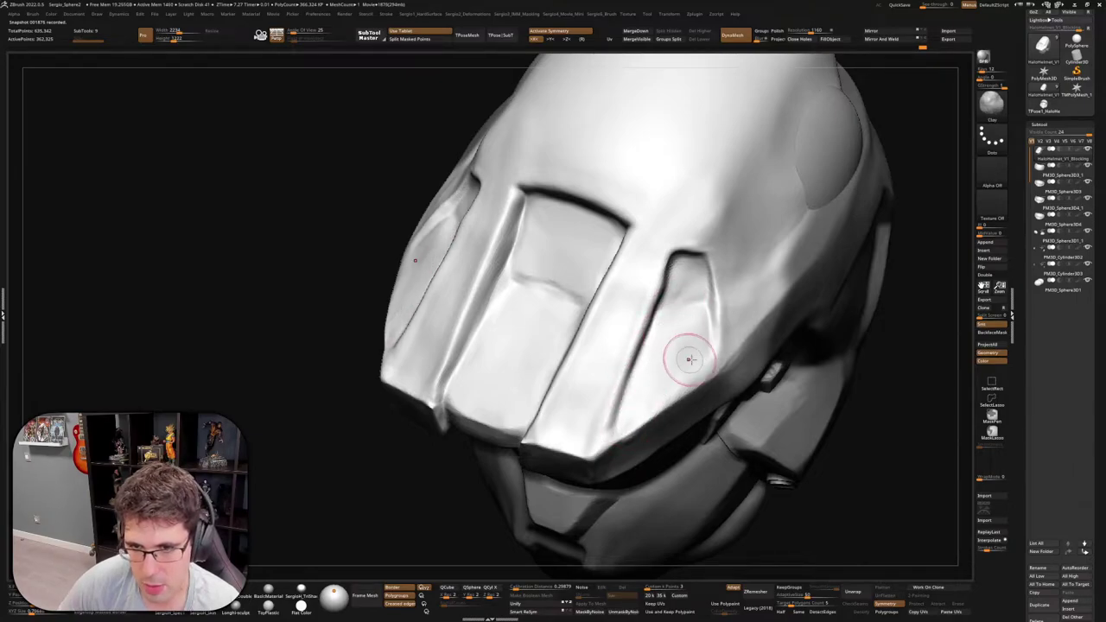
right_drag(683, 354, 647, 415)
key(ctrl+shift)
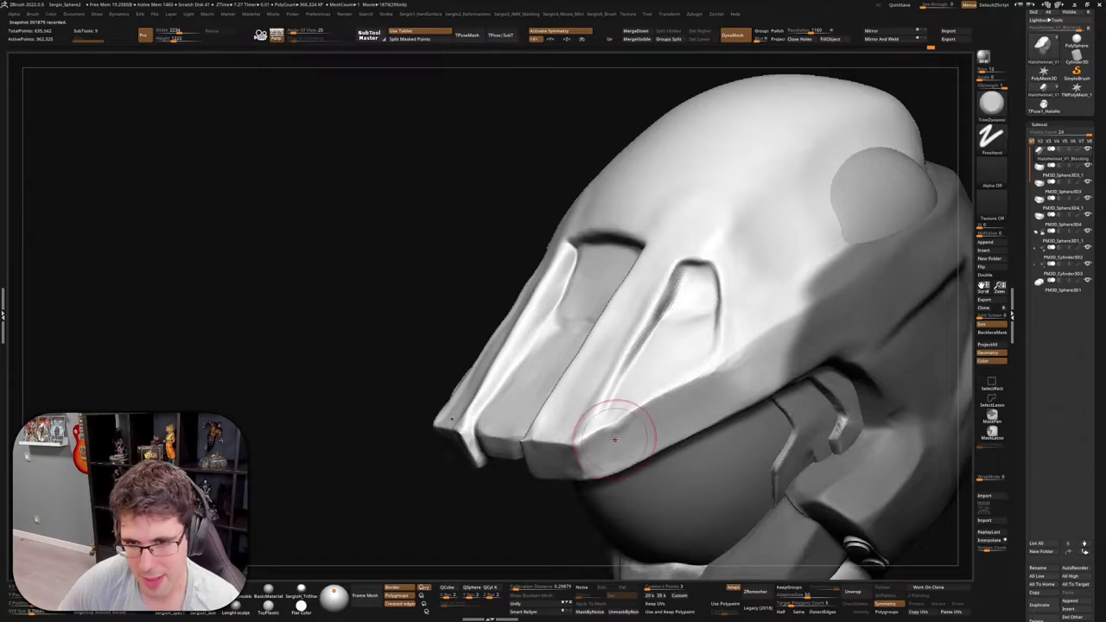
right_drag(750, 383, 723, 388)
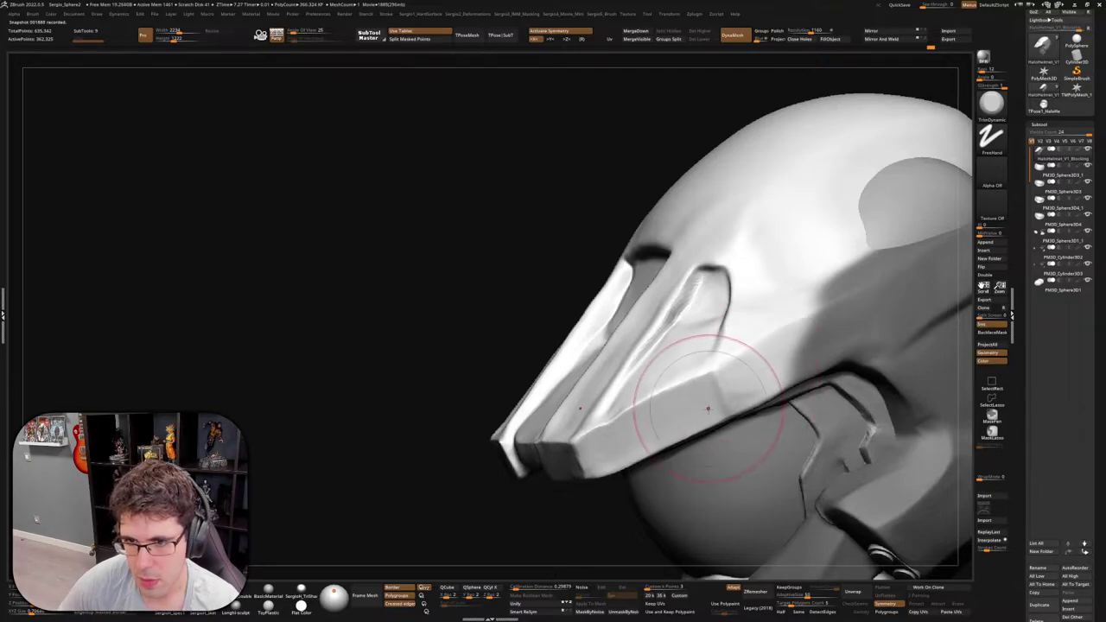
mouse_move(716, 407)
right_down()
mouse_move(725, 377)
mouse_move(659, 342)
right_up()
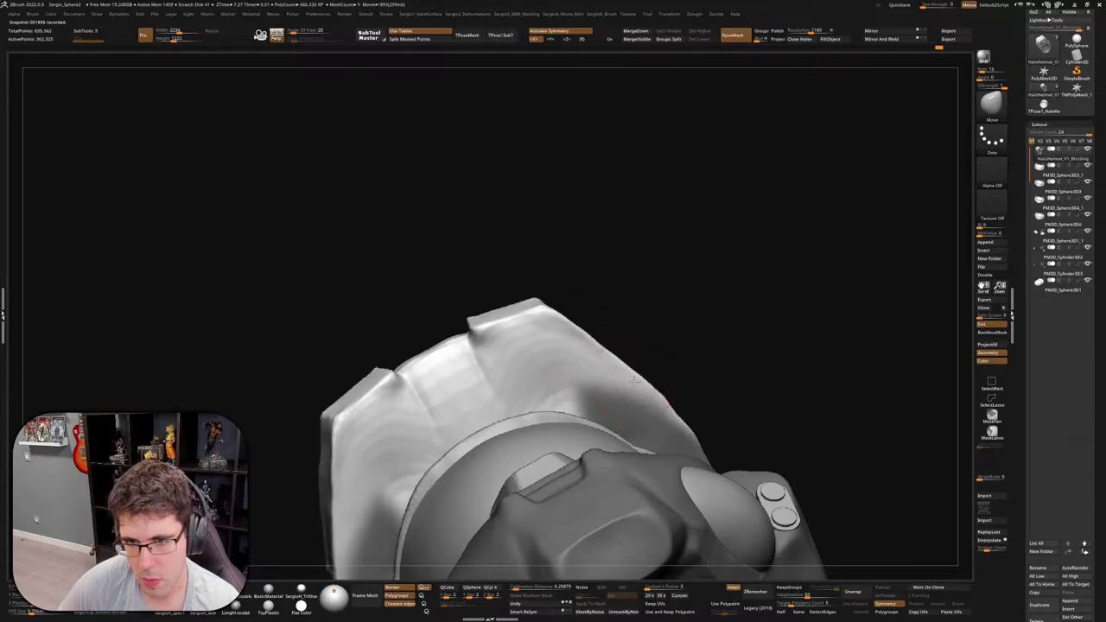
Select the helmet subtool and pull the crease beside the front groove down with a smaller brush
alt+click(671, 417)
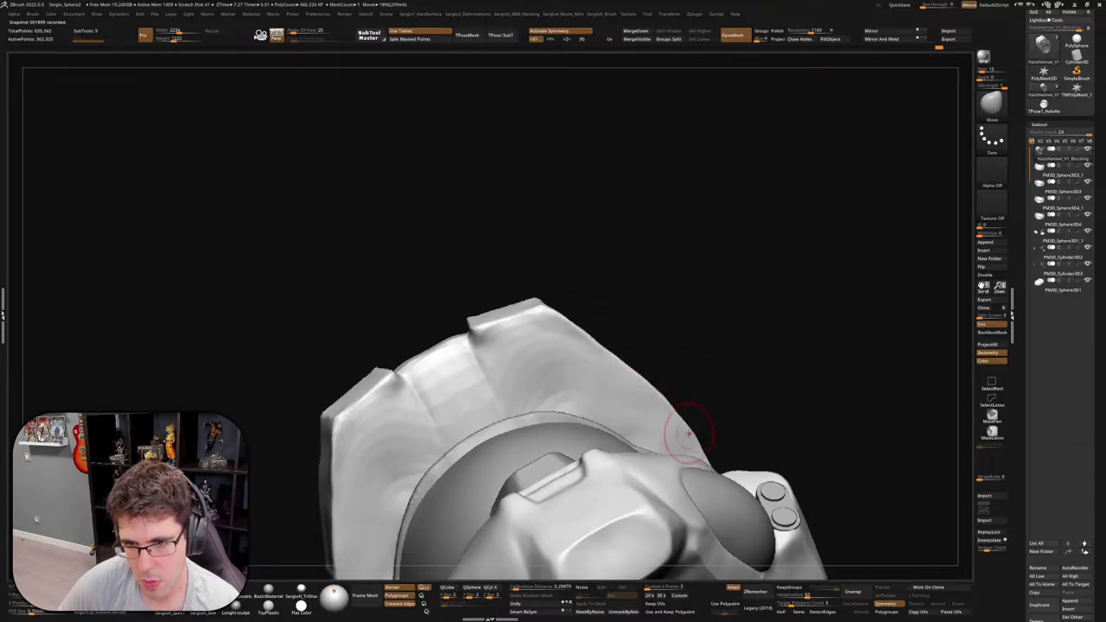
mouse_move(684, 427)
mouse_down()
mouse_move(624, 428)
mouse_move(636, 467)
mouse_move(615, 437)
mouse_up()
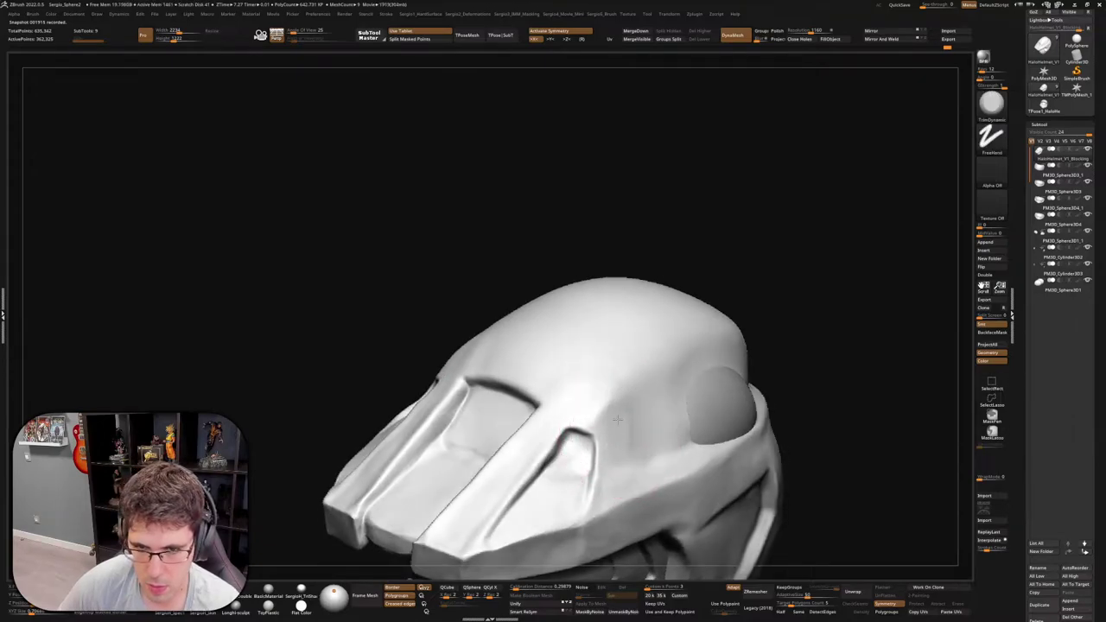
key(bracketleft)
key(bracketleft)
key(bracketleft)
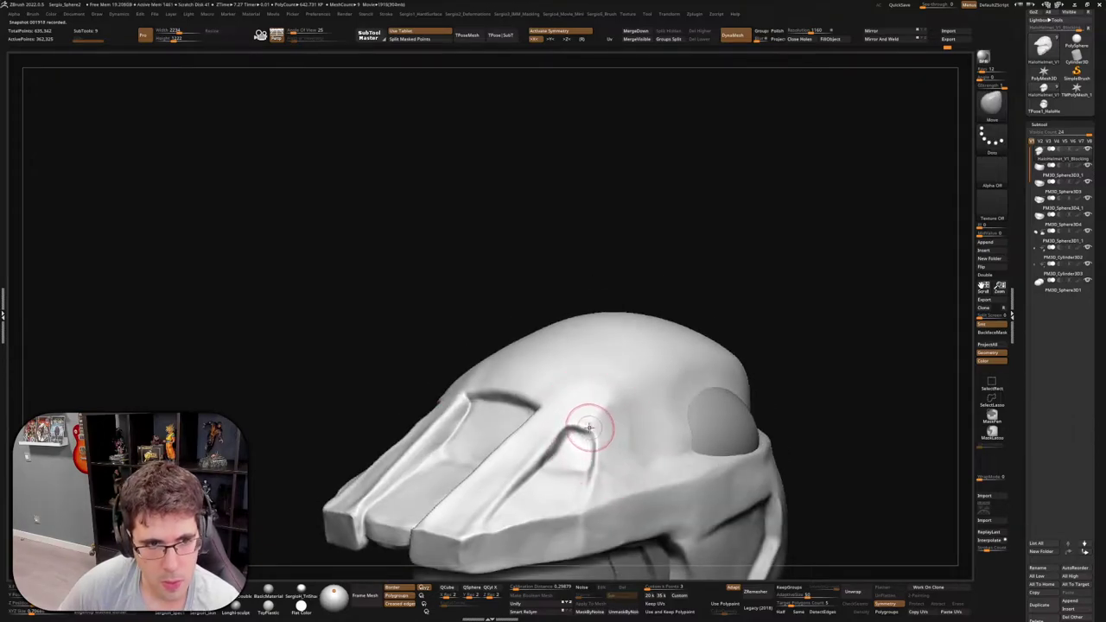
mouse_move(584, 414)
mouse_down()
mouse_move(568, 440)
mouse_move(570, 417)
mouse_up()
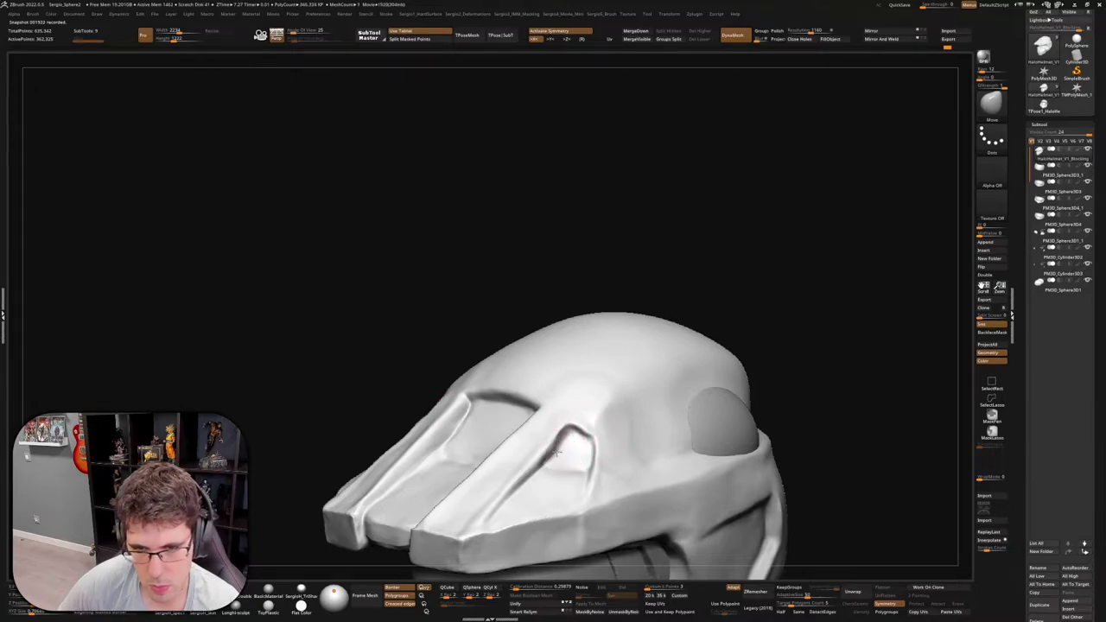
right_drag(573, 443, 600, 423)
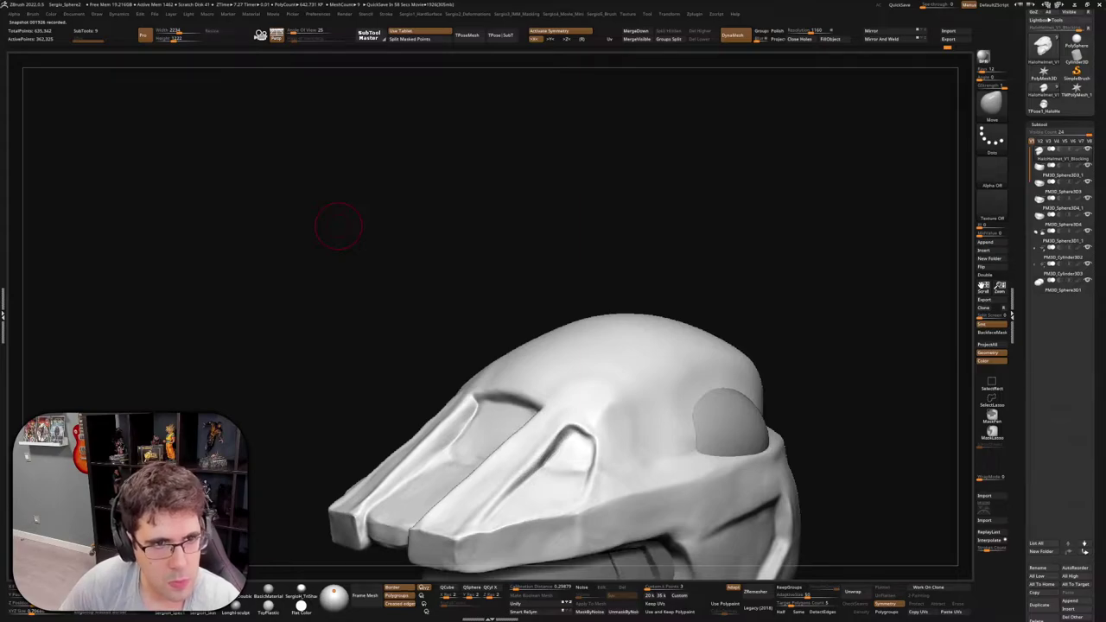
mouse_move(696, 220)
right_down()
mouse_move(600, 461)
mouse_move(610, 444)
right_up()
Pull the visor area of the brow into a cleaner shape with the Move brush
key(b)
key(s)
key(t)
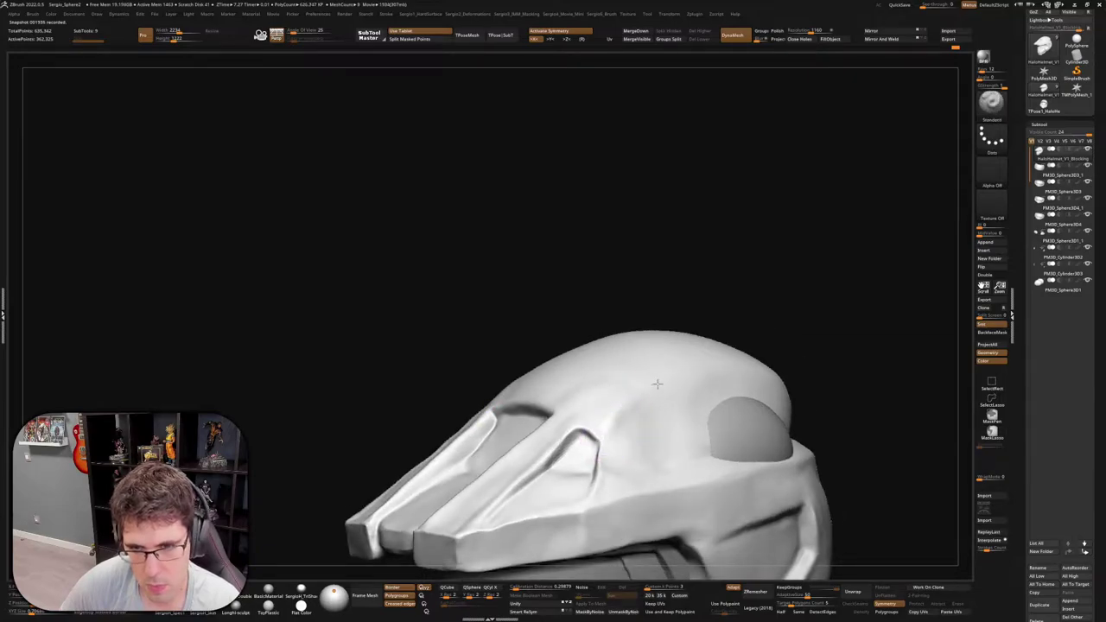
mouse_move(634, 403)
right_down()
mouse_move(671, 412)
mouse_move(691, 395)
mouse_move(674, 429)
right_up()
key(b)
key(m)
key(v)
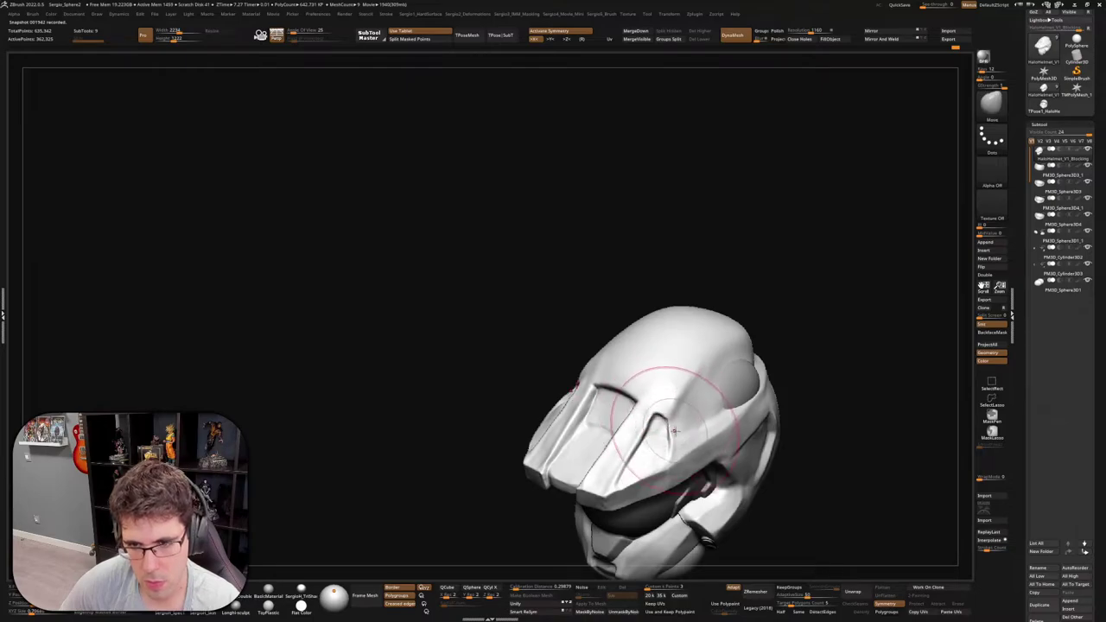
drag(674, 430, 649, 430)
Turn the visor toward the lower left and pick up the TrimDynamic flattening brush
right_drag(672, 416, 666, 395)
key(b)
key(s)
key(t)
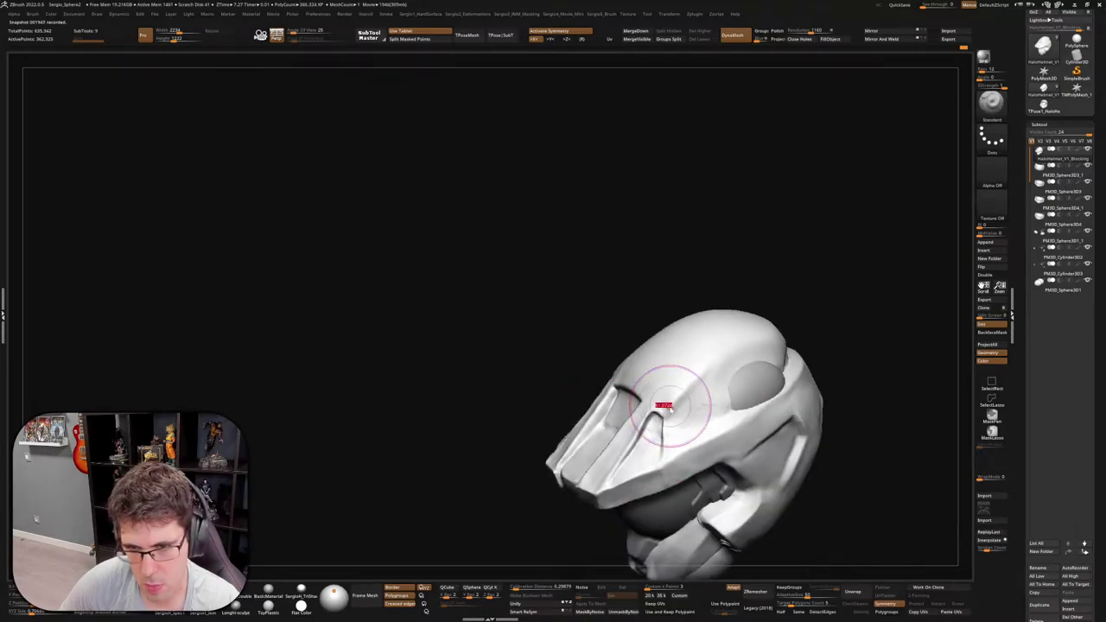
mouse_move(725, 358)
right_down()
mouse_move(682, 380)
mouse_move(696, 375)
mouse_move(698, 390)
mouse_move(712, 364)
mouse_move(702, 393)
mouse_move(665, 410)
mouse_move(713, 411)
mouse_move(723, 395)
right_up()
key(b)
key(t)
key(d)
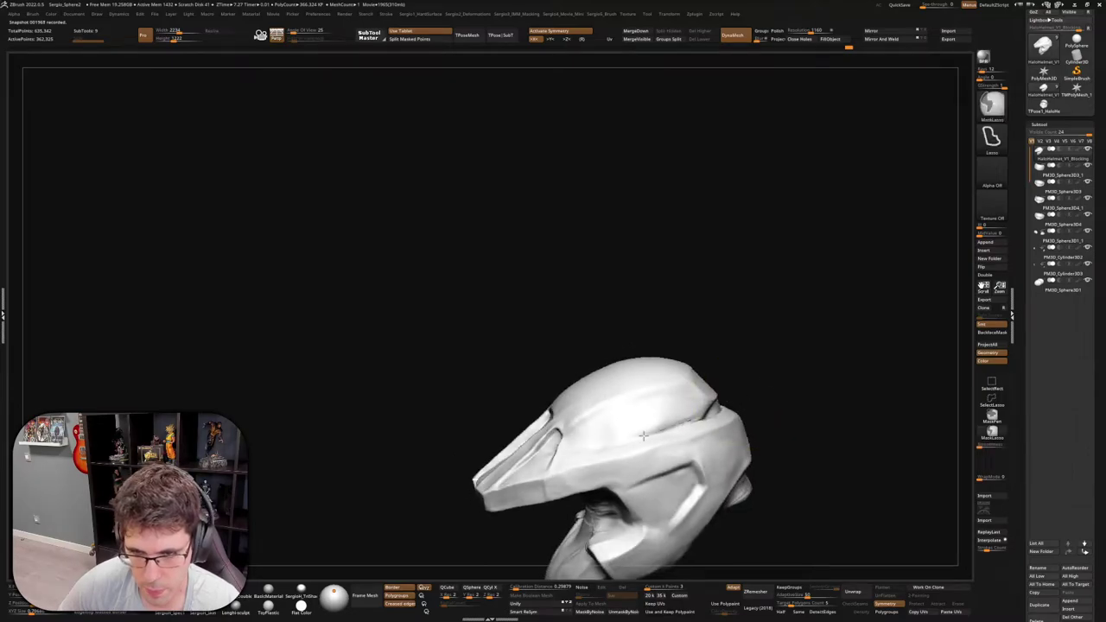
Mask off the lower helmet and tilt the top shell seam toward the viewer
ctrl+drag(585, 451, 469, 390)
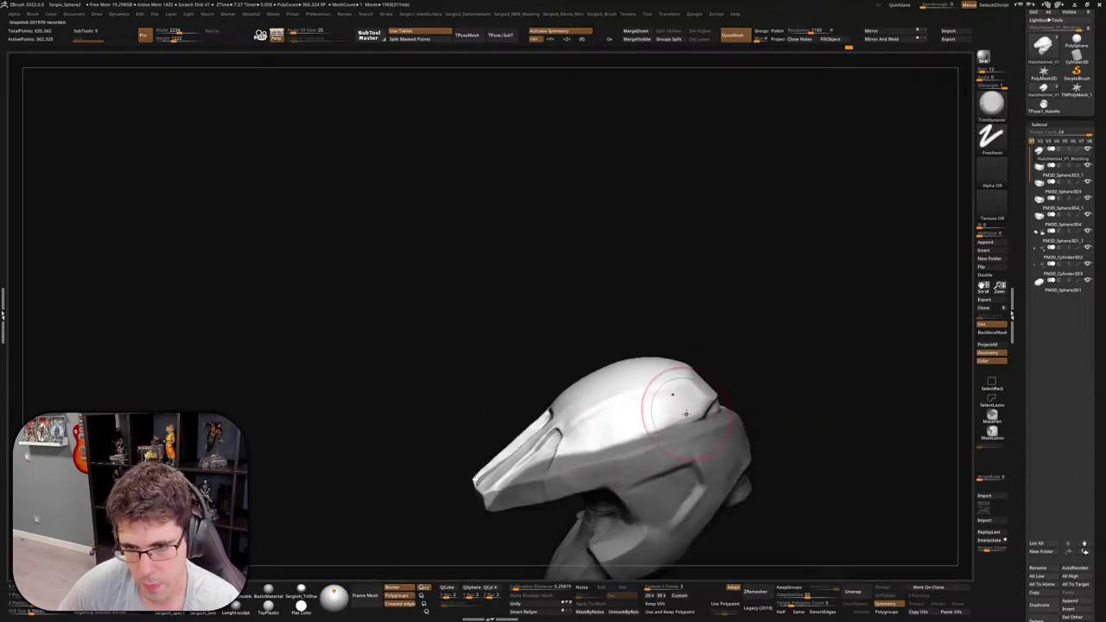
right_drag(628, 435, 627, 419)
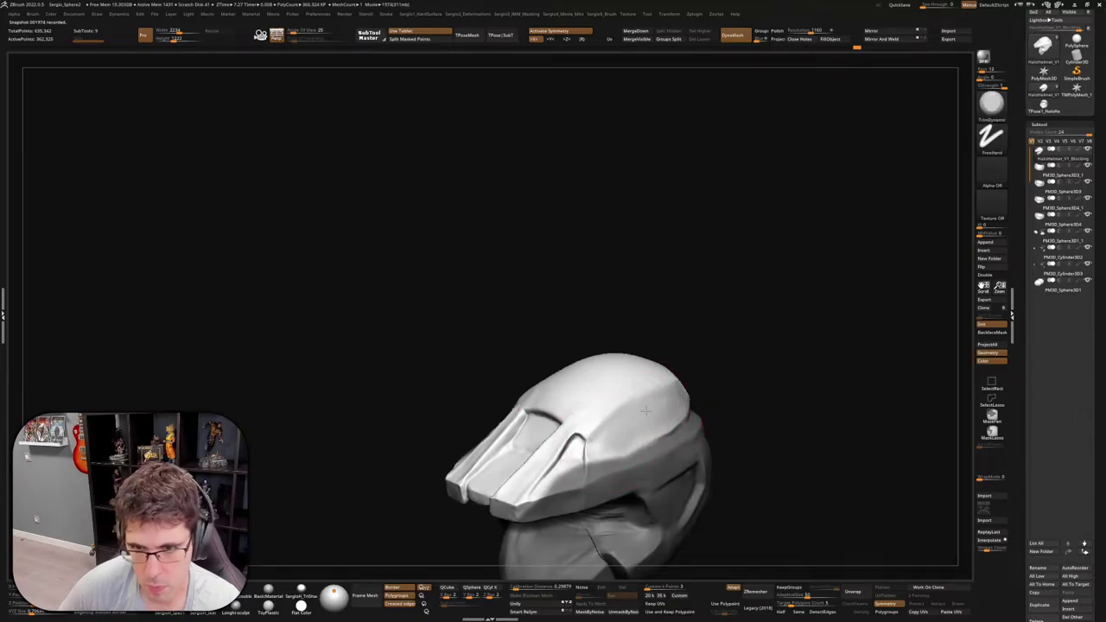
mouse_move(692, 395)
right_down()
mouse_move(703, 372)
mouse_move(701, 398)
mouse_move(731, 381)
right_up()
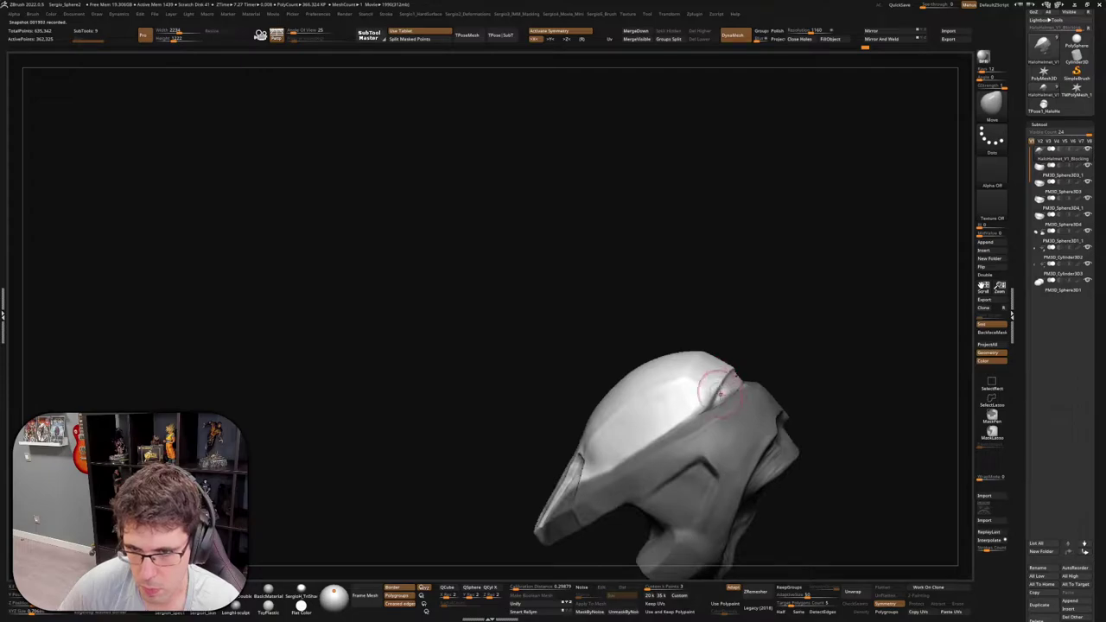
key(b)
key(s)
key(t)
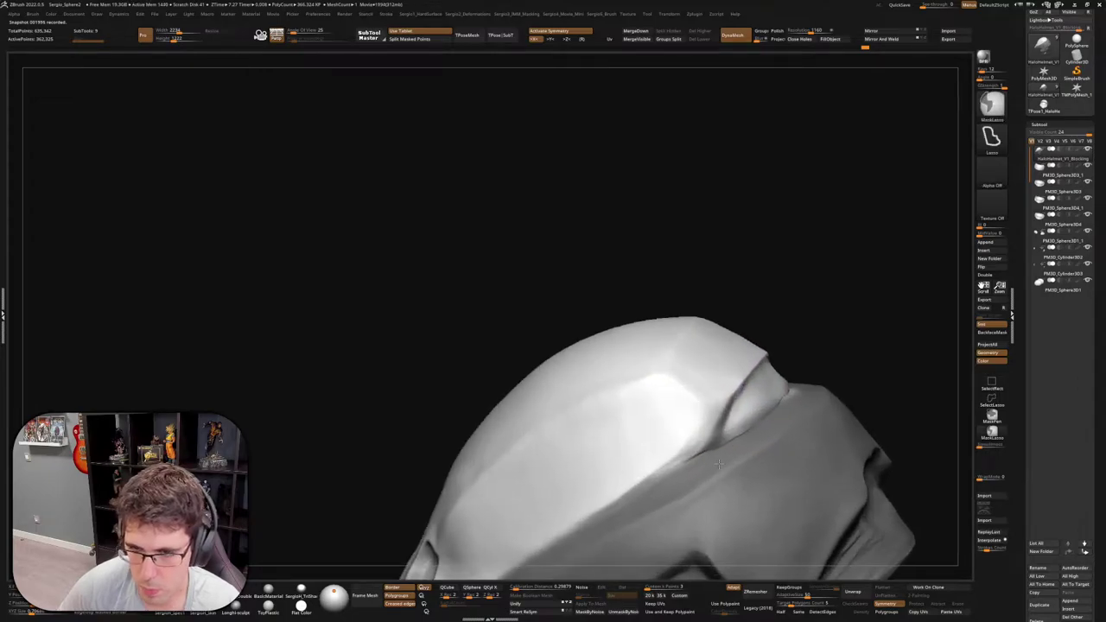
mouse_move(703, 429)
right_down()
mouse_move(672, 352)
mouse_move(726, 389)
right_up()
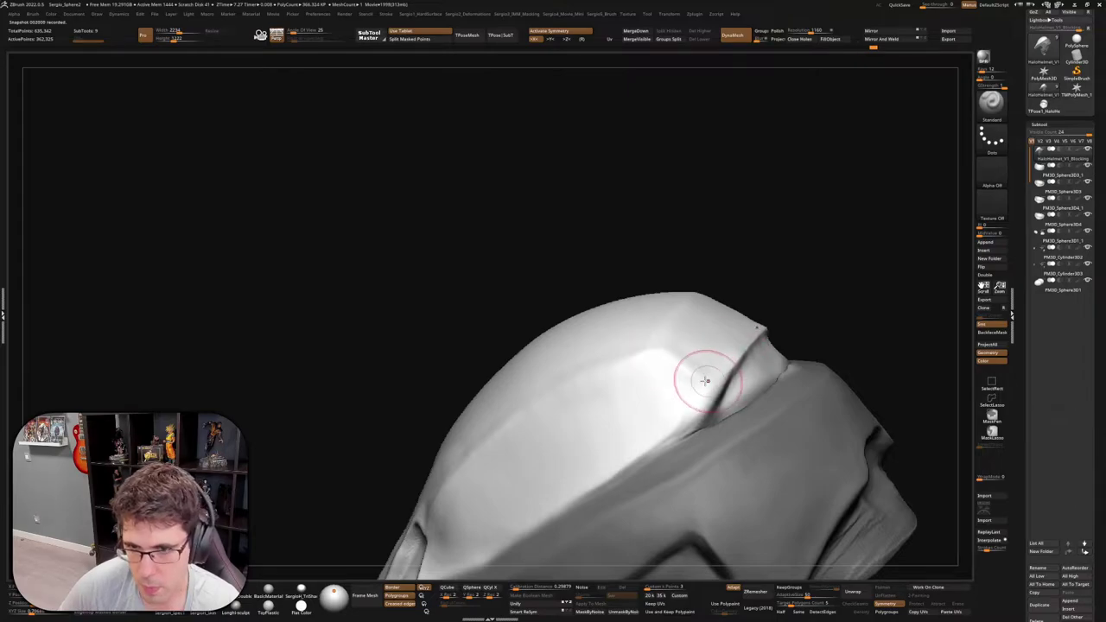
mouse_move(720, 404)
right_down()
mouse_move(697, 398)
mouse_move(713, 331)
mouse_move(708, 357)
right_up()
key(b)
key(t)
key(d)
Smooth the top ridge with Clay and deepen the slit under the top shell
key(b)
key(c)
key(l)
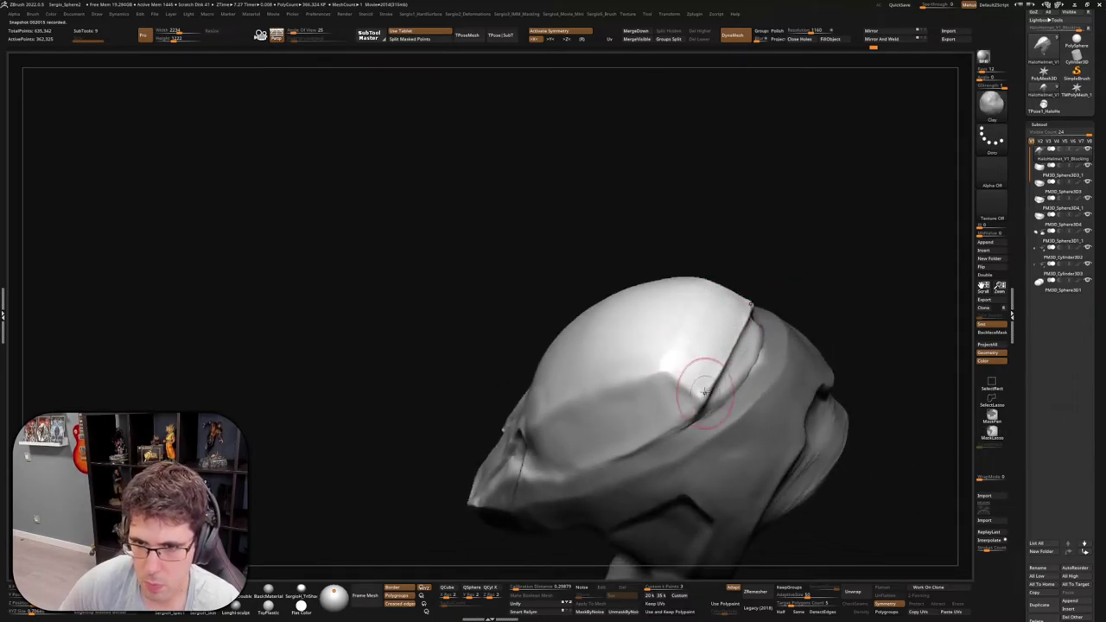
right_drag(704, 329, 681, 363)
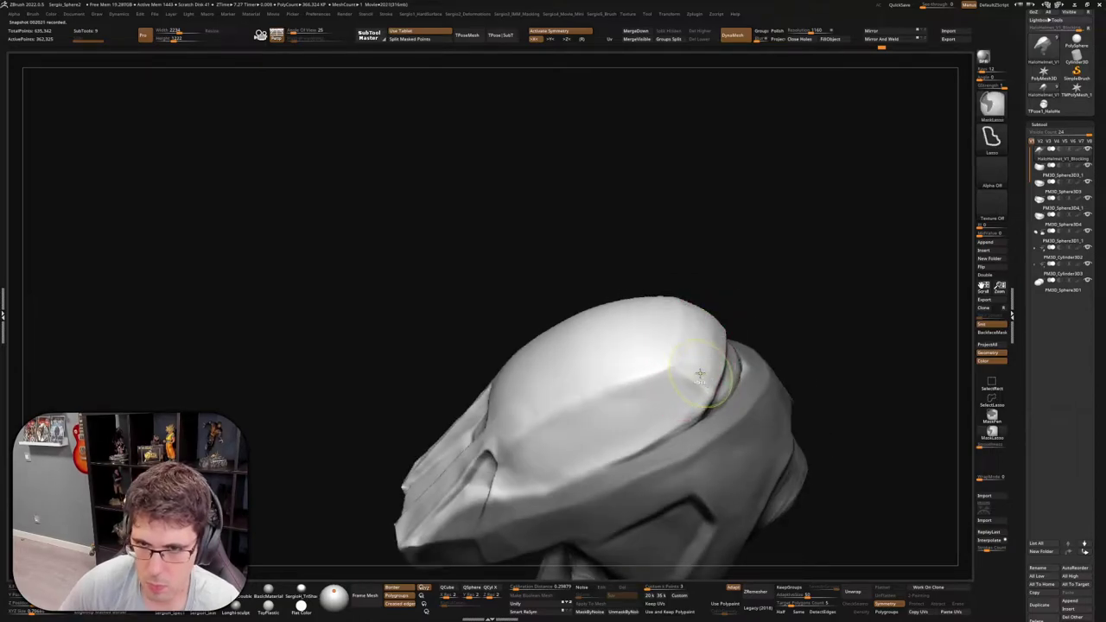
shift+drag(708, 365, 595, 398)
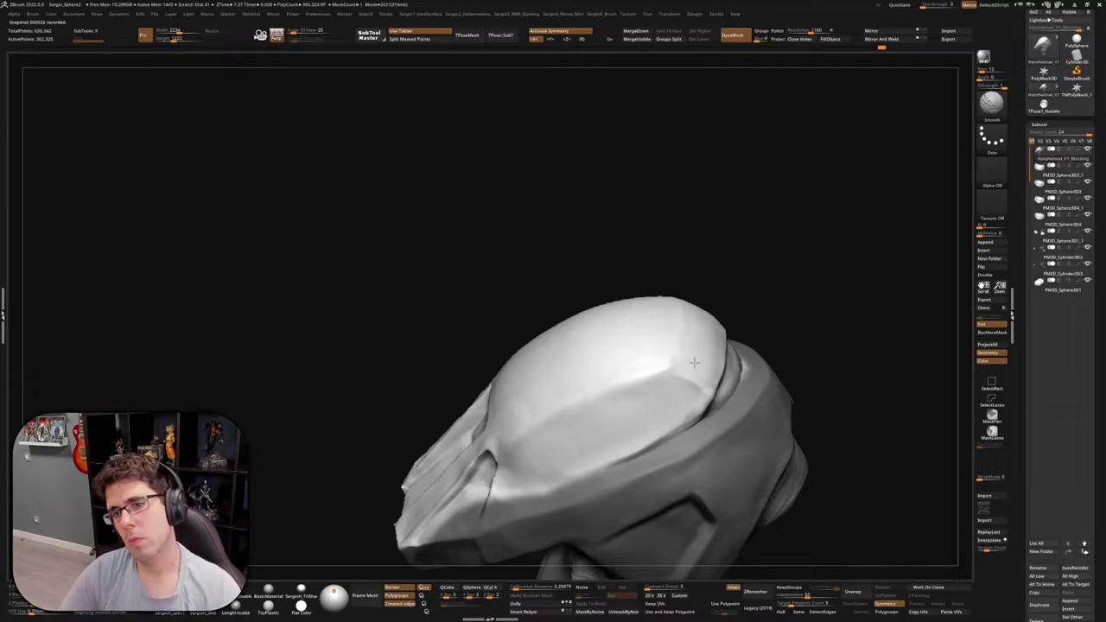
mouse_move(595, 398)
right_down()
mouse_move(654, 395)
mouse_move(720, 459)
mouse_move(668, 378)
mouse_move(668, 440)
right_up()
mouse_move(701, 433)
mouse_down()
mouse_move(663, 447)
mouse_move(712, 427)
mouse_up()
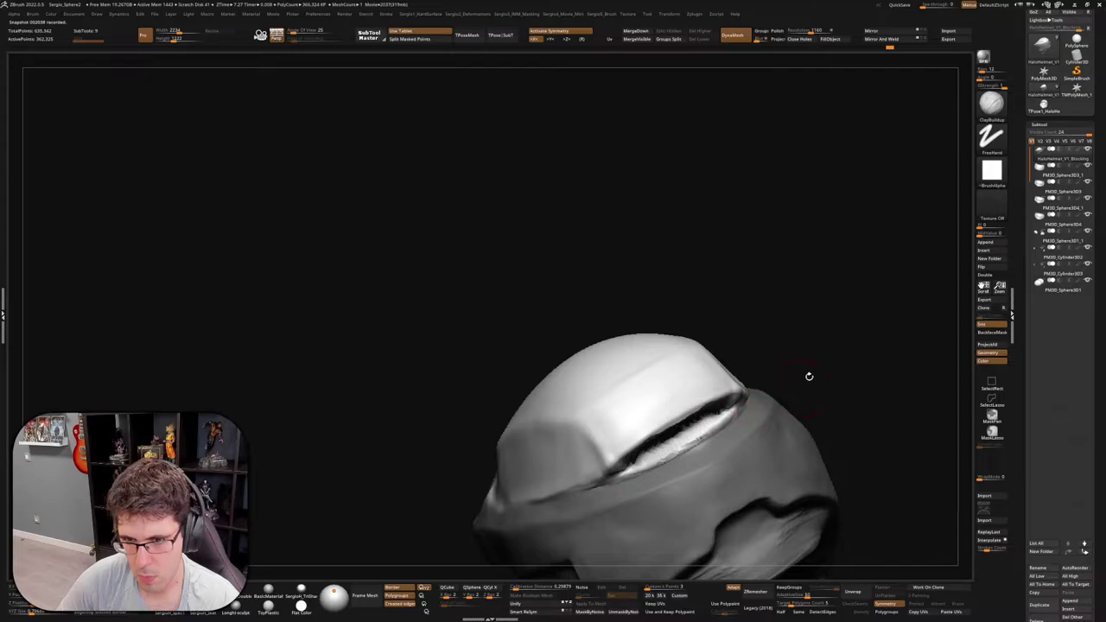
mouse_move(808, 376)
mouse_down()
mouse_move(688, 451)
mouse_move(768, 346)
mouse_move(832, 323)
mouse_up()
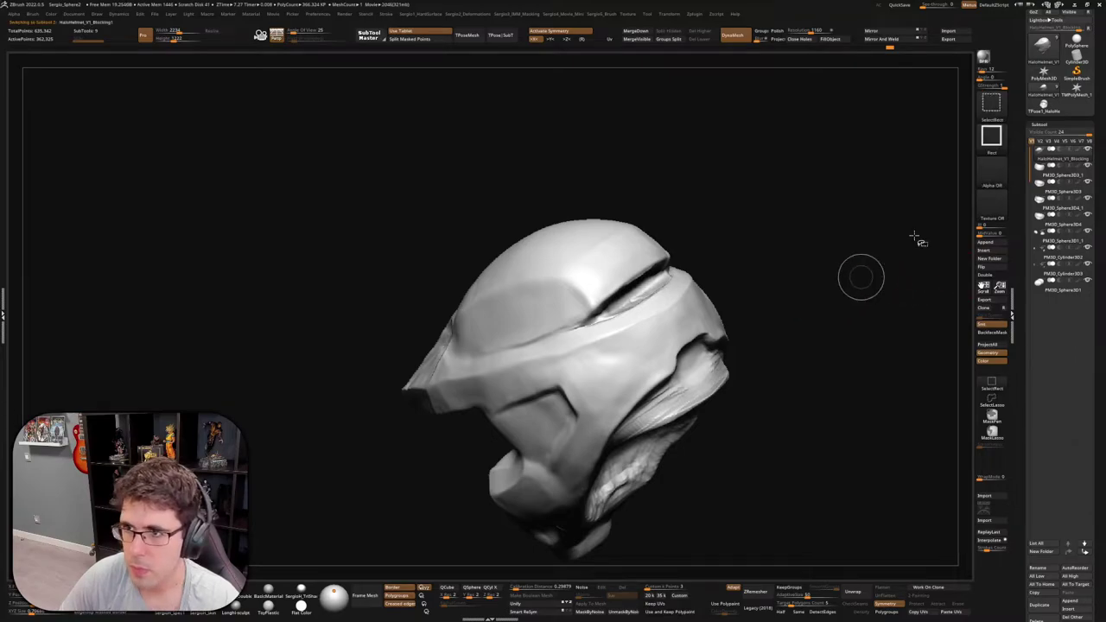
Duplicate the helmet piece and smooth the area around the visor slit
key(ctrl+shift+d)
mouse_move(1060, 175)
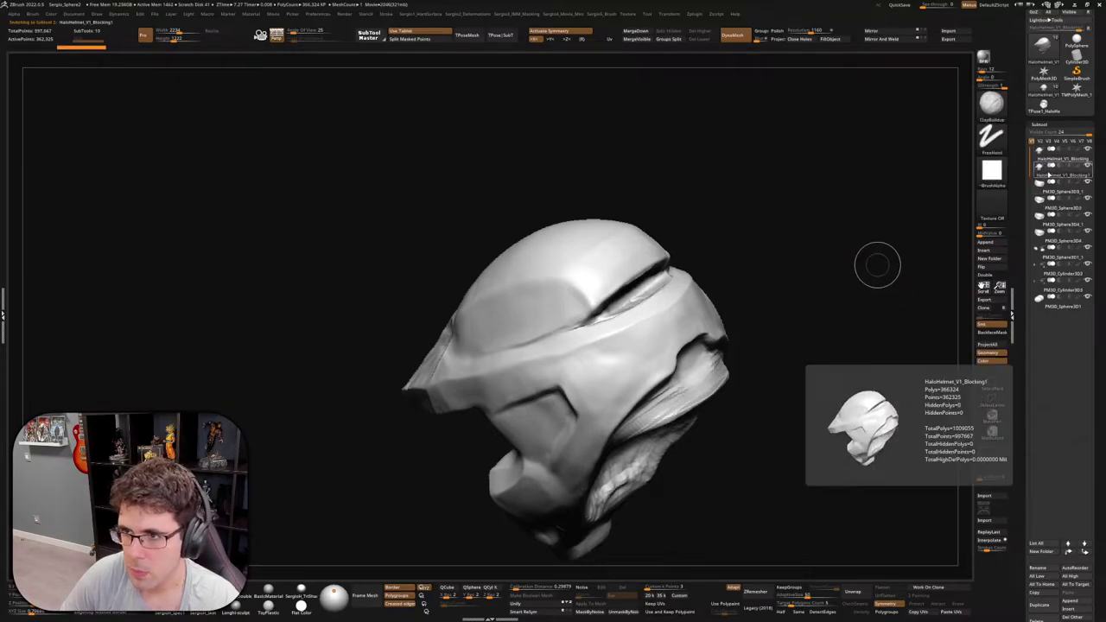
drag(794, 306, 742, 348)
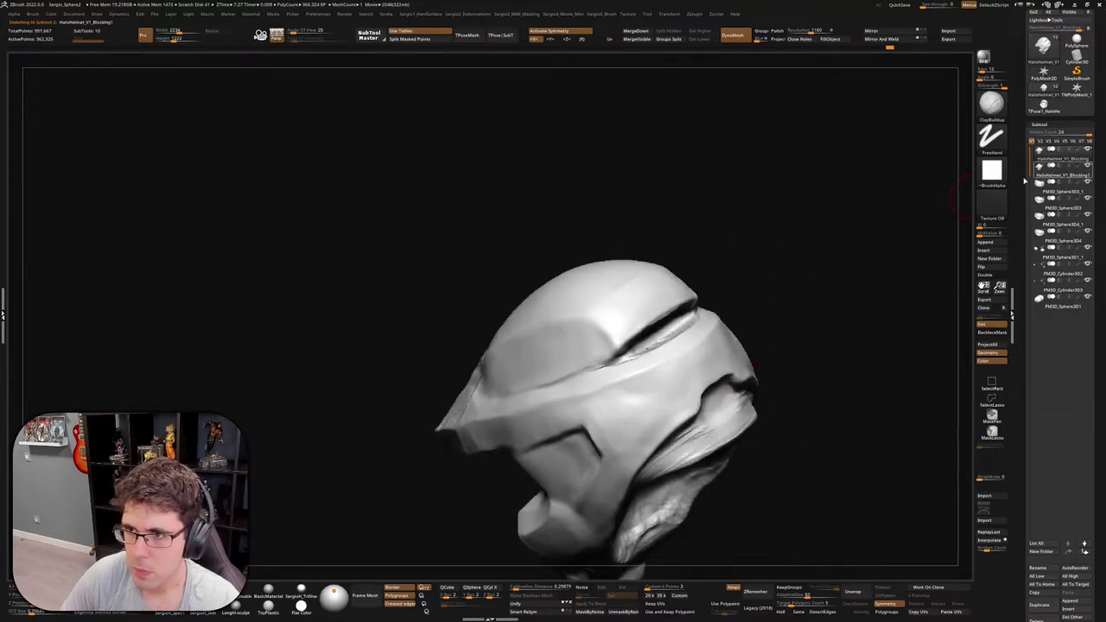
key(shift)
shift+drag(667, 327, 678, 336)
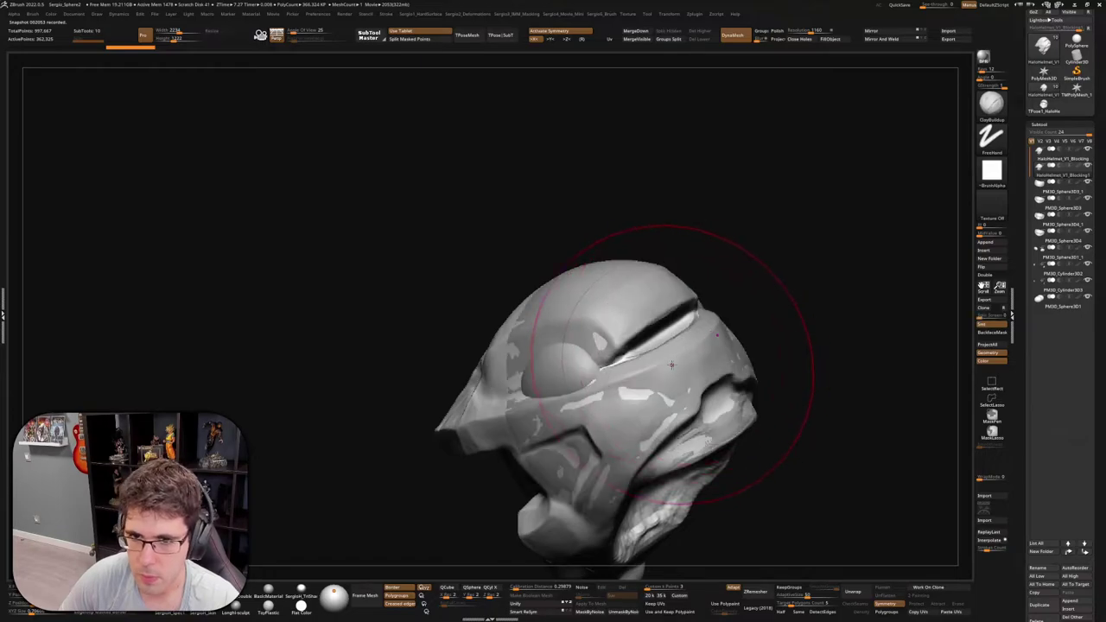
Hide everything except the helmet's back section with a Ctrl+Shift rectangle selection
drag(726, 337, 728, 331)
mouse_move(754, 210)
ctrl+shift+mouse_down()
mouse_move(681, 381)
mouse_move(602, 481)
ctrl+shift+mouse_up()
drag(679, 383, 670, 369)
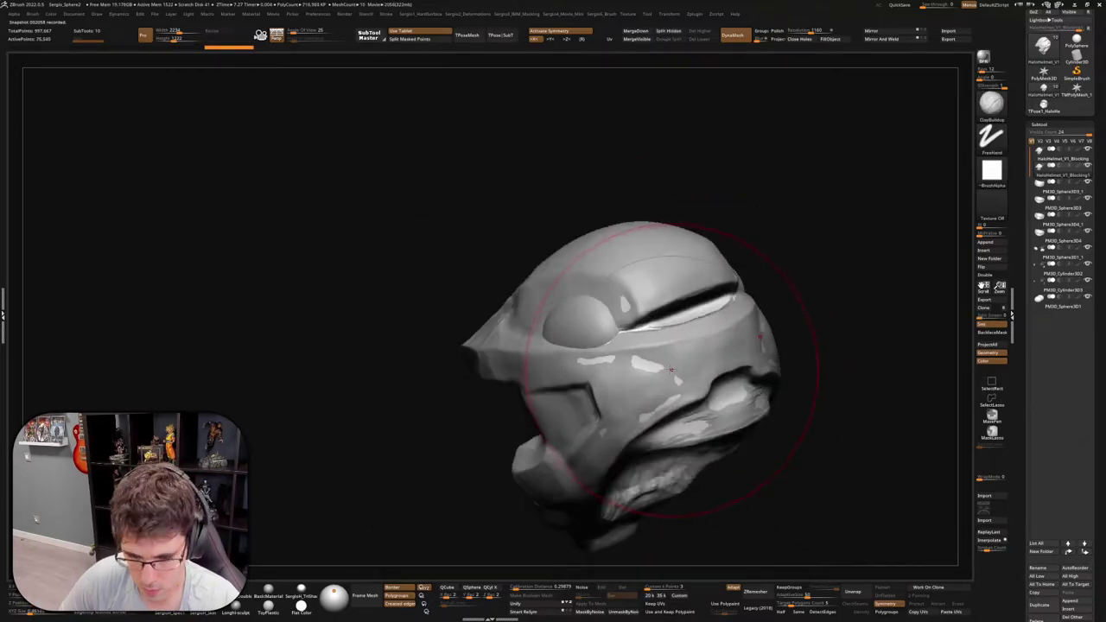
key(ctrl)
drag(777, 325, 588, 313)
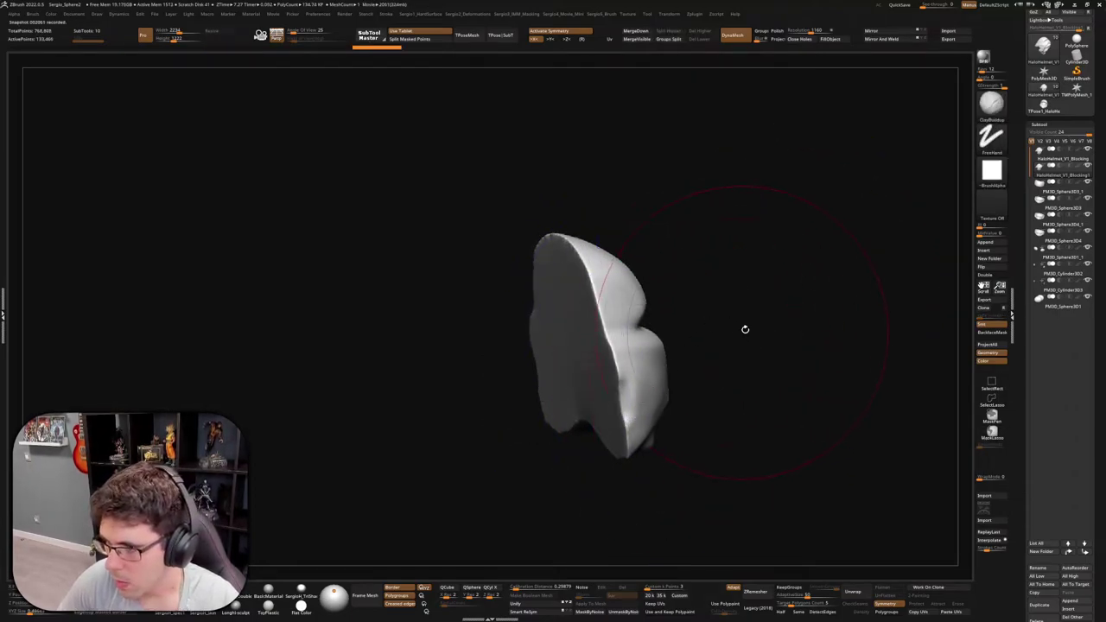
Work the isolated back section with the Clay brush, viewing it from front and side
drag(742, 328, 717, 329)
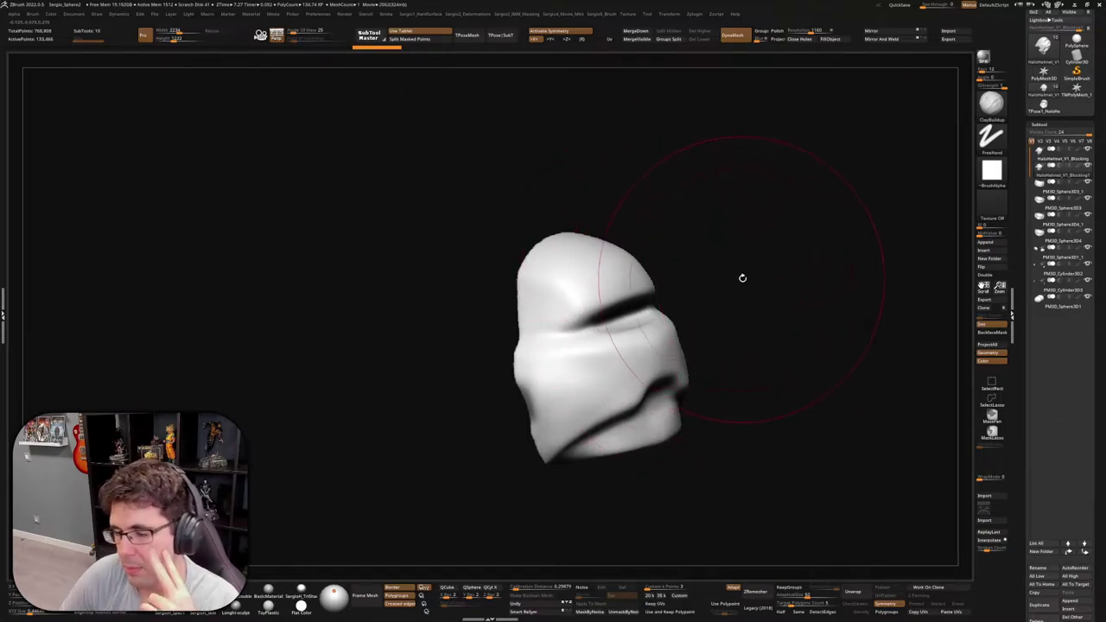
mouse_move(743, 277)
mouse_down()
mouse_move(731, 316)
mouse_move(600, 361)
mouse_move(555, 297)
mouse_move(669, 306)
mouse_up()
key(b)
key(c)
key(l)
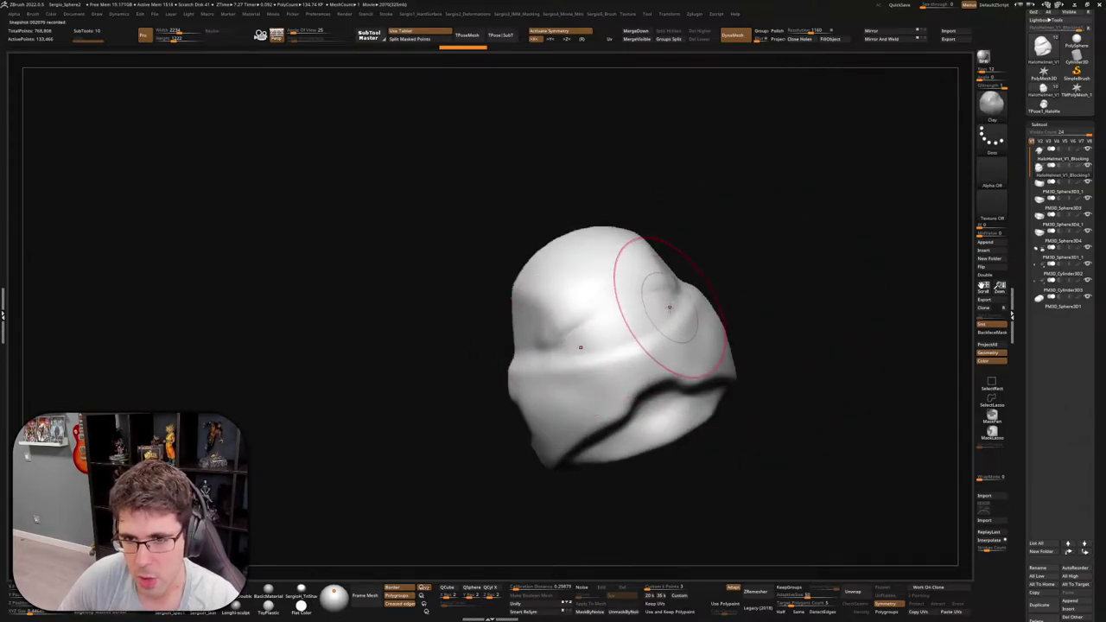
mouse_move(592, 345)
mouse_down()
mouse_move(654, 394)
mouse_move(635, 424)
mouse_up()
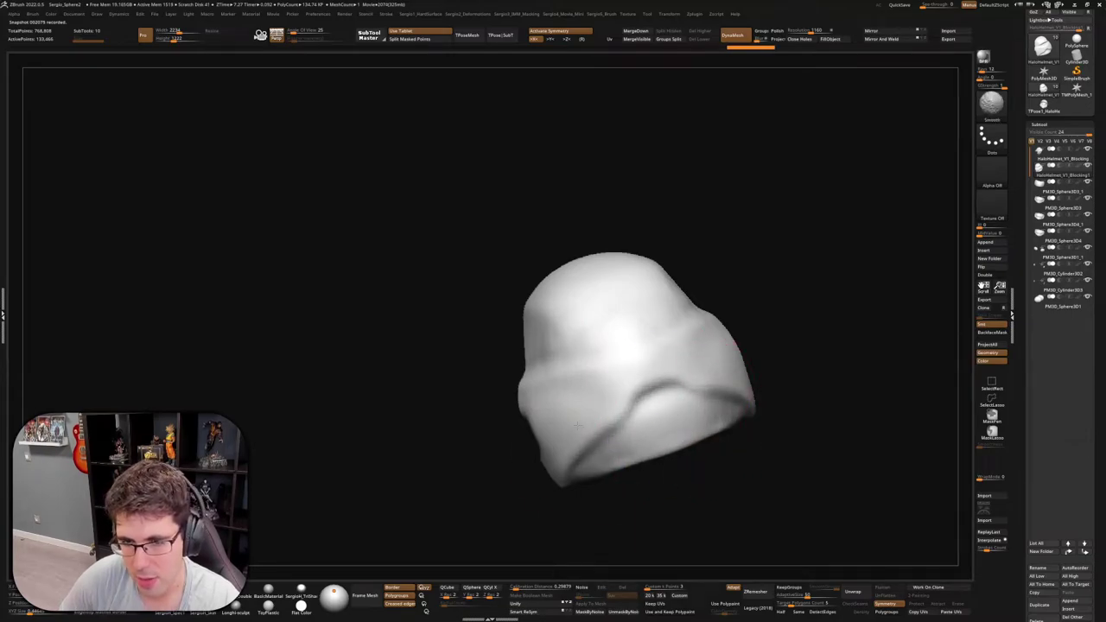
mouse_move(556, 417)
mouse_down()
mouse_move(605, 363)
mouse_move(666, 345)
mouse_move(605, 320)
mouse_move(595, 352)
mouse_move(588, 345)
mouse_move(563, 371)
mouse_up()
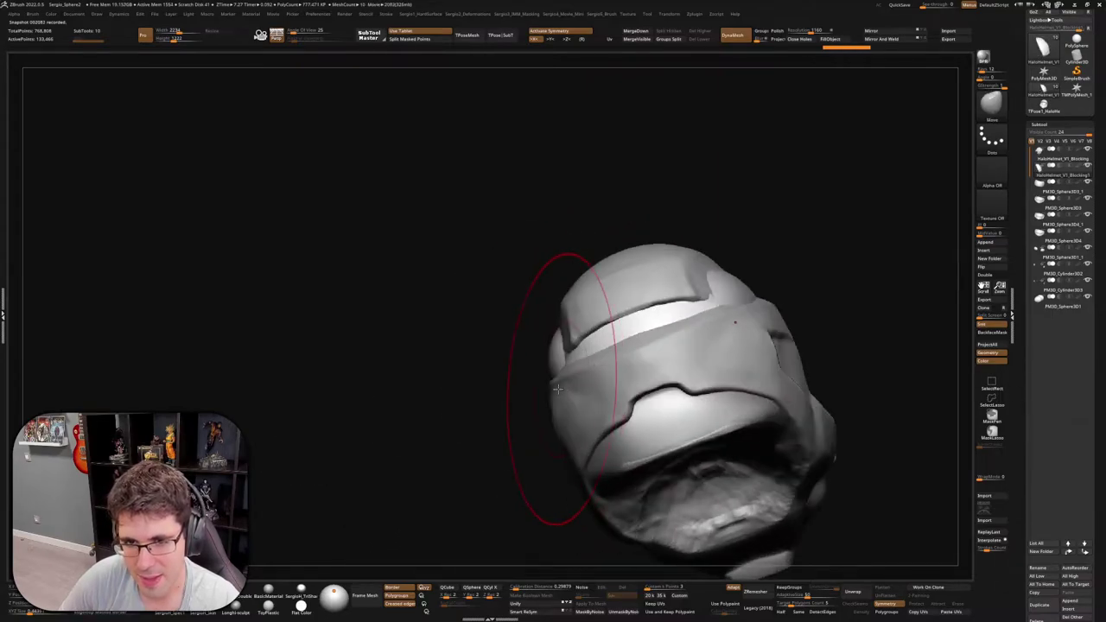
mouse_move(669, 314)
mouse_down()
mouse_move(593, 247)
mouse_move(628, 329)
mouse_move(582, 365)
mouse_move(753, 309)
mouse_move(767, 343)
mouse_move(687, 352)
mouse_up()
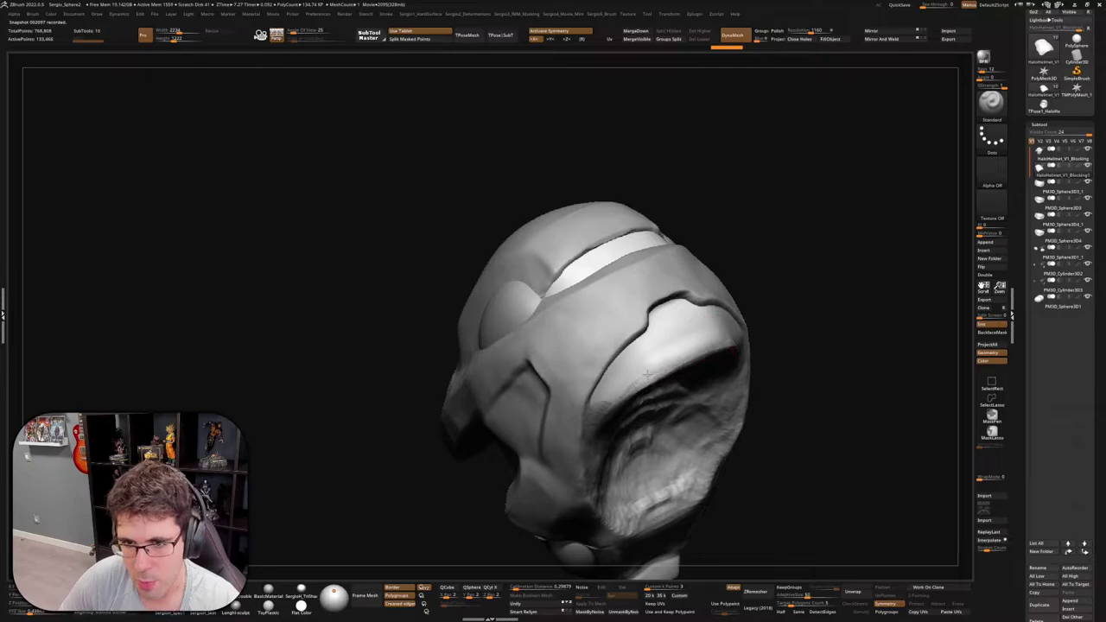
Check the lower subdivision level, return to the higher one, and isolate the clicked helmet piece
key(shift+d)
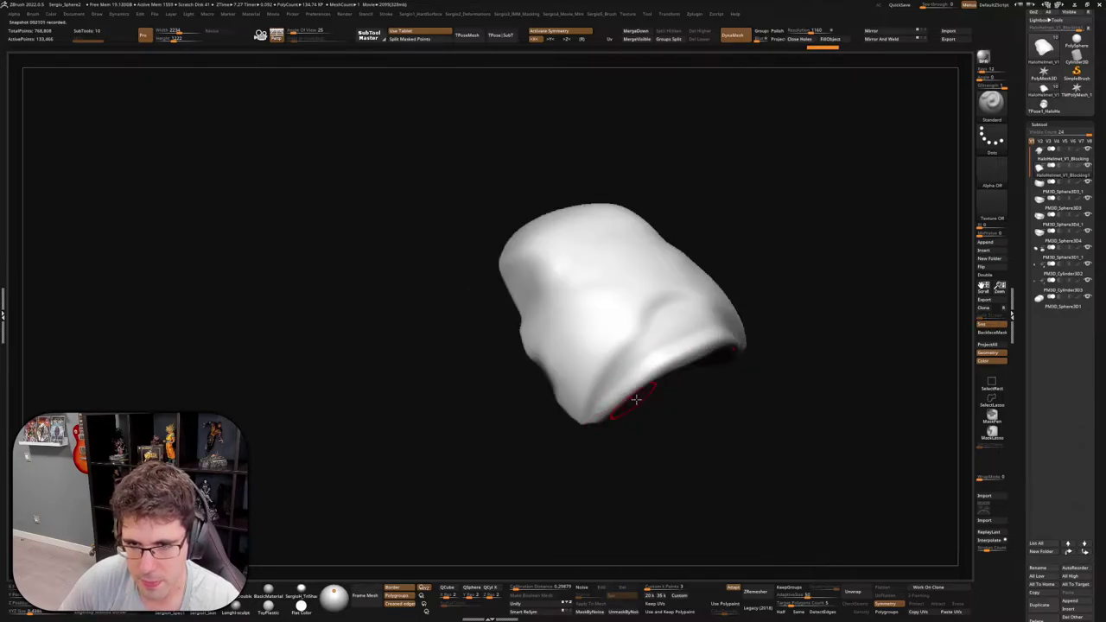
mouse_move(612, 404)
mouse_down()
mouse_move(719, 343)
mouse_move(671, 358)
mouse_move(753, 363)
mouse_move(696, 350)
mouse_up()
key(d)
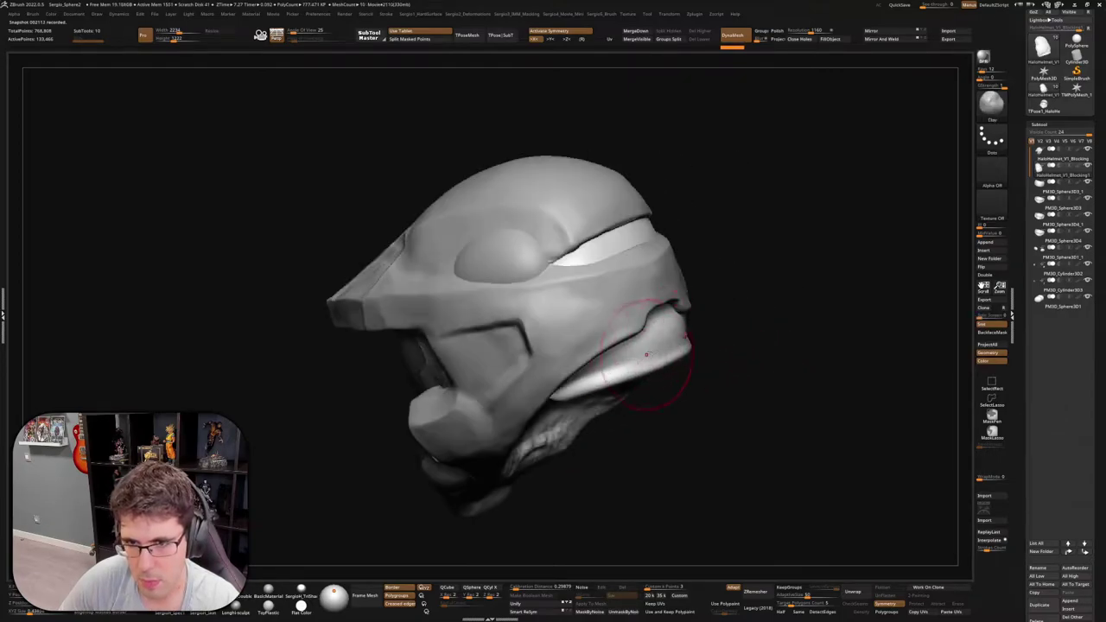
ctrl+shift+click(608, 371)
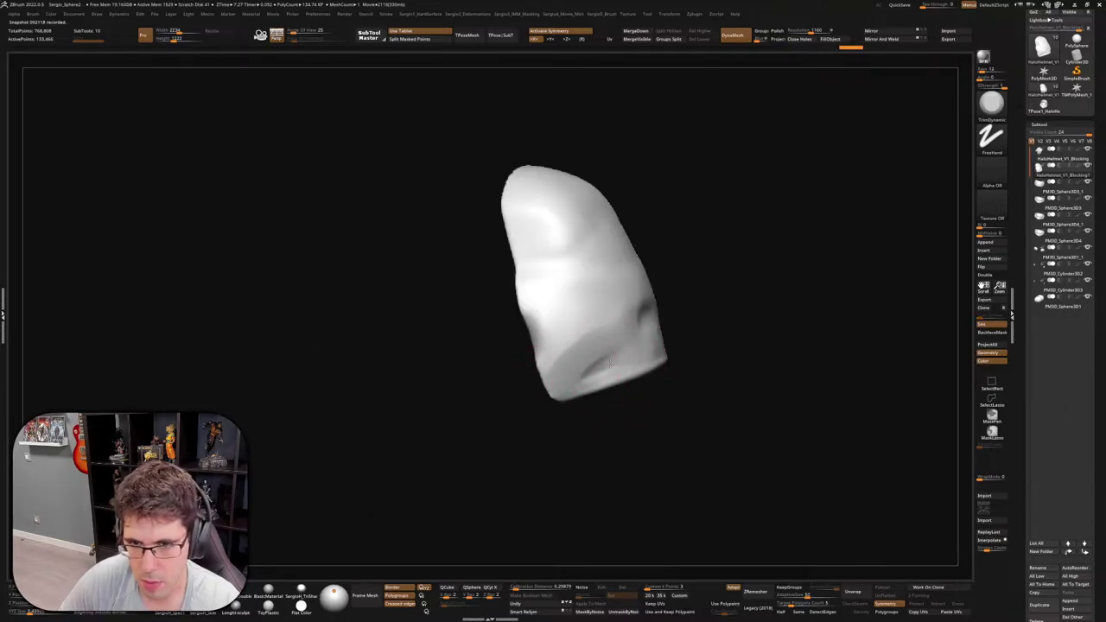
drag(562, 382, 637, 371)
Reshape and smooth the isolated piece's lower edge using Clay, Move and Smooth
key(b)
key(c)
key(l)
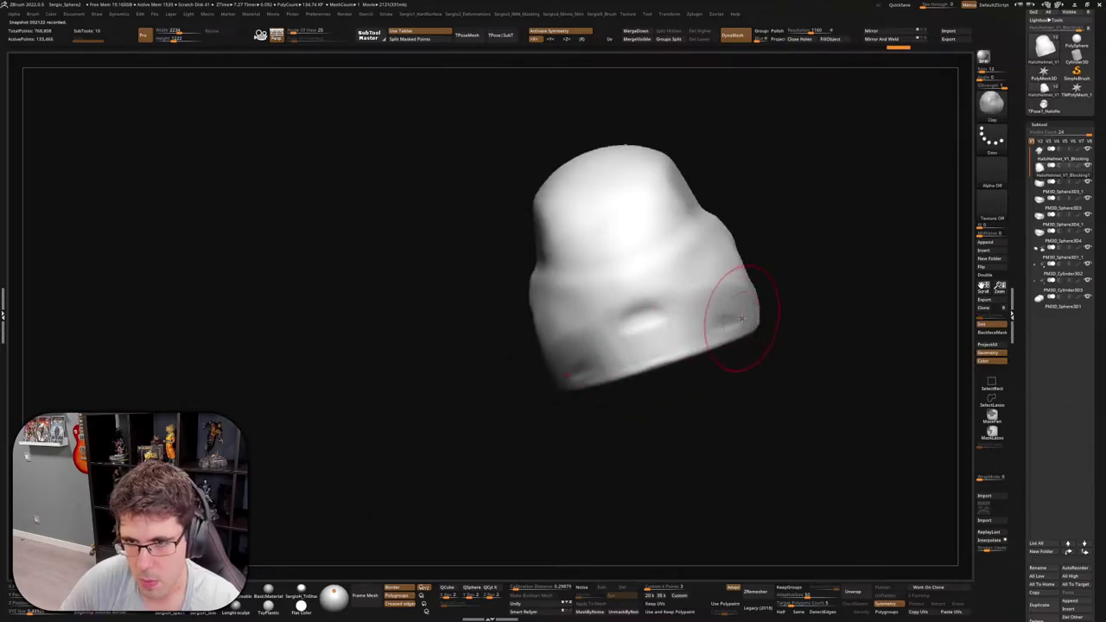
drag(716, 346, 711, 354)
key(b)
key(m)
key(v)
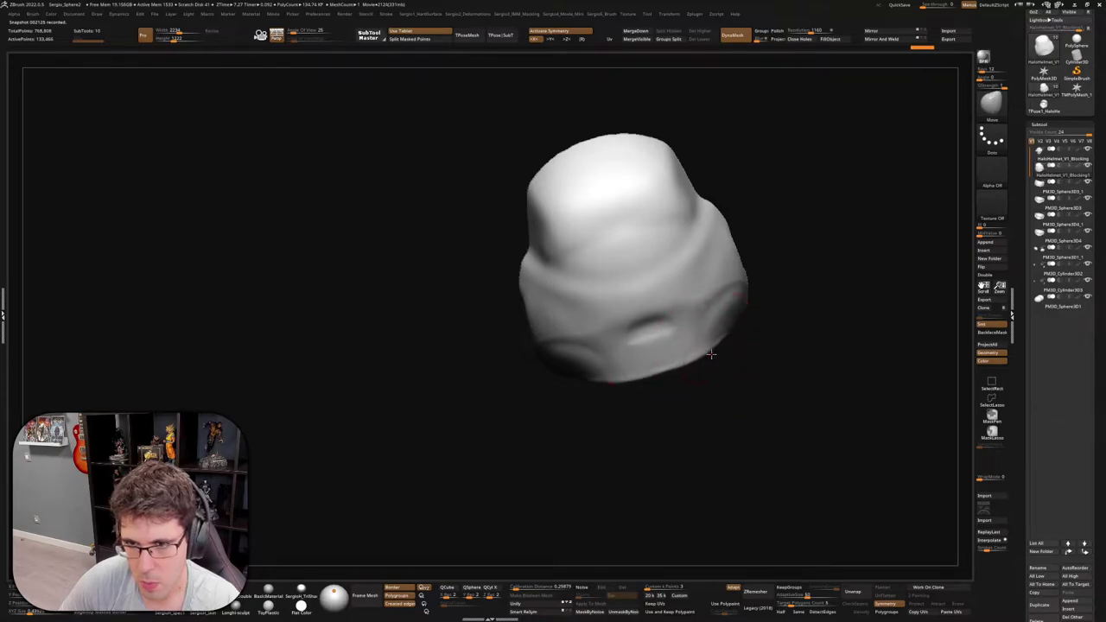
key(shift)
mouse_move(612, 350)
shift+mouse_down()
mouse_move(664, 347)
mouse_move(666, 291)
mouse_move(648, 326)
shift+mouse_up()
Show the full helmet again and build up its inner rim from underneath with ClayBuildup
mouse_move(760, 346)
mouse_down()
mouse_move(664, 356)
mouse_move(674, 337)
mouse_up()
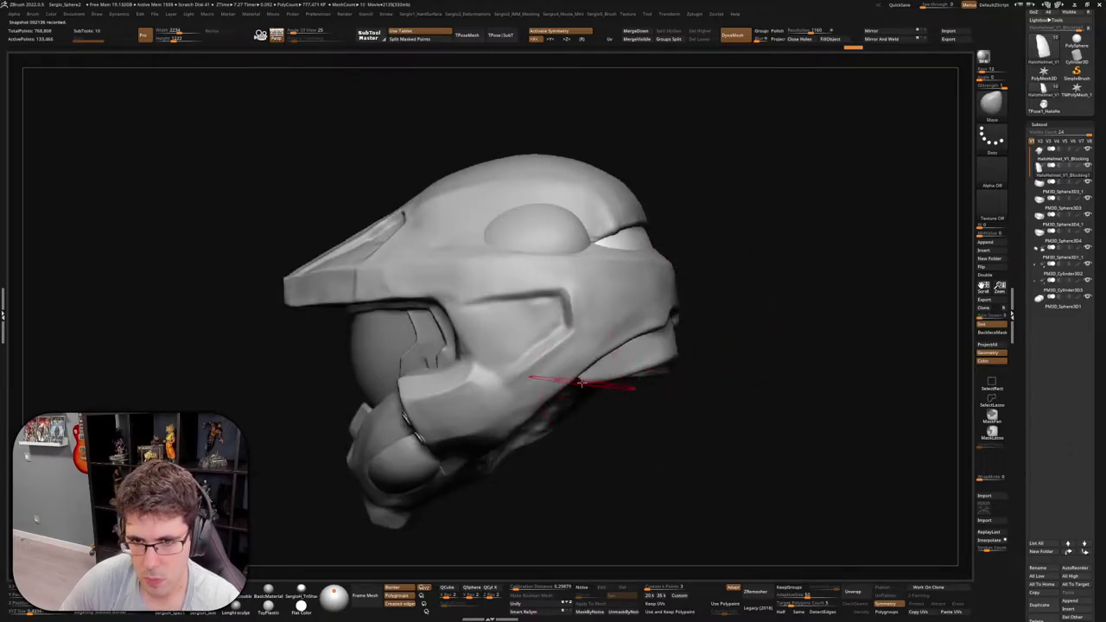
mouse_move(548, 380)
mouse_down()
mouse_move(687, 378)
mouse_move(633, 382)
mouse_up()
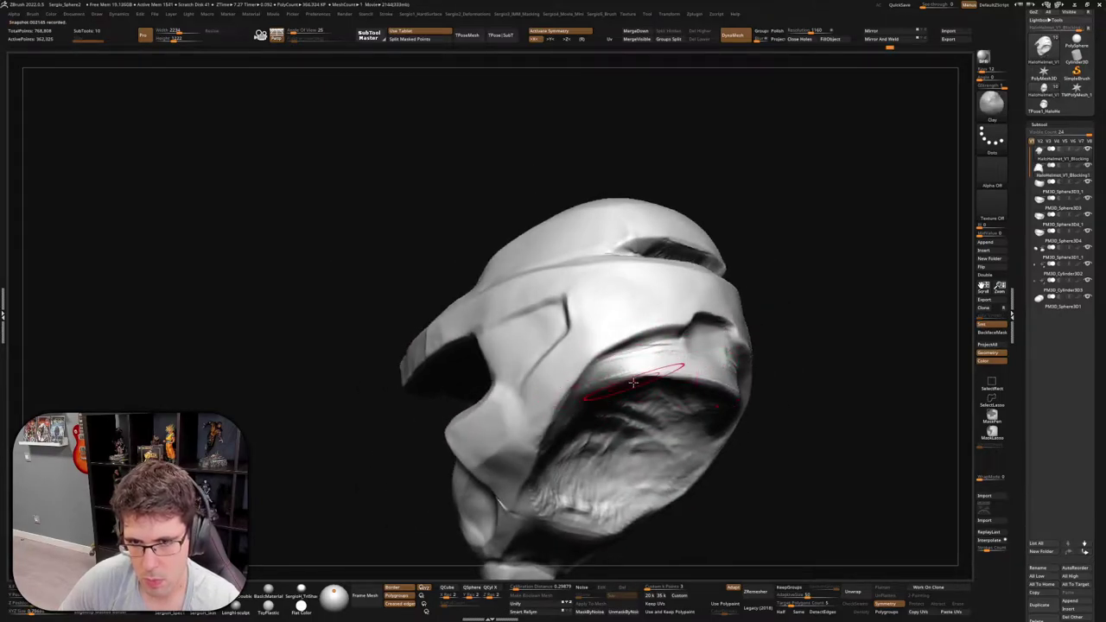
key(b)
key(c)
key(b)
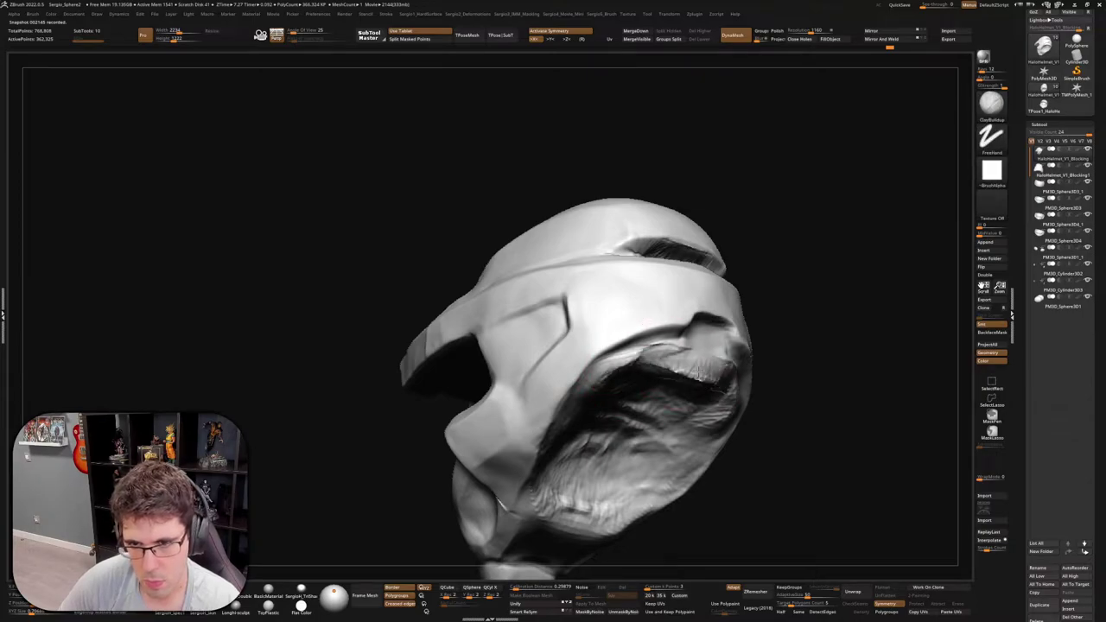
mouse_move(698, 372)
mouse_down()
mouse_move(622, 364)
mouse_move(679, 363)
mouse_move(702, 340)
mouse_up()
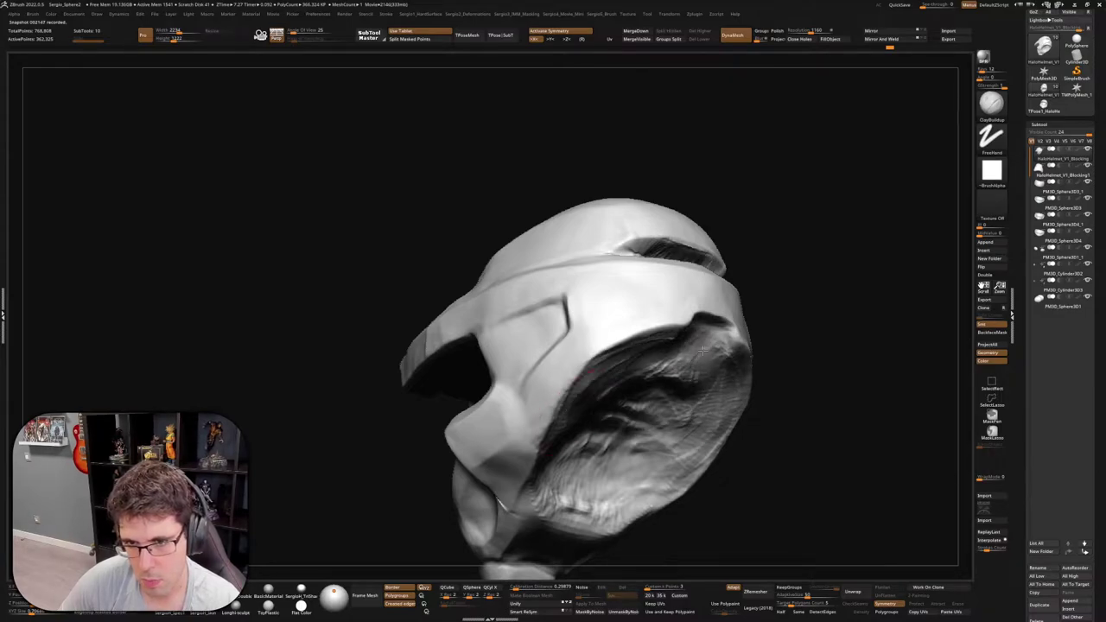
drag(702, 340, 698, 339)
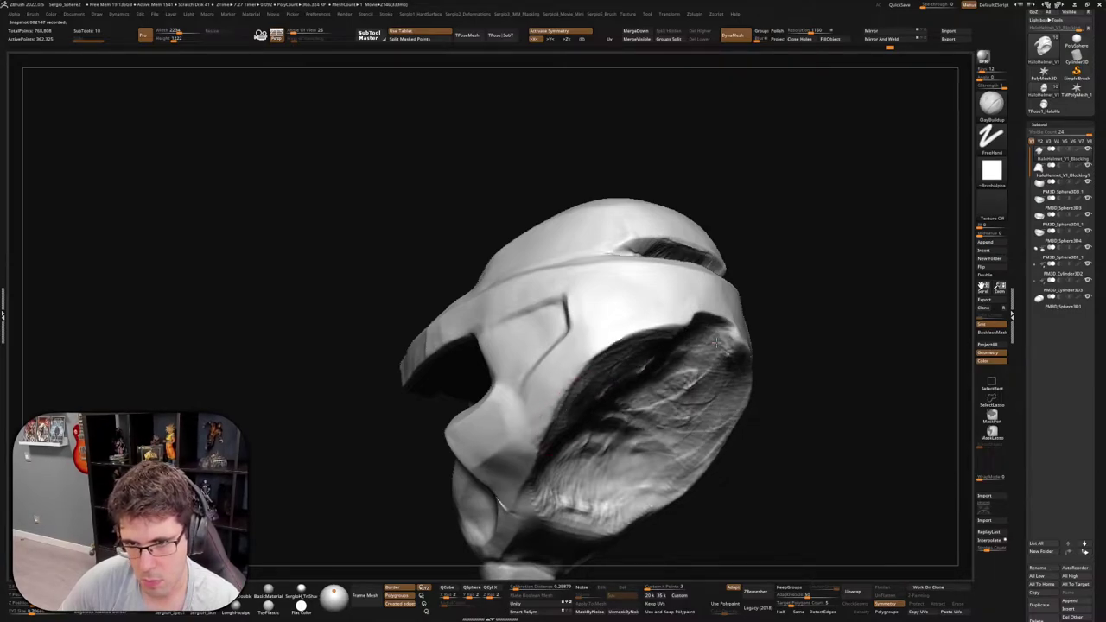
mouse_move(716, 357)
right_down()
mouse_move(730, 398)
mouse_move(600, 395)
mouse_move(593, 410)
mouse_move(596, 386)
right_up()
key(b)
key(m)
key(v)
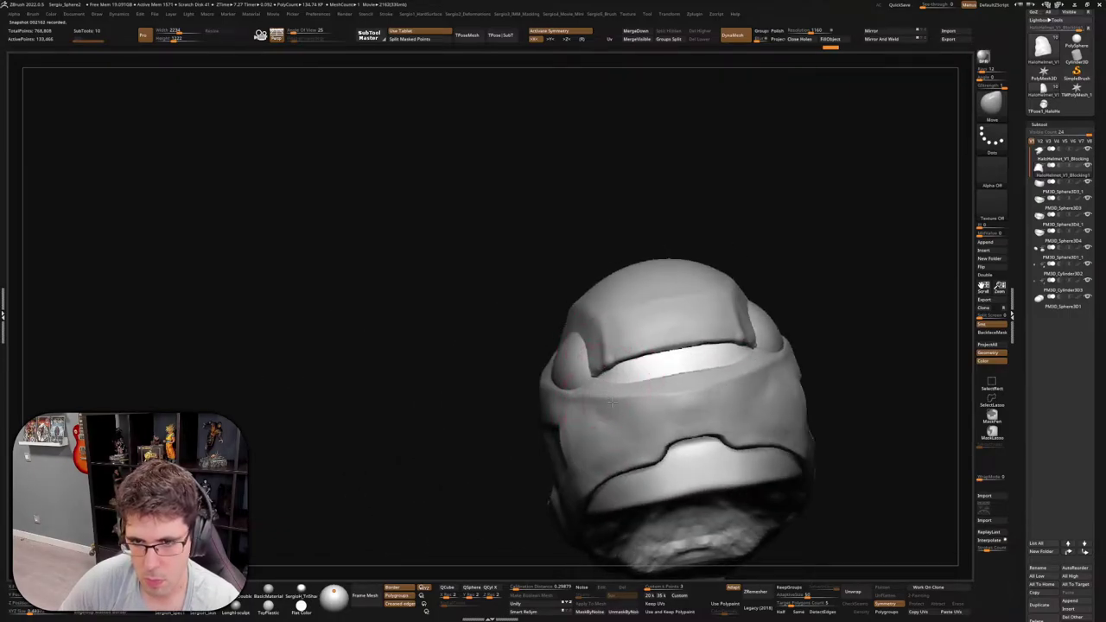
Alt-click the HaloHelmet_V1_Blocking mesh from a top-down front view to make it the active subtool
right_drag(703, 358, 732, 377)
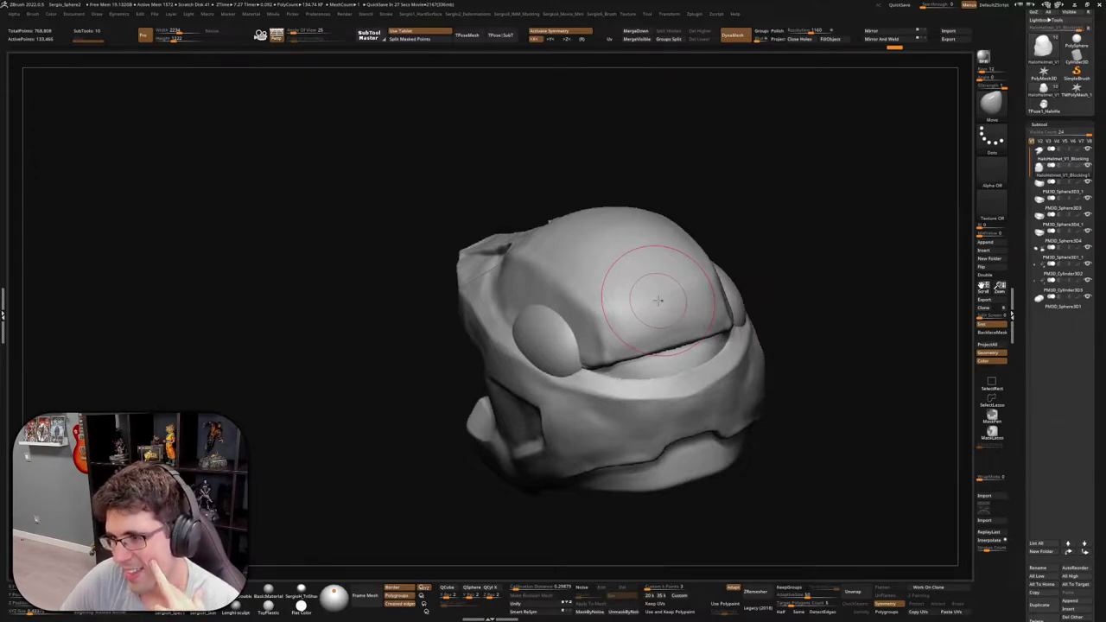
drag(809, 271, 609, 343)
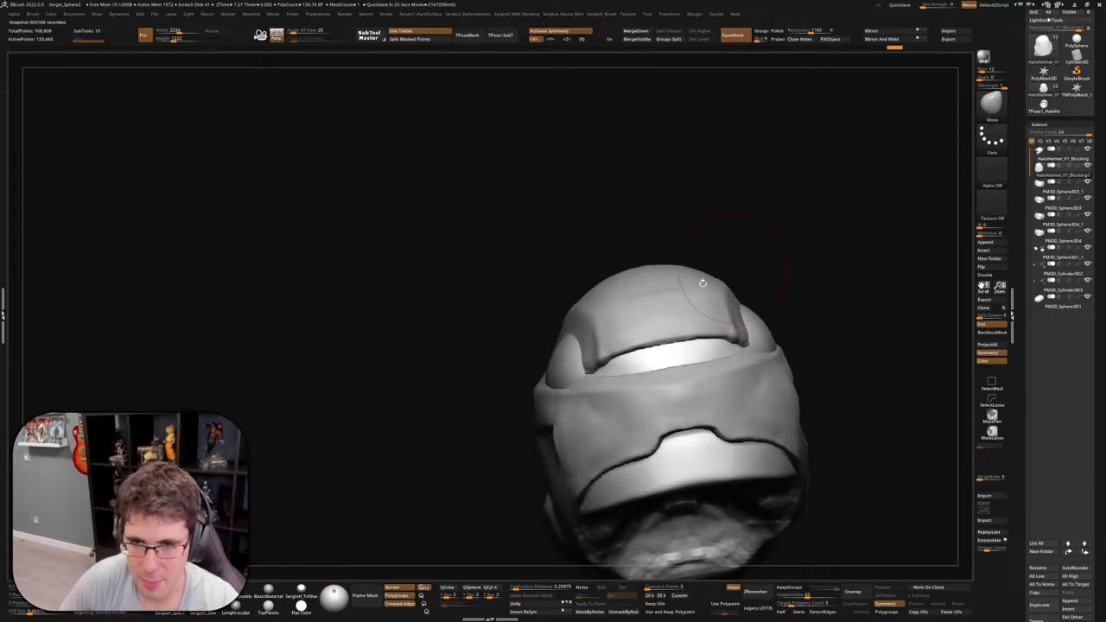
alt+click(622, 349)
mouse_move(622, 348)
right_down()
mouse_move(605, 358)
mouse_move(741, 339)
mouse_move(691, 346)
mouse_move(691, 362)
right_up()
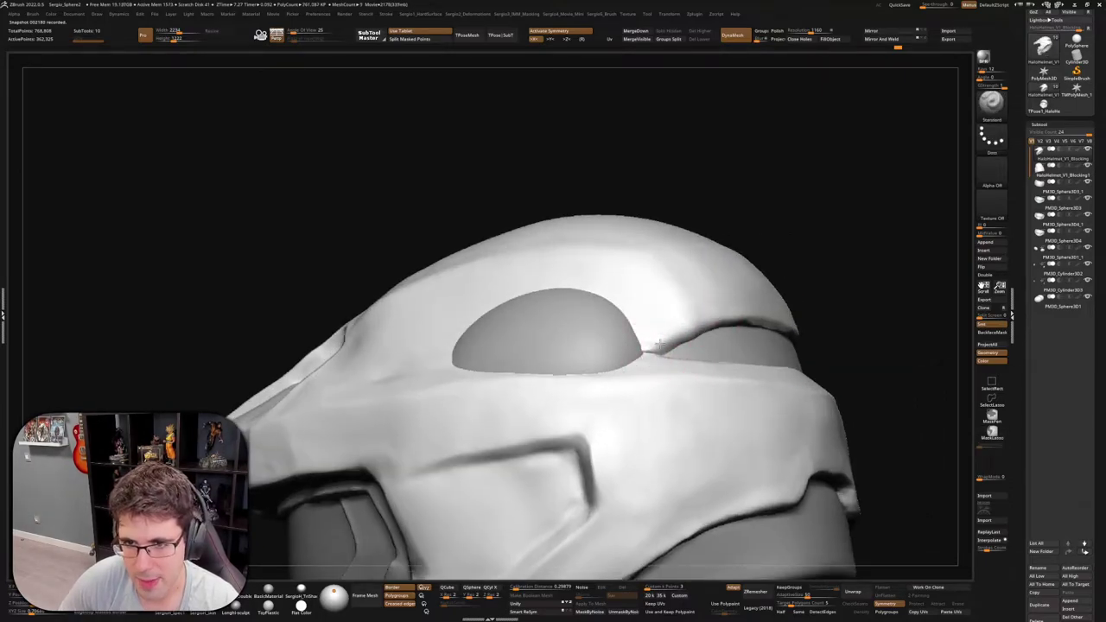
Reframe the helmet and examine the visor area from side and front angles
right_drag(772, 317, 679, 345)
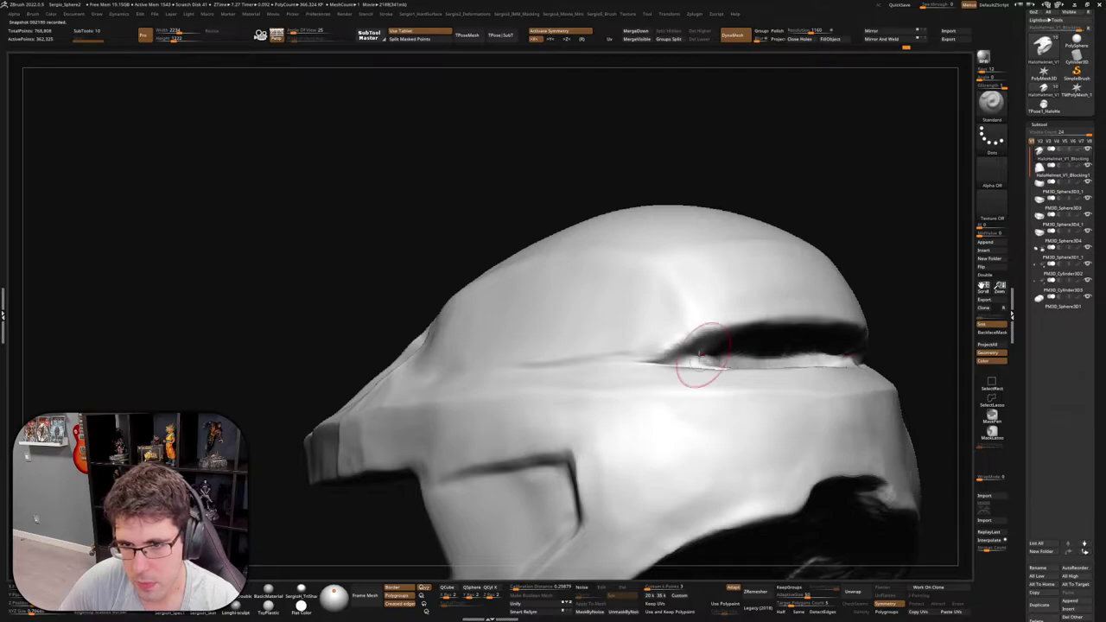
key(f)
right_drag(755, 361, 748, 346)
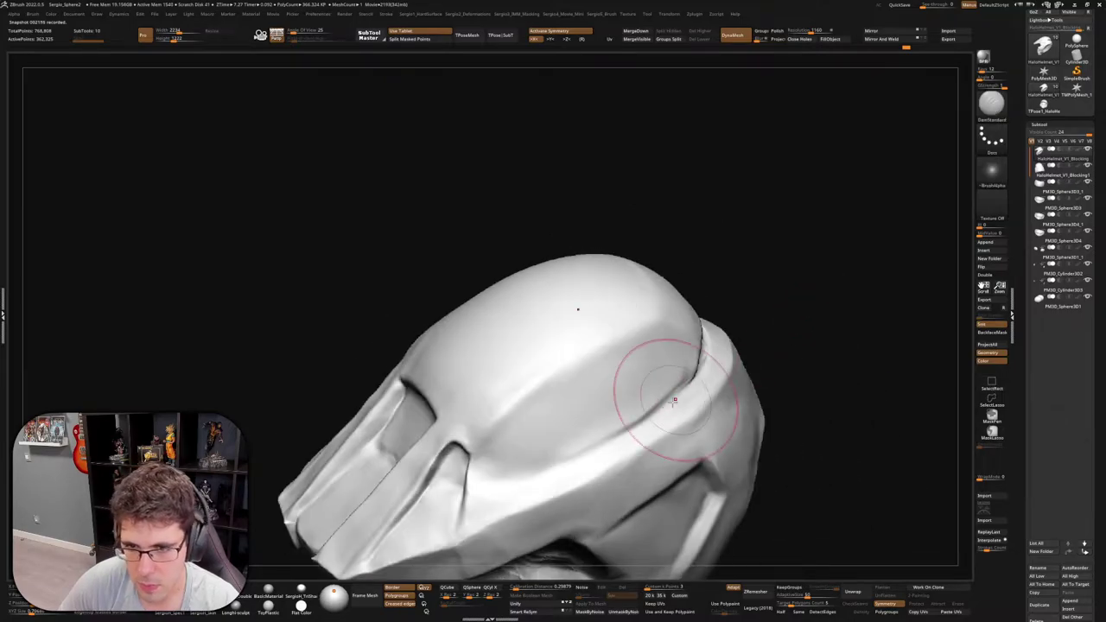
mouse_move(666, 371)
right_down()
mouse_move(667, 417)
mouse_move(662, 370)
right_up()
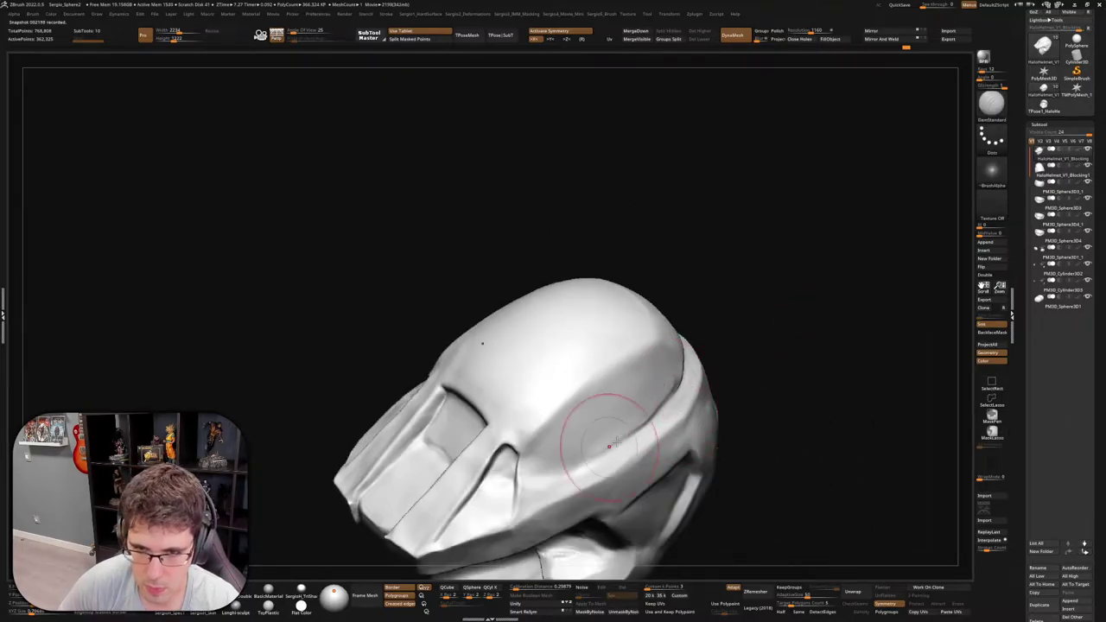
right_drag(592, 456, 637, 412)
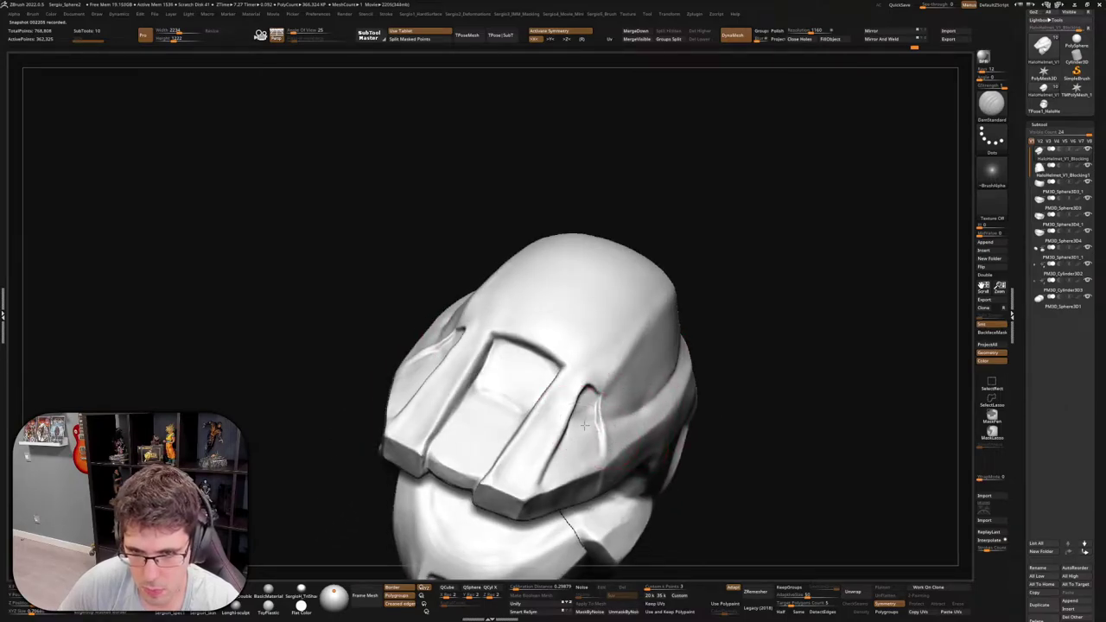
right_drag(639, 404, 671, 451)
key(b)
key(m)
key(v)
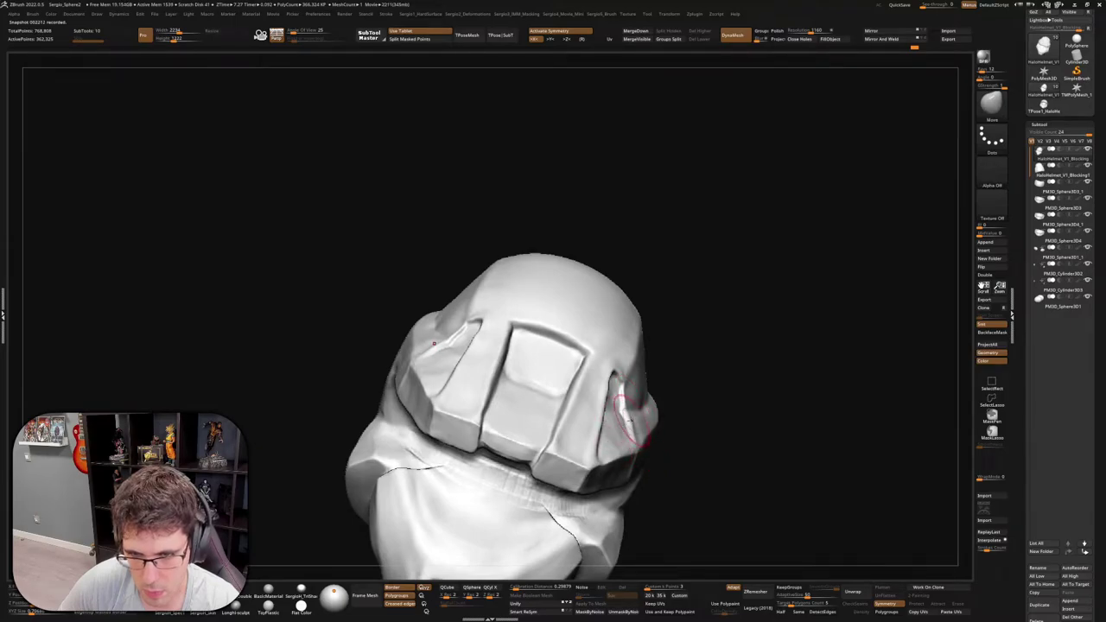
right_drag(630, 422, 582, 438)
Carve a crease below the eye opening with the DamStandard brush
key(b)
key(t)
key(d)
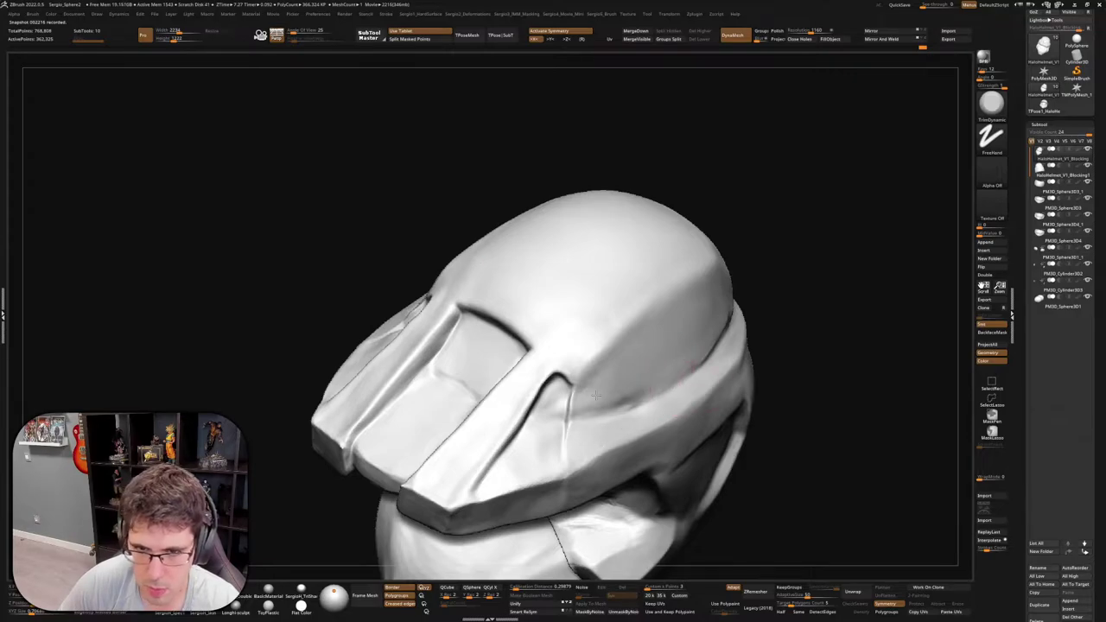
right_drag(616, 406, 538, 452)
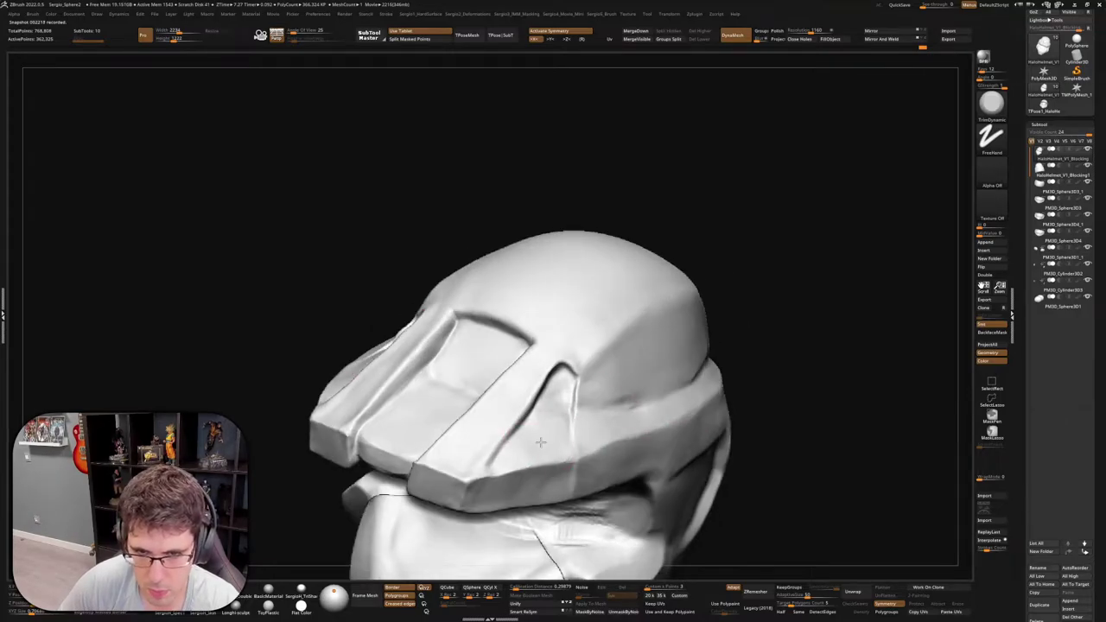
right_drag(606, 438, 573, 402)
key(b)
key(d)
key(s)
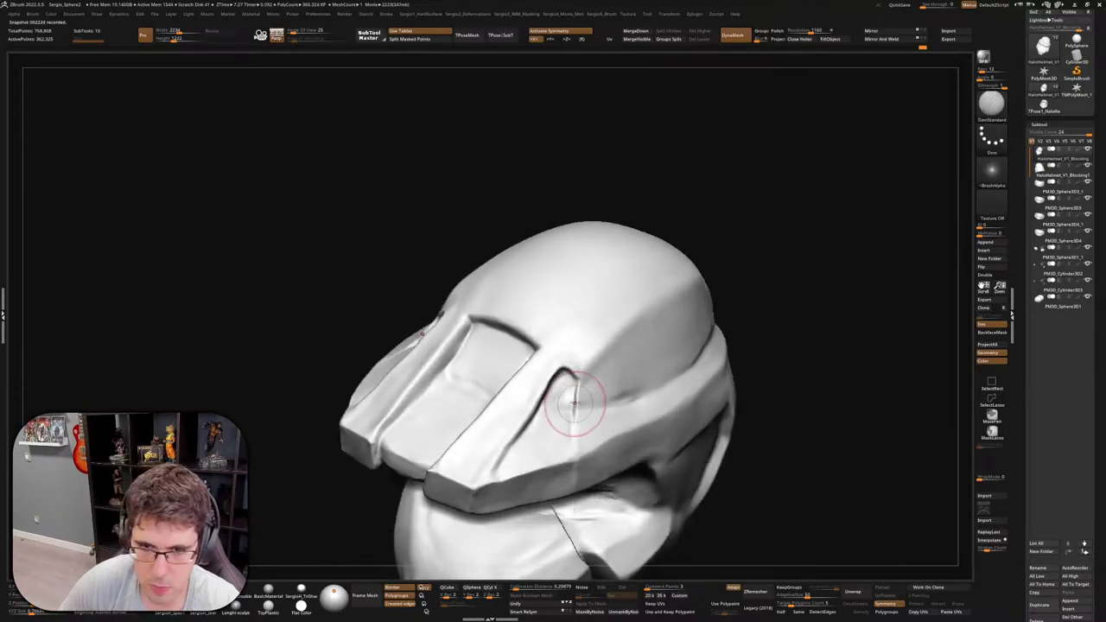
drag(573, 435, 570, 461)
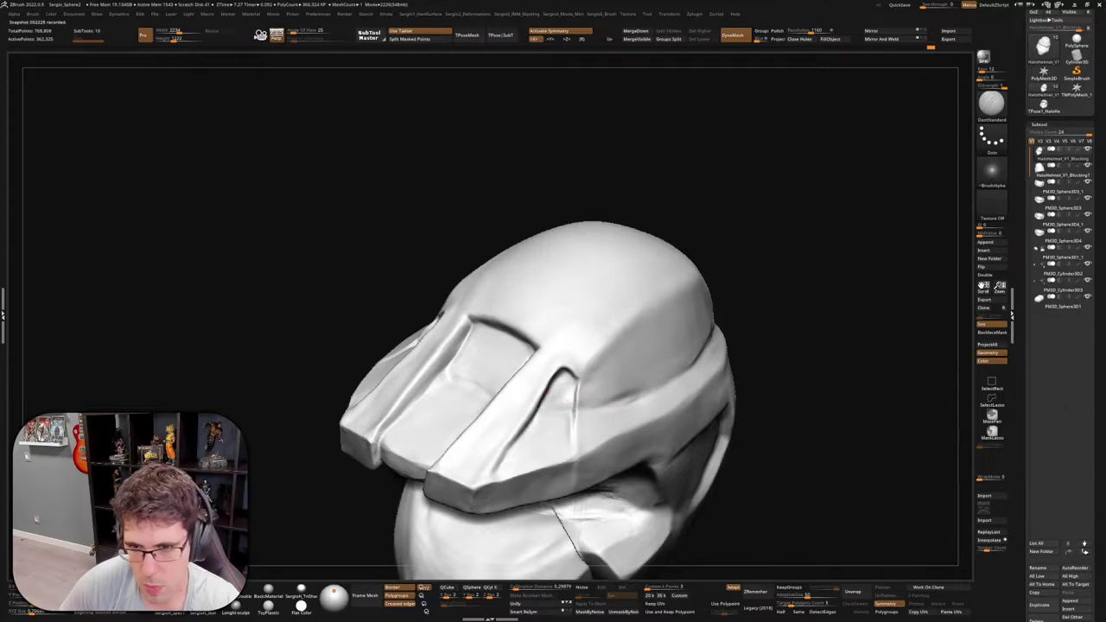
Inspect the helmet top and the low front of the visor before reworking the side slot
mouse_move(570, 417)
right_down()
mouse_move(605, 363)
mouse_move(605, 432)
right_up()
key(b)
key(m)
key(v)
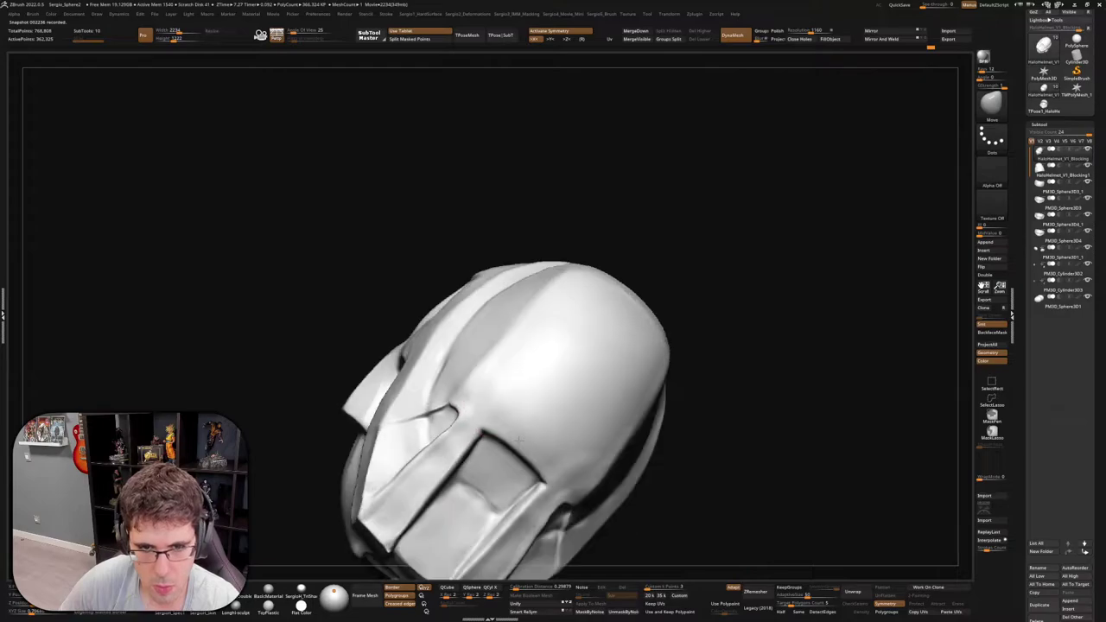
mouse_move(506, 395)
right_down()
mouse_move(473, 387)
mouse_move(525, 387)
right_up()
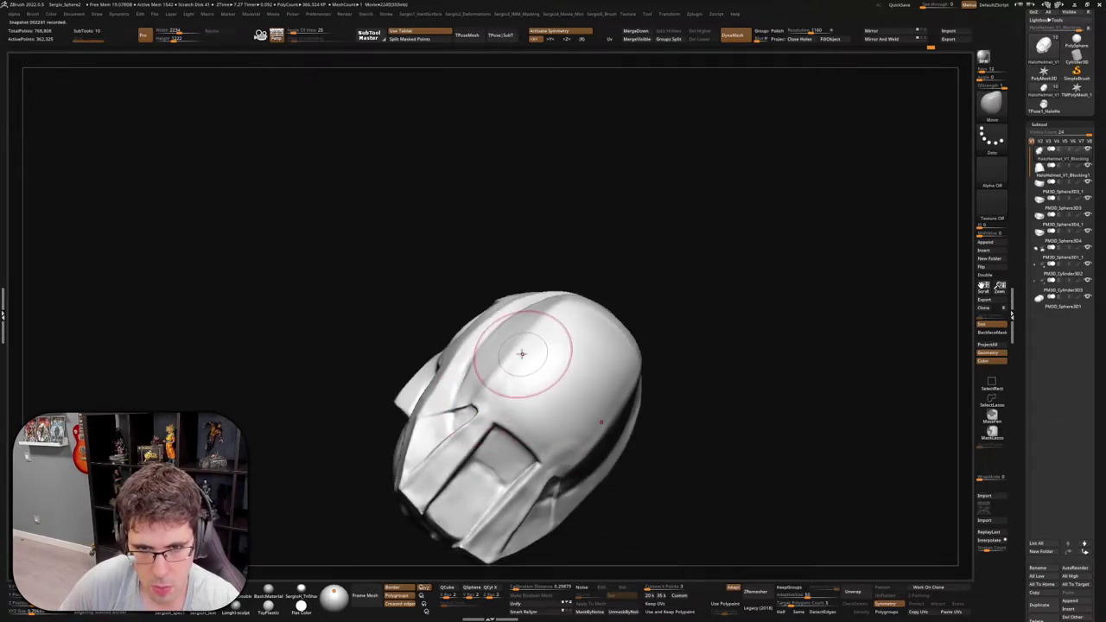
right_drag(557, 358, 605, 371)
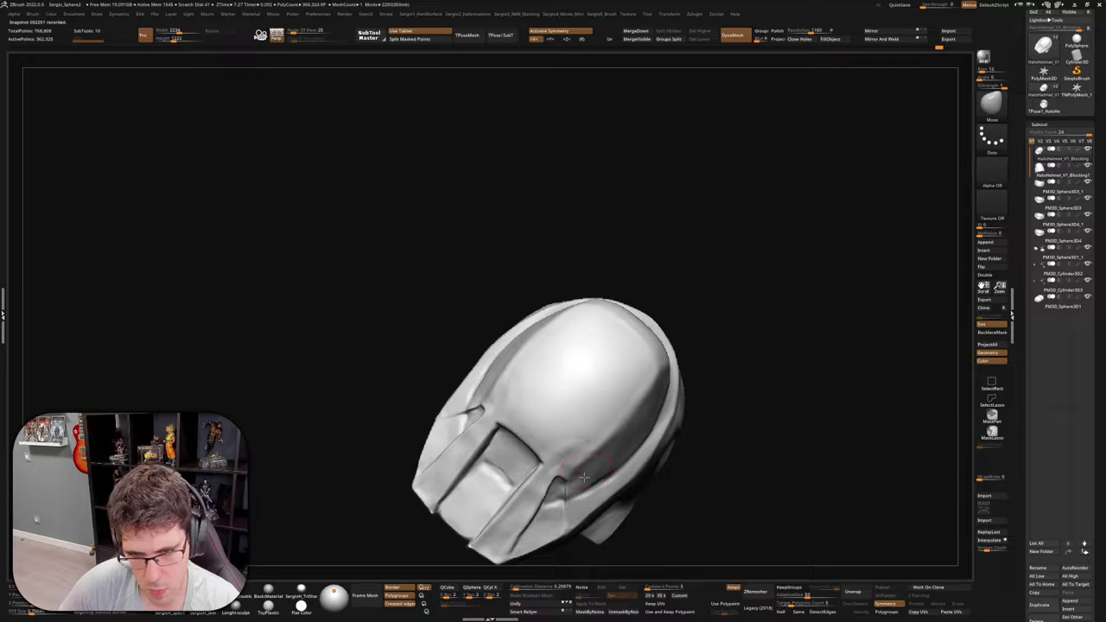
mouse_move(581, 488)
right_down()
mouse_move(607, 462)
mouse_move(574, 468)
right_up()
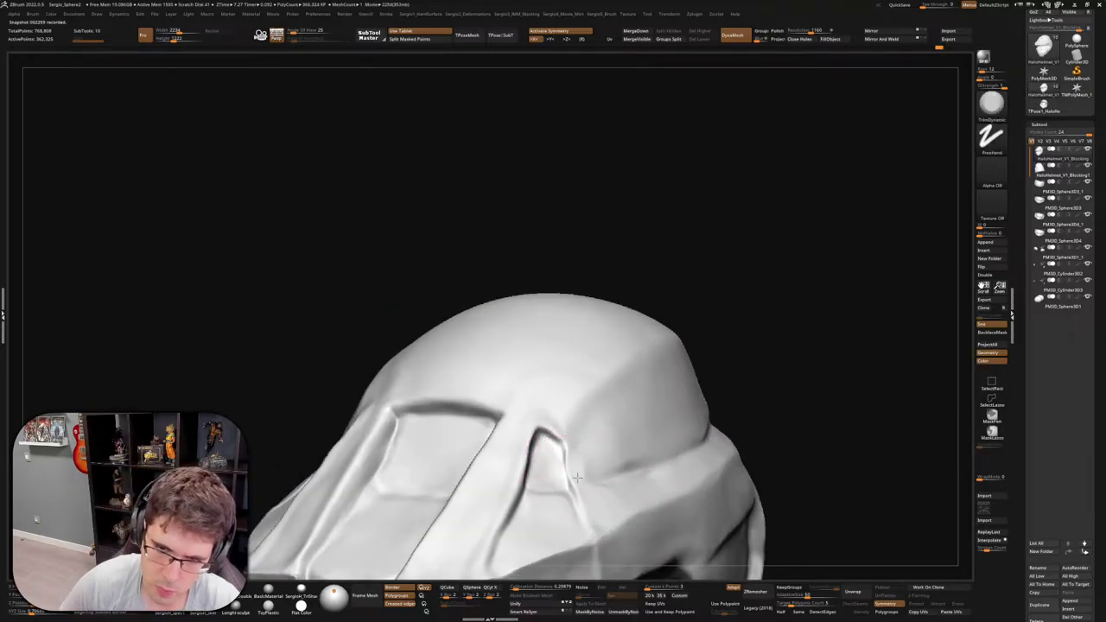
right_drag(600, 457, 551, 481)
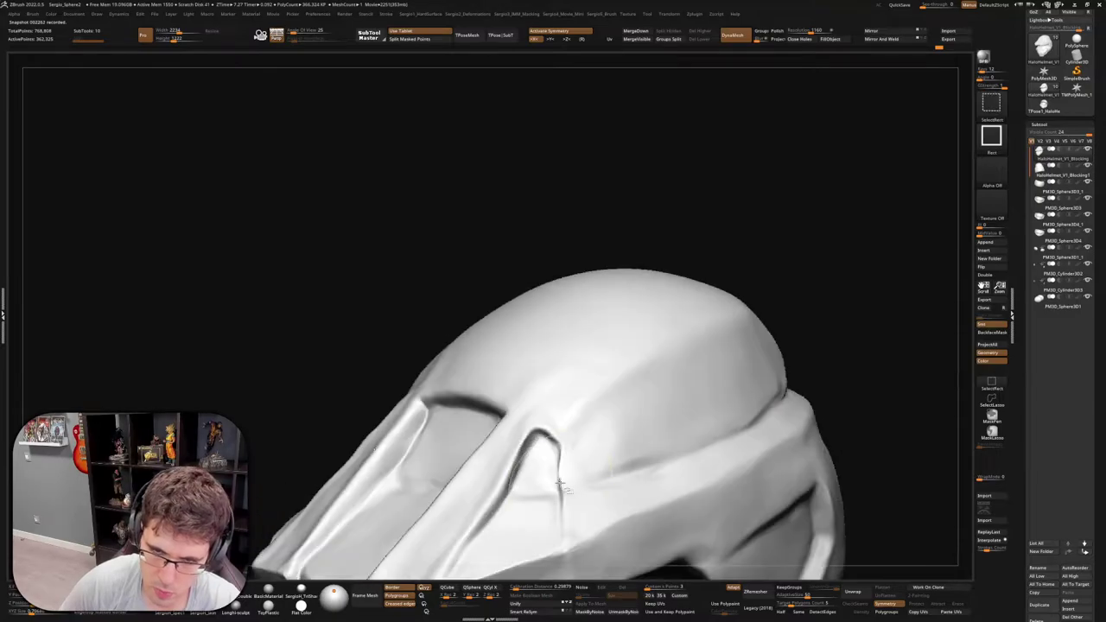
key(b)
key(d)
key(s)
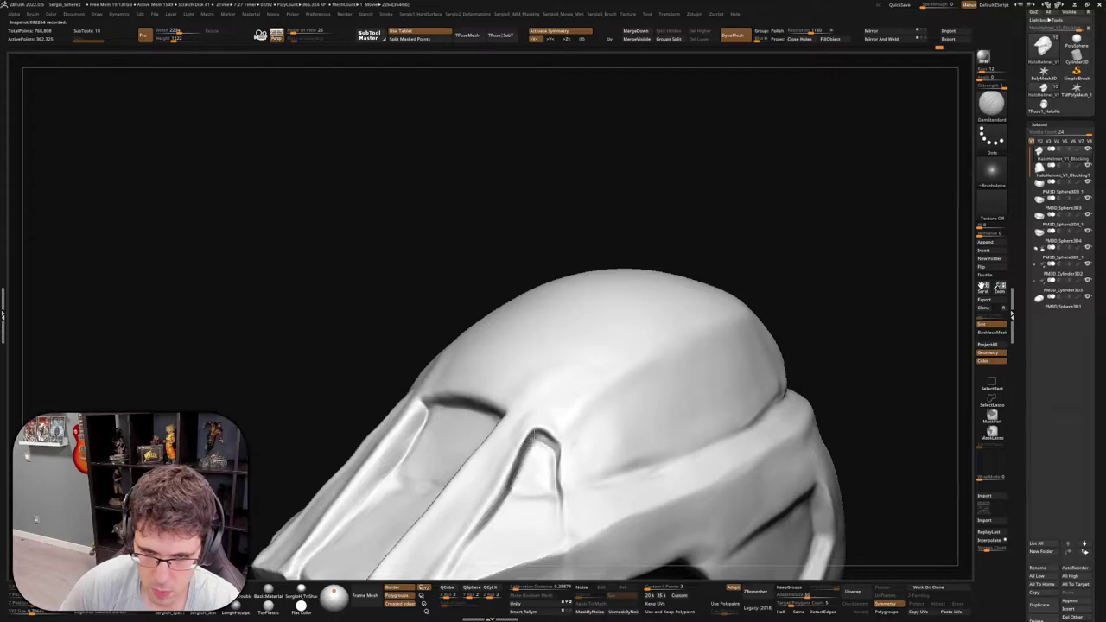
Reshape the surface beside the side slot and pull its ridge into a cleaner arch with Move
right_drag(559, 486, 572, 476)
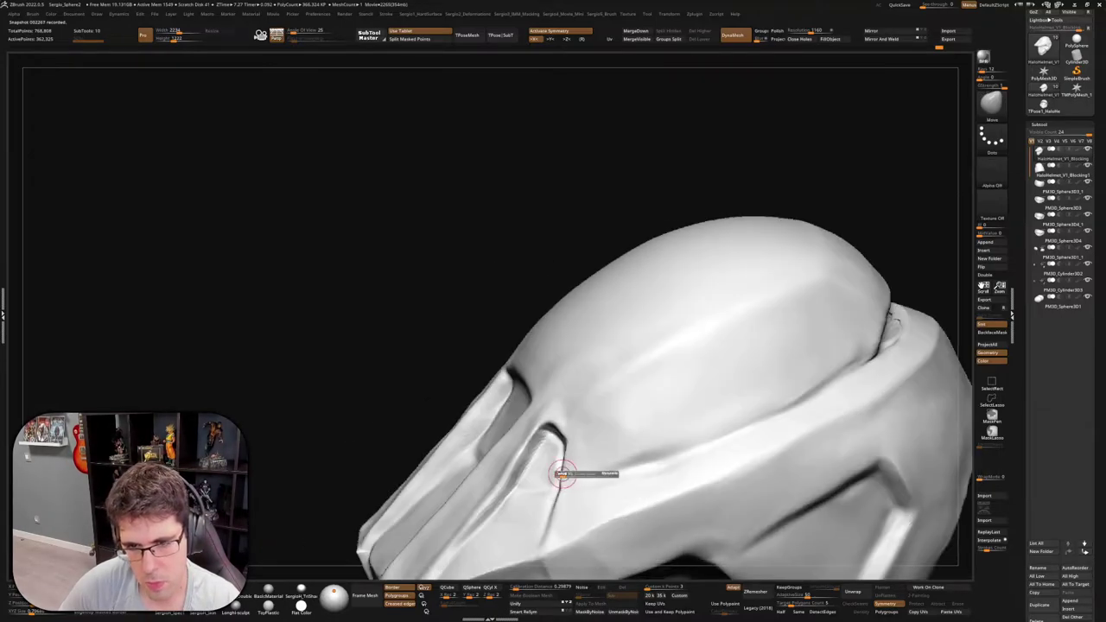
key(b)
key(m)
key(v)
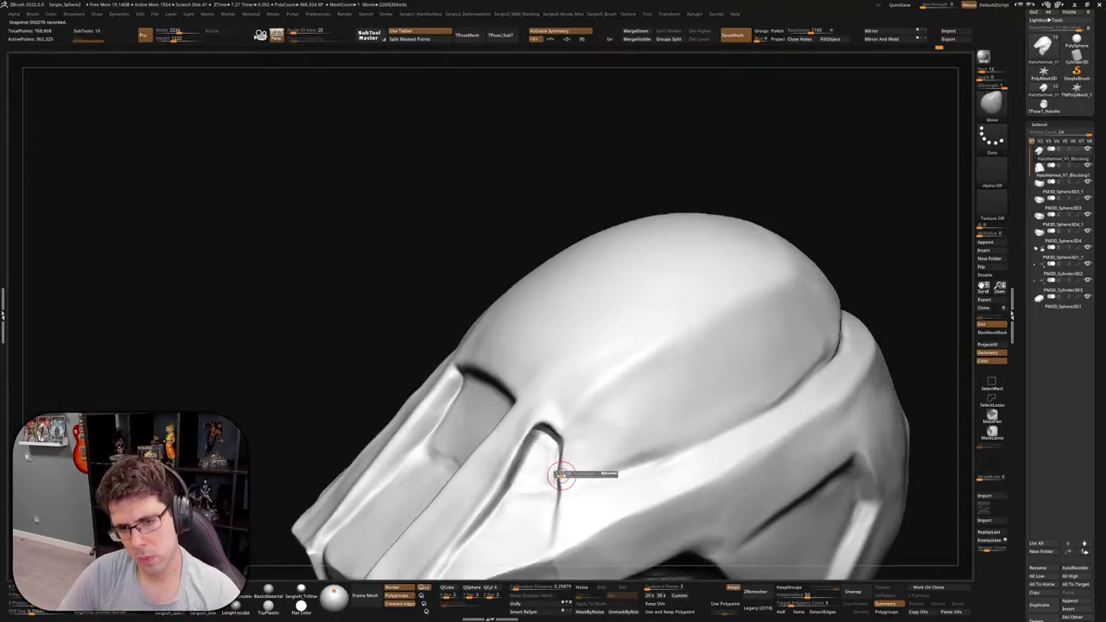
drag(555, 470, 563, 472)
right_drag(562, 469, 561, 432)
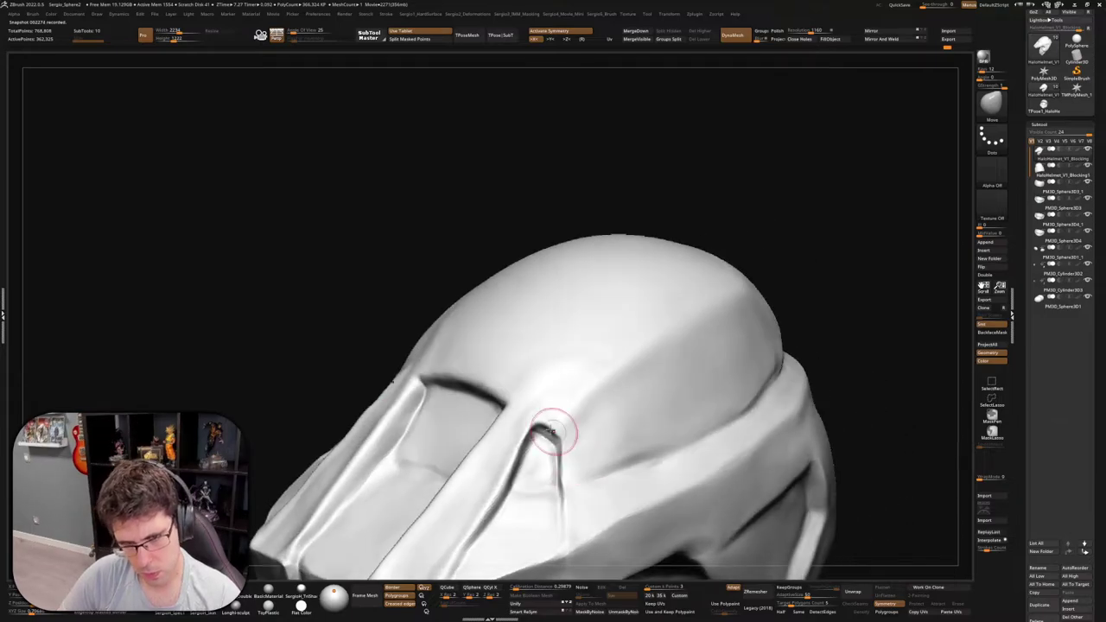
drag(547, 416, 554, 467)
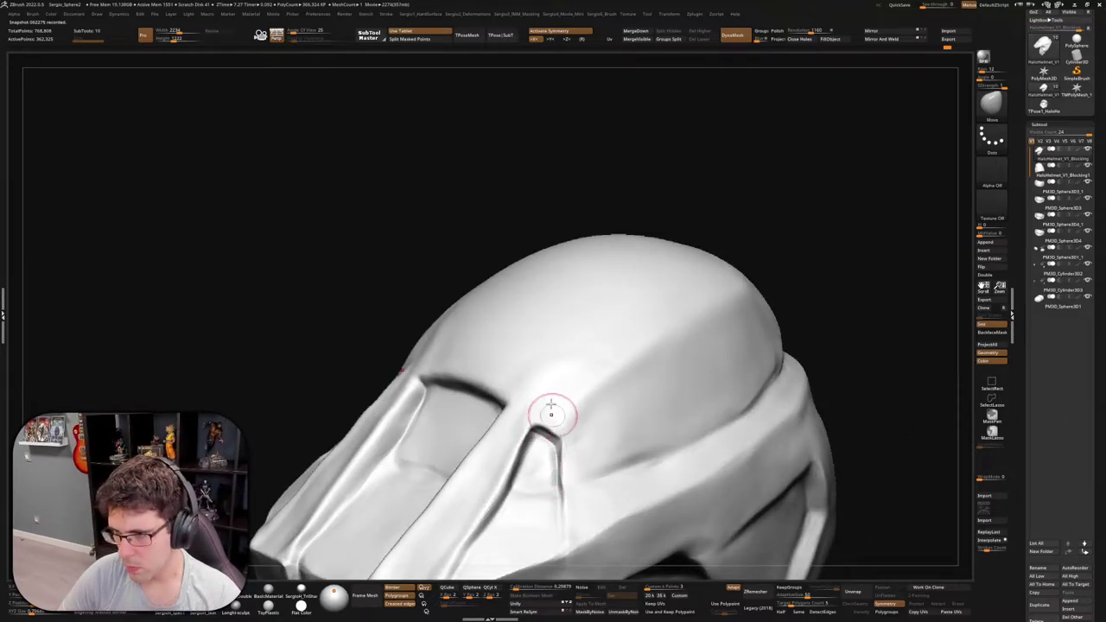
mouse_move(568, 395)
right_down()
mouse_move(563, 357)
mouse_move(585, 316)
mouse_move(589, 347)
right_up()
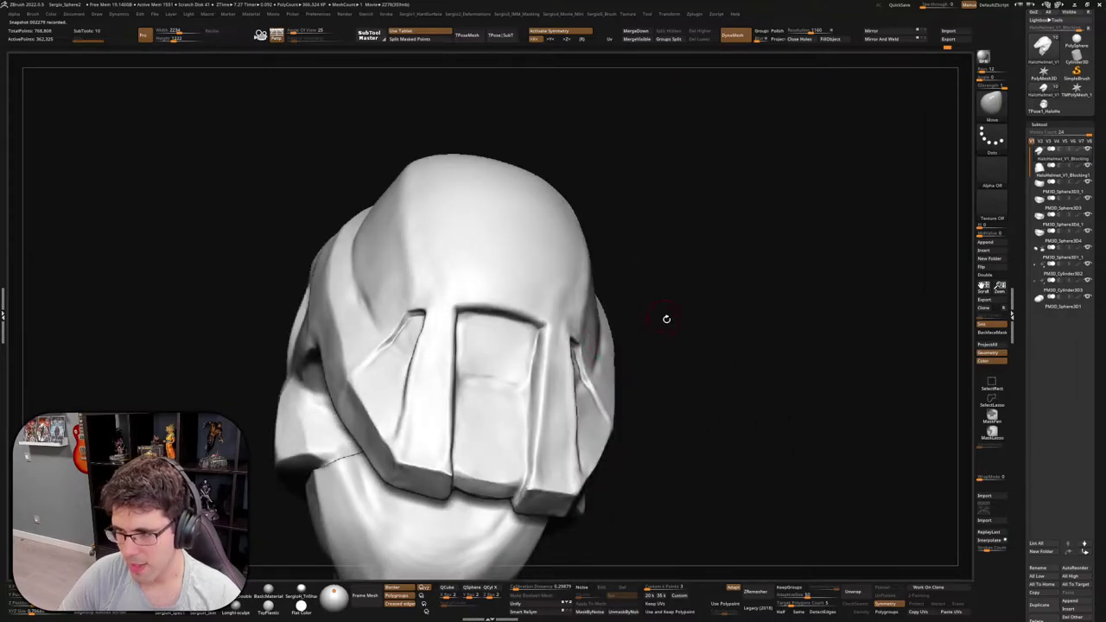
Trim the ridge between the eye openings with TrimDynamic, undoing the overly sharp crease
mouse_move(666, 319)
right_down()
mouse_move(670, 372)
mouse_move(577, 377)
mouse_move(562, 420)
mouse_move(561, 382)
right_up()
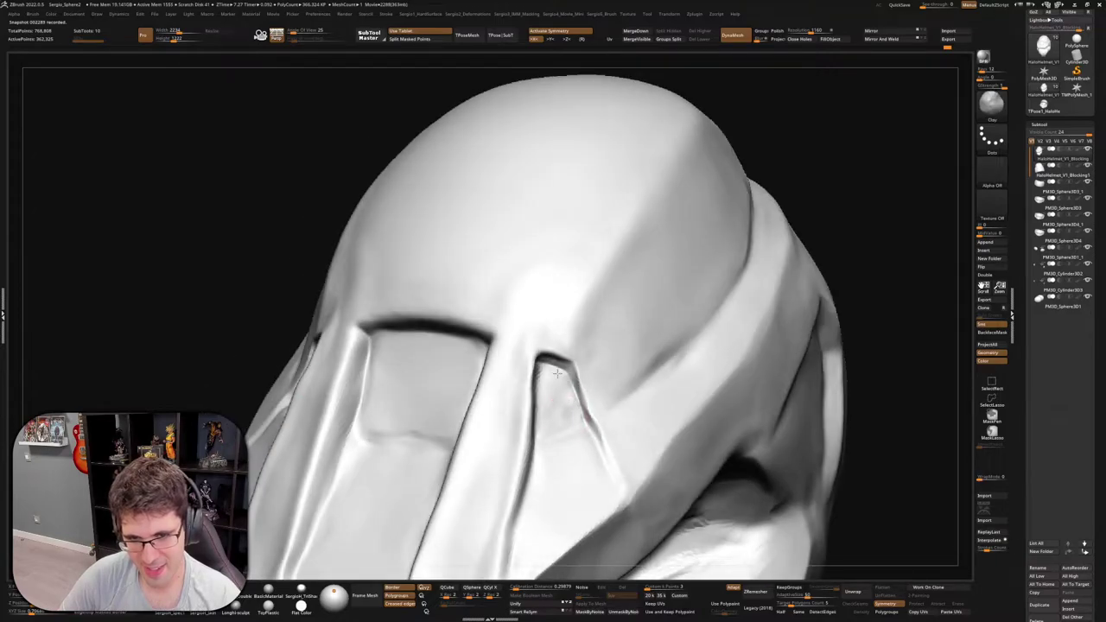
right_drag(551, 388, 539, 371)
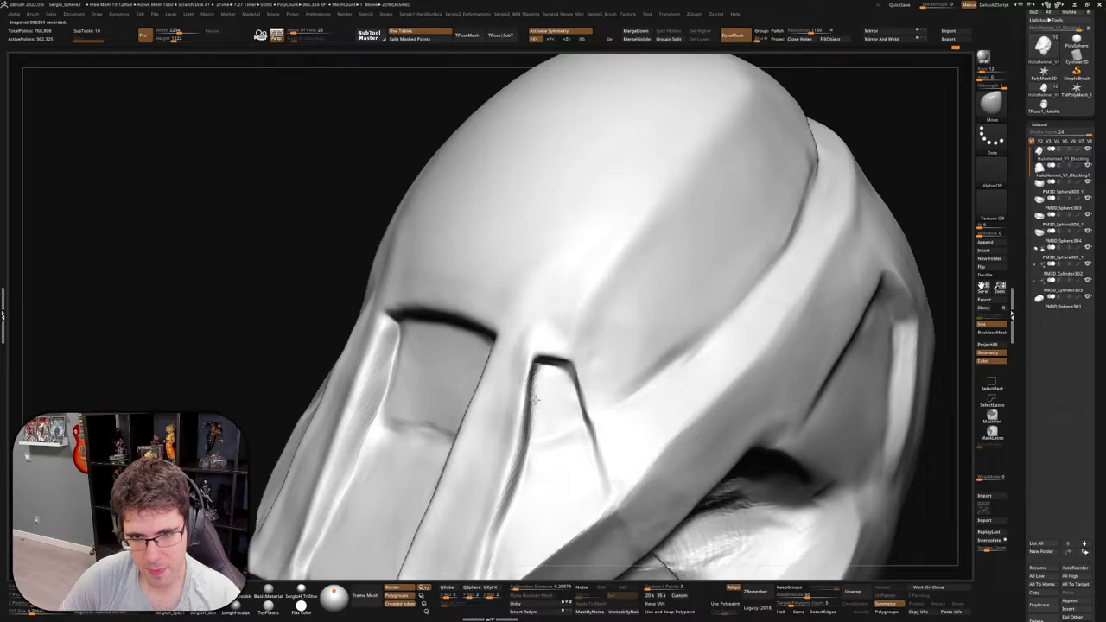
mouse_move(535, 398)
right_down()
mouse_move(516, 447)
mouse_move(514, 371)
right_up()
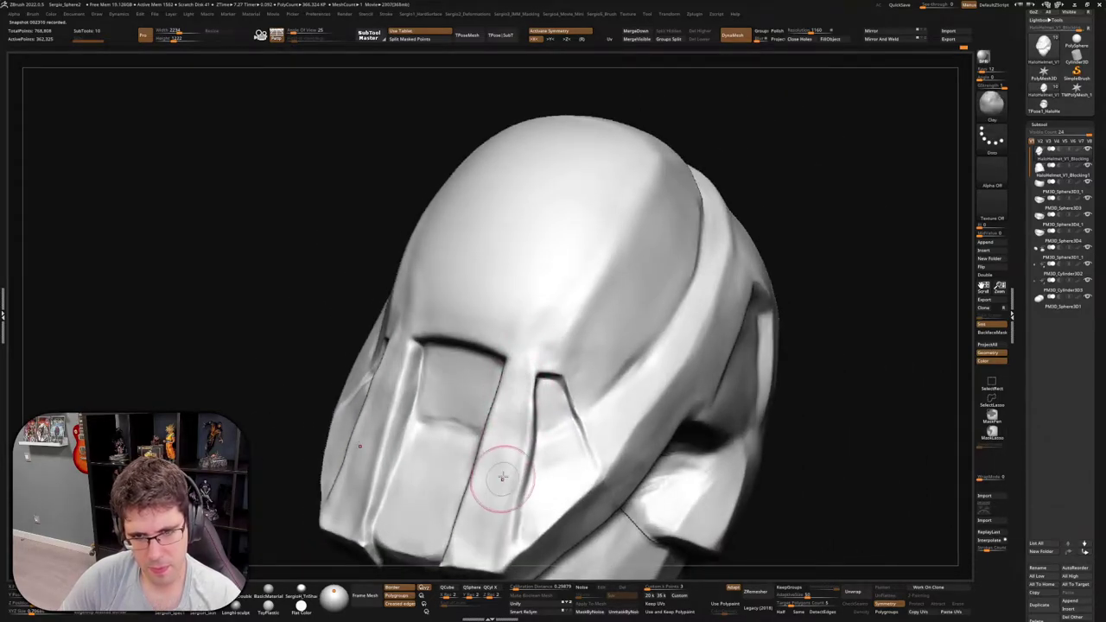
right_drag(493, 523, 562, 352)
key(b)
key(t)
key(d)
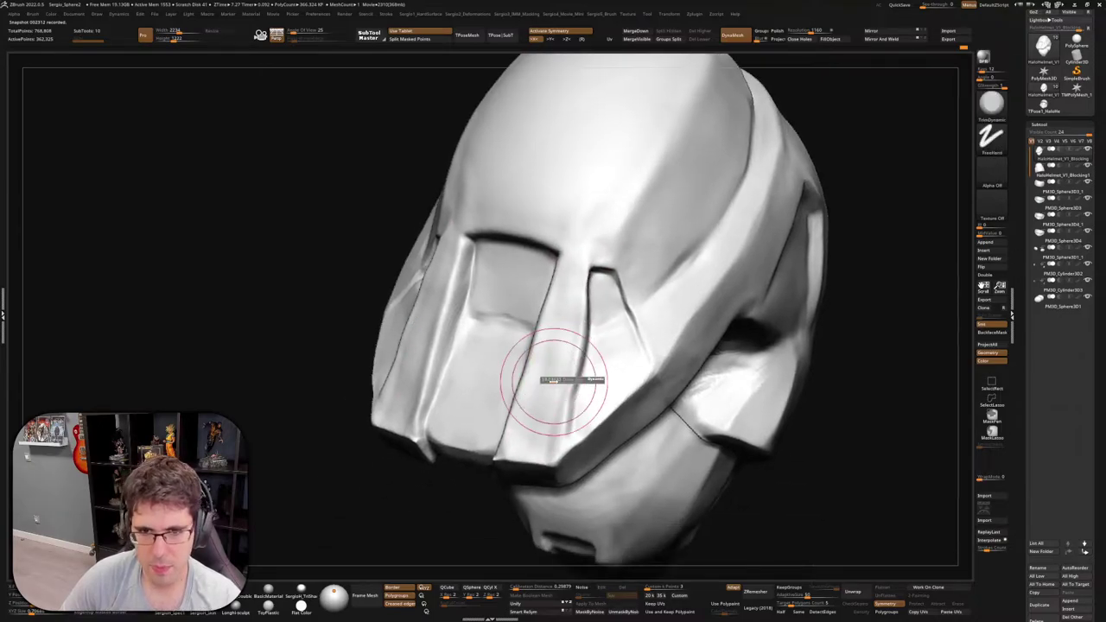
drag(568, 271, 562, 343)
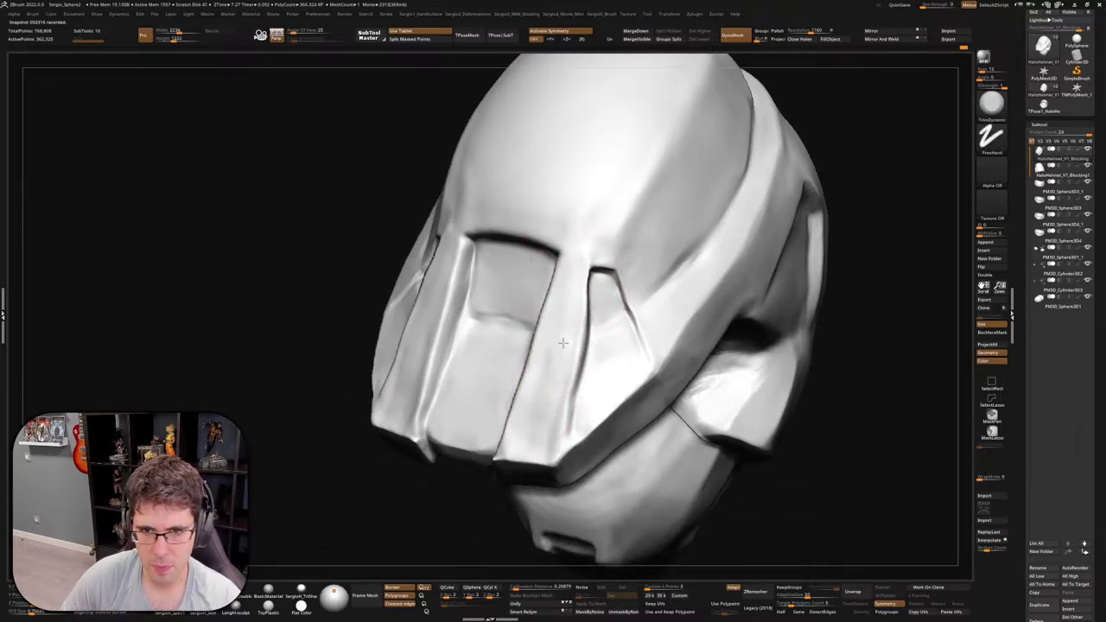
key(ctrl+z)
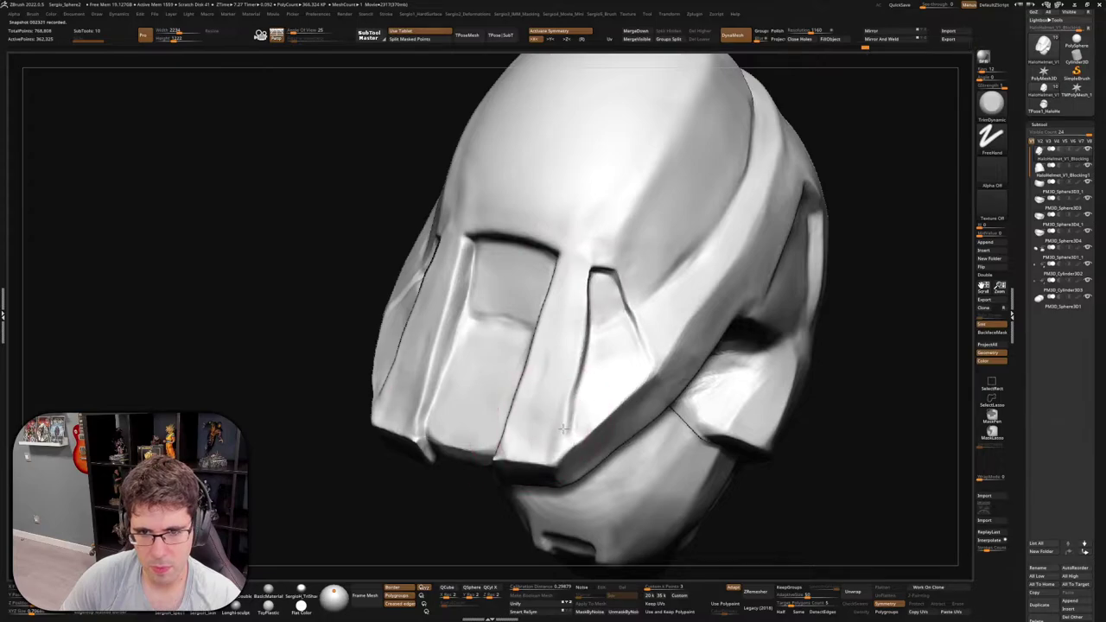
Redo the trim and sculpt along the lower edge of the visor slit
key(ctrl+z)
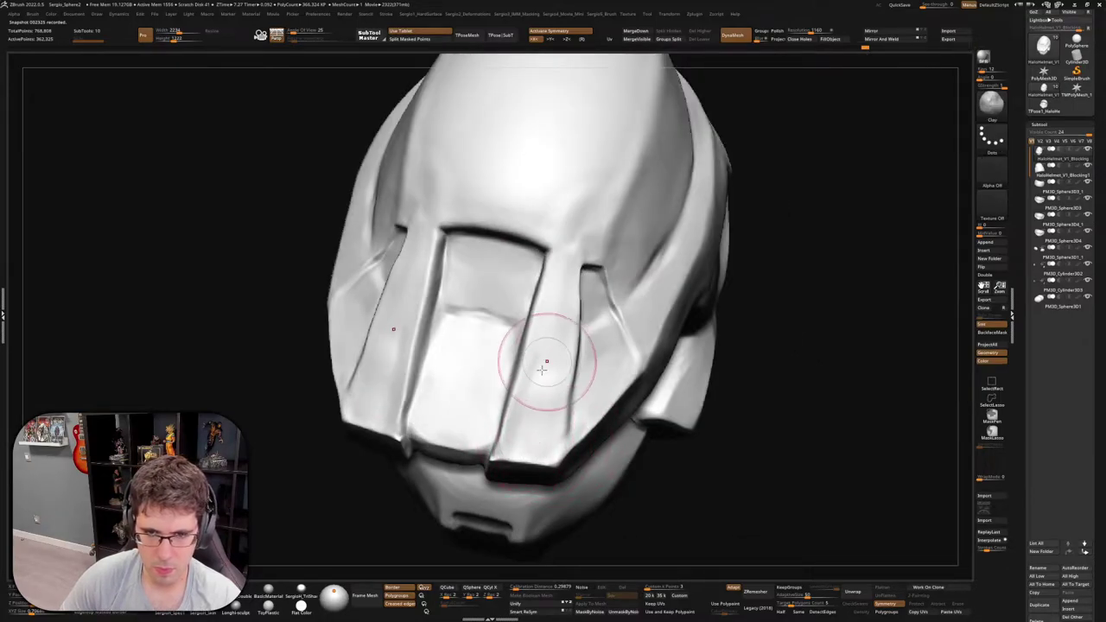
key(ctrl+shift+z)
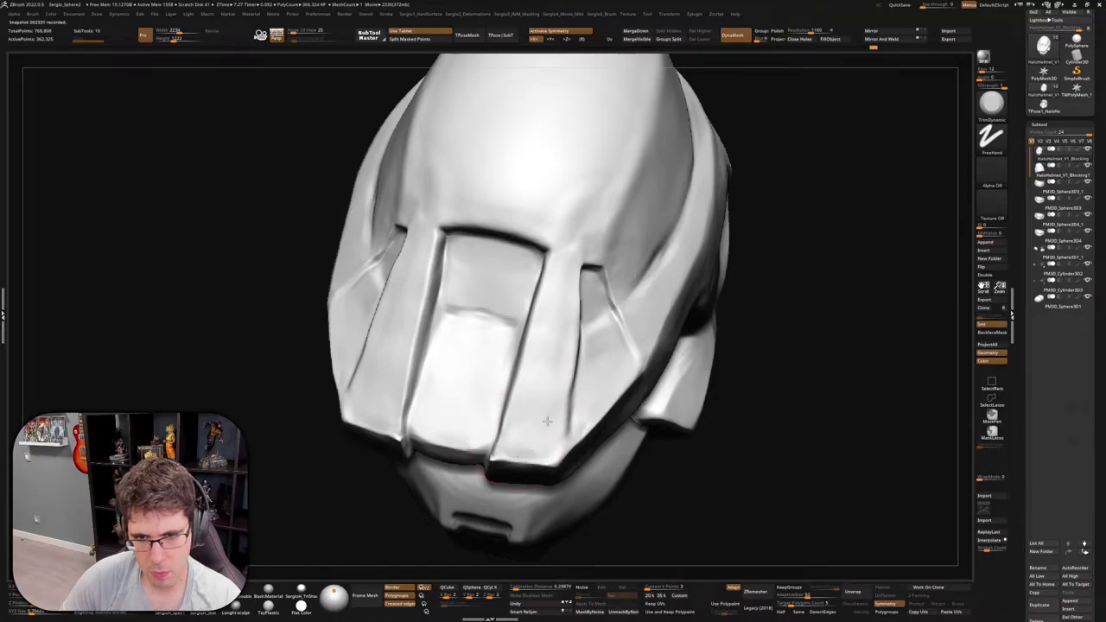
right_drag(546, 420, 563, 415)
key(ctrl+shift+z)
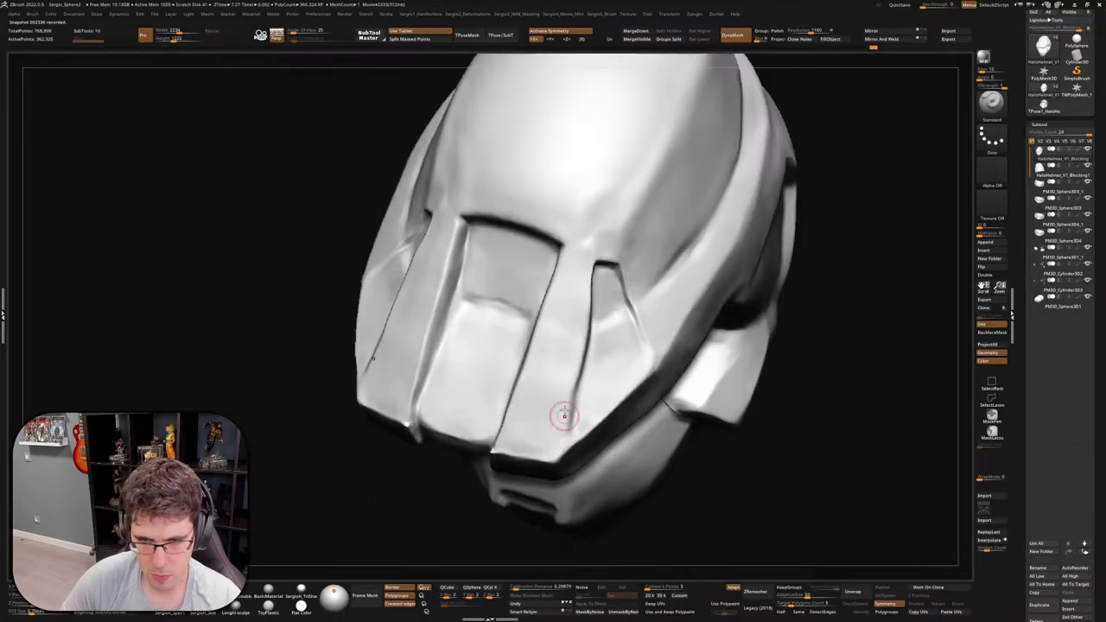
drag(563, 416, 551, 454)
Load DamStandard with a smaller brush and frame the visor slit and front plate for detailing
key(b)
key(d)
key(s)
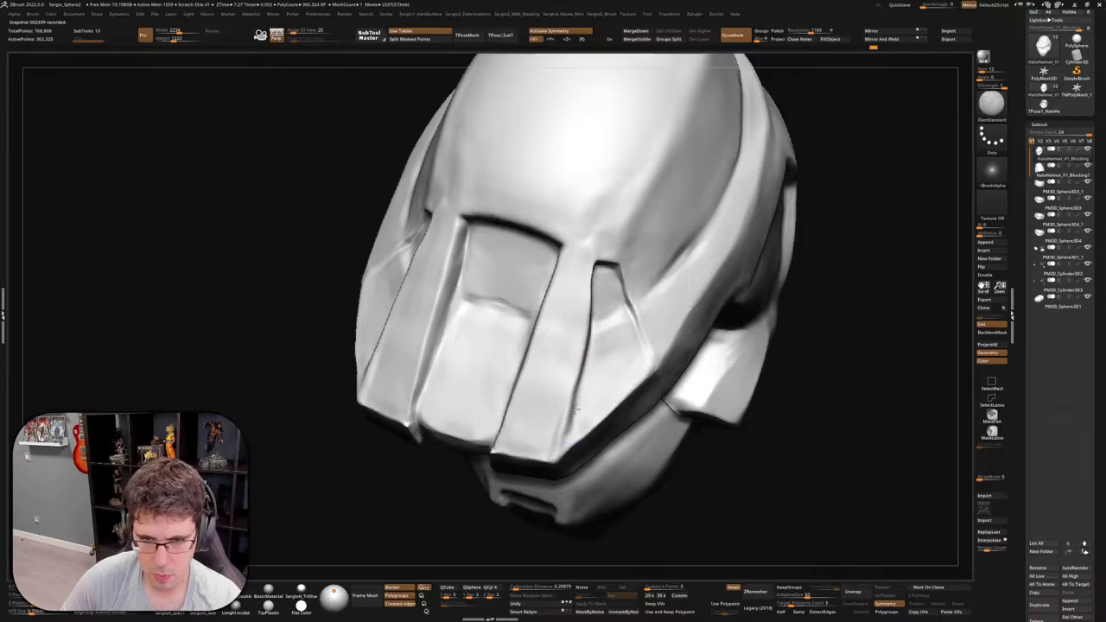
right_drag(590, 349, 559, 440)
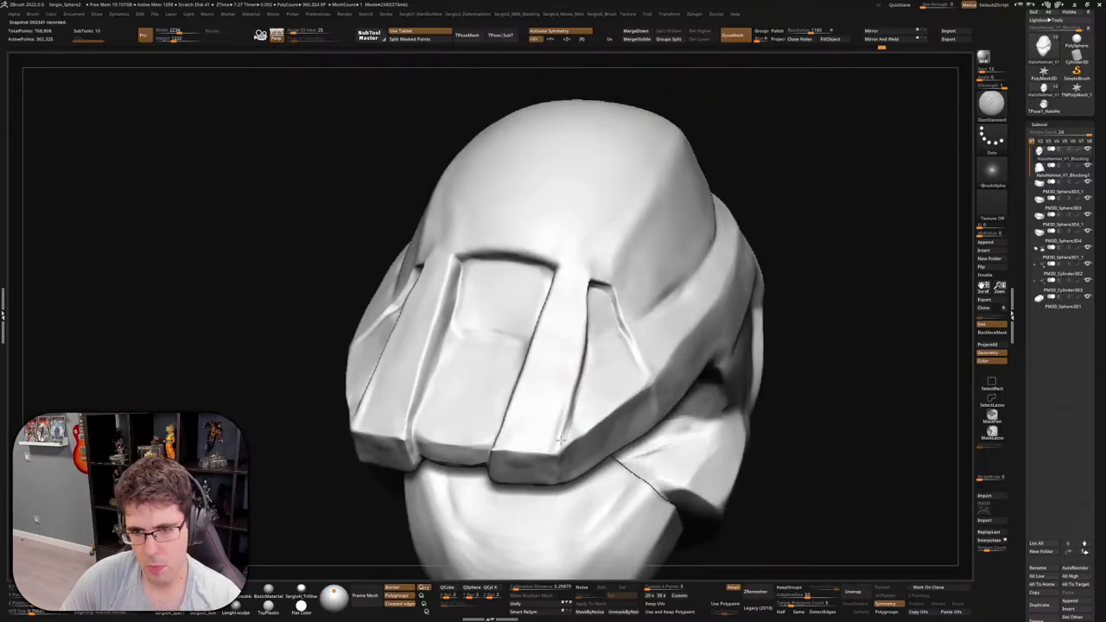
right_drag(589, 373, 559, 424)
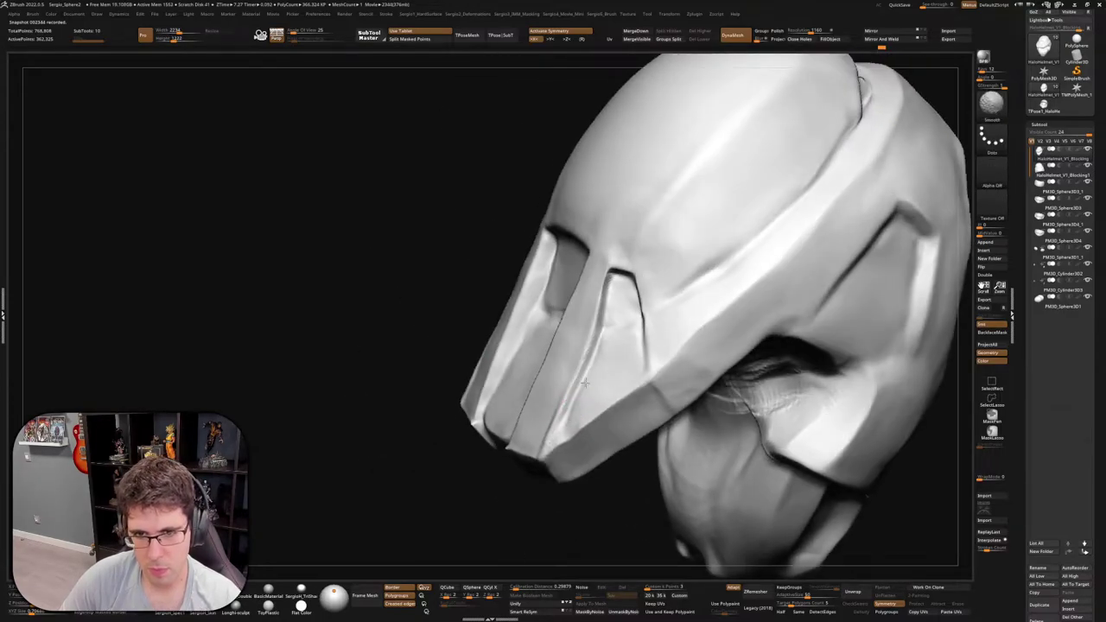
mouse_move(584, 383)
ctrl+right_down()
mouse_move(585, 262)
mouse_move(585, 454)
mouse_move(567, 459)
ctrl+right_up()
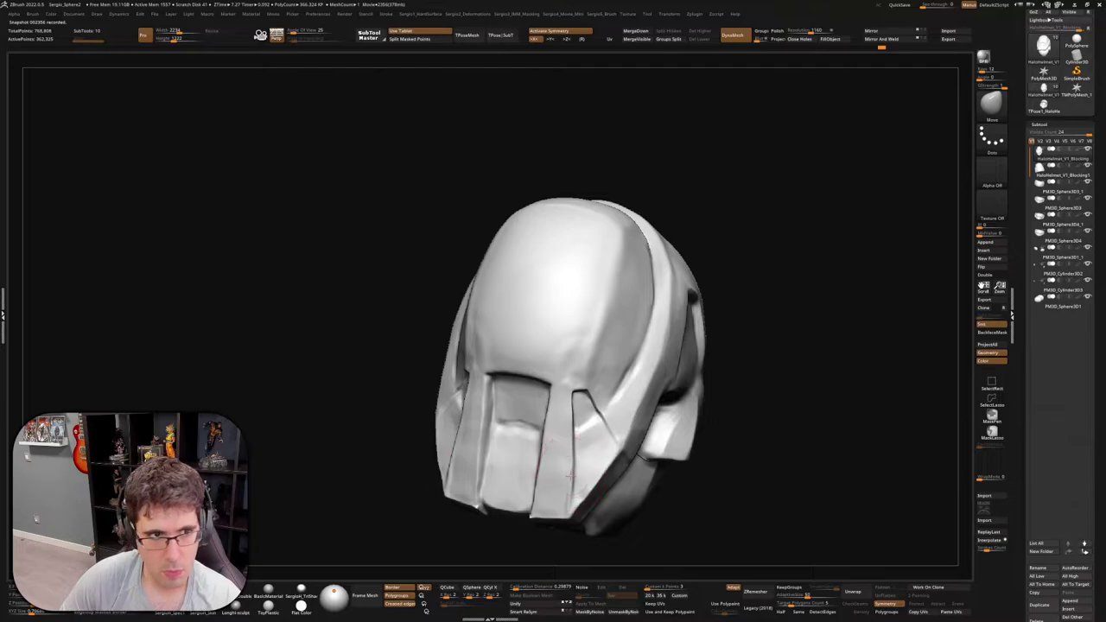
mouse_move(573, 473)
right_down()
mouse_move(573, 395)
mouse_move(596, 374)
mouse_move(562, 395)
mouse_move(563, 415)
right_up()
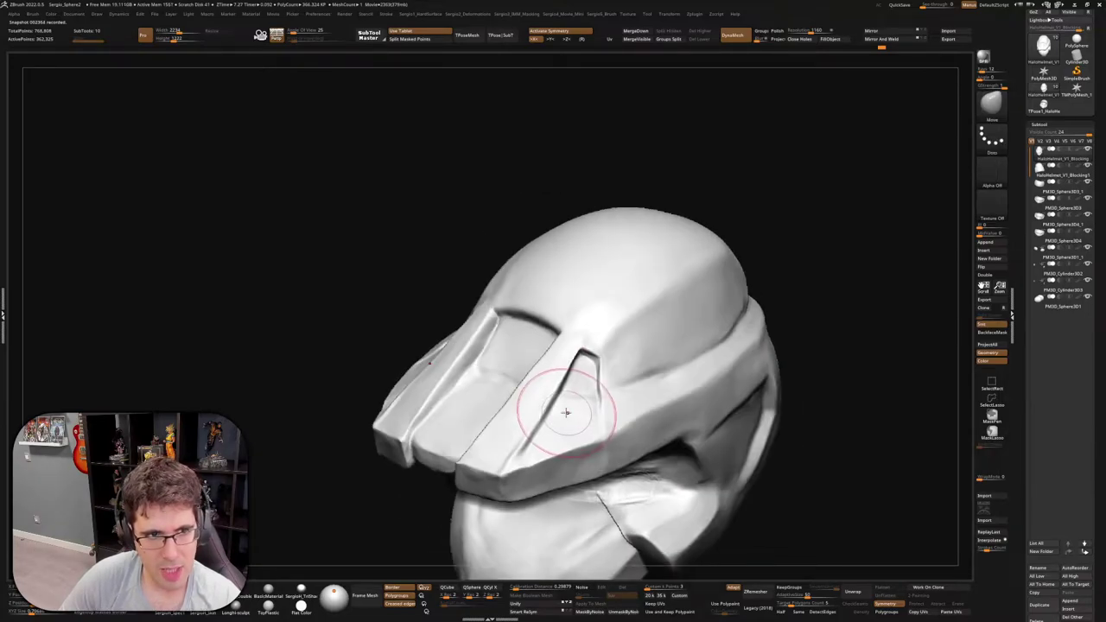
key(bracketleft)
key(bracketleft)
key(bracketleft)
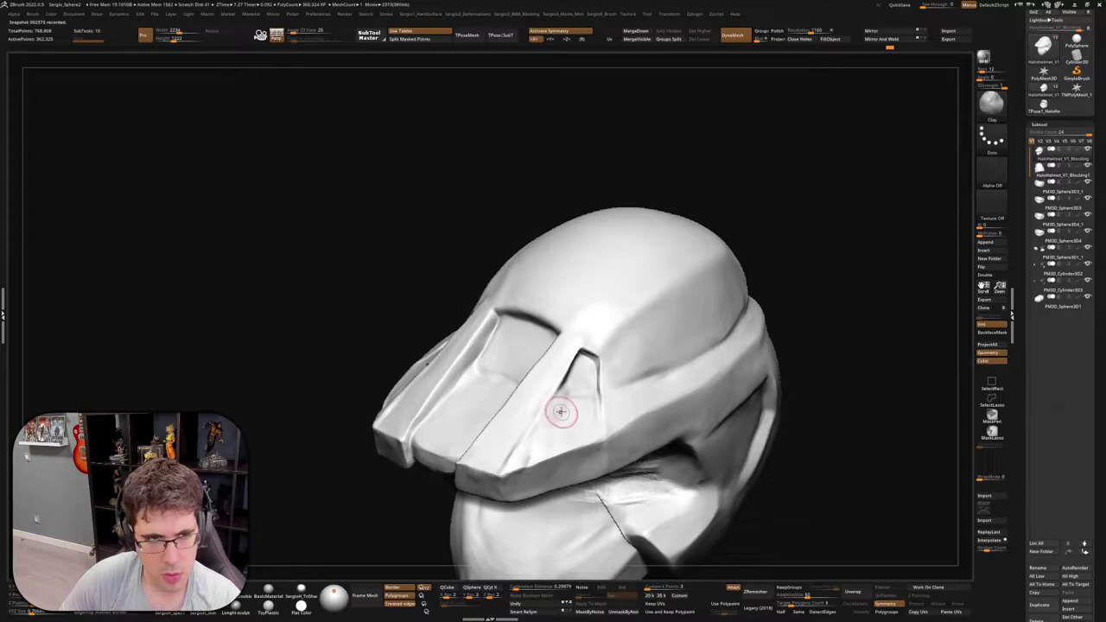
mouse_move(560, 389)
right_down()
mouse_move(560, 432)
mouse_move(564, 398)
right_up()
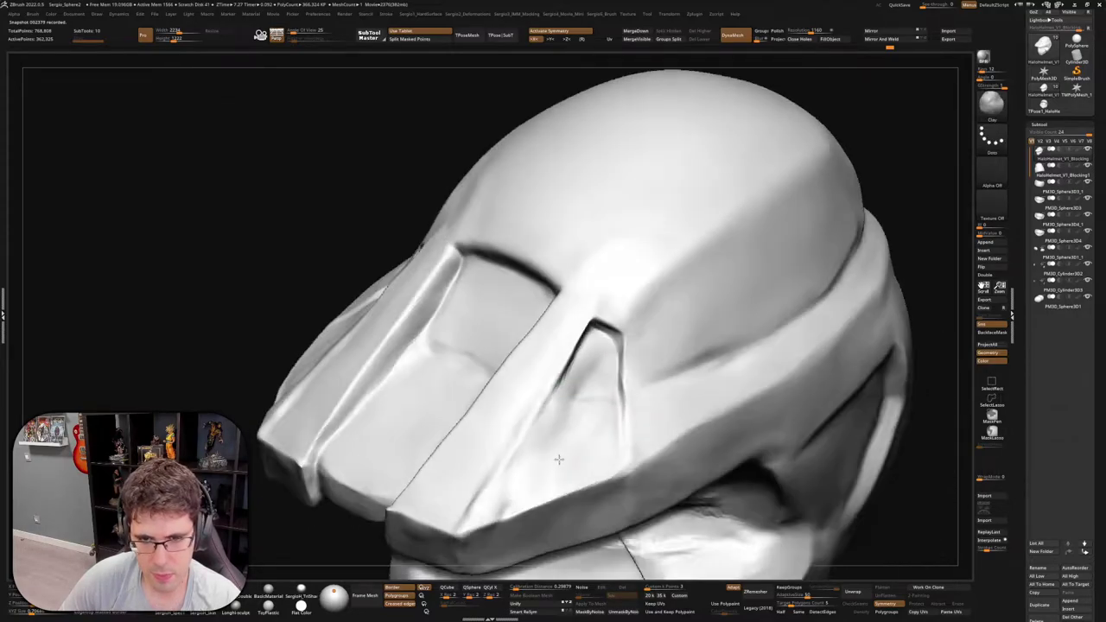
mouse_move(525, 458)
right_down()
mouse_move(553, 449)
mouse_move(536, 441)
right_up()
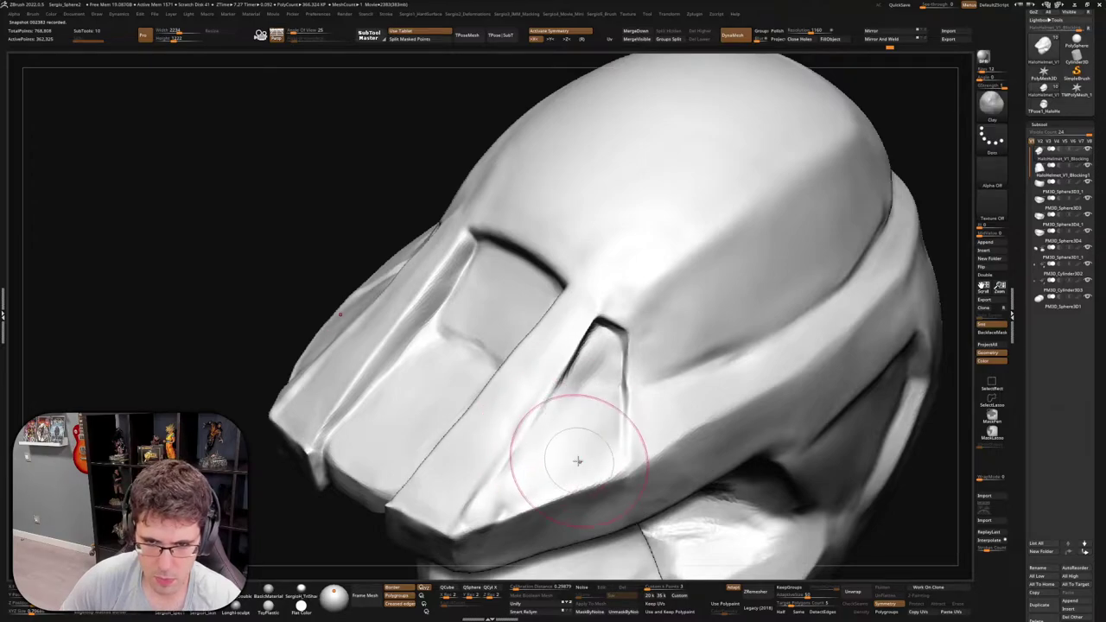
key(ctrl+shift)
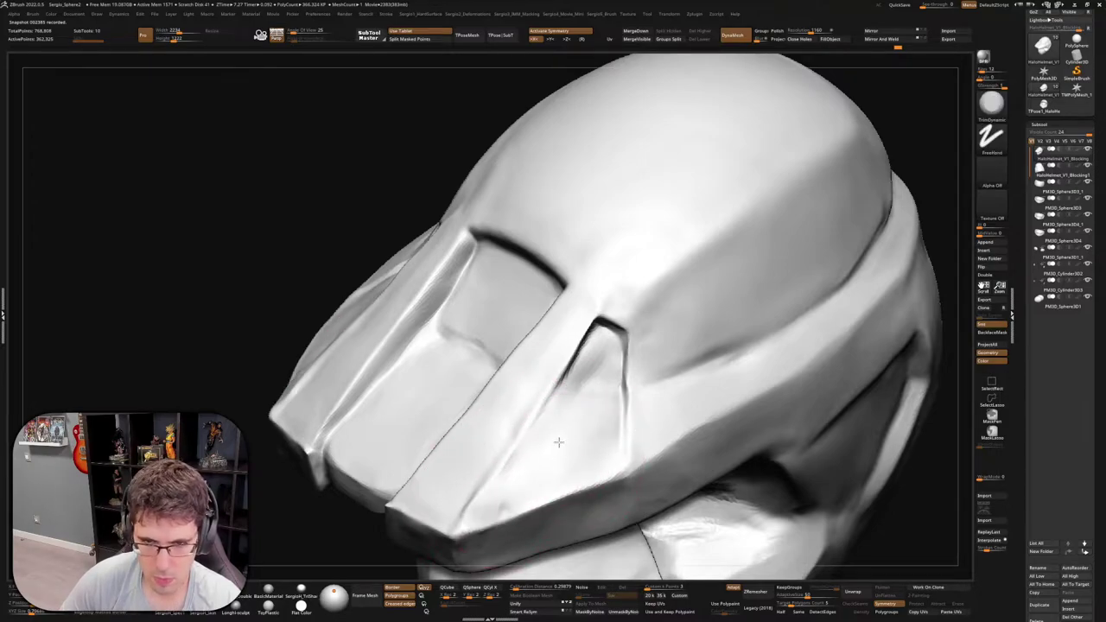
right_drag(521, 469, 516, 464)
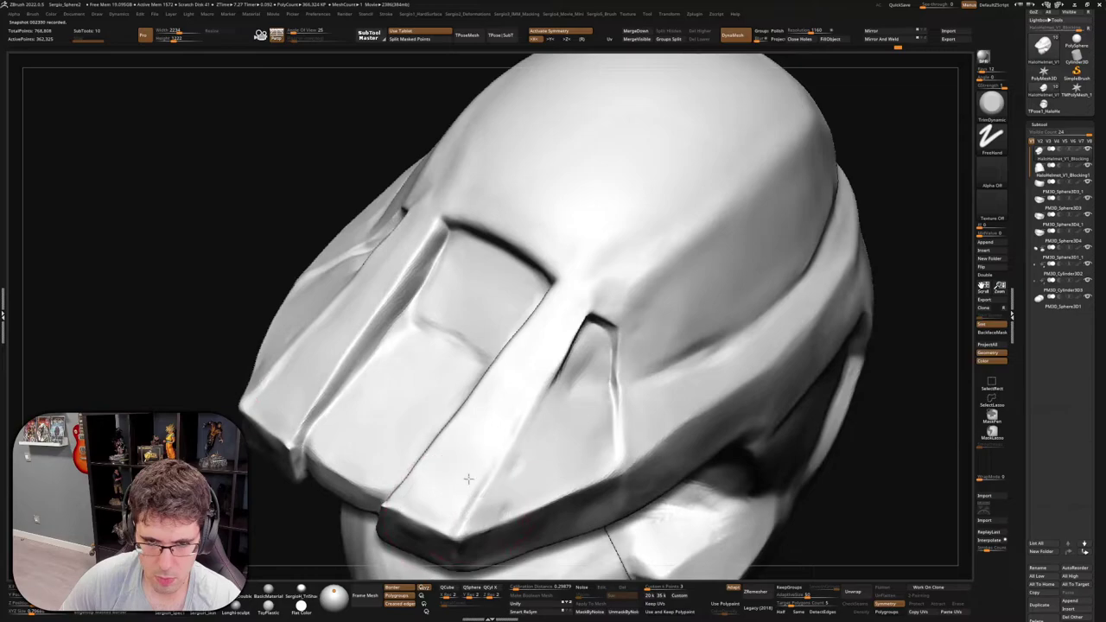
Load TrimDynamic and solo the two oval side pieces, turning them to face front
mouse_move(507, 420)
right_down()
mouse_move(570, 426)
mouse_move(525, 445)
mouse_move(567, 432)
mouse_move(566, 482)
right_up()
mouse_move(576, 435)
right_down()
mouse_move(528, 383)
mouse_move(718, 358)
mouse_move(686, 375)
mouse_move(568, 366)
mouse_move(645, 406)
mouse_move(611, 455)
right_up()
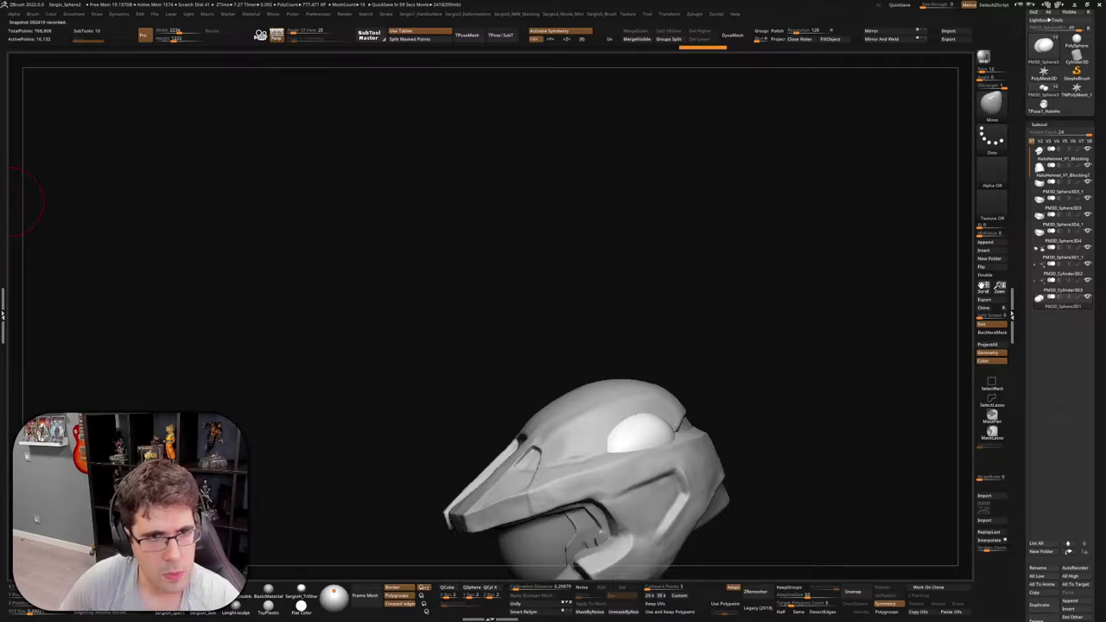
mouse_move(726, 389)
right_down()
mouse_move(766, 377)
mouse_move(657, 415)
right_up()
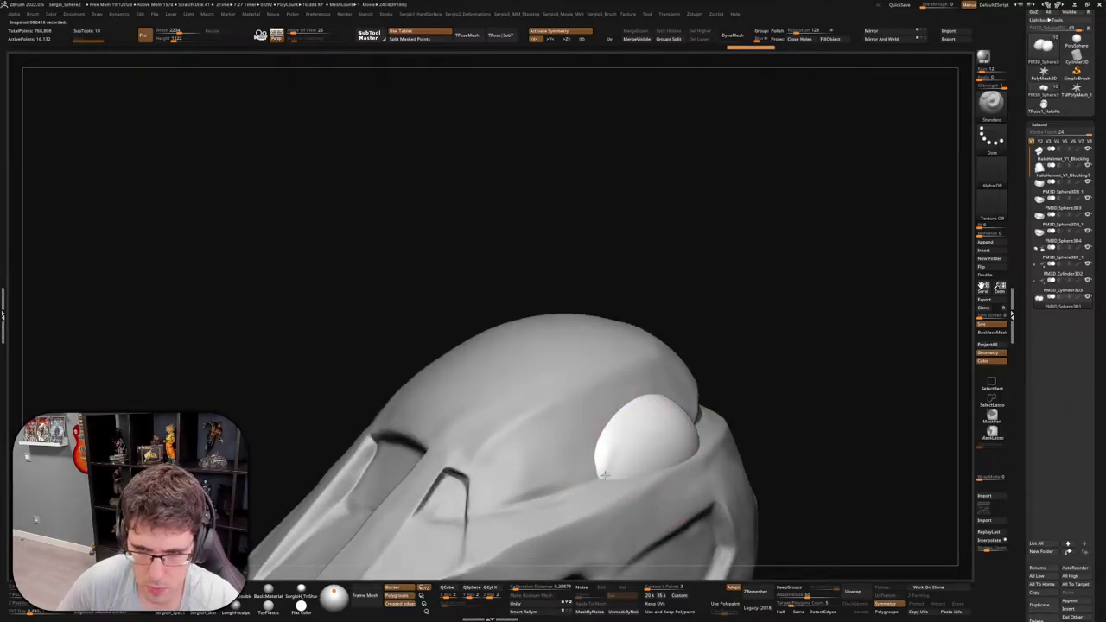
mouse_move(654, 400)
right_down()
mouse_move(661, 420)
mouse_move(642, 428)
mouse_move(639, 445)
mouse_move(658, 460)
right_up()
key(b)
key(t)
key(d)
ctrl+shift+click(658, 461)
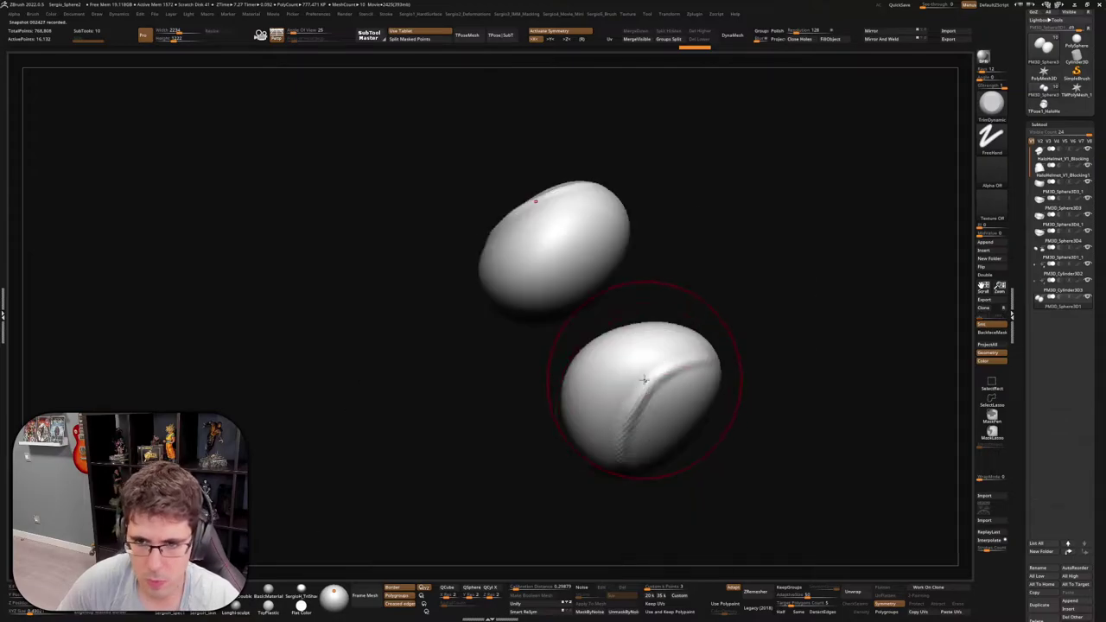
right_drag(595, 429, 654, 382)
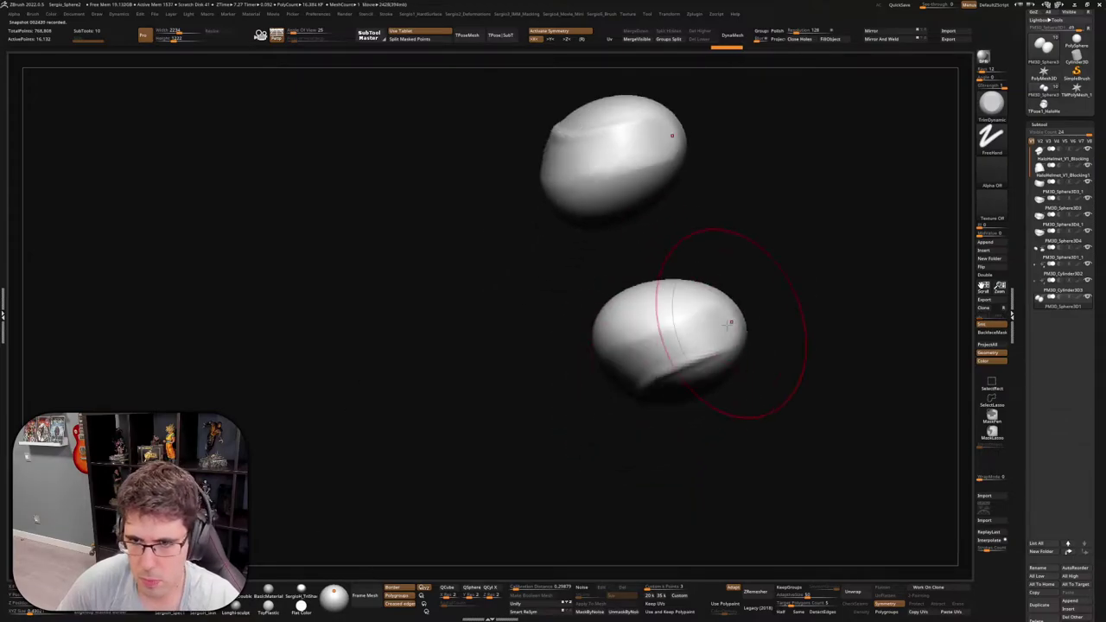
right_drag(728, 316, 685, 311)
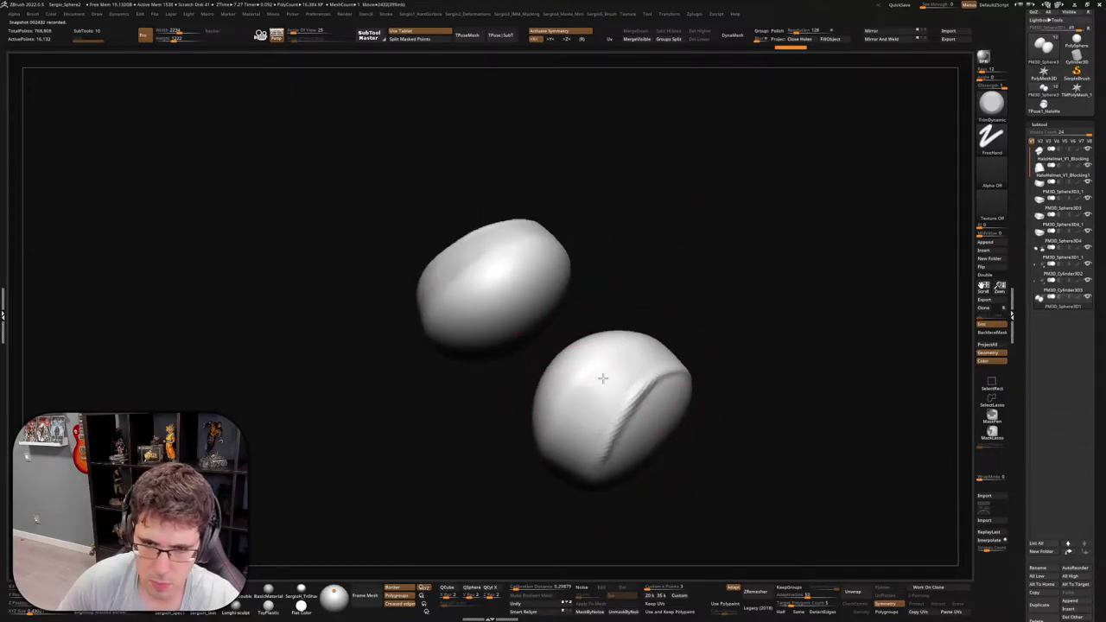
mouse_move(618, 371)
right_down()
mouse_move(602, 481)
mouse_move(651, 350)
mouse_move(691, 304)
mouse_move(739, 310)
mouse_move(752, 279)
mouse_move(689, 375)
mouse_move(702, 378)
right_up()
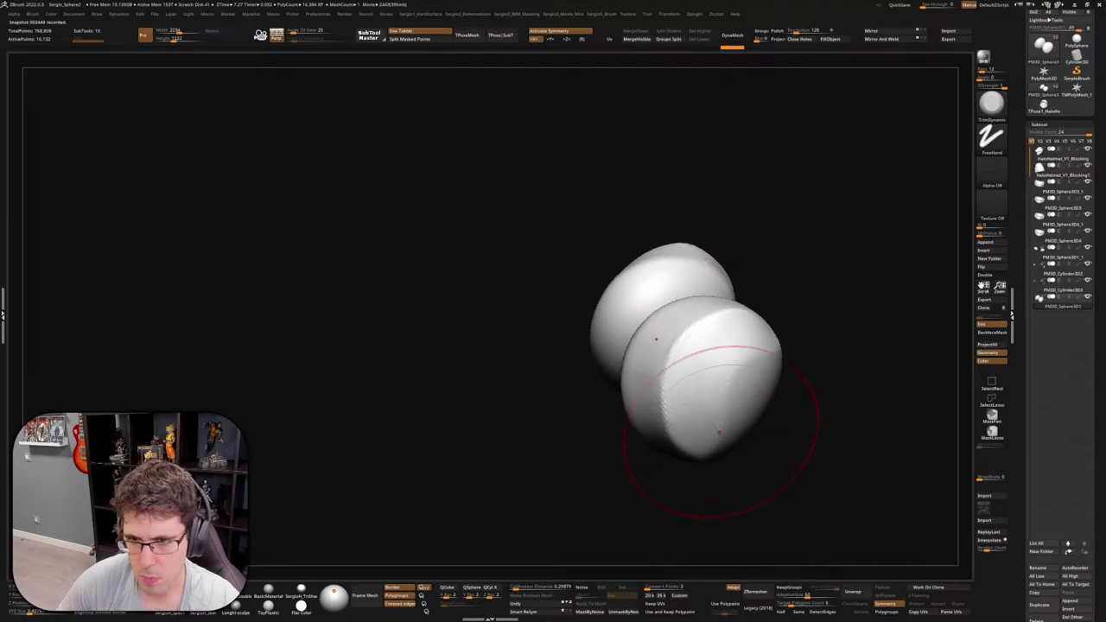
Flatten and smooth the front oval piece's face, then frame the whole helmet
shift+drag(719, 432, 699, 415)
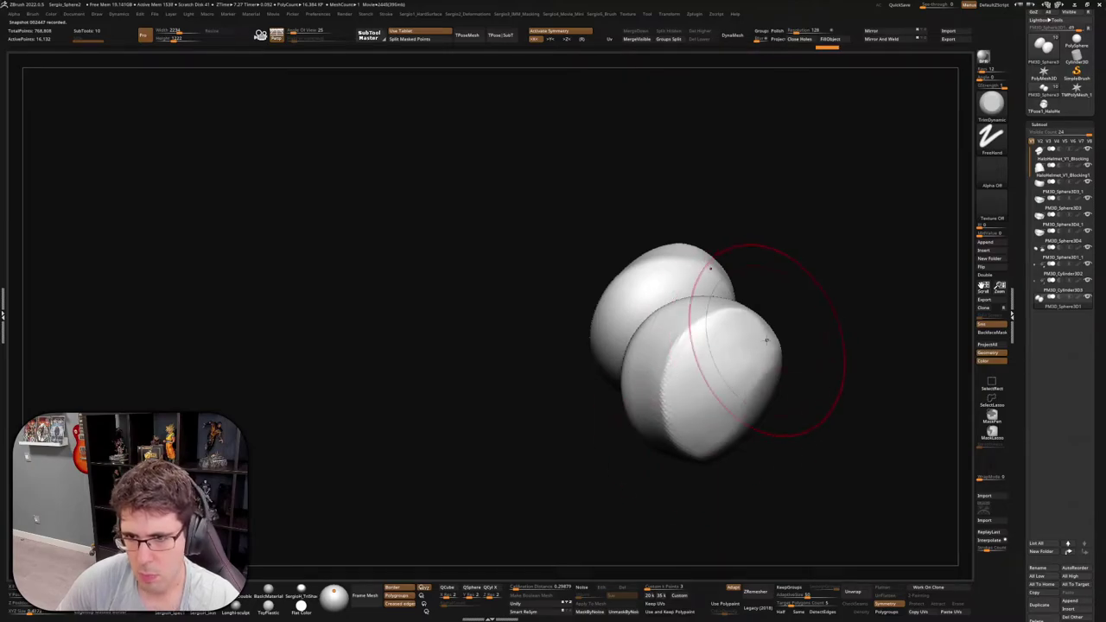
shift+drag(716, 351, 729, 425)
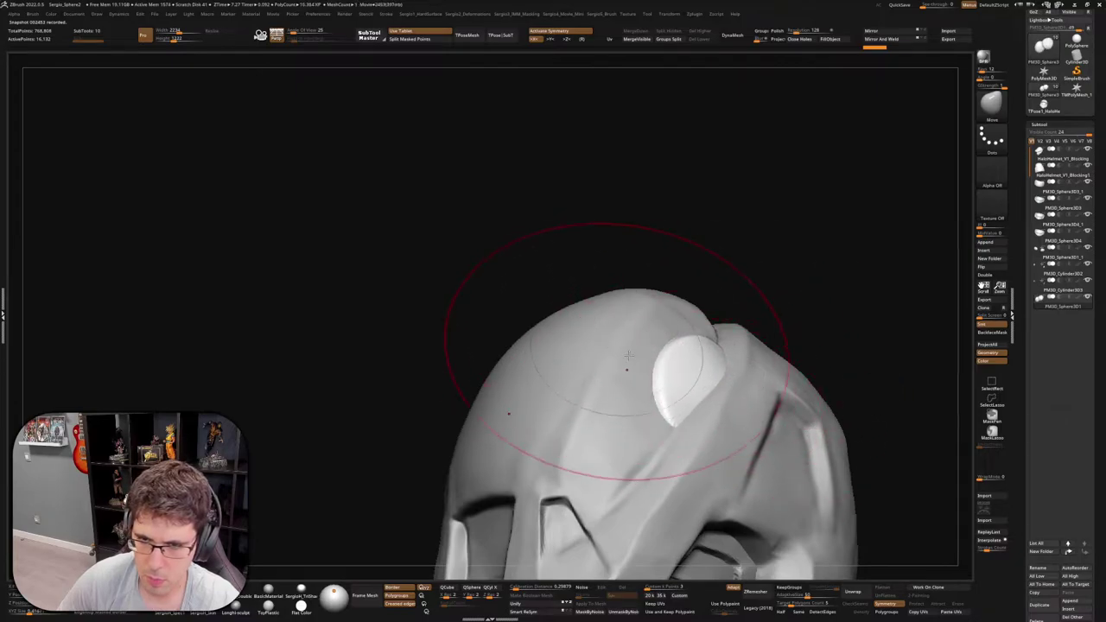
mouse_move(612, 341)
right_down()
mouse_move(758, 425)
mouse_move(812, 419)
mouse_move(847, 403)
mouse_move(858, 381)
right_up()
right_drag(802, 410, 775, 419)
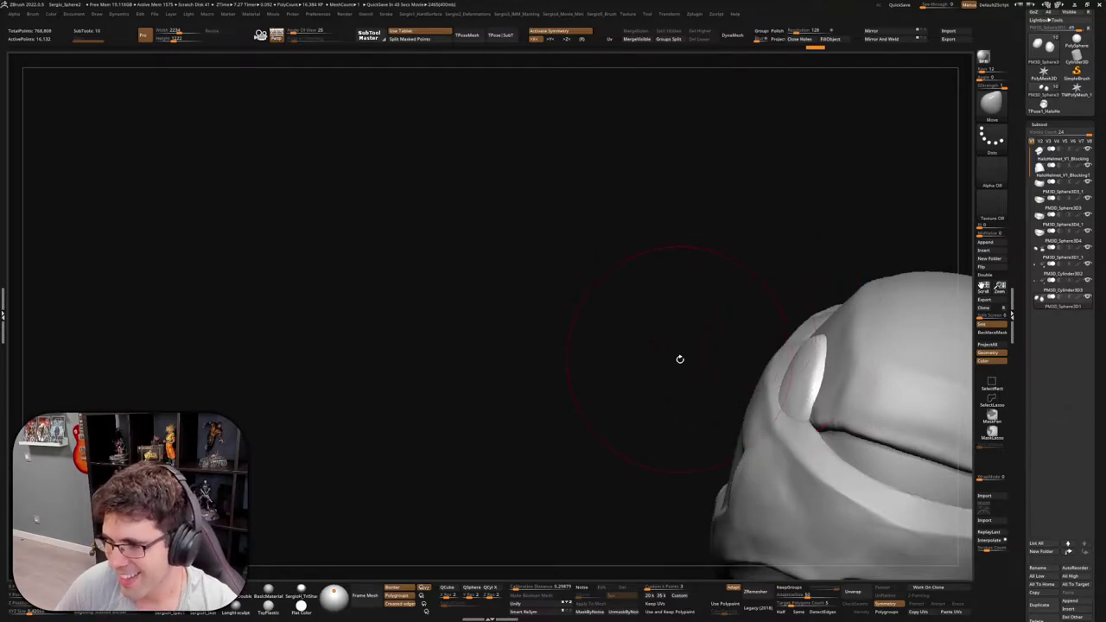
mouse_move(676, 360)
mouse_down()
mouse_move(745, 374)
mouse_move(693, 372)
mouse_move(739, 314)
mouse_up()
Cut along the chin guard's recessed notch with DamStandard from a side-on view
key(b)
key(t)
key(d)
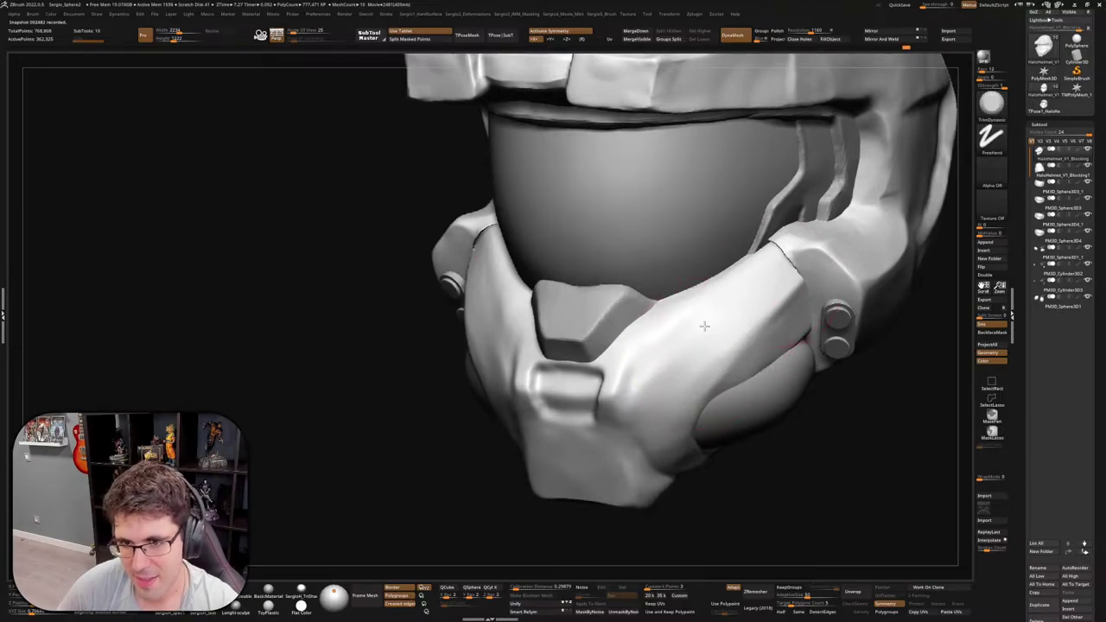
right_drag(702, 339, 642, 365)
key(b)
key(d)
key(s)
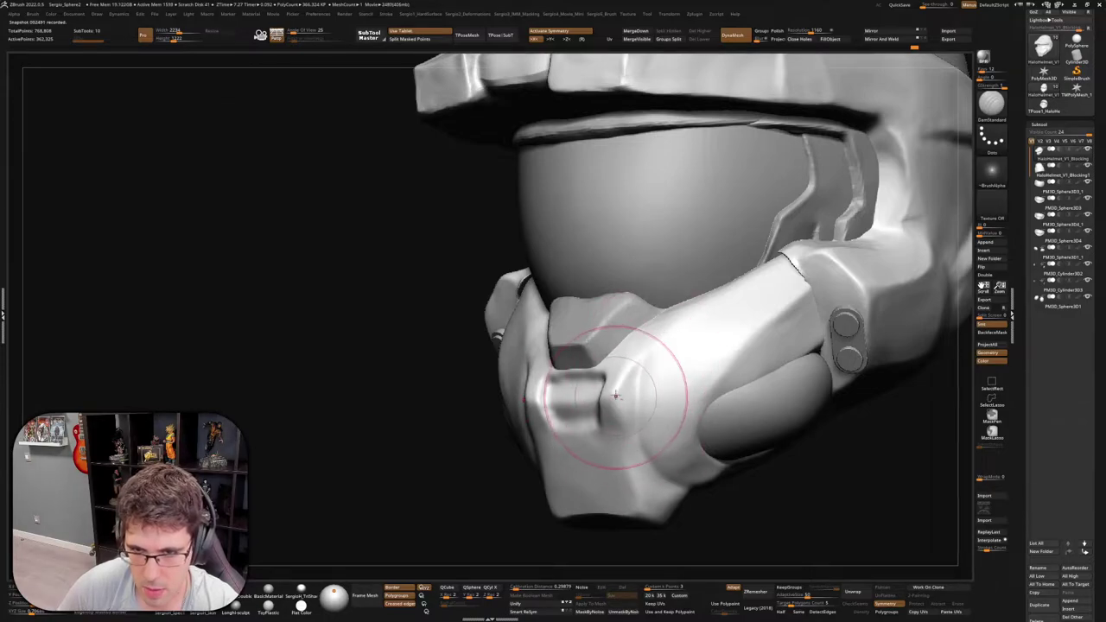
shift+drag(615, 395, 635, 458)
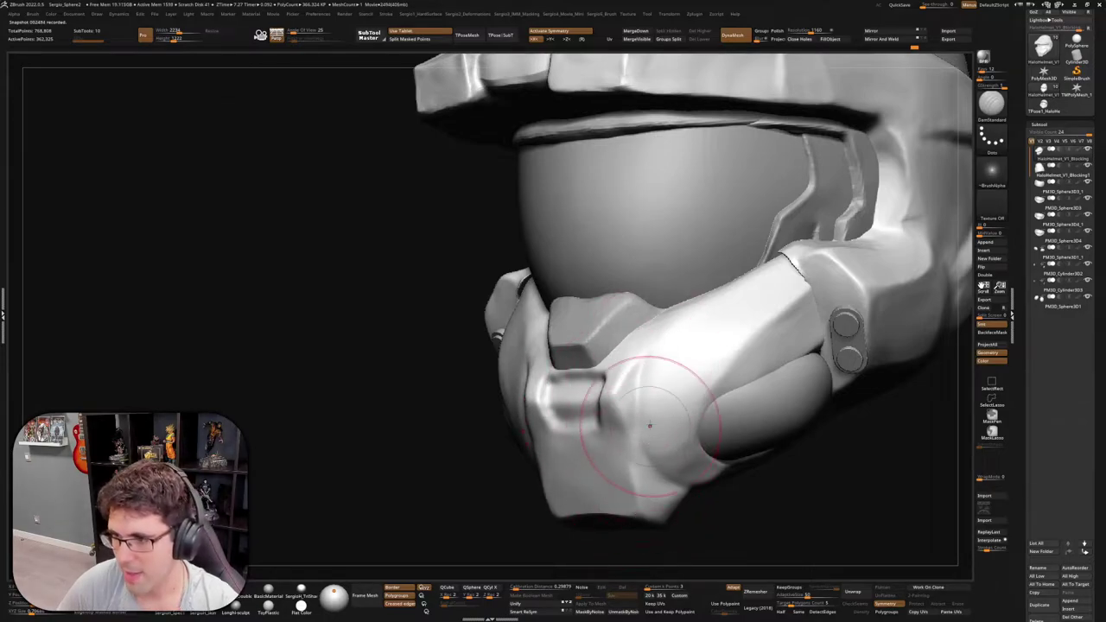
Switch to the Move brush and review the helmet from the front
right_drag(659, 383, 654, 373)
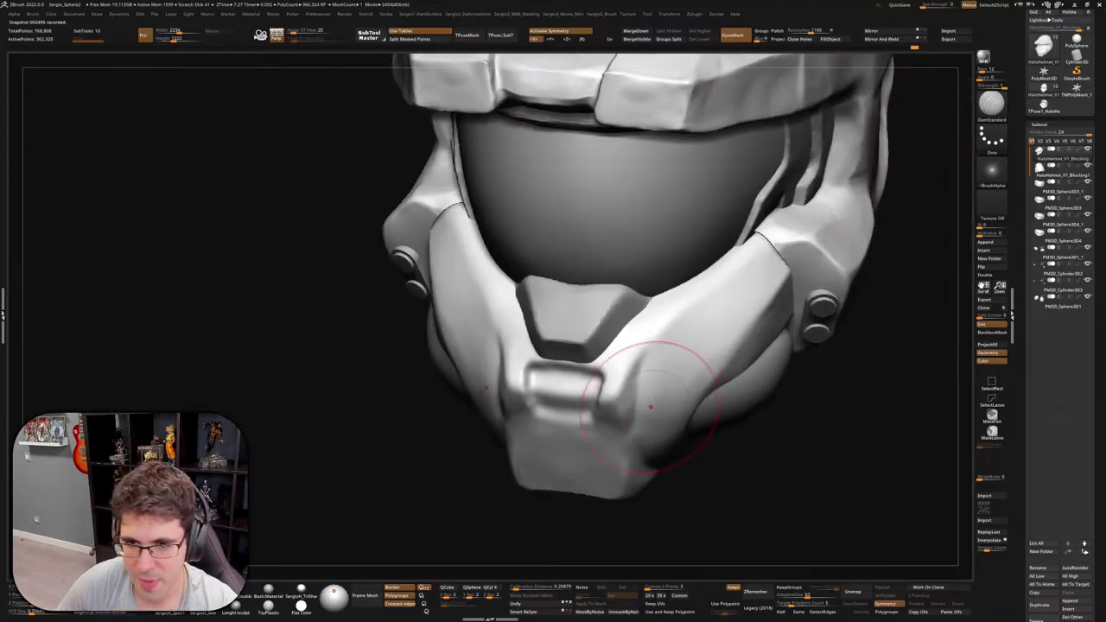
key(b)
key(m)
key(v)
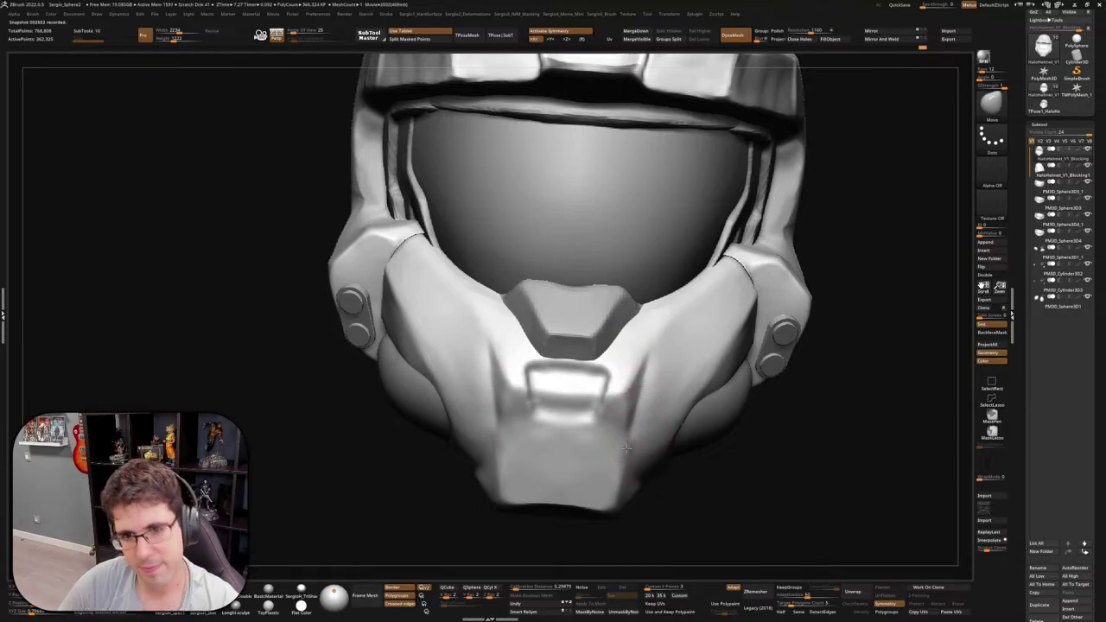
mouse_move(626, 448)
alt+right_down()
mouse_move(693, 422)
mouse_move(747, 371)
mouse_move(648, 335)
alt+right_up()
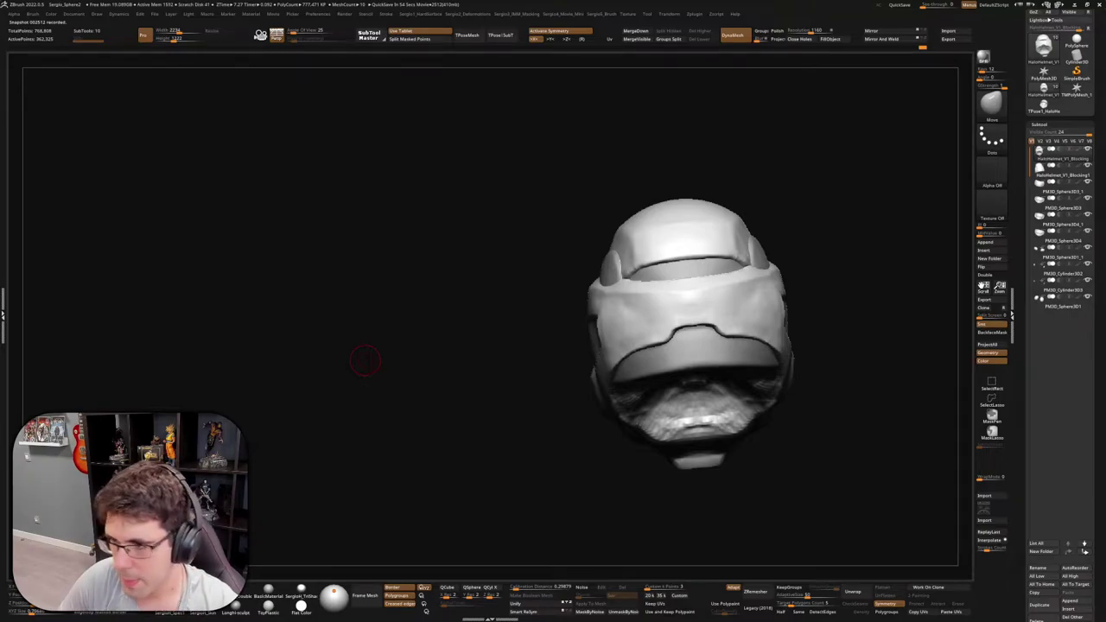
mouse_move(365, 359)
mouse_down()
mouse_move(683, 359)
mouse_move(717, 353)
mouse_move(719, 322)
mouse_move(610, 380)
mouse_up()
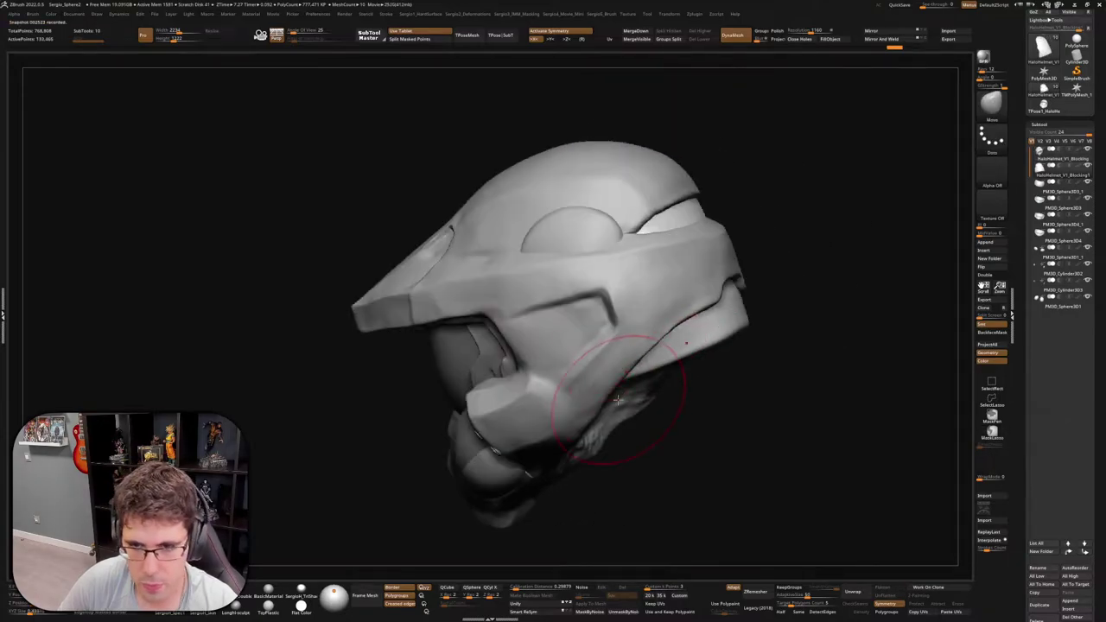
ctrl+shift+click(607, 391)
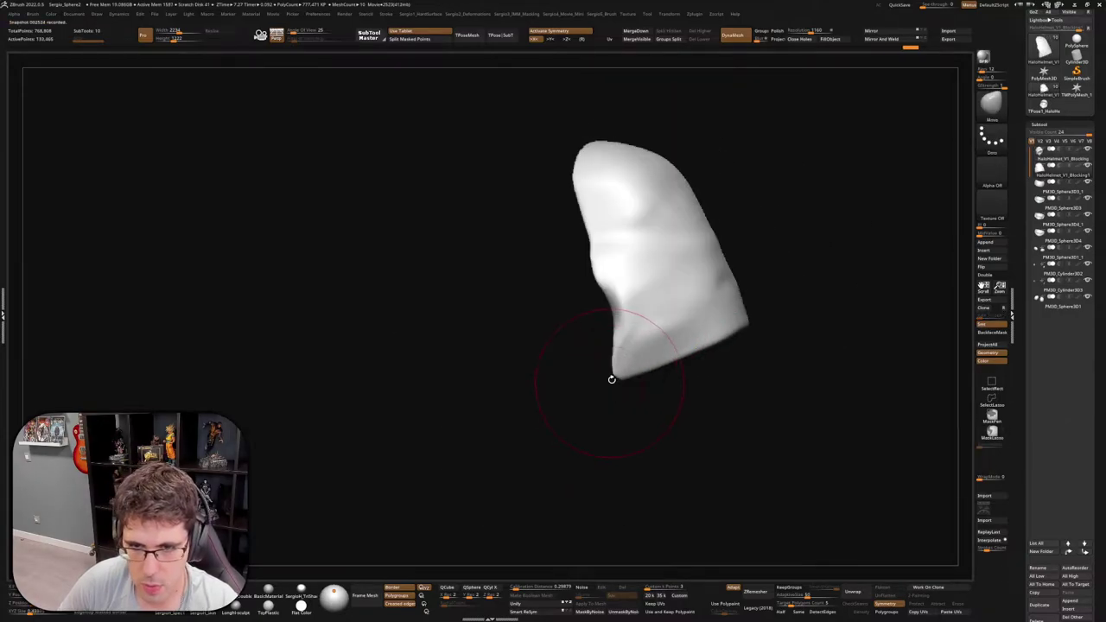
mouse_move(609, 377)
mouse_down()
mouse_move(580, 416)
mouse_move(622, 398)
mouse_up()
ctrl+shift+click(582, 430)
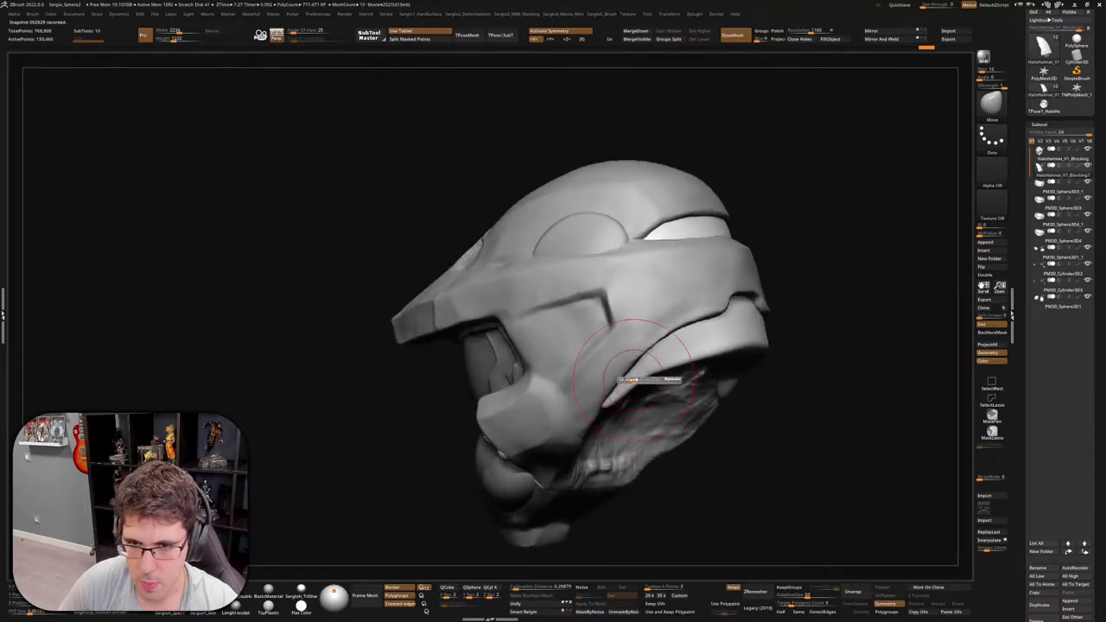
mouse_move(626, 387)
mouse_down()
mouse_move(597, 366)
mouse_move(567, 403)
mouse_move(574, 407)
mouse_up()
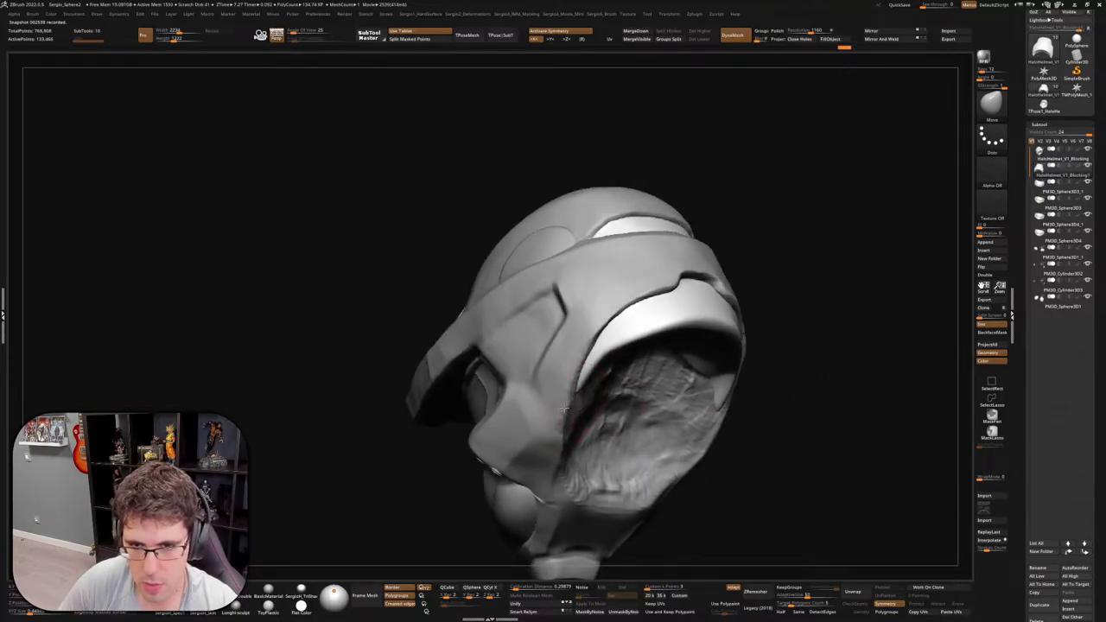
shift+drag(614, 355, 659, 342)
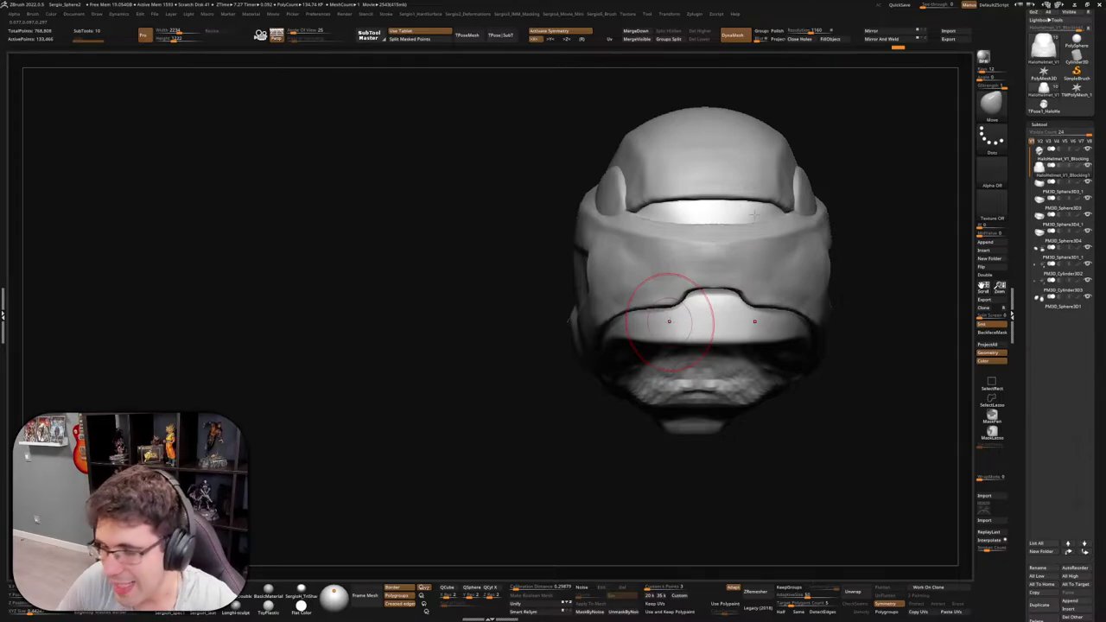
Reshape and refine the visor slit's edge from a three-quarter view
mouse_move(815, 427)
mouse_down()
mouse_move(847, 444)
mouse_move(830, 415)
mouse_move(734, 341)
mouse_move(716, 358)
mouse_move(679, 301)
mouse_move(646, 337)
mouse_up()
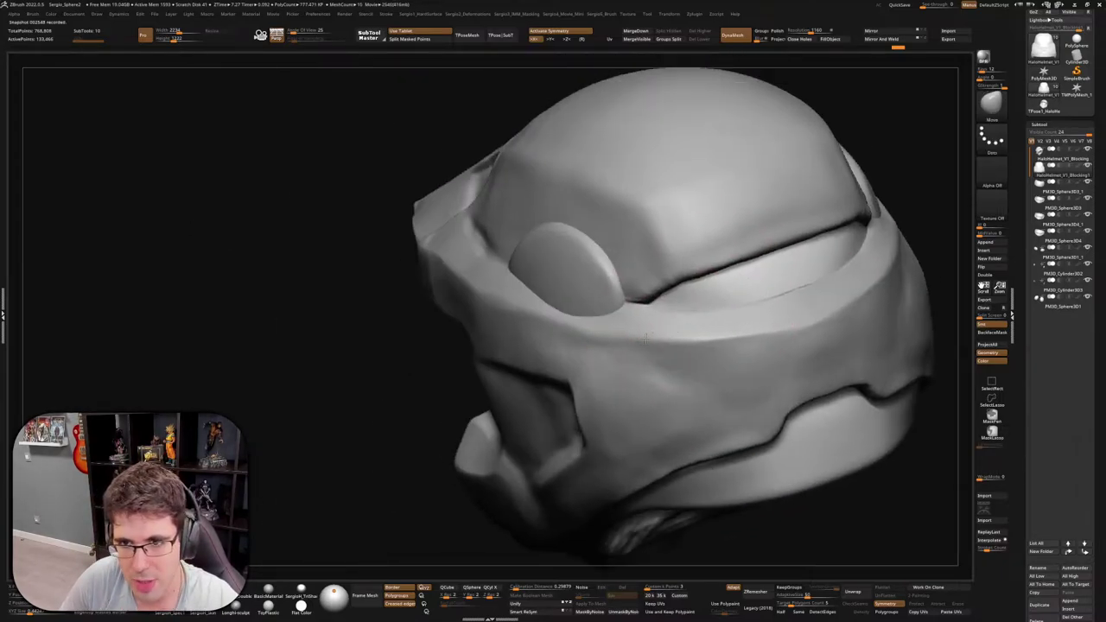
mouse_move(646, 338)
right_down()
mouse_move(637, 316)
mouse_move(632, 328)
mouse_move(636, 317)
mouse_move(592, 333)
mouse_move(605, 334)
right_up()
key(s)
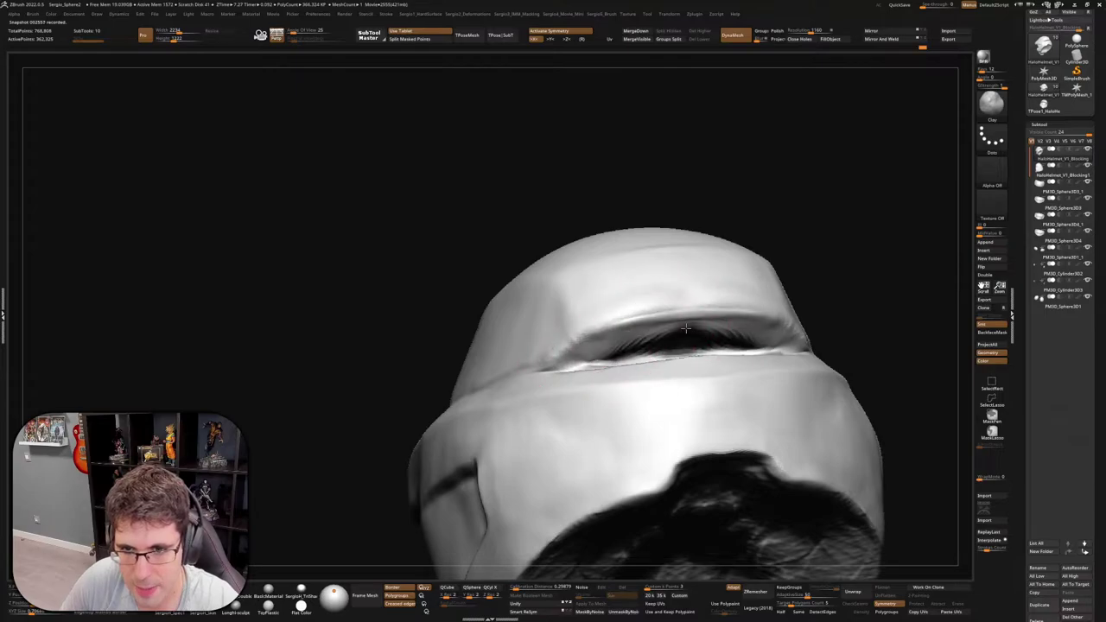
drag(713, 329, 587, 367)
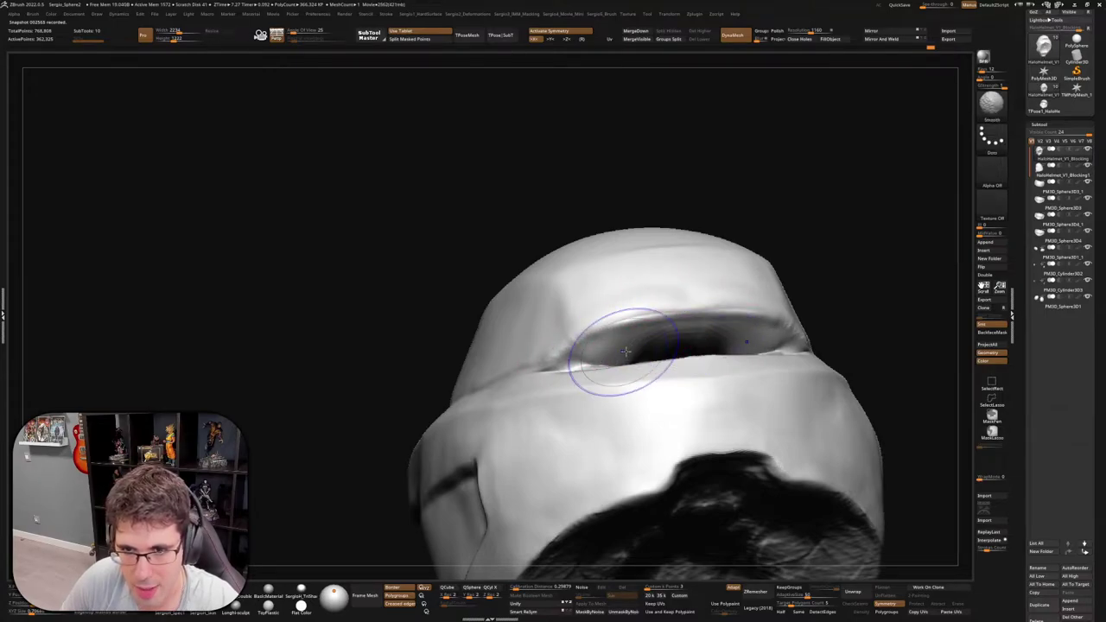
right_drag(599, 357, 605, 358)
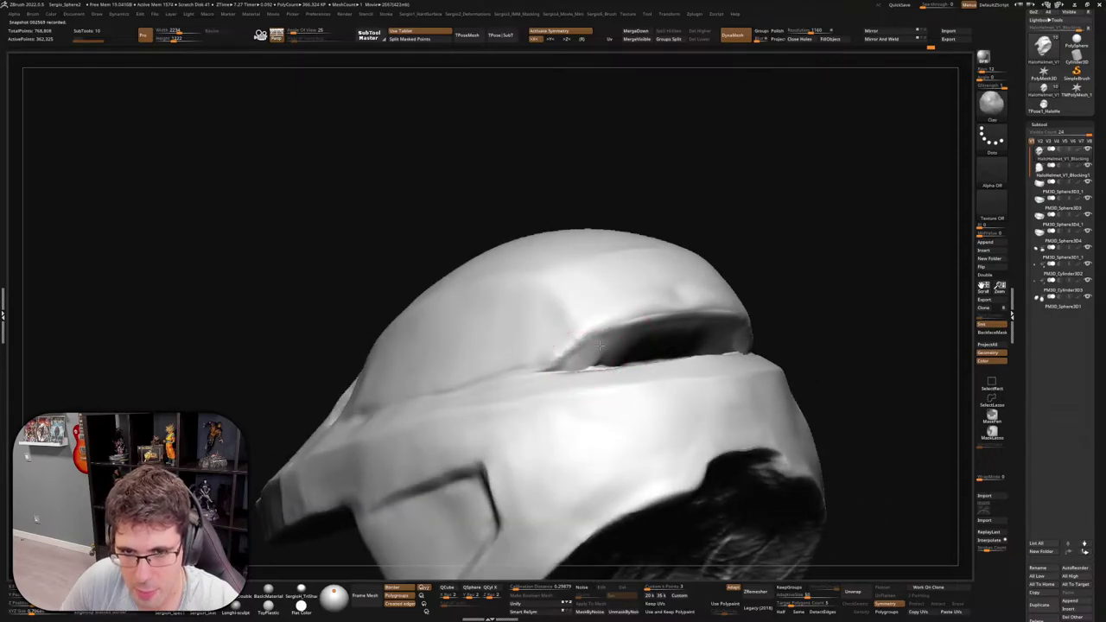
drag(646, 332, 659, 344)
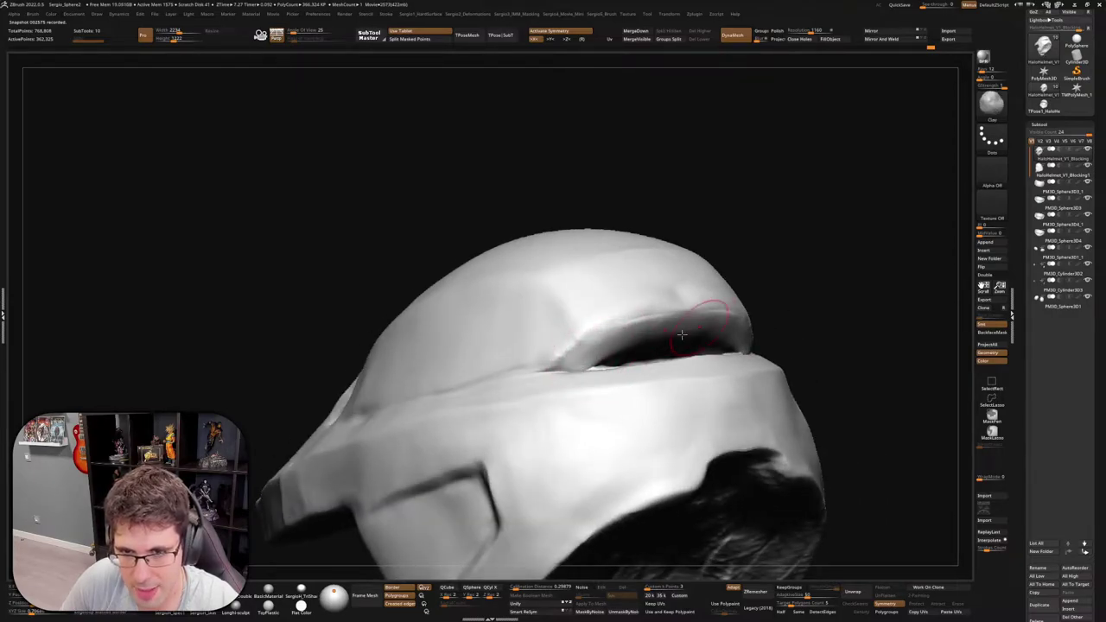
right_drag(699, 338, 668, 357)
Sharpen and deepen the visor slit edge with TrimDynamic
key(b)
key(t)
key(d)
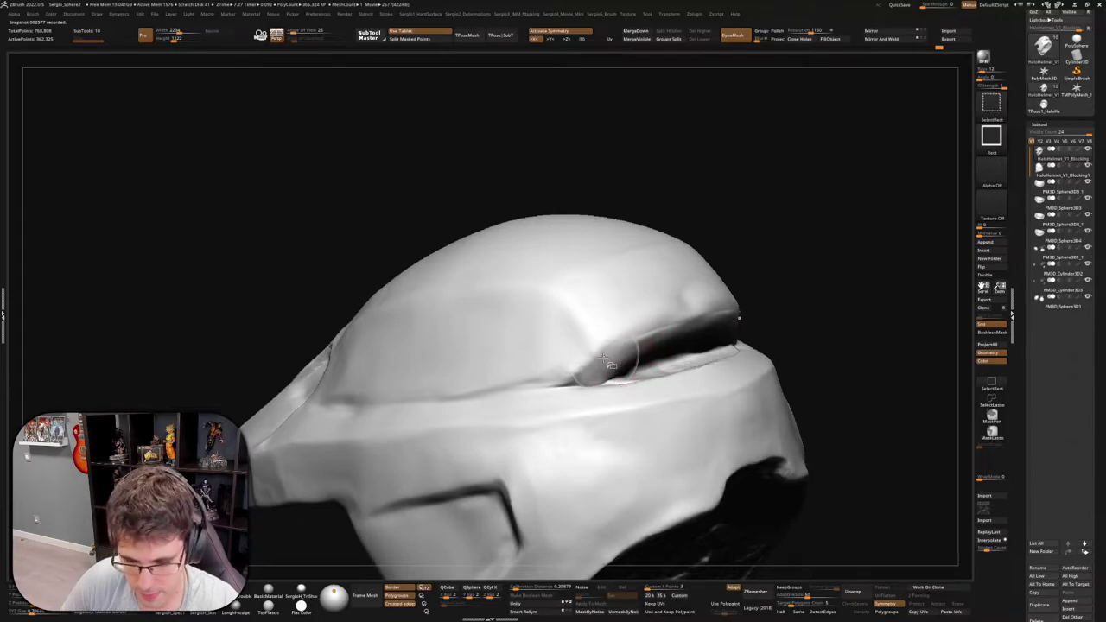
drag(618, 348, 664, 334)
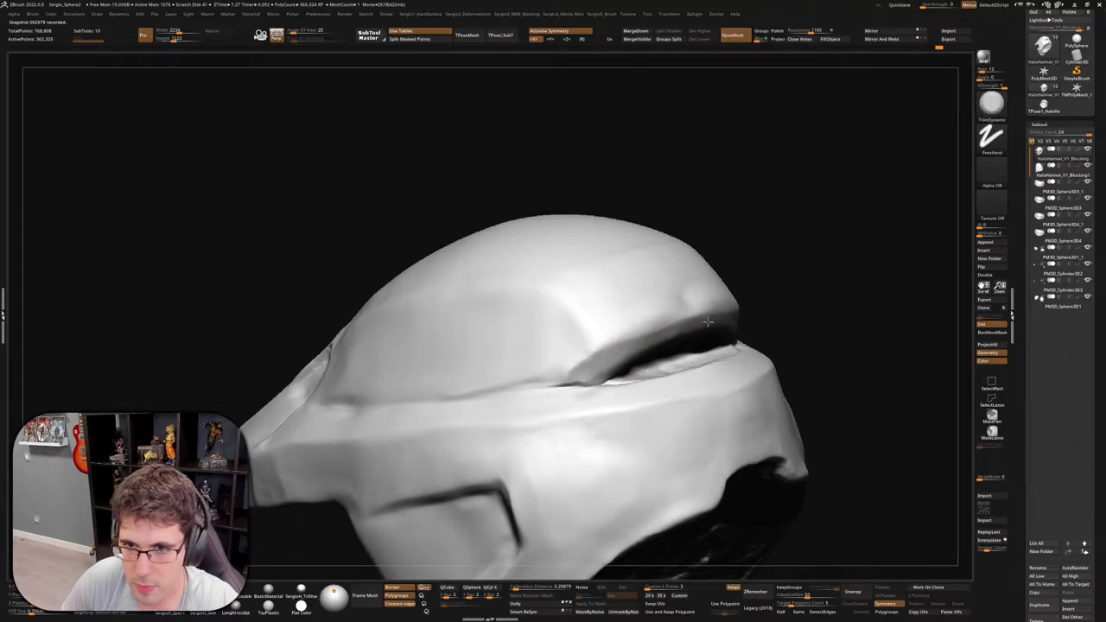
right_drag(708, 321, 672, 346)
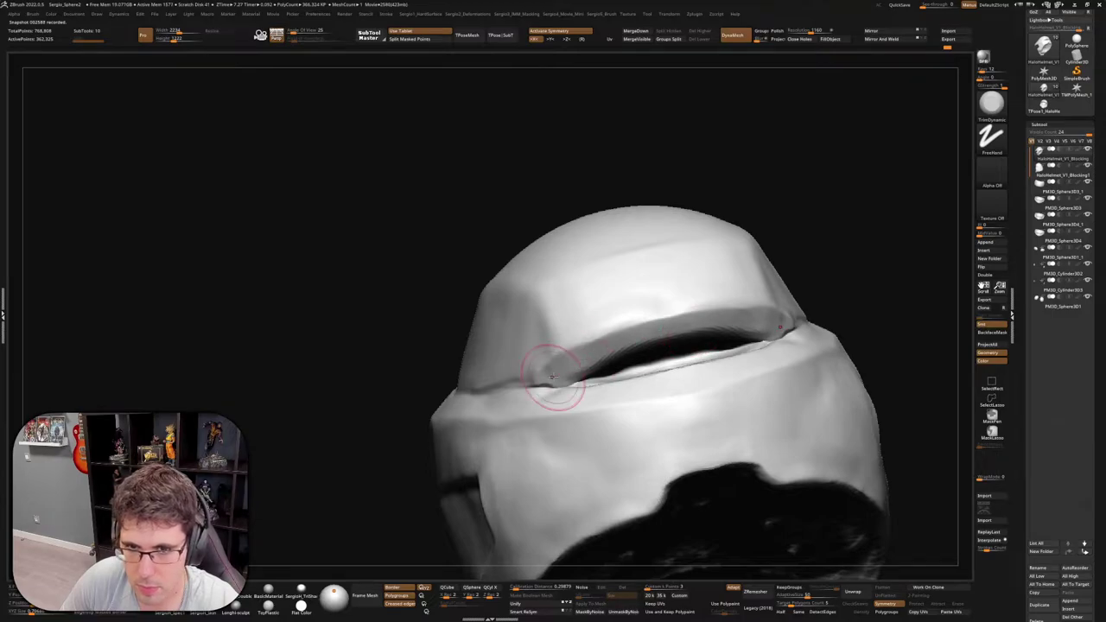
mouse_move(622, 358)
right_down()
mouse_move(641, 401)
mouse_move(839, 345)
mouse_move(849, 313)
right_up()
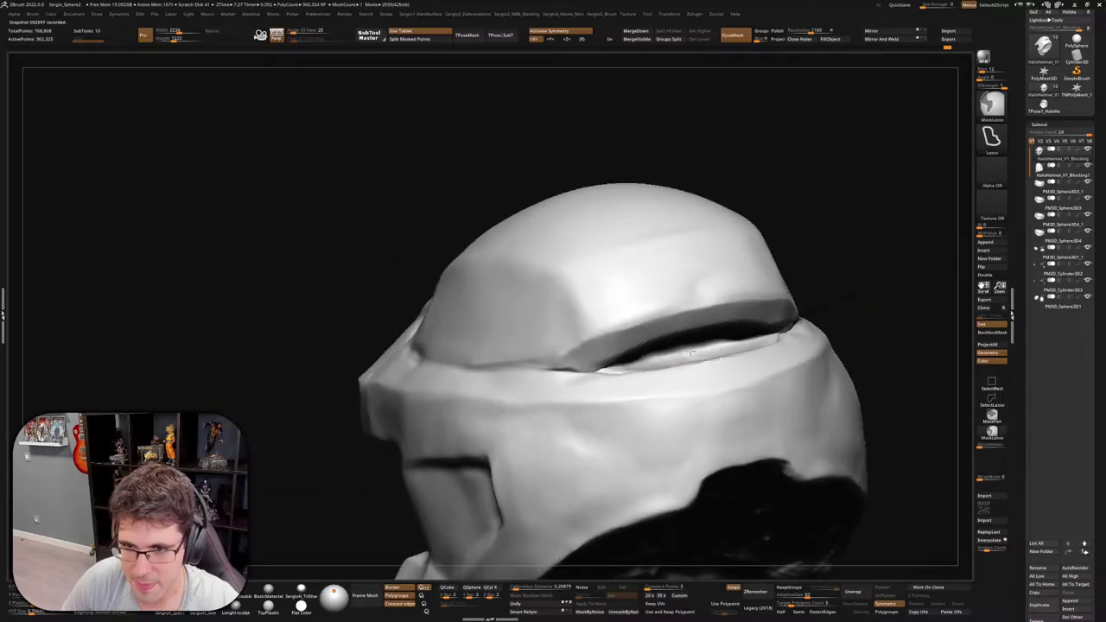
mouse_move(688, 354)
right_down()
mouse_move(609, 345)
mouse_move(717, 324)
mouse_move(662, 351)
right_up()
Flatten and smooth the brow above the visor with TrimDynamic, then check the side profiles
key(b)
key(t)
key(d)
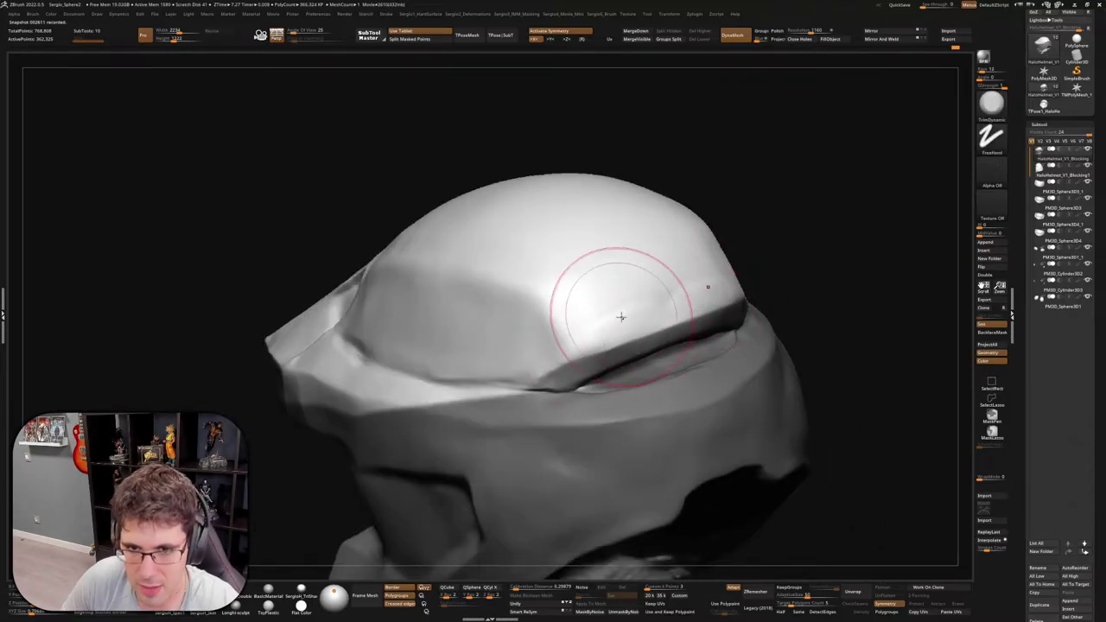
mouse_move(592, 308)
mouse_down()
mouse_move(591, 346)
mouse_move(646, 276)
mouse_move(661, 316)
mouse_move(670, 293)
mouse_up()
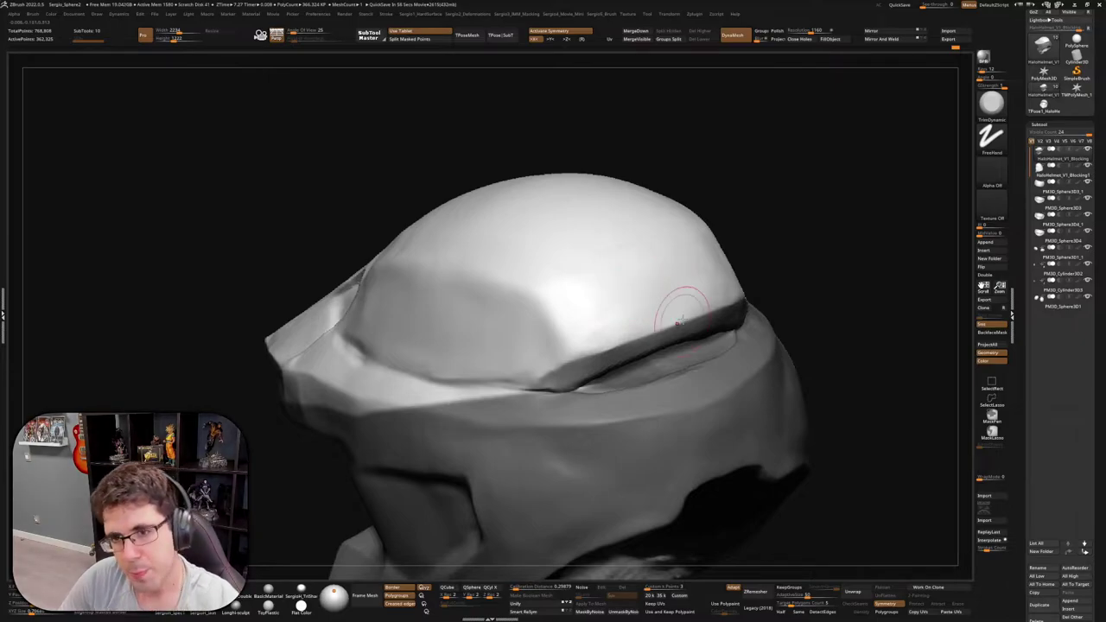
mouse_move(691, 308)
right_down()
mouse_move(764, 356)
mouse_move(753, 361)
mouse_move(794, 358)
mouse_move(775, 267)
right_up()
mouse_move(848, 365)
right_down()
mouse_move(785, 375)
mouse_move(717, 361)
mouse_move(734, 406)
mouse_move(765, 364)
mouse_move(790, 370)
mouse_move(816, 332)
right_up()
mouse_move(848, 381)
right_down()
mouse_move(752, 393)
mouse_move(771, 379)
mouse_move(772, 402)
mouse_move(766, 382)
right_up()
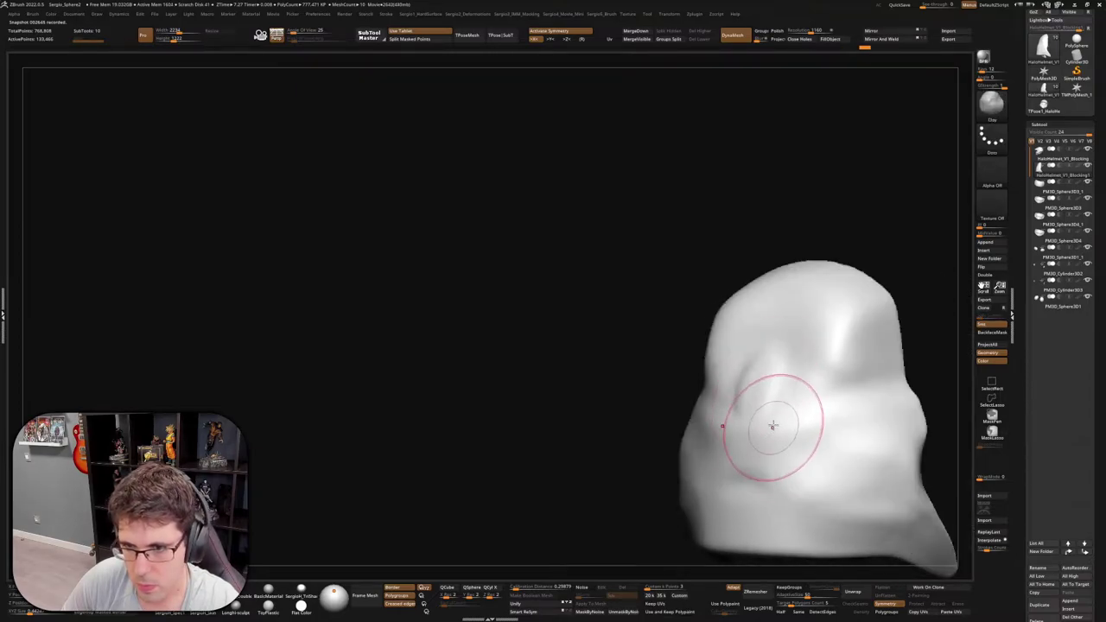
Step up a subdivision level, smooth, and build up the visor edge with Clay
key(d)
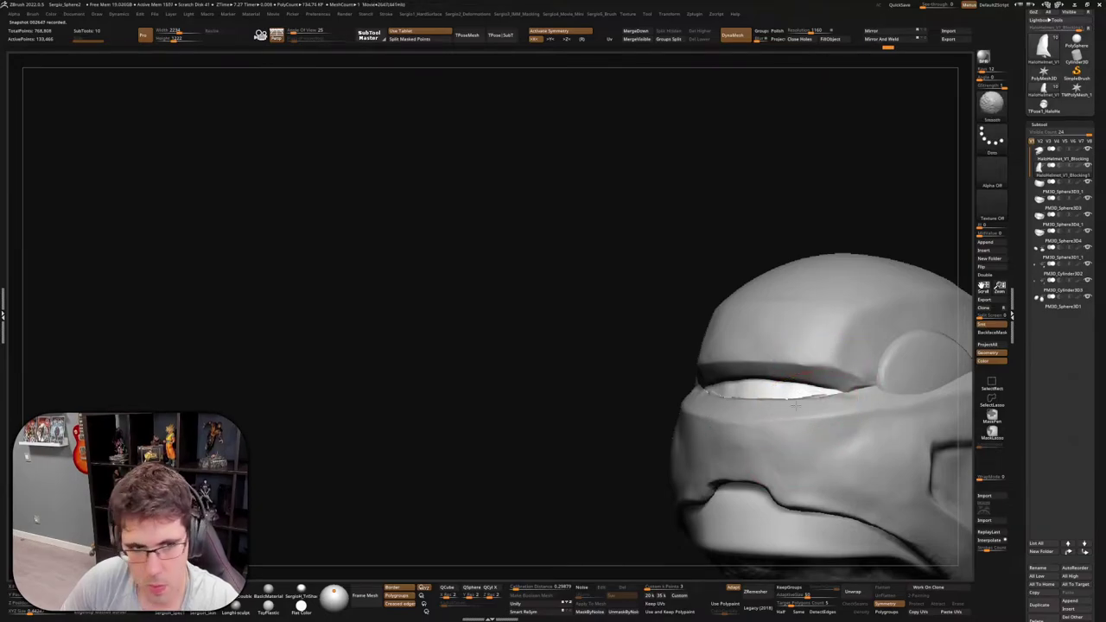
mouse_move(750, 406)
right_down()
mouse_move(785, 388)
mouse_move(739, 398)
mouse_move(751, 372)
mouse_move(743, 337)
mouse_move(797, 392)
mouse_move(809, 425)
mouse_move(752, 406)
mouse_move(769, 373)
right_up()
key(shift)
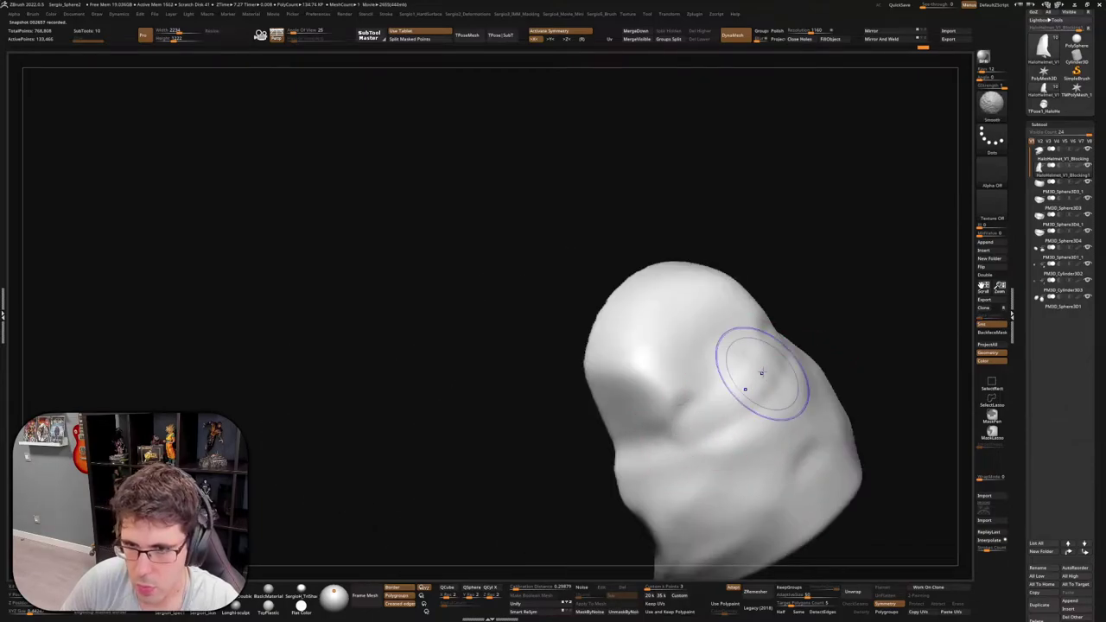
mouse_move(745, 364)
right_down()
mouse_move(739, 380)
mouse_move(780, 380)
right_up()
drag(827, 346, 872, 363)
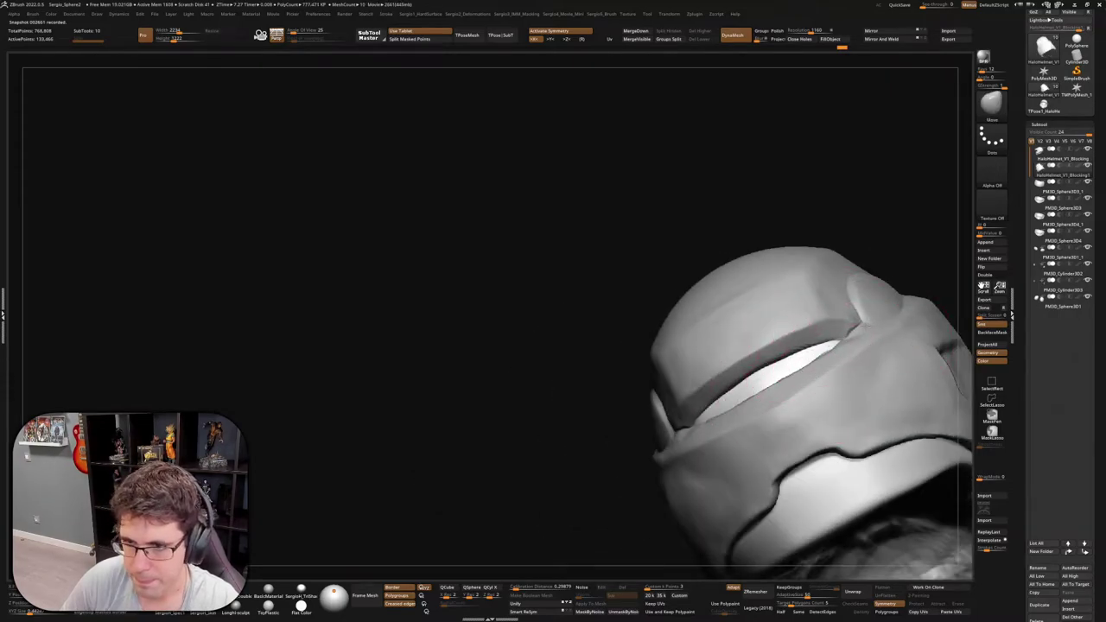
mouse_move(815, 345)
right_down()
mouse_move(816, 358)
mouse_move(753, 320)
mouse_move(864, 372)
mouse_move(775, 413)
mouse_move(778, 356)
mouse_move(734, 363)
right_up()
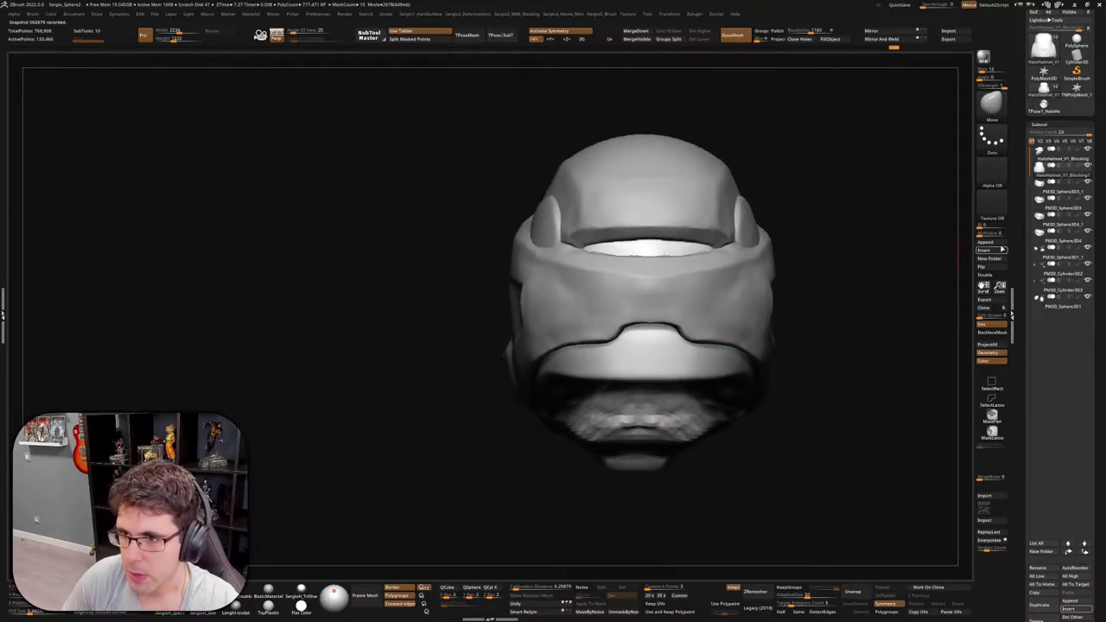
Append a Cylinder3D subtool and bring up its Transpose gizmo
click(993, 244)
click(750, 296)
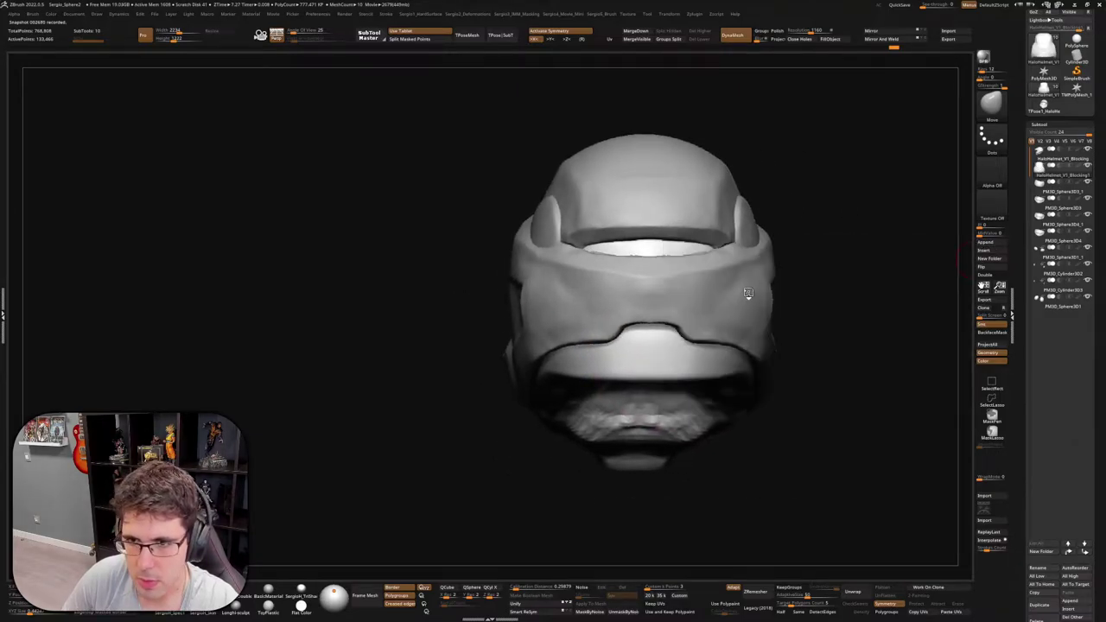
key(w)
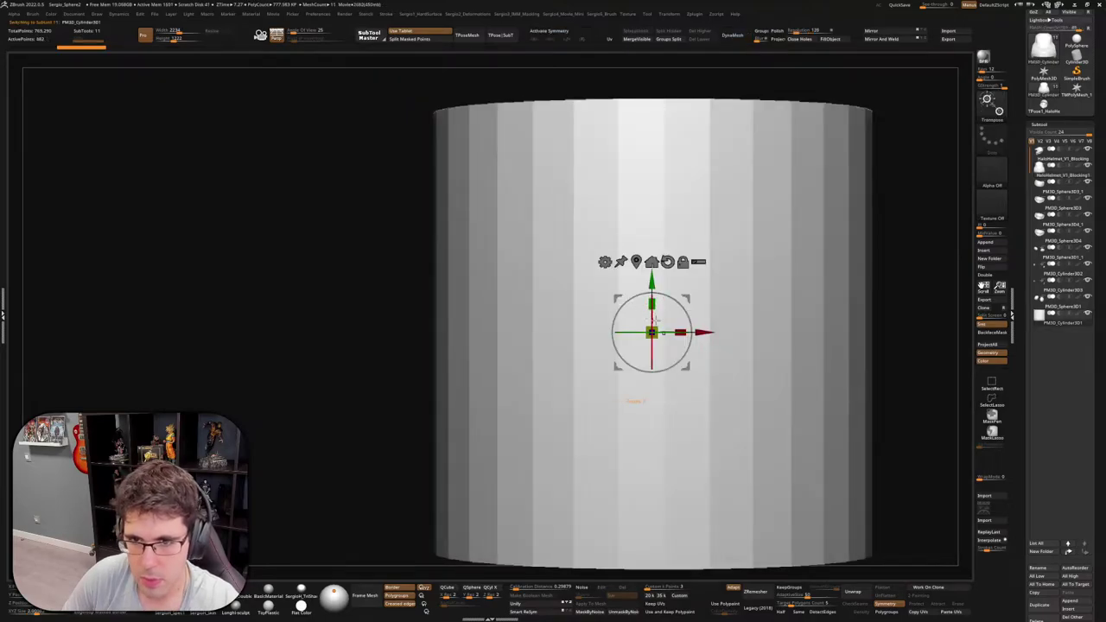
right_drag(655, 319, 636, 315)
right_drag(553, 313, 558, 411)
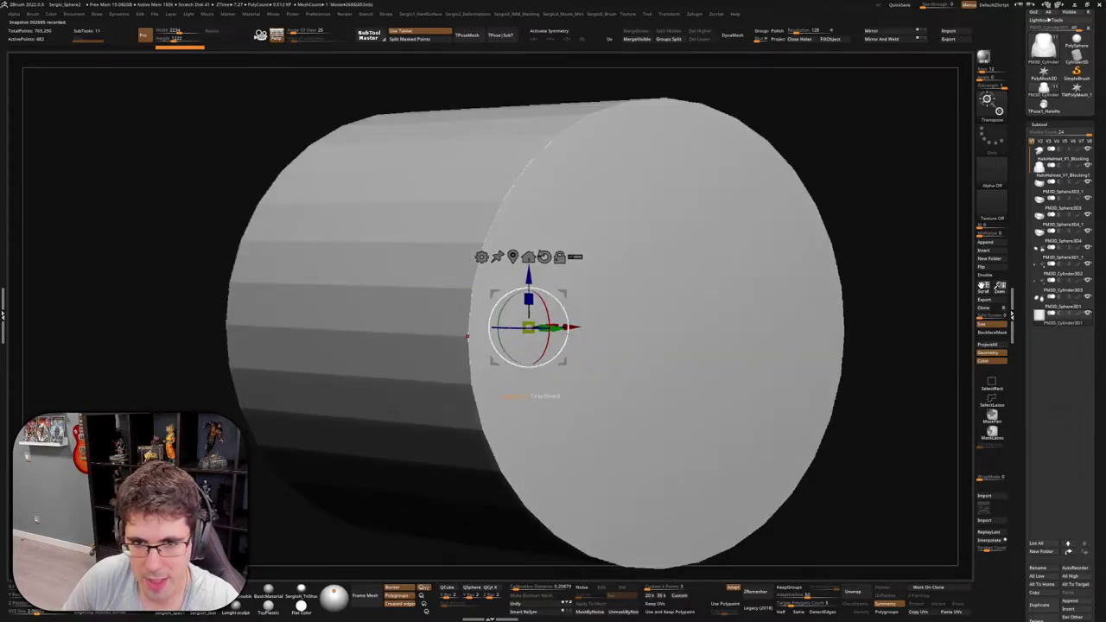
mouse_move(528, 396)
right_down()
mouse_move(709, 348)
mouse_move(585, 459)
mouse_move(519, 449)
right_up()
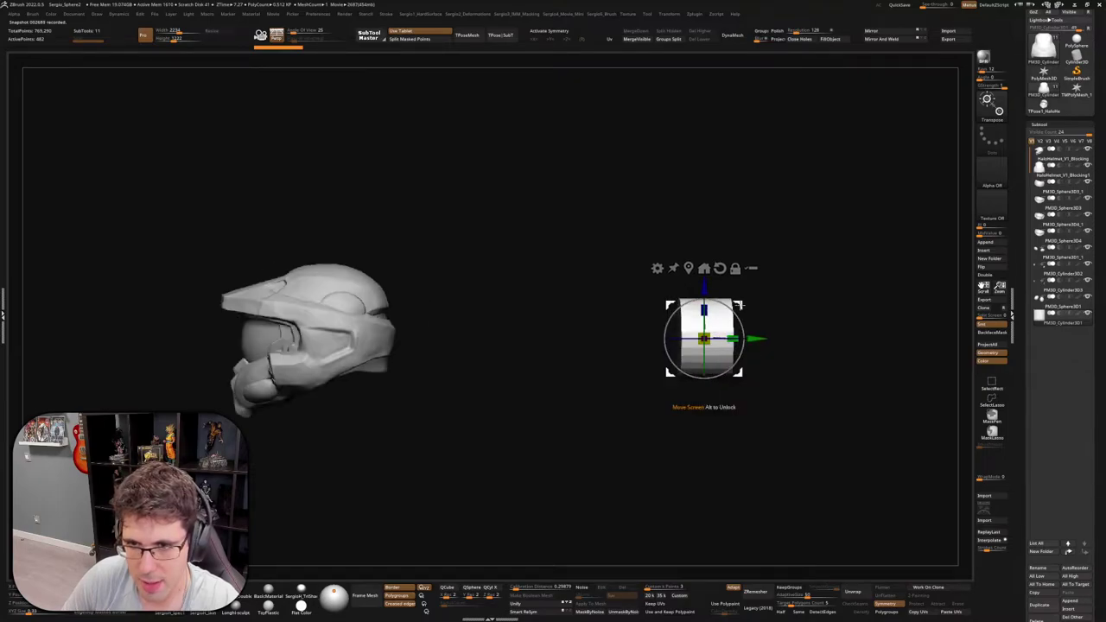
Move the cylinder onto the helmet's back and nudge it into the rear notch
mouse_move(704, 337)
alt+right_down()
mouse_move(402, 337)
mouse_move(651, 335)
mouse_move(598, 352)
mouse_move(604, 389)
alt+right_up()
key(x)
drag(614, 432, 614, 432)
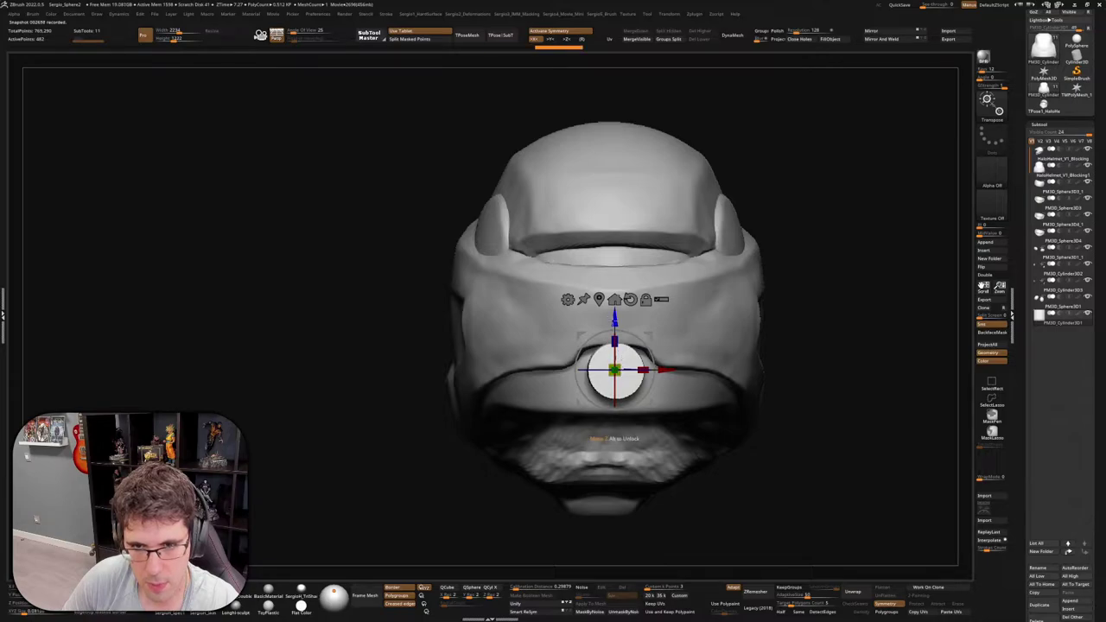
drag(615, 370, 614, 367)
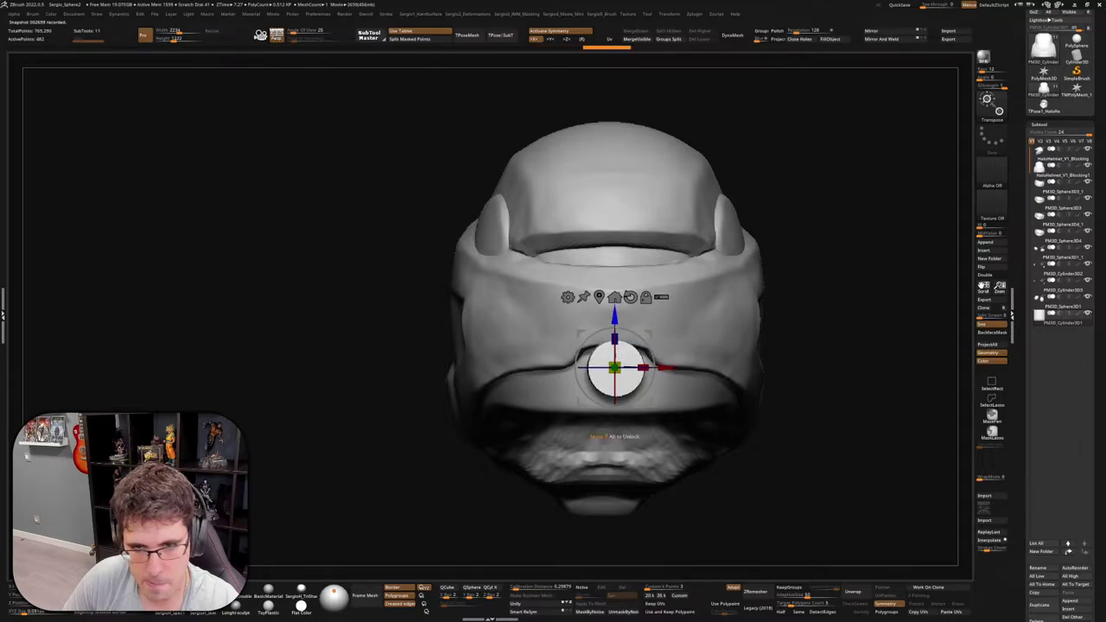
mouse_move(614, 367)
right_down()
mouse_move(635, 372)
mouse_move(591, 346)
right_up()
key(q)
right_drag(587, 350, 585, 350)
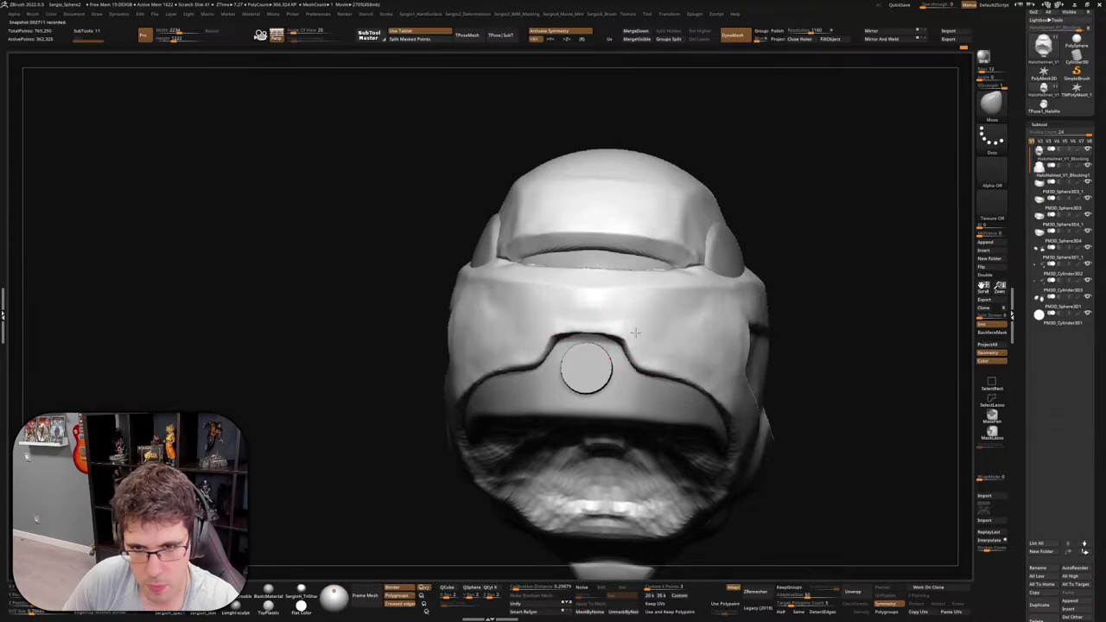
Smooth the helmet's underside around the back from several angles
right_drag(631, 333, 603, 343)
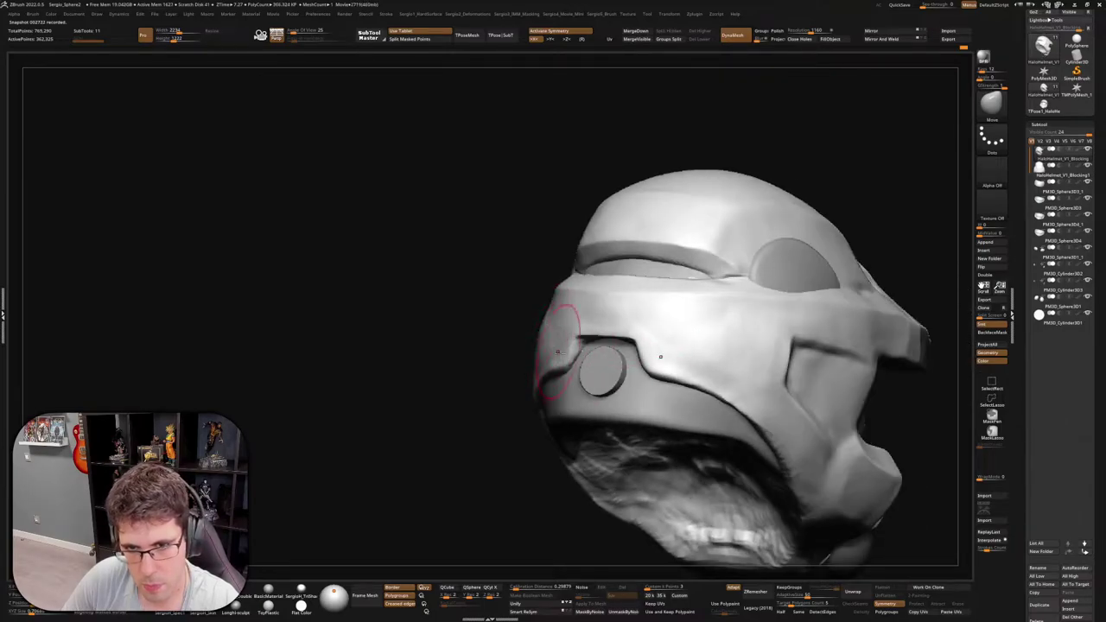
mouse_move(557, 352)
right_down()
mouse_move(615, 333)
mouse_move(617, 320)
mouse_move(605, 347)
right_up()
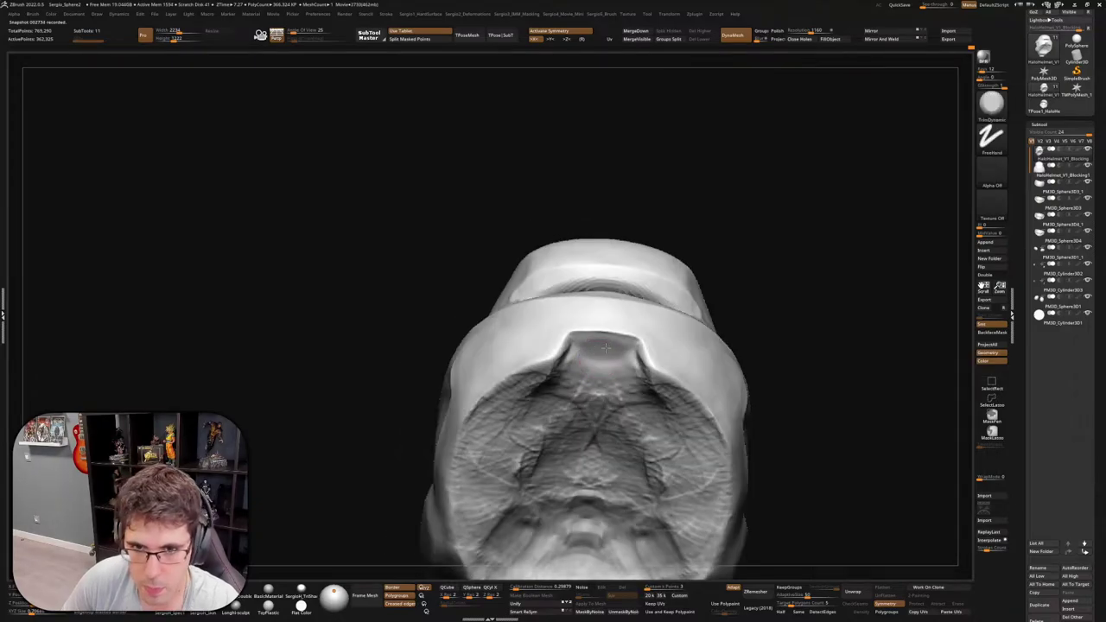
key(shift)
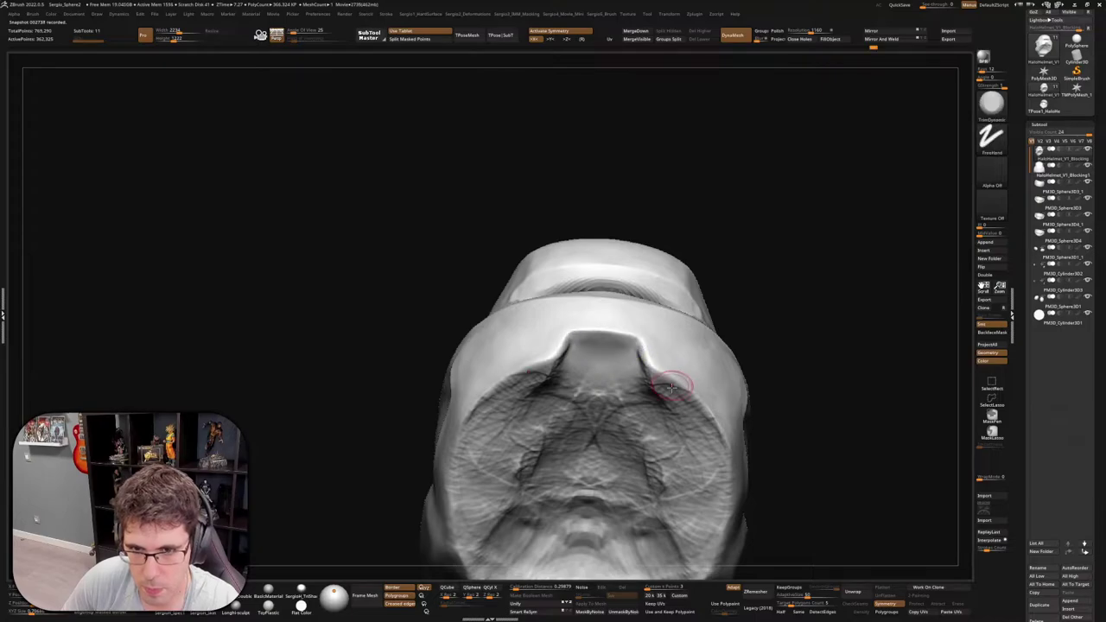
mouse_move(662, 371)
right_down()
mouse_move(587, 363)
mouse_move(562, 341)
right_up()
key(shift)
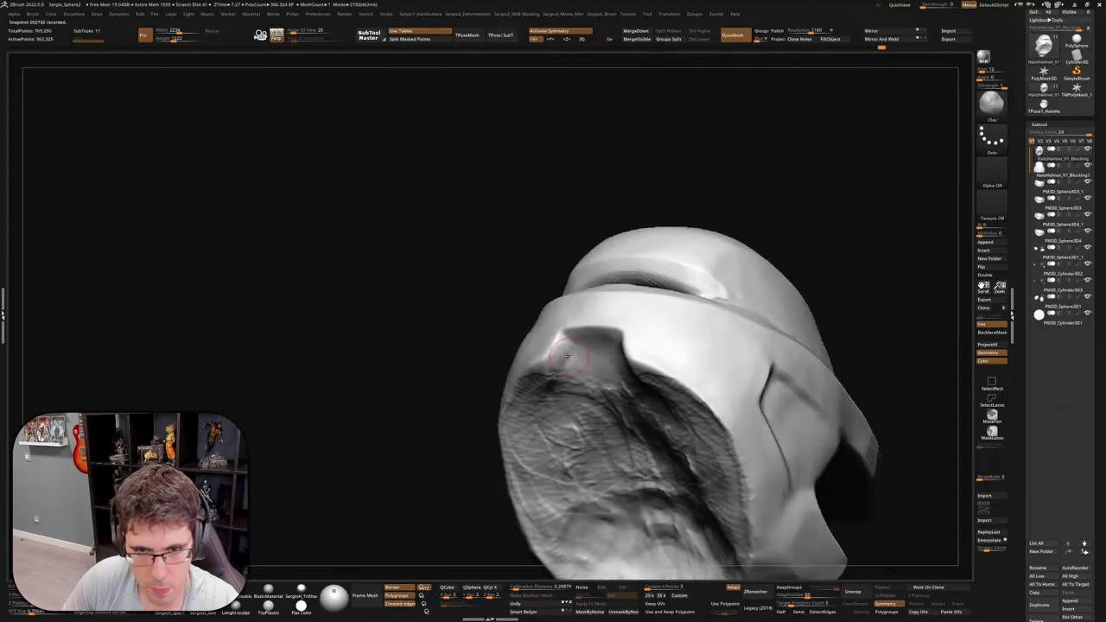
right_drag(582, 380, 558, 367)
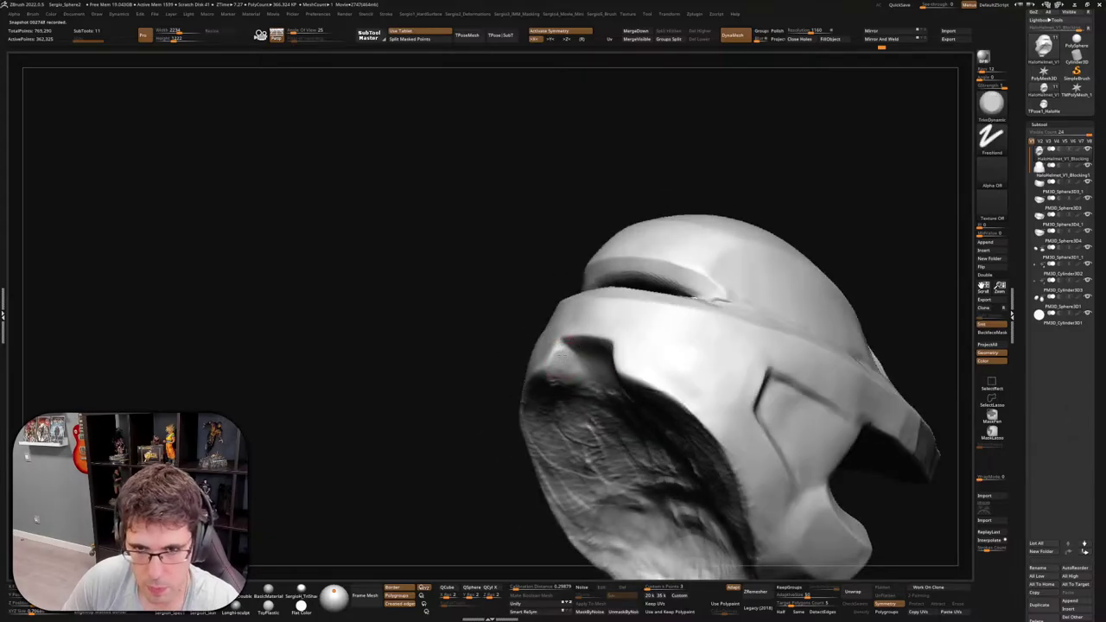
mouse_move(586, 384)
right_down()
mouse_move(557, 389)
mouse_move(560, 362)
mouse_move(555, 394)
right_up()
key(shift)
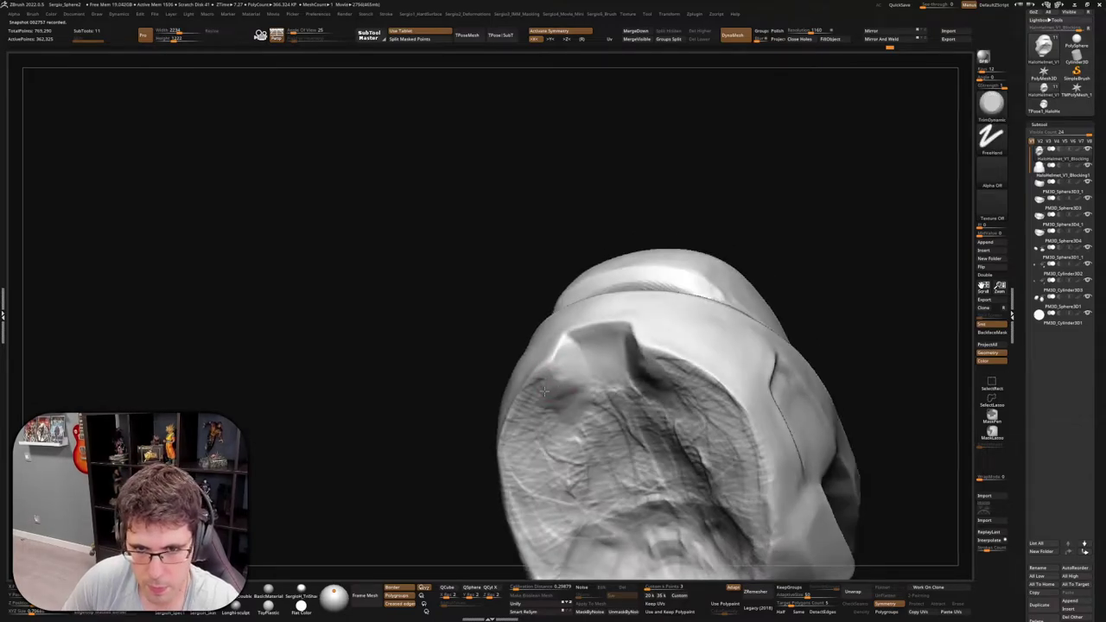
key(shift)
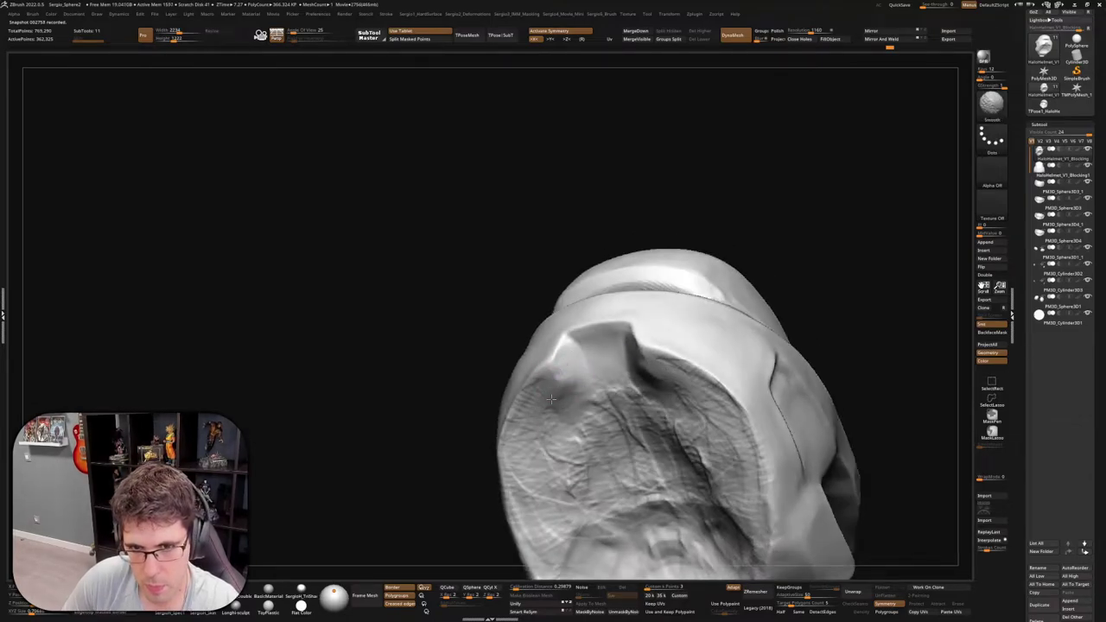
Lasso-mask the helmet's lower band and adjust the round back disc
mouse_move(606, 361)
right_down()
mouse_move(649, 367)
mouse_move(576, 331)
right_up()
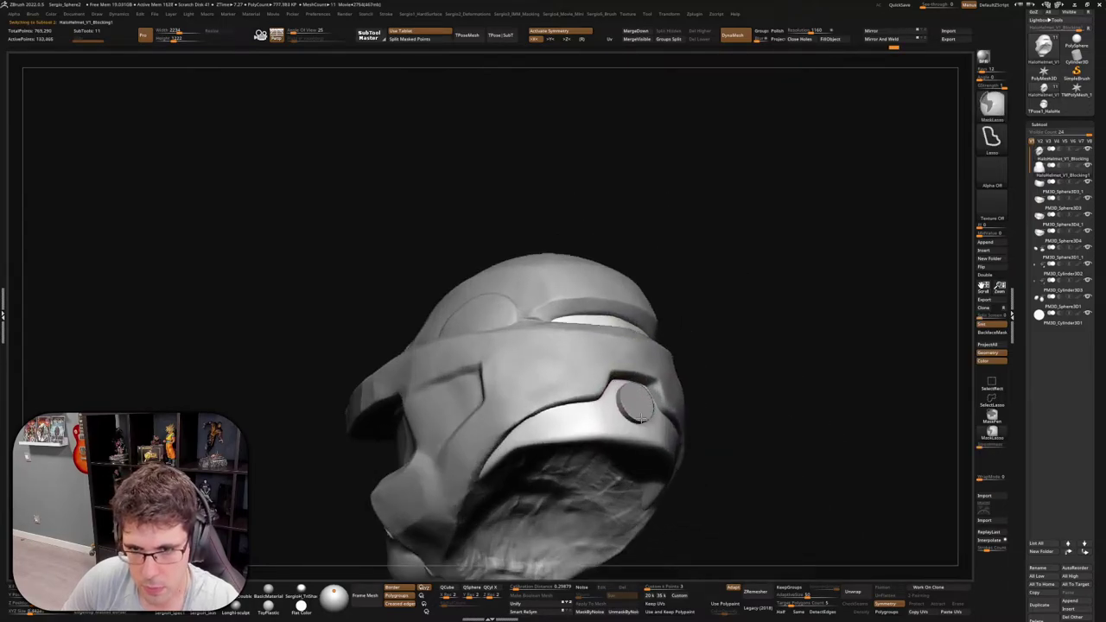
mouse_move(629, 390)
right_down()
mouse_move(676, 375)
mouse_move(638, 406)
right_up()
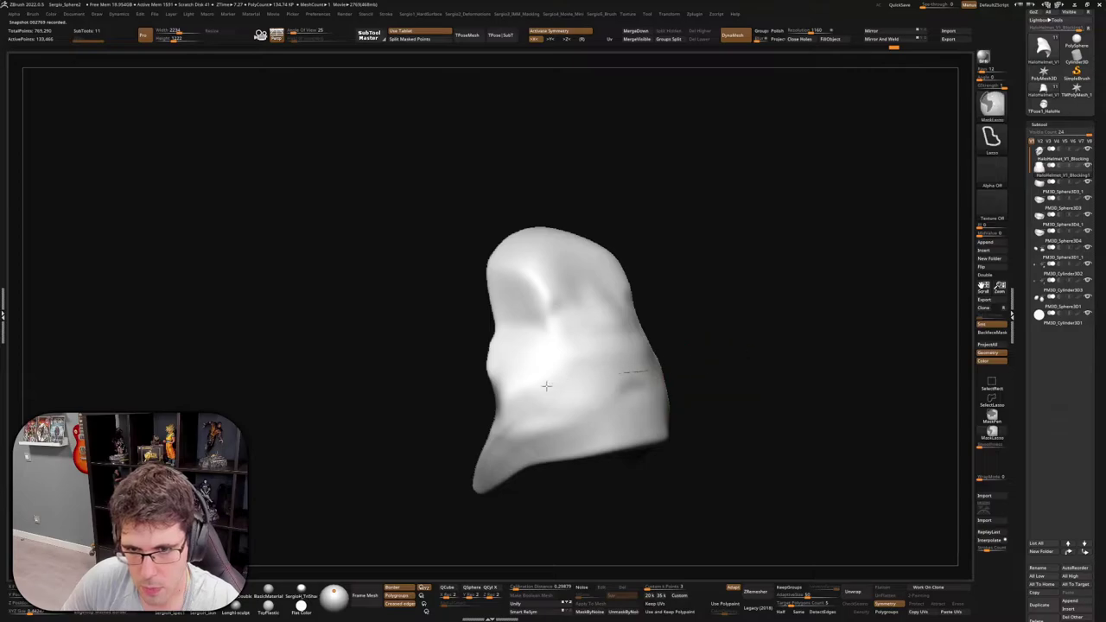
ctrl+drag(435, 362, 698, 395)
mouse_move(698, 394)
right_down()
mouse_move(652, 411)
mouse_move(666, 407)
mouse_move(658, 356)
right_up()
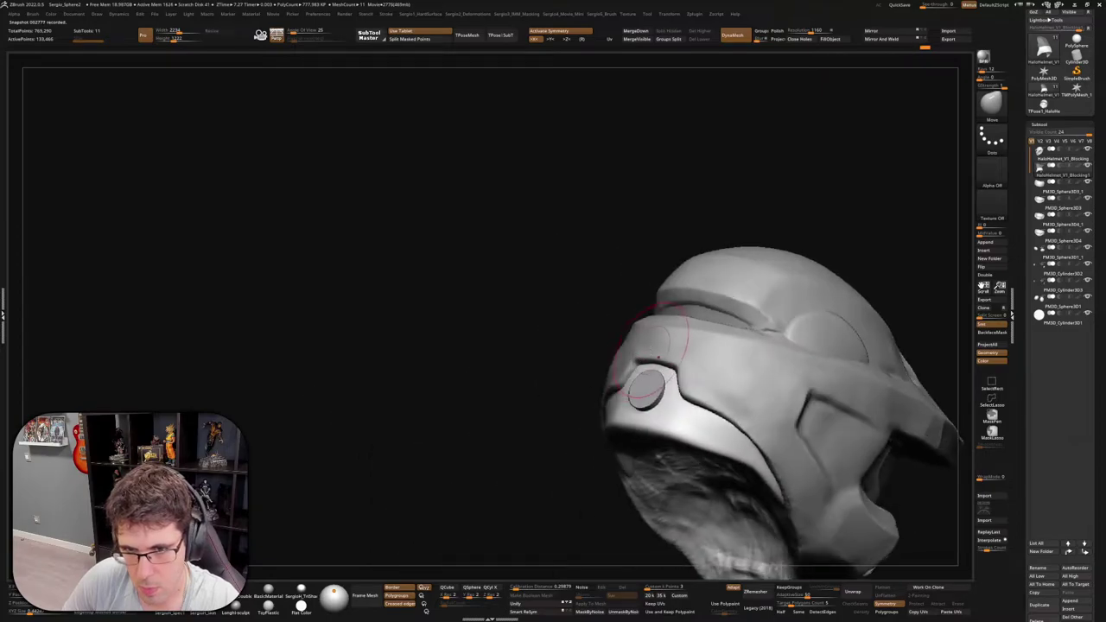
alt+click(625, 421)
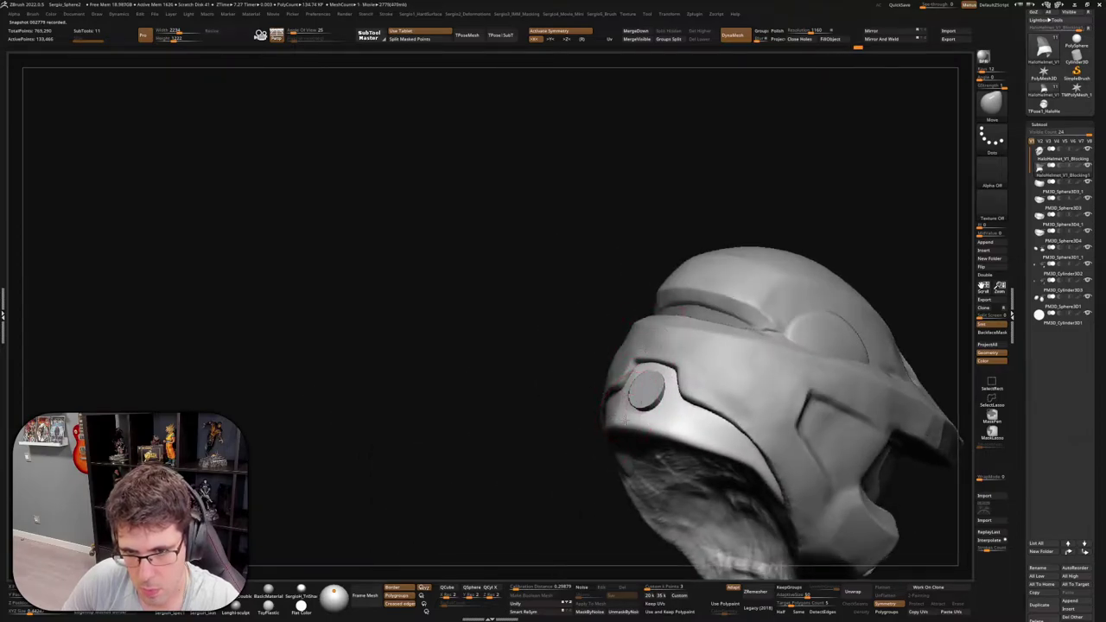
Slide the round disc with the Transpose gizmo until it sits on the helmet's lower rear side
right_drag(639, 393, 707, 377)
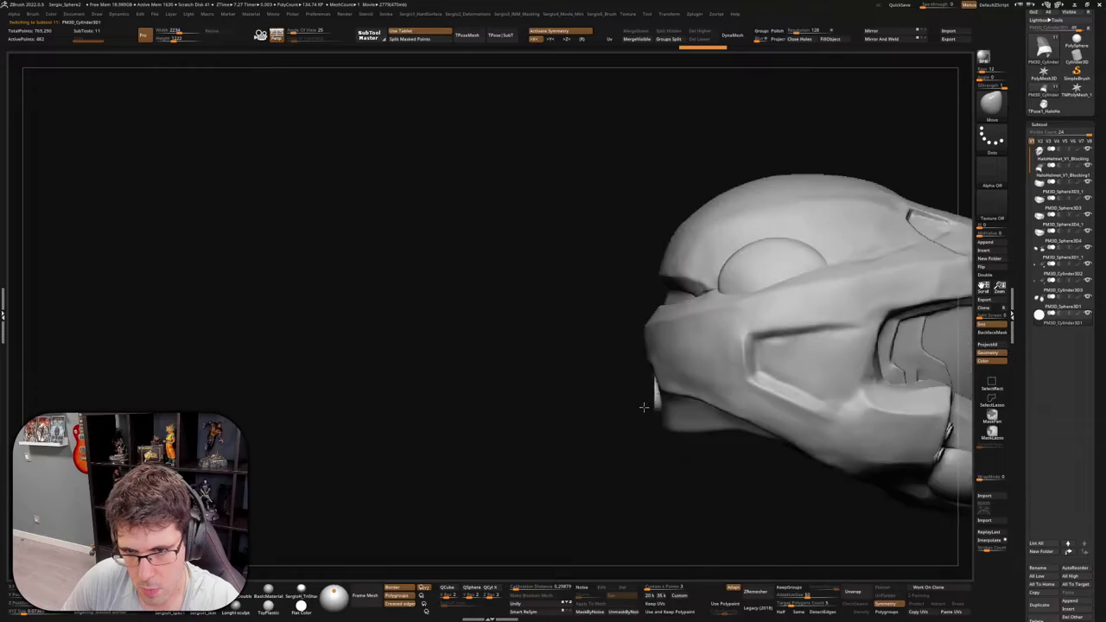
key(w)
drag(706, 377, 703, 370)
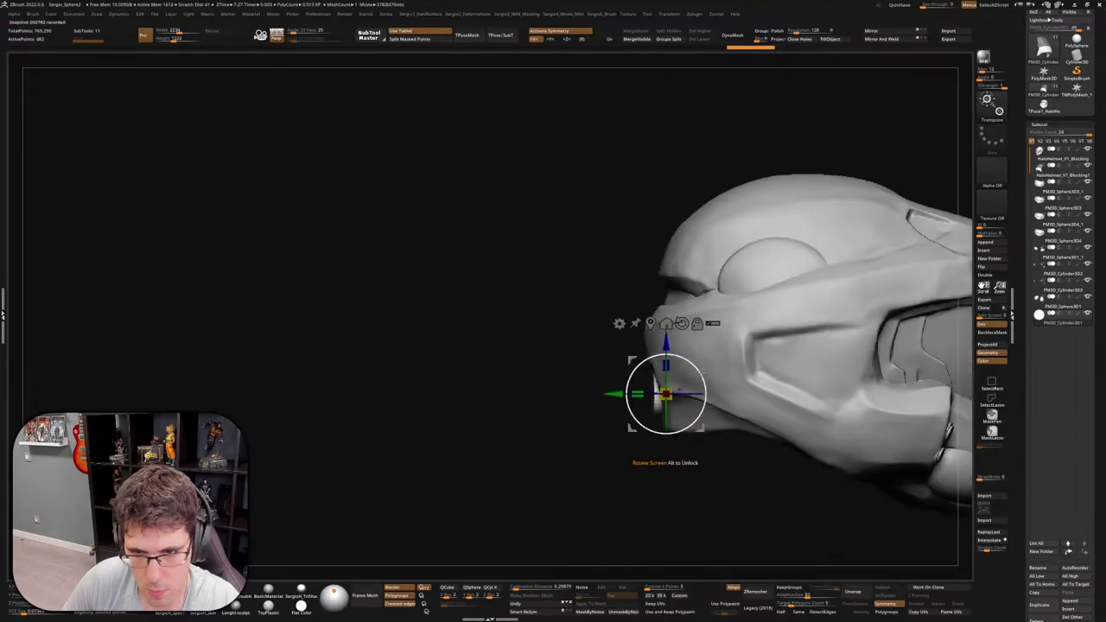
key(q)
mouse_move(701, 371)
right_down()
mouse_move(705, 394)
mouse_move(666, 420)
right_up()
key(w)
drag(659, 390, 664, 394)
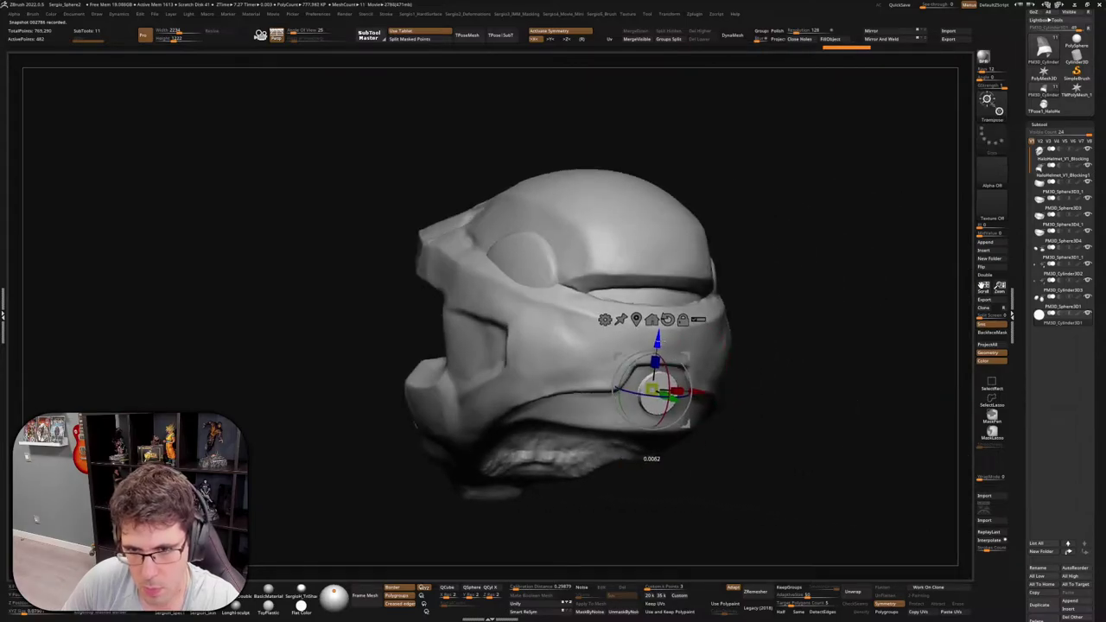
key(q)
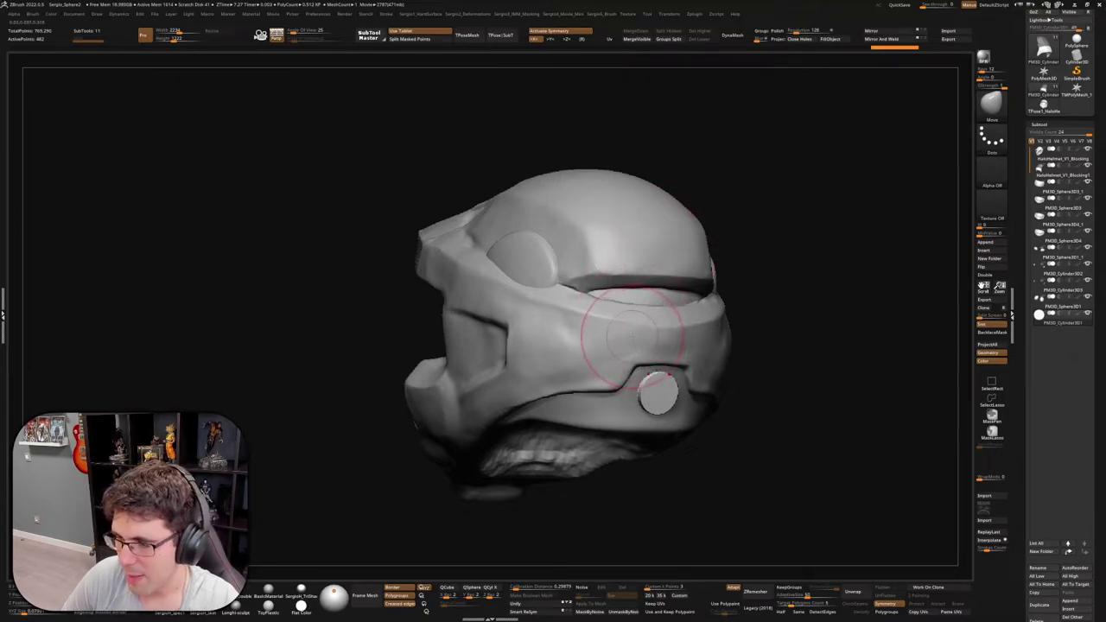
scroll(626, 326, down, 2)
scroll(639, 331, down, 3)
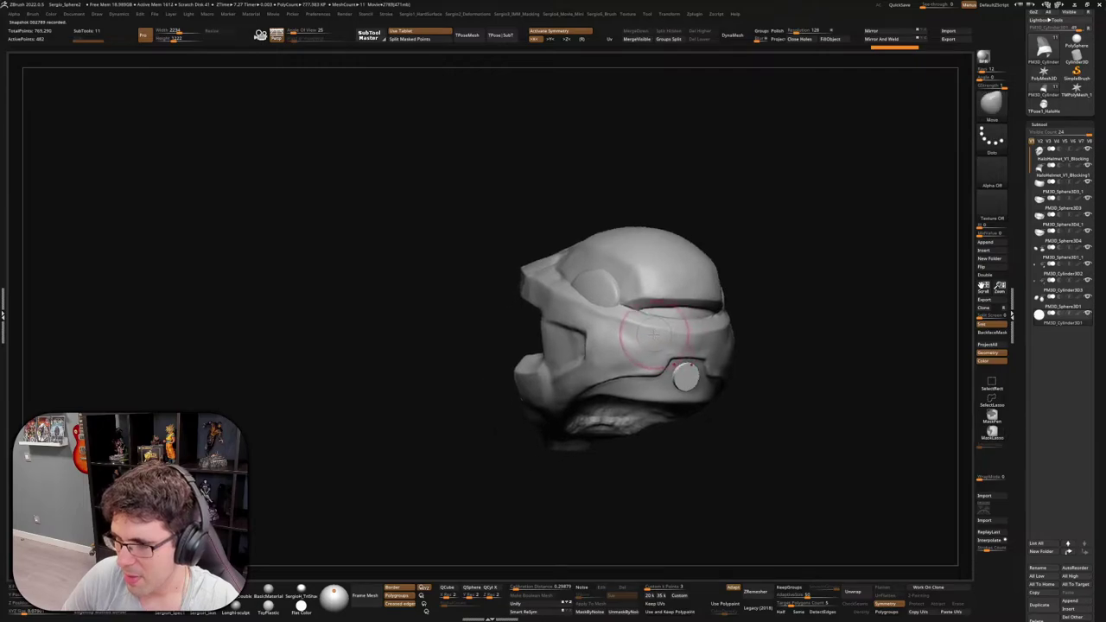
right_drag(650, 336, 663, 339)
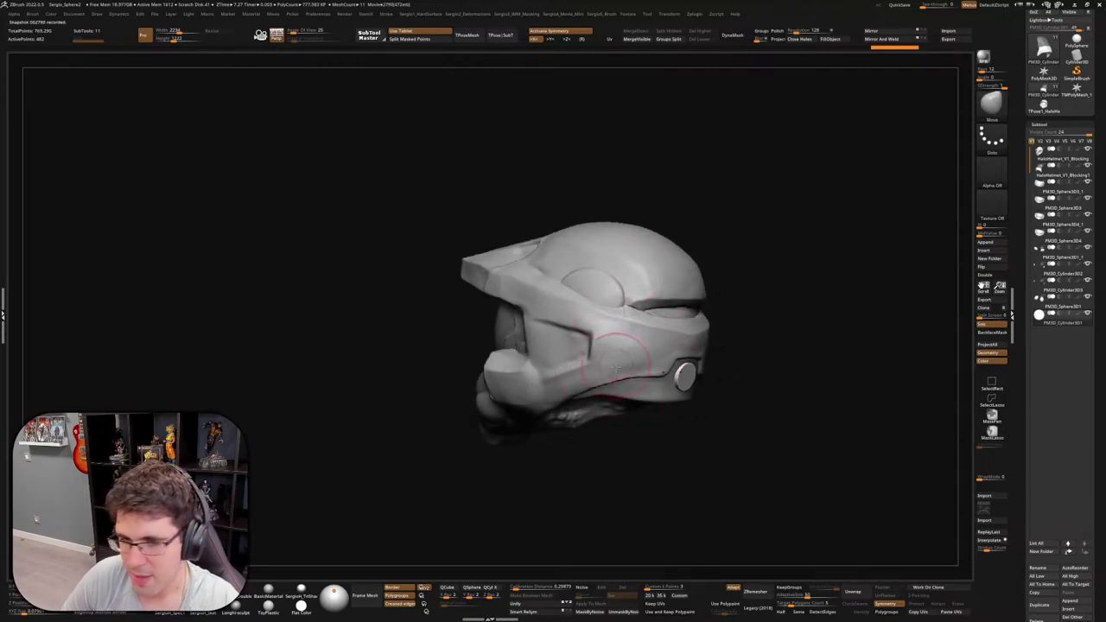
mouse_move(615, 367)
right_down()
mouse_move(661, 345)
mouse_move(751, 389)
mouse_move(733, 446)
mouse_move(722, 400)
right_up()
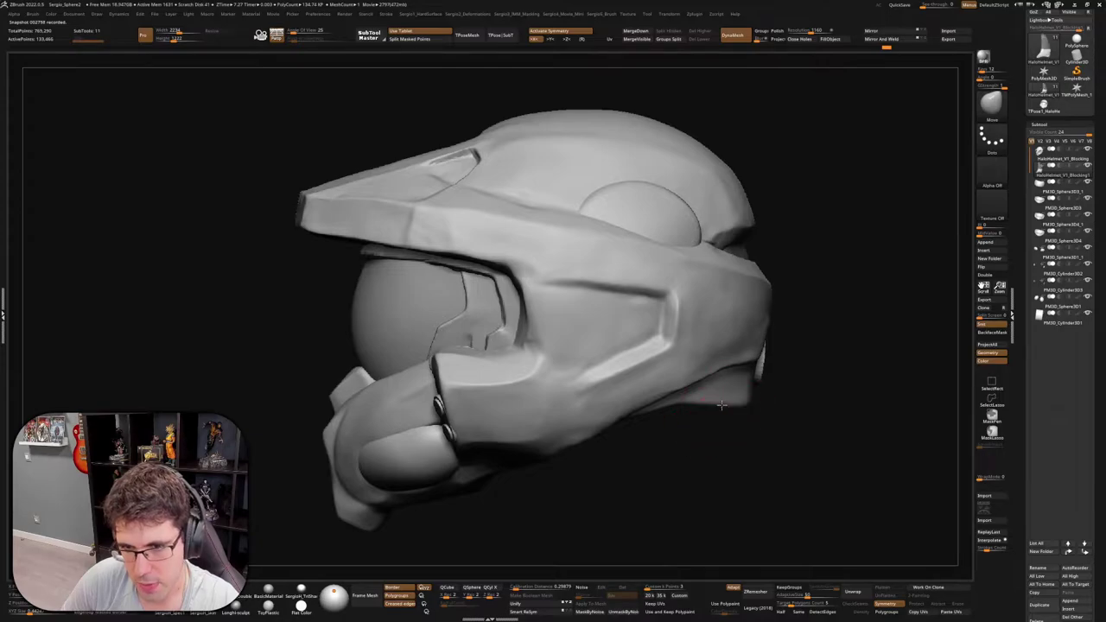
Select the helmet shell and reshape the inner rim of the opening from underneath
mouse_move(707, 404)
right_down()
mouse_move(716, 371)
mouse_move(722, 444)
right_up()
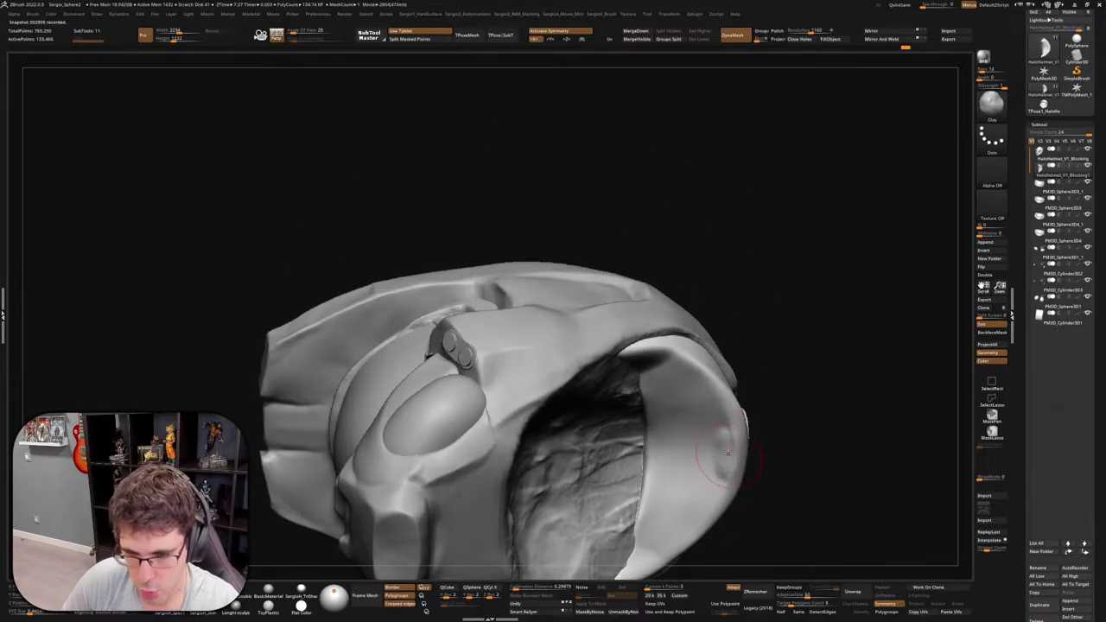
ctrl+shift+click(719, 432)
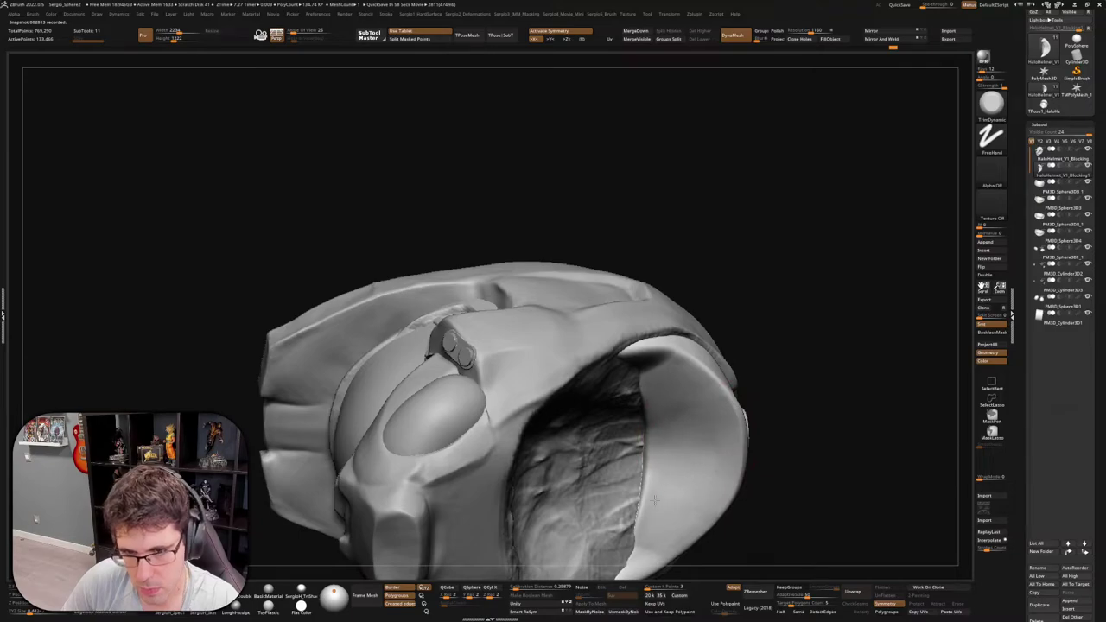
drag(654, 498, 697, 376)
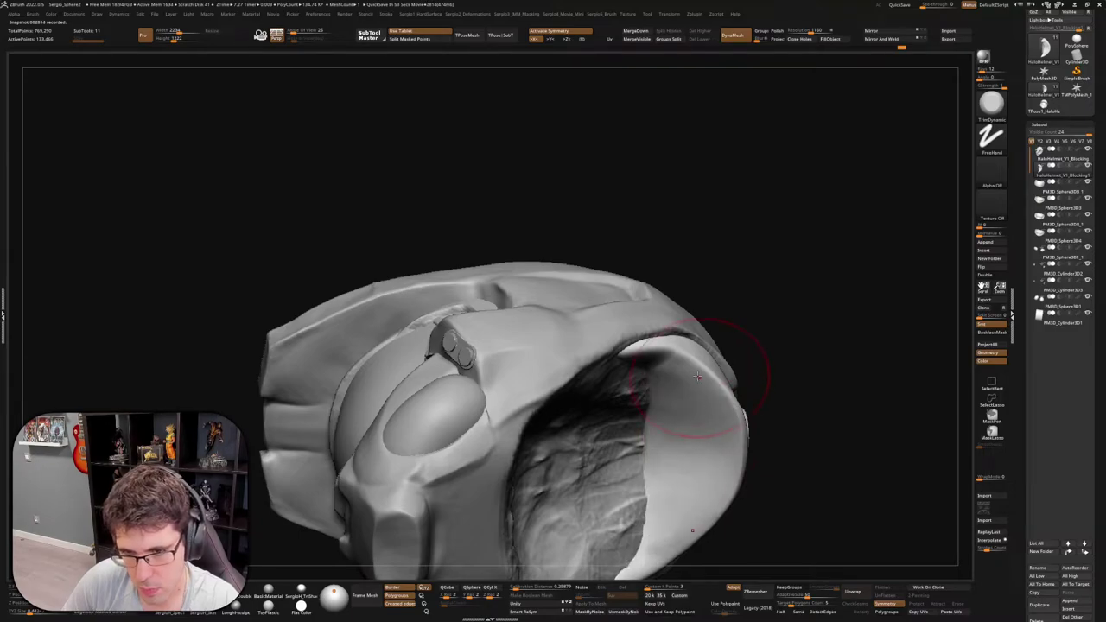
mouse_move(699, 448)
right_down()
mouse_move(725, 374)
mouse_move(733, 419)
mouse_move(728, 387)
mouse_move(698, 357)
right_up()
Switch to a smaller DamStandard brush and smooth the curved piece's bumpy lower face
key(b)
key(d)
key(s)
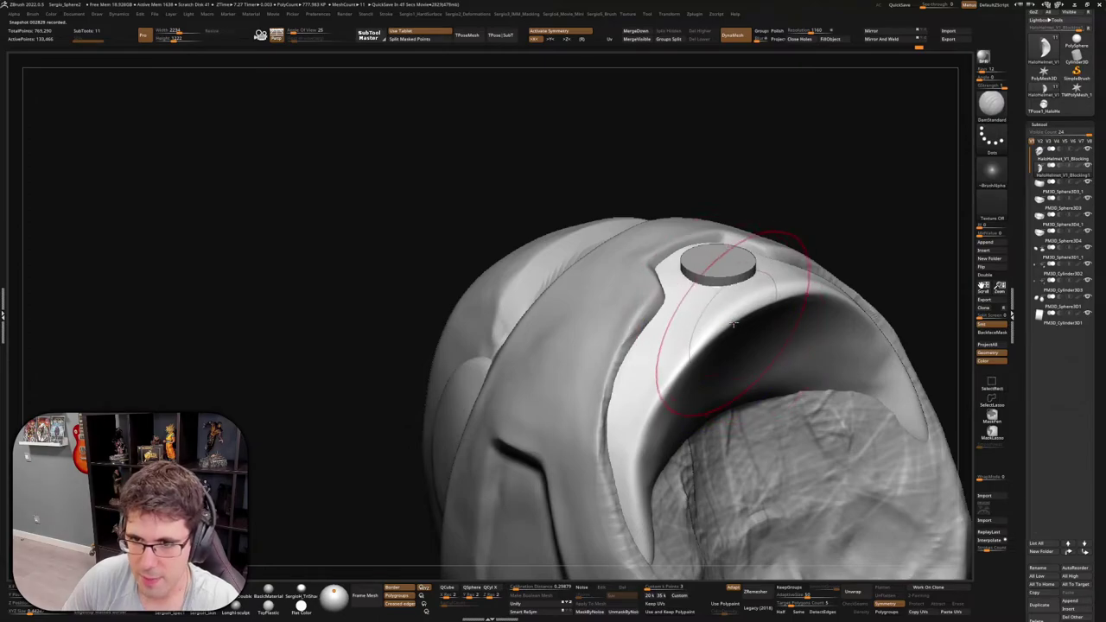
key(s)
click(731, 321)
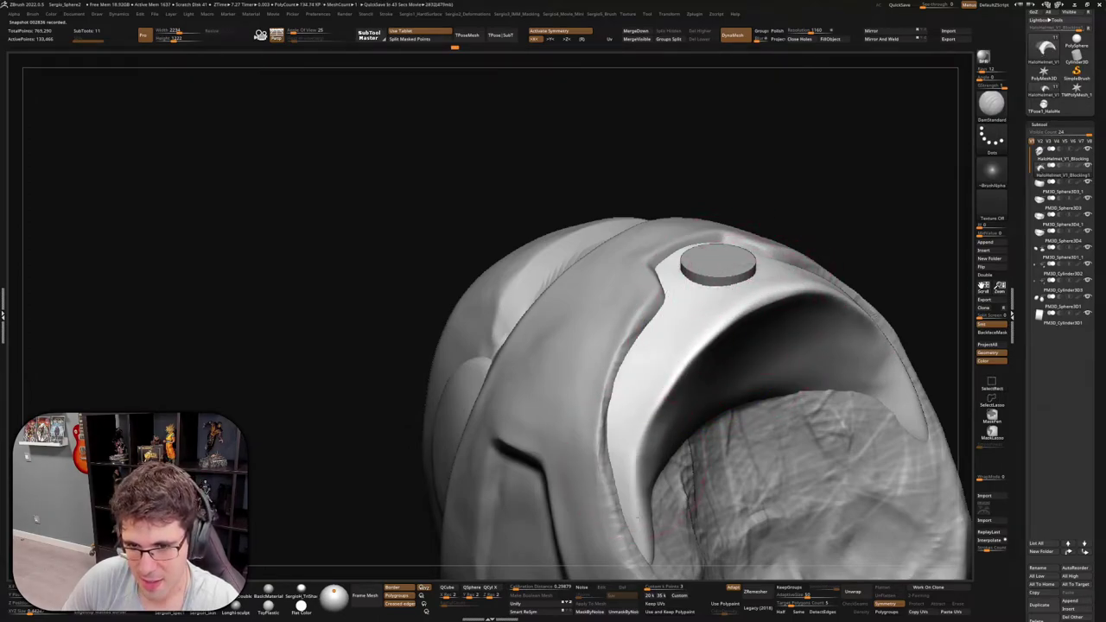
mouse_move(641, 515)
right_down()
mouse_move(658, 430)
mouse_move(691, 467)
mouse_move(682, 455)
right_up()
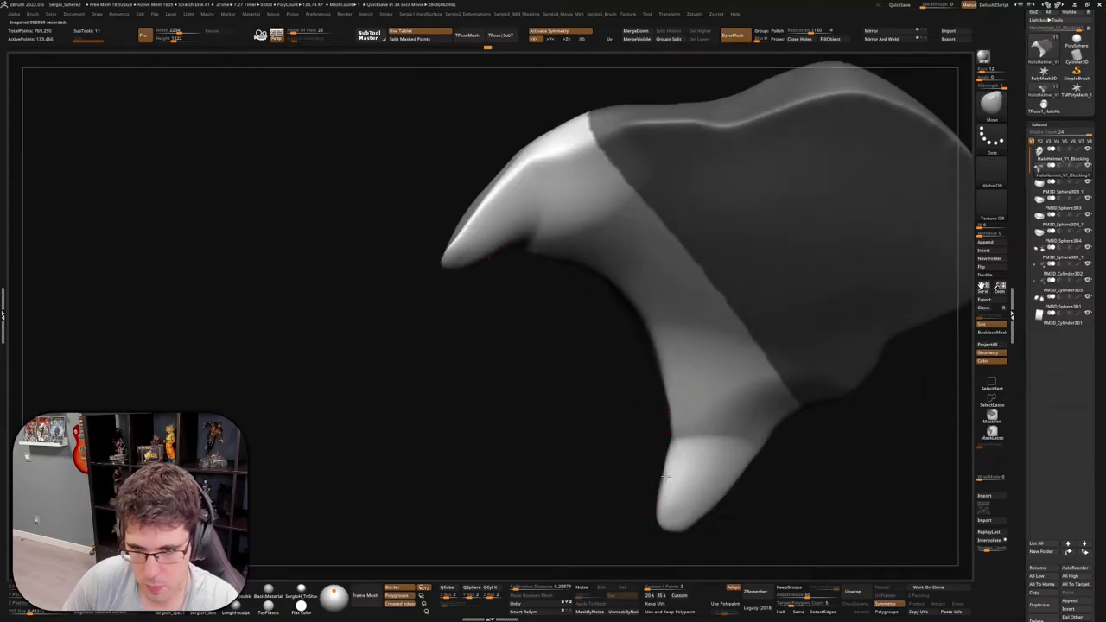
mouse_move(671, 475)
right_down()
mouse_move(721, 472)
mouse_move(723, 424)
right_up()
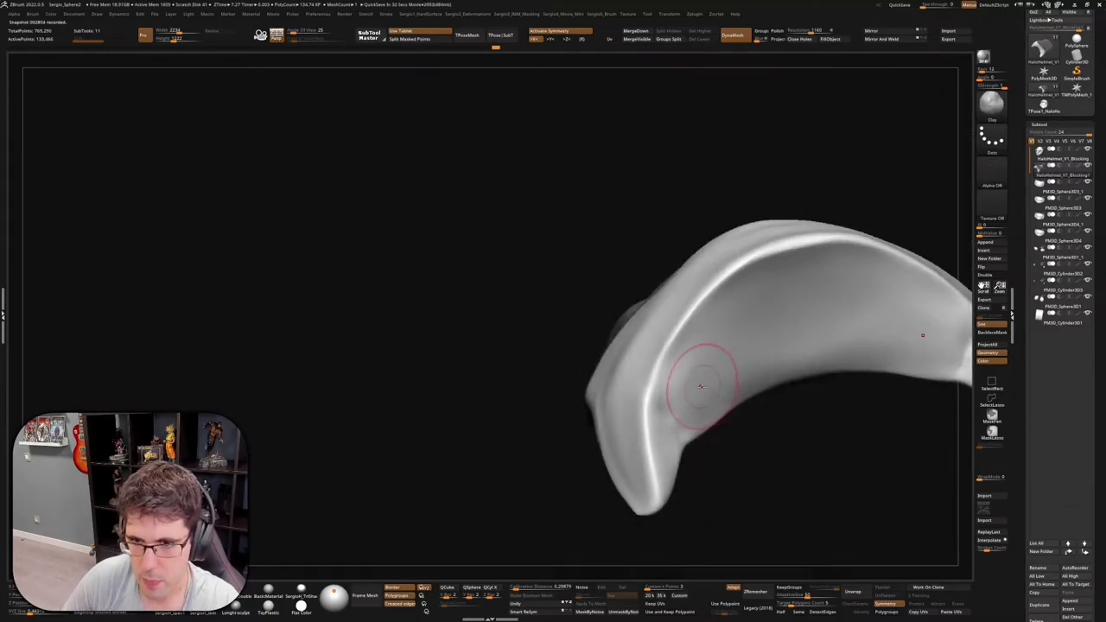
shift+drag(669, 394, 703, 383)
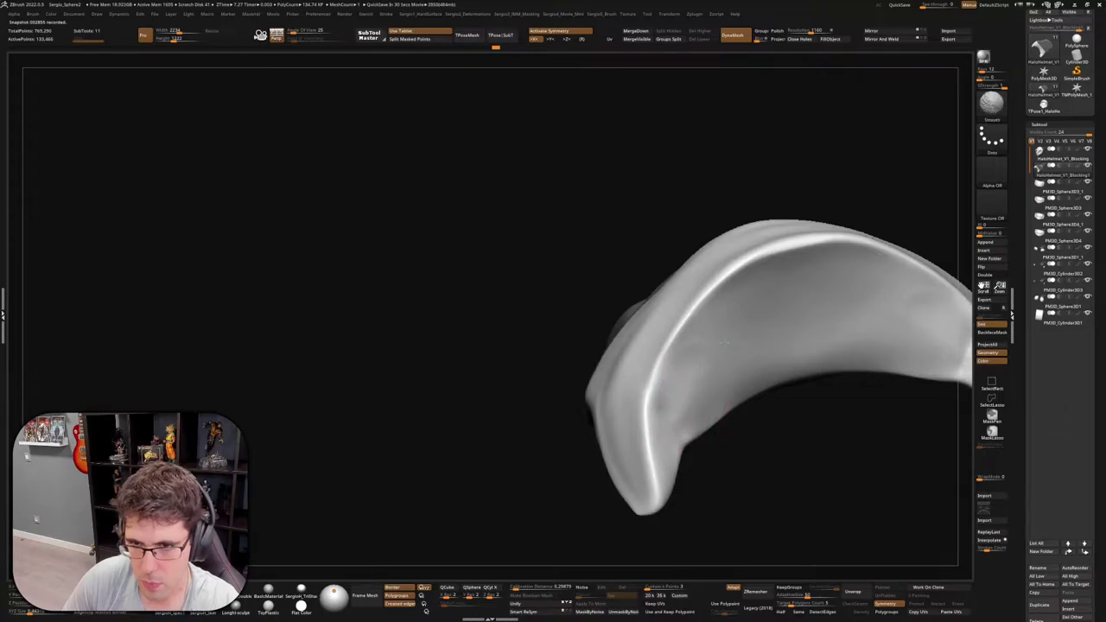
Turn Solo off to show all subtools and smooth the rim below the round disc
right_drag(751, 373, 741, 353)
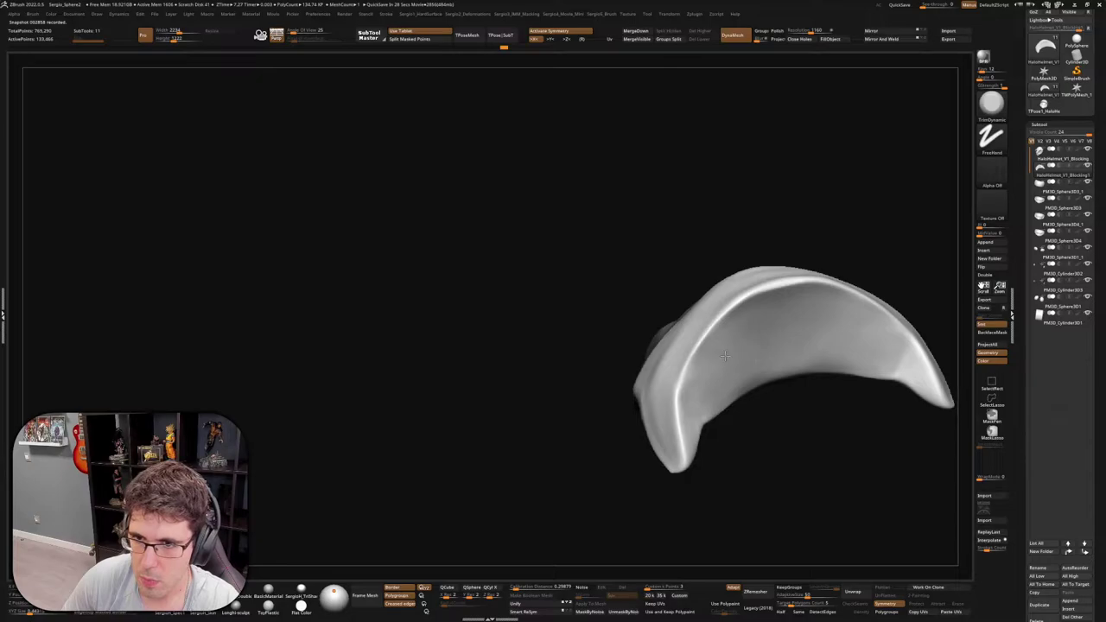
mouse_move(724, 355)
right_down()
mouse_move(749, 447)
mouse_move(748, 395)
mouse_move(782, 371)
mouse_move(733, 351)
right_up()
ctrl+shift+click(748, 446)
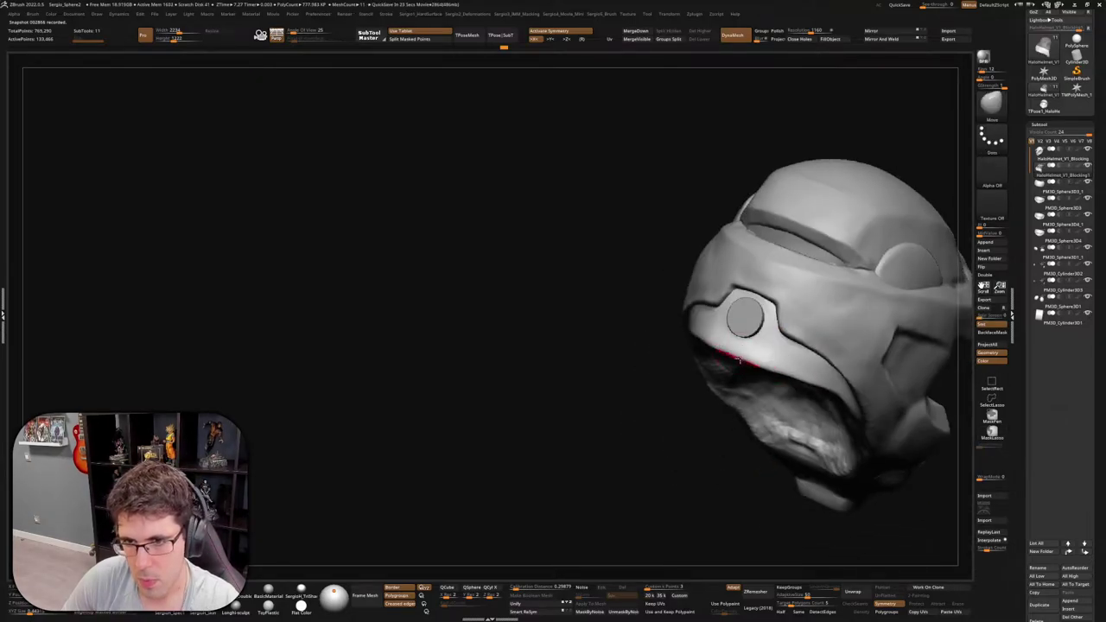
shift+drag(761, 363, 799, 372)
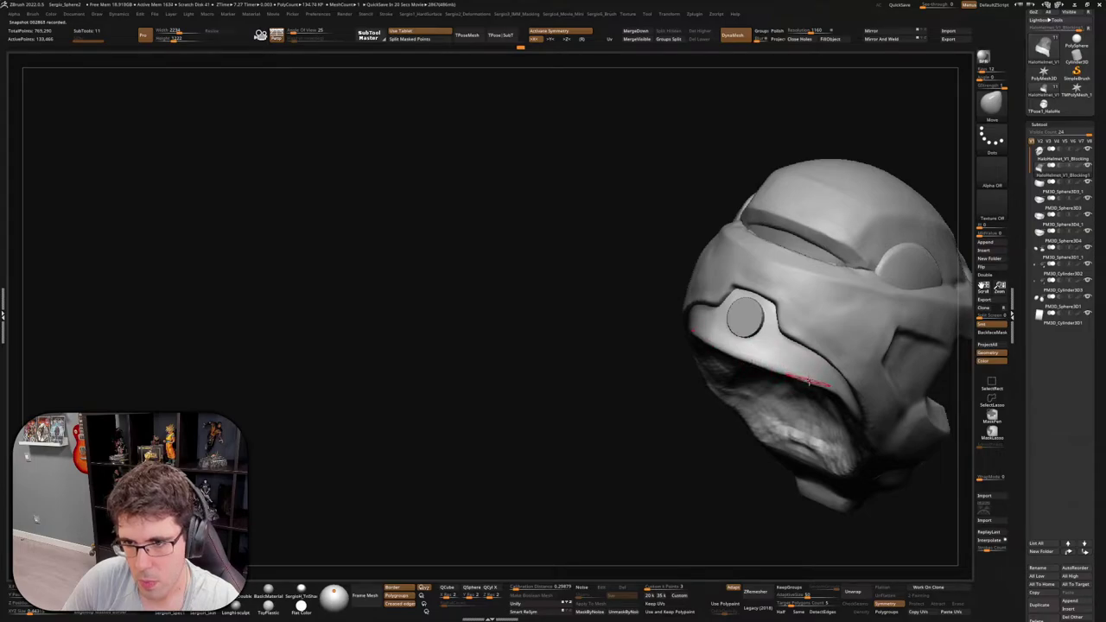
mouse_move(803, 382)
right_down()
mouse_move(858, 293)
mouse_move(819, 311)
right_up()
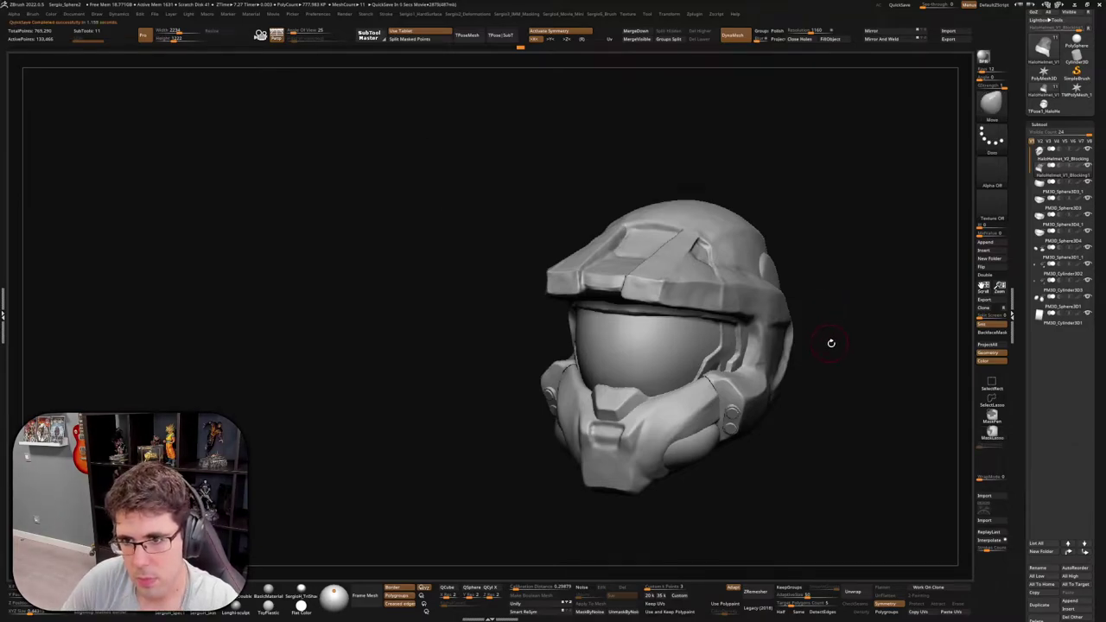
Save the session's timelapse recording to disk as a movie file via Movie > Save As
drag(833, 332, 816, 154)
key(space)
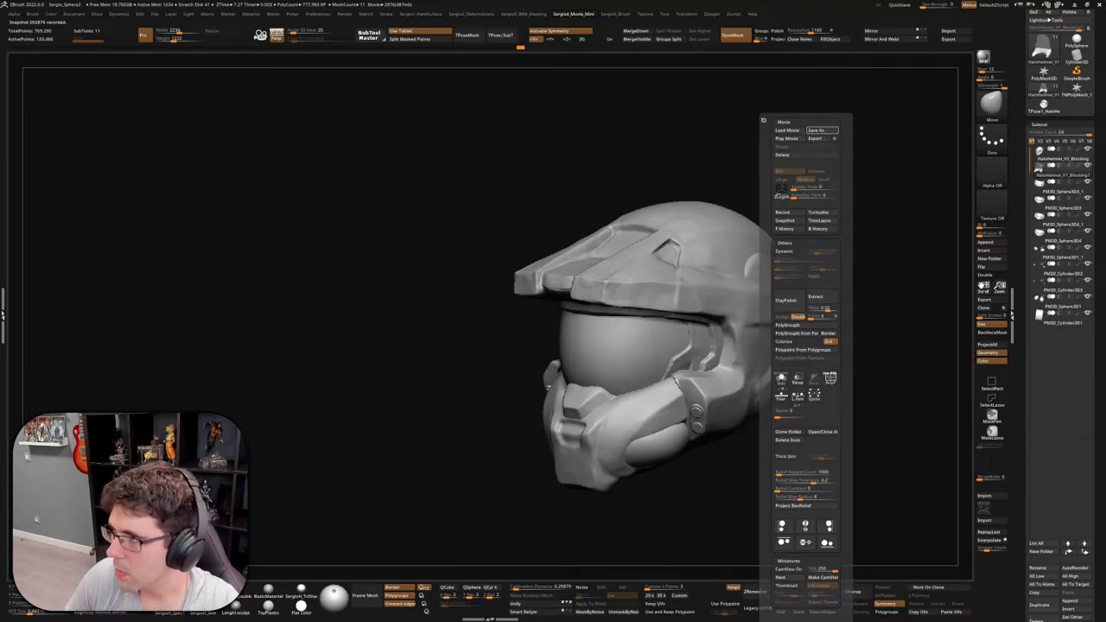
click(819, 130)
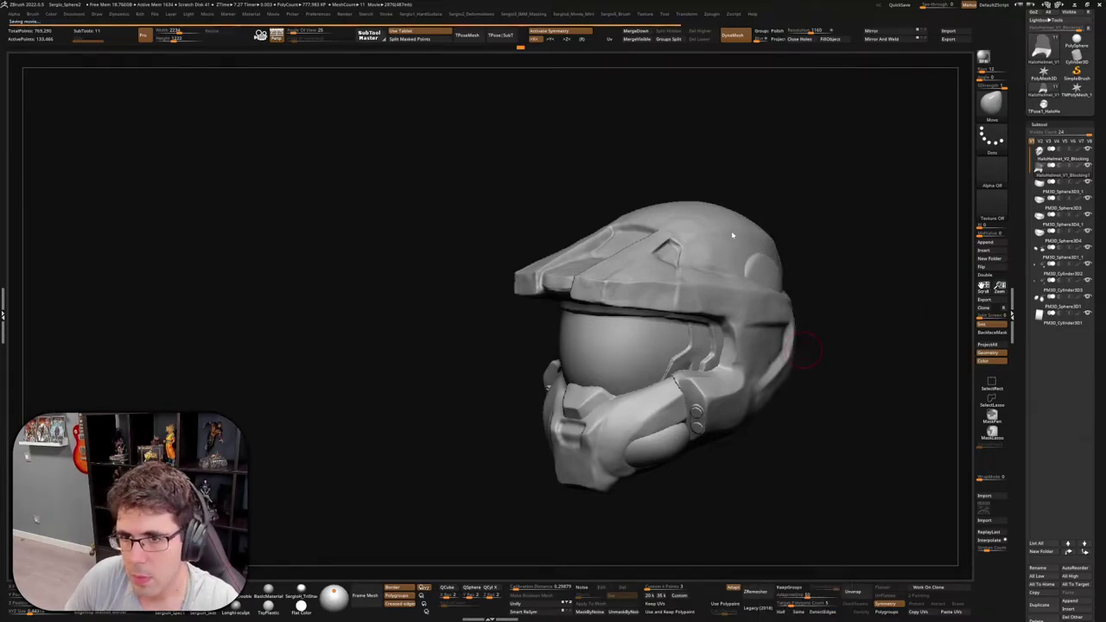
key(space)
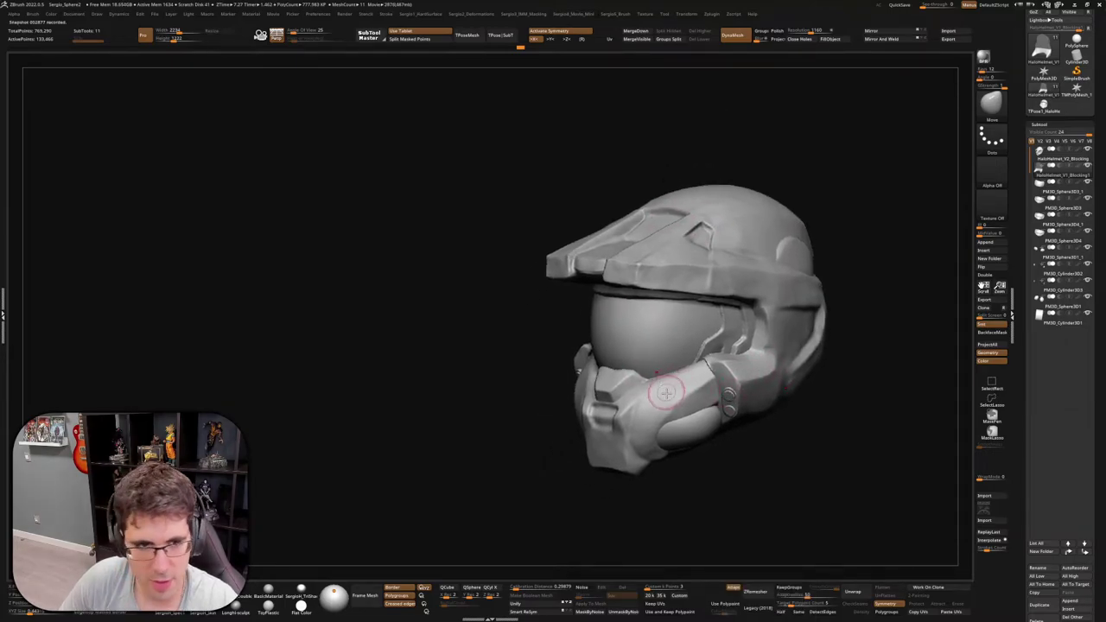
mouse_move(708, 402)
right_down()
mouse_move(698, 347)
mouse_move(662, 481)
mouse_move(754, 385)
mouse_move(703, 354)
mouse_move(765, 374)
mouse_move(731, 389)
mouse_move(699, 381)
right_up()
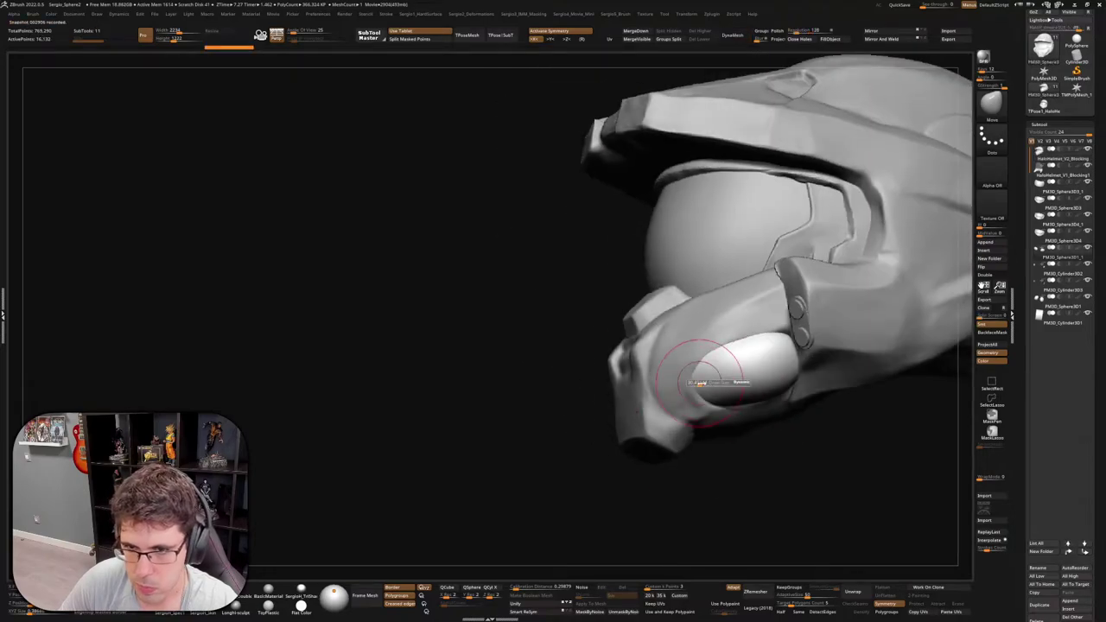
Enlarge and lower the oval chin piece, then view it from a top three-quarter angle
drag(700, 381, 724, 404)
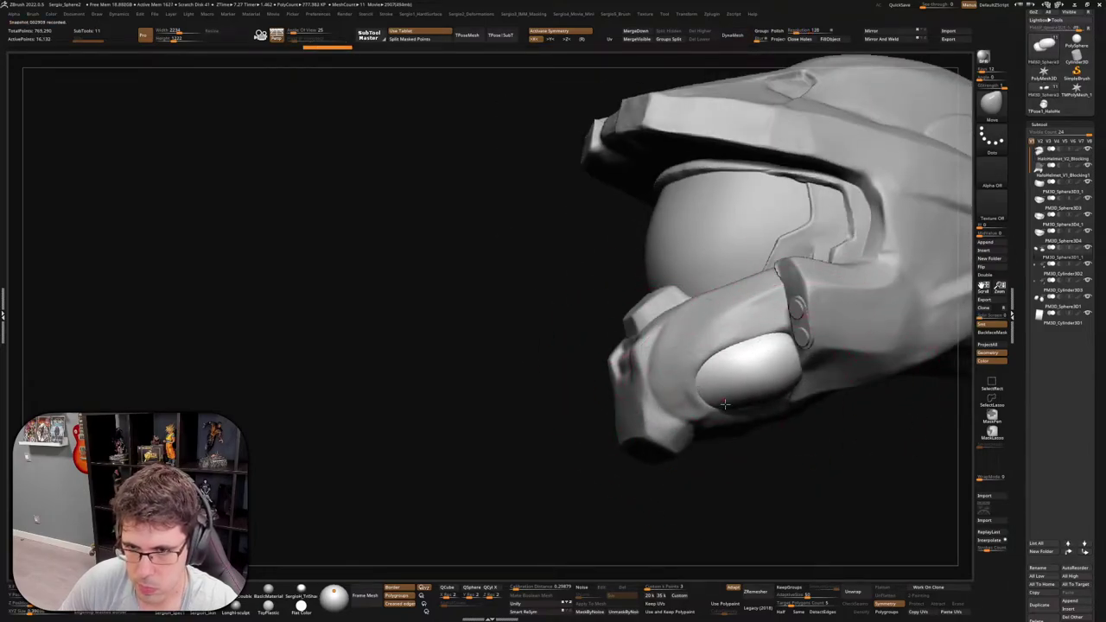
mouse_move(724, 403)
right_down()
mouse_move(714, 424)
mouse_move(769, 413)
right_up()
key(s)
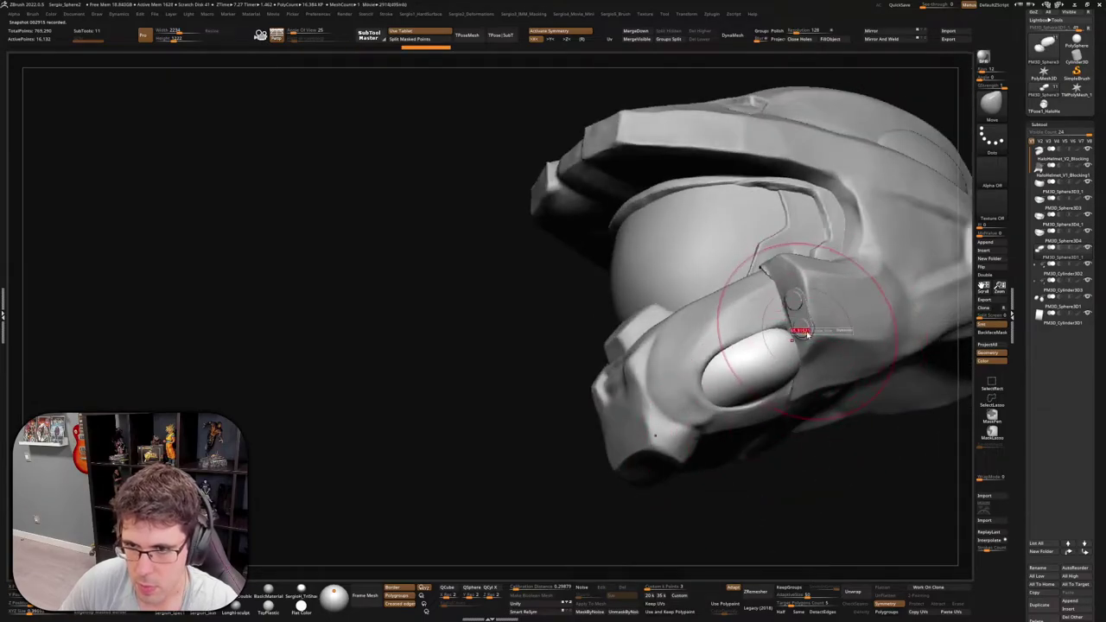
right_drag(800, 328, 793, 335)
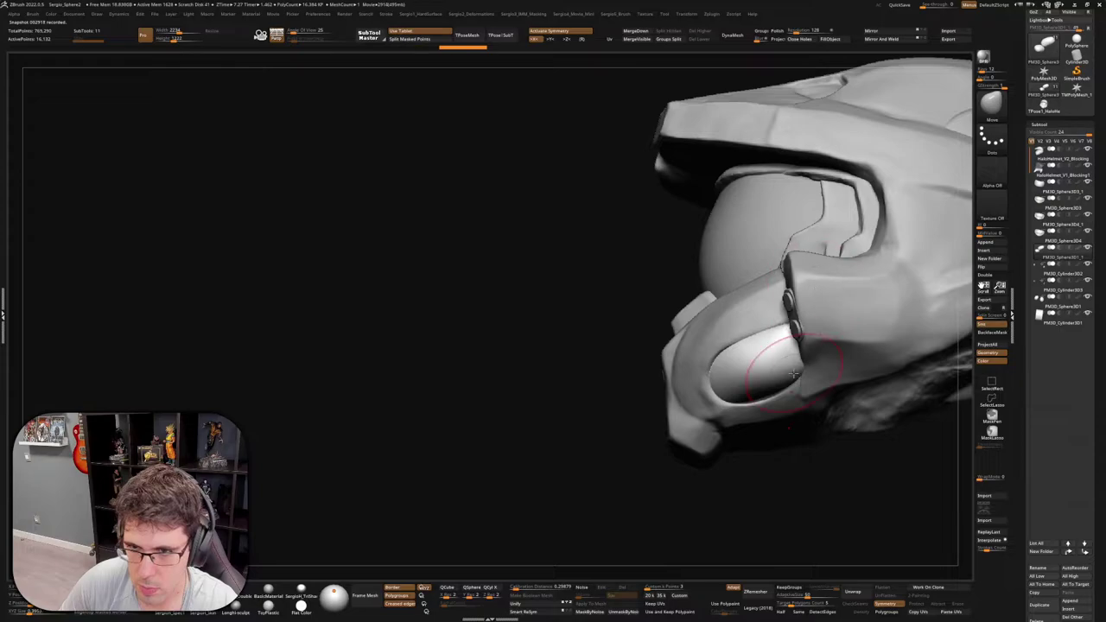
mouse_move(817, 296)
right_down()
mouse_move(798, 378)
mouse_move(792, 307)
mouse_move(790, 321)
right_up()
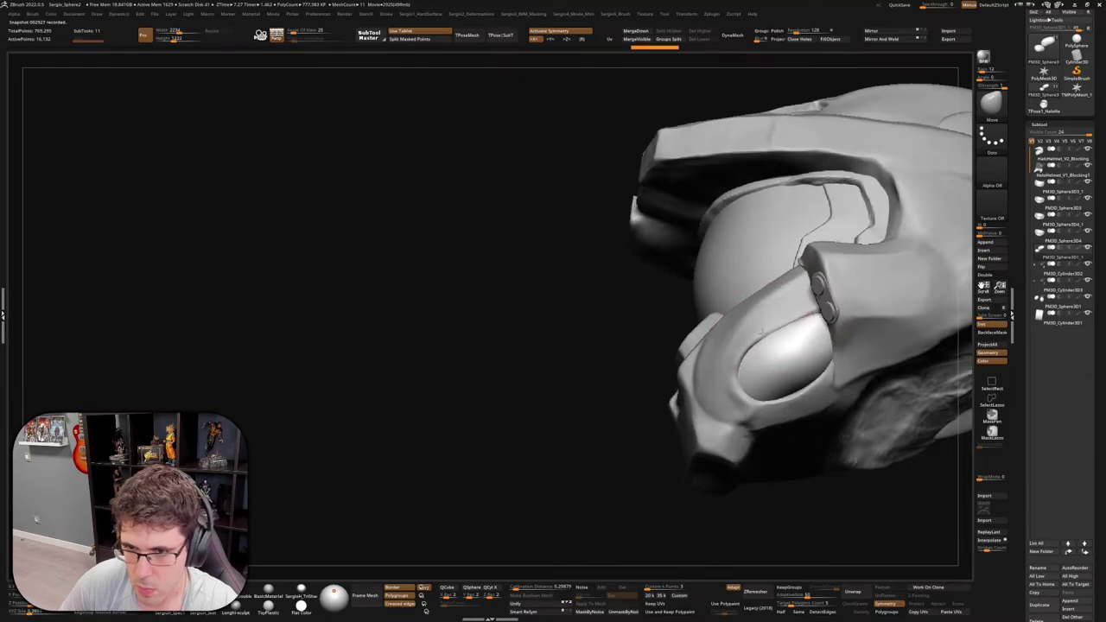
Redo the sculpting history with Ctrl+Shift+Z, including the visor trim stroke, up to the latest step
key(ctrl+shift+z)
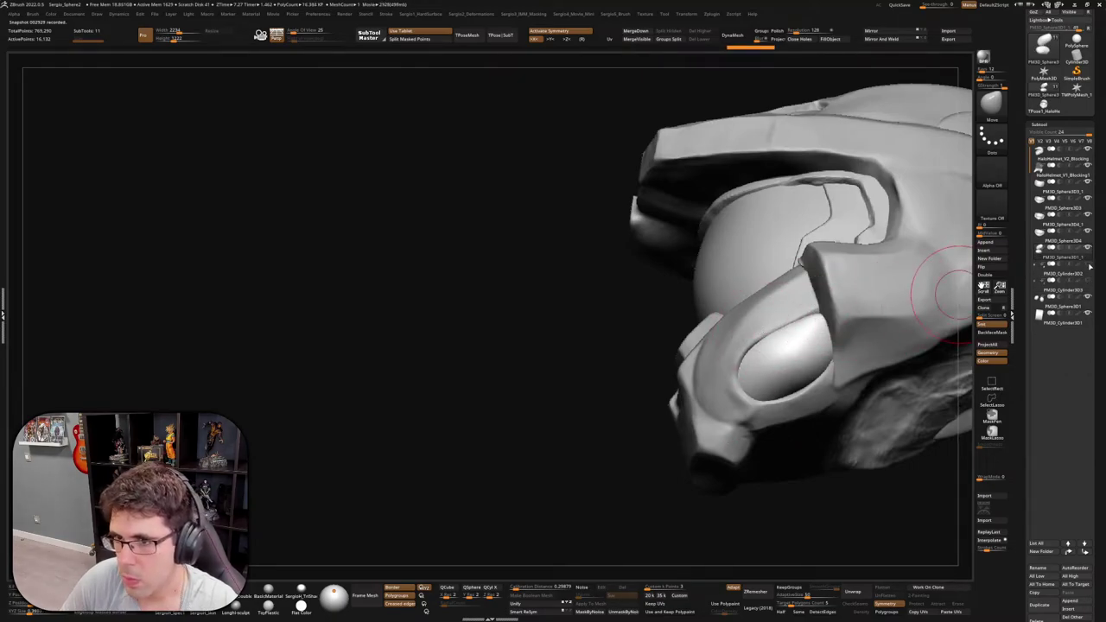
drag(951, 293, 829, 374)
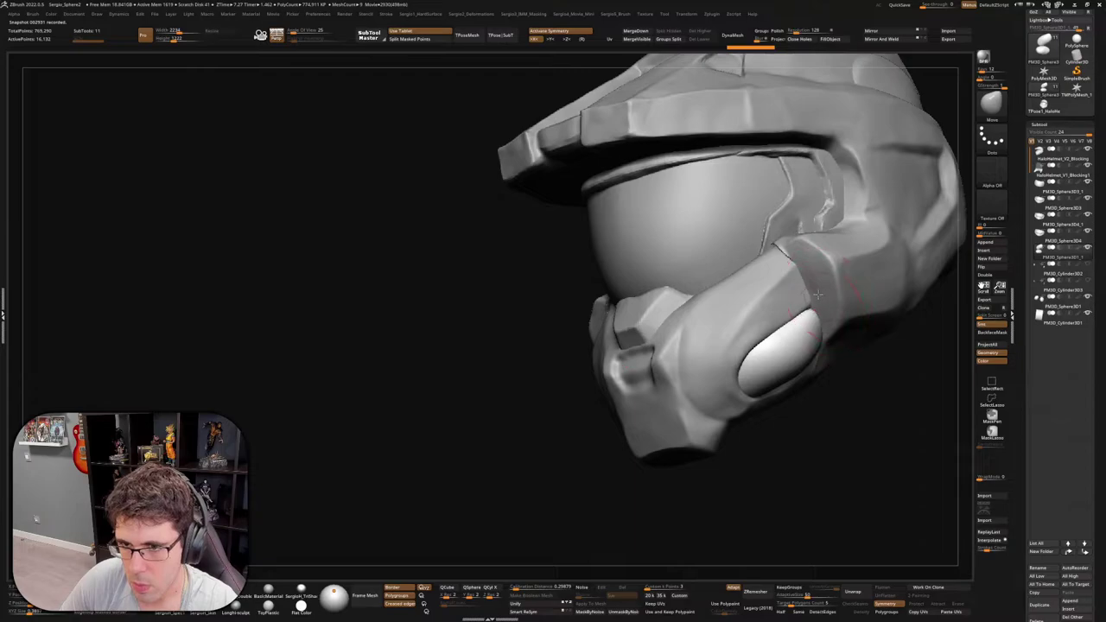
key(ctrl+shift+z)
key(ctrl+shift+z)
key(ctrl+shift+z)
key(ctrl+shift+z)
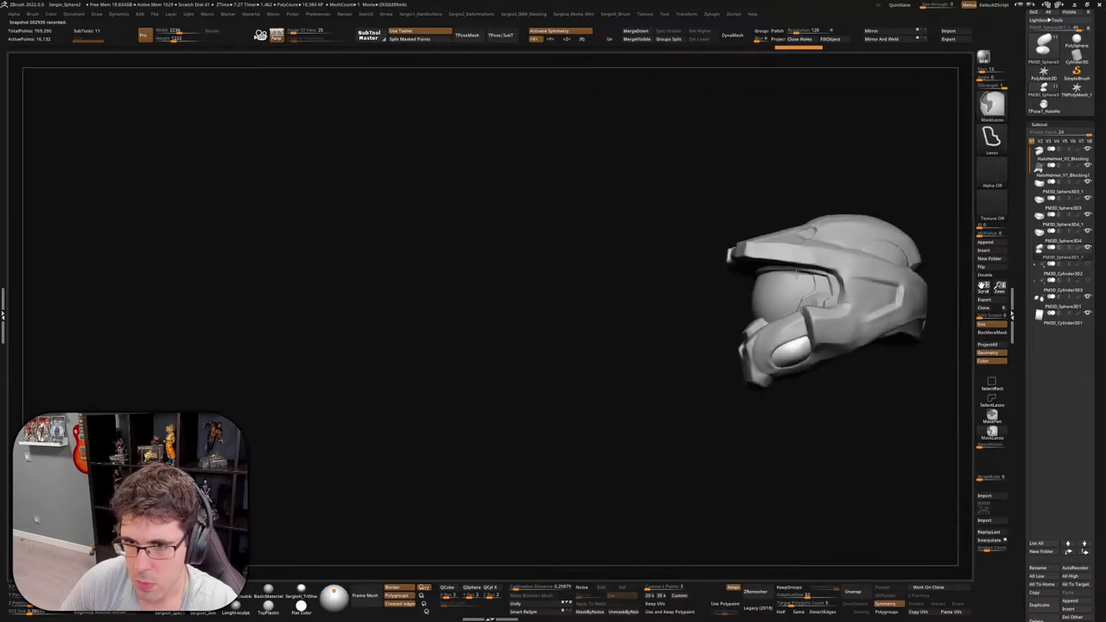
key(ctrl+shift+z)
key(ctrl+shift+z)
key(ctrl+shift+z)
key(ctrl+shift+z)
key(ctrl+shift+z)
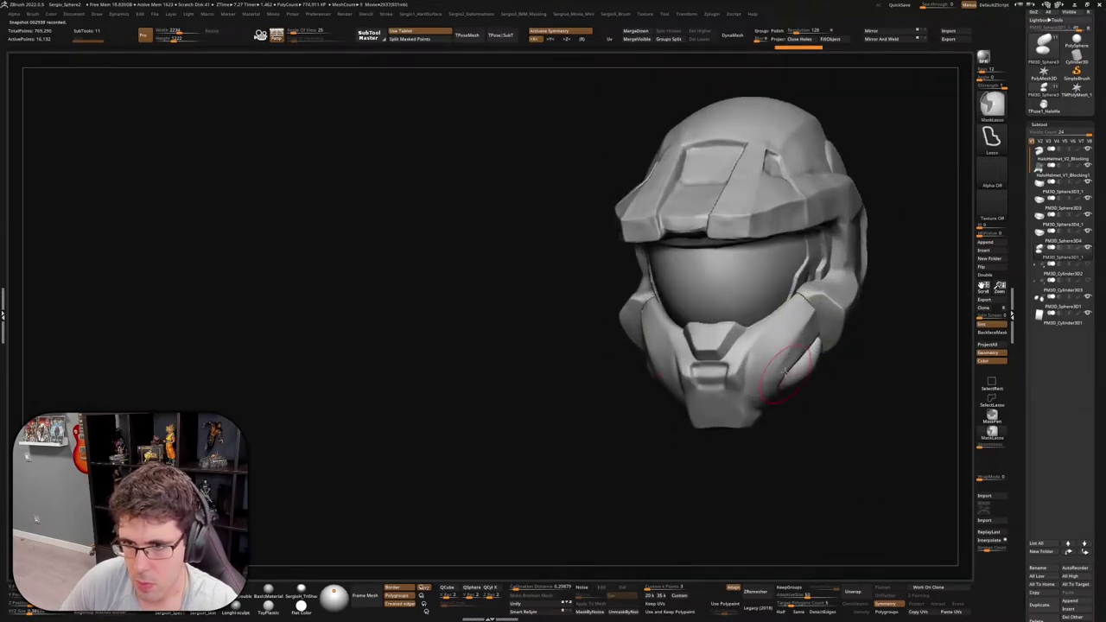
key(ctrl+shift+z)
key(ctrl+shift+z)
key(ctrl+shift+z)
key(ctrl+shift+z)
key(ctrl+shift+z)
key(ctrl+shift+z)
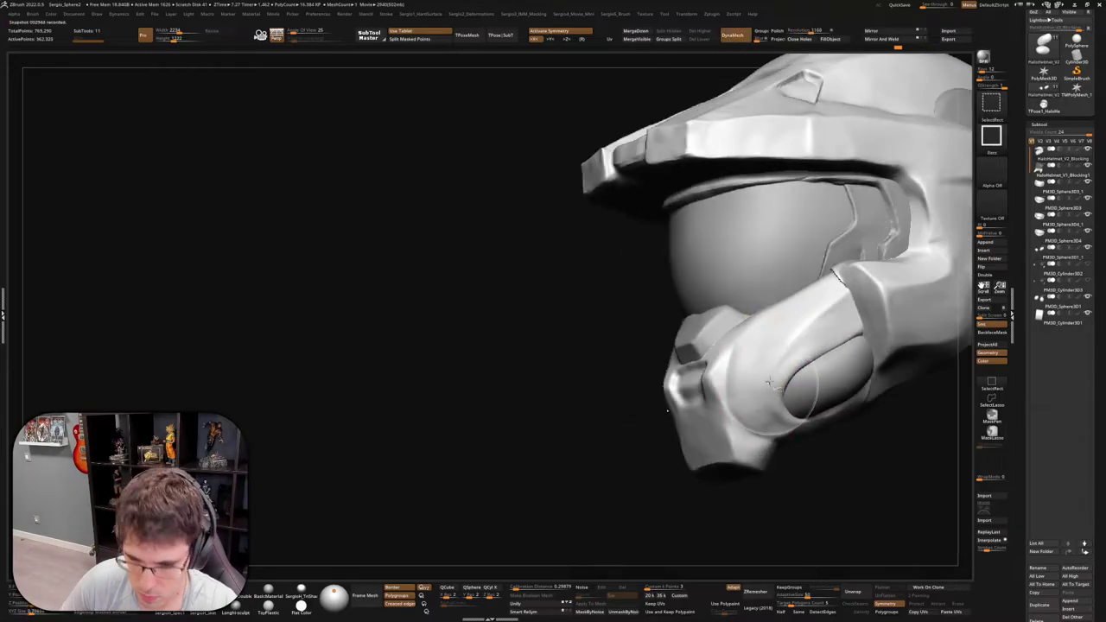
key(ctrl+shift+z)
key(ctrl+shift+z)
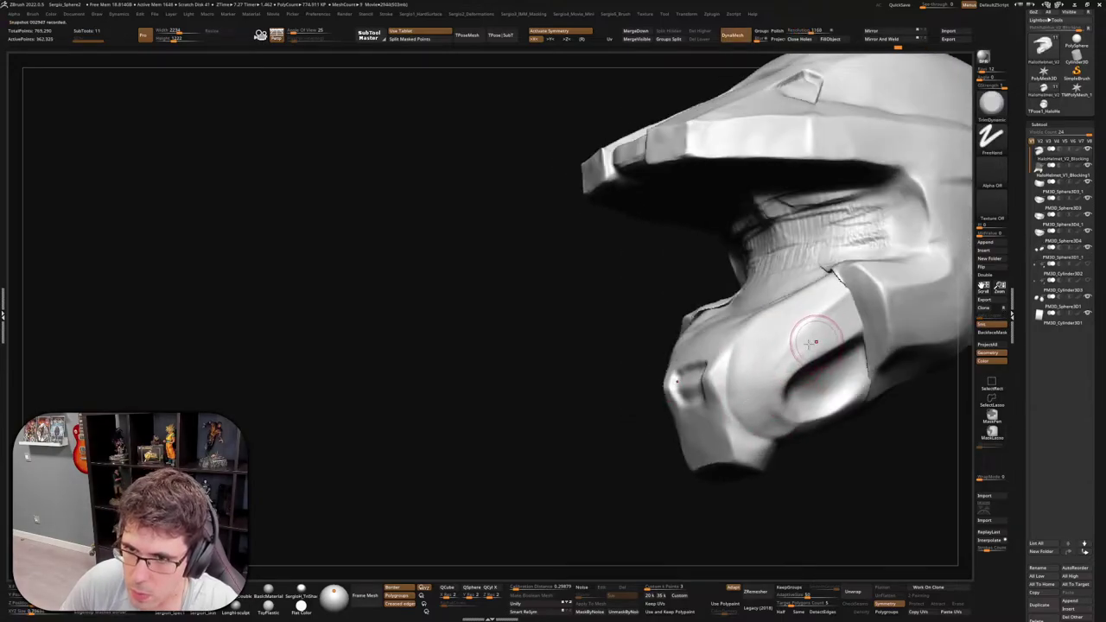
key(ctrl+shift+z)
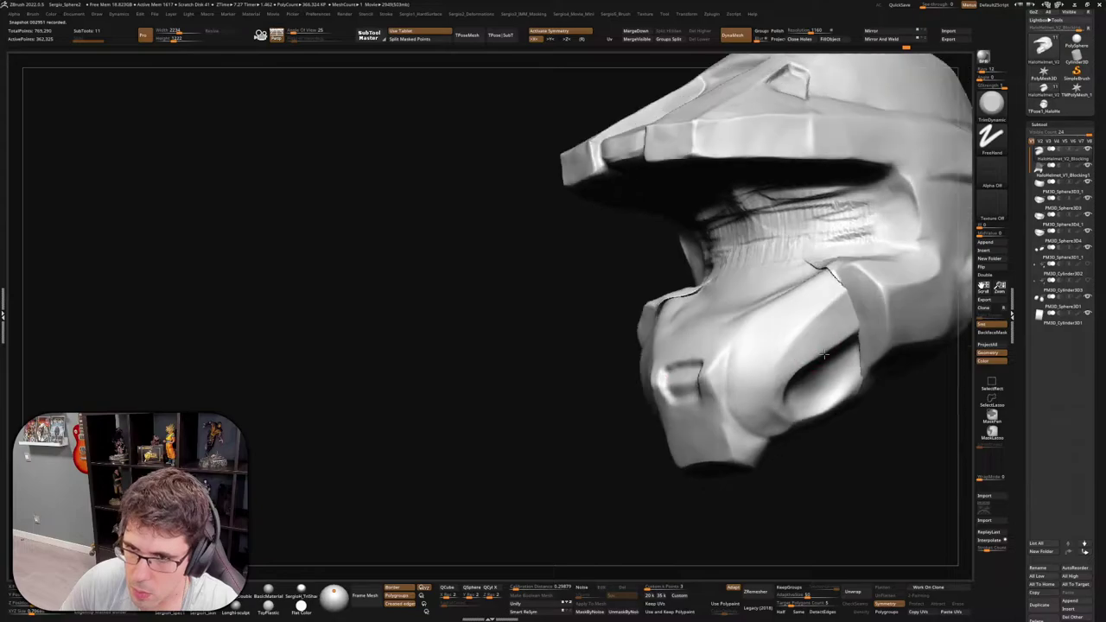
key(ctrl+shift+z)
key(ctrl+shift+z)
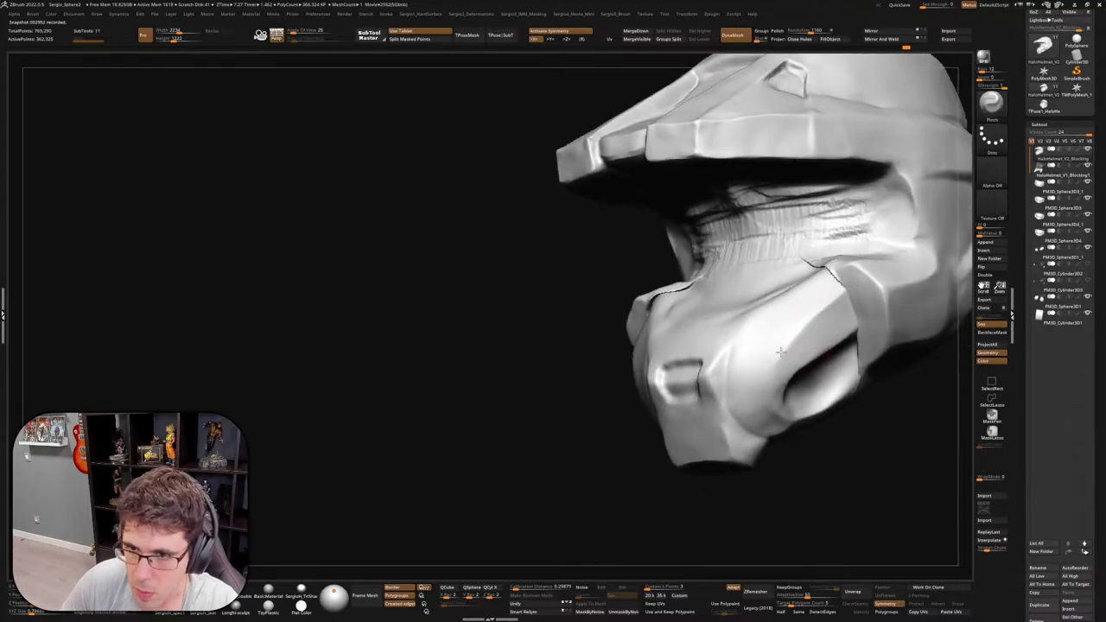
key(ctrl+shift+z)
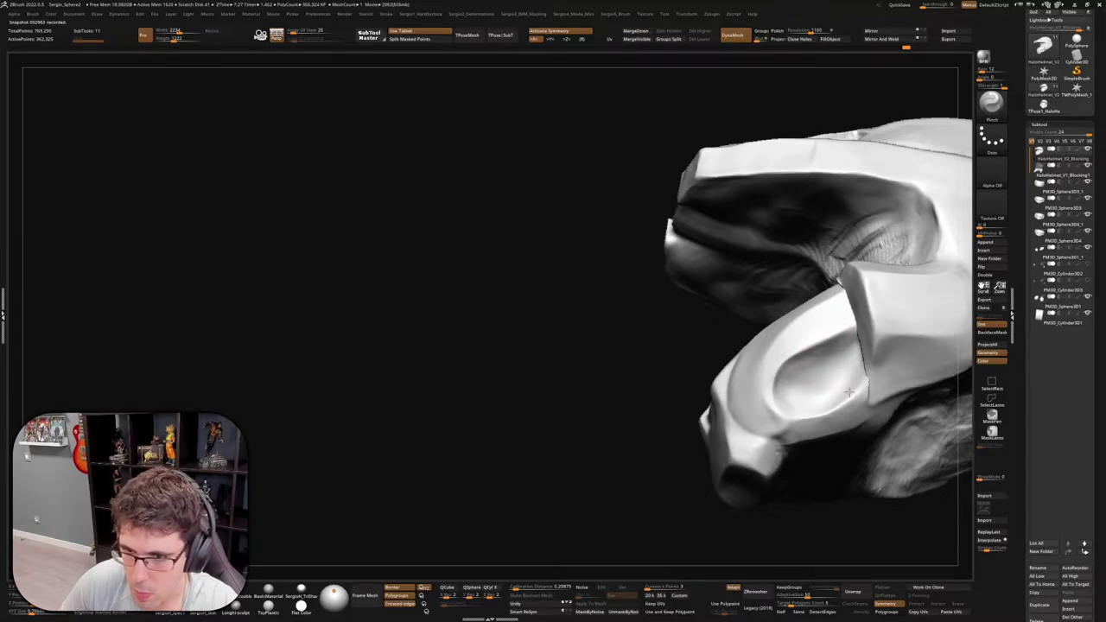
key(ctrl+shift+z)
key(ctrl+shift+z)
key(ctrl+shift+z)
key(ctrl+shift+z)
key(ctrl+shift+z)
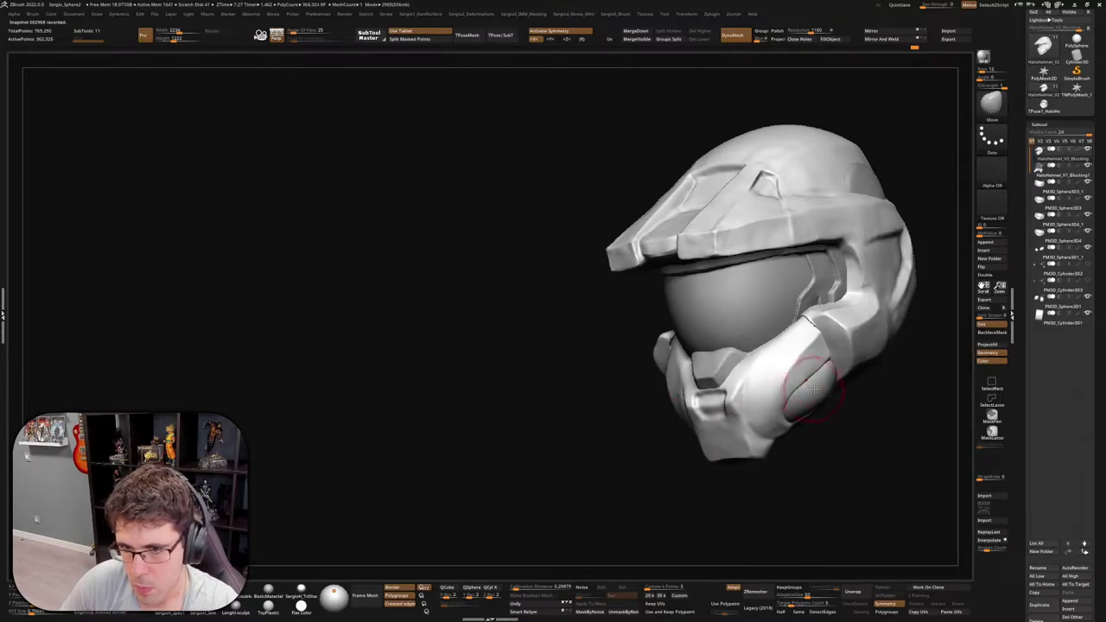
key(ctrl+shift+z)
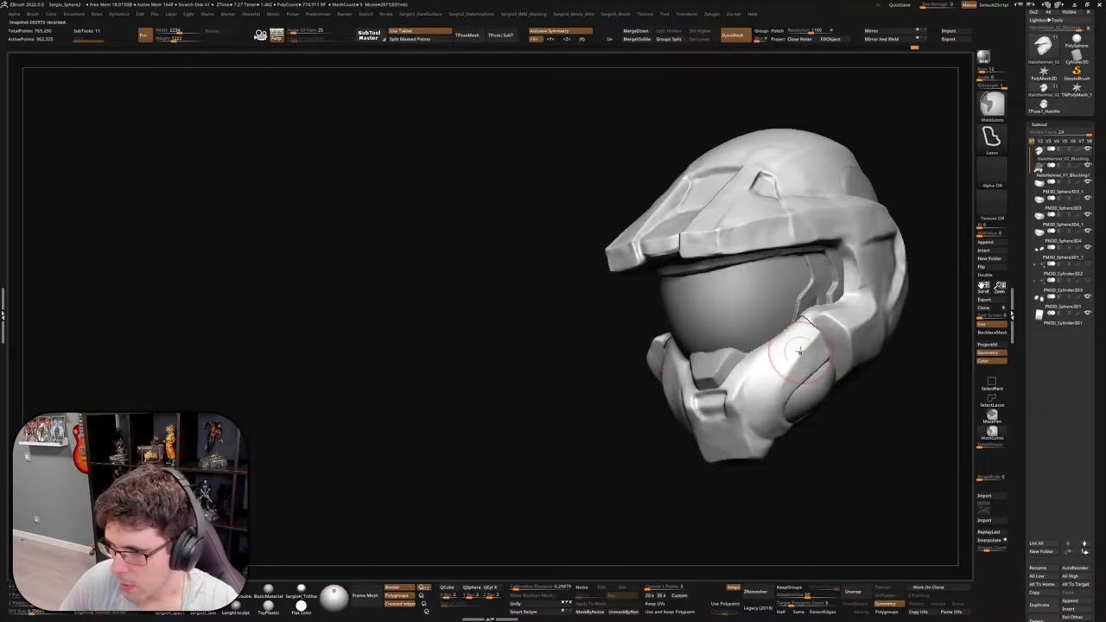
key(ctrl+shift+z)
key(ctrl+shift+z)
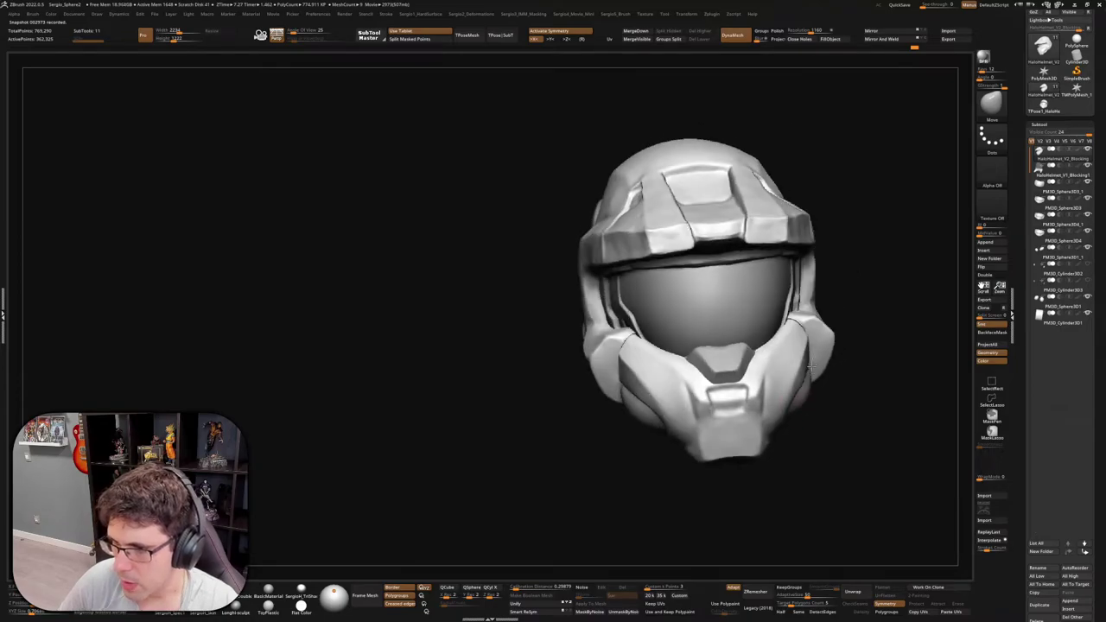
key(ctrl+shift+z)
key(ctrl+shift+z)
key(ctrl+shift+z)
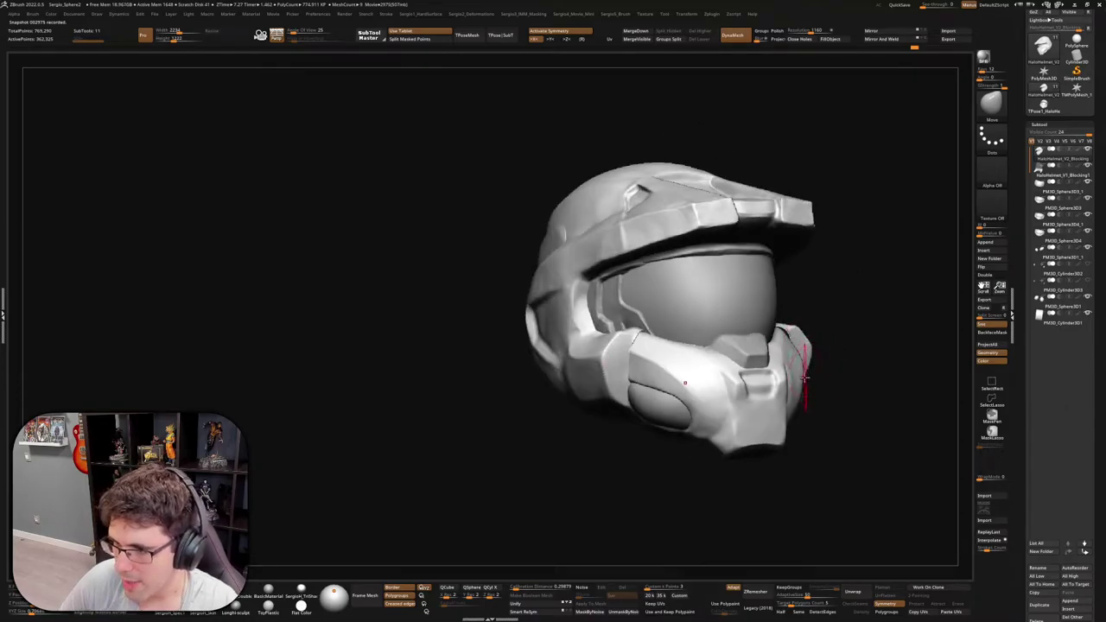
key(ctrl+shift+z)
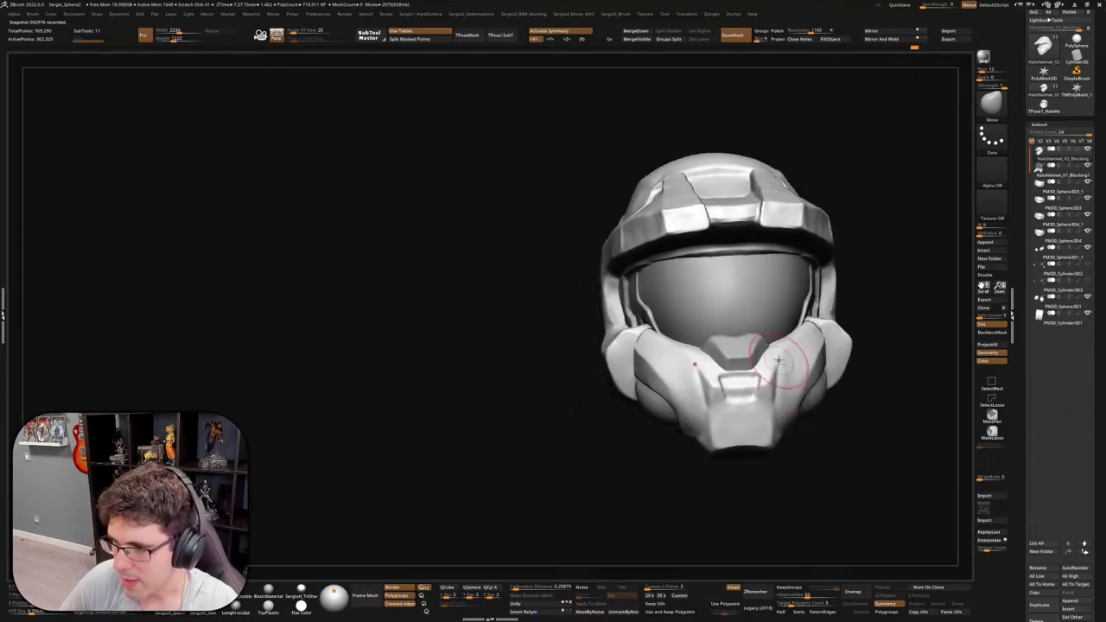
key(ctrl+shift+z)
key(ctrl+shift+z)
key(ctrl+shift+z)
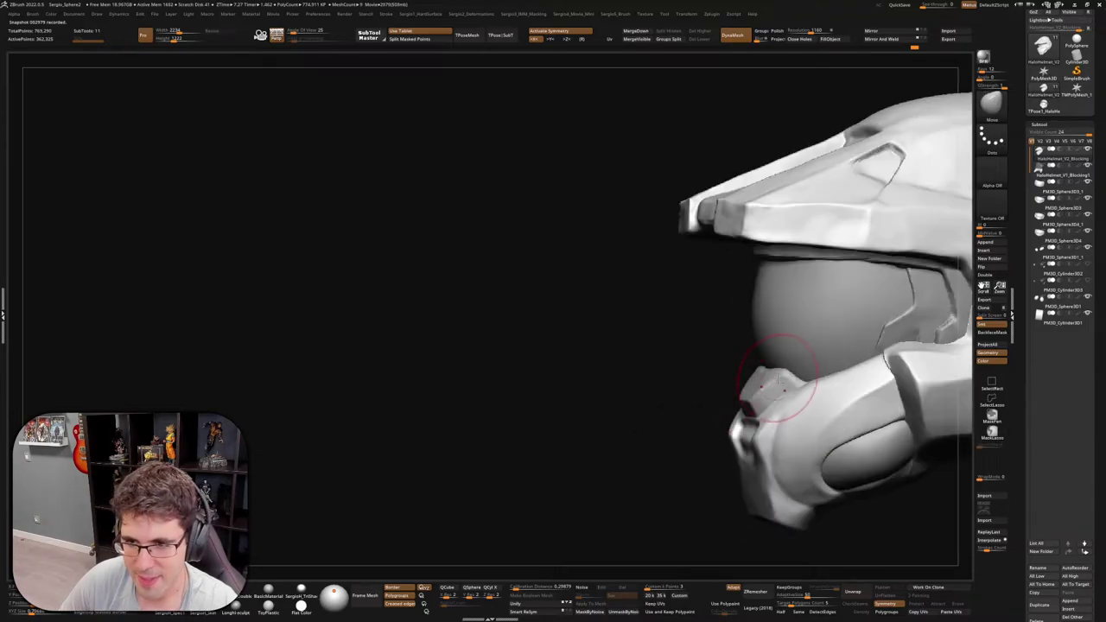
key(ctrl+shift+z)
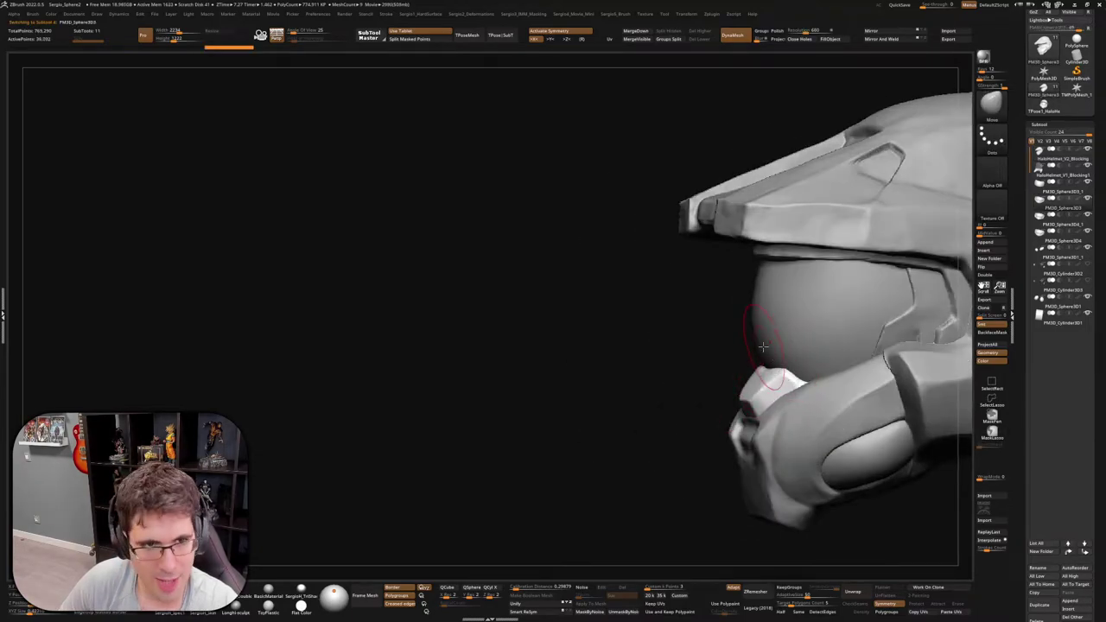
key(ctrl+shift+z)
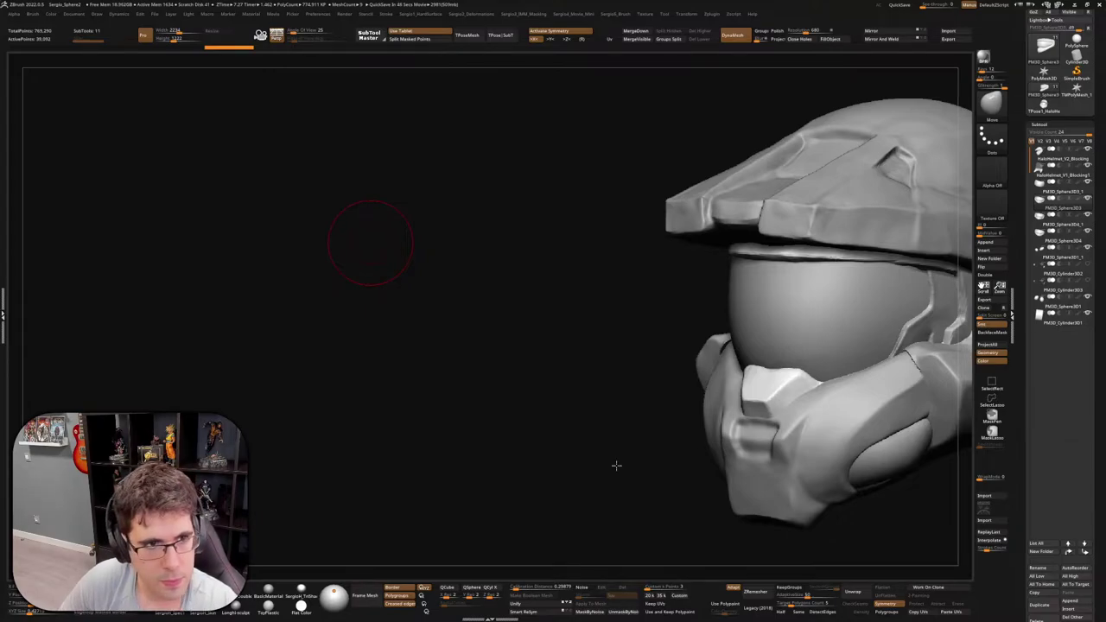
Make the oval cheek piece the active subtool
mouse_move(617, 464)
mouse_down()
mouse_move(776, 430)
mouse_move(741, 406)
mouse_up()
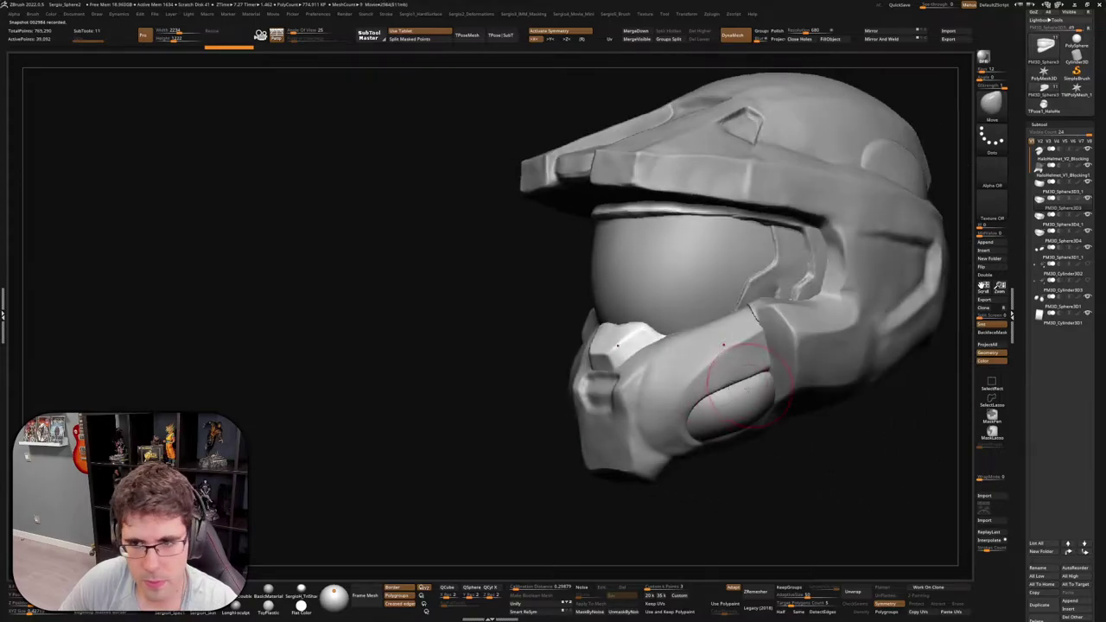
alt+click(741, 406)
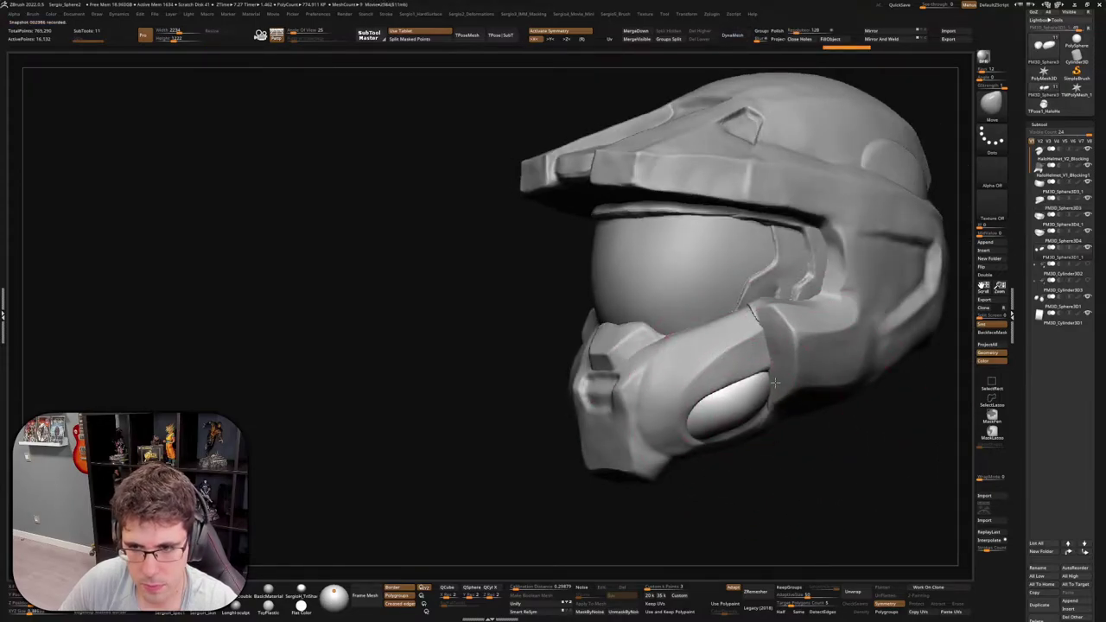
mouse_move(741, 406)
mouse_down()
mouse_move(748, 392)
mouse_move(703, 427)
mouse_move(739, 418)
mouse_up()
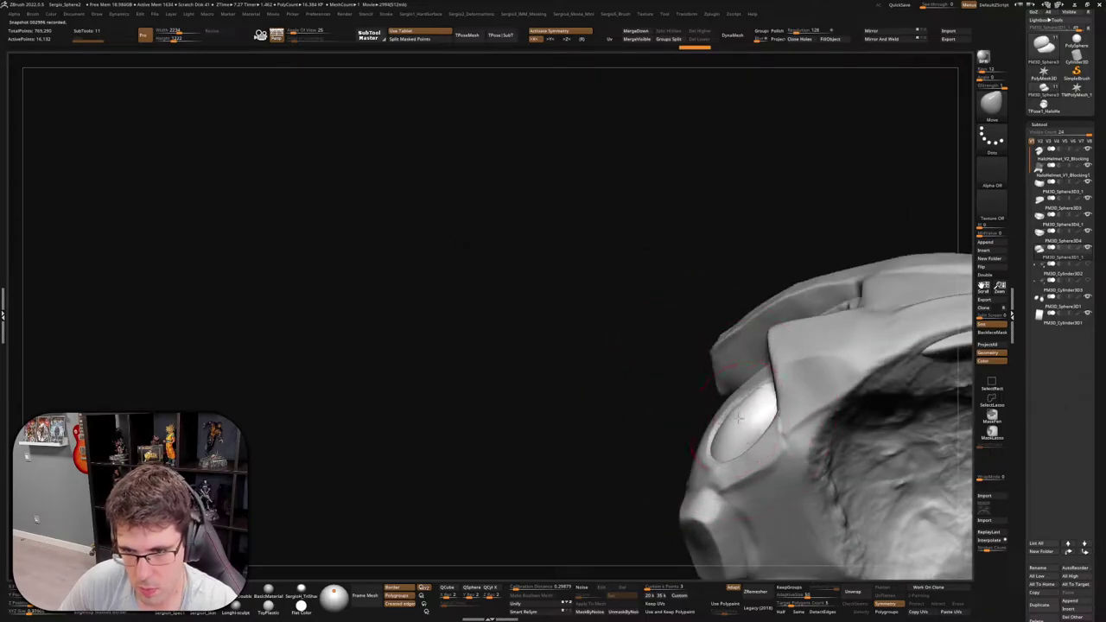
Pick the Move brush and turn the helmet to face its inner opening
mouse_move(777, 375)
mouse_down()
mouse_move(770, 424)
mouse_move(687, 439)
mouse_move(730, 421)
mouse_move(710, 347)
mouse_move(752, 423)
mouse_move(852, 380)
mouse_move(776, 396)
mouse_up()
key(b)
key(m)
key(v)
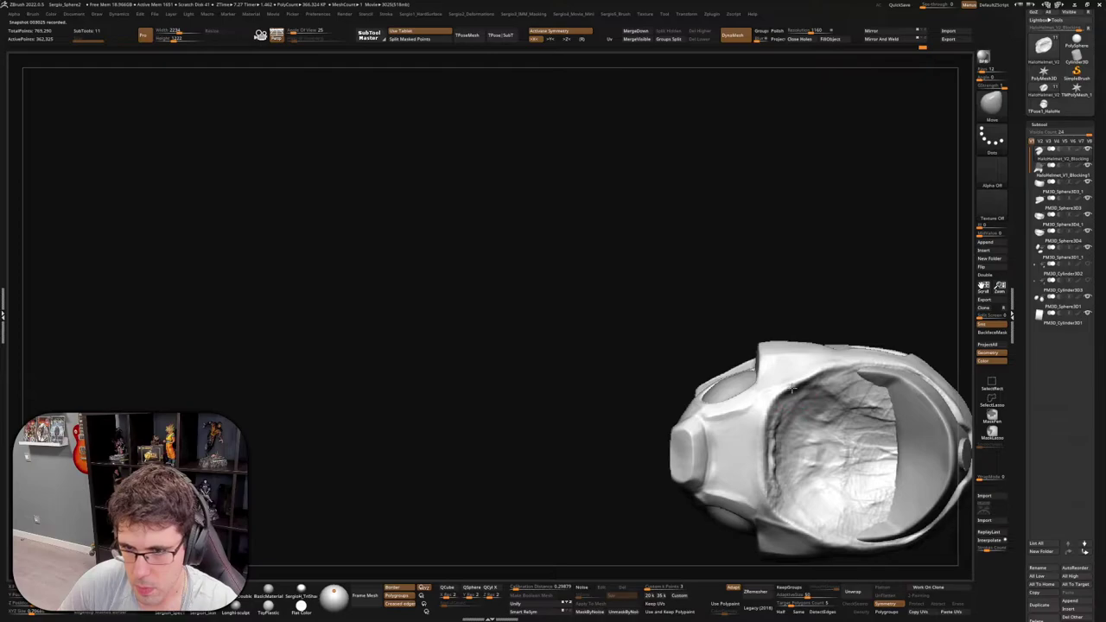
right_drag(802, 384, 778, 385)
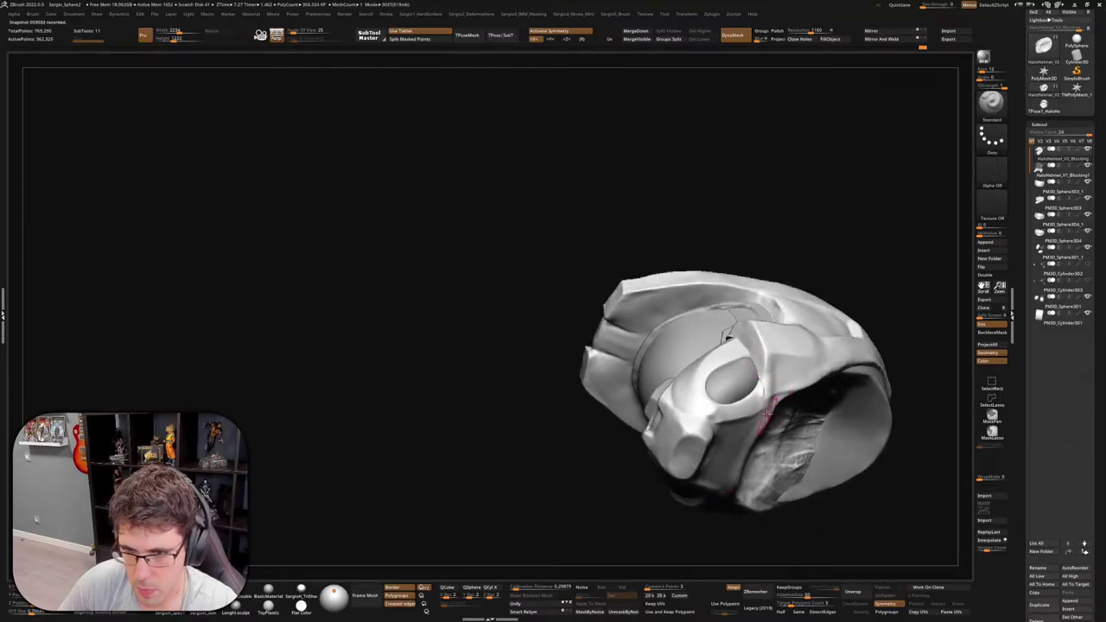
mouse_move(764, 428)
right_down()
mouse_move(760, 399)
mouse_move(734, 387)
right_up()
Flatten the upper eye-socket surface with the TrimDynamic brush
key(b)
key(c)
key(l)
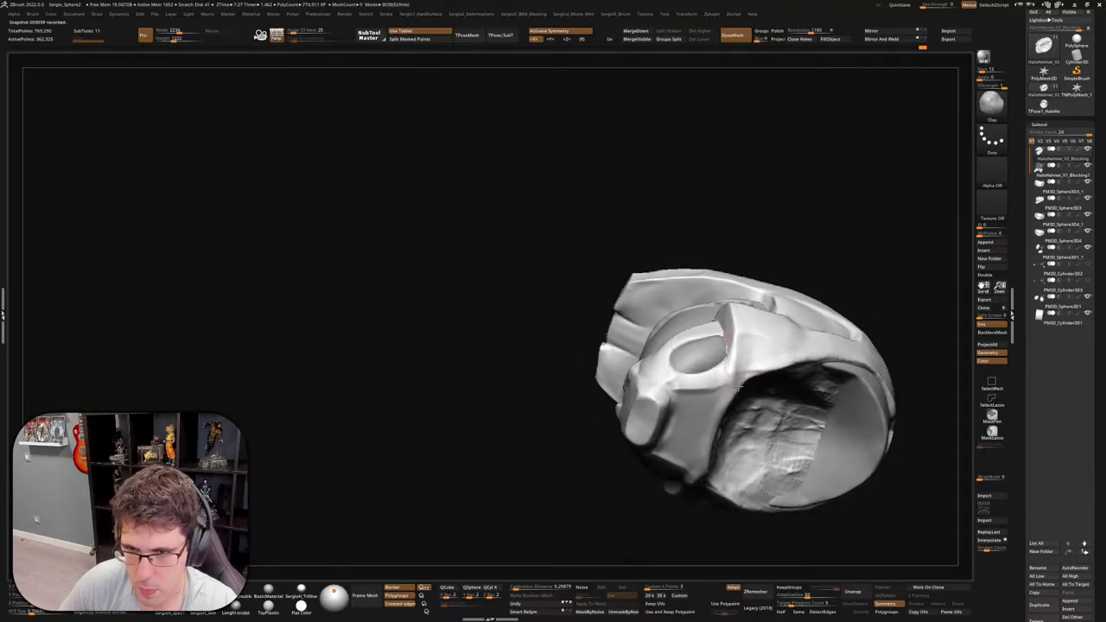
key(b)
key(t)
key(d)
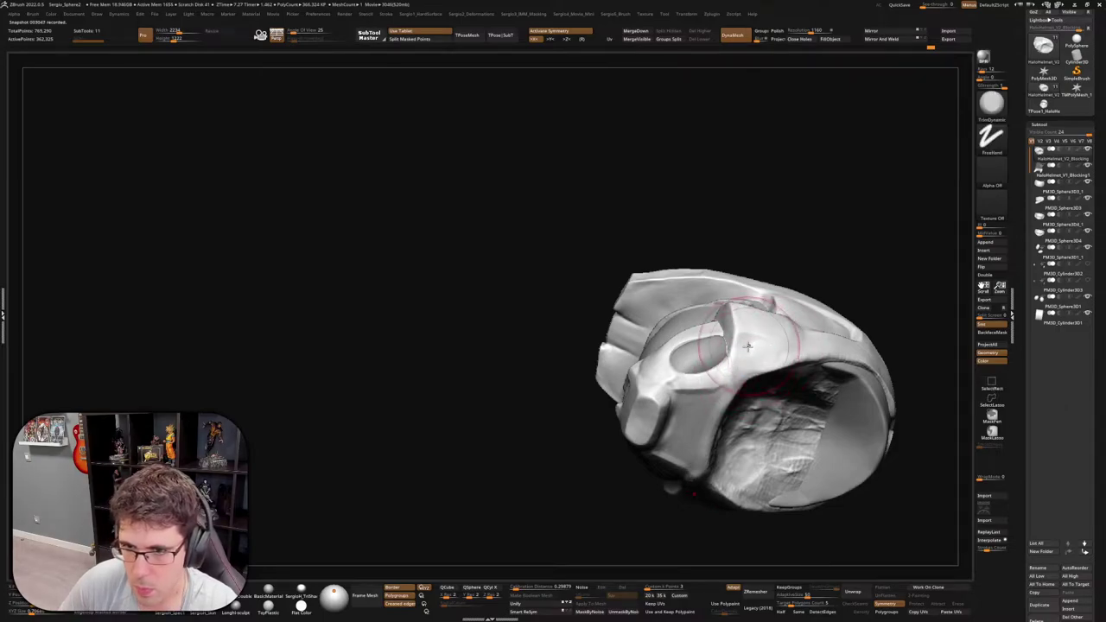
drag(754, 354, 741, 367)
Pull the upper rim into shape with the Move brush and smooth the inner rim
mouse_move(741, 368)
right_down()
mouse_move(771, 353)
mouse_move(741, 345)
right_up()
key(b)
key(m)
key(v)
drag(740, 345, 738, 333)
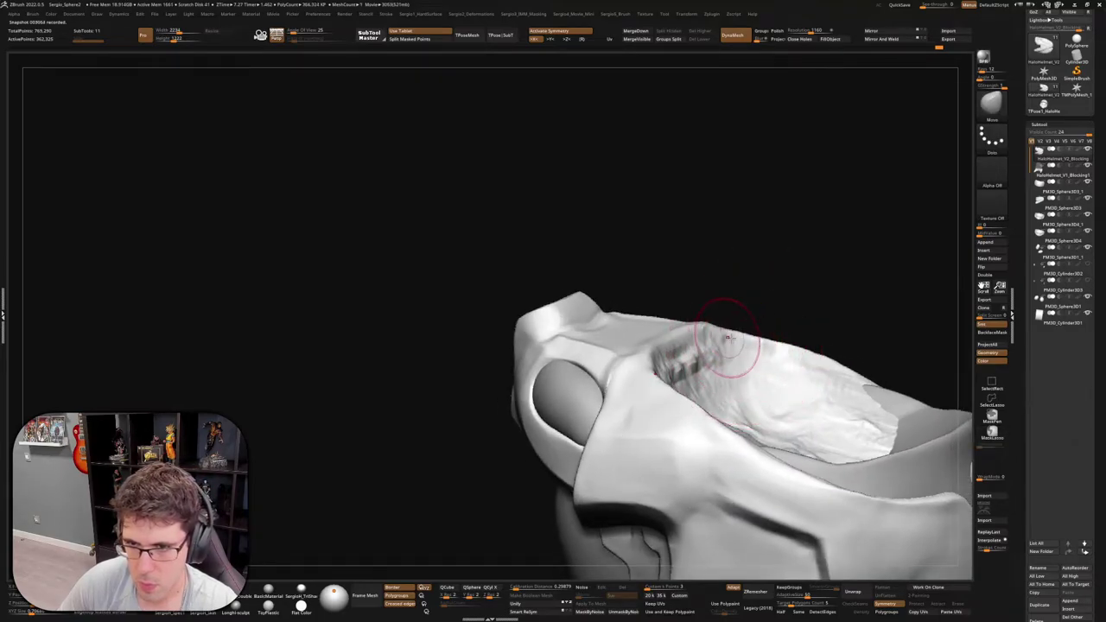
mouse_move(780, 371)
right_down()
mouse_move(762, 373)
mouse_move(721, 444)
mouse_move(728, 432)
right_up()
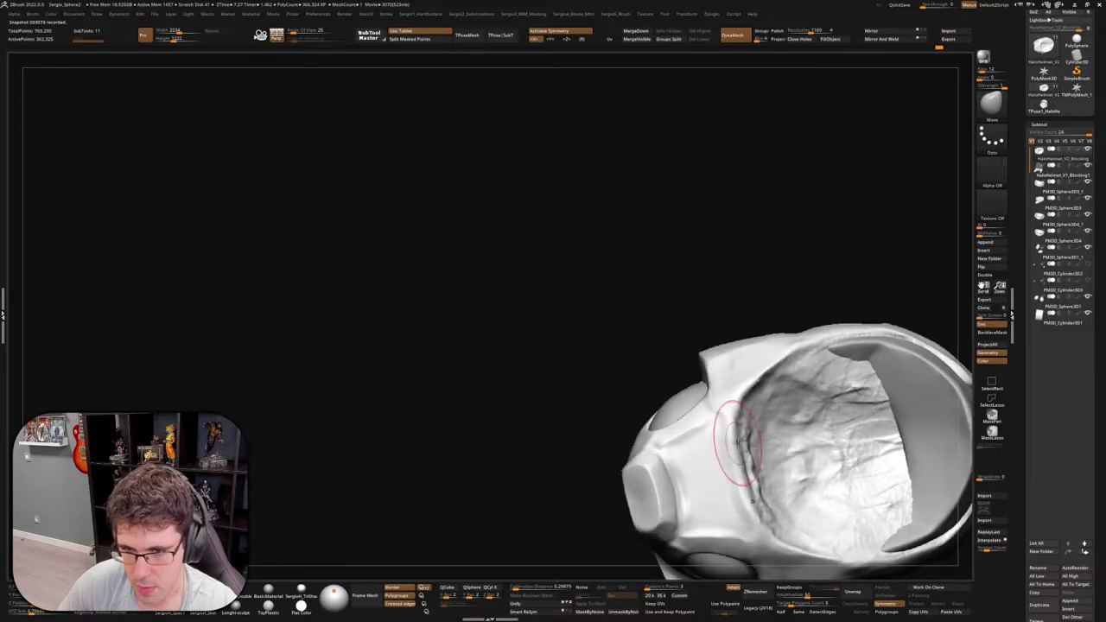
drag(737, 441, 741, 463)
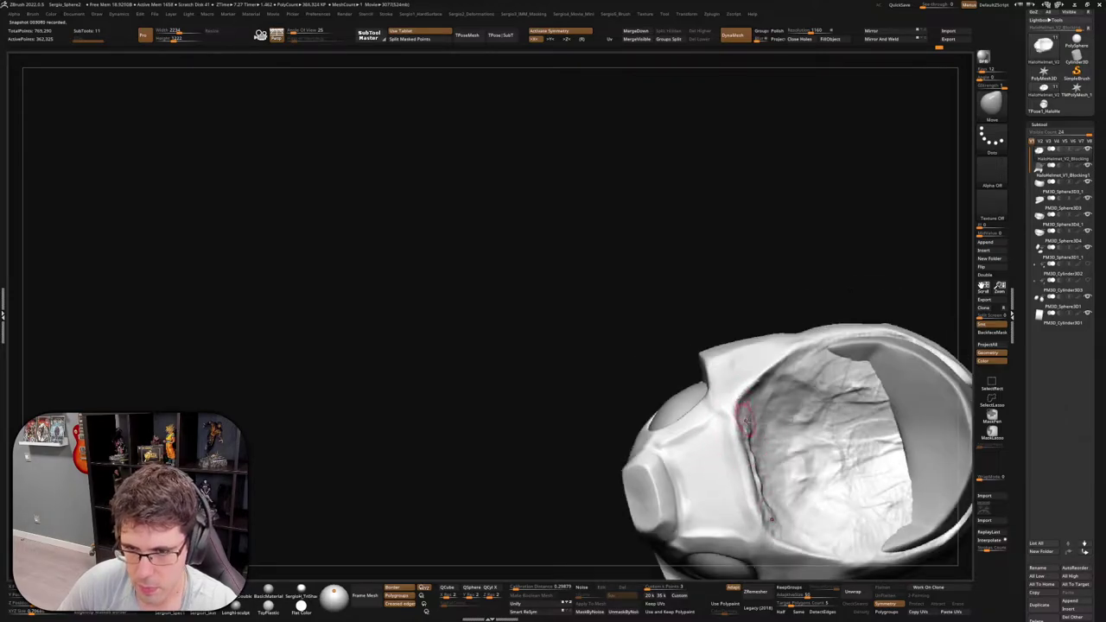
Carve a crease along the inner rim with DamStandard, then flatten a strip with TrimDynamic
right_drag(745, 422, 766, 419)
key(b)
key(d)
key(s)
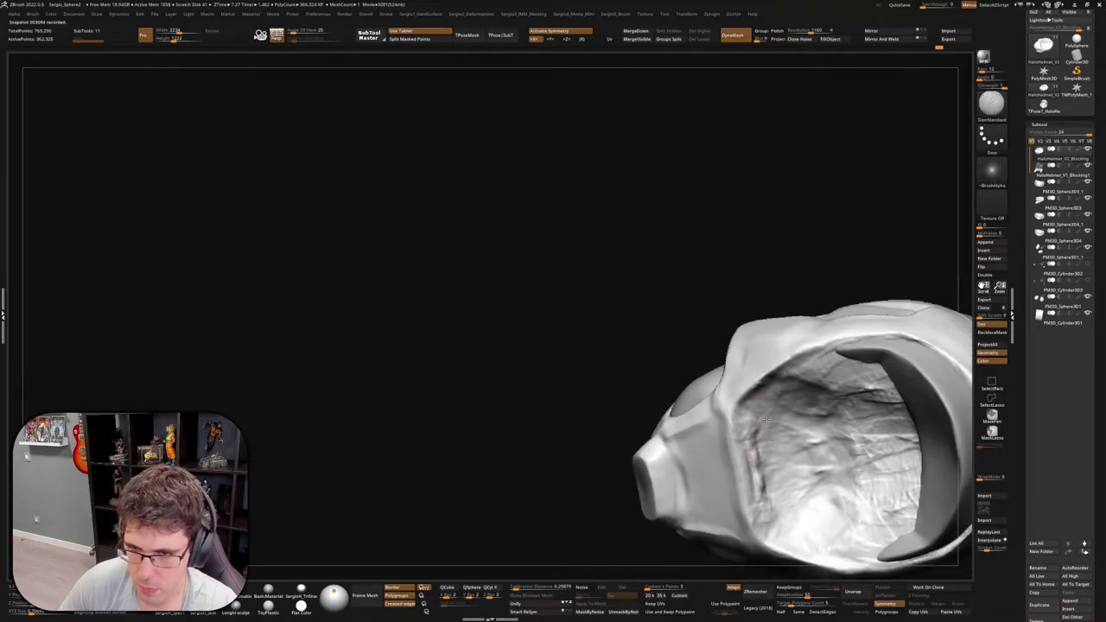
drag(750, 406, 764, 512)
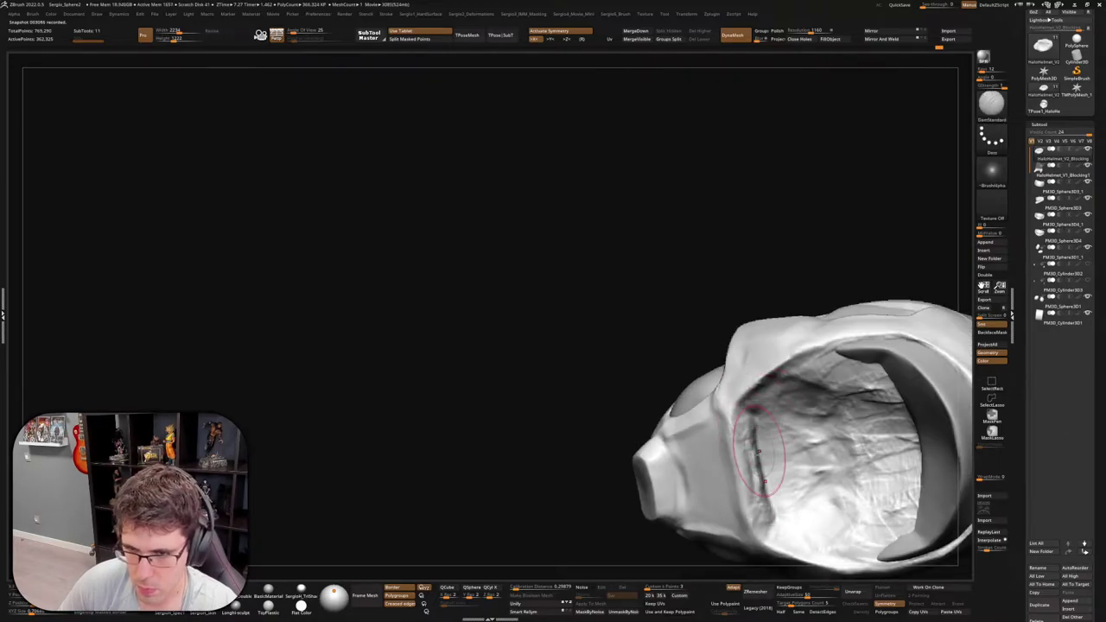
right_drag(758, 451, 752, 448)
key(b)
key(t)
key(d)
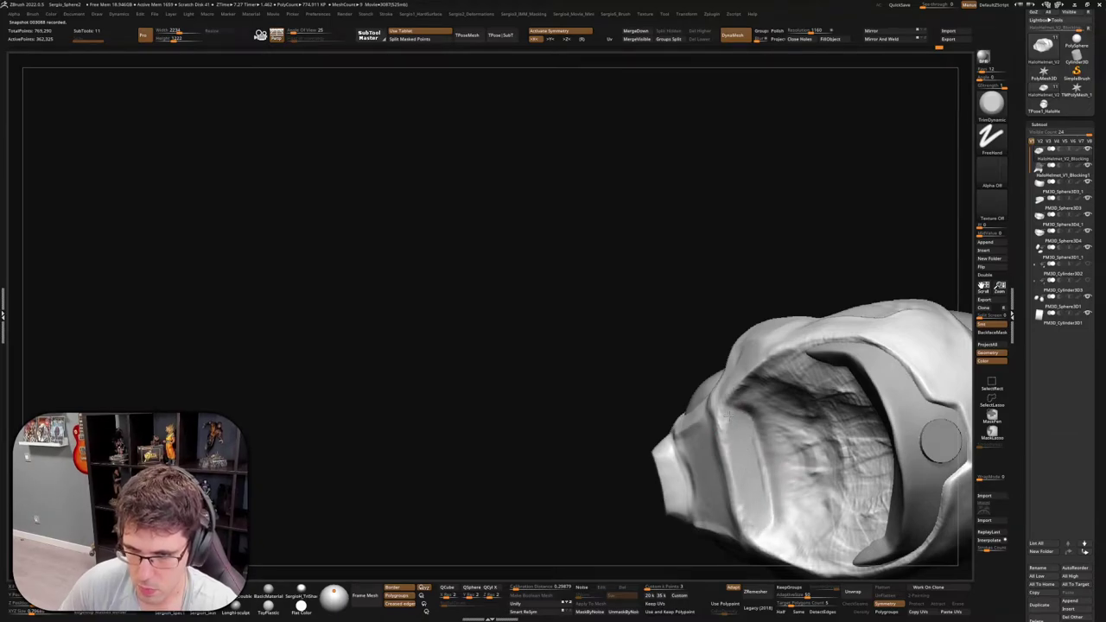
drag(727, 415, 743, 515)
Build up clay along the inner rim with the Clay brush and review it
right_drag(746, 485, 736, 495)
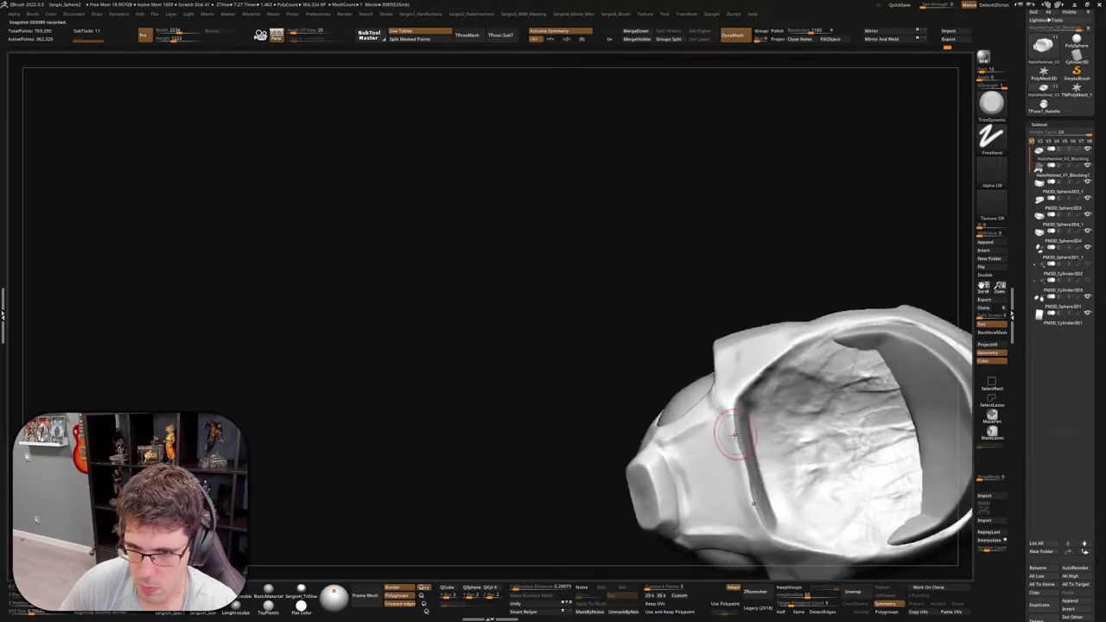
key(b)
key(c)
key(l)
drag(736, 494, 719, 493)
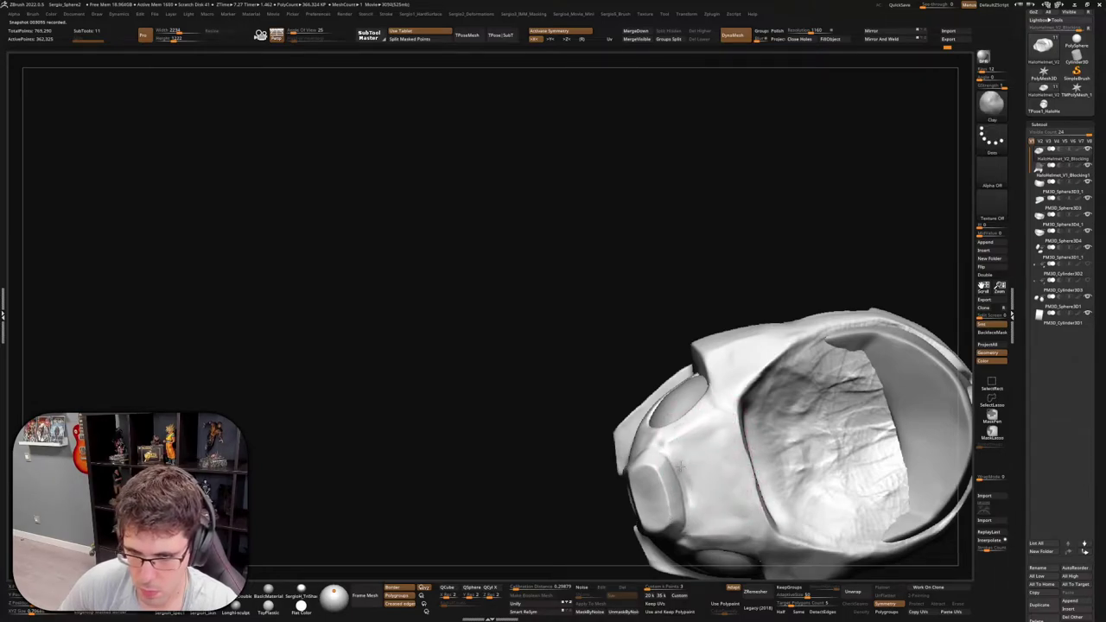
key(b)
key(t)
key(d)
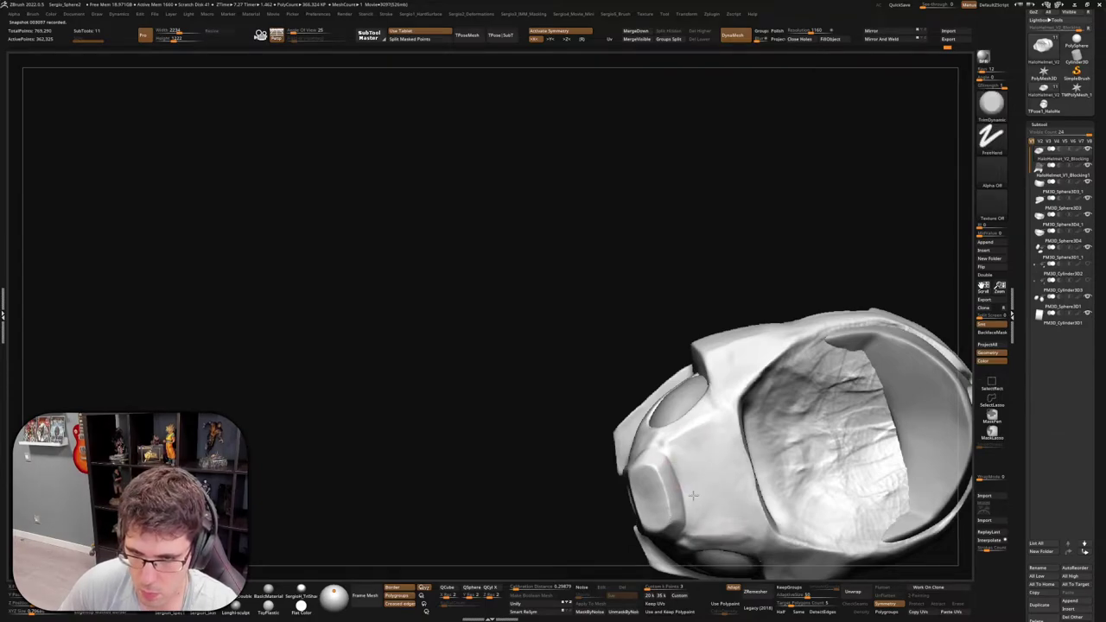
right_drag(738, 505, 749, 411)
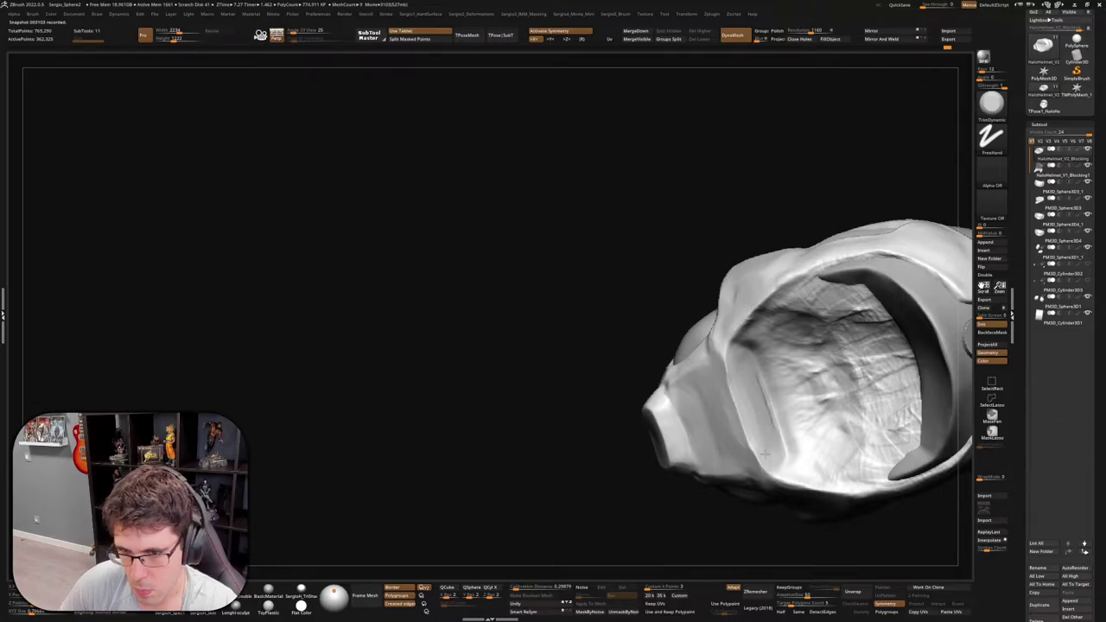
Flatten a ridge along the chin guard's side edge
right_drag(760, 453, 670, 419)
scroll(663, 397, up, 2)
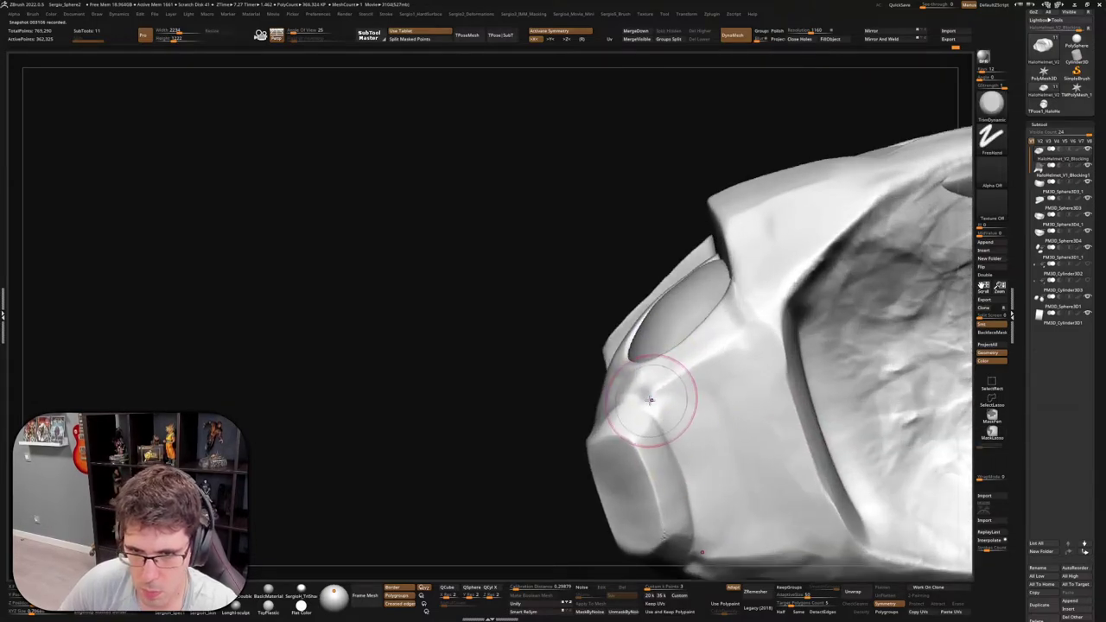
scroll(649, 409, up, 3)
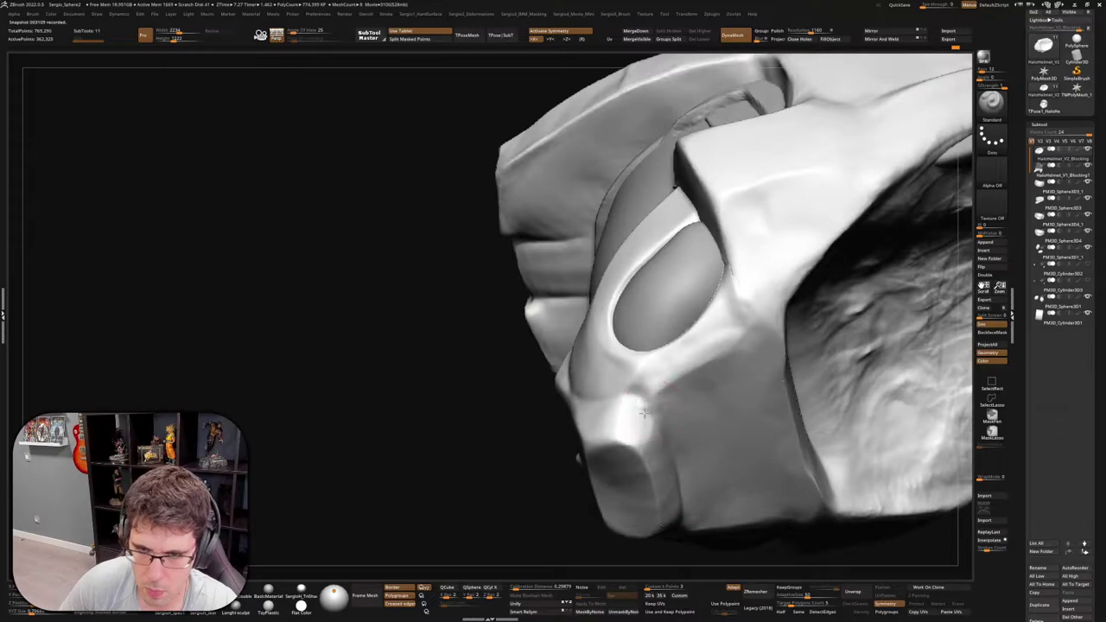
drag(648, 406, 633, 446)
right_drag(634, 446, 579, 458)
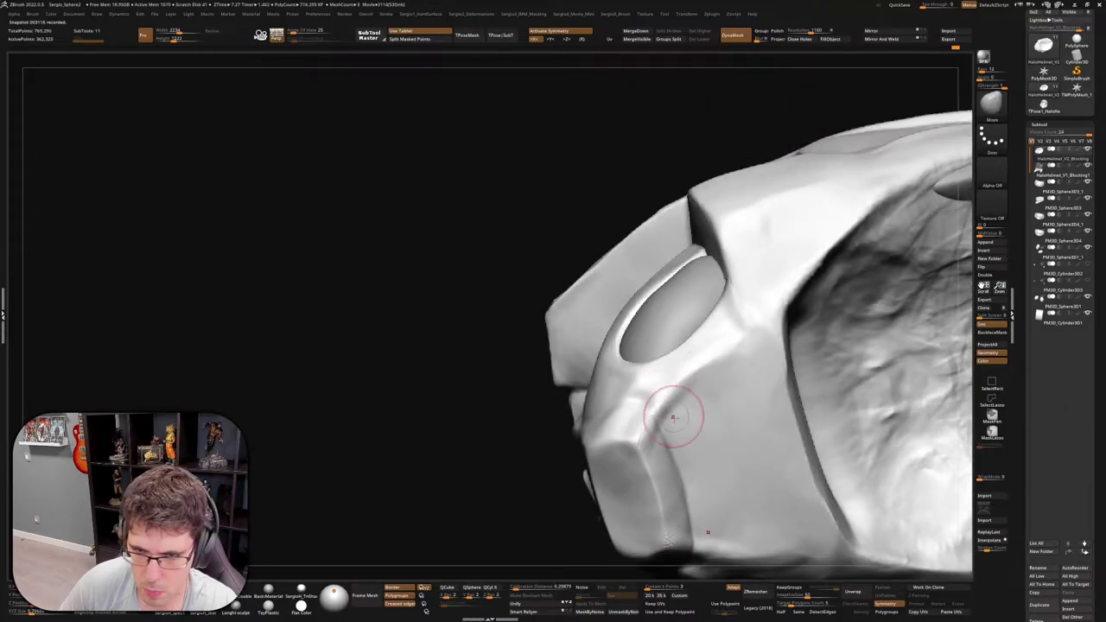
Alternate Clay and TrimDynamic brushes while turning toward the chin guard
key(b)
key(c)
key(l)
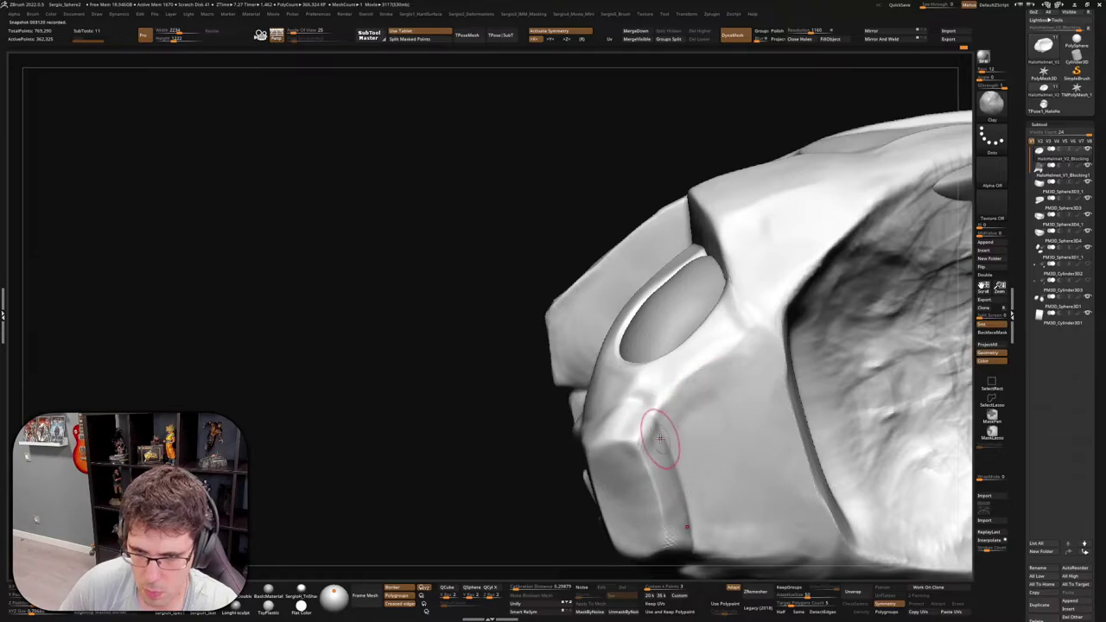
mouse_move(669, 495)
right_down()
mouse_move(639, 419)
mouse_move(626, 449)
mouse_move(651, 429)
right_up()
key(b)
key(t)
key(d)
key(space)
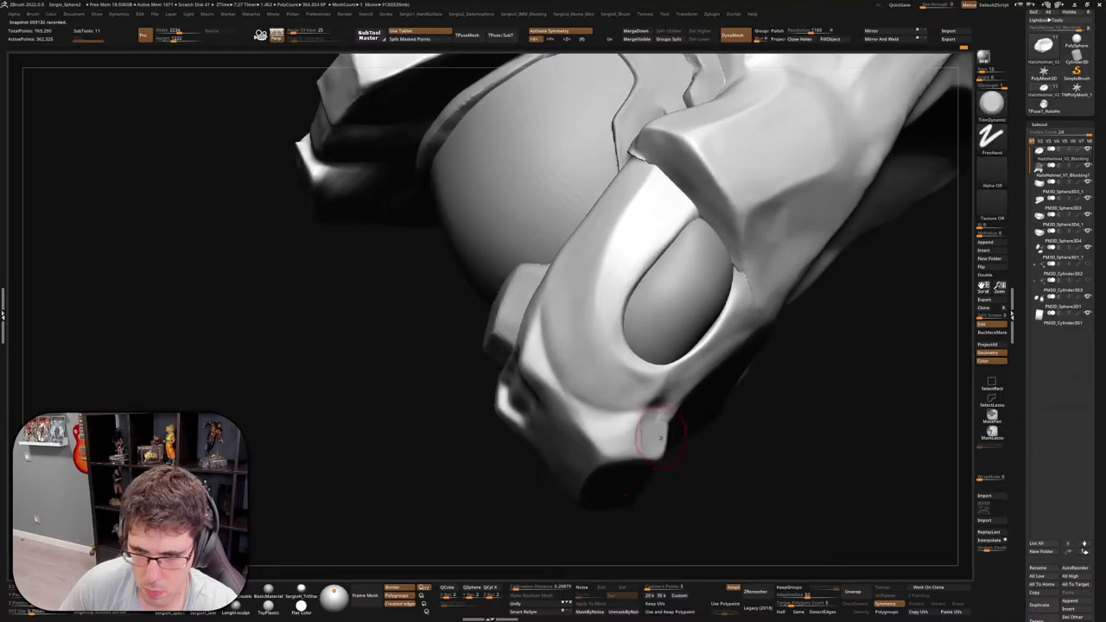
Lightly build up the chin guard's lower corner with Clay, viewing it from underneath
key(b)
key(c)
key(l)
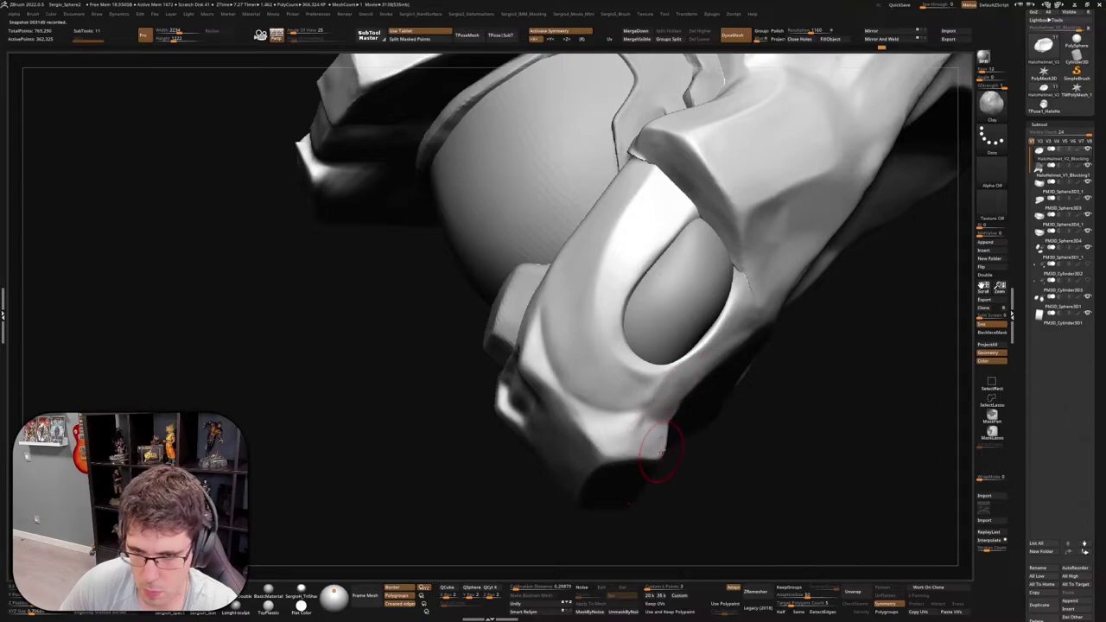
mouse_move(659, 450)
right_down()
mouse_move(647, 439)
mouse_move(672, 403)
right_up()
key(b)
key(c)
key(b)
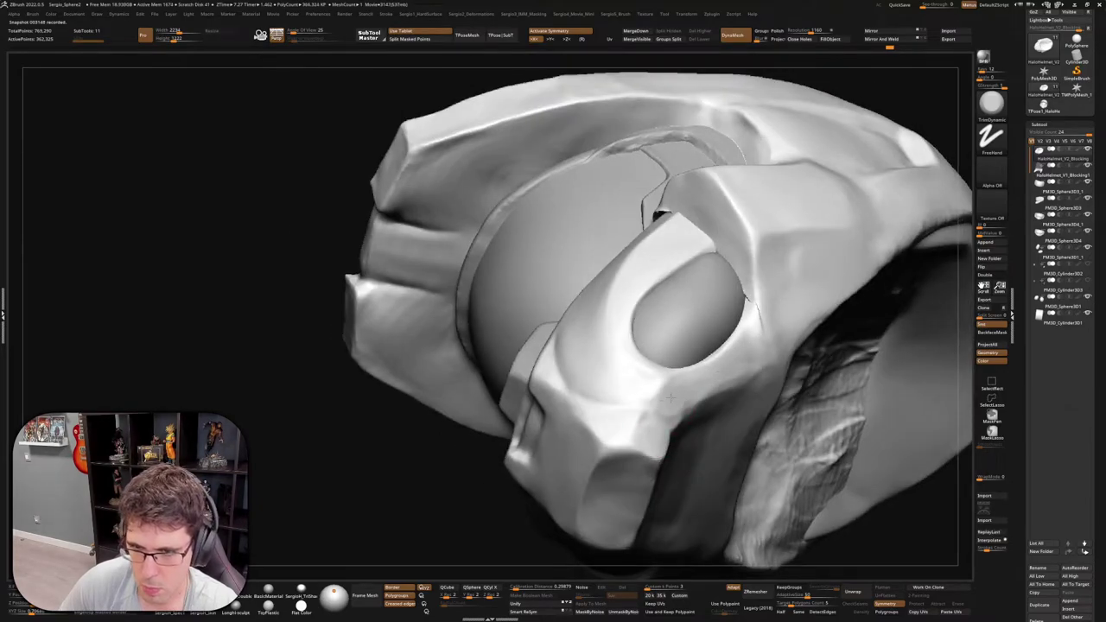
Deepen the crease beside the cheek piece and inspect it along the chin guard
mouse_move(661, 401)
right_down()
mouse_move(679, 424)
mouse_move(707, 335)
mouse_move(698, 353)
mouse_move(654, 370)
right_up()
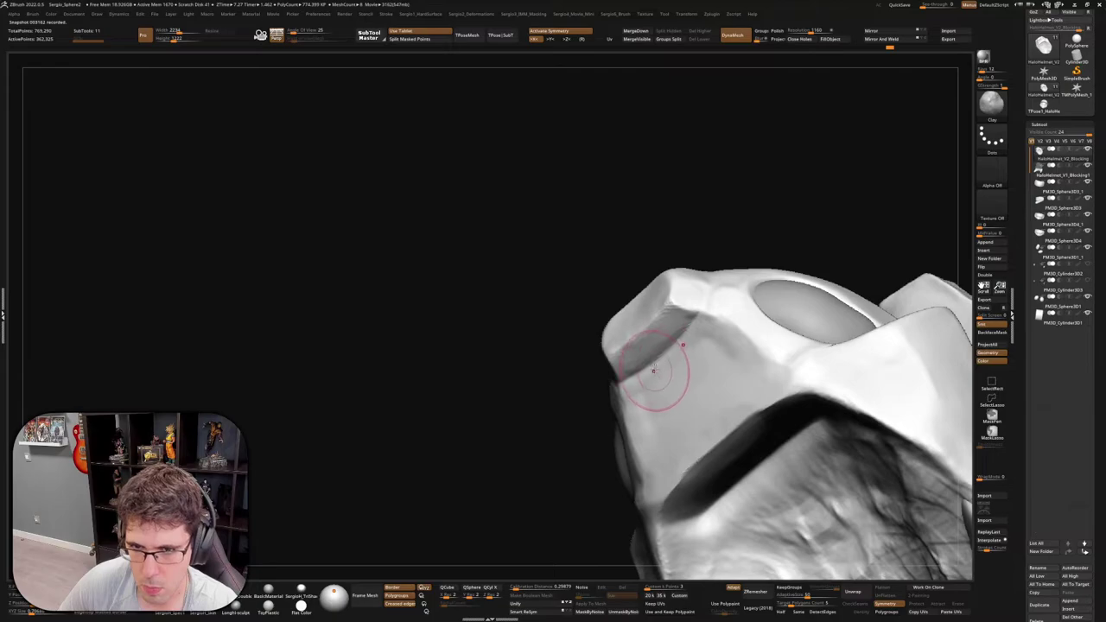
drag(678, 380, 687, 373)
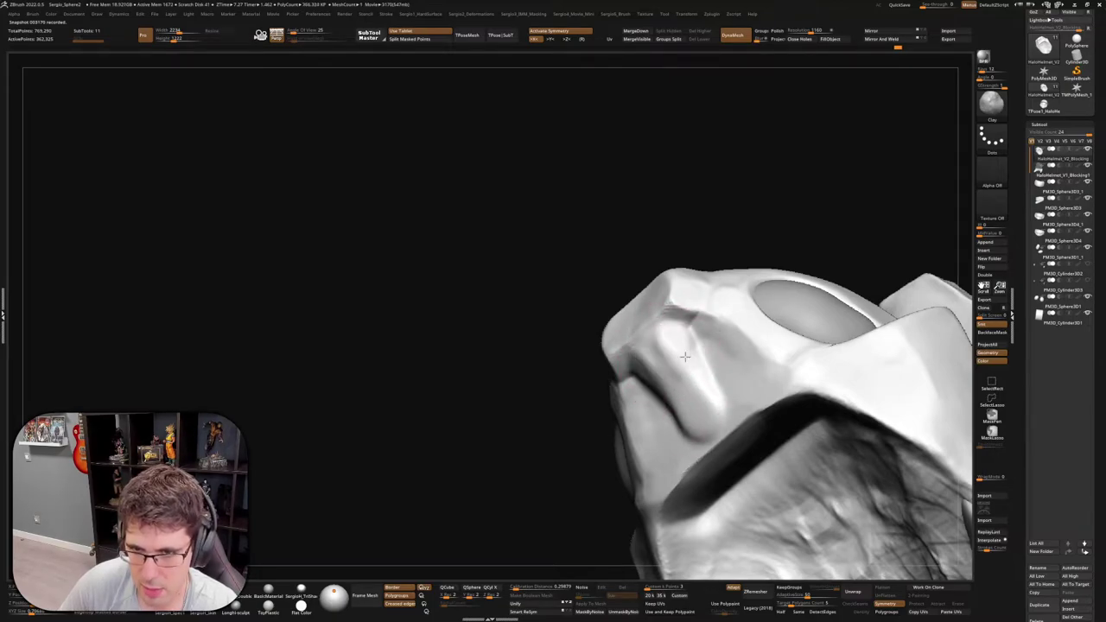
right_drag(703, 386, 642, 346)
key(b)
key(t)
key(d)
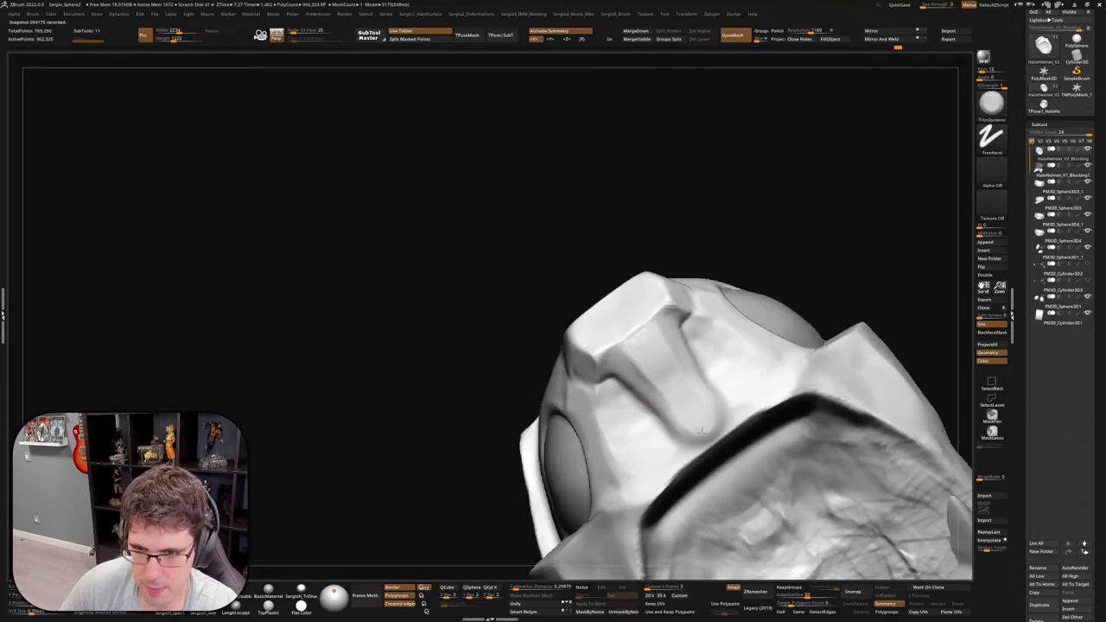
mouse_move(702, 419)
right_down()
mouse_move(715, 450)
mouse_move(666, 385)
right_up()
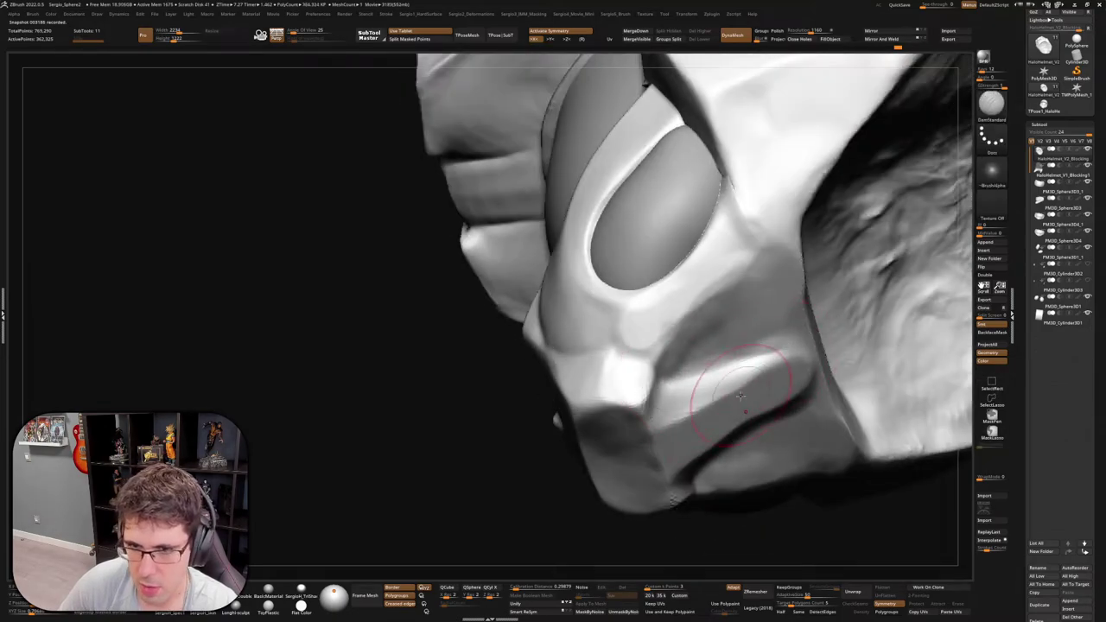
right_drag(717, 382, 678, 399)
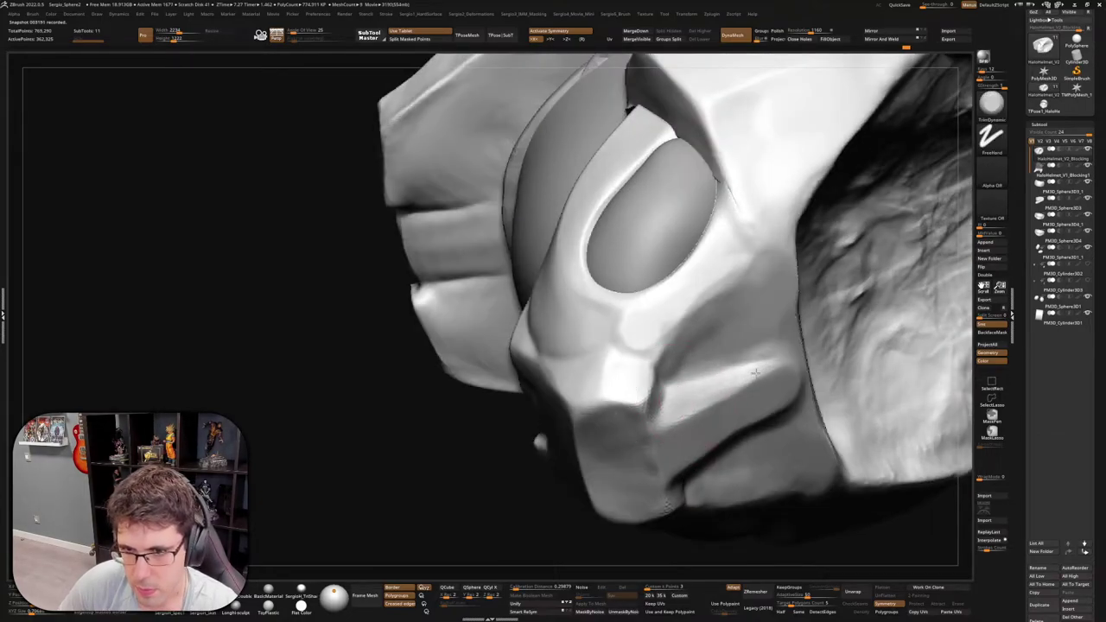
right_drag(745, 385, 765, 377)
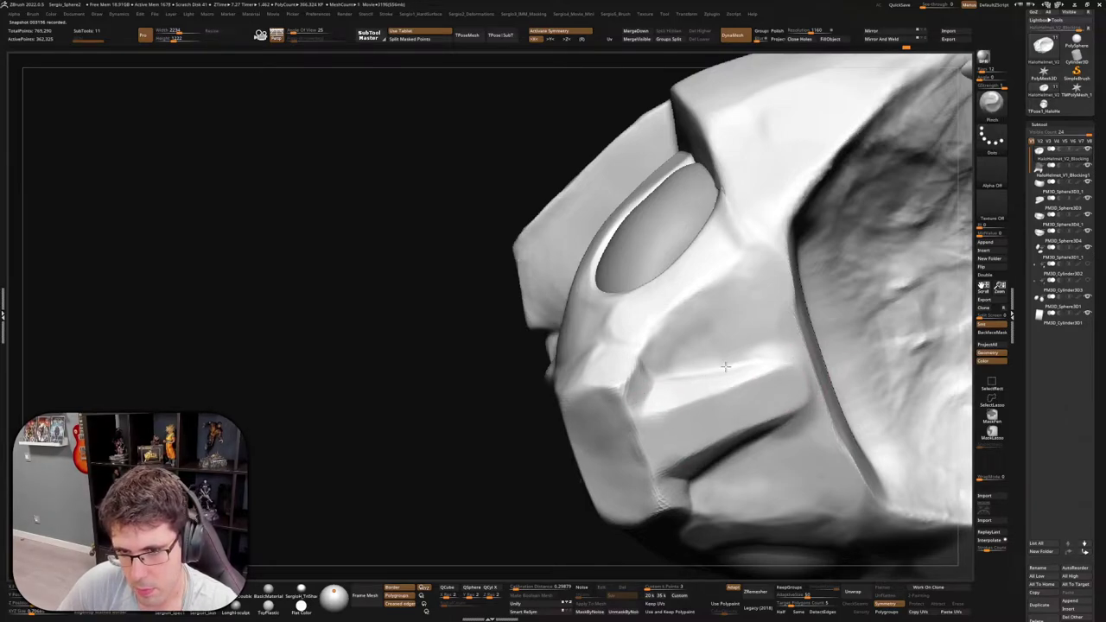
right_drag(721, 459, 683, 446)
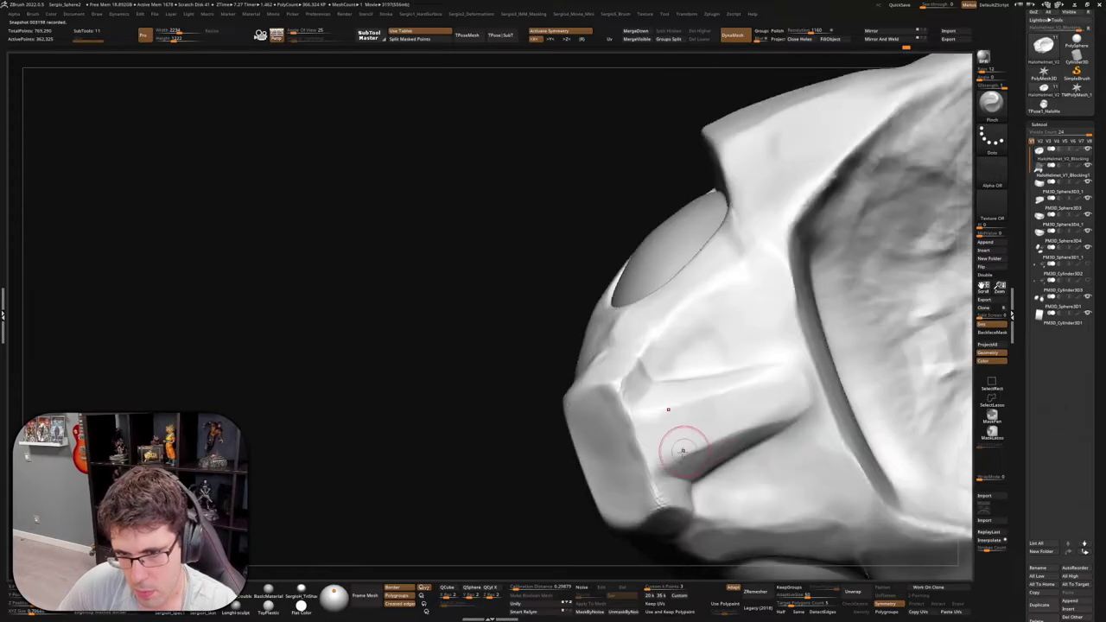
Deepen and lengthen the diagonal chin crease with the Move brush at Draw Size 5
key(b)
key(m)
key(v)
key(s)
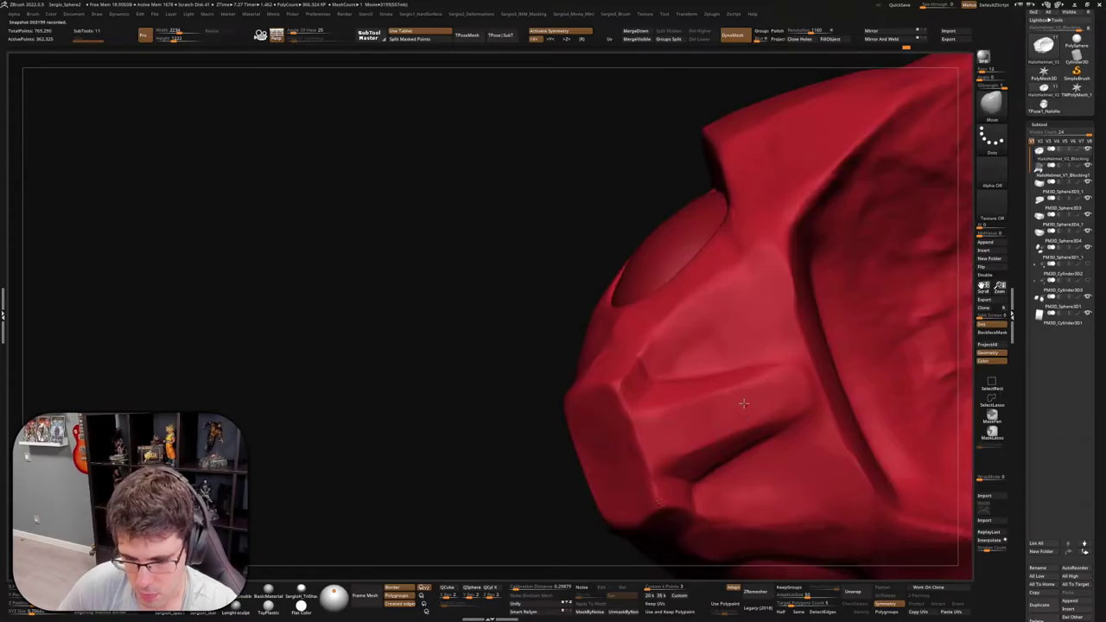
click(627, 426)
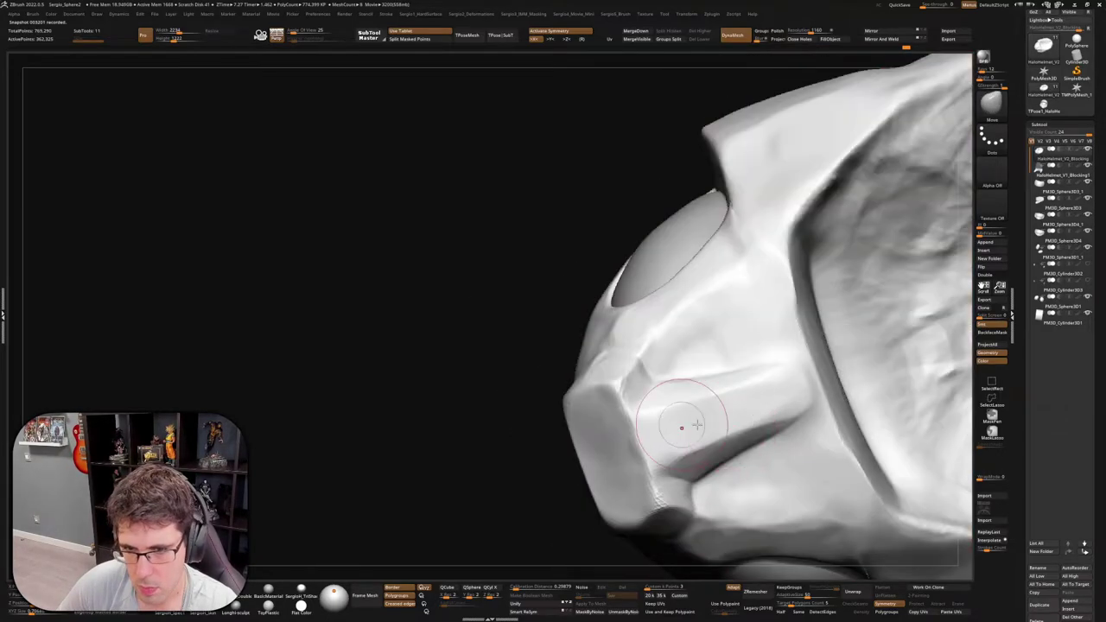
drag(681, 427, 679, 420)
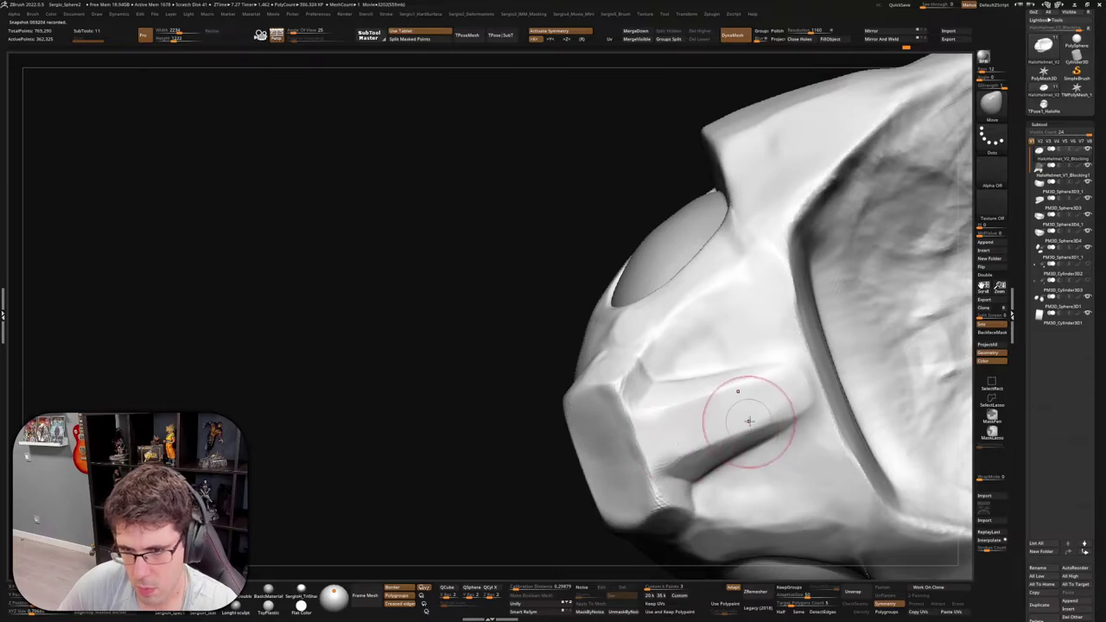
mouse_move(762, 420)
right_down()
mouse_move(743, 390)
mouse_move(716, 415)
right_up()
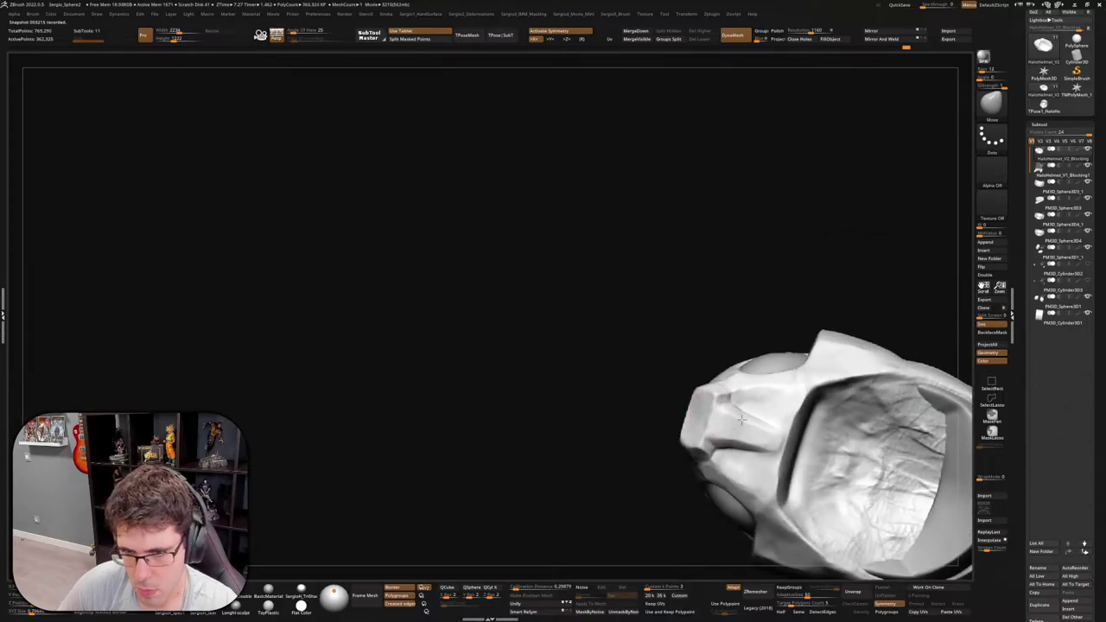
right_drag(752, 394, 776, 509)
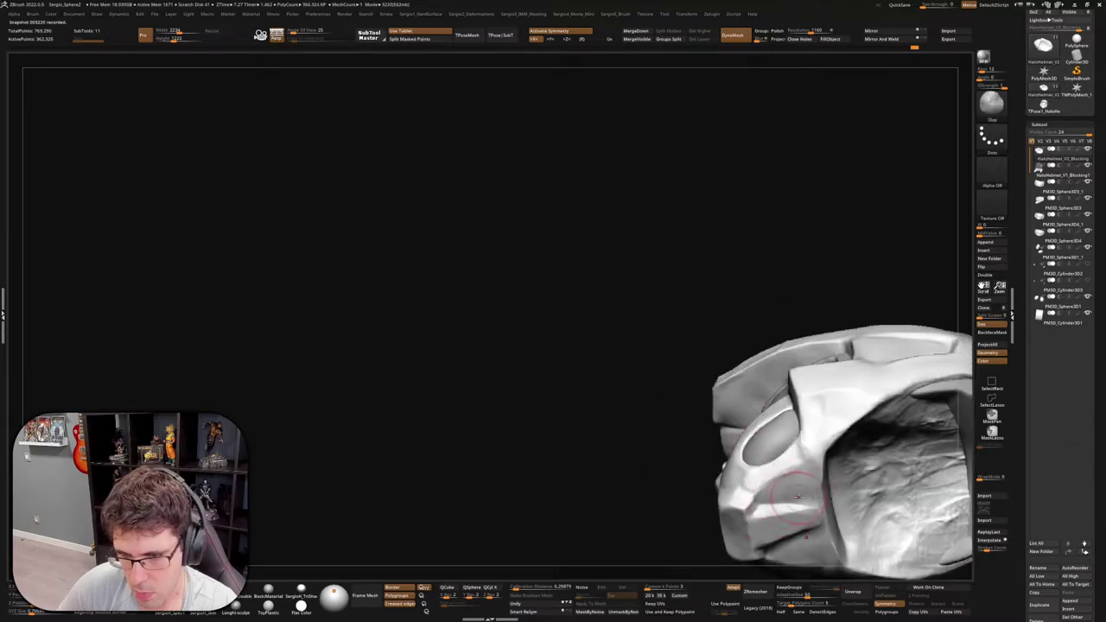
mouse_move(798, 497)
right_down()
mouse_move(760, 380)
mouse_move(770, 454)
mouse_move(840, 290)
right_up()
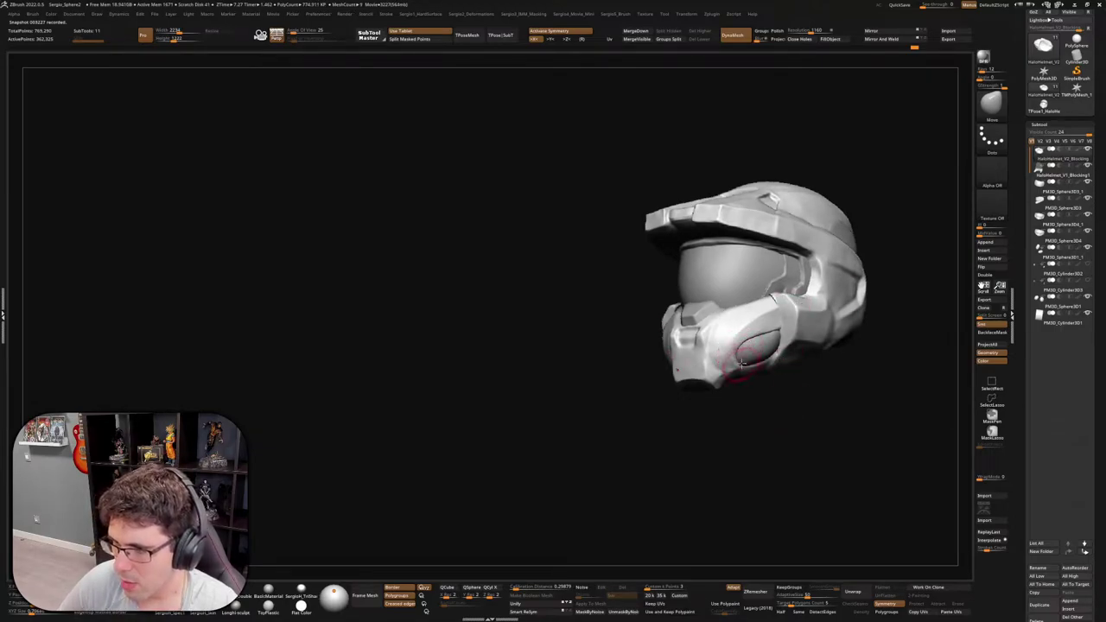
mouse_move(735, 350)
right_down()
mouse_move(747, 370)
mouse_move(717, 414)
right_up()
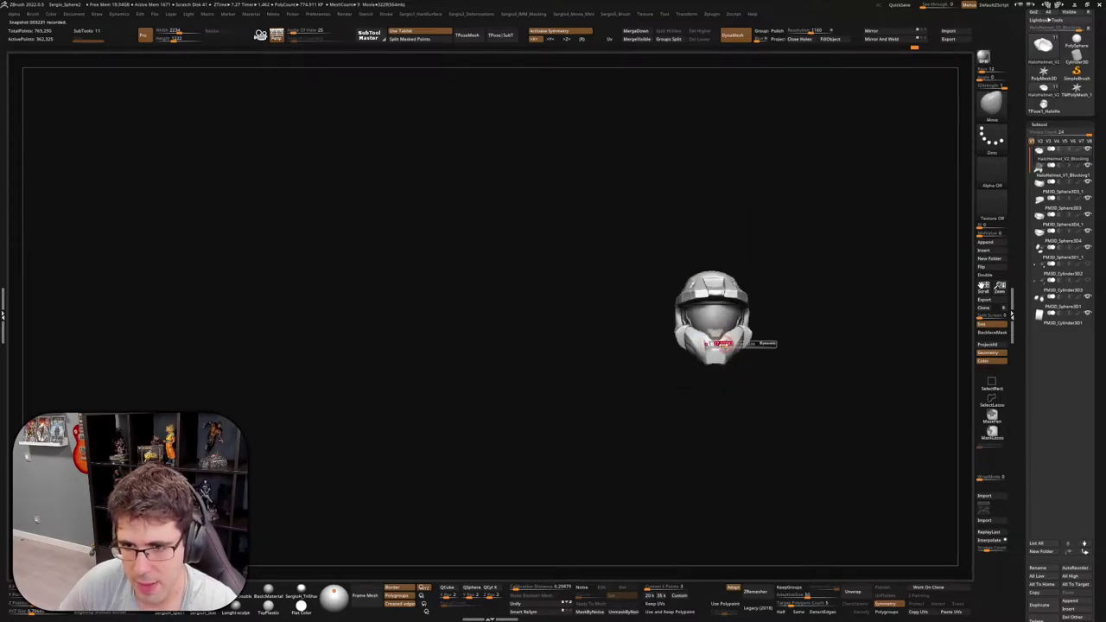
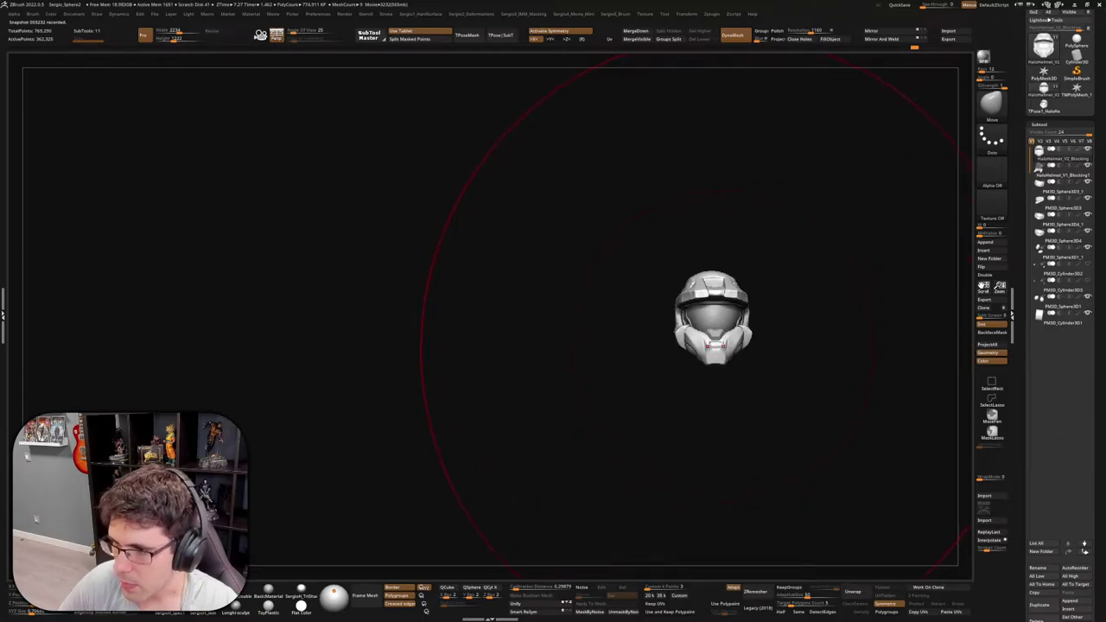
Orbit and zoom in until the helmet's side panels fill the view, tilted to show the underside
right_click(605, 397)
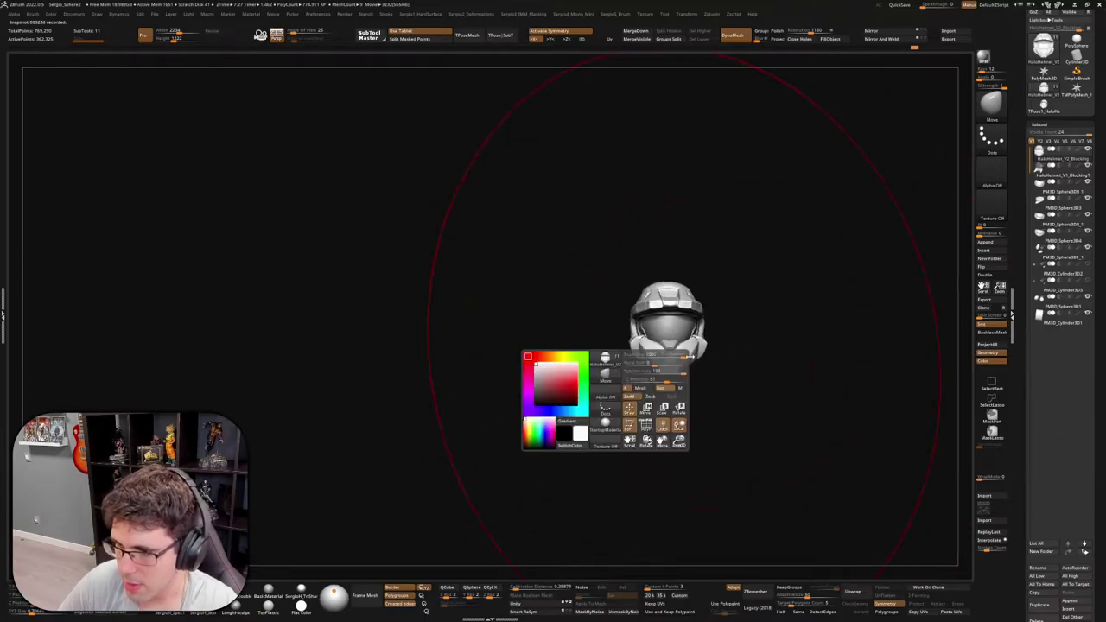
right_drag(604, 397, 561, 415)
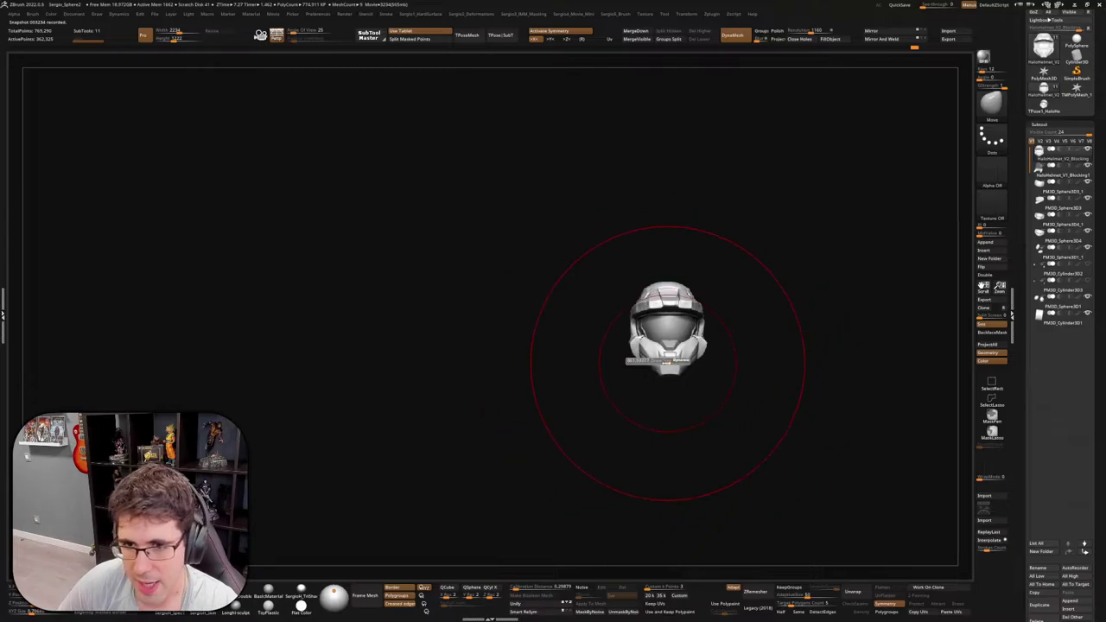
mouse_move(666, 358)
ctrl+right_down()
mouse_move(779, 379)
mouse_move(700, 378)
mouse_move(747, 342)
ctrl+right_up()
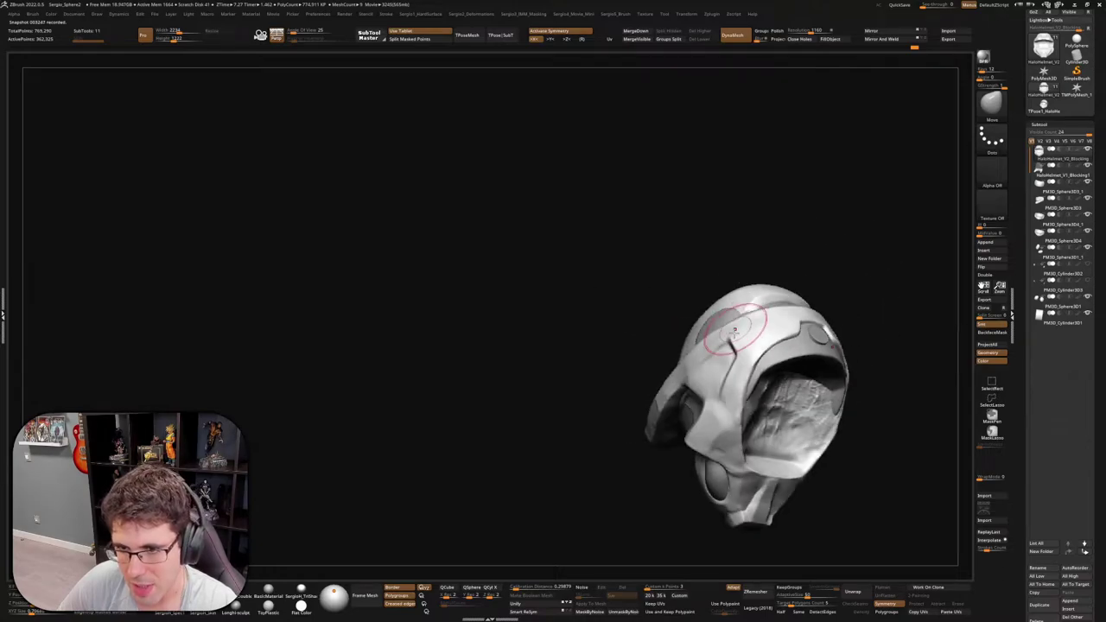
scroll(749, 340, up, 3)
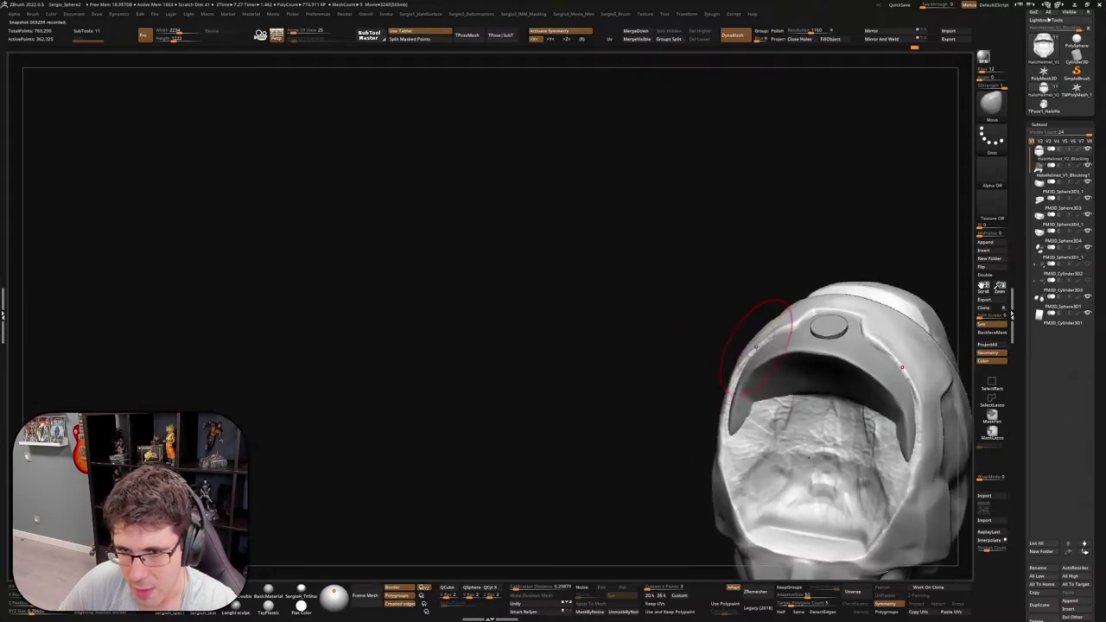
mouse_move(752, 350)
right_down()
mouse_move(765, 323)
mouse_move(777, 358)
mouse_move(758, 388)
right_up()
Add a small round Clay insert on the helmet's side and flatten the side panel with TrimDynamic
scroll(749, 354, up, 3)
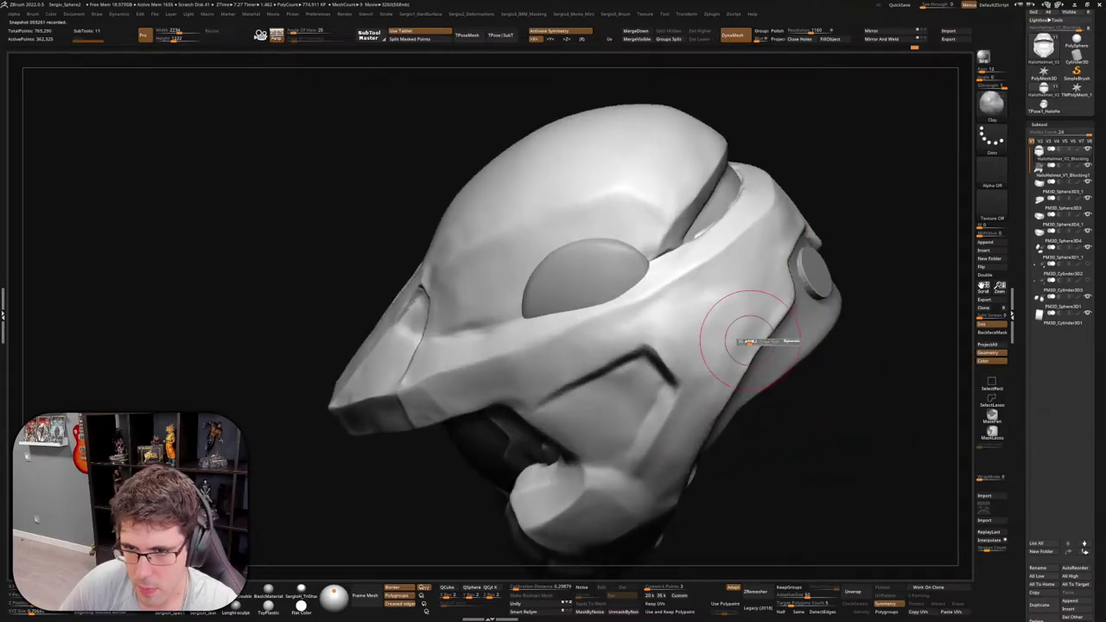
drag(775, 295, 783, 298)
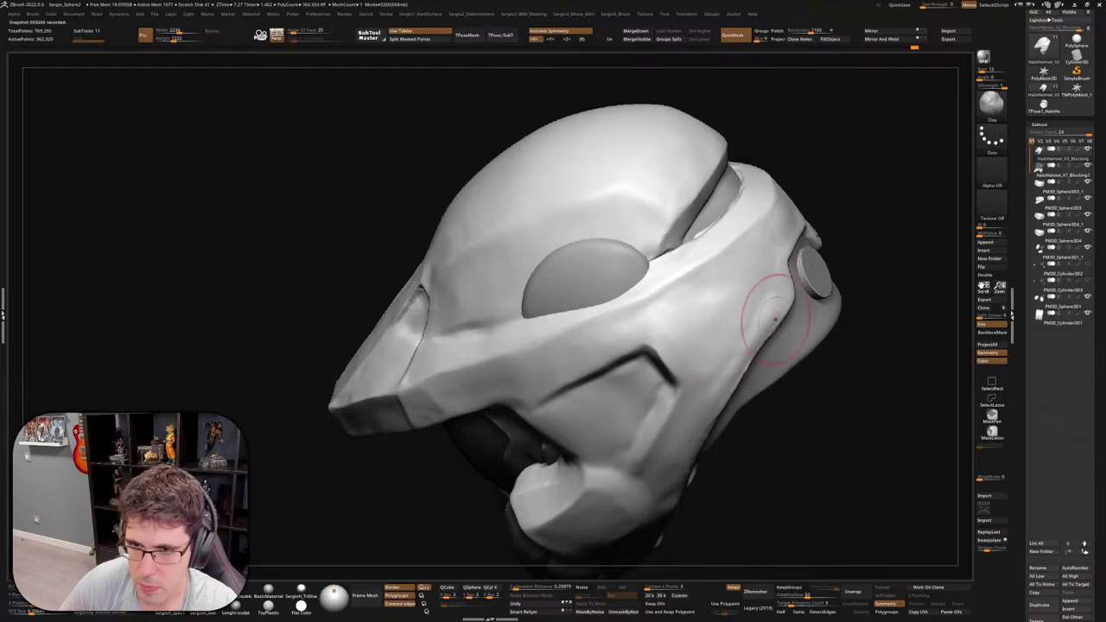
key(b)
key(t)
key(d)
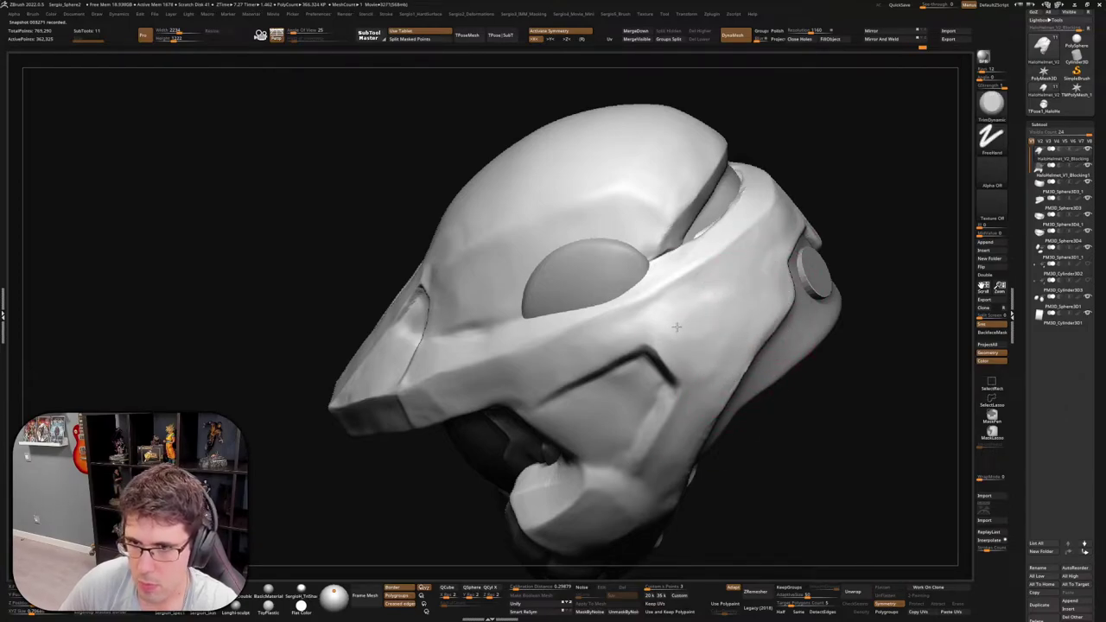
drag(700, 354, 764, 266)
Extend the dark crease along the helmet's side panel toward the ear piece
mouse_move(764, 318)
right_down()
mouse_move(698, 367)
mouse_move(699, 338)
right_up()
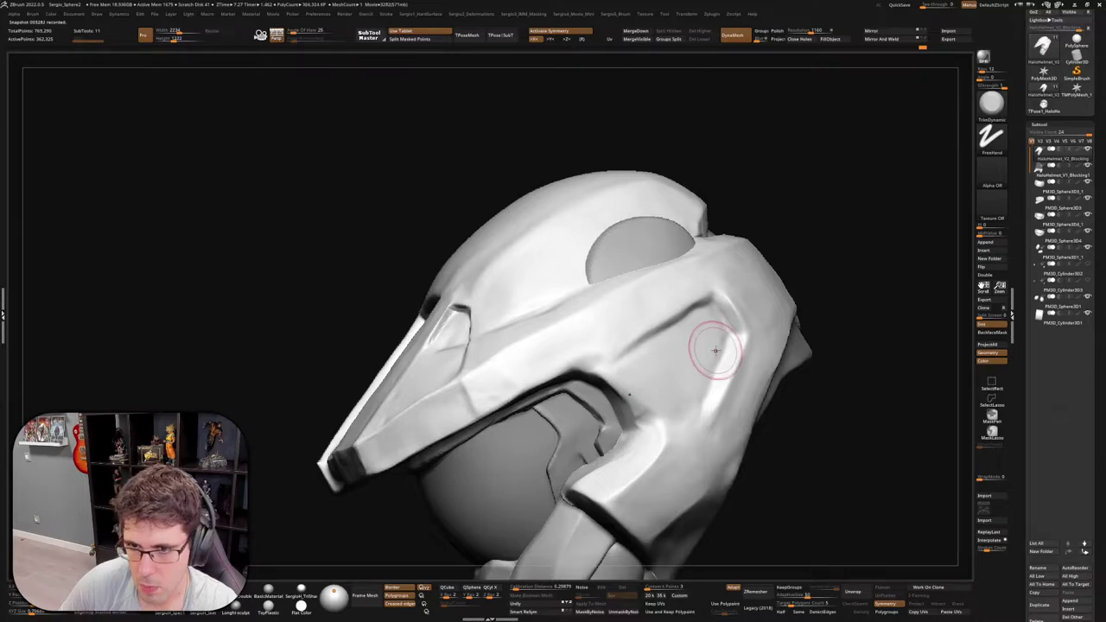
right_drag(715, 350, 719, 328)
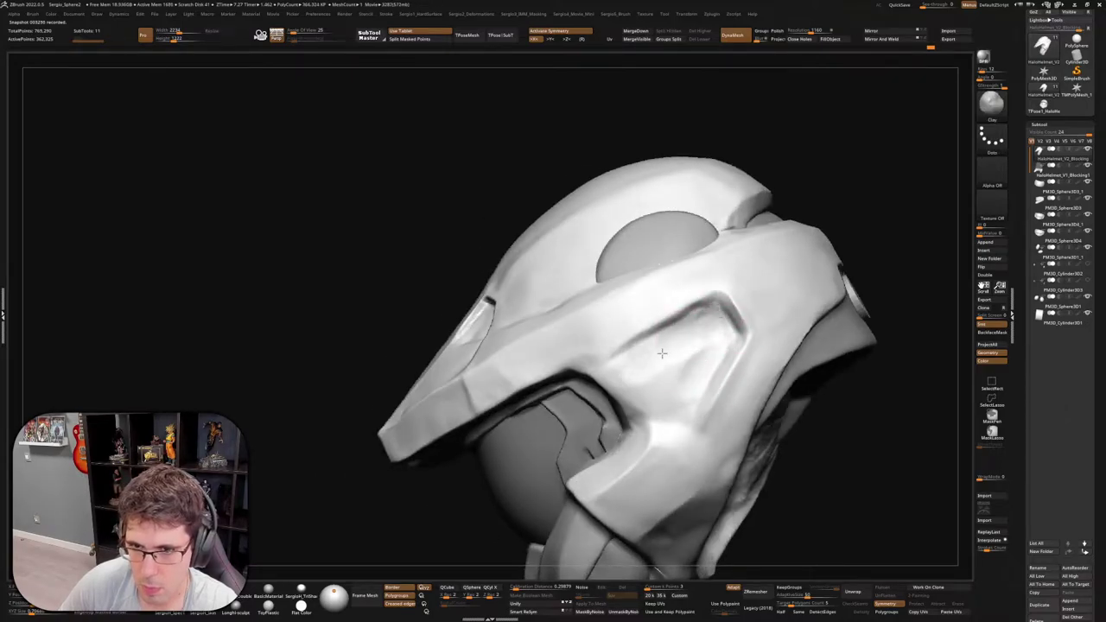
right_drag(694, 352, 689, 357)
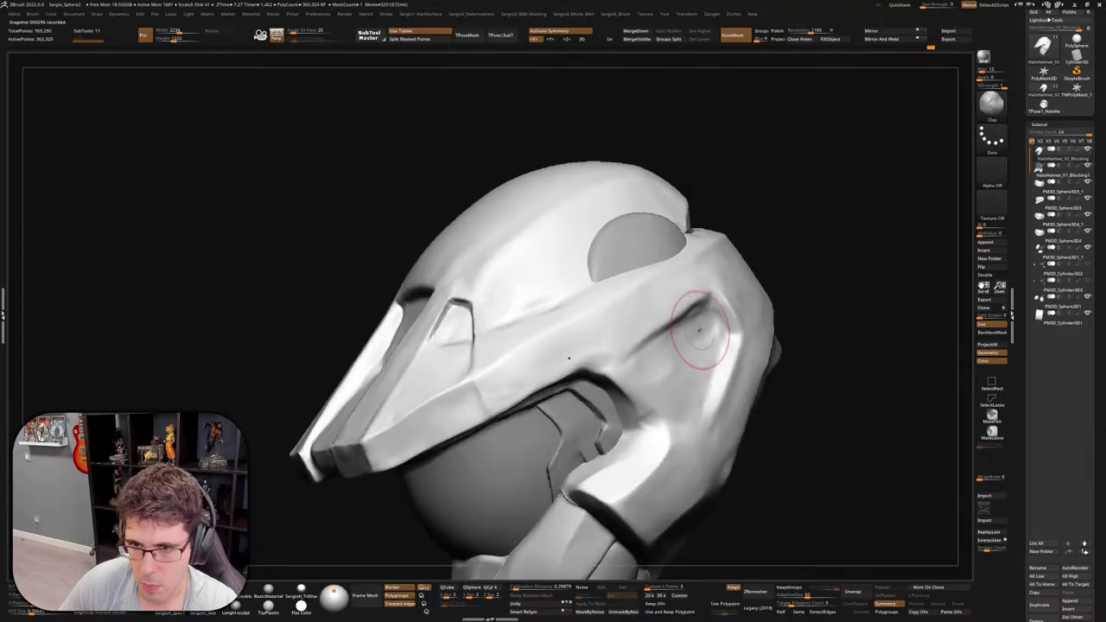
drag(700, 329, 714, 316)
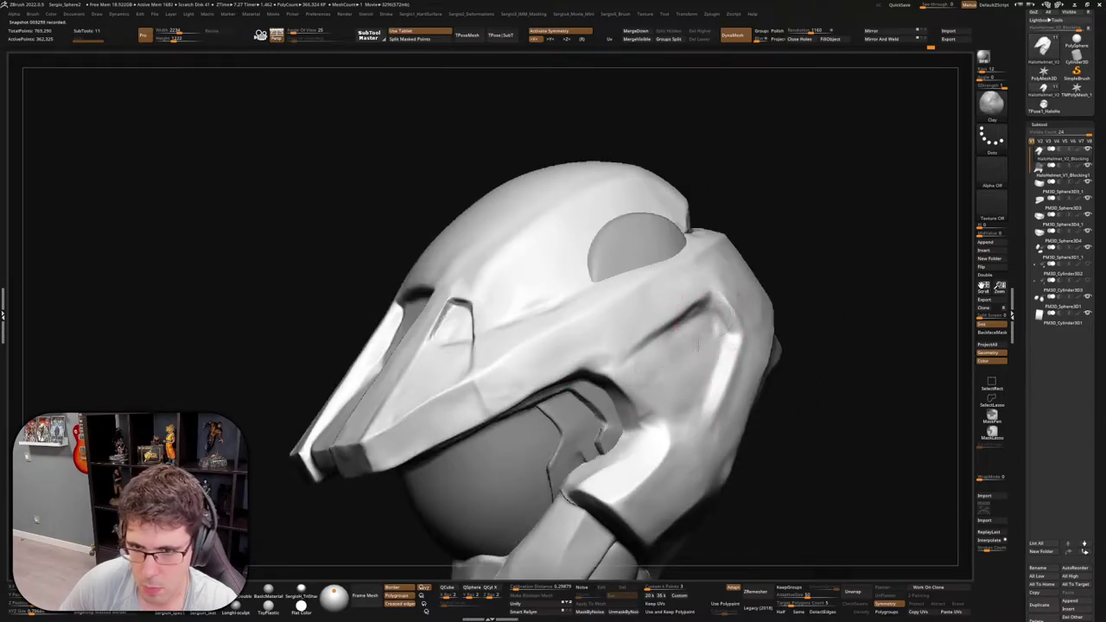
mouse_move(654, 365)
right_down()
mouse_move(618, 377)
mouse_move(630, 382)
right_up()
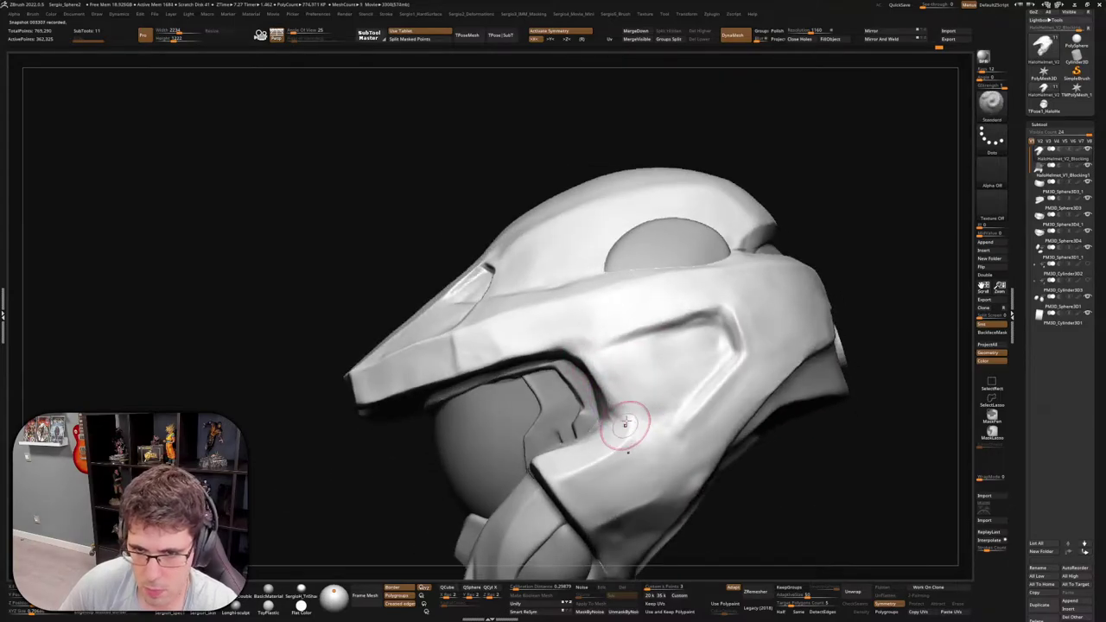
right_drag(625, 423, 714, 357)
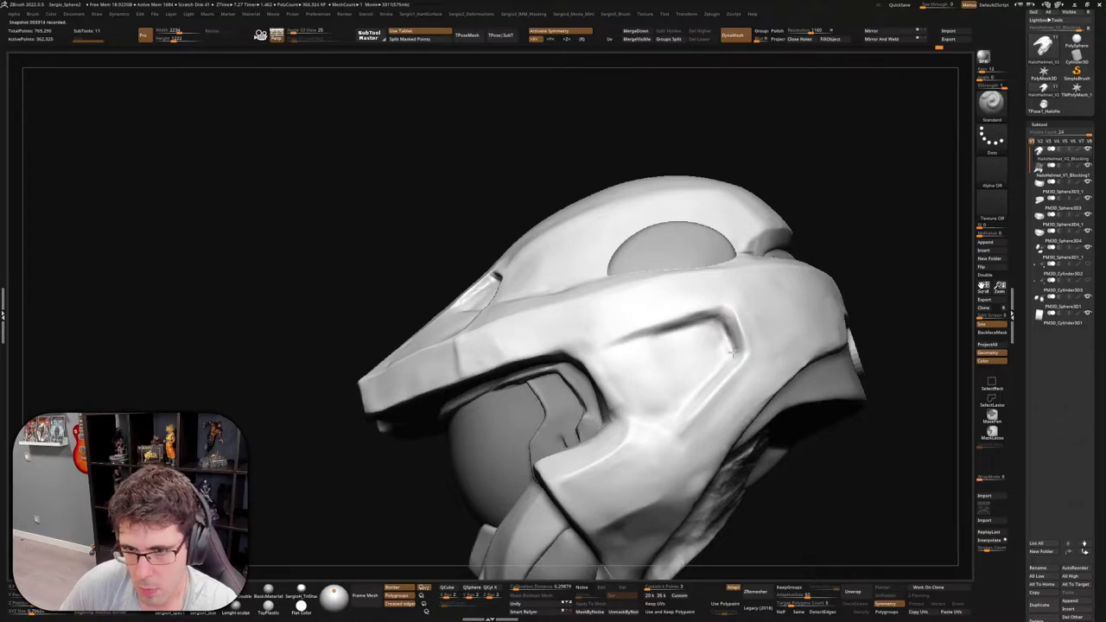
mouse_move(674, 415)
right_down()
mouse_move(723, 321)
mouse_move(746, 348)
mouse_move(721, 365)
right_up()
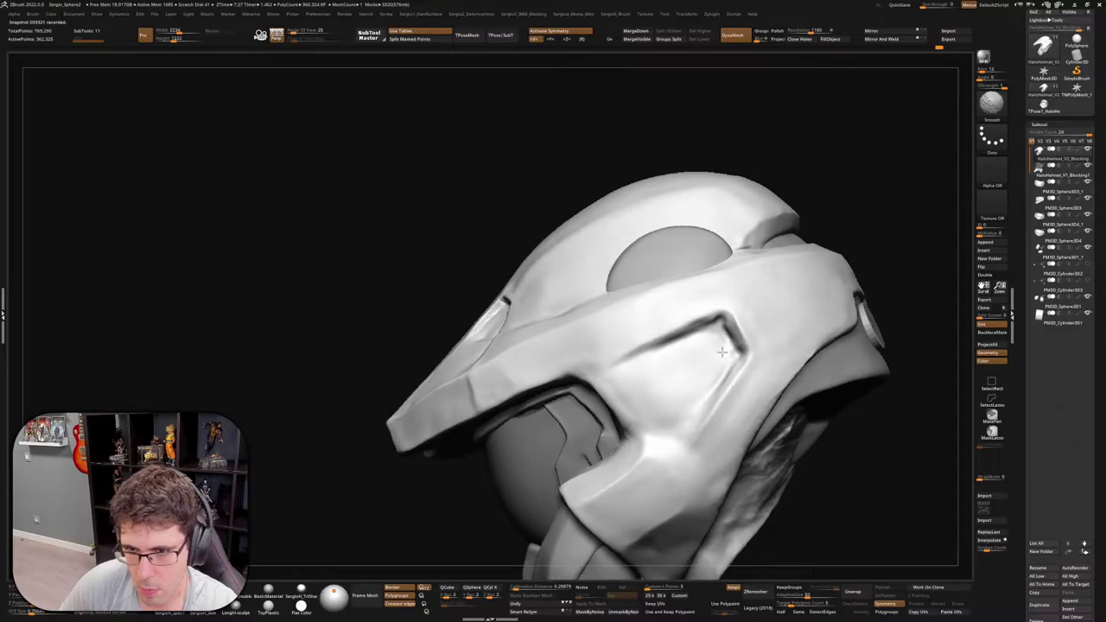
Lightly smooth the side-panel crease, then zoom out to review the whole helmet
shift+drag(662, 362, 659, 365)
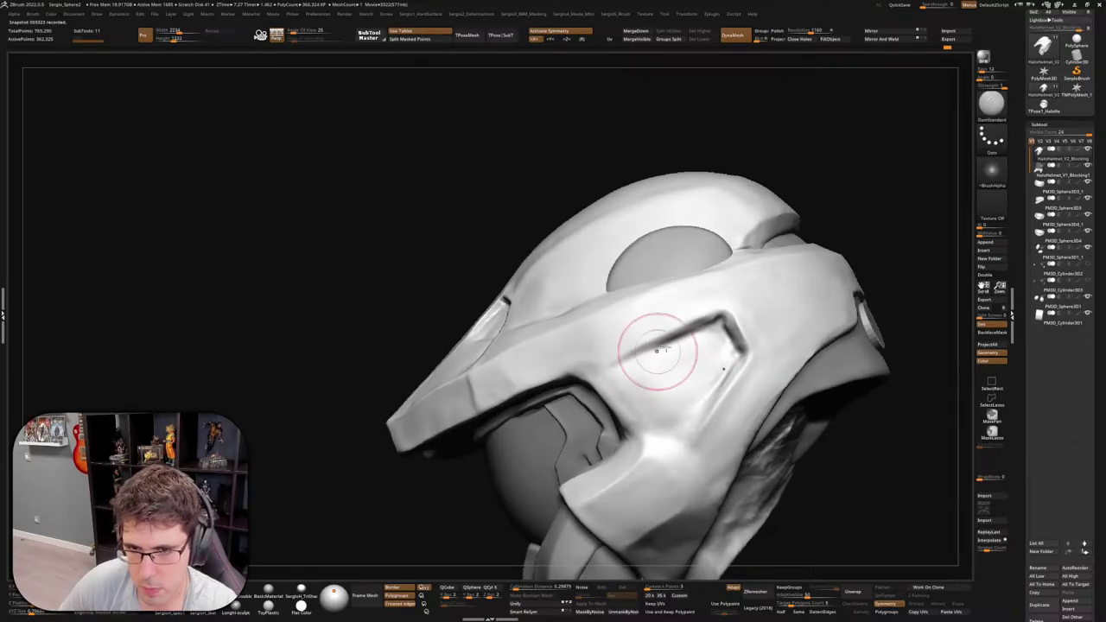
right_drag(607, 367, 729, 371)
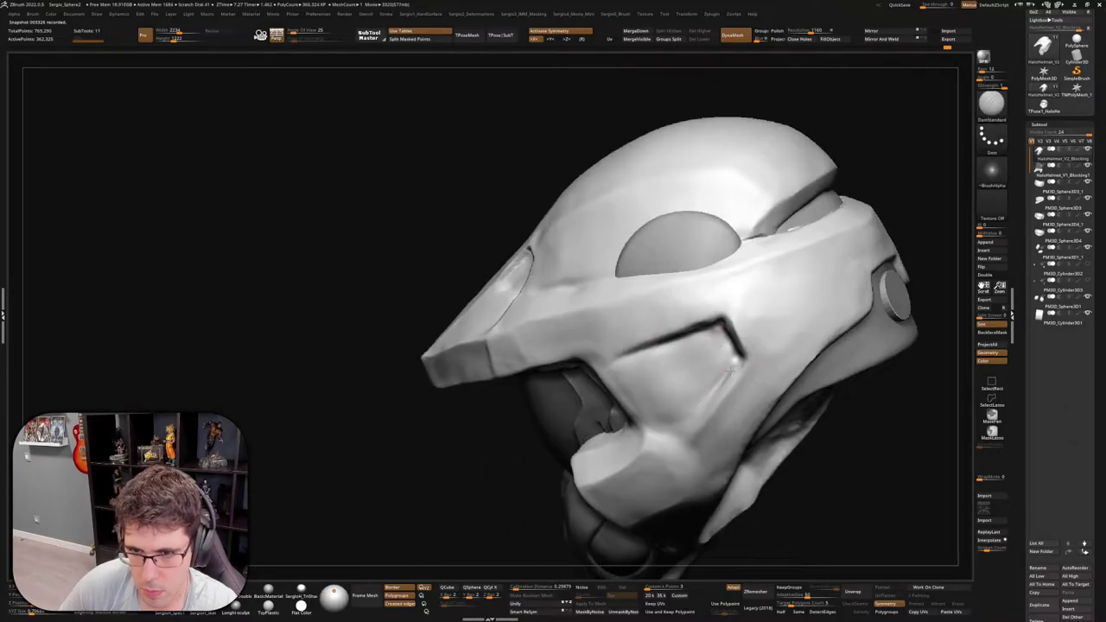
mouse_move(700, 425)
right_down()
mouse_move(731, 365)
mouse_move(735, 314)
mouse_move(713, 350)
mouse_move(723, 329)
right_up()
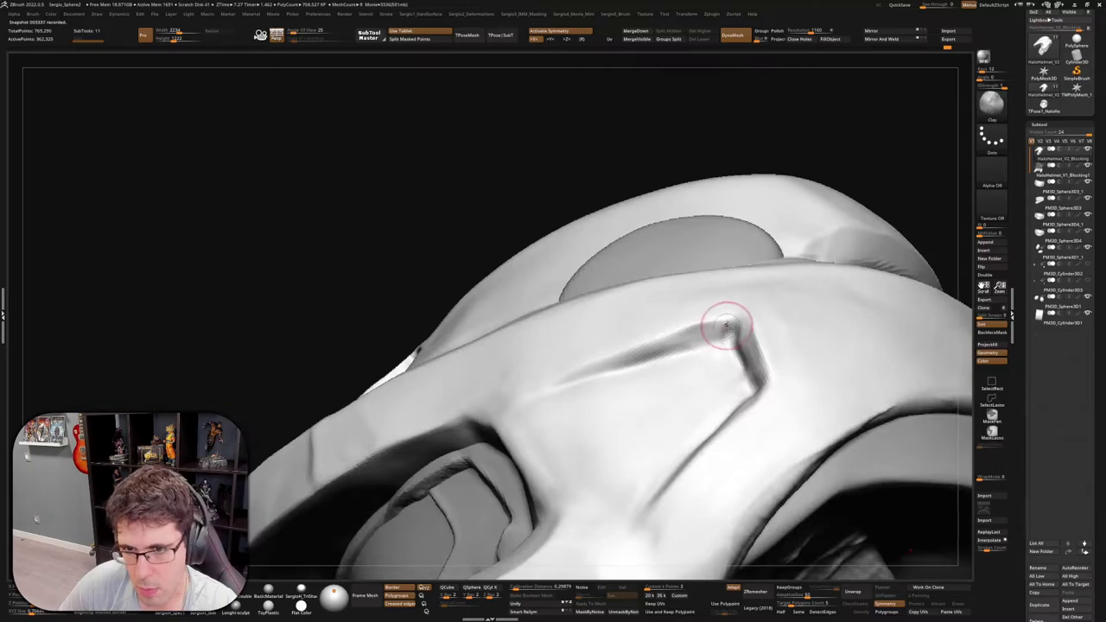
right_drag(610, 378, 745, 367)
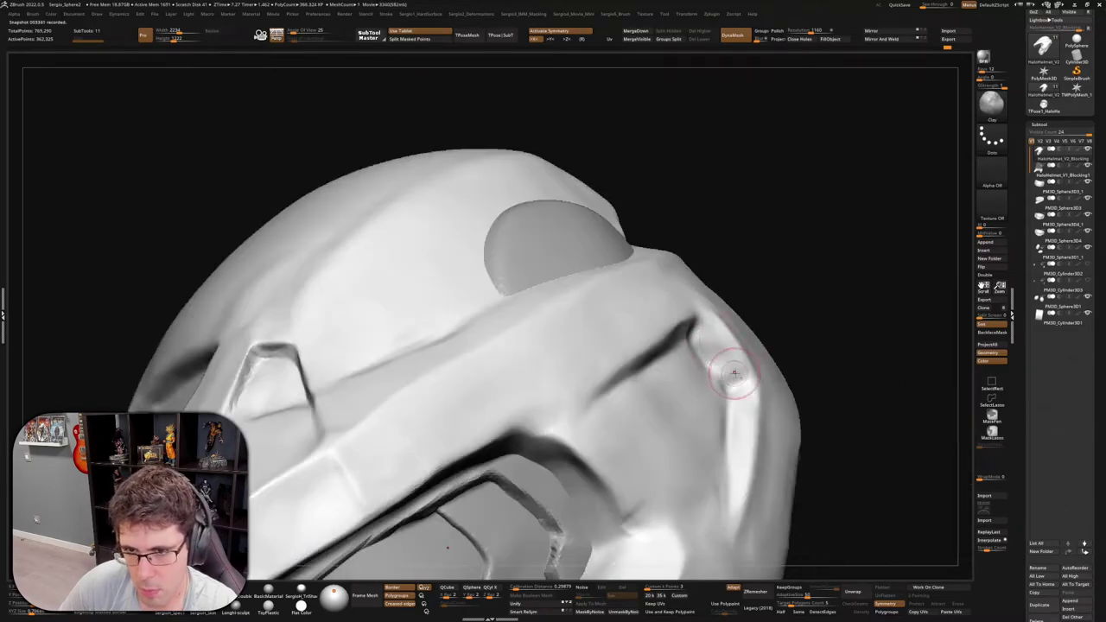
mouse_move(734, 496)
ctrl+right_down()
mouse_move(739, 406)
mouse_move(727, 406)
mouse_move(777, 391)
mouse_move(700, 457)
mouse_move(602, 466)
ctrl+right_up()
Enlarge the brush size and turn the helmet to a three-quarter side view
key(s)
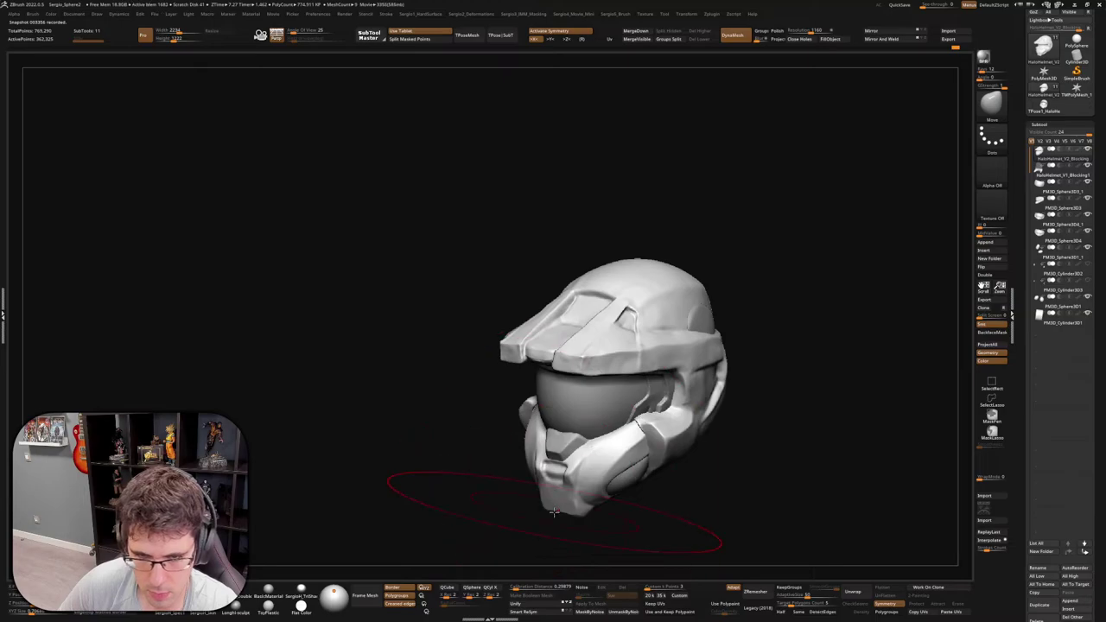
key(s)
drag(579, 489, 595, 488)
right_drag(594, 488, 637, 488)
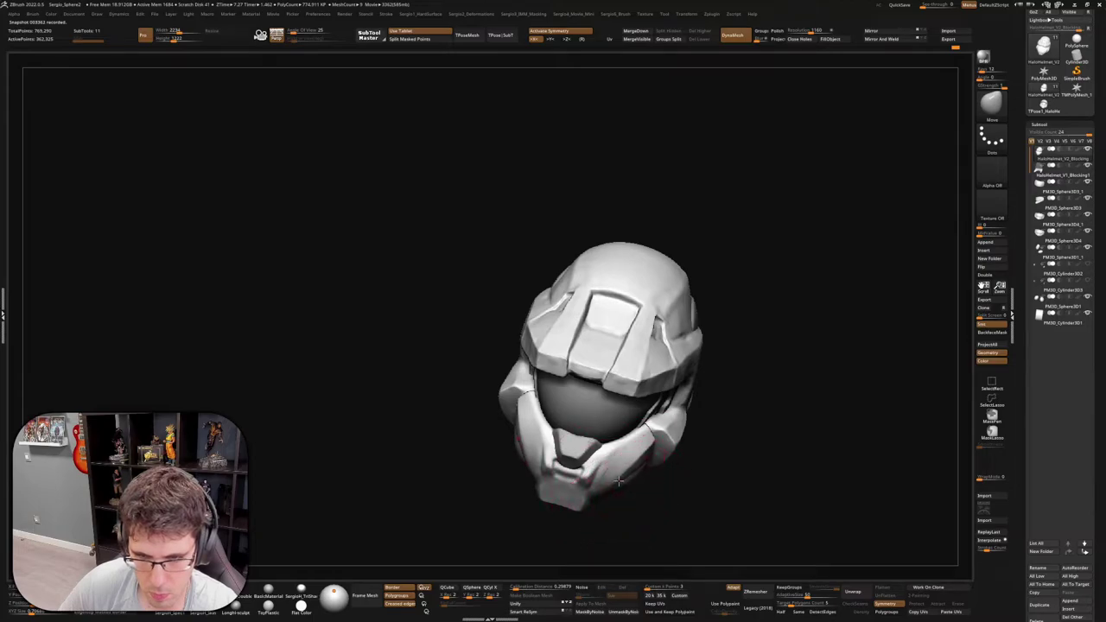
right_drag(644, 439, 586, 488)
Mask the helmet's left cheek area and push its side edges out symmetrically
ctrl+drag(488, 380, 461, 495)
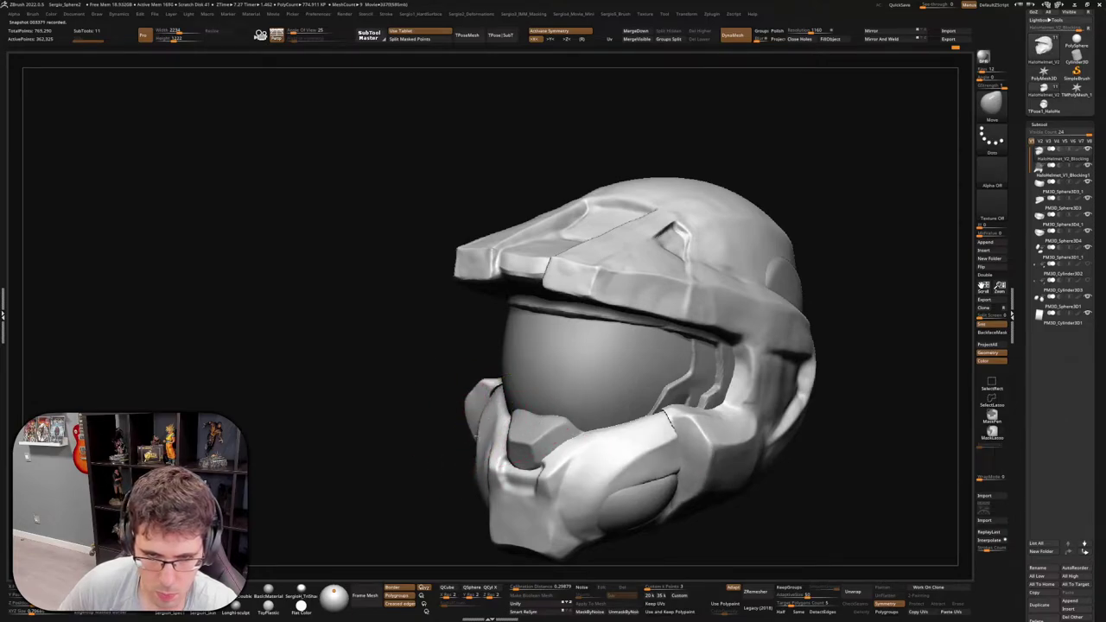
mouse_move(473, 437)
ctrl+mouse_down()
mouse_move(472, 460)
mouse_move(476, 420)
mouse_move(593, 482)
mouse_move(613, 478)
ctrl+mouse_up()
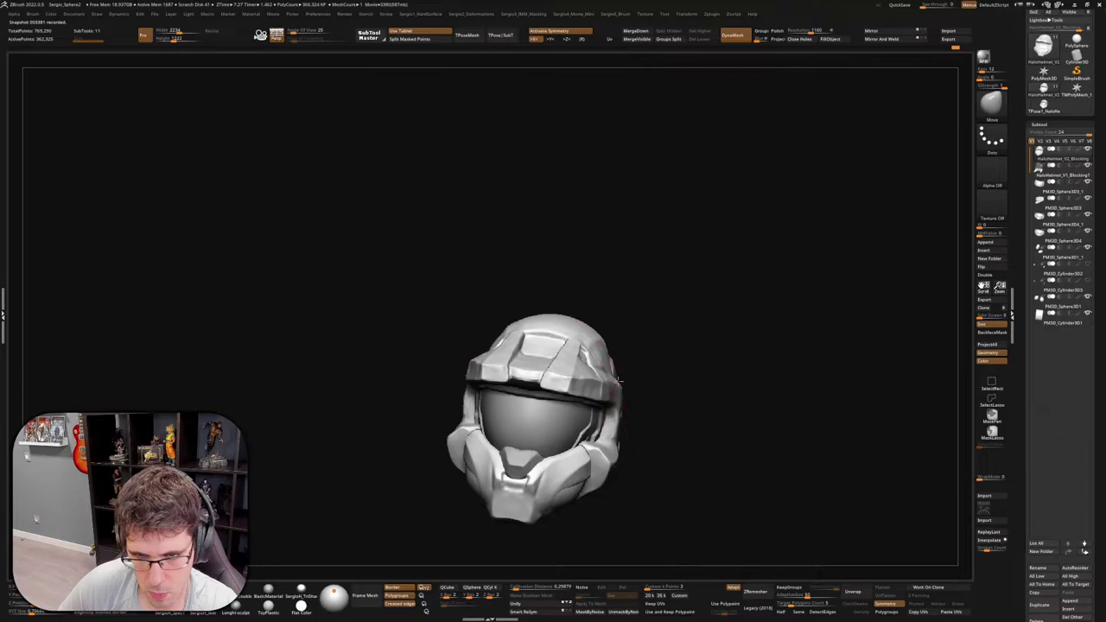
mouse_move(617, 381)
mouse_down()
mouse_move(731, 388)
mouse_move(648, 415)
mouse_move(580, 469)
mouse_move(545, 457)
mouse_move(610, 487)
mouse_move(591, 498)
mouse_move(597, 506)
mouse_move(625, 487)
mouse_move(604, 471)
mouse_move(633, 396)
mouse_up()
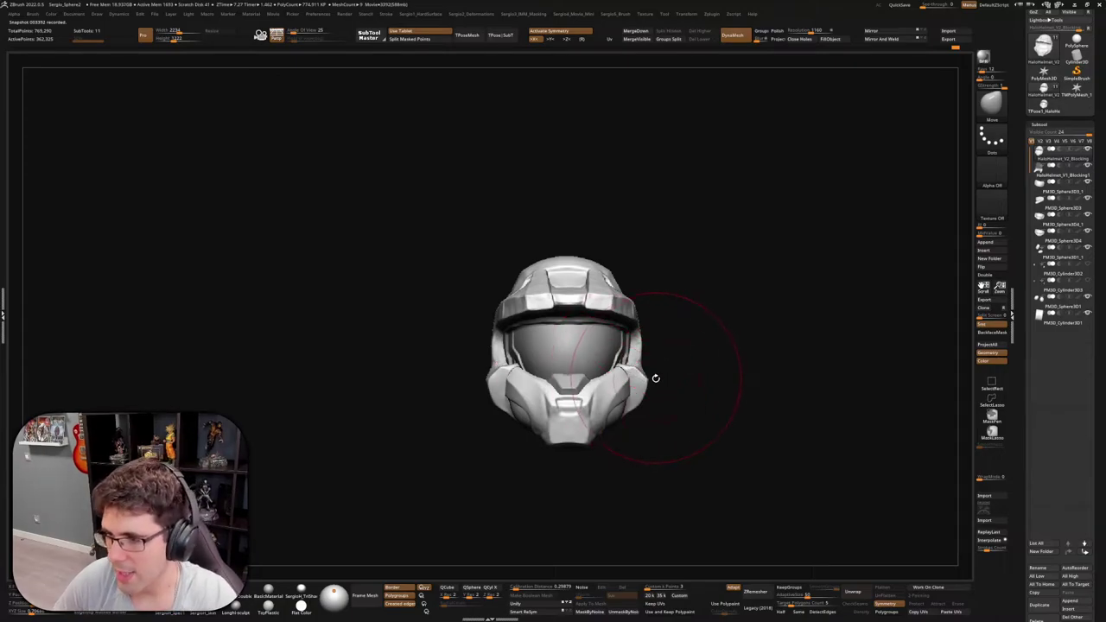
drag(701, 349, 691, 414)
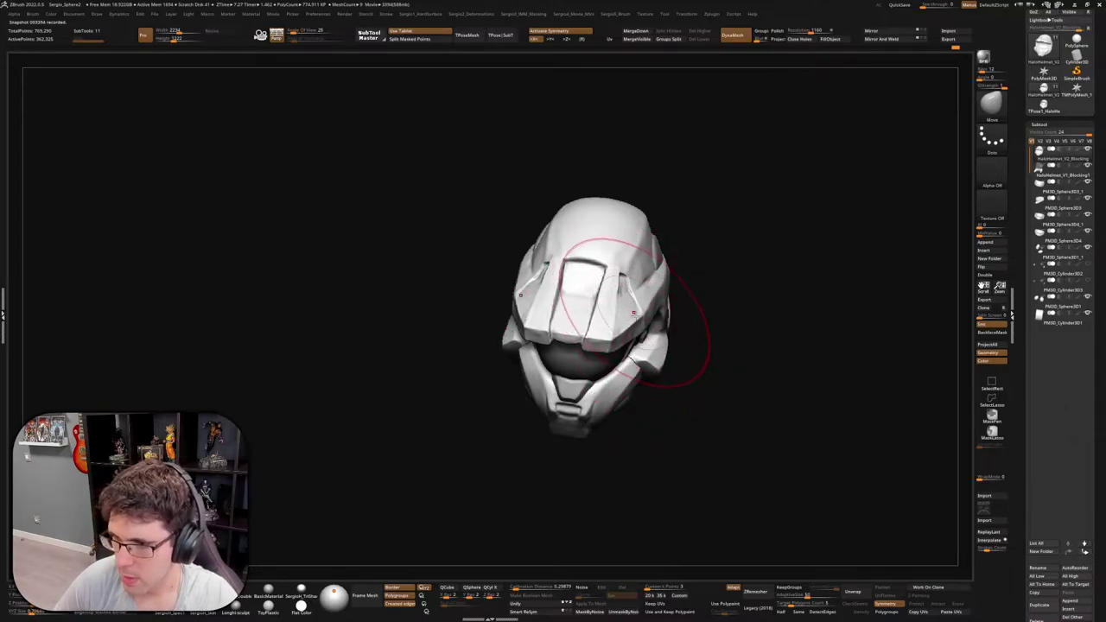
Check the Geometry position and size settings, return to the SubTool list, and face the helmet front
click(1039, 124)
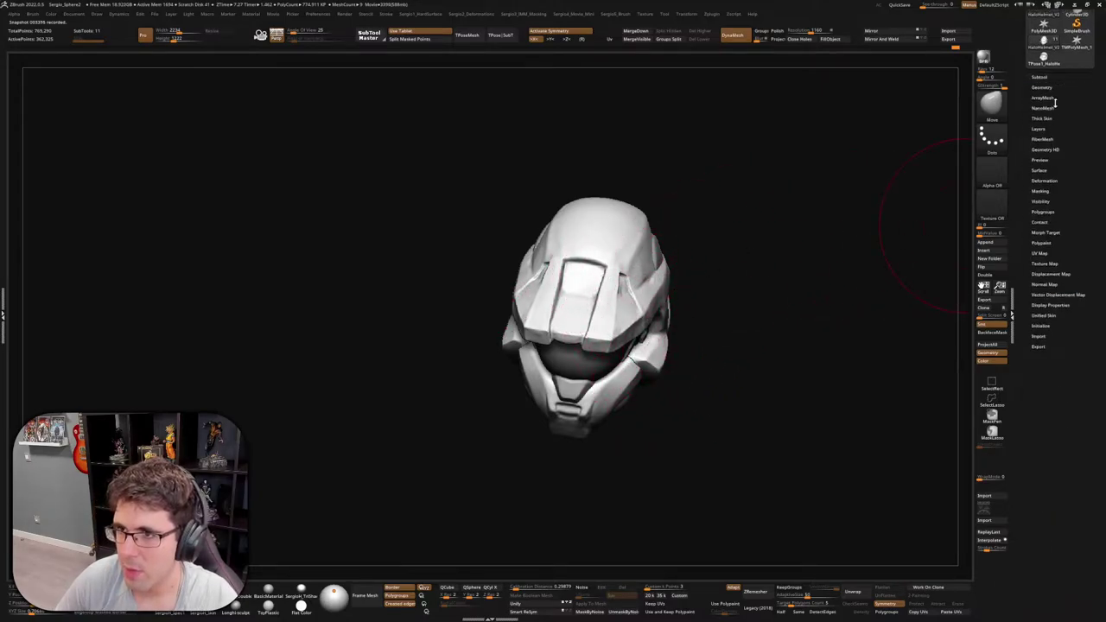
click(1052, 367)
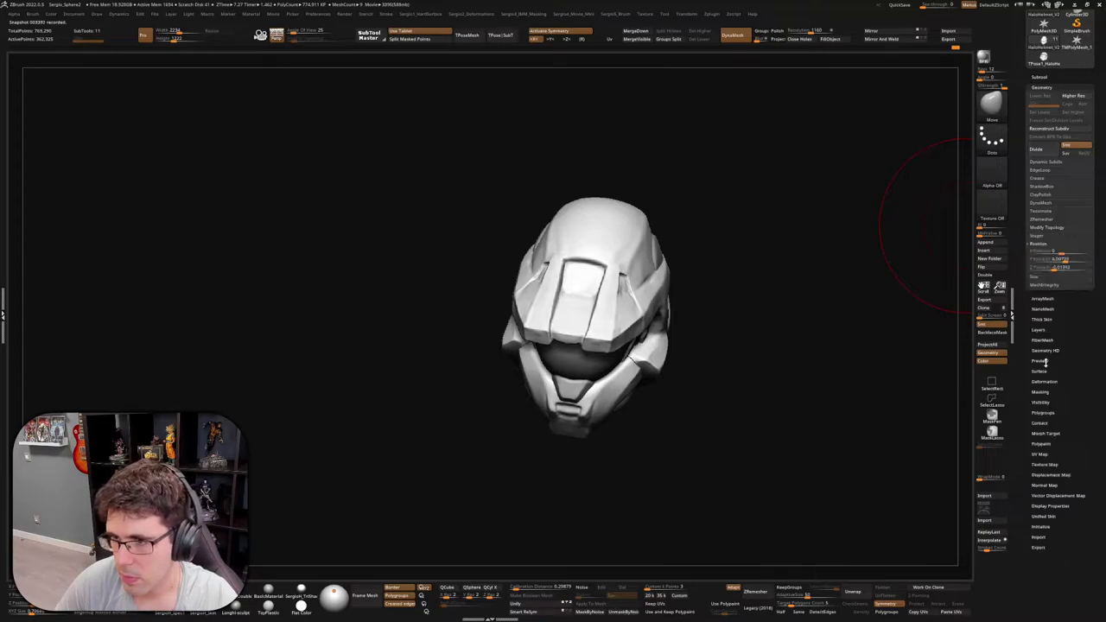
click(1045, 277)
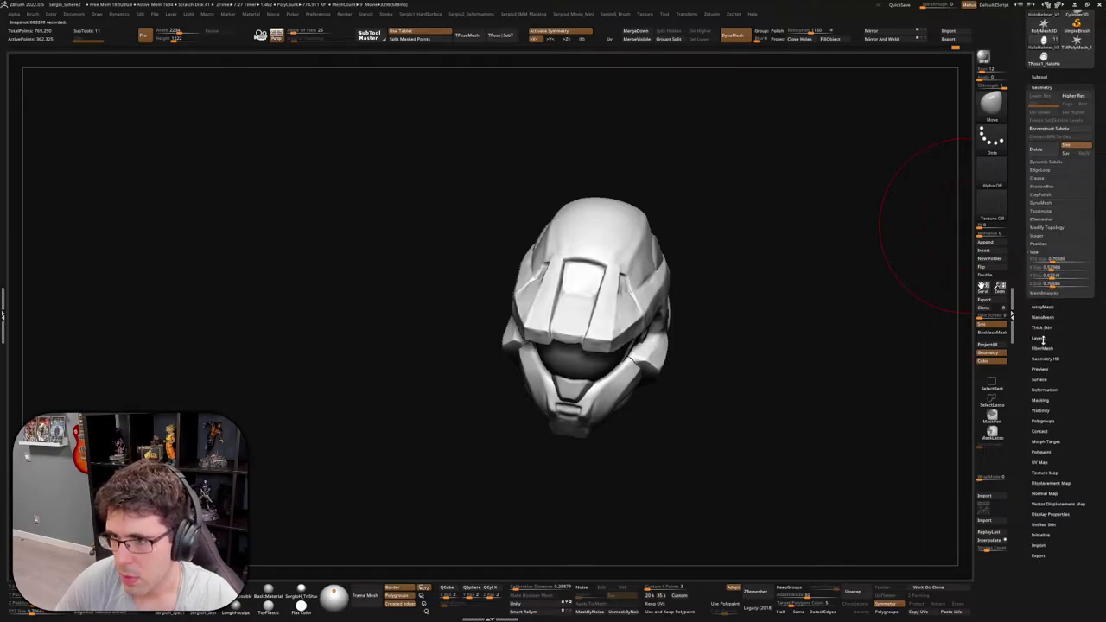
scroll(1045, 345, up, 3)
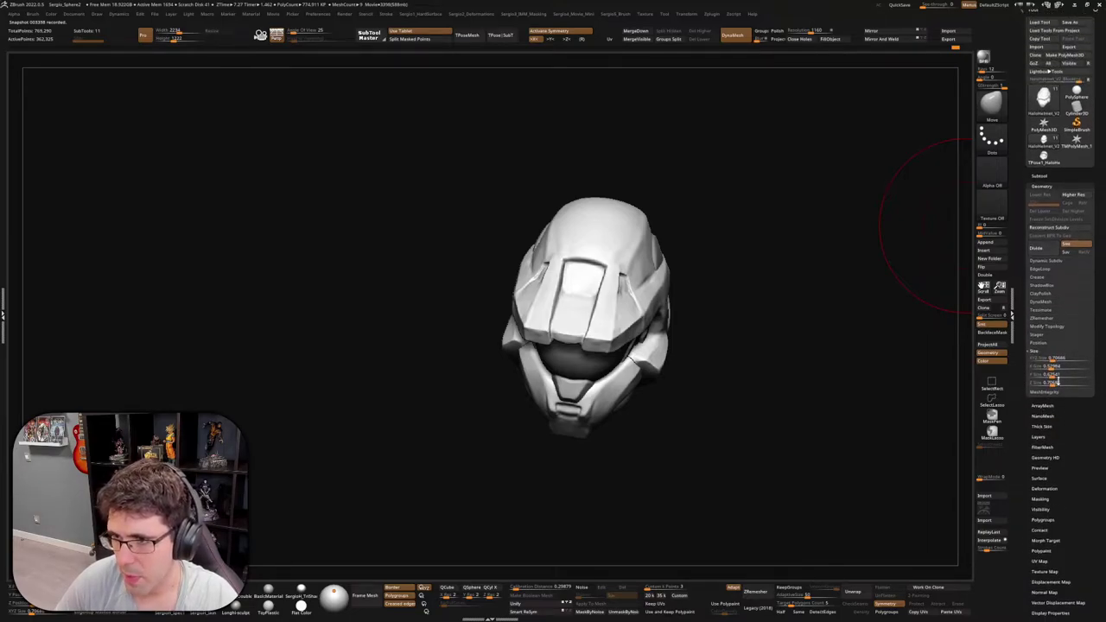
click(1055, 179)
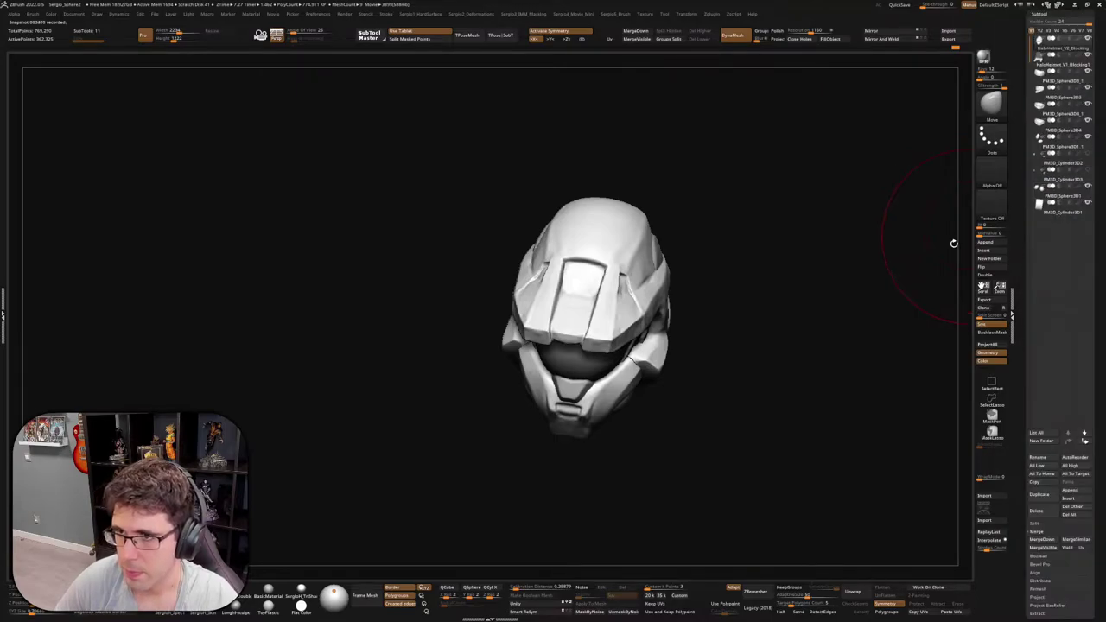
scroll(1028, 268, up, 3)
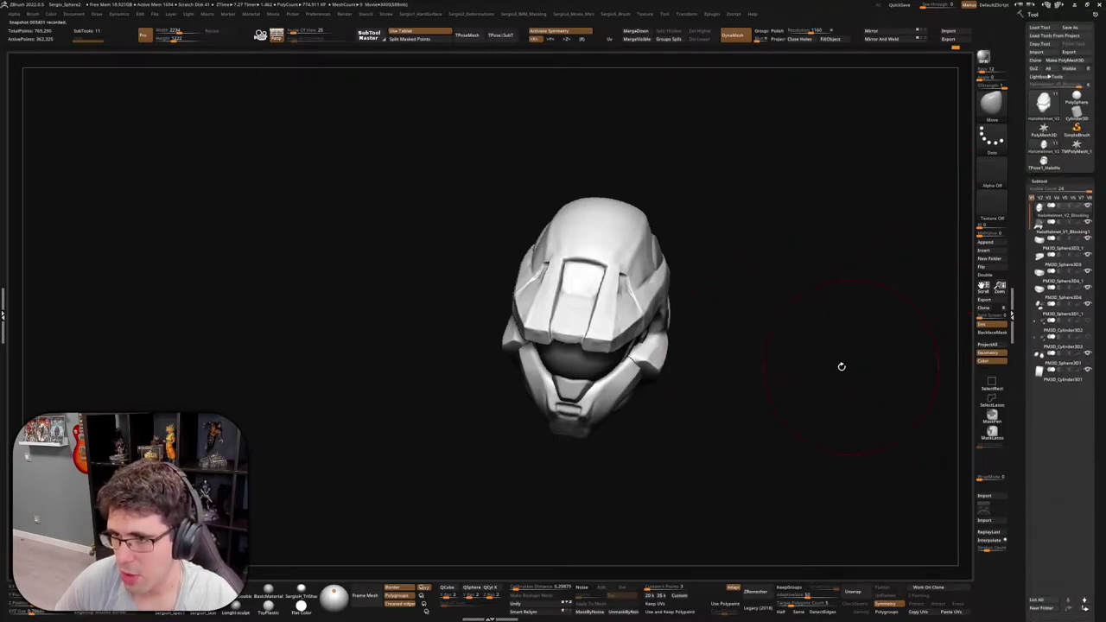
drag(767, 368, 722, 395)
Flatten the surface near the helmet's right edge with TrimDynamic
mouse_move(722, 395)
right_down()
mouse_move(735, 361)
mouse_move(766, 371)
mouse_move(773, 298)
right_up()
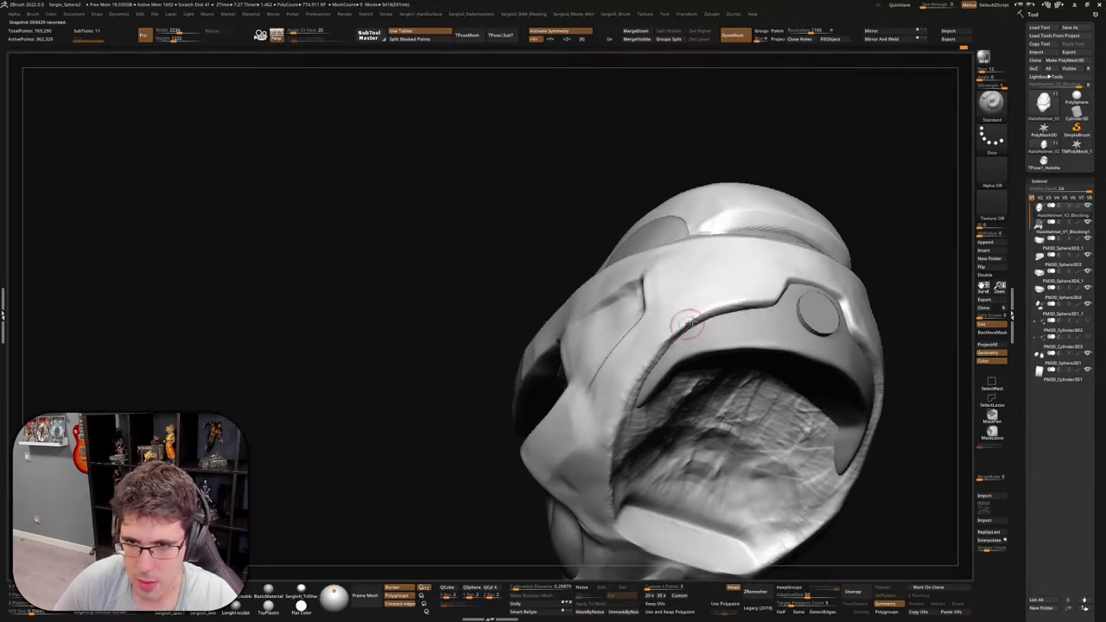
mouse_move(658, 343)
right_down()
mouse_move(633, 413)
mouse_move(639, 398)
right_up()
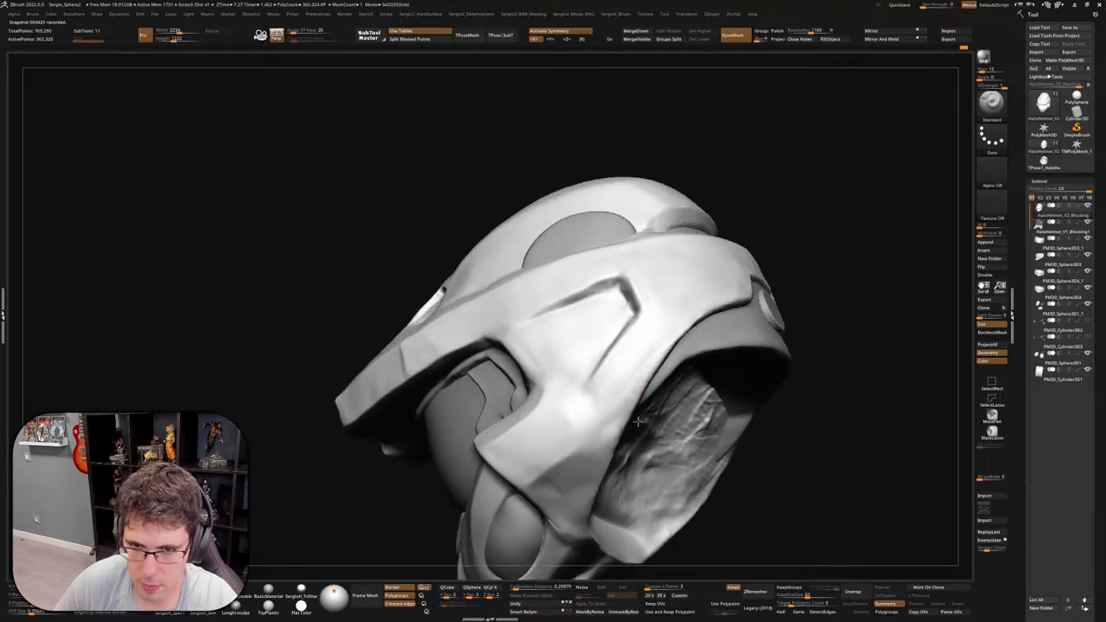
key(b)
key(t)
key(d)
drag(606, 423, 641, 367)
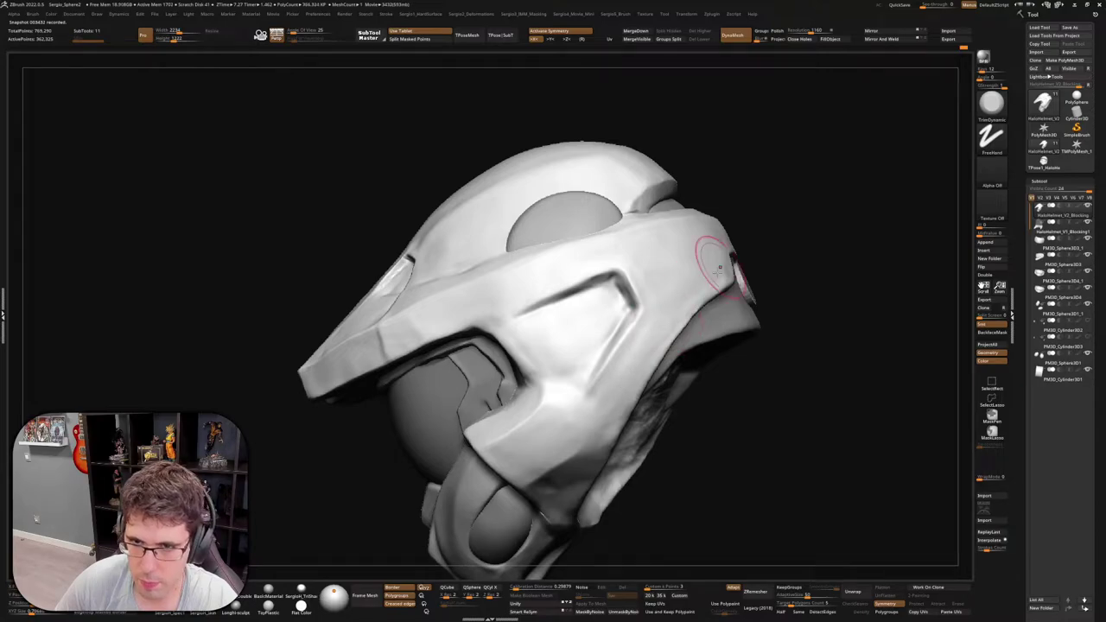
Trim the ridge on the inner visor face and smooth along the inner crease
mouse_move(616, 389)
right_down()
mouse_move(694, 326)
mouse_move(683, 345)
right_up()
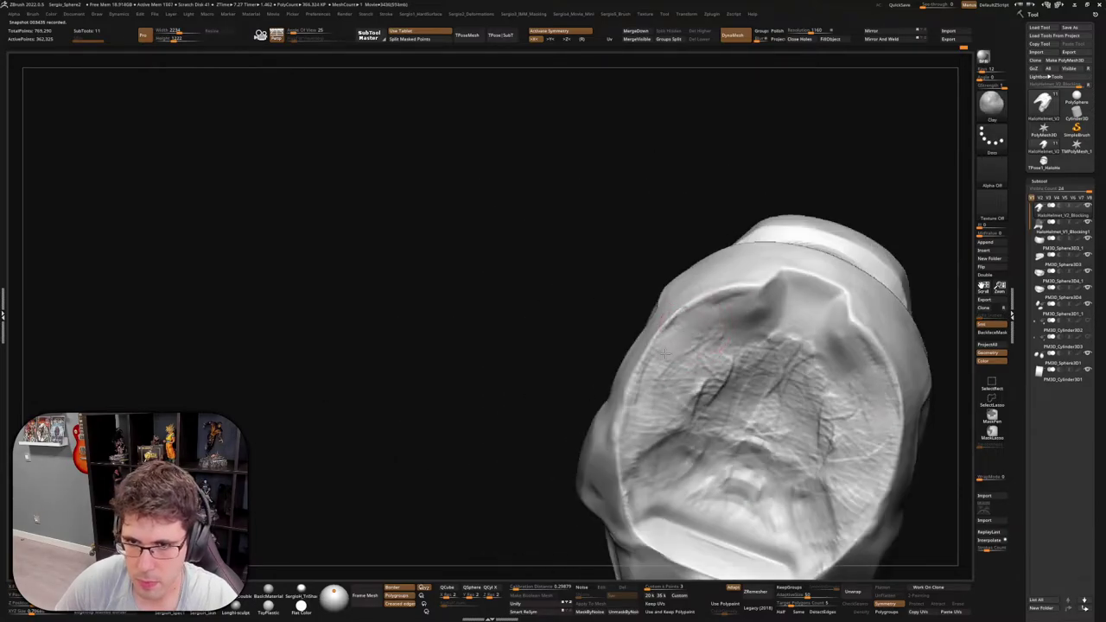
key(b)
key(c)
key(l)
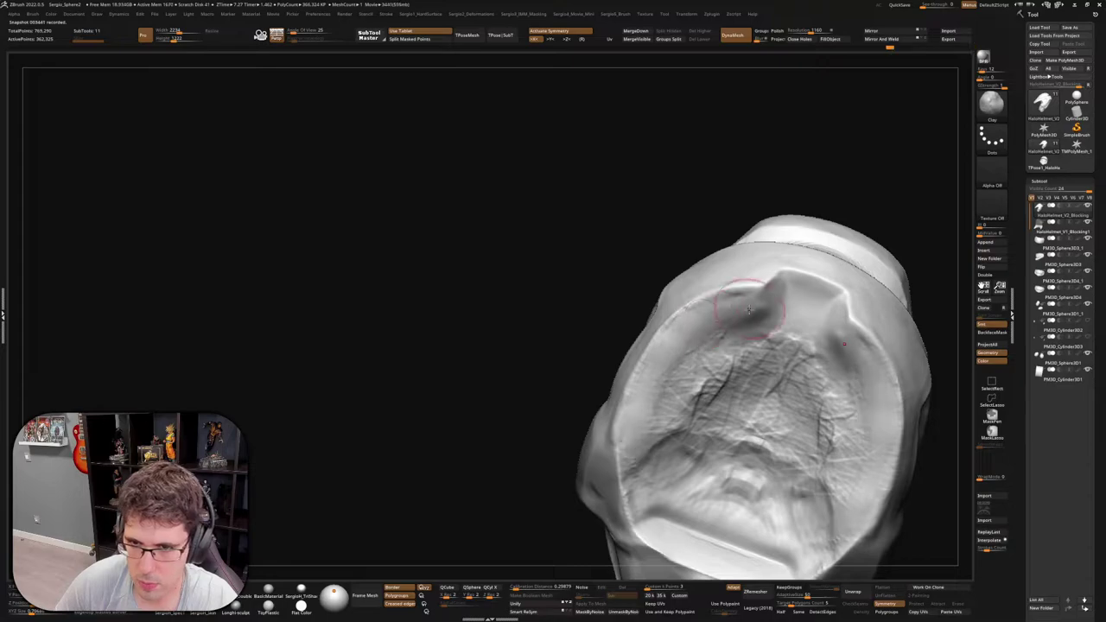
right_drag(662, 444, 760, 298)
key(b)
key(t)
key(d)
drag(760, 298, 739, 296)
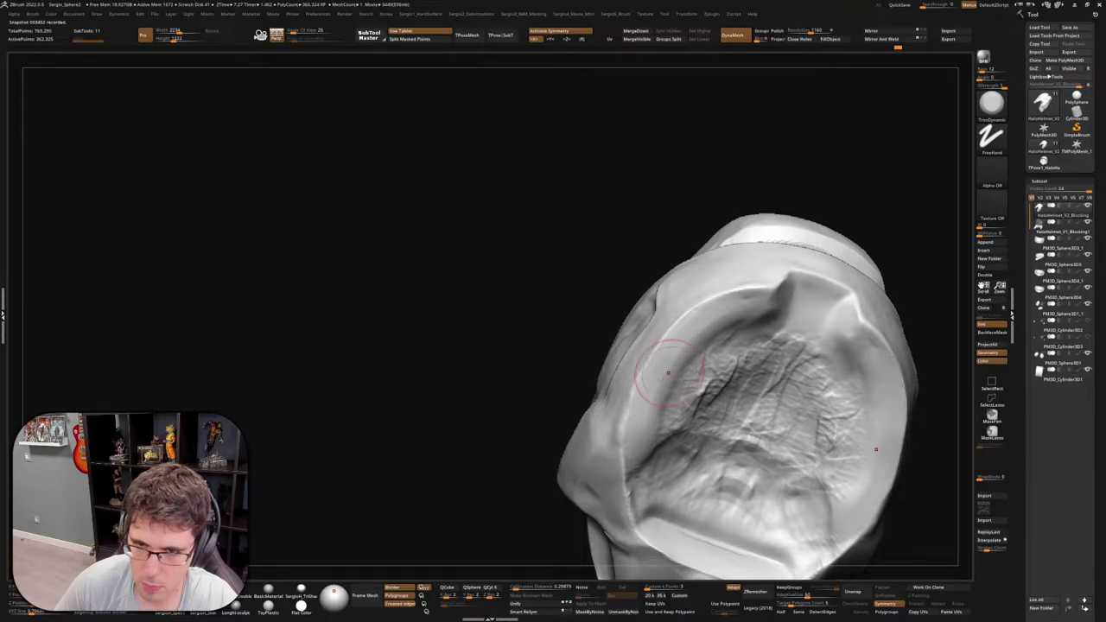
mouse_move(744, 331)
right_down()
mouse_move(714, 380)
mouse_move(643, 416)
right_up()
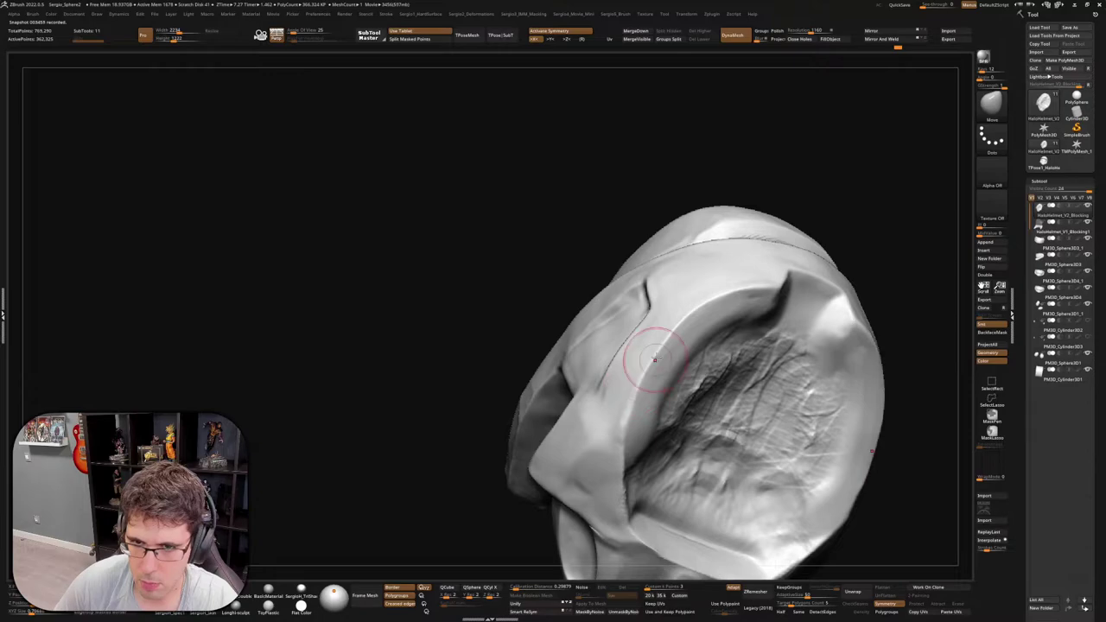
drag(659, 345, 670, 334)
Sculpt mirrored marks down both sides of the inner visor face
mouse_move(673, 367)
right_down()
mouse_move(666, 382)
mouse_move(691, 301)
right_up()
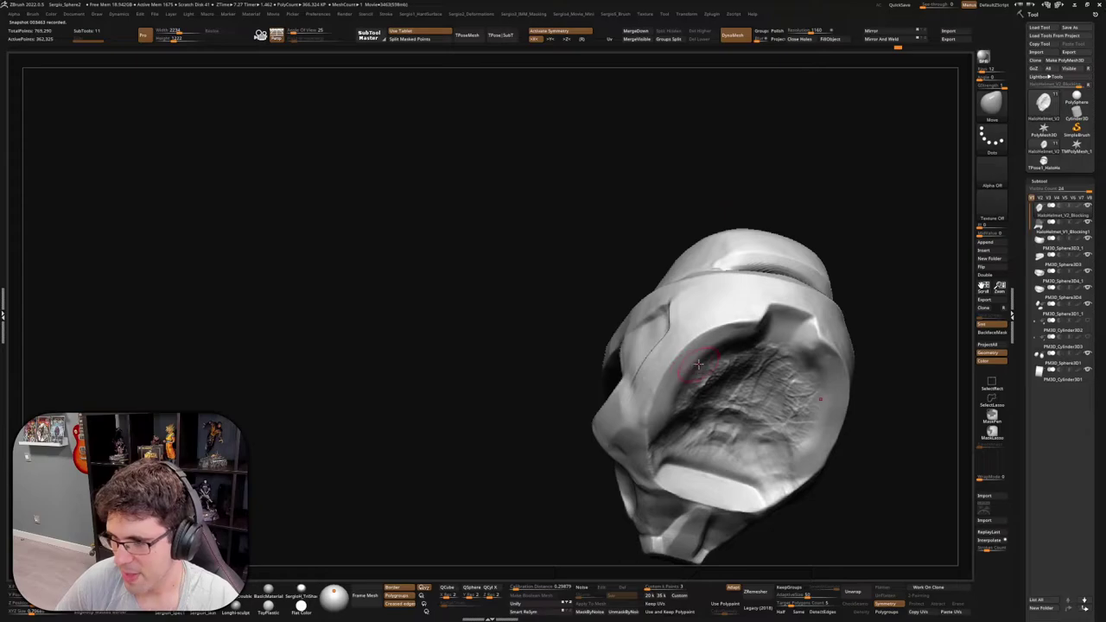
right_drag(691, 254, 712, 345)
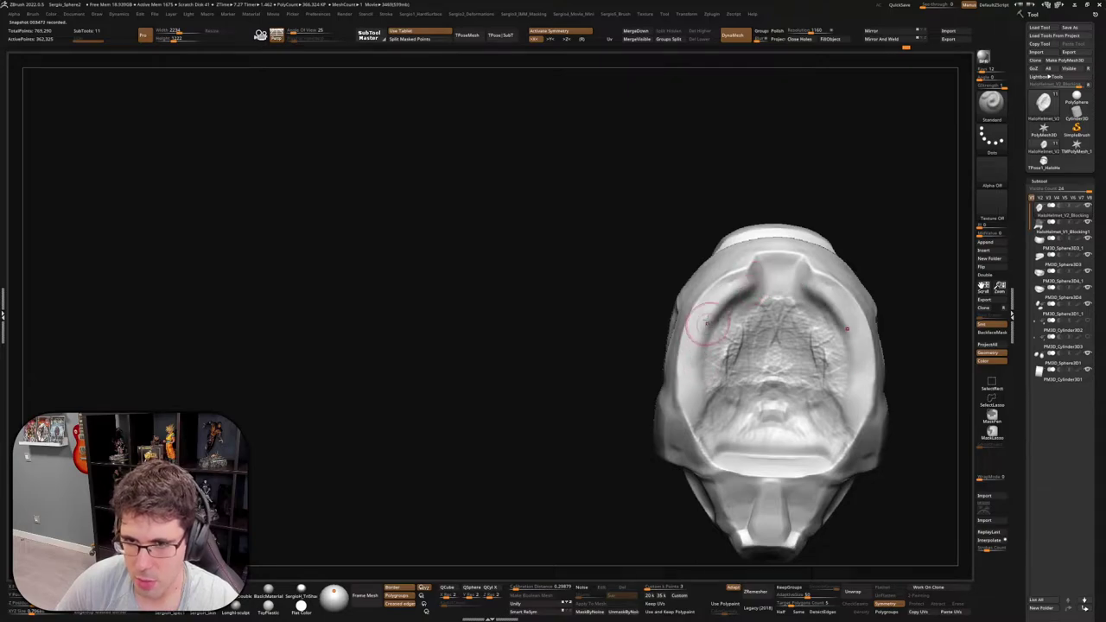
drag(707, 322, 695, 349)
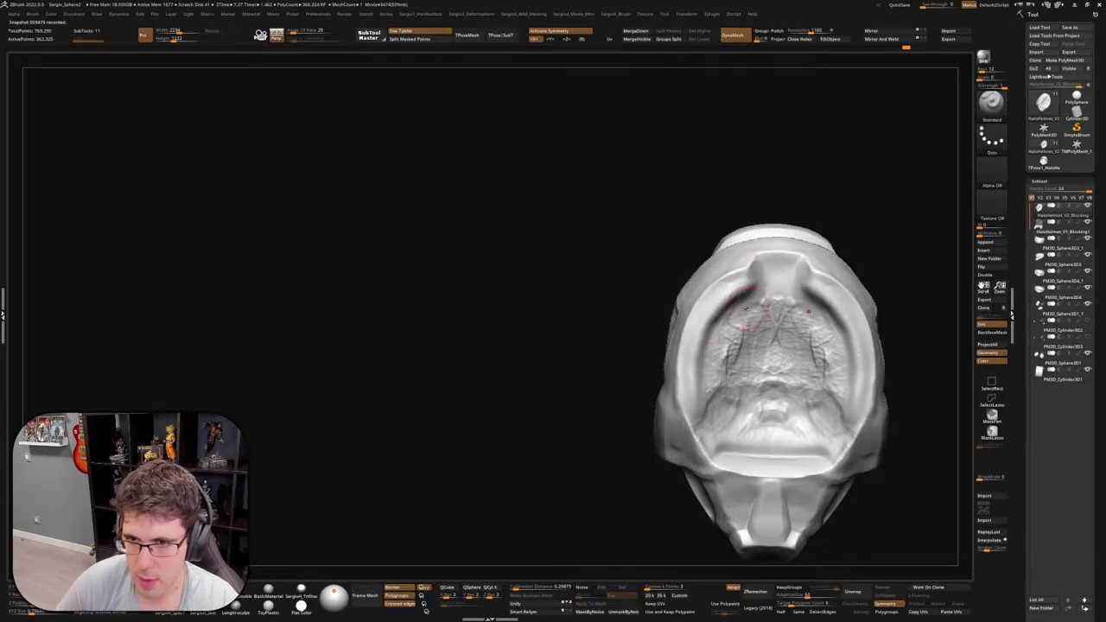
drag(744, 309, 714, 346)
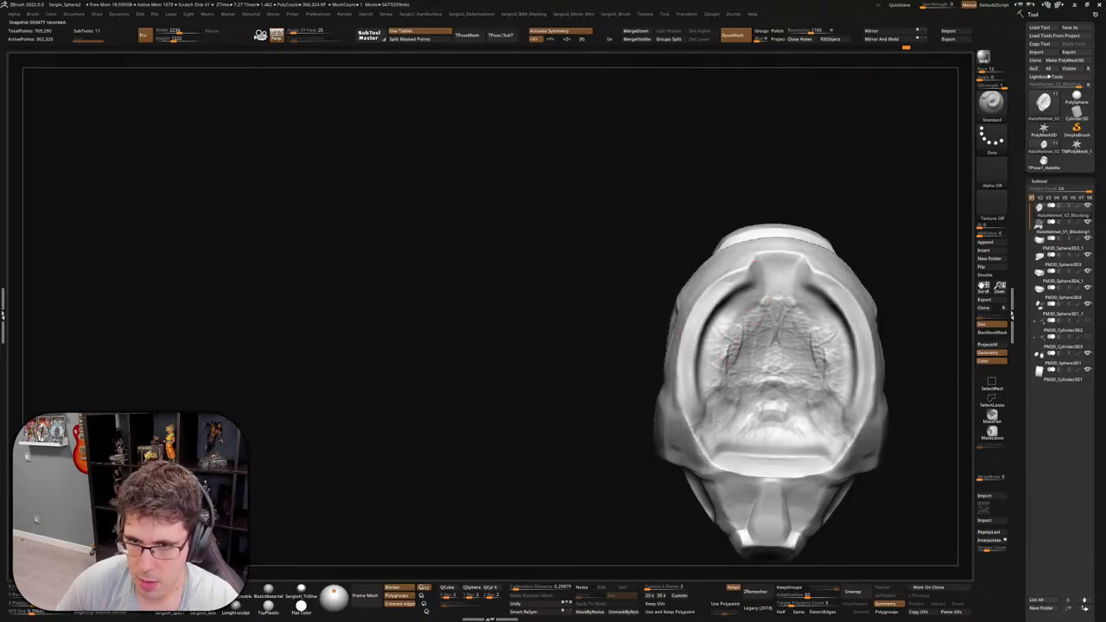
right_drag(700, 385, 722, 308)
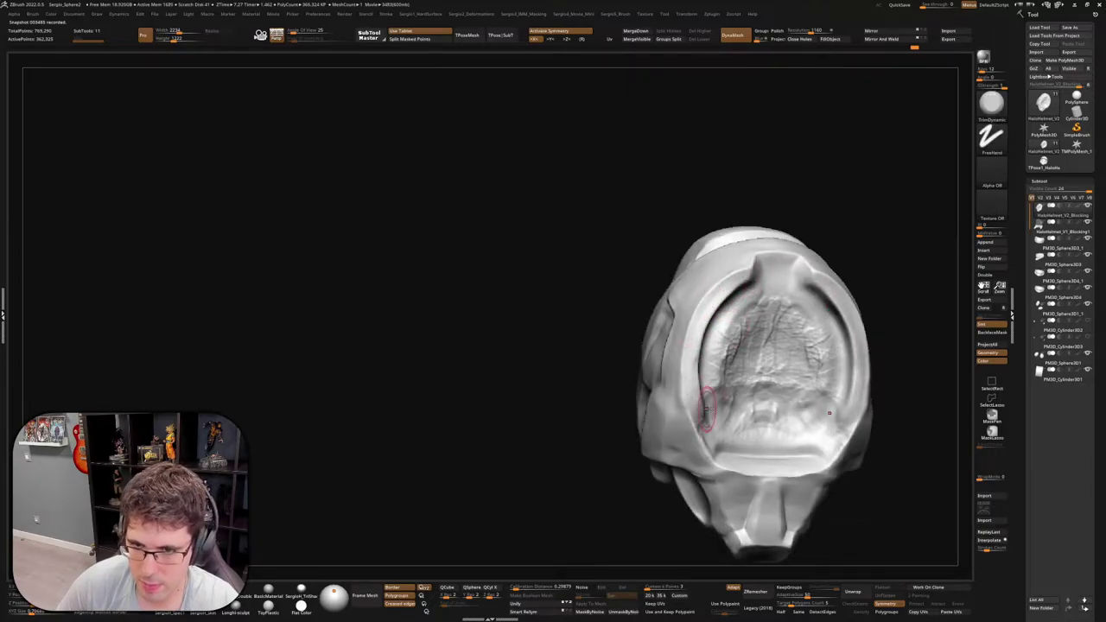
right_drag(705, 409, 700, 357)
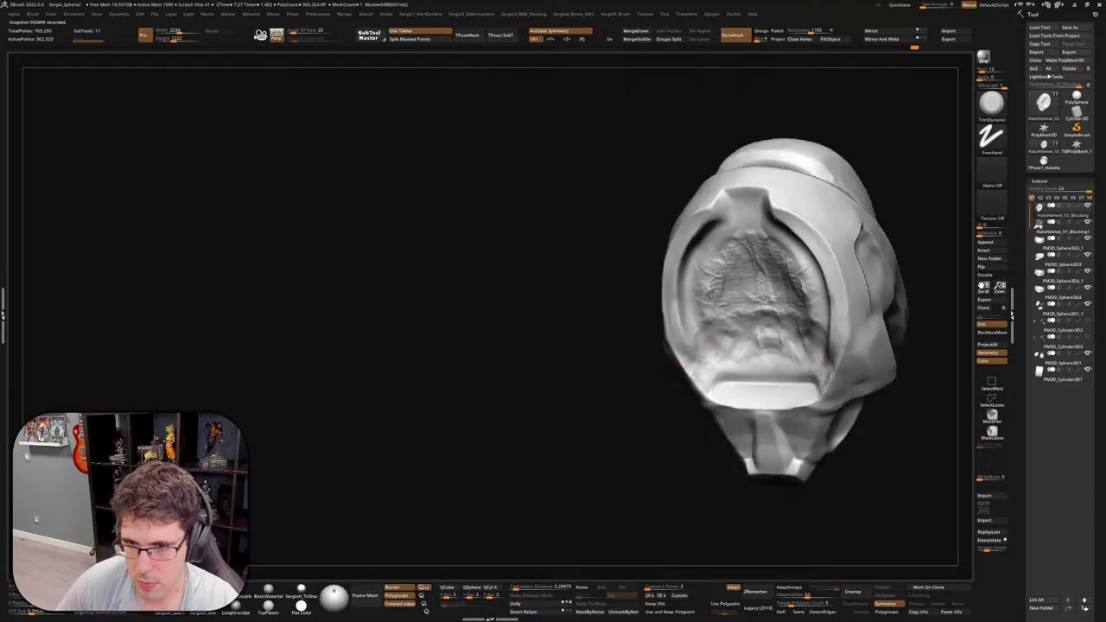
Build up Clay ridges on the lower inner face, then switch to the Move brush
key(b)
key(c)
key(l)
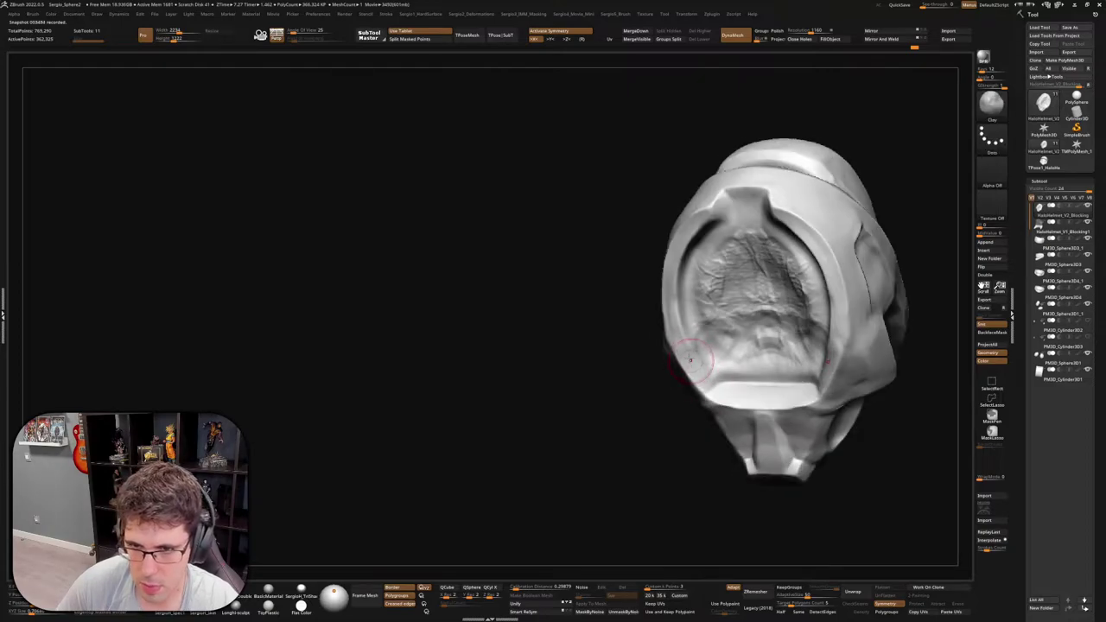
right_drag(689, 360, 690, 372)
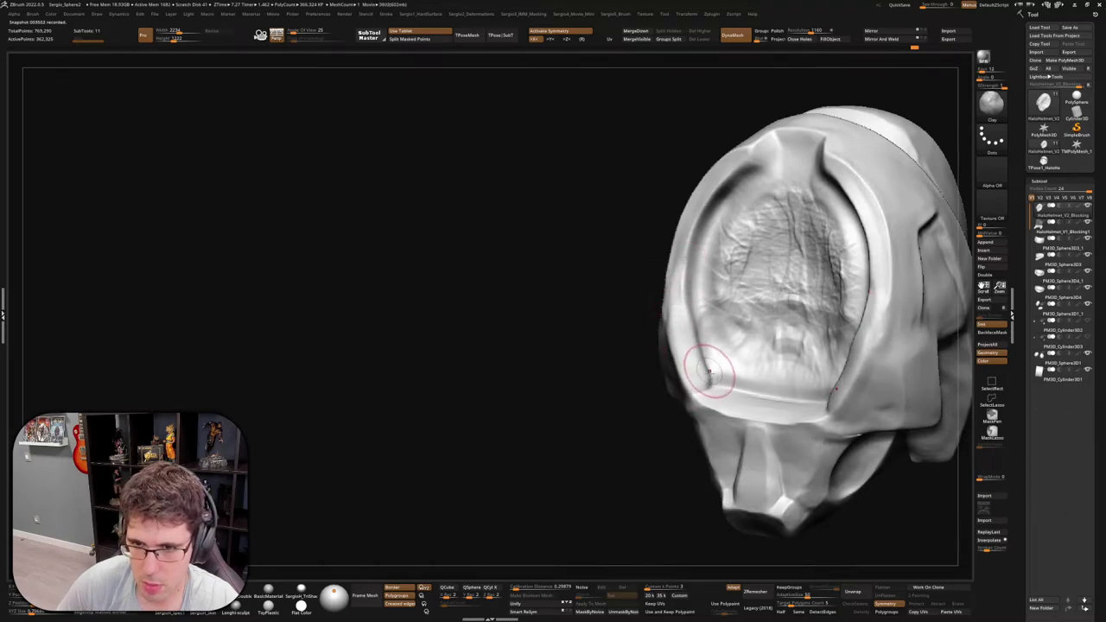
right_drag(708, 371, 708, 383)
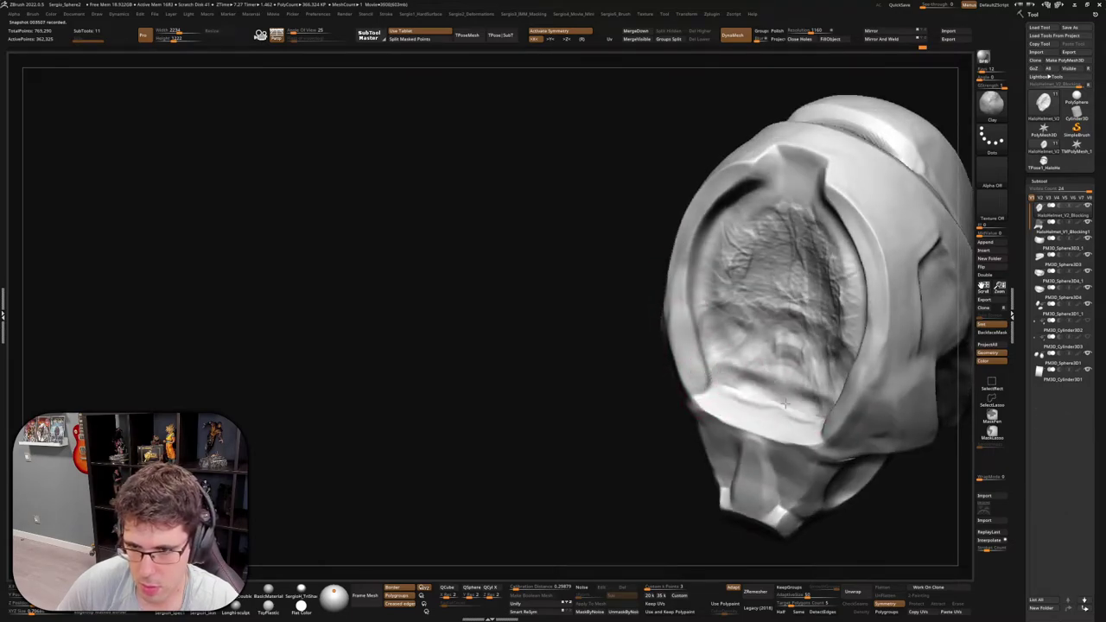
mouse_move(784, 403)
mouse_down()
mouse_move(734, 380)
mouse_move(716, 346)
mouse_up()
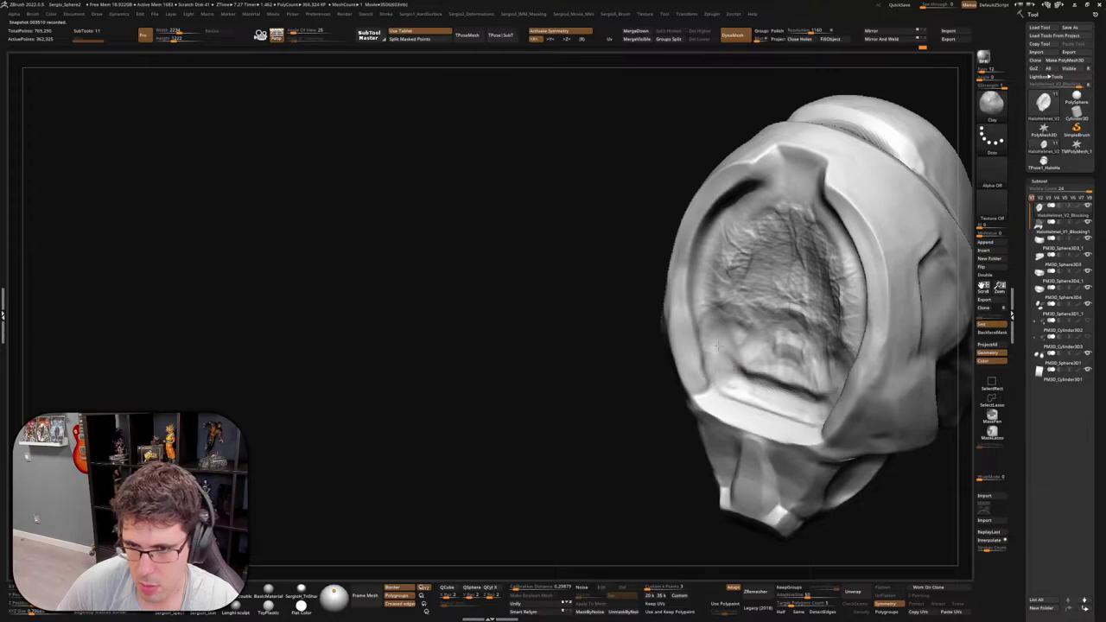
key(b)
key(m)
key(v)
mouse_move(716, 346)
right_down()
mouse_move(696, 327)
mouse_move(695, 377)
mouse_move(704, 371)
right_up()
Inspect the inner face from below, alternating between TrimDynamic and DamStandard brushes
key(b)
key(t)
key(d)
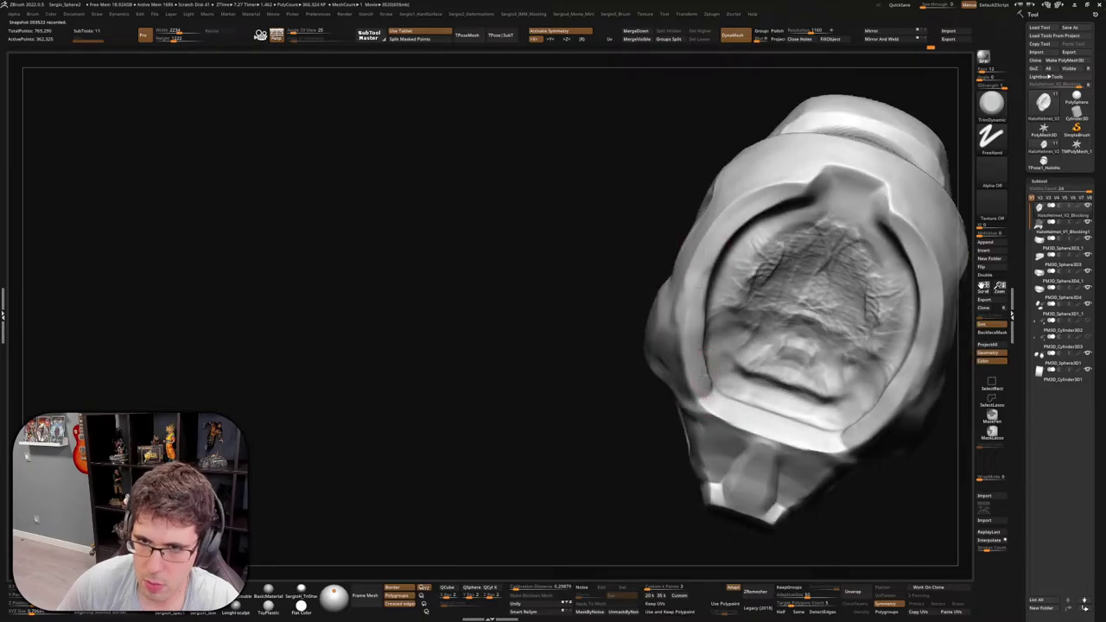
mouse_move(730, 242)
right_down()
mouse_move(715, 304)
mouse_move(654, 247)
right_up()
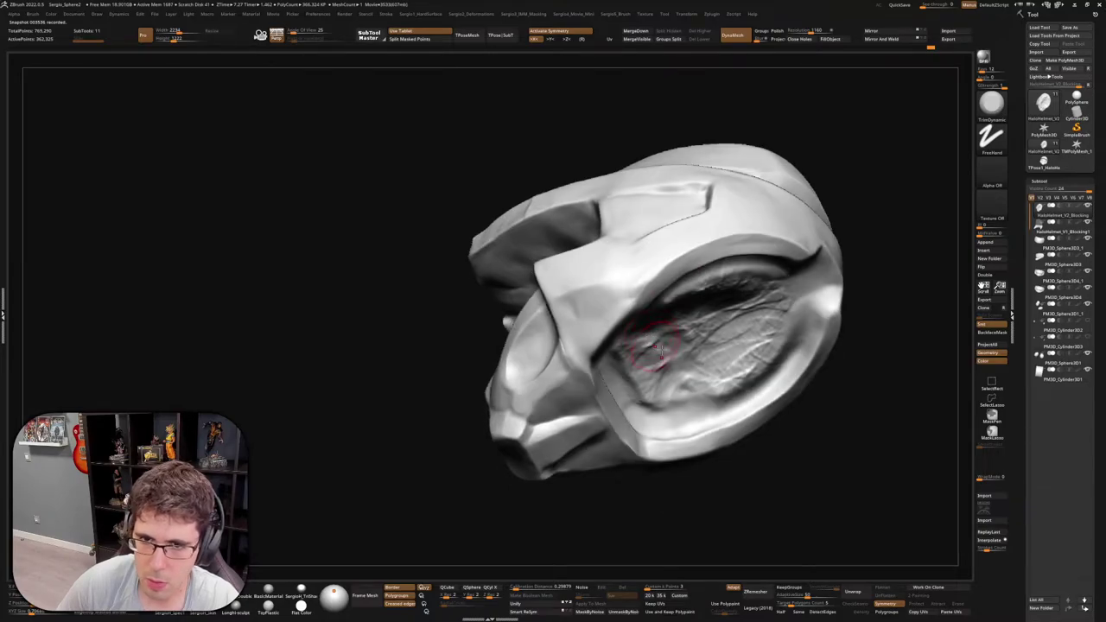
mouse_move(650, 317)
right_down()
mouse_move(582, 279)
mouse_move(618, 254)
mouse_move(613, 277)
mouse_move(628, 253)
right_up()
key(b)
key(d)
key(s)
key(b)
key(t)
key(d)
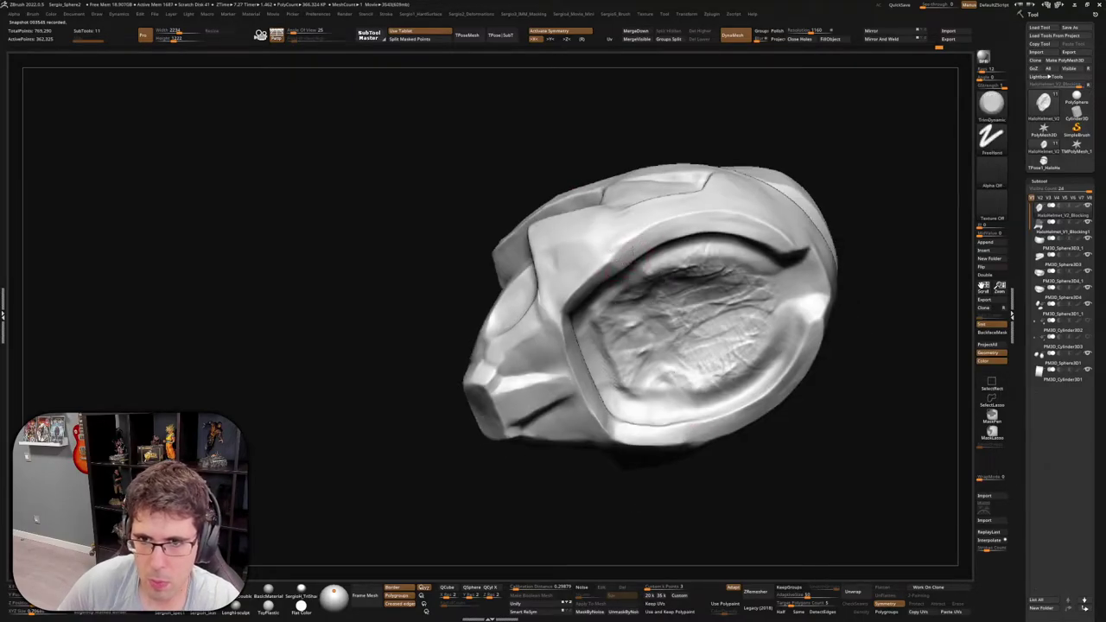
Turn the inner face toward the view and switch to DamStandard
right_drag(741, 234, 765, 296)
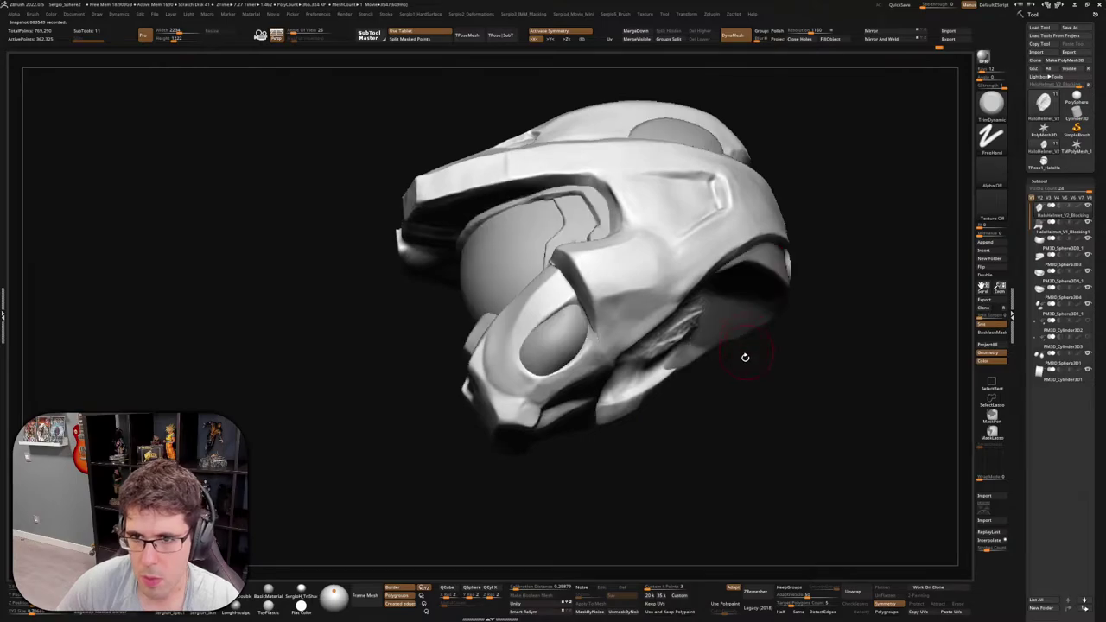
mouse_move(746, 353)
right_down()
mouse_move(710, 332)
mouse_move(707, 294)
mouse_move(667, 270)
right_up()
key(b)
key(d)
key(s)
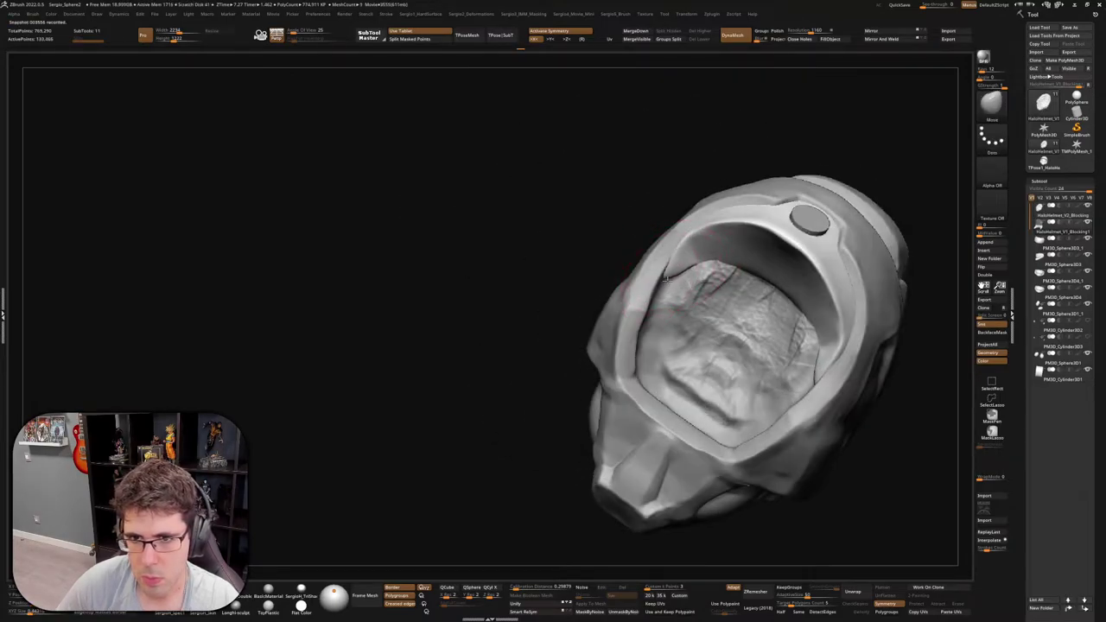
Solo the curved rim piece, unhide, and pull the textured inner plate up over the wall band
ctrl+shift+click(656, 290)
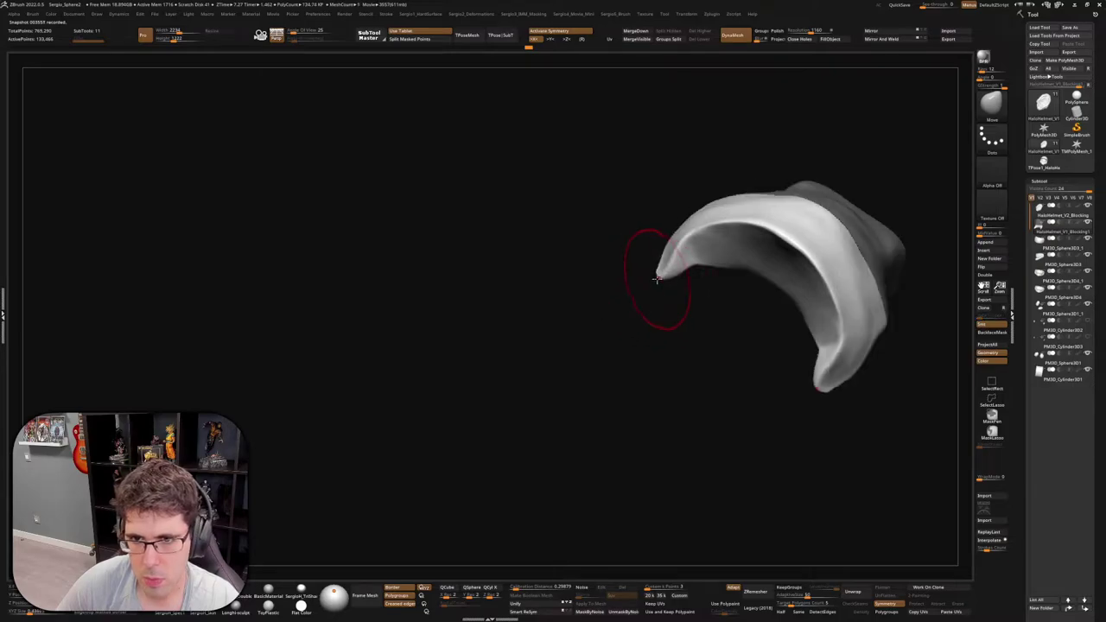
ctrl+shift+click(654, 276)
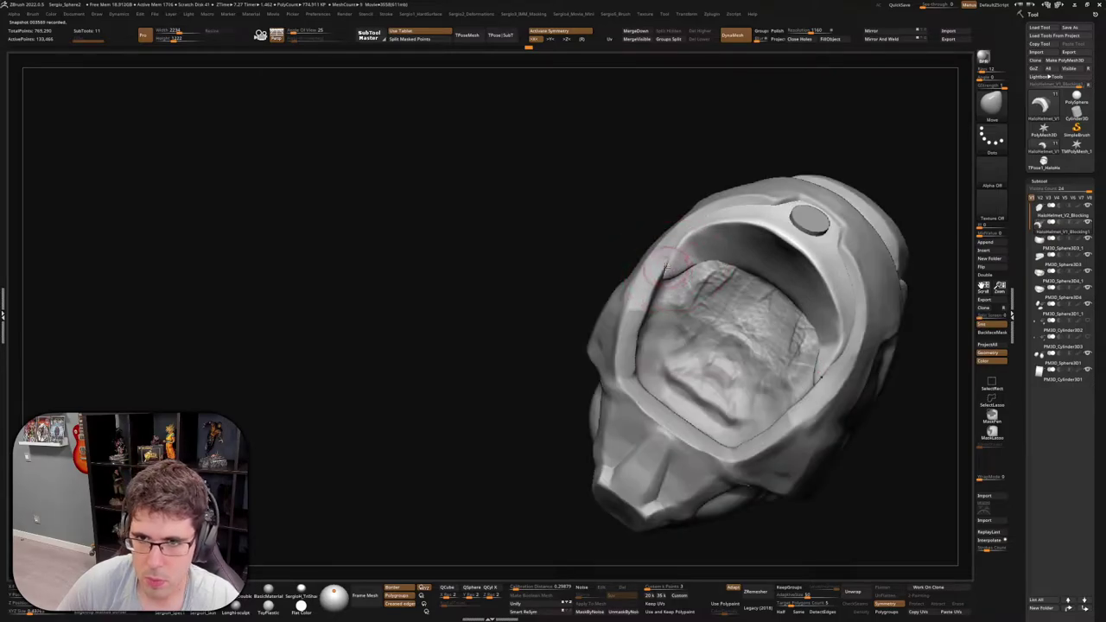
drag(670, 268, 667, 247)
mouse_move(681, 260)
right_down()
mouse_move(707, 234)
mouse_move(652, 336)
mouse_move(669, 363)
mouse_move(661, 333)
right_up()
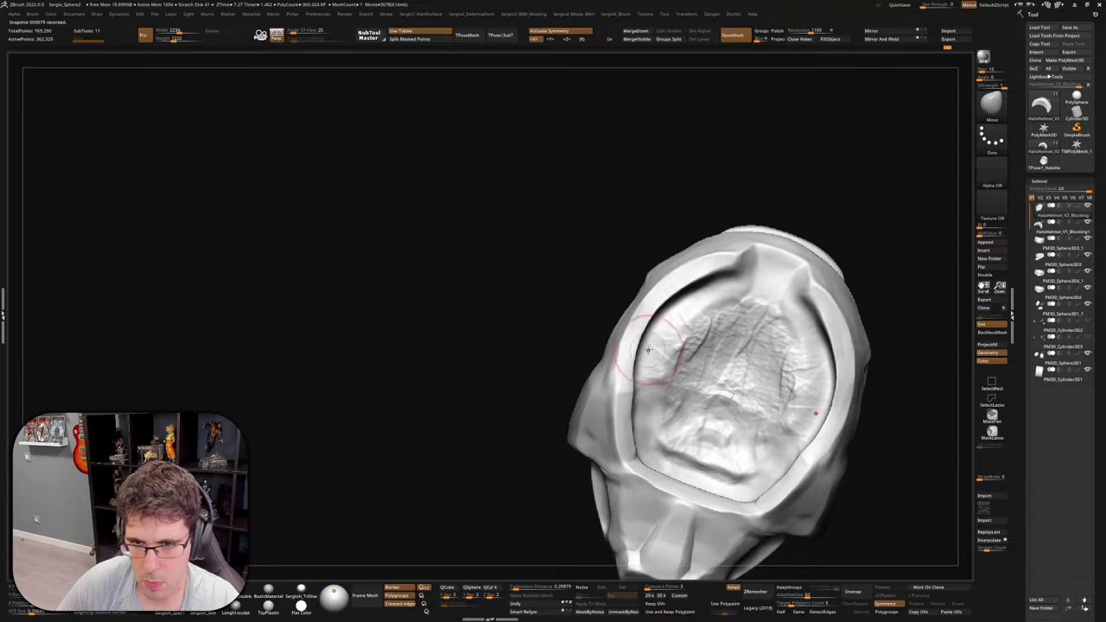
Select the HaloHelmet_V1_Blocking1 subtool and orbit around to inspect the helmet
alt+click(650, 332)
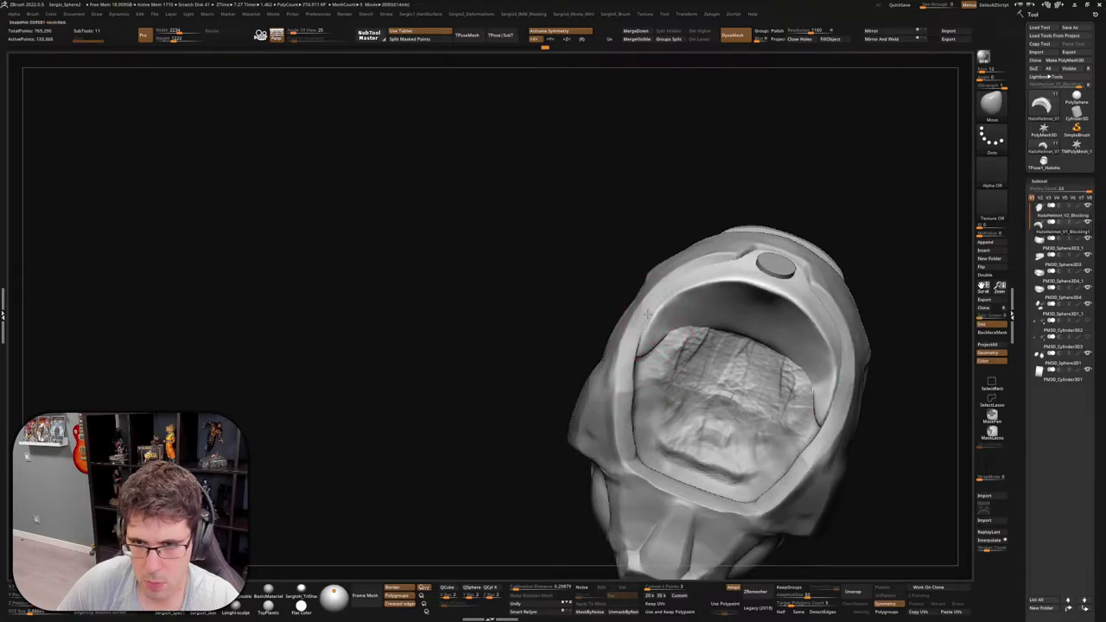
right_drag(657, 356, 683, 346)
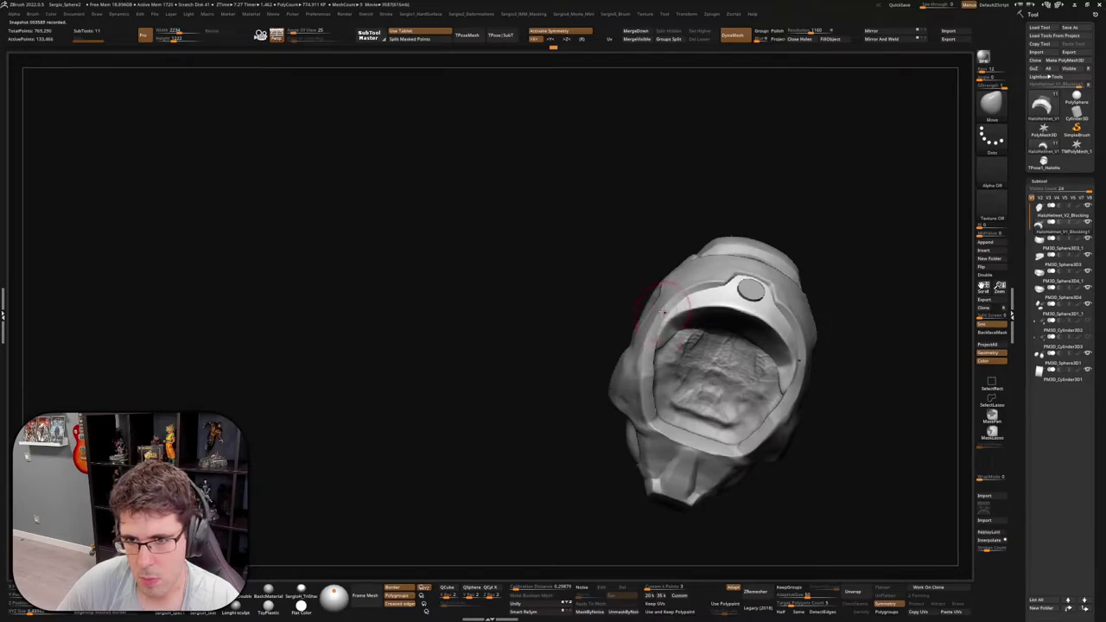
mouse_move(663, 338)
right_down()
mouse_move(661, 359)
mouse_move(778, 296)
right_up()
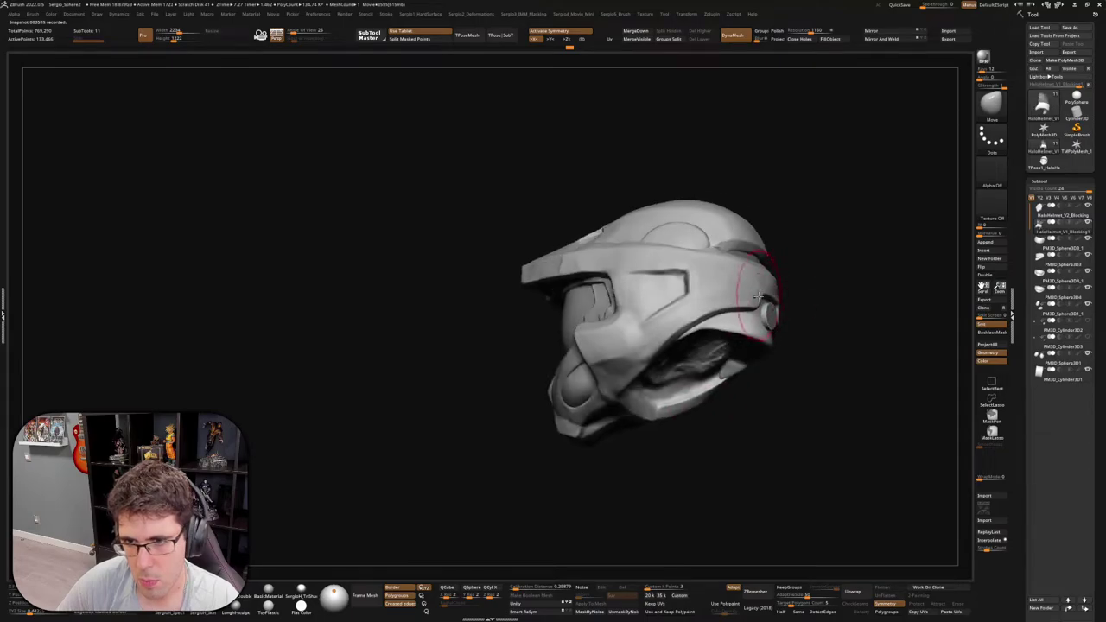
mouse_move(758, 296)
right_down()
mouse_move(657, 333)
mouse_move(724, 304)
mouse_move(755, 338)
mouse_move(736, 341)
right_up()
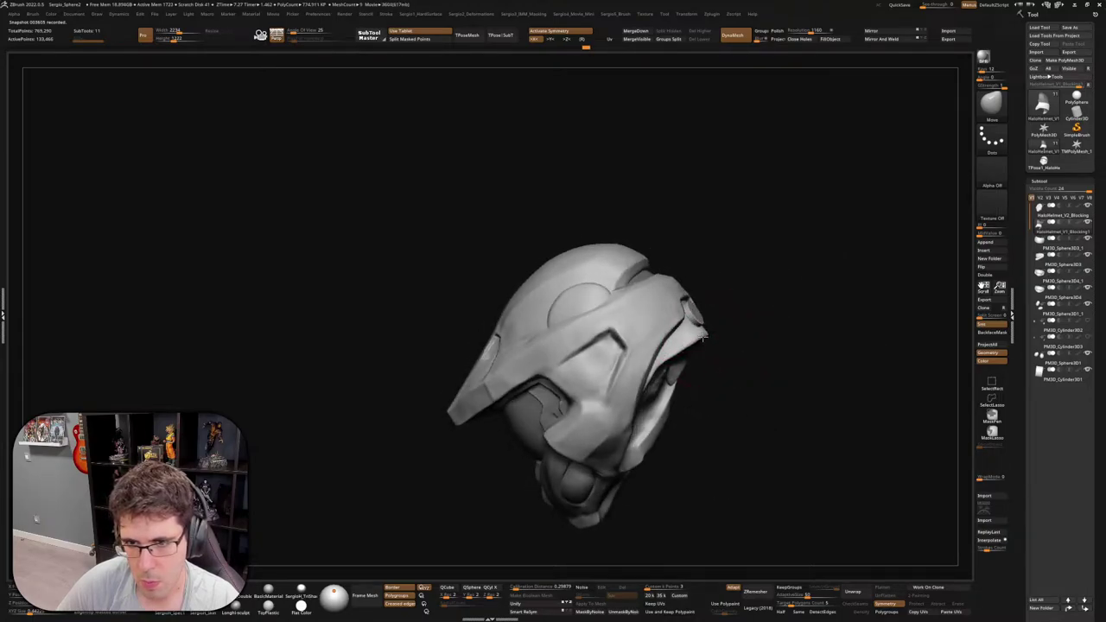
mouse_move(687, 343)
right_down()
mouse_move(649, 372)
mouse_move(754, 400)
mouse_move(775, 383)
mouse_move(753, 308)
mouse_move(752, 323)
mouse_move(772, 328)
right_up()
mouse_move(804, 368)
right_down()
mouse_move(814, 358)
mouse_move(764, 328)
mouse_move(752, 288)
mouse_move(741, 291)
mouse_move(762, 333)
mouse_move(785, 291)
mouse_move(790, 316)
right_up()
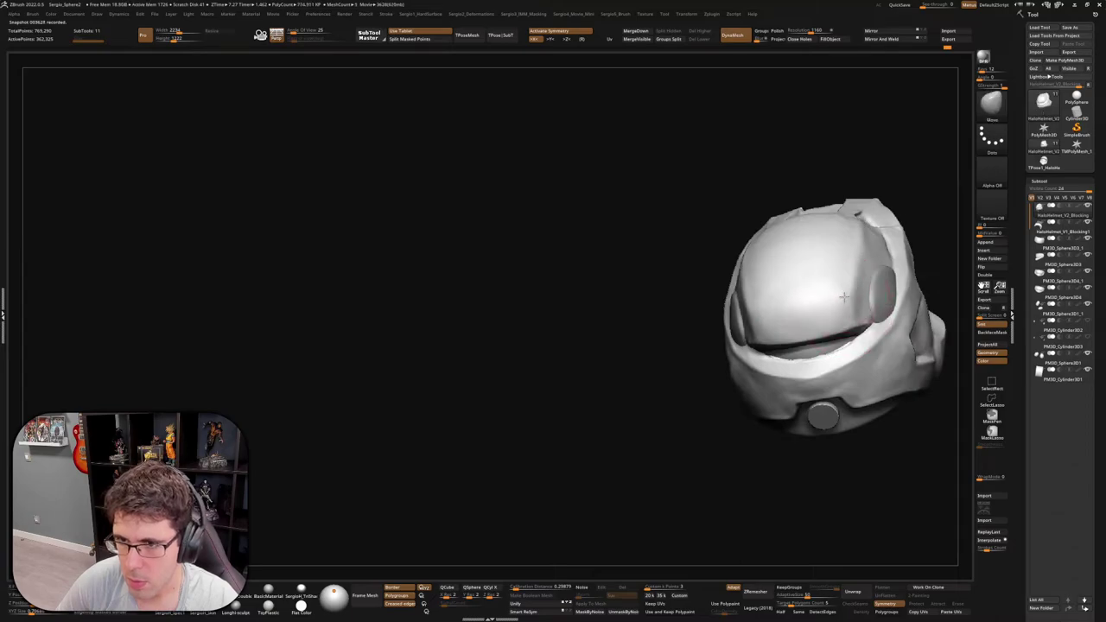
Flatten and smooth the helmet's upper front dome surface with TrimDynamic
key(b)
key(t)
key(d)
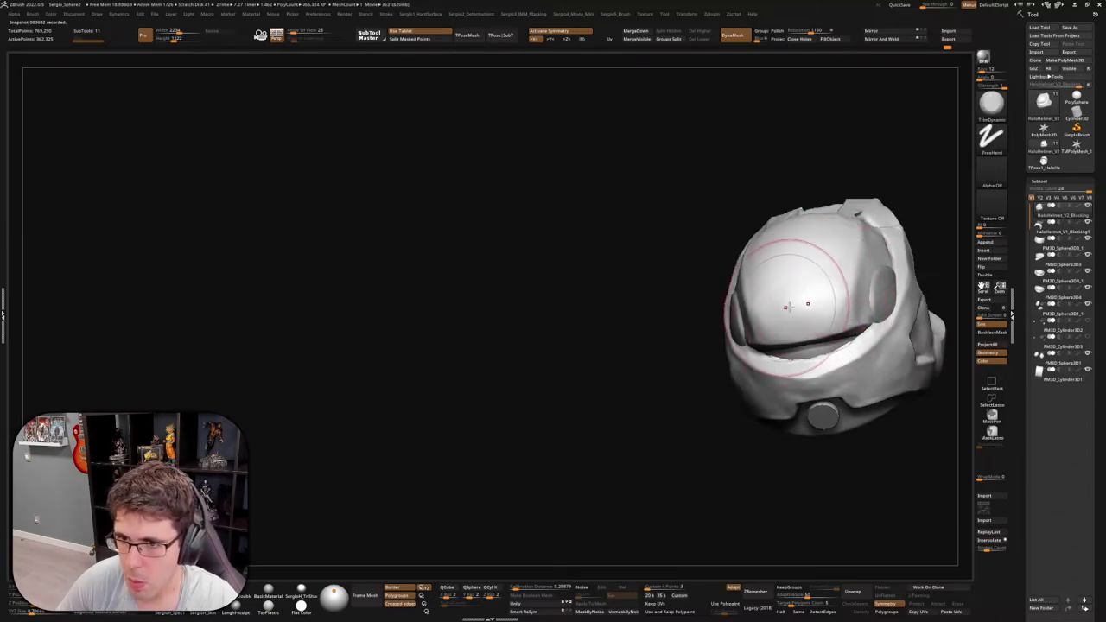
drag(777, 296, 833, 271)
mouse_move(851, 265)
right_down()
mouse_move(906, 254)
mouse_move(840, 311)
right_up()
Switch back to the Move brush and inspect the dome from the side and above
key(b)
key(m)
key(v)
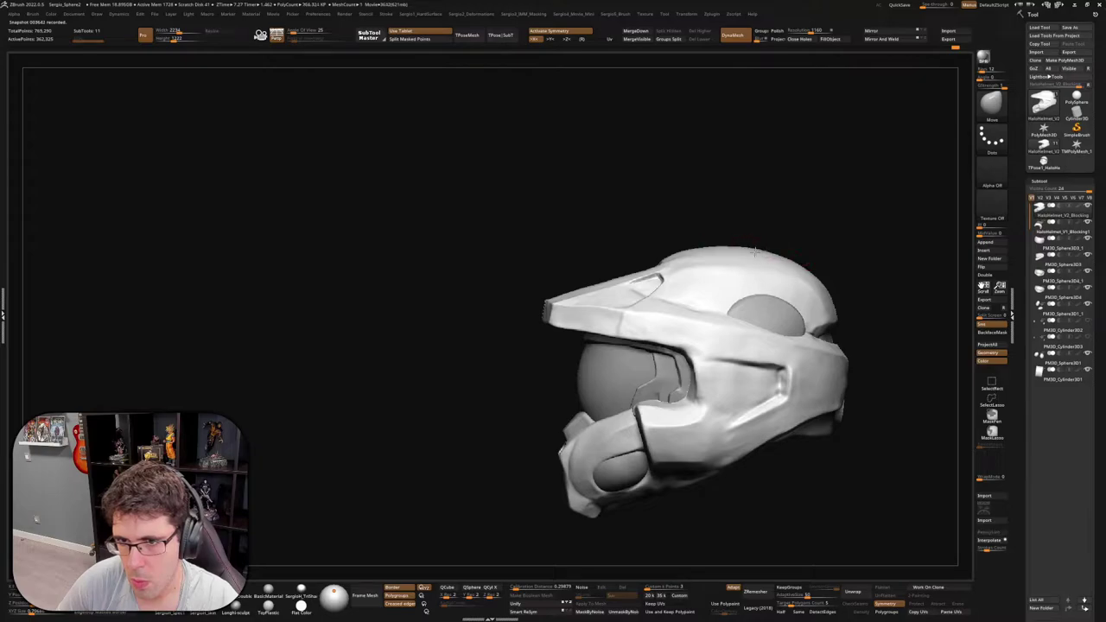
right_drag(754, 270, 817, 274)
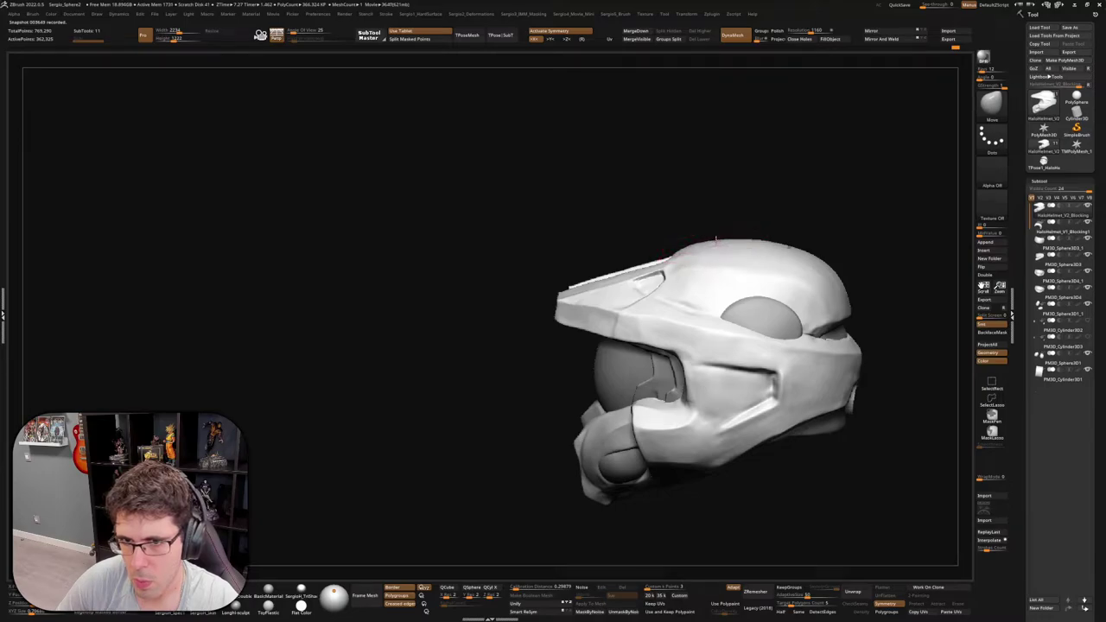
right_drag(716, 242, 767, 352)
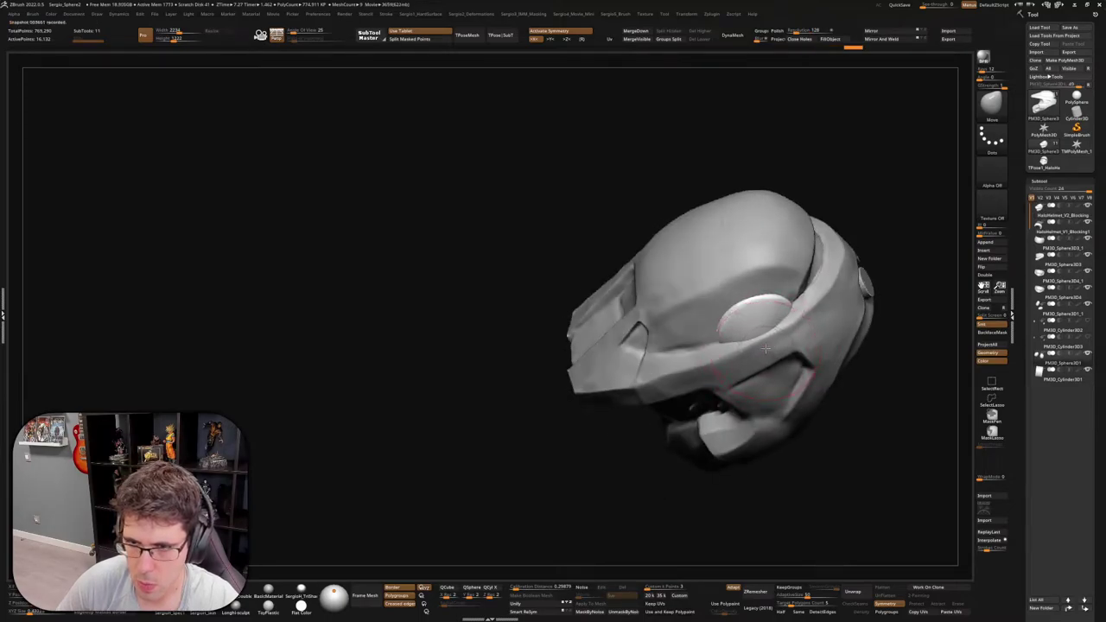
mouse_move(763, 351)
right_down()
mouse_move(780, 369)
mouse_move(773, 236)
mouse_move(797, 247)
mouse_move(817, 285)
mouse_move(717, 301)
mouse_move(731, 276)
right_up()
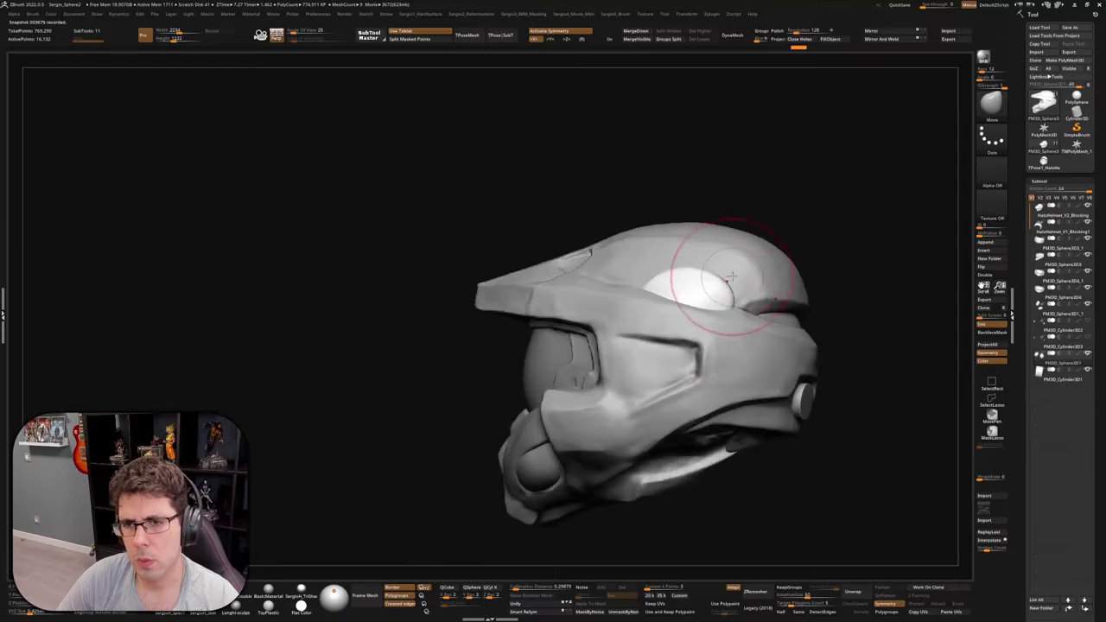
Isolate the two inner visor spheres with Solo and orbit around them
ctrl+shift+click(728, 349)
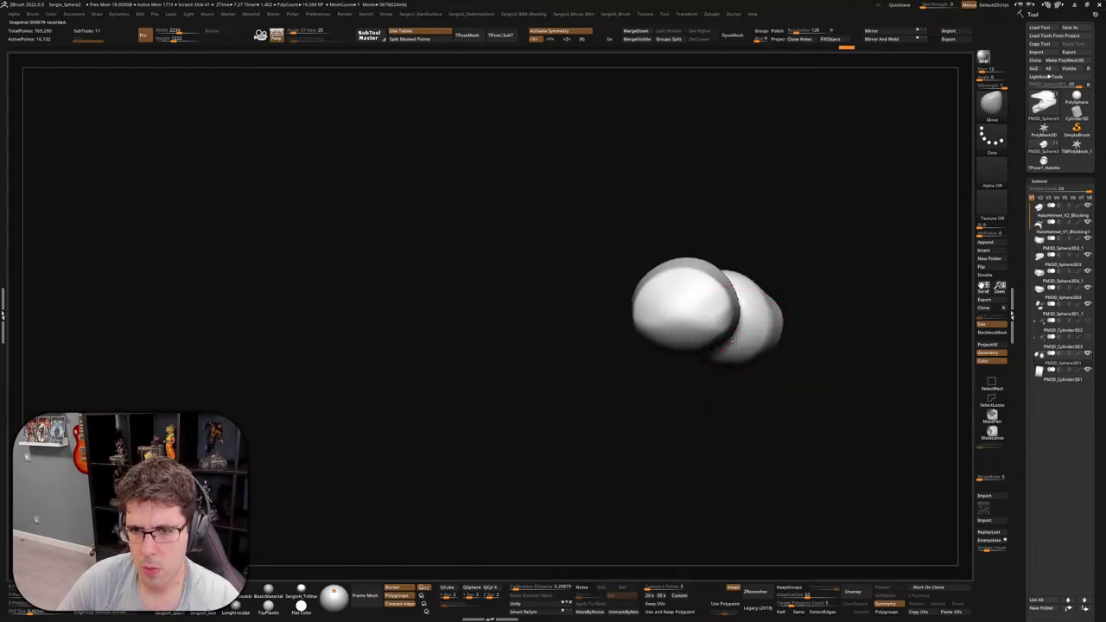
ctrl+shift+click(736, 309)
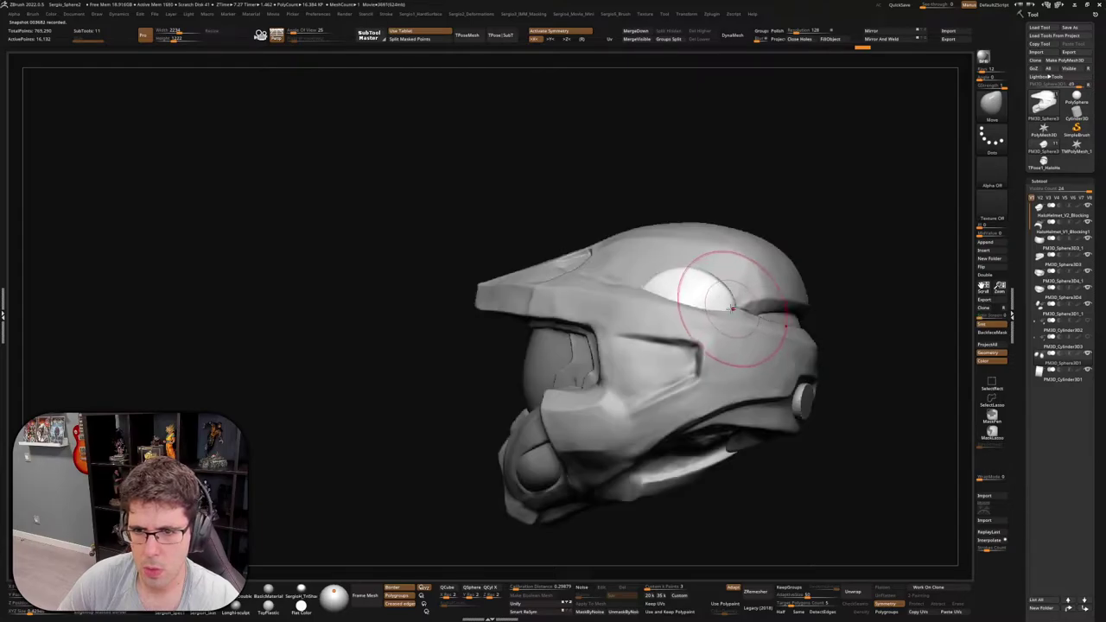
right_drag(724, 284, 728, 259)
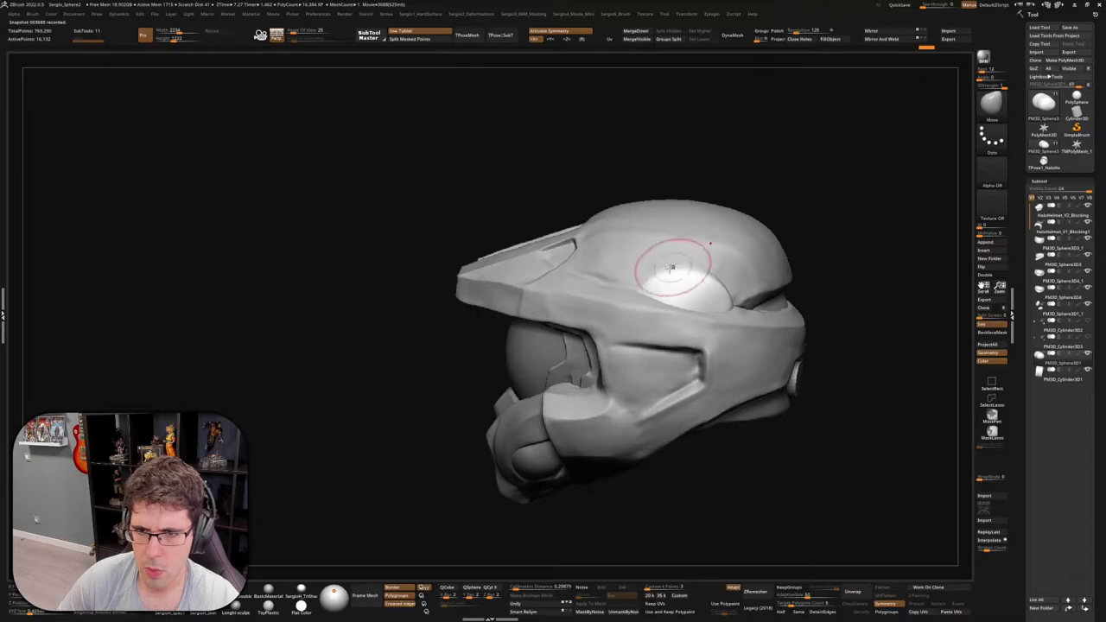
mouse_move(654, 269)
right_down()
mouse_move(717, 297)
mouse_move(672, 299)
right_up()
alt+click(717, 302)
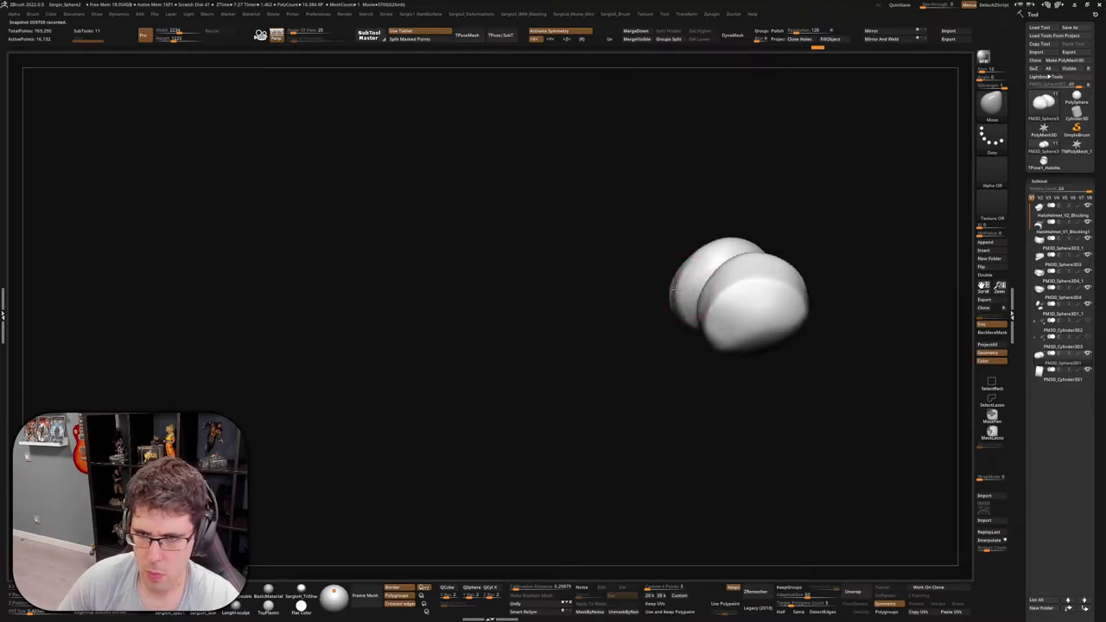
mouse_move(681, 268)
right_down()
mouse_move(765, 285)
mouse_move(684, 309)
right_up()
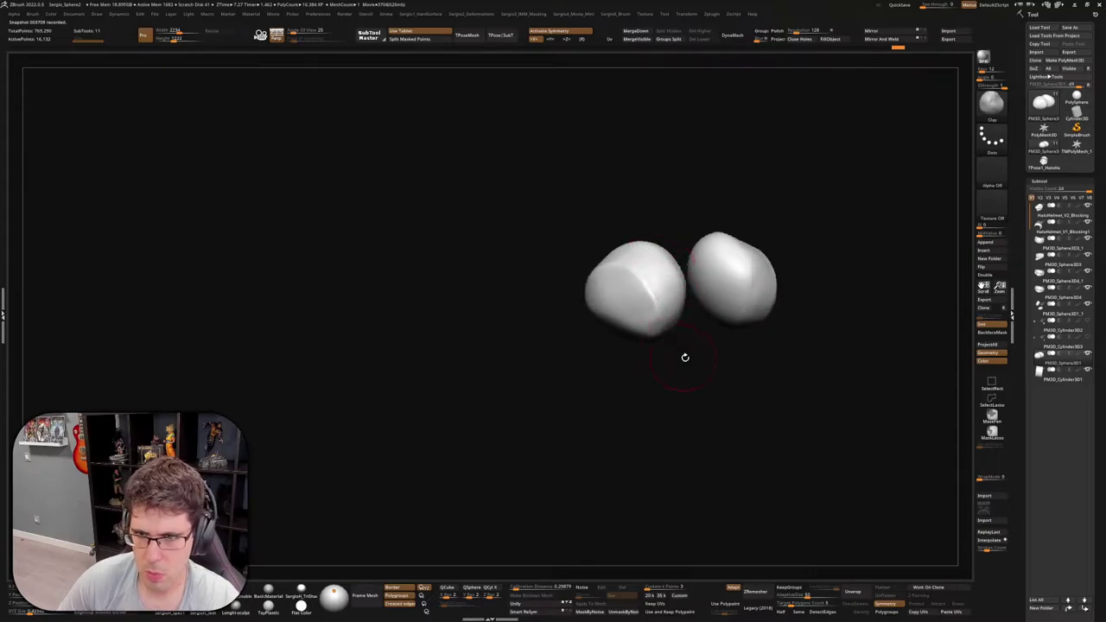
right_drag(684, 357, 657, 297)
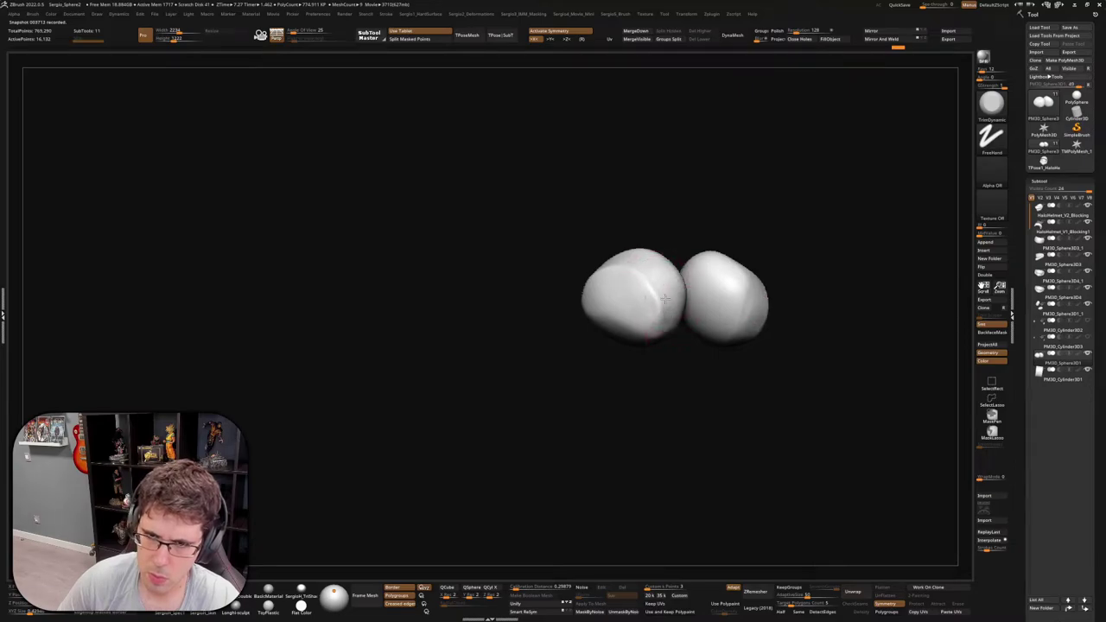
right_drag(671, 318, 646, 267)
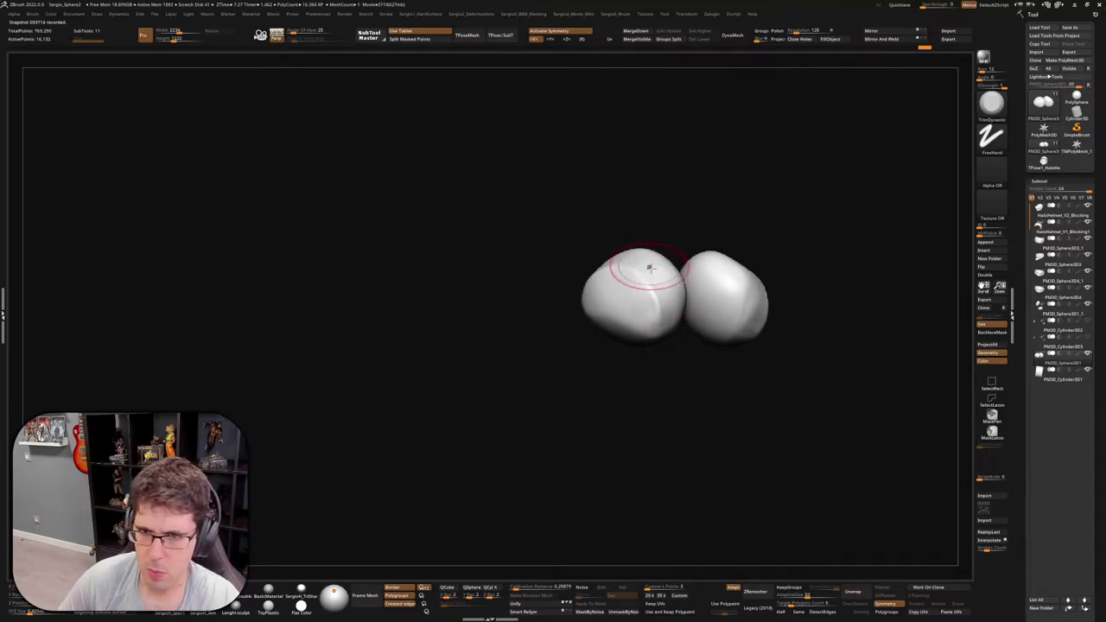
Nudge the helmet surface beside the visor with the Move brush
key(b)
key(m)
key(v)
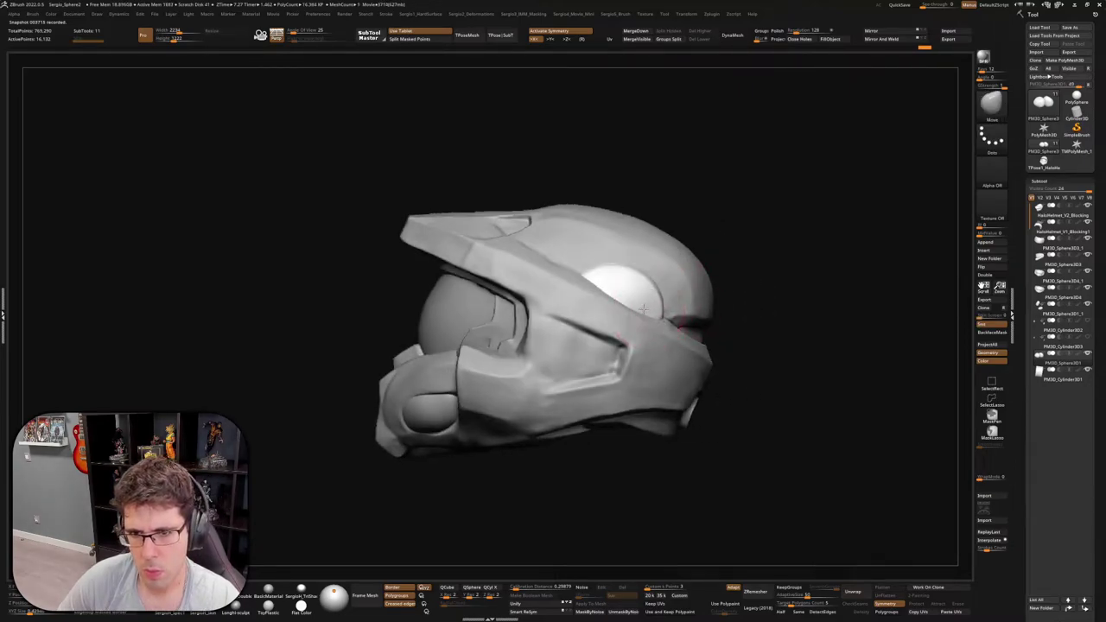
drag(644, 307, 647, 299)
mouse_move(647, 299)
ctrl+right_down()
mouse_move(642, 222)
mouse_move(723, 301)
mouse_move(696, 397)
mouse_move(696, 345)
mouse_move(691, 447)
mouse_move(775, 338)
mouse_move(725, 285)
mouse_move(713, 350)
mouse_move(726, 335)
ctrl+right_up()
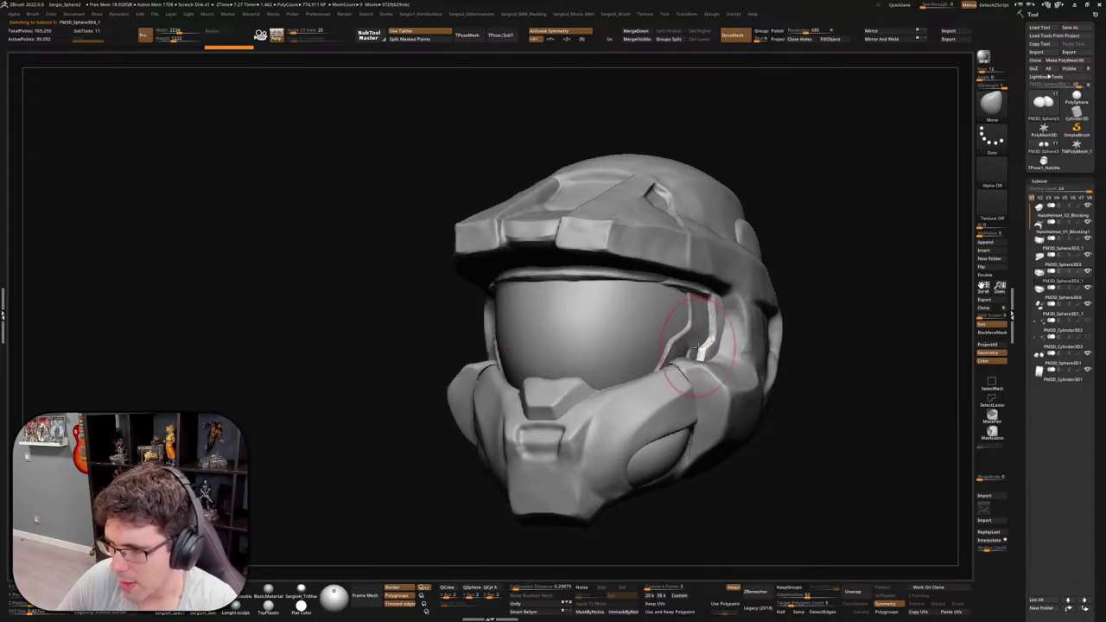
Inspect the helmet from several angles, select DamStandard, and combine all subtools with TPoseMesh
mouse_move(682, 344)
right_down()
mouse_move(758, 329)
mouse_move(735, 302)
right_up()
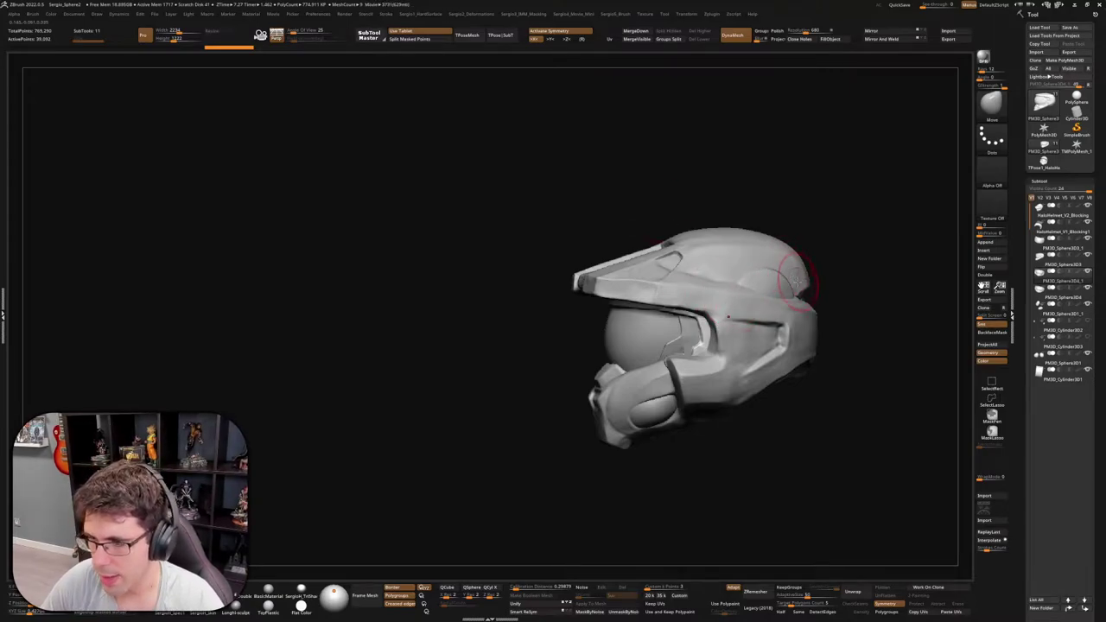
right_drag(778, 278, 737, 289)
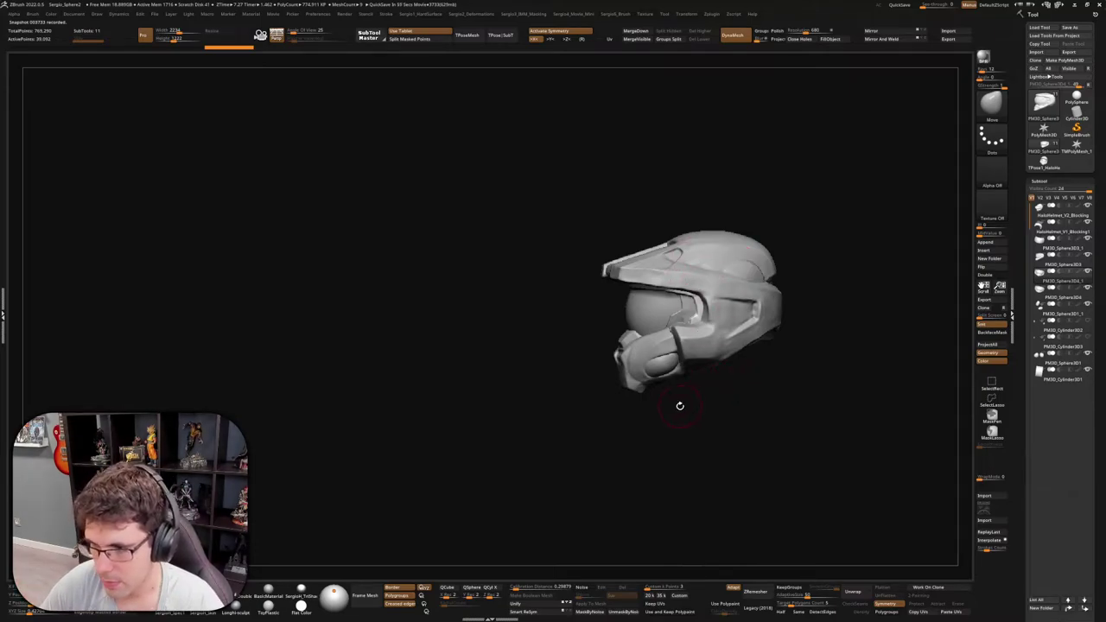
drag(802, 373, 827, 375)
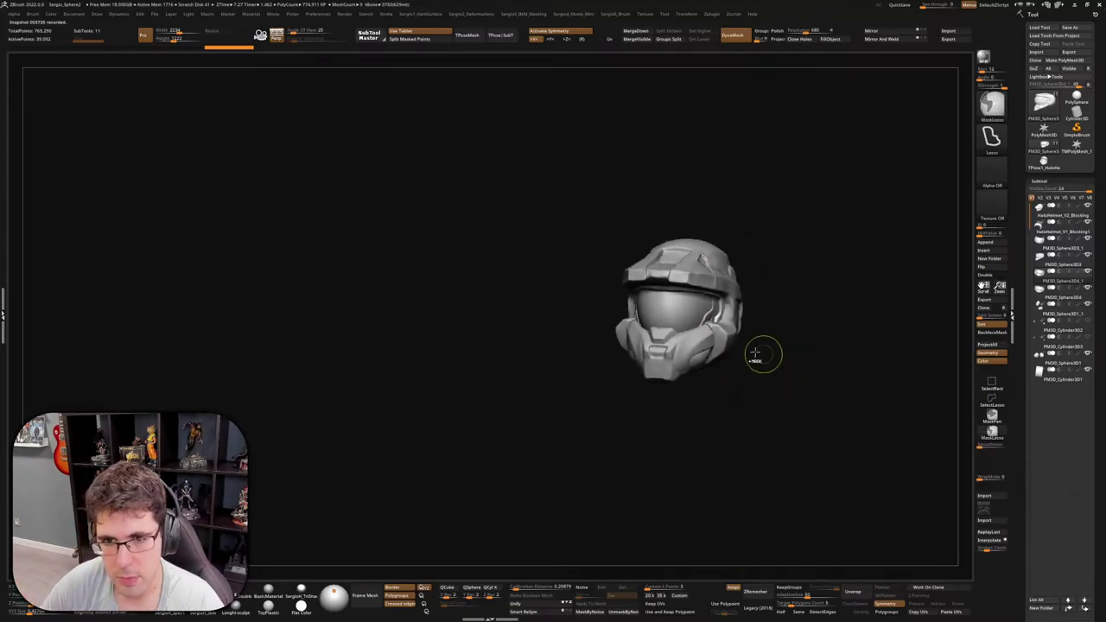
mouse_move(693, 332)
right_down()
mouse_move(725, 337)
mouse_move(682, 393)
mouse_move(666, 388)
mouse_move(758, 344)
mouse_move(733, 377)
right_up()
key(b)
key(d)
key(s)
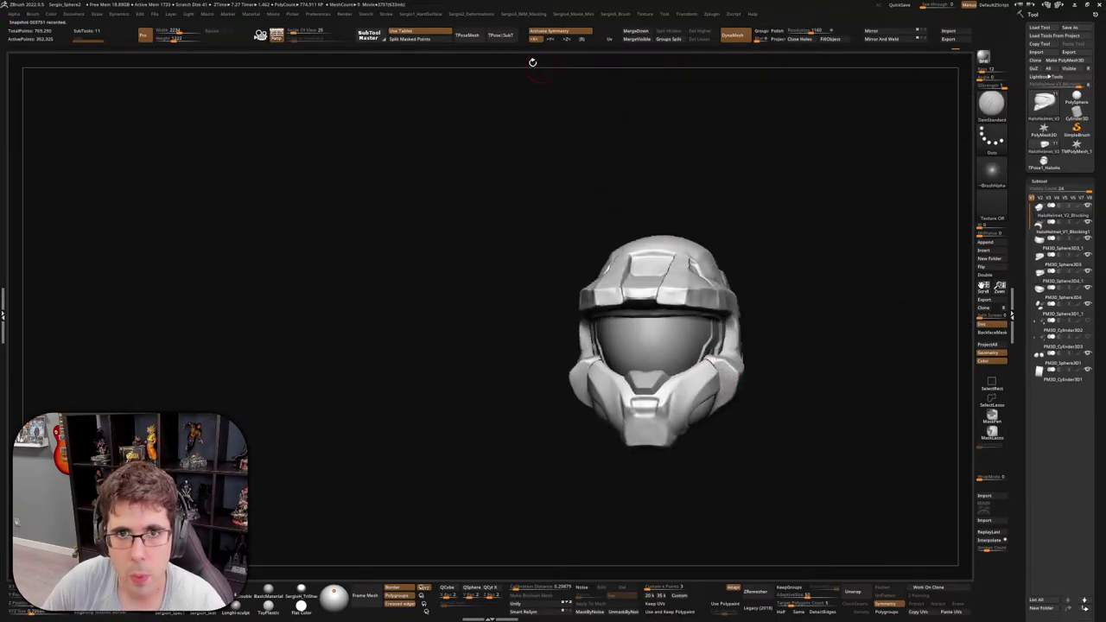
click(480, 39)
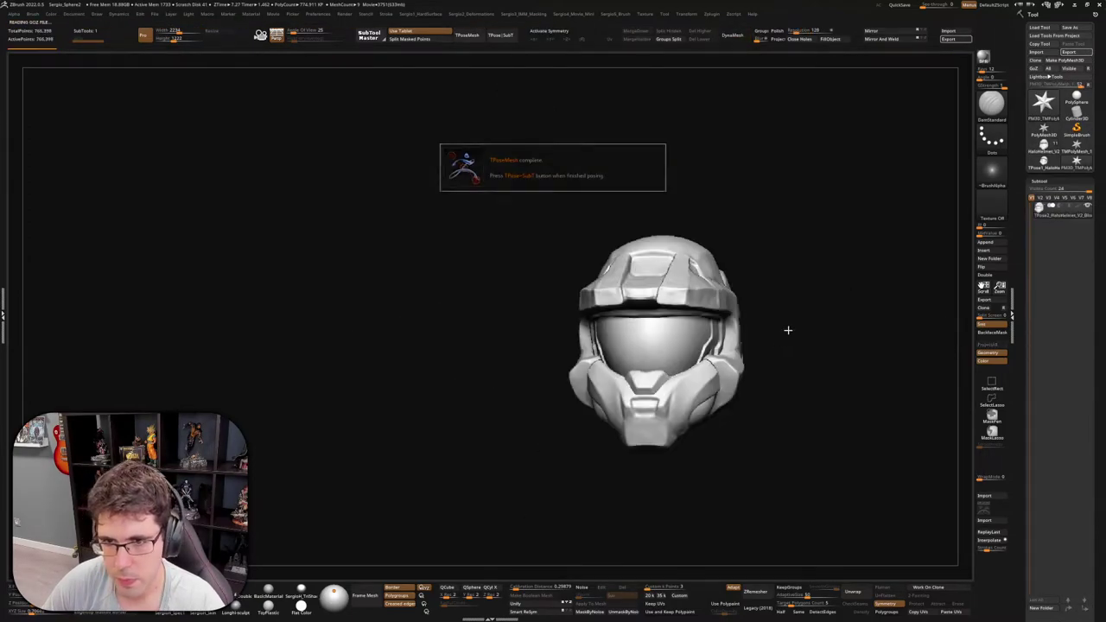
Hide and then unhide the outer helmet shell, turn on X symmetry, and orbit to a front view
ctrl+shift+click(737, 363)
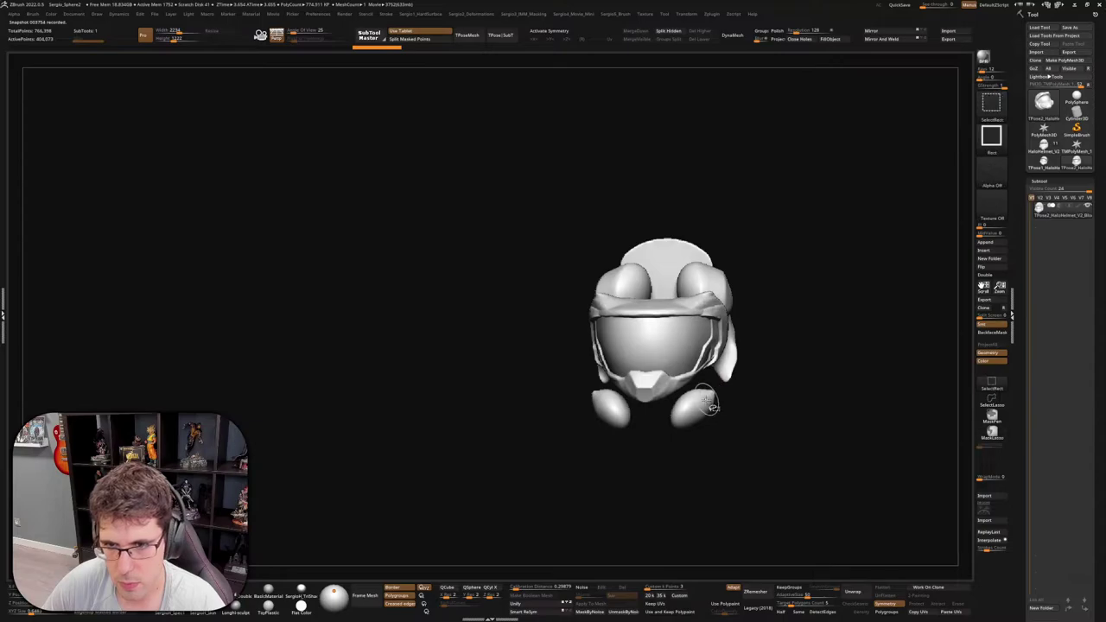
drag(759, 368, 766, 330)
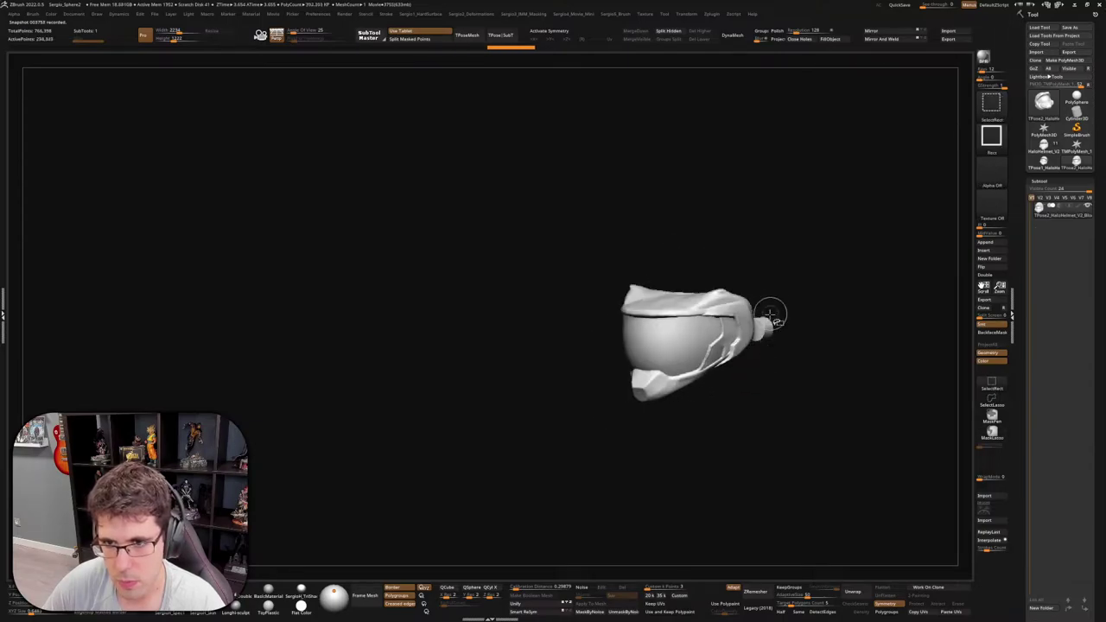
ctrl+shift+click(797, 321)
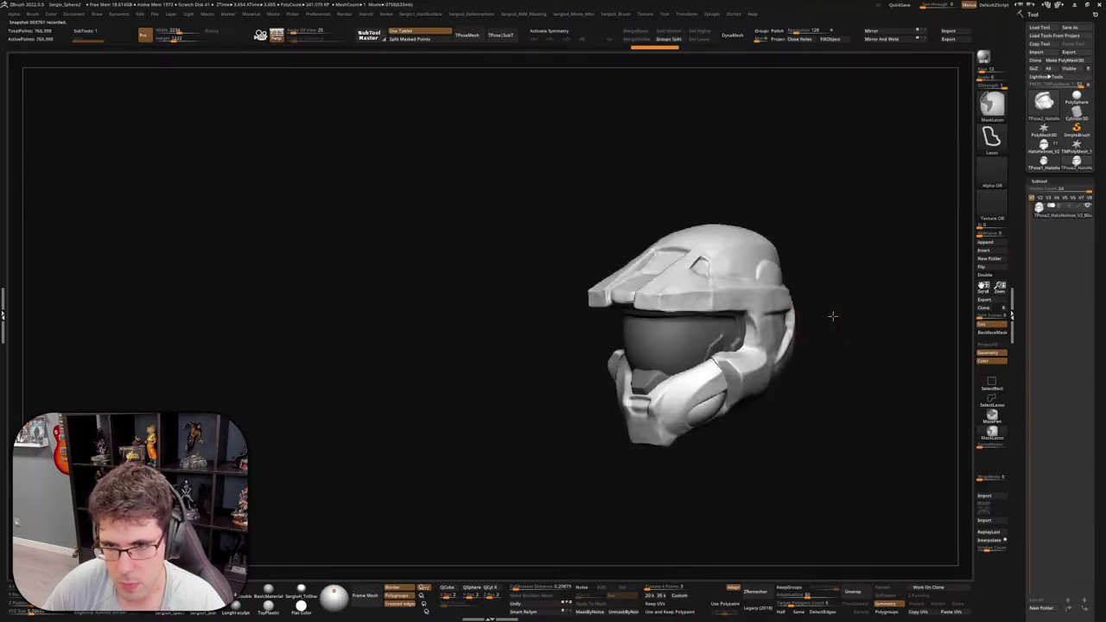
drag(832, 313, 767, 328)
key(x)
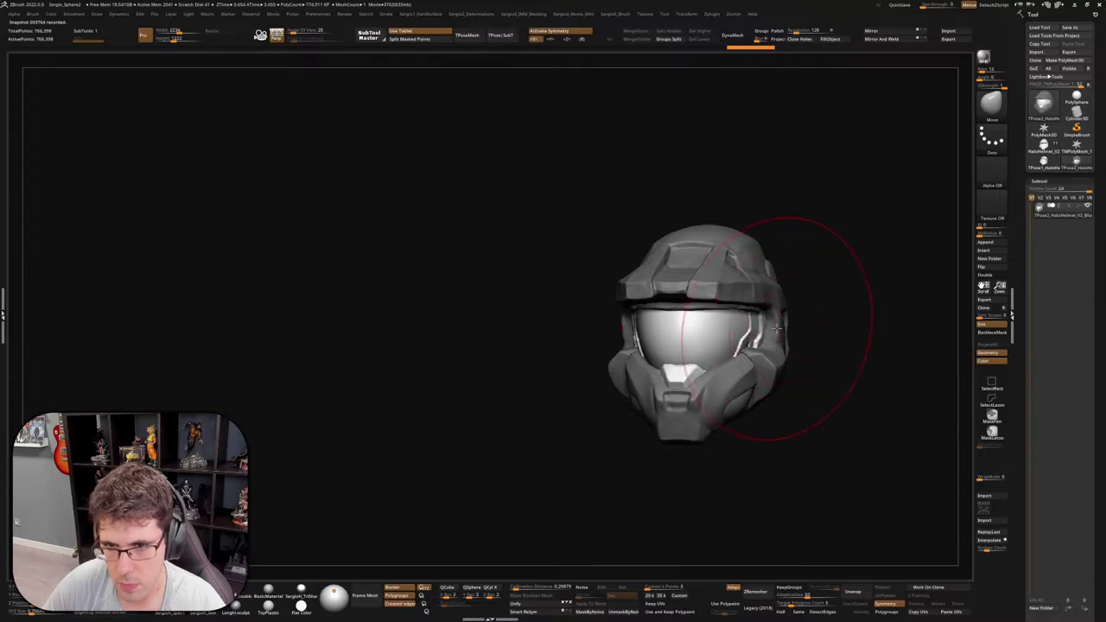
drag(791, 320, 788, 329)
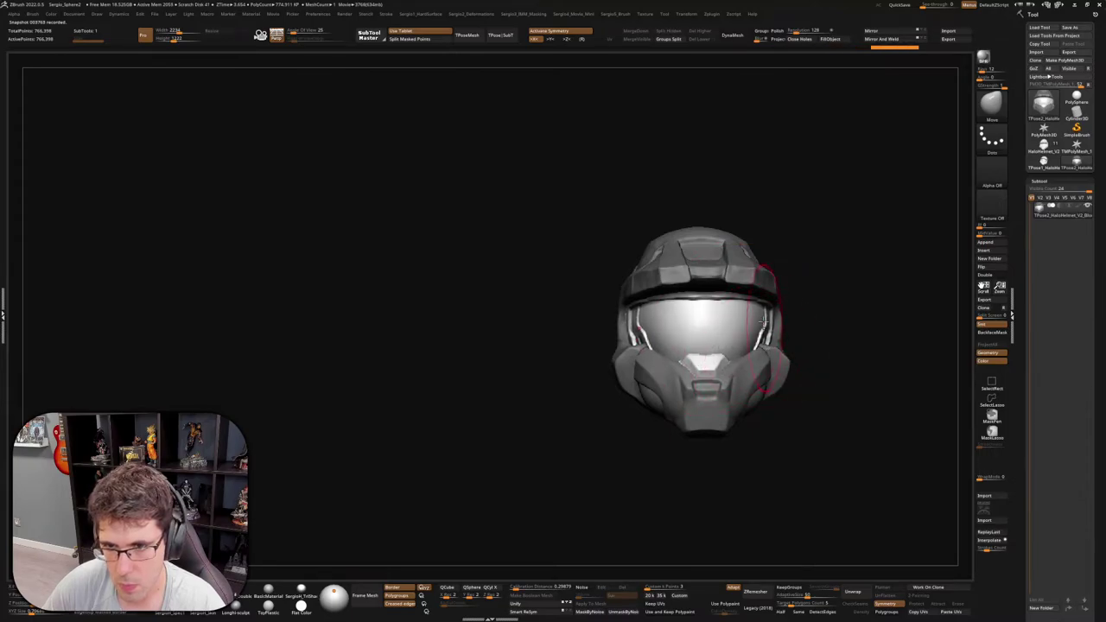
right_drag(751, 299, 747, 331)
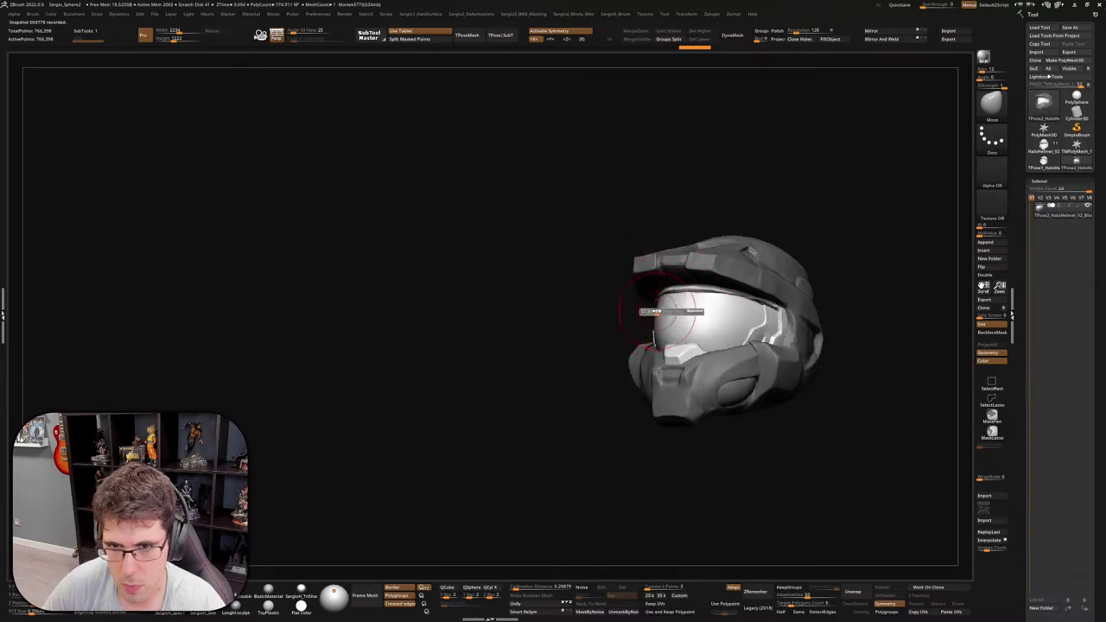
mouse_move(657, 311)
right_down()
mouse_move(664, 329)
mouse_move(722, 344)
right_up()
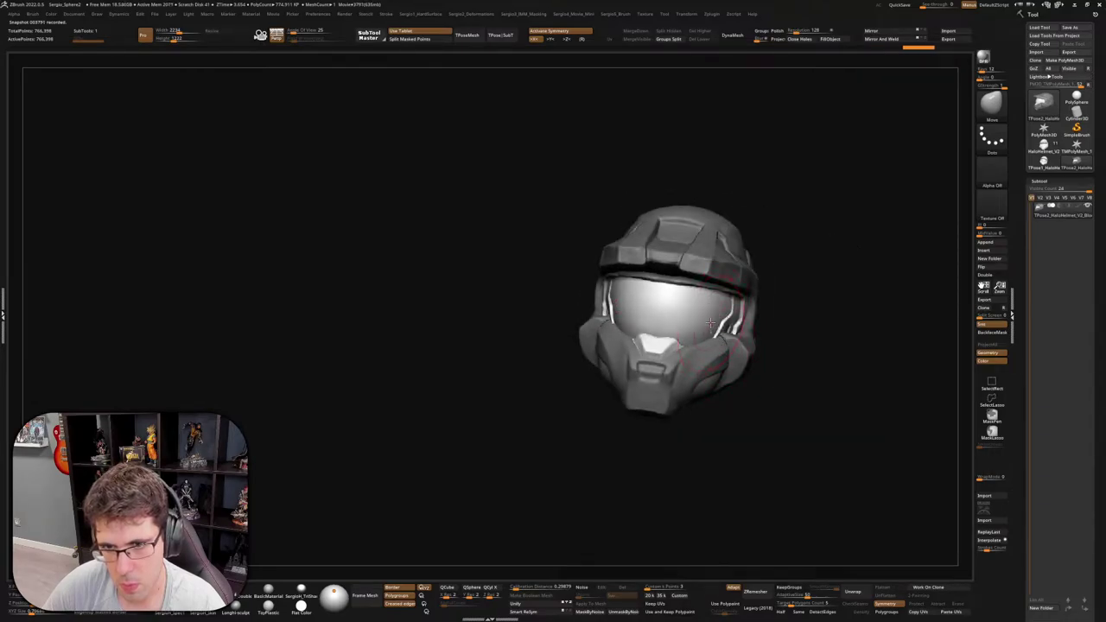
mouse_move(792, 320)
right_down()
mouse_move(793, 287)
mouse_move(800, 358)
mouse_move(765, 346)
mouse_move(760, 328)
right_up()
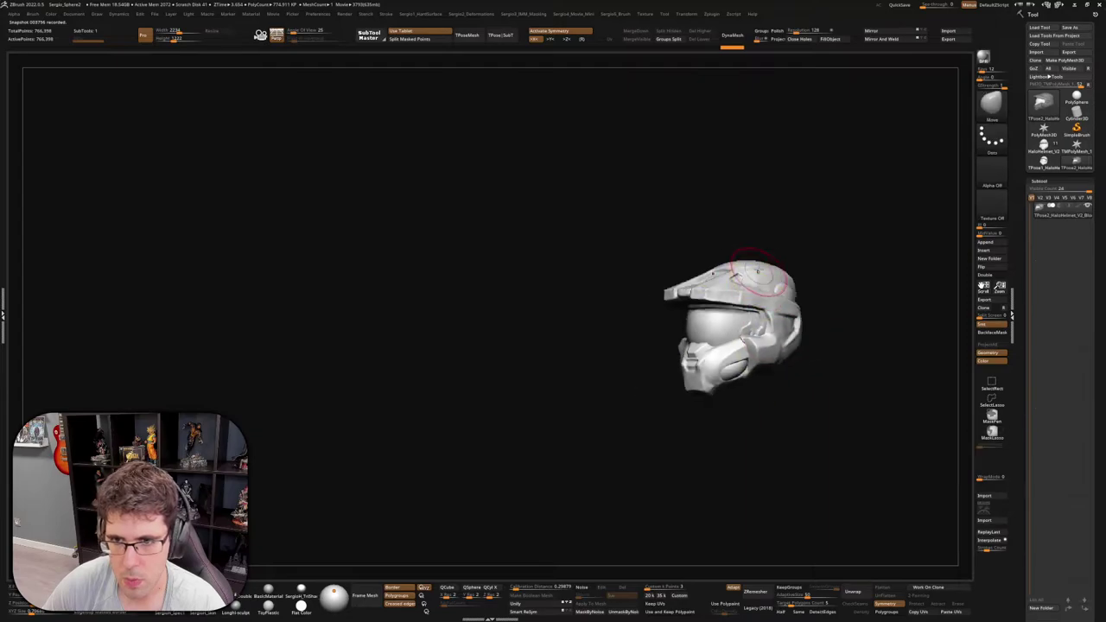
Split the posing mesh back into subtools and frame the faceplate in a close three-quarter view
click(508, 36)
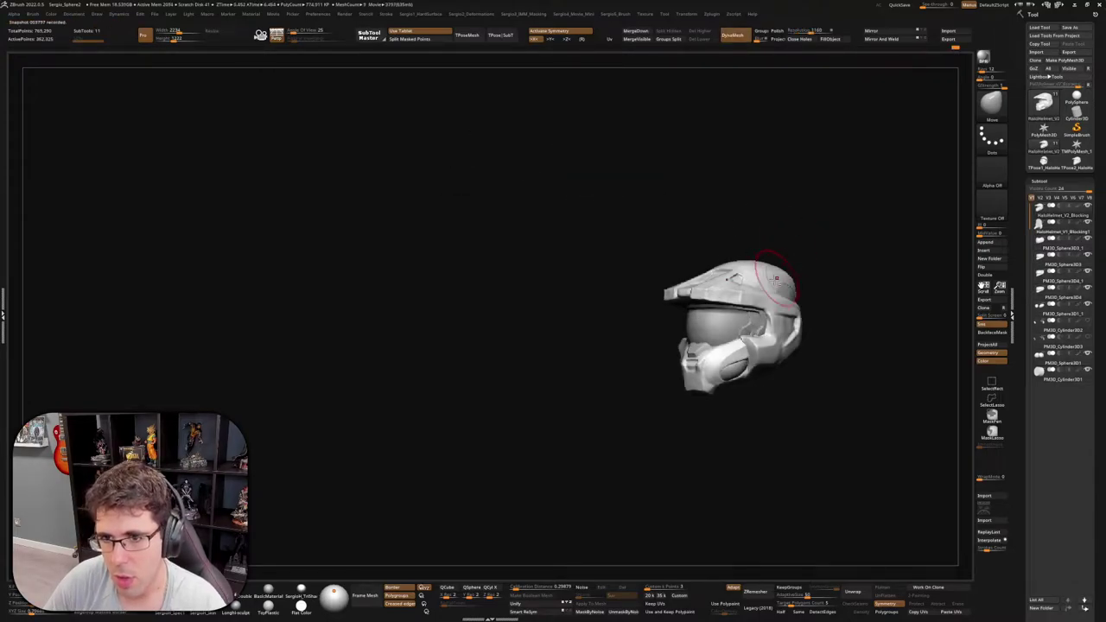
drag(800, 214, 760, 259)
alt+drag(829, 432, 812, 389)
mouse_move(736, 396)
ctrl+right_down()
mouse_move(719, 259)
mouse_move(727, 369)
ctrl+right_up()
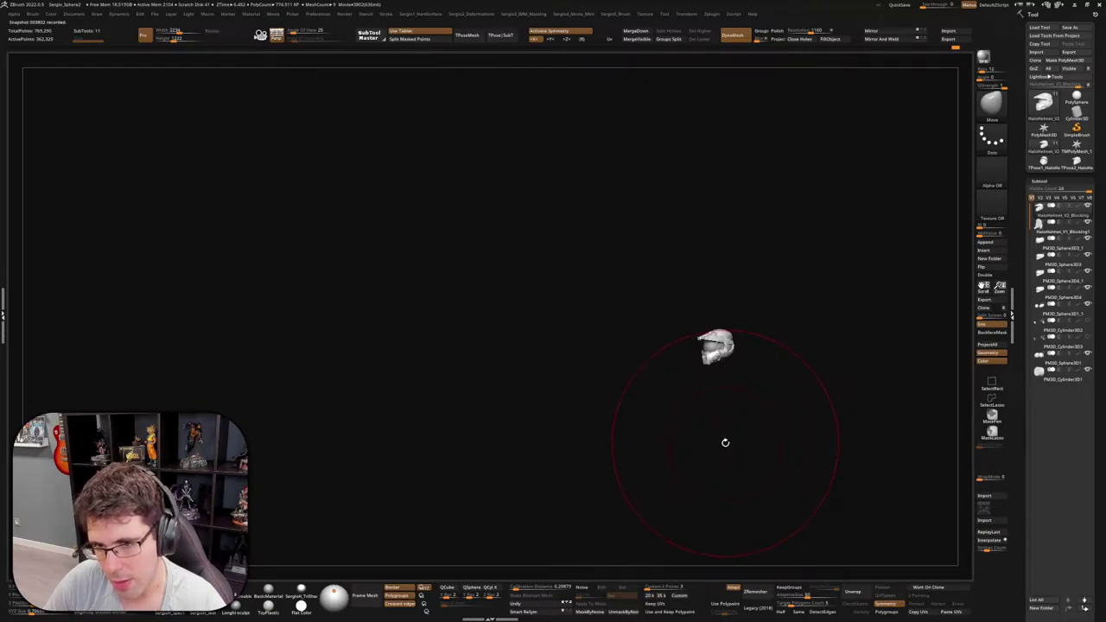
key(f)
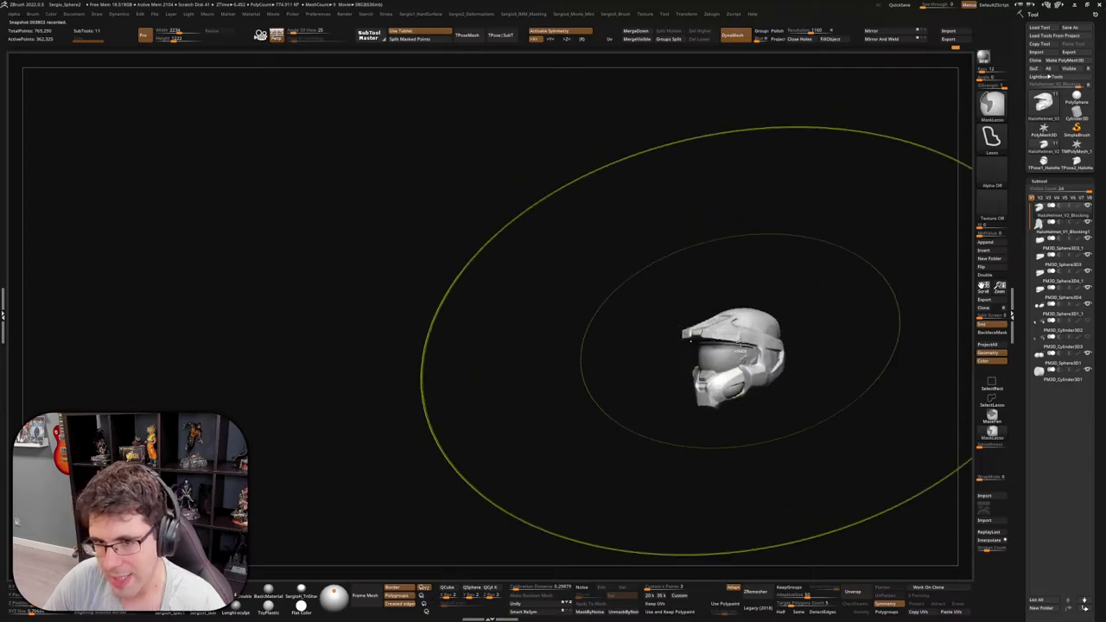
drag(673, 339, 711, 334)
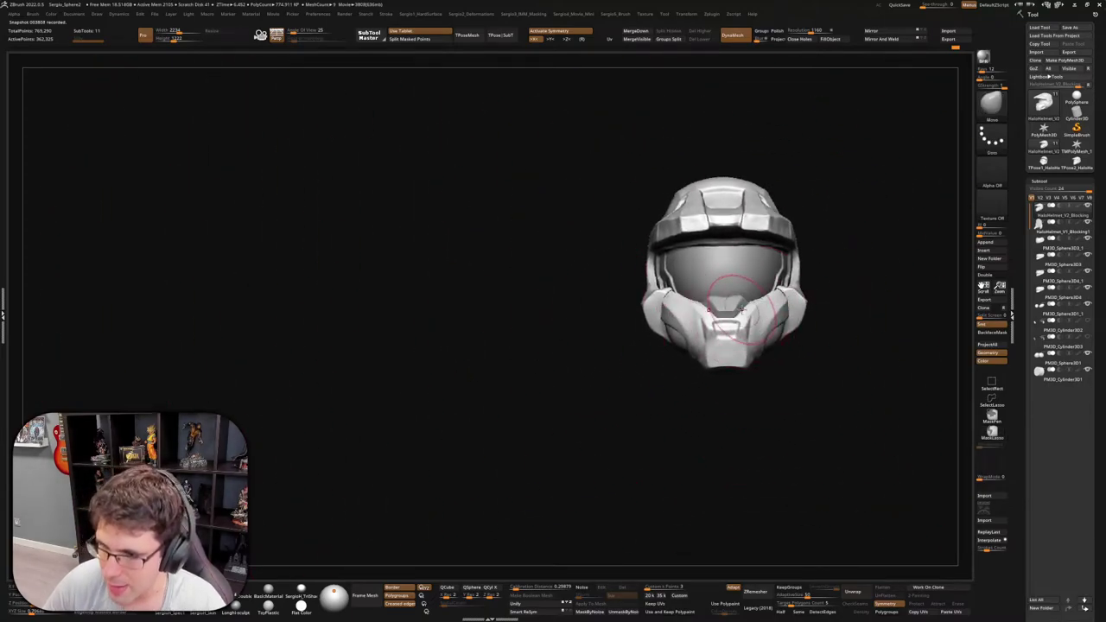
mouse_move(734, 281)
mouse_down()
mouse_move(759, 269)
mouse_move(733, 313)
mouse_move(722, 304)
mouse_up()
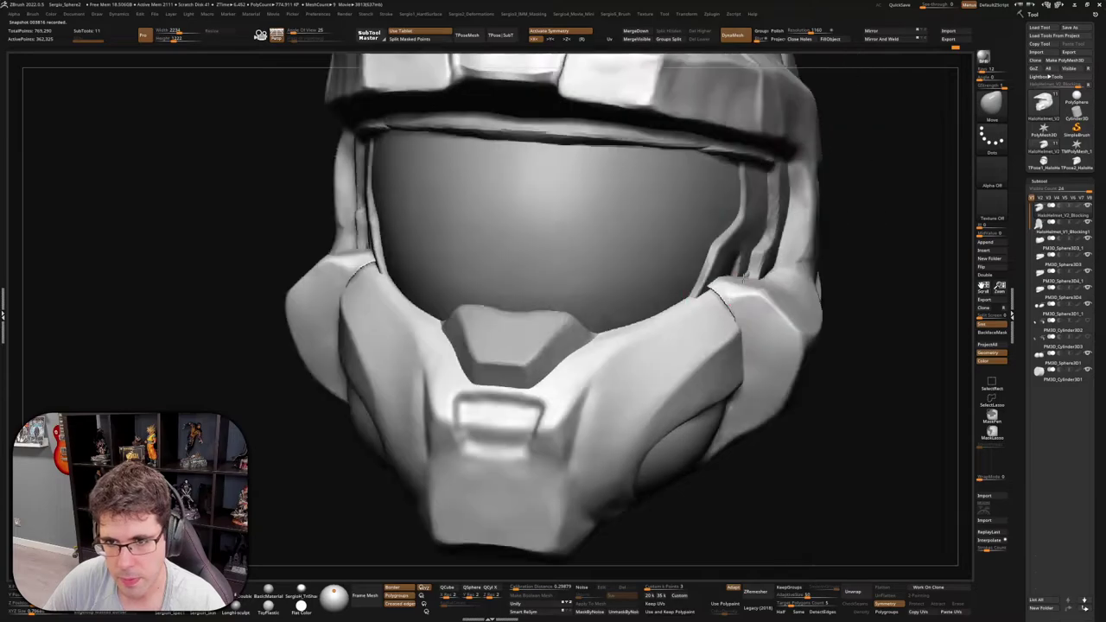
Carve sharp creases along both lower faceplate edges with DamStandard, then inspect from below and the side
key(ctrl+shift)
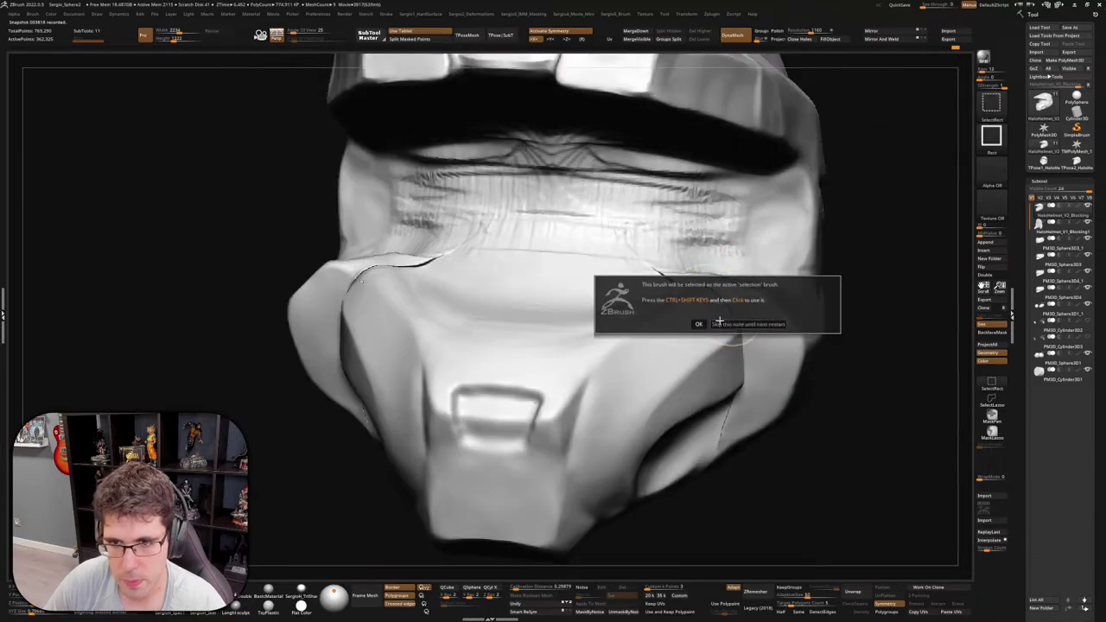
click(719, 323)
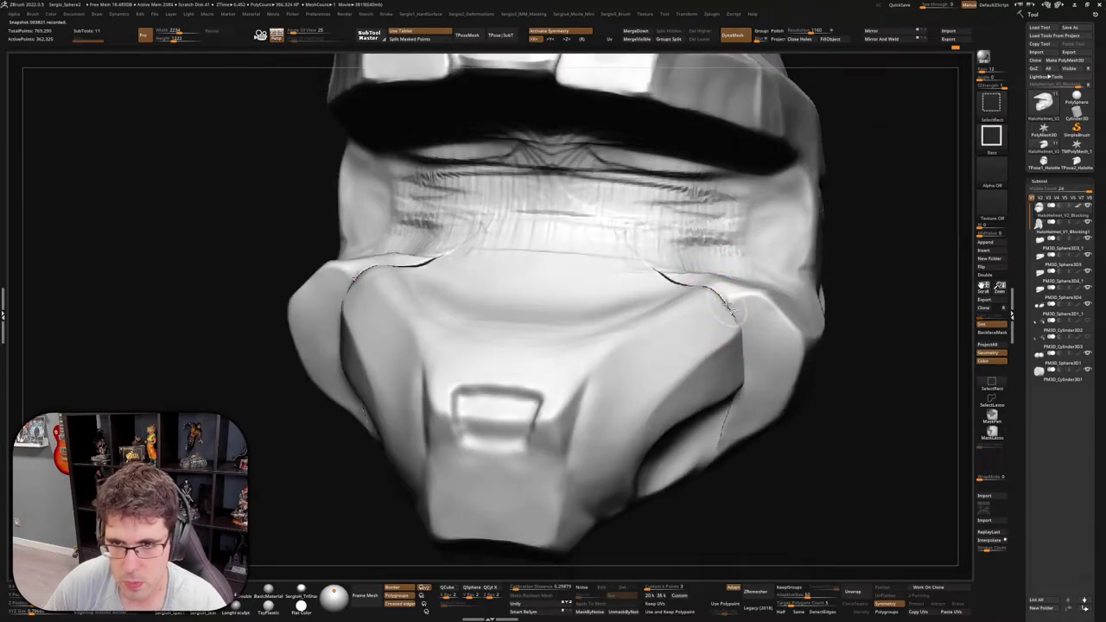
drag(728, 308, 663, 271)
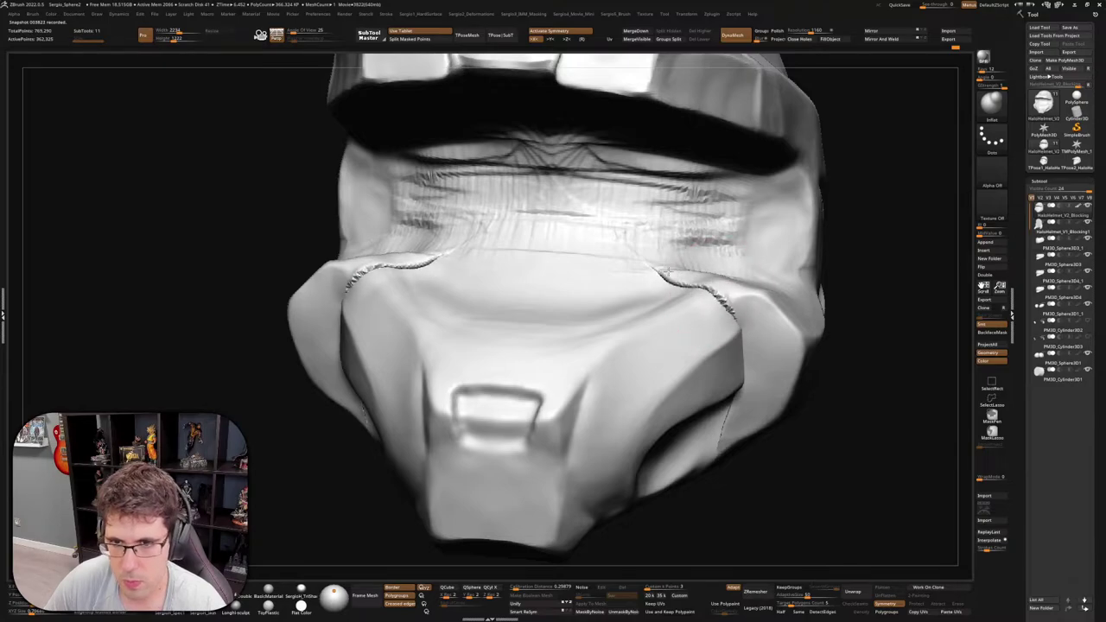
mouse_move(665, 272)
right_down()
mouse_move(724, 341)
mouse_move(723, 457)
mouse_move(721, 324)
right_up()
mouse_move(724, 378)
right_down()
mouse_move(716, 395)
mouse_move(815, 420)
mouse_move(752, 395)
mouse_move(687, 316)
mouse_move(697, 343)
mouse_move(691, 308)
right_up()
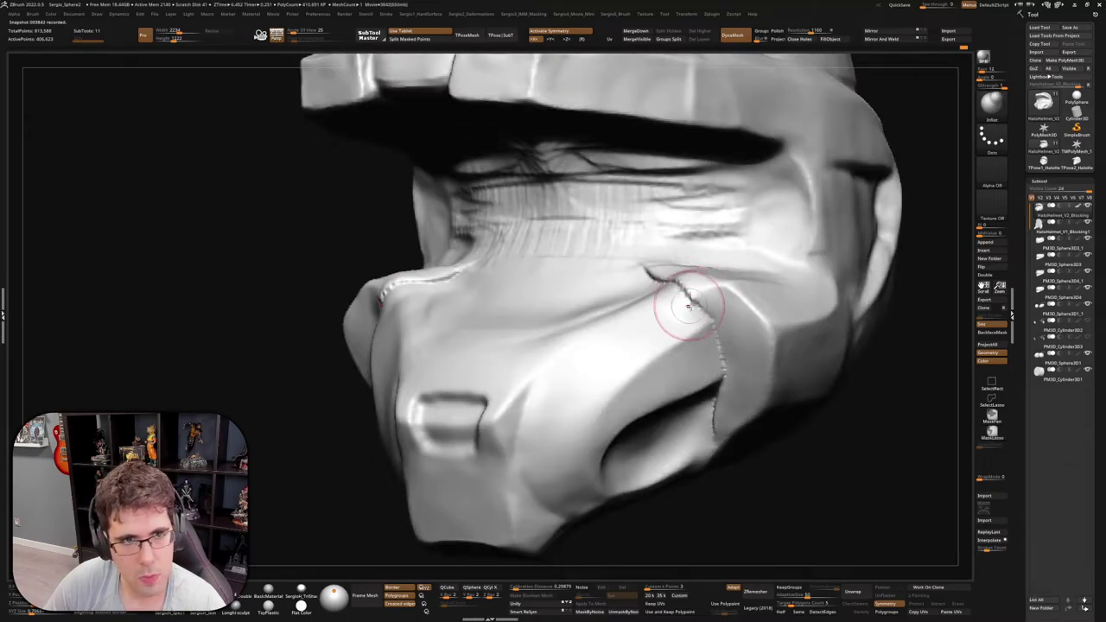
right_drag(695, 311, 698, 306)
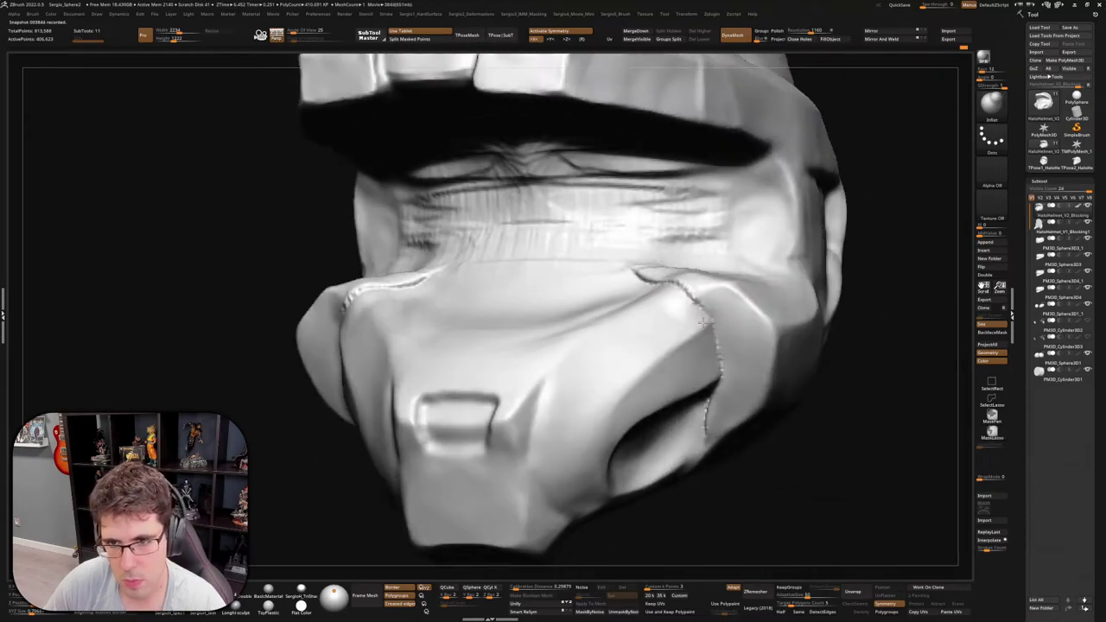
Switch to the Standard brush and orbit to a frontal three-quarter angle
key(b)
key(s)
key(t)
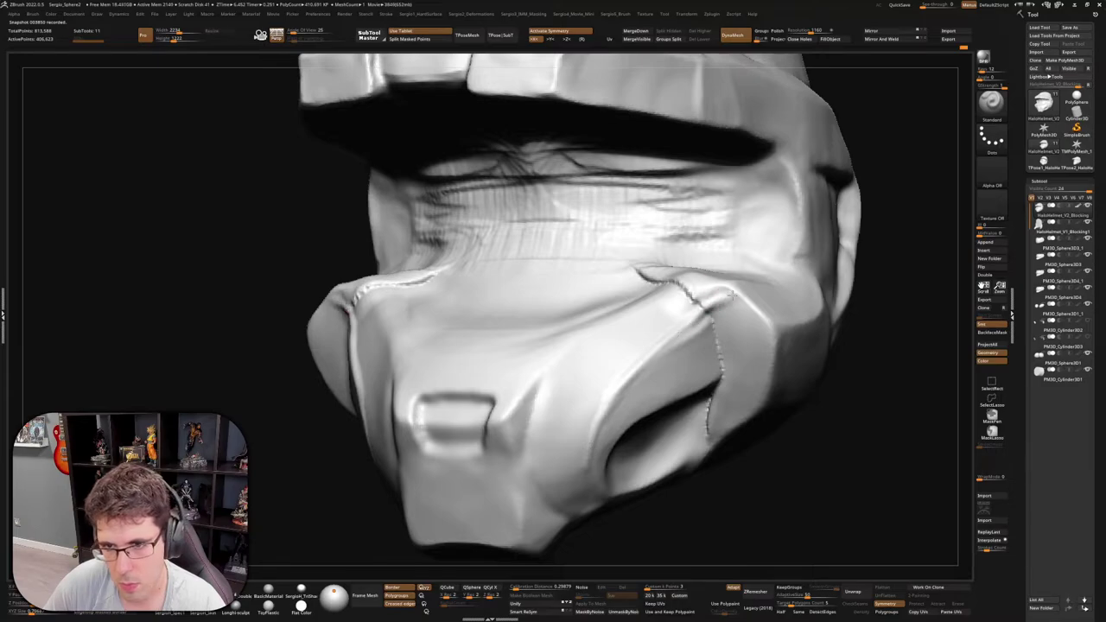
right_drag(730, 302, 743, 283)
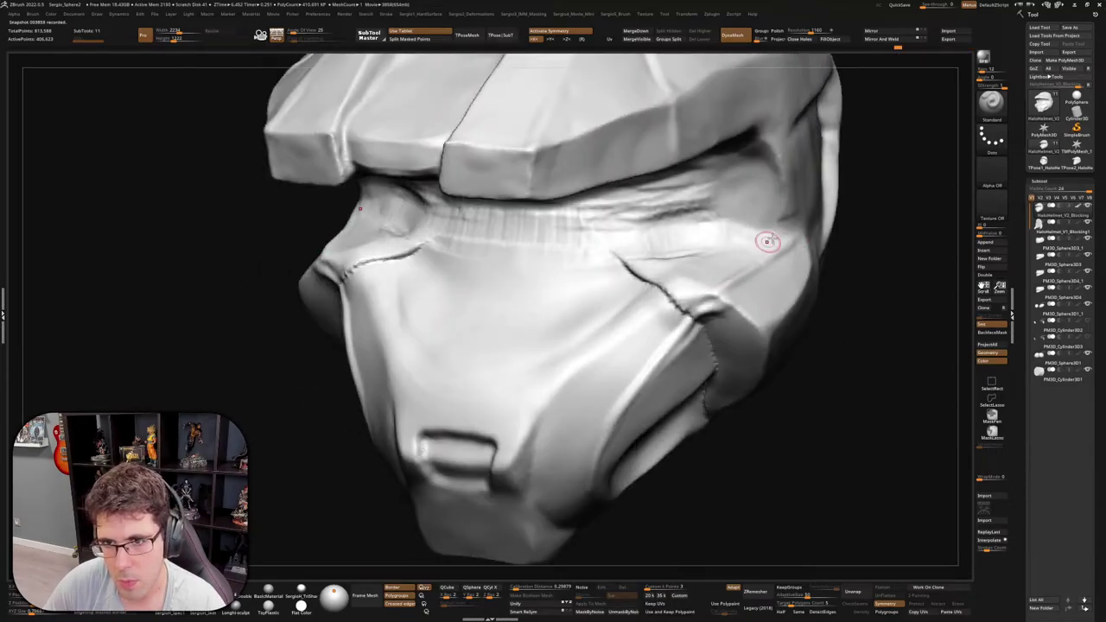
right_drag(670, 278, 679, 276)
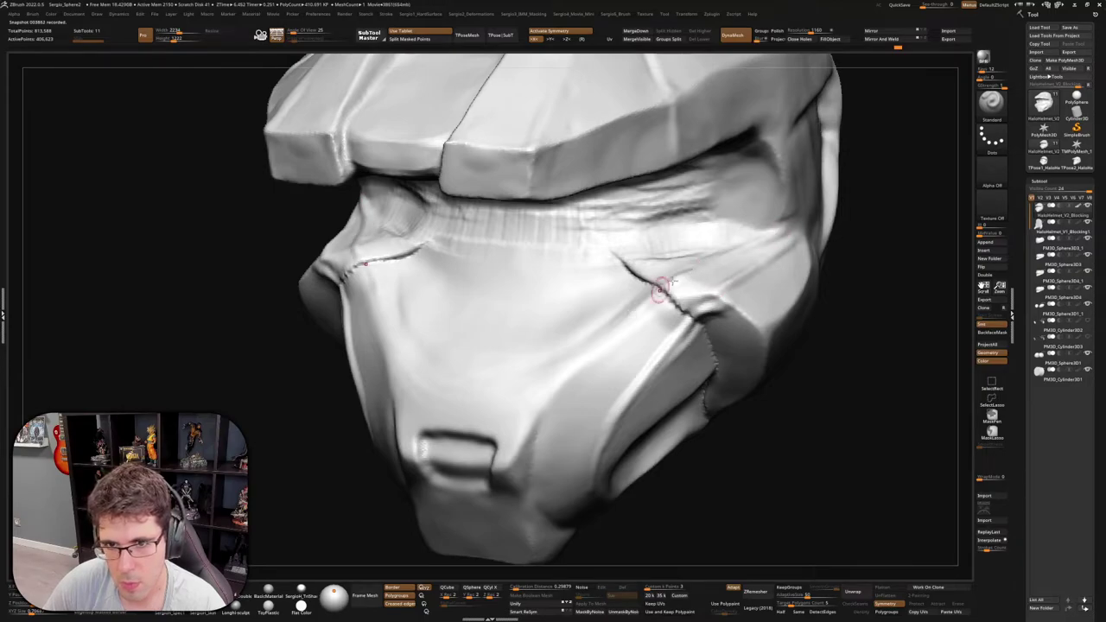
Flatten the cheek crease on both sides with TrimDynamic, checking it from above and other angles
key(space)
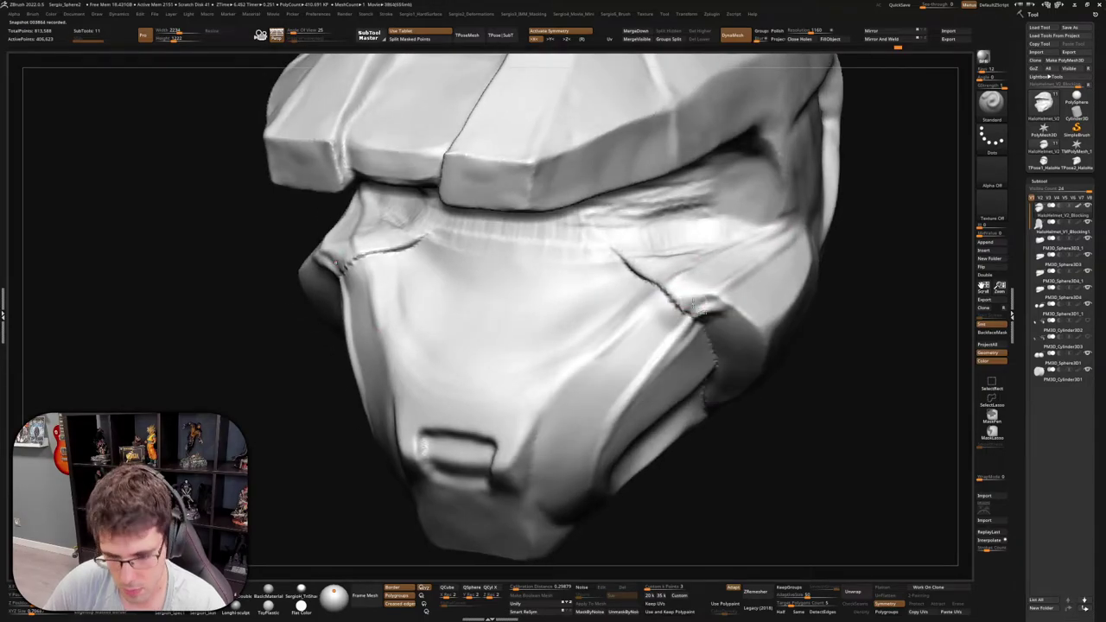
key(b)
key(t)
key(d)
drag(679, 302, 672, 294)
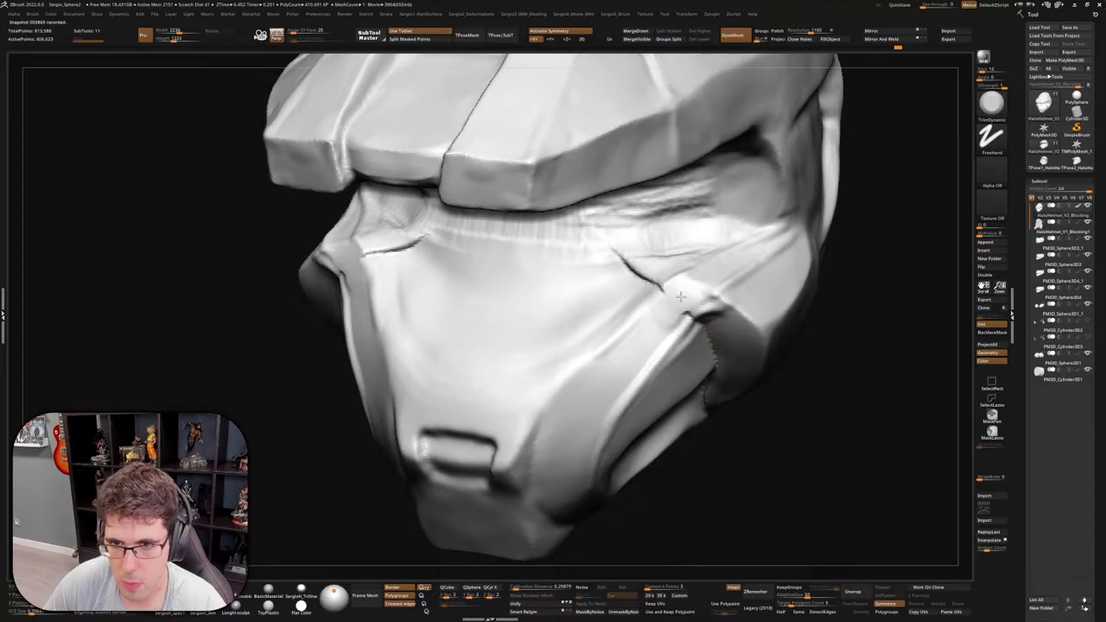
right_drag(680, 296, 693, 284)
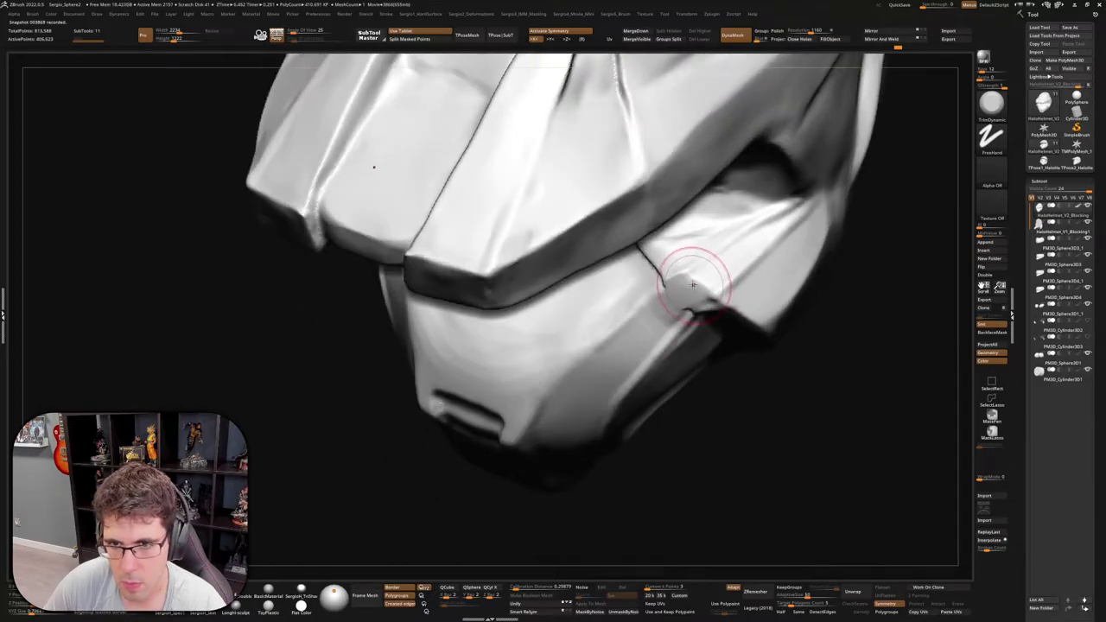
mouse_move(785, 217)
right_down()
mouse_move(761, 249)
mouse_move(808, 220)
right_up()
right_drag(732, 265, 735, 239)
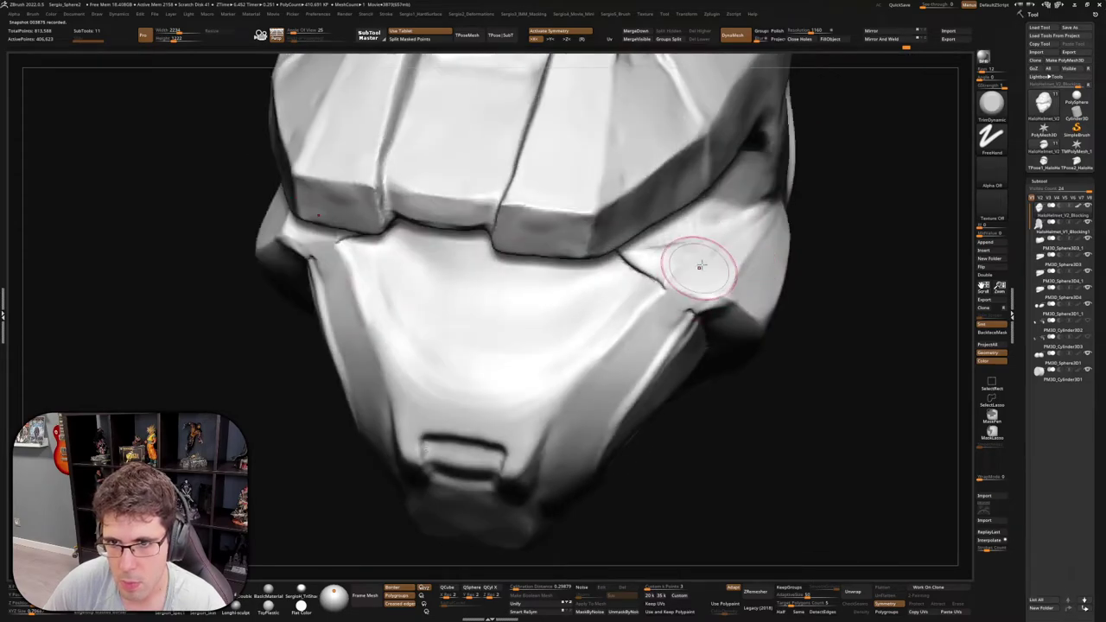
Return to DamStandard and tilt the helmet to show more of the face front
key(b)
key(d)
key(s)
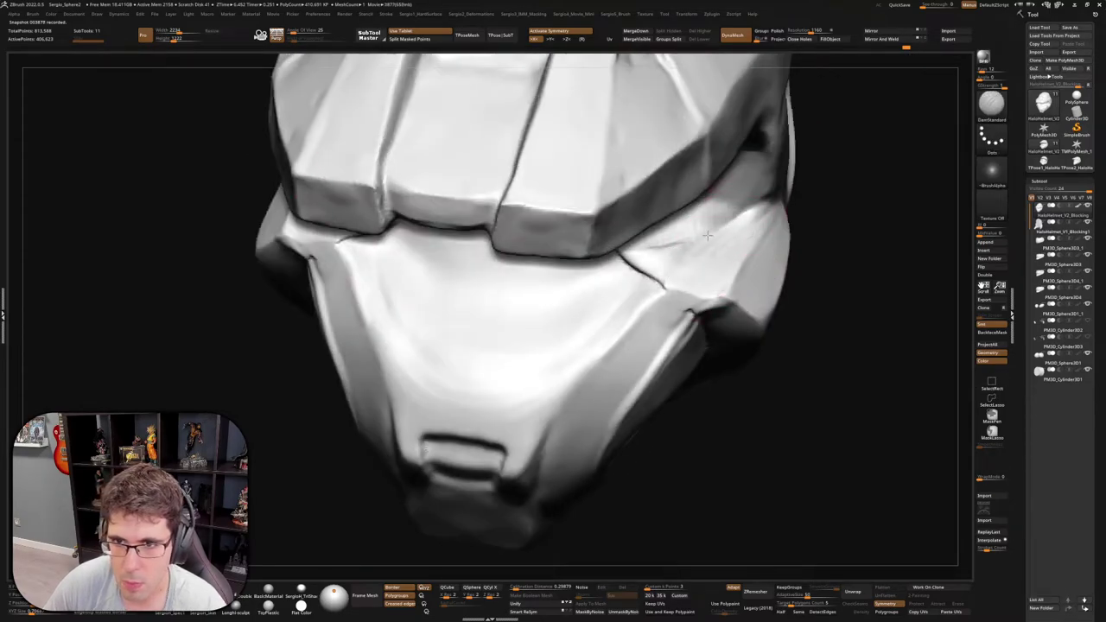
mouse_move(609, 321)
right_down()
mouse_move(681, 274)
mouse_move(659, 291)
mouse_move(674, 296)
mouse_move(661, 350)
mouse_move(702, 337)
mouse_move(712, 314)
right_up()
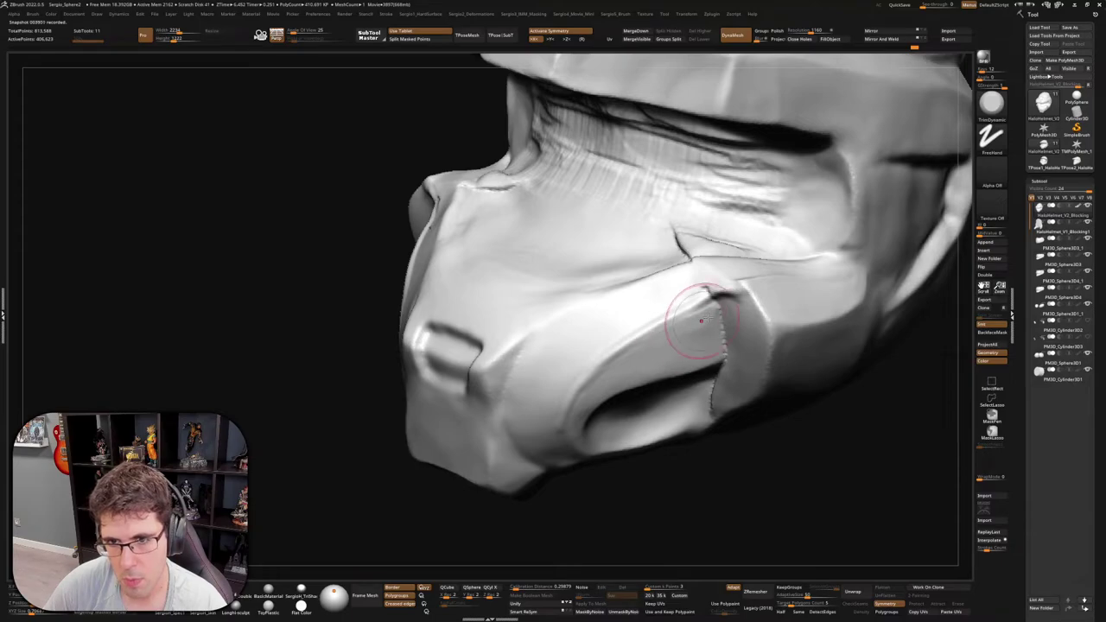
Orbit and zoom in close on the cheek plate of the lower faceplate
right_drag(701, 319, 712, 298)
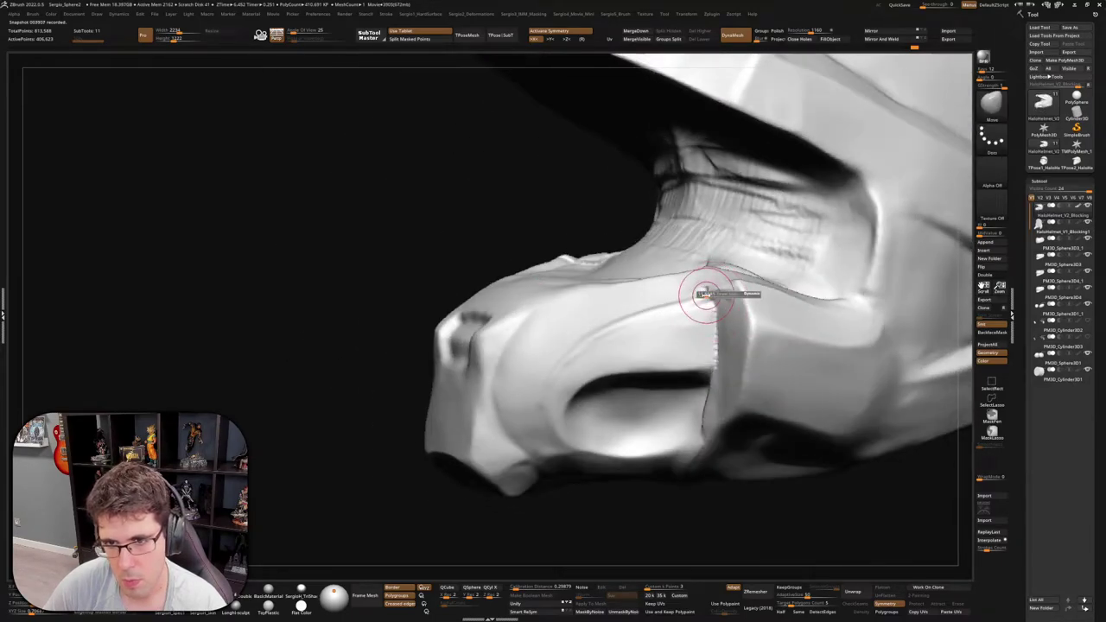
mouse_move(720, 294)
right_down()
mouse_move(726, 278)
mouse_move(698, 301)
mouse_move(693, 269)
right_up()
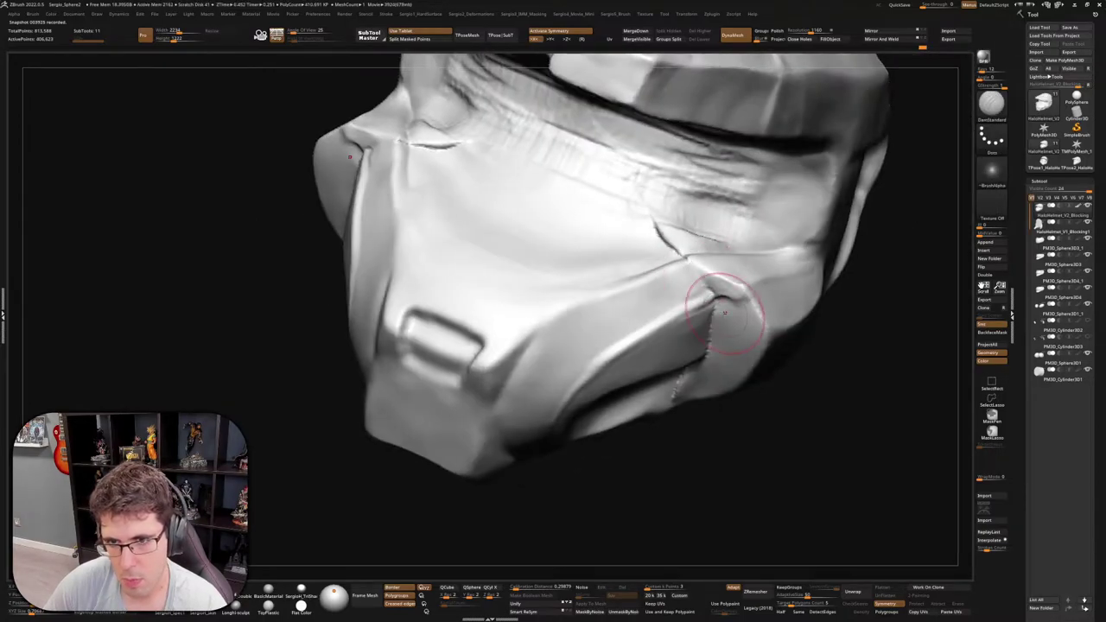
mouse_move(724, 313)
right_down()
mouse_move(709, 289)
mouse_move(734, 299)
right_up()
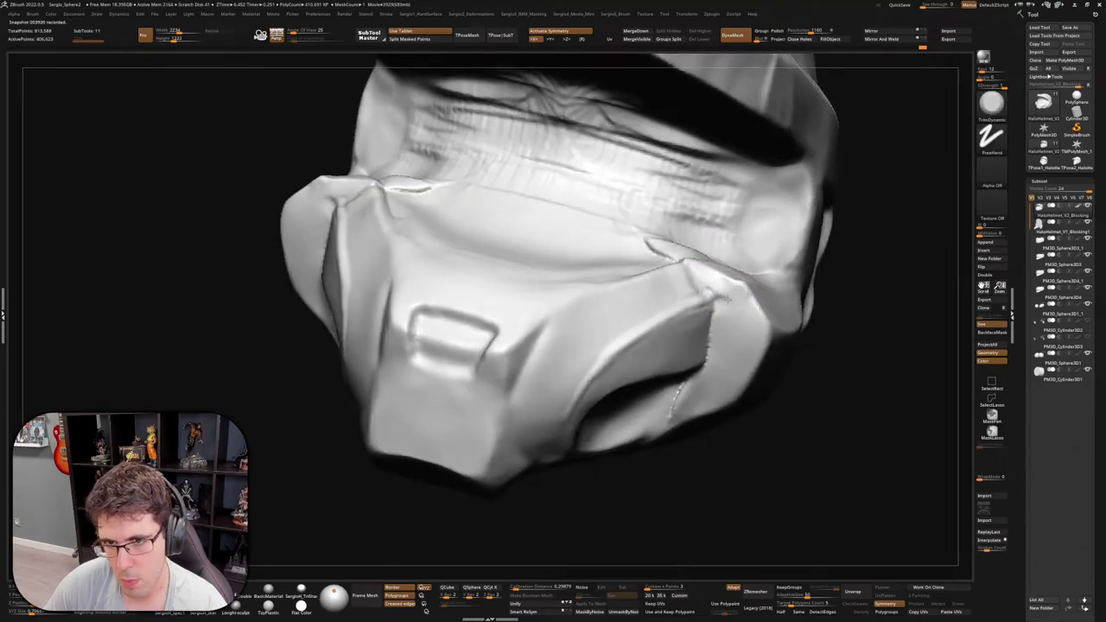
right_drag(716, 367, 686, 292)
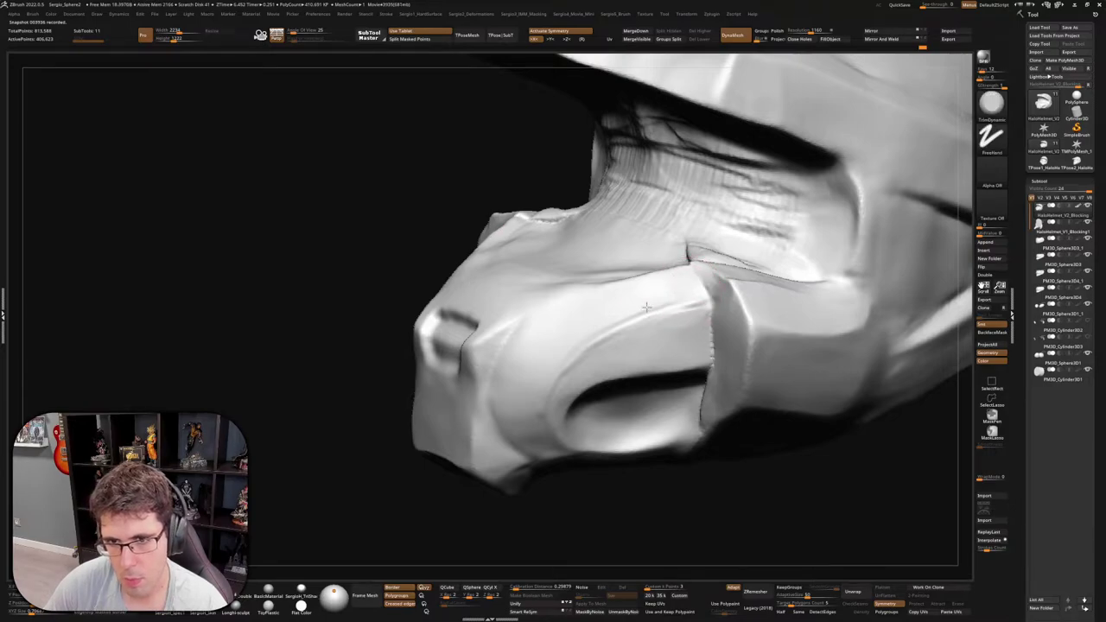
right_drag(646, 307, 696, 324)
Smooth the cheek-plate recesses on both sides, reviewing them from front, below and above
key(shift)
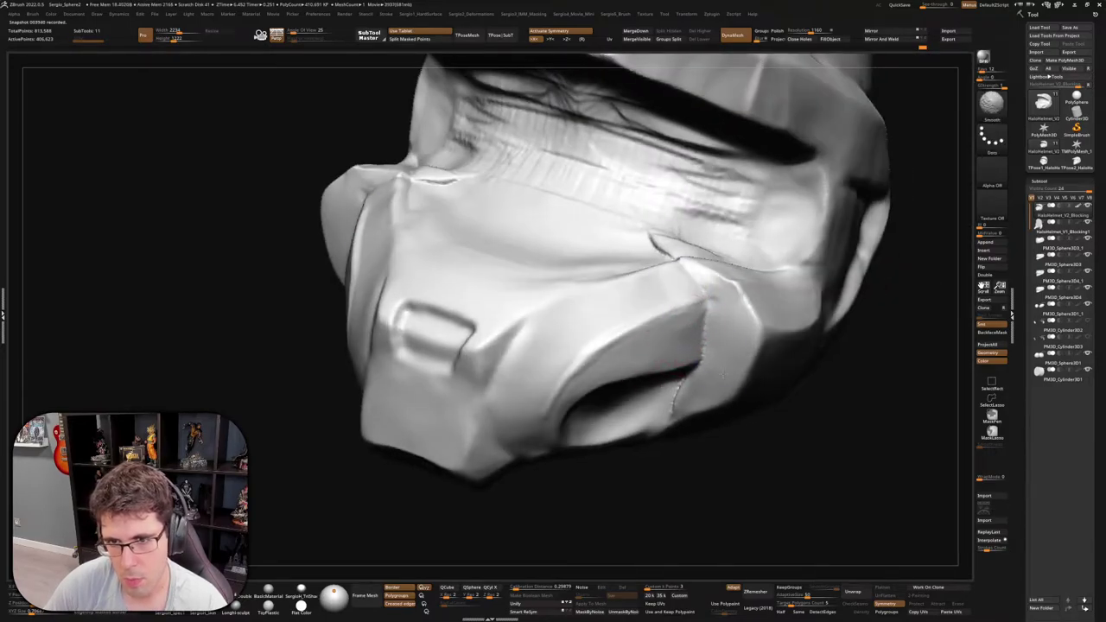
mouse_move(701, 362)
ctrl+right_down()
mouse_move(731, 253)
mouse_move(727, 291)
ctrl+right_up()
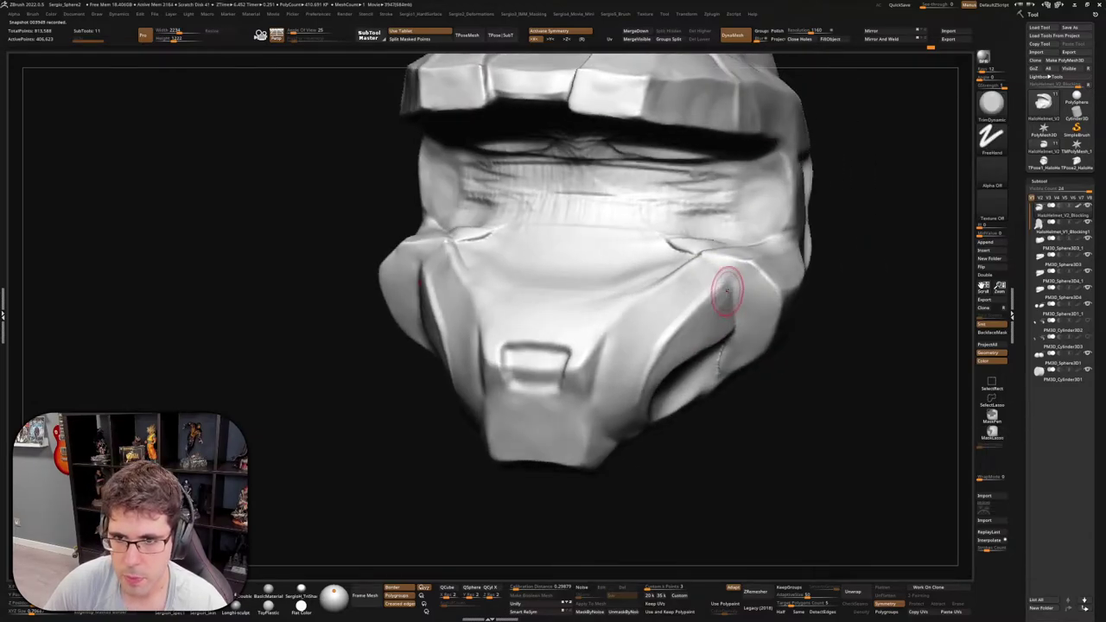
key(shift)
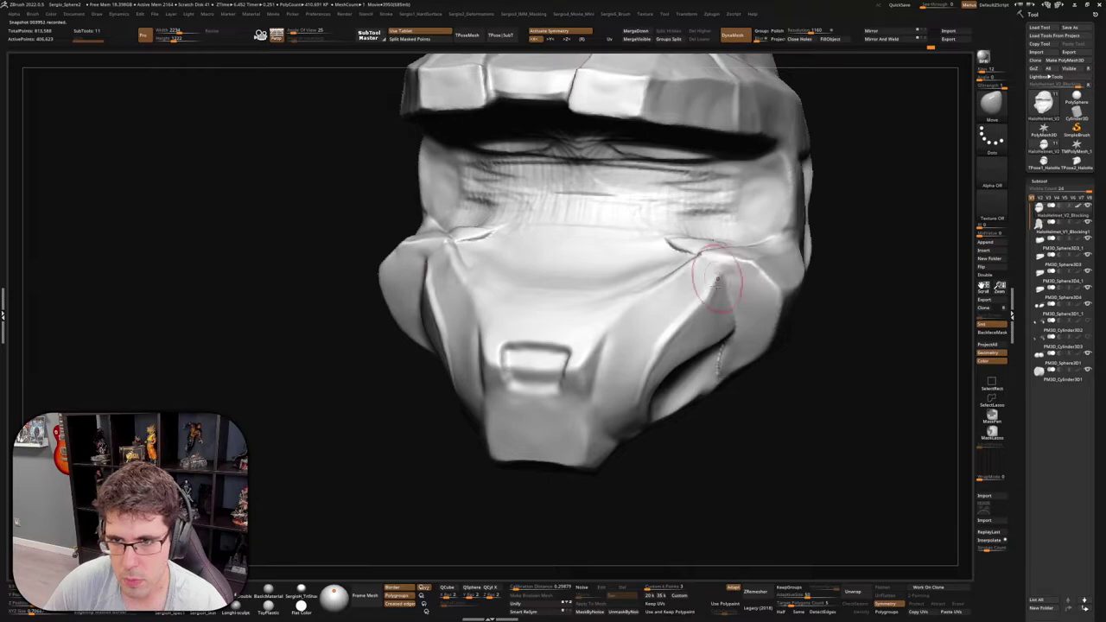
mouse_move(706, 301)
right_down()
mouse_move(674, 323)
mouse_move(692, 285)
right_up()
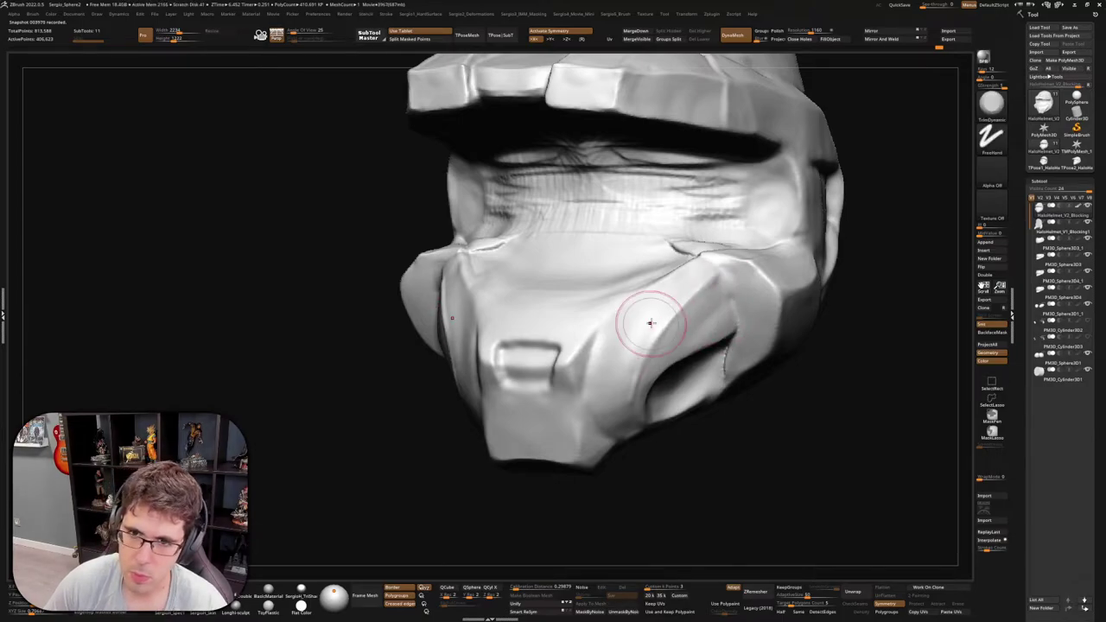
right_drag(647, 395, 698, 320)
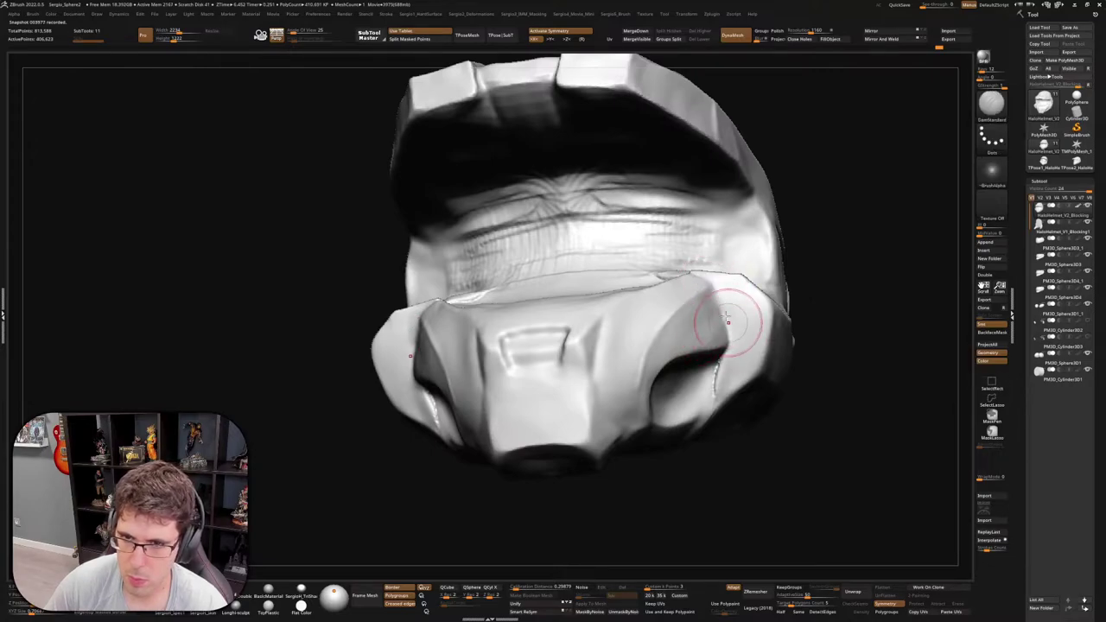
right_drag(714, 294, 702, 340)
key(shift)
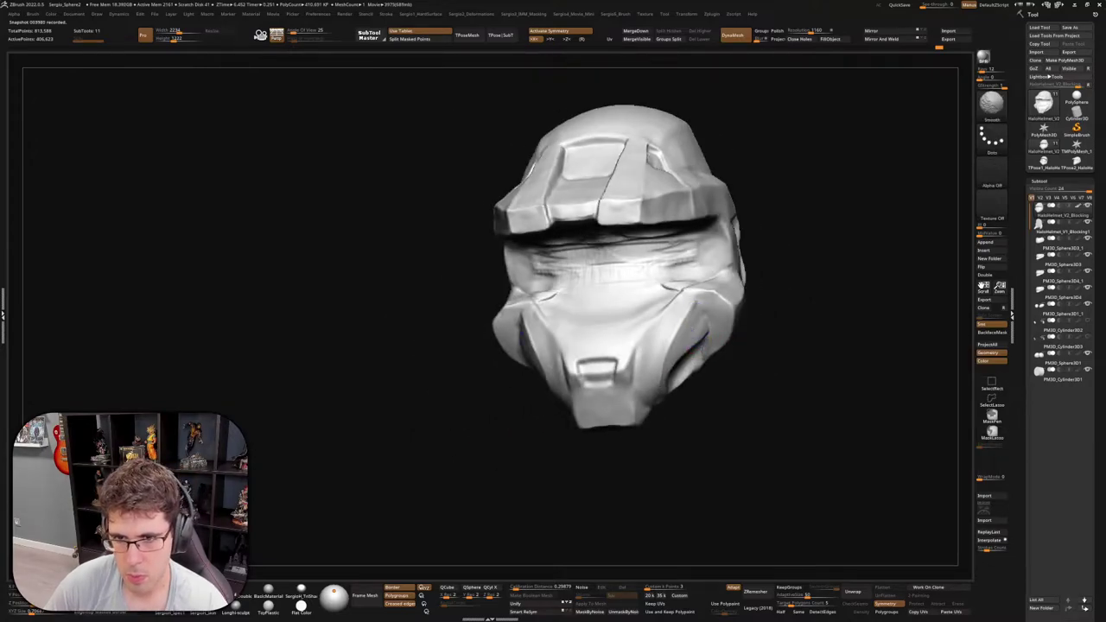
mouse_move(672, 365)
right_down()
mouse_move(692, 383)
mouse_move(704, 349)
mouse_move(698, 371)
right_up()
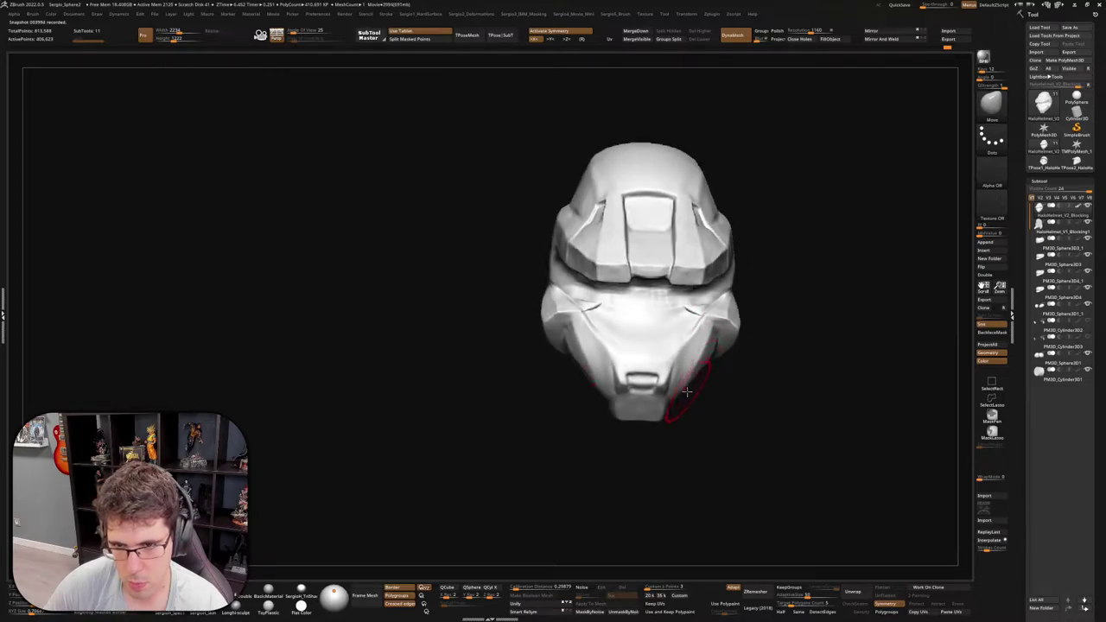
Make the side sphere the active subtool and orbit to see the helmet's interior and underside
mouse_move(683, 391)
right_down()
mouse_move(661, 395)
mouse_move(698, 380)
right_up()
alt+click(701, 387)
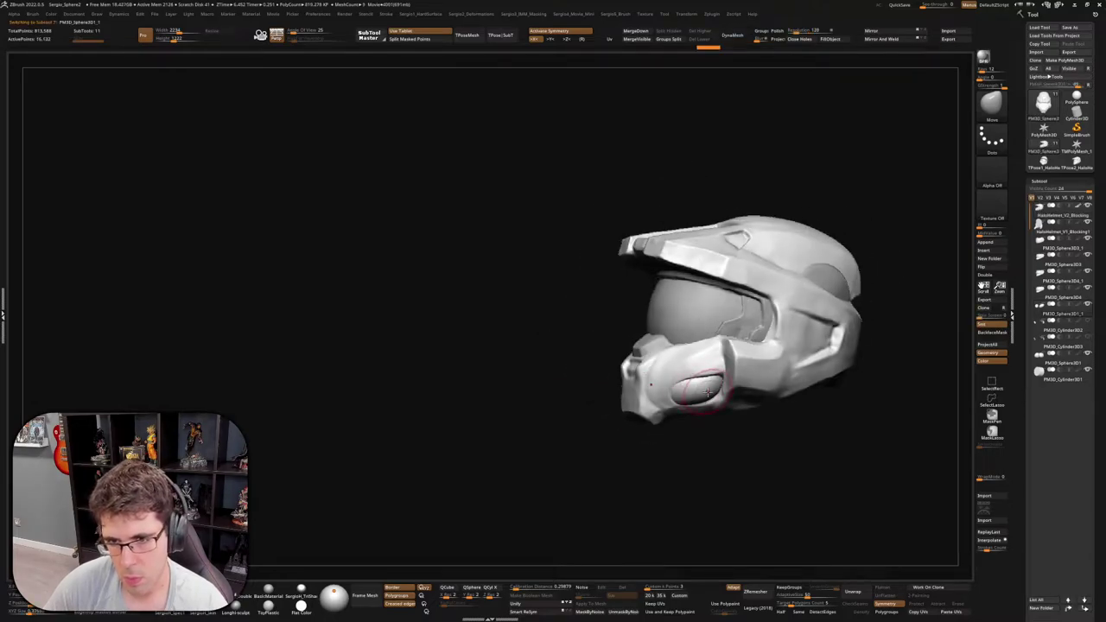
right_drag(714, 406, 723, 413)
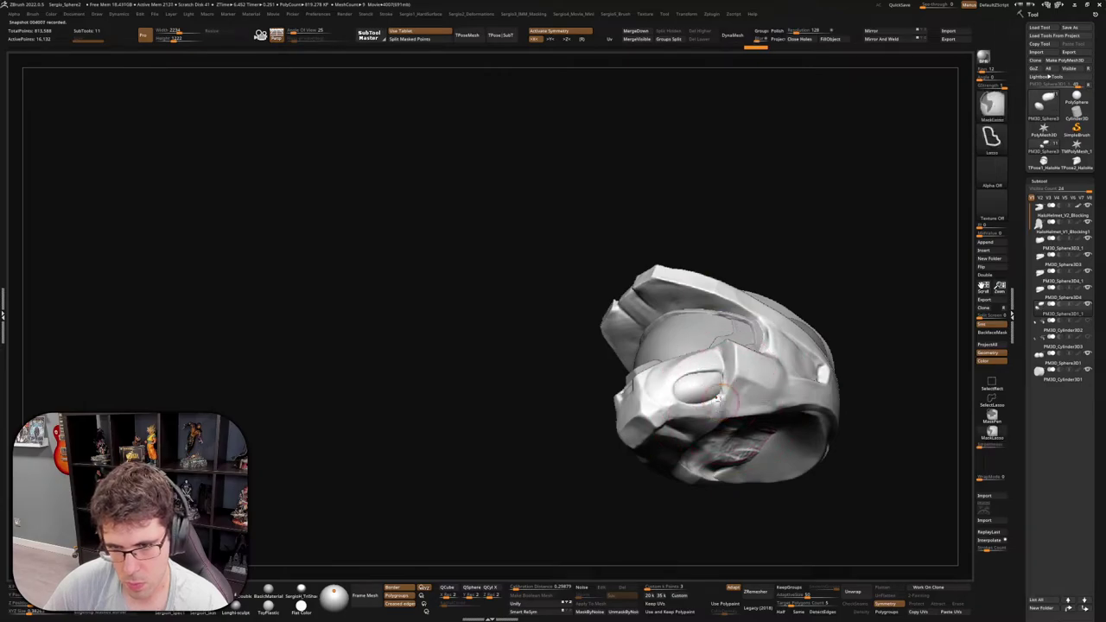
right_drag(709, 380, 713, 368)
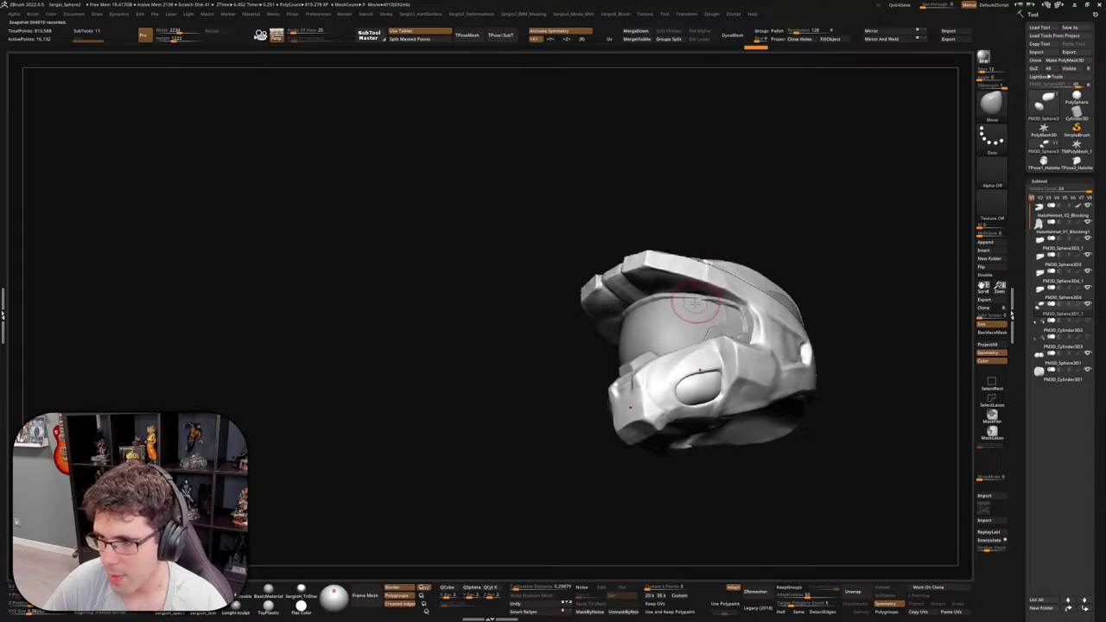
mouse_move(693, 287)
right_down()
mouse_move(713, 344)
mouse_move(691, 419)
mouse_move(717, 389)
mouse_move(704, 393)
mouse_move(743, 425)
mouse_move(742, 381)
mouse_move(753, 403)
right_up()
Carve a thin crease near the cheek recess, then undo the stray line
drag(728, 359, 753, 406)
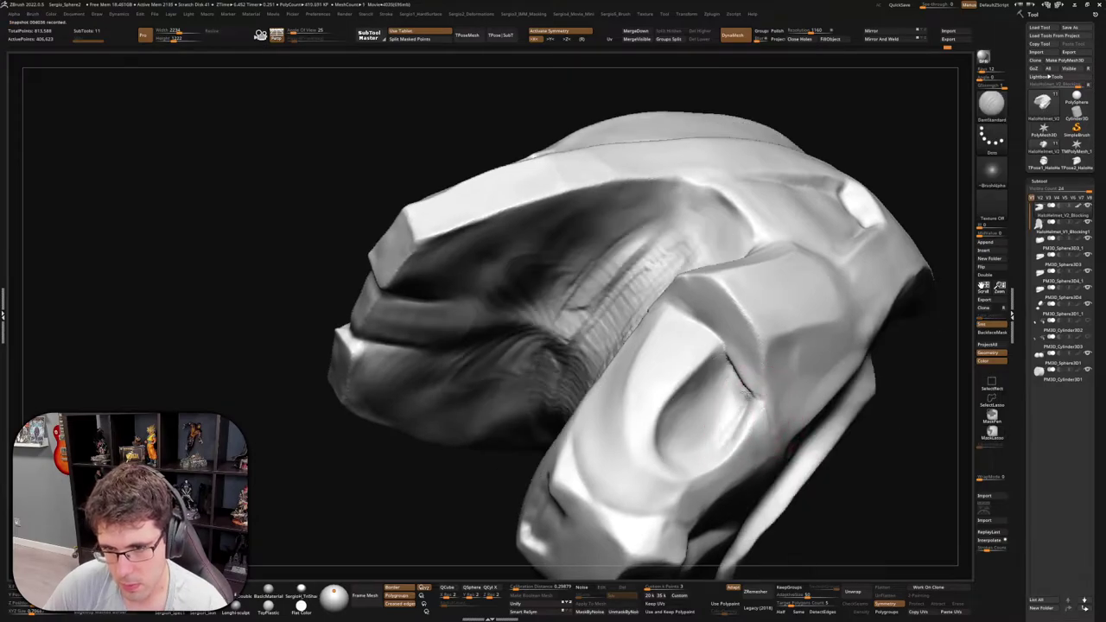
right_drag(741, 384, 735, 364)
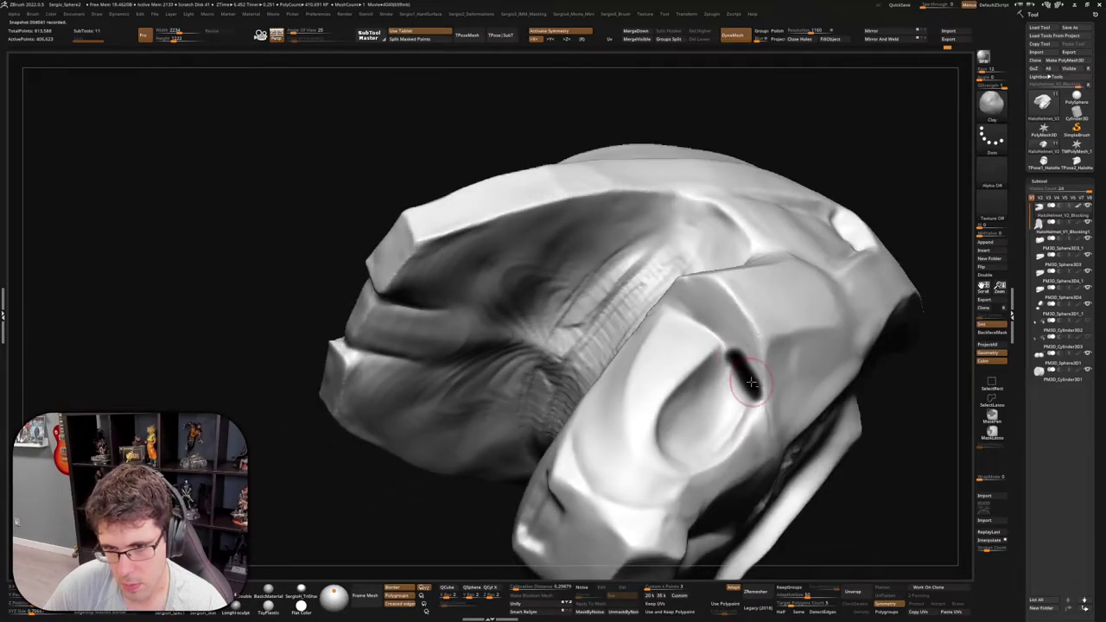
key(ctrl+z)
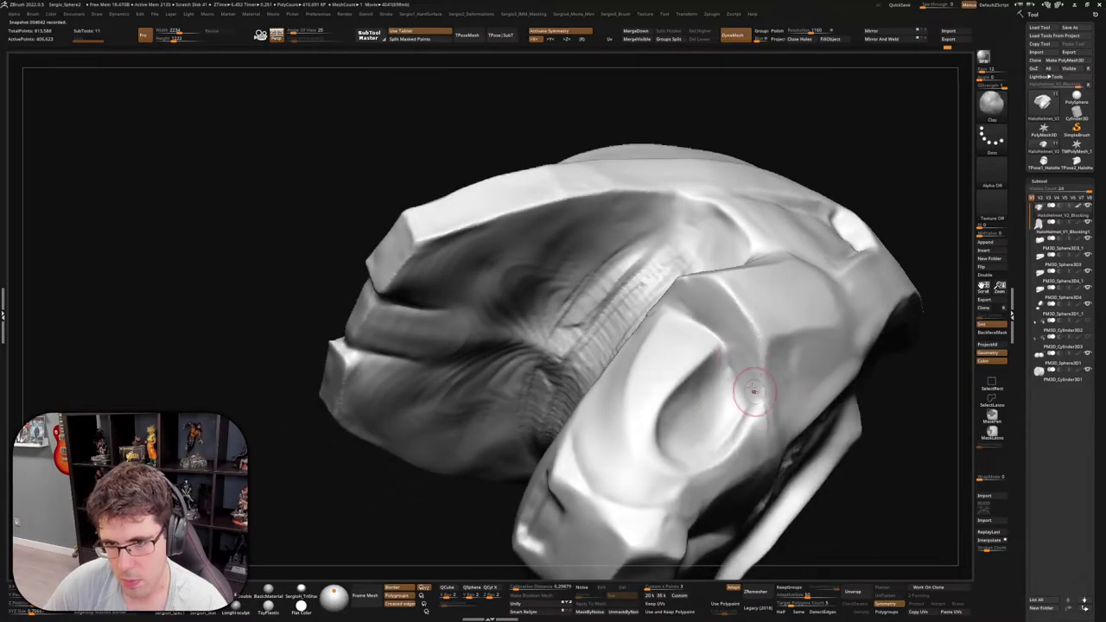
mouse_move(748, 397)
right_down()
mouse_move(736, 403)
mouse_move(754, 355)
mouse_move(734, 363)
mouse_move(701, 306)
mouse_move(682, 348)
mouse_move(662, 365)
mouse_move(652, 354)
right_up()
Switch to the Move brush and zoom out to see the whole helmet side
key(b)
key(m)
key(v)
key(s)
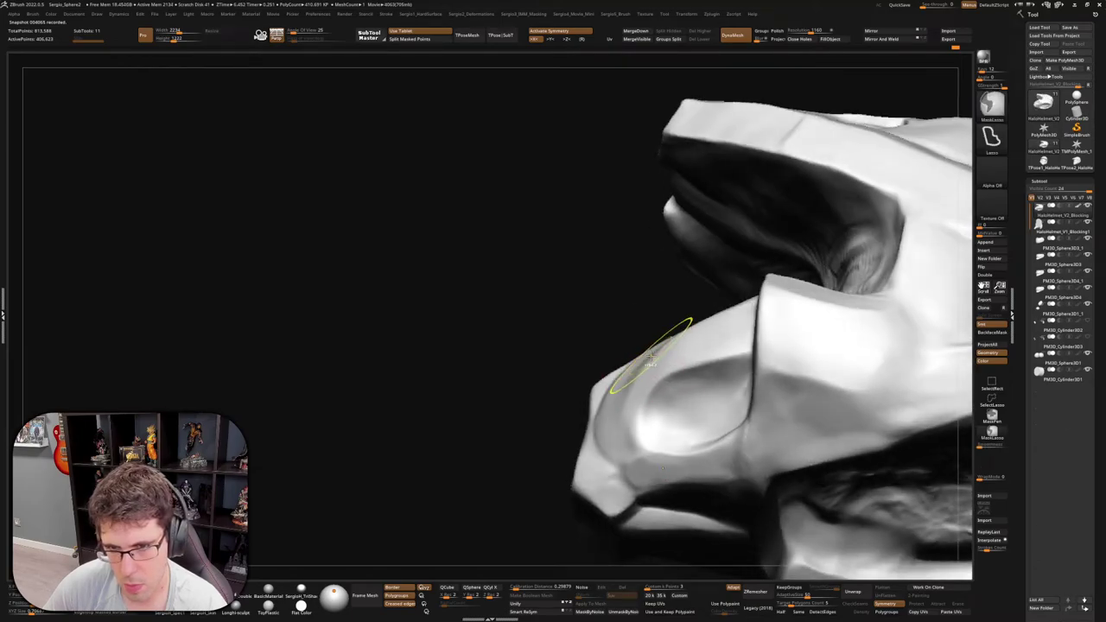
mouse_move(649, 352)
right_down()
mouse_move(716, 283)
mouse_move(712, 395)
mouse_move(731, 345)
mouse_move(758, 372)
mouse_move(753, 363)
mouse_move(767, 364)
mouse_move(748, 365)
mouse_move(760, 346)
mouse_move(709, 295)
mouse_move(704, 259)
right_up()
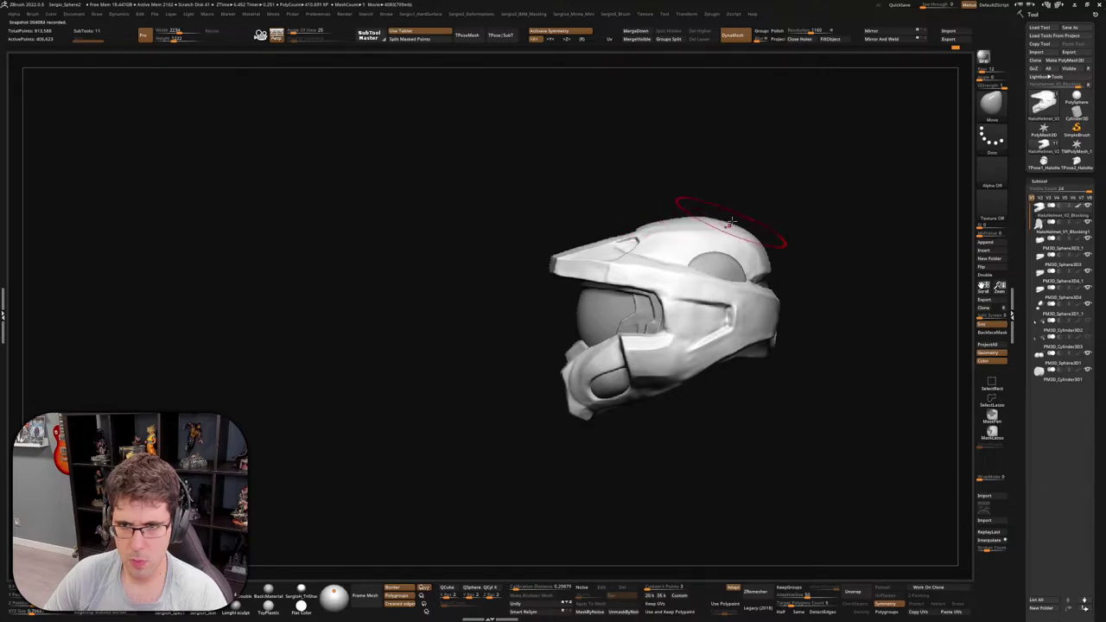
Orbit around the helmet top and smooth the notch above the visor
right_drag(731, 223, 748, 222)
right_drag(679, 216, 634, 212)
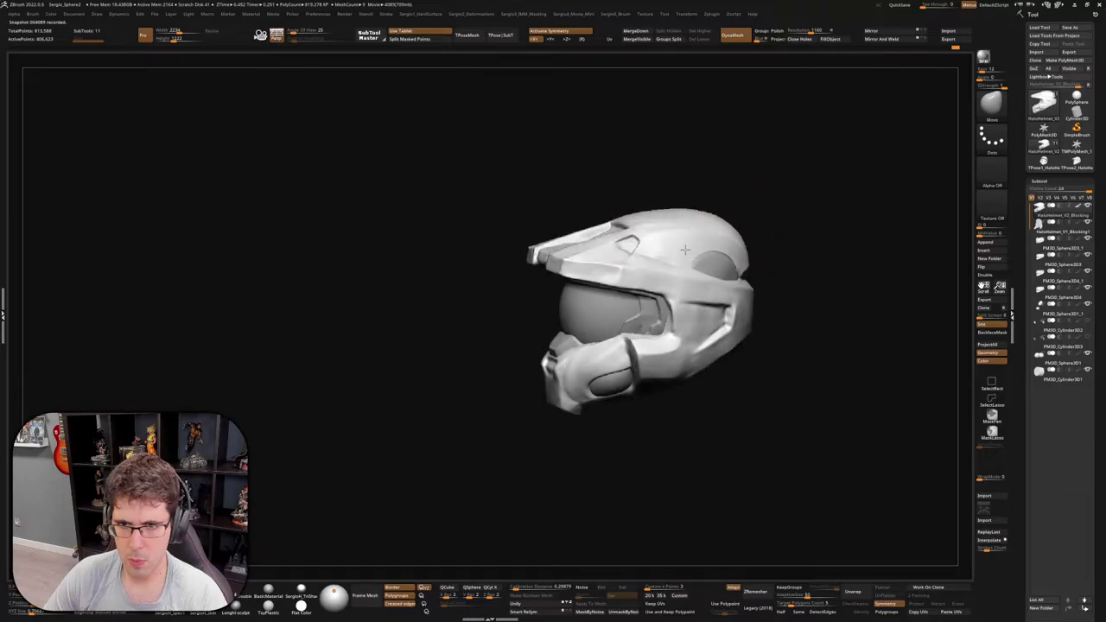
key(b)
key(t)
key(d)
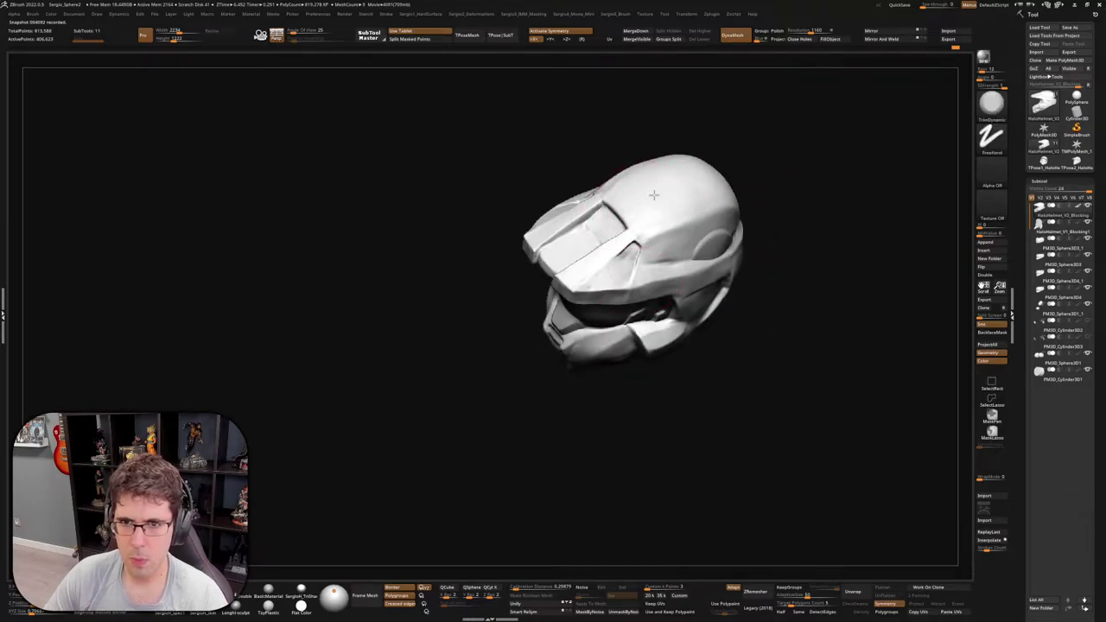
mouse_move(680, 178)
right_down()
mouse_move(641, 274)
mouse_move(710, 264)
mouse_move(698, 290)
right_up()
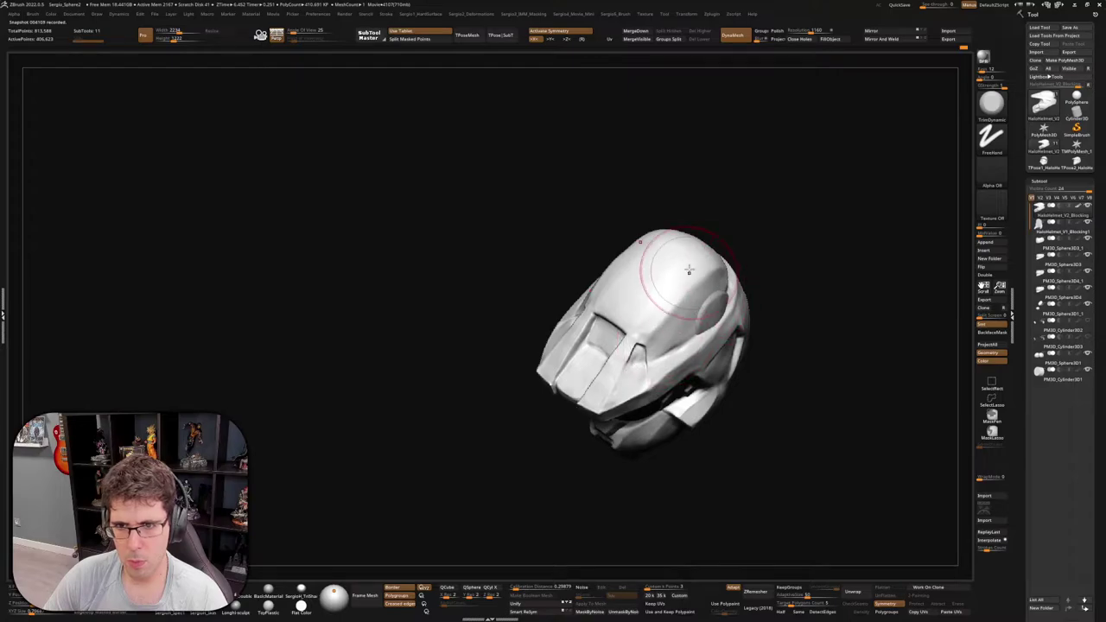
mouse_move(689, 271)
right_down()
mouse_move(656, 345)
mouse_move(617, 395)
right_up()
shift+drag(659, 393, 652, 398)
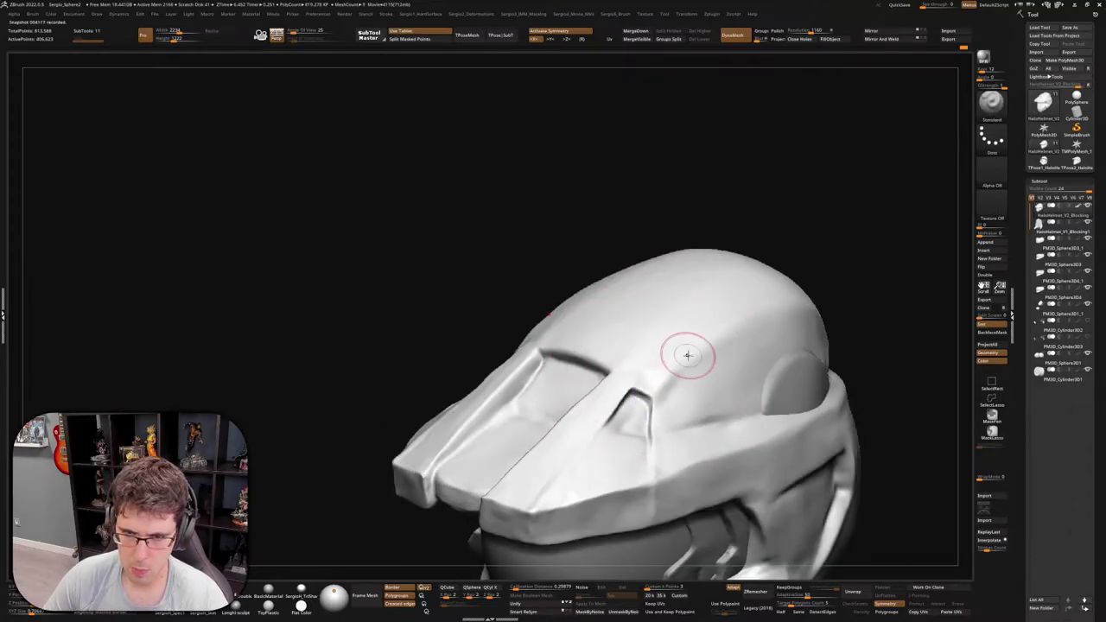
mouse_move(687, 354)
right_down()
mouse_move(698, 383)
mouse_move(661, 377)
right_up()
Flatten the top of the helmet dome with TrimDynamic, then look down on it
key(b)
key(c)
key(l)
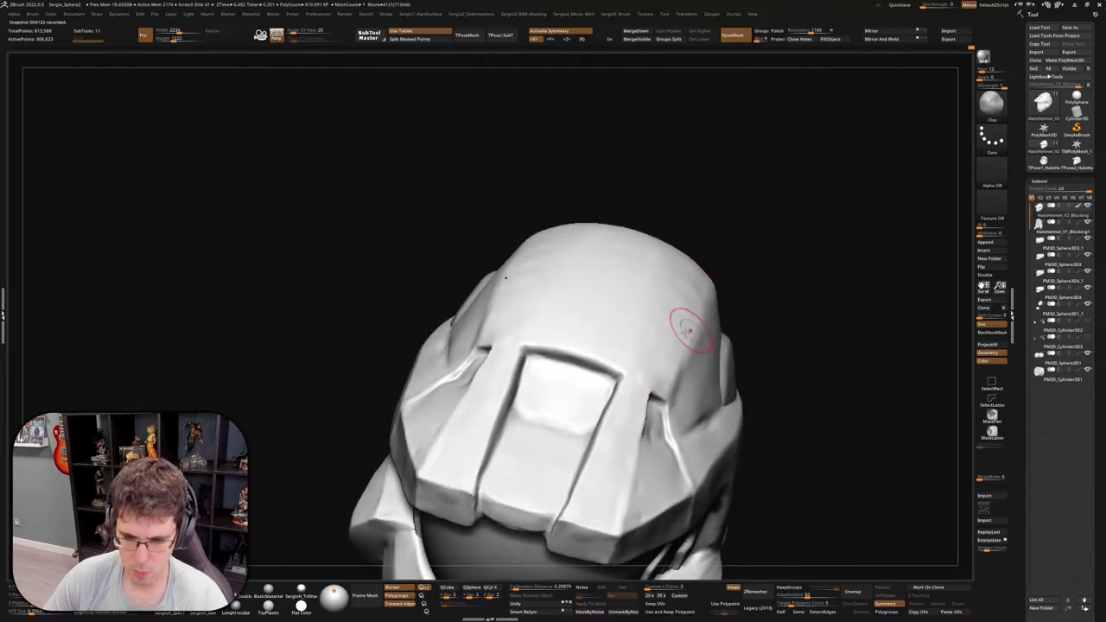
key(b)
key(t)
key(d)
mouse_move(689, 329)
right_down()
mouse_move(650, 365)
mouse_move(668, 418)
right_up()
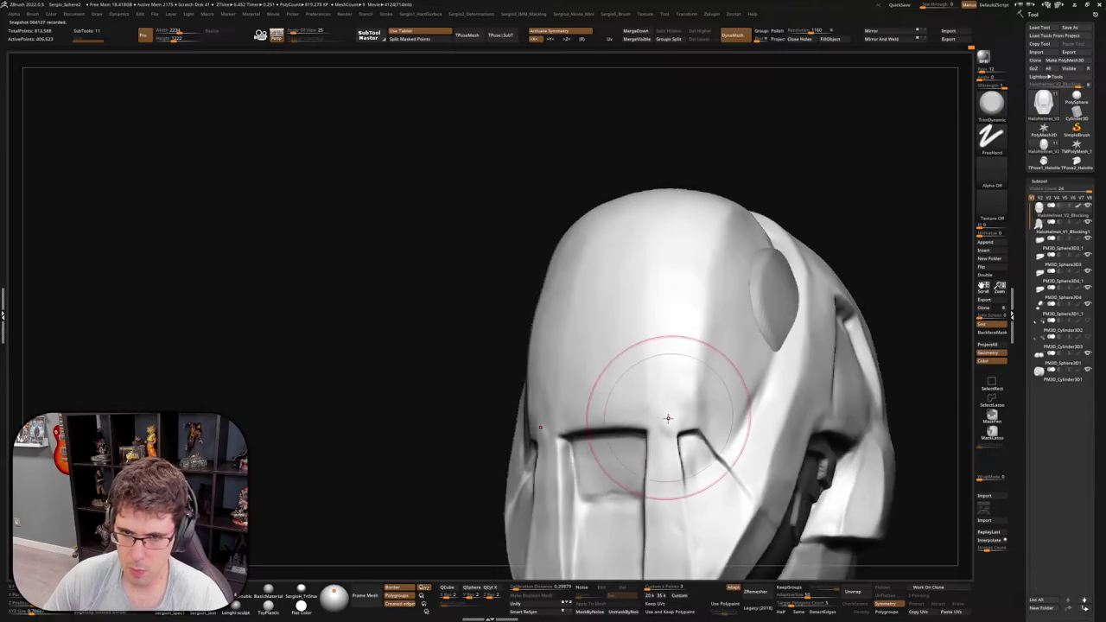
mouse_move(671, 419)
mouse_down()
mouse_move(674, 256)
mouse_move(677, 370)
mouse_move(704, 402)
mouse_up()
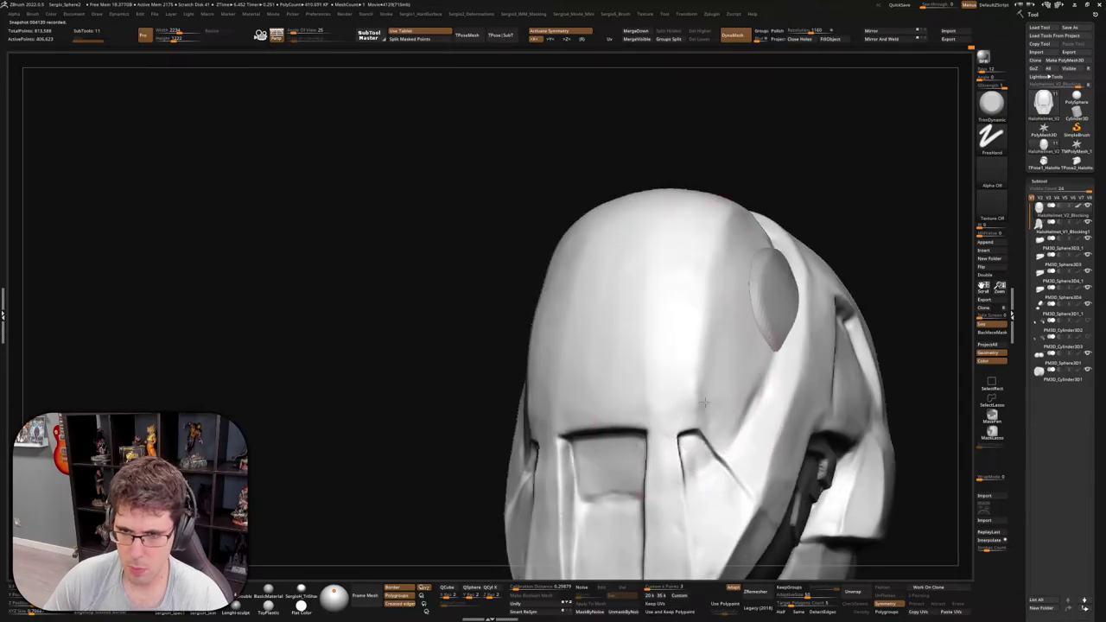
mouse_move(703, 173)
right_down()
mouse_move(689, 269)
mouse_move(713, 251)
mouse_move(691, 225)
mouse_move(692, 285)
mouse_move(674, 314)
mouse_move(685, 319)
mouse_move(648, 301)
mouse_move(679, 207)
right_up()
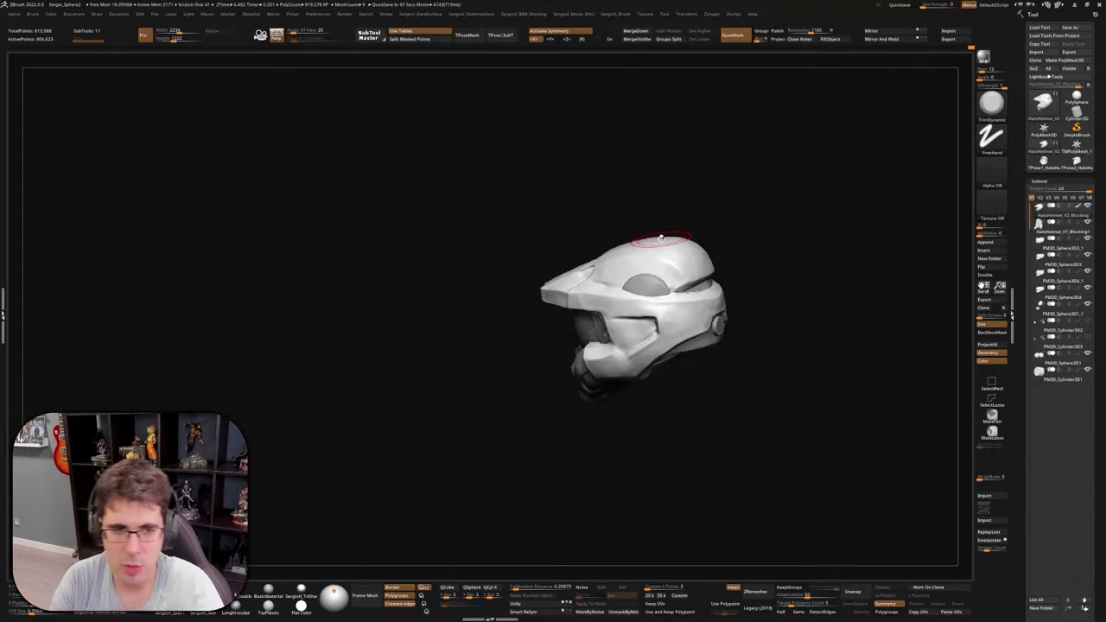
Zoom in on the angled slot beside the raised top panel from several angles
mouse_move(803, 377)
mouse_down()
mouse_move(628, 219)
mouse_move(660, 245)
mouse_up()
scroll(562, 380, up, 10)
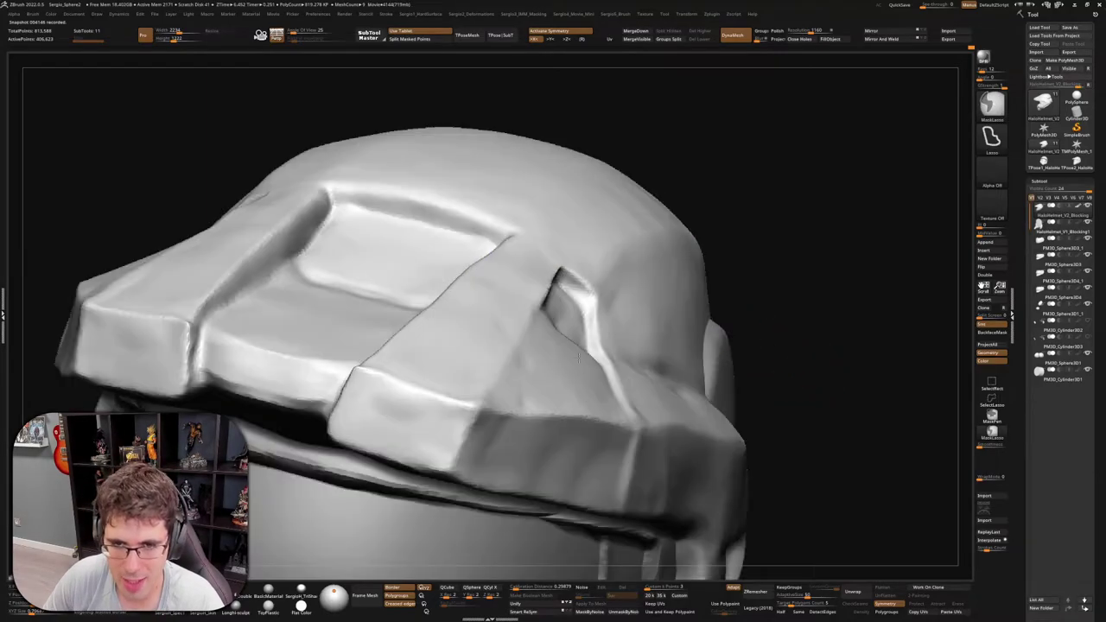
mouse_move(530, 362)
mouse_down()
mouse_move(699, 247)
mouse_move(662, 247)
mouse_move(696, 234)
mouse_up()
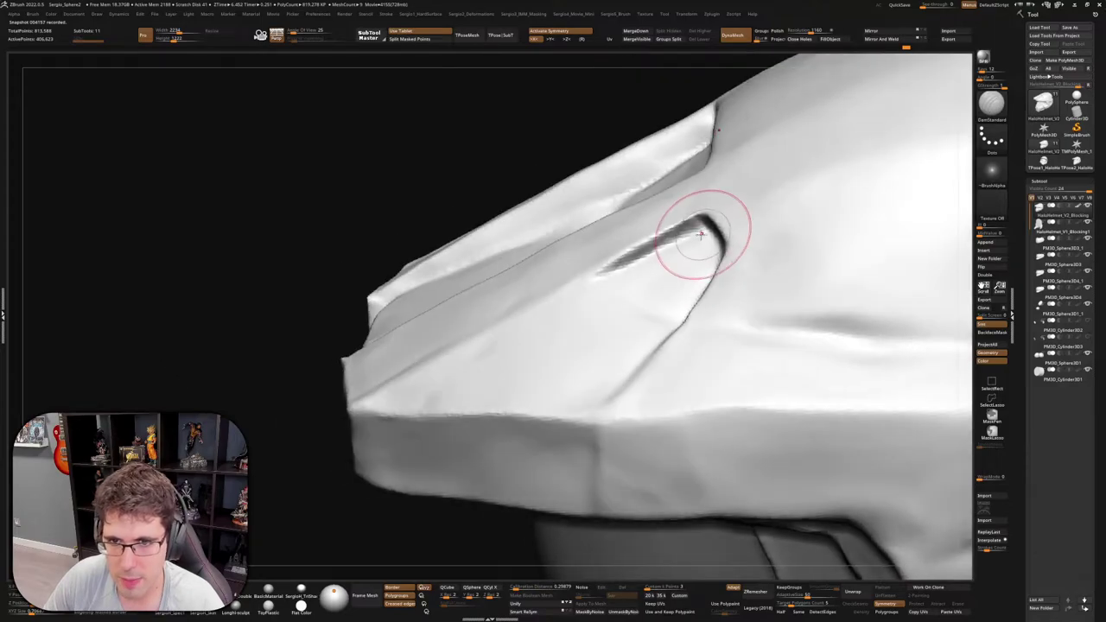
mouse_move(631, 259)
mouse_down()
mouse_move(670, 270)
mouse_move(670, 253)
mouse_up()
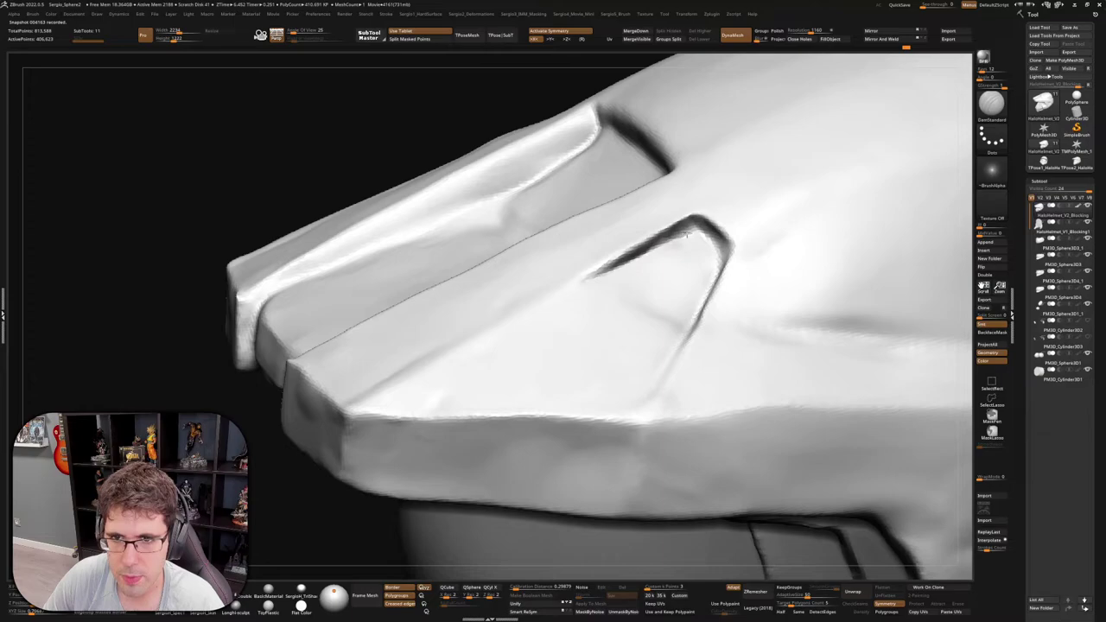
mouse_move(668, 246)
mouse_down()
mouse_move(697, 215)
mouse_move(717, 249)
mouse_up()
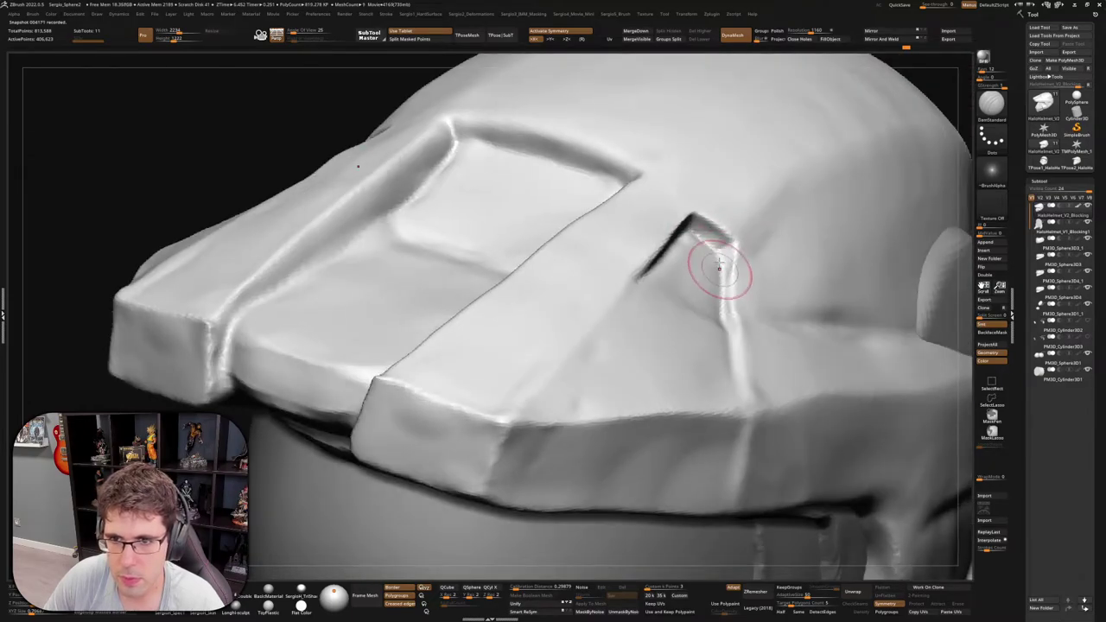
drag(731, 328, 723, 341)
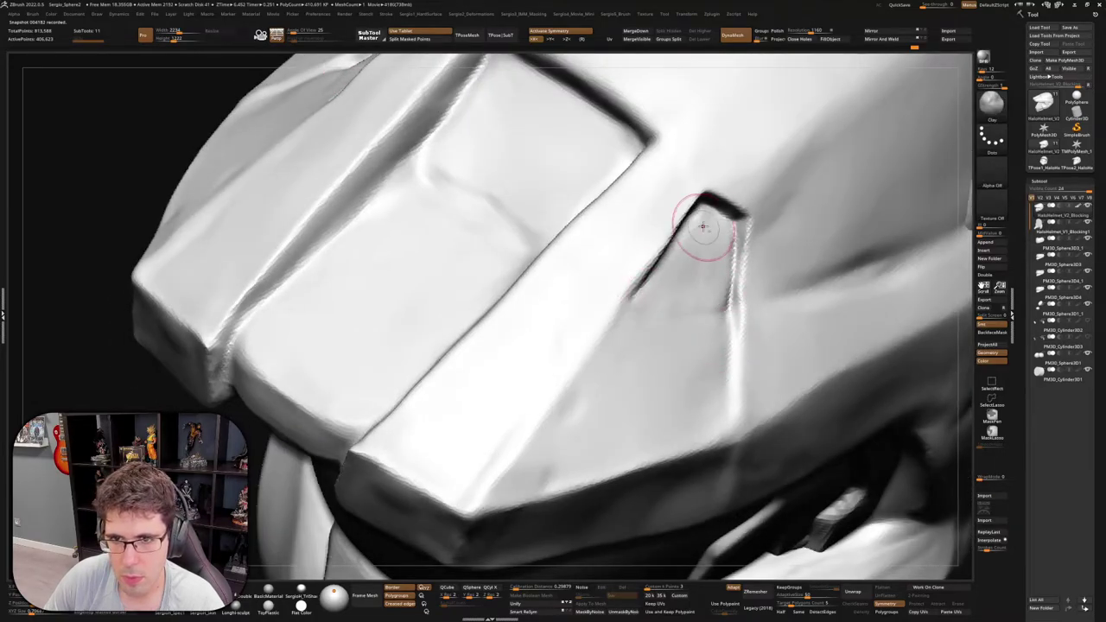
Smooth the slot's corner and check it from below before returning to a top-down view
shift+drag(661, 293, 705, 238)
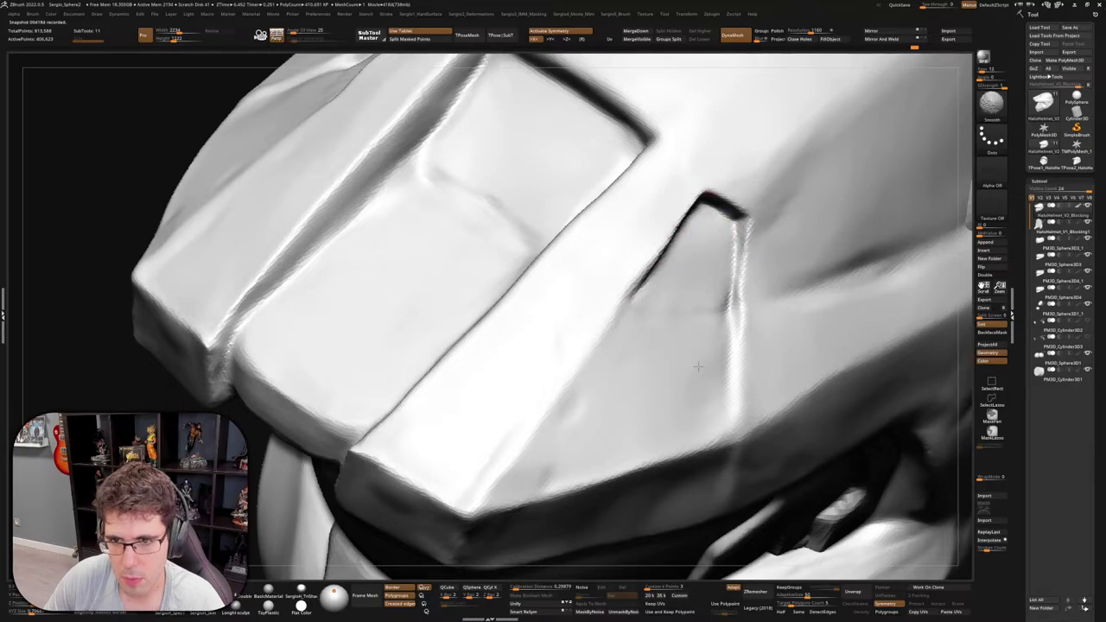
right_drag(642, 362, 671, 354)
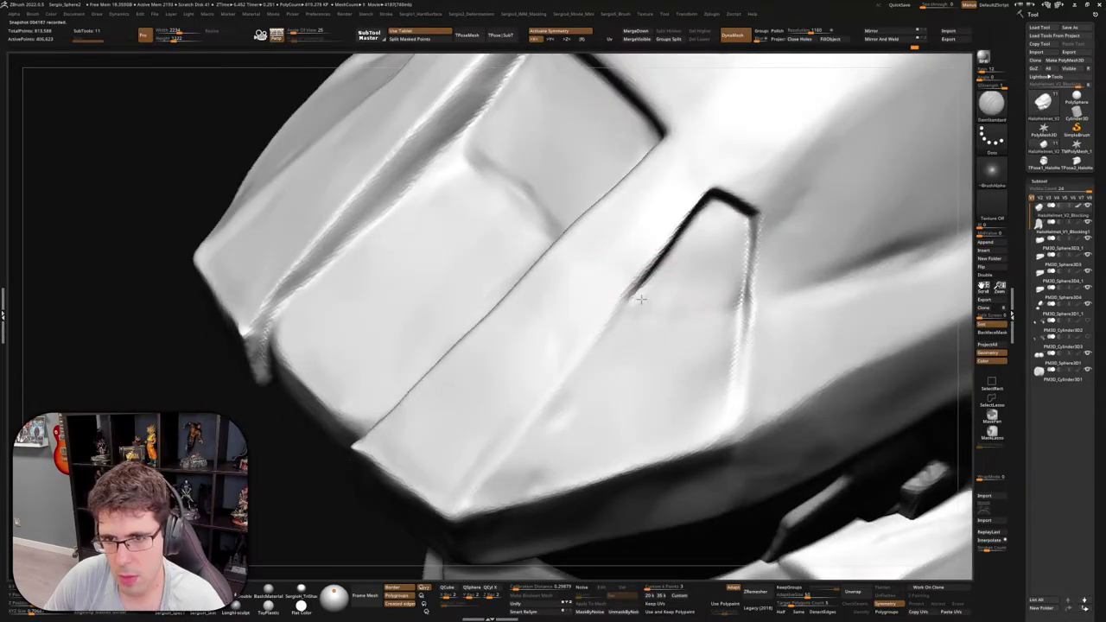
mouse_move(635, 291)
right_down()
mouse_move(760, 311)
mouse_move(713, 281)
right_up()
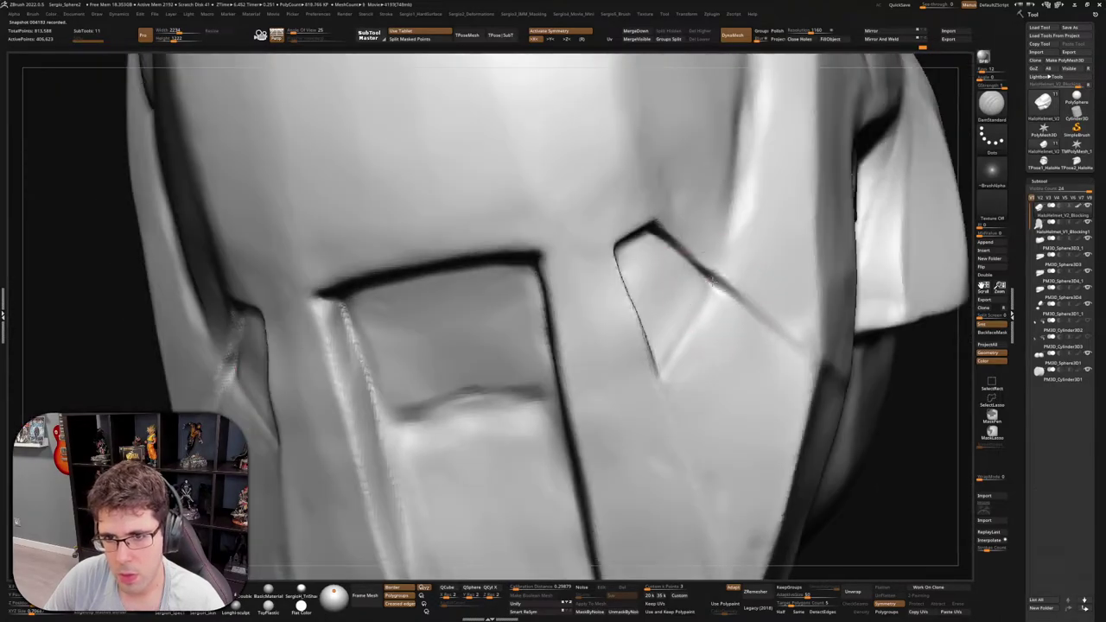
right_drag(696, 318, 716, 321)
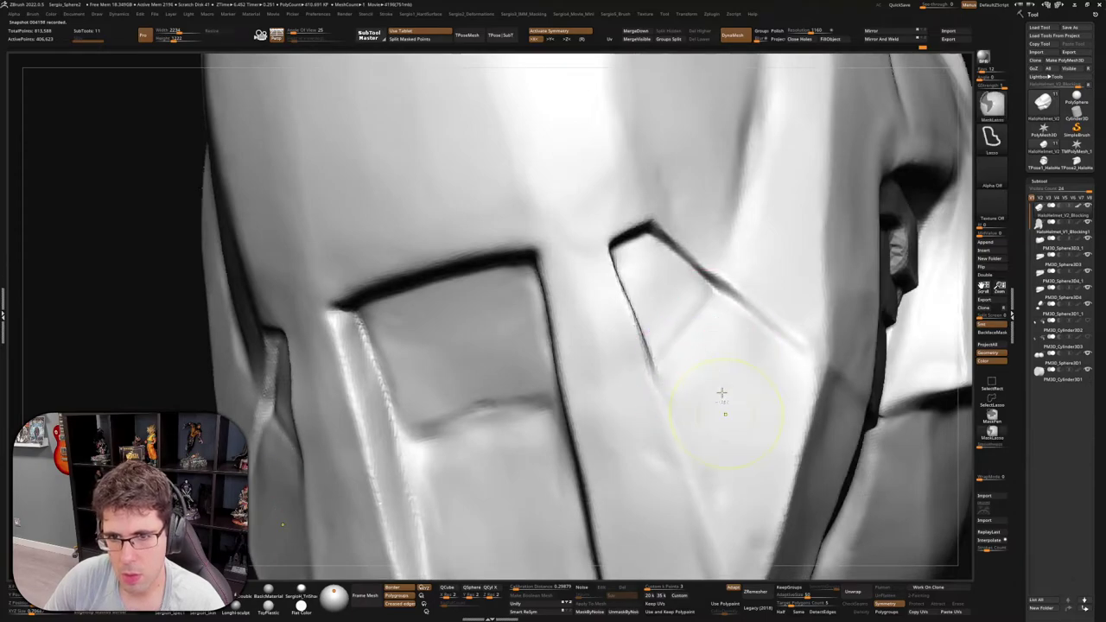
mouse_move(721, 387)
ctrl+right_down()
mouse_move(728, 291)
mouse_move(714, 407)
mouse_move(703, 371)
ctrl+right_up()
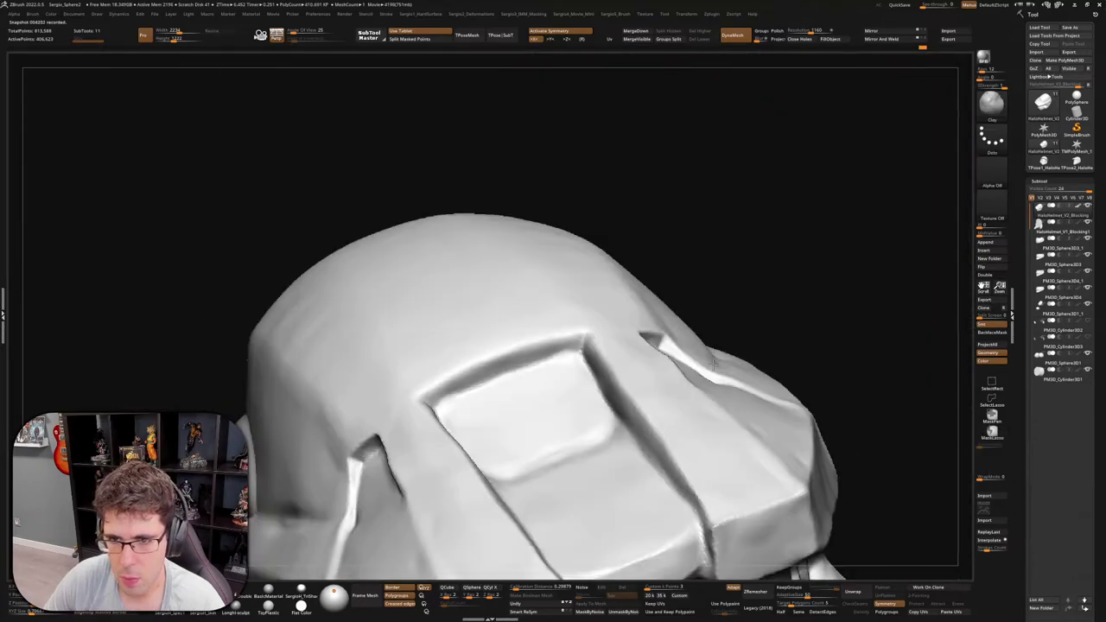
Build up and smooth the surface around the angled slot and visor slit edge, checking from front and top
key(space)
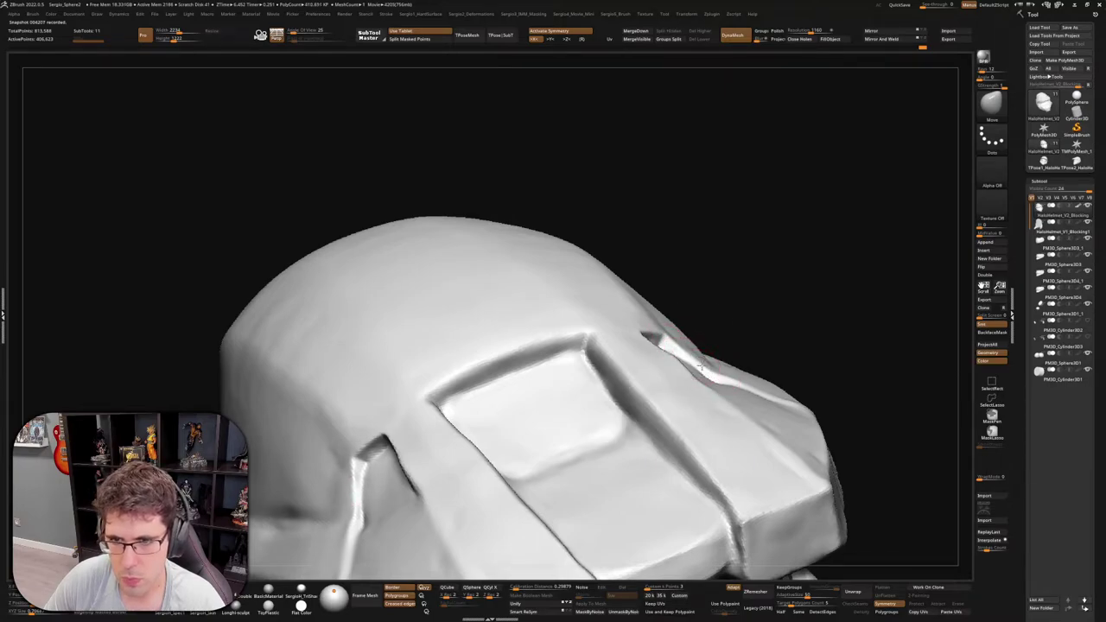
mouse_move(699, 367)
right_down()
mouse_move(696, 377)
mouse_move(671, 343)
right_up()
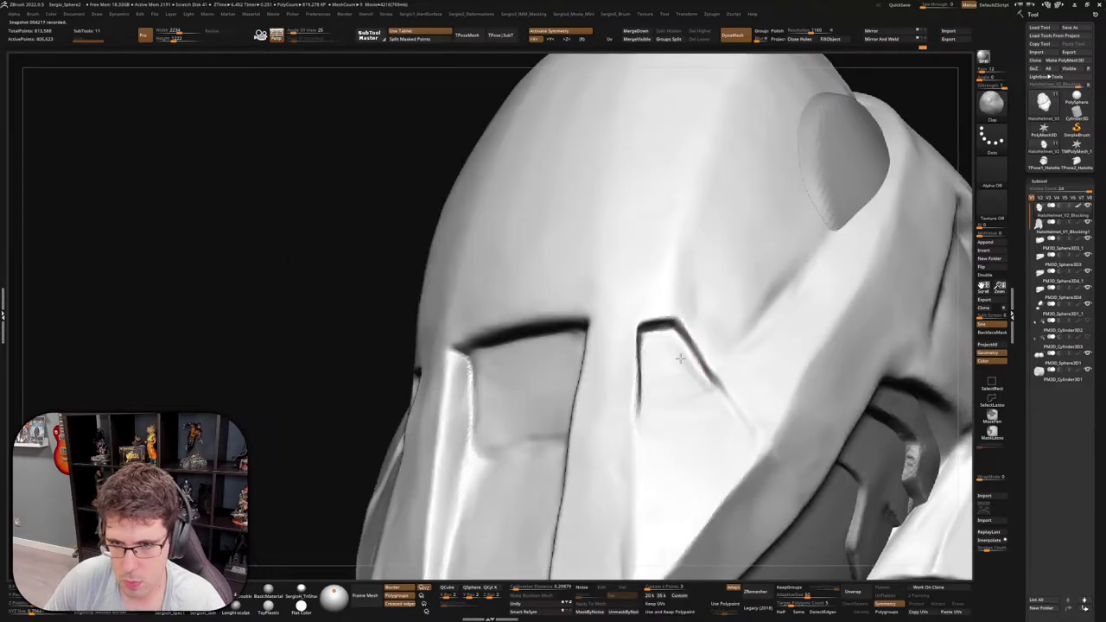
right_drag(698, 384, 659, 344)
mouse_move(682, 384)
ctrl+right_down()
mouse_move(669, 289)
mouse_move(674, 425)
mouse_move(685, 406)
mouse_move(679, 371)
mouse_move(685, 412)
ctrl+right_up()
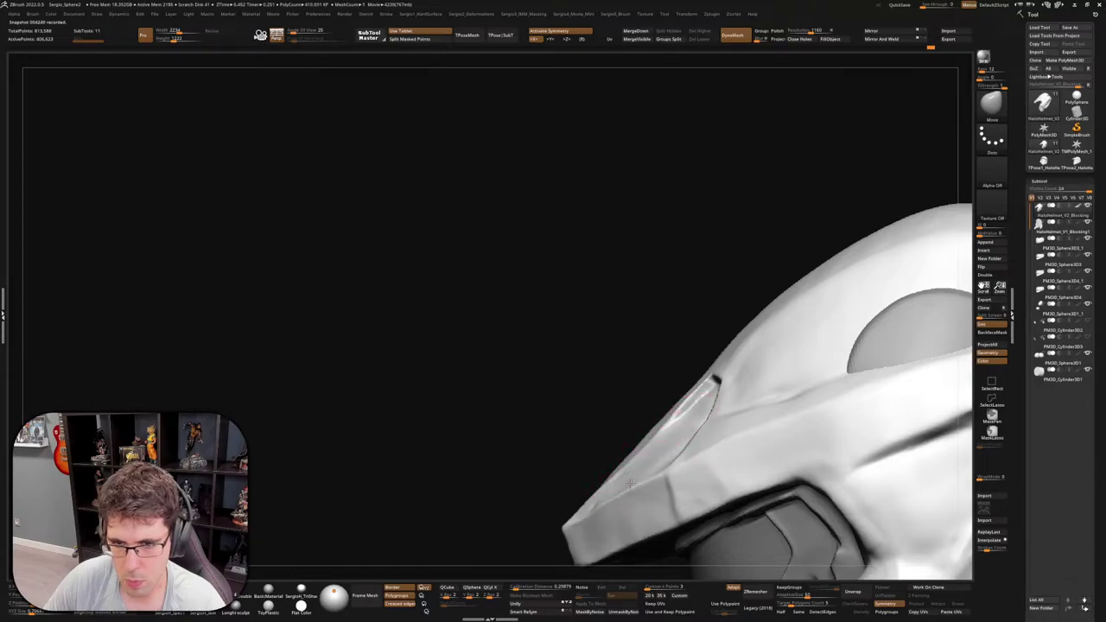
mouse_move(648, 449)
right_down()
mouse_move(678, 415)
mouse_move(766, 369)
mouse_move(805, 407)
mouse_move(741, 430)
right_up()
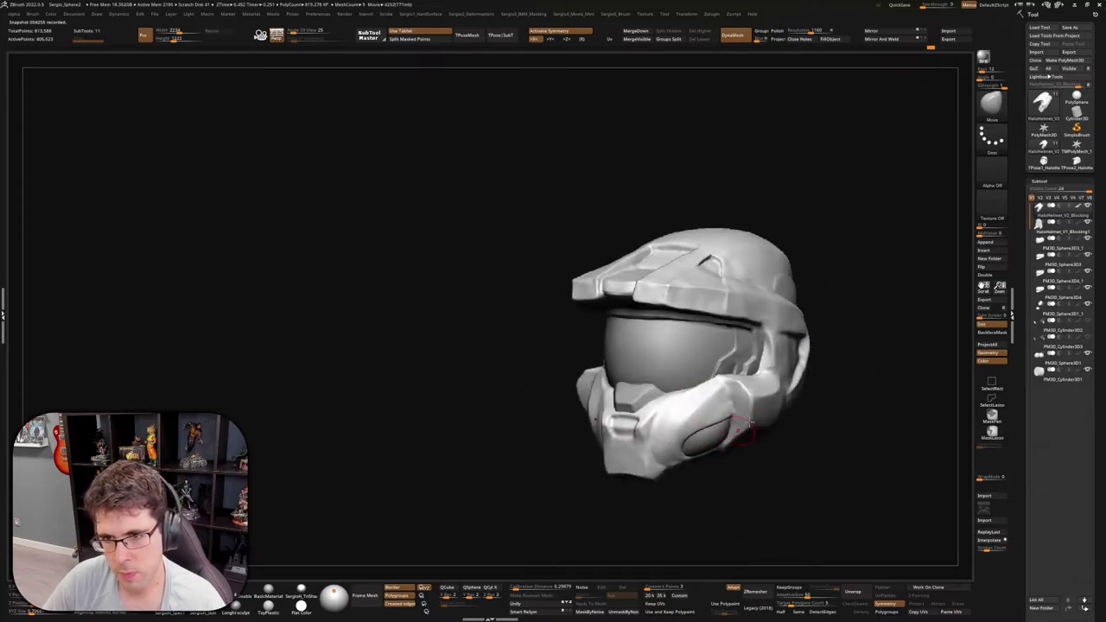
right_drag(805, 249, 853, 254)
mouse_move(833, 313)
right_down()
mouse_move(832, 363)
mouse_move(757, 393)
mouse_move(699, 395)
mouse_move(734, 406)
mouse_move(765, 383)
mouse_move(731, 382)
mouse_move(745, 426)
mouse_move(736, 419)
mouse_move(734, 440)
mouse_move(718, 402)
mouse_move(852, 375)
right_up()
key(b)
key(d)
key(s)
Isolate the helmet's lower faceplate and zoom in on it
ctrl+shift+drag(852, 375, 578, 489)
mouse_move(578, 488)
right_down()
mouse_move(675, 470)
mouse_move(758, 358)
right_up()
ctrl+shift+click(757, 358)
ctrl+shift+drag(766, 348, 533, 440)
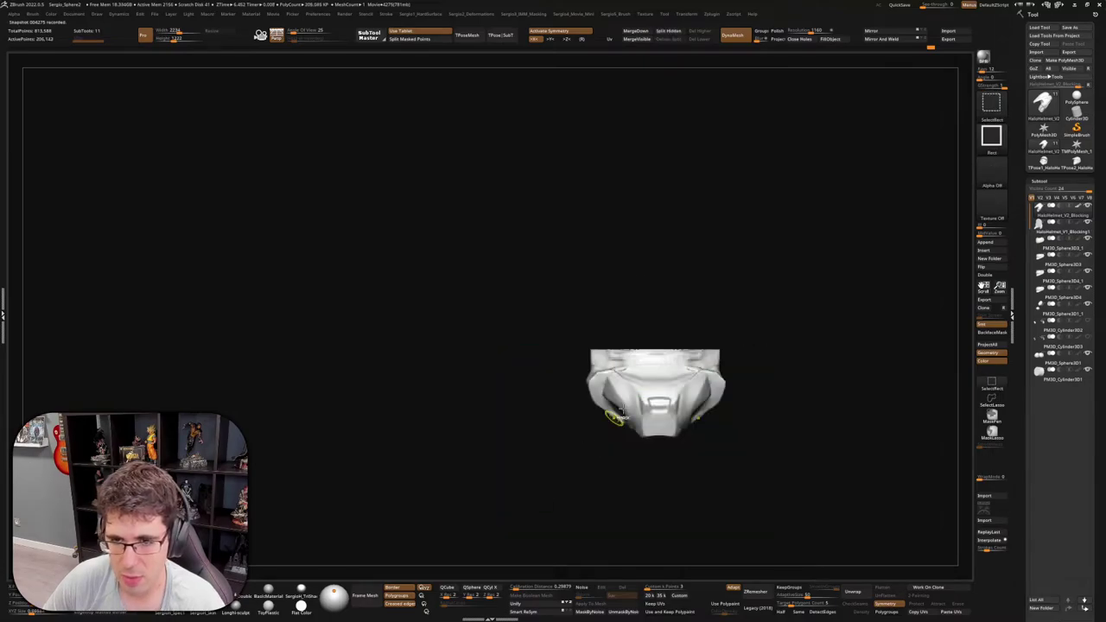
mouse_move(617, 415)
right_down()
mouse_move(723, 383)
mouse_move(684, 466)
right_up()
mouse_move(682, 465)
right_down()
mouse_move(708, 375)
mouse_move(735, 420)
mouse_move(720, 438)
mouse_move(733, 363)
right_up()
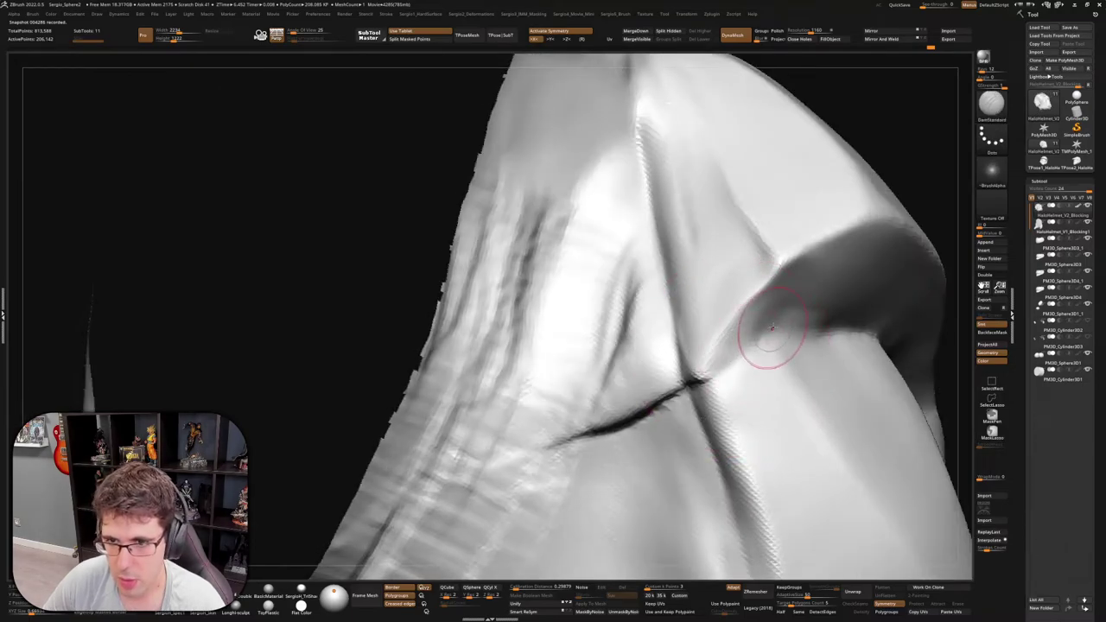
Carve a crease across the visor-surround fold and soften it
drag(684, 370, 771, 340)
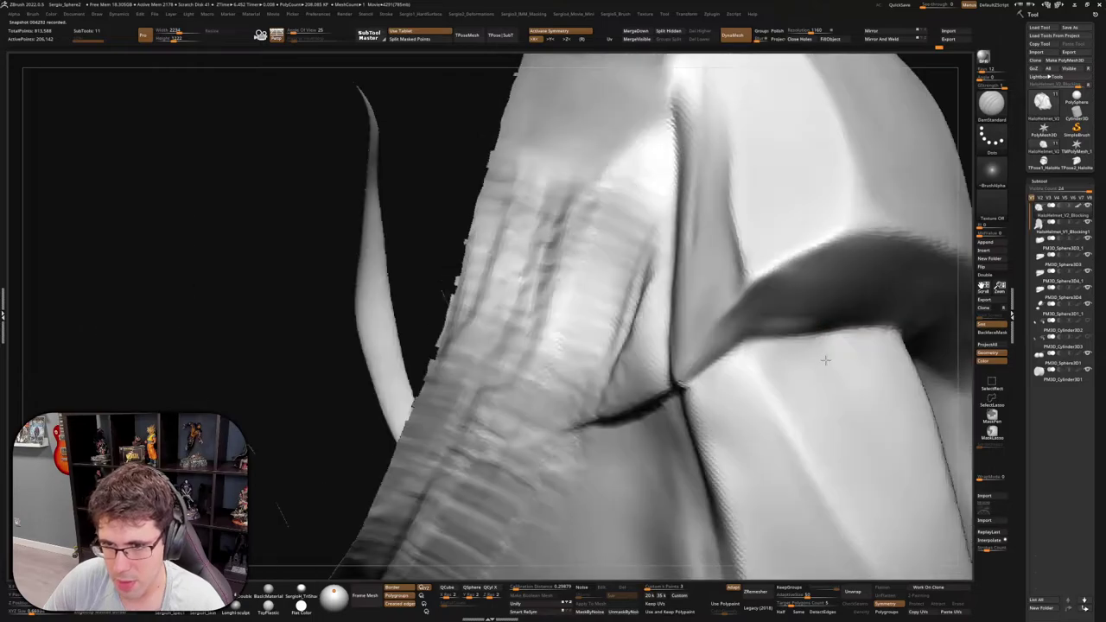
right_drag(869, 346, 767, 317)
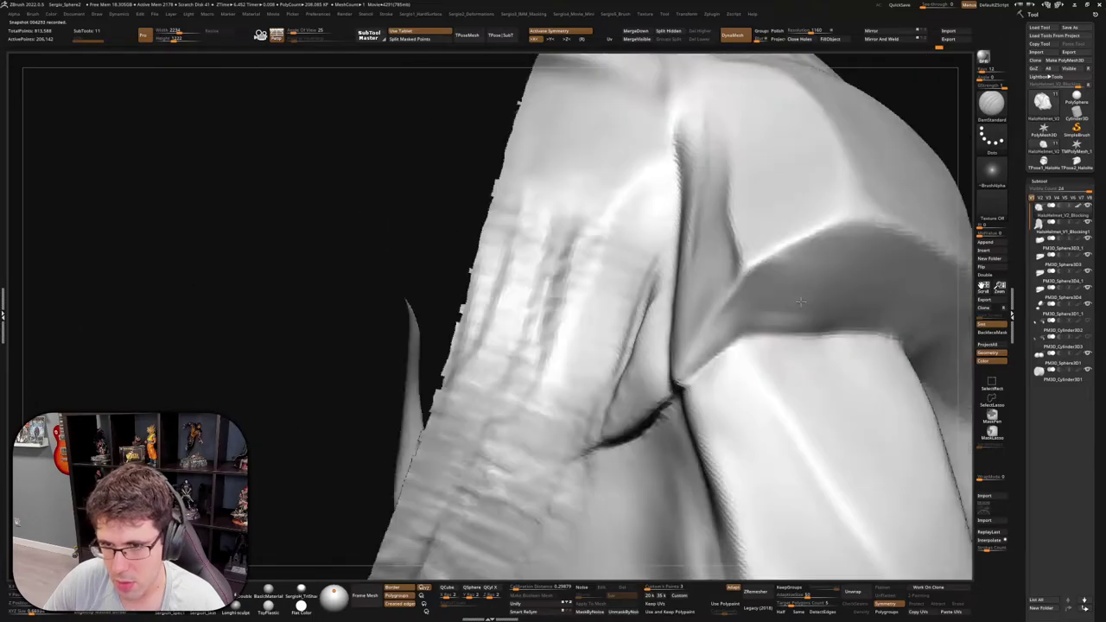
shift+drag(812, 316, 758, 310)
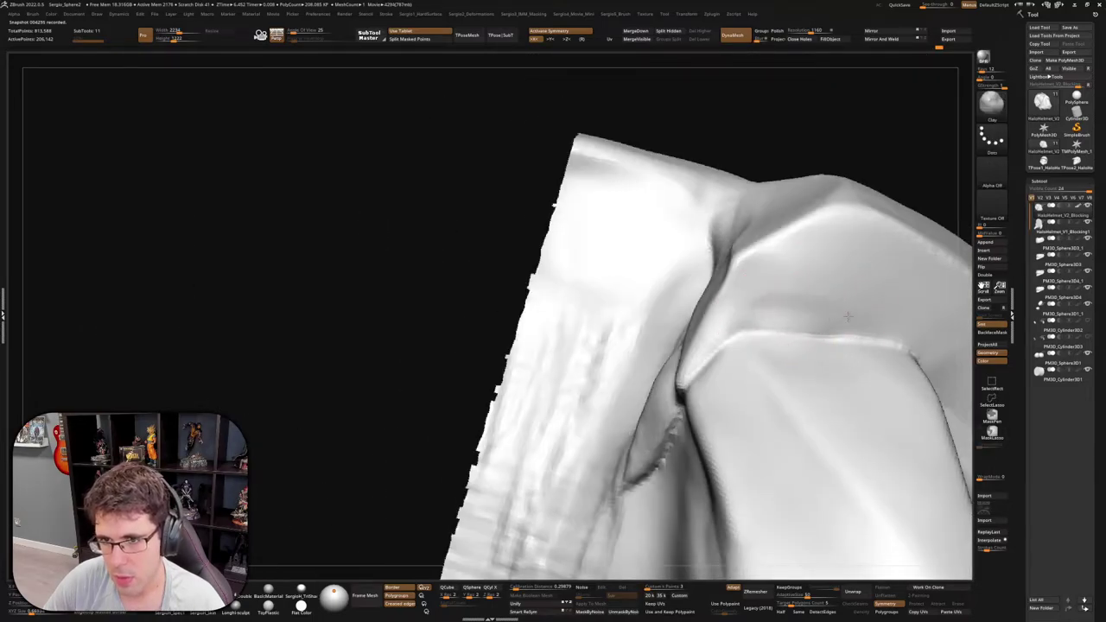
mouse_move(812, 308)
right_down()
mouse_move(820, 359)
mouse_move(883, 316)
right_up()
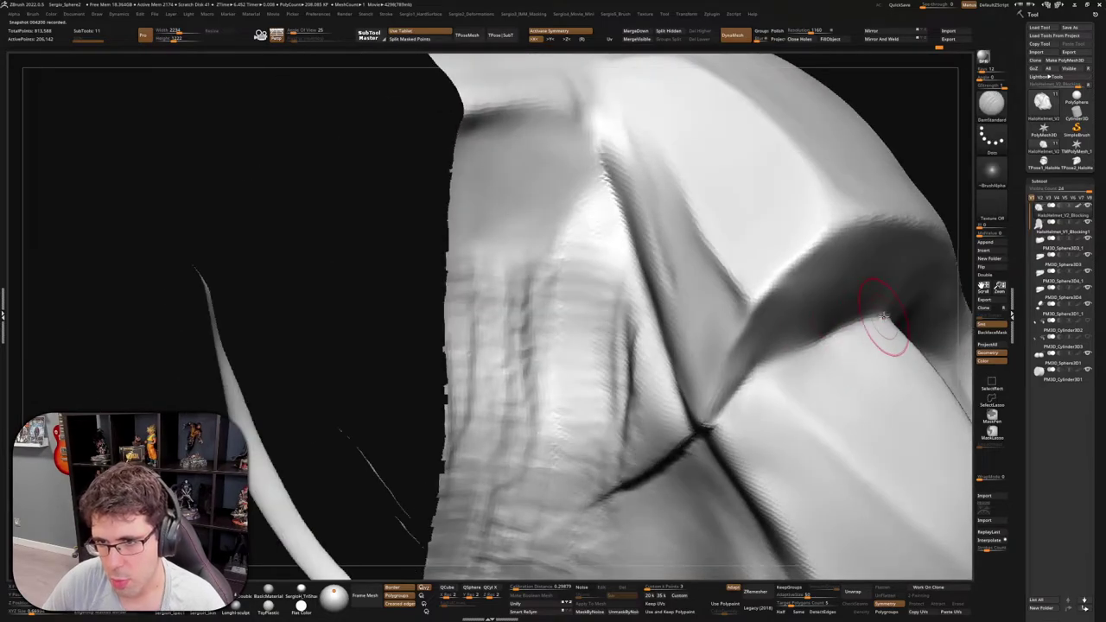
right_drag(752, 375, 756, 298)
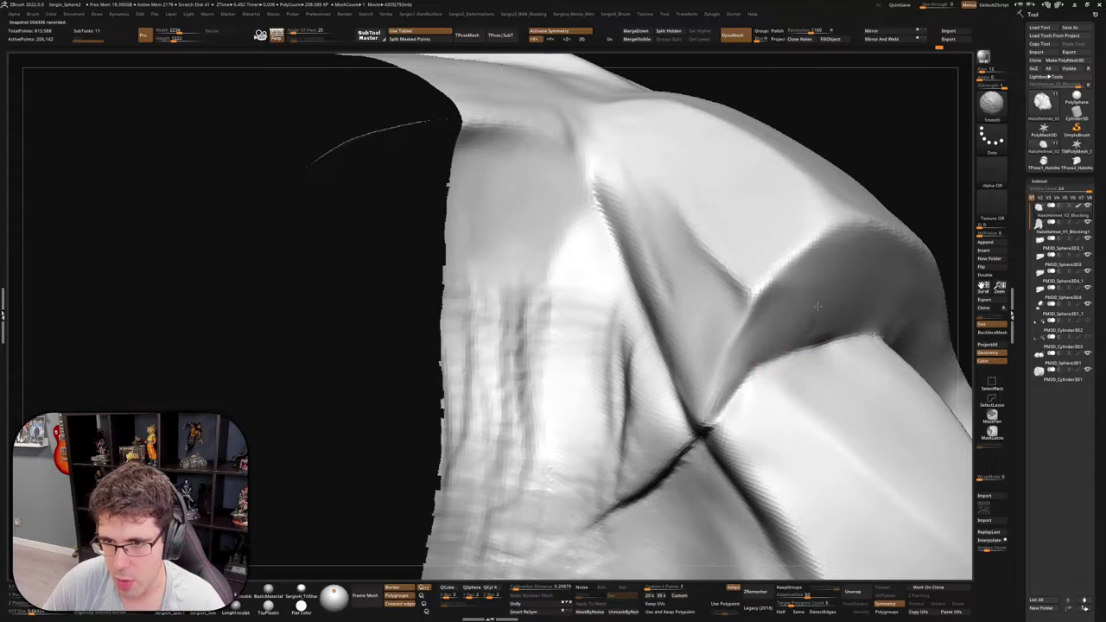
Smooth and resculpt the fold's crease into a low ridge, viewing it from several angles
right_drag(747, 347, 699, 439)
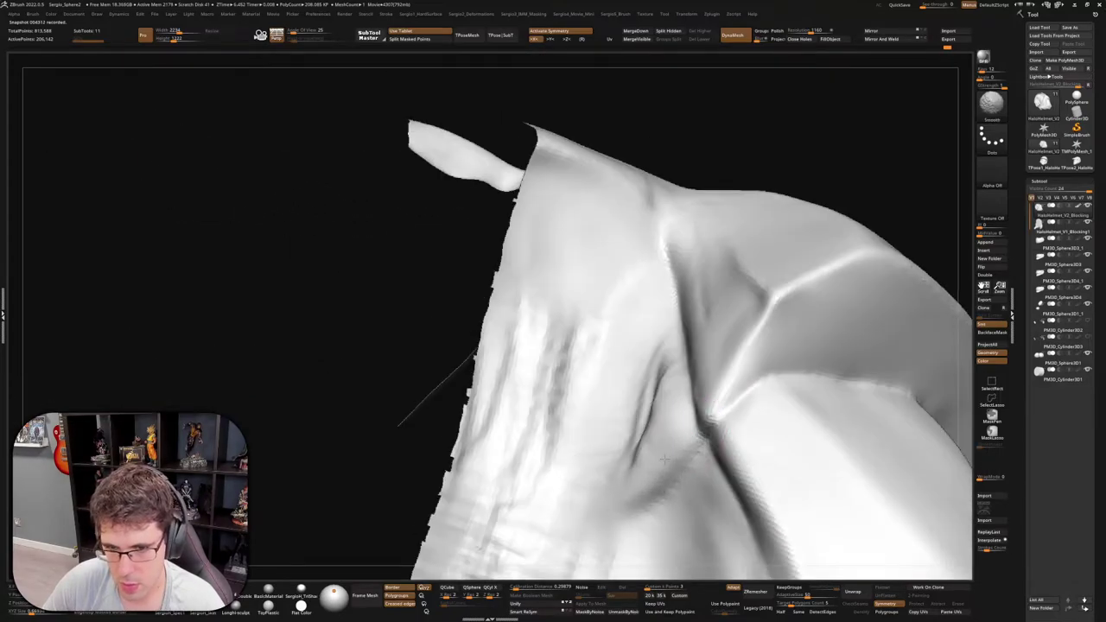
right_drag(612, 516, 702, 402)
mouse_move(683, 391)
mouse_down()
mouse_move(673, 372)
mouse_move(682, 397)
mouse_move(665, 380)
mouse_move(693, 394)
mouse_move(686, 346)
mouse_move(682, 367)
mouse_move(717, 449)
mouse_move(707, 415)
mouse_move(726, 510)
mouse_move(631, 285)
mouse_move(682, 363)
mouse_up()
mouse_move(683, 380)
right_down()
mouse_move(697, 394)
mouse_move(691, 296)
right_up()
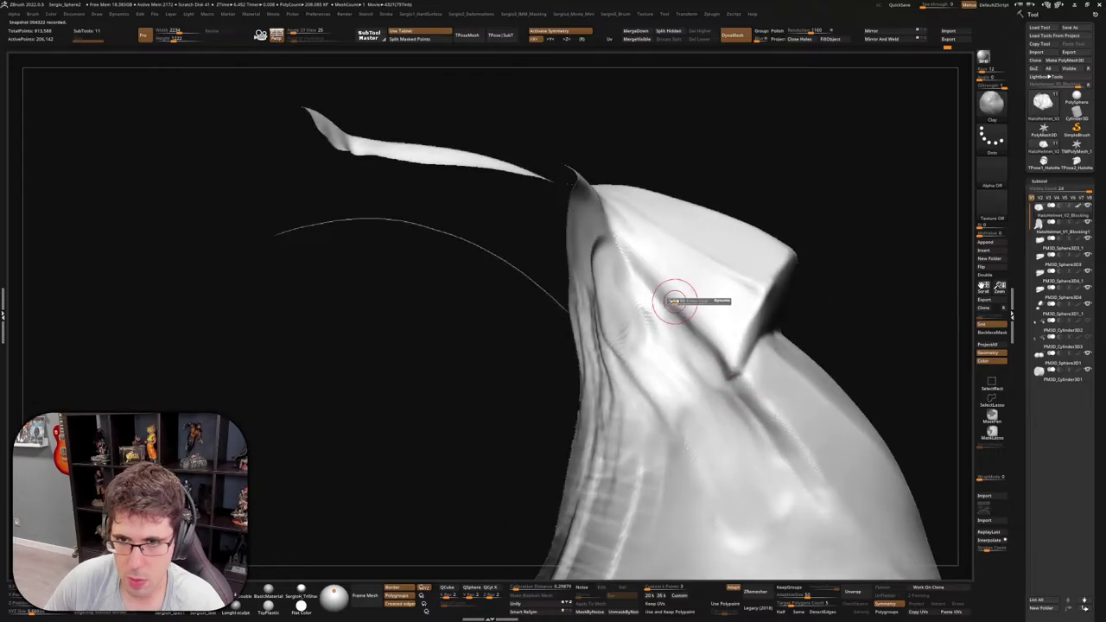
mouse_move(691, 297)
mouse_down()
mouse_move(632, 251)
mouse_move(678, 302)
mouse_up()
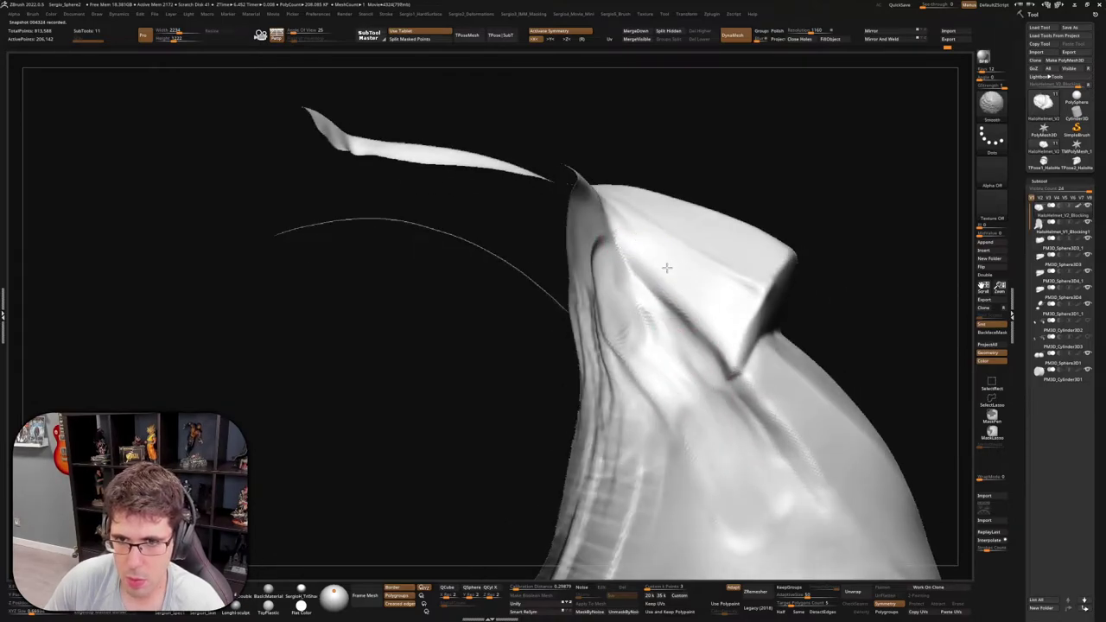
mouse_move(718, 323)
right_down()
mouse_move(732, 371)
mouse_move(777, 382)
mouse_move(720, 377)
mouse_move(731, 360)
right_up()
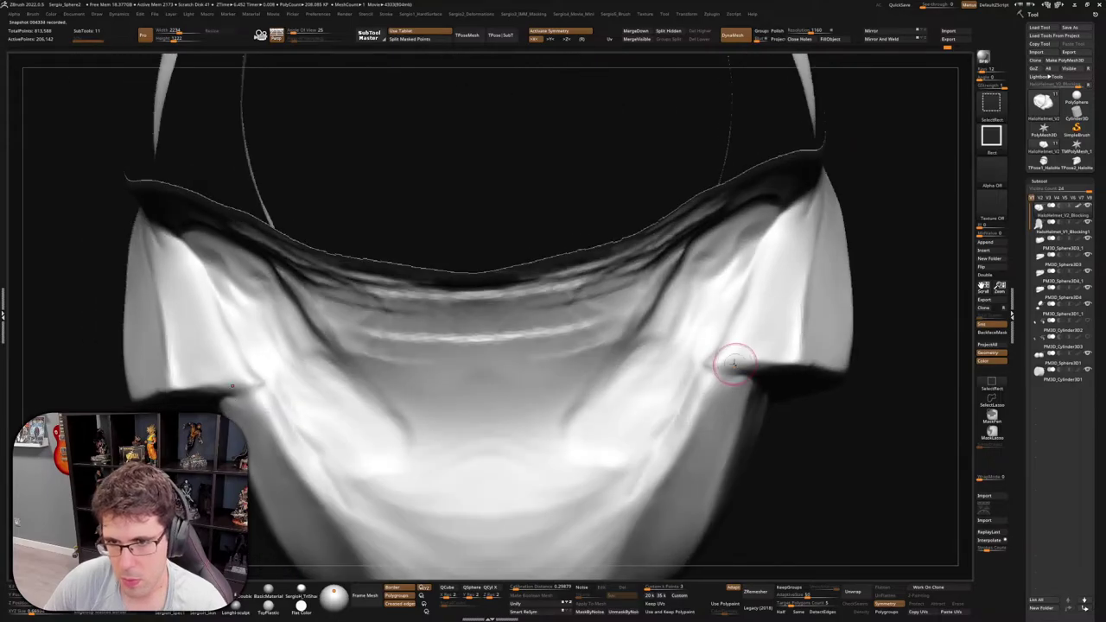
Flatten the fold on both sides of the visor surround with TrimDynamic
key(b)
key(t)
key(d)
mouse_move(733, 356)
mouse_down()
mouse_move(775, 247)
mouse_move(775, 302)
mouse_up()
right_drag(774, 337, 711, 382)
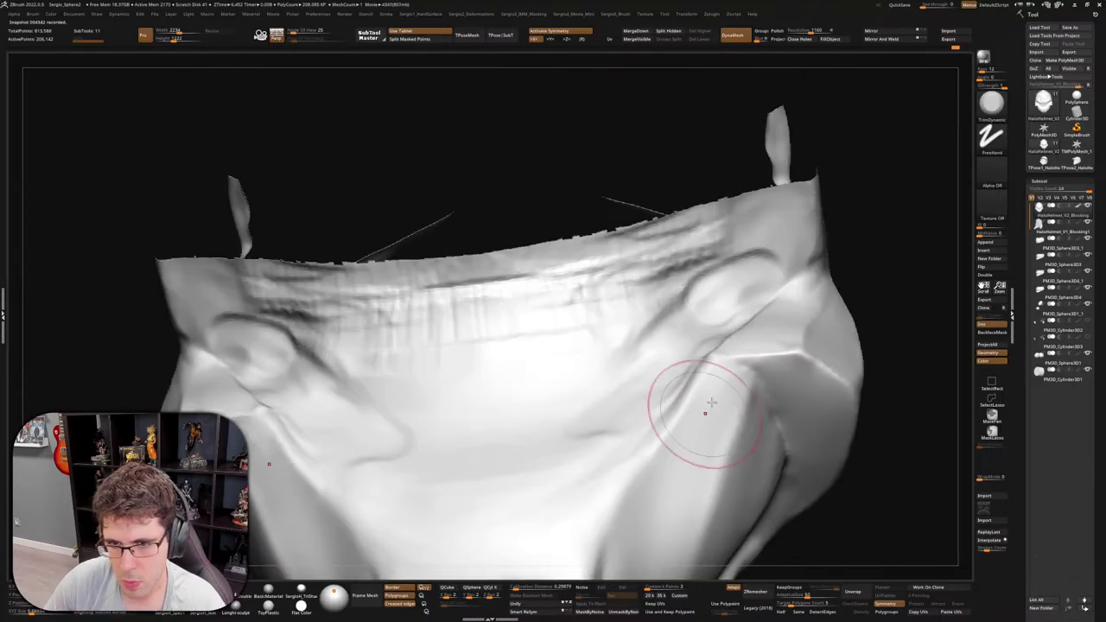
mouse_move(679, 475)
right_down()
mouse_move(716, 371)
mouse_move(736, 389)
mouse_move(745, 380)
mouse_move(716, 365)
right_up()
Switch to the Standard brush and zoom out to view the whole helmet side-on
key(b)
key(d)
key(s)
key(b)
key(s)
key(t)
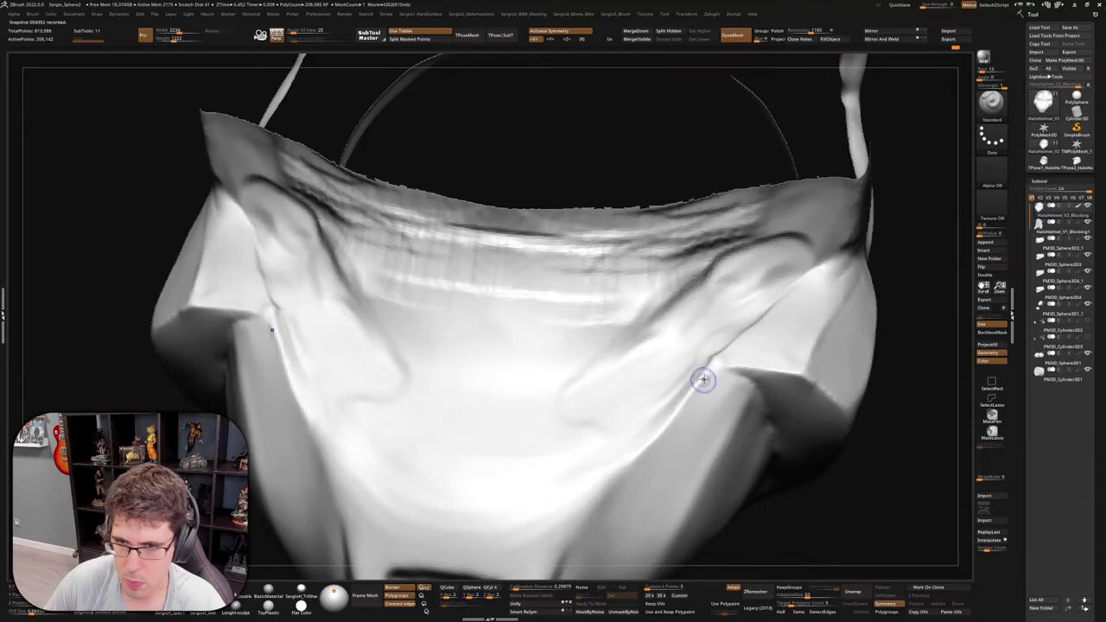
mouse_move(689, 407)
ctrl+right_down()
mouse_move(657, 337)
mouse_move(775, 395)
mouse_move(703, 302)
mouse_move(717, 331)
mouse_move(683, 363)
mouse_move(562, 417)
mouse_move(592, 492)
mouse_move(563, 424)
mouse_move(636, 380)
ctrl+right_up()
ctrl+shift+click(656, 337)
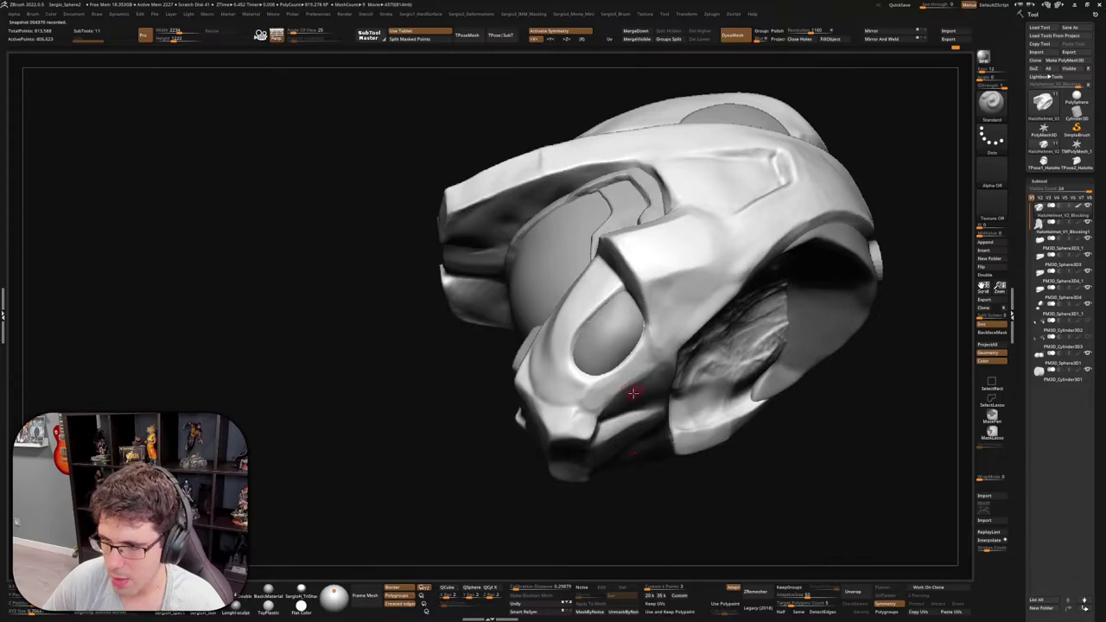
mouse_move(634, 394)
right_down()
mouse_move(672, 400)
mouse_move(610, 399)
right_up()
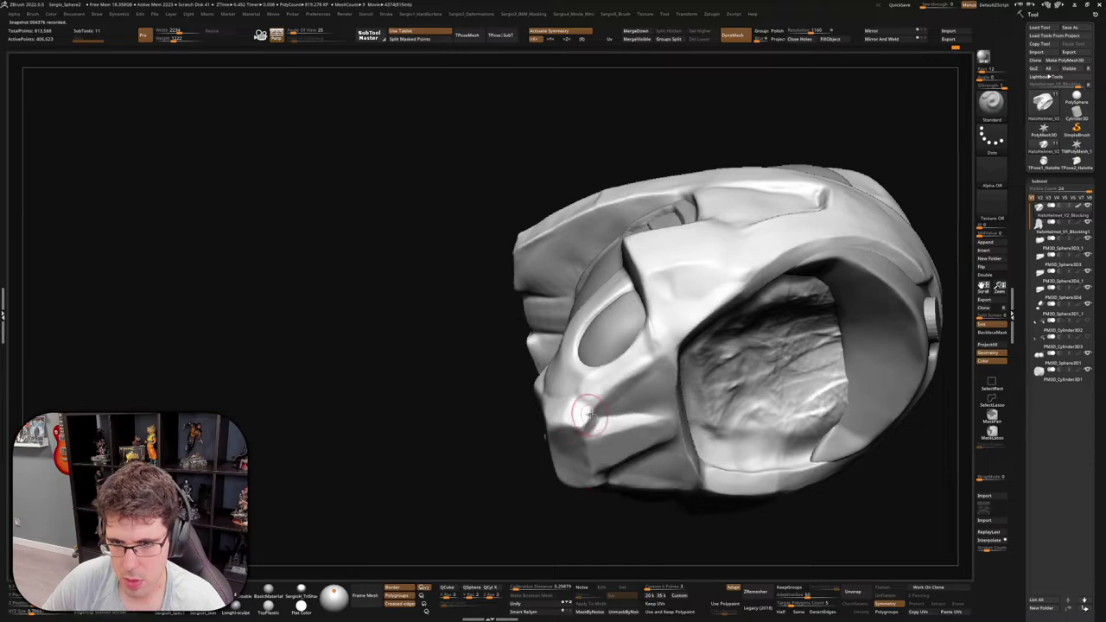
right_drag(665, 344, 622, 357)
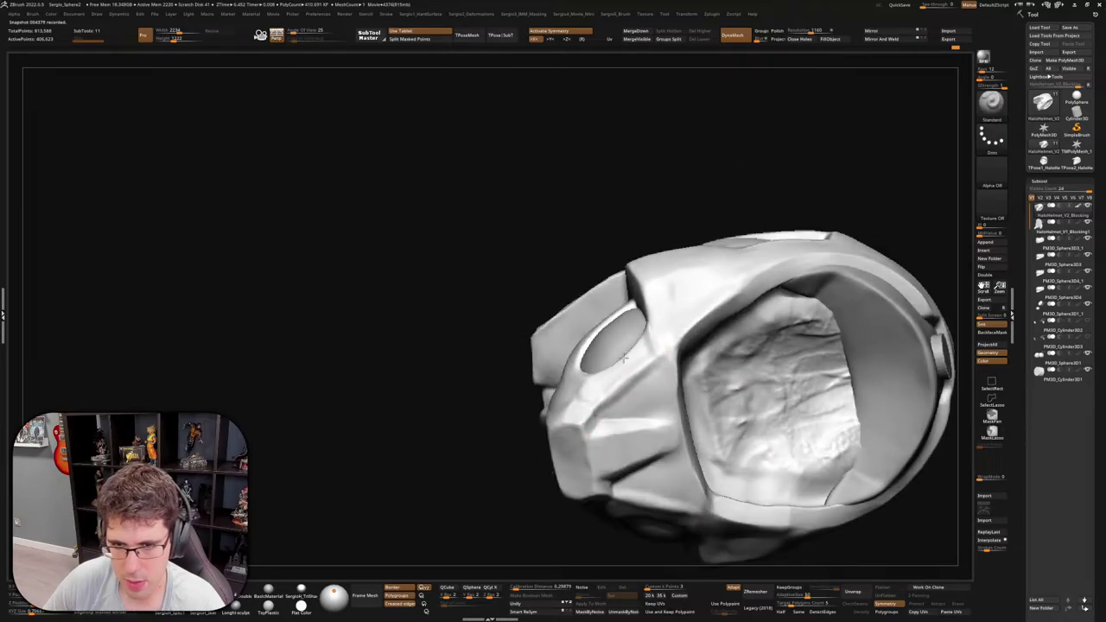
key(b)
key(c)
key(l)
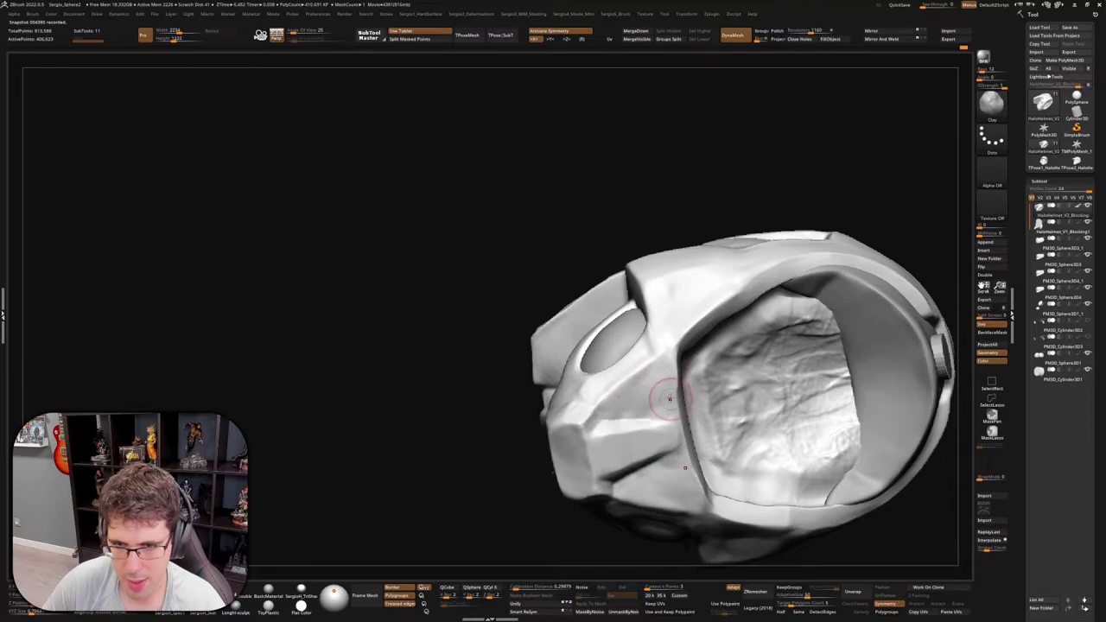
key(shift)
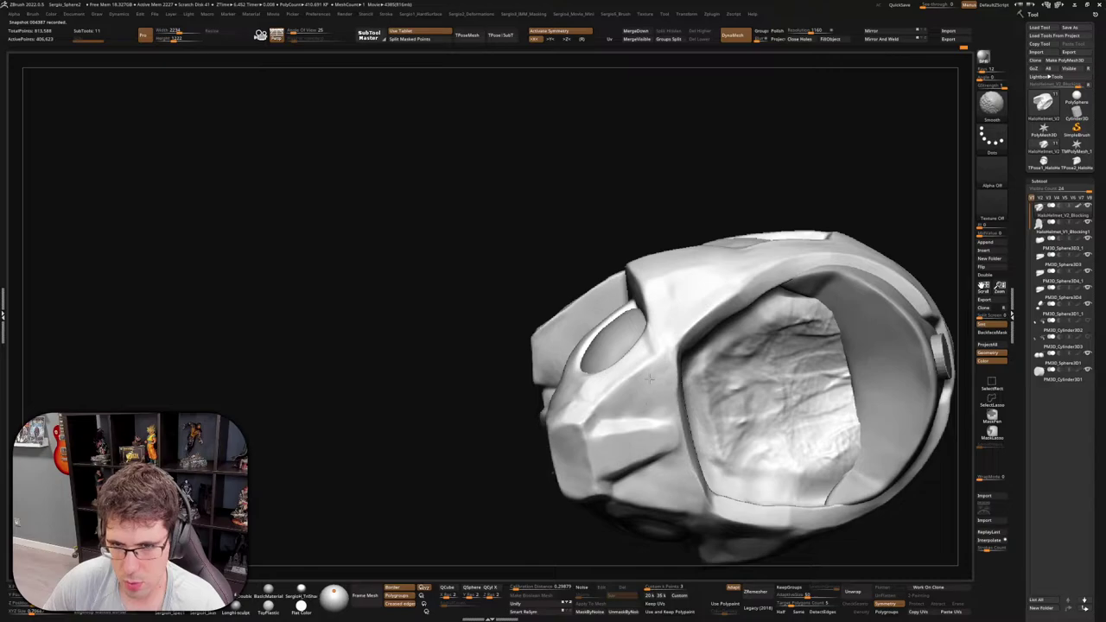
mouse_move(637, 396)
mouse_down()
mouse_move(787, 343)
mouse_move(666, 413)
mouse_up()
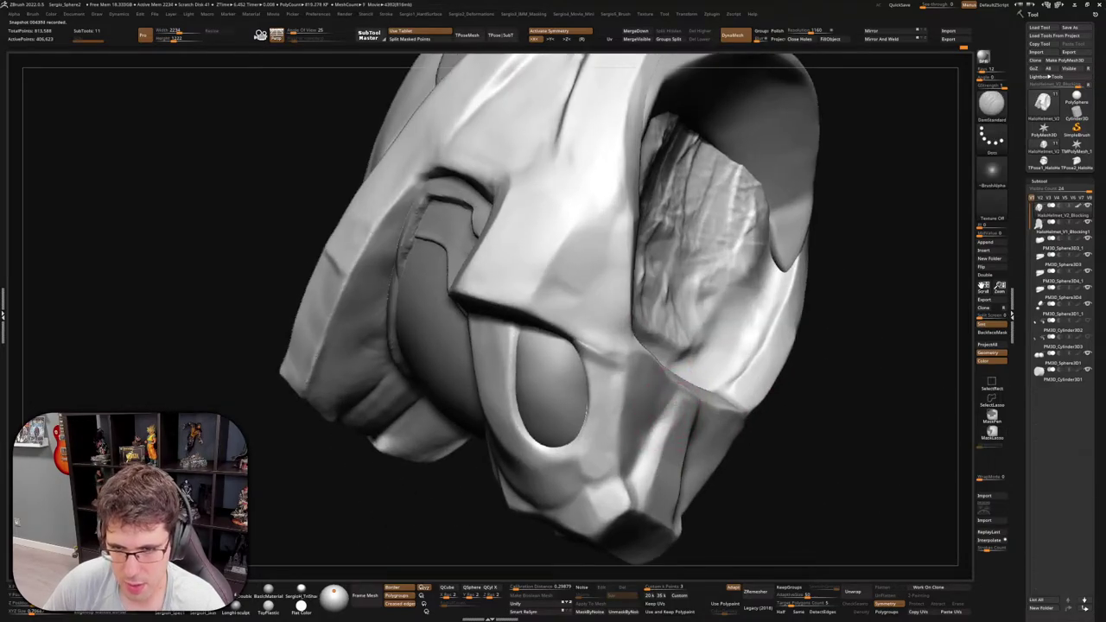
drag(626, 480, 644, 500)
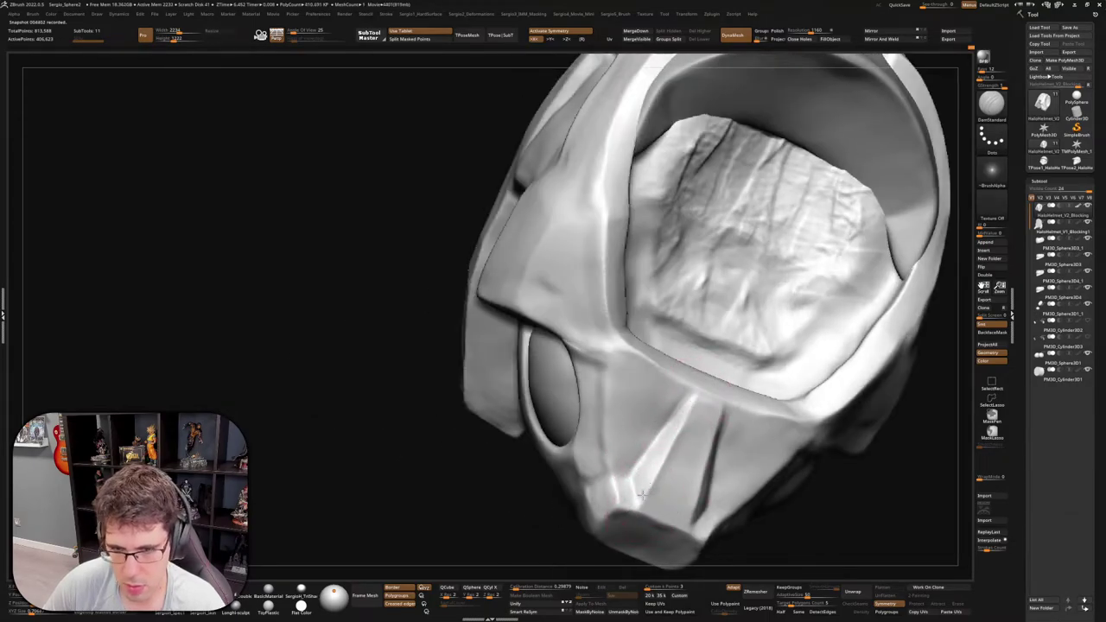
mouse_move(622, 513)
mouse_down()
mouse_move(666, 423)
mouse_move(662, 450)
mouse_up()
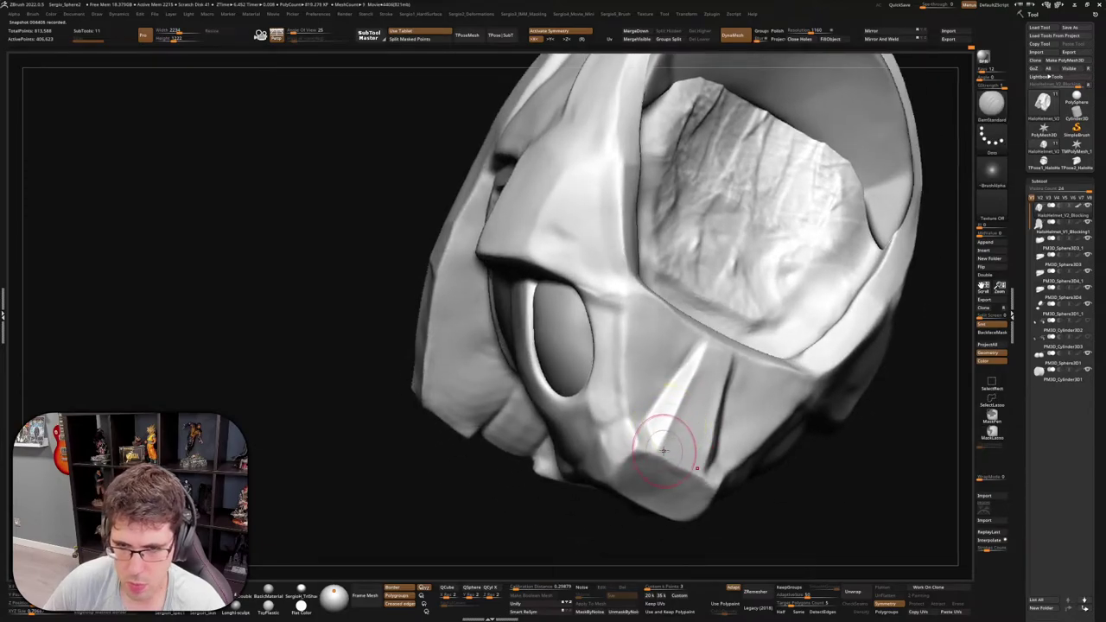
mouse_move(617, 394)
mouse_down()
mouse_move(673, 413)
mouse_move(629, 399)
mouse_move(563, 316)
mouse_move(595, 330)
mouse_up()
key(b)
key(c)
key(l)
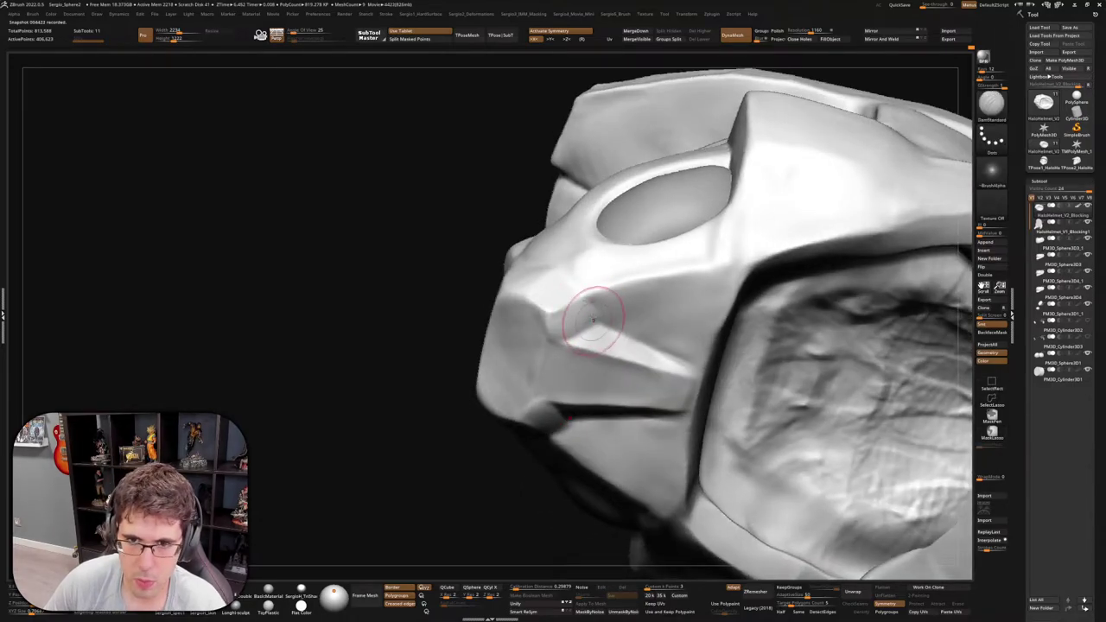
Orbit the helmet to inspect its top opening and front faces, then view it whole
mouse_move(646, 339)
mouse_down()
mouse_move(532, 388)
mouse_move(536, 367)
mouse_up()
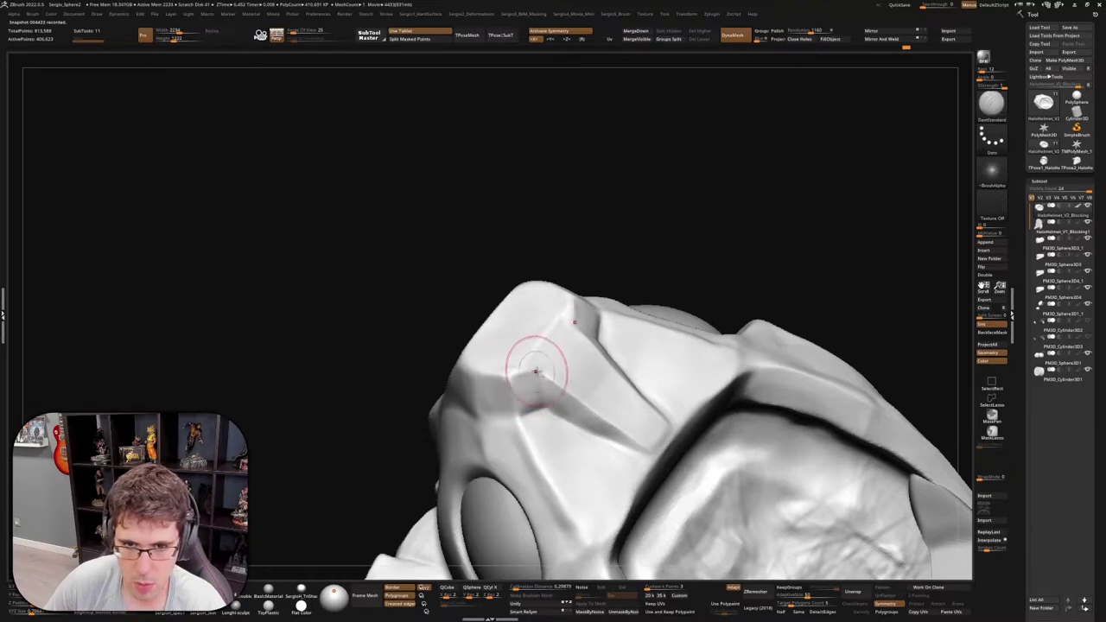
right_drag(555, 374, 537, 376)
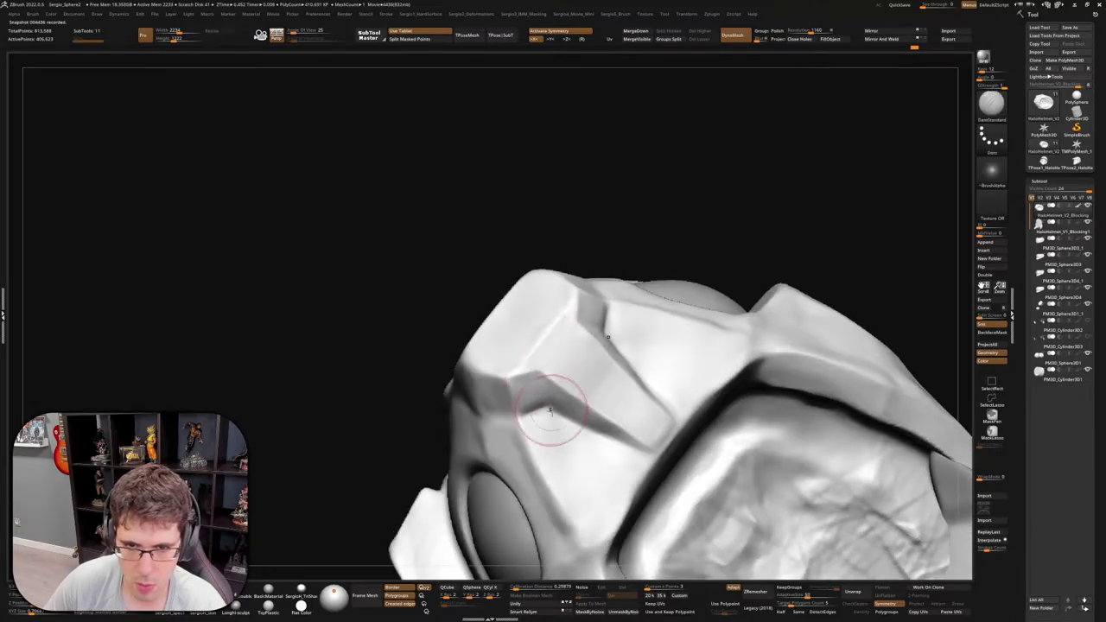
right_drag(634, 406, 628, 337)
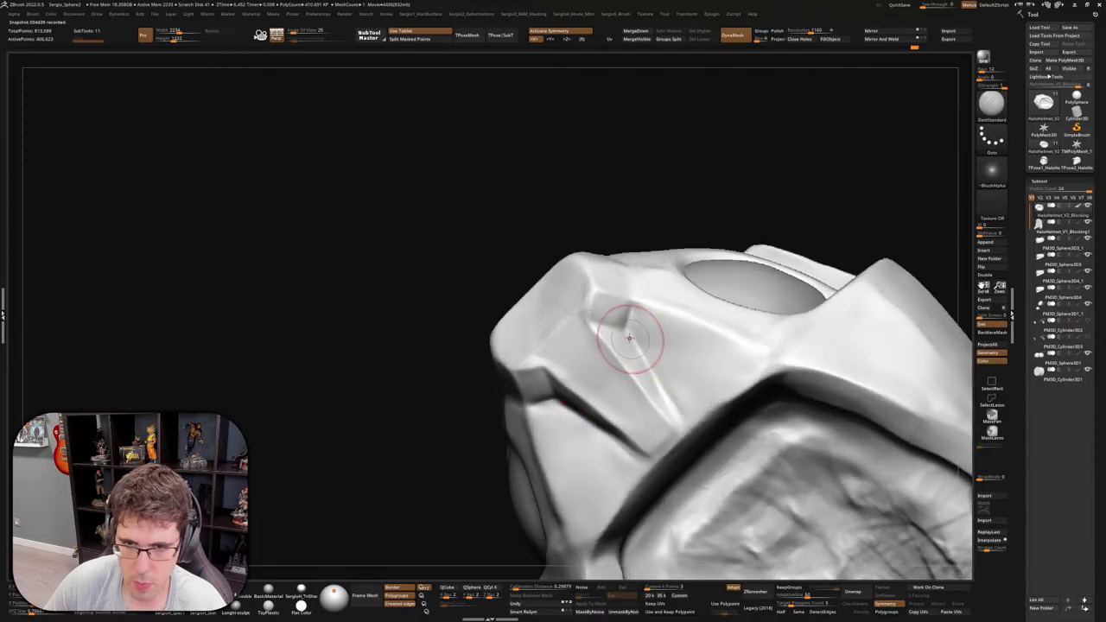
right_drag(666, 383, 611, 315)
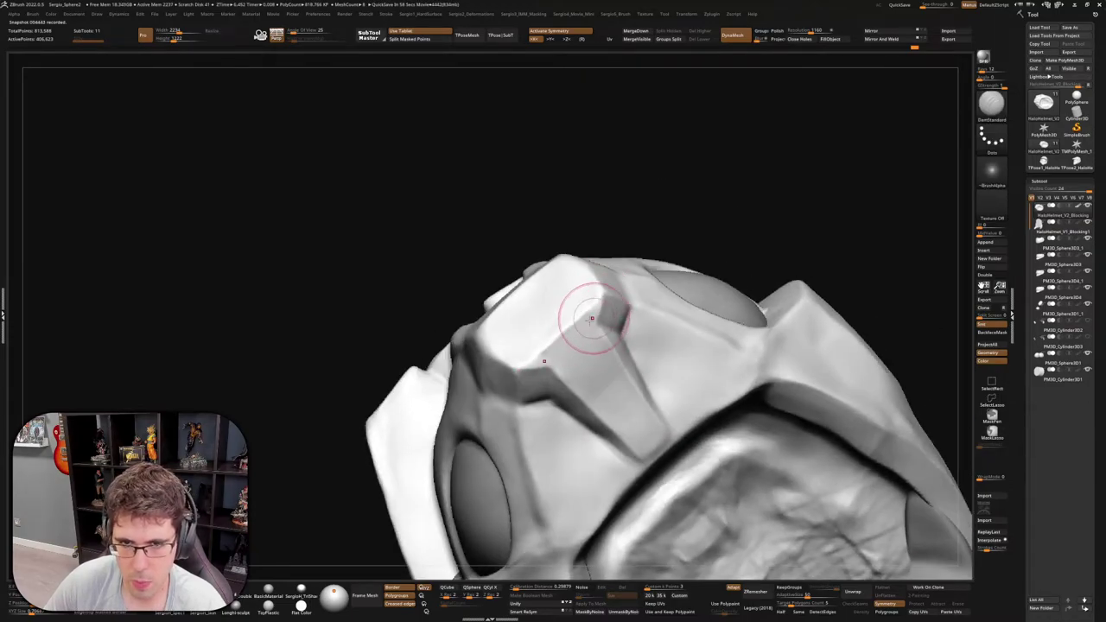
right_drag(603, 320, 594, 307)
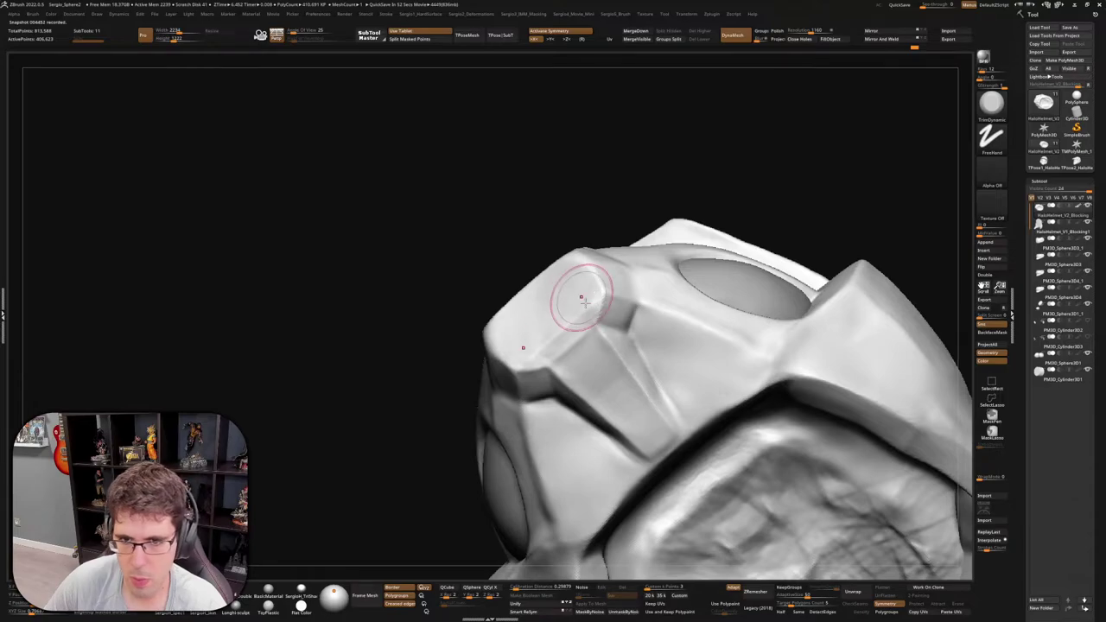
mouse_move(586, 344)
right_down()
mouse_move(628, 410)
mouse_move(663, 342)
right_up()
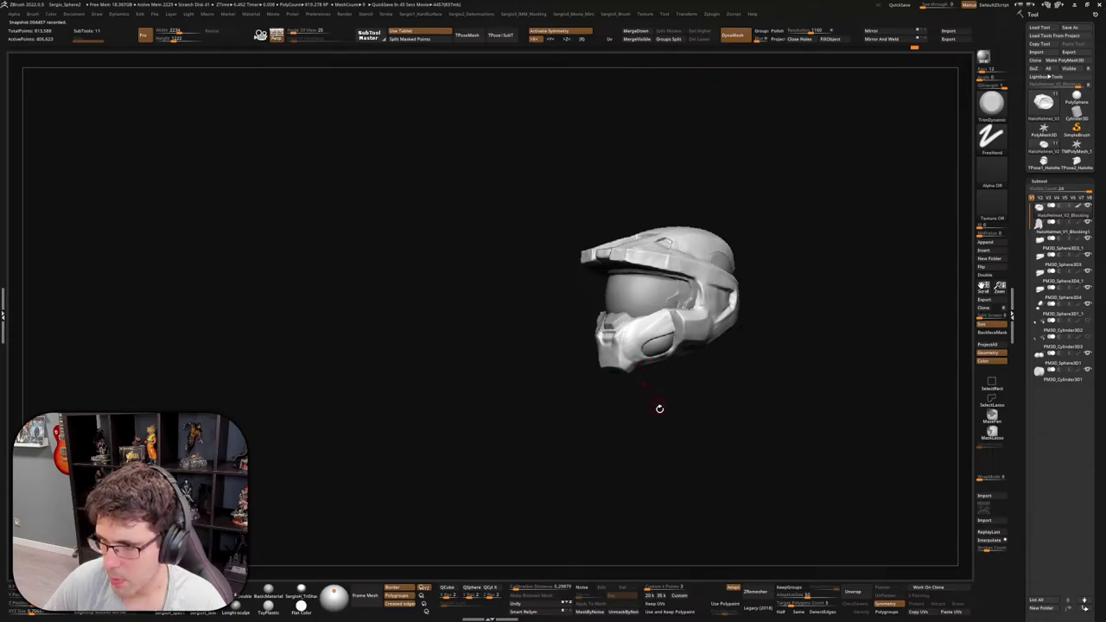
mouse_move(640, 359)
right_down()
mouse_move(717, 367)
mouse_move(683, 391)
mouse_move(662, 279)
mouse_move(666, 415)
mouse_move(678, 359)
mouse_move(704, 363)
right_up()
Switch to the Move brush (BMV) and make the brush much smaller
key(b)
key(m)
key(v)
key(bracketright)
key(bracketright)
key(bracketleft)
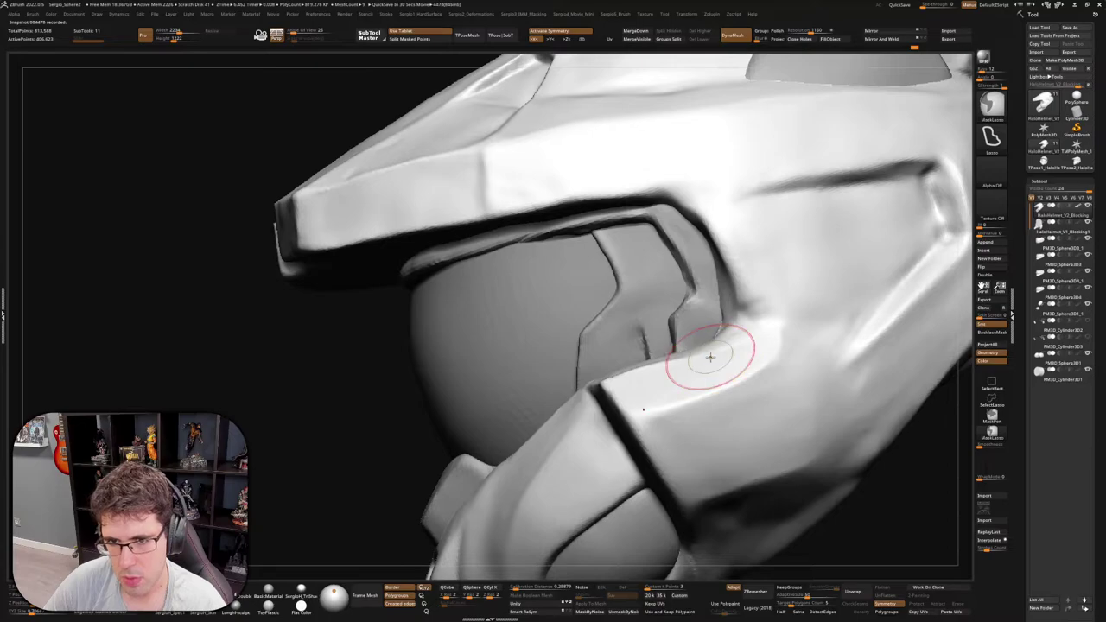
Orbit to see the visor edge from above, at an angled side, and the neck area
mouse_move(734, 321)
right_down()
mouse_move(745, 328)
mouse_move(723, 297)
right_up()
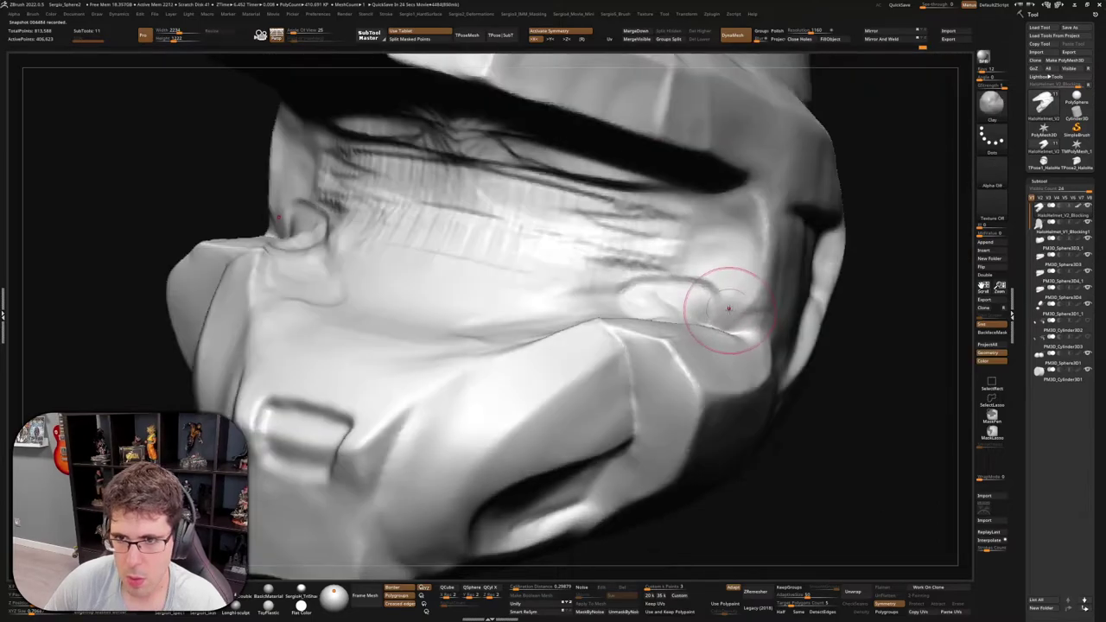
mouse_move(714, 229)
right_down()
mouse_move(736, 192)
mouse_move(757, 227)
right_up()
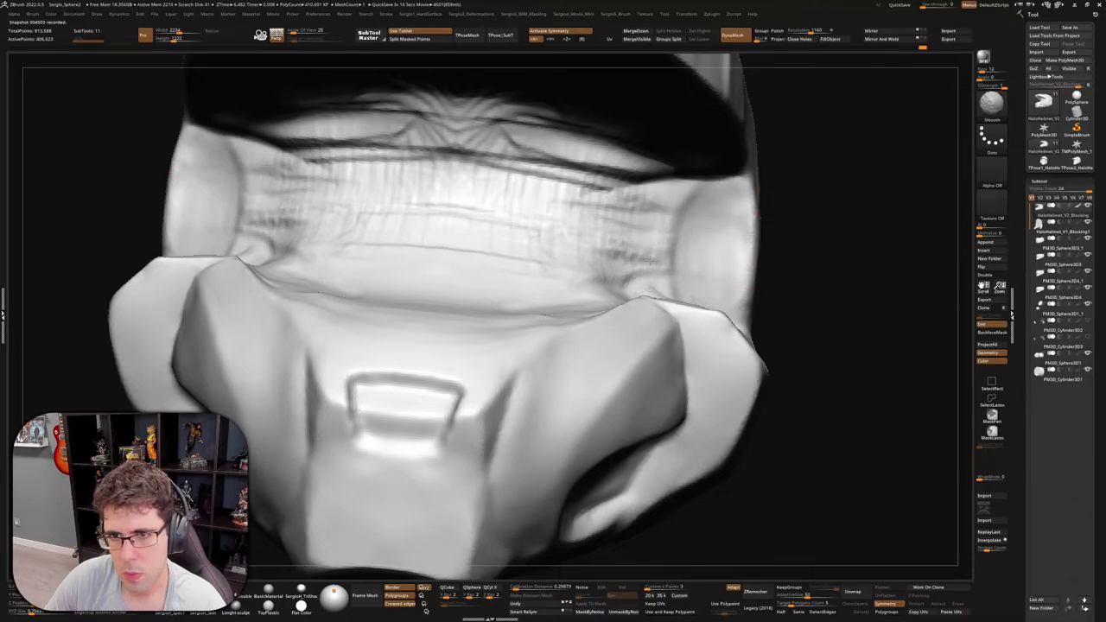
mouse_move(650, 259)
right_down()
mouse_move(711, 328)
mouse_move(753, 309)
right_up()
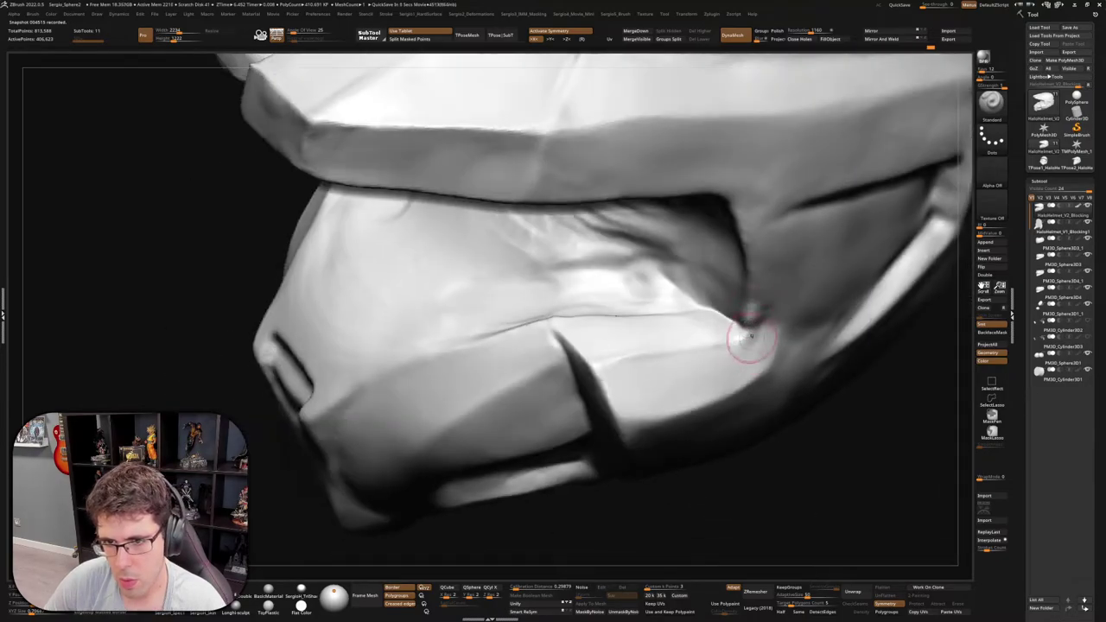
mouse_move(616, 365)
right_down()
mouse_move(748, 321)
mouse_move(777, 346)
mouse_move(797, 250)
mouse_move(773, 299)
mouse_move(785, 383)
mouse_move(728, 371)
right_up()
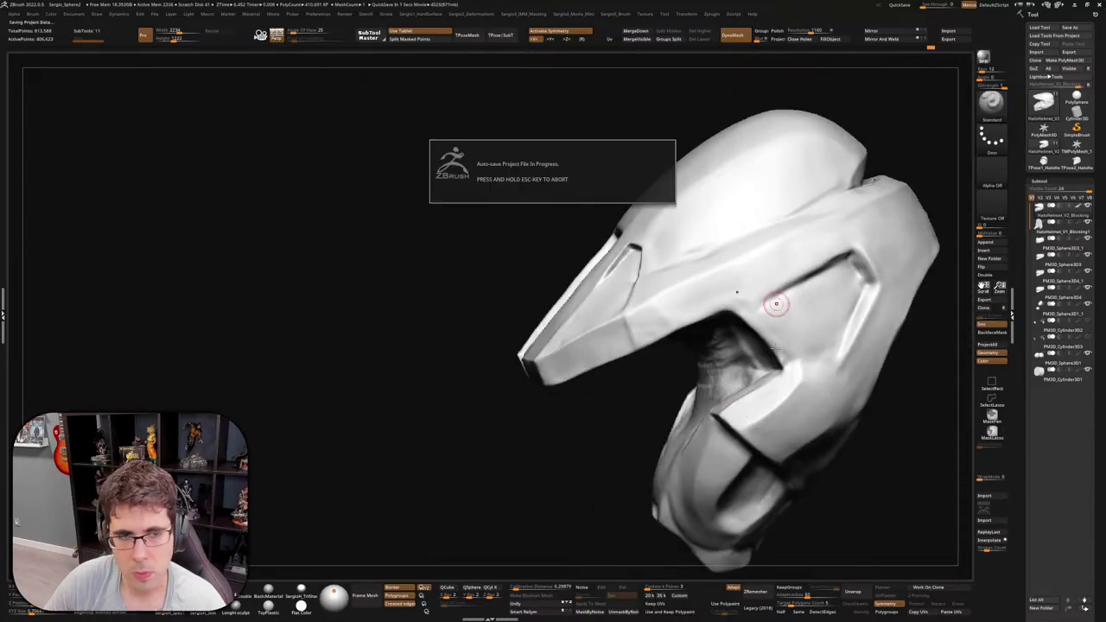
right_drag(776, 303, 776, 324)
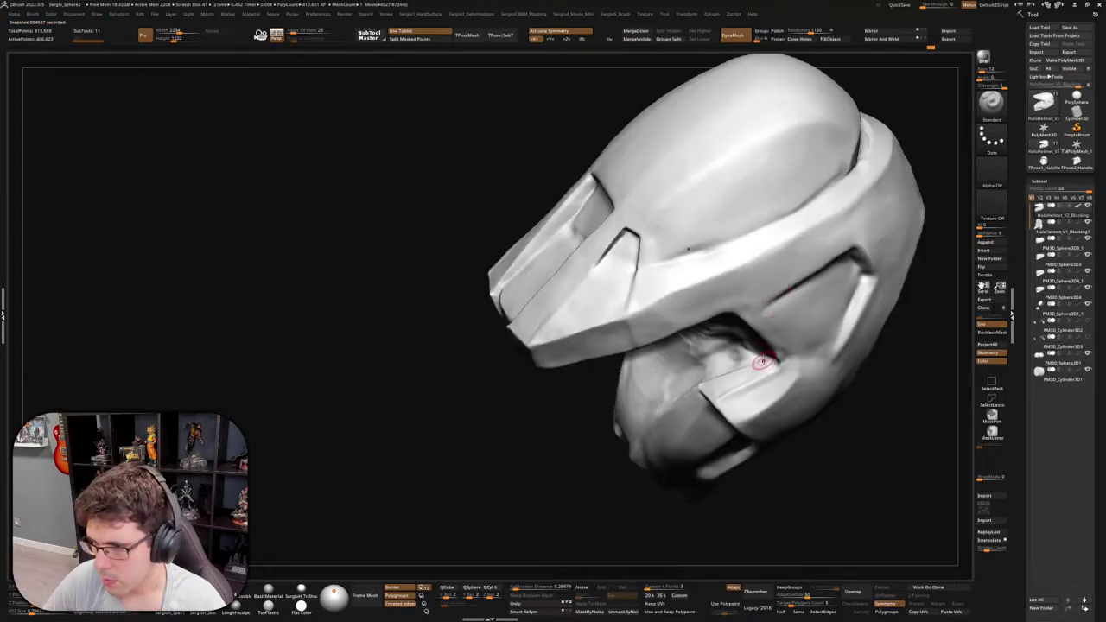
Orbit in close on the inner visor surround and sculpt and soften its crease
mouse_move(761, 362)
right_down()
mouse_move(765, 324)
mouse_move(773, 353)
mouse_move(760, 374)
right_up()
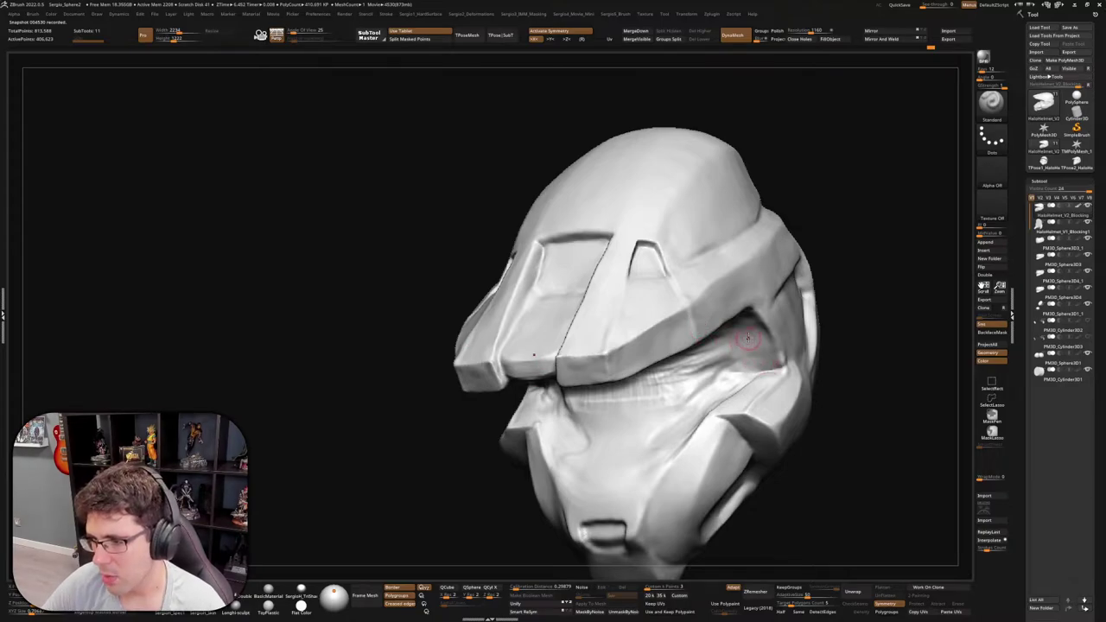
right_drag(733, 374, 810, 318)
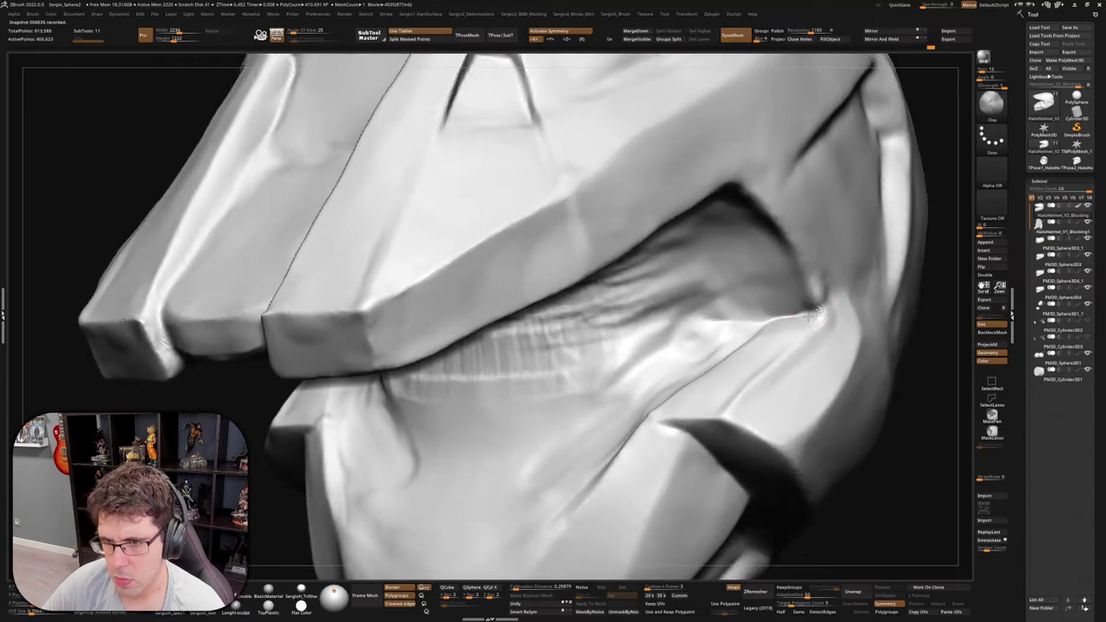
drag(803, 323, 812, 313)
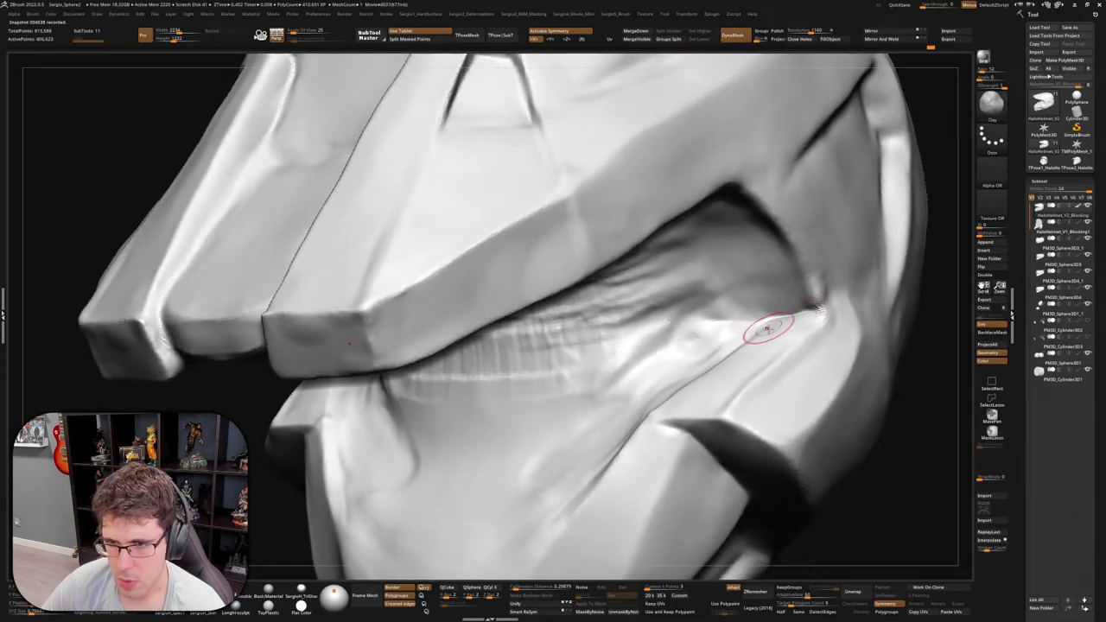
drag(737, 374, 740, 374)
Rotate around the visor edge, frame the whole helmet, and orbit to look under the faceplate
right_drag(744, 370, 752, 389)
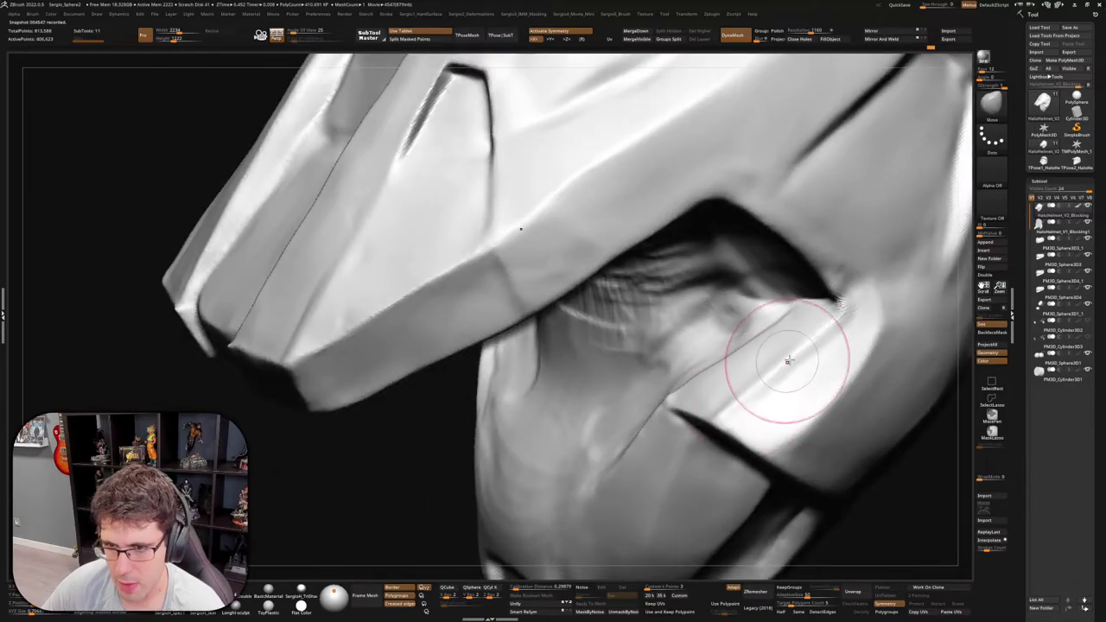
right_drag(790, 358, 816, 298)
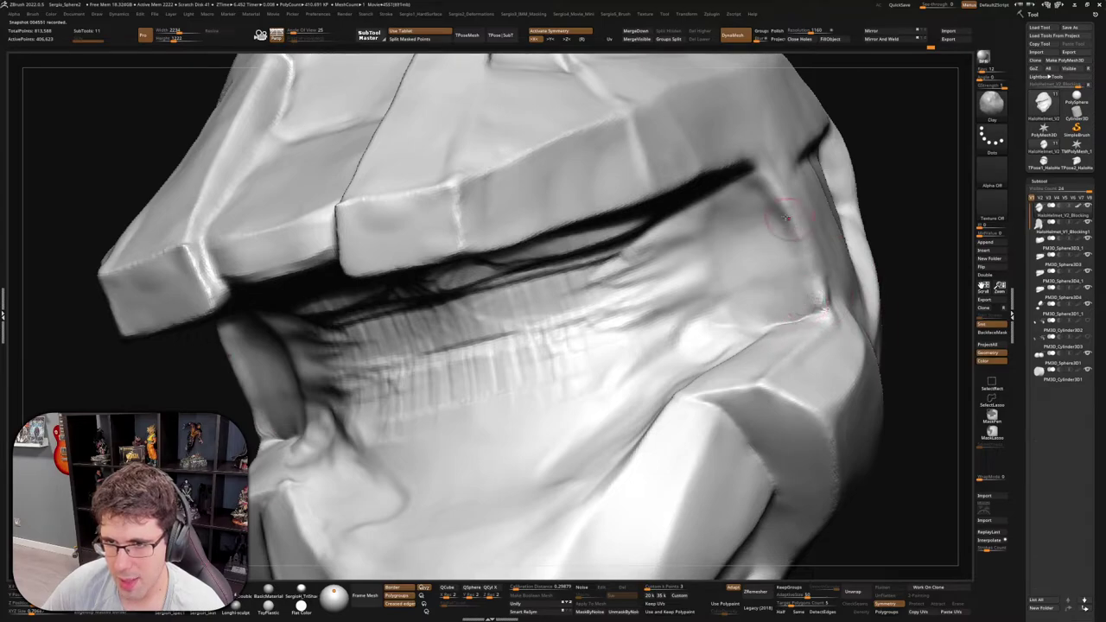
key(f)
right_drag(799, 317, 791, 279)
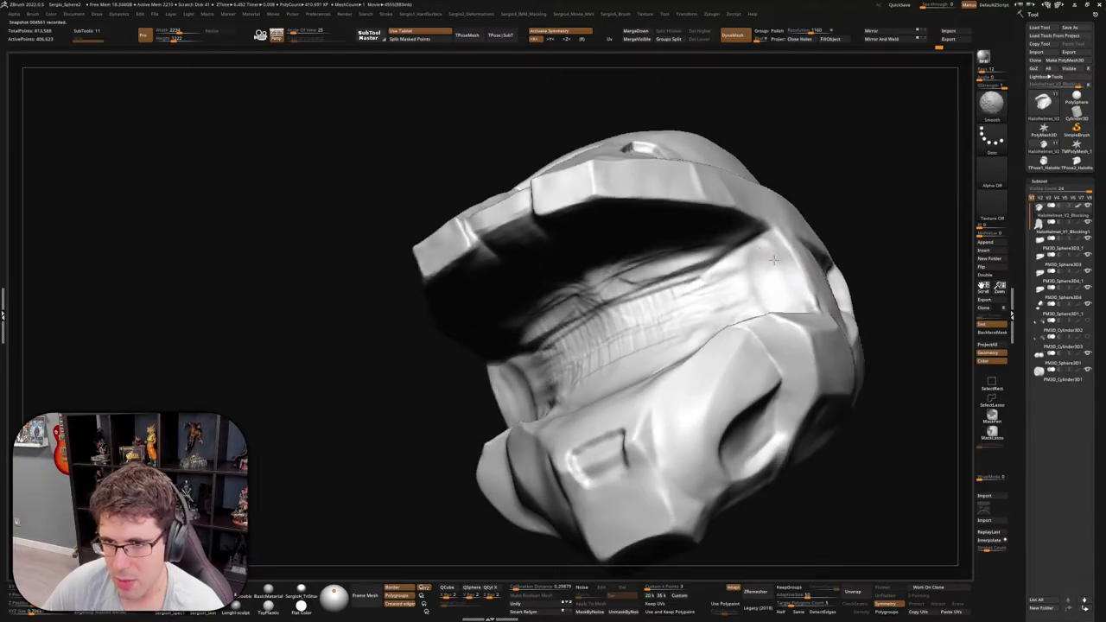
mouse_move(782, 288)
right_down()
mouse_move(802, 265)
mouse_move(771, 233)
right_up()
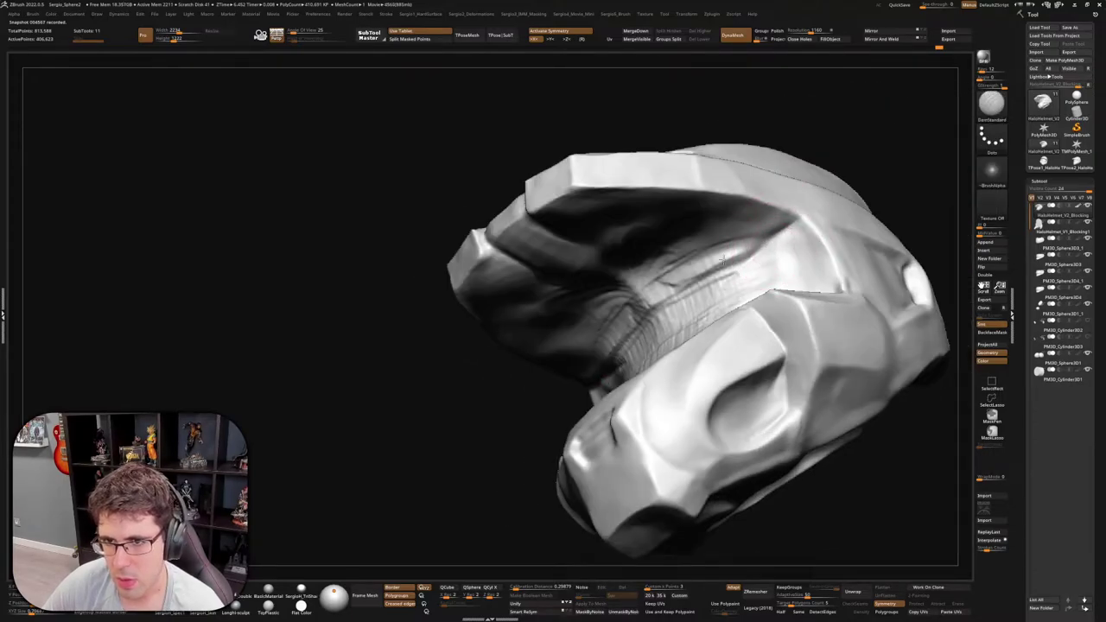
Smooth the lumpy inner underside and trim the upper-left inner panel flatter with TrimDynamic
mouse_move(717, 280)
right_down()
mouse_move(652, 340)
mouse_move(707, 305)
right_up()
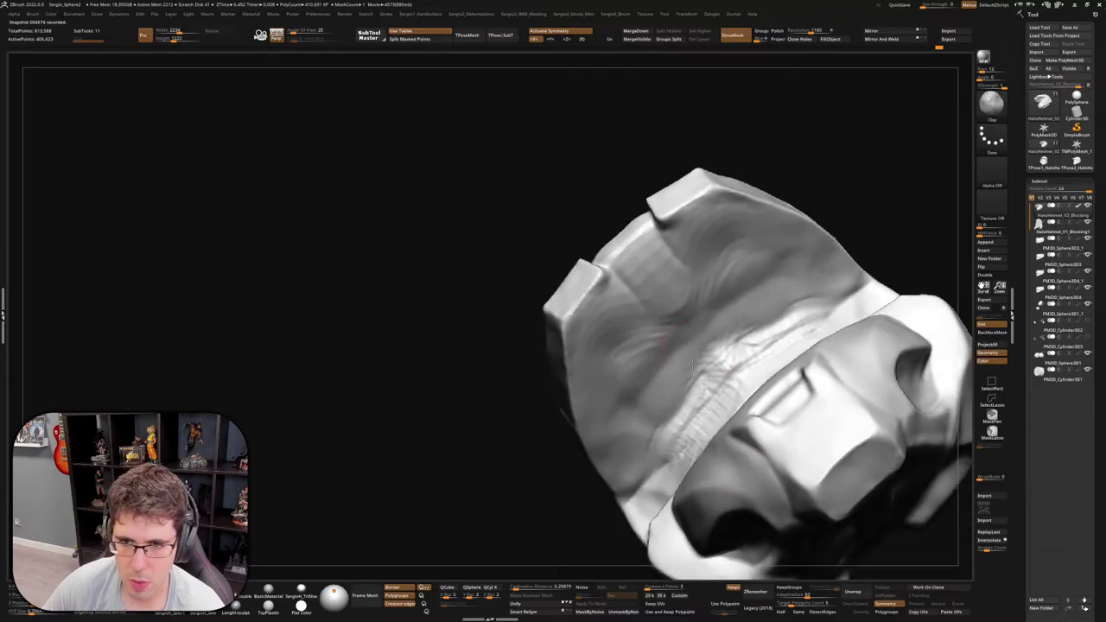
shift+drag(707, 306, 760, 259)
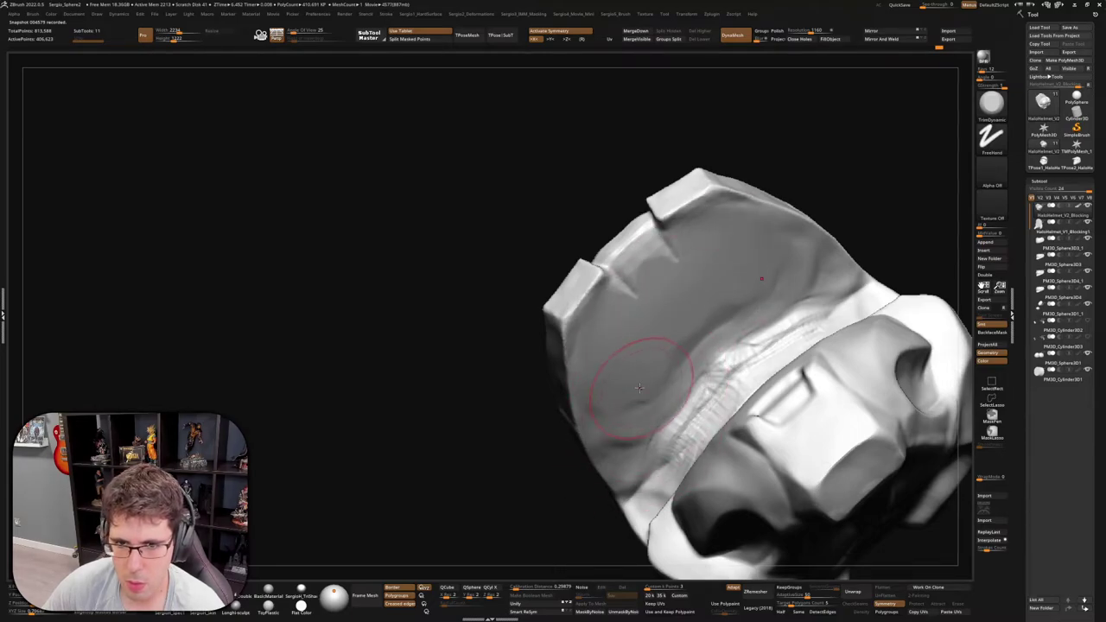
right_drag(635, 371, 594, 329)
key(b)
key(t)
key(d)
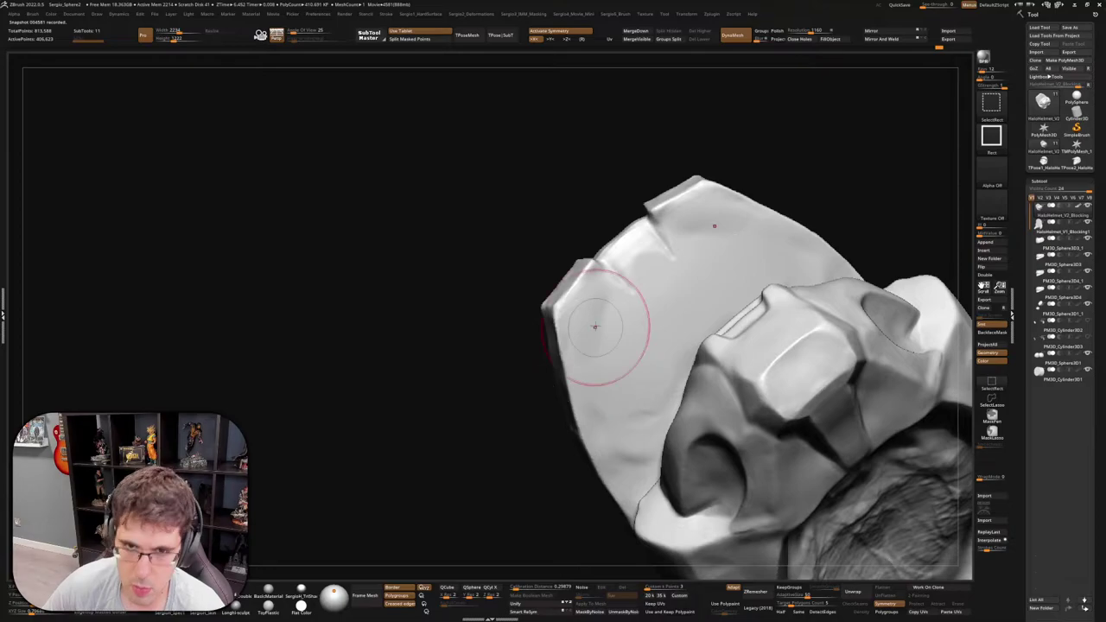
mouse_move(605, 321)
mouse_down()
mouse_move(616, 313)
mouse_move(577, 330)
mouse_up()
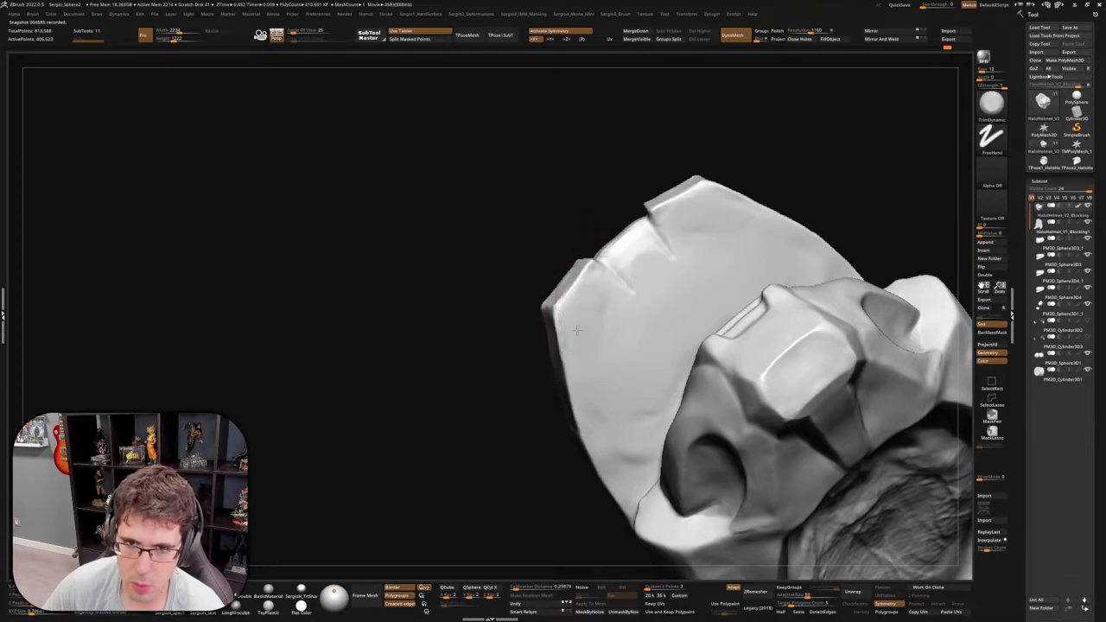
Alternate between ClayBuildup and TrimDynamic while rotating and enlarging the inner view
right_drag(649, 336, 635, 372)
key(b)
key(c)
key(l)
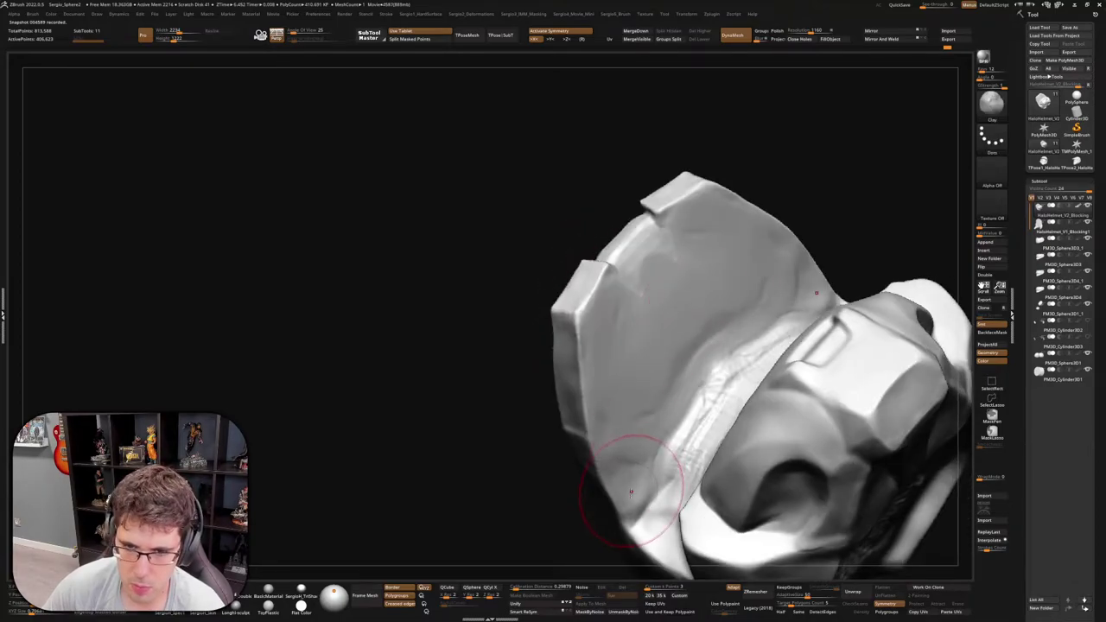
key(b)
key(t)
key(d)
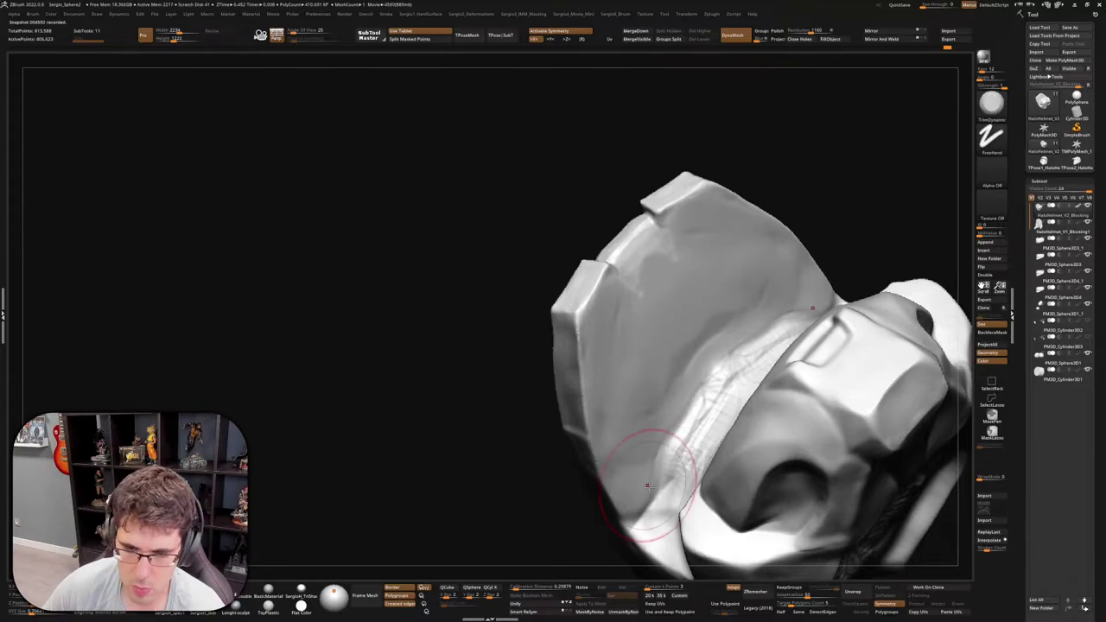
right_drag(647, 485, 778, 328)
Switch through MaskLasso and Clay to TrimDynamic on the lower inner edge, then view from the side
key(b)
key(m)
key(l)
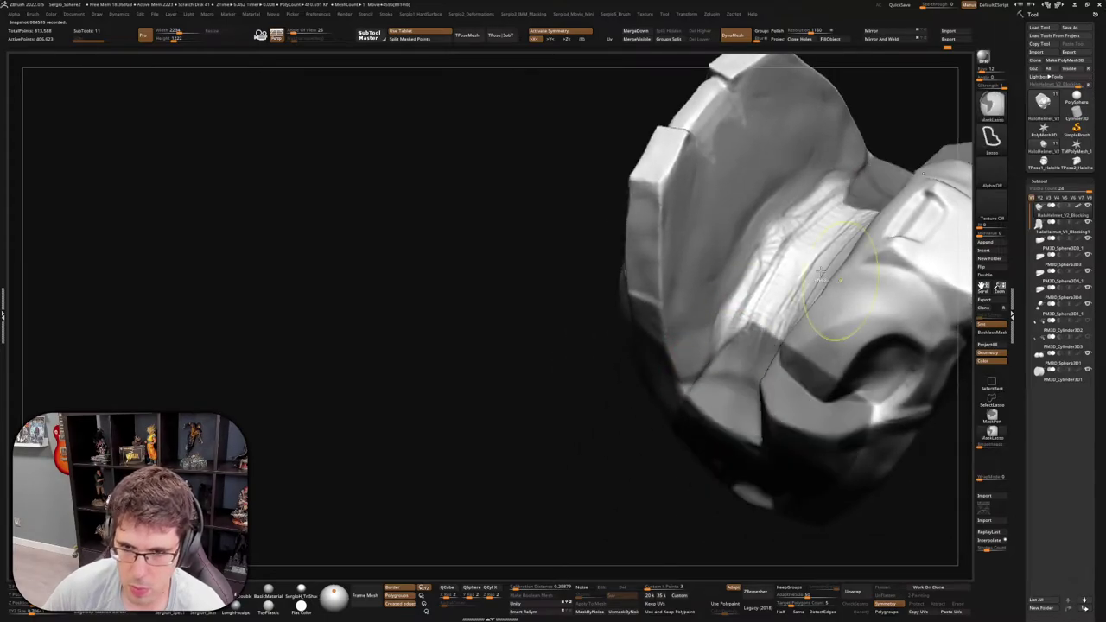
key(b)
key(c)
key(l)
right_drag(818, 275, 688, 397)
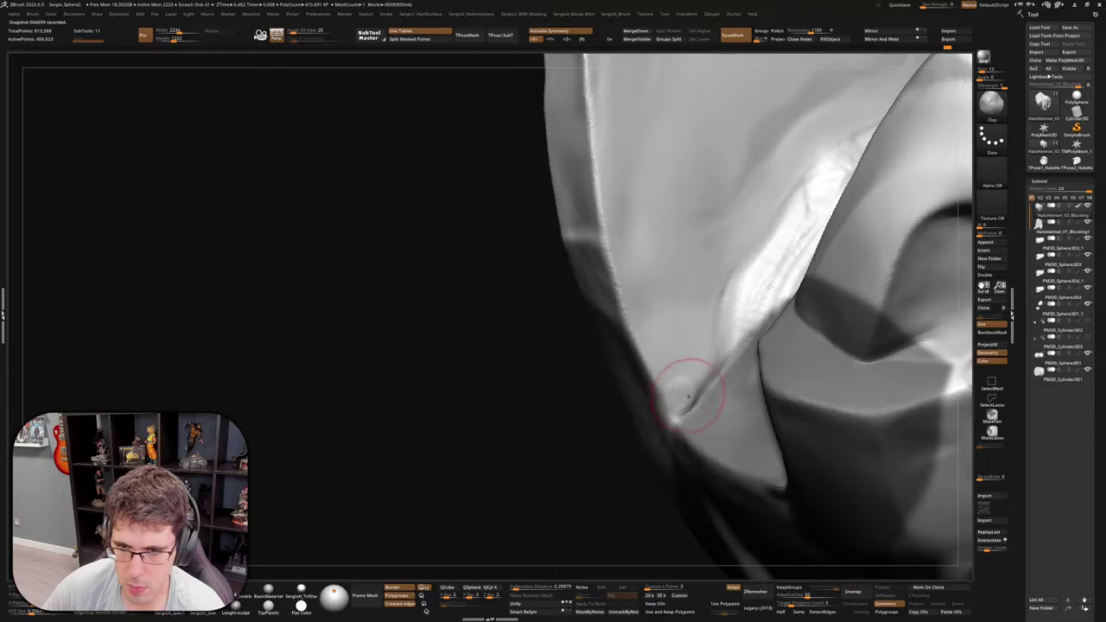
key(b)
key(t)
key(d)
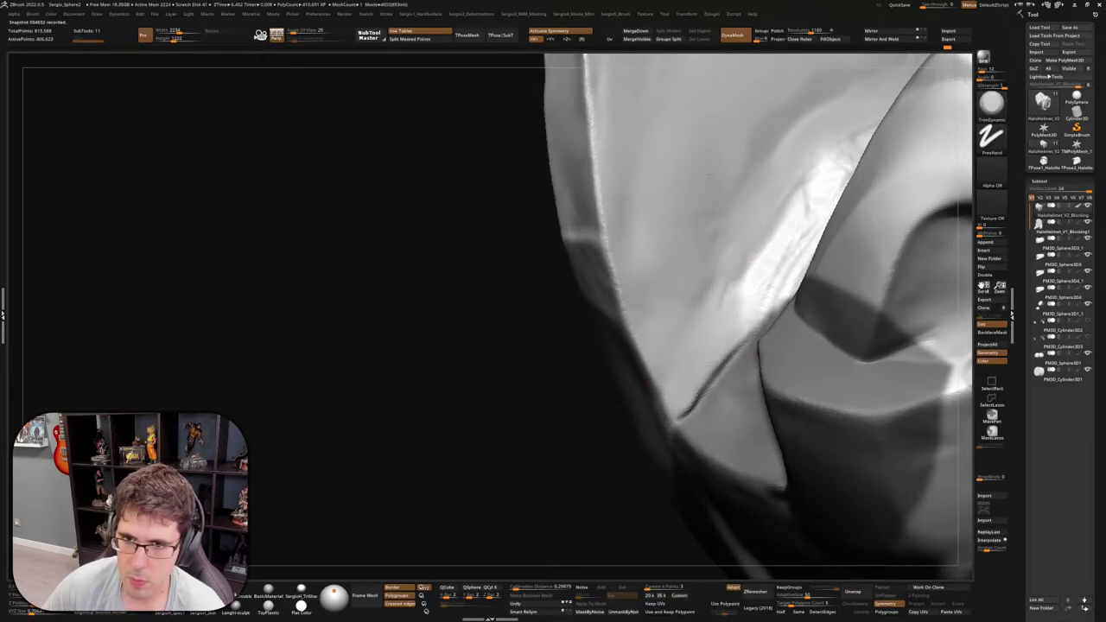
right_drag(709, 174, 711, 254)
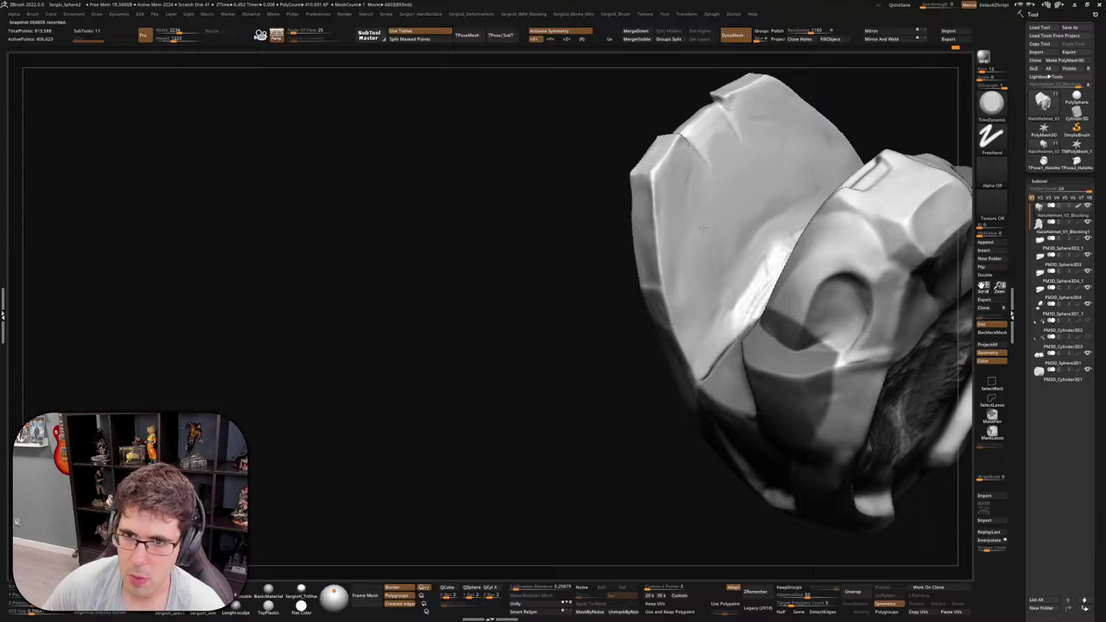
mouse_move(688, 190)
right_down()
mouse_move(690, 355)
mouse_move(791, 401)
mouse_move(754, 350)
mouse_move(801, 320)
right_up()
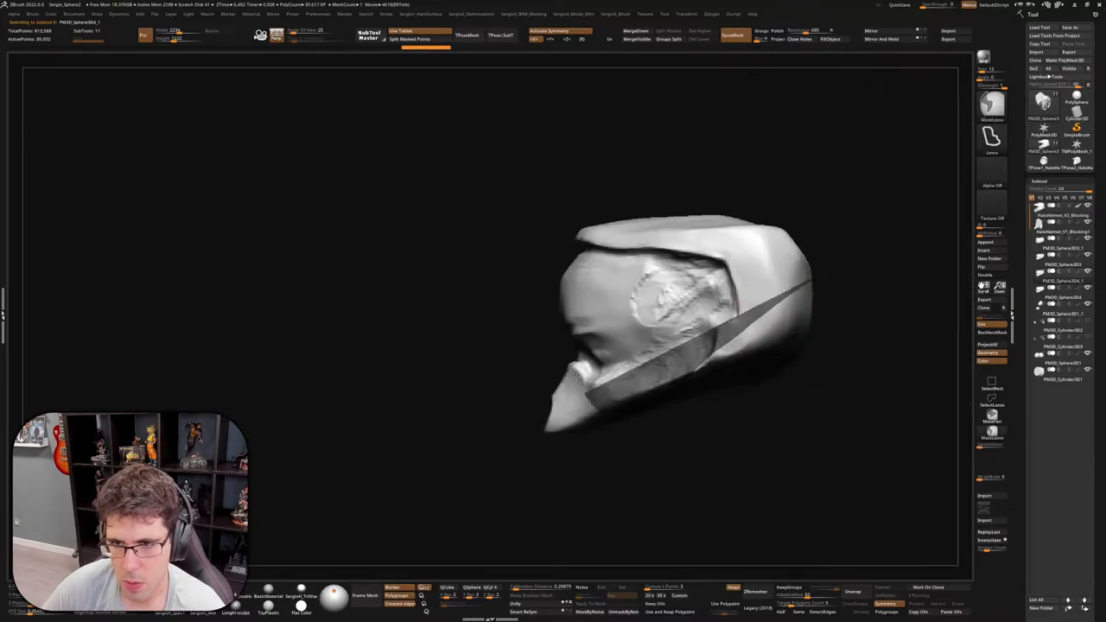
Reshape the surface at the inner visor piece's lower edge and check it from the front
right_drag(836, 265, 754, 347)
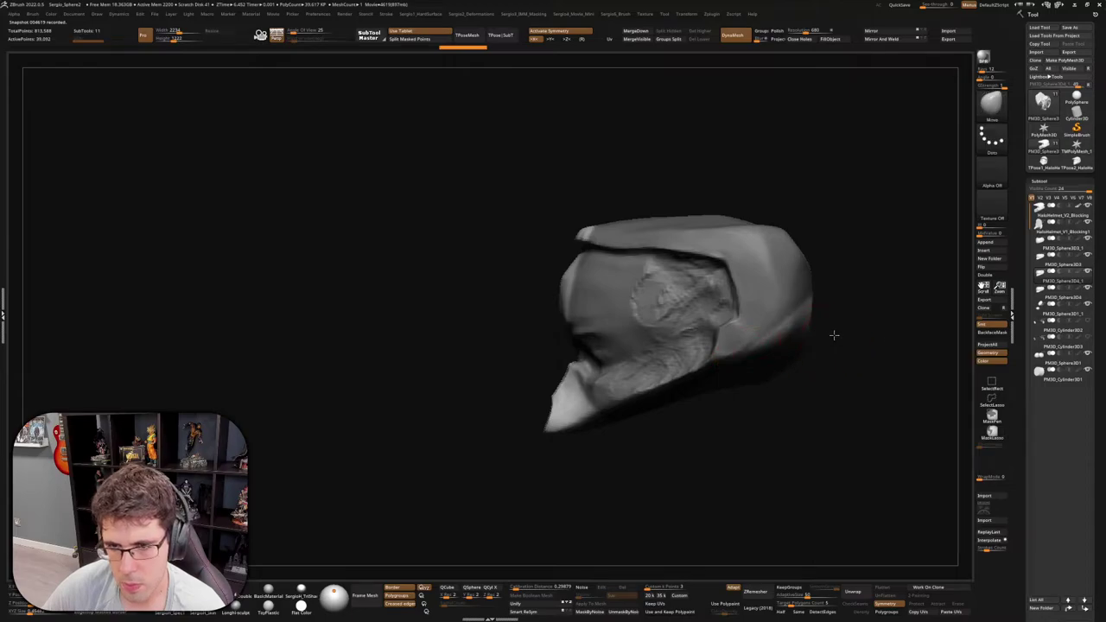
key(ctrl)
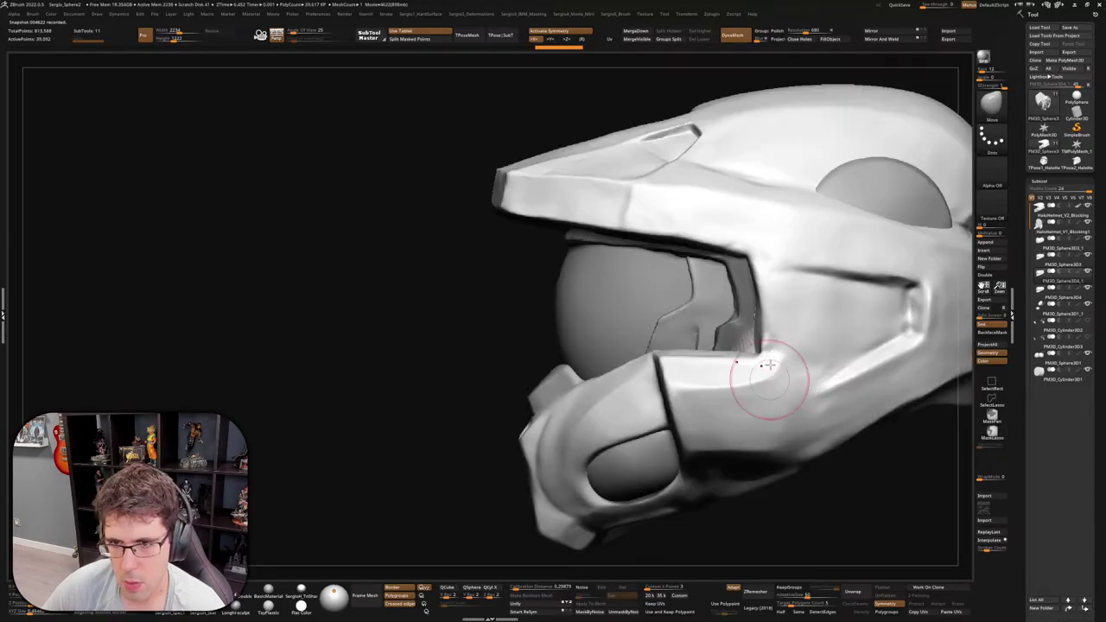
drag(766, 370, 797, 389)
scroll(757, 366, down, 3)
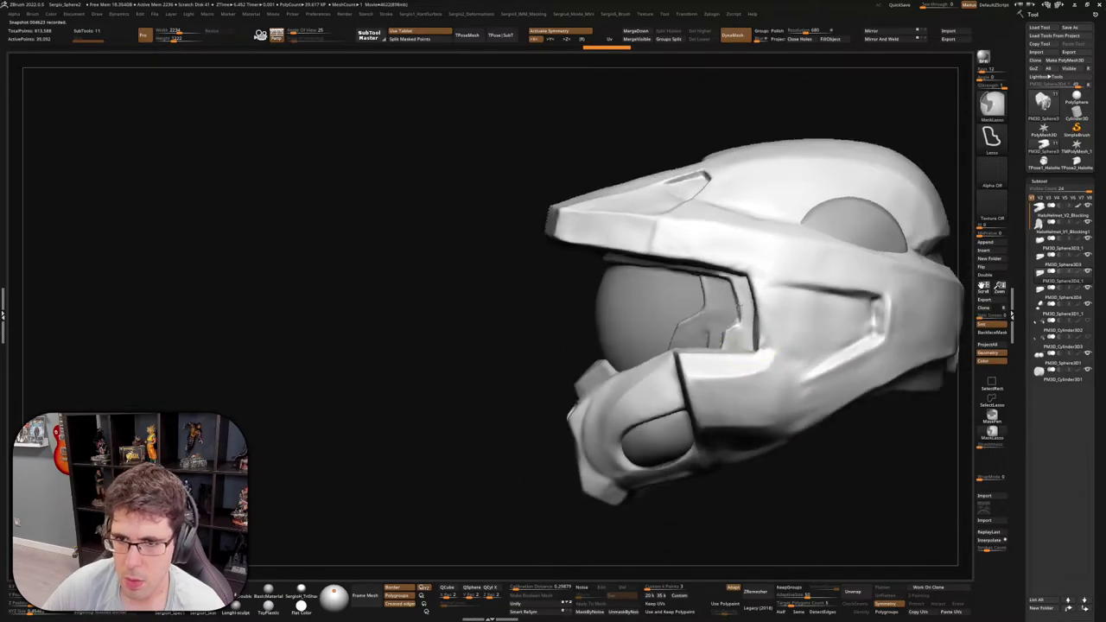
scroll(761, 367, down, 1)
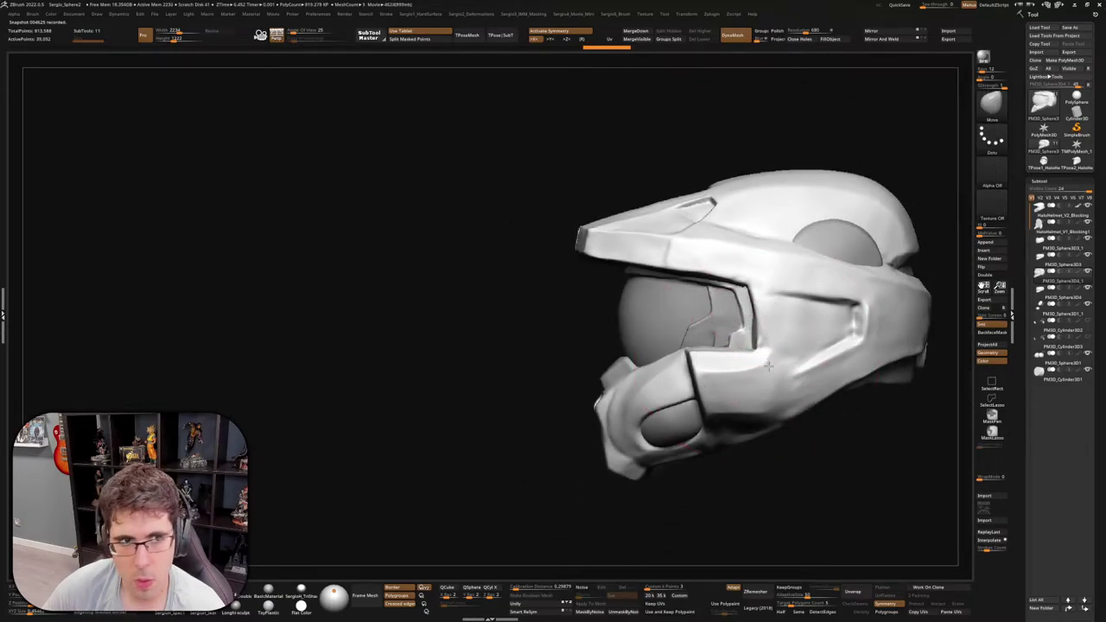
mouse_move(753, 371)
mouse_down()
mouse_move(790, 308)
mouse_move(766, 344)
mouse_move(815, 366)
mouse_move(734, 390)
mouse_move(774, 369)
mouse_move(719, 320)
mouse_up()
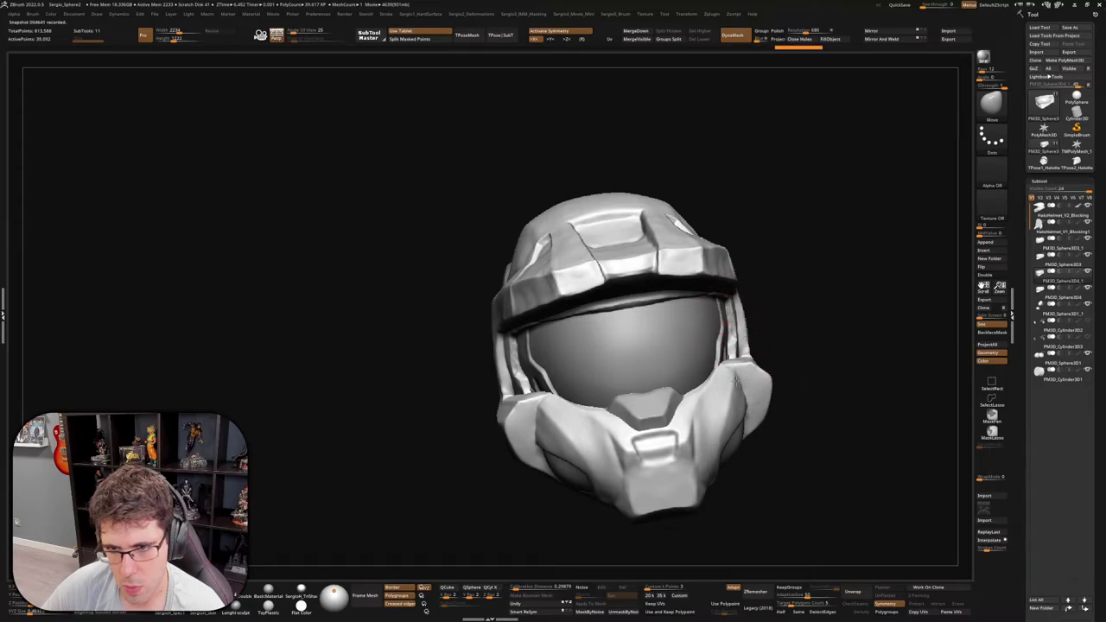
Orbit under the helmet and zoom far in on the visor area at an upright angle
mouse_move(734, 378)
mouse_down()
mouse_move(781, 393)
mouse_move(752, 371)
mouse_move(756, 379)
mouse_move(741, 379)
mouse_up()
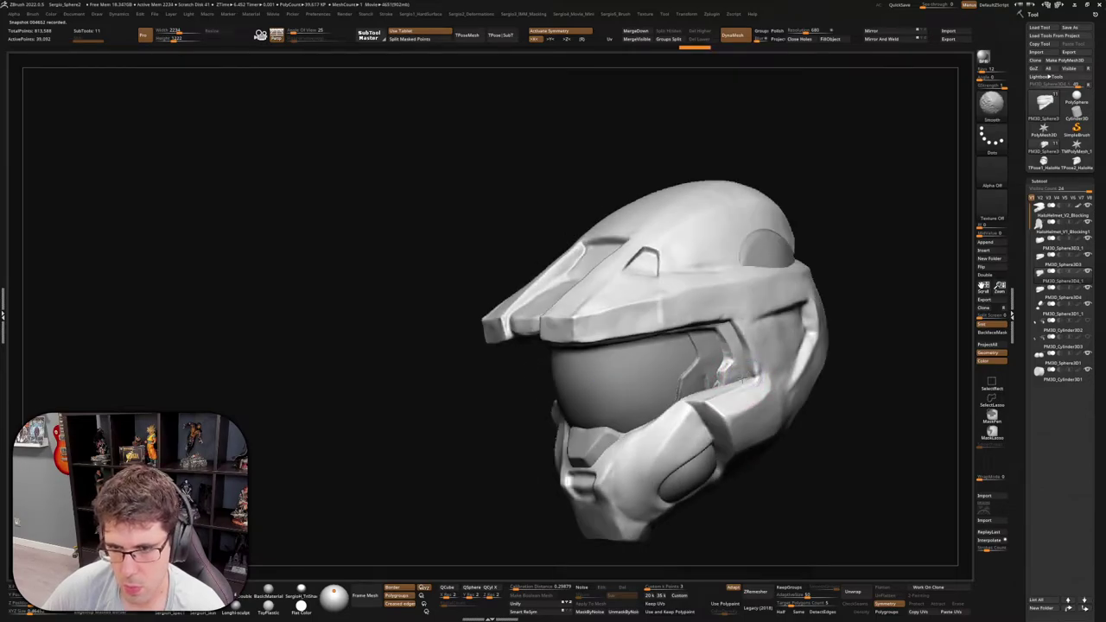
drag(733, 386, 734, 413)
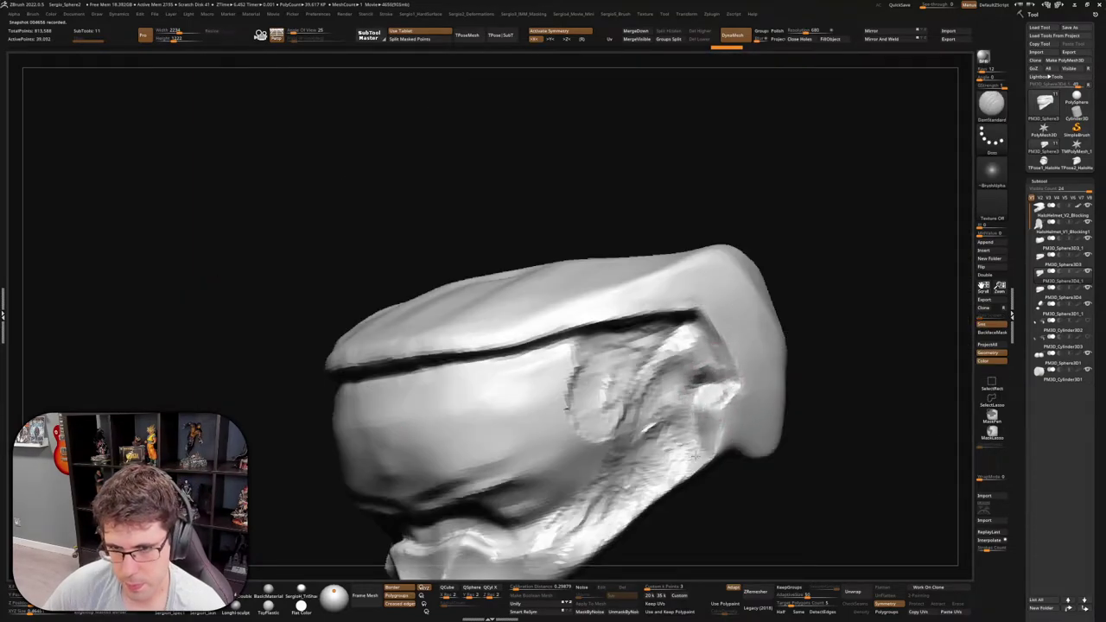
mouse_move(694, 455)
mouse_down()
mouse_move(728, 397)
mouse_move(715, 393)
mouse_move(720, 418)
mouse_up()
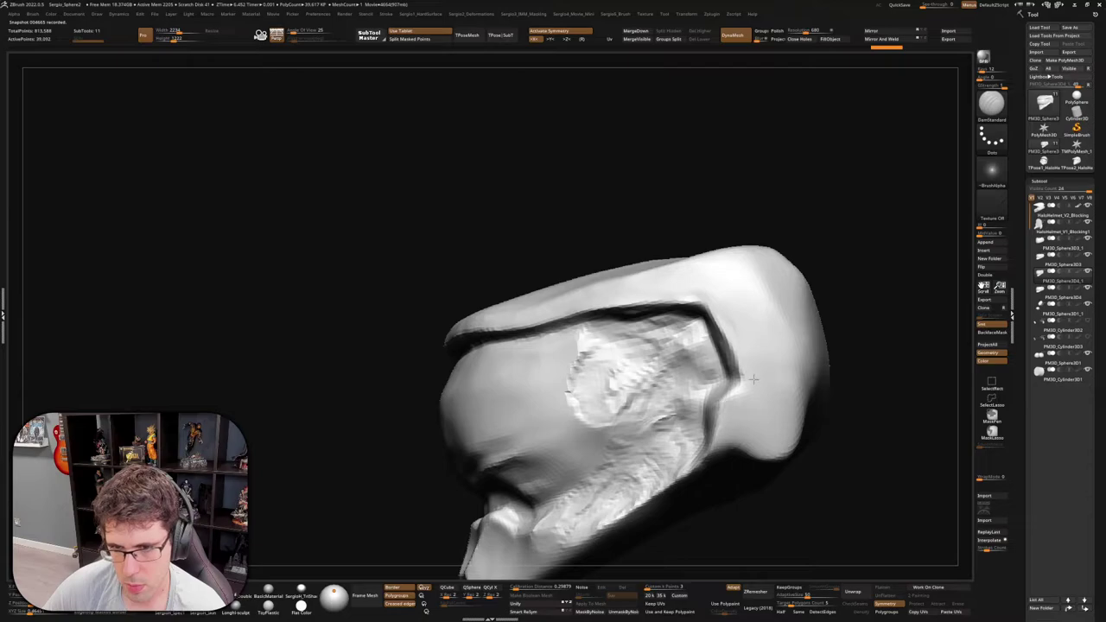
drag(752, 357, 692, 303)
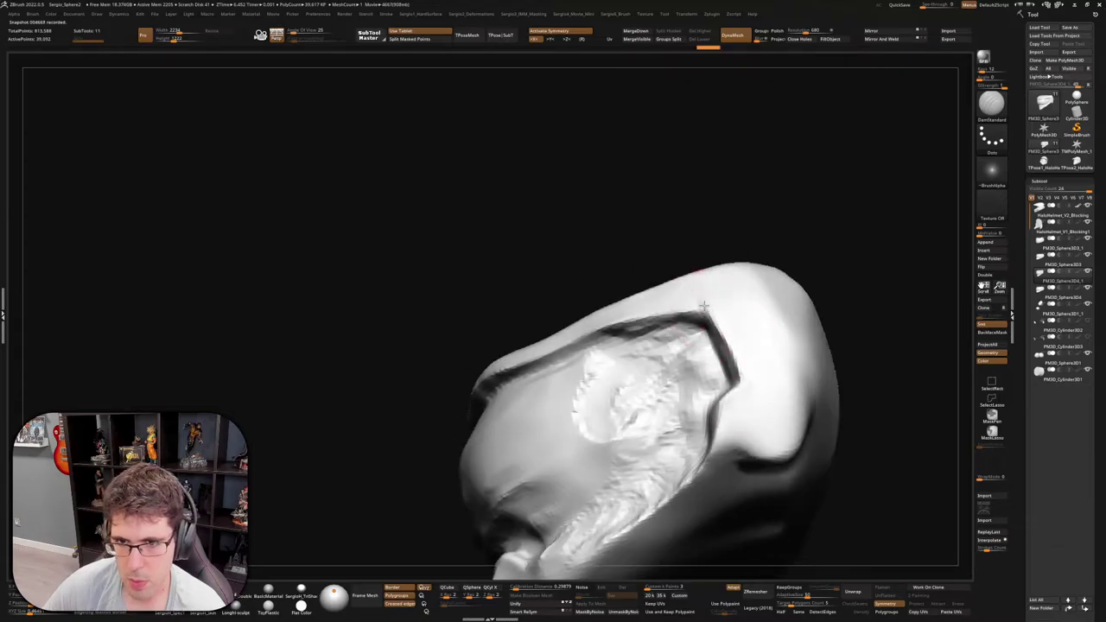
mouse_move(607, 345)
ctrl+right_down()
mouse_move(696, 404)
mouse_move(654, 333)
mouse_move(616, 358)
mouse_move(662, 328)
mouse_move(694, 333)
mouse_move(680, 291)
ctrl+right_up()
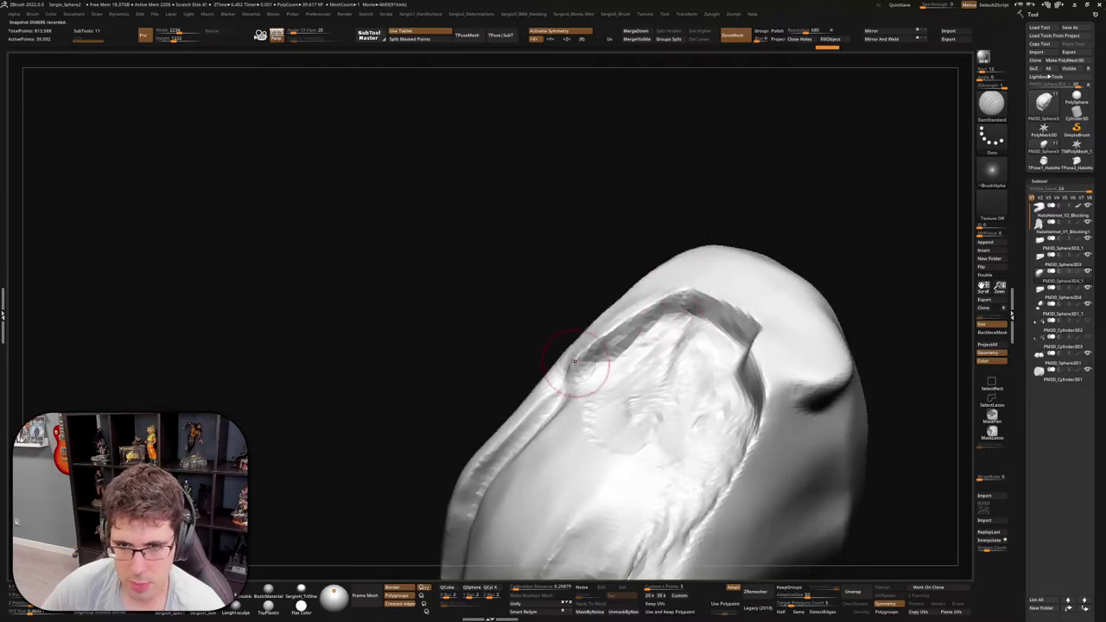
right_drag(574, 385, 582, 358)
Nudge the faceplate crease with Move, then fill and smooth its lower end with Clay
key(b)
key(m)
key(v)
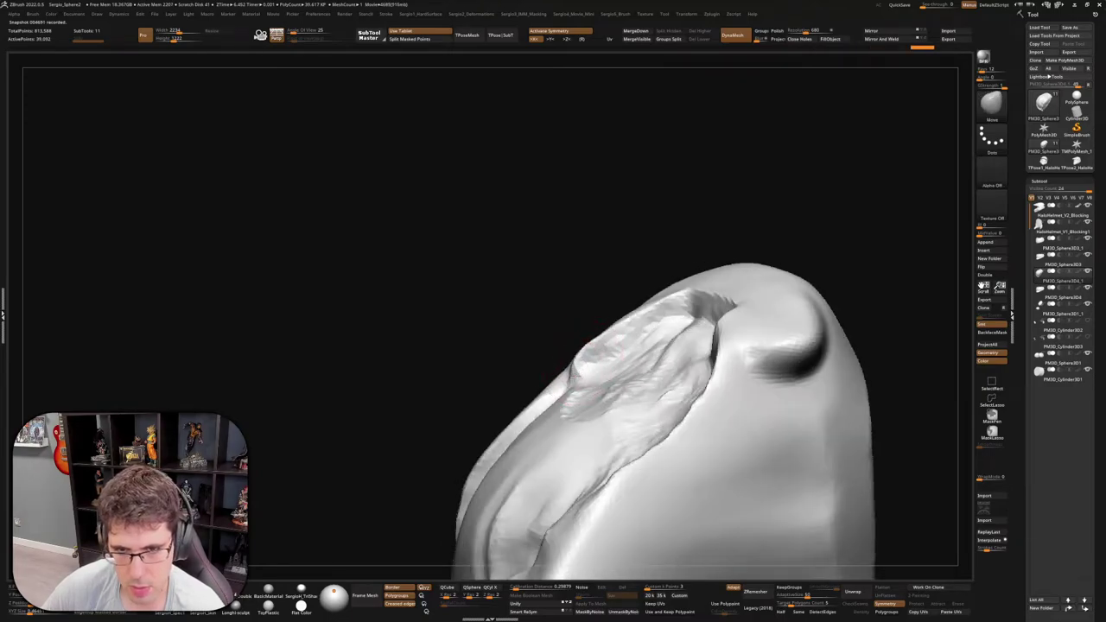
drag(570, 374, 579, 367)
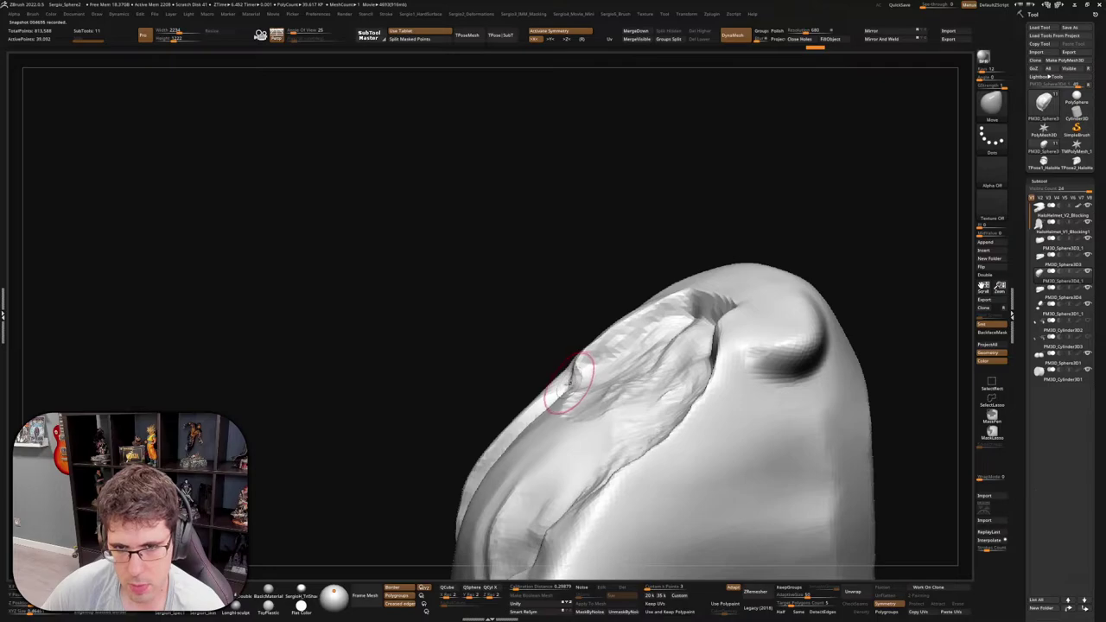
mouse_move(570, 376)
right_down()
mouse_move(562, 384)
mouse_move(545, 357)
mouse_move(530, 382)
right_up()
key(b)
key(c)
key(l)
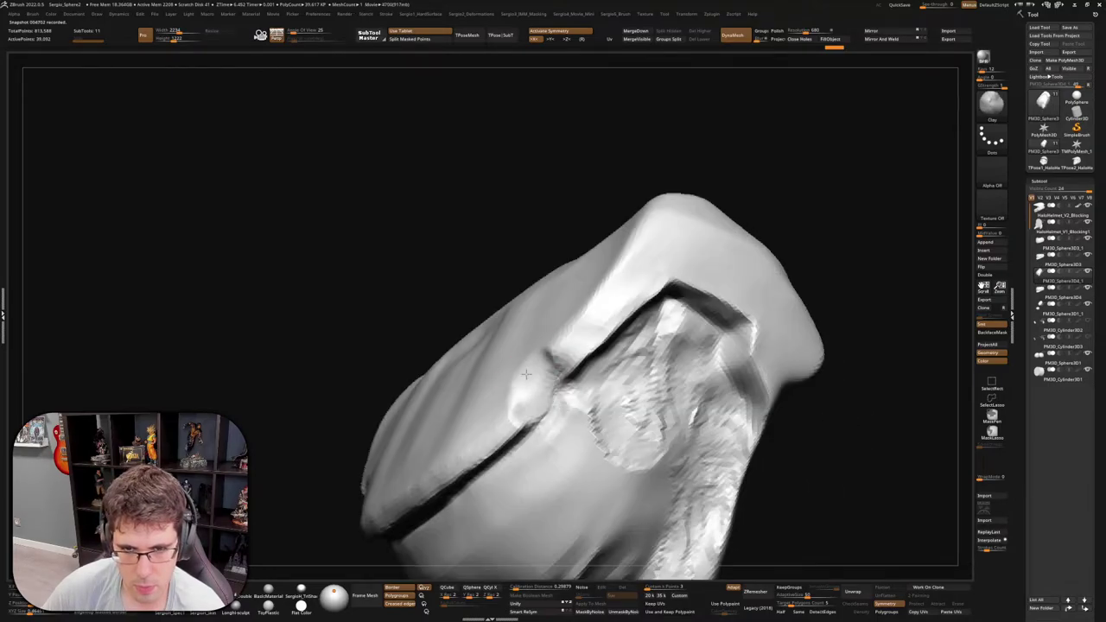
mouse_move(524, 406)
mouse_down()
mouse_move(387, 499)
mouse_move(553, 380)
mouse_up()
right_drag(553, 380, 536, 365)
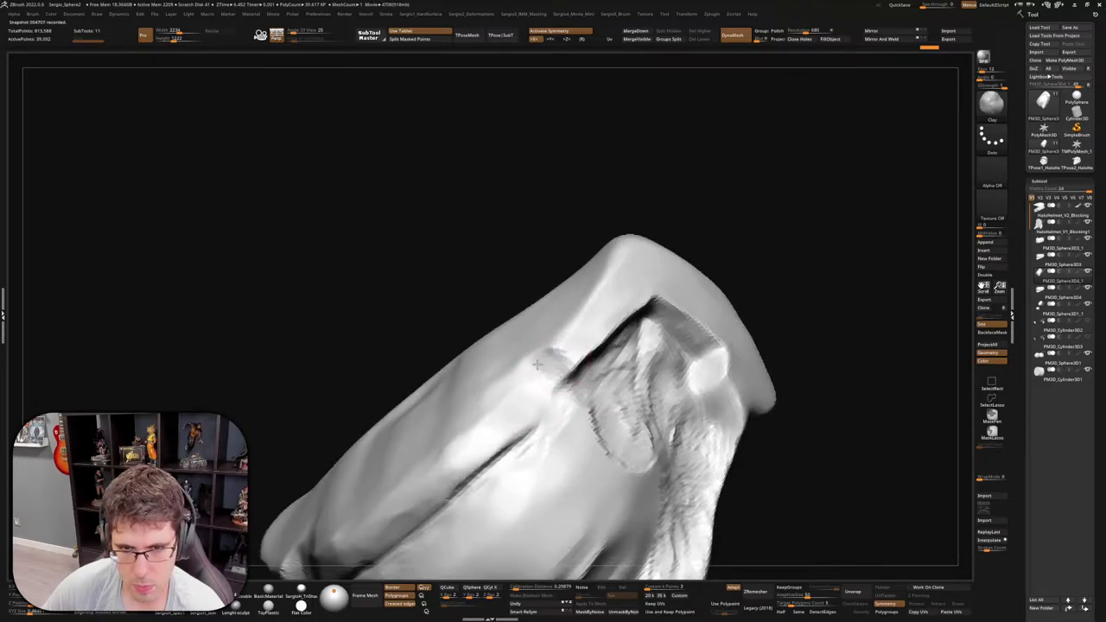
Orbit to the visor edge, switching between Move and DamStandard to re-cut the crease
mouse_move(650, 276)
right_down()
mouse_move(594, 323)
mouse_move(594, 339)
right_up()
key(b)
key(m)
key(v)
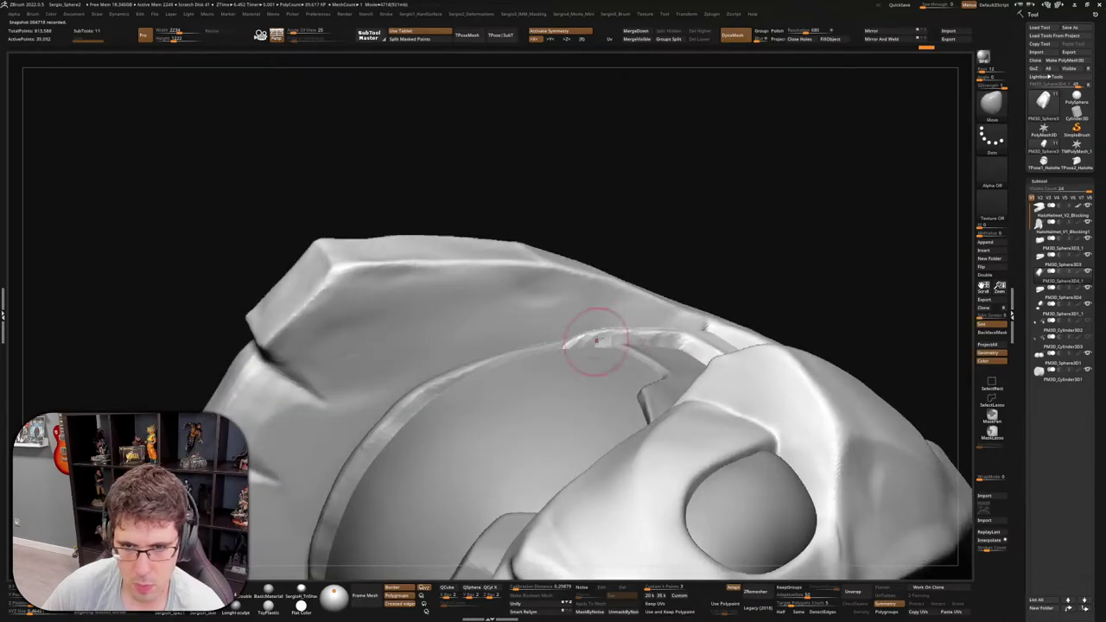
mouse_move(566, 361)
right_down()
mouse_move(572, 326)
mouse_move(593, 383)
mouse_move(546, 331)
mouse_move(585, 362)
mouse_move(580, 328)
mouse_move(596, 337)
mouse_move(592, 360)
mouse_move(553, 377)
mouse_move(679, 357)
mouse_move(662, 354)
mouse_move(654, 371)
right_up()
key(b)
key(d)
key(s)
key(b)
key(m)
key(v)
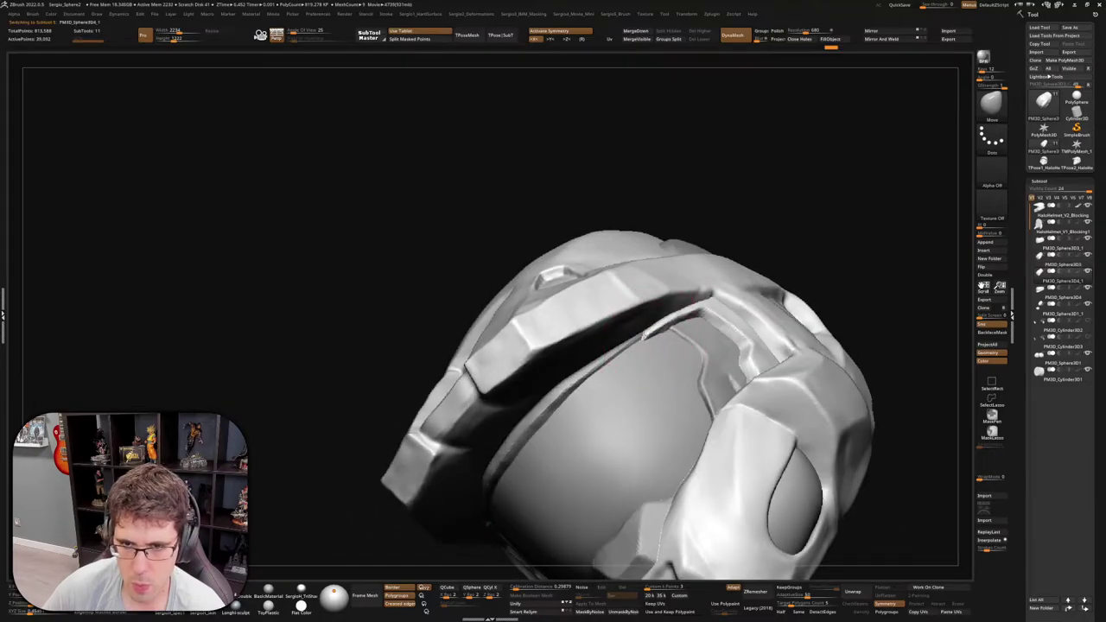
Orbit over the top and front opening and zoom onto the visor surround with ClayBuildup selected
mouse_move(672, 324)
right_down()
mouse_move(662, 339)
mouse_move(596, 346)
mouse_move(659, 320)
mouse_move(645, 333)
mouse_move(662, 344)
right_up()
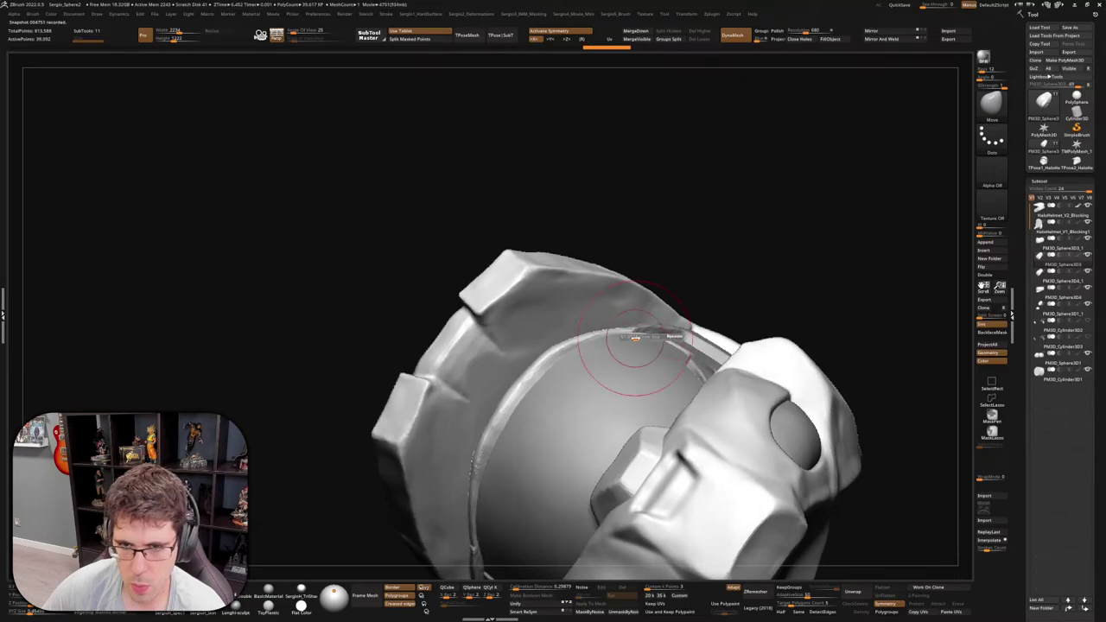
mouse_move(644, 407)
right_down()
mouse_move(630, 320)
mouse_move(656, 313)
mouse_move(620, 321)
right_up()
mouse_move(563, 341)
right_down()
mouse_move(582, 334)
mouse_move(579, 320)
right_up()
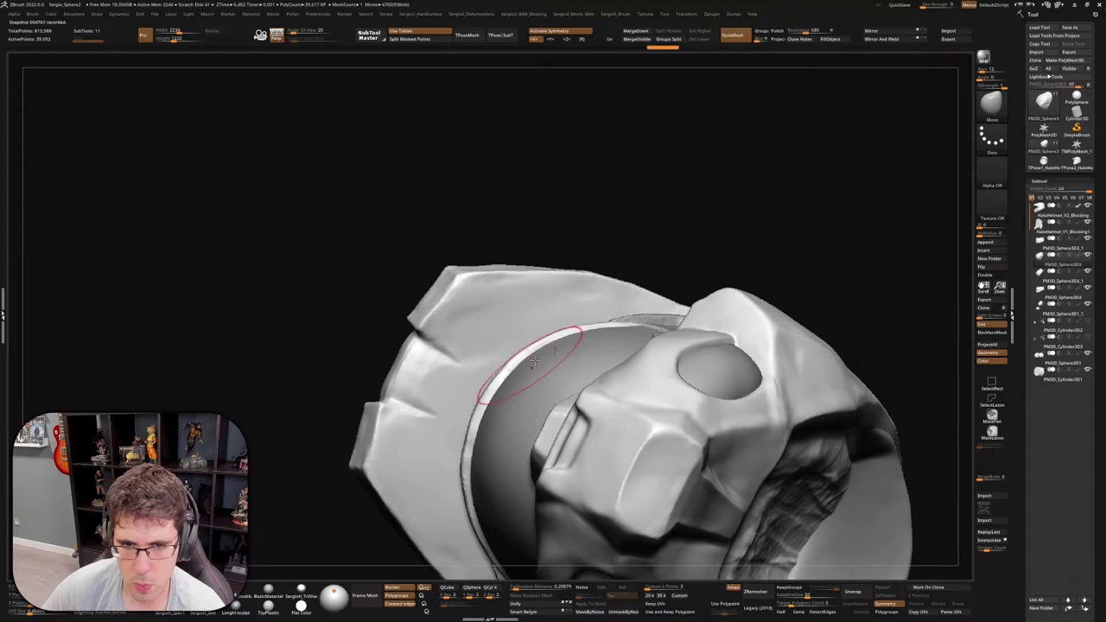
mouse_move(535, 364)
right_down()
mouse_move(568, 383)
mouse_move(573, 363)
mouse_move(666, 320)
mouse_move(665, 331)
right_up()
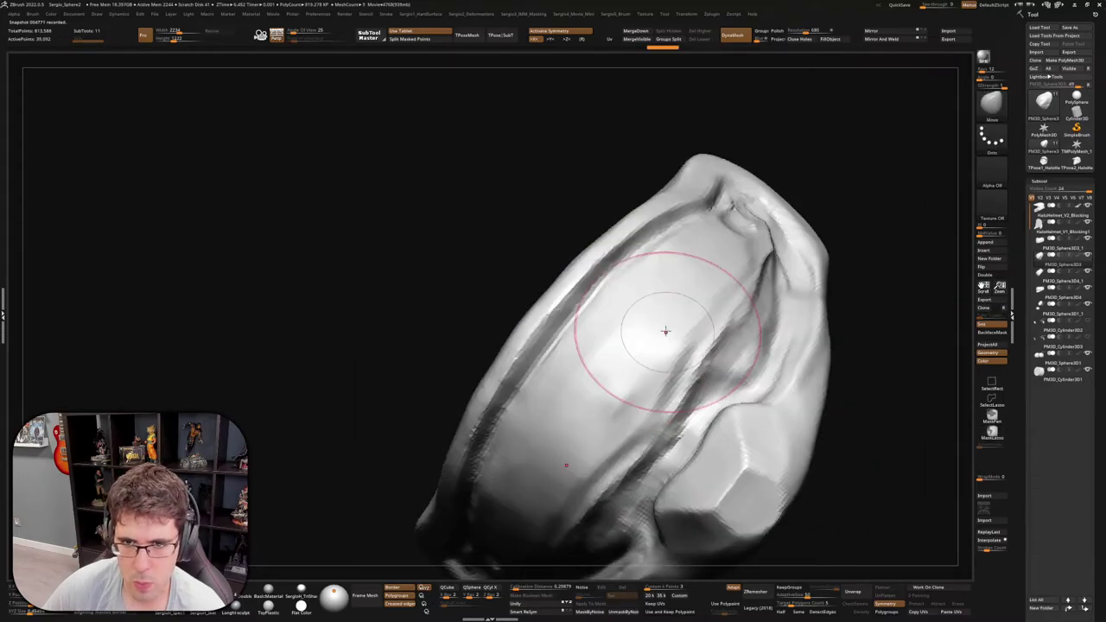
key(b)
key(c)
key(b)
mouse_move(661, 289)
right_down()
mouse_move(674, 294)
mouse_move(769, 173)
mouse_move(720, 240)
right_up()
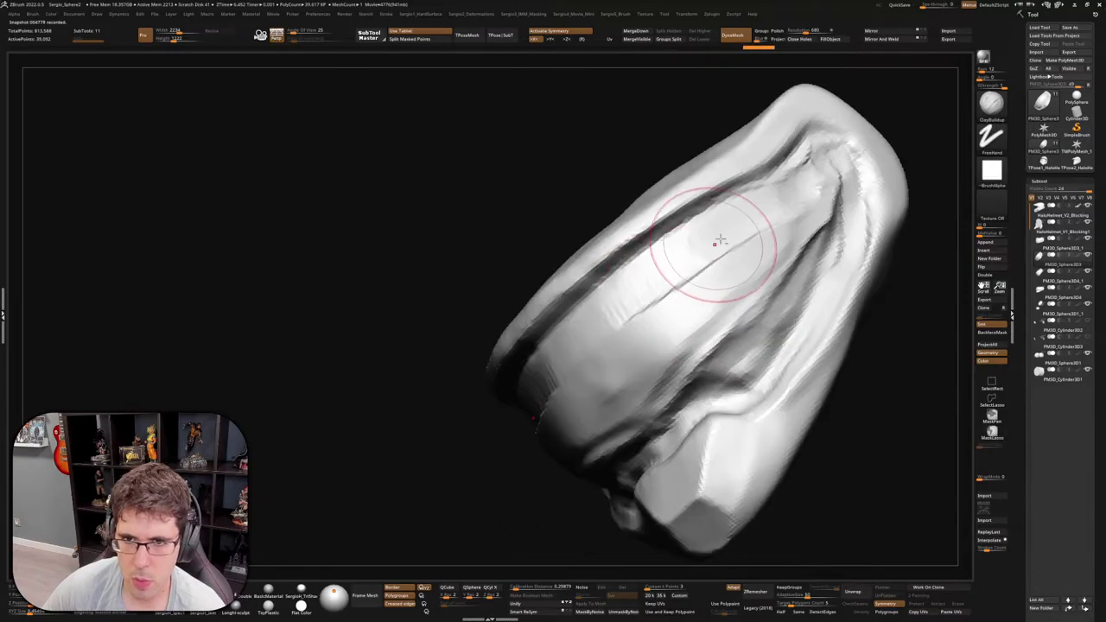
Lay clay diagonally across the surround's front and along its upper and left ridges
drag(720, 240, 540, 406)
drag(540, 363, 627, 268)
drag(674, 229, 592, 308)
drag(553, 380, 766, 184)
drag(656, 259, 782, 164)
mouse_move(656, 259)
mouse_down()
mouse_move(787, 193)
mouse_move(553, 380)
mouse_move(630, 321)
mouse_up()
drag(605, 363, 682, 268)
mouse_move(657, 345)
mouse_down()
mouse_move(624, 268)
mouse_move(647, 291)
mouse_up()
Refine the surface along the surround's diagonal strip with repeated strokes
mouse_move(605, 346)
mouse_down()
mouse_move(682, 251)
mouse_move(629, 296)
mouse_up()
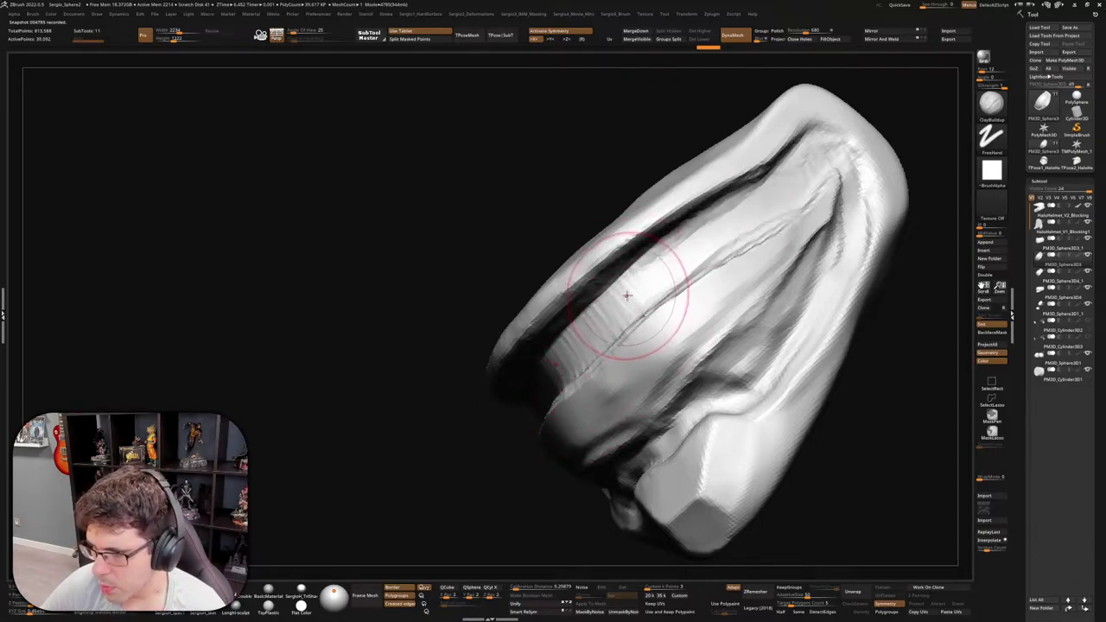
drag(604, 345, 627, 296)
drag(605, 345, 630, 292)
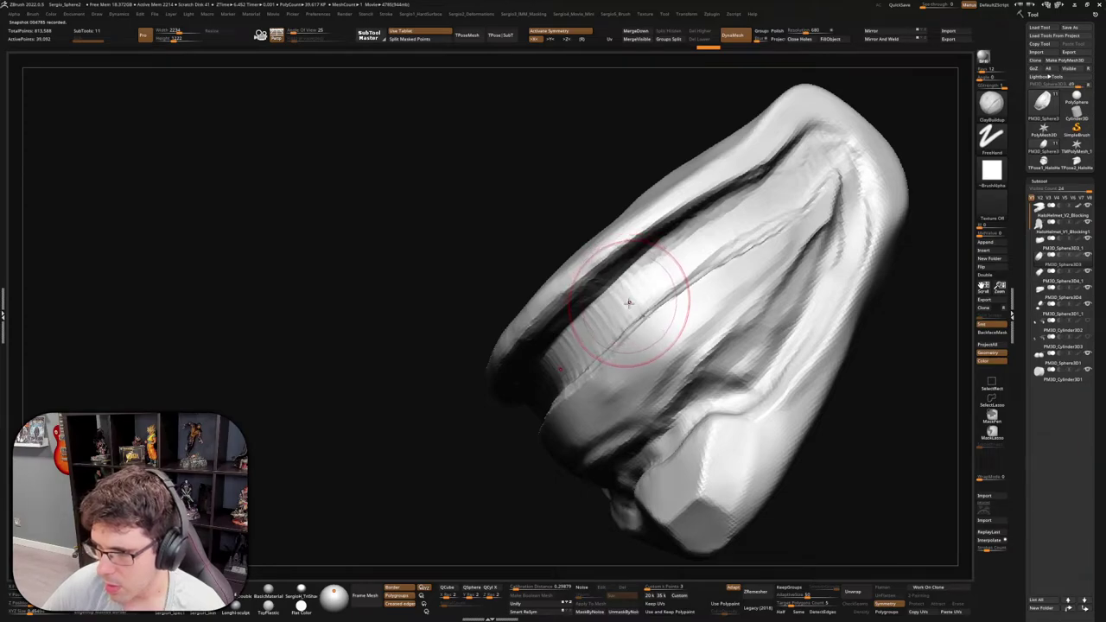
drag(605, 350, 617, 291)
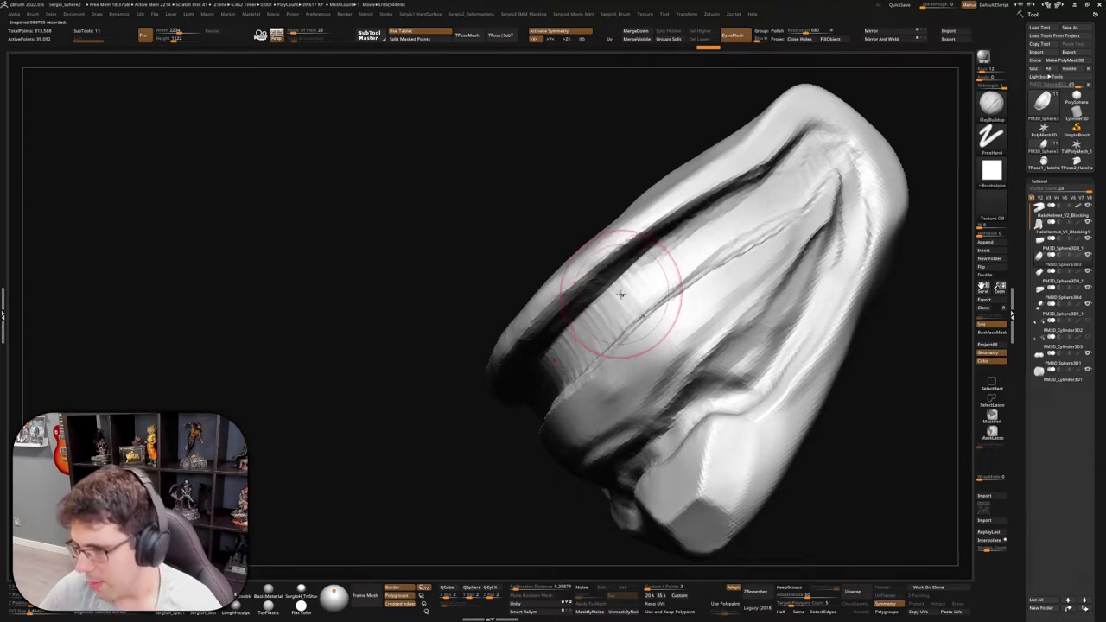
drag(604, 346, 620, 295)
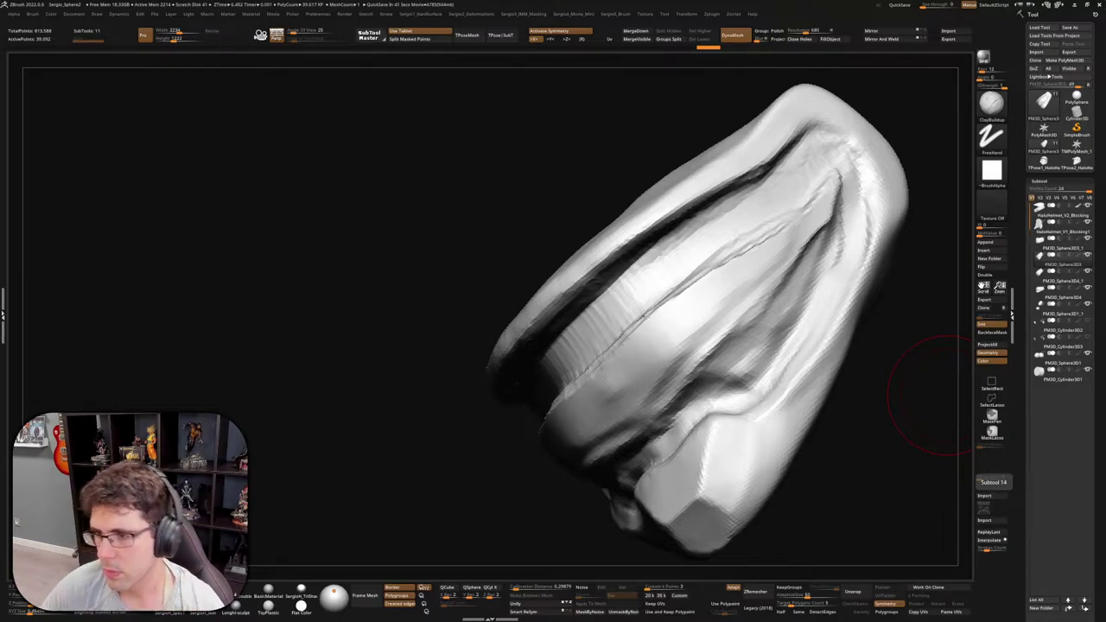
Flatten the textured upper rim and smooth the dark groove and its upper edge
mouse_move(928, 393)
mouse_down()
mouse_move(648, 289)
mouse_move(666, 309)
mouse_move(605, 306)
mouse_up()
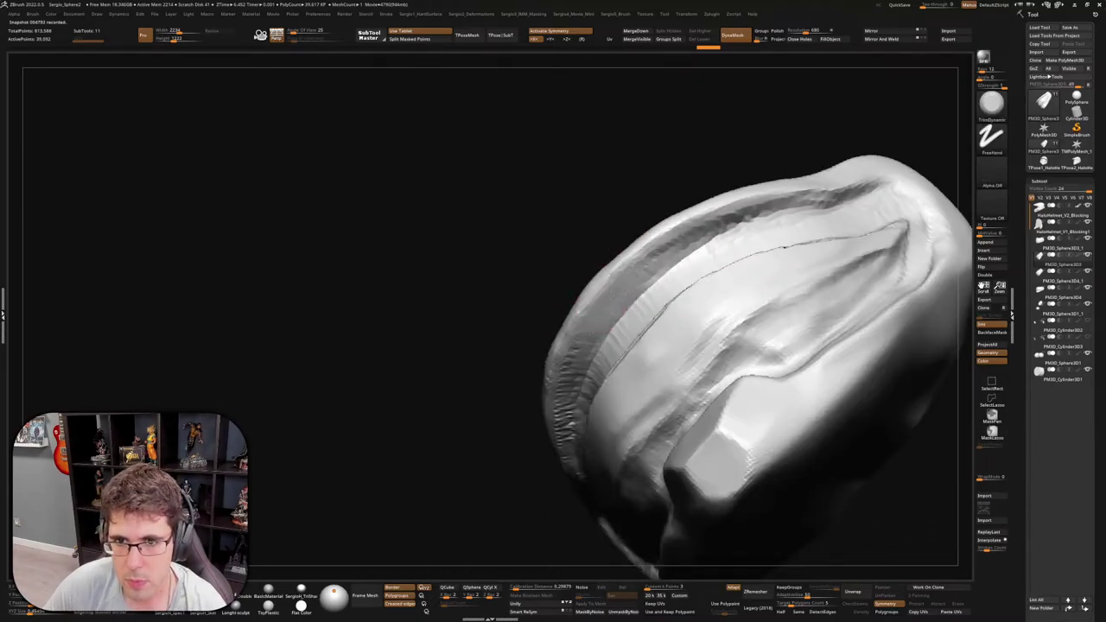
drag(695, 227, 807, 202)
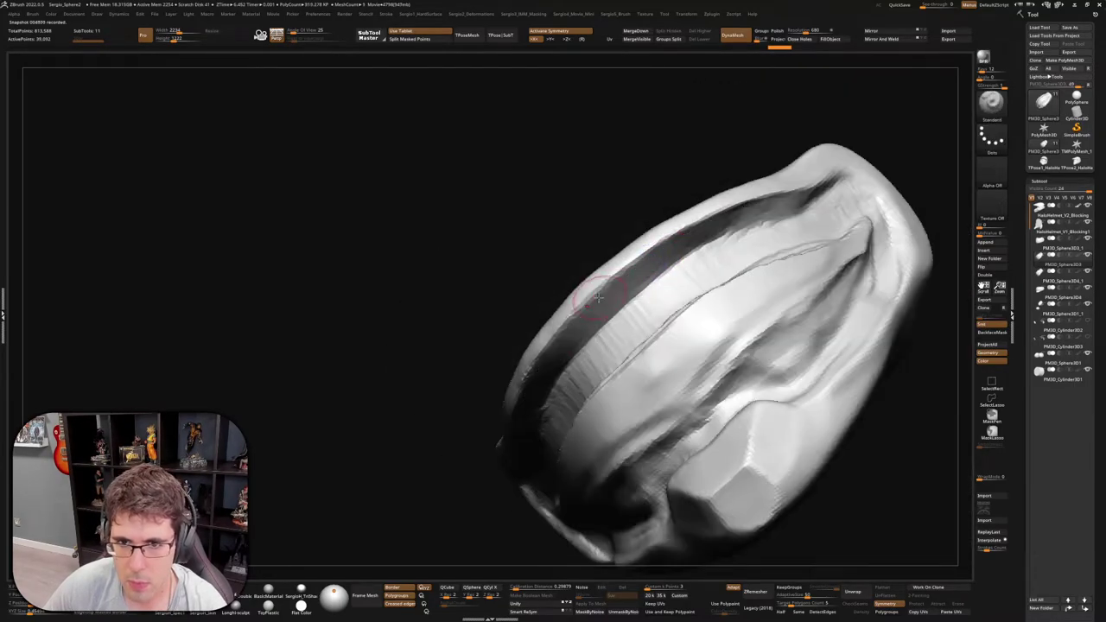
shift+drag(560, 326, 635, 257)
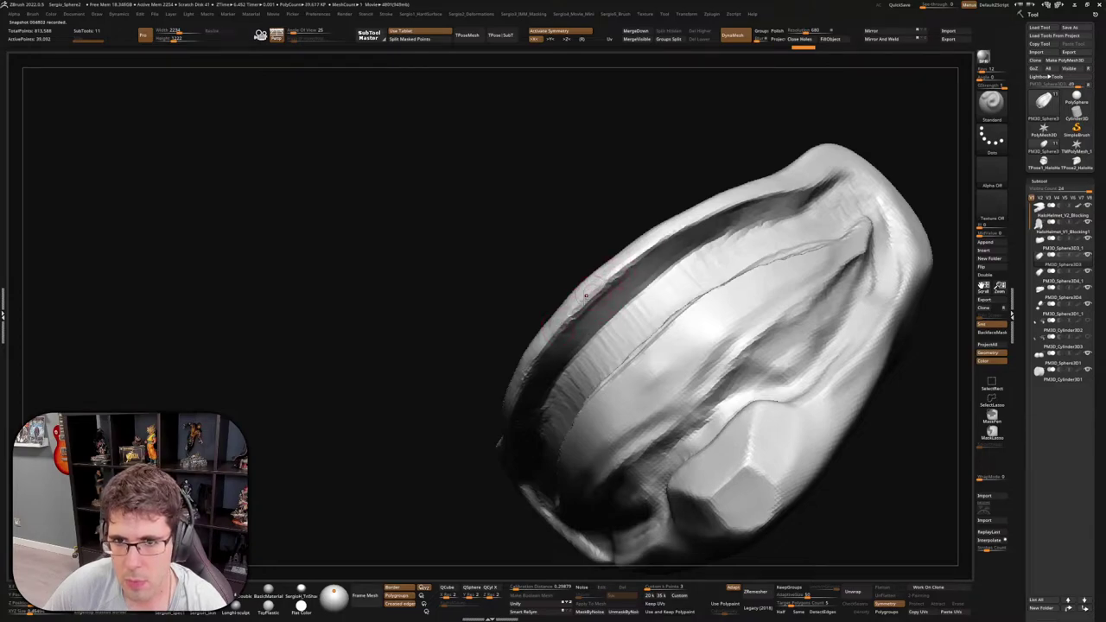
shift+drag(732, 207, 755, 197)
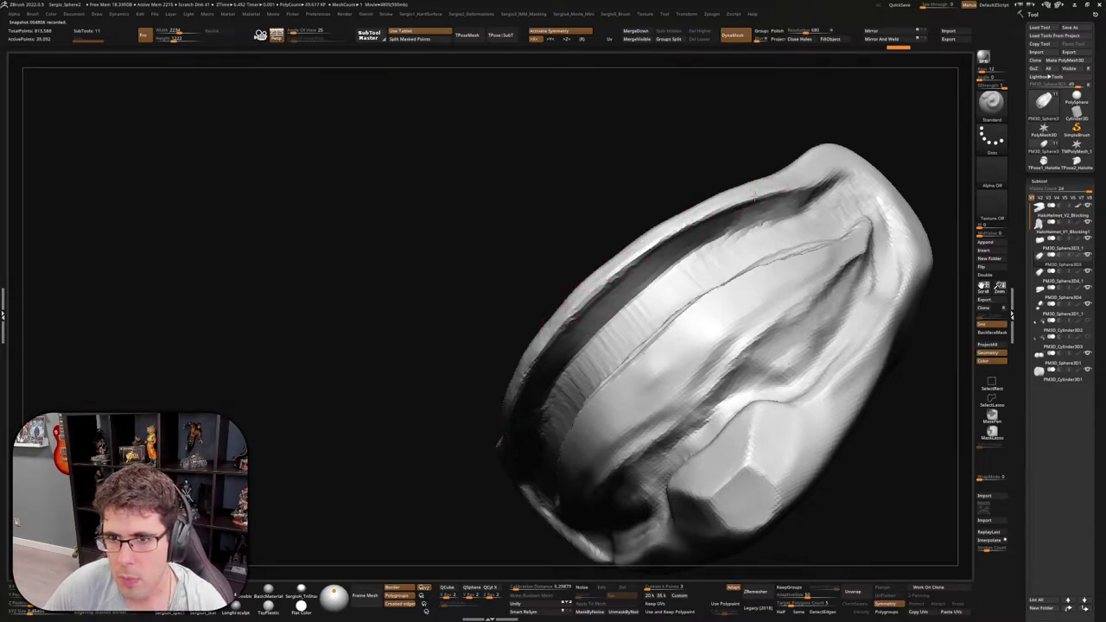
right_drag(575, 320, 709, 329)
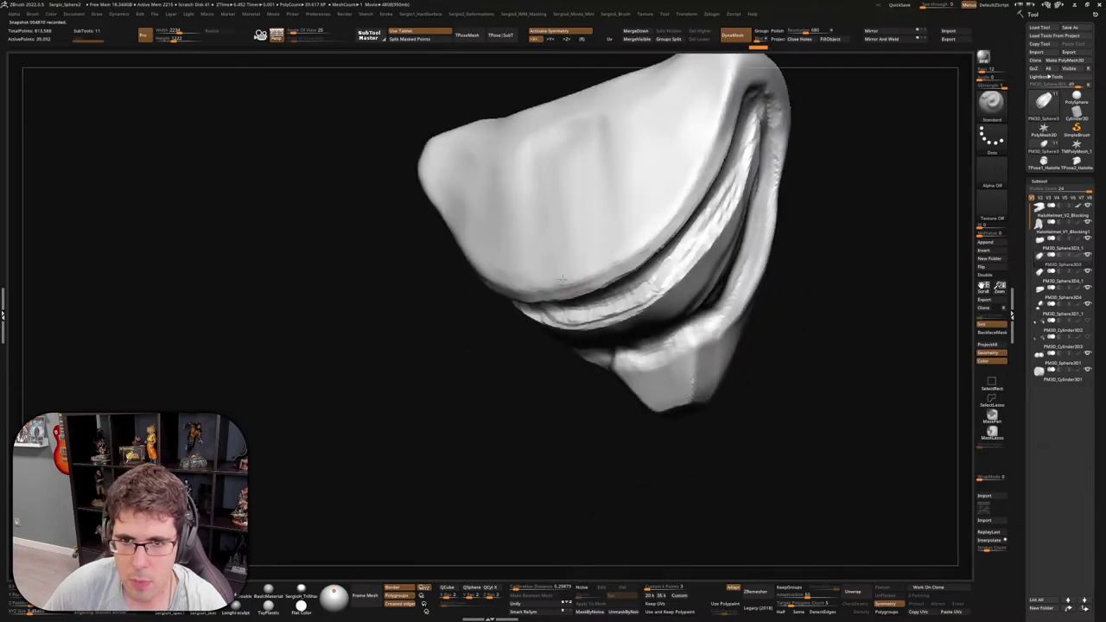
right_drag(531, 291, 639, 264)
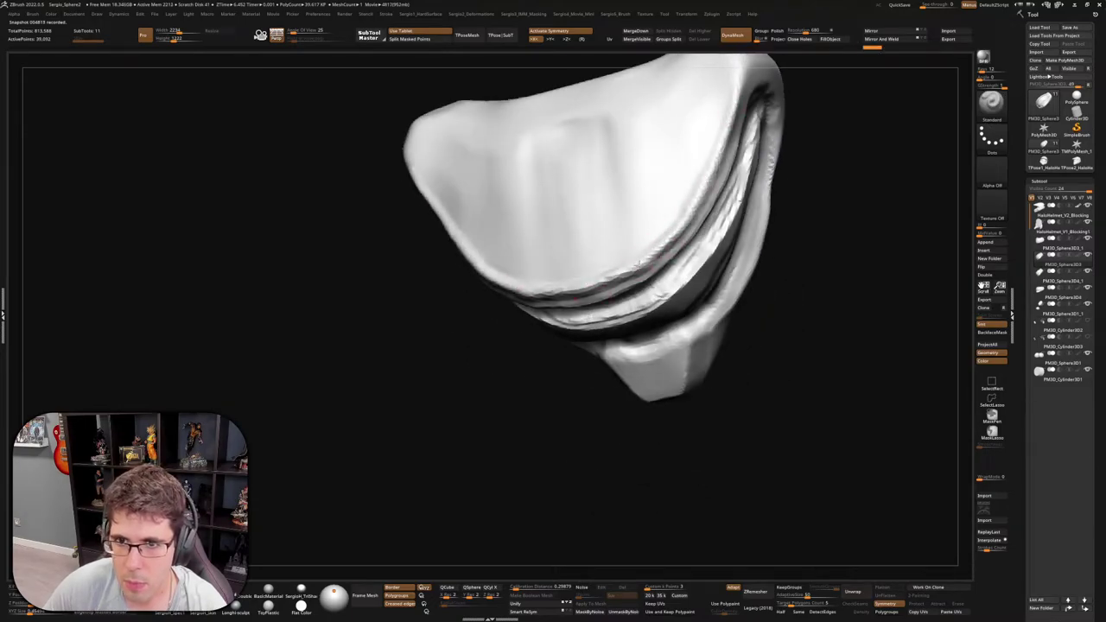
right_drag(566, 294, 585, 289)
Switch to the Clay brush and orbit out to a tilted view of the whole helmet
key(b)
key(c)
key(l)
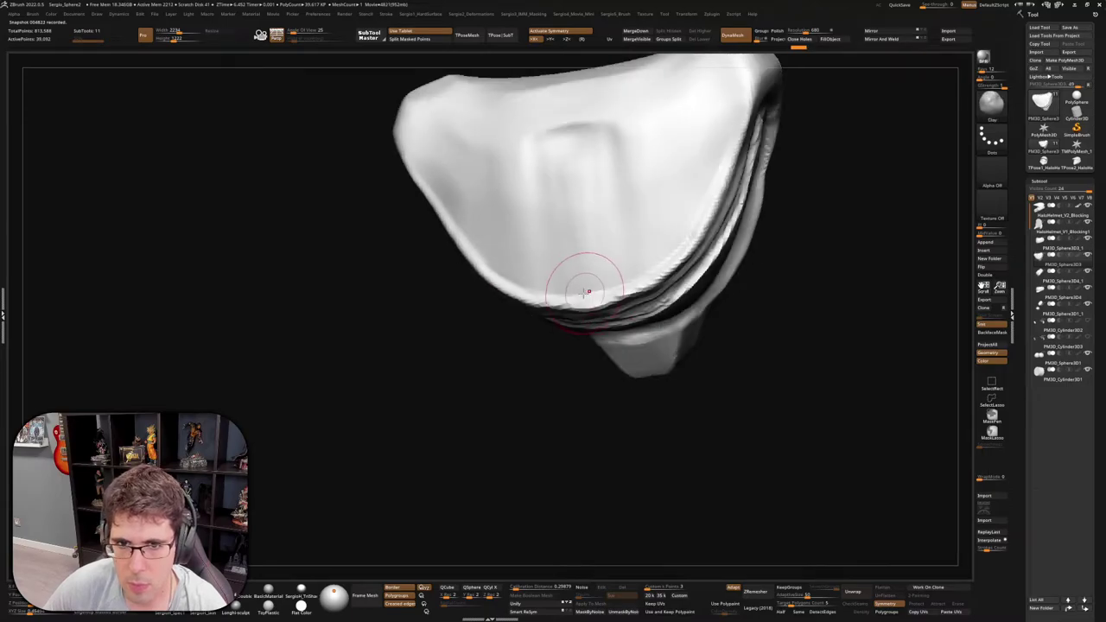
right_drag(696, 199, 594, 316)
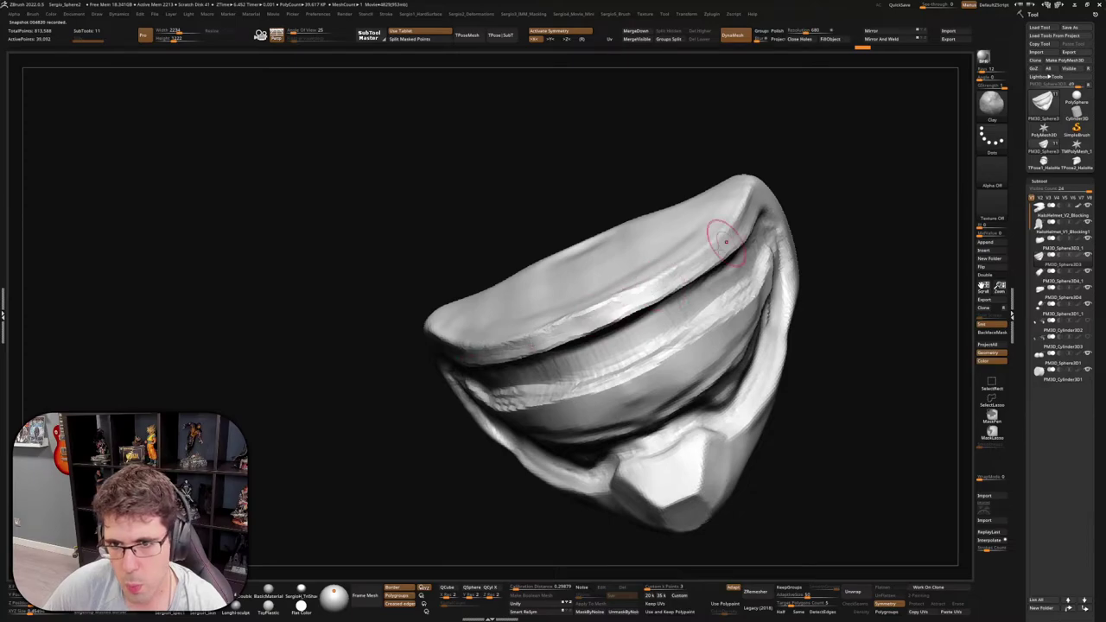
mouse_move(749, 194)
right_down()
mouse_move(694, 298)
mouse_move(753, 333)
right_up()
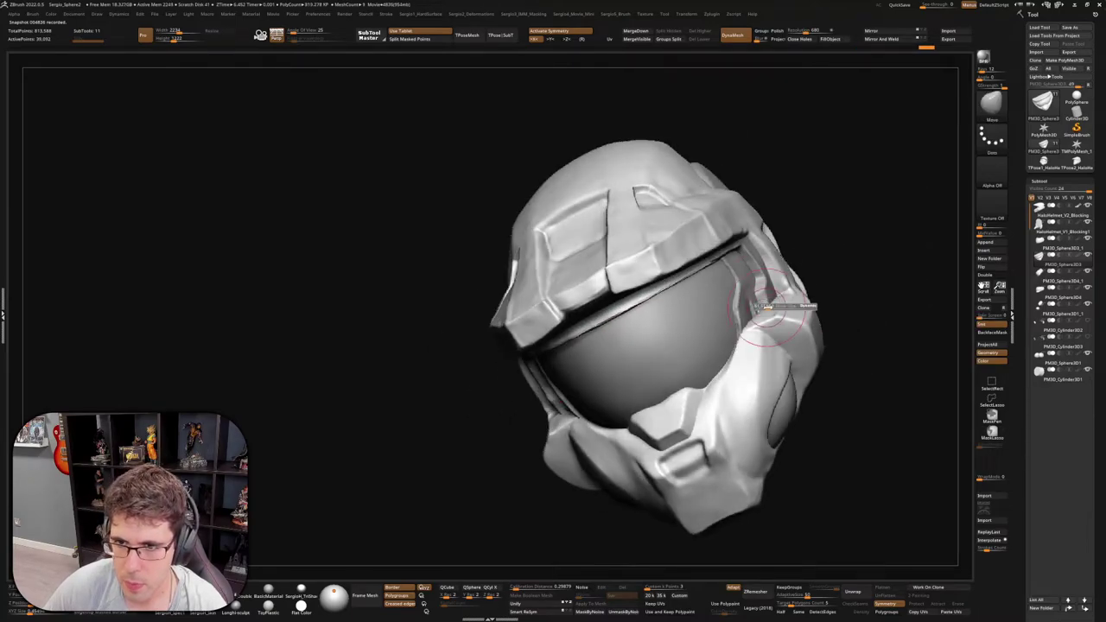
Toggle Solo on the rim and ear pieces, masking the ear piece, then restore the full helmet
ctrl+shift+click(753, 333)
ctrl+shift+click(752, 327)
ctrl+shift+click(752, 324)
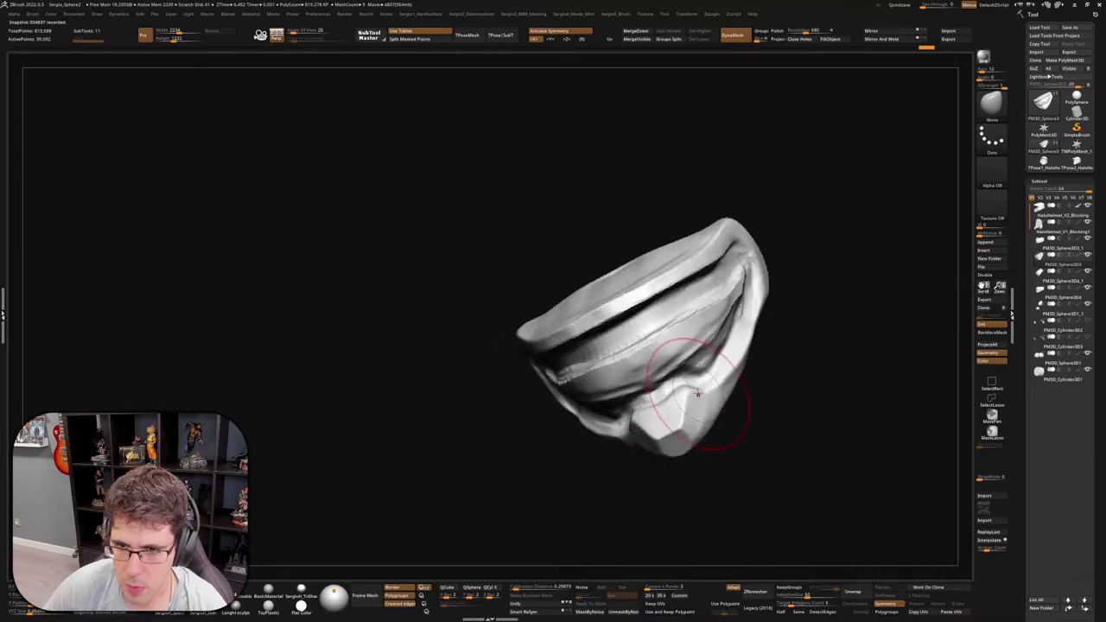
ctrl+shift+click(764, 321)
mouse_move(758, 338)
right_down()
mouse_move(717, 346)
mouse_move(666, 395)
right_up()
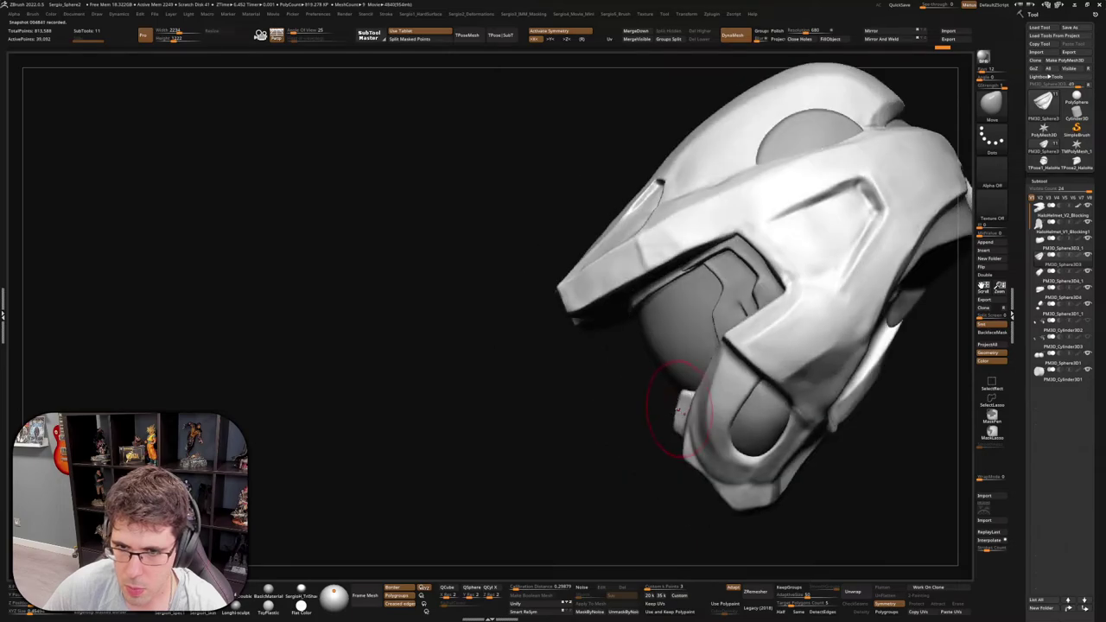
ctrl+shift+click(670, 410)
ctrl+drag(620, 437, 635, 440)
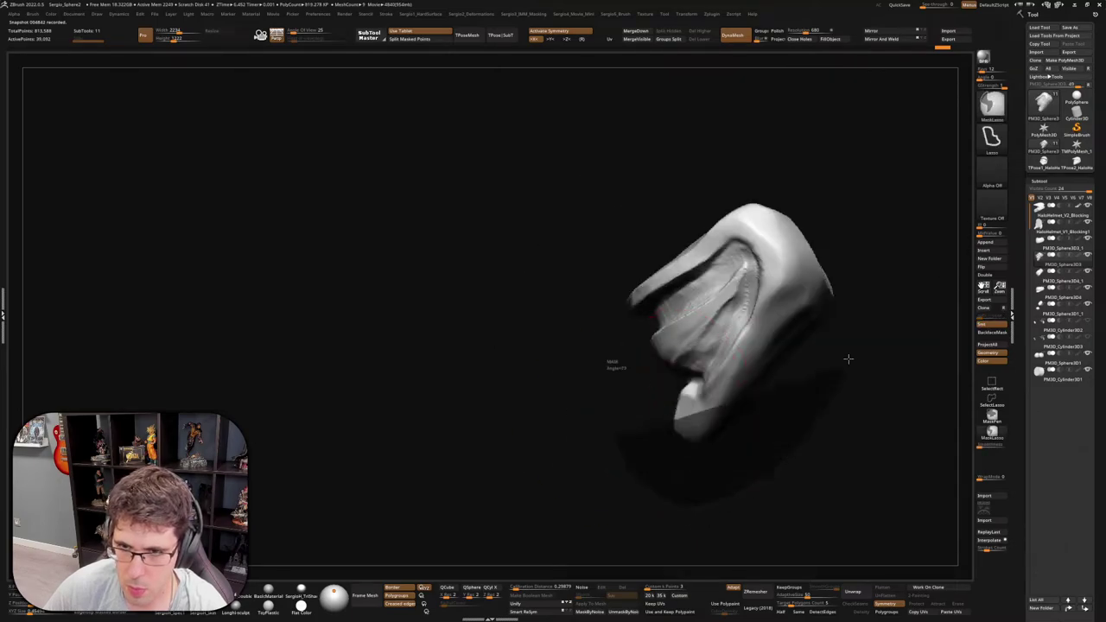
ctrl+shift+click(689, 421)
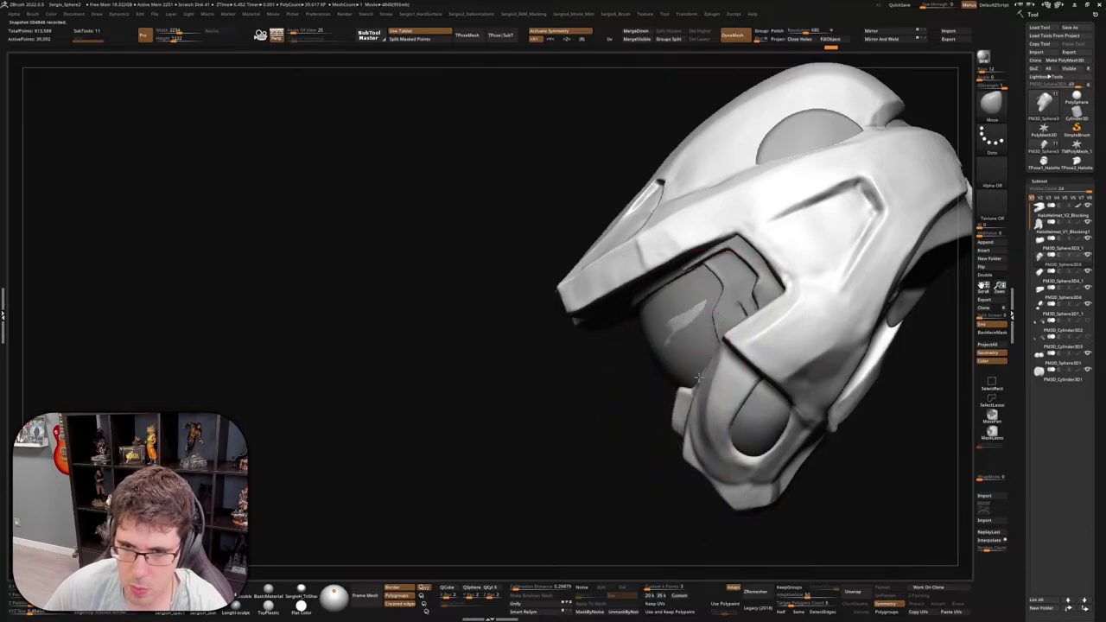
Orbit to the front, isolate the inner visor surround, then show all parts in a front view
right_drag(698, 377, 740, 346)
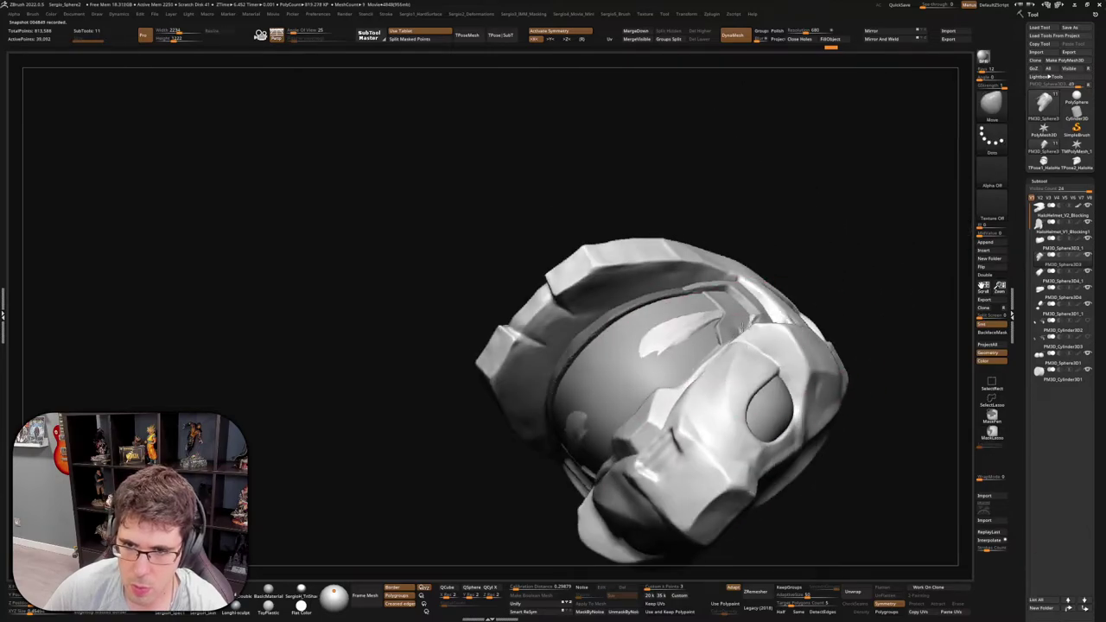
mouse_move(741, 346)
right_down()
mouse_move(728, 337)
mouse_move(771, 303)
right_up()
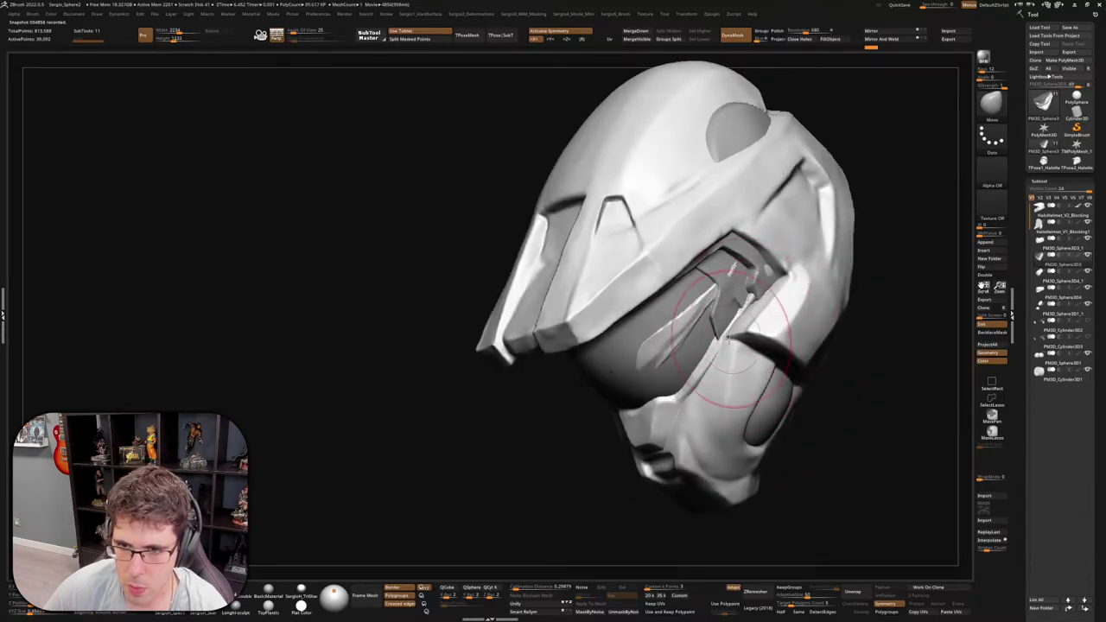
right_drag(729, 350, 739, 356)
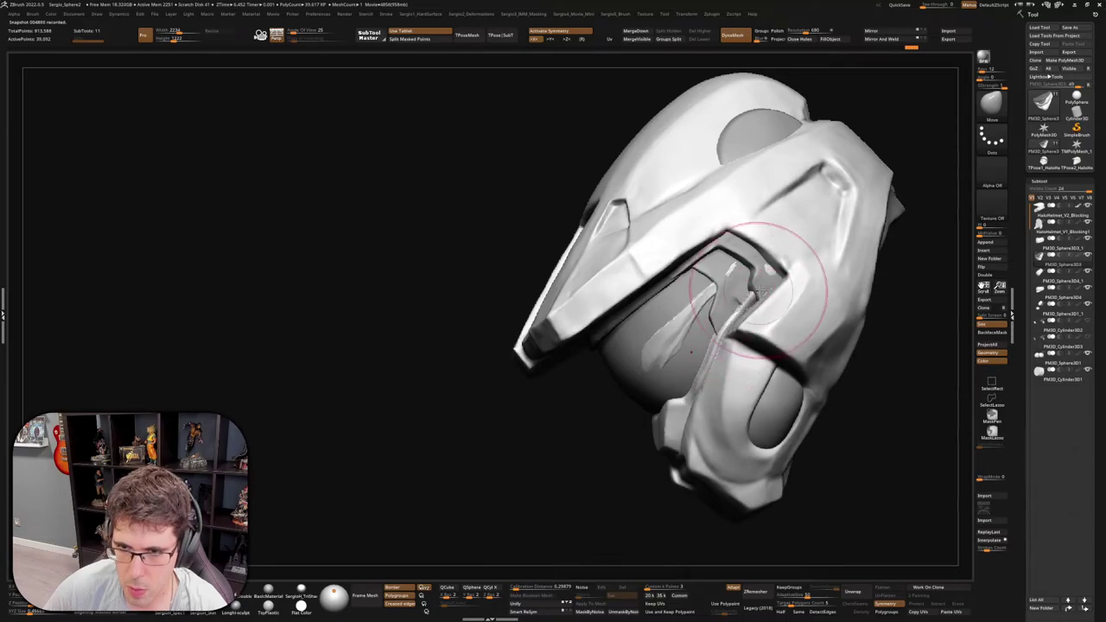
key(b)
key(c)
key(b)
ctrl+shift+click(702, 316)
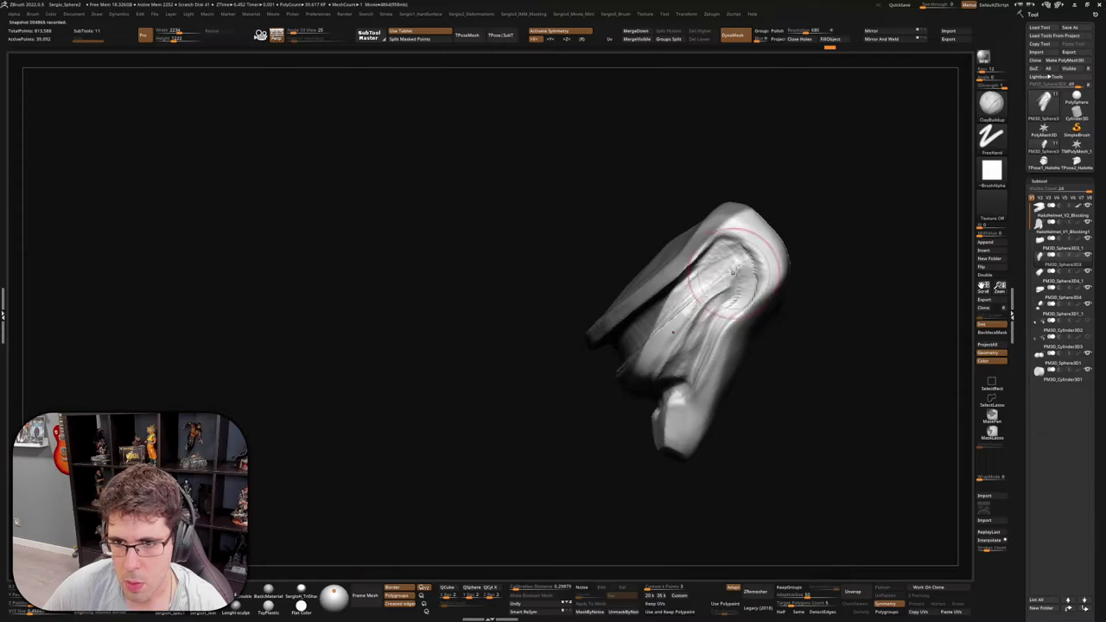
ctrl+shift+click(654, 370)
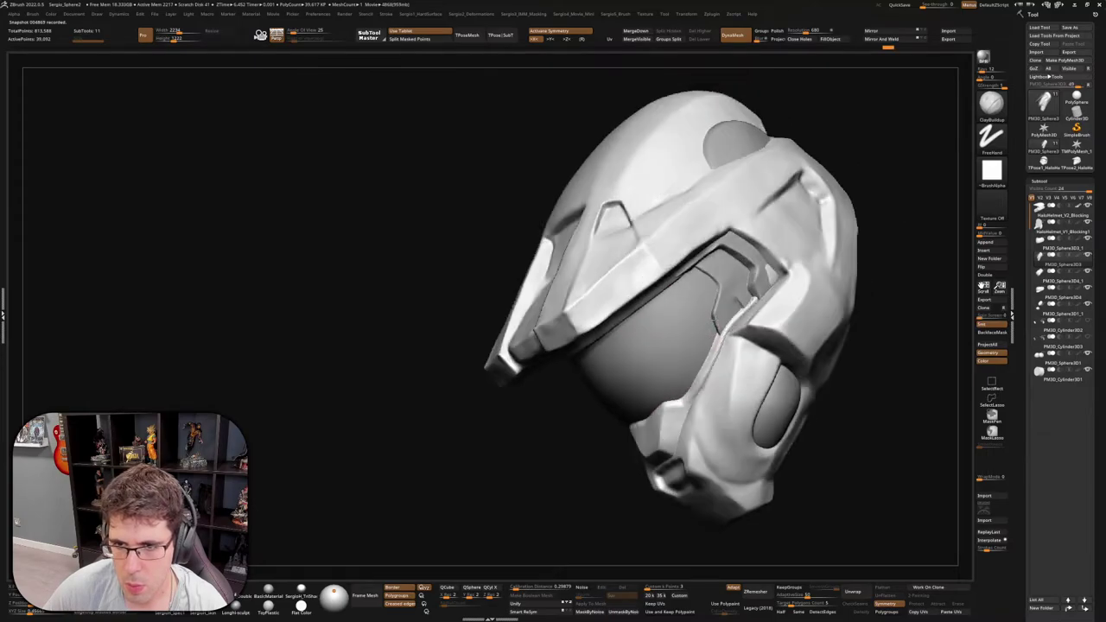
mouse_move(654, 370)
mouse_down()
mouse_move(782, 272)
mouse_move(679, 406)
mouse_up()
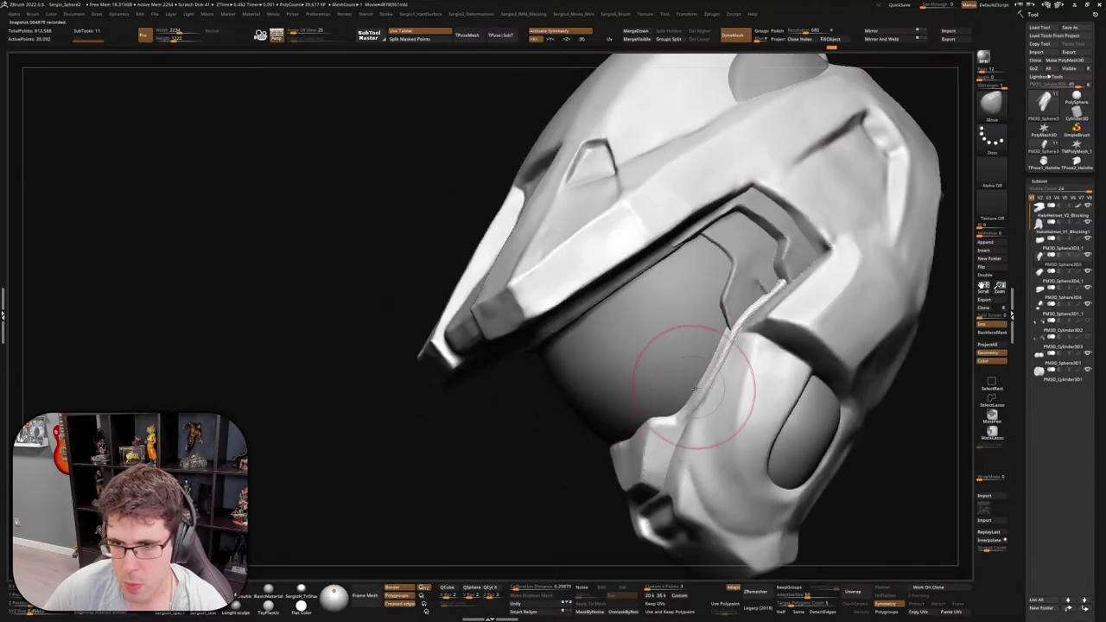
mouse_move(683, 394)
mouse_down()
mouse_move(705, 378)
mouse_move(666, 383)
mouse_move(727, 343)
mouse_move(763, 296)
mouse_up()
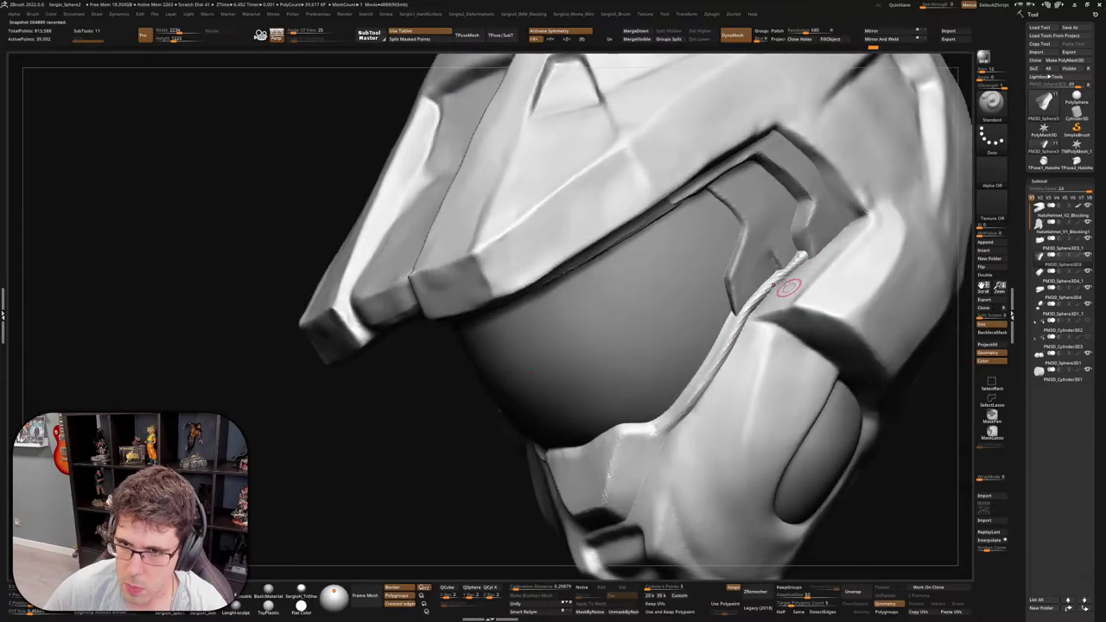
Solo the visor surround and Shift-smooth a band along its inner surface
alt+click(731, 337)
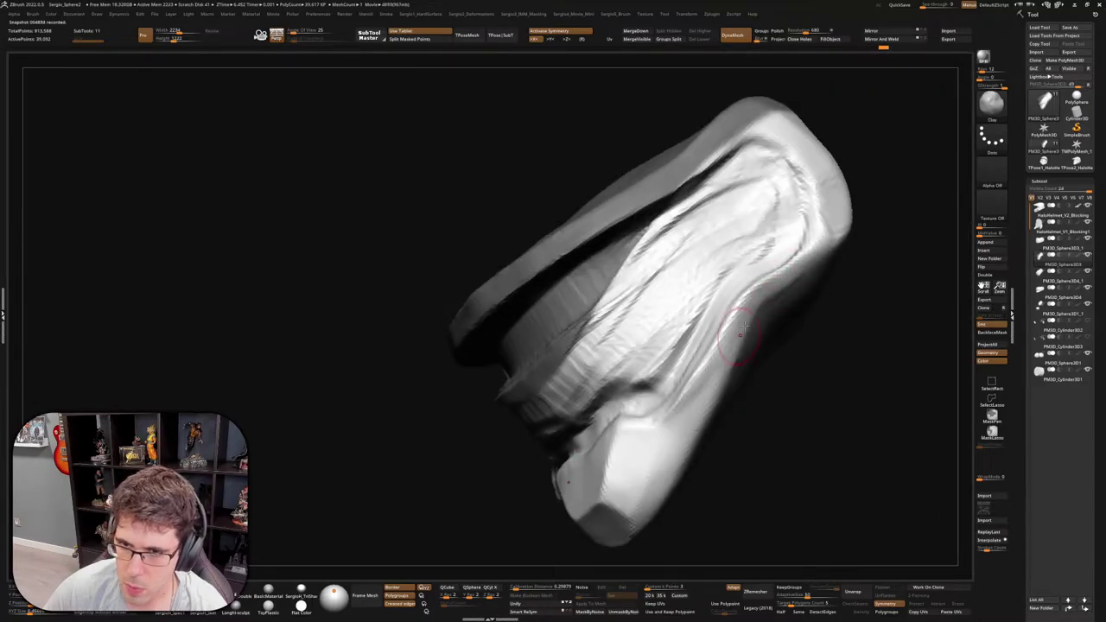
mouse_move(703, 406)
right_down()
mouse_move(780, 323)
mouse_move(806, 339)
mouse_move(811, 366)
right_up()
mouse_move(794, 321)
right_down()
mouse_move(748, 369)
mouse_move(795, 360)
mouse_move(835, 316)
mouse_move(786, 300)
right_up()
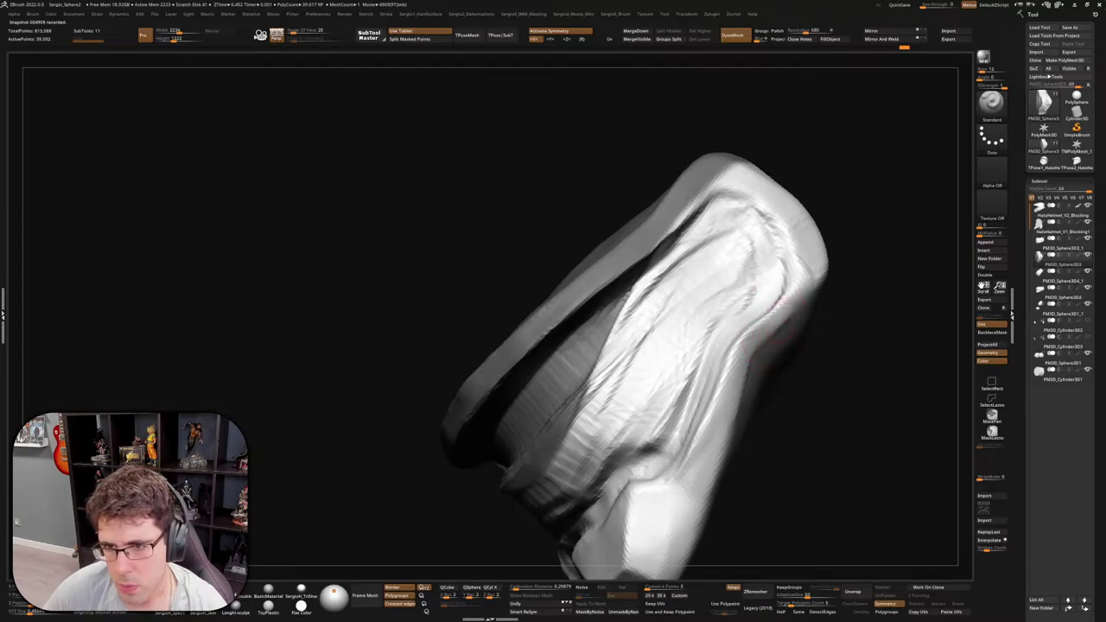
mouse_move(748, 353)
shift+mouse_down()
mouse_move(712, 492)
mouse_move(795, 311)
shift+mouse_up()
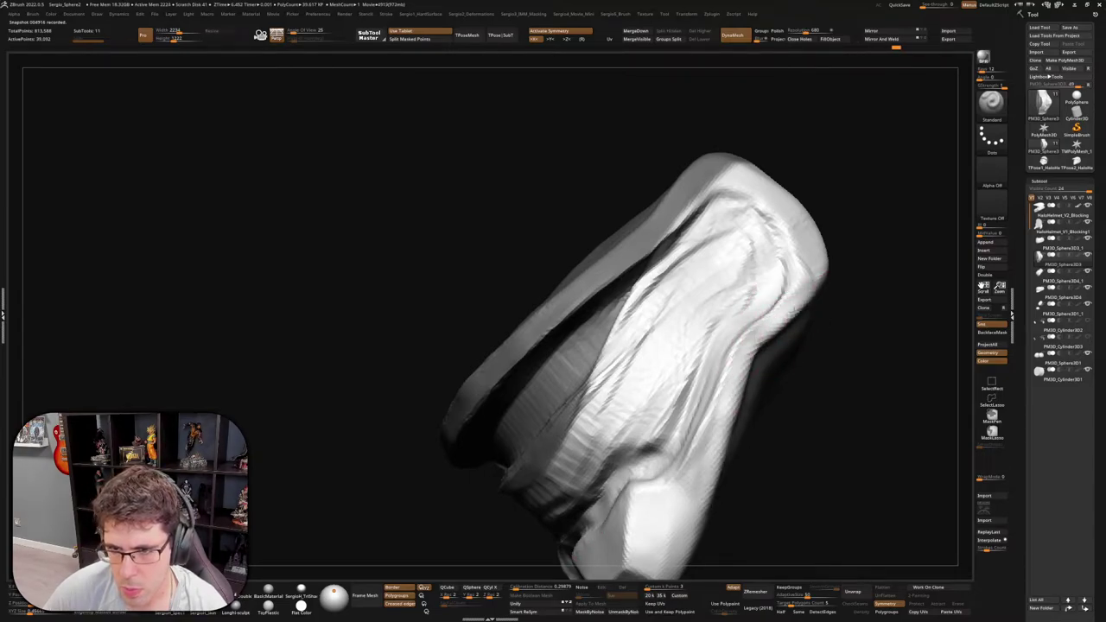
mouse_move(708, 511)
right_down()
mouse_move(713, 419)
mouse_move(729, 414)
mouse_move(735, 443)
mouse_move(720, 449)
mouse_move(713, 436)
right_up()
Re-isolate the piece and cycle from the Move brush to ClayBuildup and back to Move
ctrl+shift+click(729, 414)
key(b)
key(m)
key(v)
key(b)
key(c)
key(l)
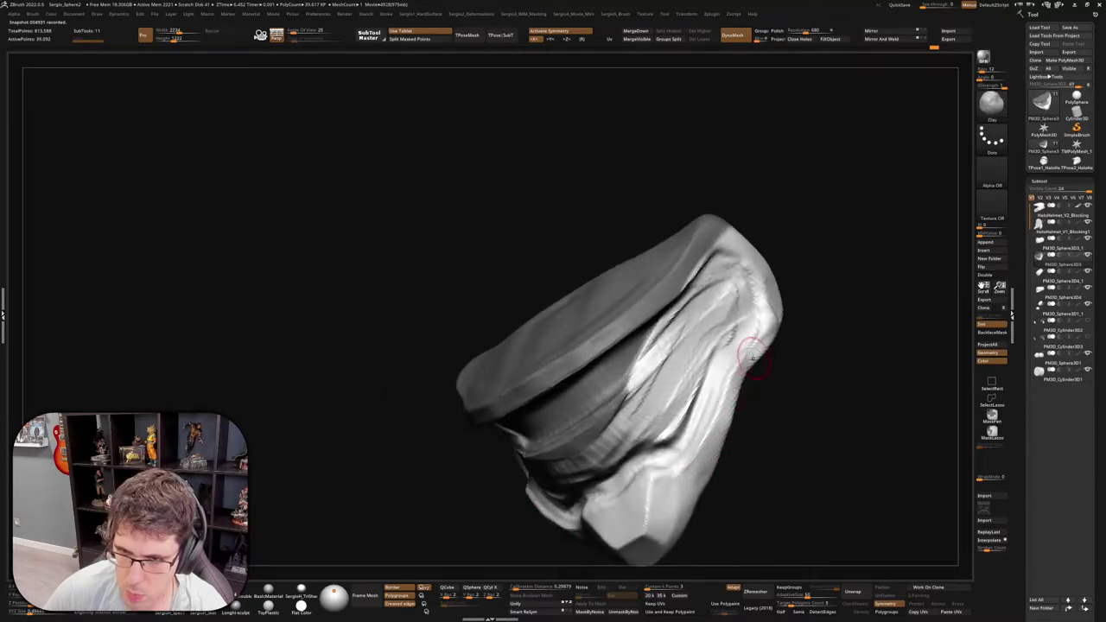
right_drag(734, 342, 765, 377)
key(b)
key(m)
key(v)
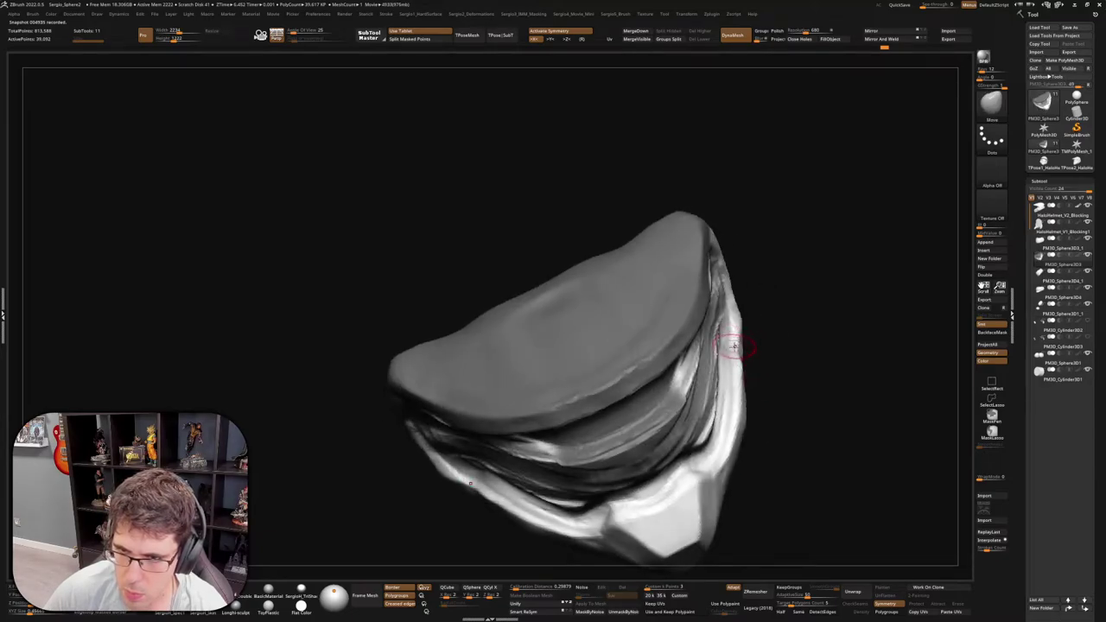
Toggle Solo on and off while orbiting to check the visor surround against the helmet
key(ctrl+shift+f)
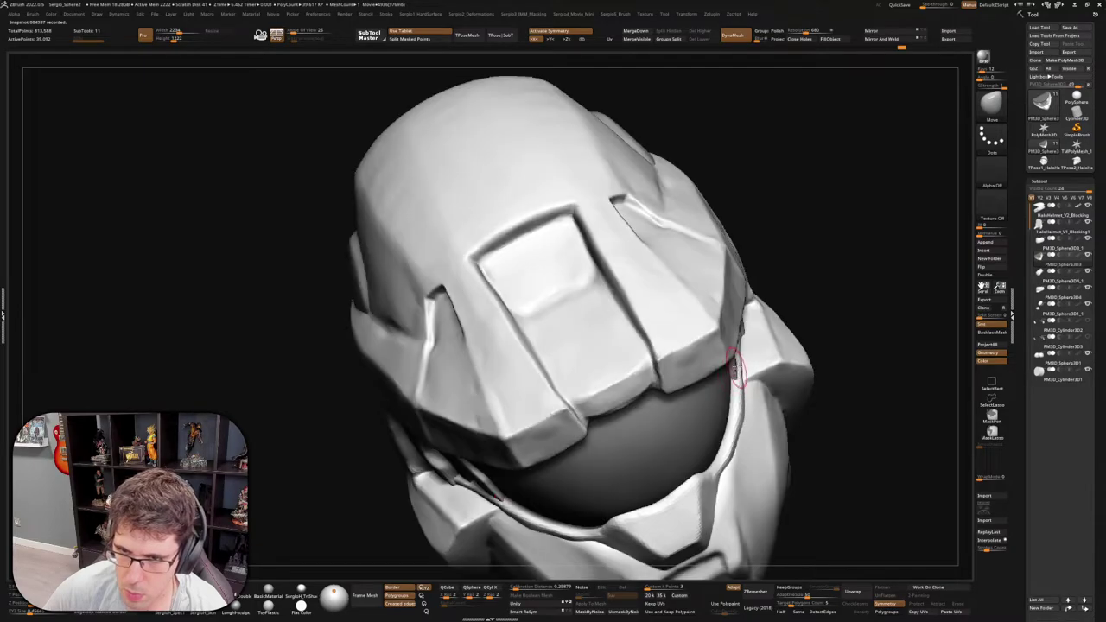
right_drag(735, 366, 751, 337)
key(ctrl+shift+f)
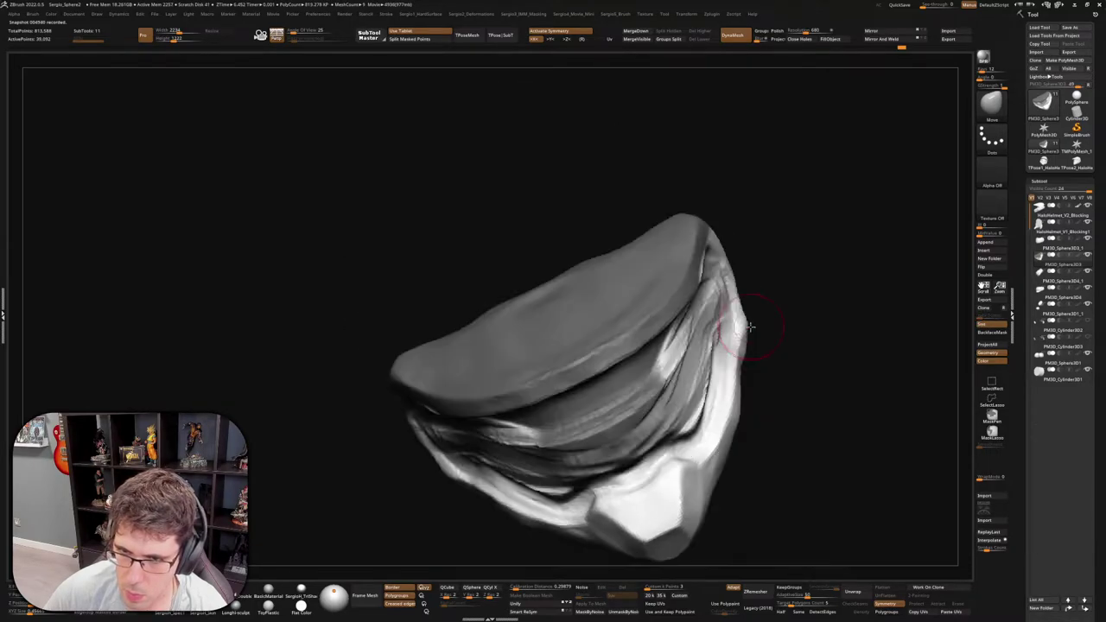
key(ctrl+shift+f)
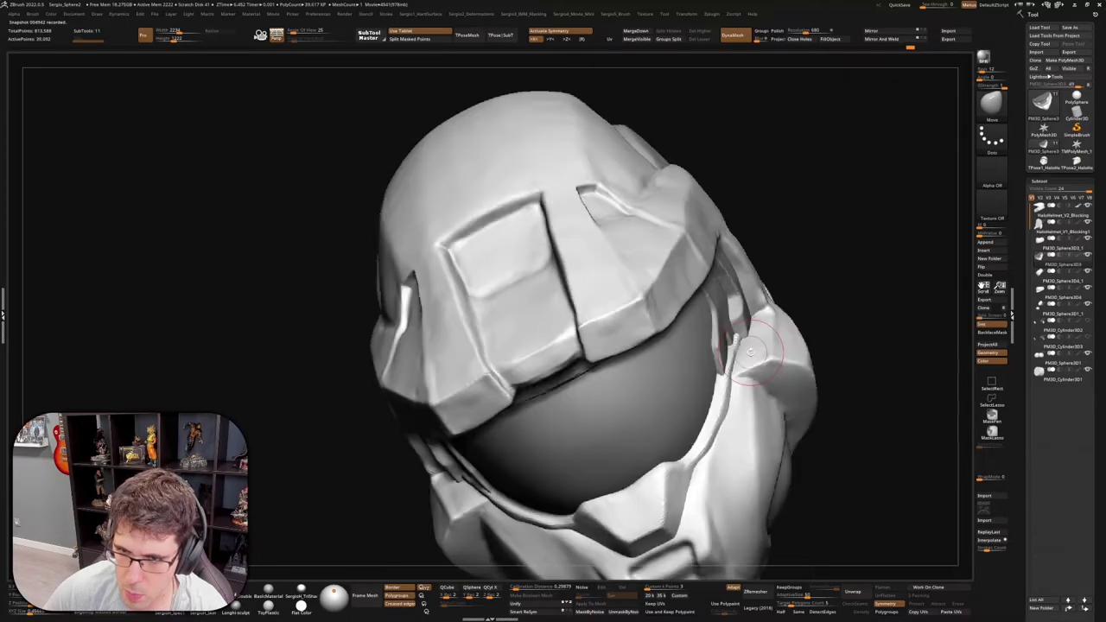
right_drag(747, 326, 718, 247)
key(ctrl+shift+f)
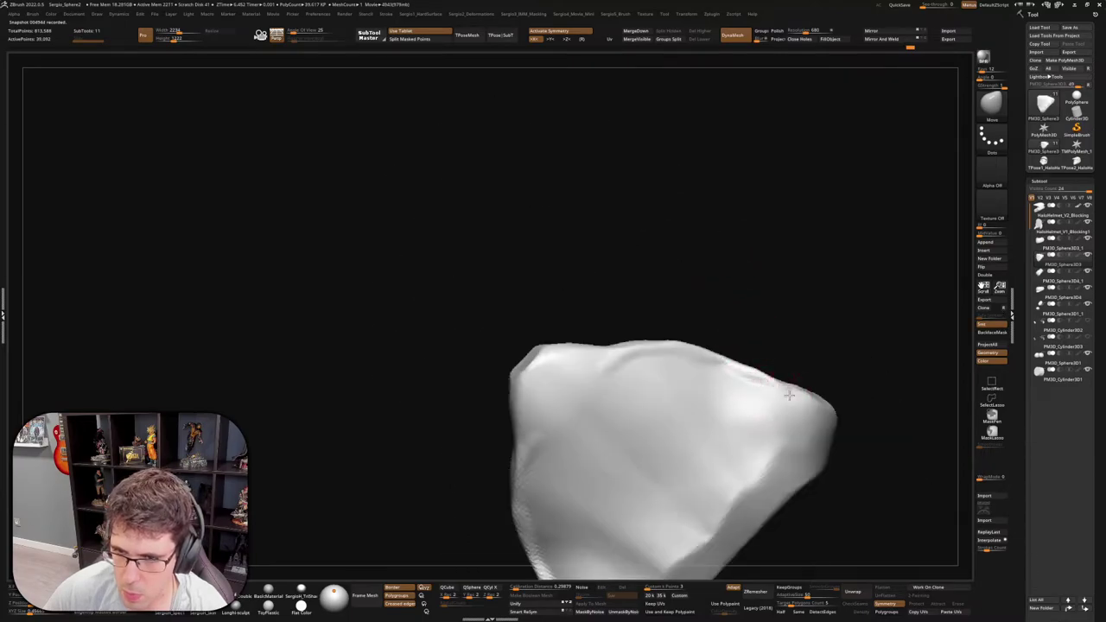
mouse_move(786, 380)
right_down()
mouse_move(789, 414)
mouse_move(761, 338)
right_up()
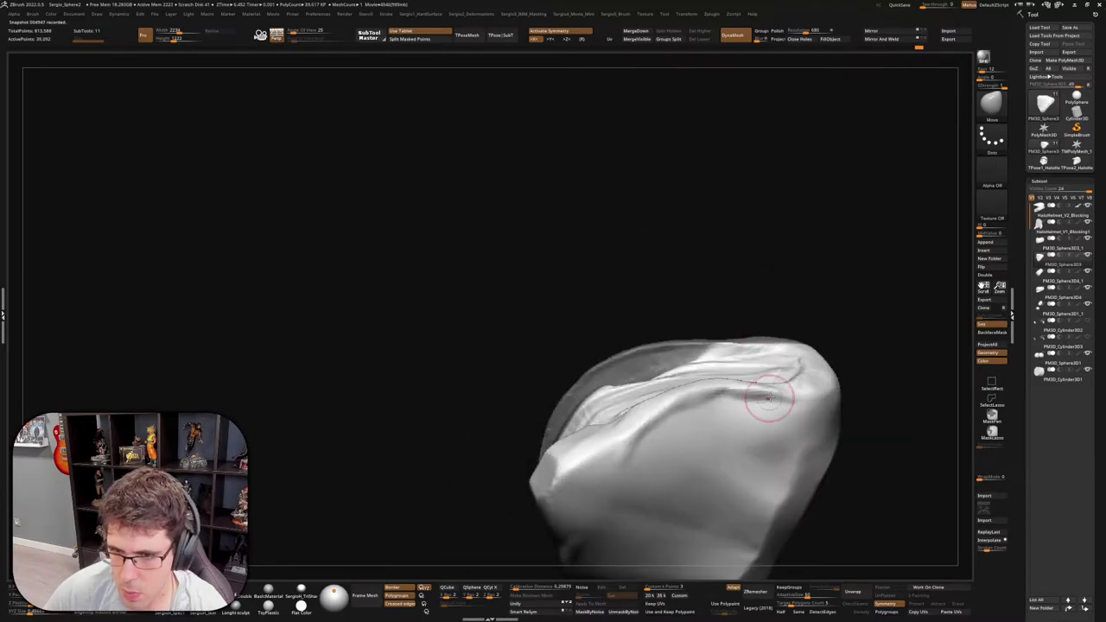
right_drag(768, 398, 766, 398)
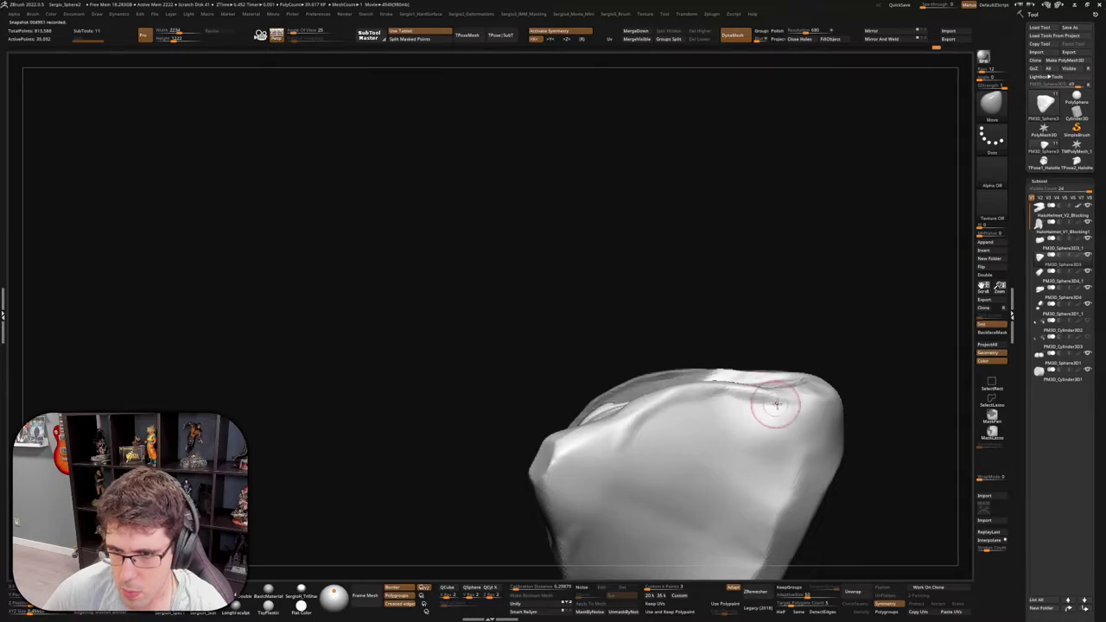
key(ctrl+shift+f)
Draw a thin crease along the right cheek plate, then hide everything except the visor and cheek piece
right_drag(794, 452, 773, 415)
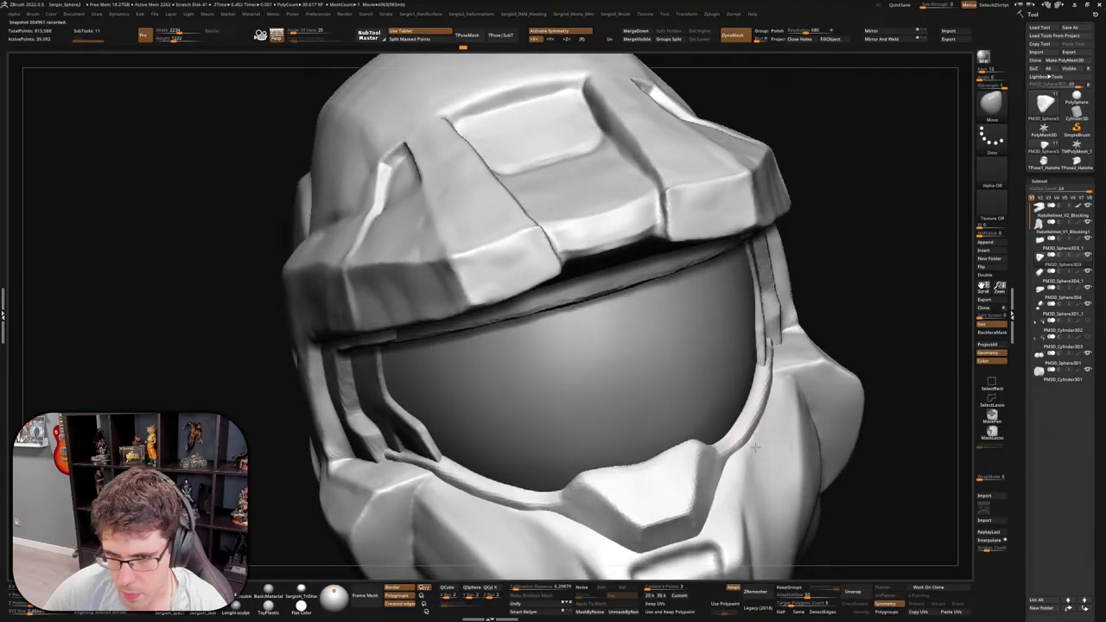
drag(761, 453, 816, 540)
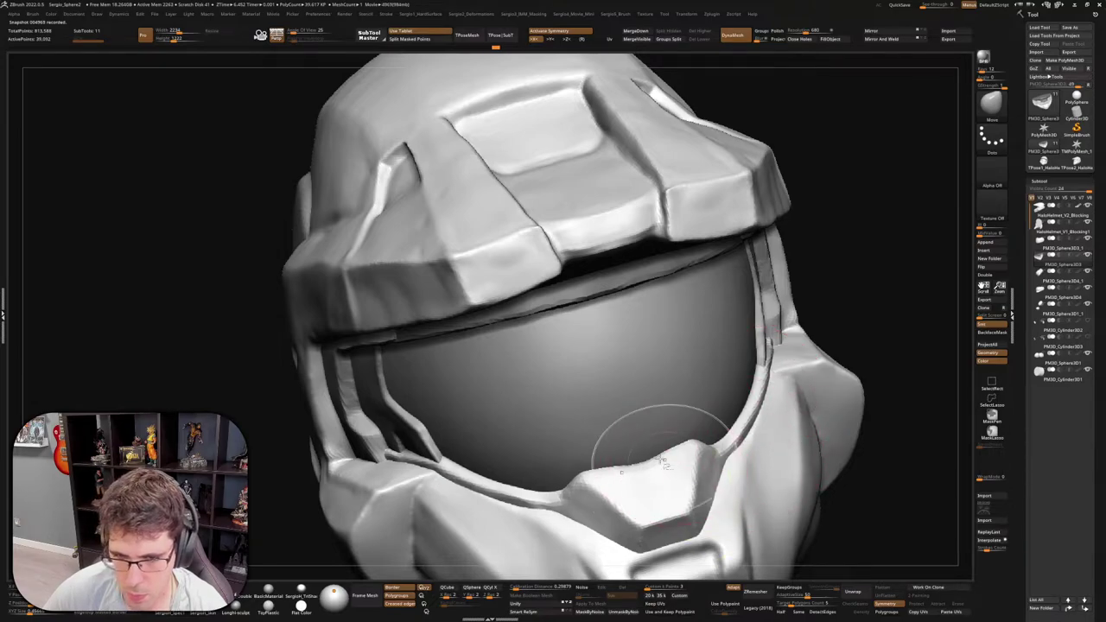
key(ctrl+shift)
drag(620, 465, 640, 363)
ctrl+shift+click(640, 364)
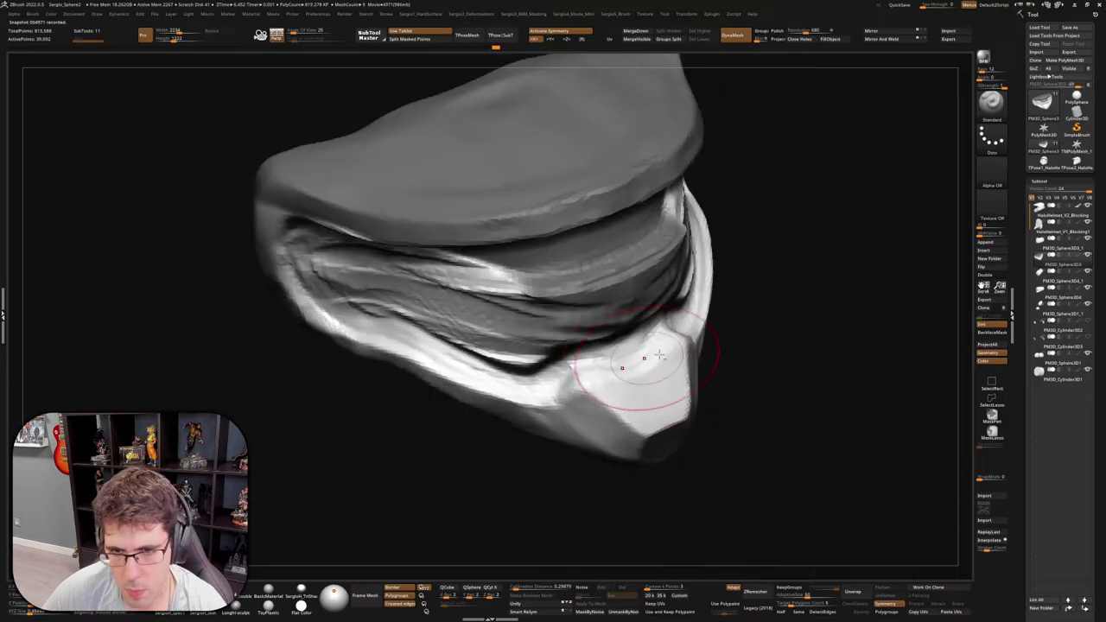
Lift the lower cheek plate slightly upward with the Move brush
key(b)
key(d)
key(s)
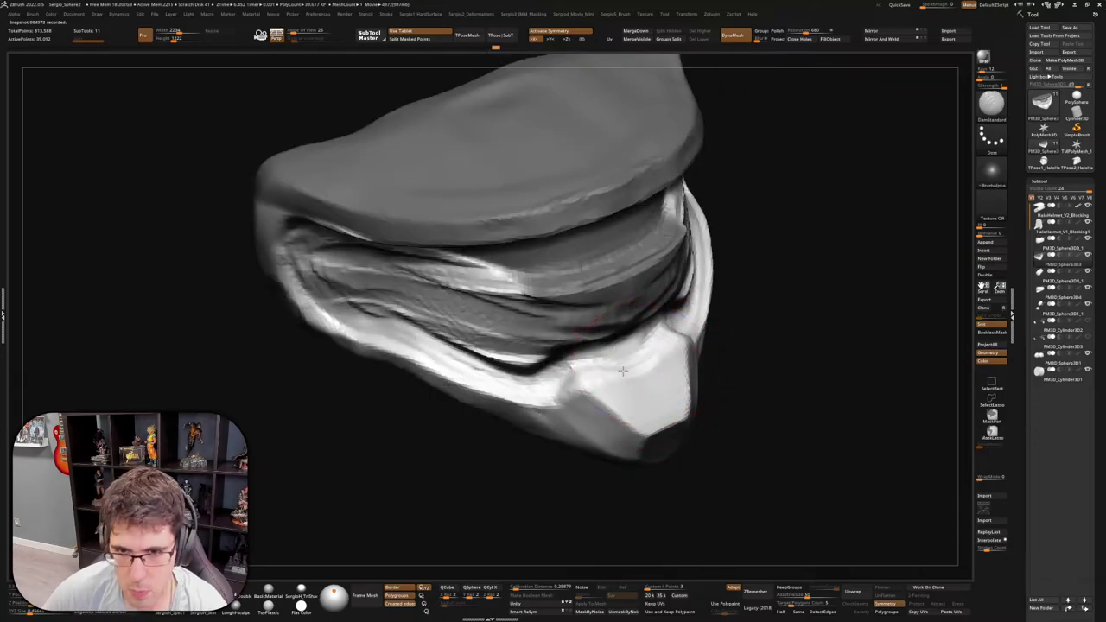
mouse_move(581, 394)
right_down()
mouse_move(557, 396)
mouse_move(629, 383)
right_up()
key(b)
key(m)
key(v)
drag(628, 384, 633, 373)
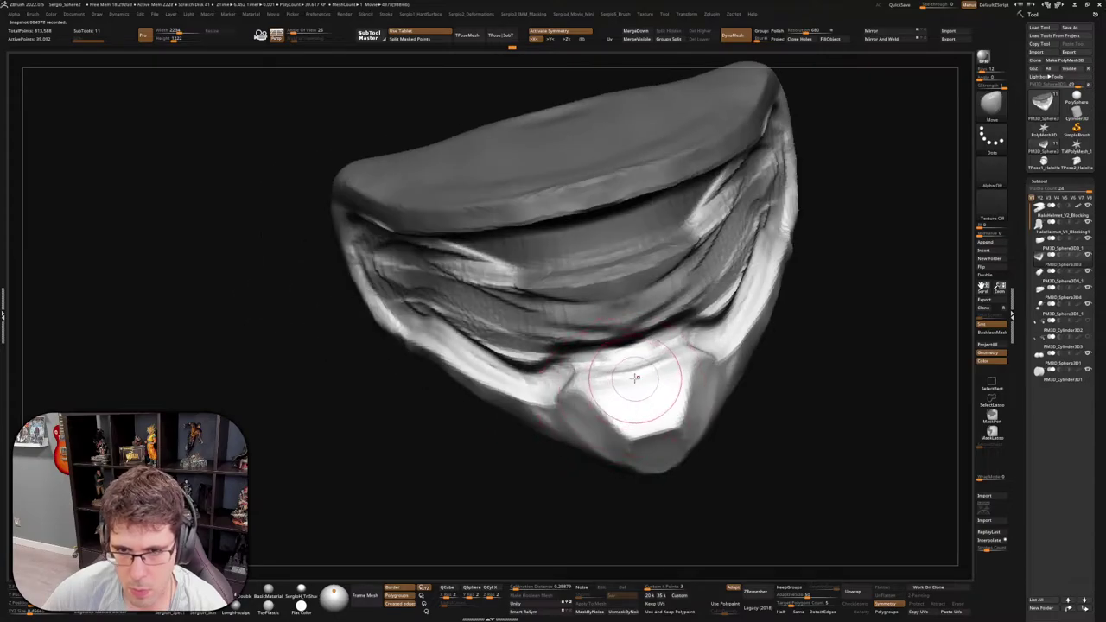
Deepen the crease along the cheek plate edge with DamStandard
mouse_move(635, 373)
right_down()
mouse_move(570, 390)
mouse_move(550, 382)
mouse_move(649, 360)
mouse_move(637, 393)
mouse_move(641, 367)
mouse_move(656, 380)
mouse_move(709, 370)
mouse_move(716, 348)
mouse_move(647, 363)
right_up()
key(b)
key(d)
key(s)
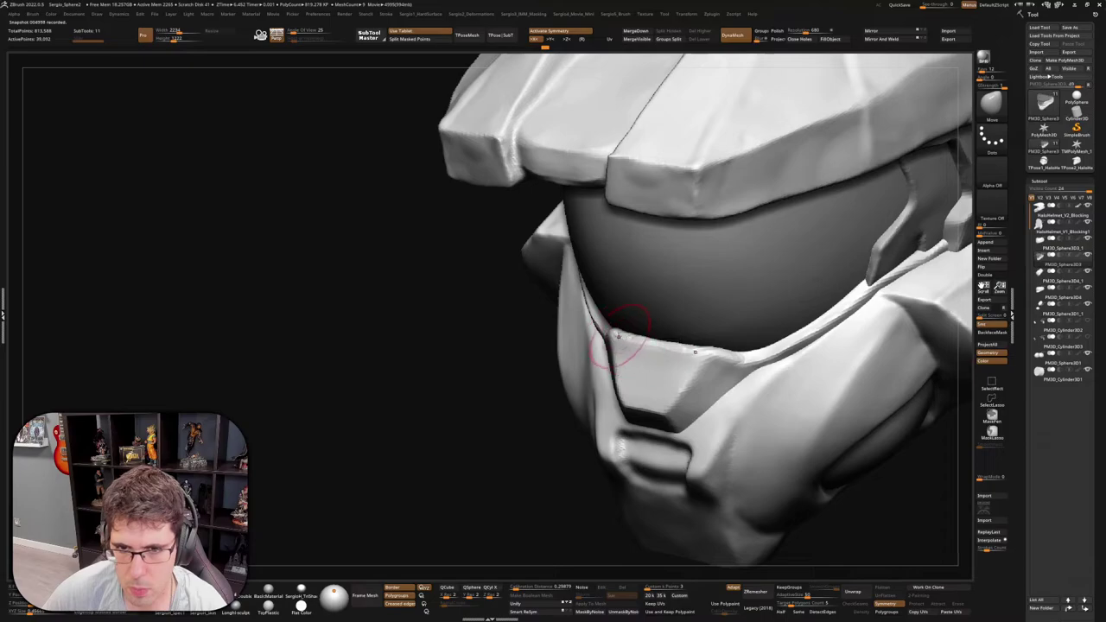
mouse_move(612, 323)
mouse_down()
mouse_move(631, 338)
mouse_move(722, 355)
mouse_up()
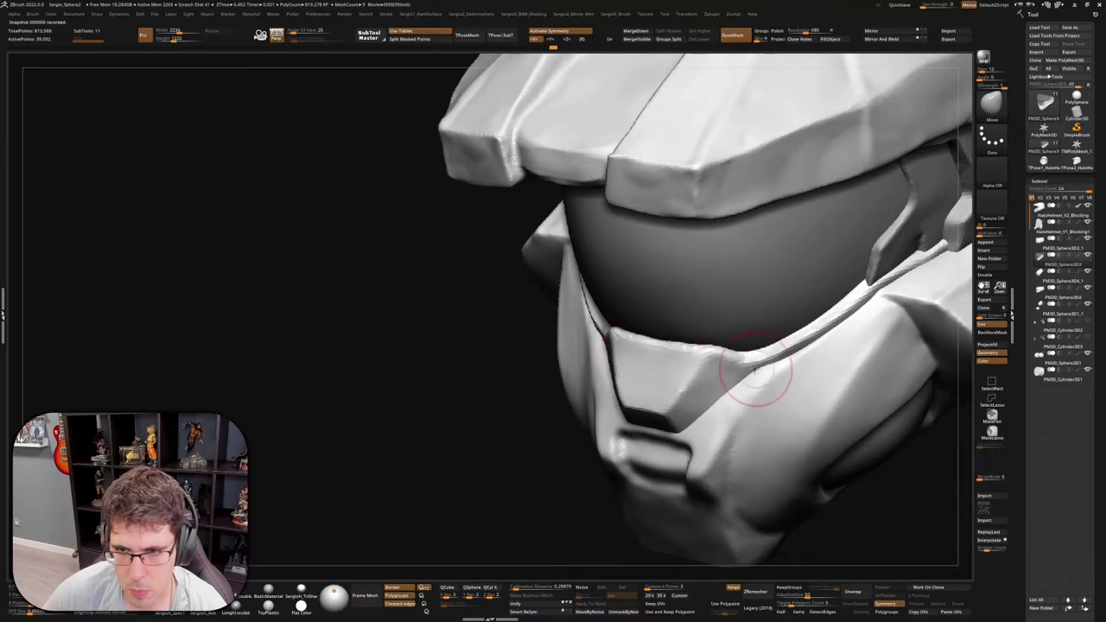
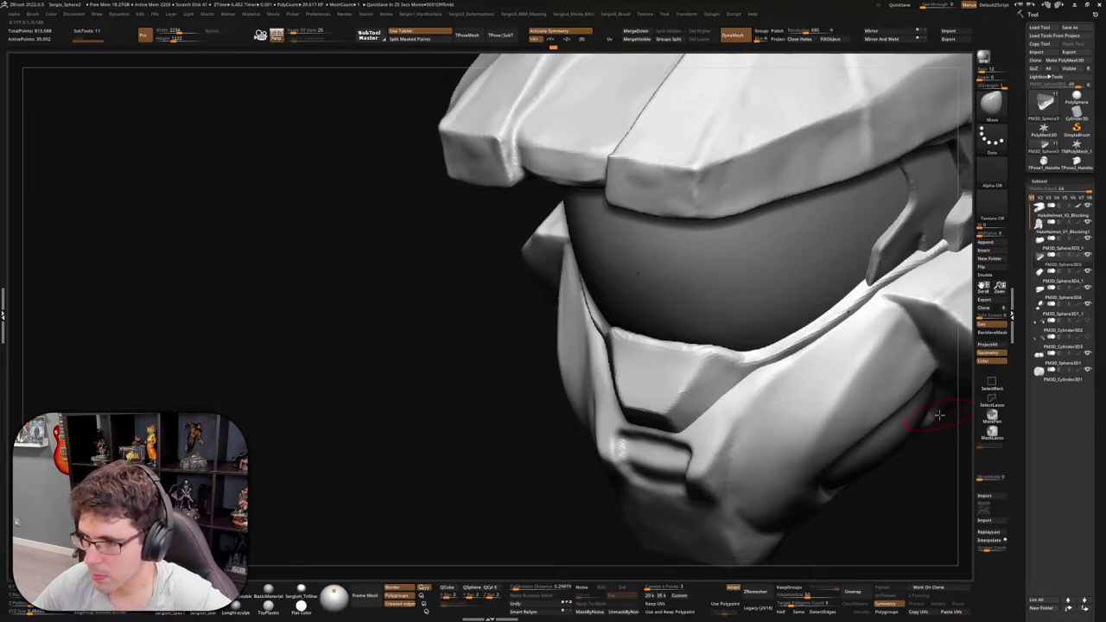
Carve and deepen creases along the chin vent ridges with the DamStandard brush
right_drag(716, 394, 729, 403)
right_click(730, 402)
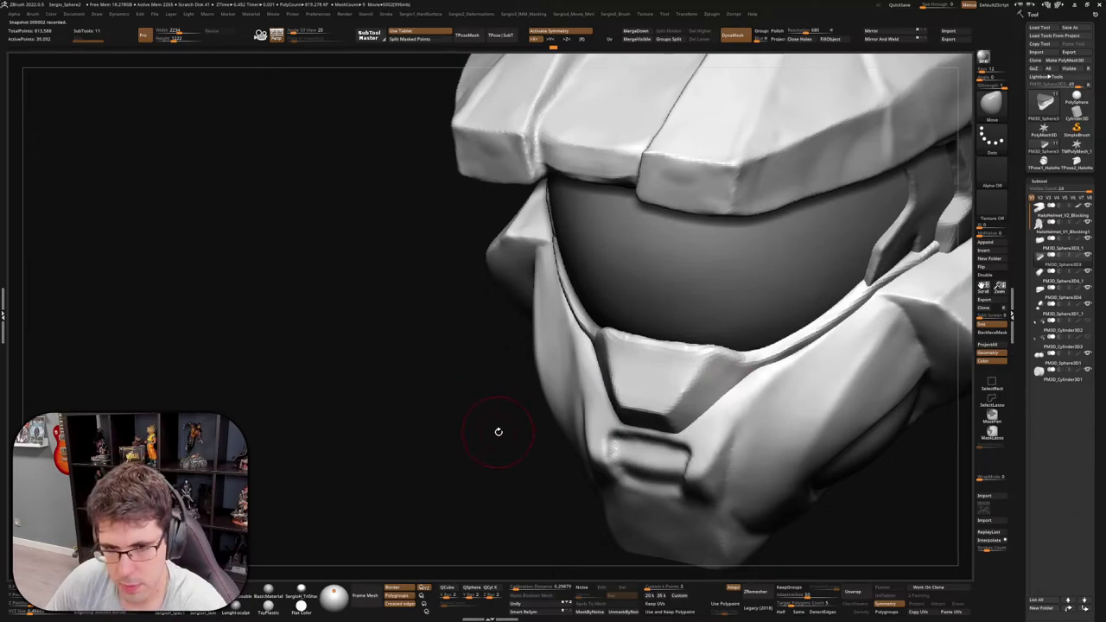
mouse_move(499, 431)
right_down()
mouse_move(676, 342)
mouse_move(660, 330)
mouse_move(692, 320)
mouse_move(695, 332)
right_up()
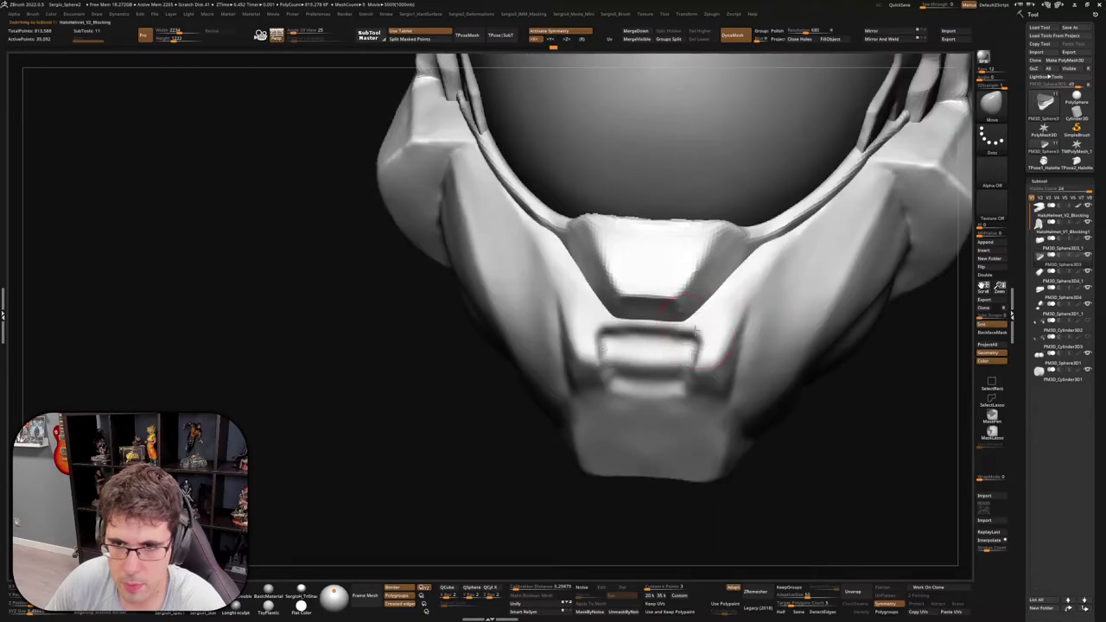
key(b)
key(d)
key(s)
drag(602, 324, 695, 327)
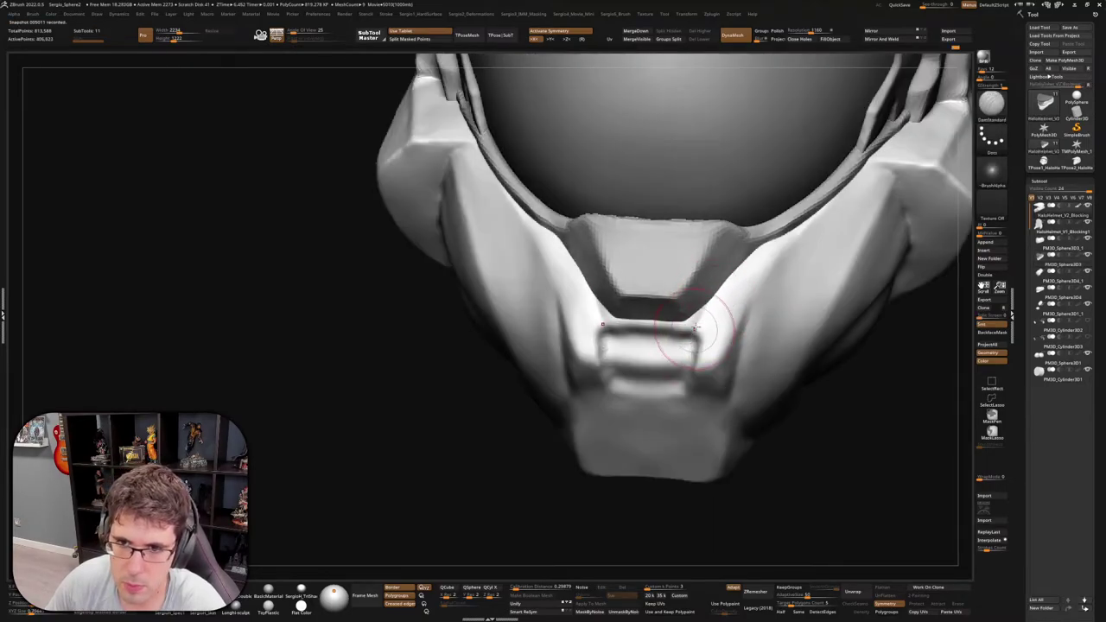
right_drag(696, 326, 723, 279)
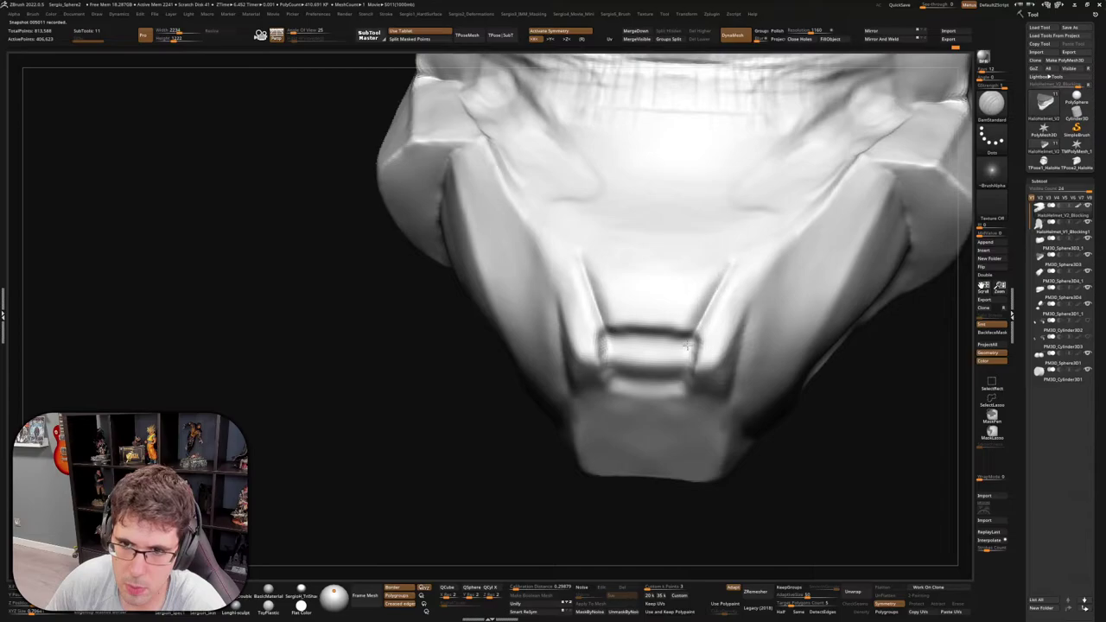
drag(596, 263, 597, 328)
right_drag(721, 320, 728, 278)
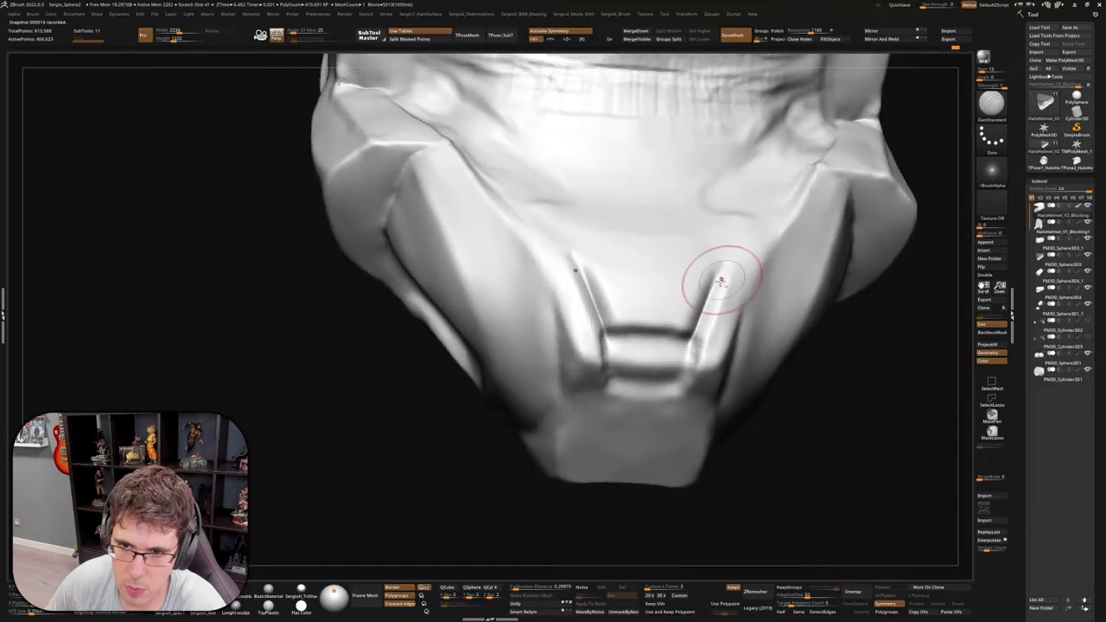
Smooth the vent ridge's inner edge and reshape the surface above the chin vent
mouse_move(688, 337)
right_down()
mouse_move(691, 361)
mouse_move(704, 363)
mouse_move(699, 337)
mouse_move(614, 290)
right_up()
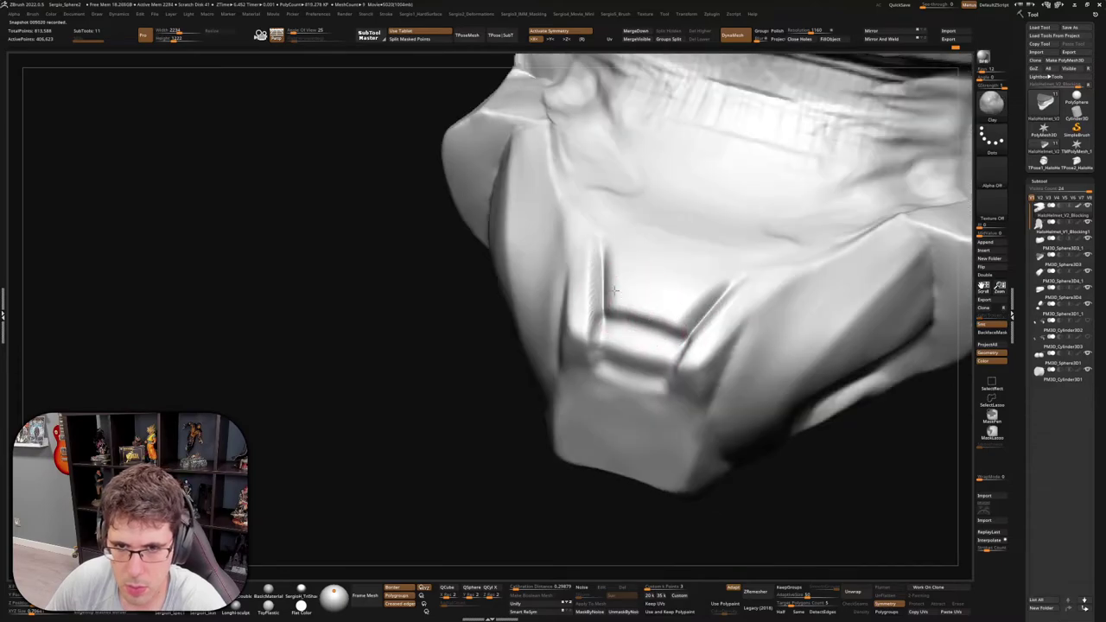
mouse_move(626, 313)
mouse_down()
mouse_move(637, 259)
mouse_move(662, 291)
mouse_move(674, 288)
mouse_up()
shift+drag(635, 264, 627, 217)
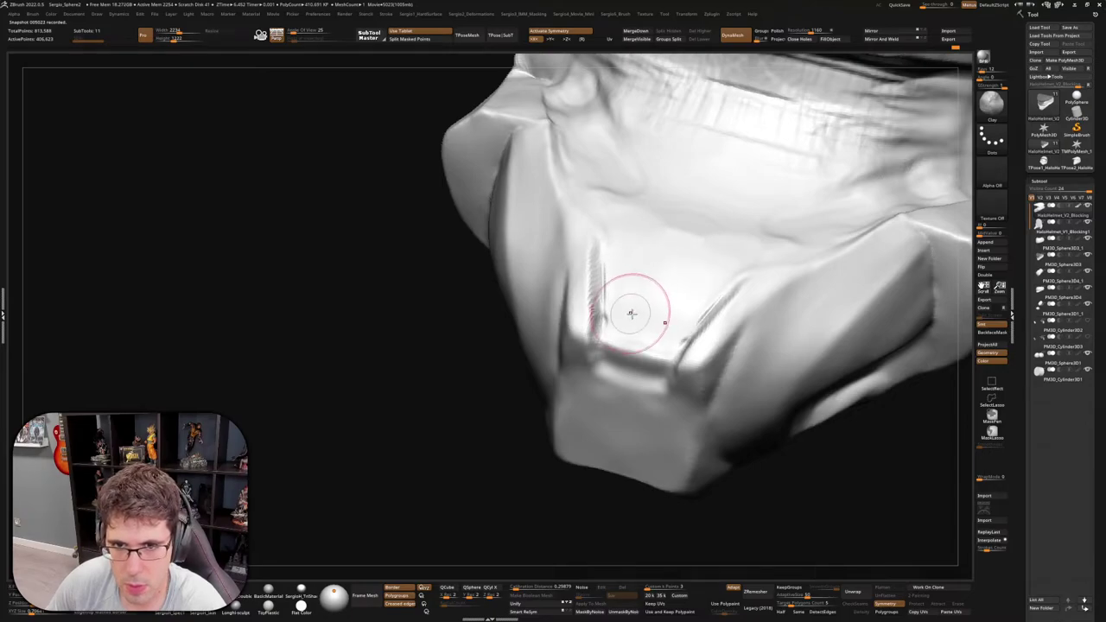
right_drag(630, 313, 642, 331)
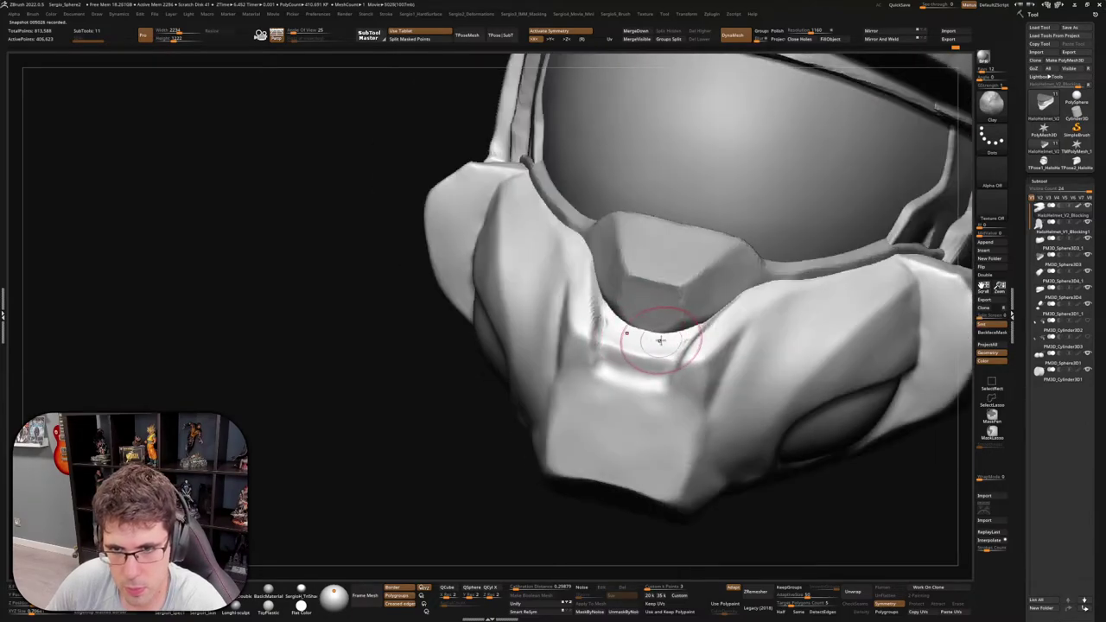
mouse_move(659, 339)
alt+right_down()
mouse_move(605, 363)
mouse_move(553, 346)
mouse_move(682, 346)
mouse_move(733, 268)
mouse_move(686, 275)
mouse_move(694, 252)
mouse_move(710, 304)
mouse_move(665, 356)
mouse_move(692, 340)
mouse_move(689, 321)
alt+right_up()
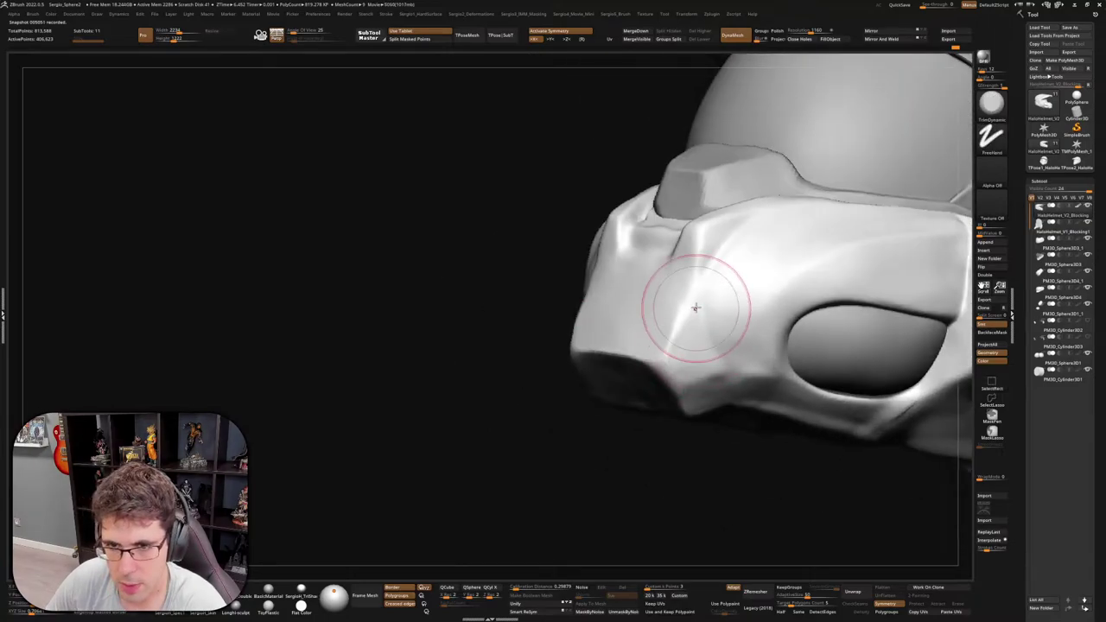
Carve a crease into the chin plate's side, sharpen its lower corner, and shrink the brush
drag(695, 308, 683, 327)
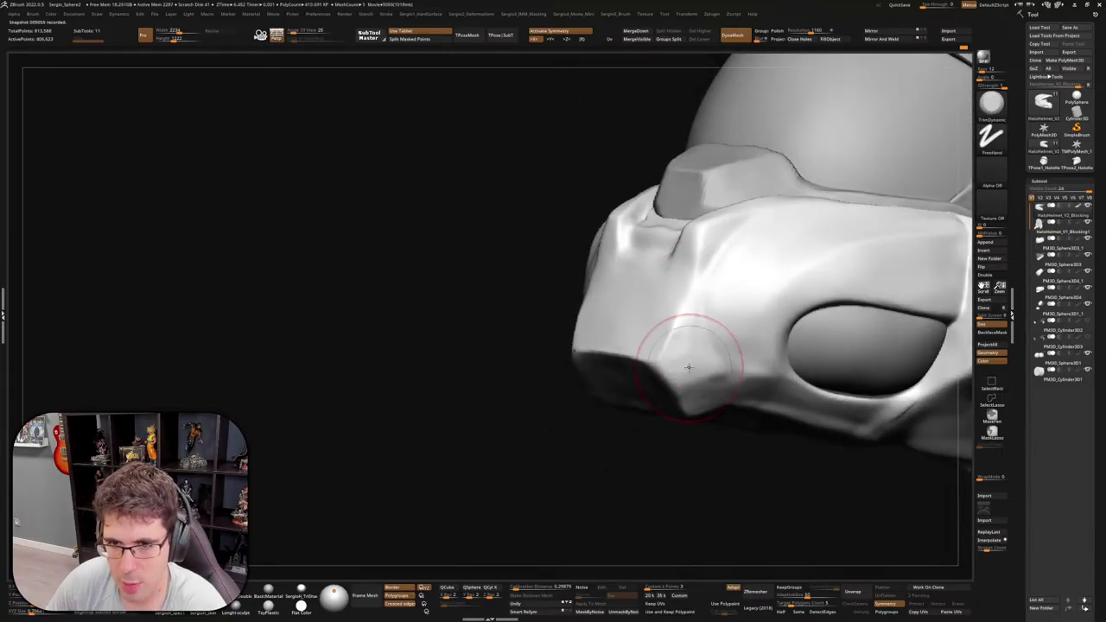
drag(687, 367, 666, 372)
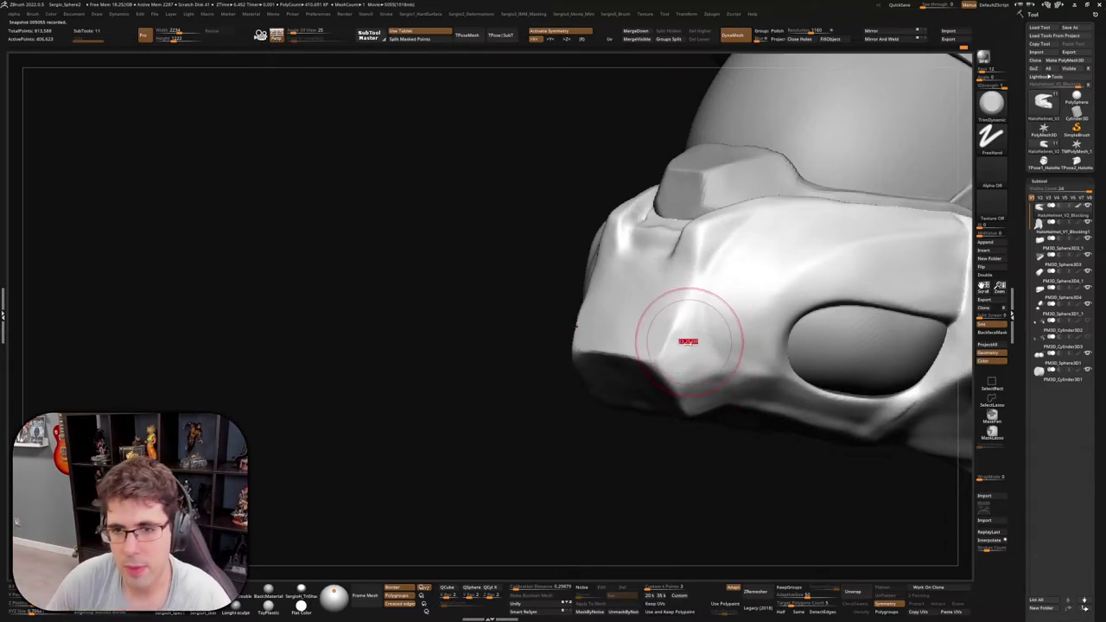
key(bracketleft)
key(bracketleft)
key(bracketleft)
Orbit around the chin plate to check the new crease from lower, frontal and side angles
right_drag(689, 347, 681, 341)
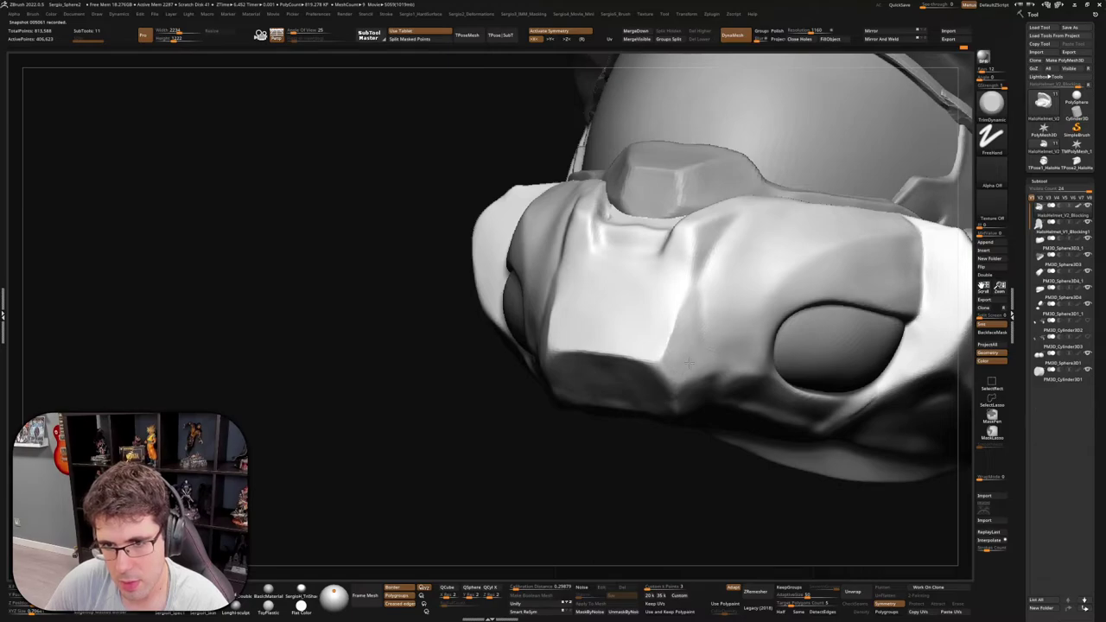
mouse_move(691, 309)
right_down()
mouse_move(704, 316)
mouse_move(703, 357)
mouse_move(694, 302)
mouse_move(713, 300)
right_up()
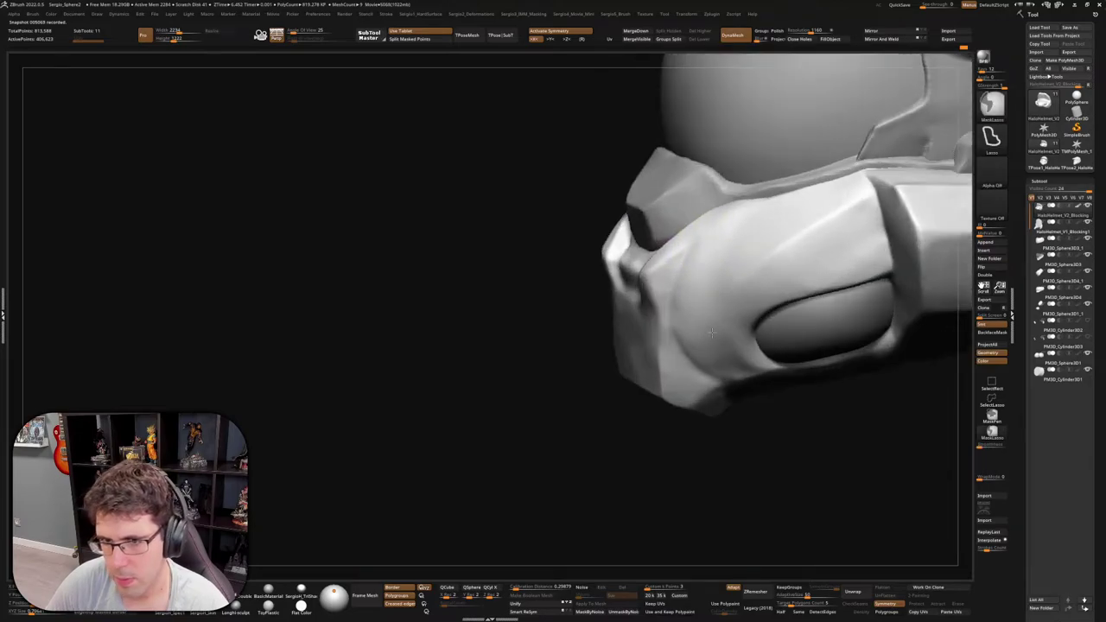
right_drag(708, 254, 713, 224)
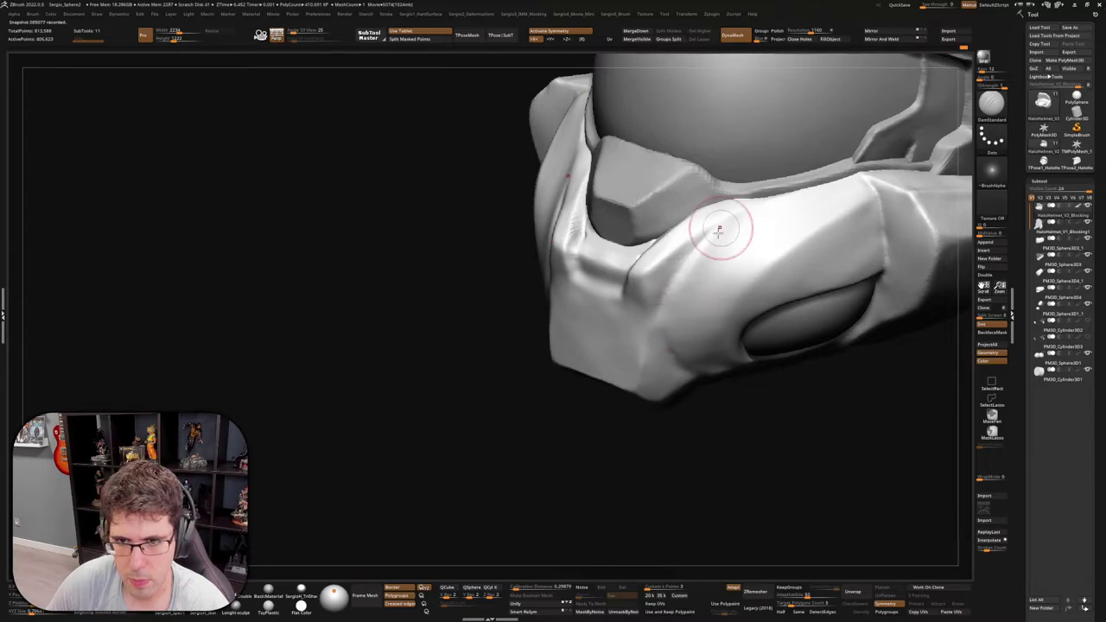
mouse_move(716, 227)
right_down()
mouse_move(682, 275)
mouse_move(712, 225)
right_up()
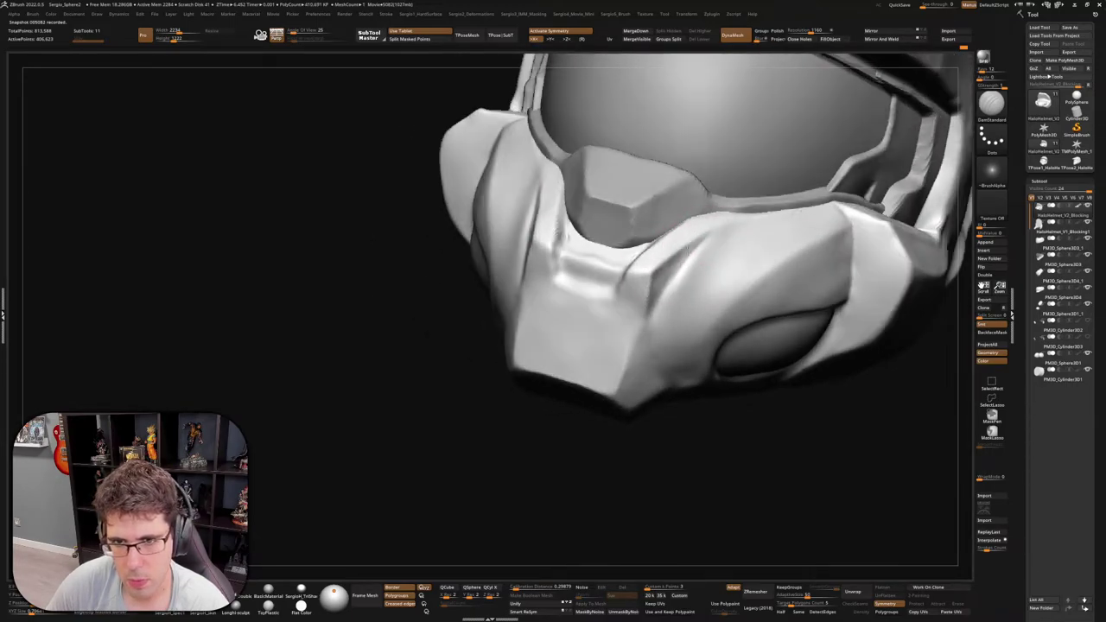
right_drag(631, 287, 648, 299)
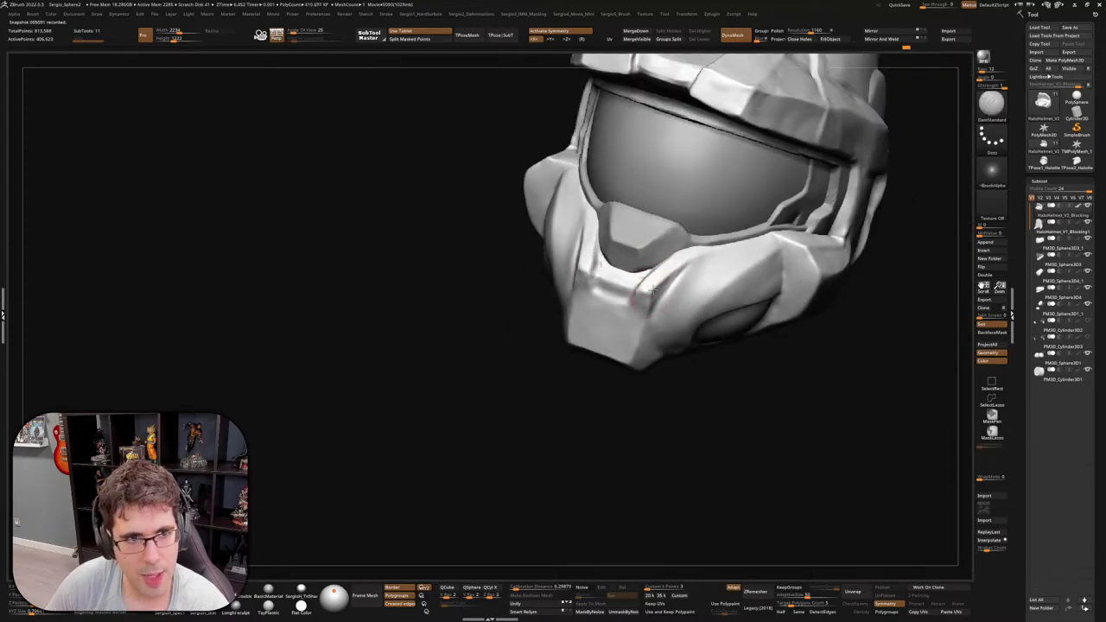
Orbit in close around the chin to look into the mouth vent slot
right_drag(664, 243, 628, 351)
right_drag(630, 296, 630, 311)
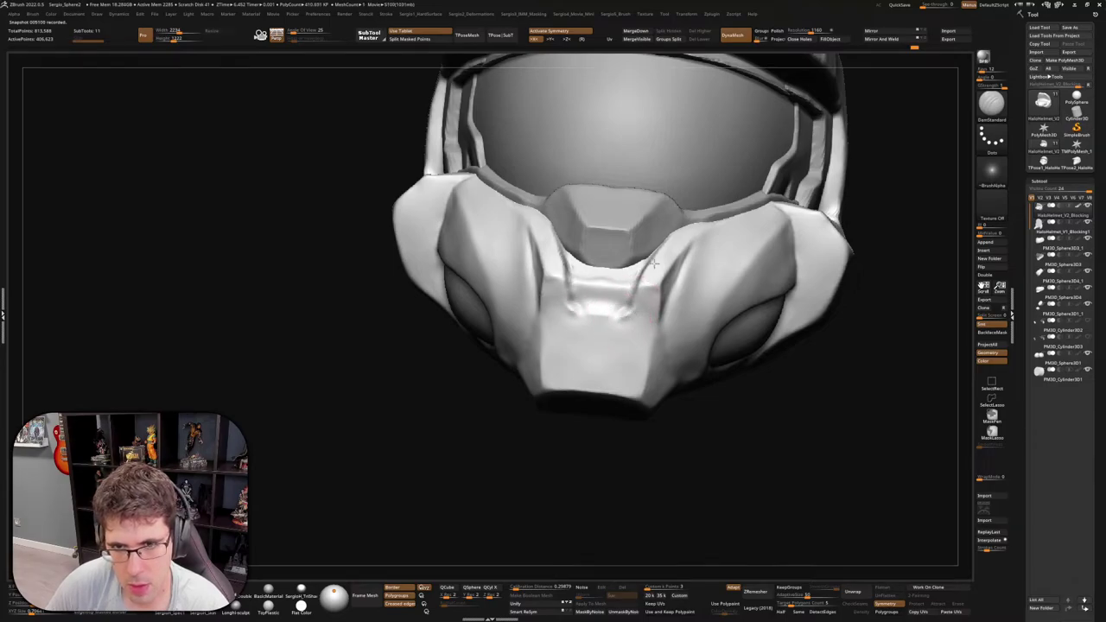
mouse_move(654, 261)
right_down()
mouse_move(649, 296)
mouse_move(667, 318)
mouse_move(623, 323)
right_up()
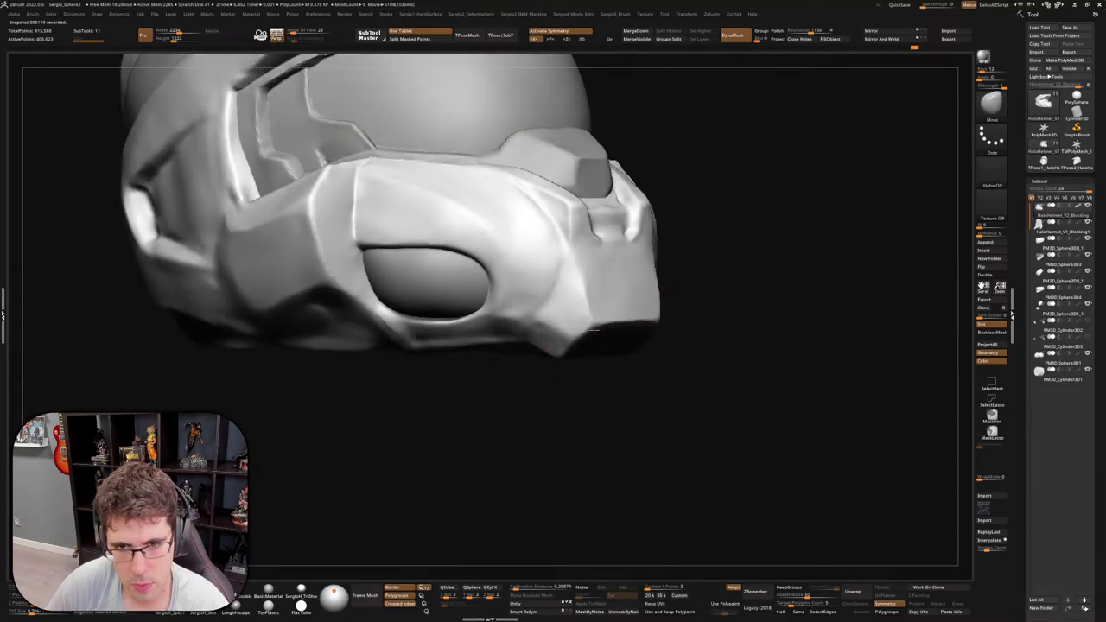
mouse_move(567, 347)
right_down()
mouse_move(605, 317)
mouse_move(595, 322)
mouse_move(617, 366)
mouse_move(679, 368)
mouse_move(699, 295)
mouse_move(760, 309)
mouse_move(583, 328)
mouse_move(584, 354)
right_up()
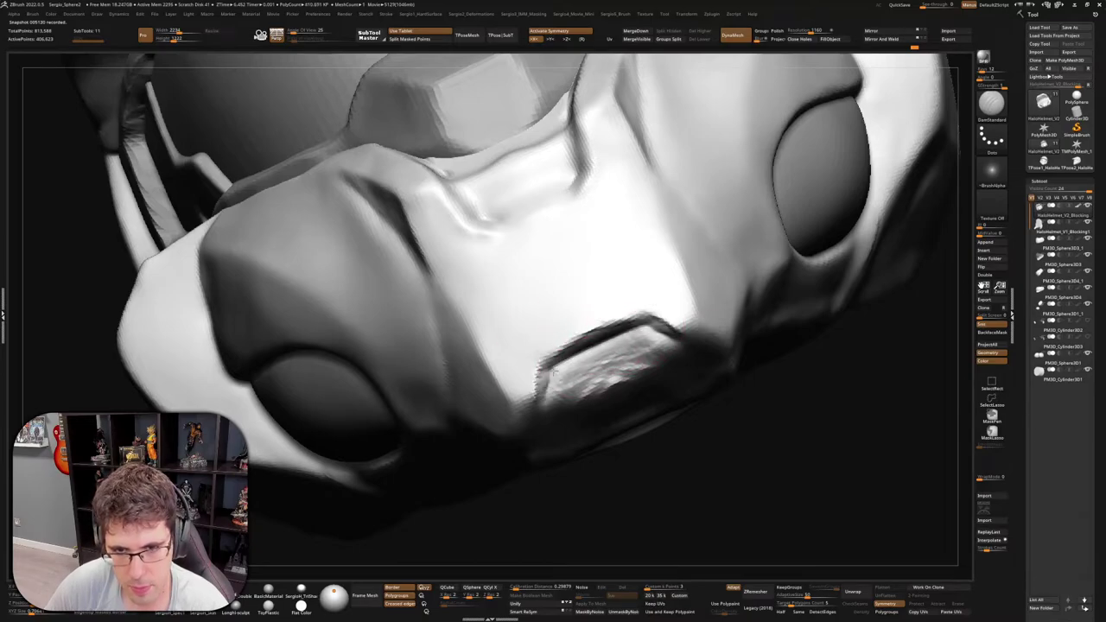
mouse_move(562, 399)
right_down()
mouse_move(558, 390)
mouse_move(590, 381)
right_up()
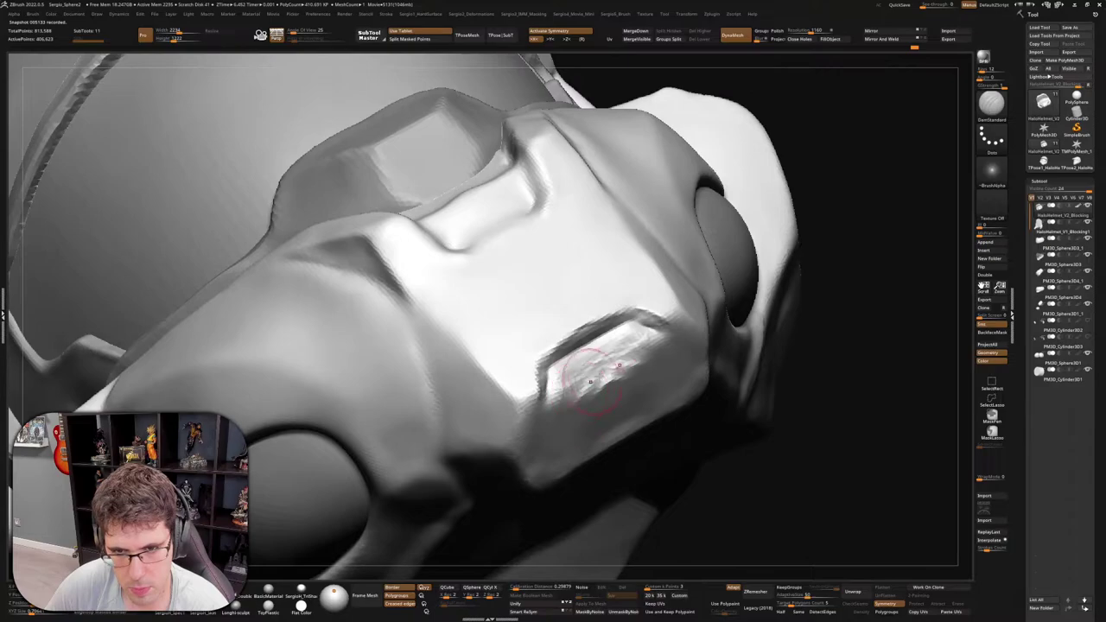
right_drag(616, 417, 610, 386)
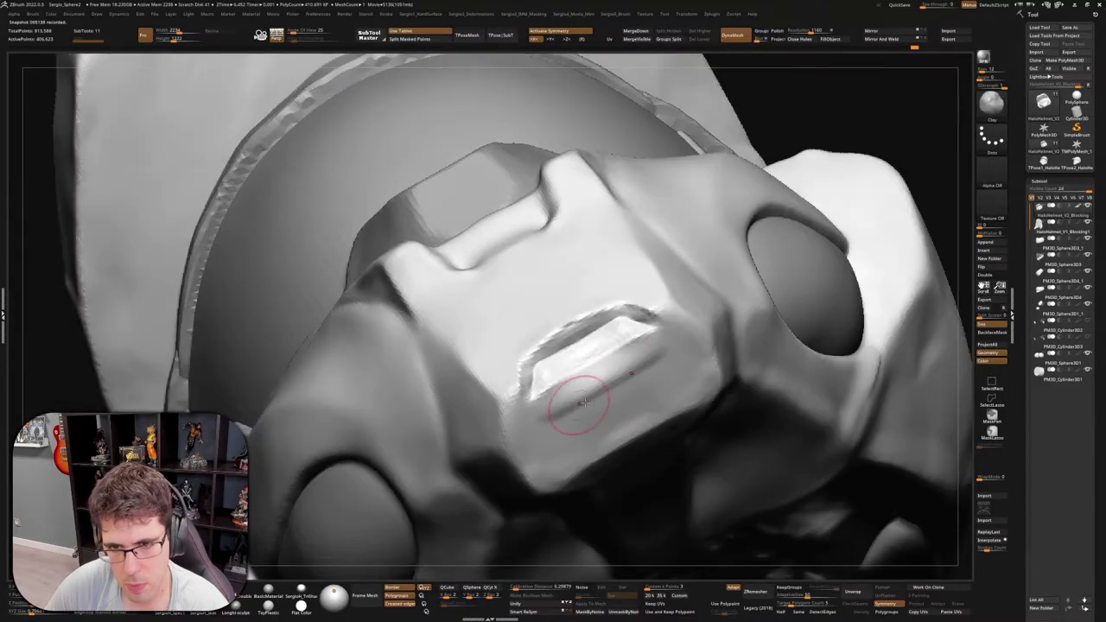
Shape the mouth vent slot using the TrimDynamic and Move brushes
key(b)
key(t)
key(d)
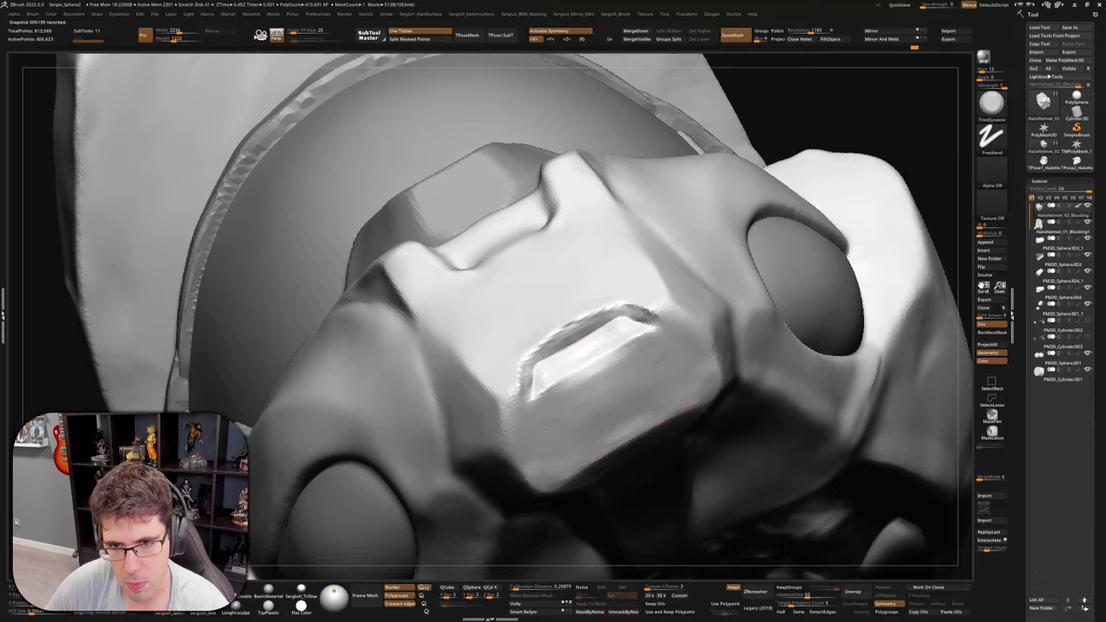
mouse_move(566, 406)
right_down()
mouse_move(593, 346)
mouse_move(544, 358)
mouse_move(546, 344)
right_up()
key(b)
key(m)
key(v)
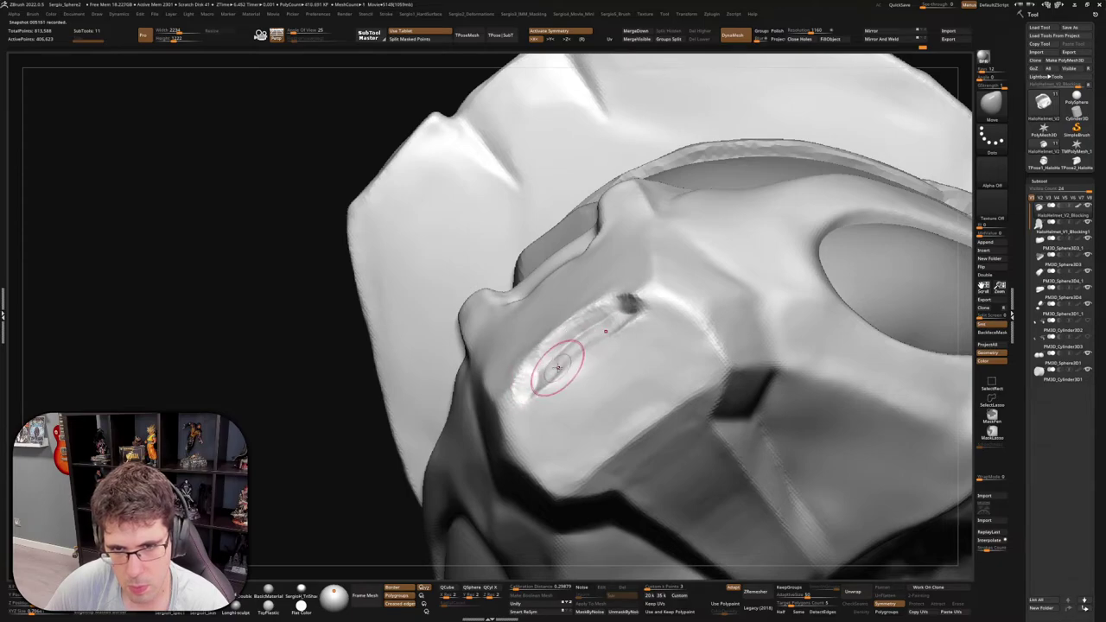
mouse_move(561, 380)
right_down()
mouse_move(570, 347)
mouse_move(625, 365)
mouse_move(600, 379)
mouse_move(565, 369)
mouse_move(592, 365)
mouse_move(609, 316)
mouse_move(579, 320)
mouse_move(530, 402)
mouse_move(570, 332)
mouse_move(587, 385)
mouse_move(615, 400)
mouse_move(614, 382)
mouse_move(619, 428)
mouse_move(594, 365)
right_up()
Flatten the neighbouring cheek plate corner with TrimDynamic, then review the visor and top fins
key(b)
key(t)
key(d)
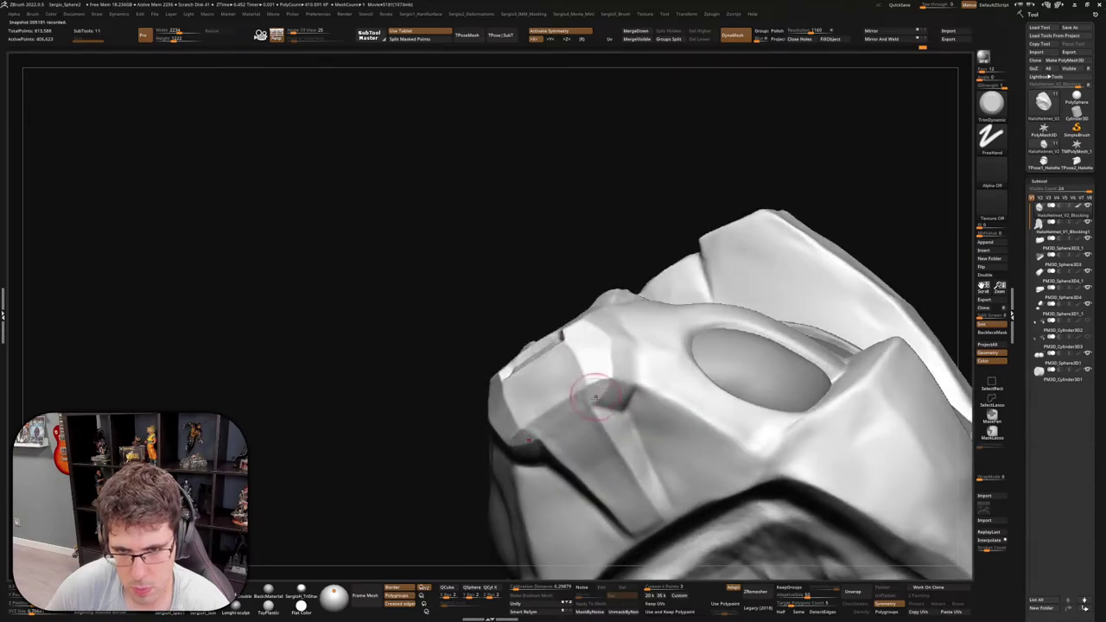
right_drag(595, 395, 602, 389)
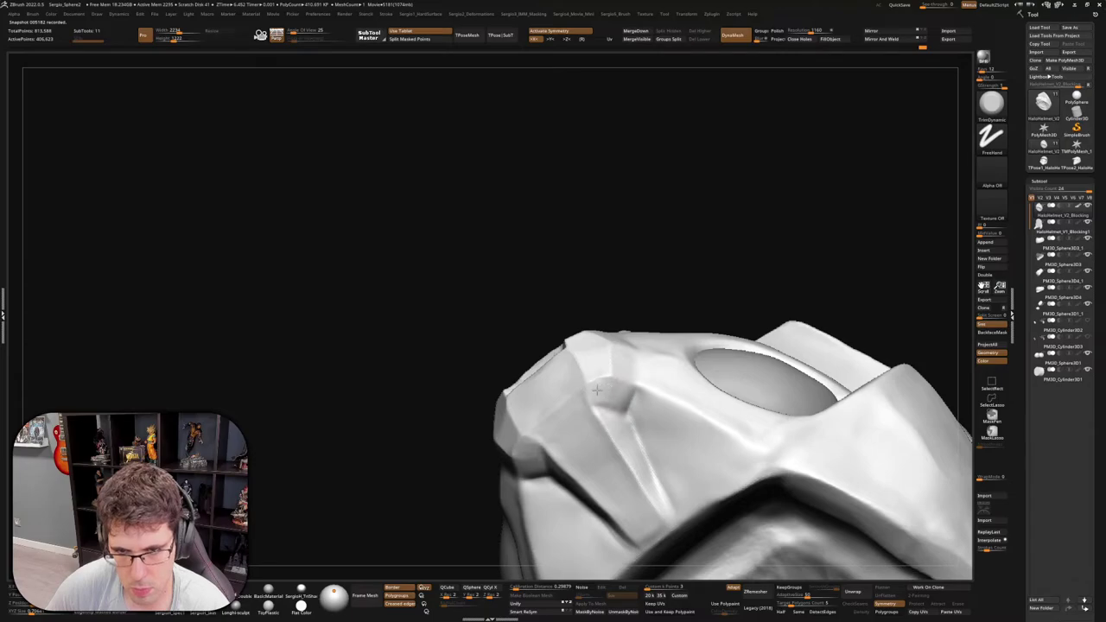
mouse_move(614, 402)
right_down()
mouse_move(599, 357)
mouse_move(536, 341)
mouse_move(565, 402)
mouse_move(542, 394)
mouse_move(562, 363)
mouse_move(558, 383)
mouse_move(573, 365)
mouse_move(647, 363)
mouse_move(600, 345)
mouse_move(600, 324)
mouse_move(618, 326)
right_up()
Frame the helmet, enlarge the Draw Size, and orbit from a side view back to the front view
key(f)
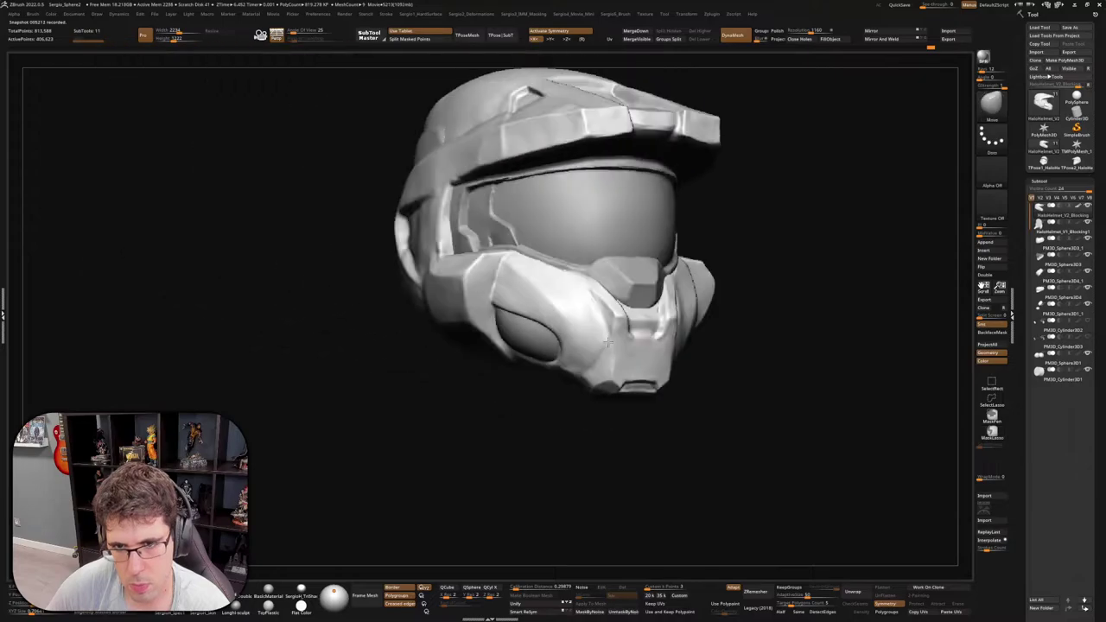
mouse_move(635, 367)
shift+right_down()
mouse_move(615, 345)
mouse_move(645, 369)
shift+right_up()
drag(676, 352, 673, 363)
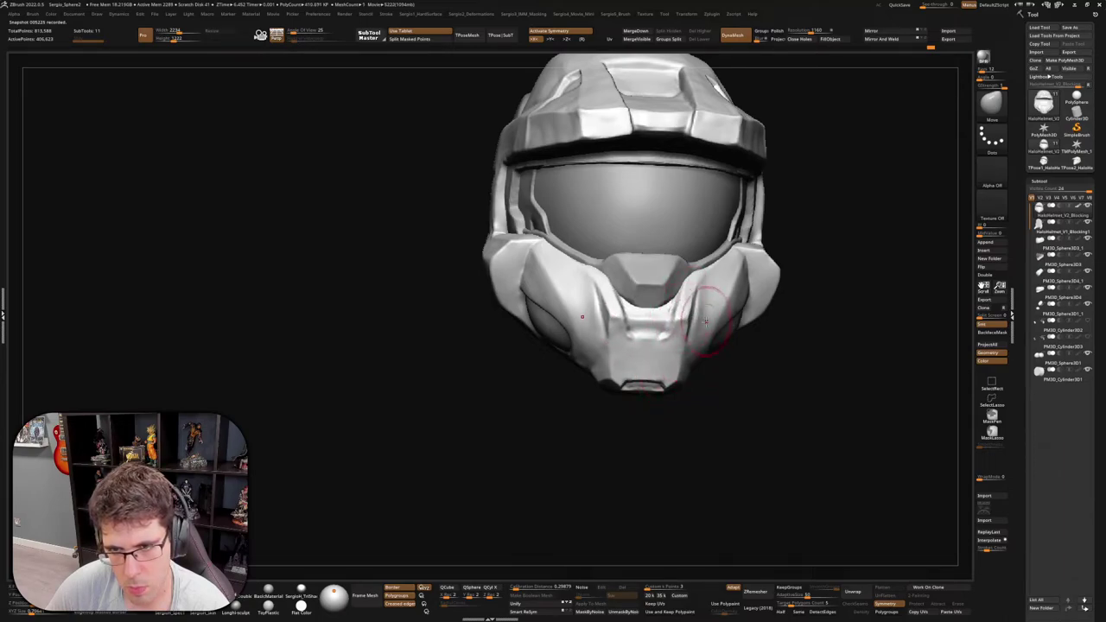
right_drag(705, 321, 694, 309)
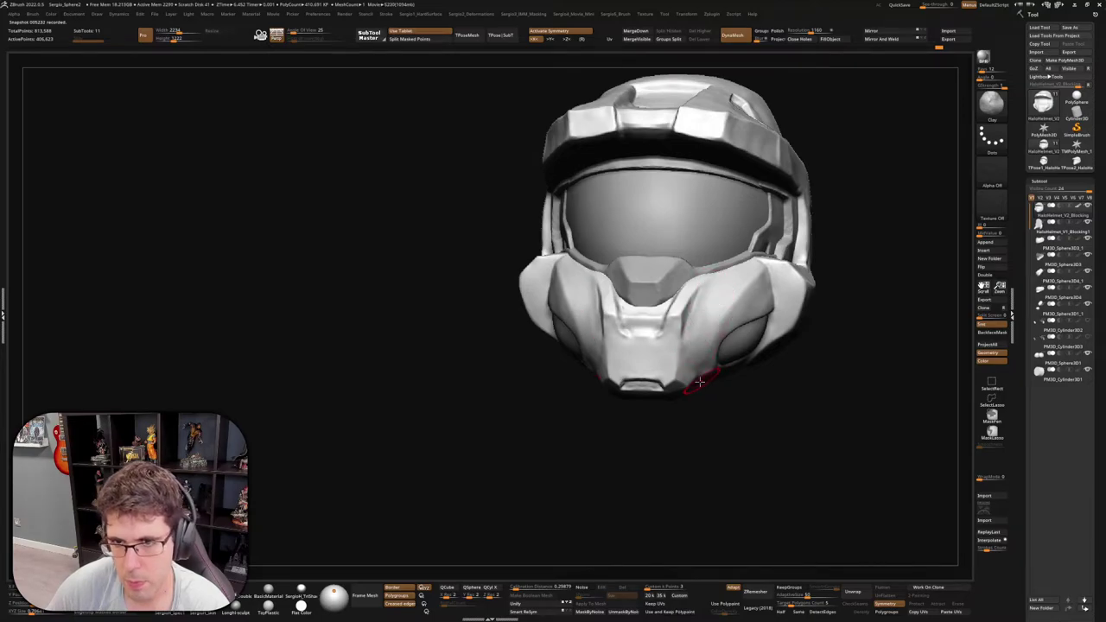
mouse_move(700, 381)
right_down()
mouse_move(698, 301)
mouse_move(617, 341)
mouse_move(617, 358)
mouse_move(639, 311)
mouse_move(678, 286)
mouse_move(699, 314)
mouse_move(683, 318)
right_up()
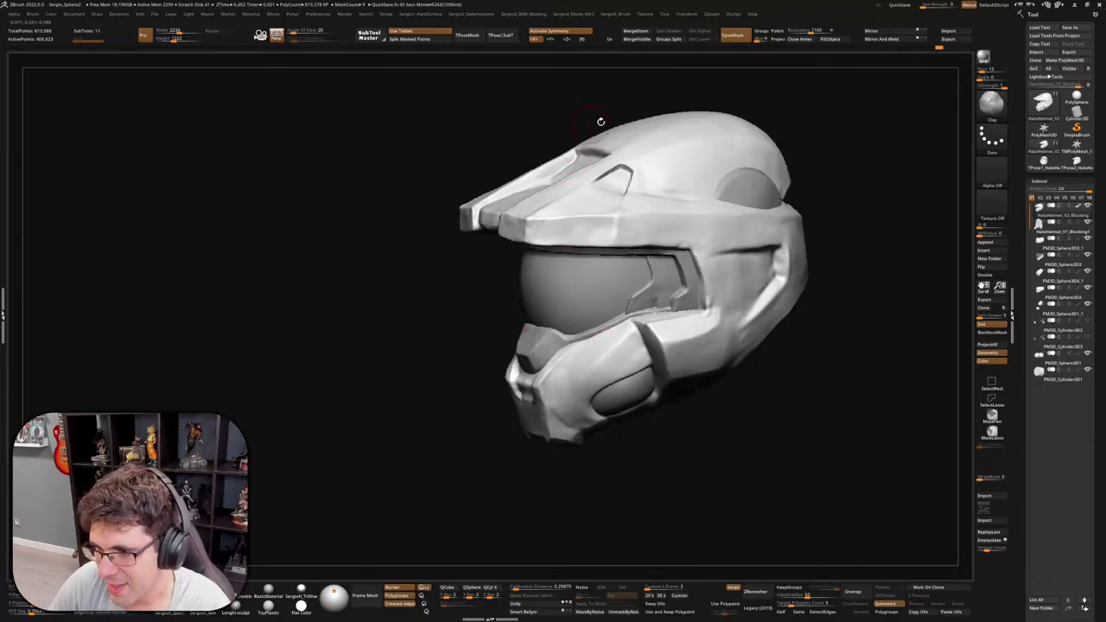
mouse_move(585, 217)
ctrl+right_down()
mouse_move(602, 272)
mouse_move(555, 354)
mouse_move(527, 327)
ctrl+right_up()
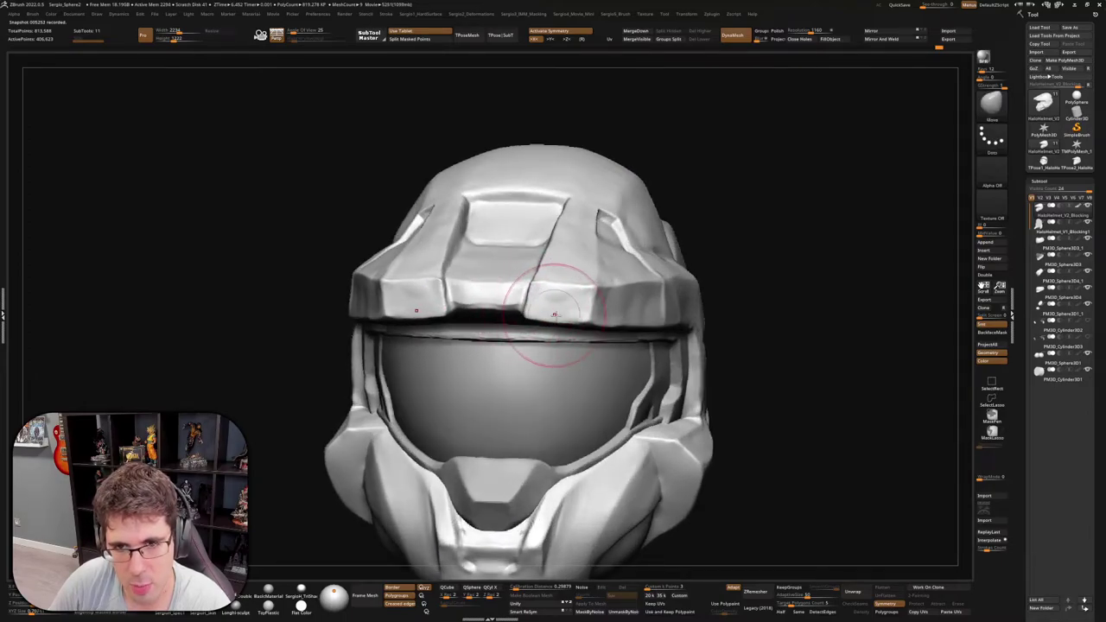
Make the brow shell active and orbit to inspect the brow from above and below
alt+click(557, 321)
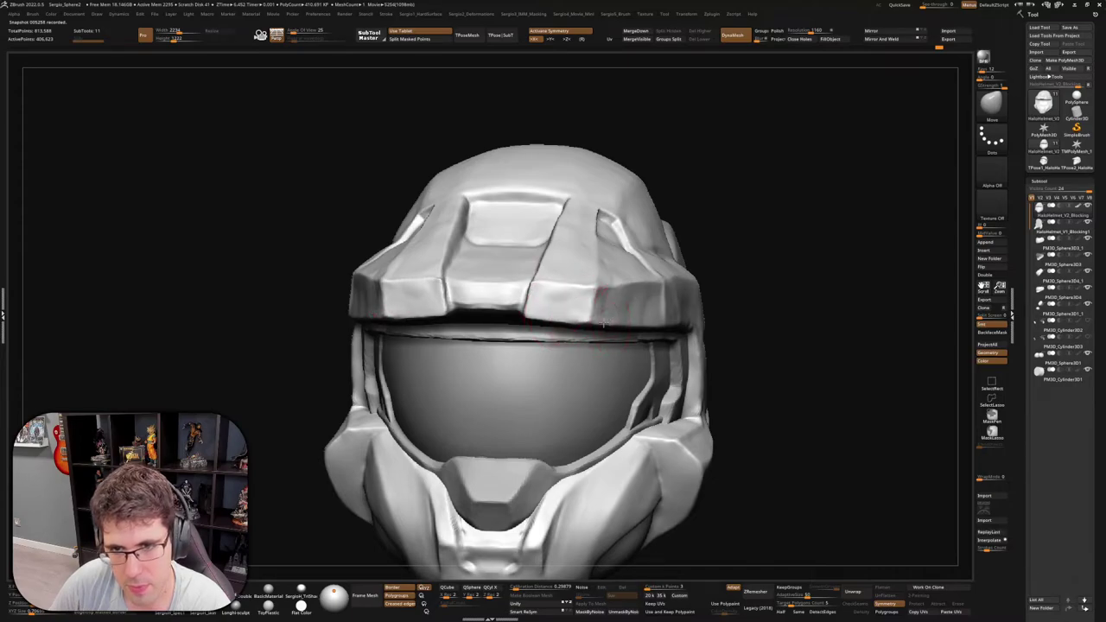
right_drag(603, 324, 607, 292)
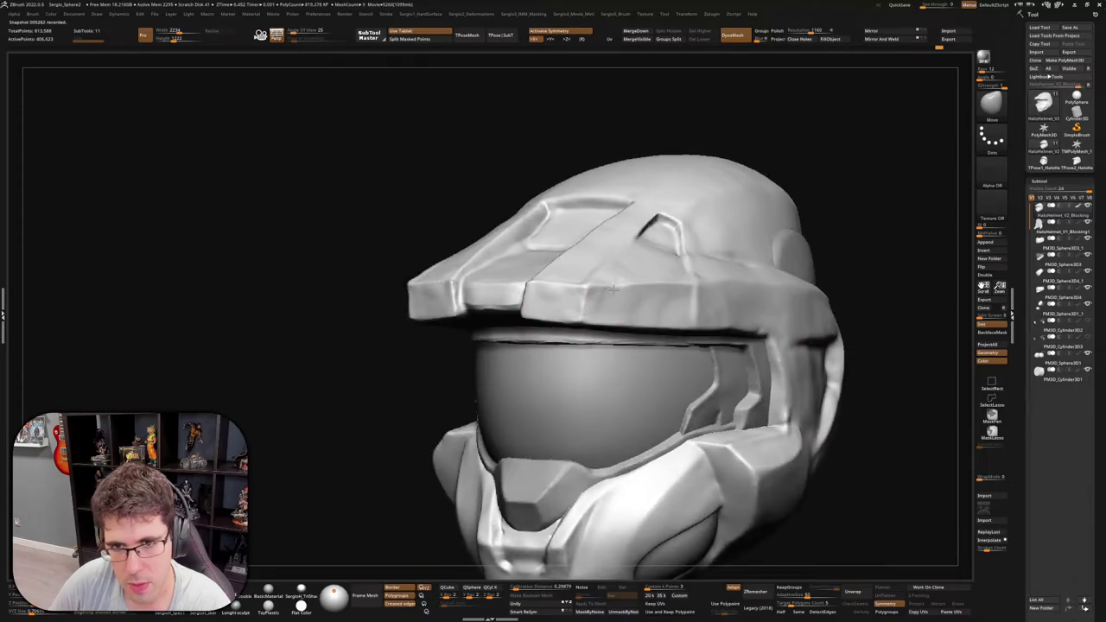
right_drag(593, 281, 588, 282)
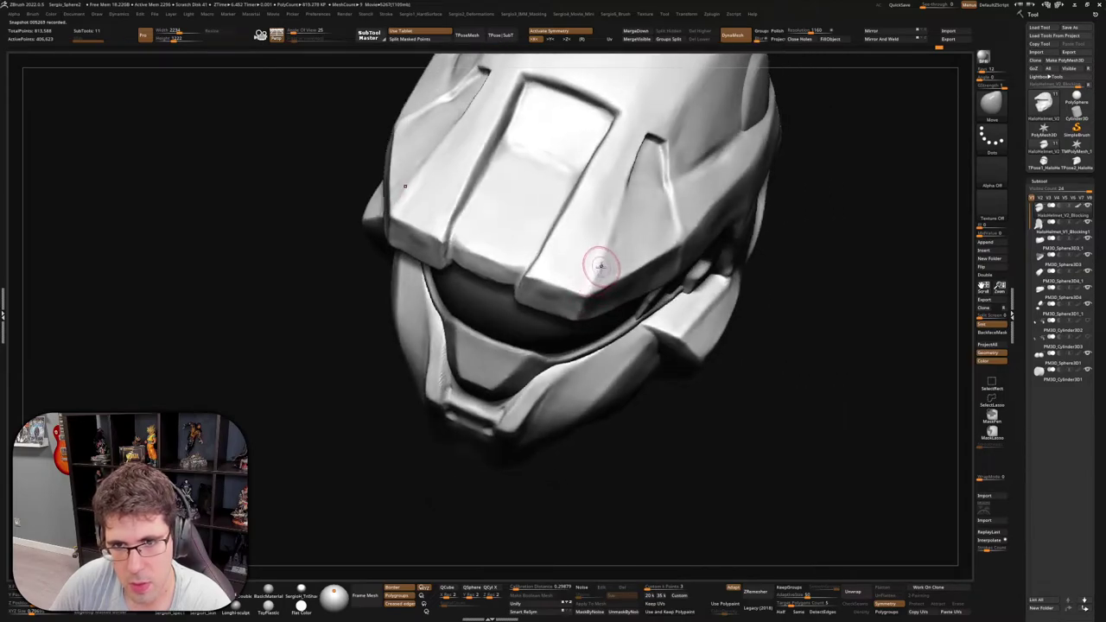
right_drag(598, 268, 590, 284)
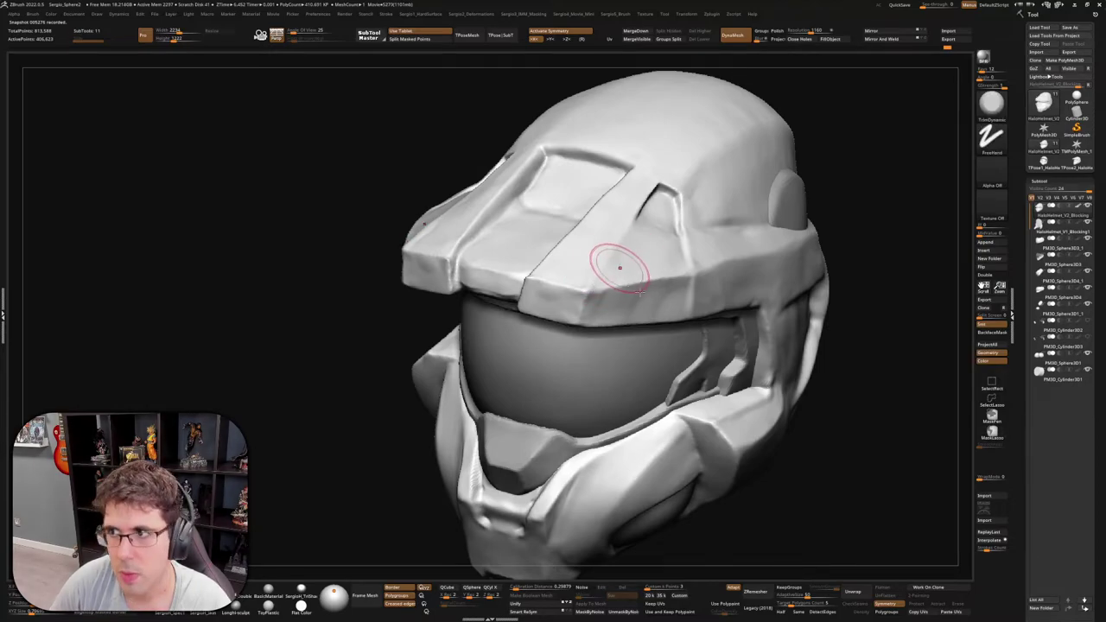
right_drag(619, 259, 585, 311)
right_drag(593, 224, 560, 294)
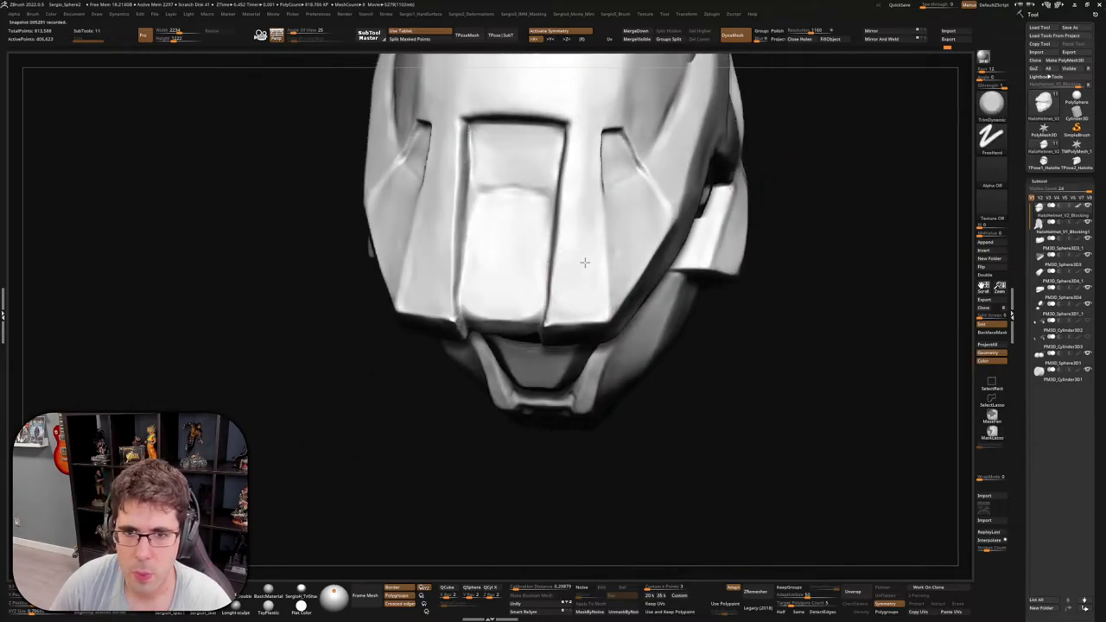
Switch to the Move brush and zoom in on the brow plate's side edge
key(b)
key(m)
key(v)
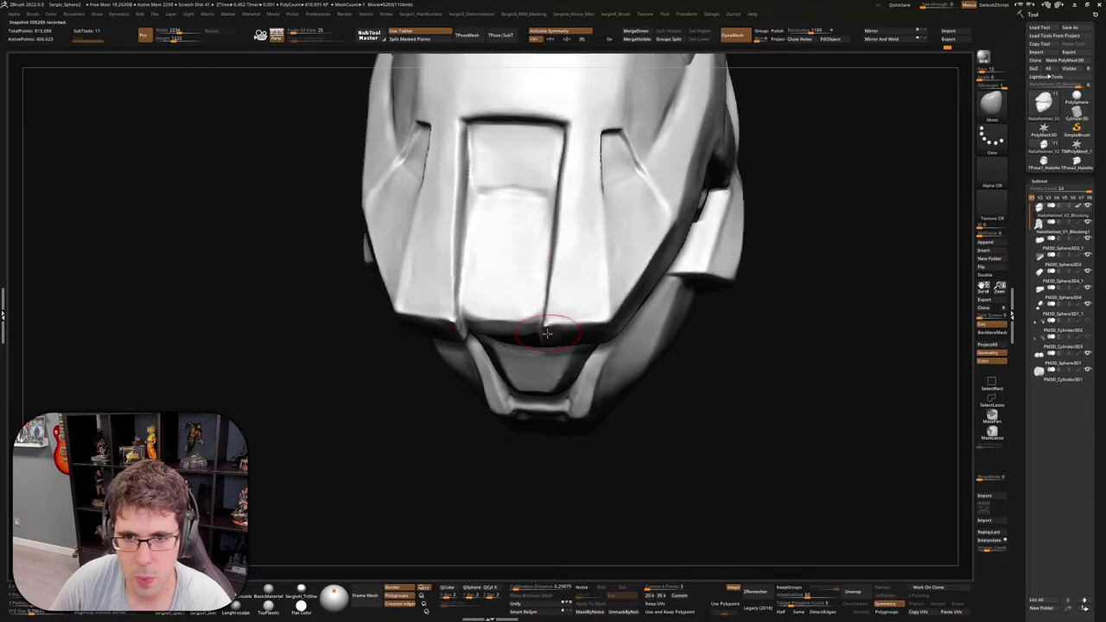
mouse_move(546, 334)
right_down()
mouse_move(546, 324)
mouse_move(548, 354)
mouse_move(465, 329)
right_up()
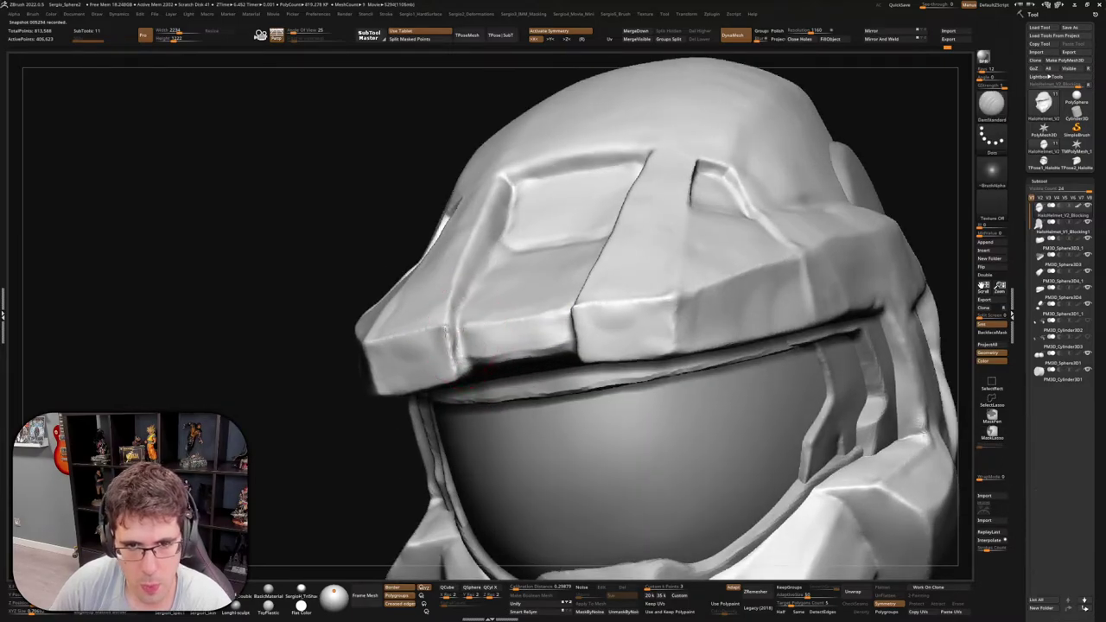
mouse_move(508, 321)
right_down()
mouse_move(555, 314)
mouse_move(538, 289)
mouse_move(564, 323)
right_up()
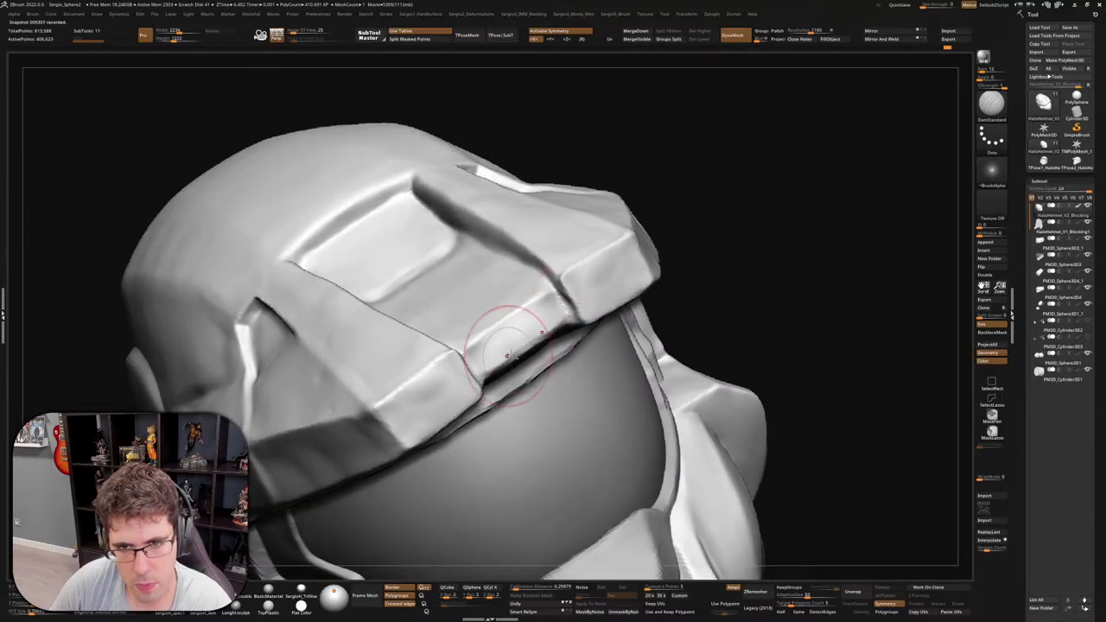
Carve a crease along the brow plate edge and orbit to see both grooves underneath
drag(423, 183, 551, 292)
right_drag(556, 282, 527, 223)
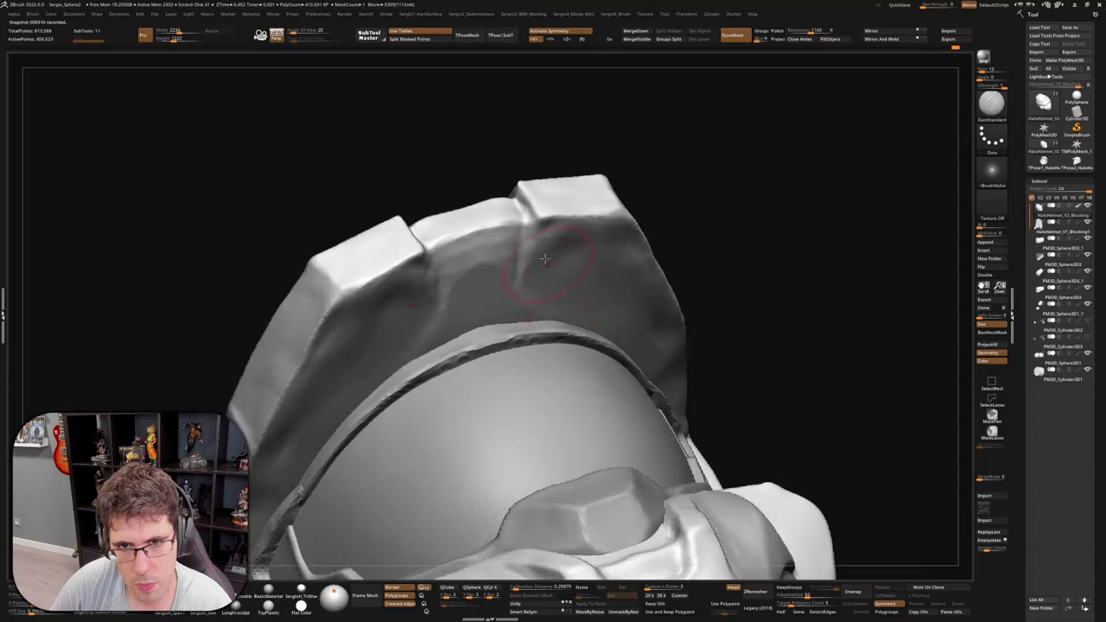
right_drag(514, 281, 511, 252)
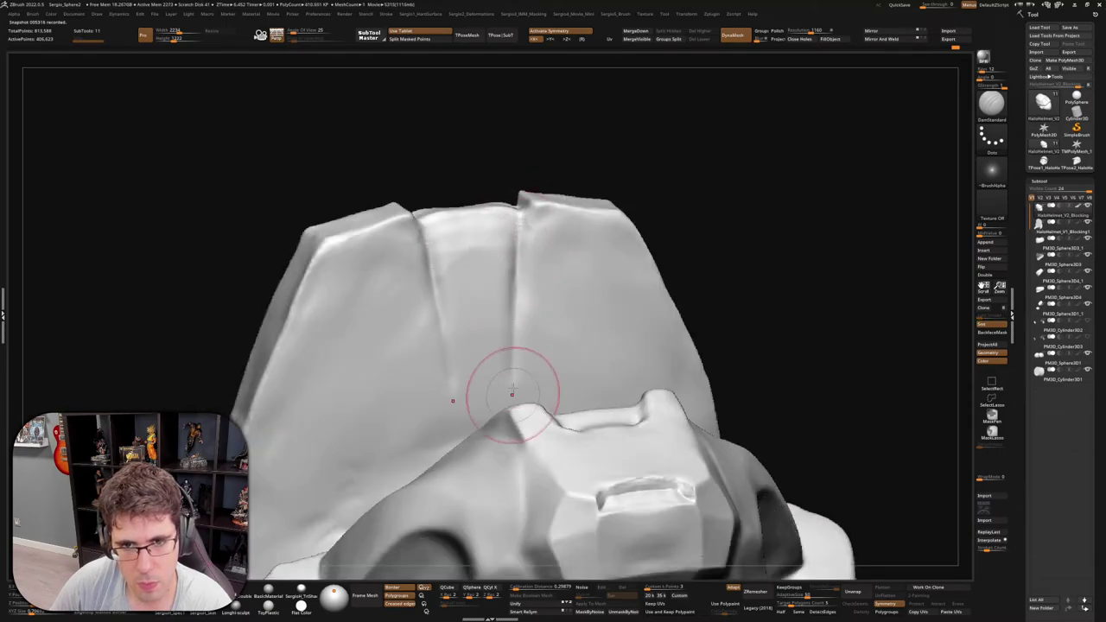
mouse_move(506, 390)
right_down()
mouse_move(535, 329)
mouse_move(525, 296)
right_up()
Try TrimDynamic on the brow underside and undo the unwanted round dents
key(b)
key(t)
key(d)
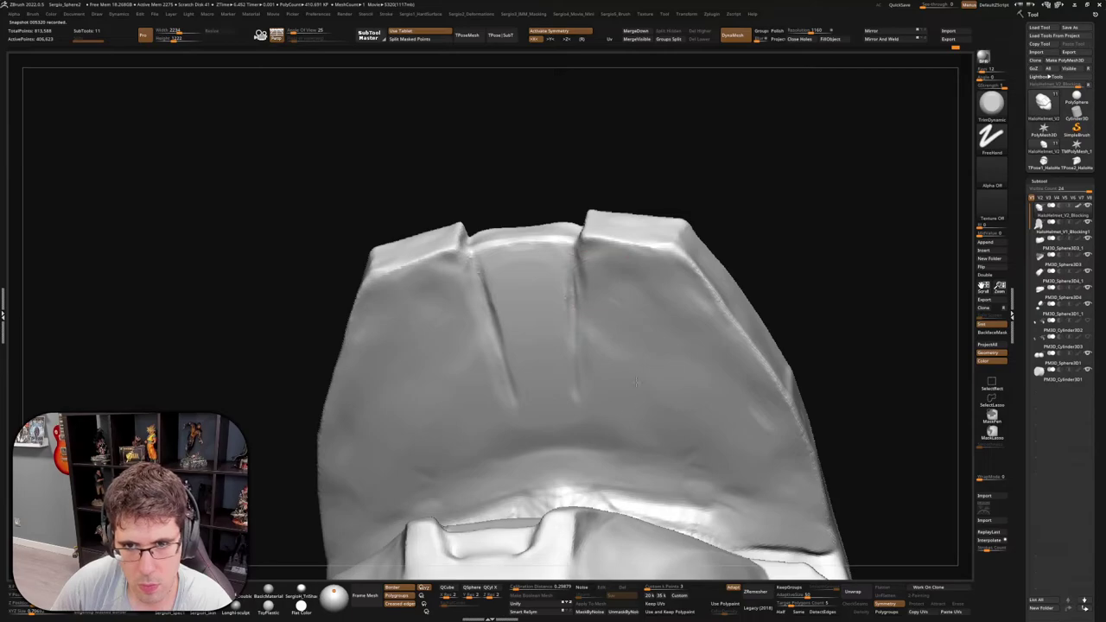
right_drag(635, 381, 630, 296)
drag(629, 296, 654, 320)
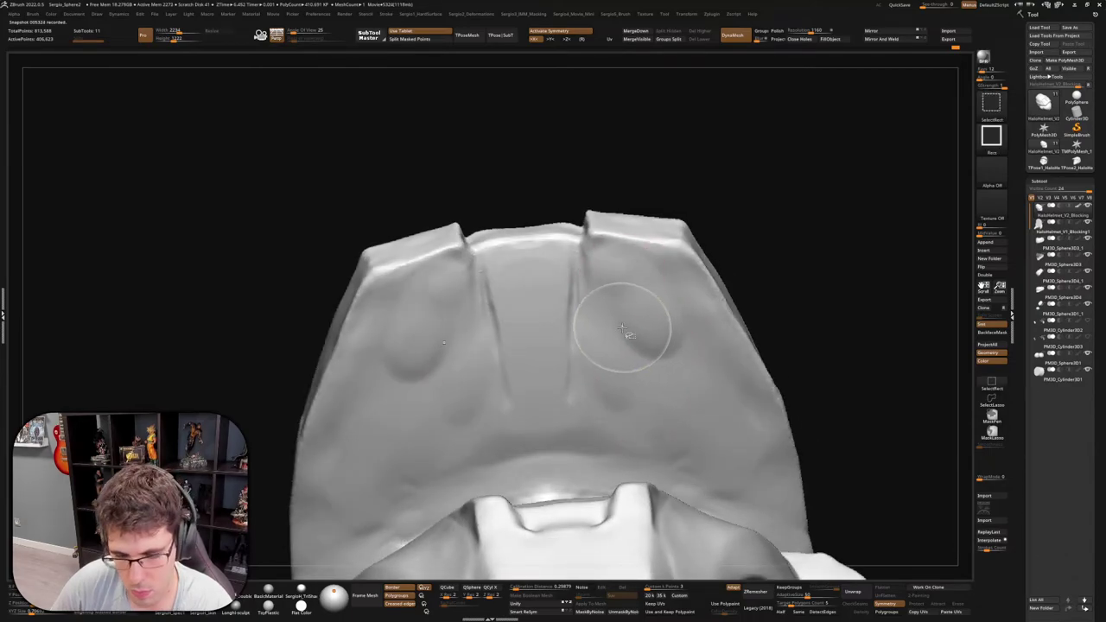
key(ctrl+z)
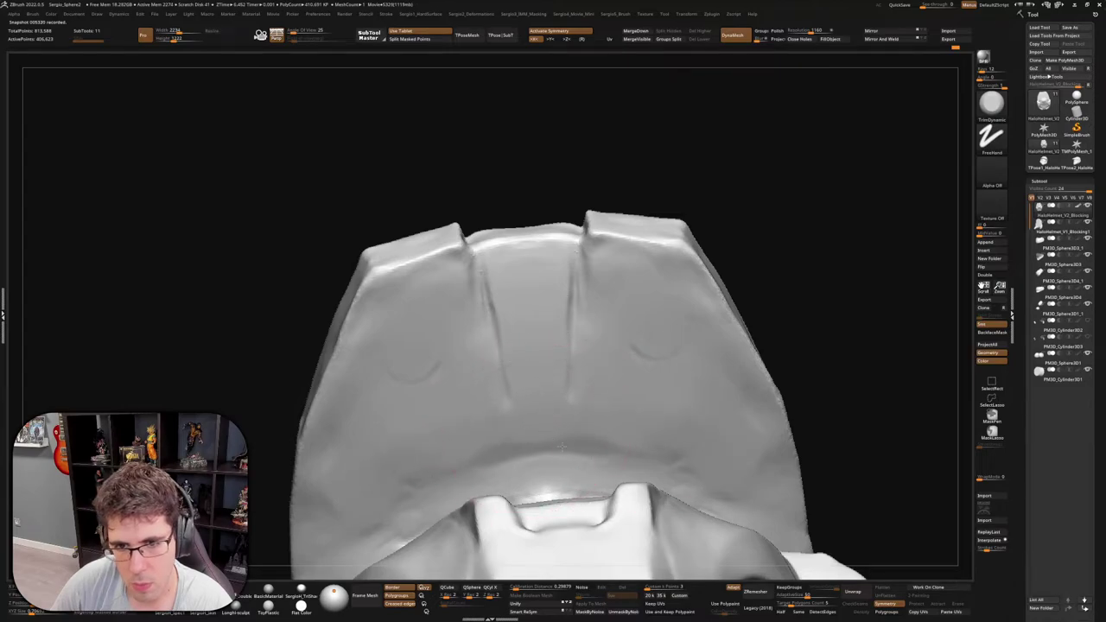
Smooth away the scratchy wrinkles under the brow and soften the crease on the upper surface
mouse_move(654, 420)
right_down()
mouse_move(587, 392)
mouse_move(582, 356)
right_up()
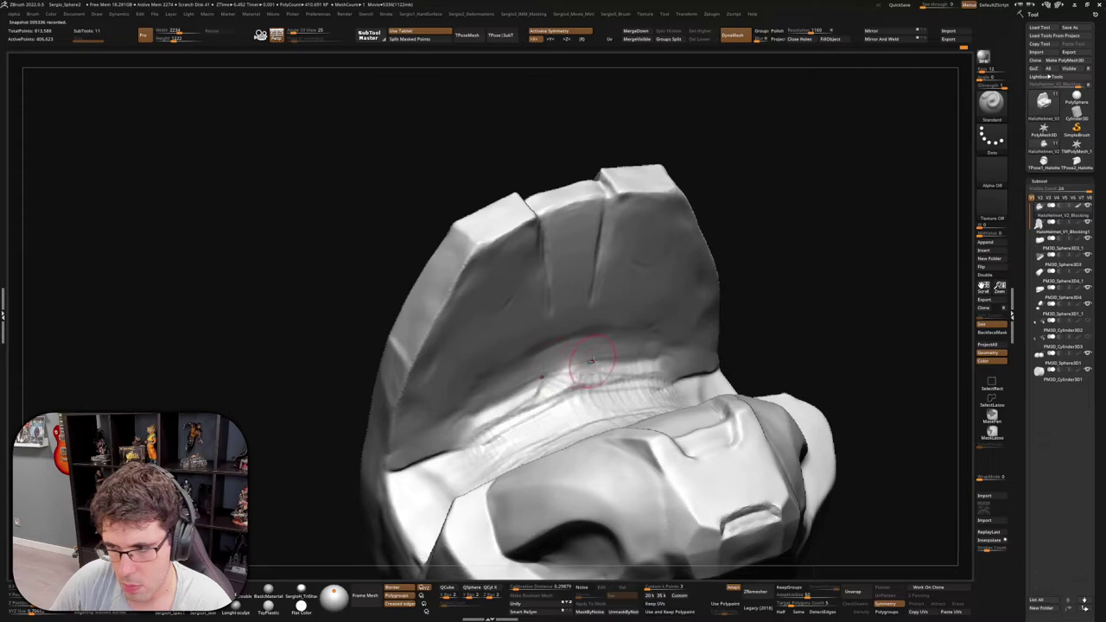
mouse_move(537, 373)
shift+mouse_down()
mouse_move(488, 419)
mouse_move(609, 372)
mouse_move(493, 414)
mouse_move(609, 374)
mouse_move(482, 439)
mouse_move(520, 369)
shift+mouse_up()
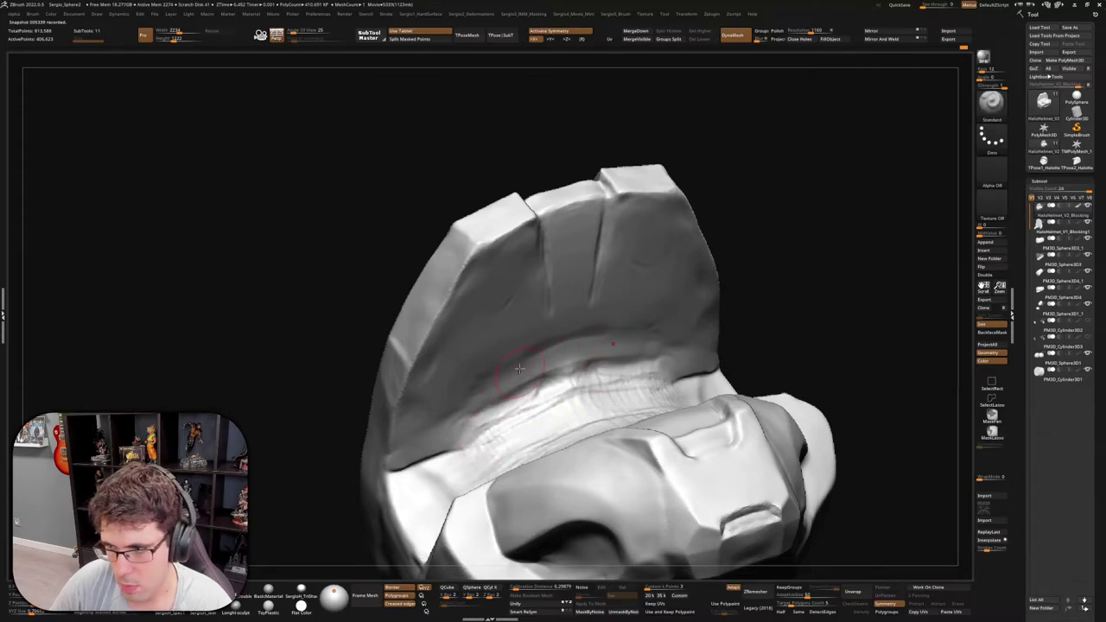
right_drag(511, 364, 555, 346)
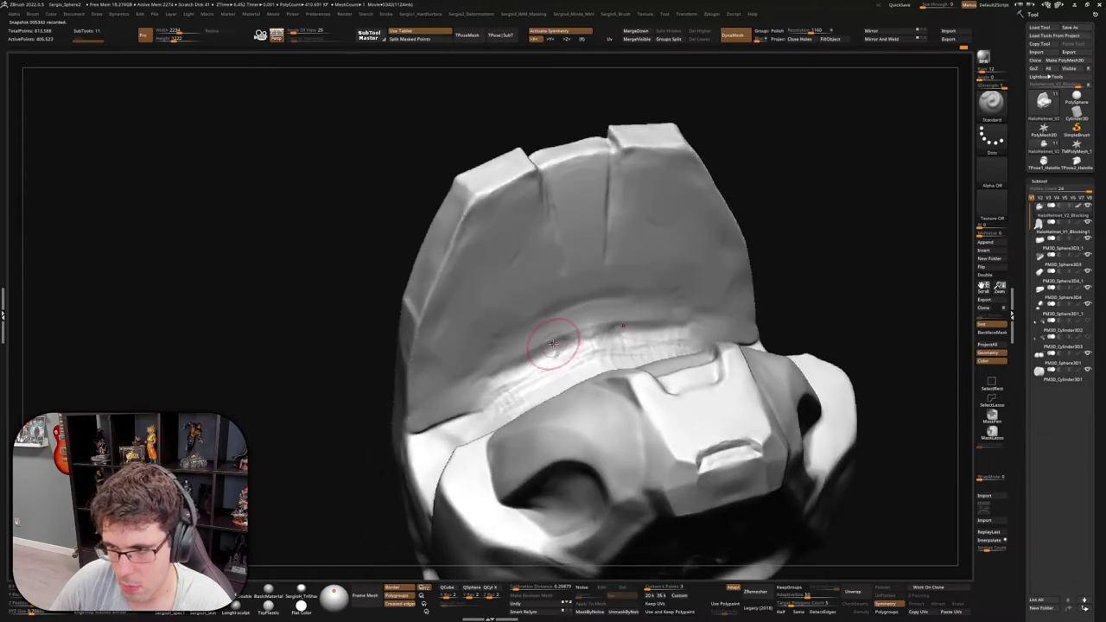
mouse_move(537, 348)
right_down()
mouse_move(501, 371)
mouse_move(556, 370)
mouse_move(514, 406)
mouse_move(518, 420)
mouse_move(515, 335)
right_up()
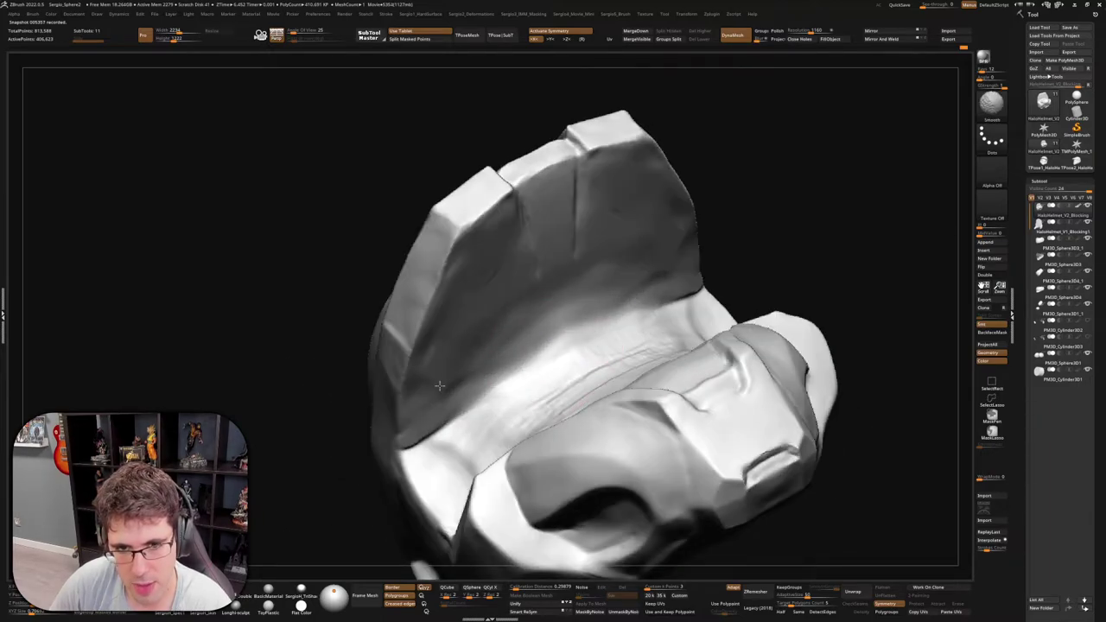
right_drag(508, 391, 538, 358)
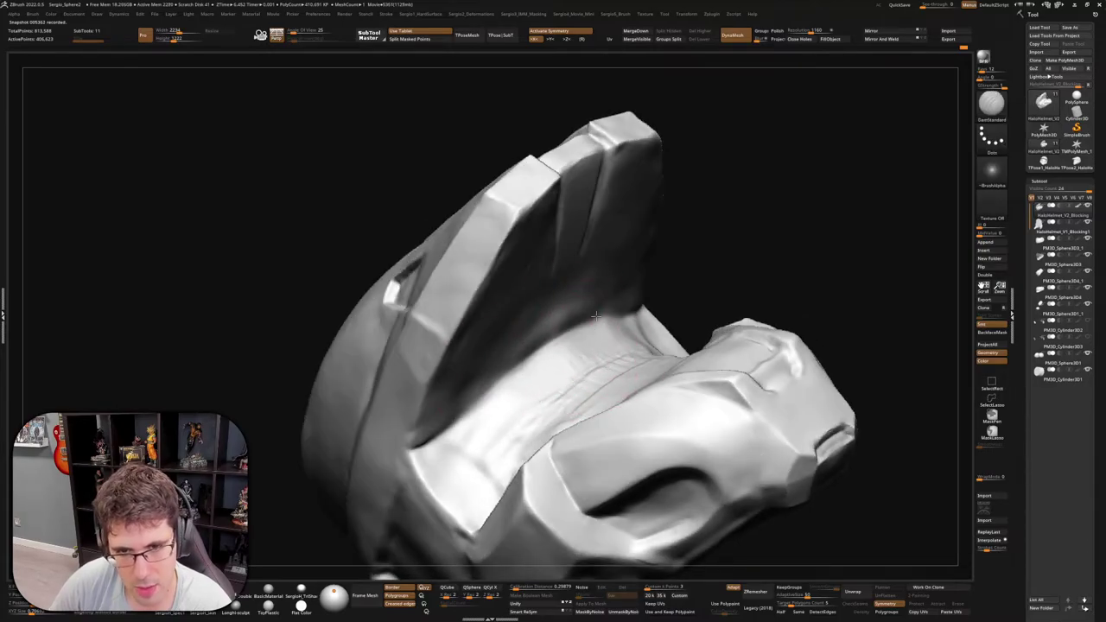
right_drag(605, 328, 518, 358)
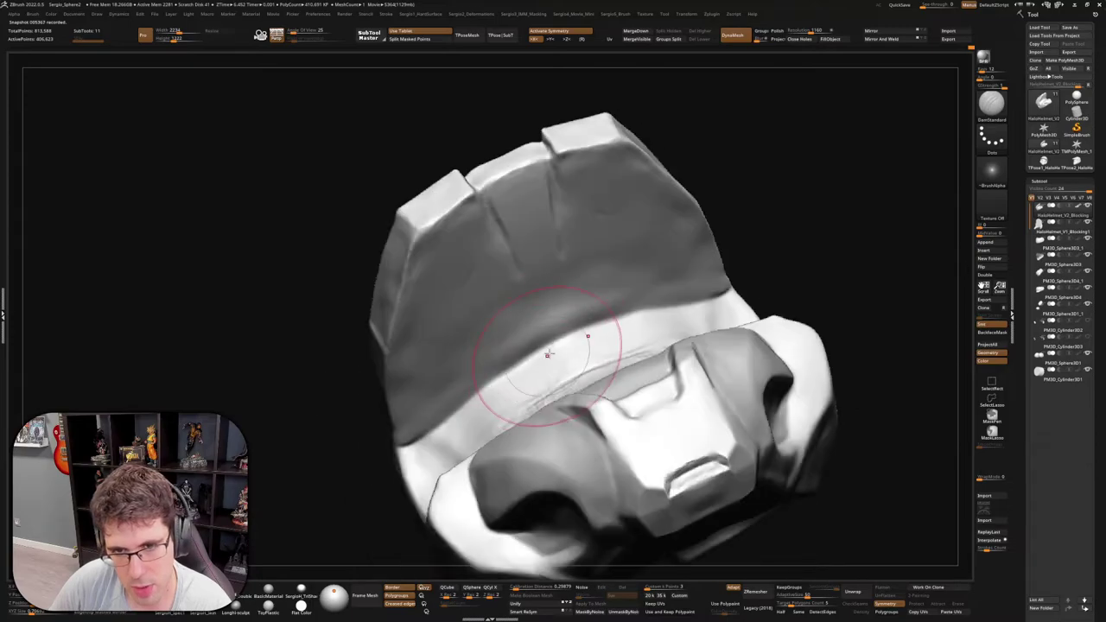
shift+drag(554, 315, 495, 327)
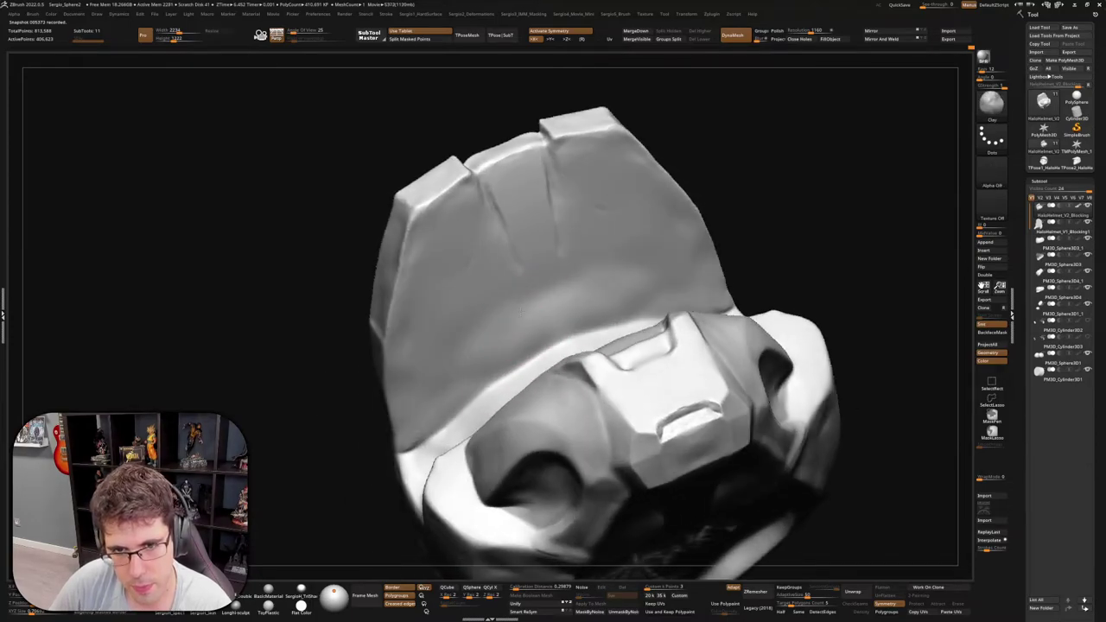
mouse_move(479, 371)
right_down()
mouse_move(484, 354)
mouse_move(570, 302)
right_up()
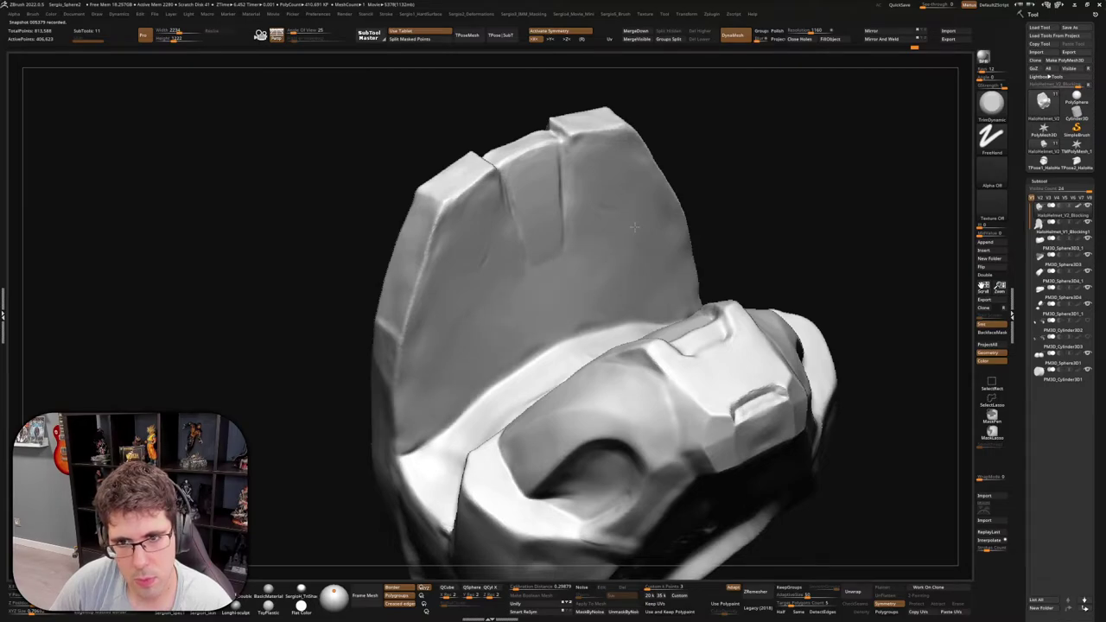
mouse_move(634, 227)
right_down()
mouse_move(704, 266)
mouse_move(630, 295)
mouse_move(636, 267)
right_up()
Switch to the Move brush and Ctrl-lasso mask off the top of the helmet
key(b)
key(m)
key(v)
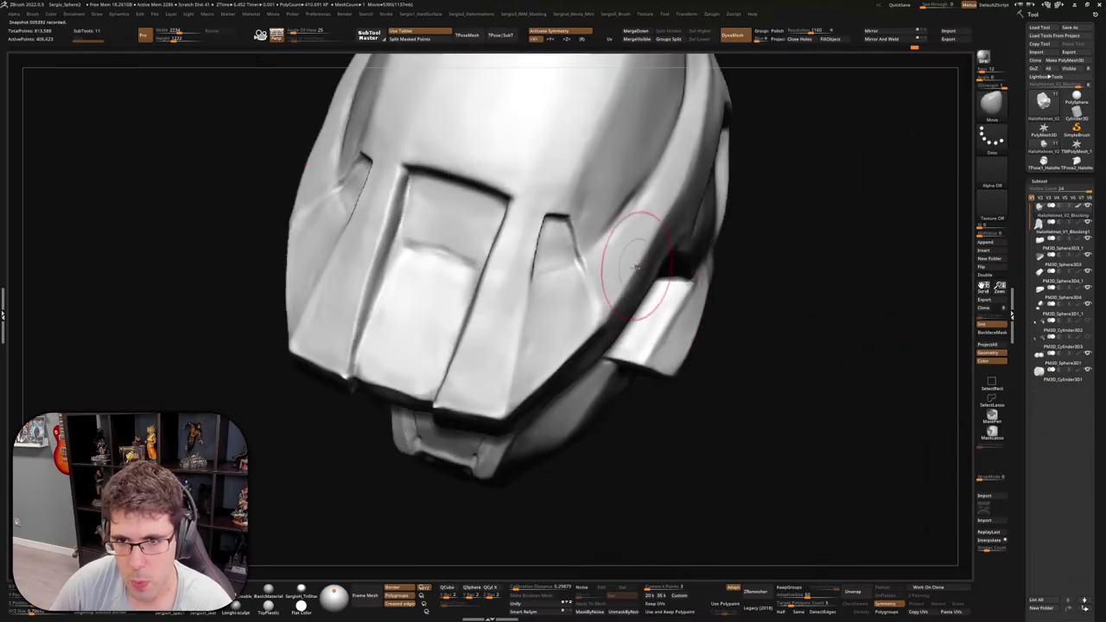
mouse_move(691, 321)
ctrl+right_down()
mouse_move(637, 181)
mouse_move(652, 257)
mouse_move(594, 237)
ctrl+right_up()
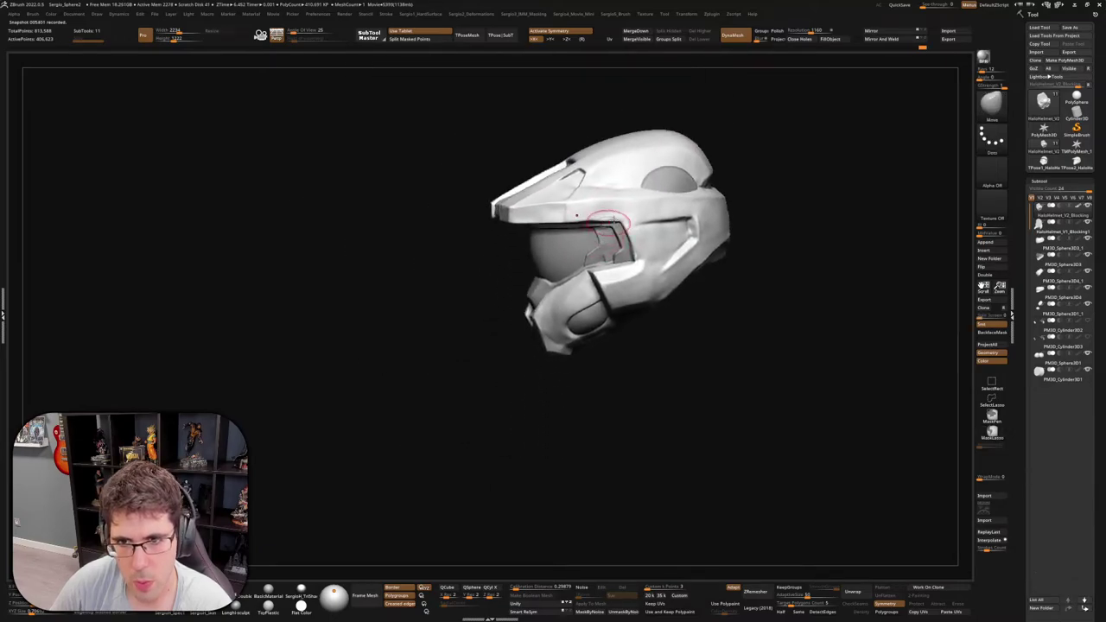
mouse_move(595, 236)
right_down()
mouse_move(622, 224)
mouse_move(624, 268)
mouse_move(641, 232)
mouse_move(699, 301)
mouse_move(681, 267)
right_up()
key(ctrl)
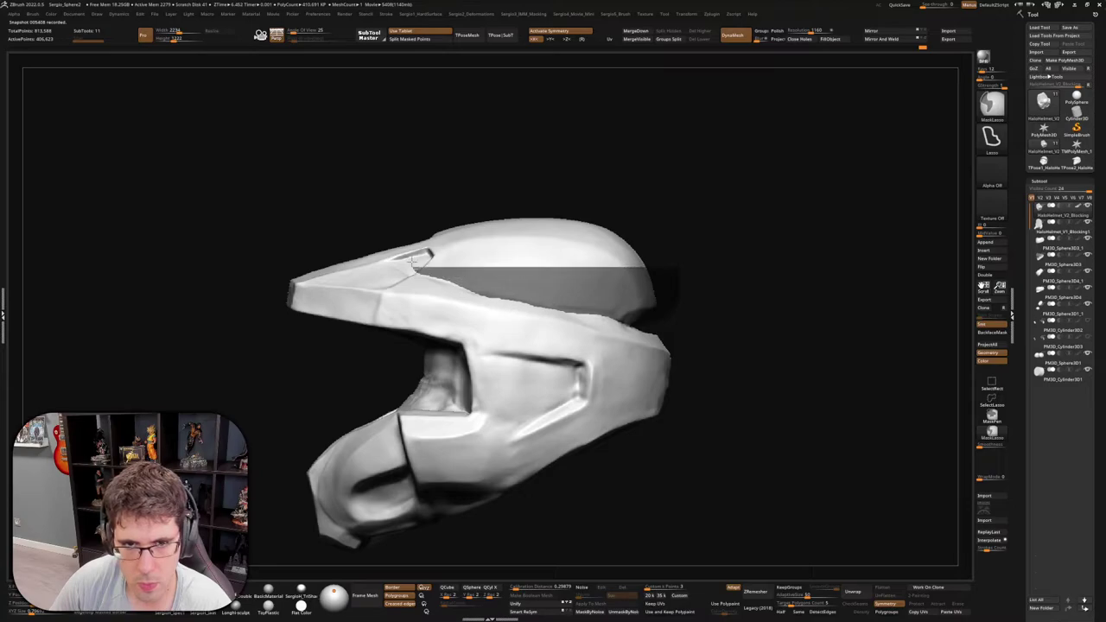
ctrl+drag(535, 305, 646, 210)
mouse_move(646, 210)
right_down()
mouse_move(641, 252)
mouse_move(719, 175)
mouse_move(703, 288)
mouse_move(673, 219)
mouse_move(611, 204)
right_up()
key(ctrl)
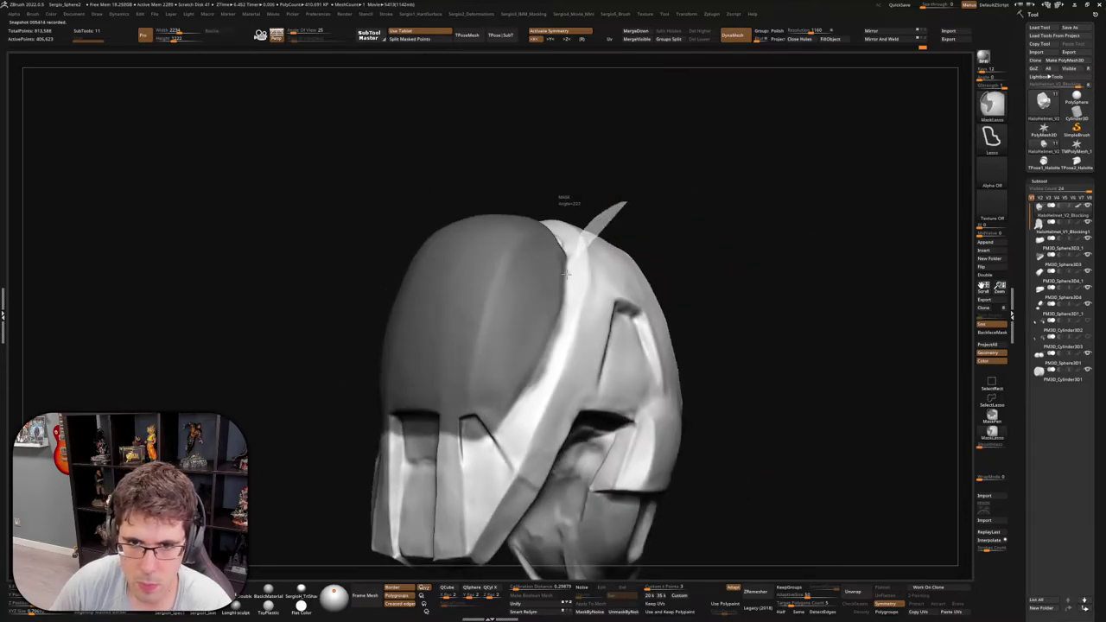
mouse_move(691, 148)
right_down()
mouse_move(572, 316)
mouse_move(591, 260)
mouse_move(582, 240)
right_up()
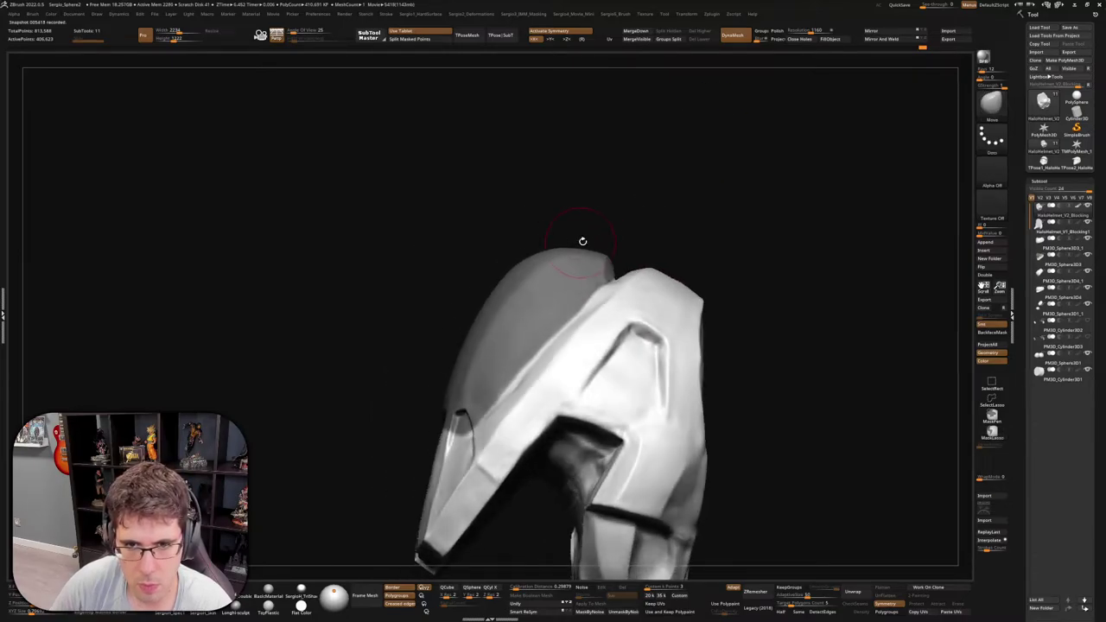
key(ctrl)
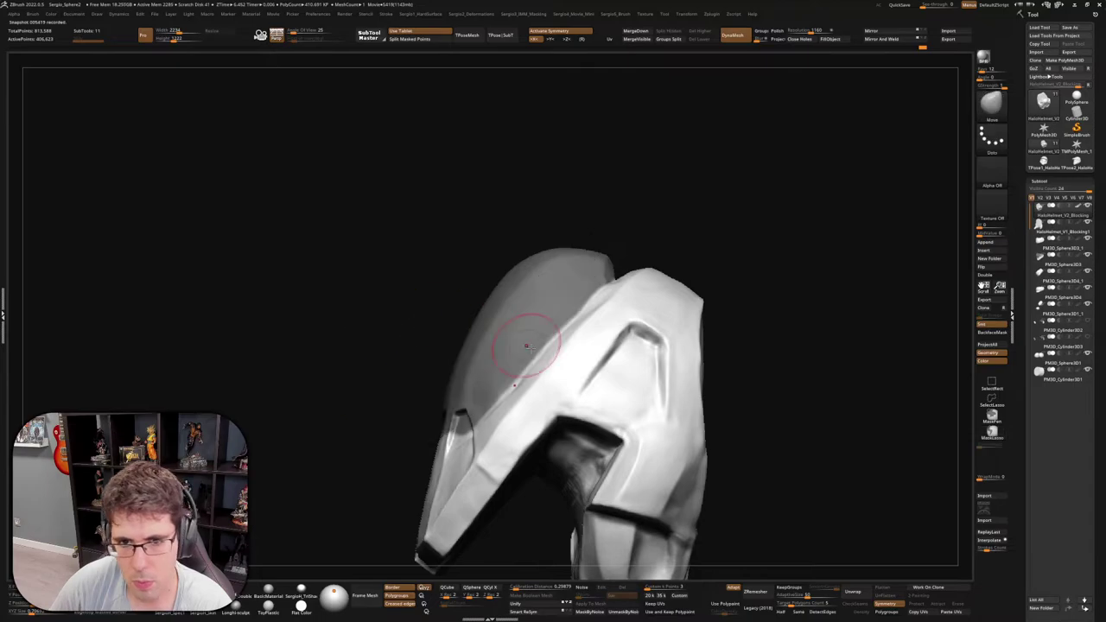
mouse_move(525, 316)
right_down()
mouse_move(630, 332)
mouse_move(677, 302)
mouse_move(622, 321)
mouse_move(659, 279)
mouse_move(630, 293)
right_up()
Bring back the inner visor and ear spheres and select the outer helmet shell subtool
ctrl+shift+click(633, 291)
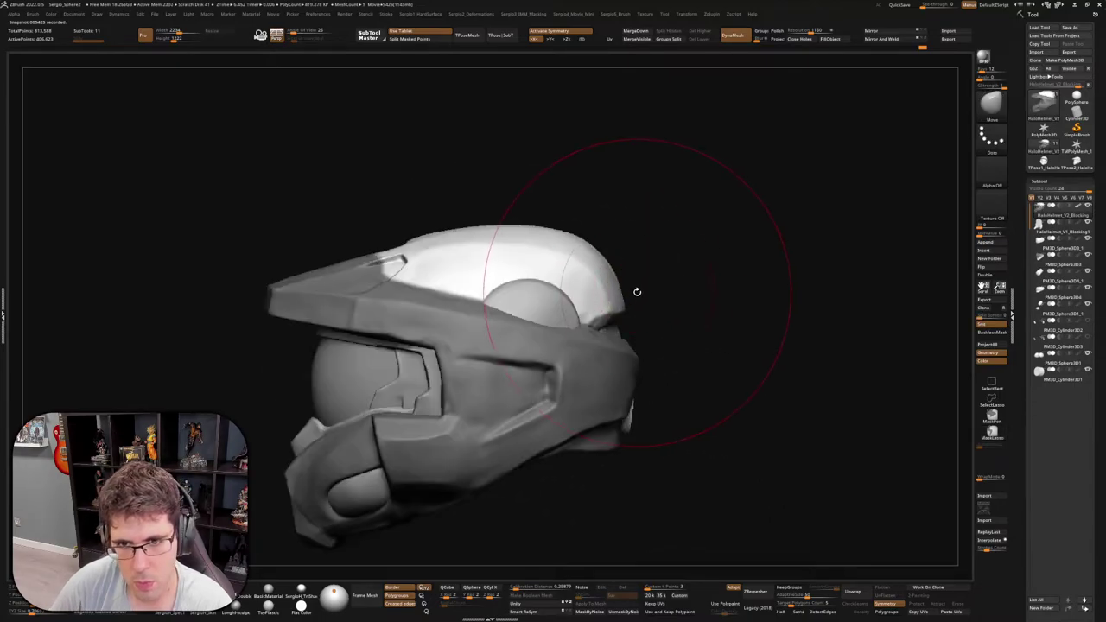
key([)
key([)
key([)
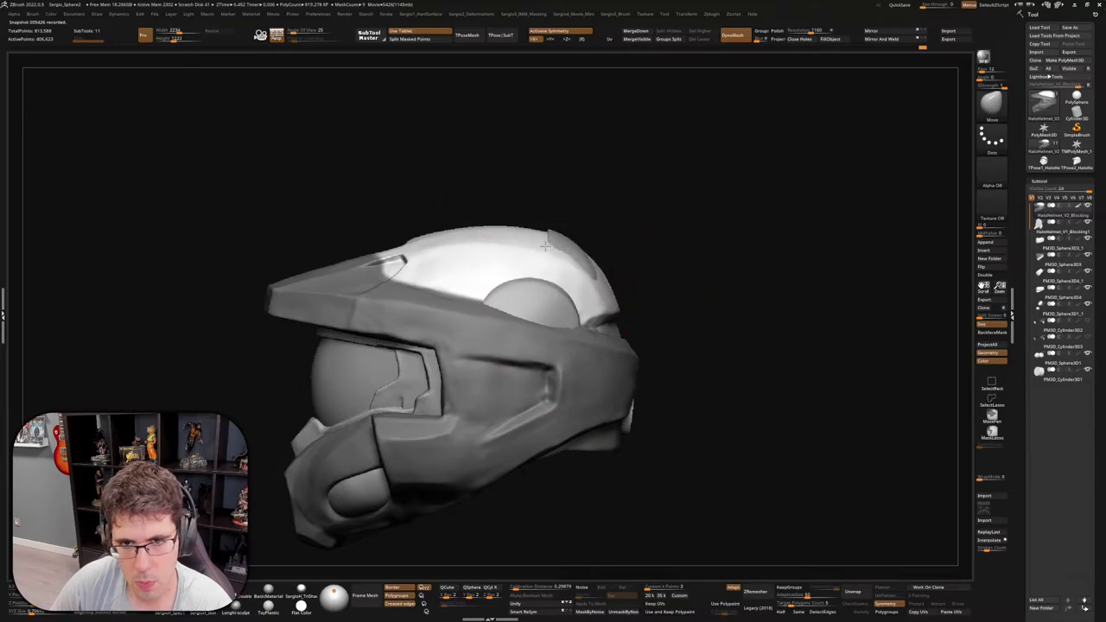
key(])
key(])
key(])
alt+right_drag(518, 227, 567, 275)
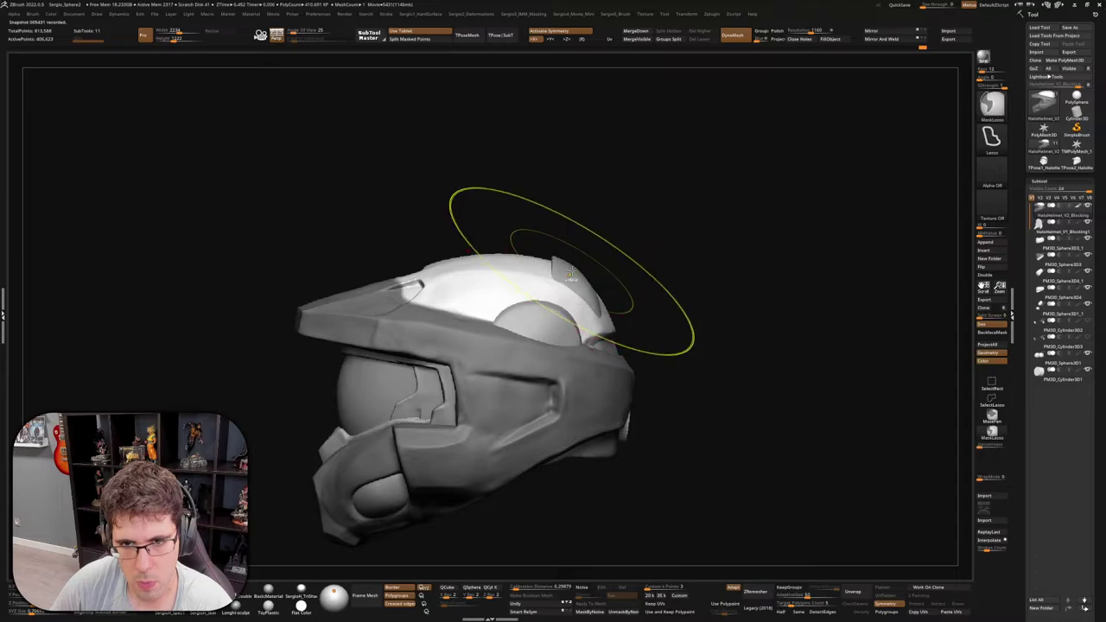
alt+click(557, 255)
mouse_move(551, 261)
ctrl+shift+mouse_down()
mouse_move(622, 316)
mouse_move(702, 133)
mouse_move(637, 216)
ctrl+shift+mouse_up()
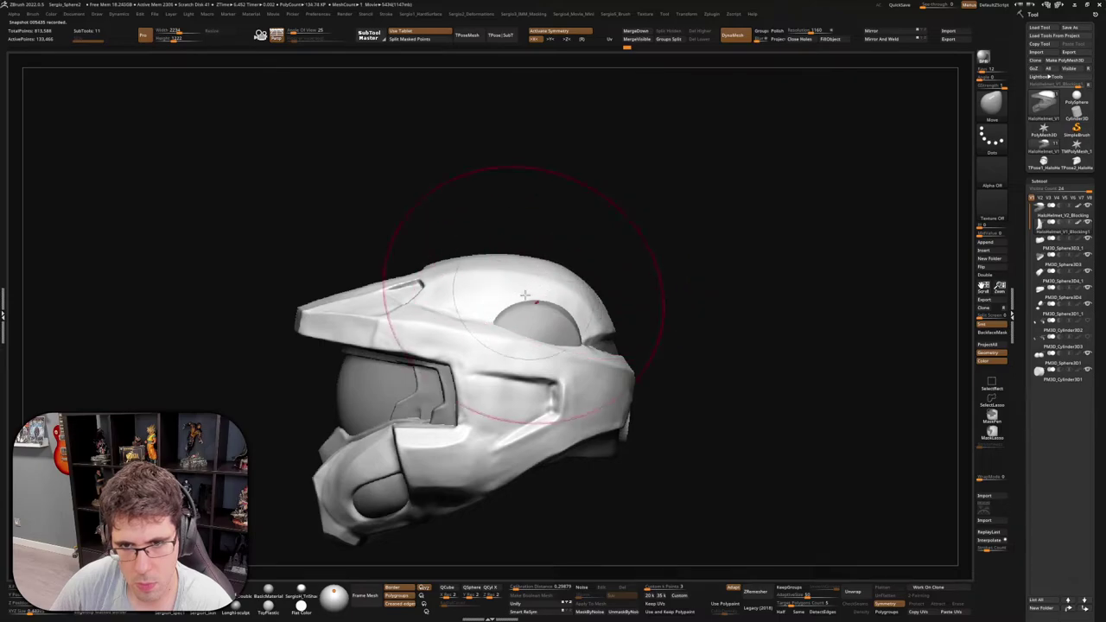
Solo the shell subtool, toggling it off and back on, and shrink the brush
ctrl+shift+click(617, 302)
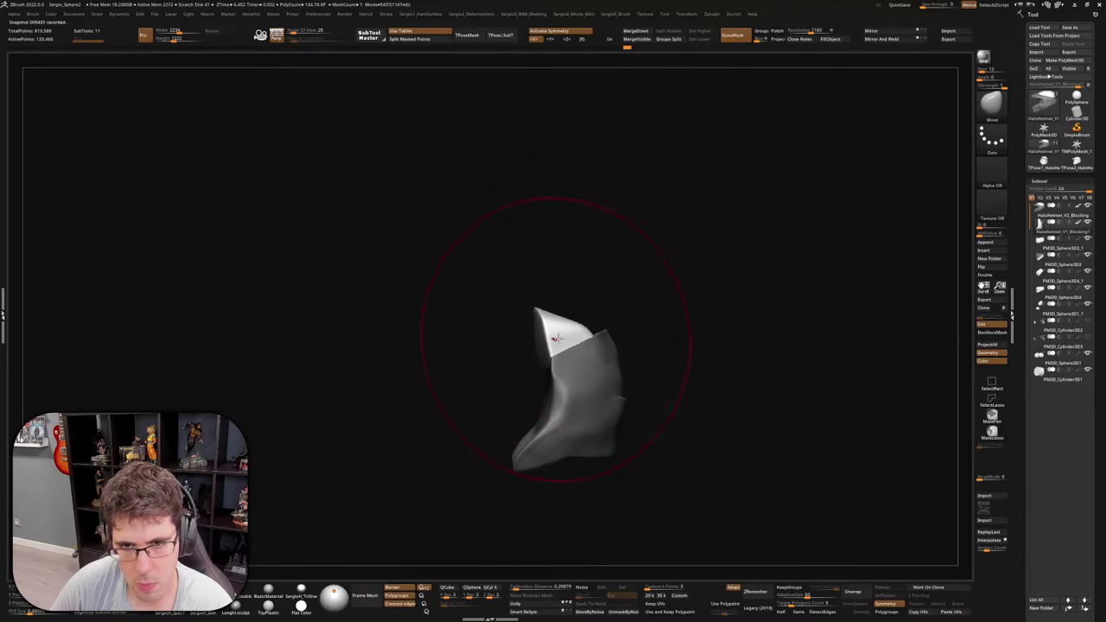
ctrl+shift+click(659, 350)
mouse_move(592, 333)
mouse_down()
mouse_move(617, 370)
mouse_move(631, 328)
mouse_up()
ctrl+shift+click(617, 369)
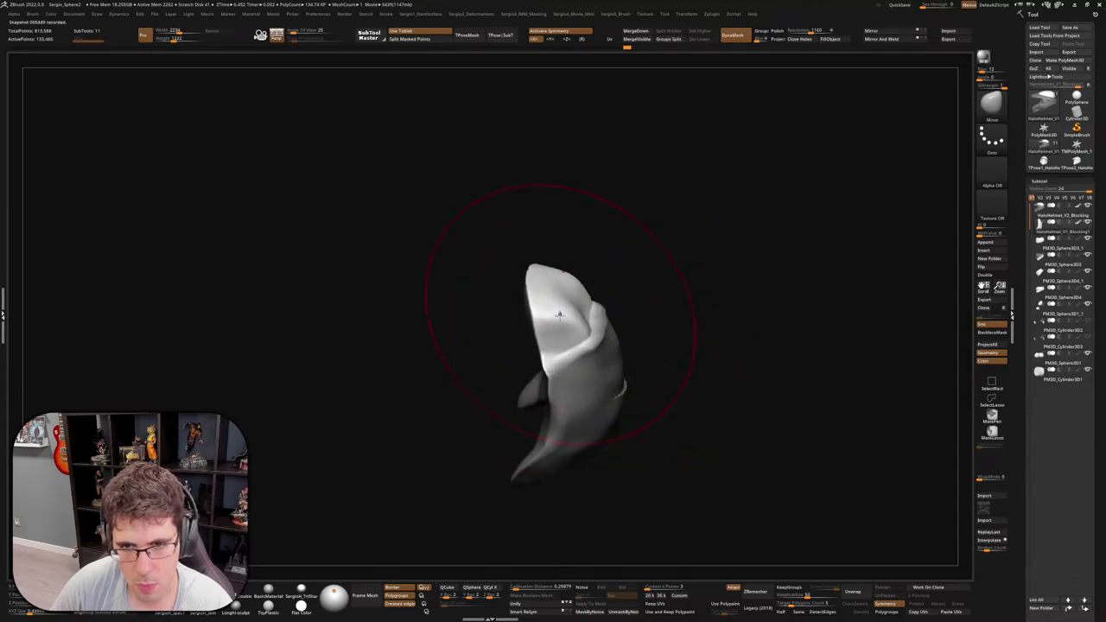
key(bracketleft)
key(bracketleft)
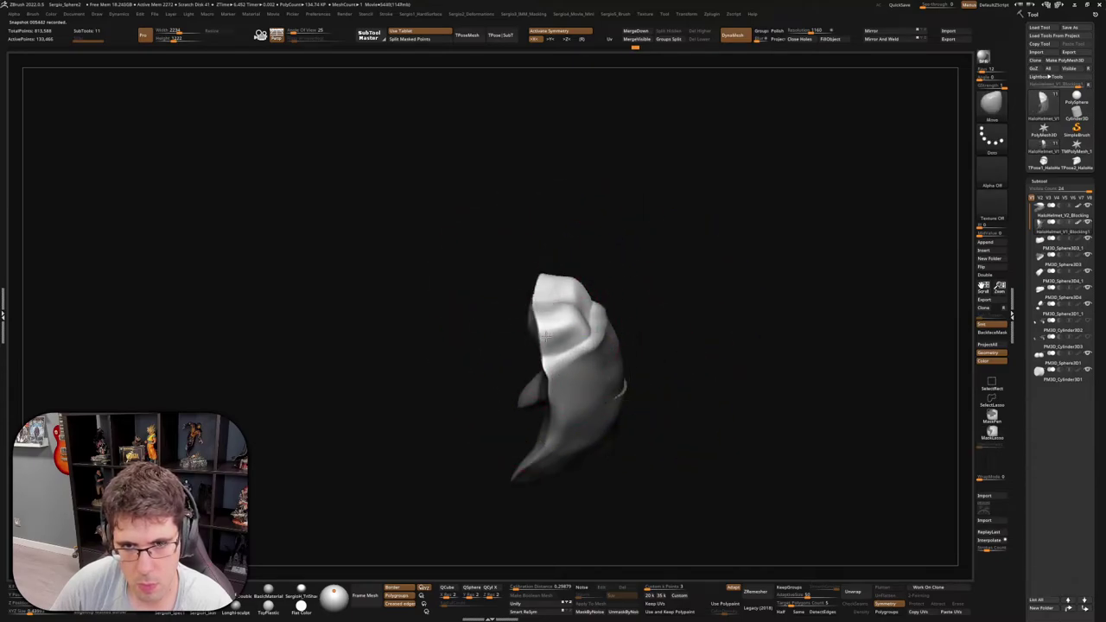
mouse_move(561, 317)
mouse_down()
mouse_move(545, 298)
mouse_move(558, 262)
mouse_move(629, 286)
mouse_move(607, 345)
mouse_up()
Trim the isolated shell's edge with TrimDynamic and lasso selection, then show the full helmet
key(b)
key(t)
key(d)
key(ctrl+shift+s)
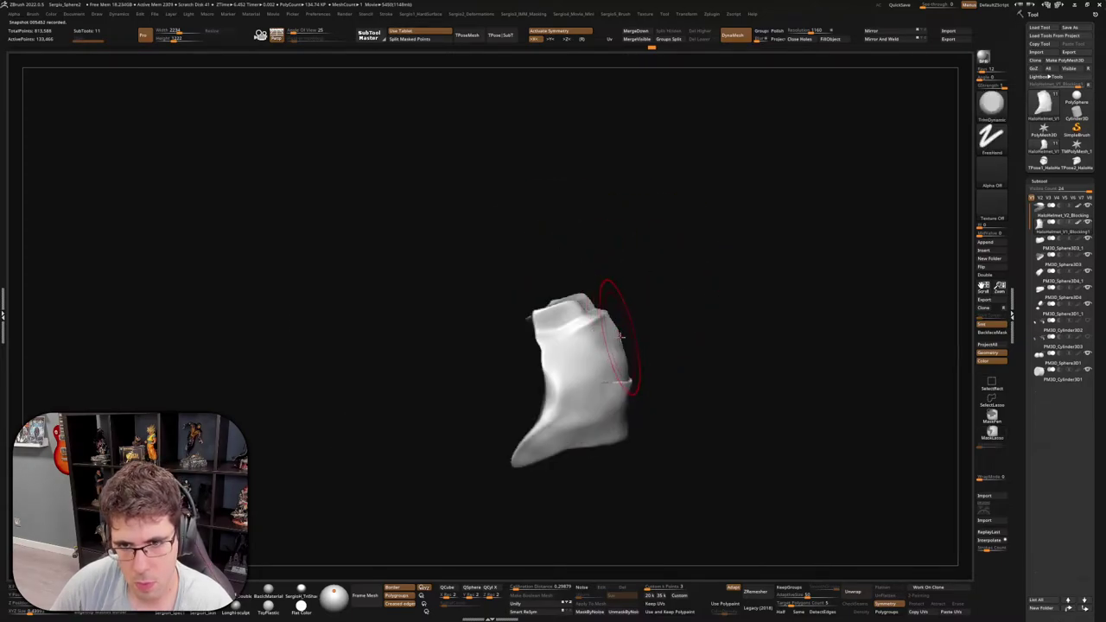
key(w)
key(q)
ctrl+shift+click(610, 347)
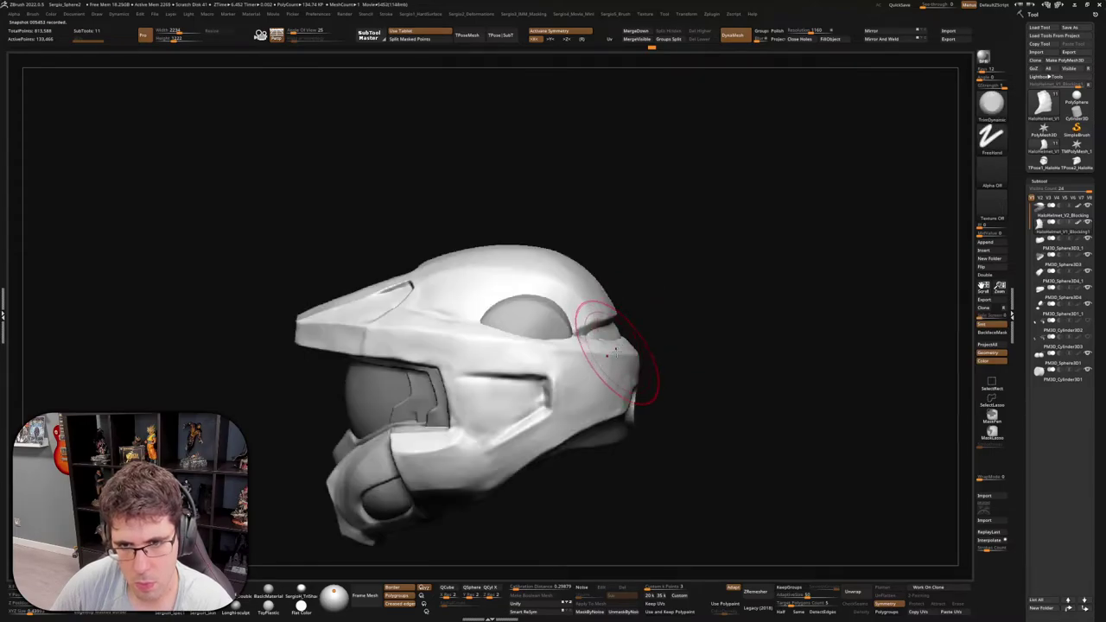
Switch to the Move brush and orbit around the full helmet to inspect its sides
key(b)
key(m)
key(v)
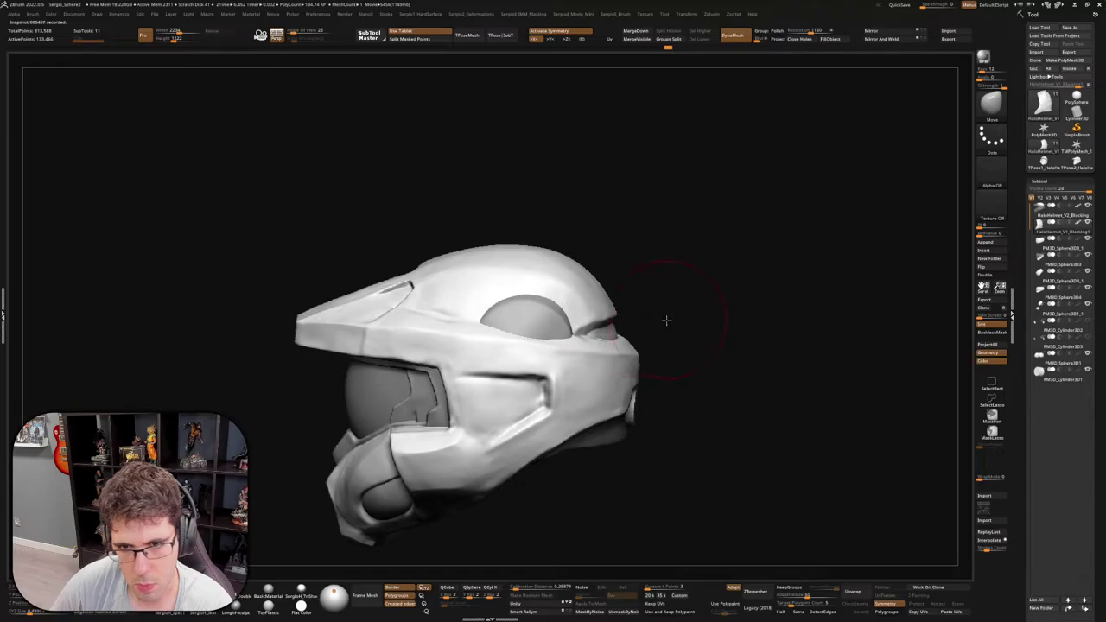
drag(666, 320, 593, 344)
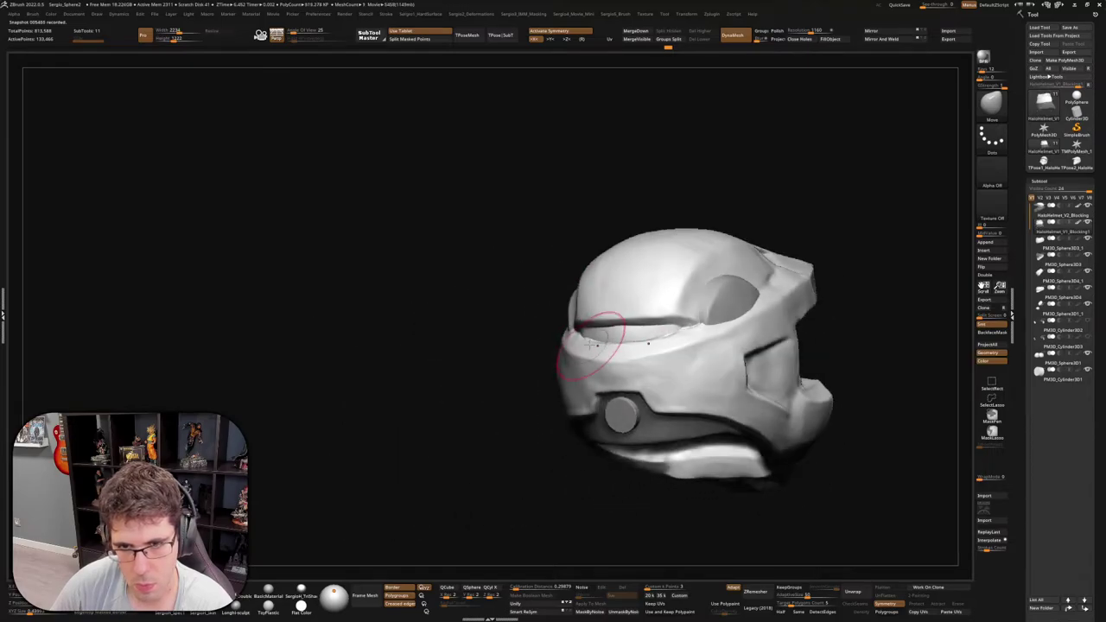
right_drag(593, 321, 589, 232)
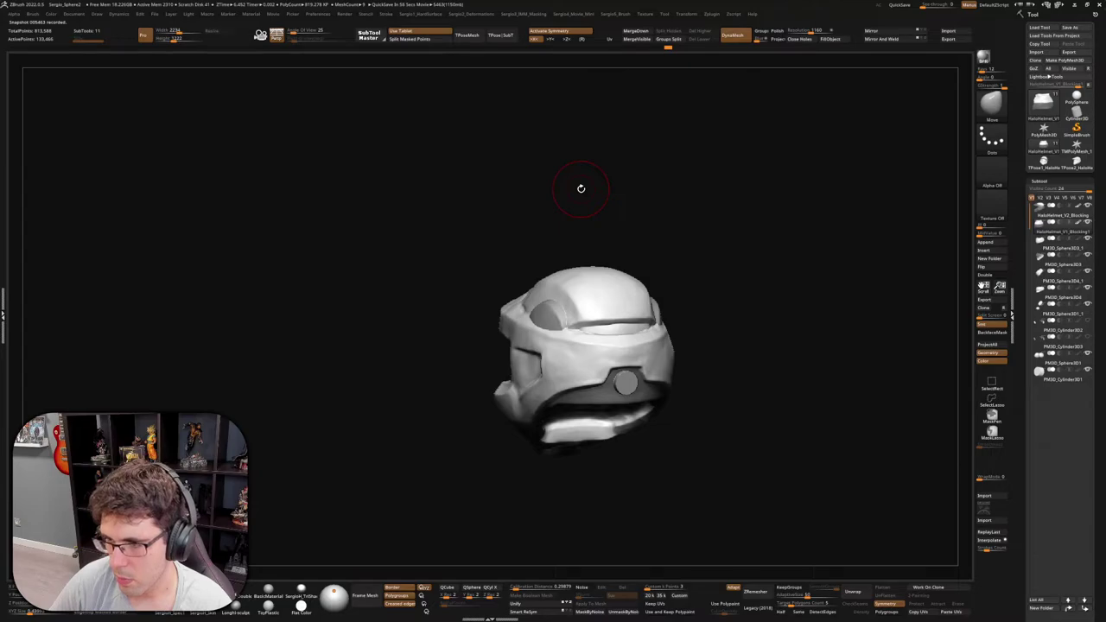
mouse_move(531, 311)
right_down()
mouse_move(549, 307)
mouse_move(555, 361)
right_up()
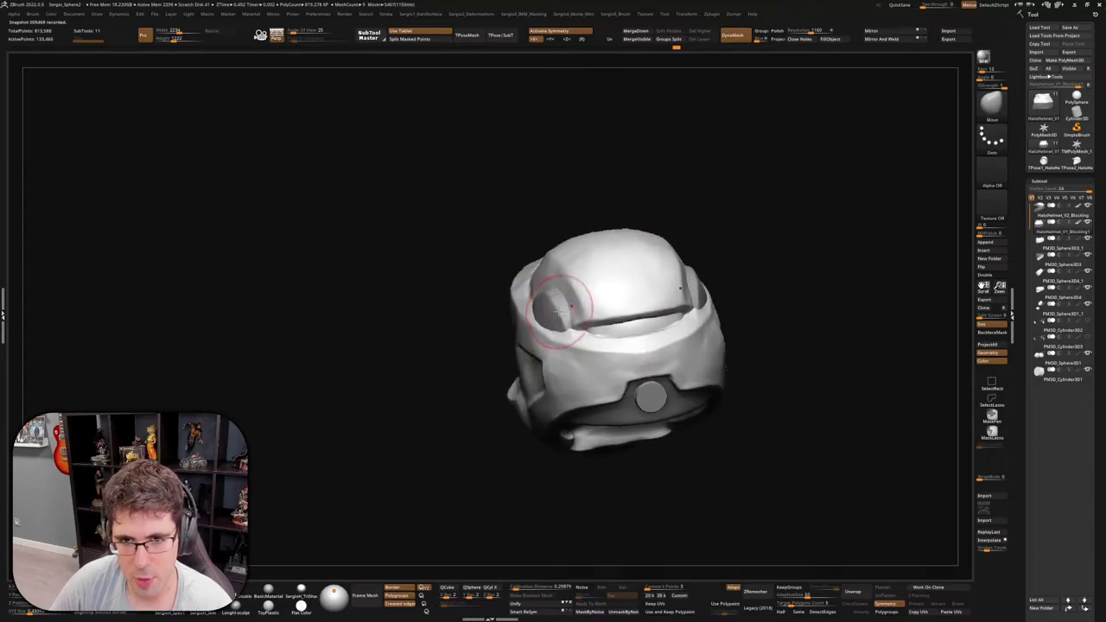
right_drag(560, 308, 570, 296)
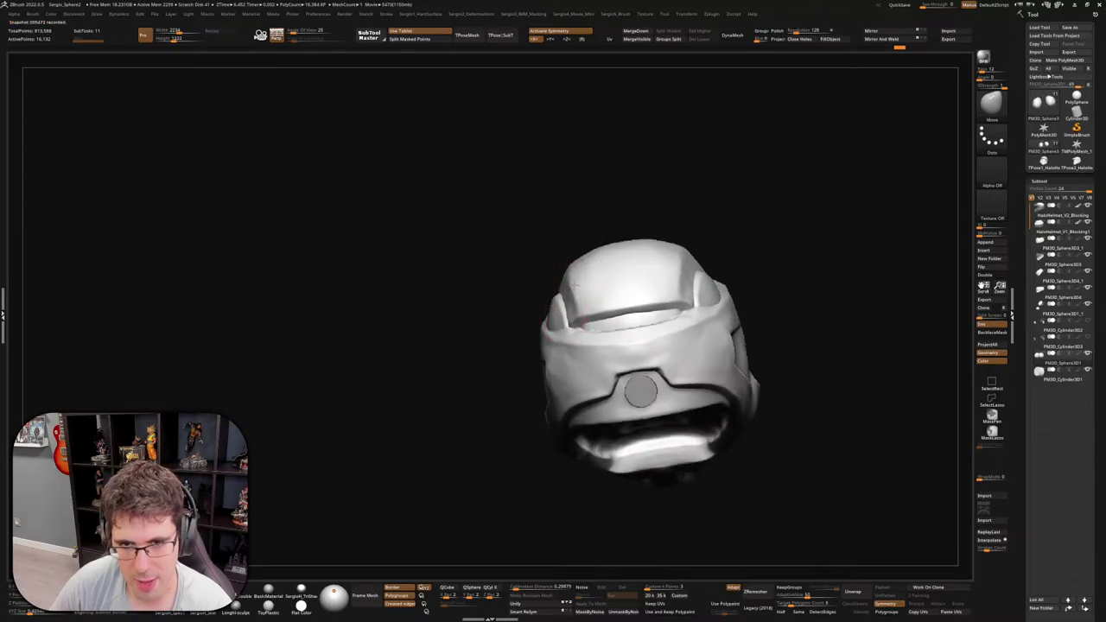
Orbit around the helmet and select the HaloHelmet_V2_Blocking main shell subtool
mouse_move(577, 282)
right_down()
mouse_move(592, 291)
mouse_move(562, 292)
right_up()
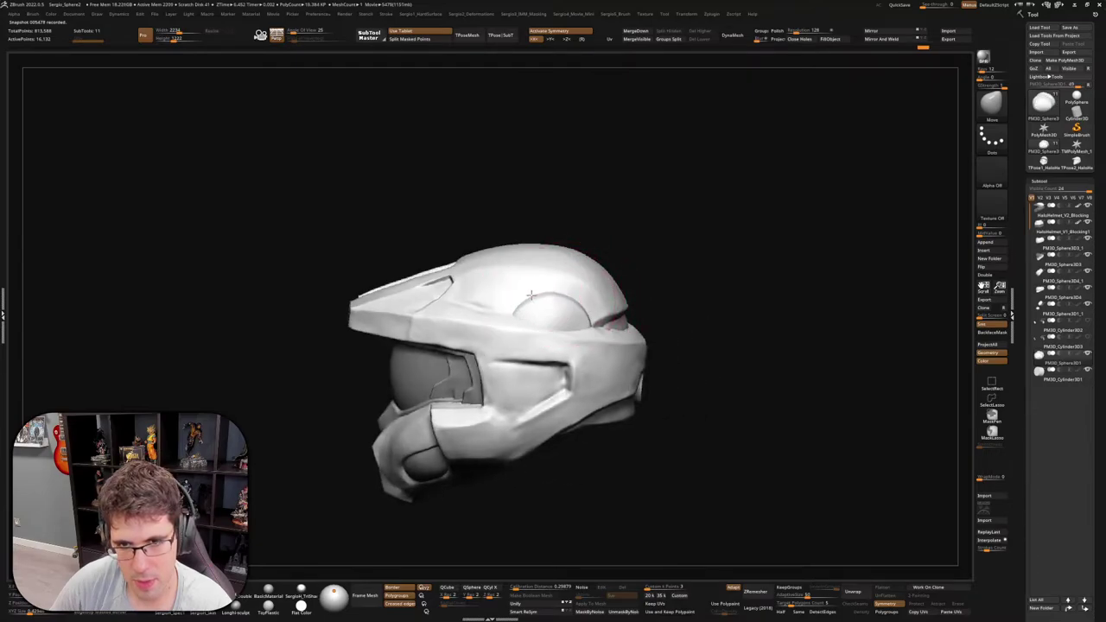
mouse_move(570, 308)
right_down()
mouse_move(580, 335)
mouse_move(569, 322)
right_up()
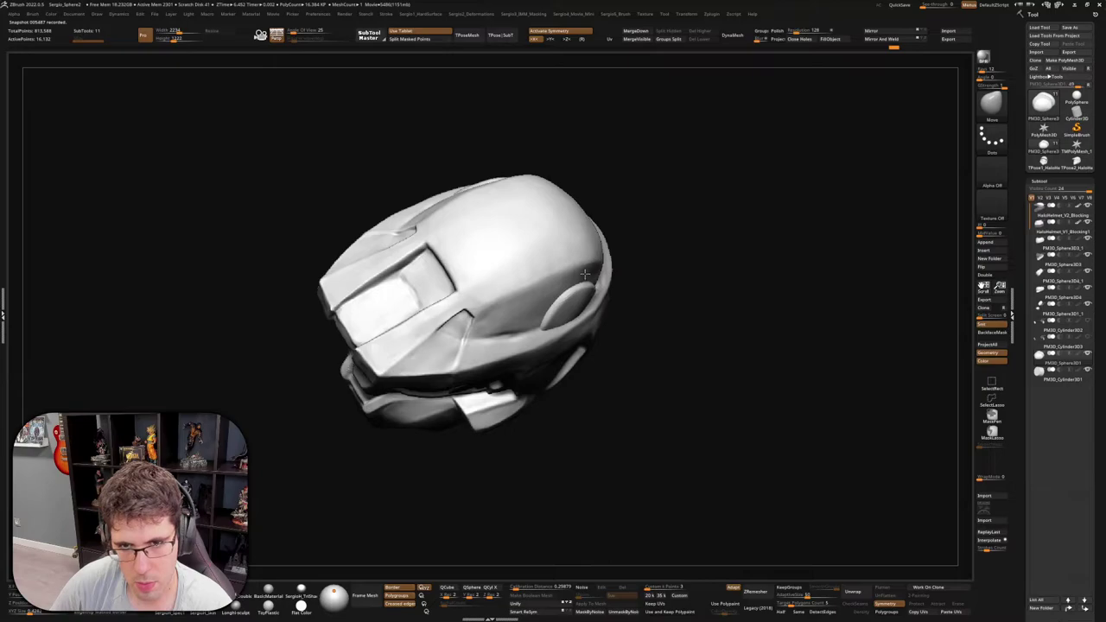
mouse_move(585, 274)
right_down()
mouse_move(568, 259)
mouse_move(589, 326)
mouse_move(581, 318)
right_up()
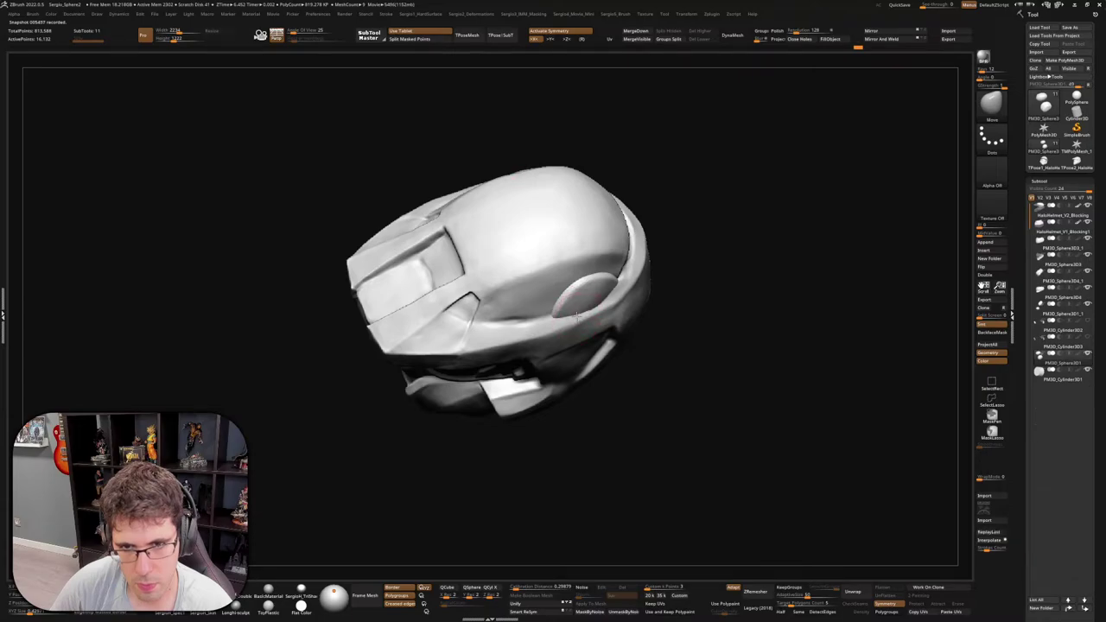
mouse_move(605, 300)
alt+right_down()
mouse_move(588, 279)
mouse_move(600, 344)
mouse_move(607, 314)
mouse_move(588, 298)
mouse_move(666, 279)
mouse_move(573, 271)
alt+right_up()
right_drag(585, 314, 590, 298)
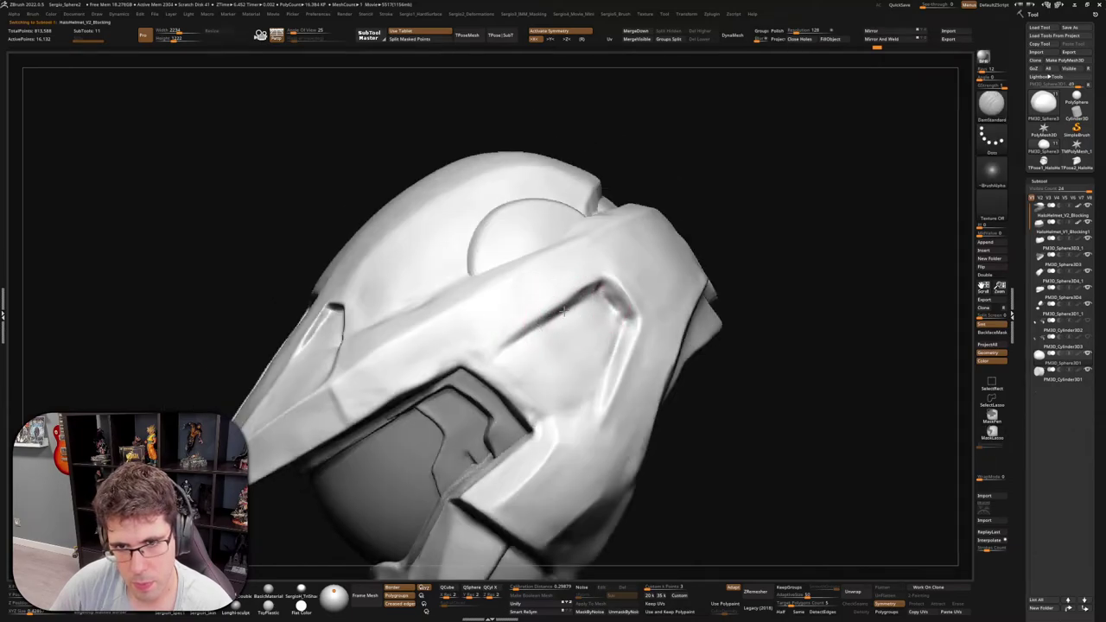
alt+click(596, 289)
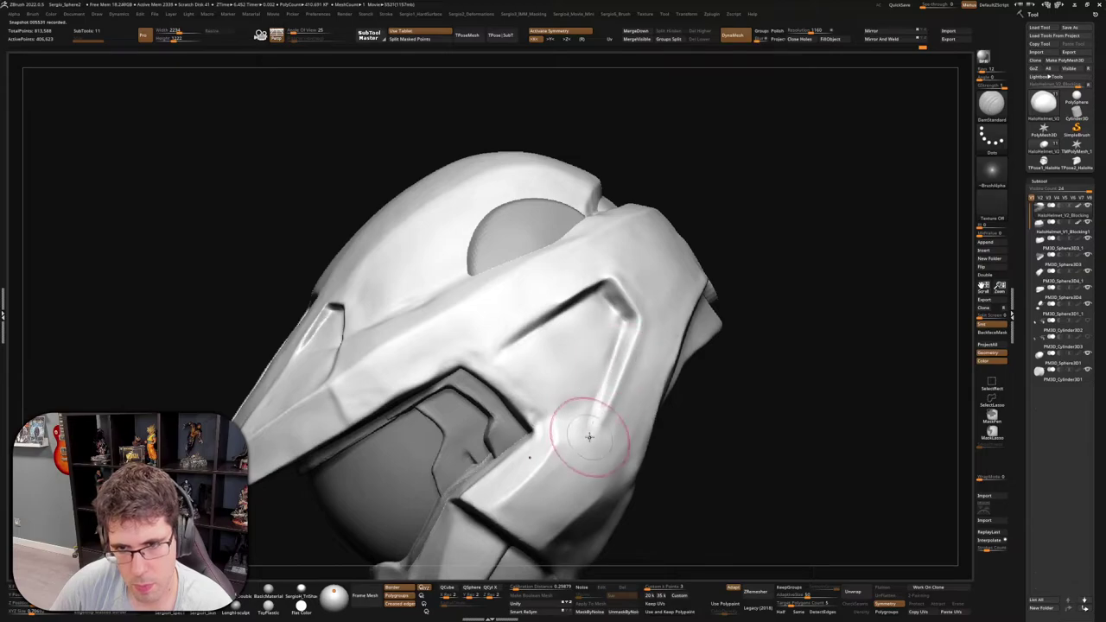
Deepen the brow vent groove's corner, then Shift-smooth the surrounding surface with the Clay brush active
drag(631, 332, 607, 297)
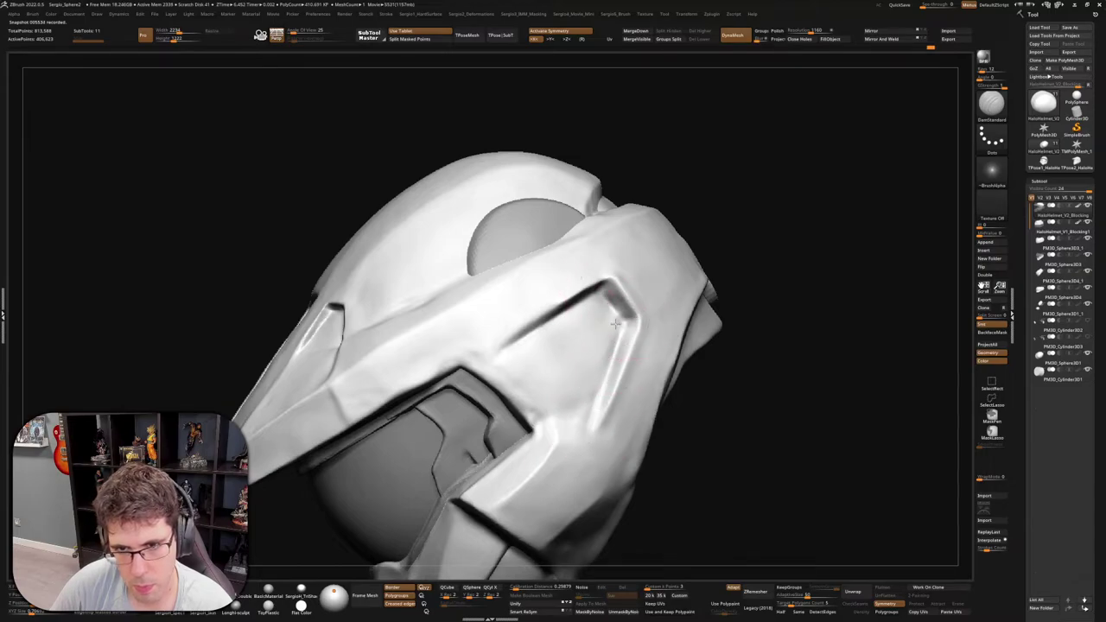
right_drag(624, 325, 620, 309)
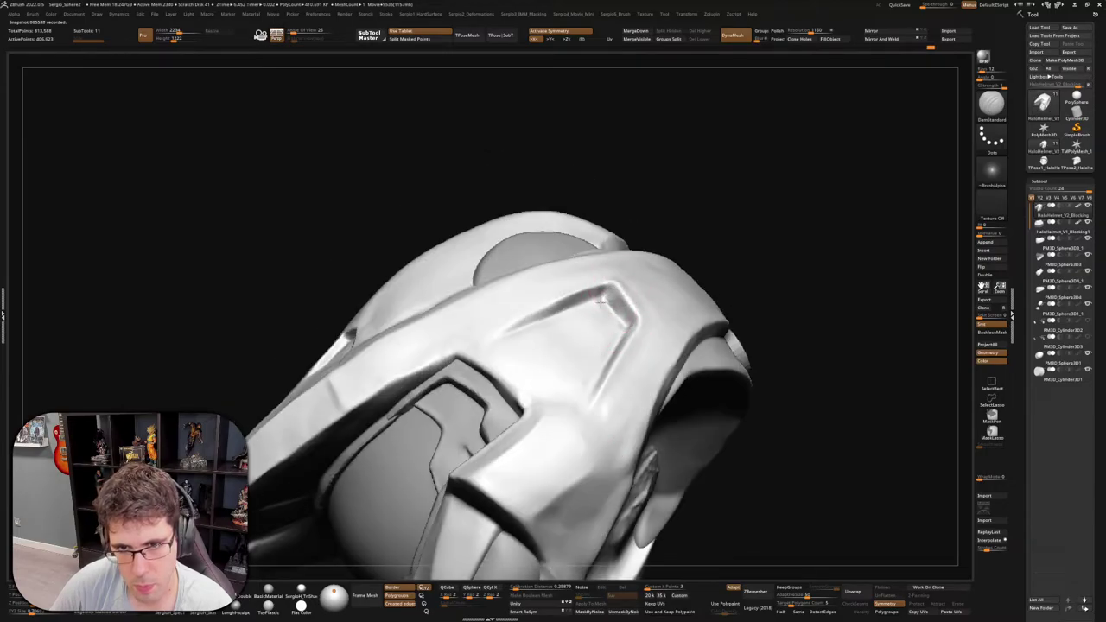
right_drag(604, 294, 600, 317)
key(b)
key(c)
key(l)
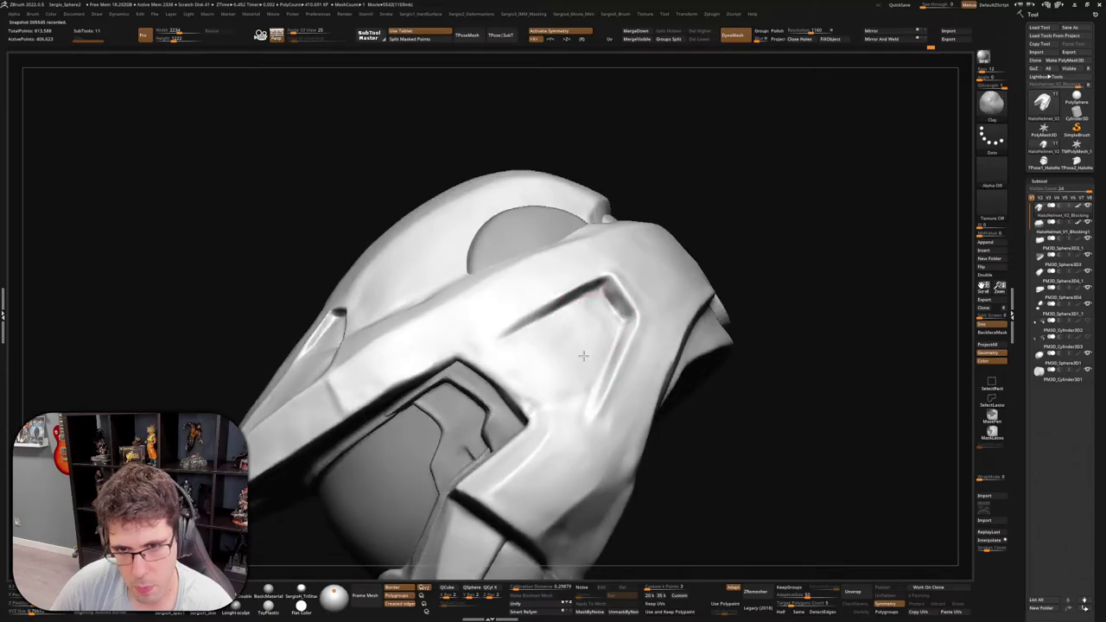
key(shift)
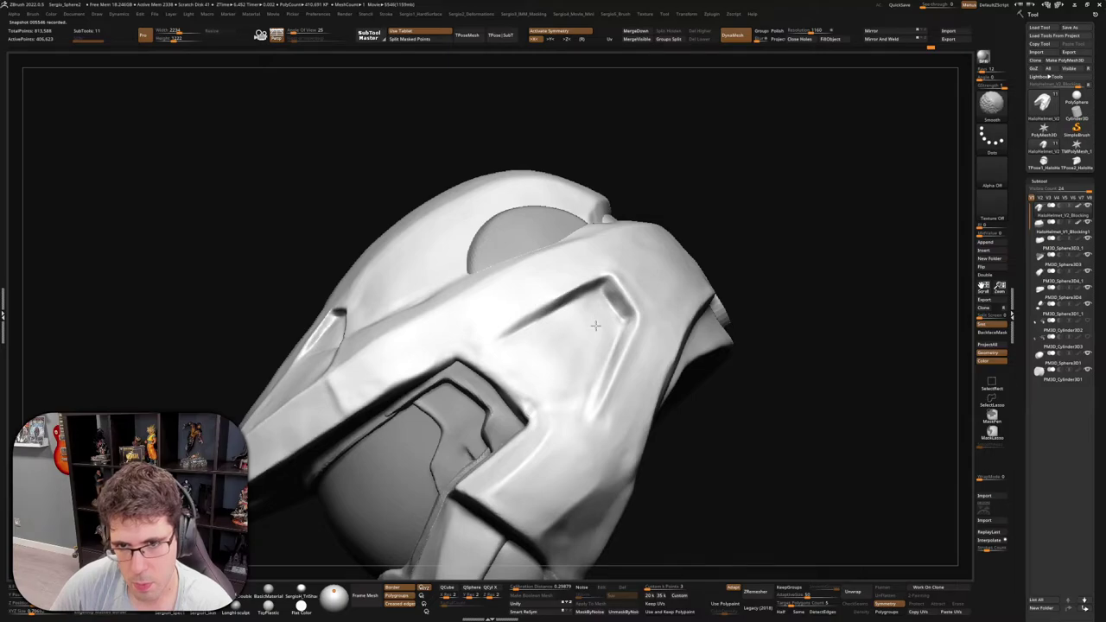
mouse_move(595, 325)
right_down()
mouse_move(587, 230)
mouse_move(580, 276)
mouse_move(595, 317)
mouse_move(612, 312)
mouse_move(600, 332)
mouse_move(620, 349)
mouse_move(560, 343)
mouse_move(525, 378)
right_up()
Nudge the ear plate surface with the Move brush, viewing the helmet from below
key(b)
key(m)
key(v)
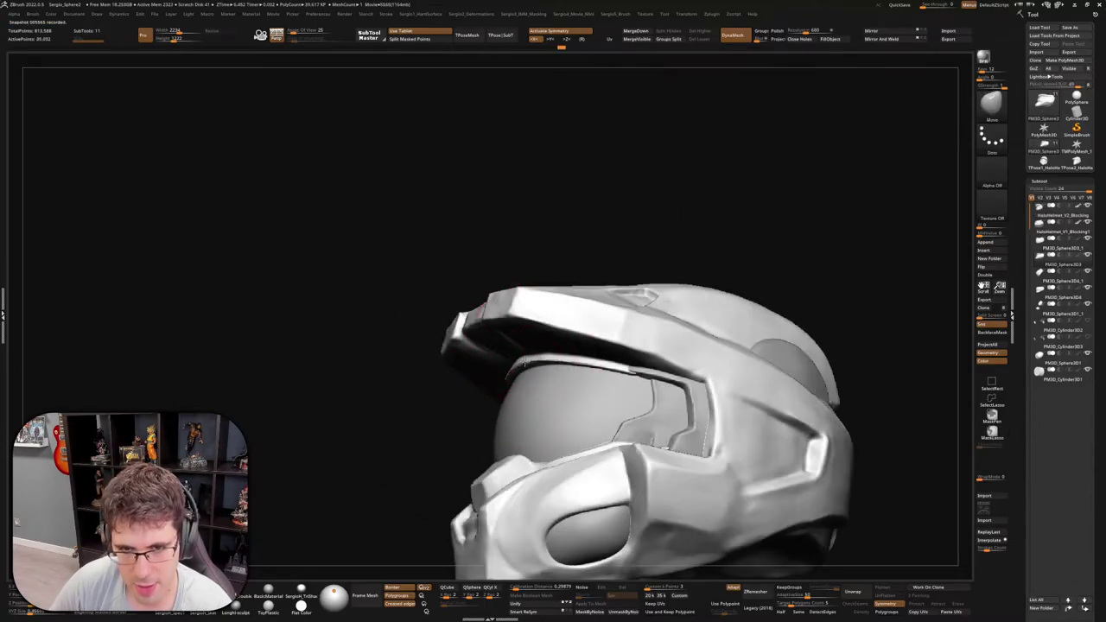
right_drag(549, 361, 547, 359)
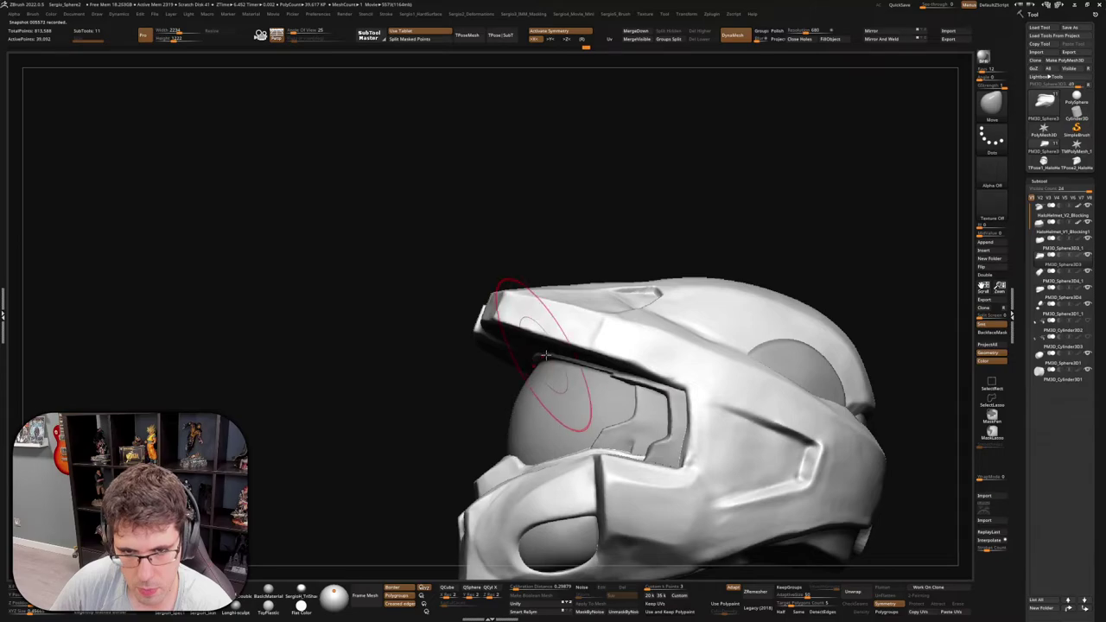
mouse_move(546, 355)
right_down()
mouse_move(563, 375)
mouse_move(649, 372)
mouse_move(666, 346)
mouse_move(666, 420)
mouse_move(628, 407)
mouse_move(639, 378)
right_up()
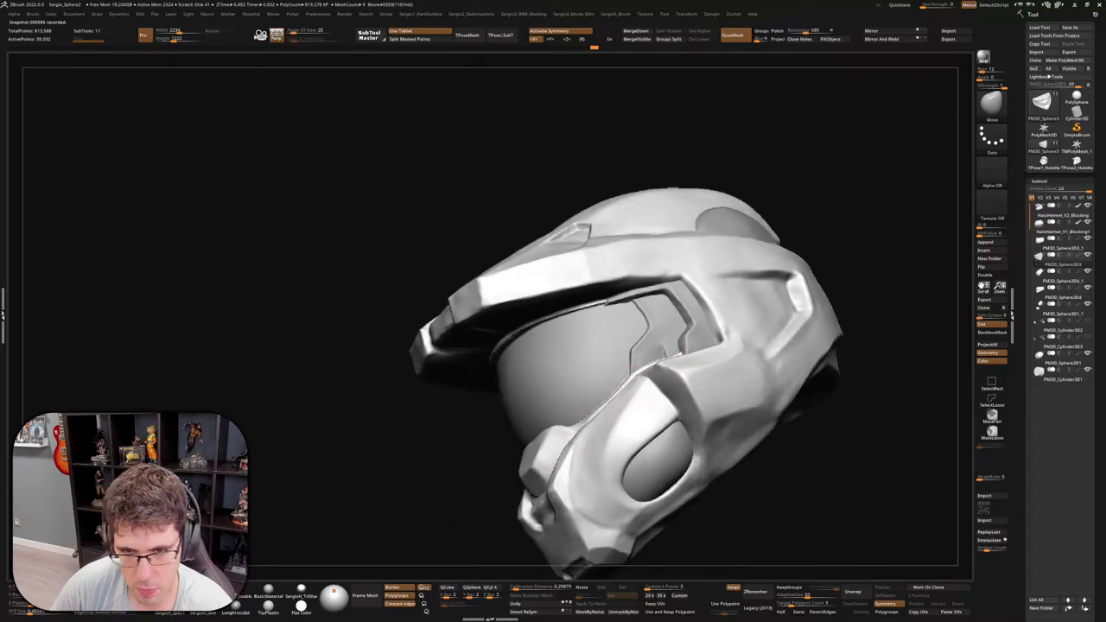
drag(653, 367, 577, 450)
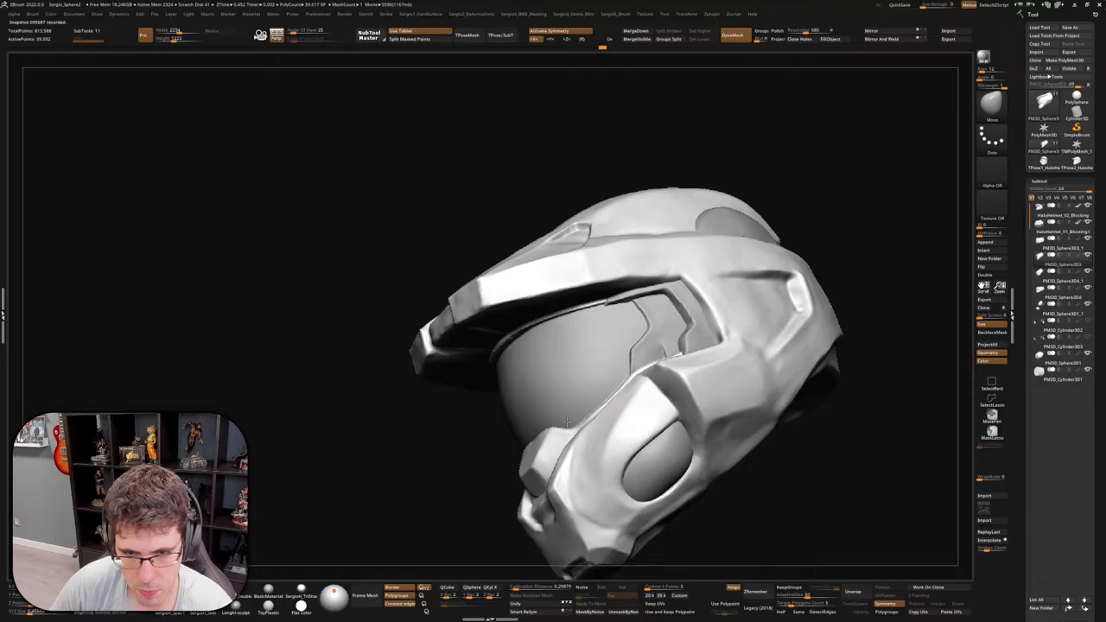
mouse_move(575, 406)
alt+right_down()
mouse_move(580, 355)
mouse_move(646, 335)
mouse_move(654, 355)
mouse_move(576, 301)
mouse_move(590, 377)
mouse_move(627, 320)
mouse_move(616, 314)
mouse_move(637, 309)
alt+right_up()
Make the main helmet shell active with the Clay brush and frame the left cheek with a smaller brush
key(b)
key(c)
key(b)
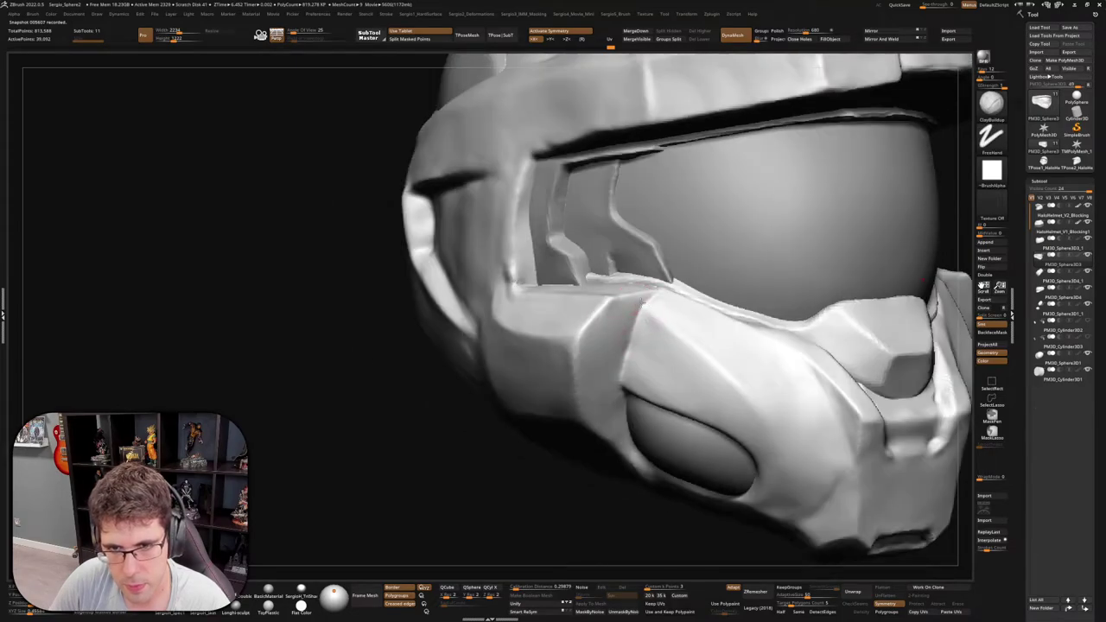
alt+click(636, 302)
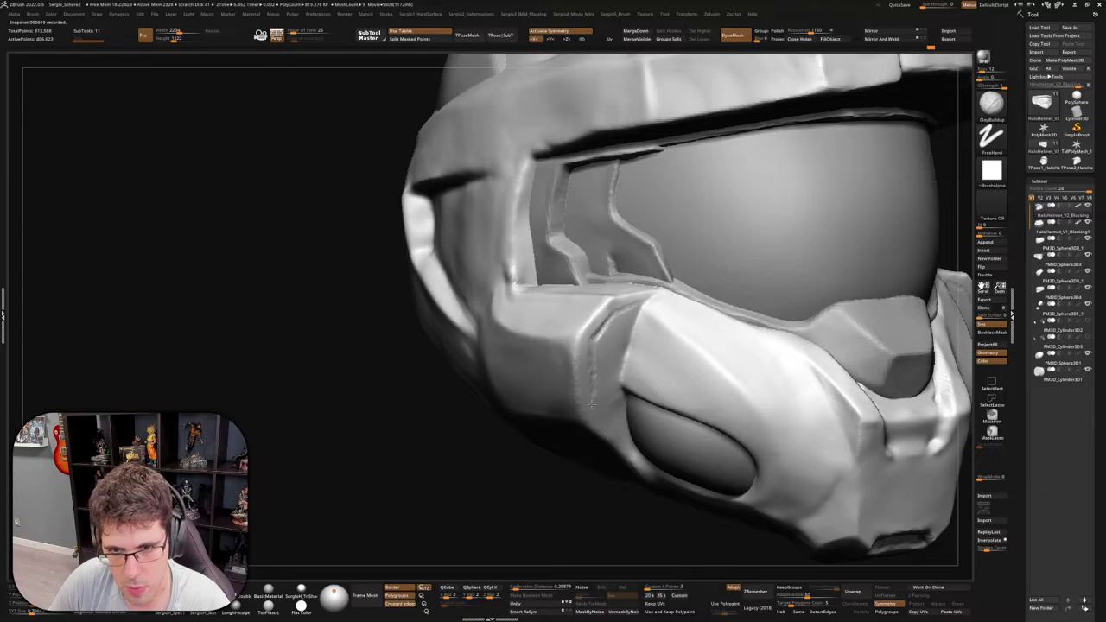
right_drag(591, 406, 589, 368)
right_drag(598, 416, 591, 397)
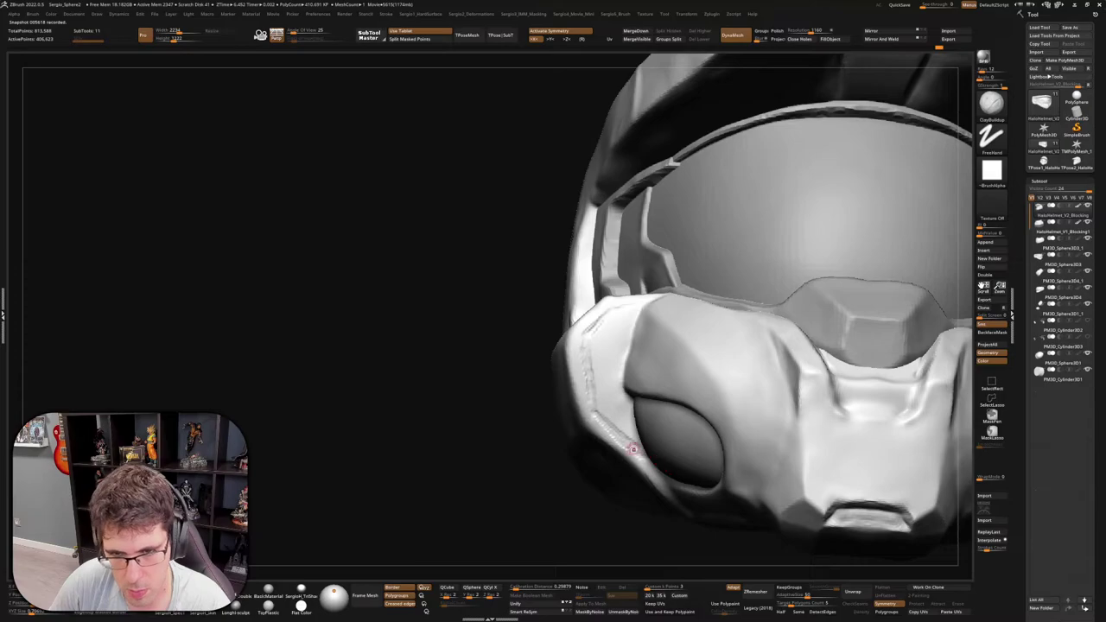
right_drag(626, 347, 641, 300)
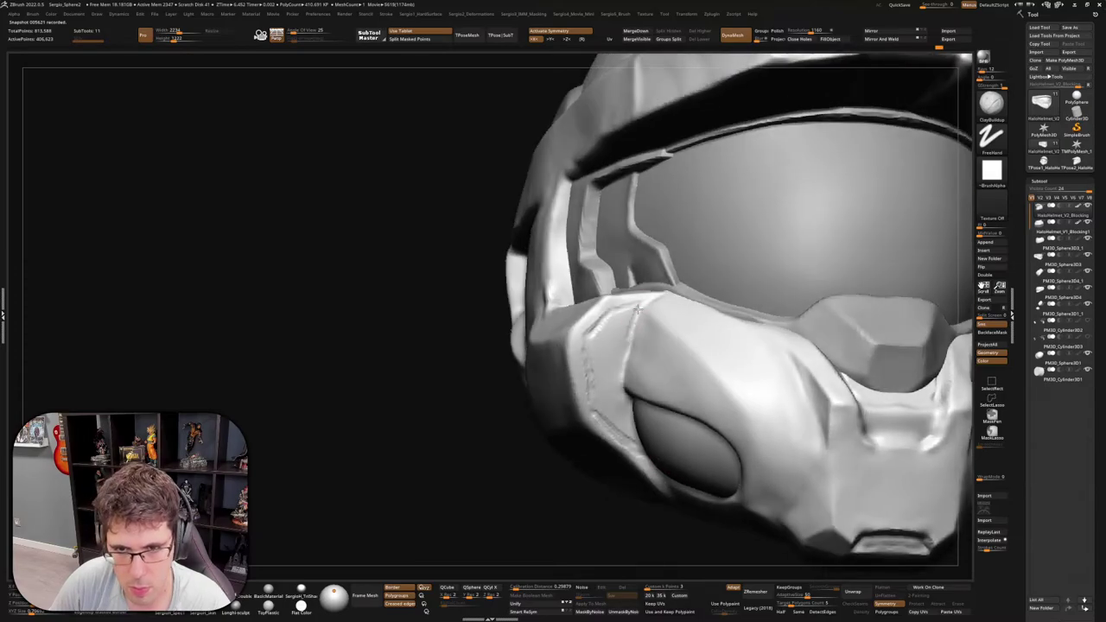
right_drag(618, 382, 620, 390)
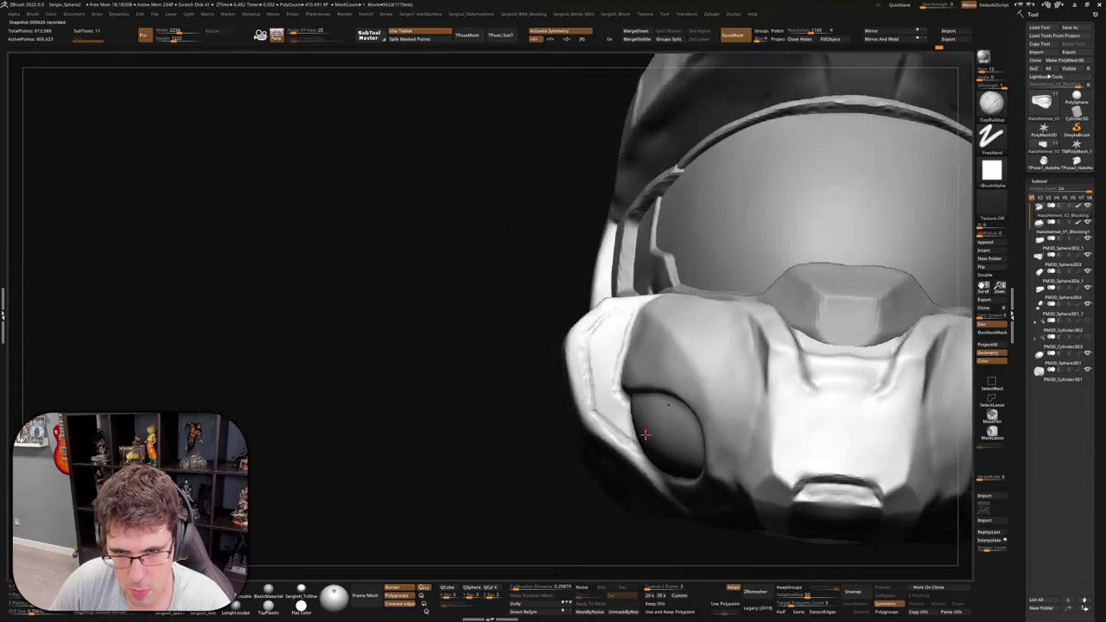
mouse_move(644, 434)
alt+right_down()
mouse_move(625, 382)
mouse_move(699, 354)
mouse_move(659, 320)
alt+right_up()
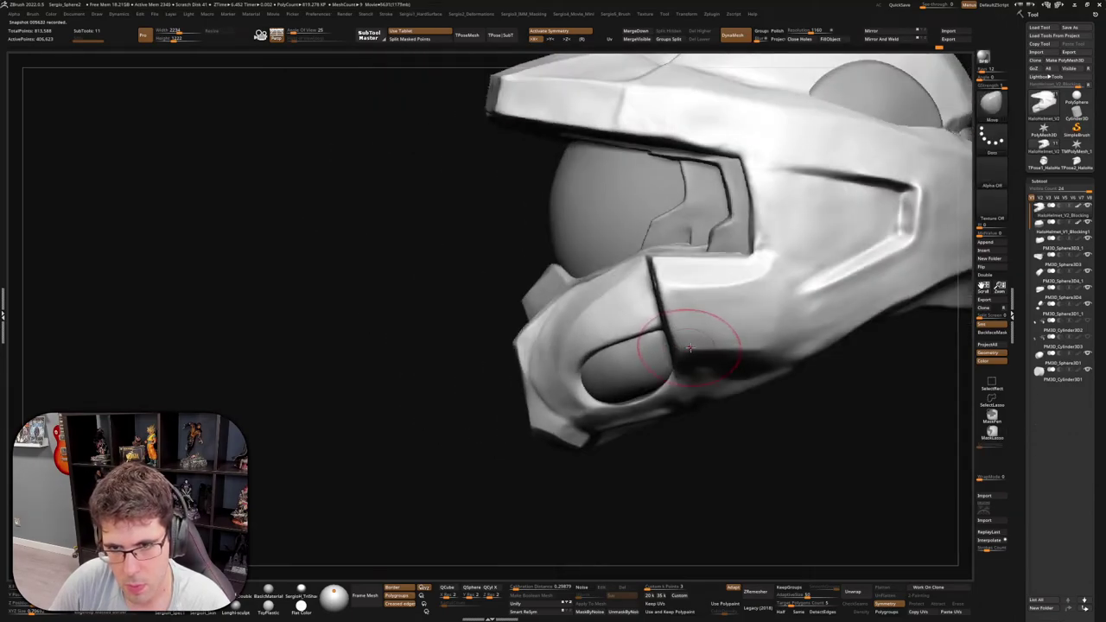
right_drag(689, 316, 703, 357)
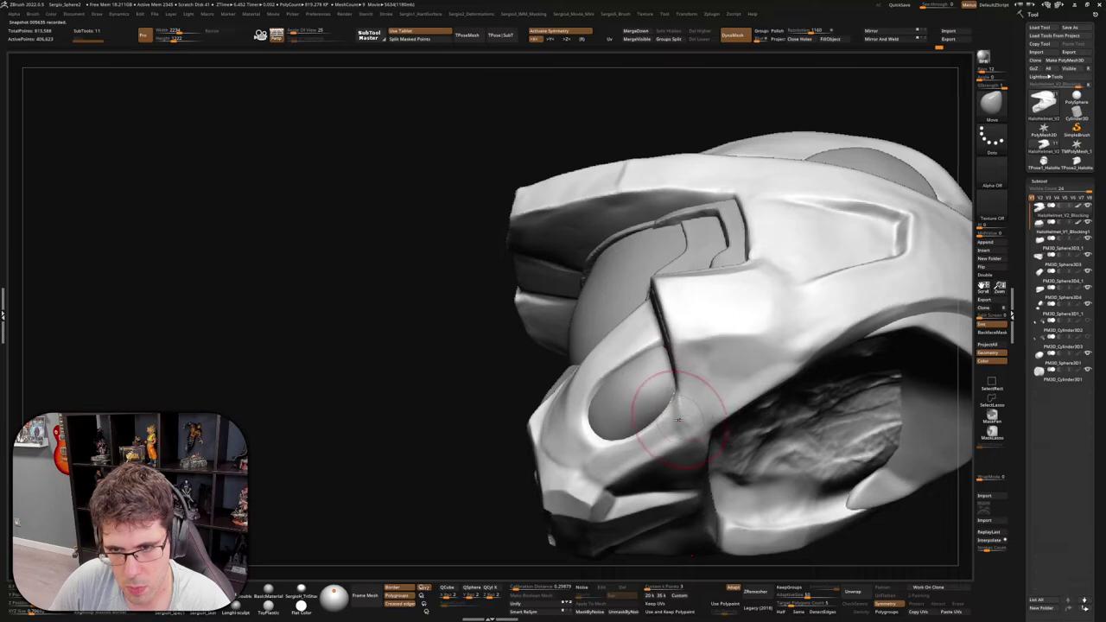
key(bracketleft)
key(bracketleft)
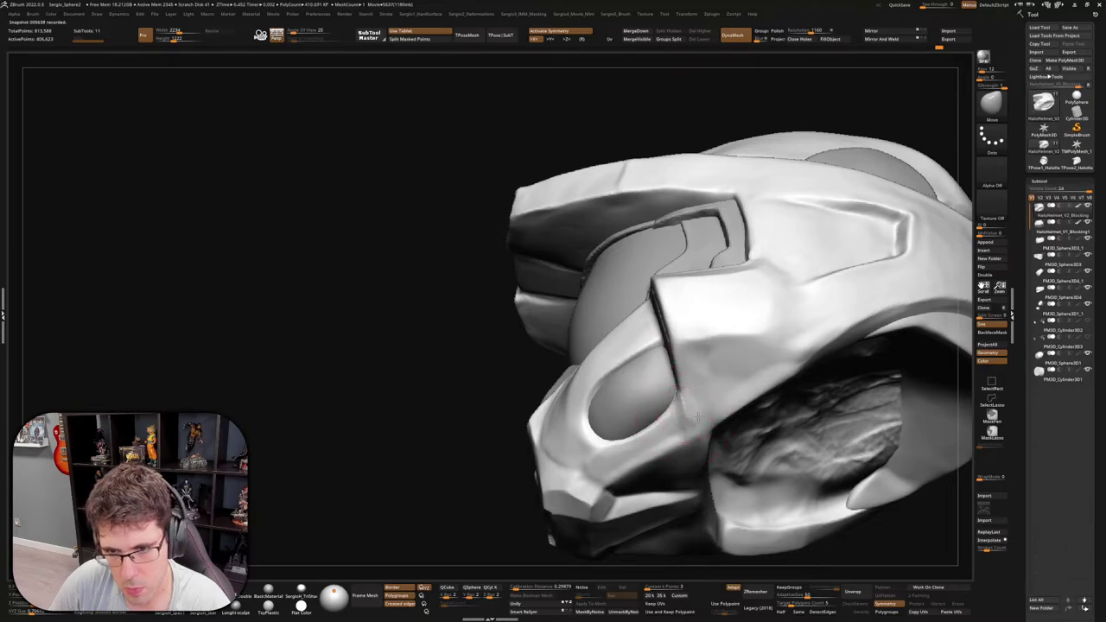
right_drag(696, 418, 682, 316)
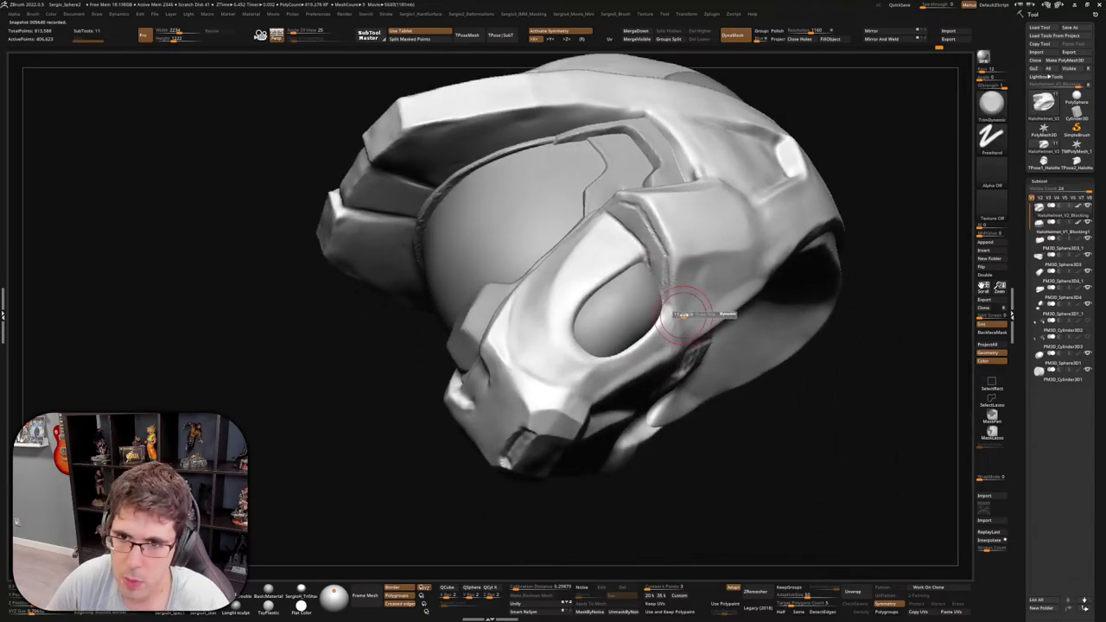
Build up clay on the side cheek plate, then reshape it with the Move brush
key(b)
key(c)
key(l)
drag(751, 275, 709, 333)
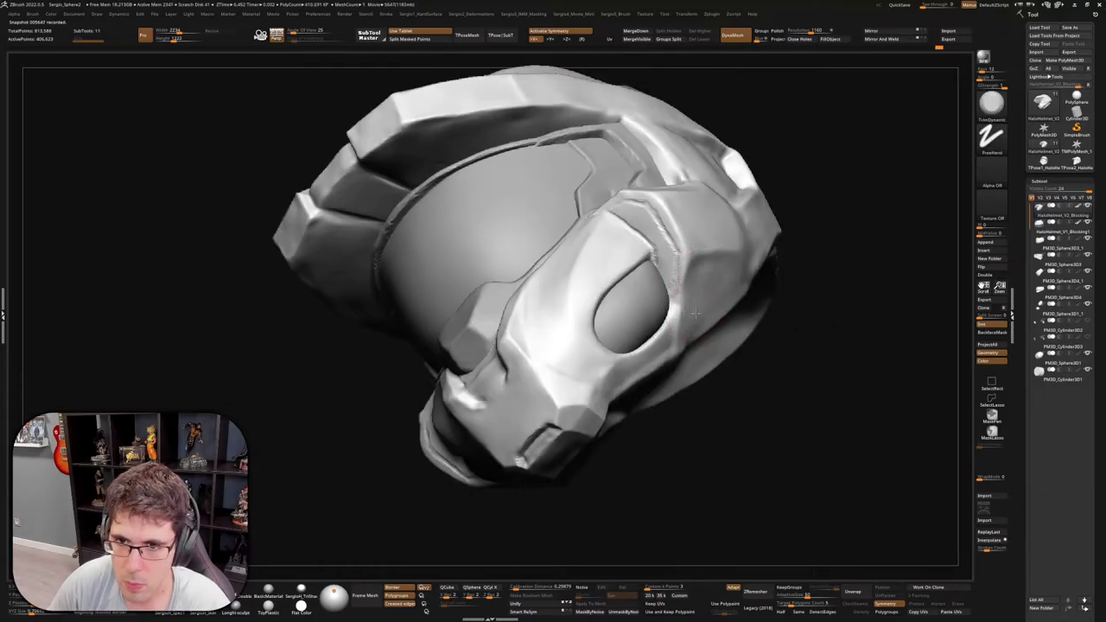
right_drag(721, 301, 661, 291)
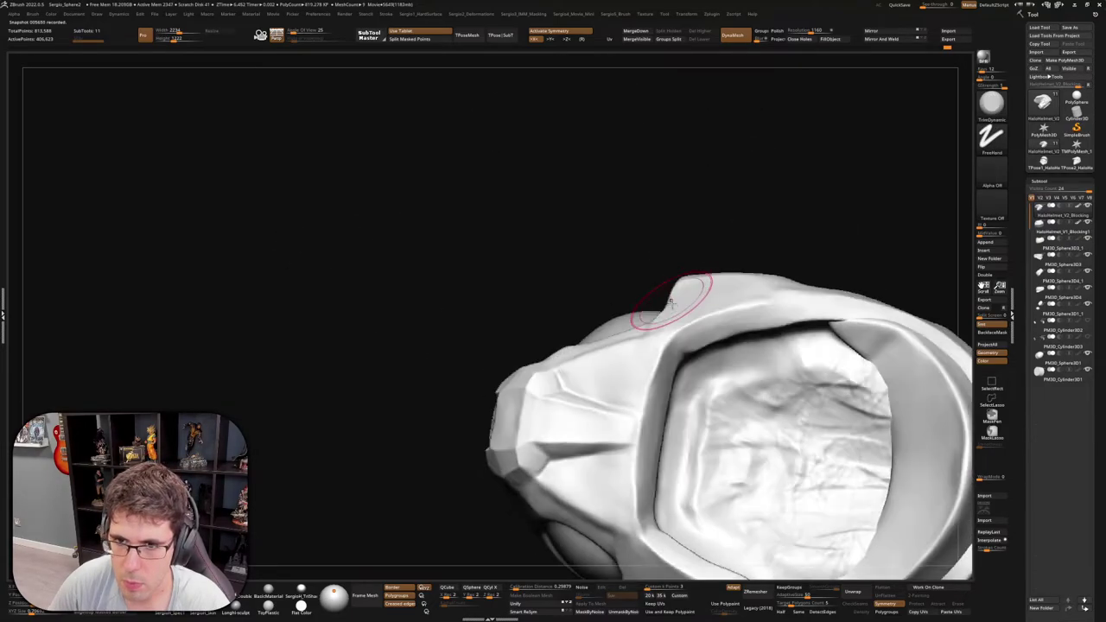
key(b)
key(m)
key(v)
mouse_move(673, 332)
right_down()
mouse_move(668, 312)
mouse_move(701, 298)
mouse_move(662, 277)
right_up()
key(shift)
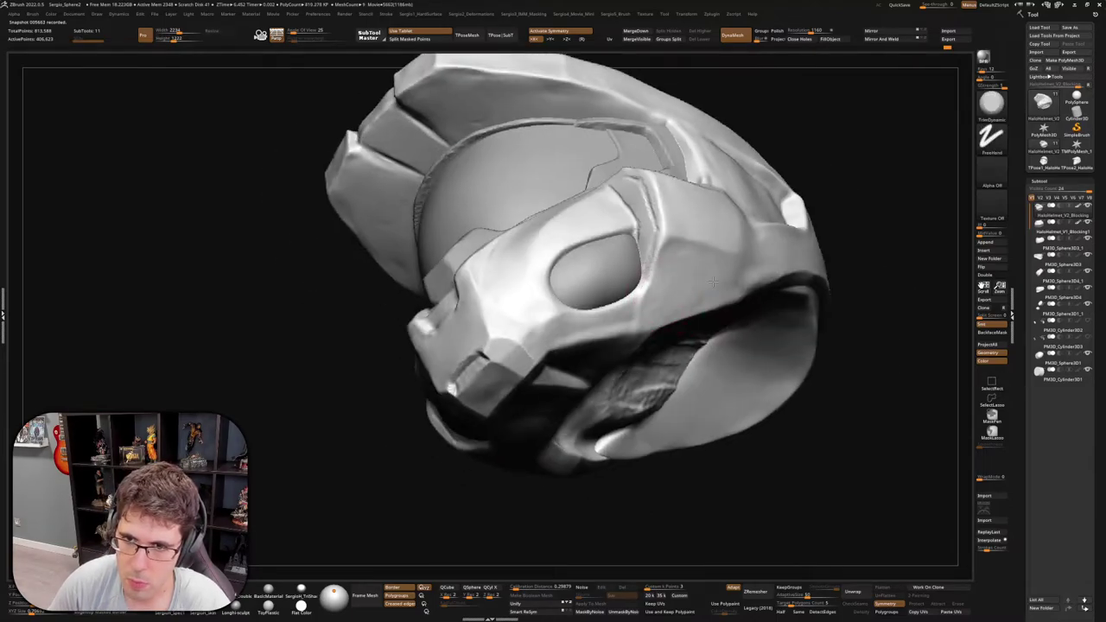
right_drag(711, 272, 664, 248)
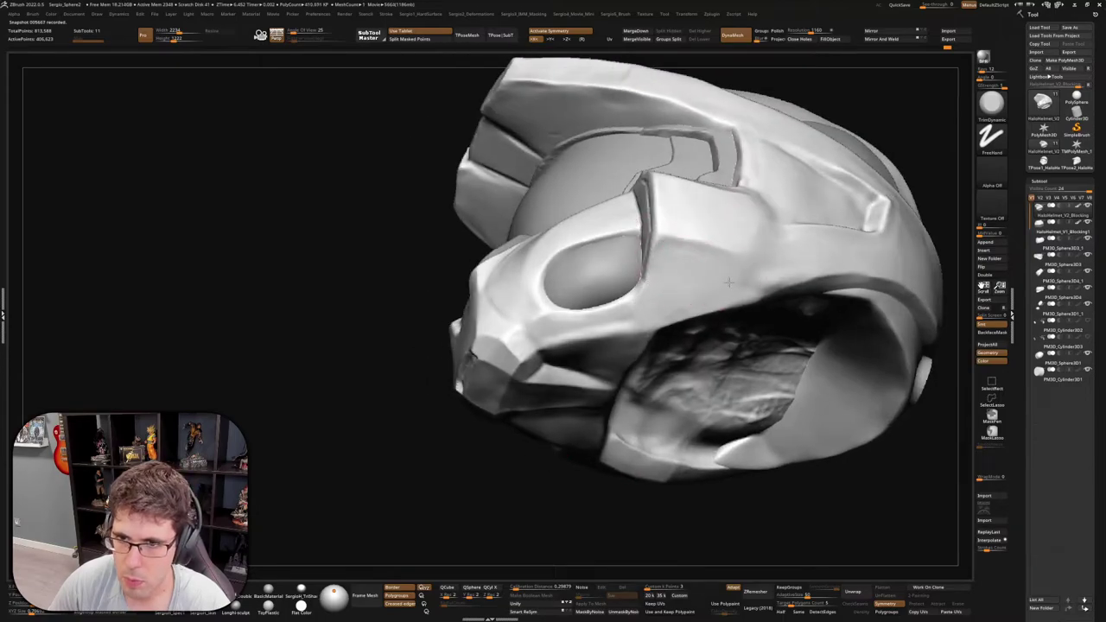
mouse_move(743, 274)
right_down()
mouse_move(776, 279)
mouse_move(708, 291)
mouse_move(779, 270)
mouse_move(740, 249)
right_up()
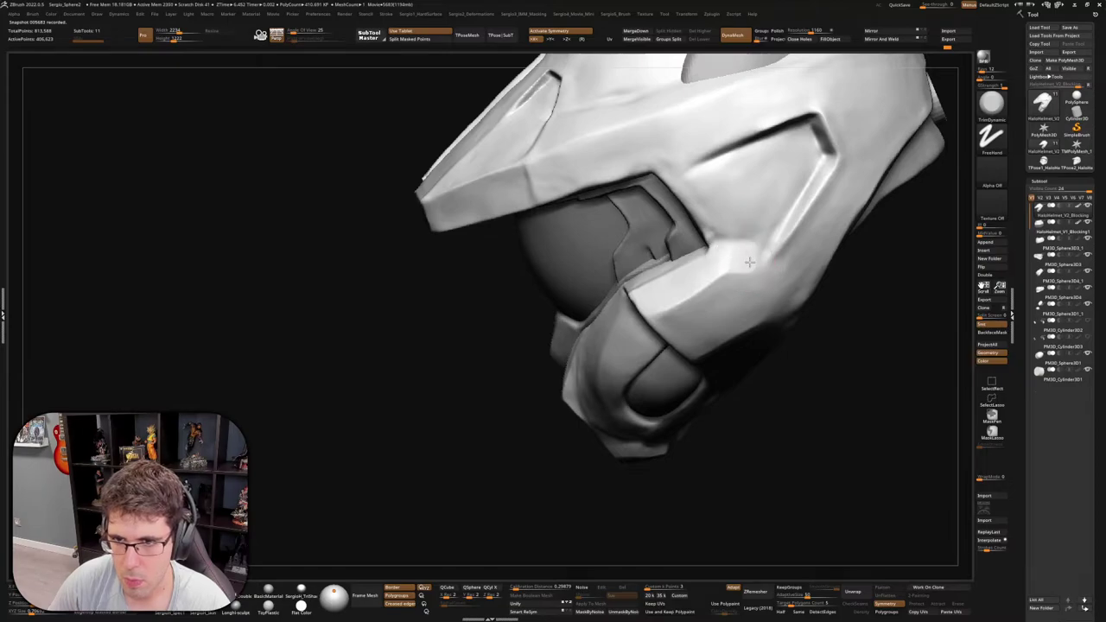
mouse_move(749, 262)
right_down()
mouse_move(772, 254)
mouse_move(755, 279)
mouse_move(722, 264)
mouse_move(718, 215)
mouse_move(728, 238)
mouse_move(672, 327)
right_up()
Sharpen the side cheek plate's edge with Pinch and smooth it
key(b)
key(p)
key(i)
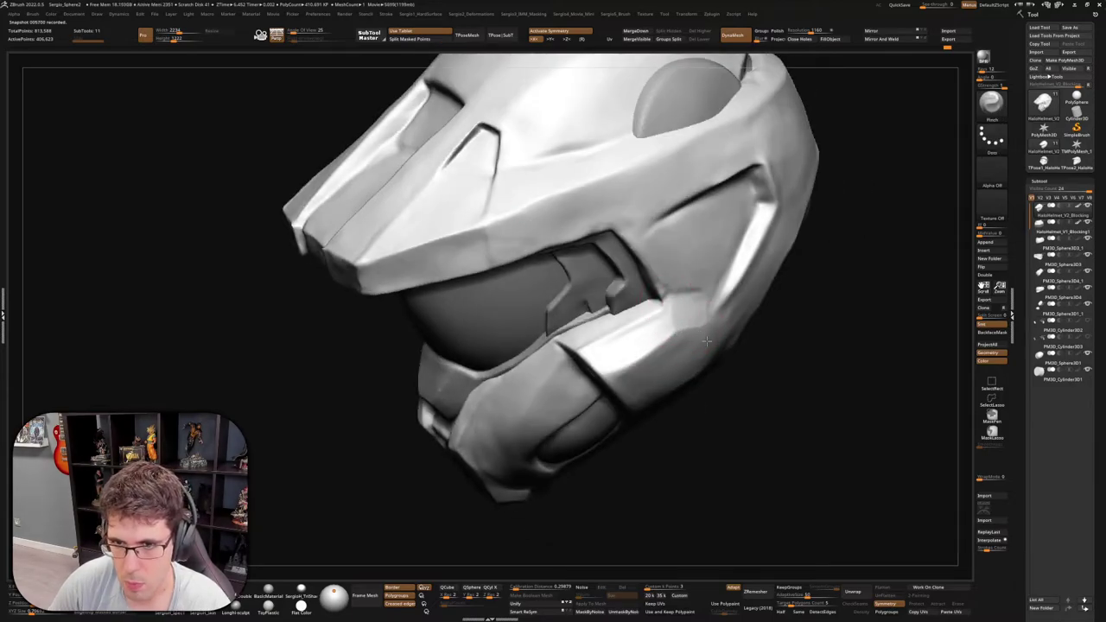
mouse_move(707, 341)
right_down()
mouse_move(694, 324)
mouse_move(716, 311)
right_up()
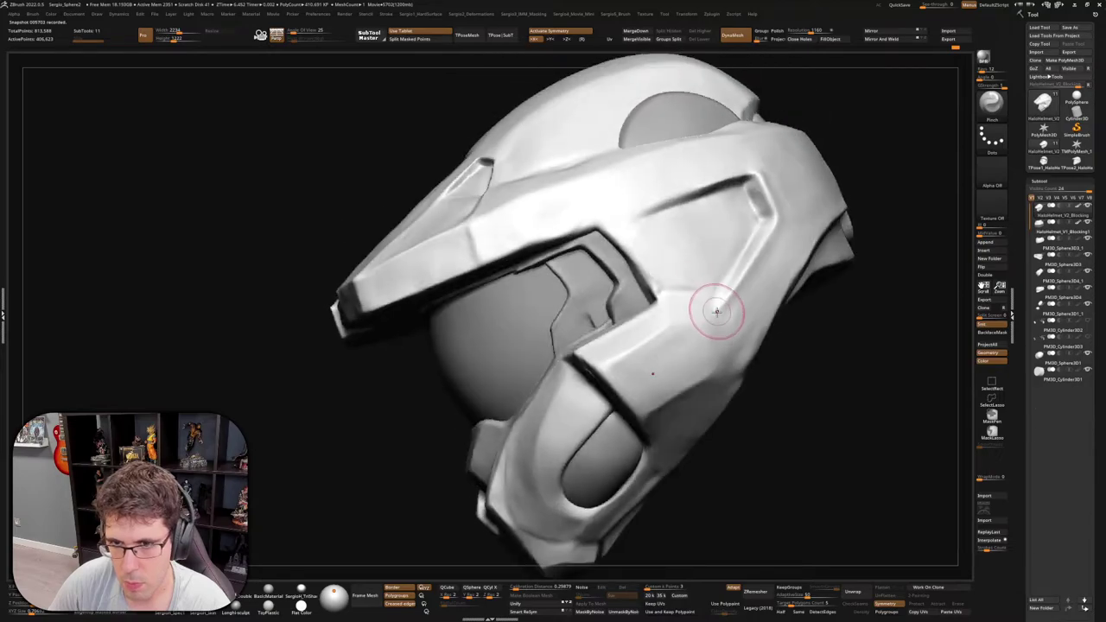
key(shift)
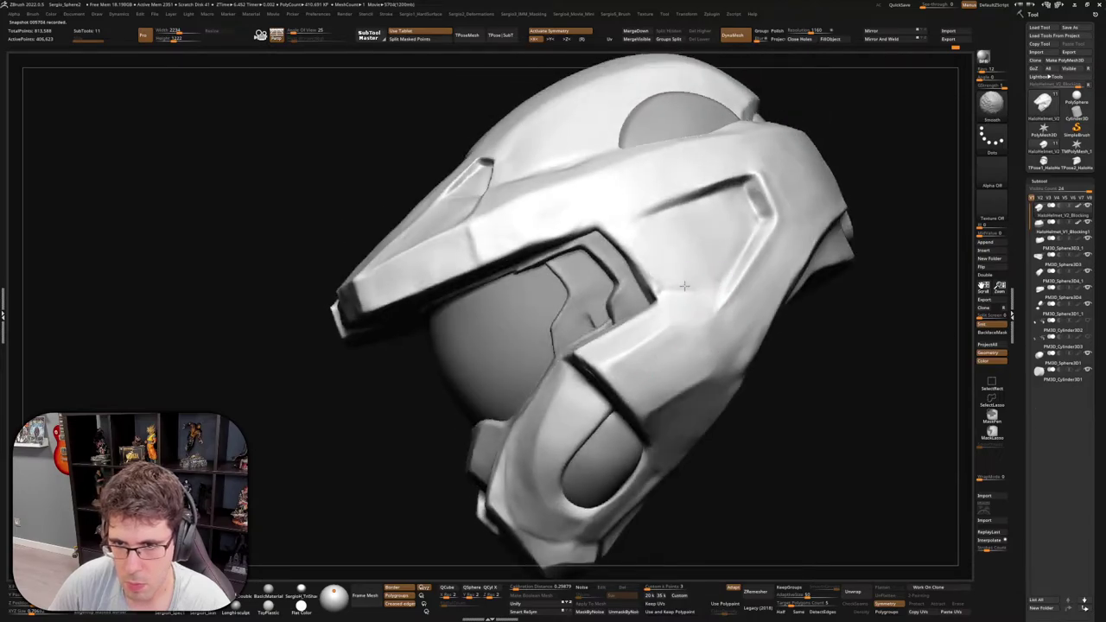
mouse_move(706, 273)
right_down()
mouse_move(705, 314)
mouse_move(691, 320)
mouse_move(706, 331)
mouse_move(705, 360)
mouse_move(701, 372)
mouse_move(674, 375)
right_up()
Flatten the cheek plate edges with TrimDynamic, smoothing and resizing the brush as needed
key(b)
key(t)
key(d)
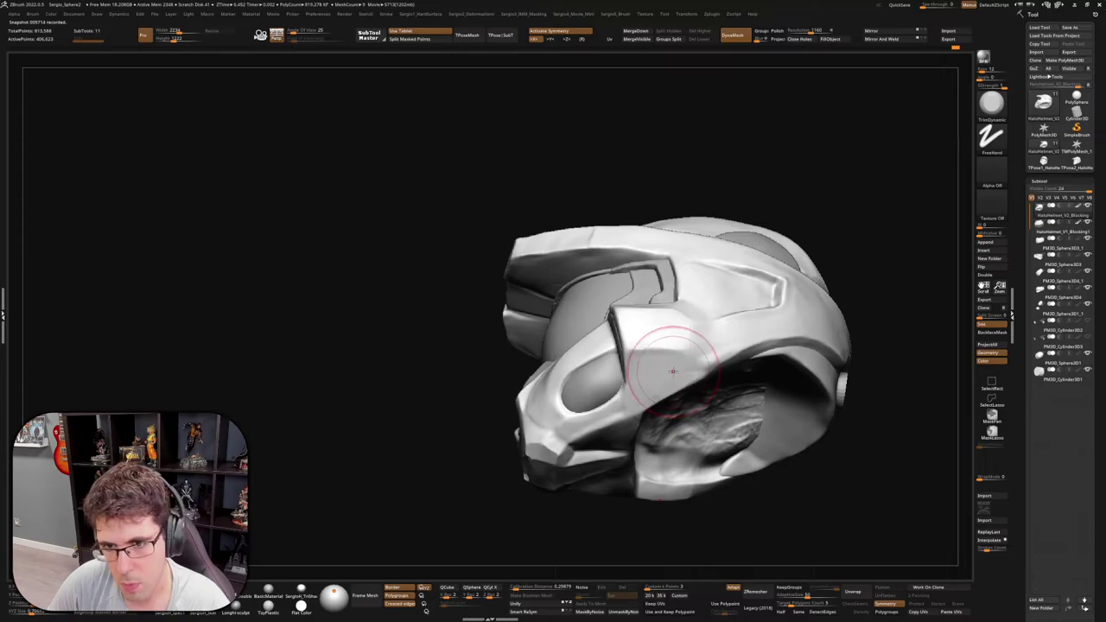
mouse_move(725, 337)
right_down()
mouse_move(731, 378)
mouse_move(708, 375)
mouse_move(696, 356)
right_up()
key(ctrl+shift)
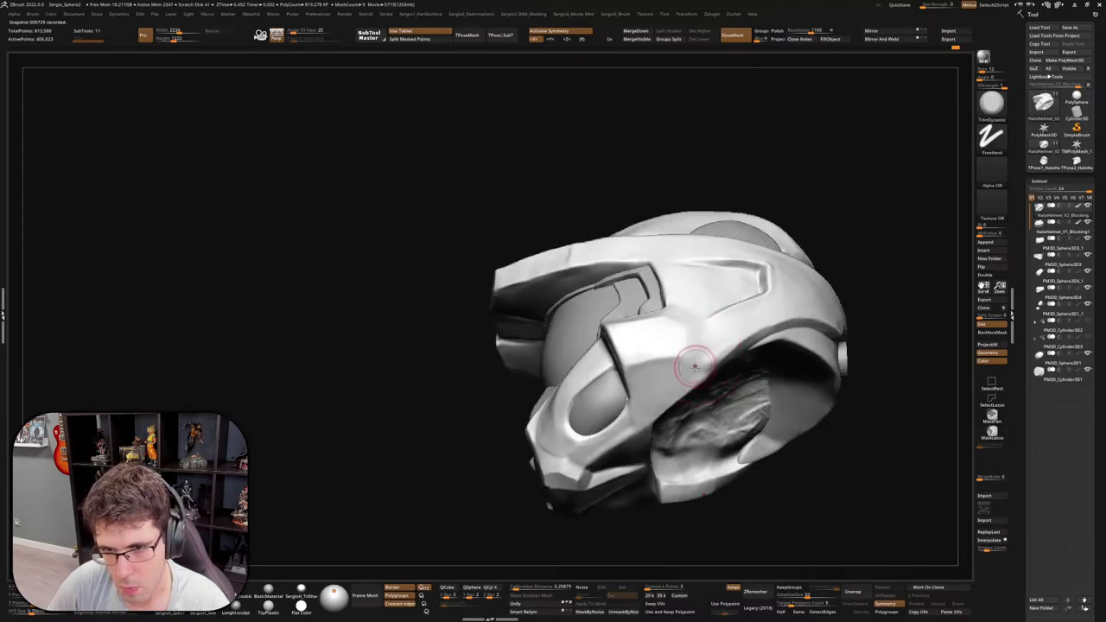
key(shift)
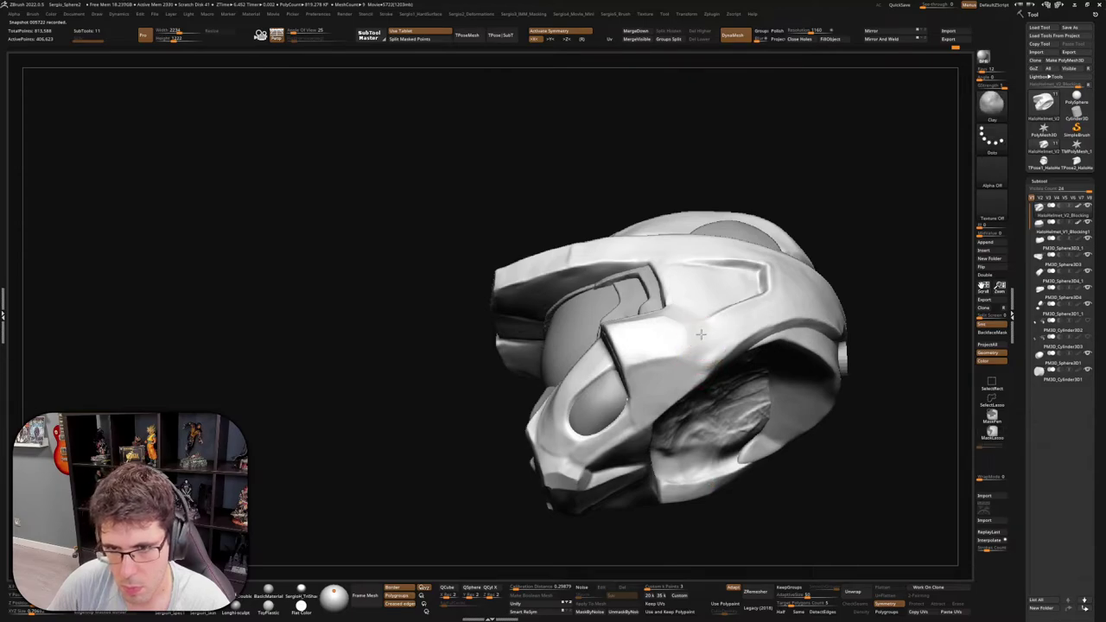
key(s)
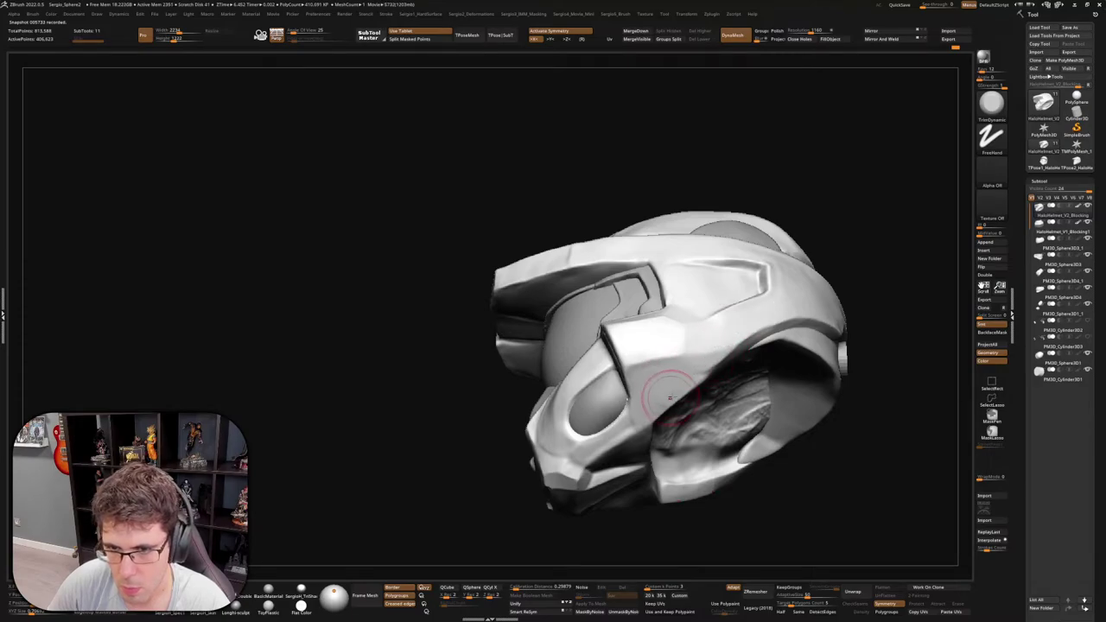
mouse_move(672, 370)
right_down()
mouse_move(703, 387)
mouse_move(698, 367)
mouse_move(687, 392)
mouse_move(666, 346)
right_up()
key(b)
key(d)
key(s)
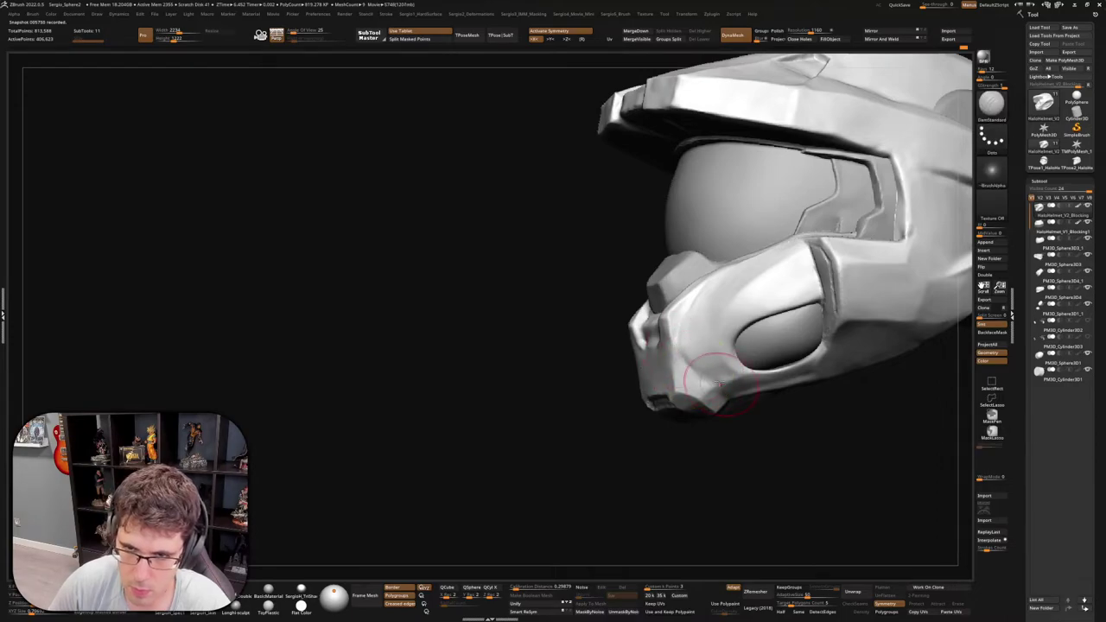
mouse_move(724, 385)
right_down()
mouse_move(722, 351)
mouse_move(679, 308)
right_up()
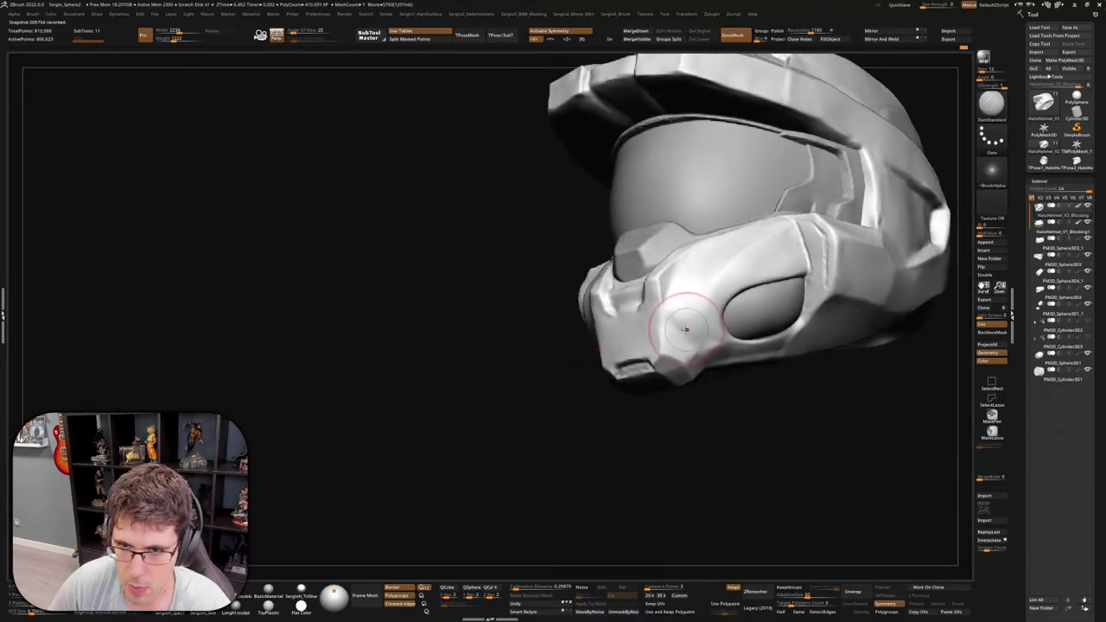
right_drag(712, 353, 679, 329)
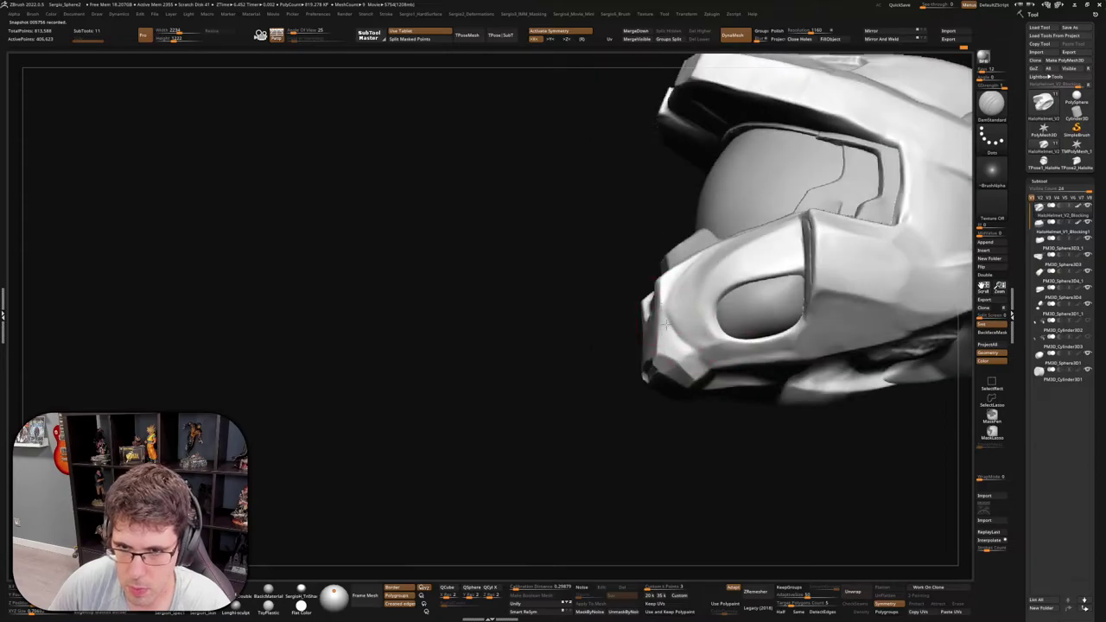
right_drag(717, 377, 700, 352)
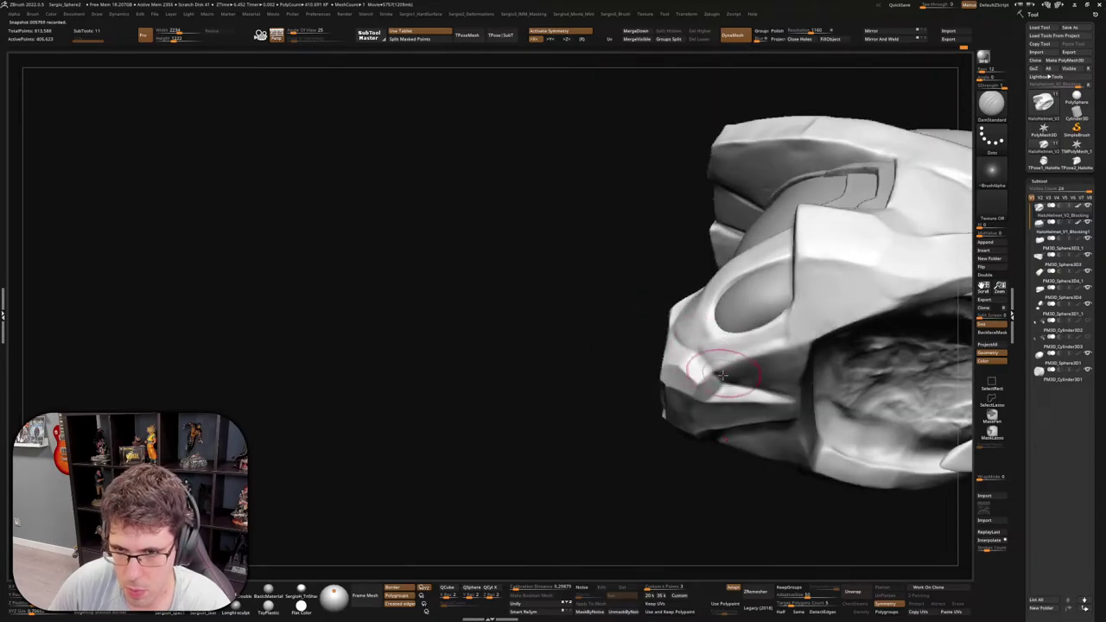
mouse_move(728, 393)
right_down()
mouse_move(737, 407)
mouse_move(728, 271)
right_up()
key(b)
key(t)
key(d)
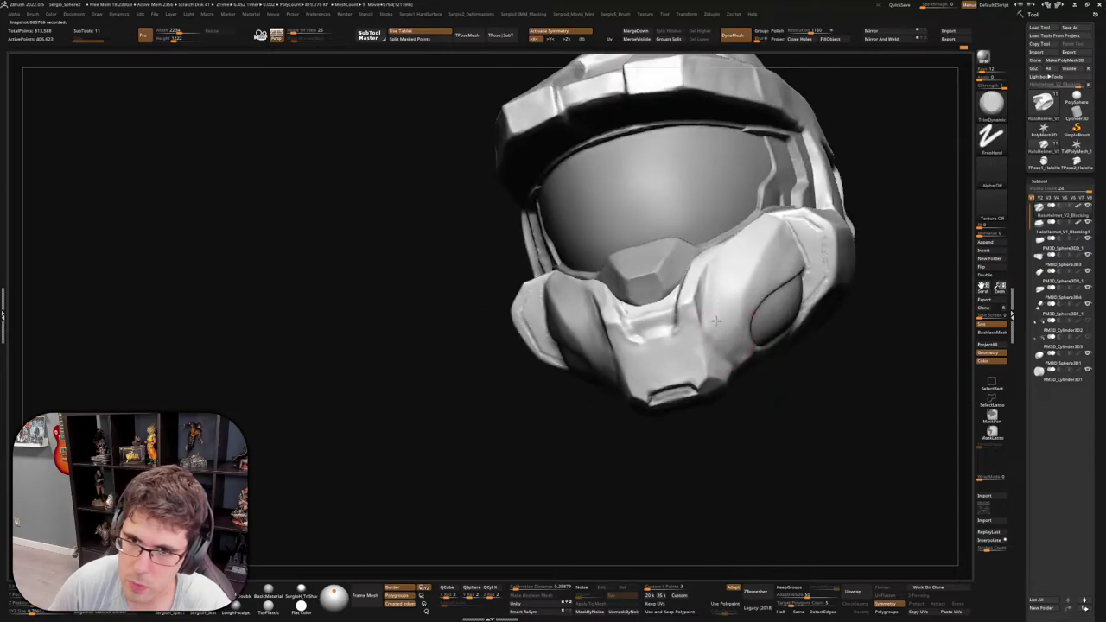
mouse_move(756, 360)
right_down()
mouse_move(701, 358)
mouse_move(728, 390)
mouse_move(760, 389)
mouse_move(752, 309)
mouse_move(690, 353)
mouse_move(700, 353)
right_up()
key(ctrl)
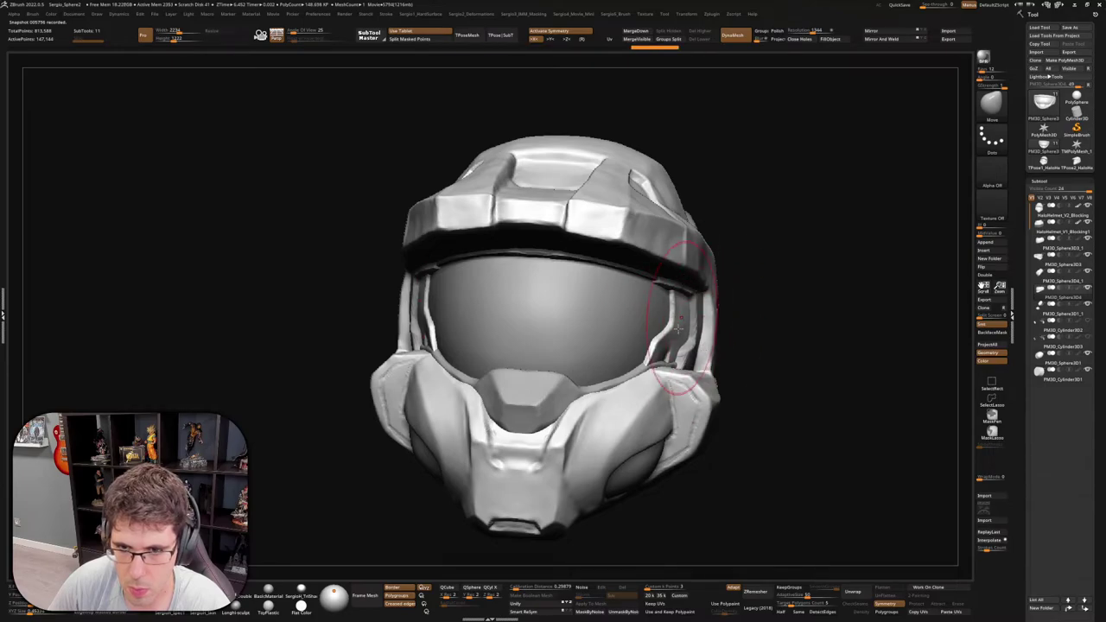
From a low view of the chin, stroke TrimDynamic across the mouthpiece top to flatten it
right_drag(682, 279, 641, 392)
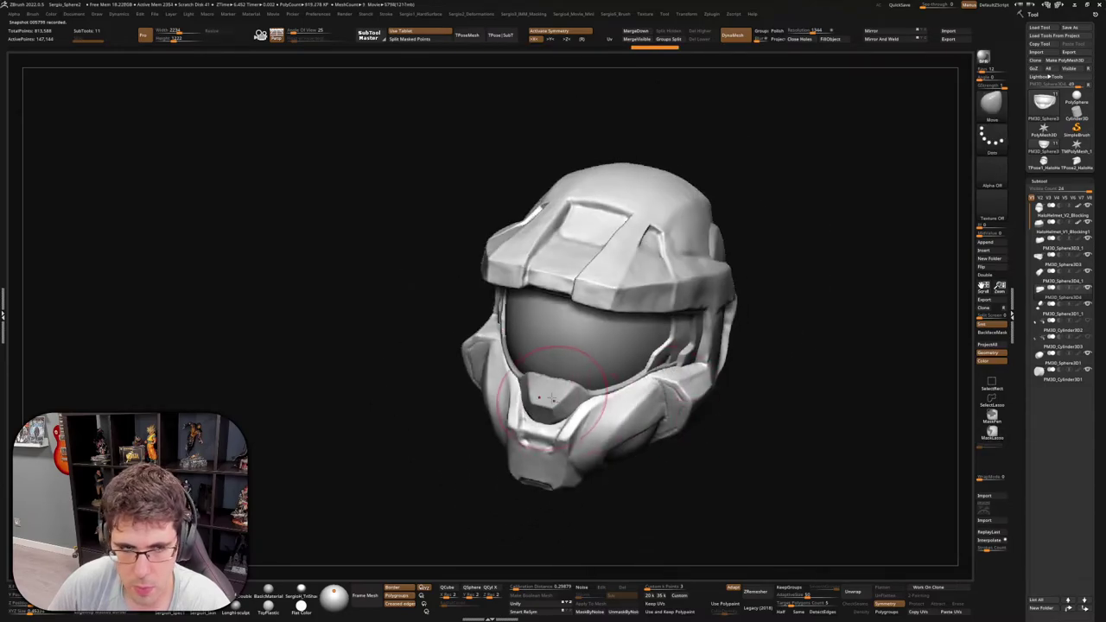
ctrl+right_drag(551, 397, 620, 389)
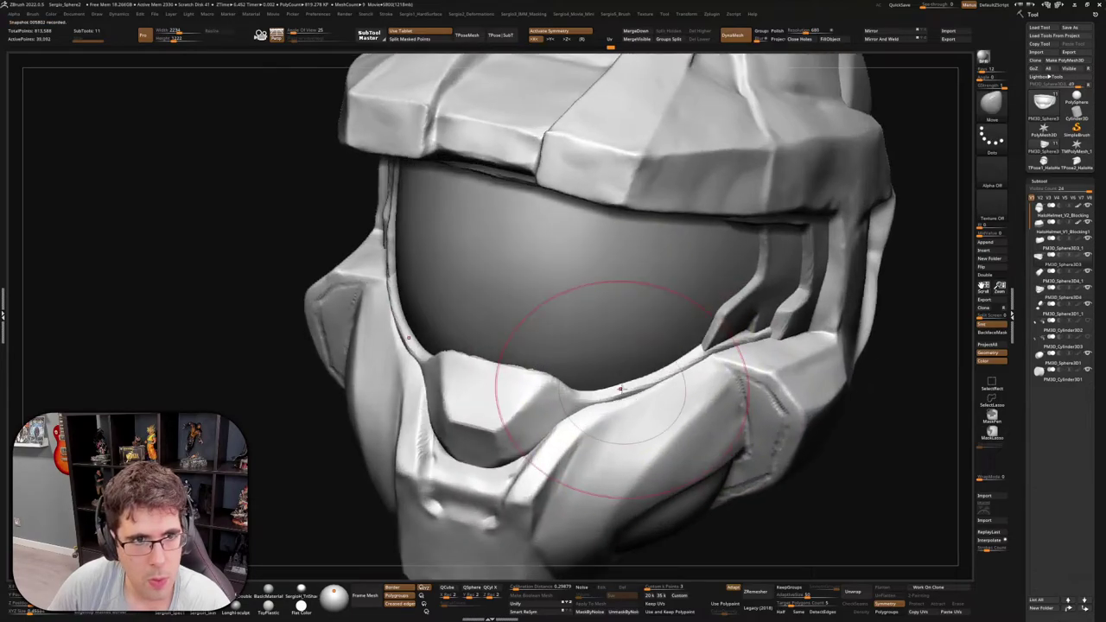
mouse_move(518, 444)
right_down()
mouse_move(506, 423)
mouse_move(493, 457)
right_up()
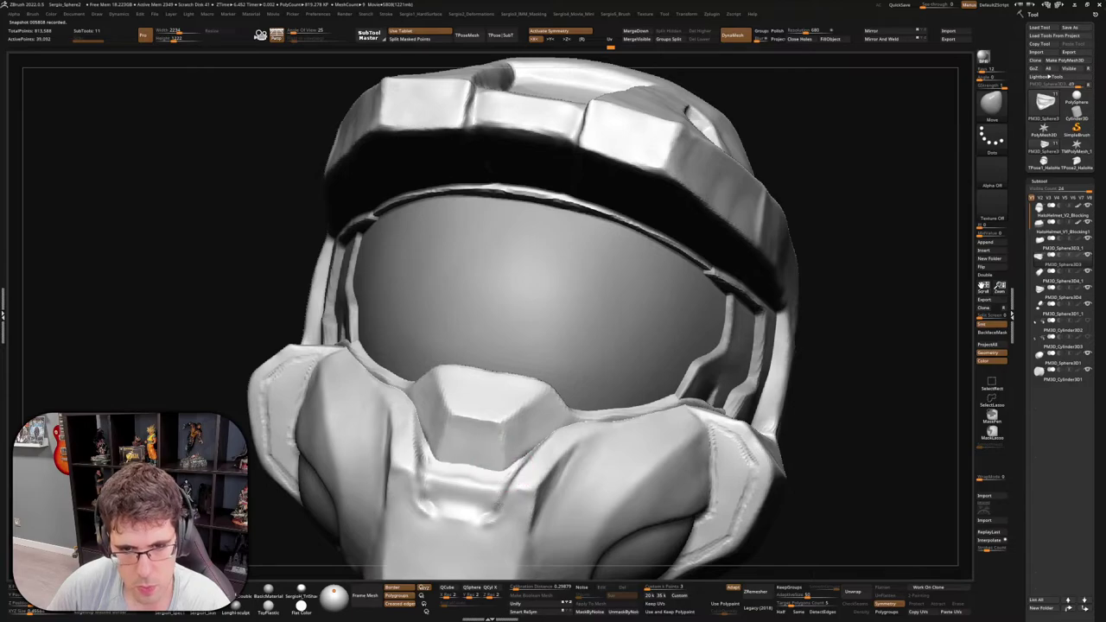
mouse_move(530, 456)
right_down()
mouse_move(543, 395)
mouse_move(509, 484)
mouse_move(553, 372)
mouse_move(612, 318)
right_up()
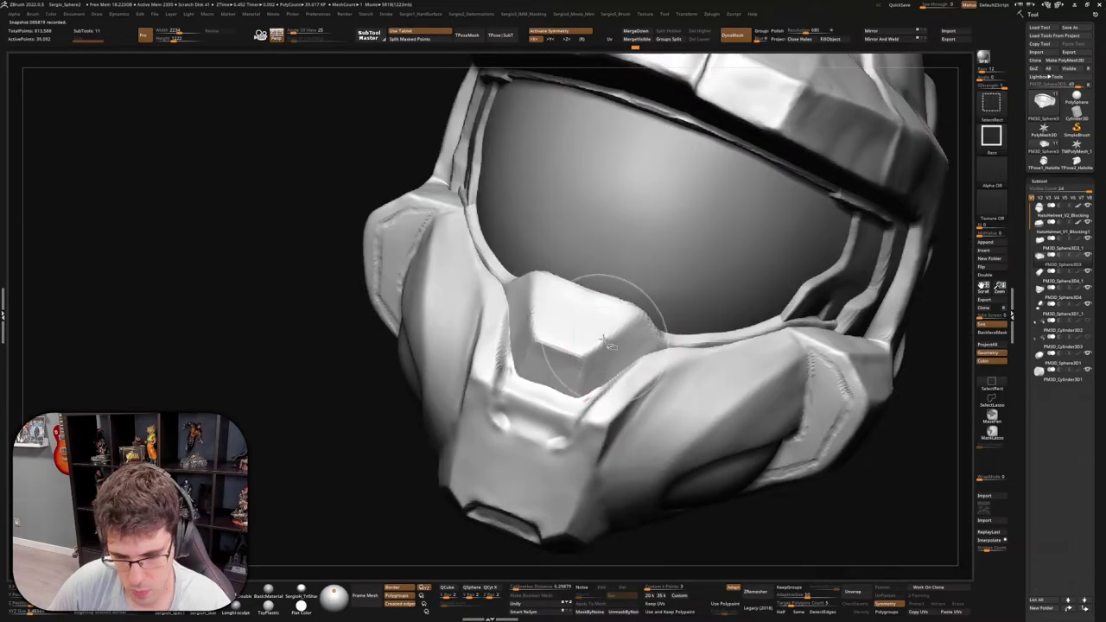
key(b)
key(t)
key(d)
mouse_move(572, 311)
mouse_down()
mouse_move(605, 308)
mouse_move(638, 336)
mouse_up()
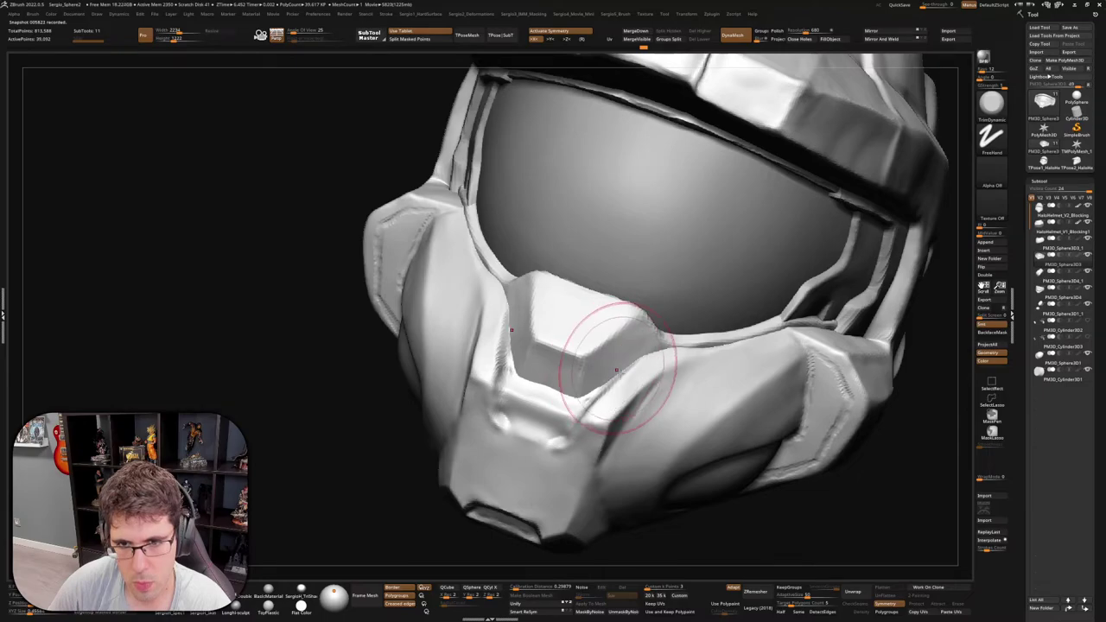
right_drag(600, 364, 637, 367)
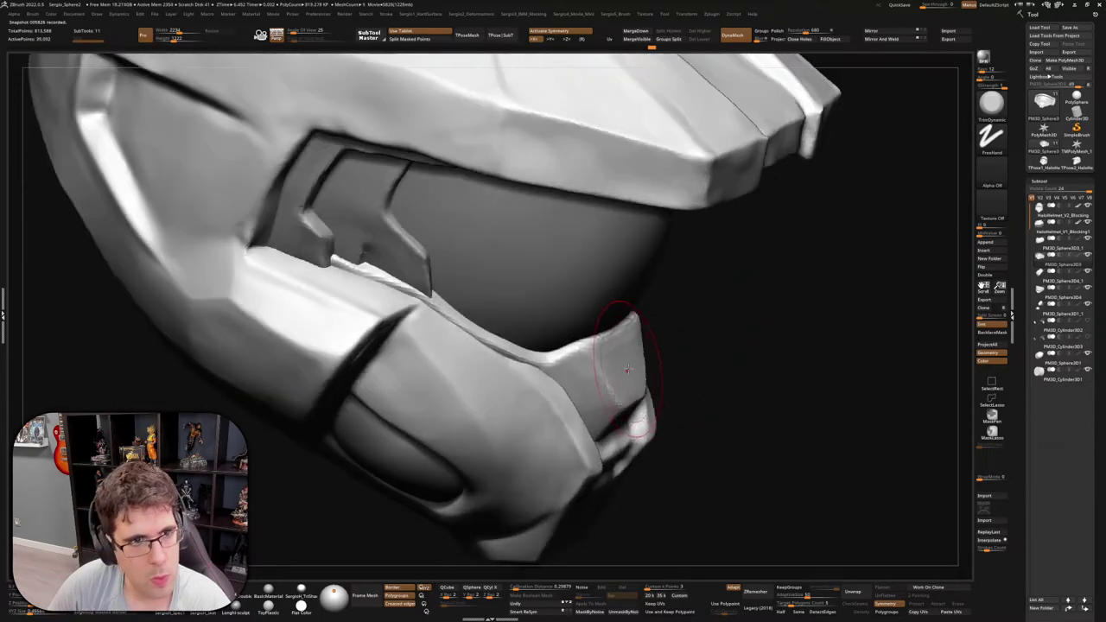
Toggle Solo to view the mouthpiece alone and then with the full helmet
key(shift+alt+s)
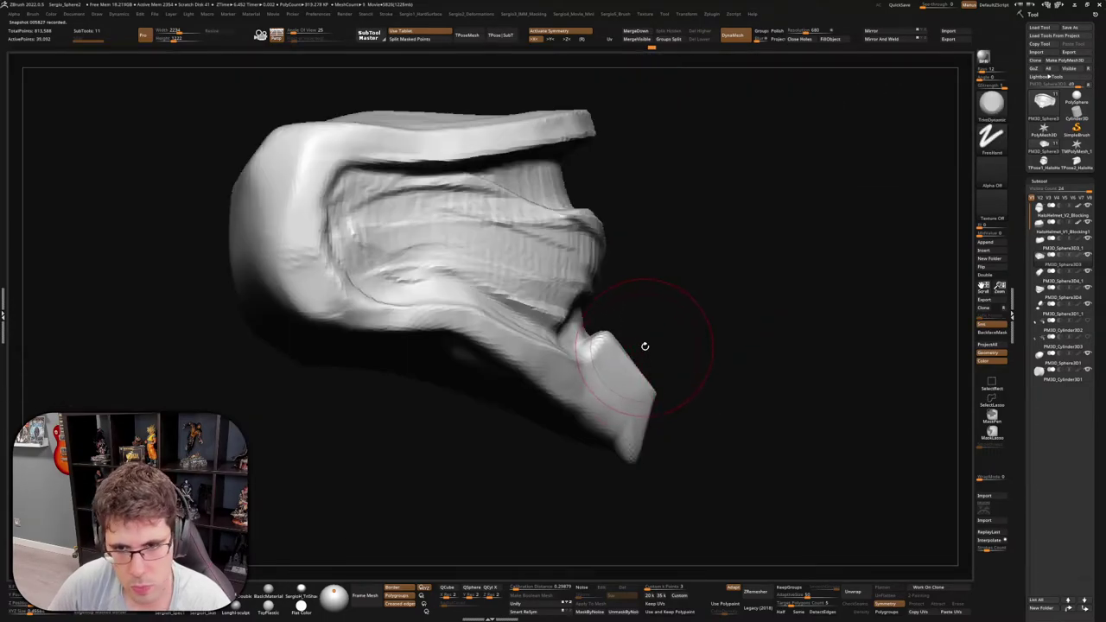
key(shift+alt+s)
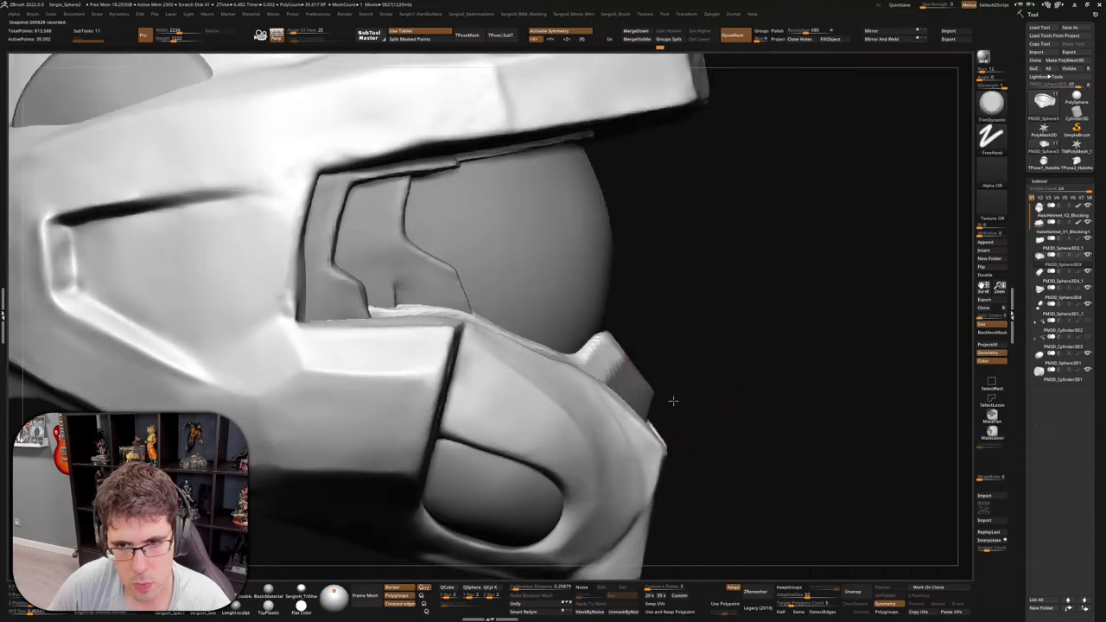
key(shift+alt+s)
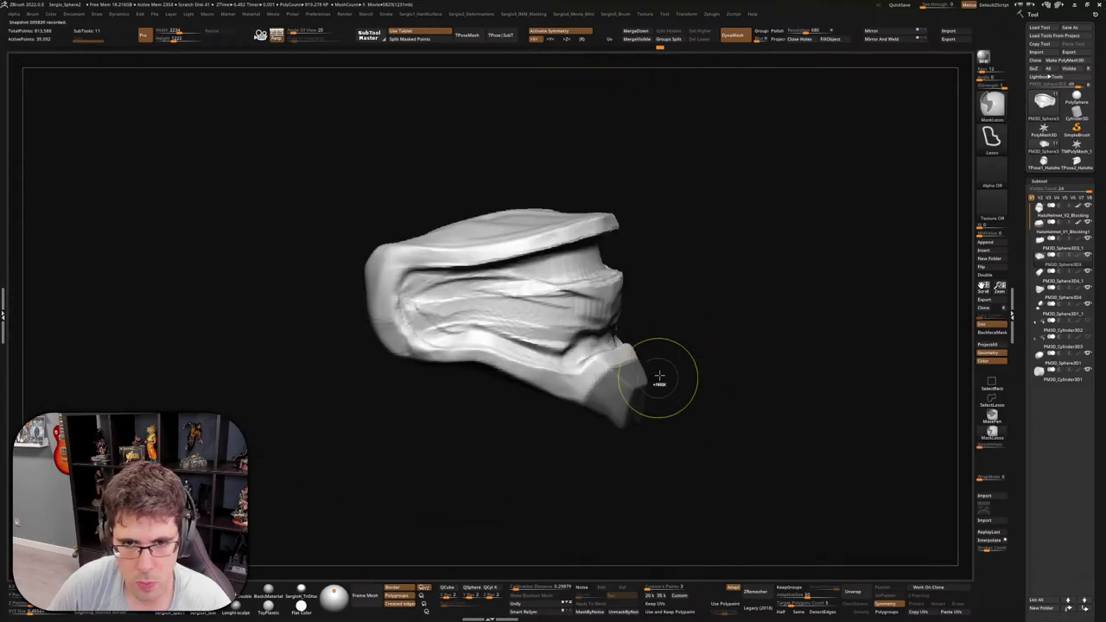
key(shift+alt+s)
mouse_move(673, 336)
mouse_down()
mouse_move(596, 304)
mouse_move(651, 341)
mouse_up()
alt+click(596, 304)
key(shift+alt+s)
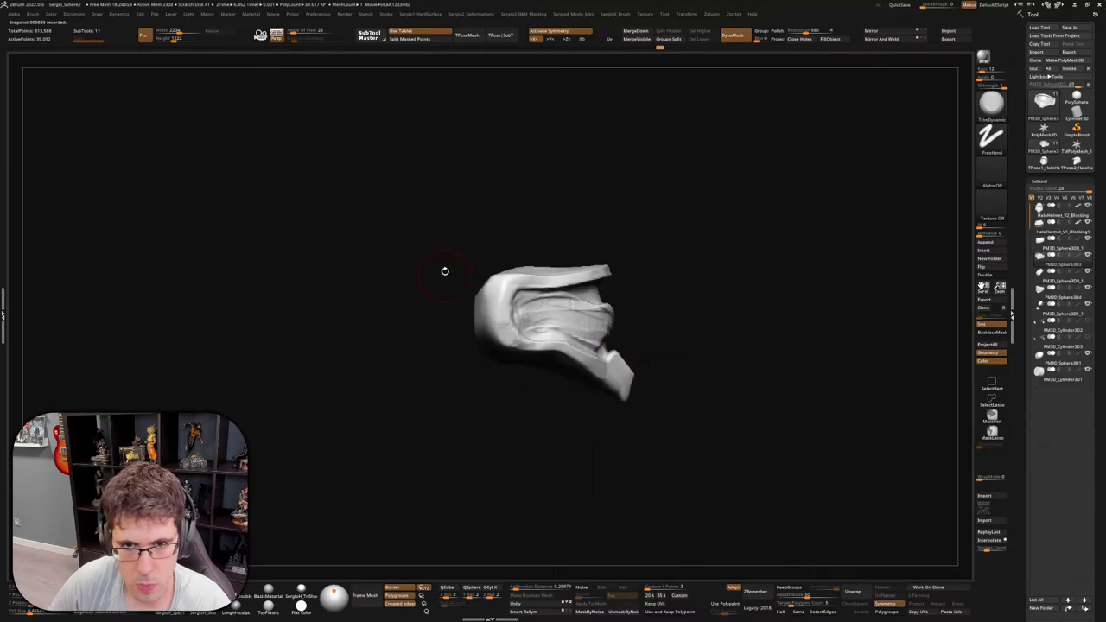
Isolate the lower face-plate piece so only it stays visible
ctrl+shift+drag(439, 224, 541, 435)
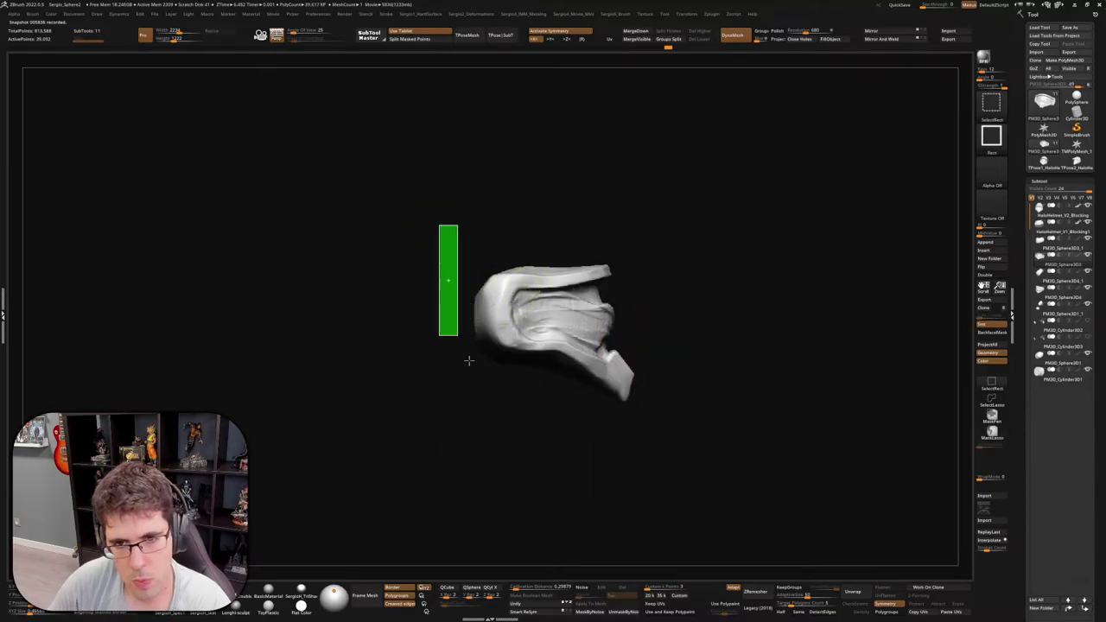
ctrl+shift+click(664, 383)
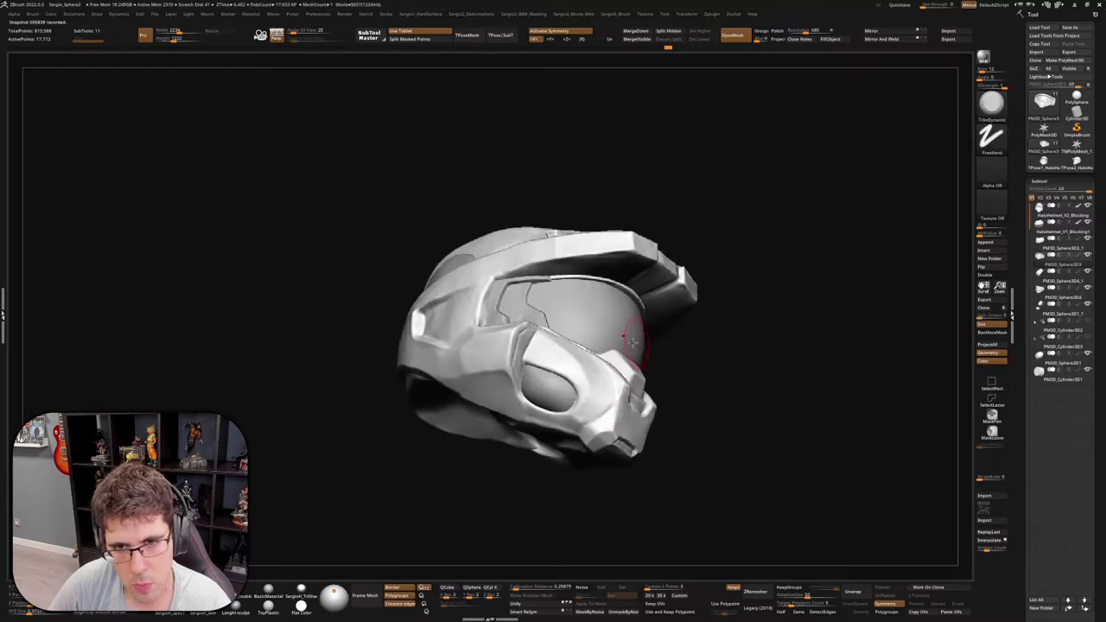
mouse_move(664, 383)
mouse_down()
mouse_move(585, 371)
mouse_move(604, 373)
mouse_up()
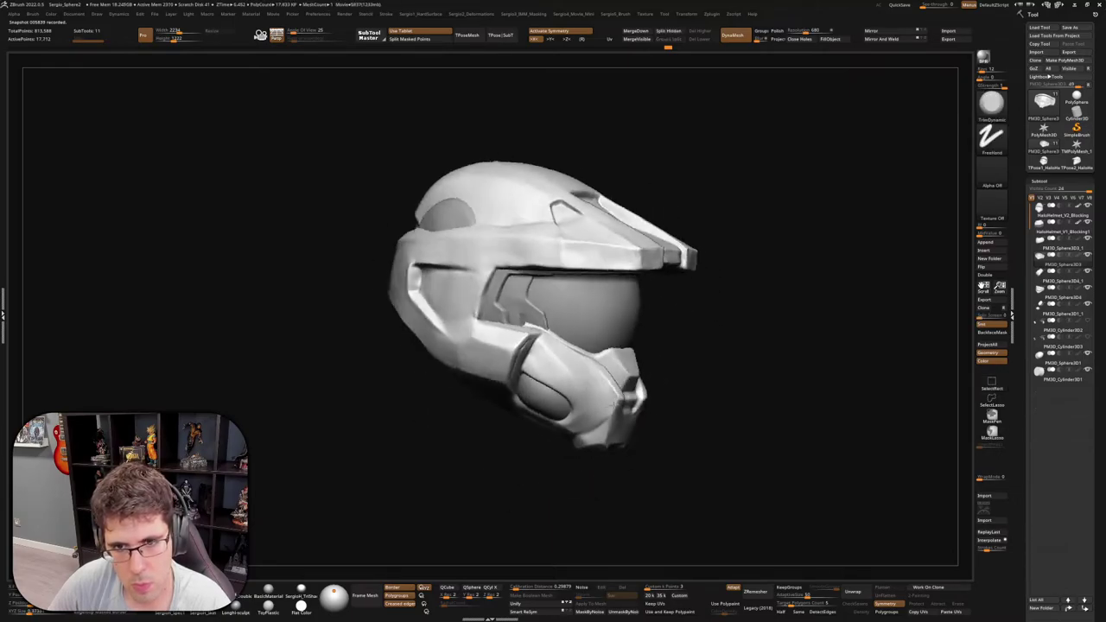
ctrl+shift+click(607, 367)
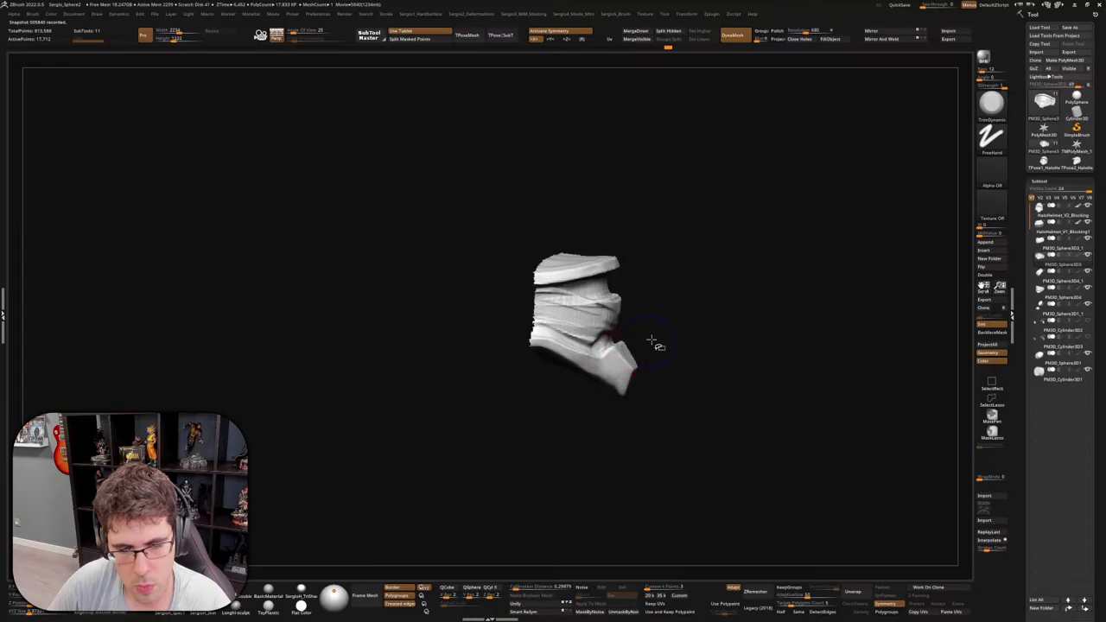
mouse_move(653, 342)
mouse_down()
mouse_move(519, 345)
mouse_move(624, 252)
mouse_up()
ctrl+shift+click(518, 345)
ctrl+shift+click(527, 337)
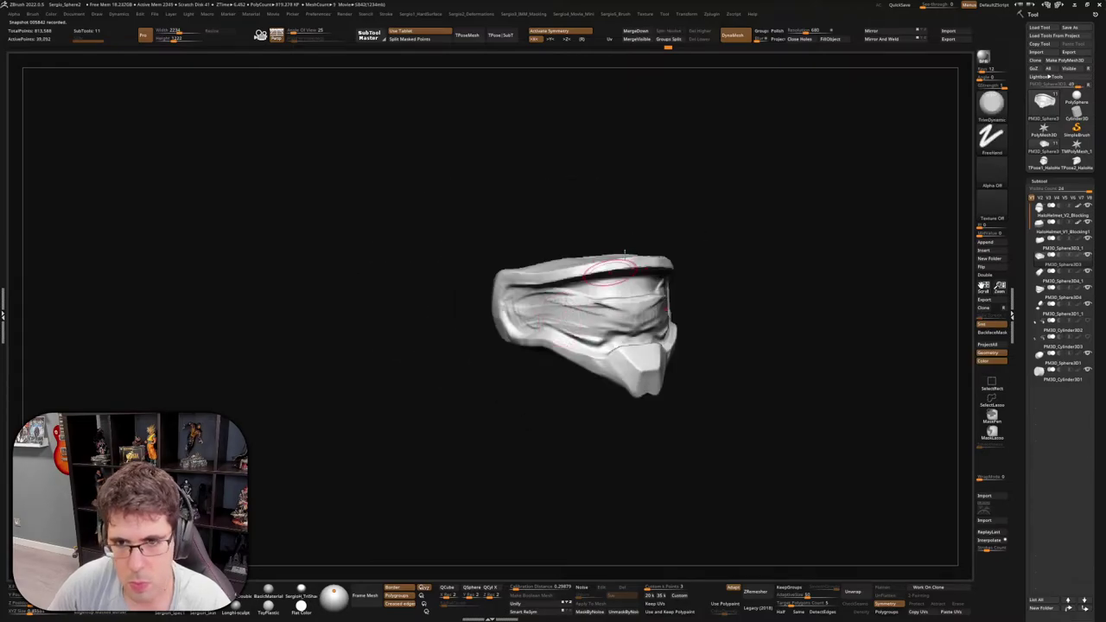
Set DynaMesh resolution to 864 and remesh the face plate
drag(812, 28, 822, 29)
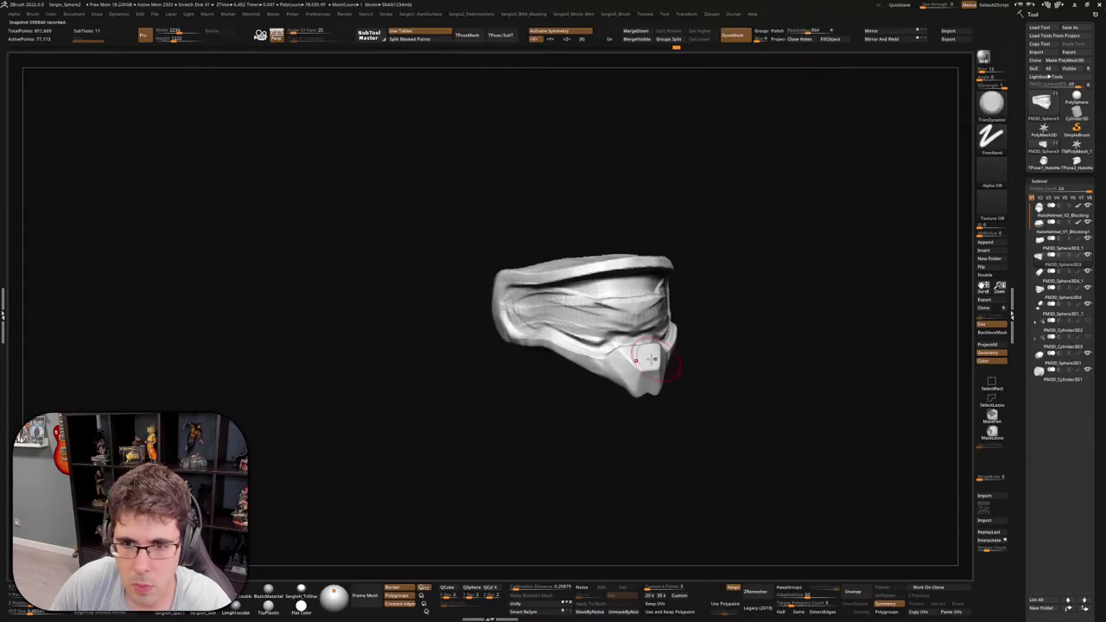
scroll(666, 370, up, 5)
right_drag(679, 457, 647, 374)
key(shift+f)
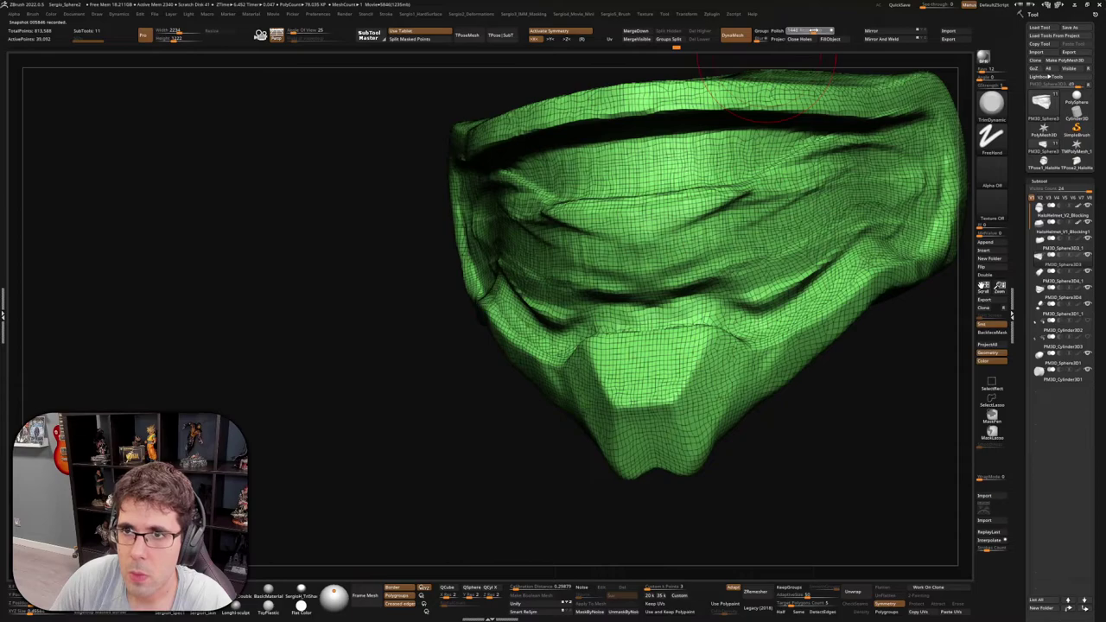
Remesh the face plate denser and isolate the chin piece with wireframe off
ctrl+drag(817, 453, 791, 458)
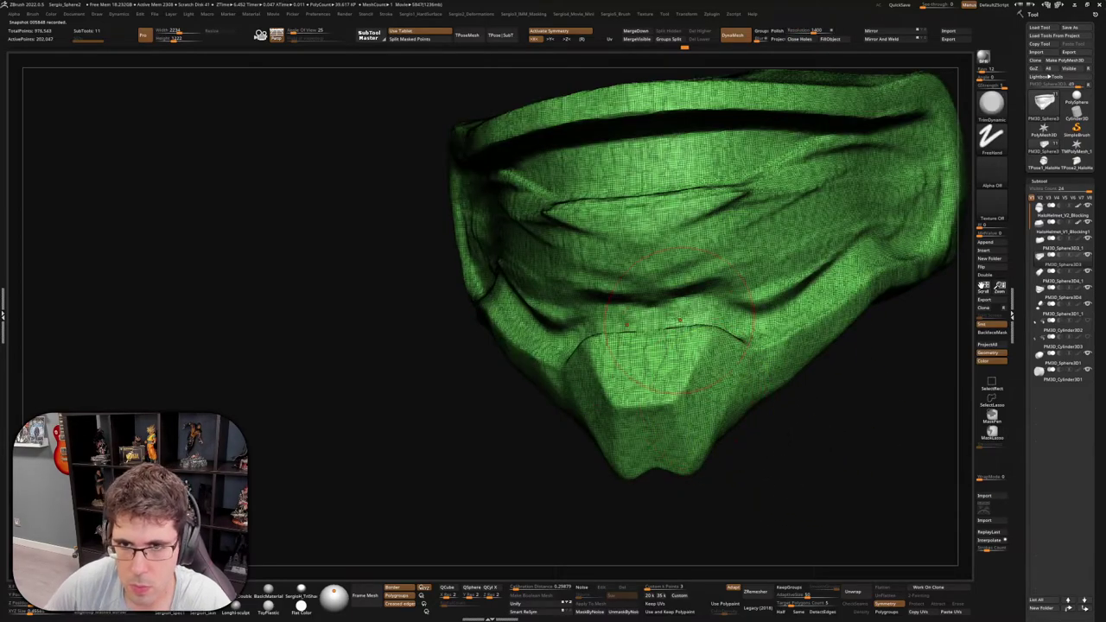
ctrl+shift+click(716, 363)
mouse_move(716, 301)
right_down()
mouse_move(639, 406)
mouse_move(593, 358)
right_up()
ctrl+shift+click(654, 369)
key(shift+f)
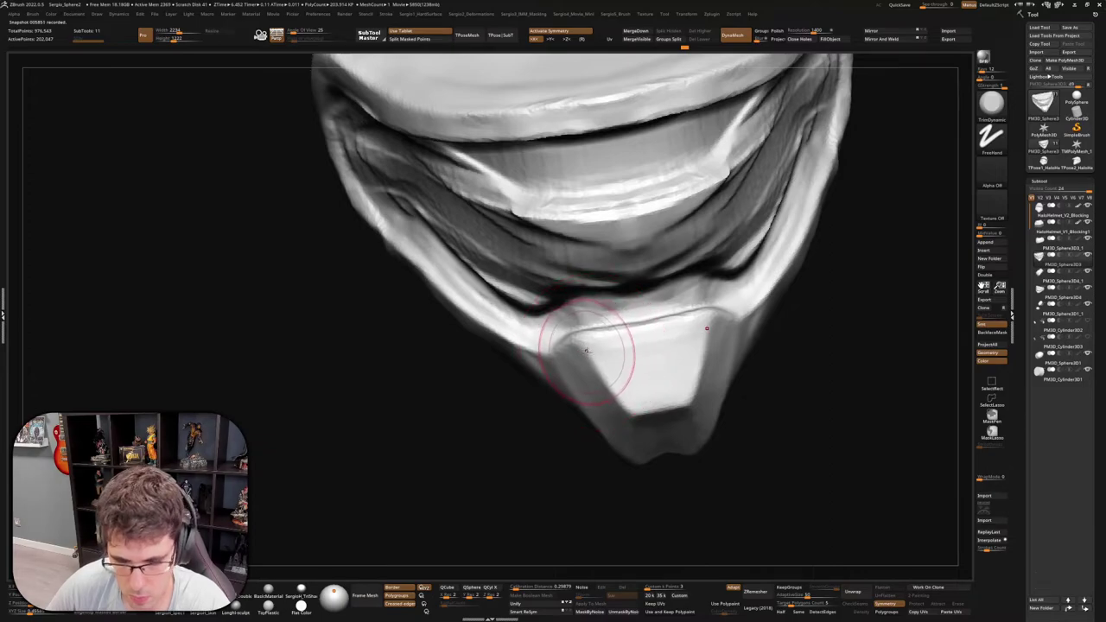
With Pinch selected, lasso-mask the chin tip and invert the mask
key(b)
key(p)
key(i)
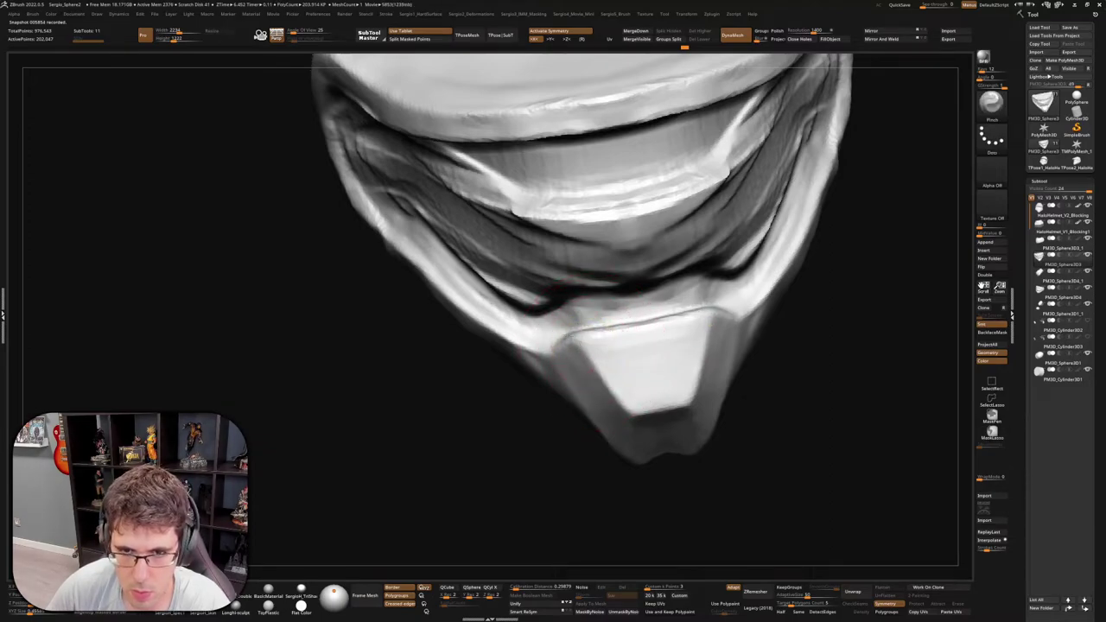
mouse_move(609, 331)
right_down()
mouse_move(576, 353)
mouse_move(659, 373)
right_up()
key(space)
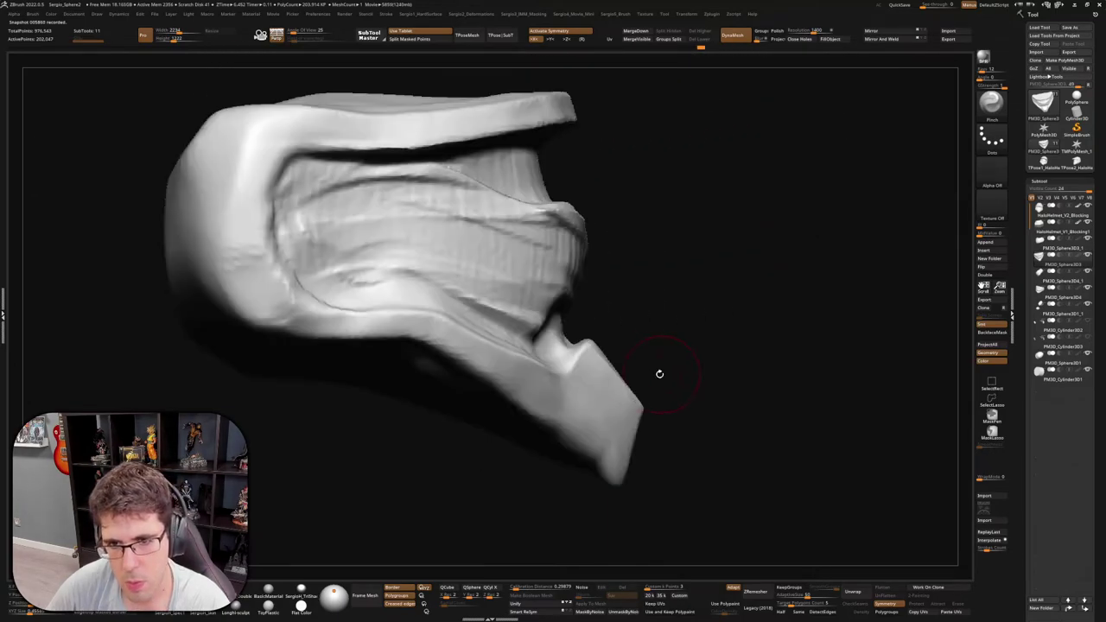
key(ctrl)
ctrl+drag(570, 389, 574, 394)
ctrl+click(666, 404)
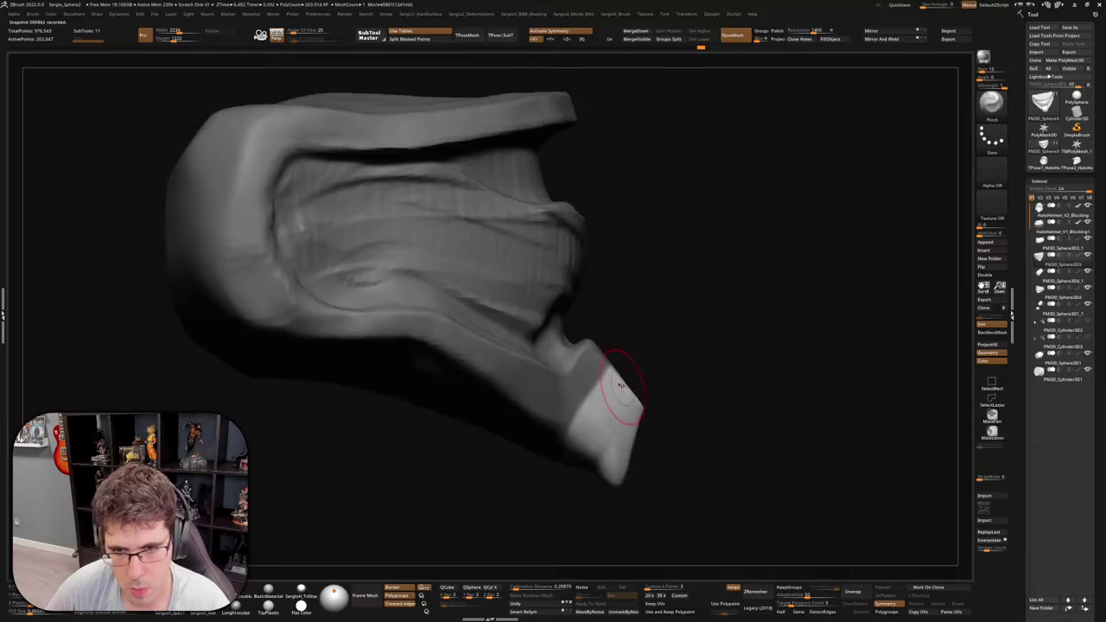
mouse_move(622, 389)
shift+right_down()
mouse_move(605, 407)
mouse_move(624, 398)
shift+right_up()
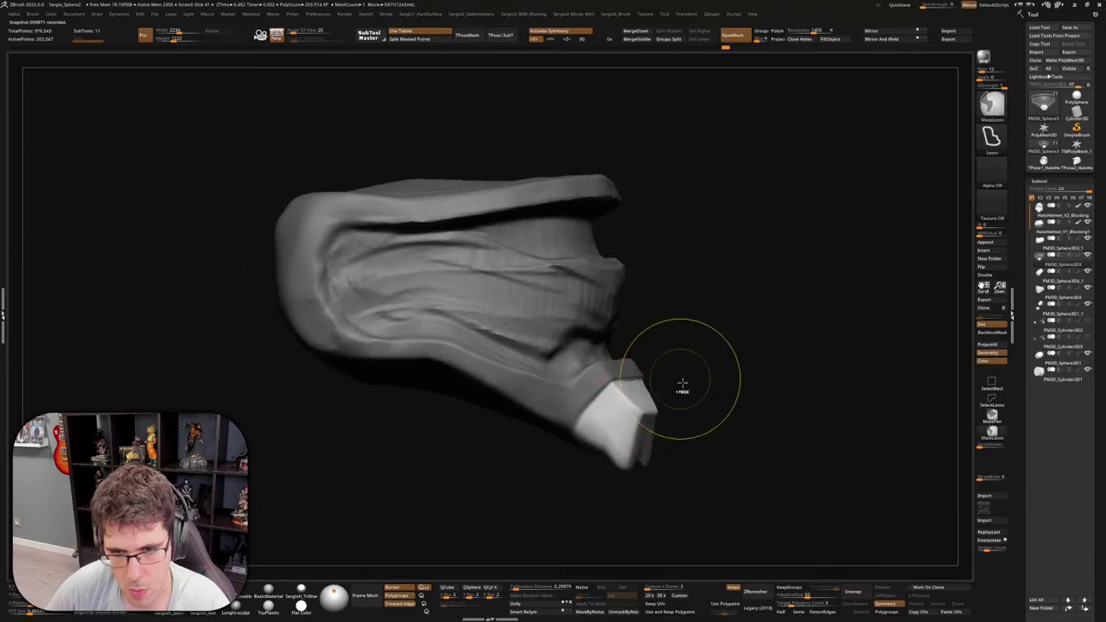
Clear the mask, show the full helmet, and inspect the chin piece
ctrl+drag(682, 388, 682, 391)
mouse_move(616, 420)
alt+right_down()
mouse_move(644, 419)
mouse_move(613, 322)
alt+right_up()
mouse_move(650, 355)
right_down()
mouse_move(682, 378)
mouse_move(617, 395)
mouse_move(648, 374)
mouse_move(573, 302)
mouse_move(637, 346)
right_up()
mouse_move(591, 409)
right_down()
mouse_move(617, 383)
mouse_move(630, 420)
mouse_move(647, 383)
right_up()
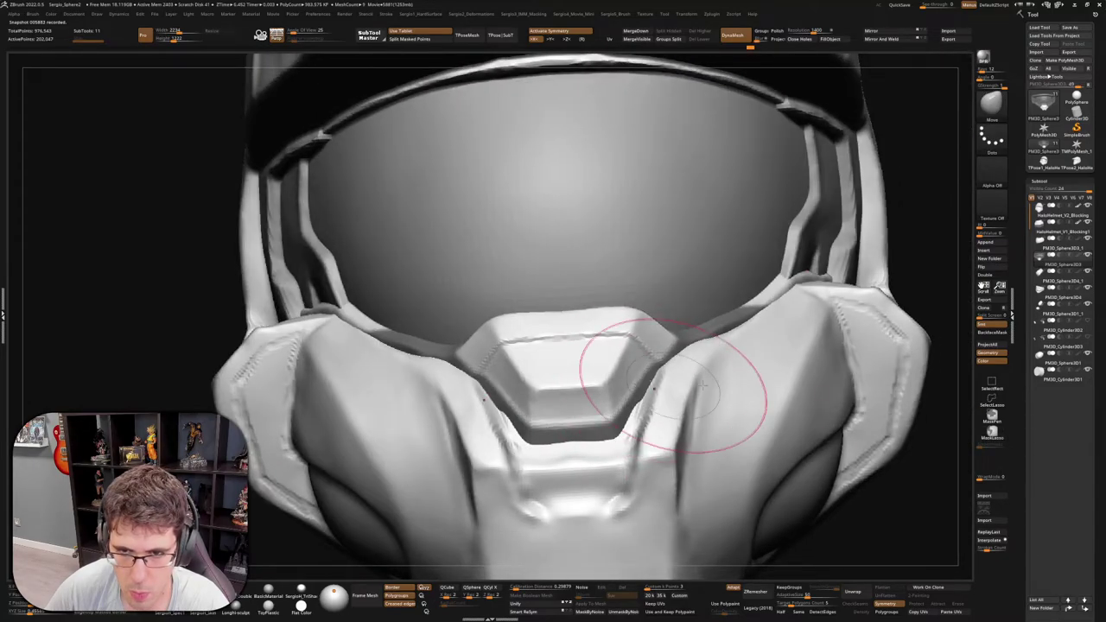
Carve a DamStandard seam stroke across the face plate below the visor
mouse_move(717, 279)
ctrl+right_down()
mouse_move(700, 354)
mouse_move(667, 389)
mouse_move(635, 387)
ctrl+right_up()
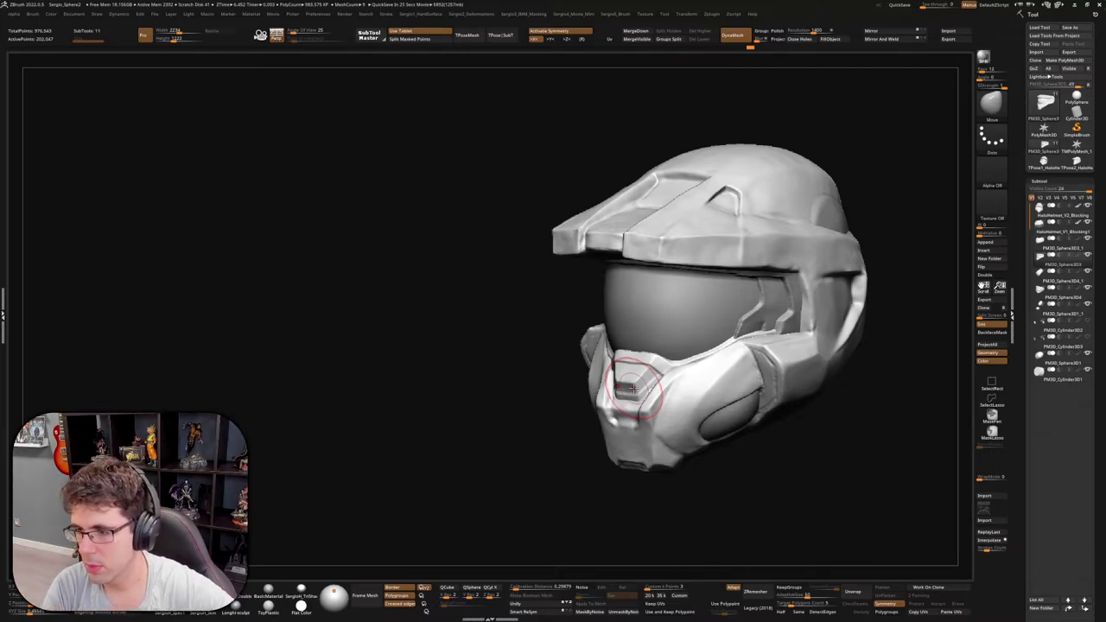
mouse_move(868, 406)
mouse_down()
mouse_move(895, 396)
mouse_move(691, 362)
mouse_move(716, 370)
mouse_move(644, 385)
mouse_move(740, 368)
mouse_move(688, 398)
mouse_up()
scroll(682, 370, up, 5)
scroll(654, 389, up, 5)
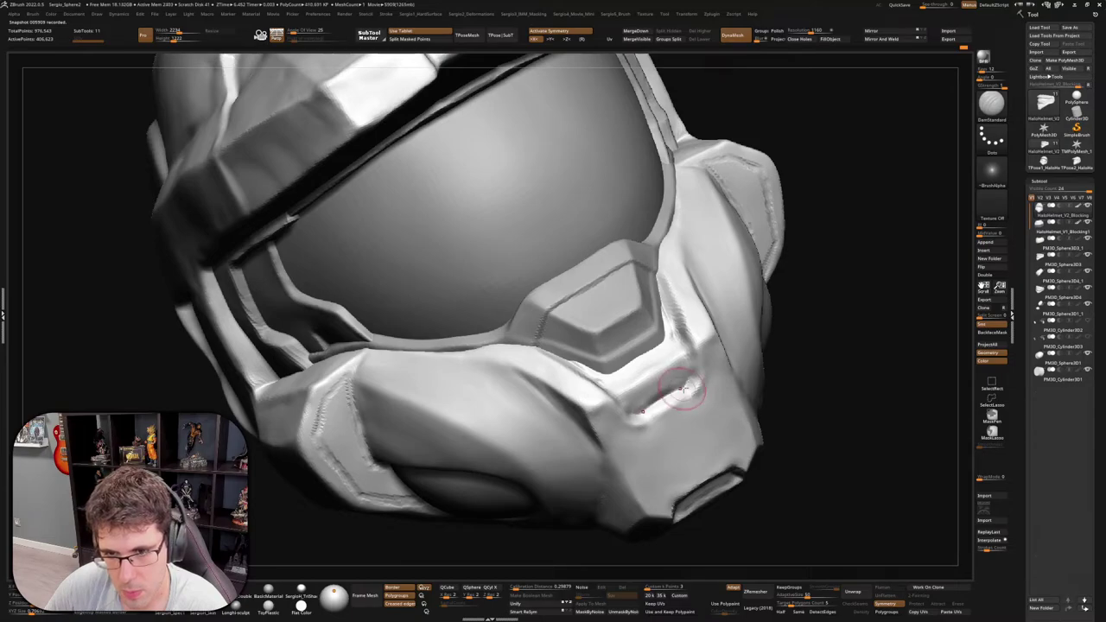
drag(687, 382, 654, 402)
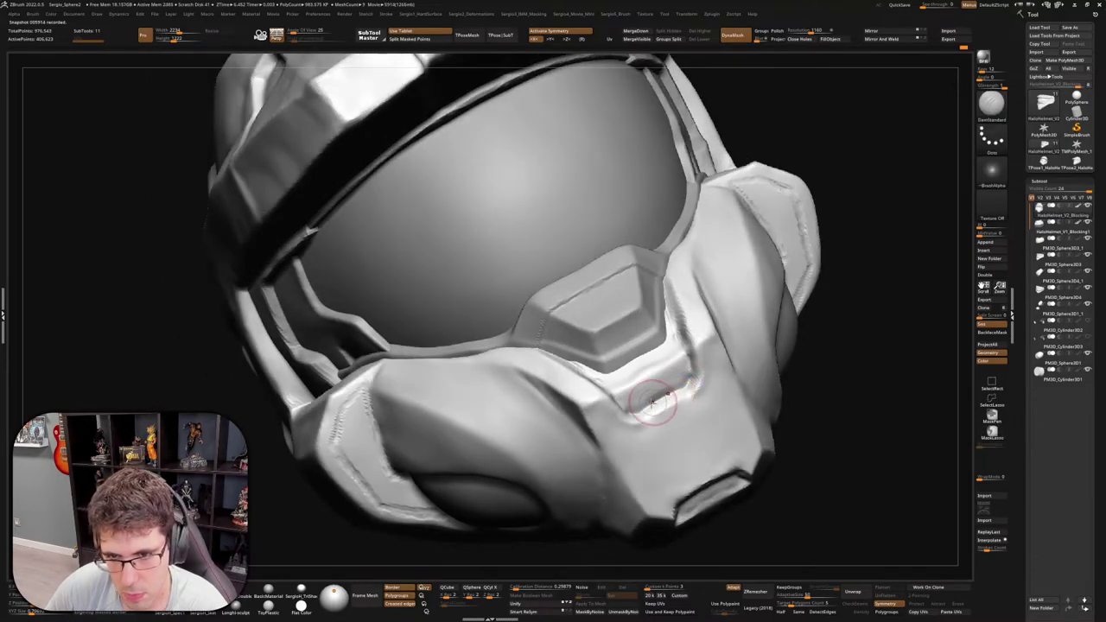
right_drag(703, 377, 685, 389)
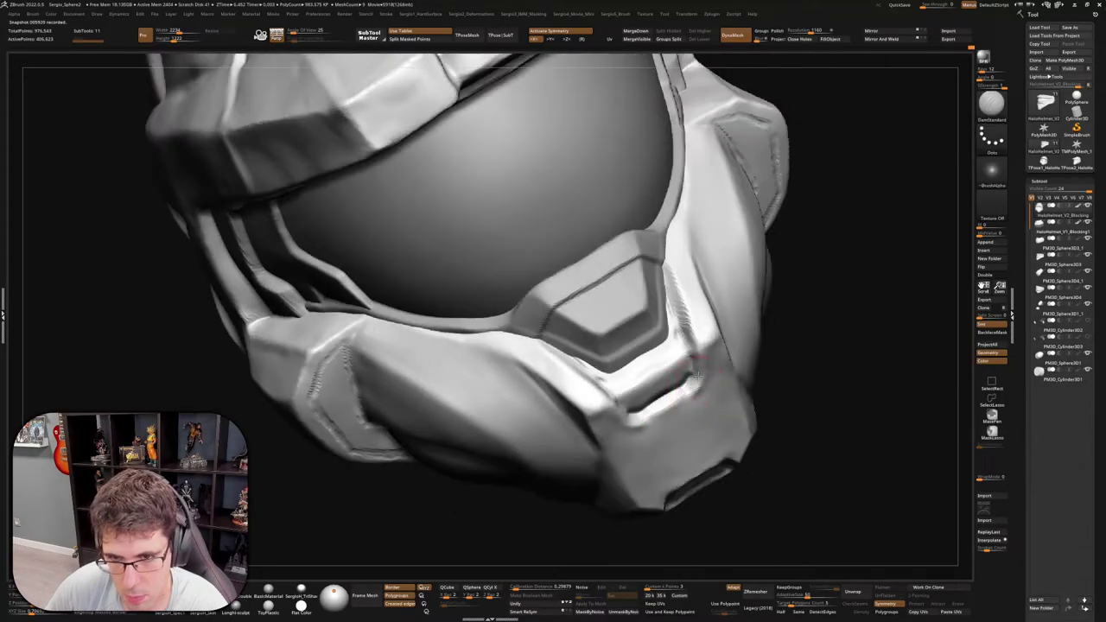
right_drag(689, 384, 667, 411)
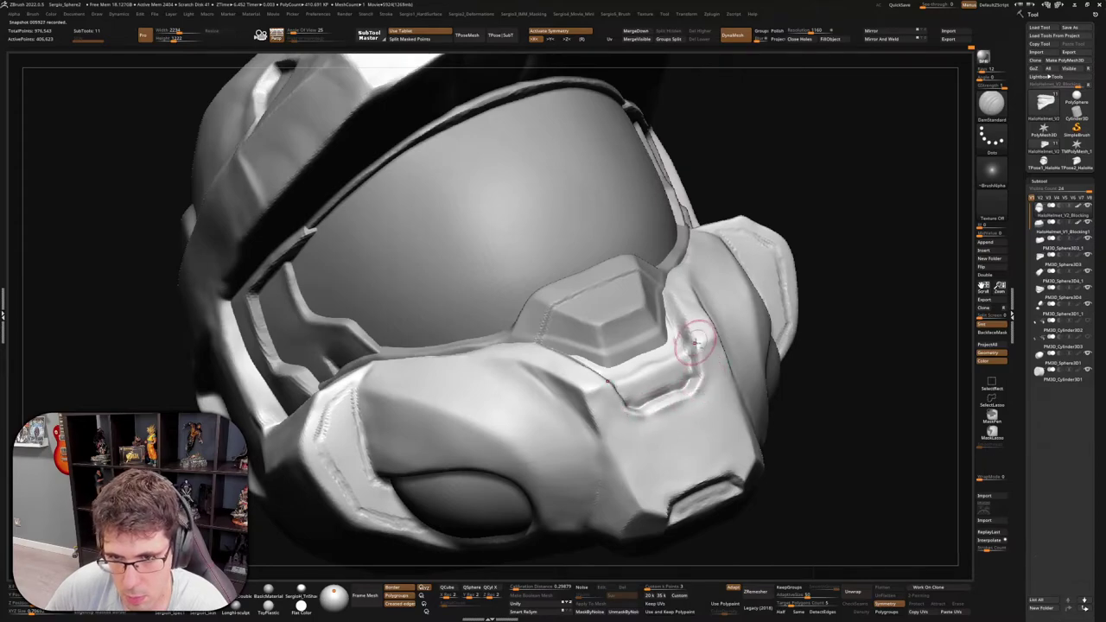
mouse_move(698, 384)
right_down()
mouse_move(699, 289)
mouse_move(691, 349)
mouse_move(666, 358)
mouse_move(691, 347)
right_up()
drag(691, 321, 690, 314)
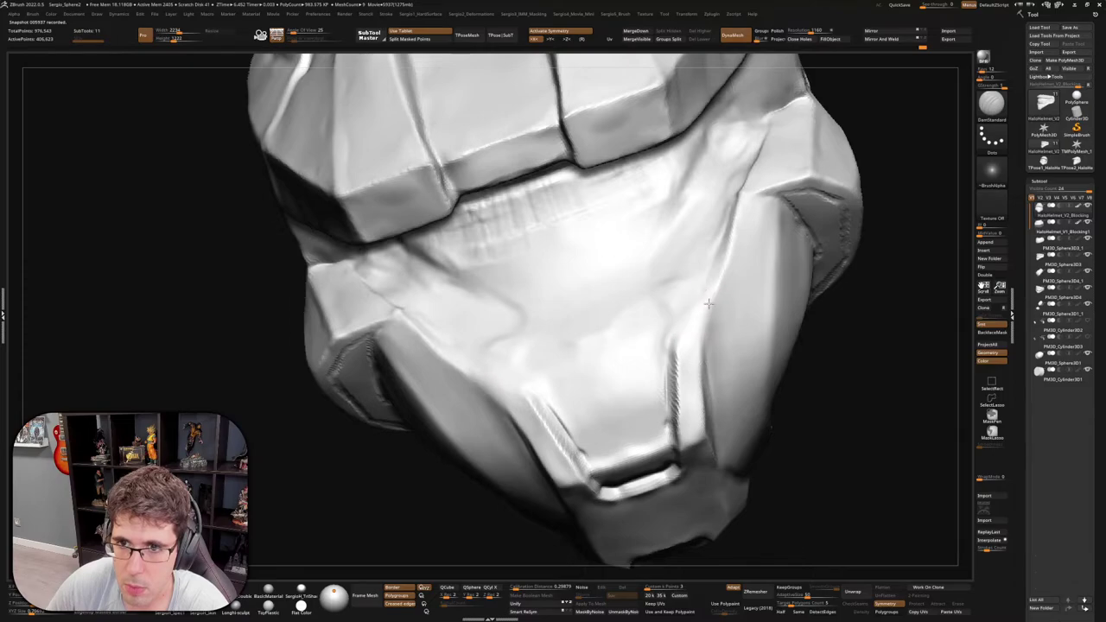
right_drag(707, 303, 716, 267)
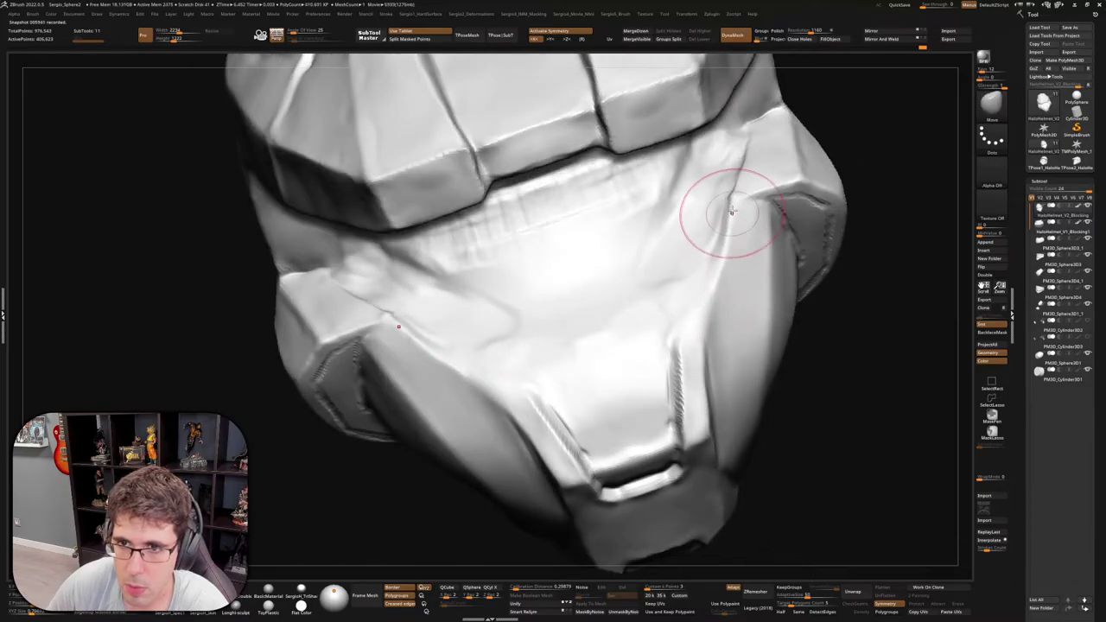
Undo the stray visor stroke, redraw the face-plate seams, and smooth the dent
key(ctrl+z)
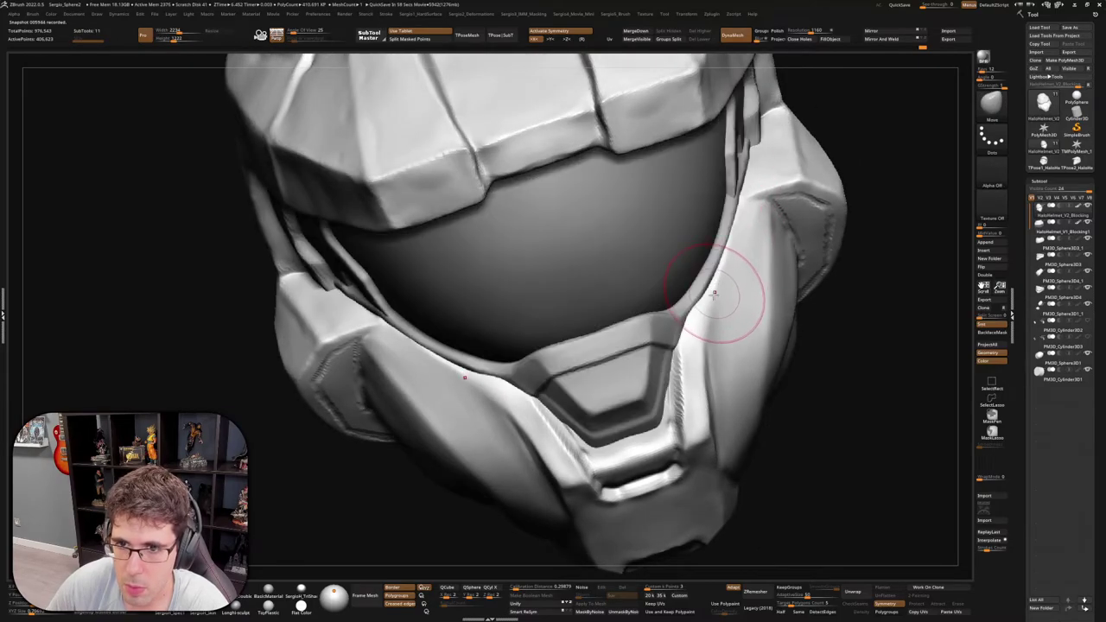
right_drag(713, 293, 667, 296)
drag(666, 296, 695, 314)
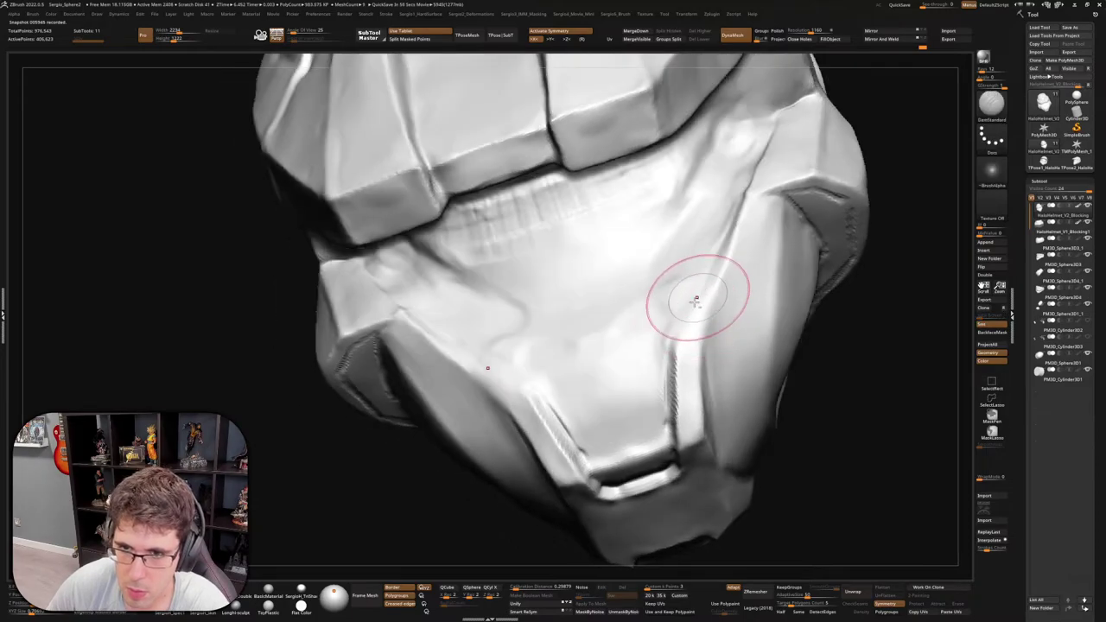
right_drag(698, 291, 711, 227)
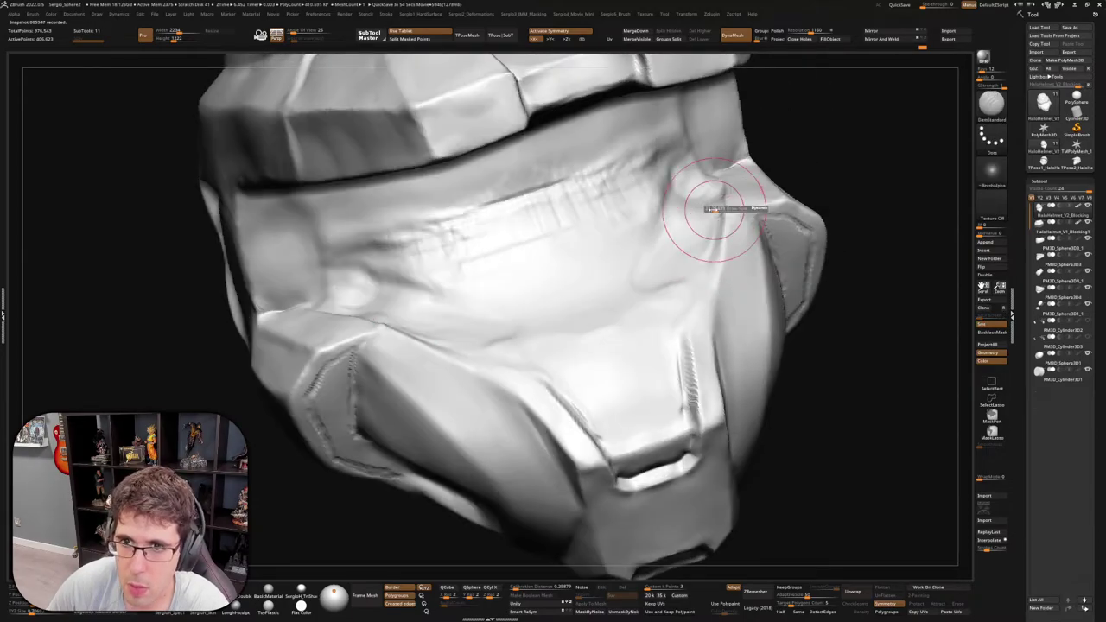
shift+drag(713, 209, 710, 183)
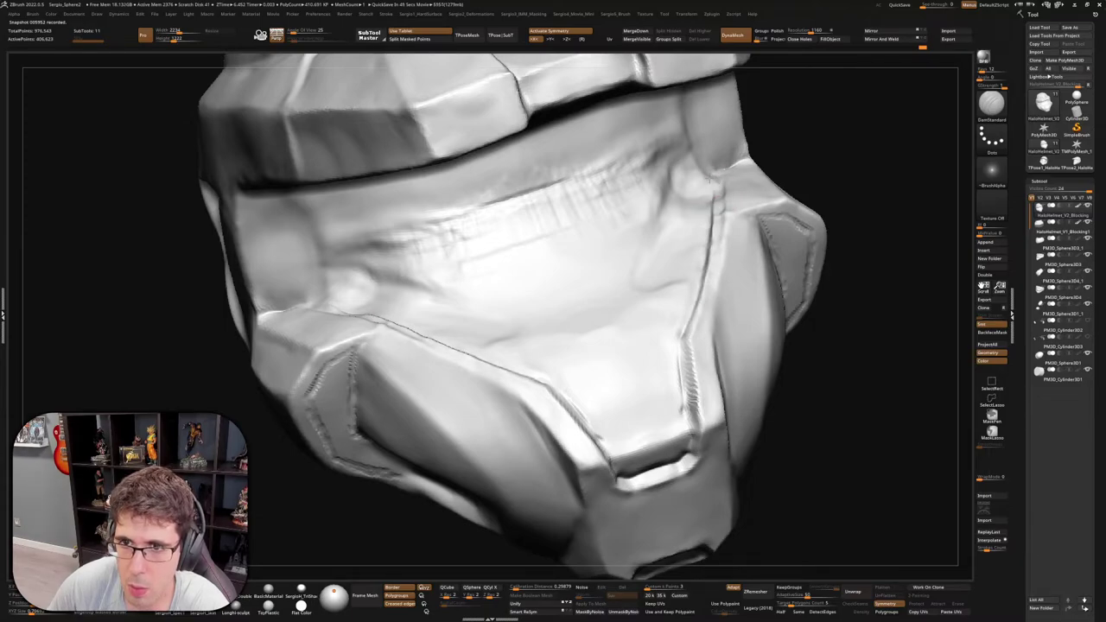
Zoom out and frame the helmet front to review the new crease
scroll(708, 184, up, 2)
scroll(707, 207, up, 2)
scroll(704, 233, up, 2)
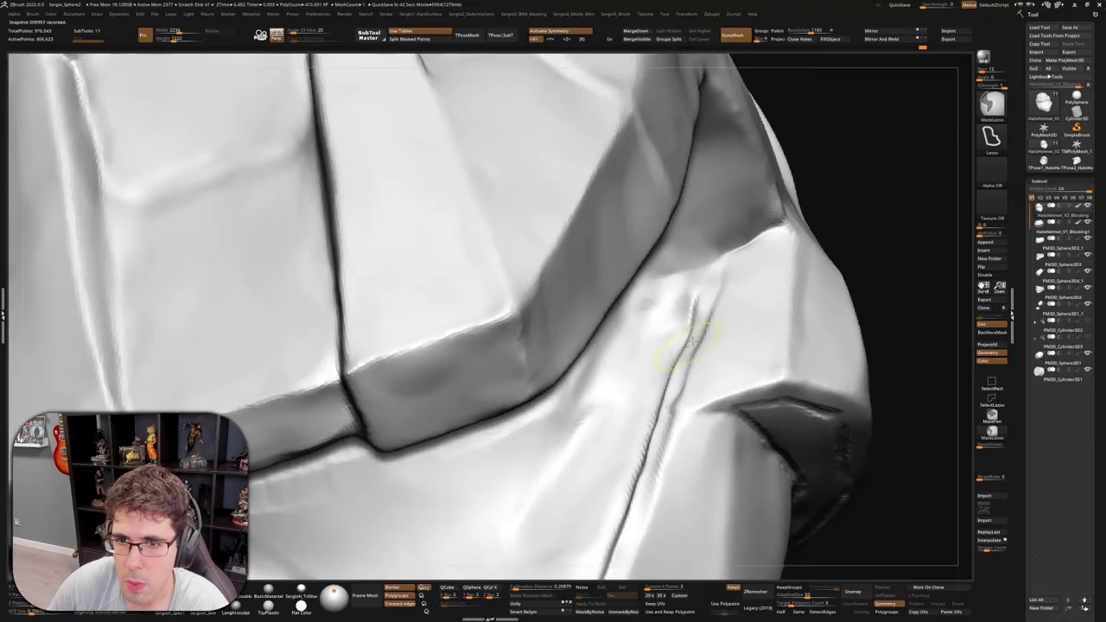
scroll(702, 259, up, 2)
scroll(702, 264, up, 2)
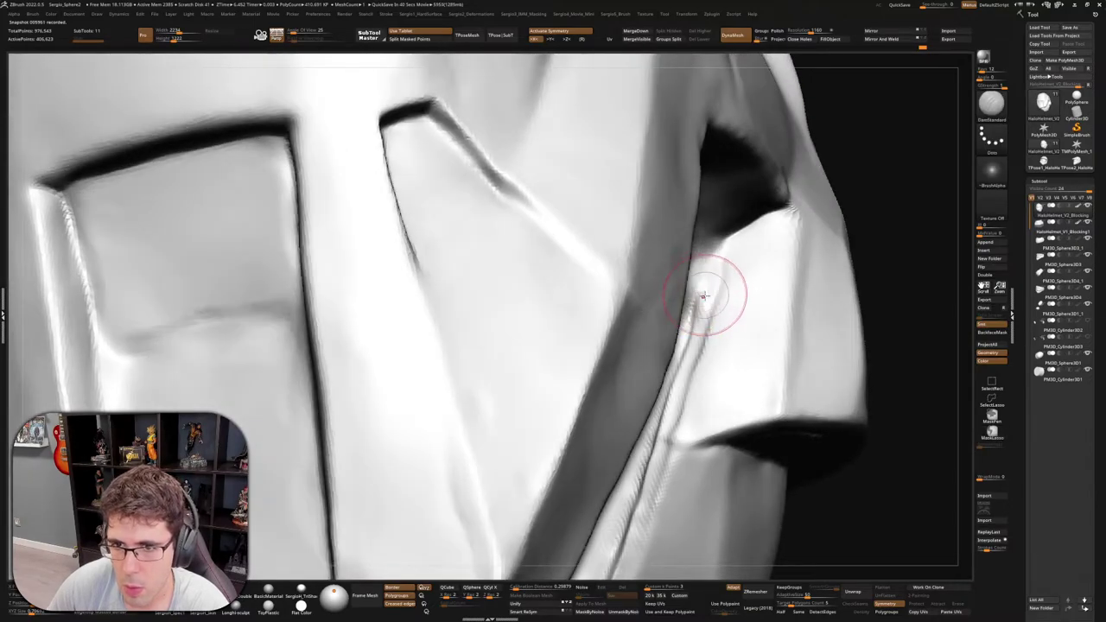
scroll(702, 269, up, 2)
right_drag(696, 308, 678, 363)
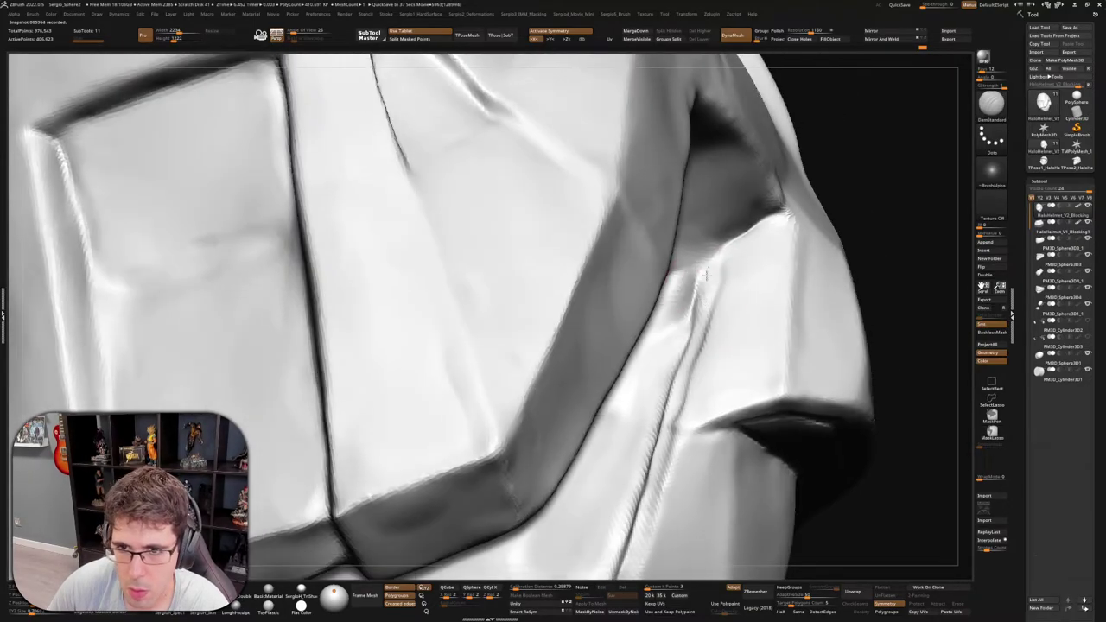
key(f)
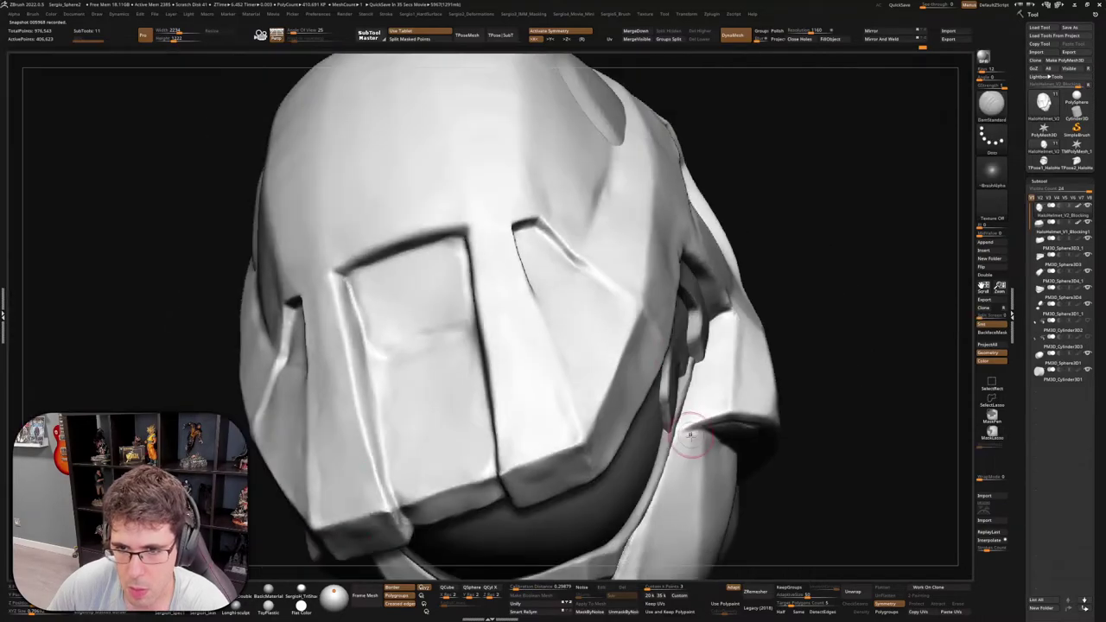
scroll(709, 318, up, 2)
right_drag(708, 318, 679, 431)
Hide the visor sphere and mask all but two interior panels
scroll(652, 441, up, 2)
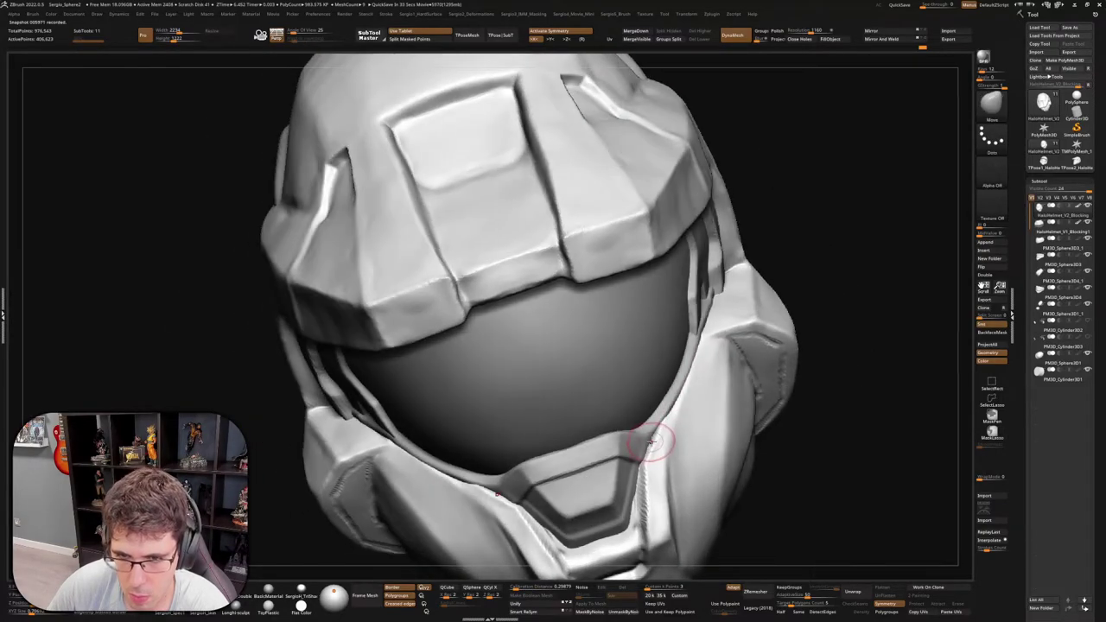
ctrl+alt+shift+click(665, 441)
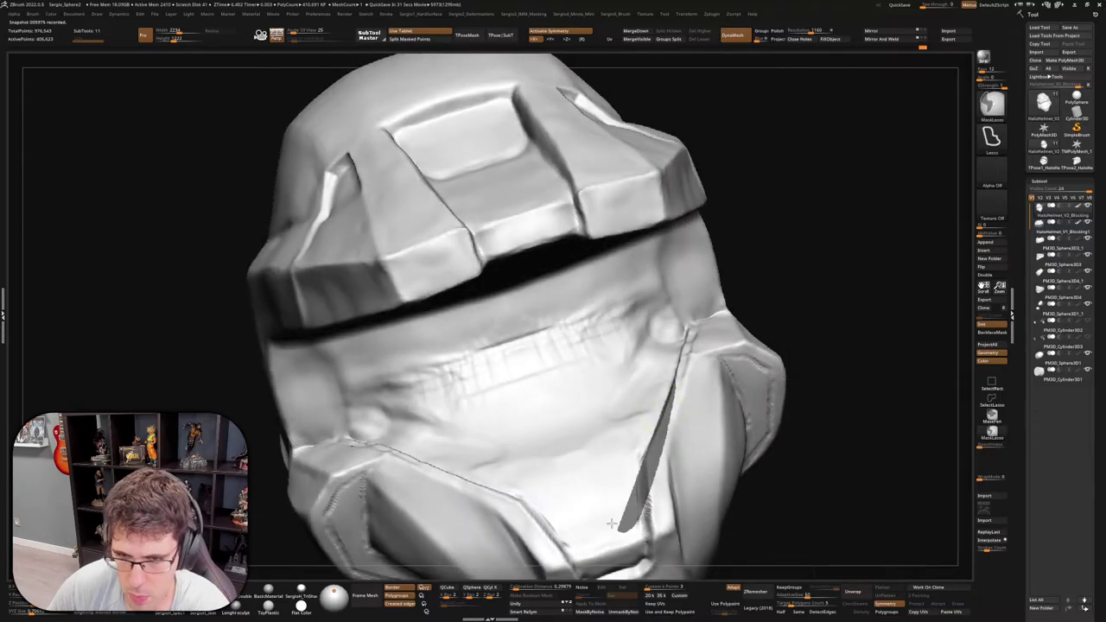
ctrl+click(852, 303)
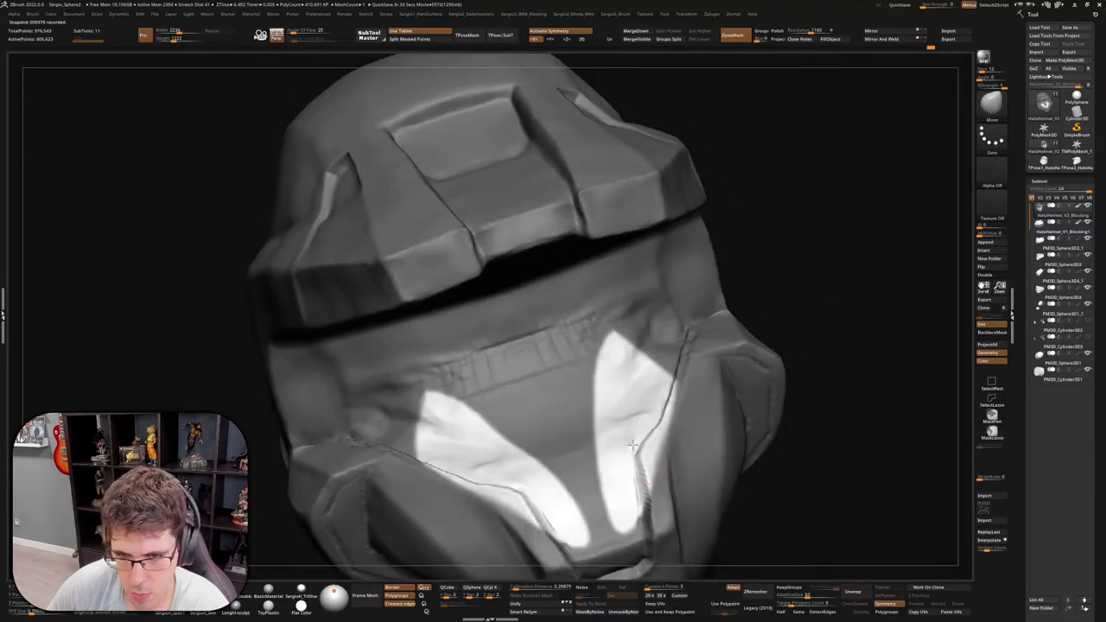
click(656, 431)
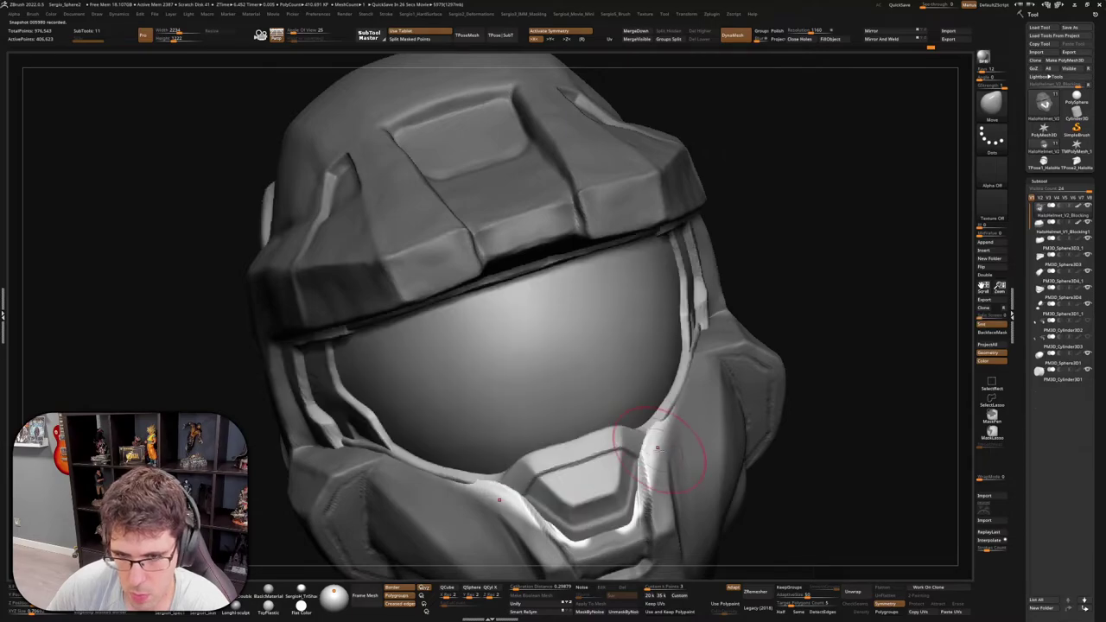
Smooth the faceplate edge along the cheek from a front three-quarter view
mouse_move(650, 420)
mouse_down()
mouse_move(661, 436)
mouse_move(653, 425)
mouse_move(691, 414)
mouse_move(619, 453)
mouse_move(631, 438)
mouse_up()
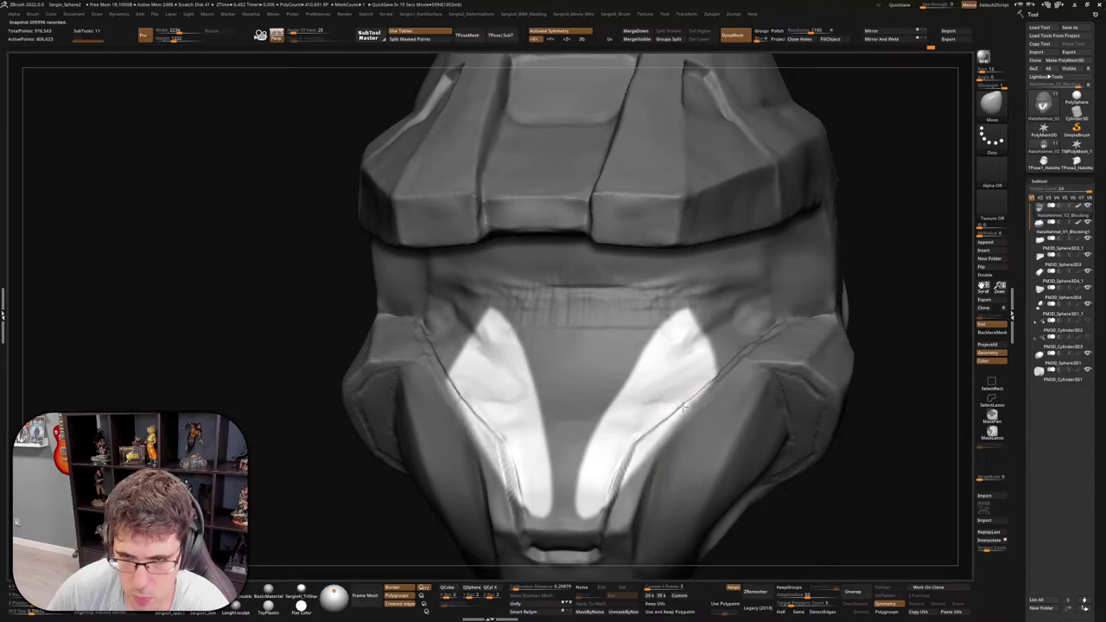
right_drag(682, 406, 682, 423)
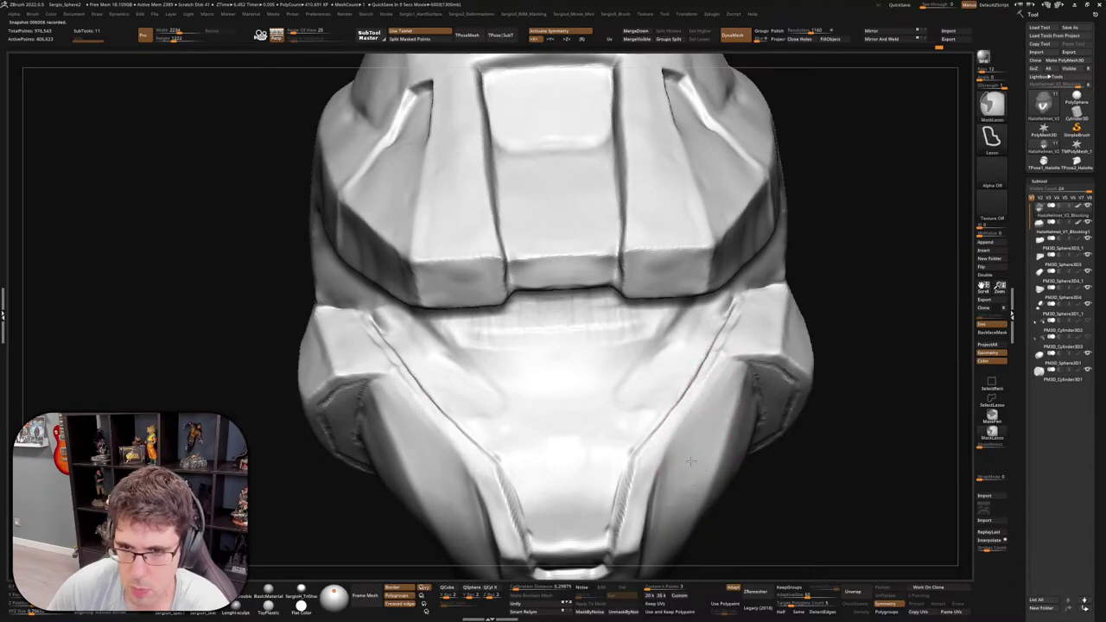
right_drag(687, 438, 713, 423)
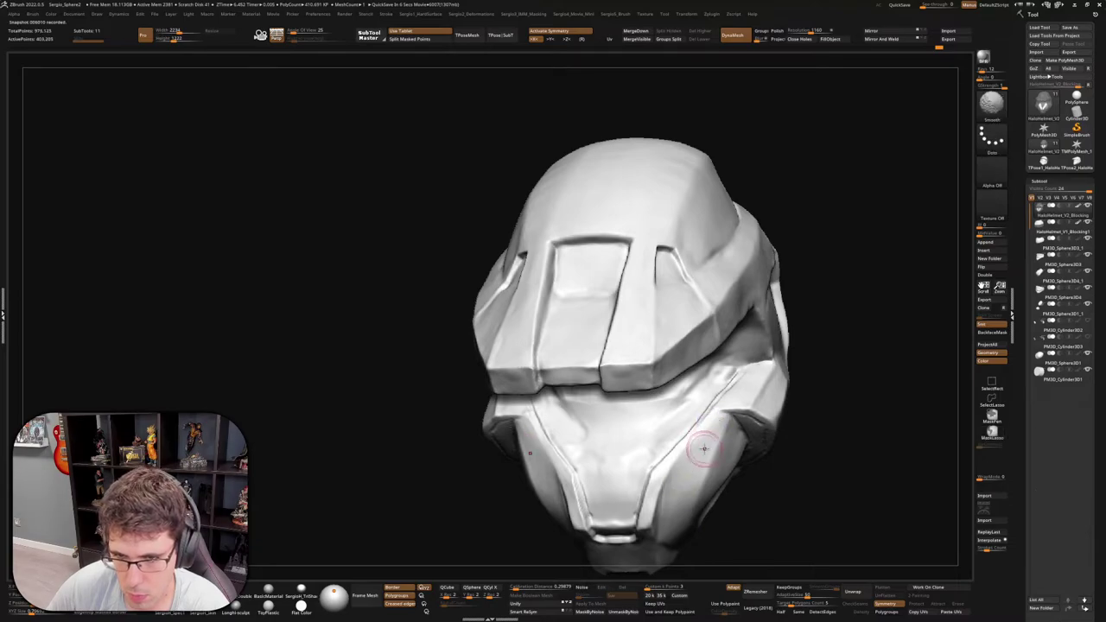
shift+drag(704, 448, 713, 419)
key(ctrl)
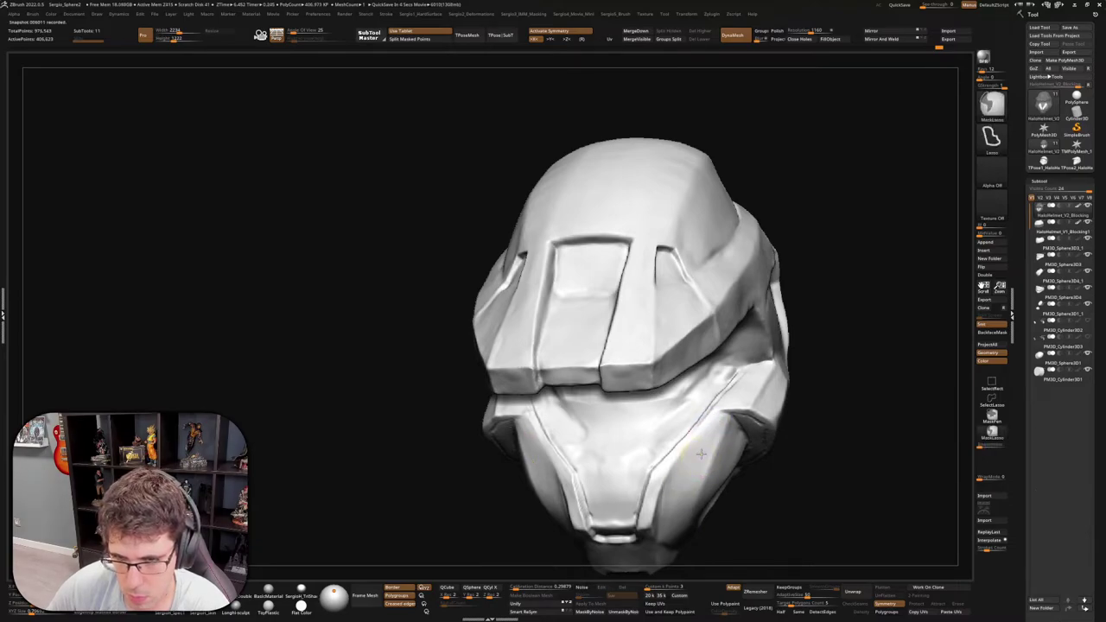
right_drag(700, 454, 678, 394)
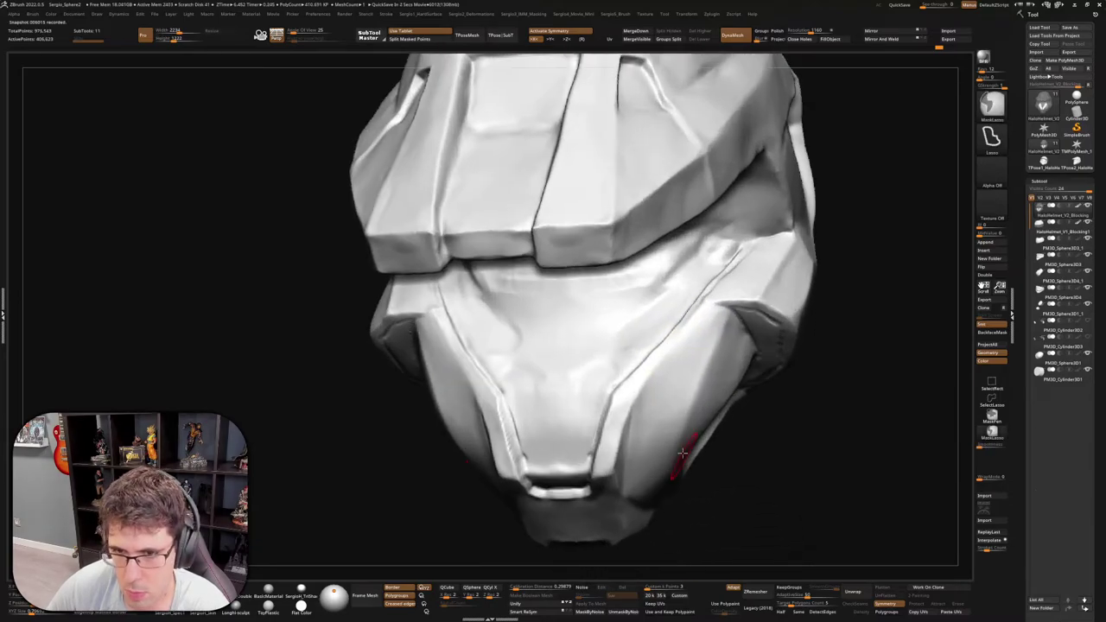
mouse_move(672, 353)
right_down()
mouse_move(666, 419)
mouse_move(688, 385)
mouse_move(665, 395)
mouse_move(648, 380)
right_up()
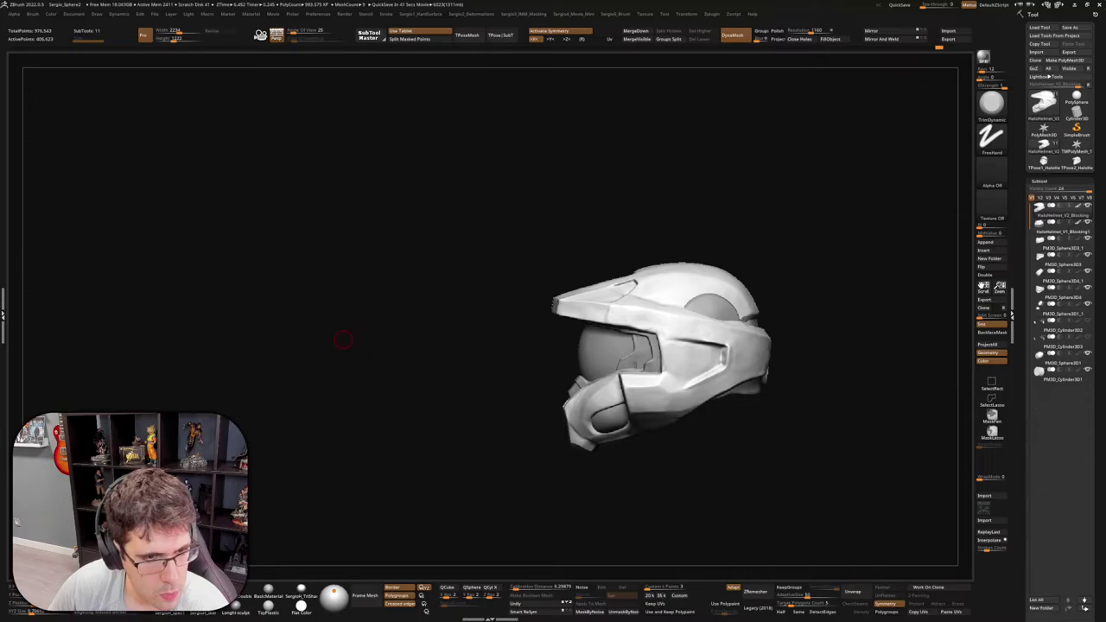
Duplicate the ear sphere into a new piece and shape it with the Move brush
mouse_move(343, 337)
mouse_down()
mouse_move(832, 334)
mouse_move(698, 321)
mouse_move(688, 301)
mouse_move(734, 338)
mouse_move(735, 329)
mouse_up()
key(w)
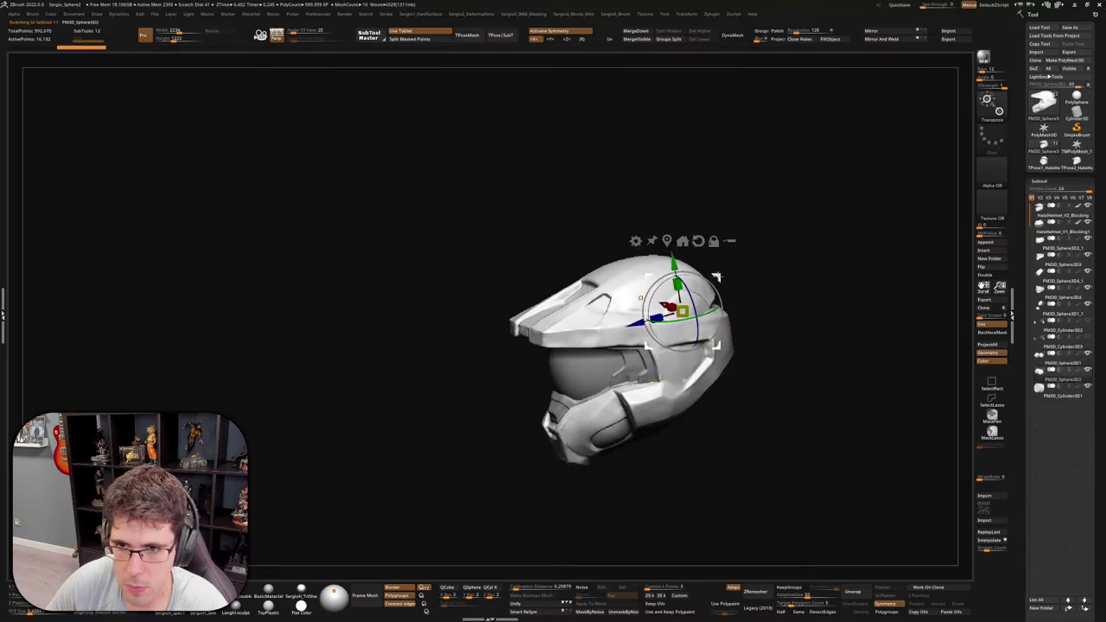
key(q)
key(f)
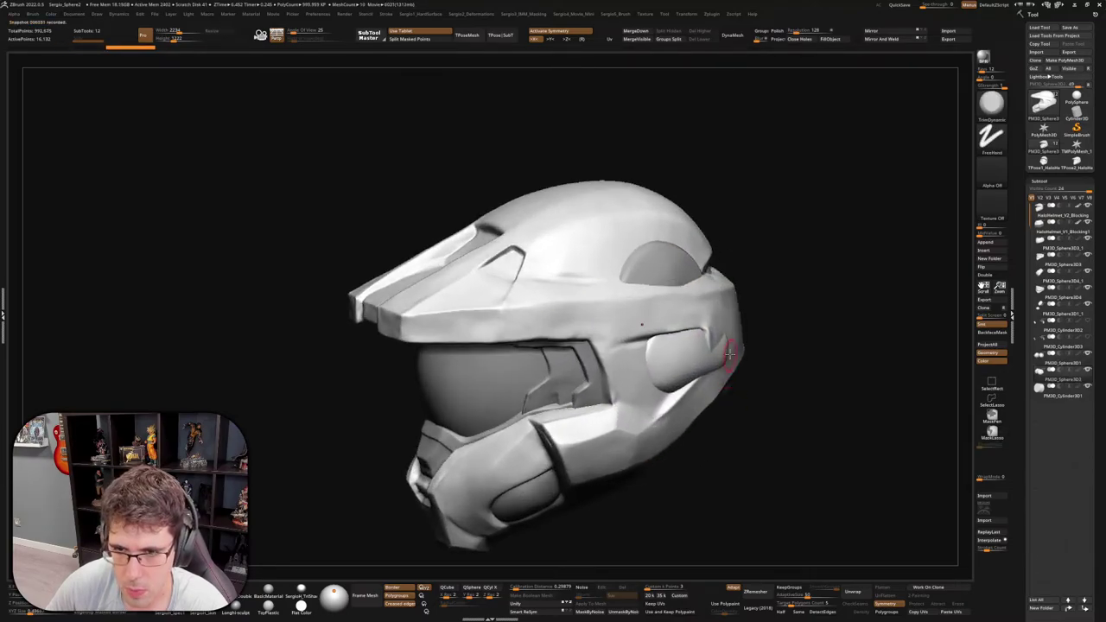
key(b)
key(m)
key(v)
mouse_move(717, 358)
right_down()
mouse_move(692, 368)
mouse_move(737, 380)
mouse_move(710, 328)
right_up()
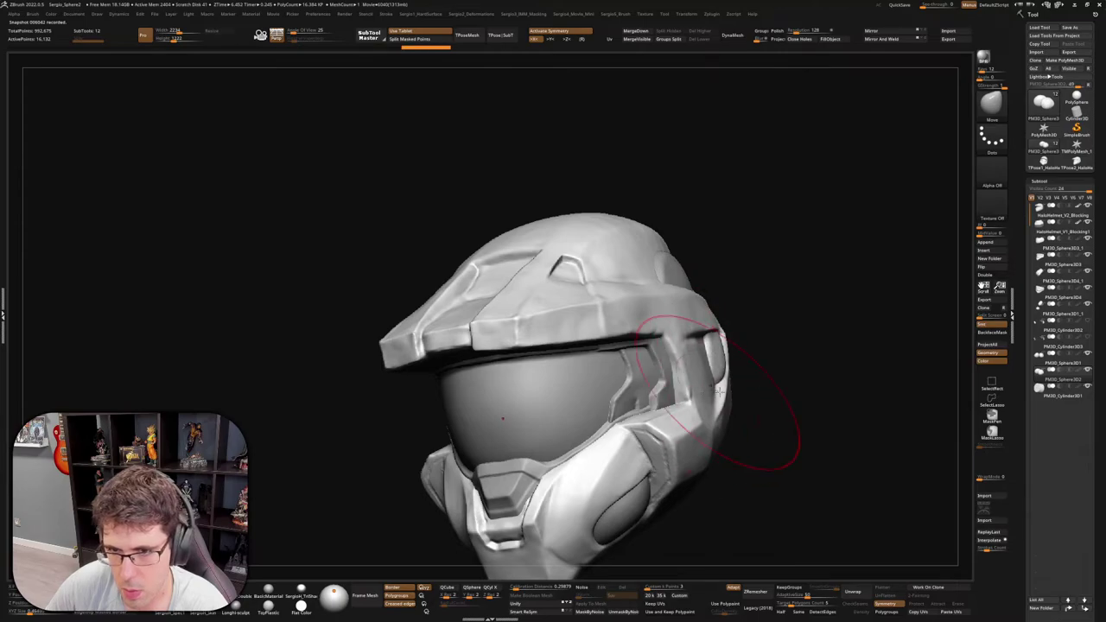
Toggle Solo to check the two ear pieces against the full helmet
ctrl+shift+click(704, 386)
ctrl+shift+click(722, 380)
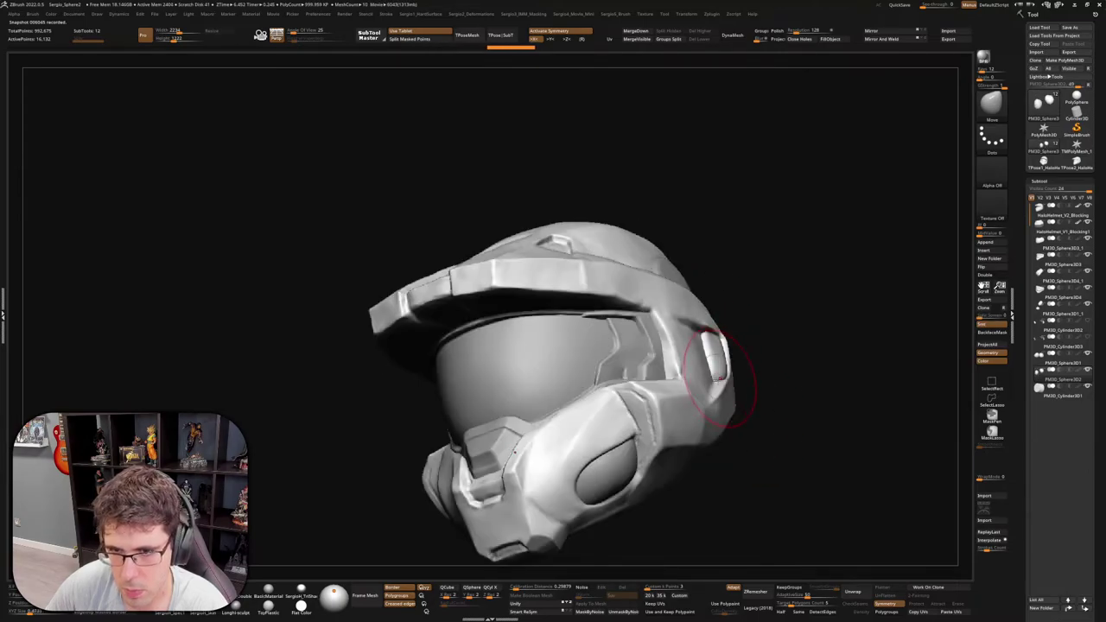
drag(729, 395, 724, 347)
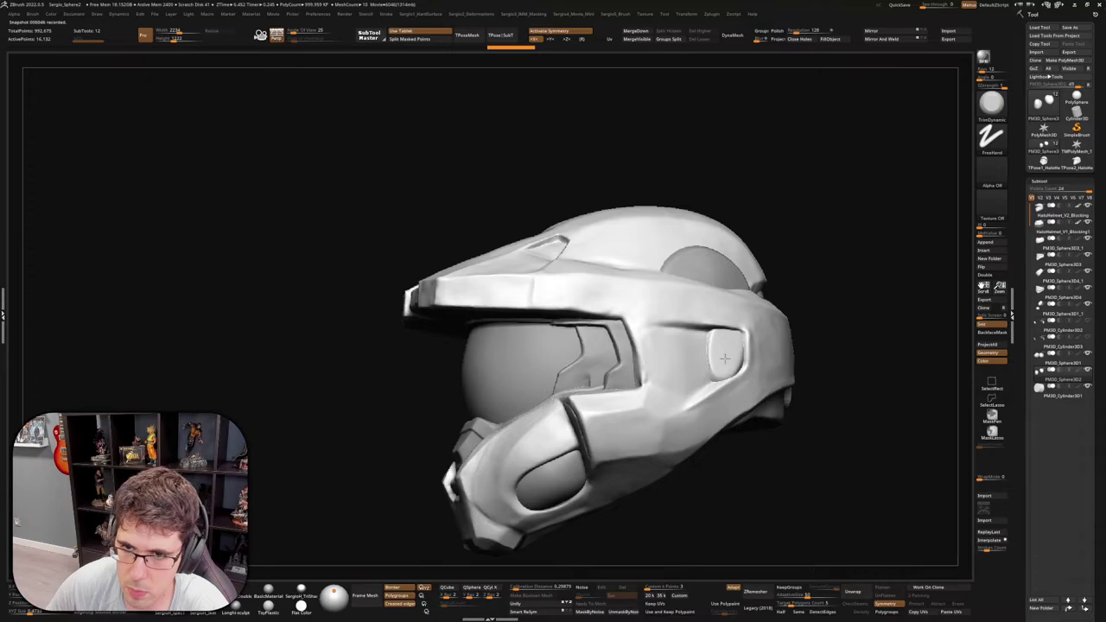
Solo the two ear pieces and push the ear panel into shape with the Move brush
ctrl+shift+click(704, 367)
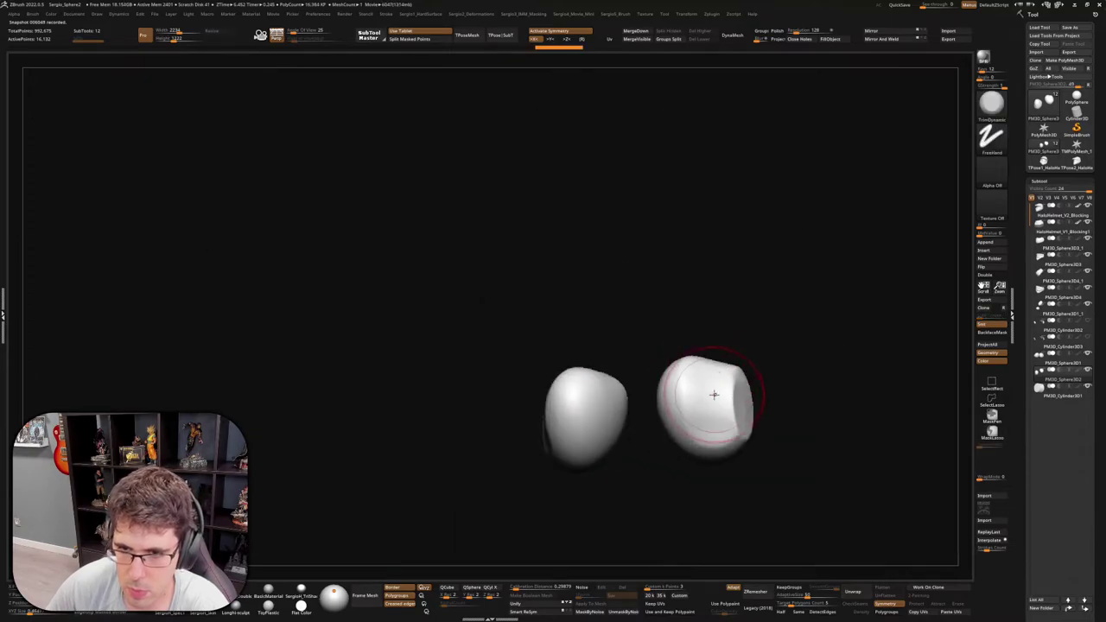
drag(735, 456, 721, 445)
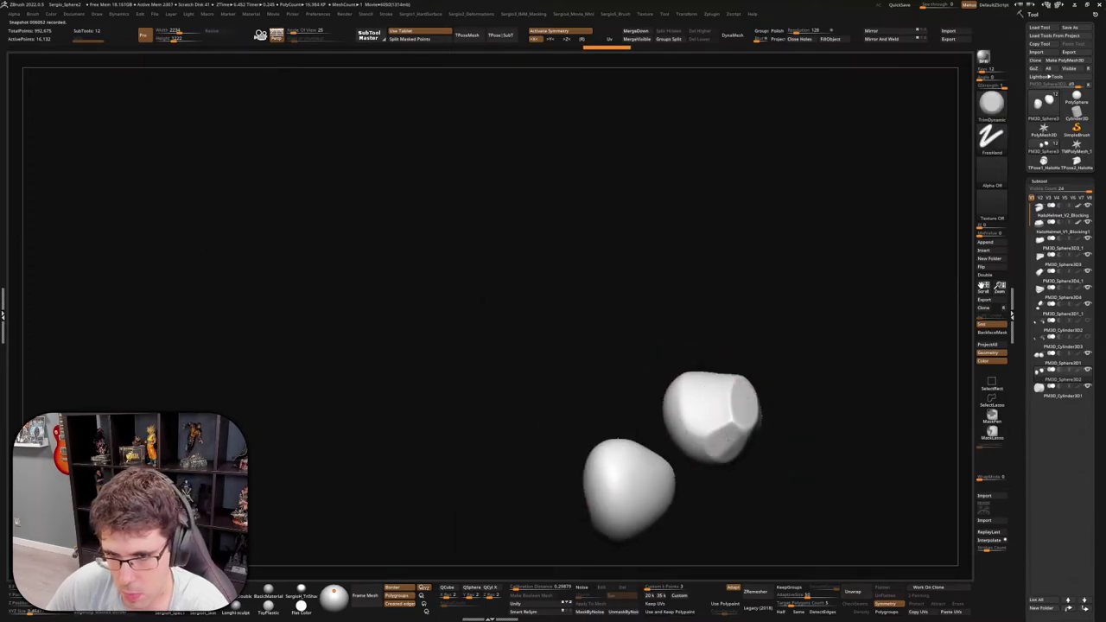
right_drag(730, 443, 740, 439)
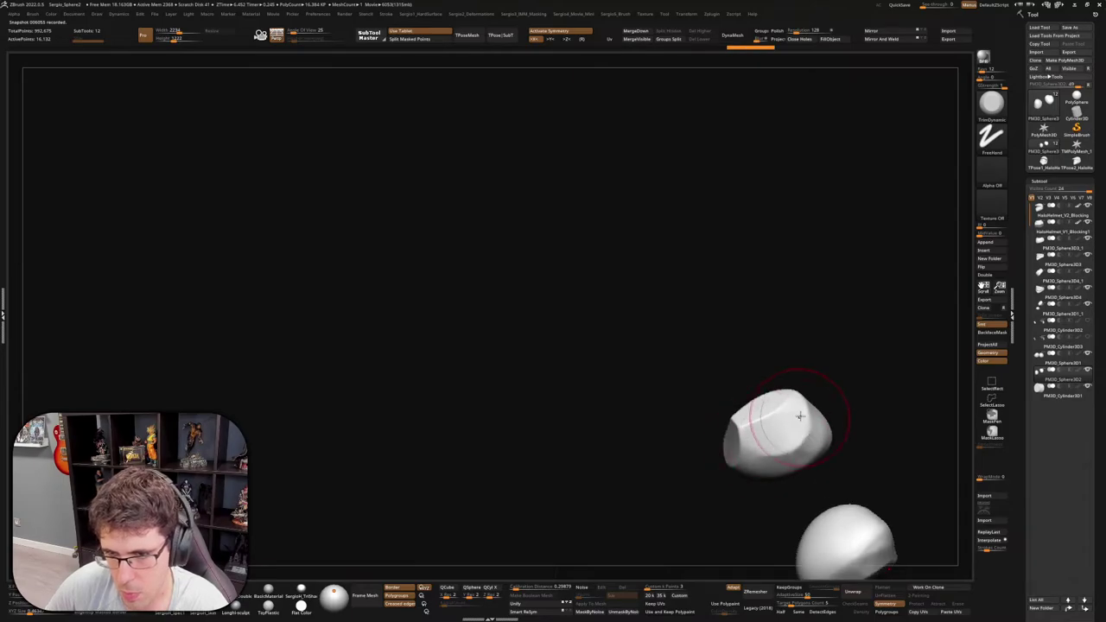
mouse_move(802, 420)
right_down()
mouse_move(810, 396)
mouse_move(834, 428)
mouse_move(789, 456)
mouse_move(815, 456)
mouse_move(799, 419)
right_up()
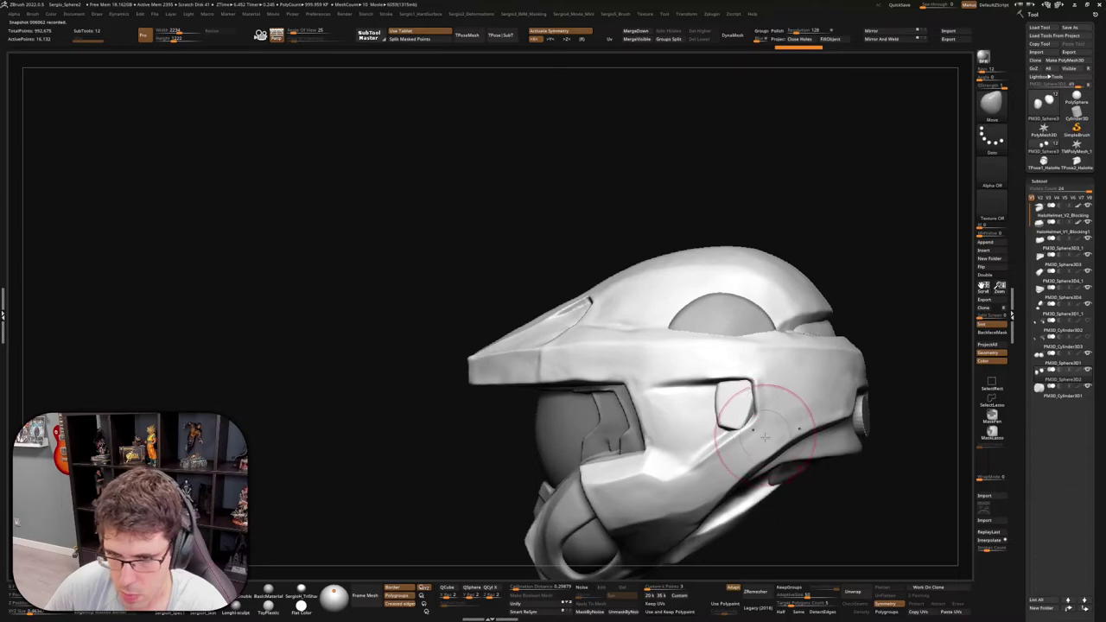
mouse_move(799, 419)
mouse_down()
mouse_move(741, 432)
mouse_move(725, 463)
mouse_move(767, 414)
mouse_up()
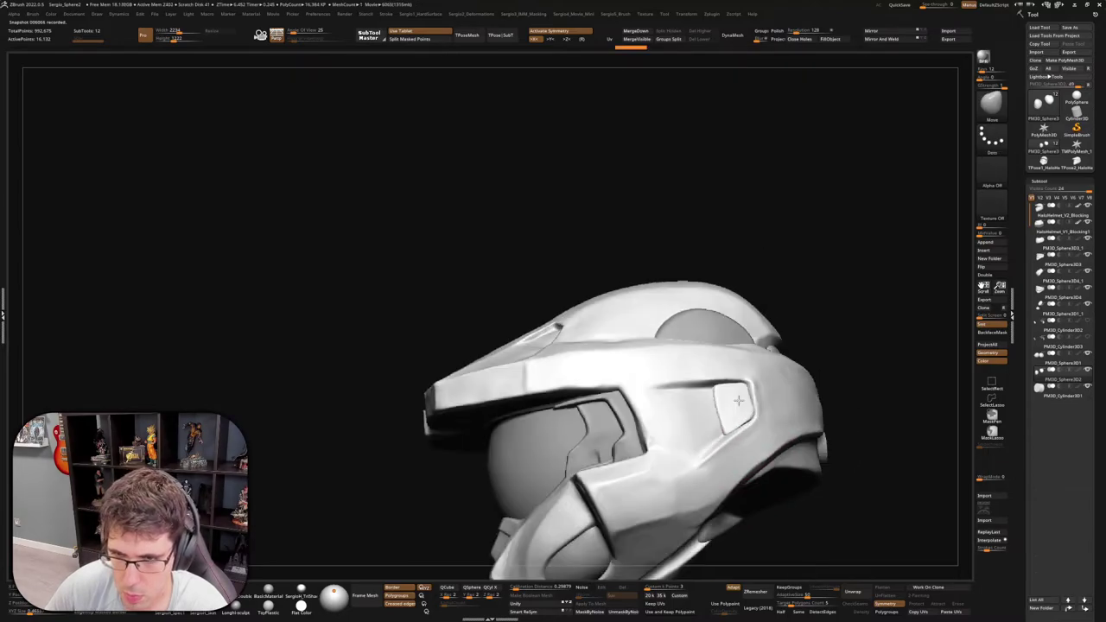
right_drag(740, 420, 734, 388)
mouse_move(726, 381)
mouse_down()
mouse_move(731, 366)
mouse_move(749, 378)
mouse_move(714, 375)
mouse_up()
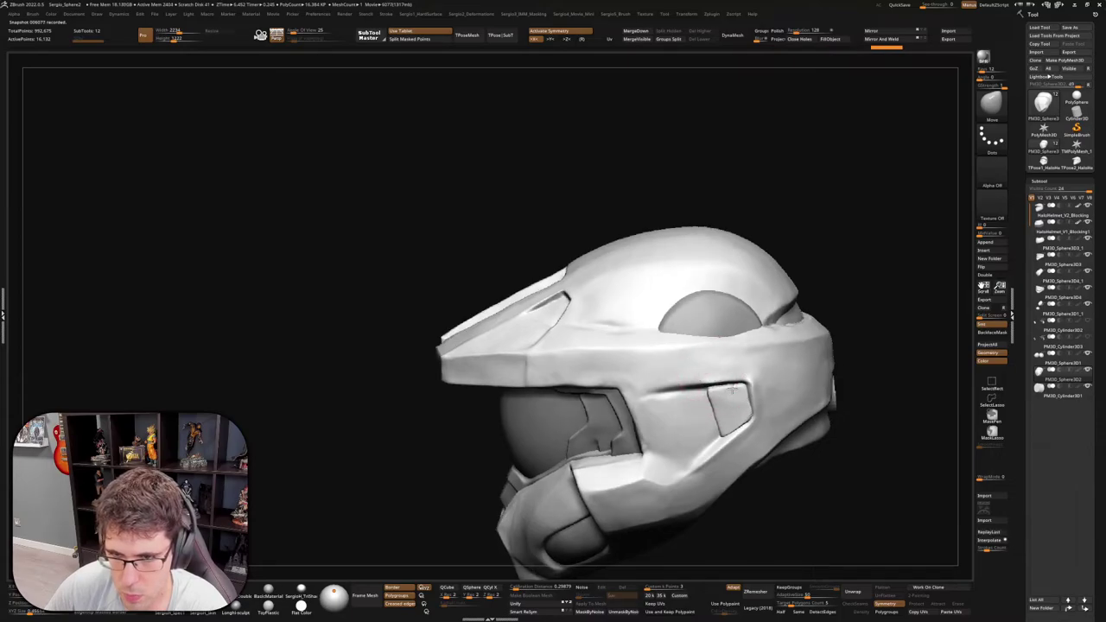
Orbit around to check the reshaped ear panel from several angles, ending on a side profile
mouse_move(717, 380)
right_down()
mouse_move(744, 443)
mouse_move(724, 458)
mouse_move(757, 432)
right_up()
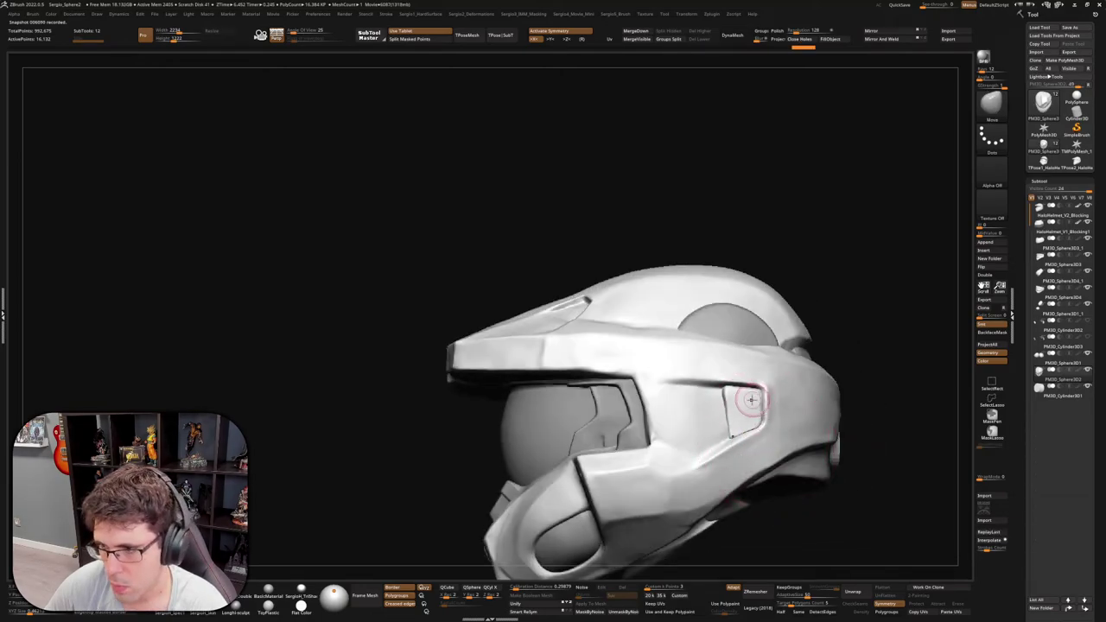
right_drag(759, 396, 743, 335)
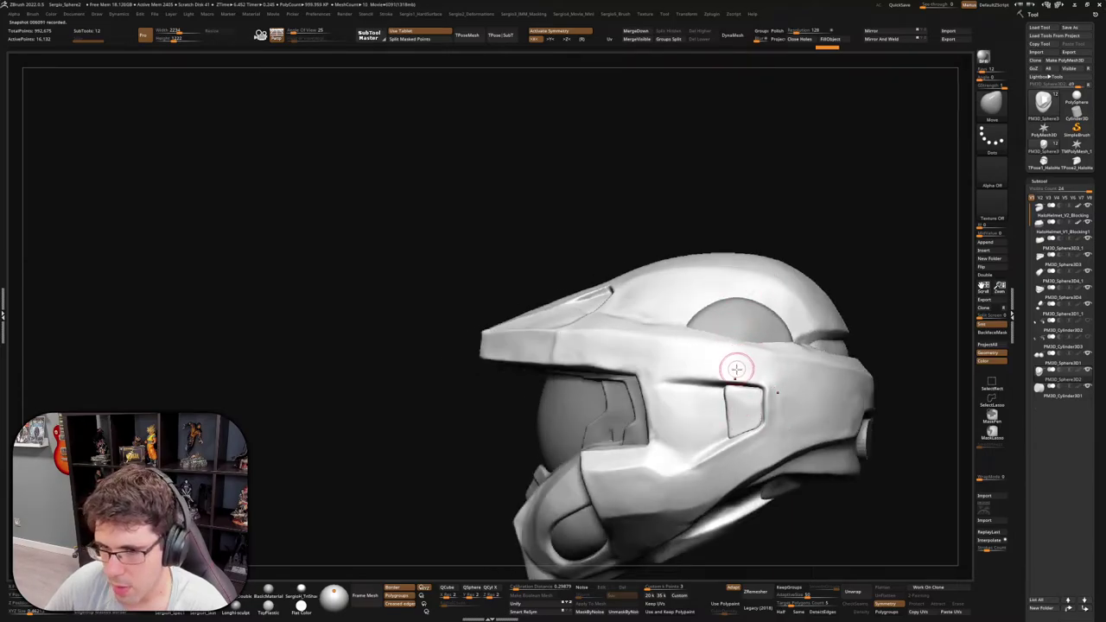
mouse_move(736, 369)
right_down()
mouse_move(712, 342)
mouse_move(710, 399)
right_up()
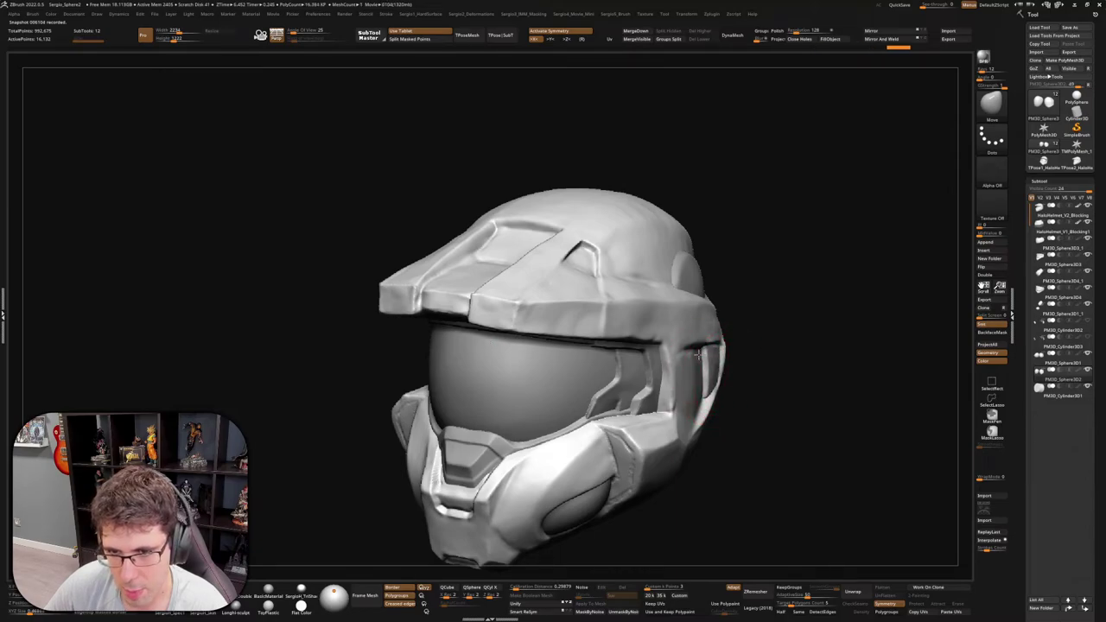
mouse_move(715, 346)
right_down()
mouse_move(751, 321)
mouse_move(686, 357)
mouse_move(758, 394)
mouse_move(724, 390)
mouse_move(715, 412)
right_up()
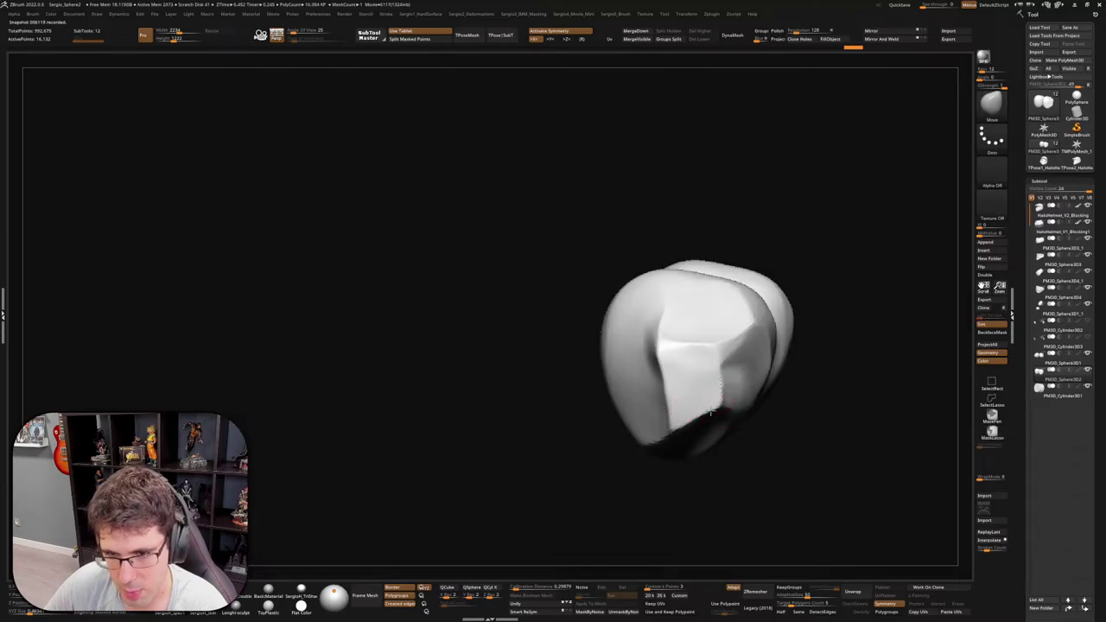
Trim the front of the upper ear shell flat and soften its crease
mouse_move(710, 413)
right_down()
mouse_move(729, 423)
mouse_move(737, 407)
mouse_move(733, 373)
right_up()
drag(728, 378, 745, 361)
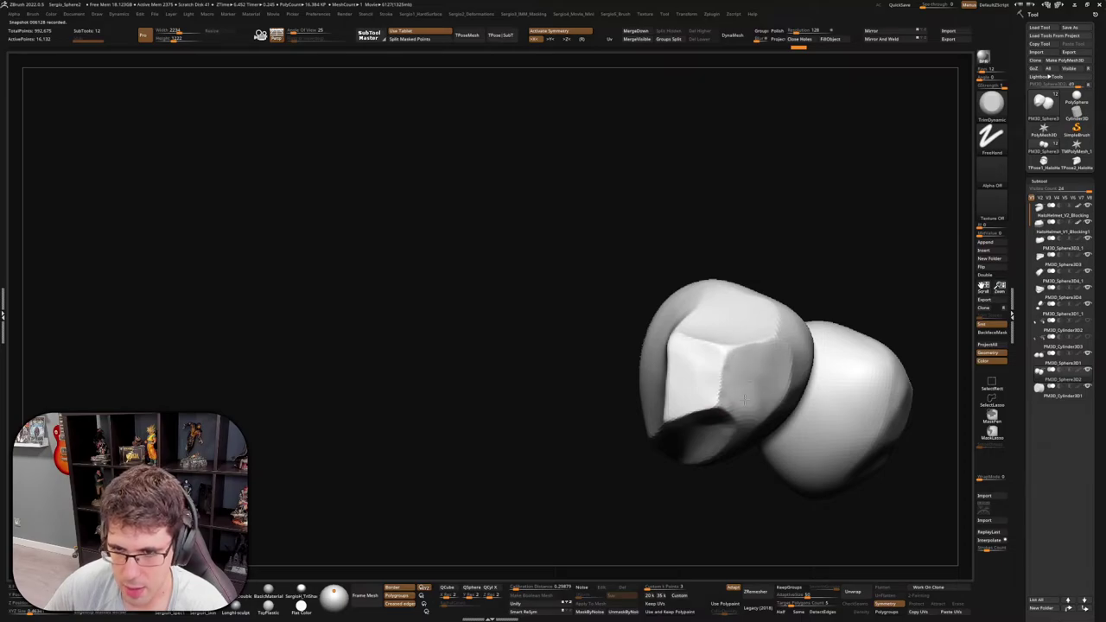
right_drag(741, 356, 663, 310)
drag(663, 310, 661, 315)
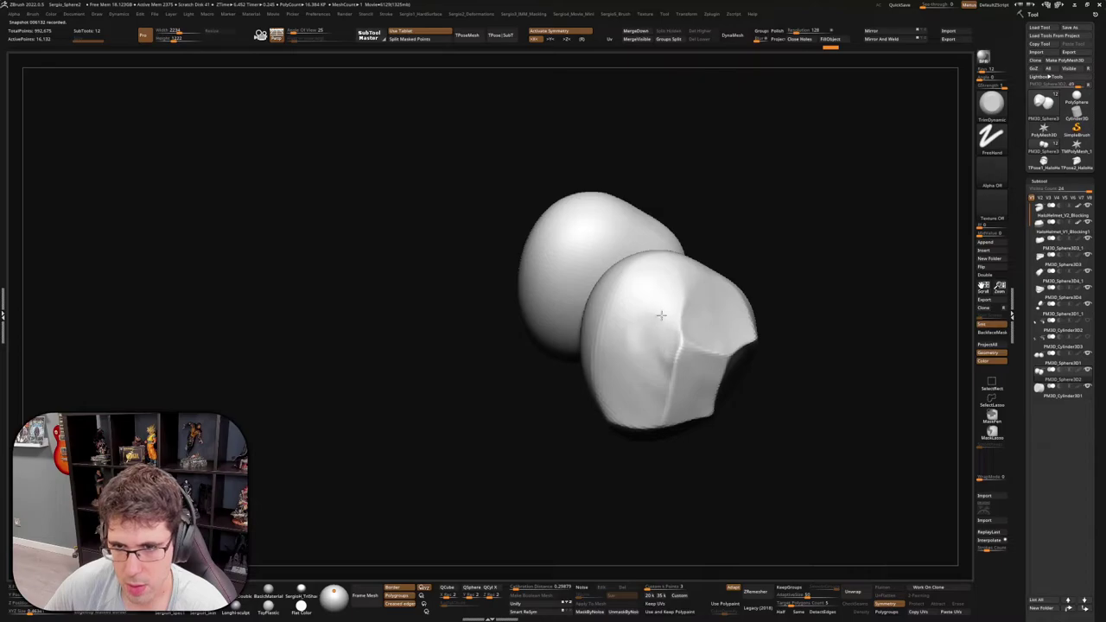
mouse_move(654, 395)
right_down()
mouse_move(657, 441)
mouse_move(696, 458)
right_up()
Build up clay on the shell surface with ClayBuildup, then flatten it with TrimDynamic
key(b)
key(c)
key(l)
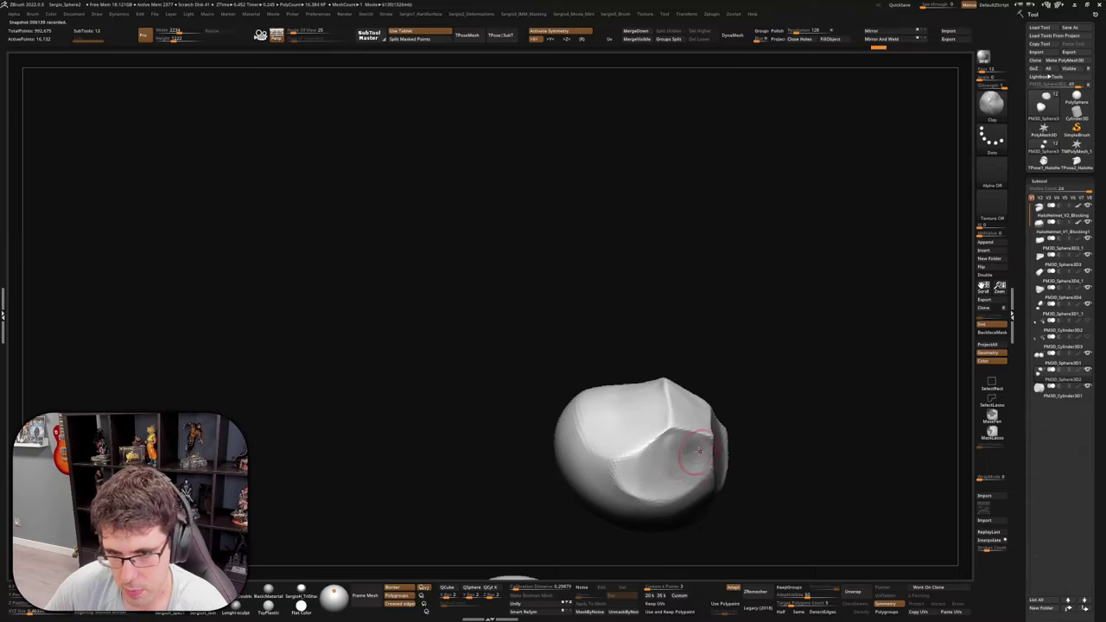
mouse_move(695, 454)
mouse_down()
mouse_move(666, 462)
mouse_move(657, 501)
mouse_move(696, 488)
mouse_up()
key(b)
key(t)
key(d)
right_drag(695, 488, 690, 496)
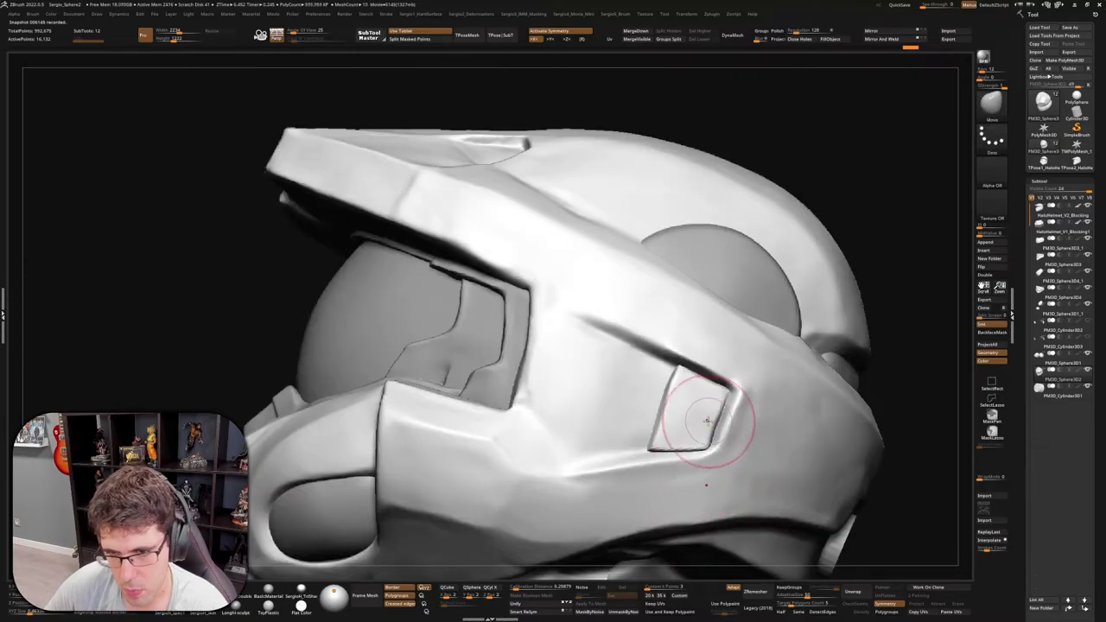
With a smaller brush, refine and smooth the edges of the ear recess
key(bracketleft)
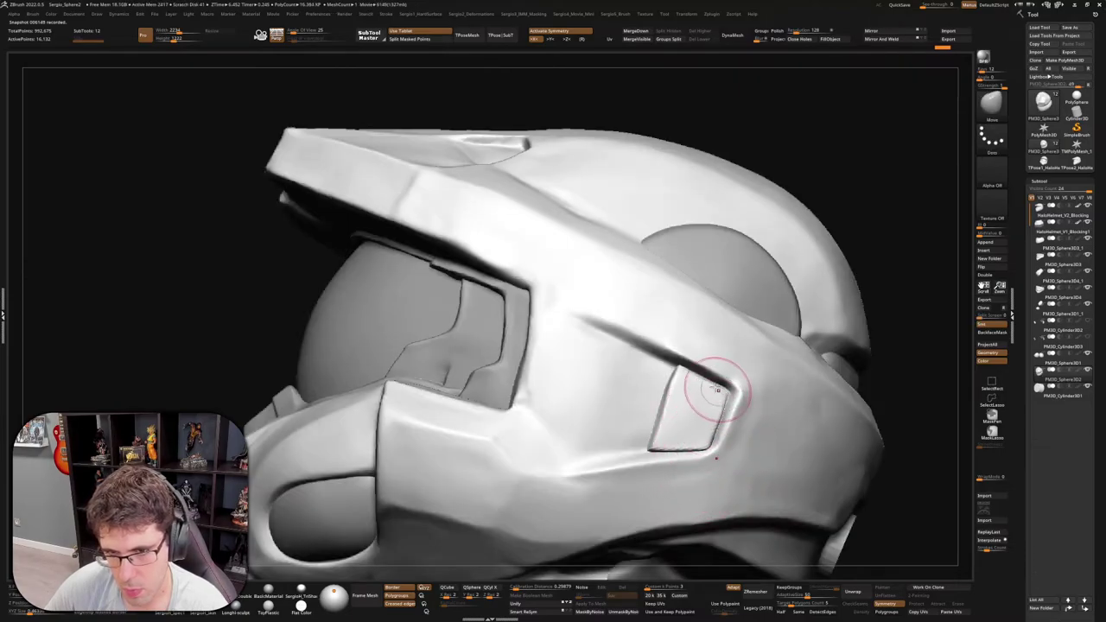
right_drag(686, 375, 656, 399)
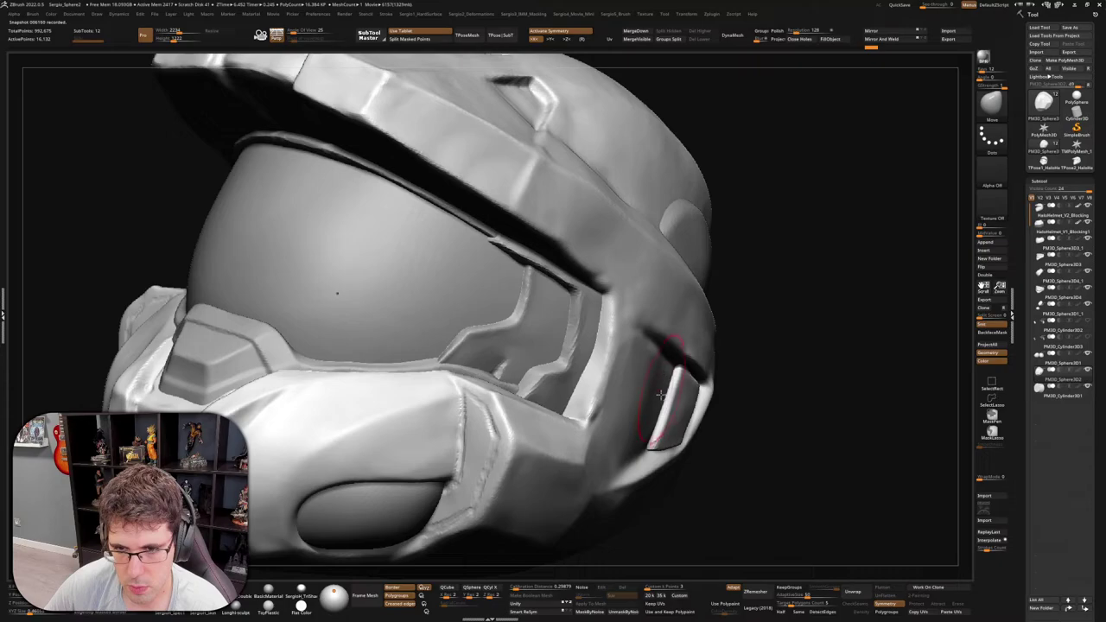
right_drag(661, 456, 648, 464)
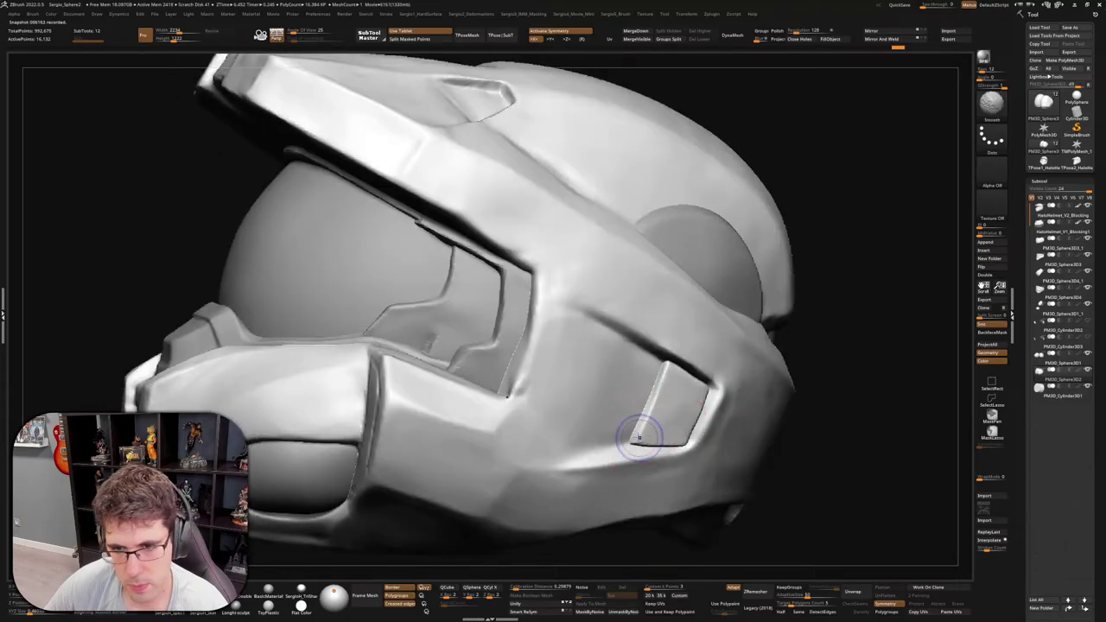
drag(642, 456, 683, 448)
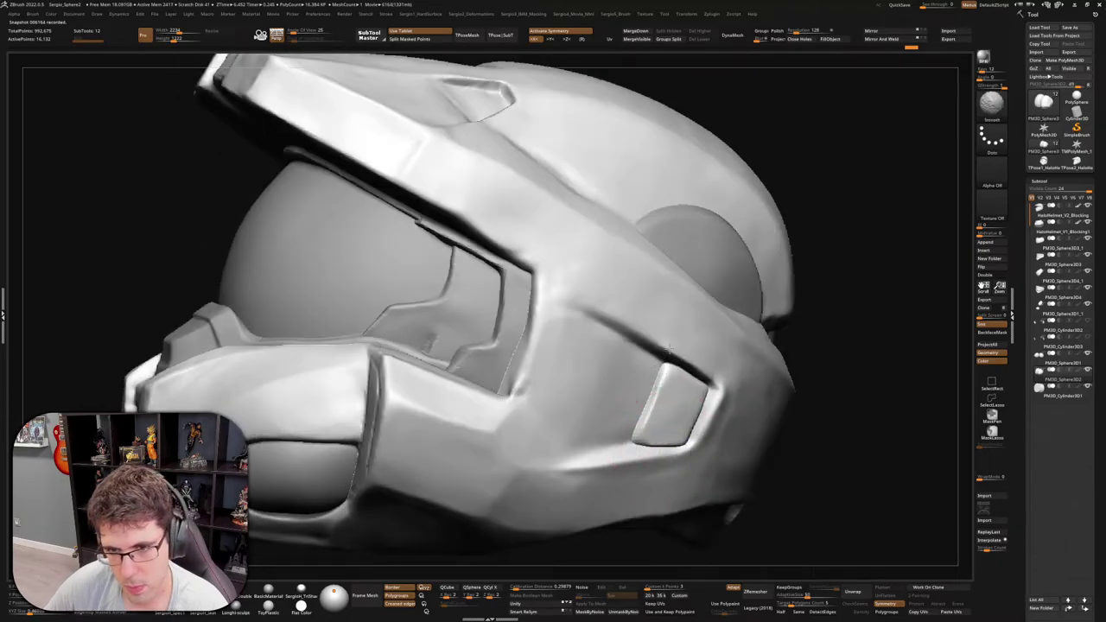
mouse_move(679, 457)
right_down()
mouse_move(749, 444)
mouse_move(757, 406)
mouse_move(701, 432)
mouse_move(684, 476)
mouse_move(710, 461)
right_up()
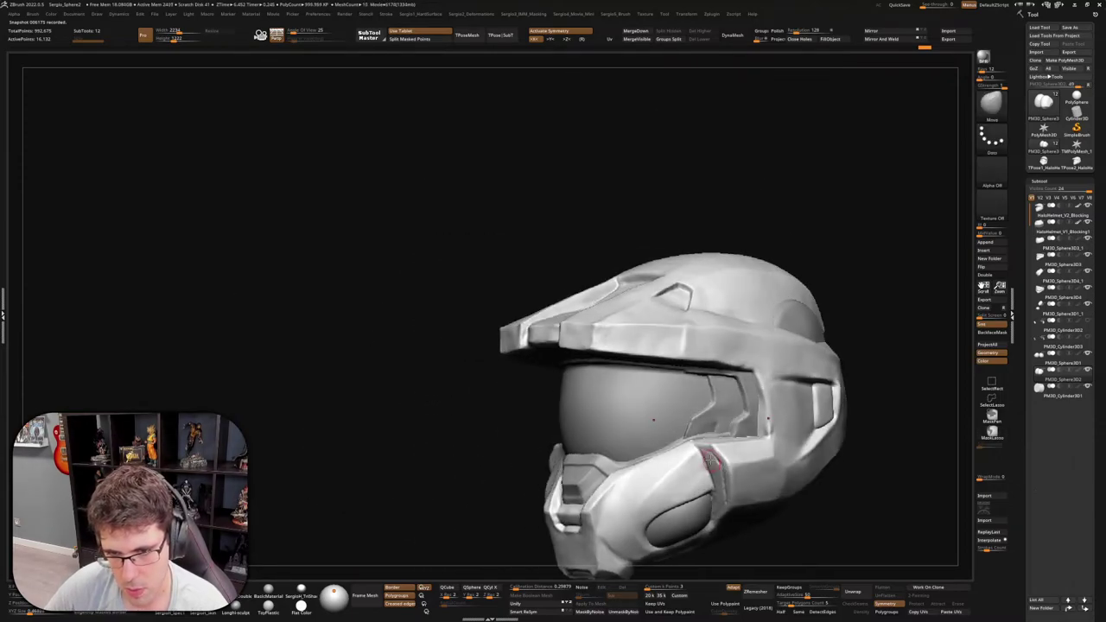
Shrink the brush much further and select the helmet's top shell (SubTool 2)
right_drag(792, 429, 808, 432)
right_click(808, 432)
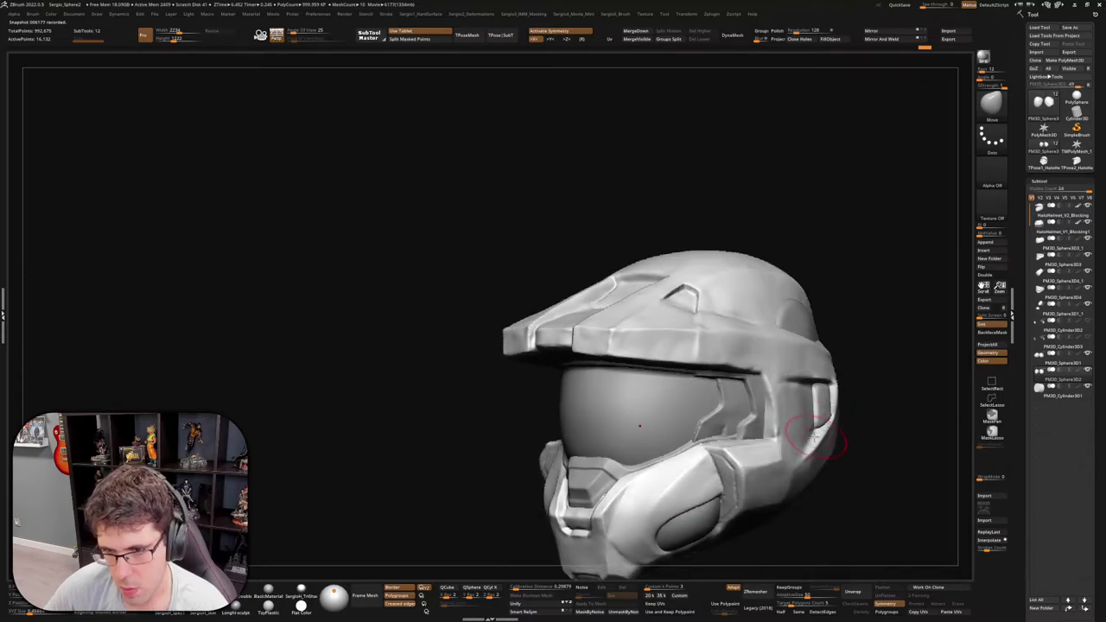
right_click(812, 441)
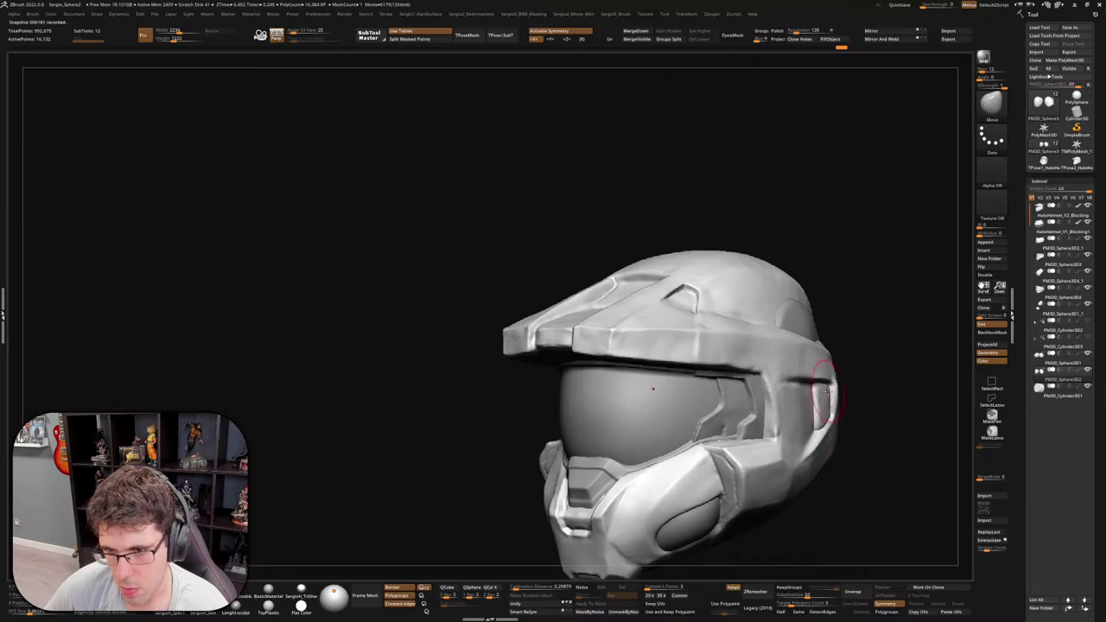
right_drag(819, 385, 801, 388)
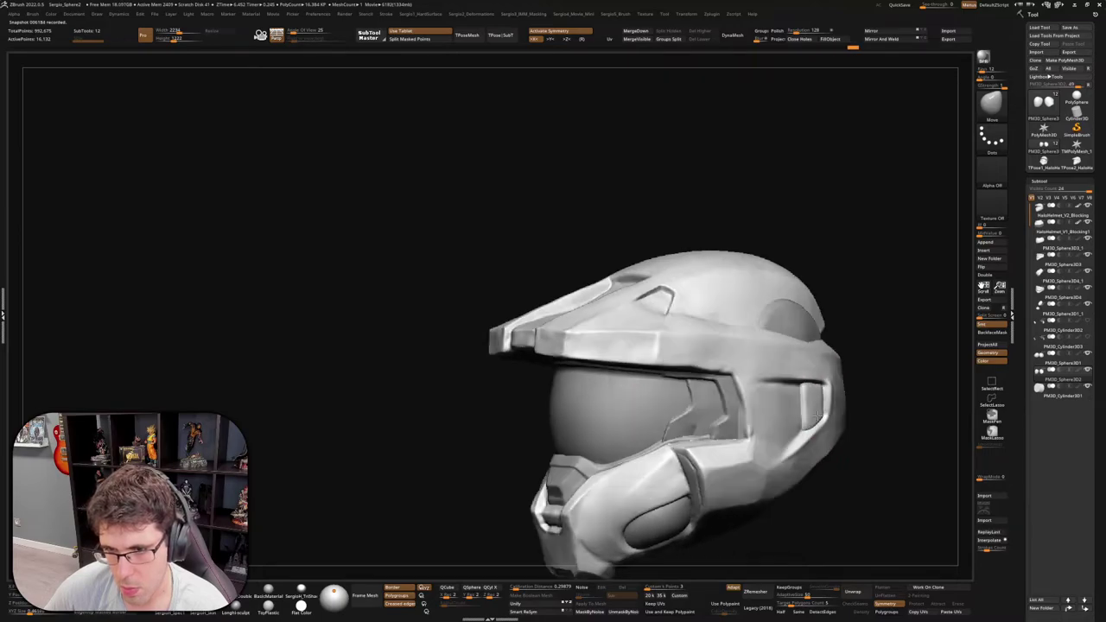
key(bracketleft)
key(bracketleft)
key(bracketleft)
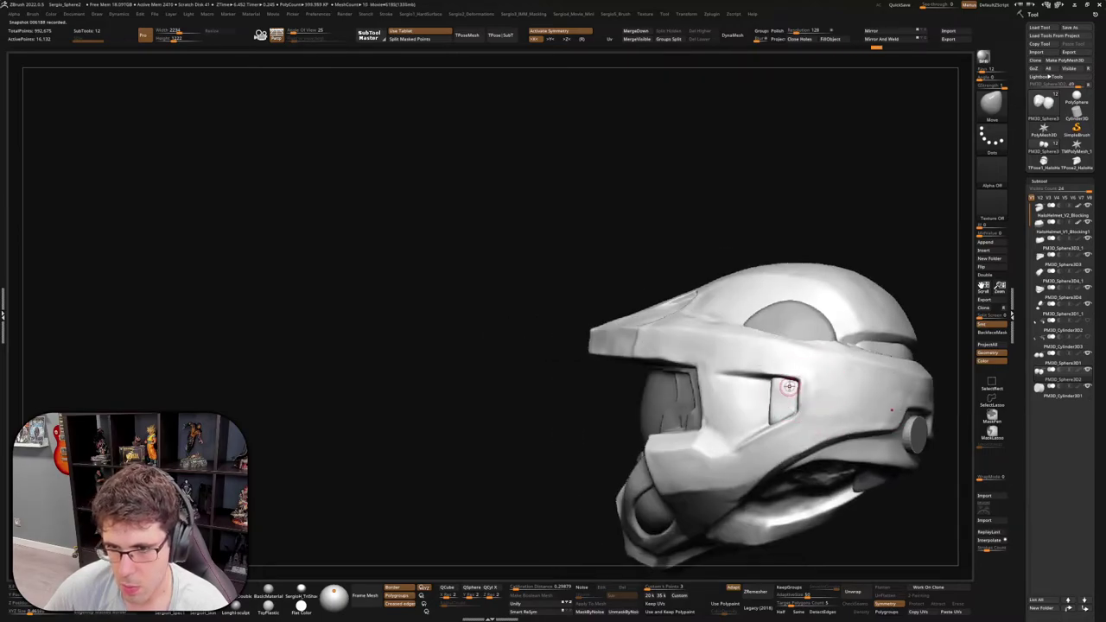
mouse_move(787, 382)
alt+right_down()
mouse_move(782, 406)
mouse_move(817, 362)
mouse_move(716, 320)
alt+right_up()
alt+click(733, 348)
Solo the top shell, smooth its upper edge, then show all helmet parts again
ctrl+shift+click(728, 348)
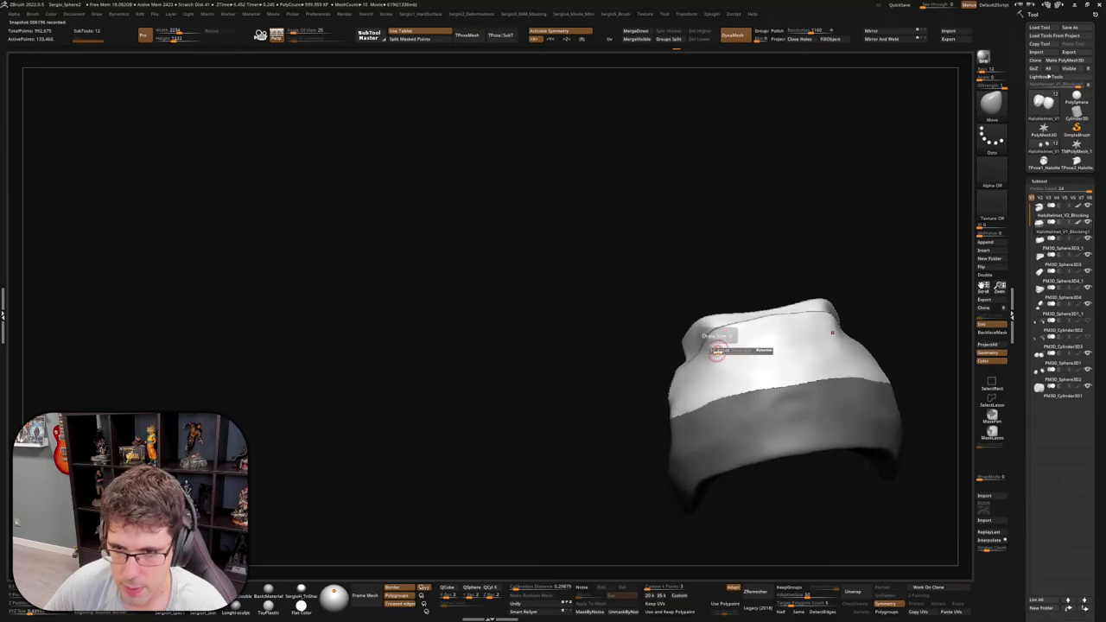
shift+drag(715, 349, 714, 344)
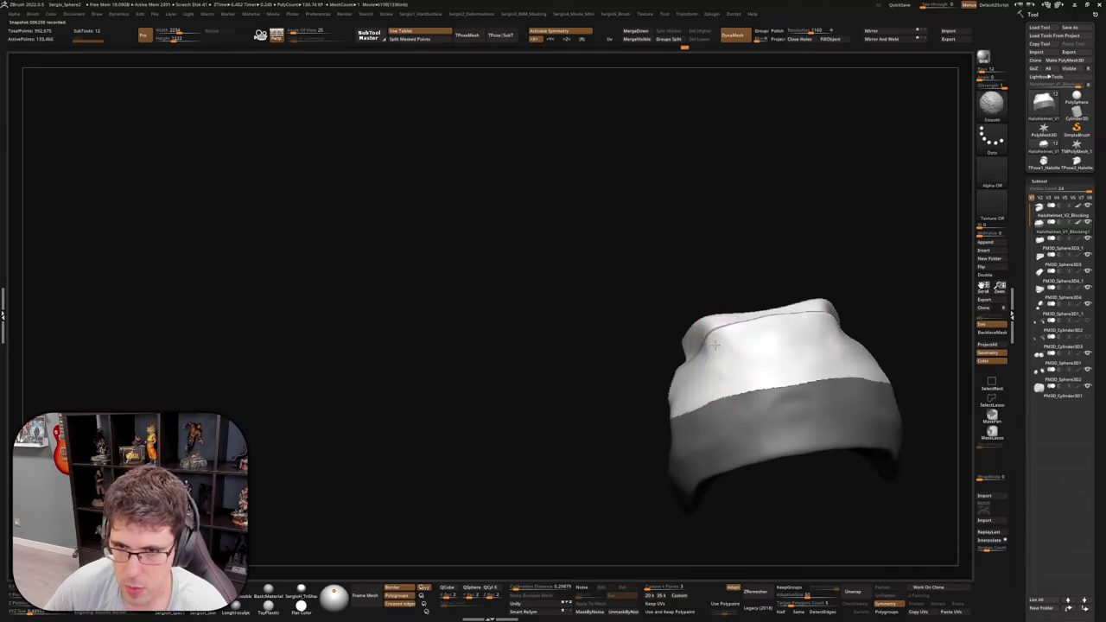
ctrl+shift+click(724, 343)
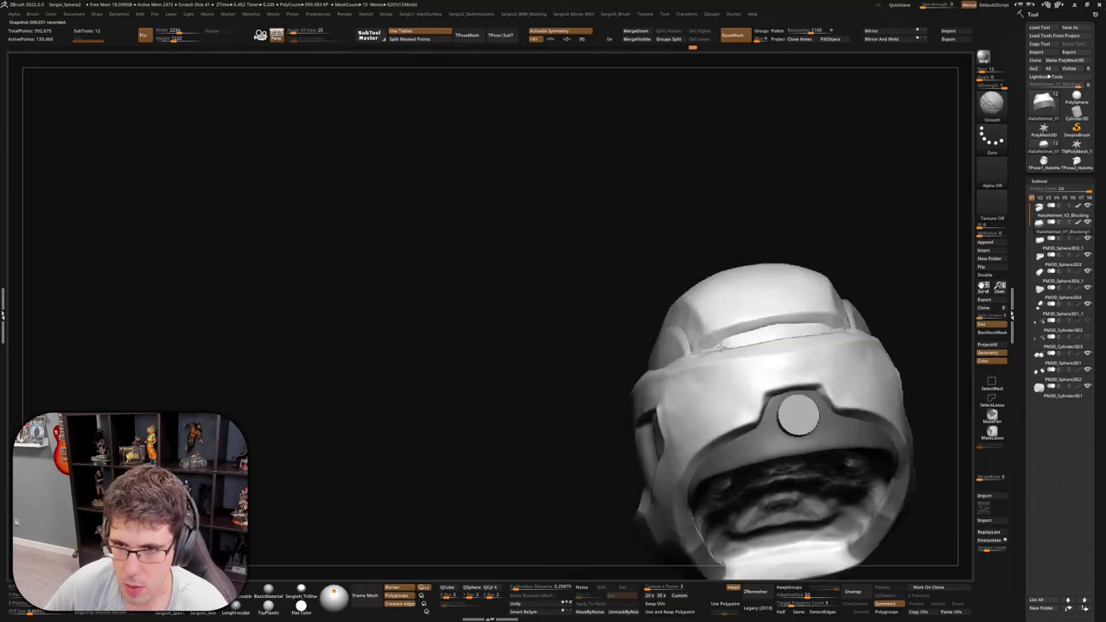
mouse_move(701, 357)
right_down()
mouse_move(743, 386)
mouse_move(864, 370)
mouse_move(804, 367)
mouse_move(763, 346)
mouse_move(691, 388)
right_up()
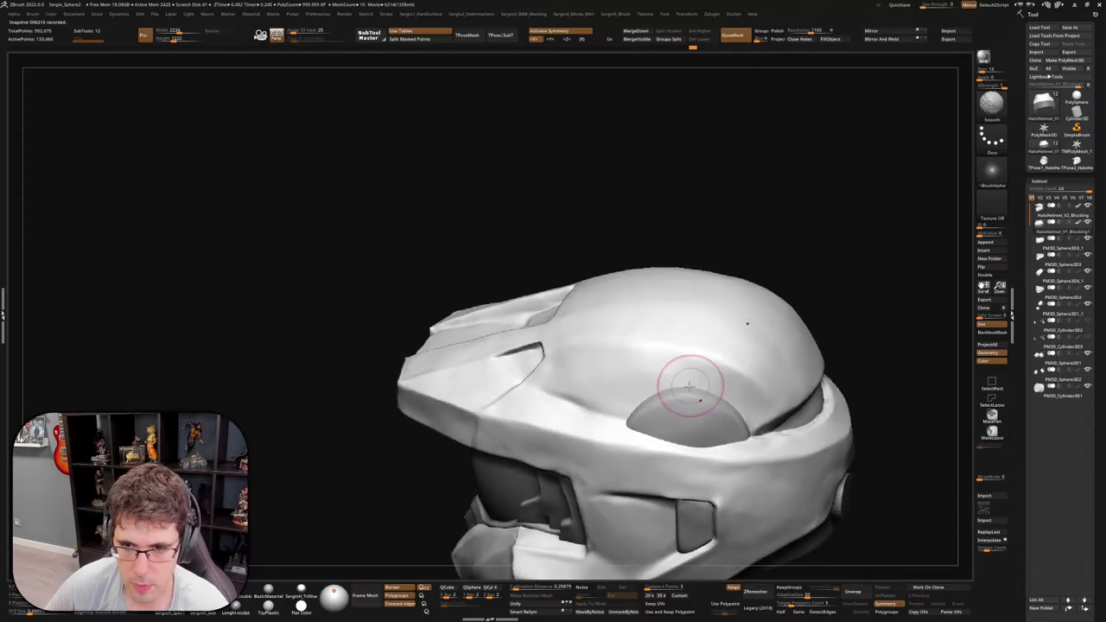
DynaMesh the top shell at higher resolution and view it side-on
key(ctrl+d)
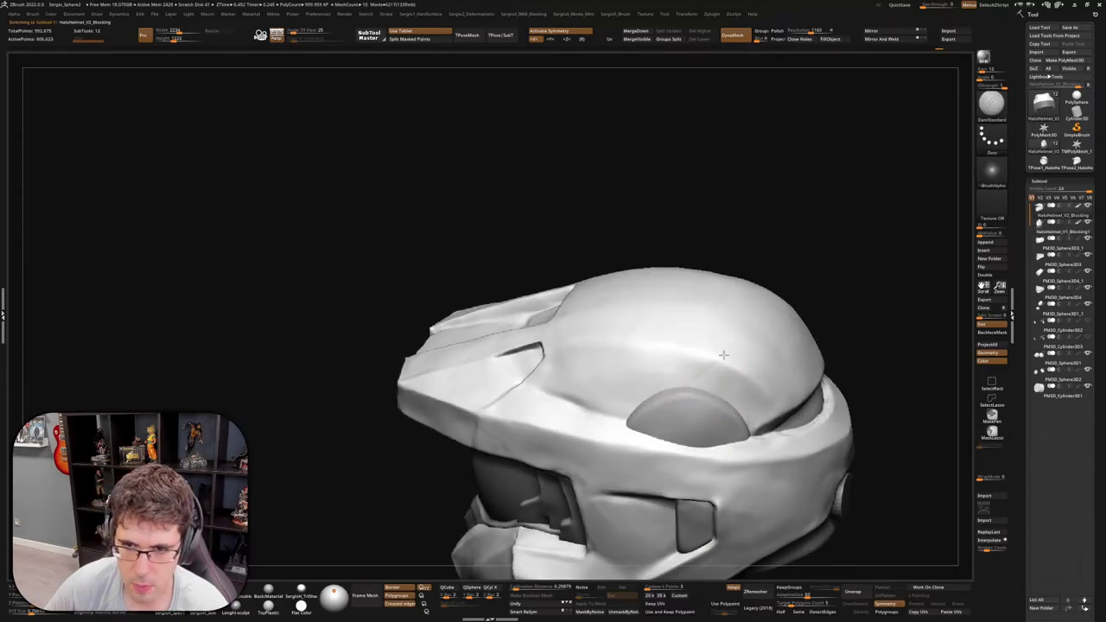
right_drag(718, 348, 728, 313)
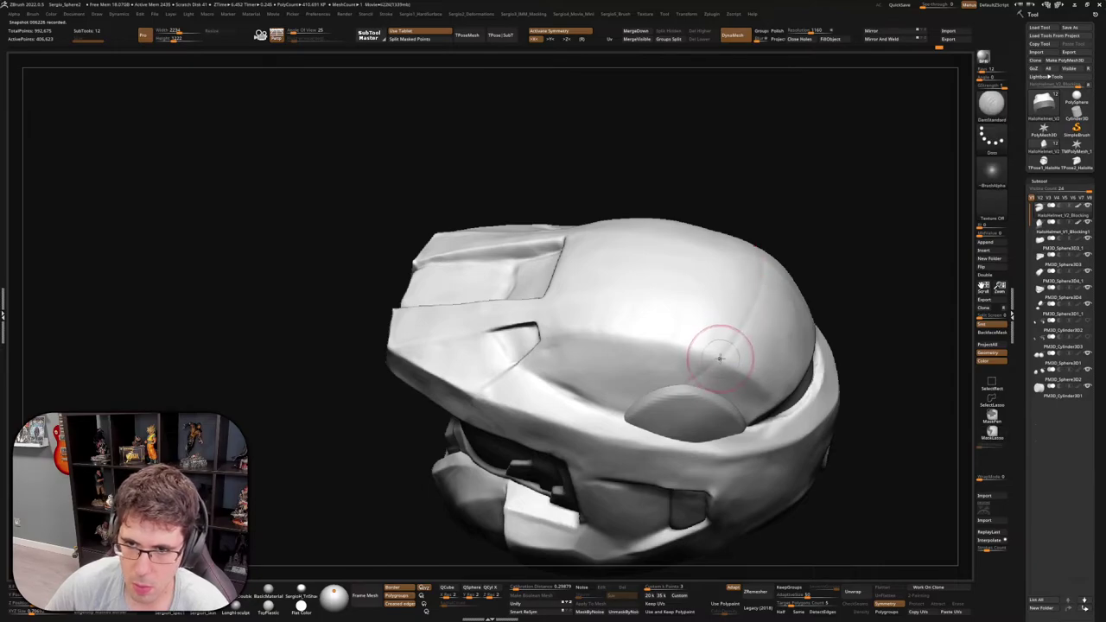
right_drag(720, 357, 723, 357)
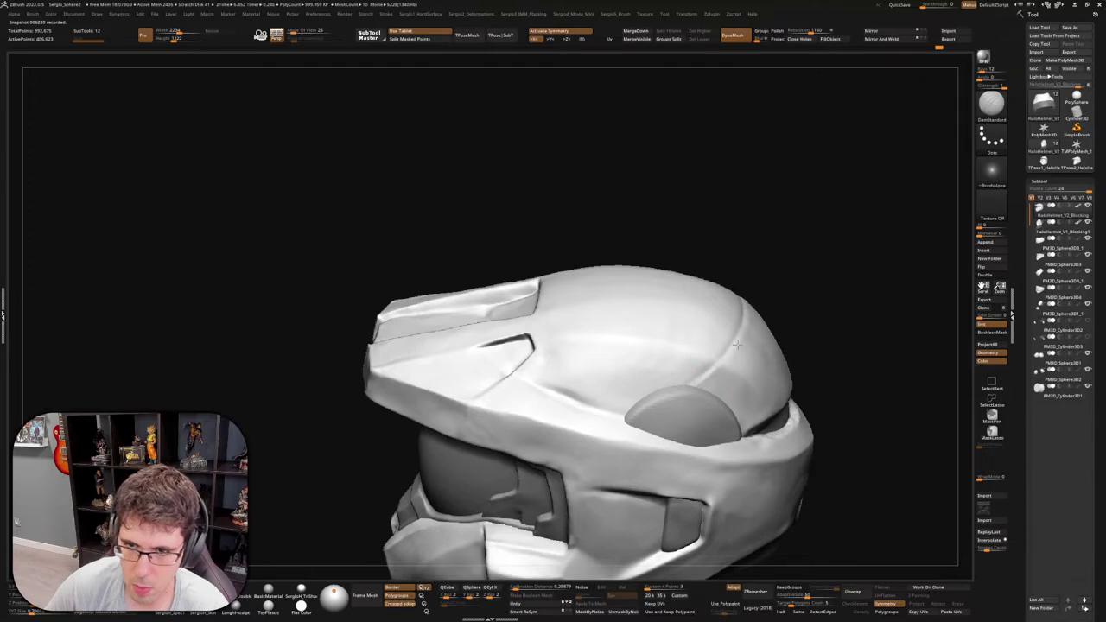
mouse_move(737, 344)
right_down()
mouse_move(737, 366)
mouse_move(769, 344)
right_up()
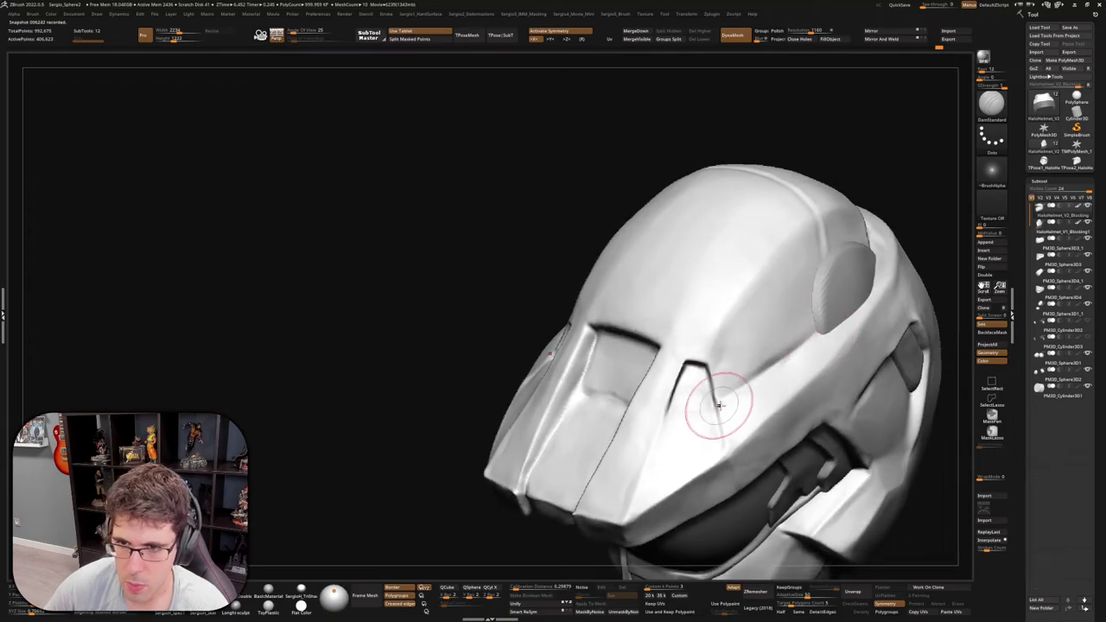
Flatten the surface beside the front vent with the TrimDynamic brush
right_drag(719, 404, 760, 360)
key(b)
key(c)
key(l)
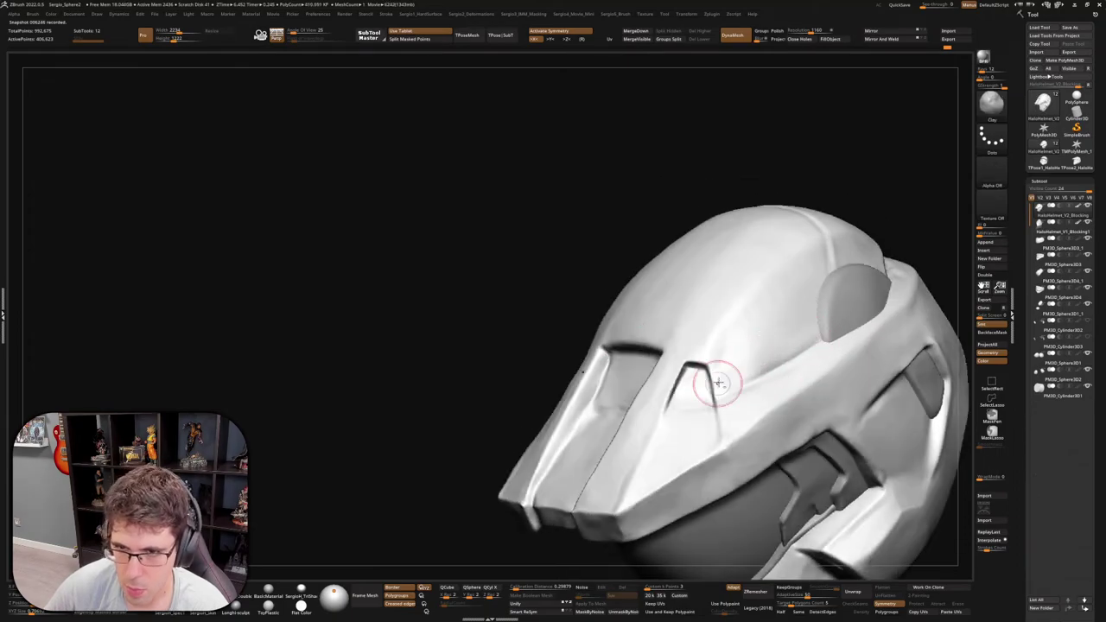
right_drag(738, 389, 765, 374)
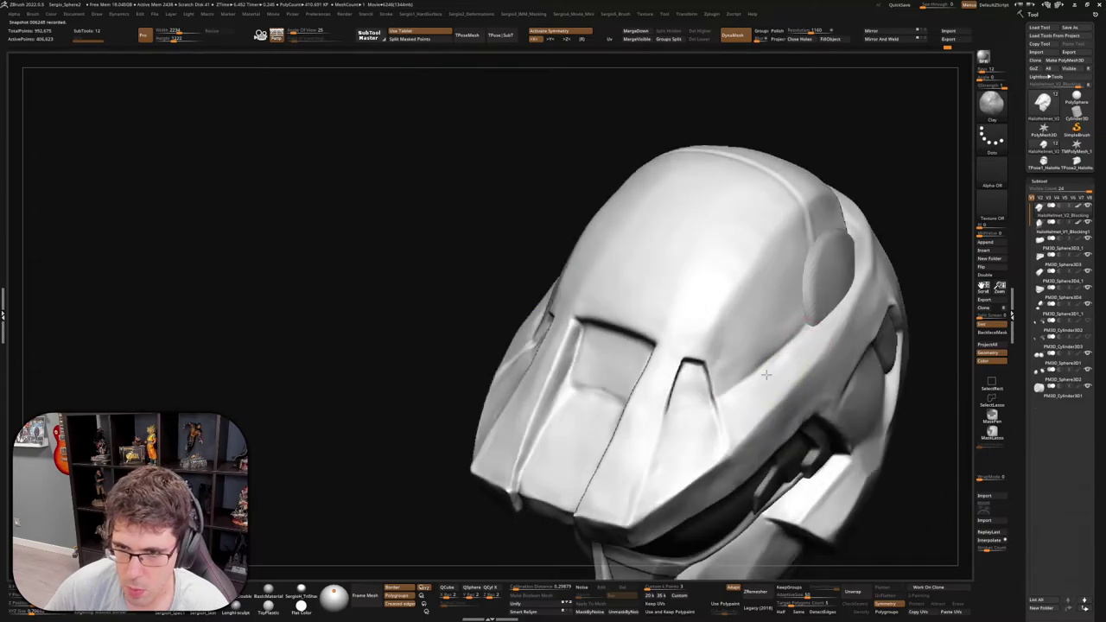
key(b)
key(t)
key(d)
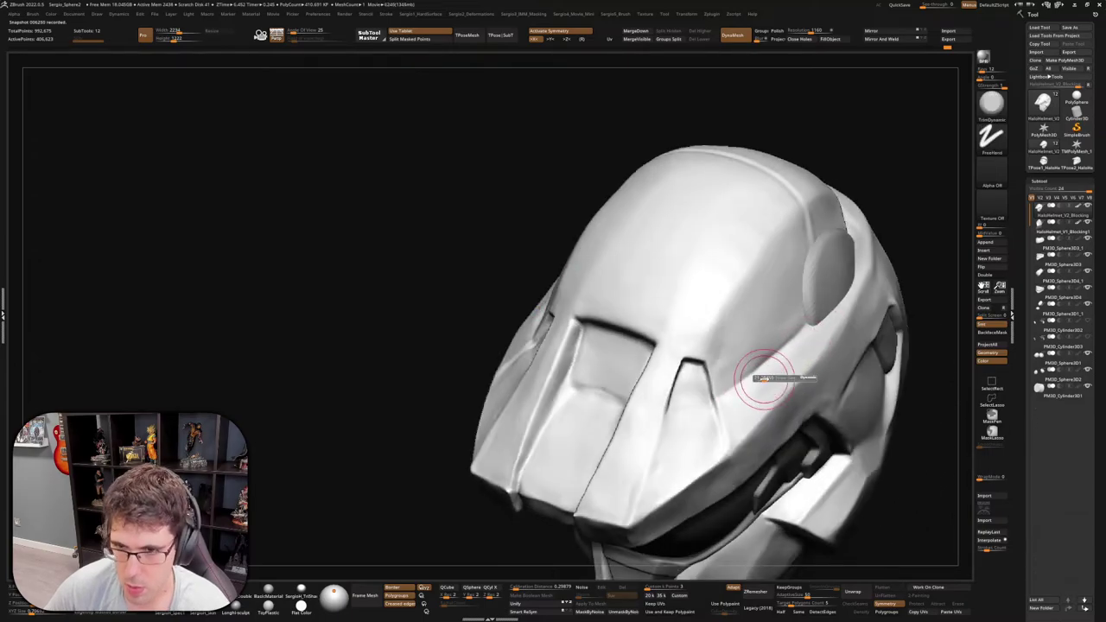
drag(763, 378, 760, 385)
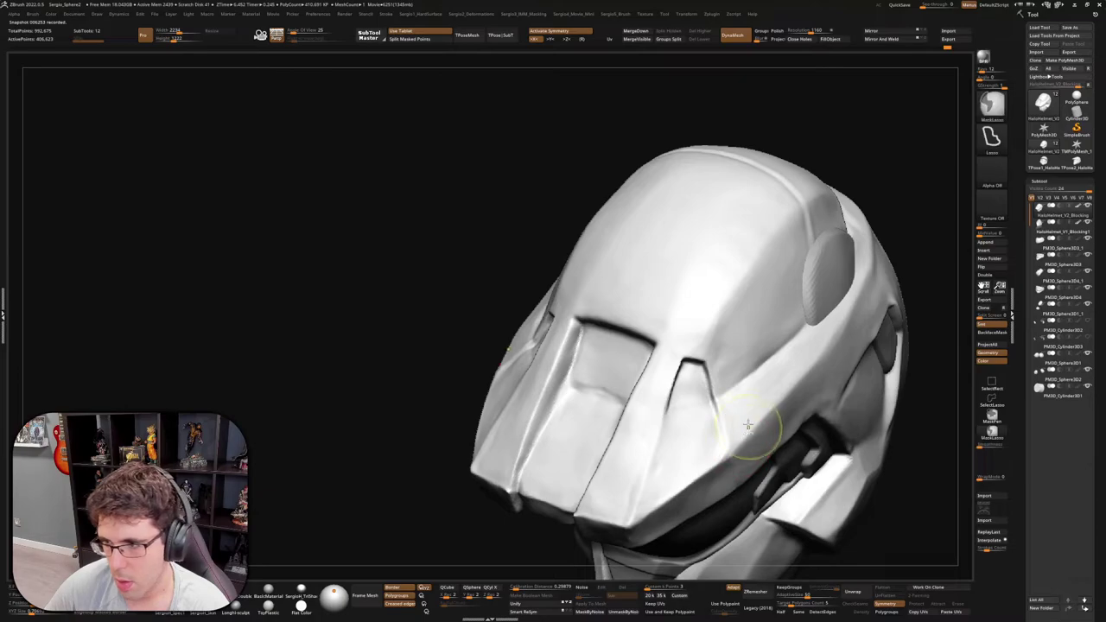
mouse_move(753, 432)
right_down()
mouse_move(740, 383)
mouse_move(792, 371)
mouse_move(772, 345)
mouse_move(783, 266)
right_up()
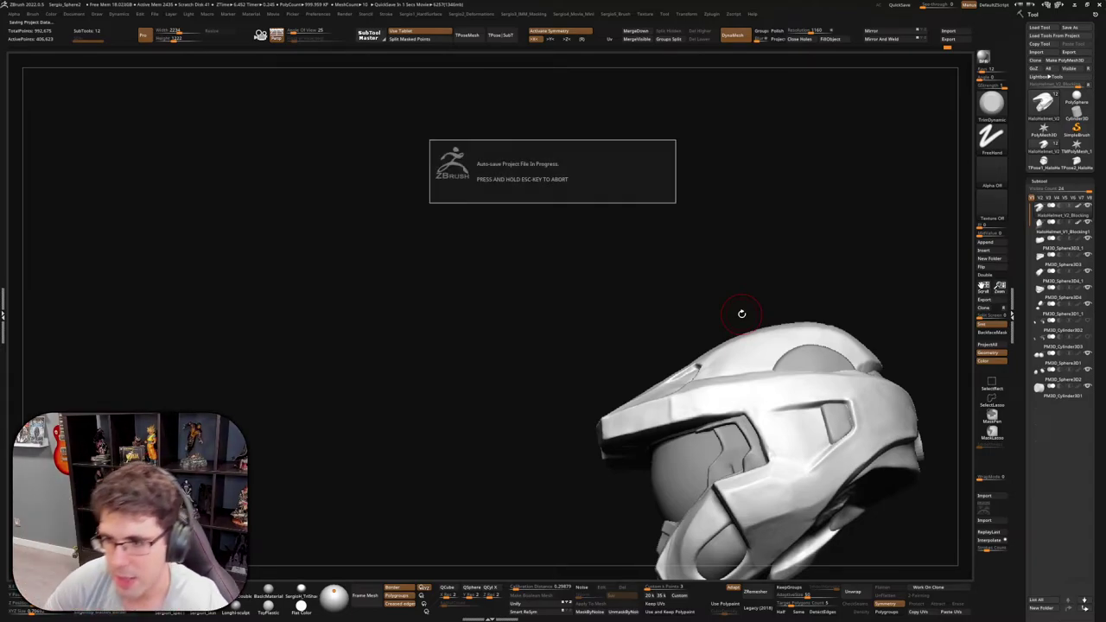
drag(758, 288, 710, 303)
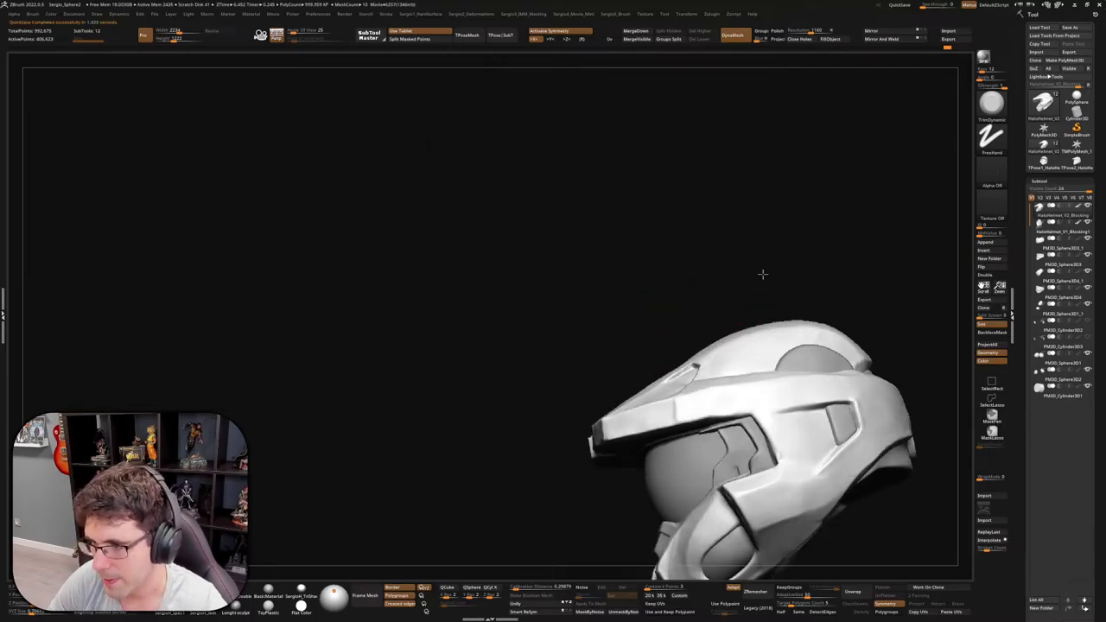
right_drag(710, 302, 711, 287)
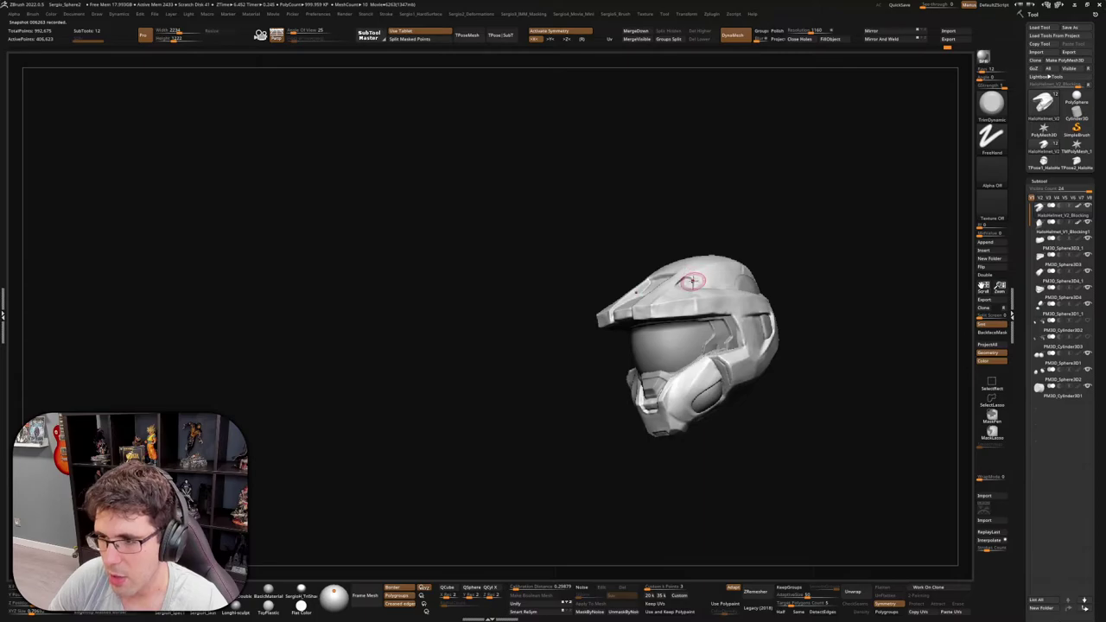
mouse_move(694, 279)
mouse_down()
mouse_move(715, 260)
mouse_move(682, 286)
mouse_up()
mouse_move(682, 285)
right_down()
mouse_move(606, 357)
mouse_move(519, 366)
right_up()
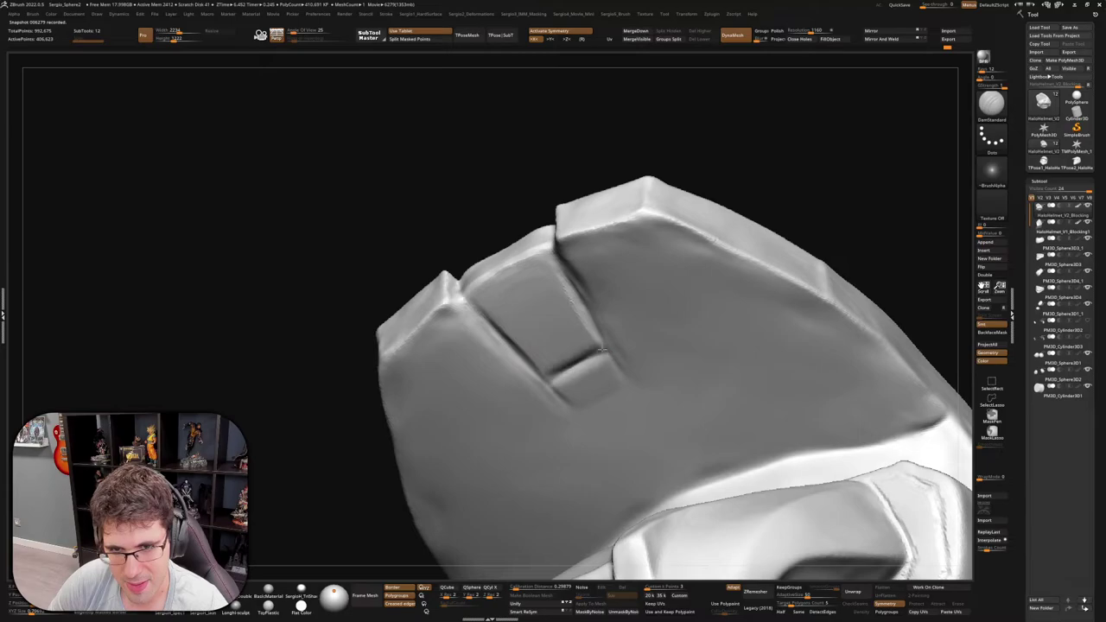
Smooth the groove on the crest fin and mask off the groove area
right_drag(593, 354, 582, 388)
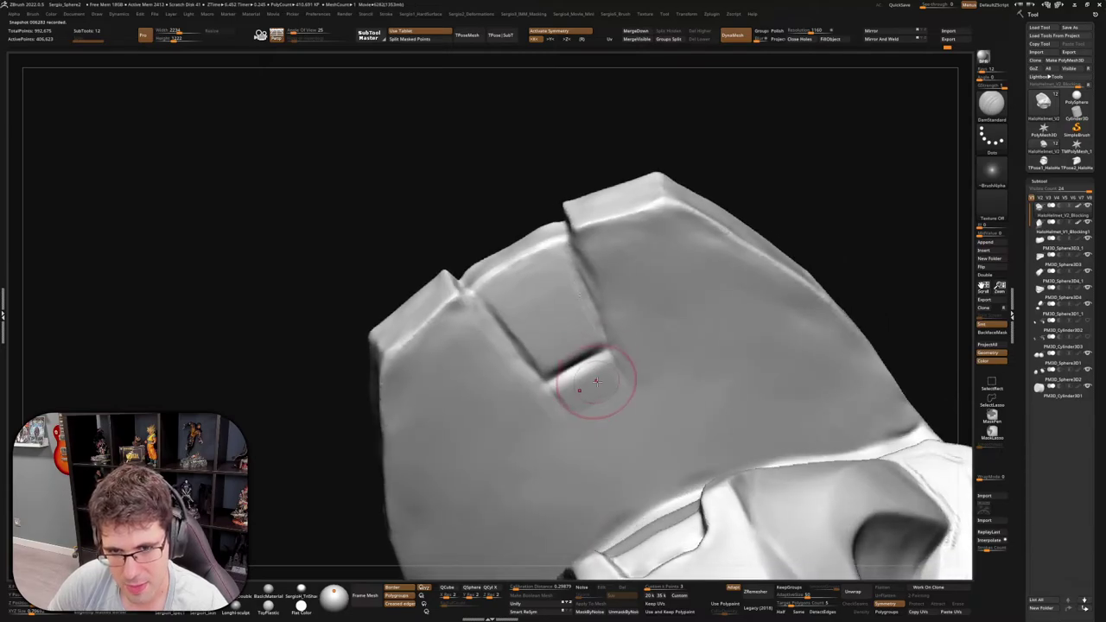
shift+drag(582, 388, 622, 373)
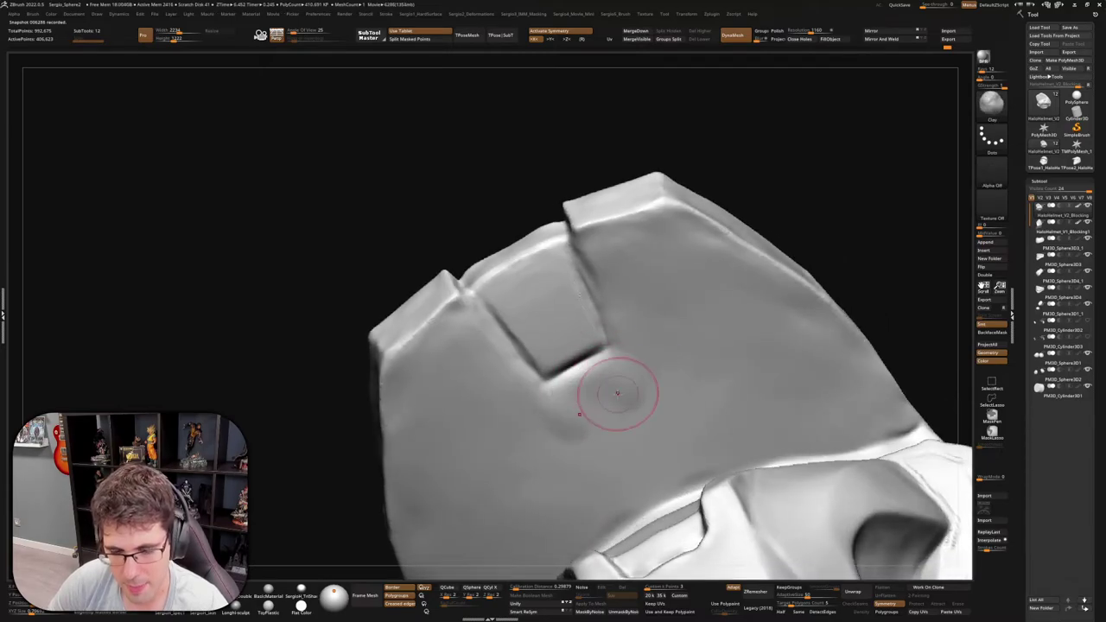
key(shift)
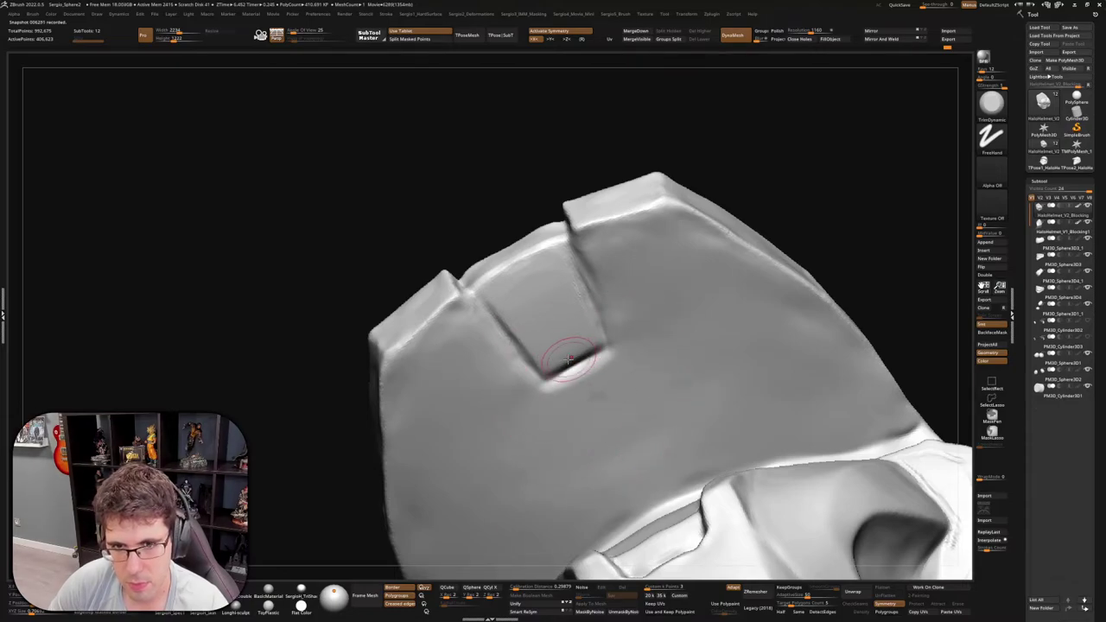
right_drag(573, 346, 572, 340)
mouse_move(639, 330)
ctrl+mouse_down()
mouse_move(609, 360)
mouse_move(566, 221)
mouse_move(583, 289)
mouse_move(671, 383)
ctrl+mouse_up()
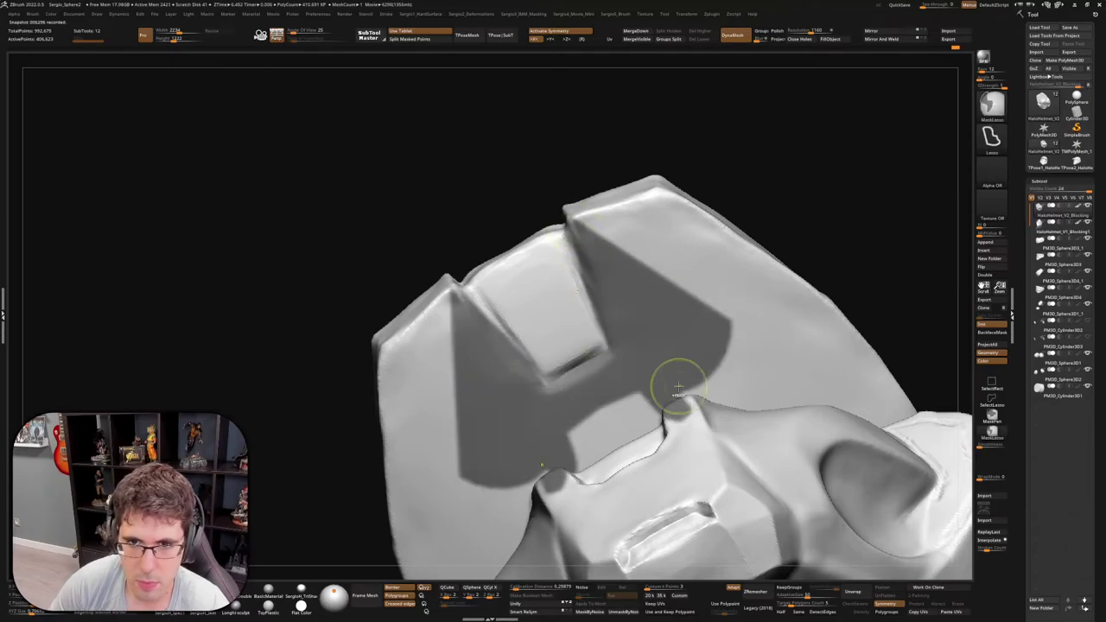
Switch to a resized Move brush and mask the inner face of the fin
right_drag(605, 329, 582, 373)
key(b)
key(m)
key(v)
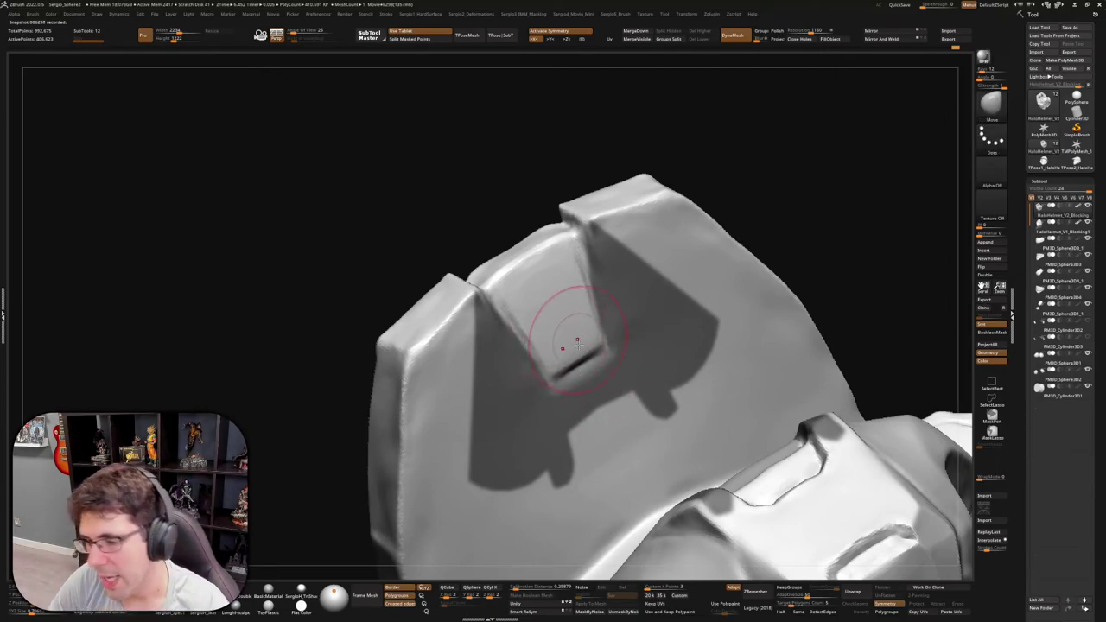
mouse_move(566, 324)
right_down()
mouse_move(595, 354)
mouse_move(582, 356)
right_up()
key(s)
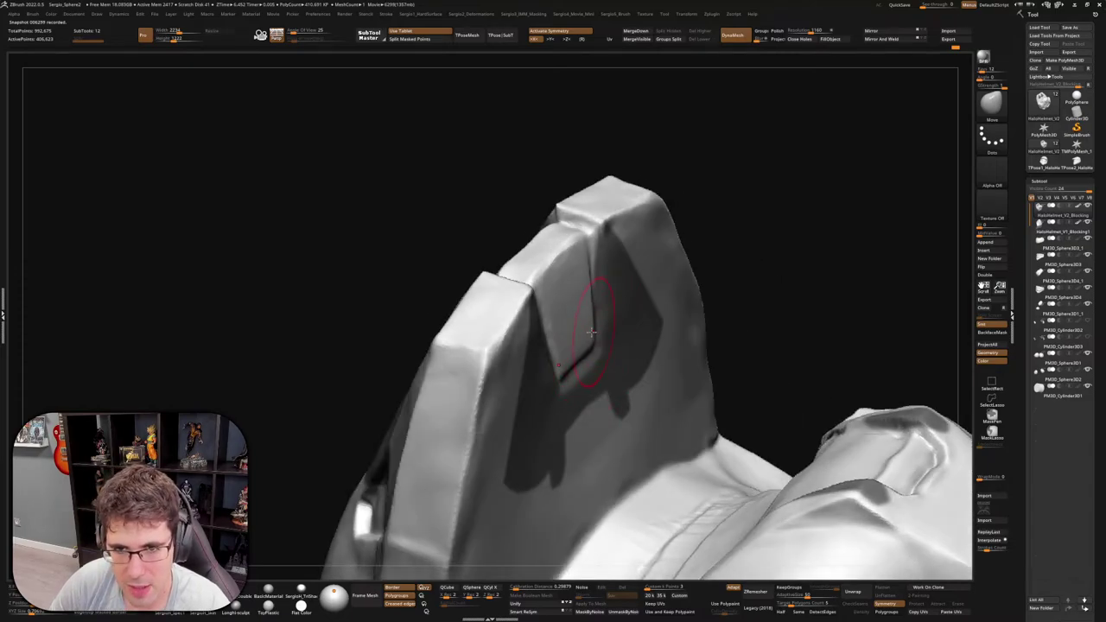
right_drag(585, 309, 588, 216)
ctrl+drag(570, 188, 575, 229)
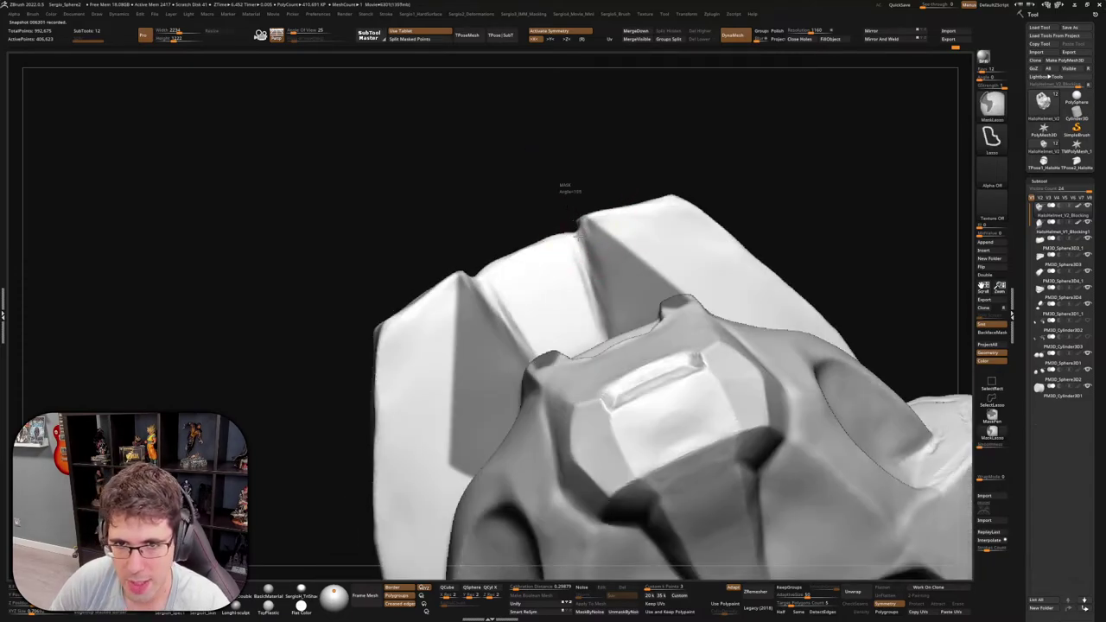
ctrl+drag(590, 292, 650, 160)
mouse_move(602, 210)
right_down()
mouse_move(620, 230)
mouse_move(583, 359)
right_up()
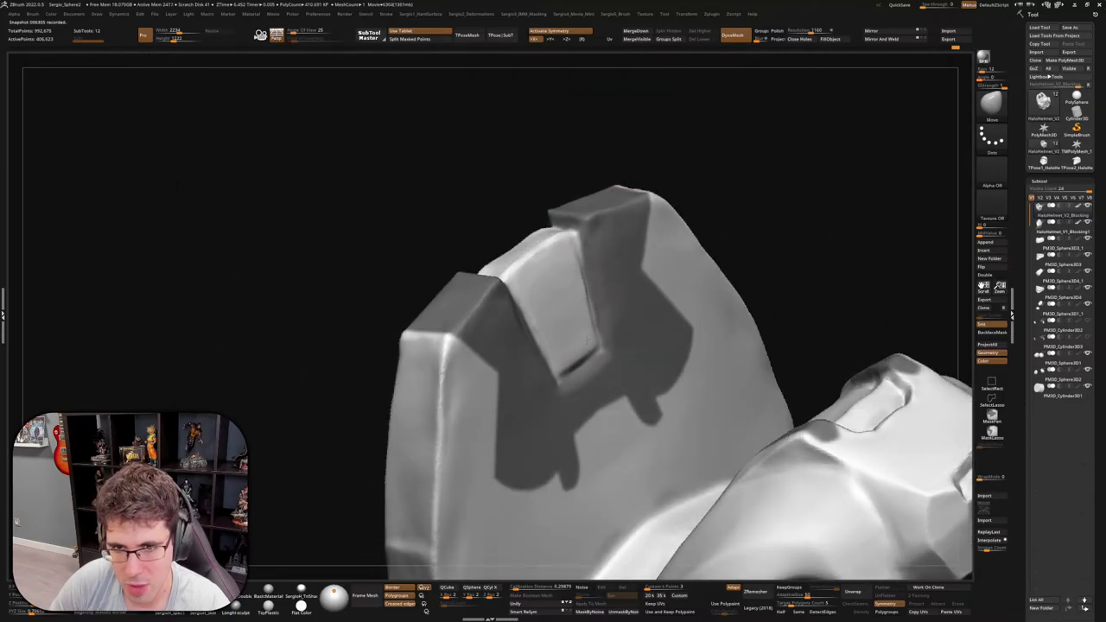
ctrl+drag(583, 356, 569, 265)
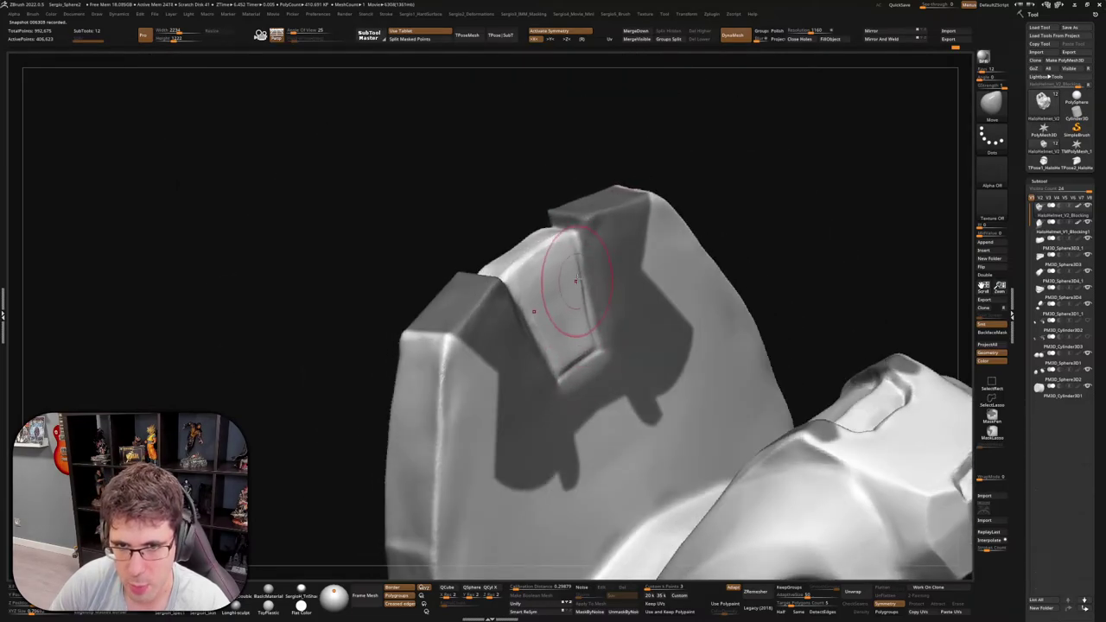
right_drag(569, 264, 570, 266)
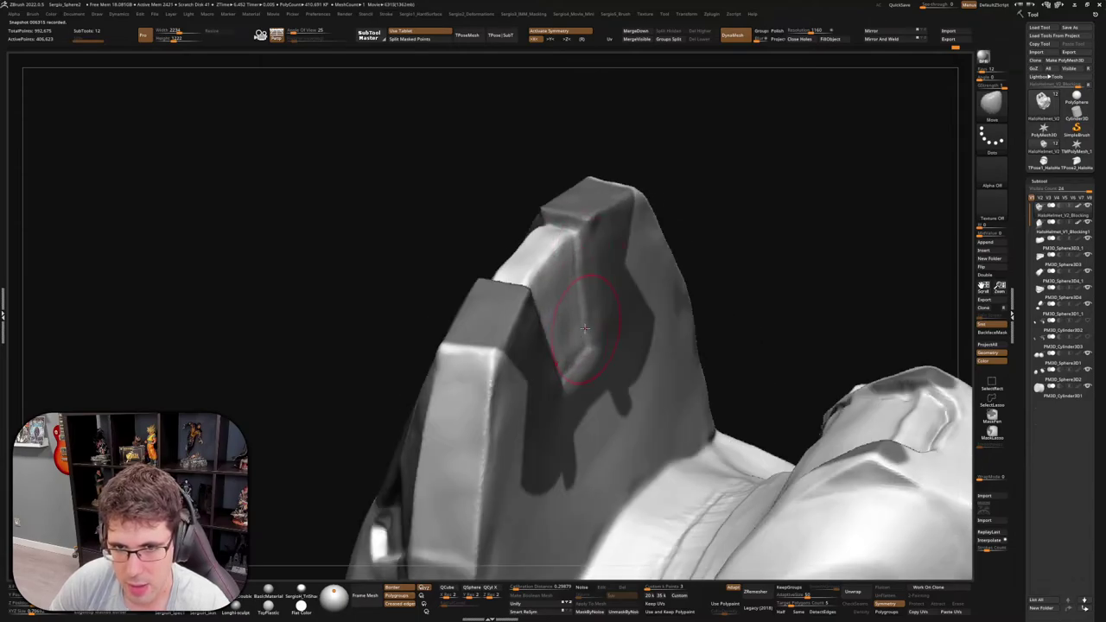
Crisp the fin's lower crease and round off its upper edge, checking from side and below
right_drag(568, 370, 551, 370)
drag(551, 370, 544, 388)
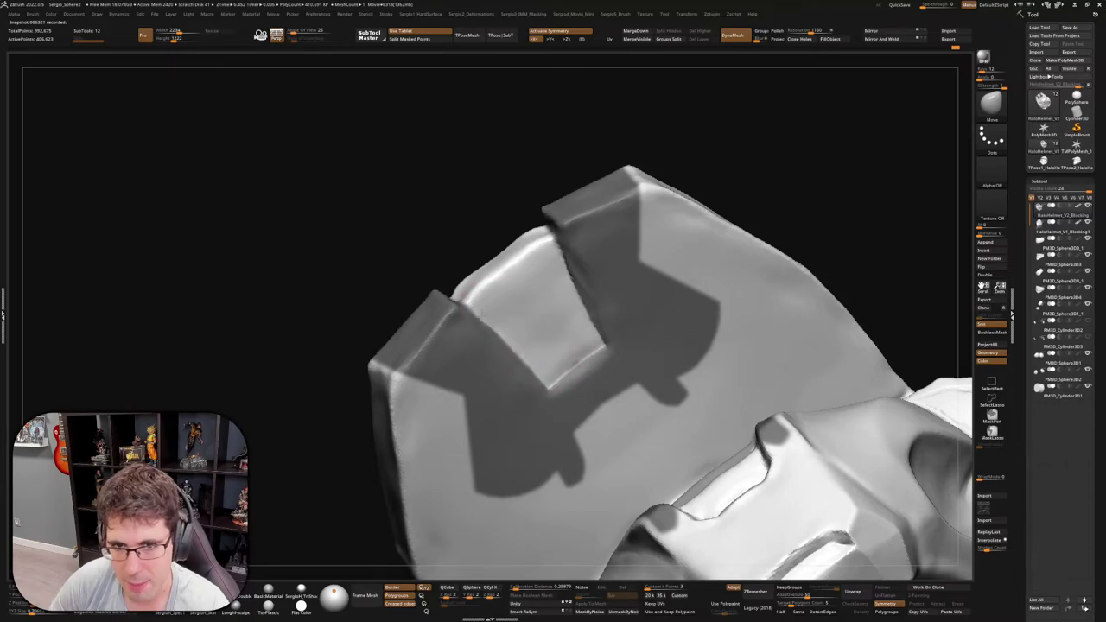
mouse_move(484, 293)
right_down()
mouse_move(510, 267)
mouse_move(506, 278)
right_up()
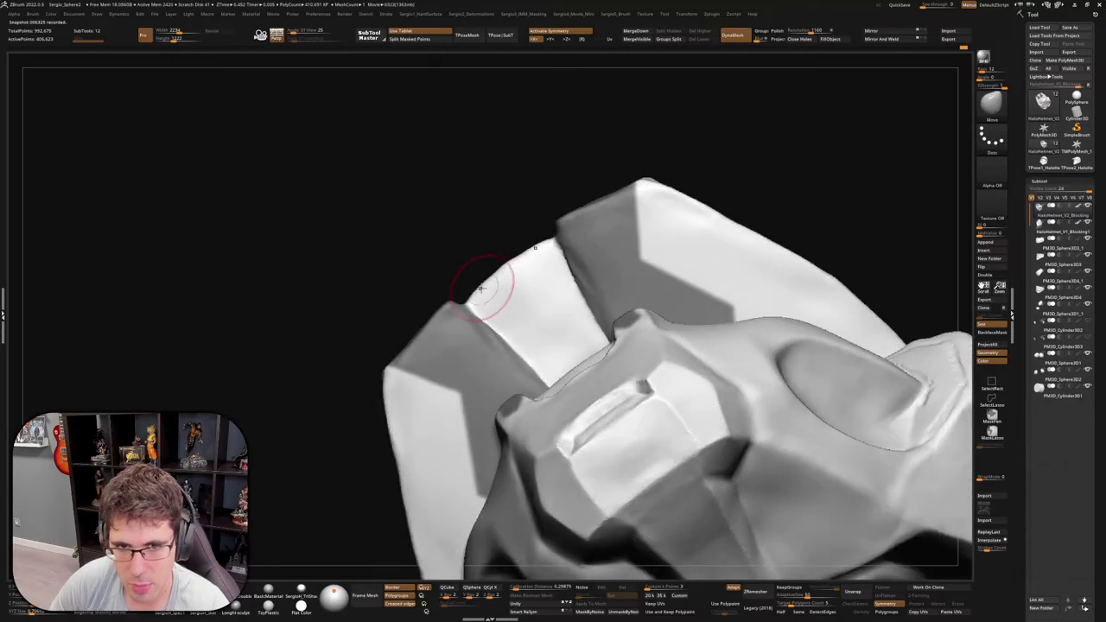
drag(481, 284, 505, 281)
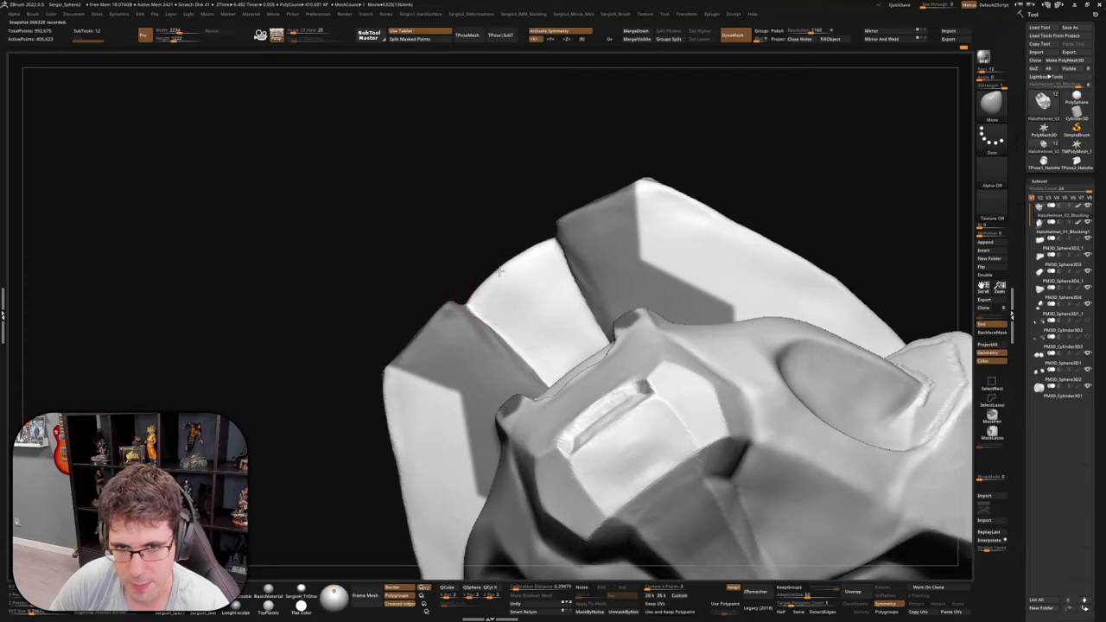
mouse_move(512, 289)
right_down()
mouse_move(542, 309)
mouse_move(531, 320)
mouse_move(734, 170)
right_up()
mouse_move(634, 279)
right_down()
mouse_move(563, 341)
mouse_move(614, 371)
mouse_move(711, 362)
mouse_move(563, 289)
right_up()
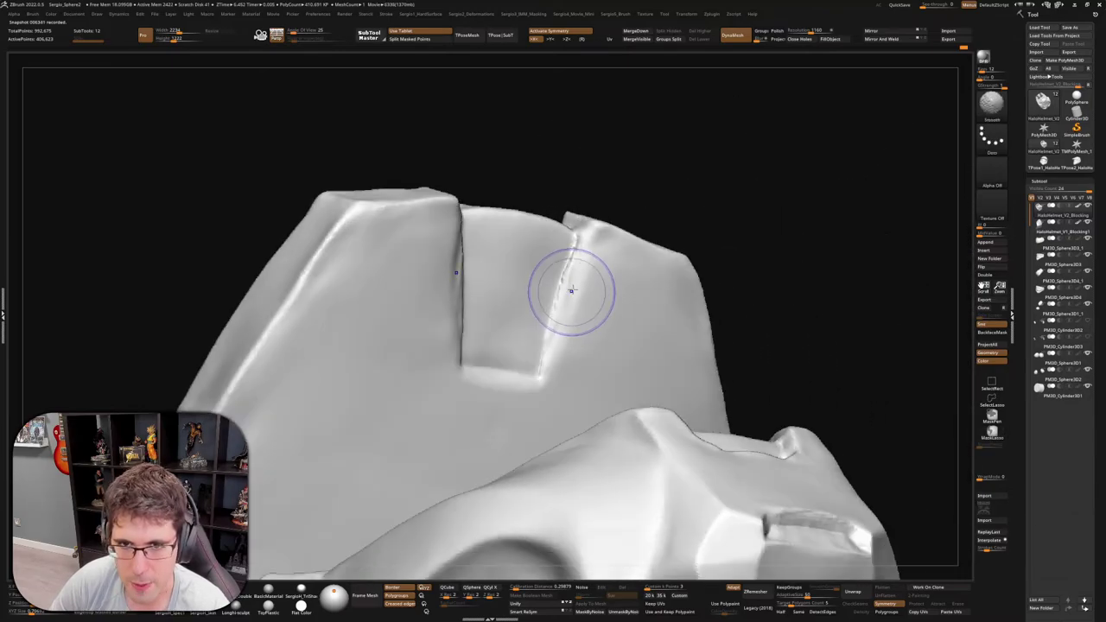
Sharpen the top and bottom edges of the fin groove, then zoom out to the whole helmet
mouse_move(577, 276)
mouse_down()
mouse_move(572, 257)
mouse_move(588, 239)
mouse_move(578, 236)
mouse_move(591, 230)
mouse_move(565, 311)
mouse_move(582, 222)
mouse_move(544, 373)
mouse_up()
drag(465, 373, 544, 380)
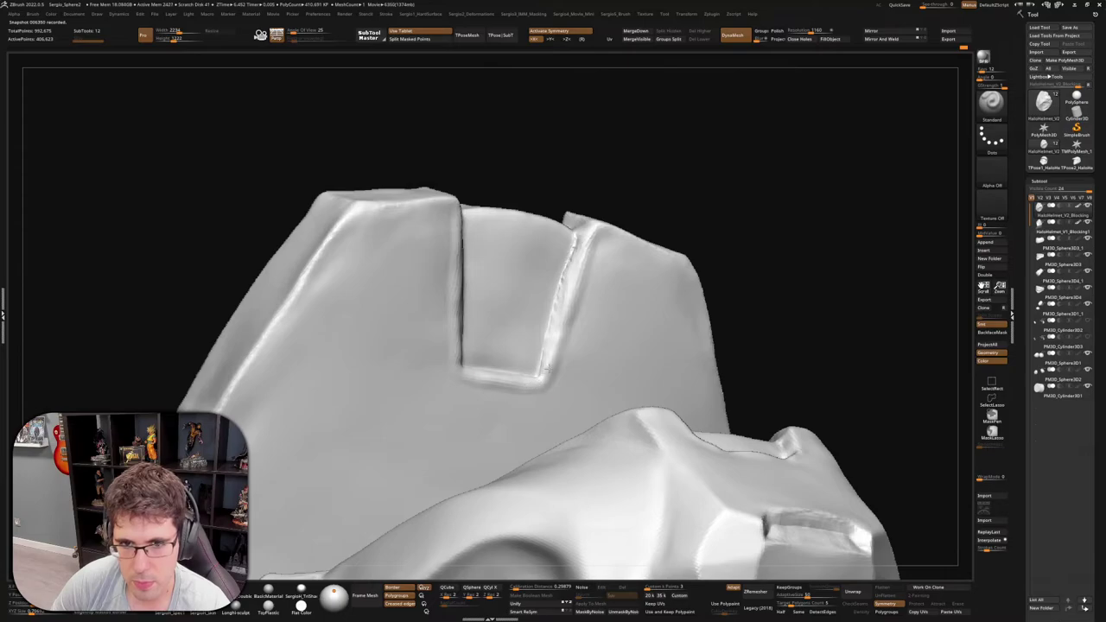
drag(584, 300, 574, 349)
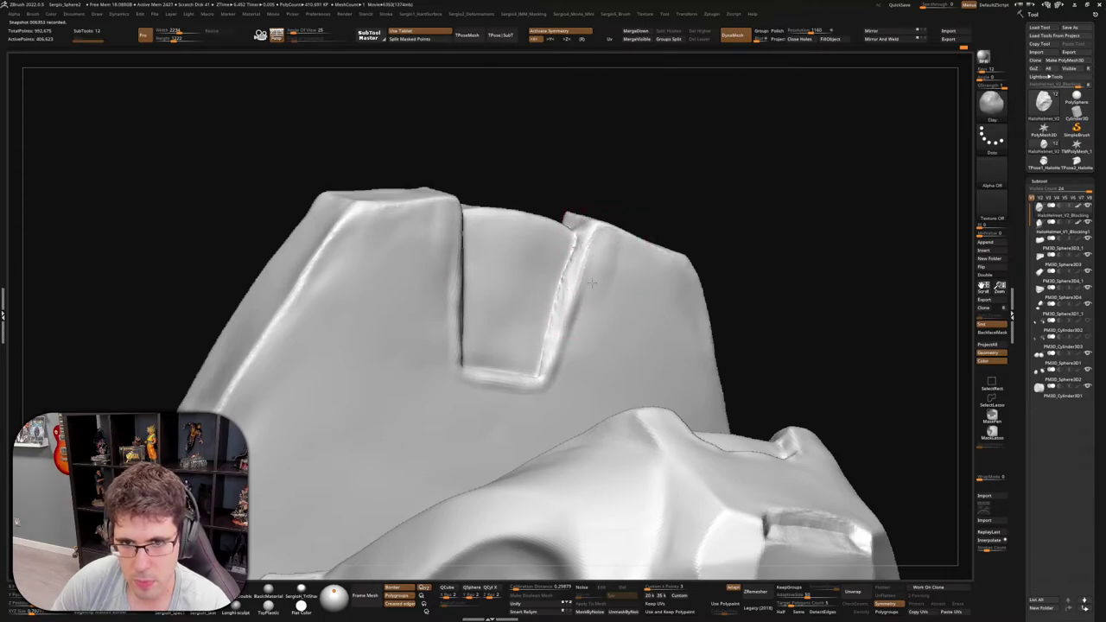
key(b)
key(t)
key(d)
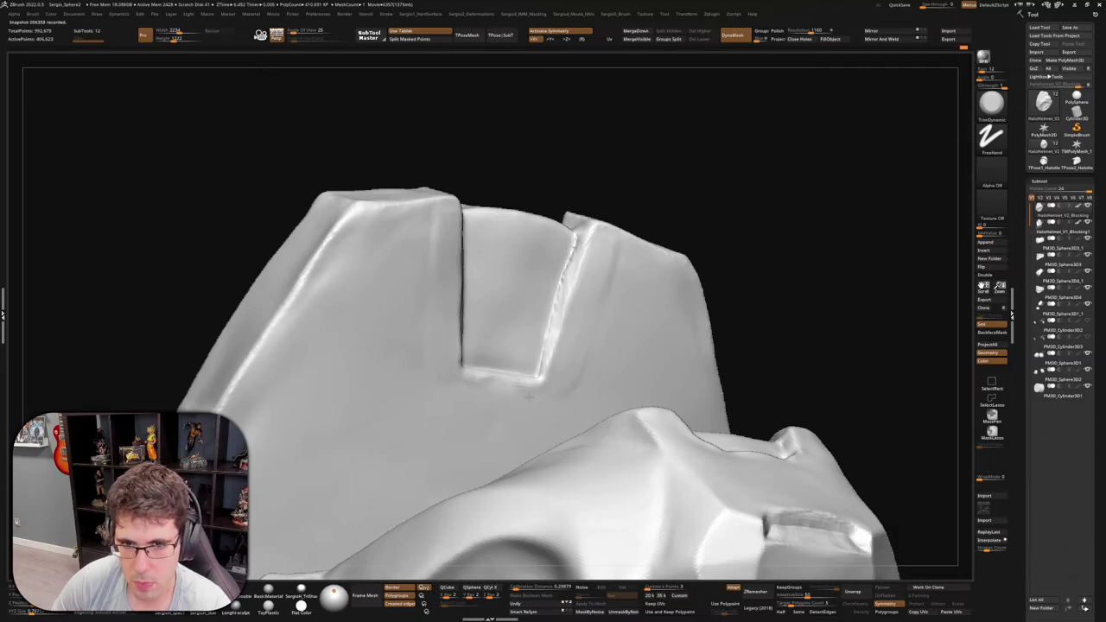
shift+right_drag(592, 284, 556, 276)
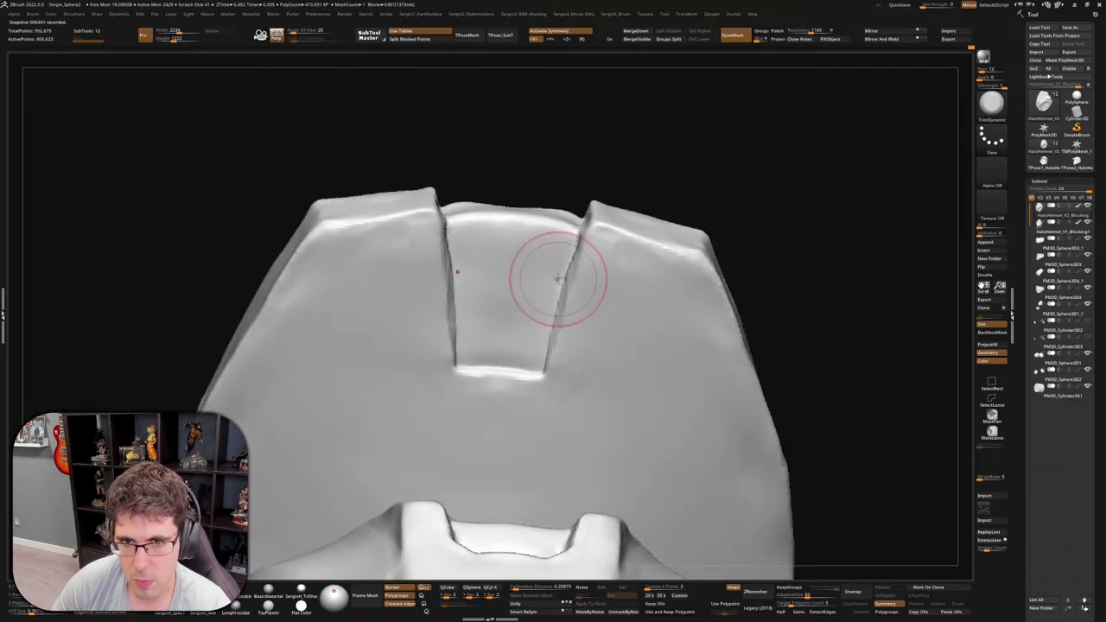
key(b)
key(m)
key(v)
mouse_move(536, 318)
right_down()
mouse_move(566, 295)
mouse_move(555, 394)
mouse_move(555, 343)
right_up()
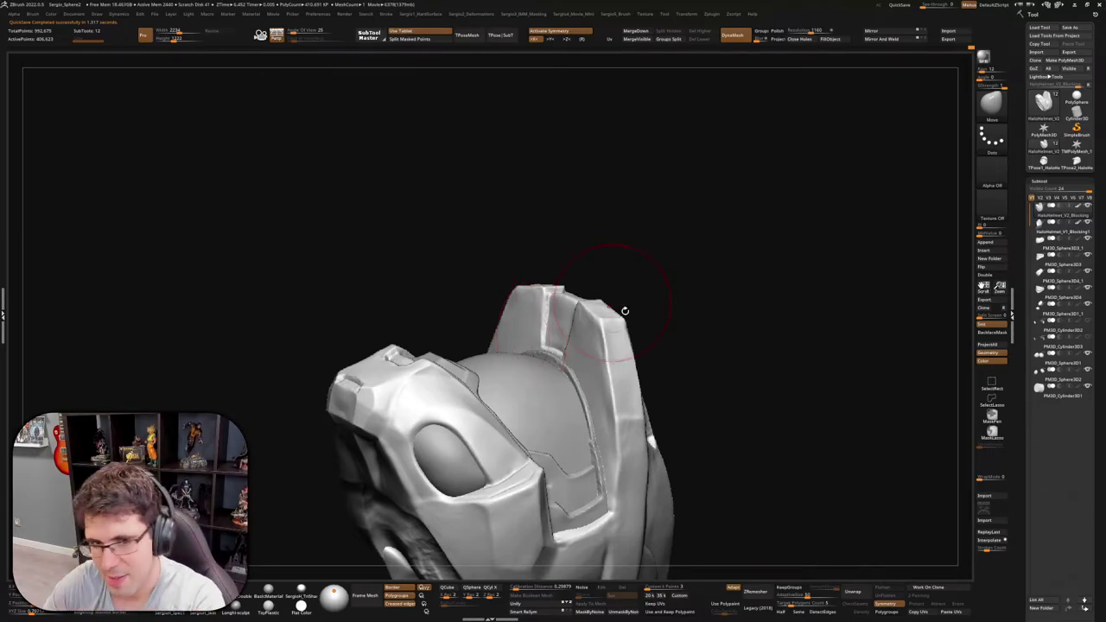
Zoom in on the cheek vent and mask the surfaces around it
mouse_move(755, 323)
mouse_down()
mouse_move(691, 323)
mouse_move(615, 358)
mouse_move(666, 340)
mouse_move(656, 432)
mouse_move(635, 367)
mouse_up()
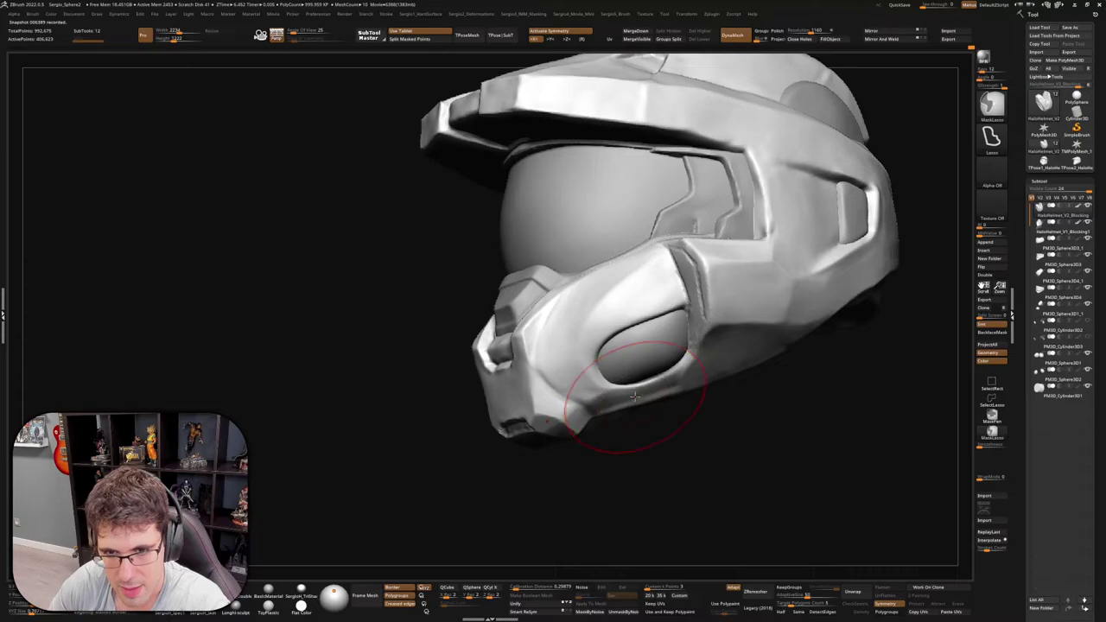
right_drag(626, 405, 616, 407)
mouse_move(683, 403)
ctrl+right_down()
mouse_move(649, 378)
mouse_move(731, 348)
mouse_move(740, 390)
mouse_move(655, 373)
ctrl+right_up()
key(b)
key(d)
key(s)
key(ctrl+shift)
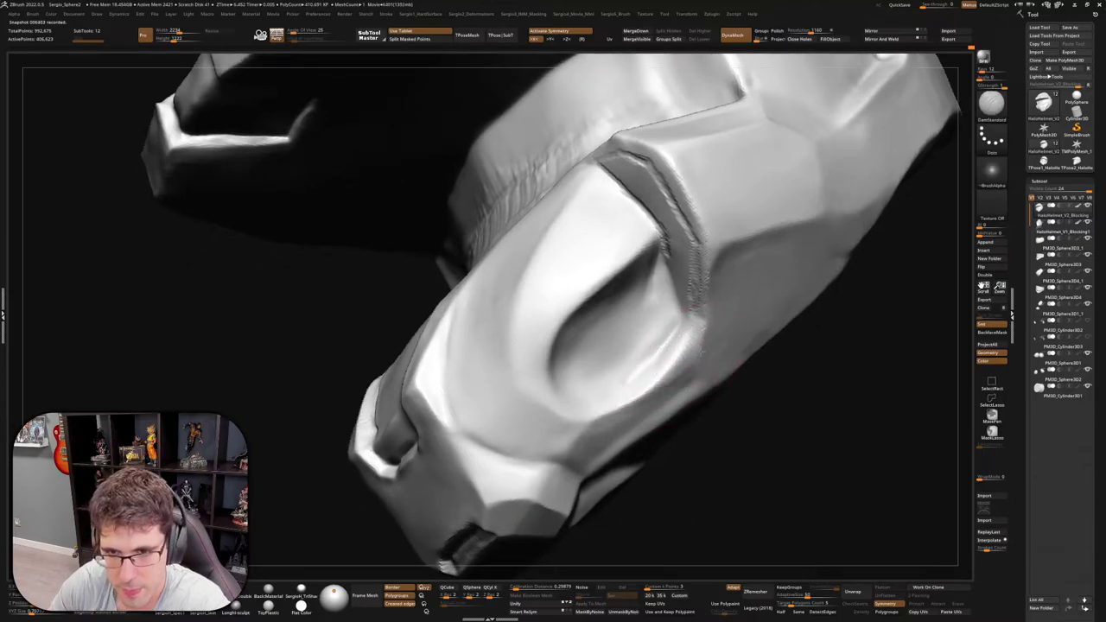
right_drag(696, 356, 556, 393)
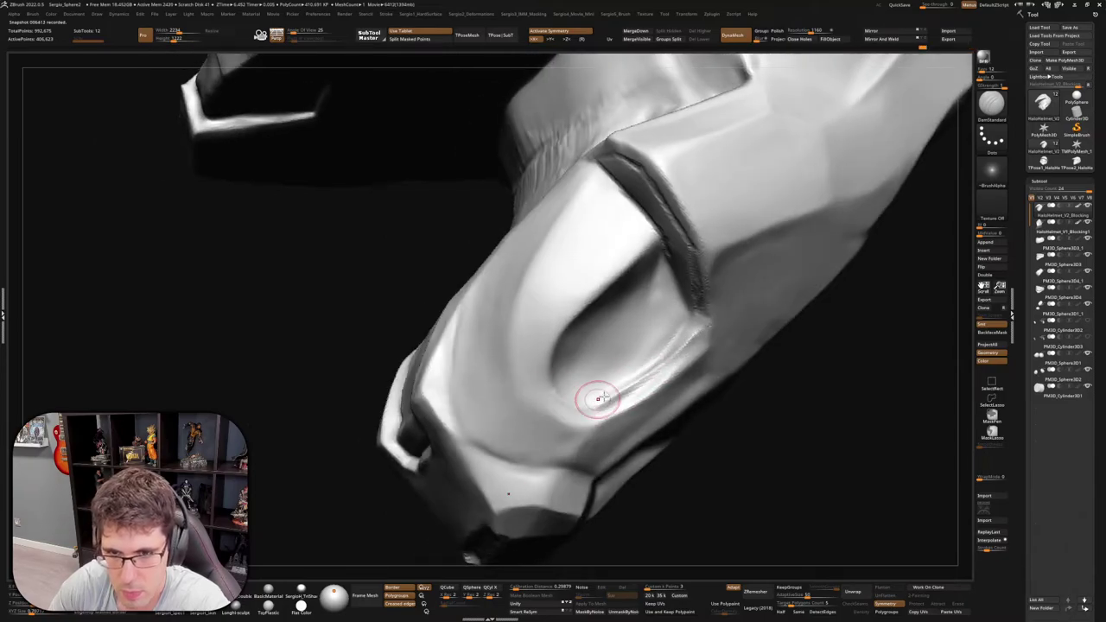
mouse_move(632, 387)
right_down()
mouse_move(603, 413)
mouse_move(650, 386)
mouse_move(653, 371)
mouse_move(729, 397)
mouse_move(785, 375)
right_up()
ctrl+drag(768, 330, 751, 395)
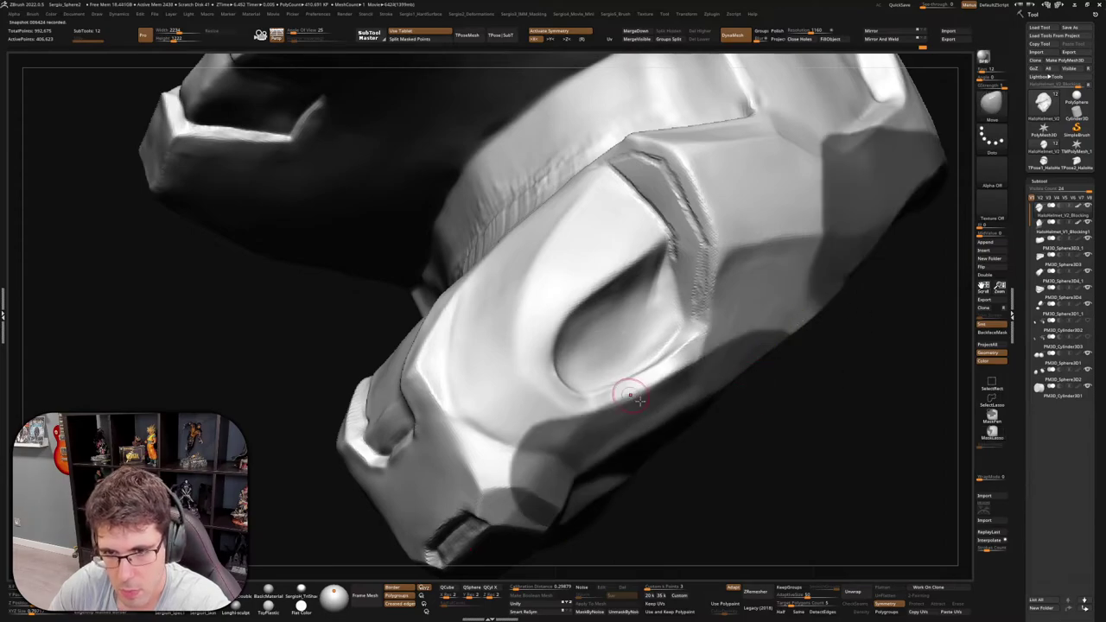
Flatten out the dark crease along the cheek edge with TrimDynamic
mouse_move(629, 395)
right_down()
mouse_move(641, 377)
mouse_move(606, 386)
right_up()
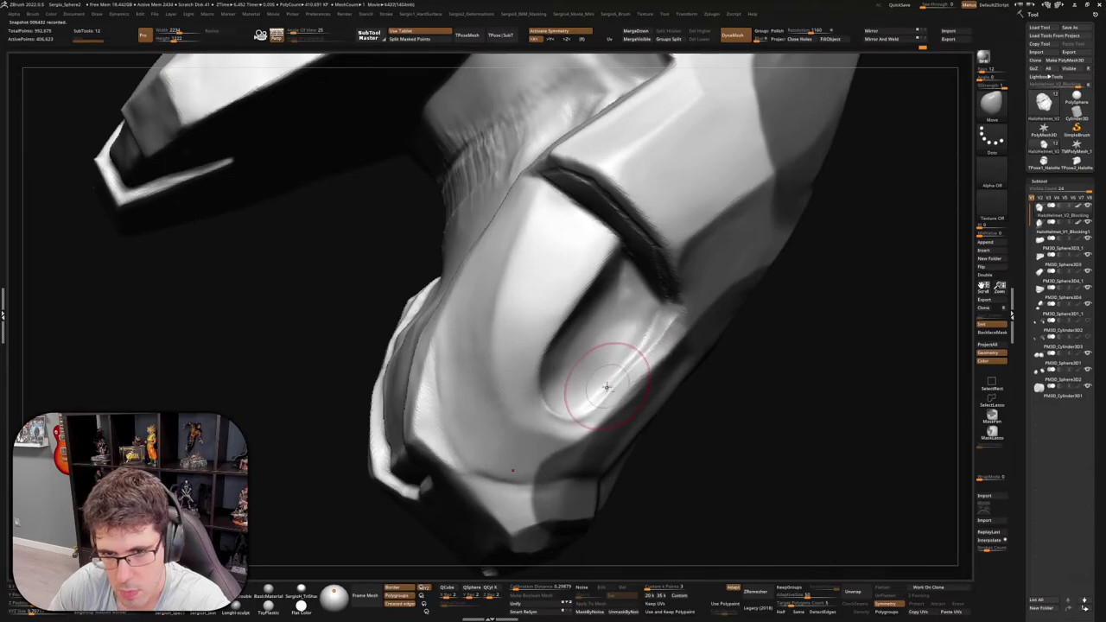
right_drag(662, 327, 637, 357)
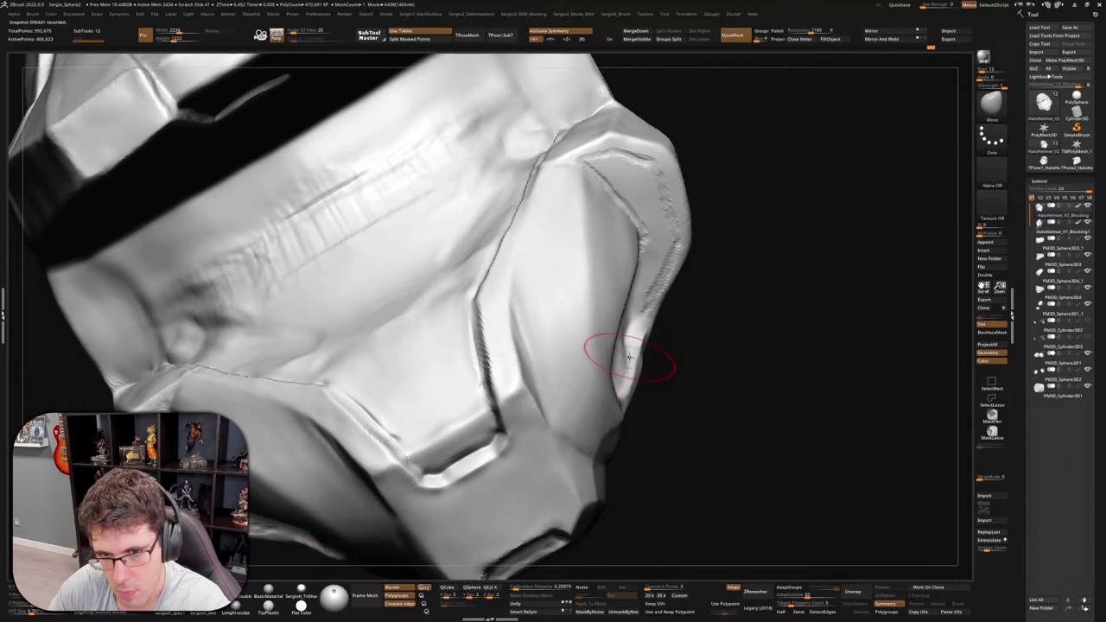
right_drag(630, 346, 636, 390)
key(b)
key(t)
key(d)
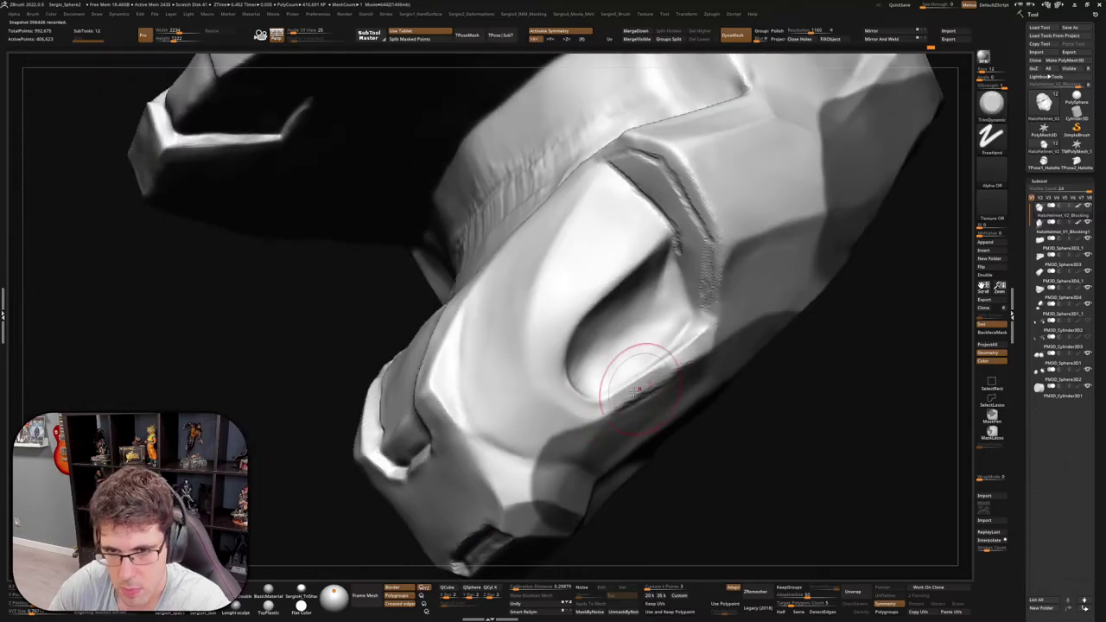
right_drag(703, 432, 654, 381)
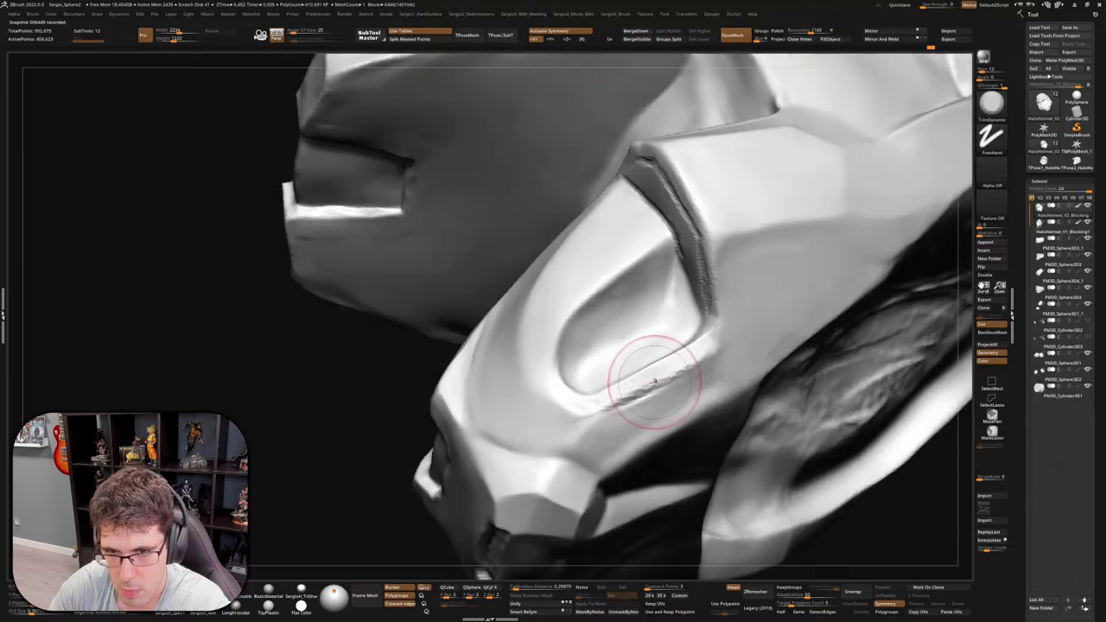
drag(654, 381, 628, 391)
Enlarge the Move brush, then clean the crease along the vent's edge with DamStandard
right_drag(699, 348, 652, 368)
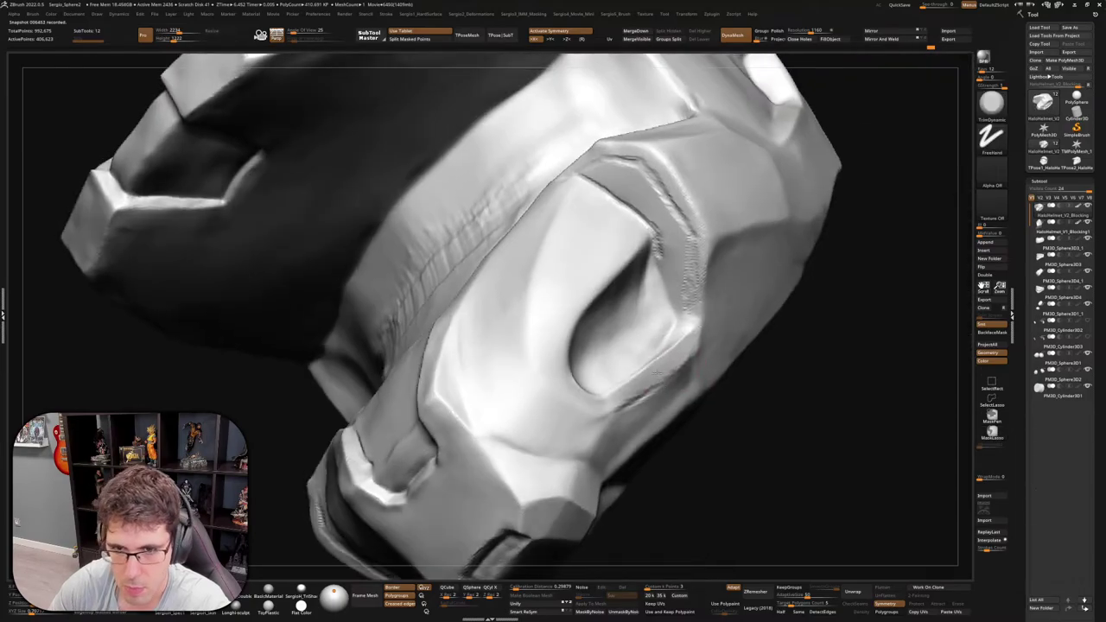
key(b)
key(m)
key(v)
key(s)
drag(652, 369, 654, 361)
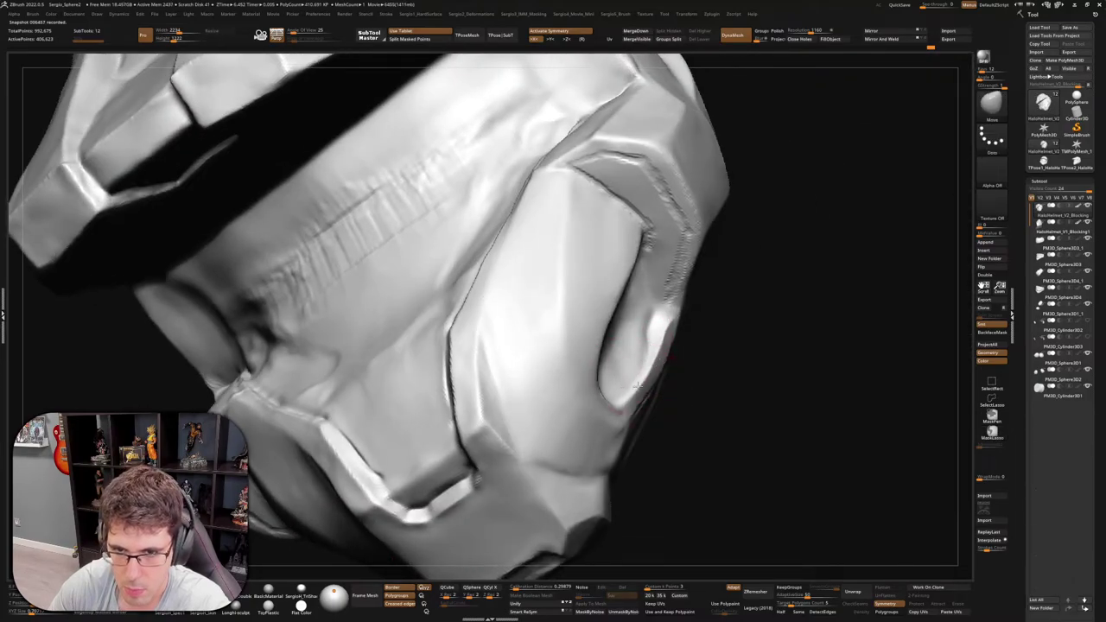
mouse_move(635, 390)
right_down()
mouse_move(630, 358)
mouse_move(682, 350)
mouse_move(666, 358)
right_up()
key(b)
key(d)
key(s)
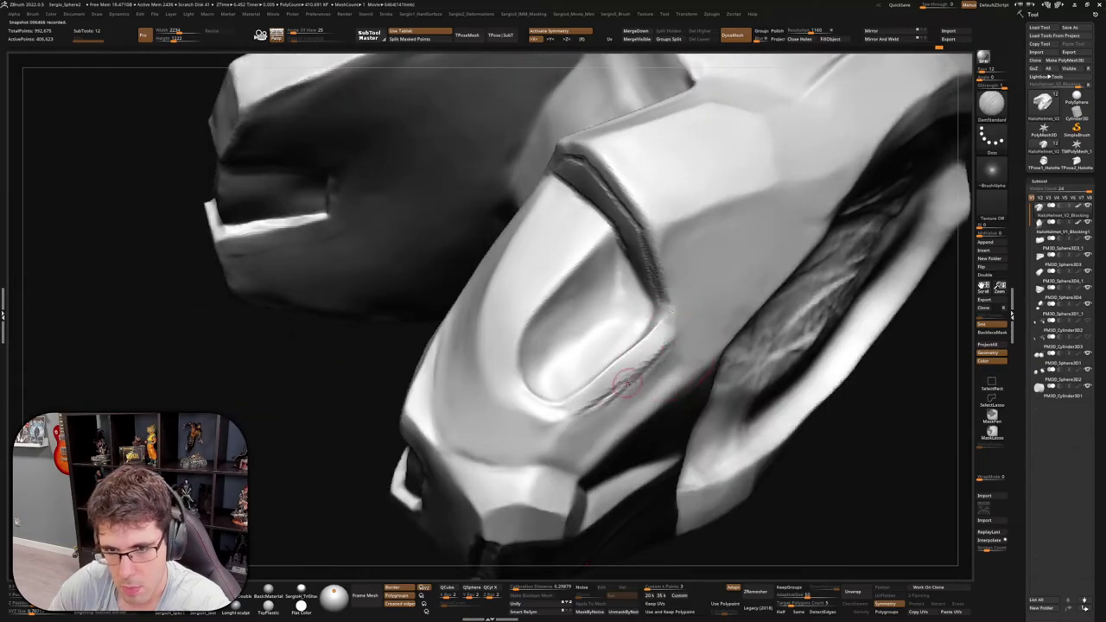
mouse_move(625, 388)
shift+mouse_down()
mouse_move(662, 340)
mouse_move(605, 403)
shift+mouse_up()
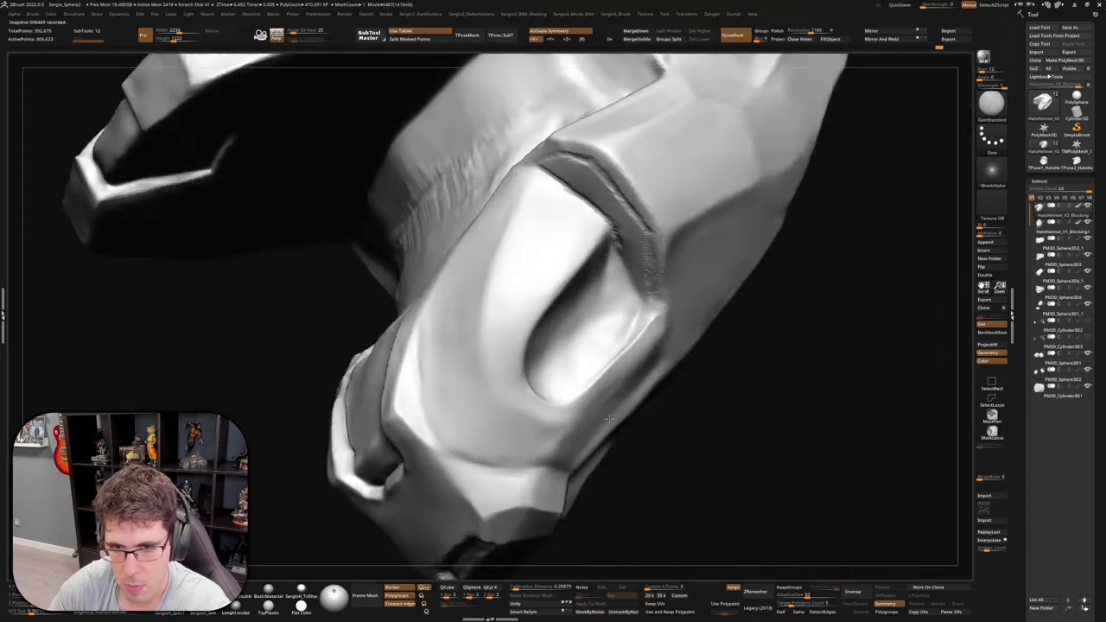
Smooth the lower rim of the cheek opening and the inside of the vent cavity
mouse_move(533, 413)
right_down()
mouse_move(555, 416)
mouse_move(555, 399)
right_up()
key(s)
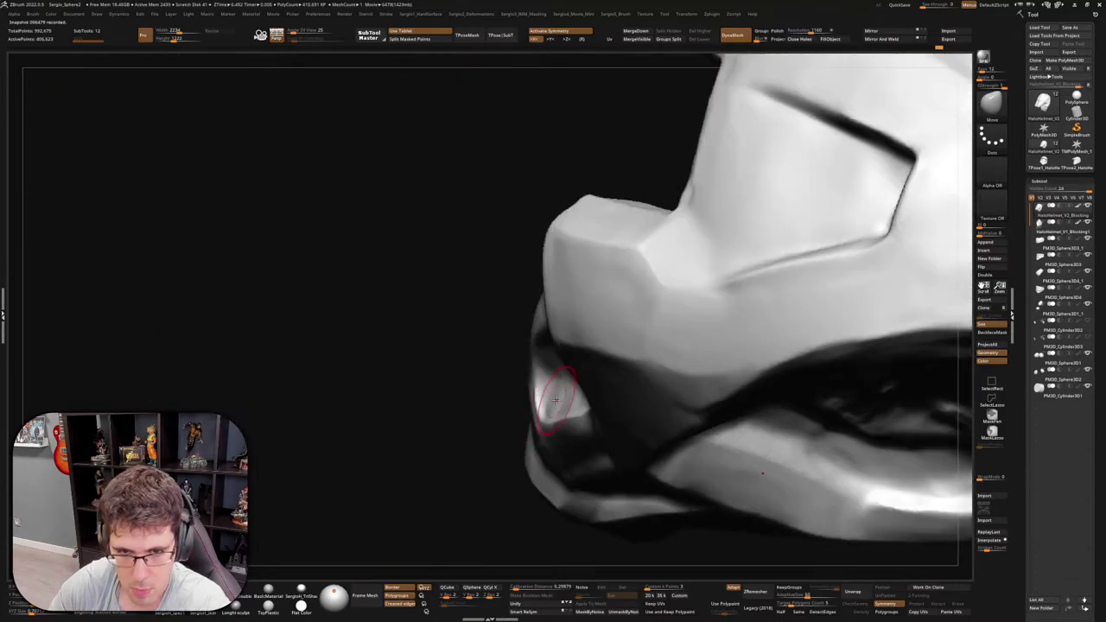
right_drag(537, 385, 530, 423)
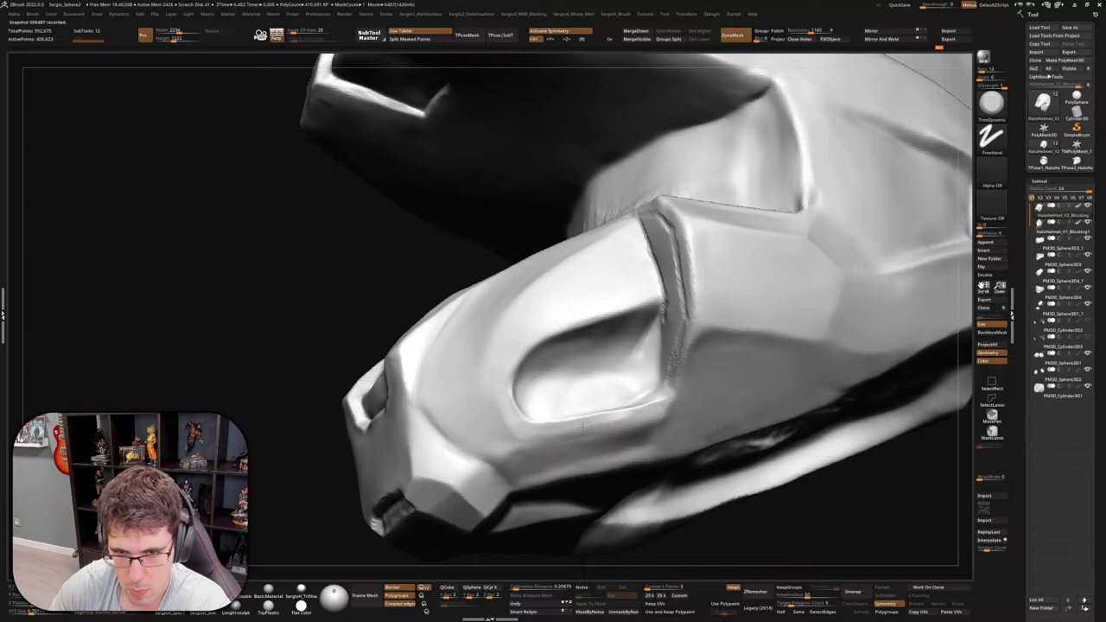
shift+drag(637, 424, 650, 418)
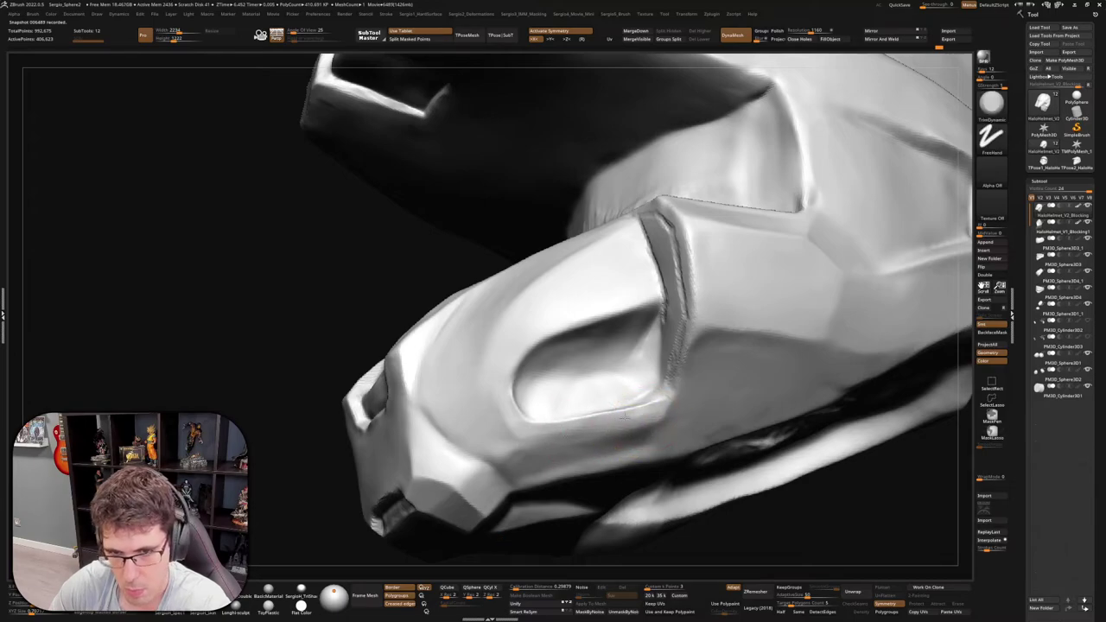
mouse_move(530, 467)
right_down()
mouse_move(498, 432)
mouse_move(568, 420)
mouse_move(703, 452)
mouse_move(693, 365)
mouse_move(628, 371)
right_up()
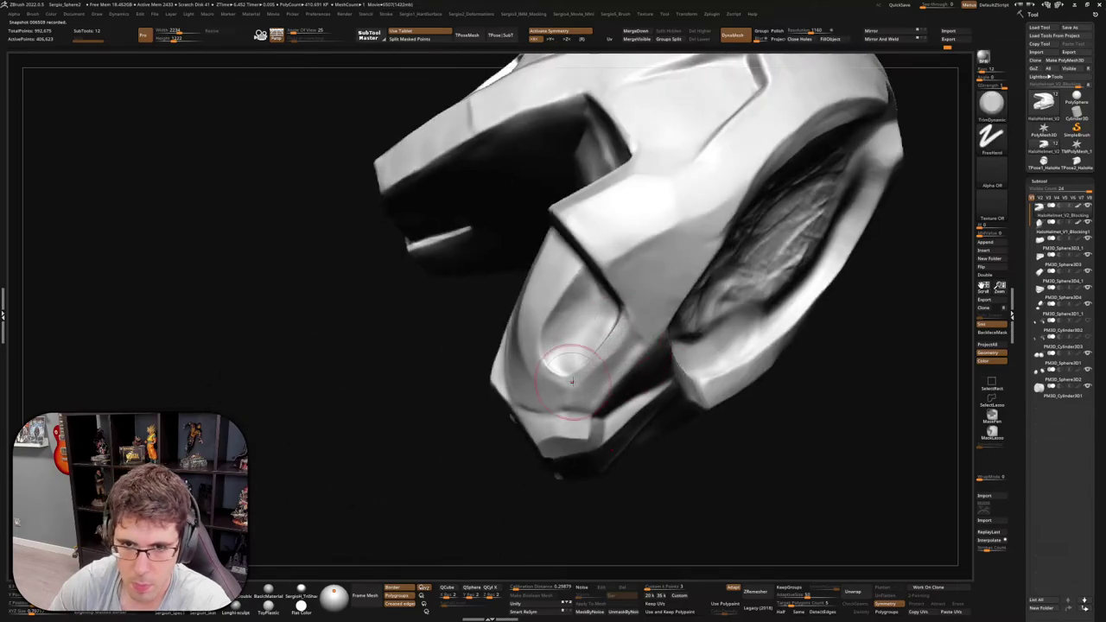
shift+drag(570, 380, 592, 332)
Switch back to the Standard brush and orbit around to inspect the smoothed cavity
mouse_move(565, 387)
right_down()
mouse_move(620, 347)
mouse_move(581, 383)
mouse_move(647, 353)
mouse_move(629, 342)
right_up()
right_drag(579, 408, 622, 380)
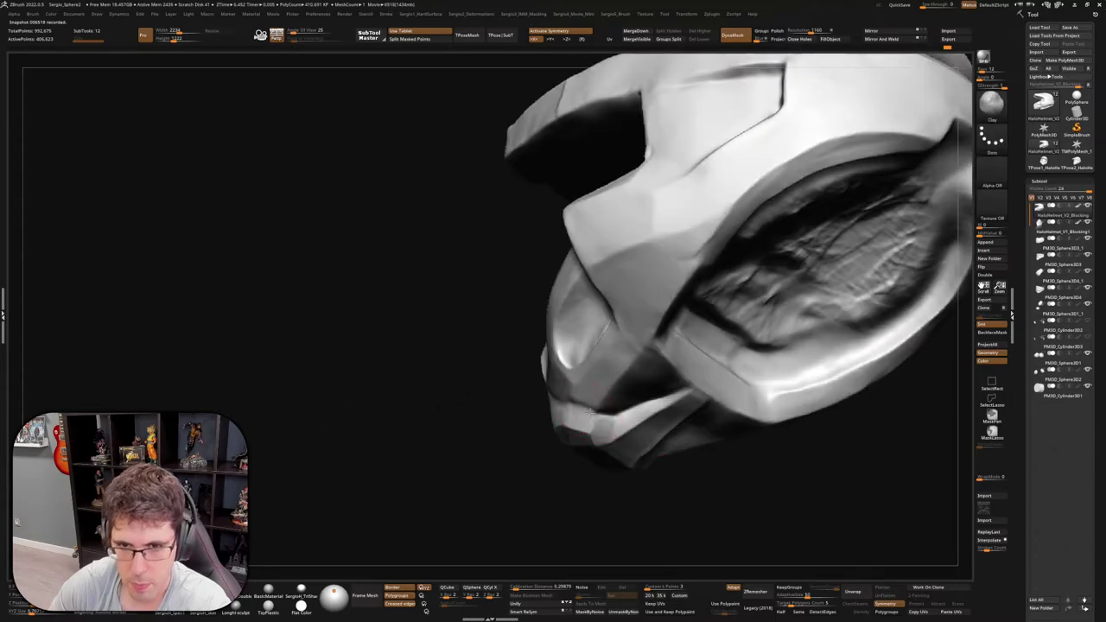
scroll(622, 378, up, 5)
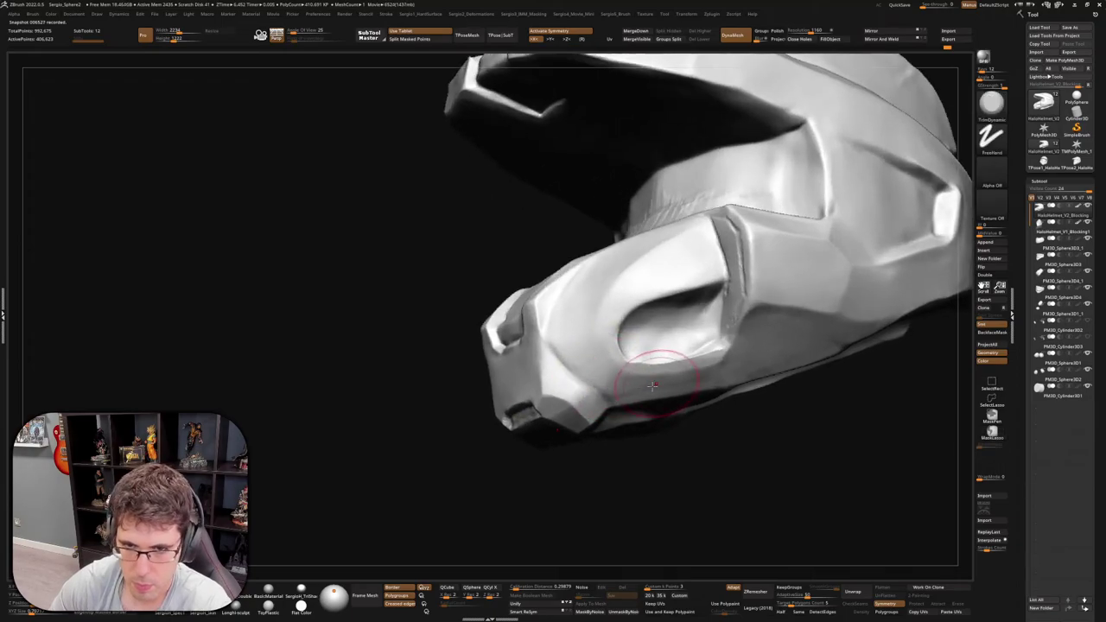
mouse_move(652, 385)
right_down()
mouse_move(642, 373)
mouse_move(616, 373)
mouse_move(629, 328)
right_up()
key(b)
key(s)
key(t)
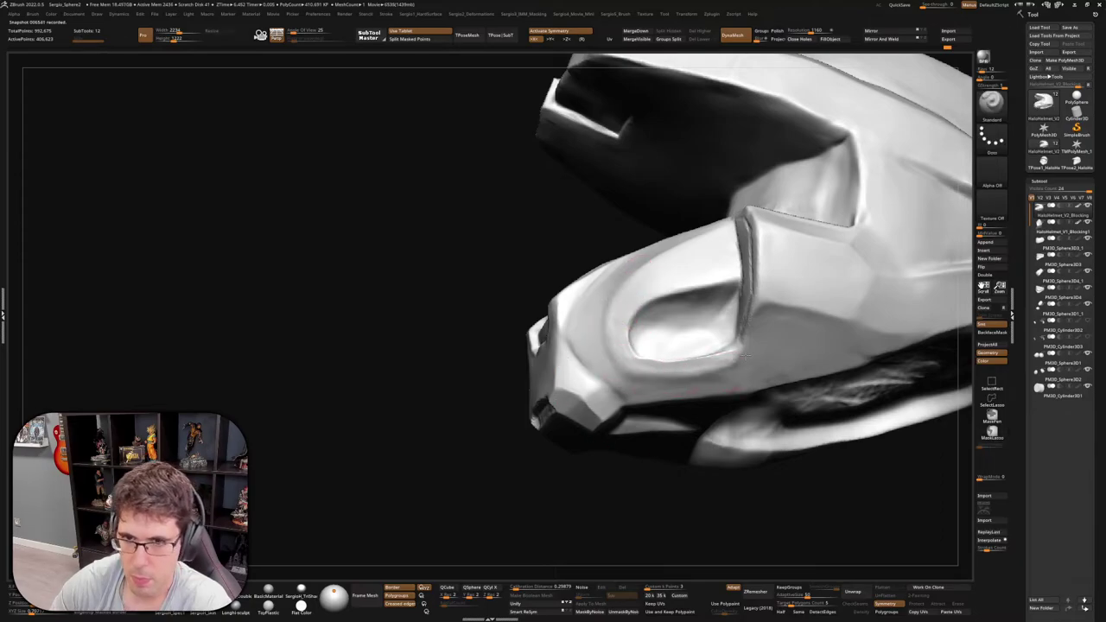
right_drag(745, 354, 660, 310)
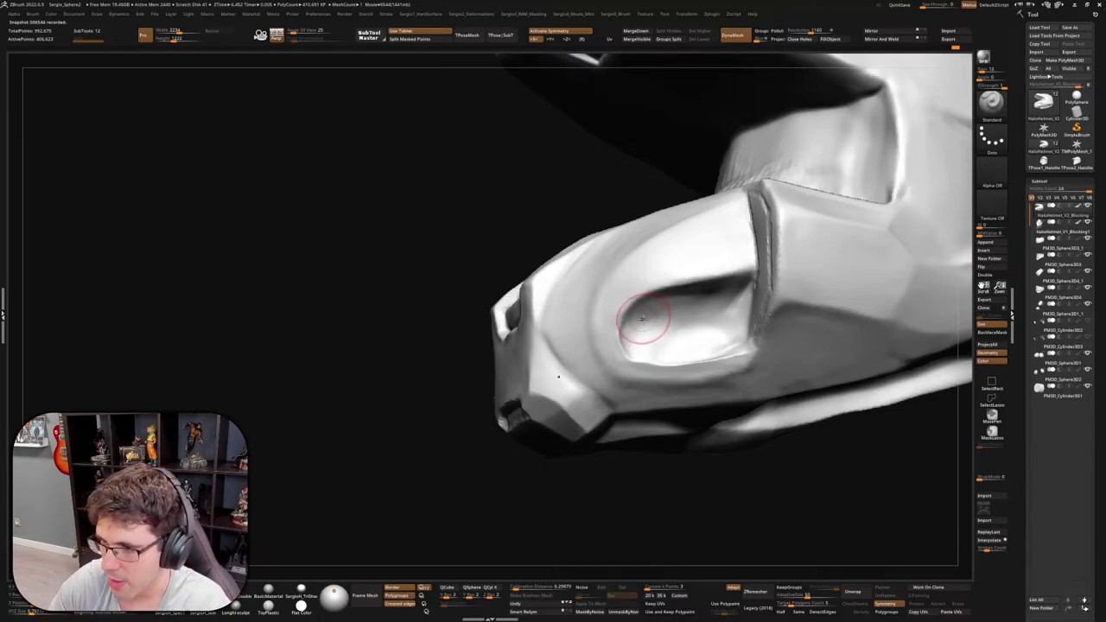
drag(642, 319, 646, 313)
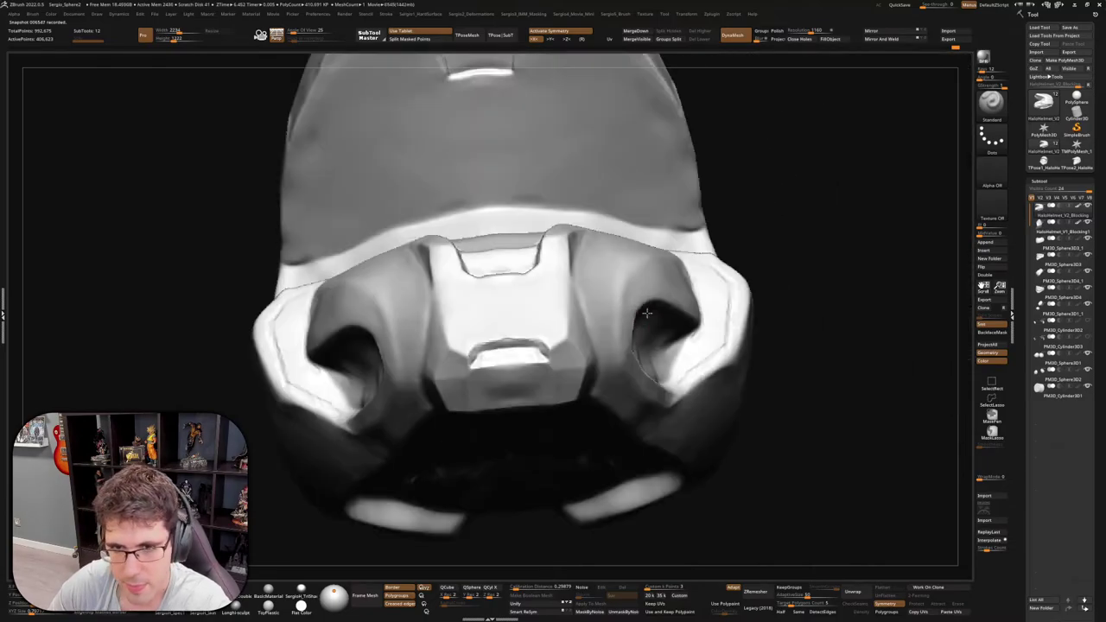
Carve a sharper crease along the inner eye-socket rim on the cheek plate, viewed from the side
right_drag(646, 313, 585, 350)
key(space)
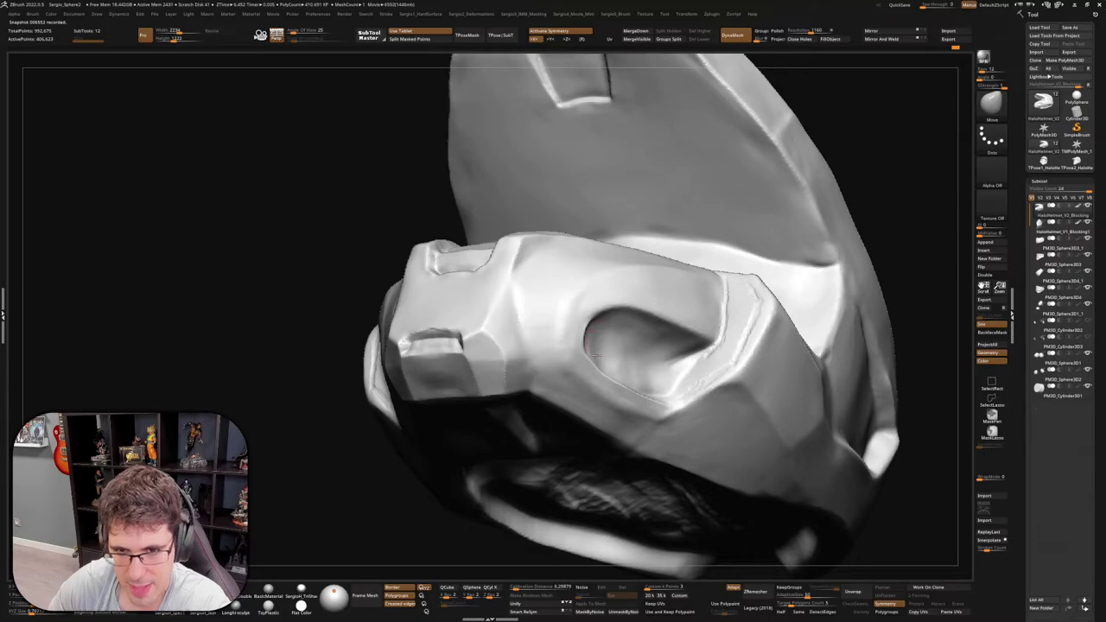
right_drag(616, 378, 586, 359)
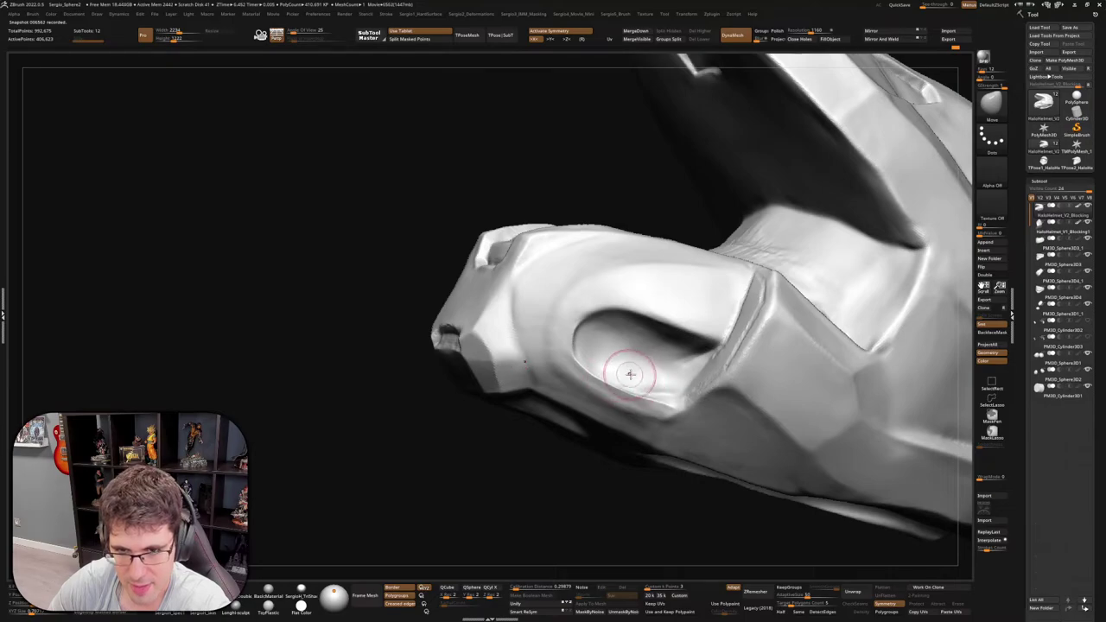
right_drag(632, 373, 628, 408)
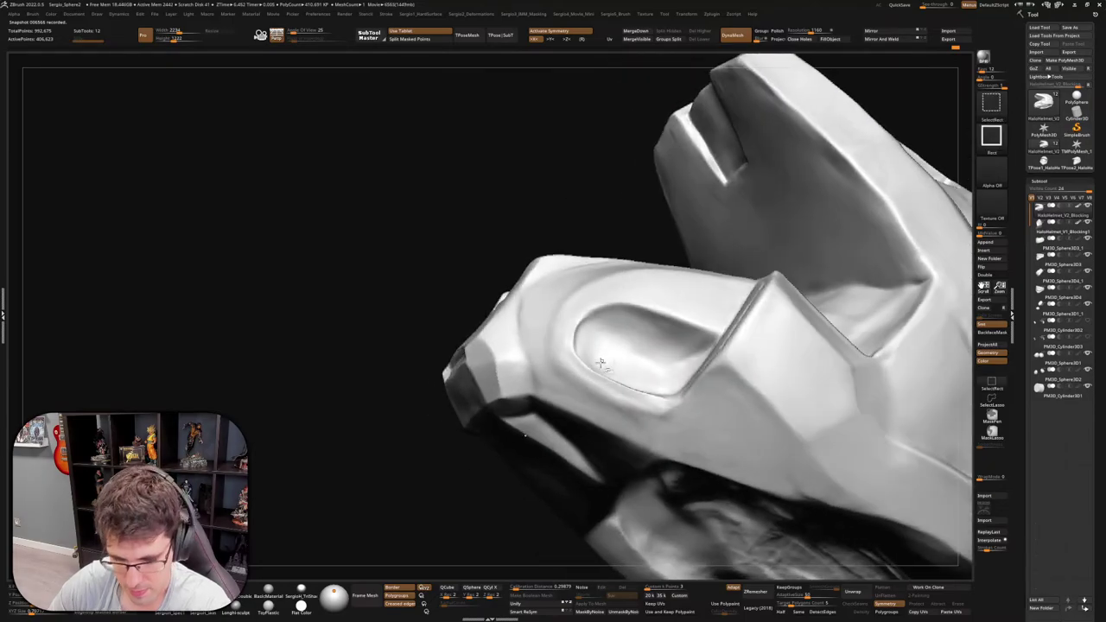
key(b)
key(t)
key(d)
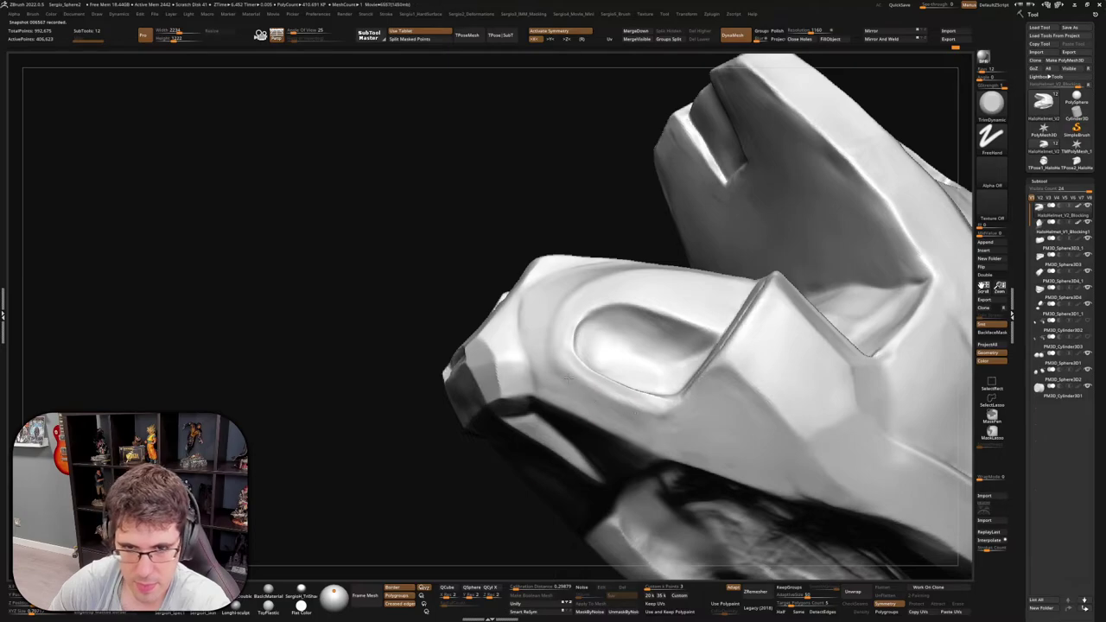
mouse_move(541, 333)
right_down()
mouse_move(555, 284)
mouse_move(566, 318)
right_up()
mouse_move(612, 384)
right_down()
mouse_move(654, 407)
mouse_move(593, 390)
mouse_move(585, 371)
right_up()
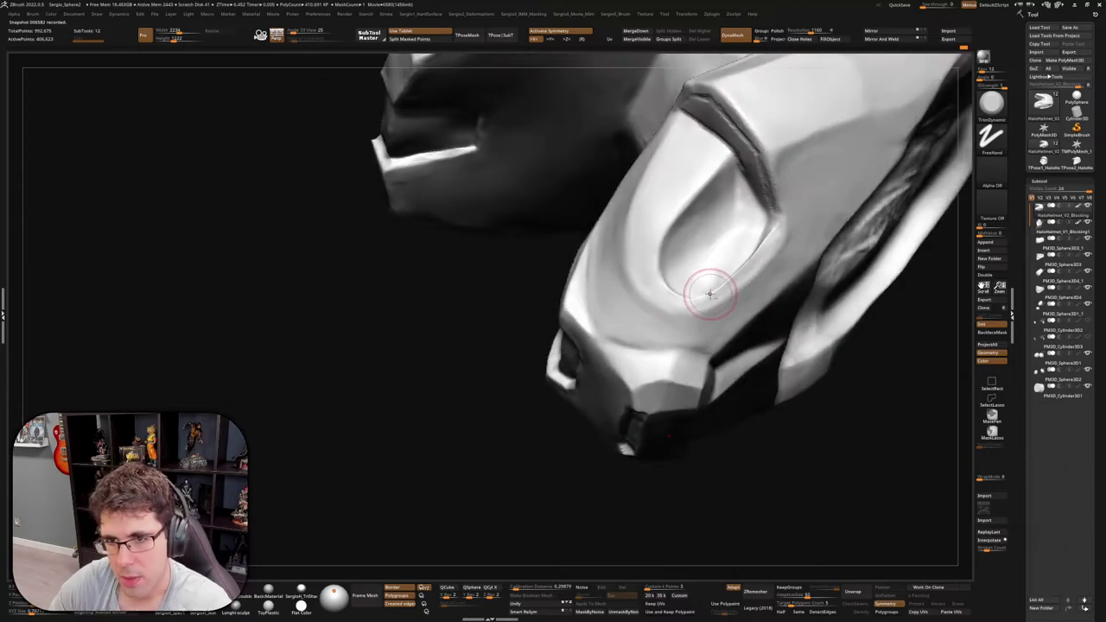
ctrl+right_drag(708, 293, 720, 254)
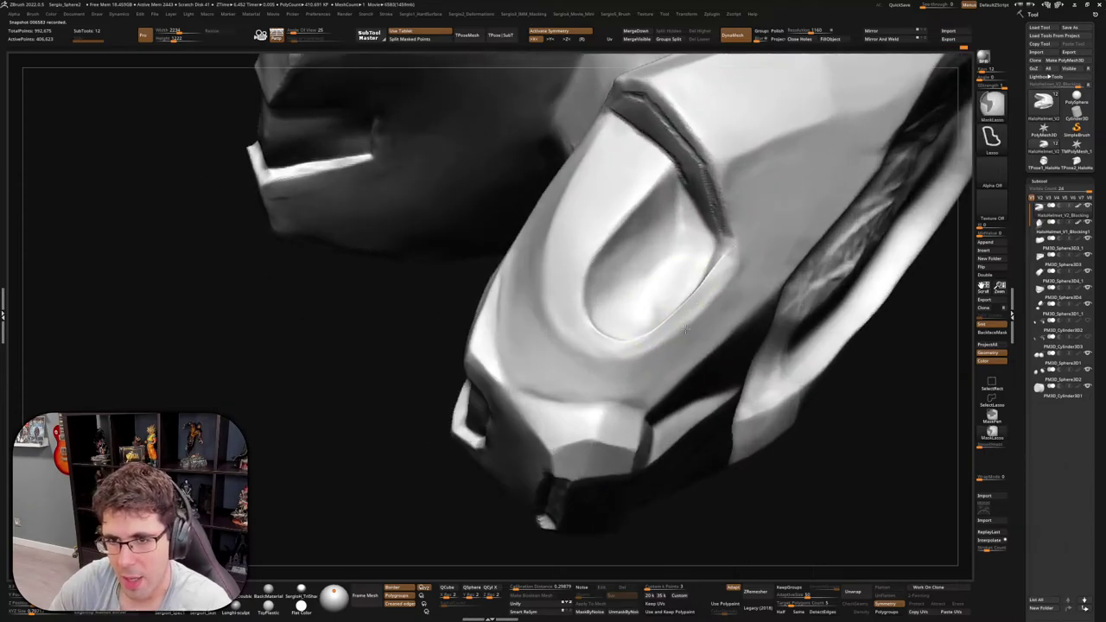
right_drag(676, 307, 651, 323)
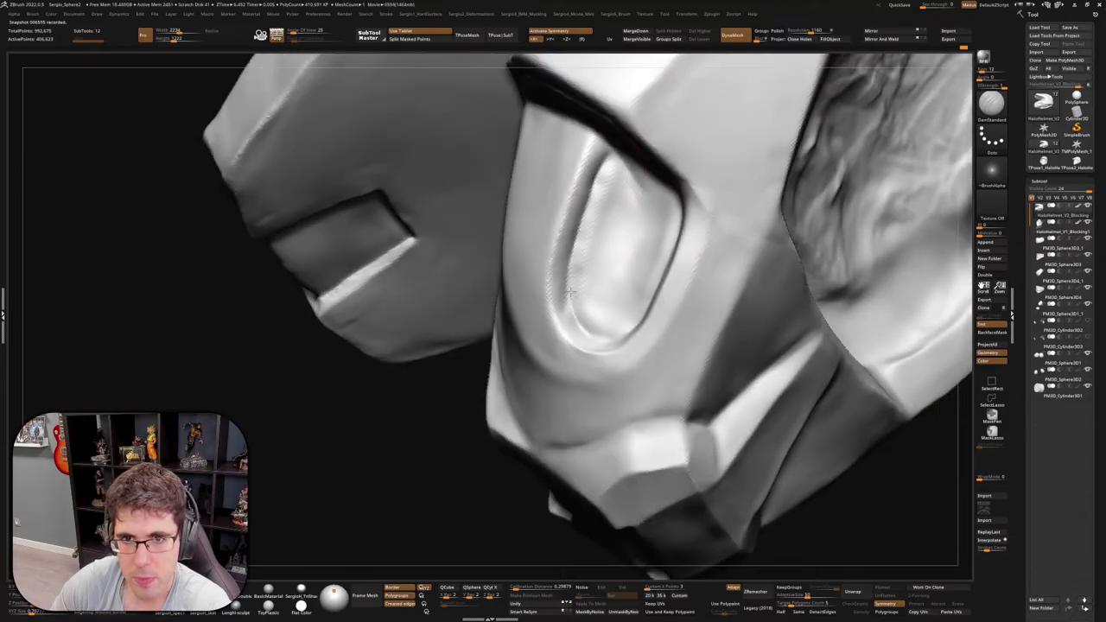
drag(570, 292, 581, 325)
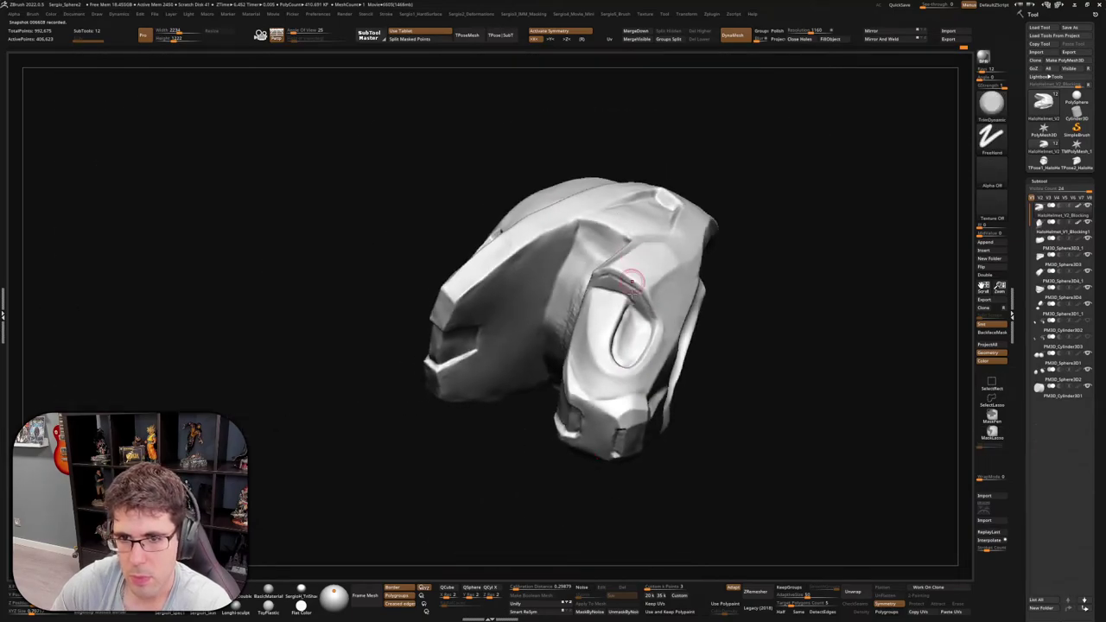
mouse_move(599, 354)
right_down()
mouse_move(646, 389)
mouse_move(686, 326)
mouse_move(644, 395)
mouse_move(631, 368)
mouse_move(710, 371)
mouse_move(653, 396)
mouse_move(696, 366)
mouse_move(688, 323)
mouse_move(703, 374)
mouse_move(723, 263)
right_up()
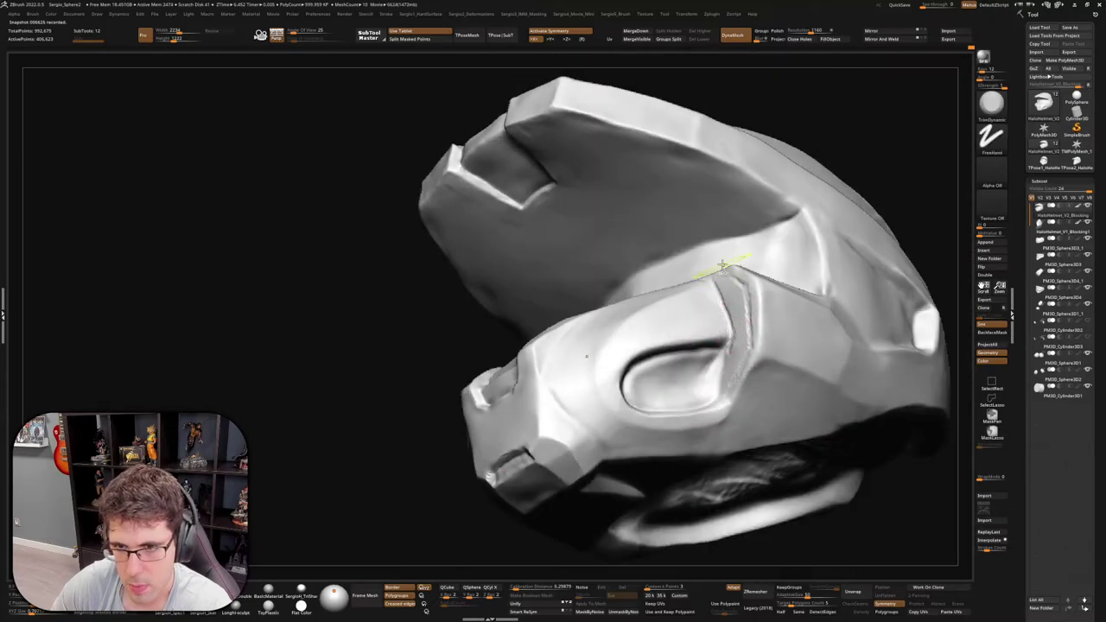
Lasso-mask the cheek panel around the eye socket and reveal the inner head sphere behind it
key(ctrl)
ctrl+drag(724, 326, 713, 261)
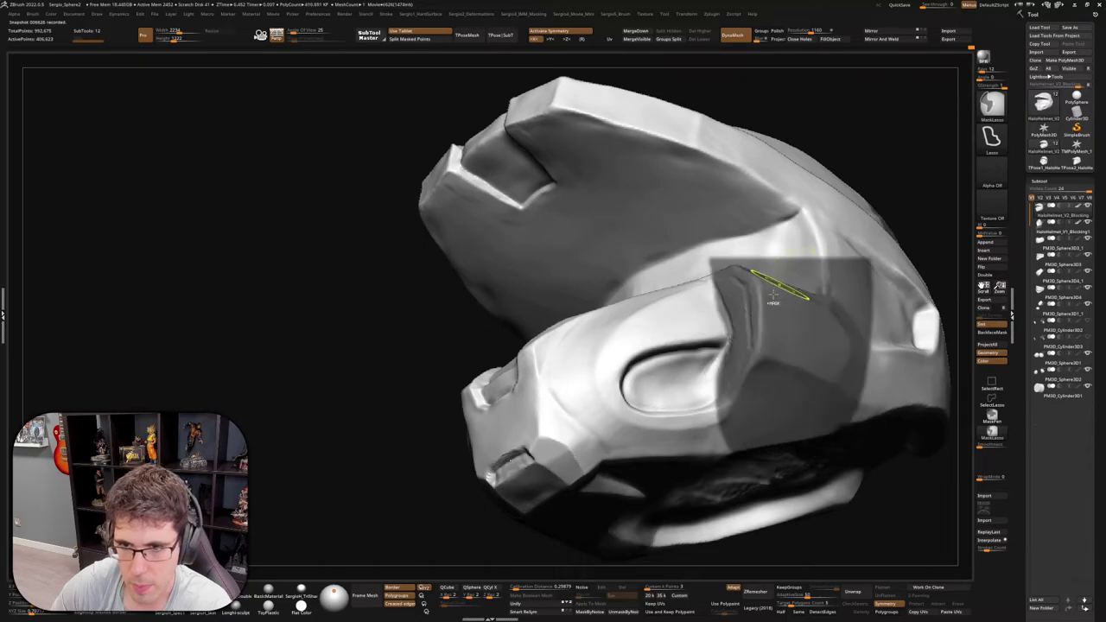
right_drag(717, 354, 722, 397)
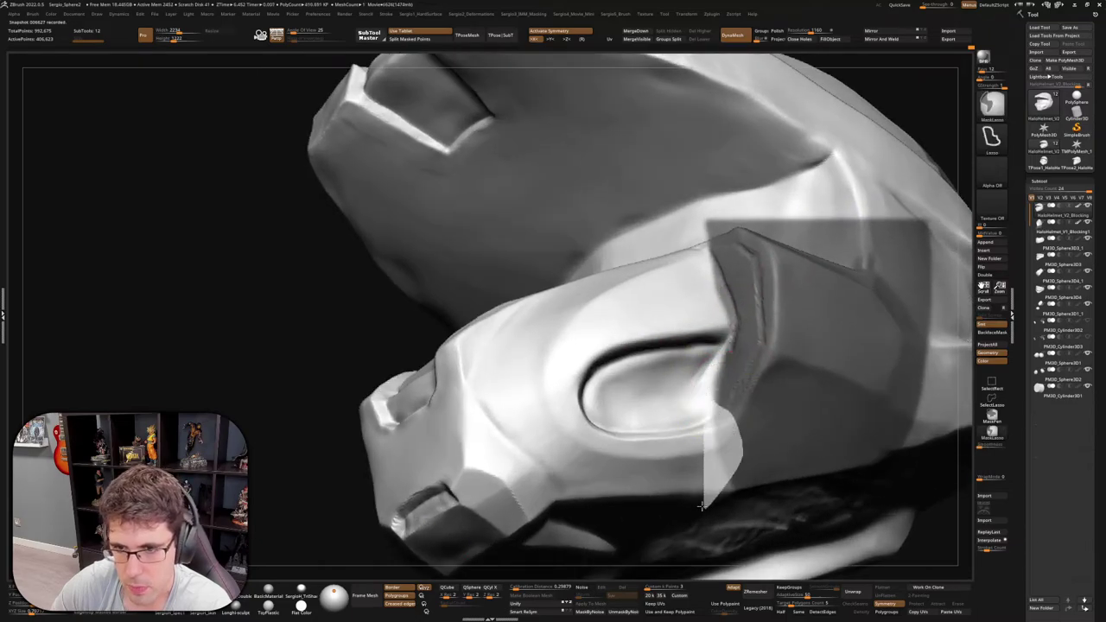
right_drag(698, 444, 692, 430)
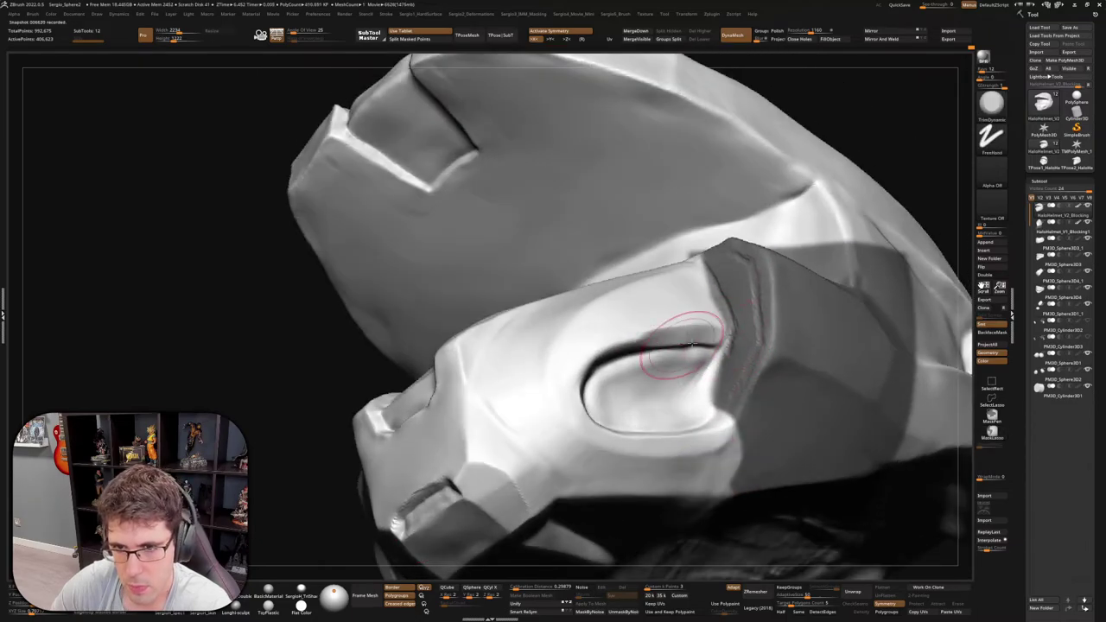
key(ctrl+shift+alt+s)
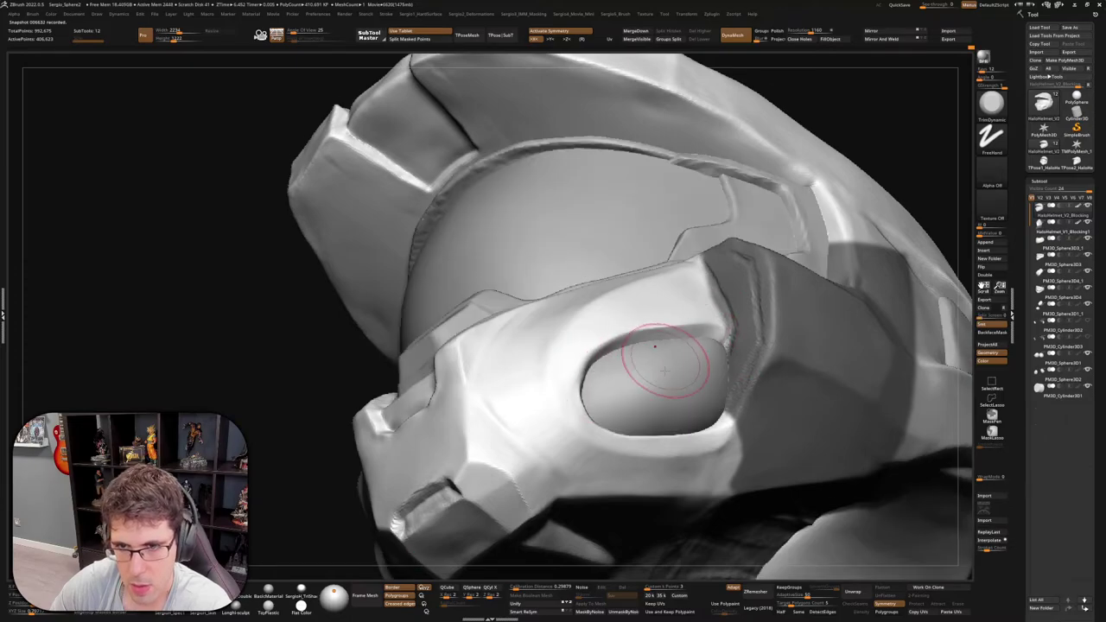
right_drag(663, 370, 679, 345)
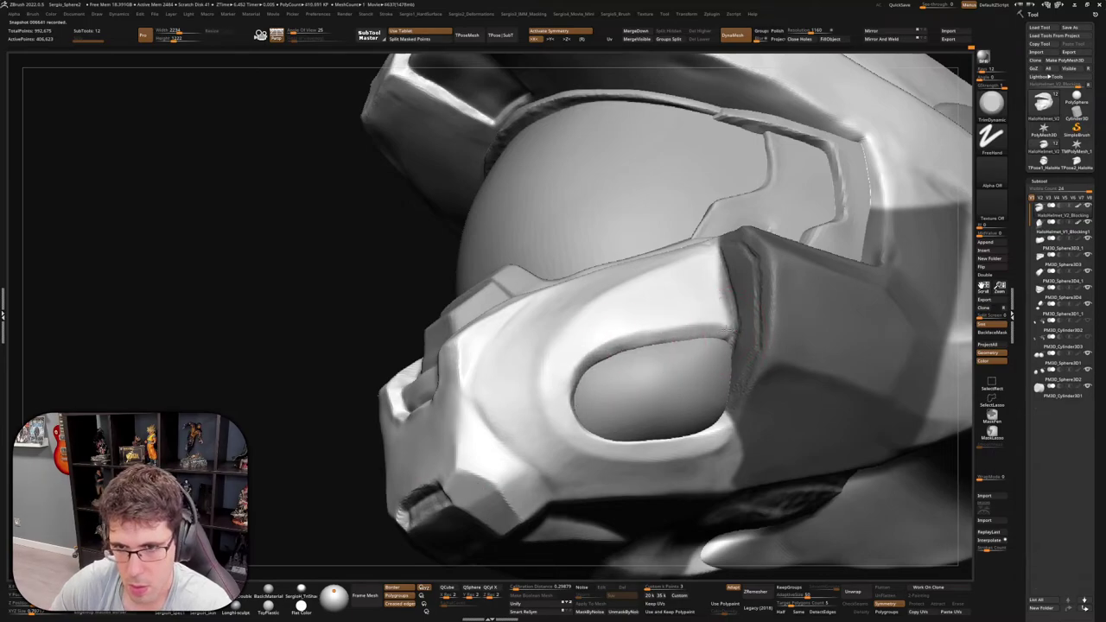
mouse_move(593, 370)
right_down()
mouse_move(626, 421)
mouse_move(692, 423)
right_up()
Reshape the lower eye-socket rim with the Move and TrimDynamic brushes
key(b)
key(m)
key(v)
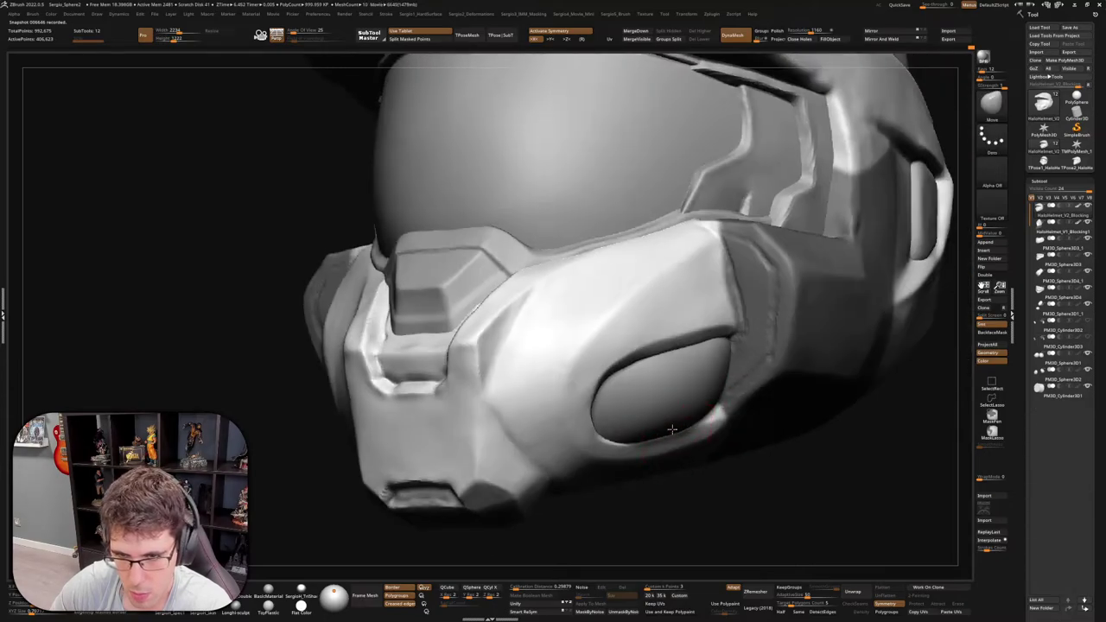
right_drag(681, 431, 674, 425)
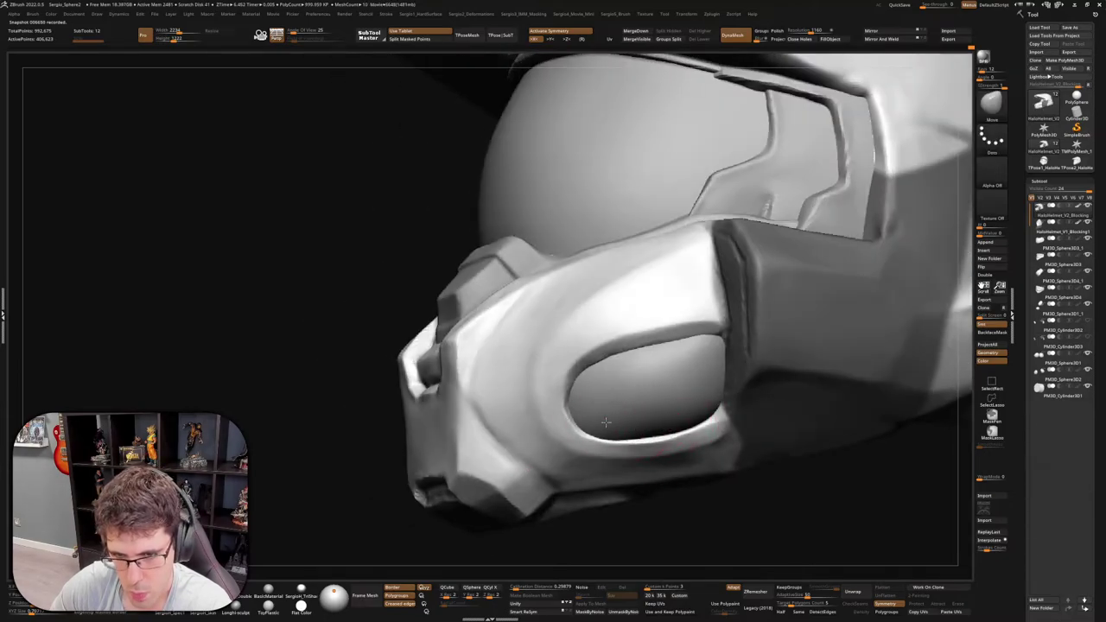
right_drag(701, 404, 691, 437)
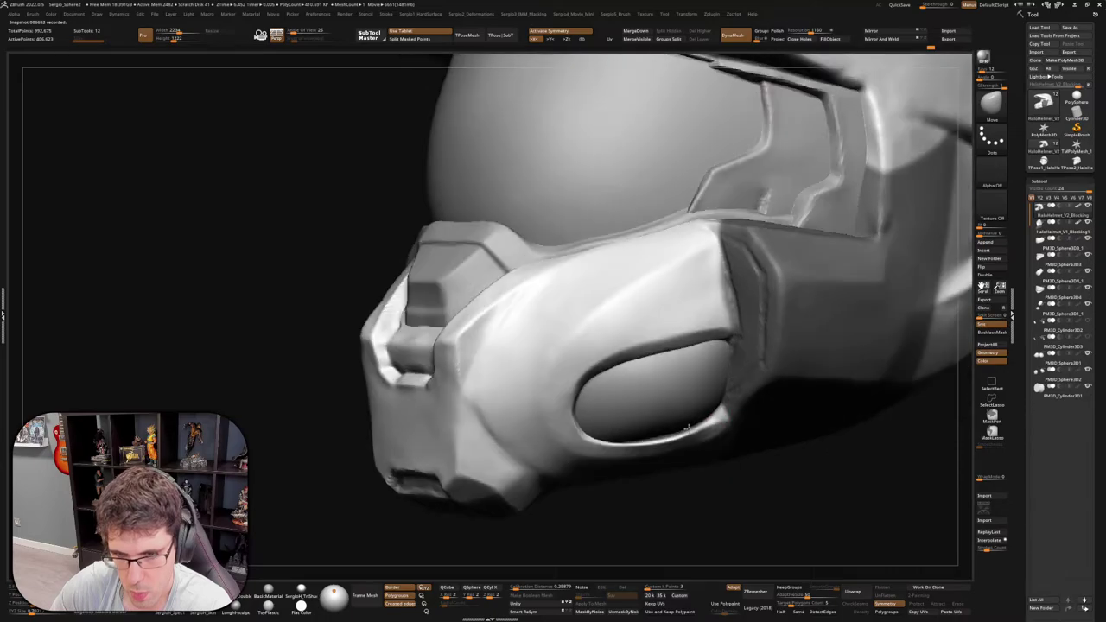
key(b)
key(t)
key(d)
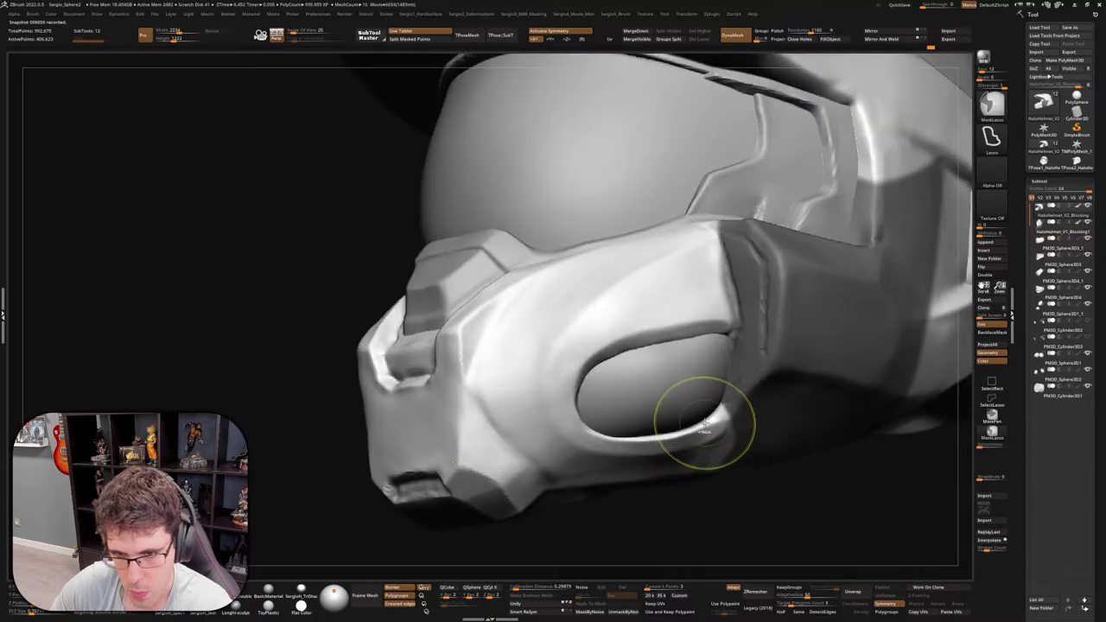
mouse_move(659, 434)
mouse_down()
mouse_move(641, 431)
mouse_move(695, 426)
mouse_move(624, 437)
mouse_up()
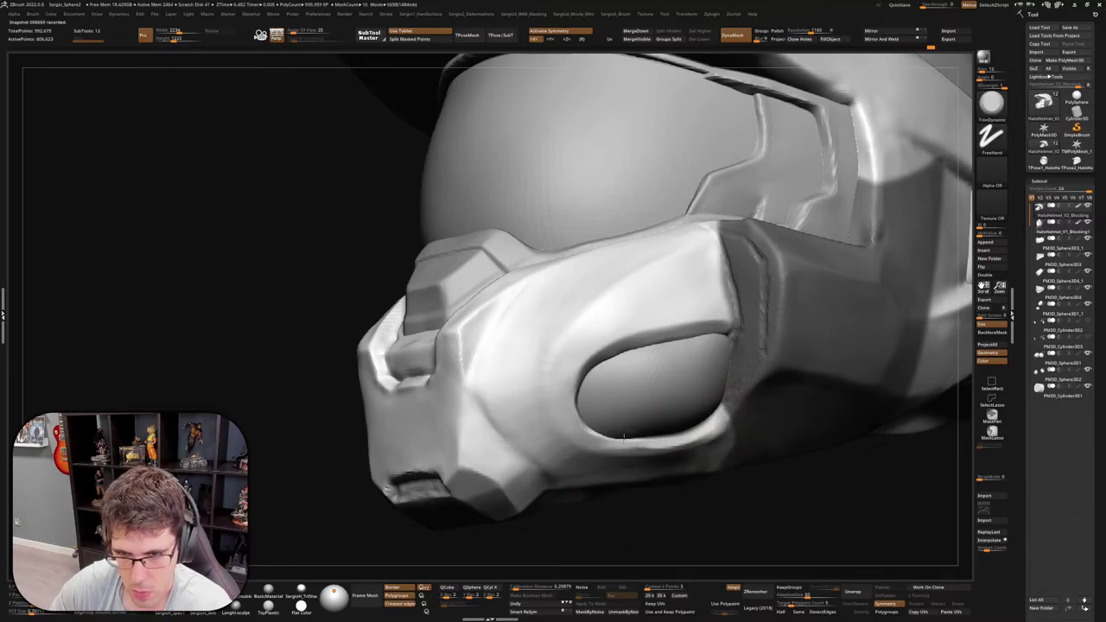
mouse_move(626, 488)
mouse_down()
mouse_move(657, 412)
mouse_move(724, 337)
mouse_move(617, 333)
mouse_move(592, 369)
mouse_move(599, 389)
mouse_move(587, 421)
mouse_up()
Deepen the crease where the eye rim meets the side panel, extending it up toward the socket
scroll(590, 423, down, 3)
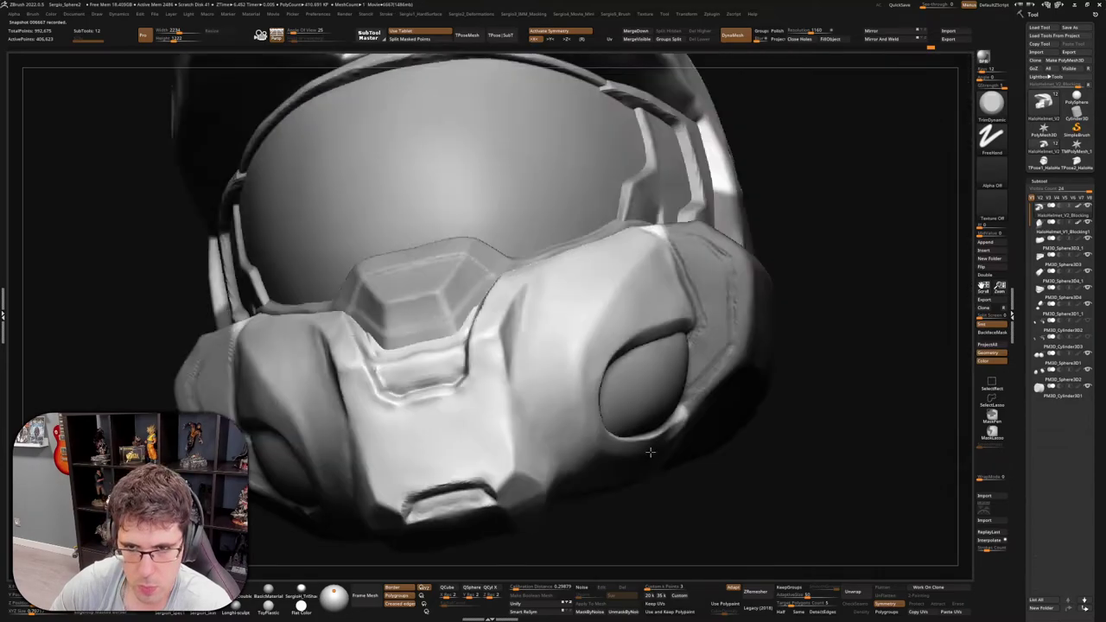
scroll(590, 424, down, 3)
mouse_move(590, 424)
right_down()
mouse_move(672, 444)
mouse_move(632, 427)
right_up()
scroll(631, 427, up, 3)
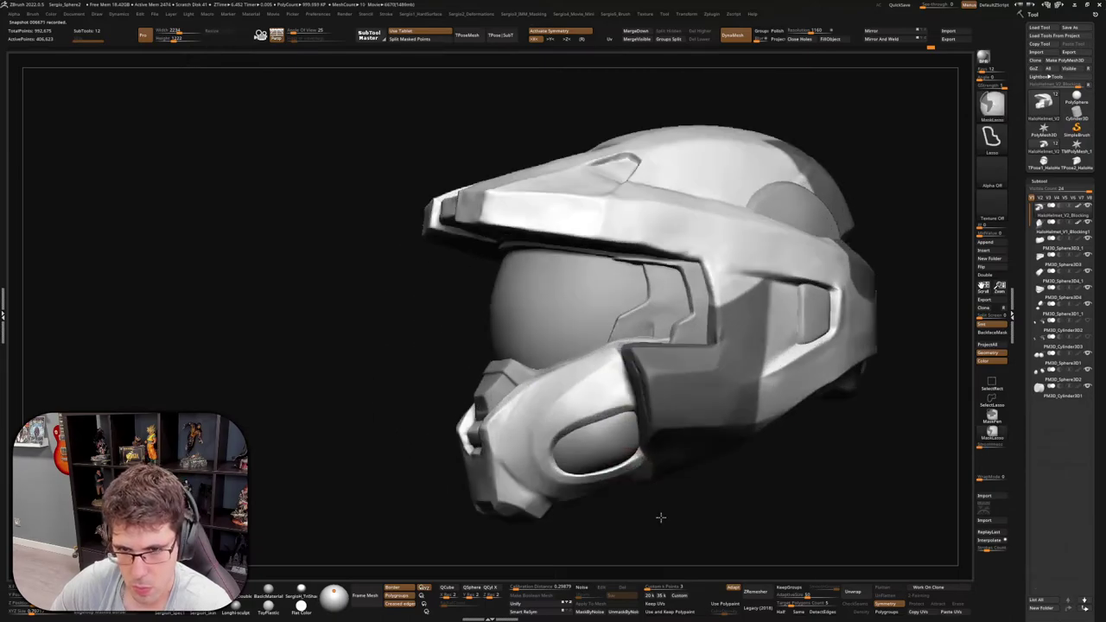
scroll(631, 426, up, 5)
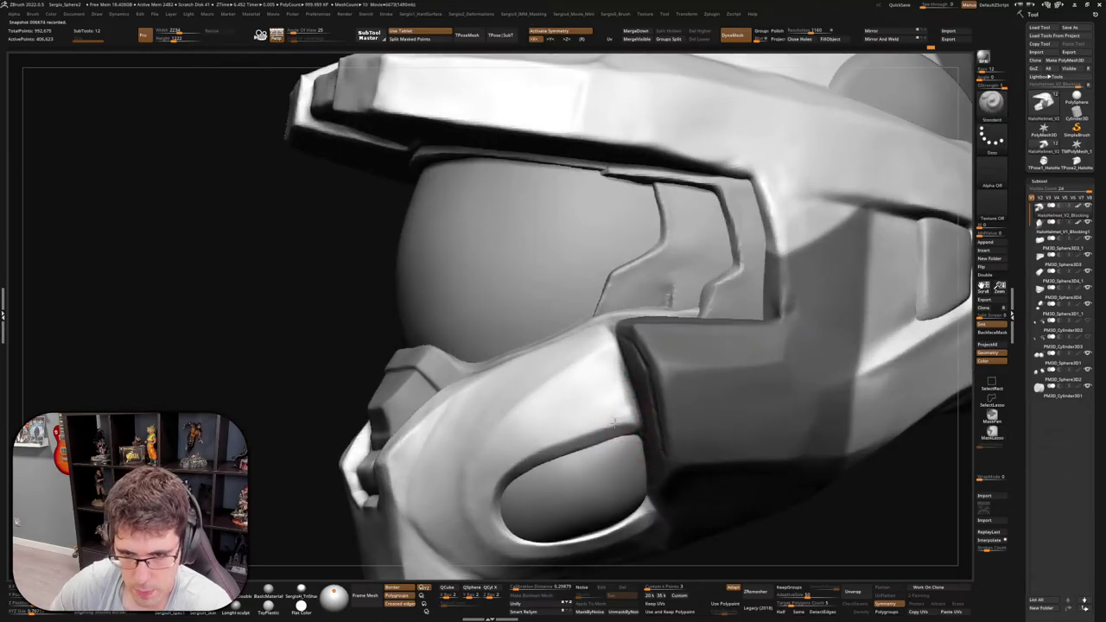
right_drag(613, 423, 703, 333)
scroll(656, 389, up, 2)
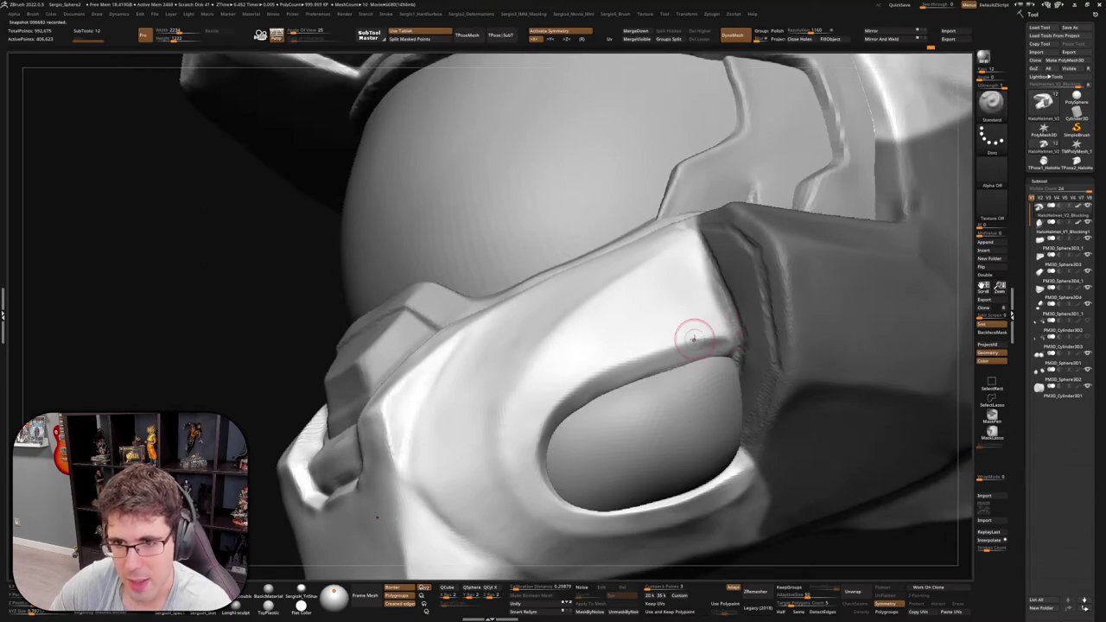
drag(673, 352, 585, 383)
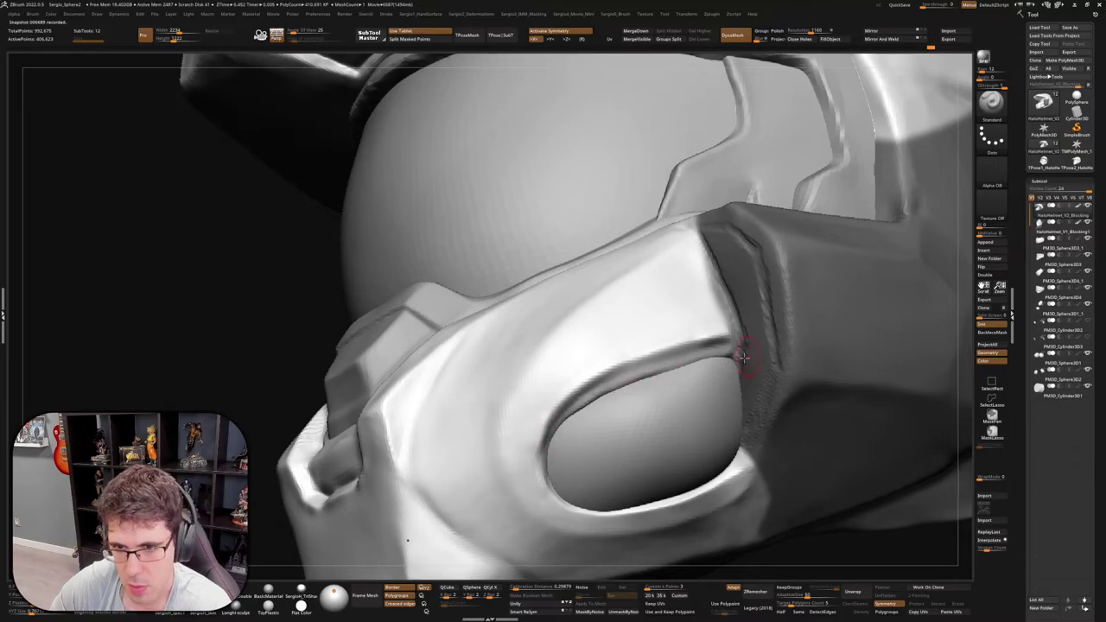
mouse_move(741, 358)
right_down()
mouse_move(777, 345)
mouse_move(667, 345)
right_up()
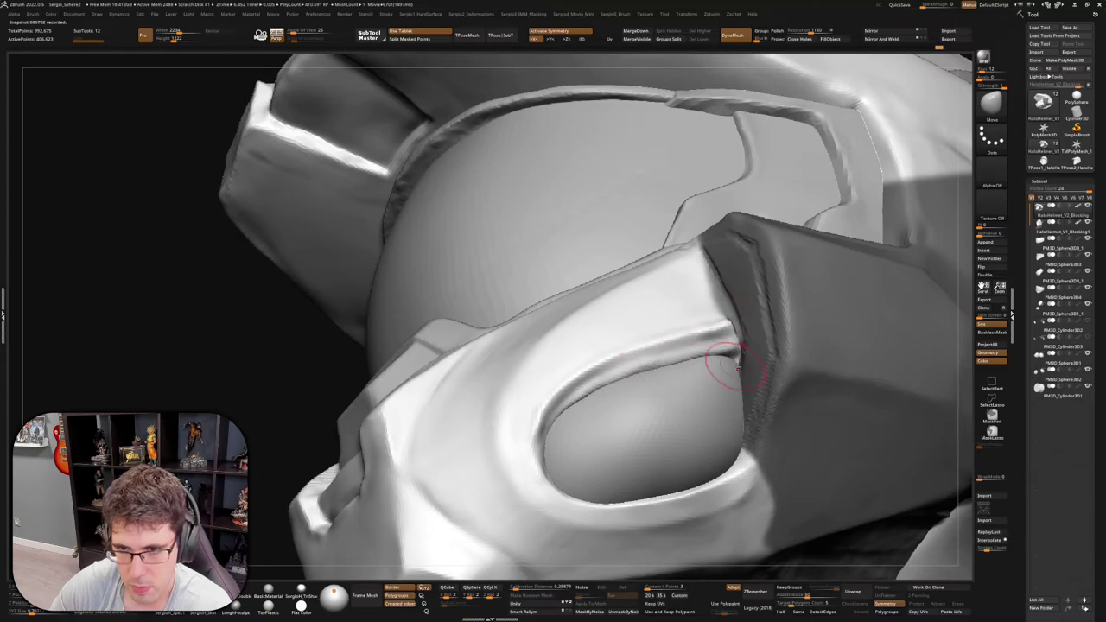
Orbit and frame the helmet to review the cheek plate from the top, side and underside
right_drag(726, 363, 731, 366)
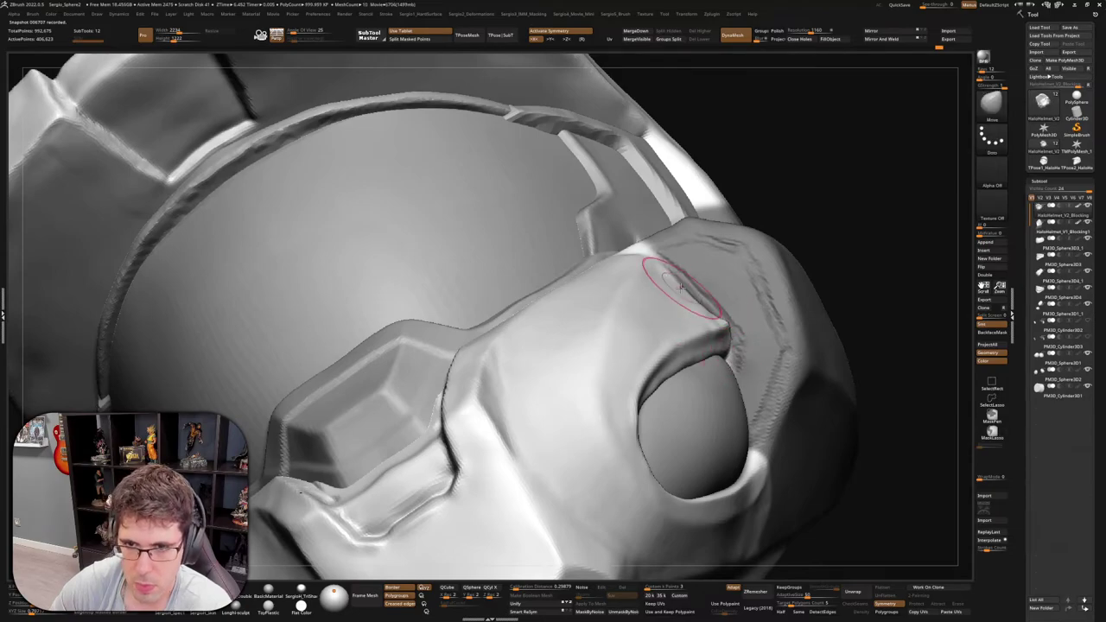
mouse_move(664, 310)
alt+right_down()
mouse_move(716, 321)
mouse_move(698, 381)
mouse_move(691, 321)
alt+right_up()
right_drag(610, 400, 666, 365)
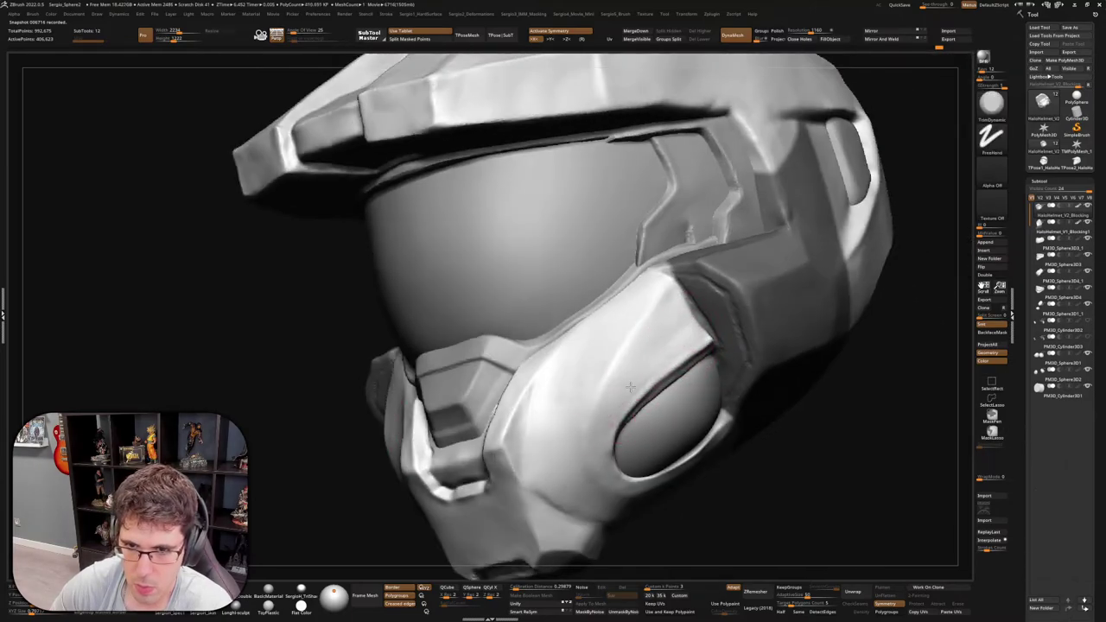
right_drag(596, 421, 708, 358)
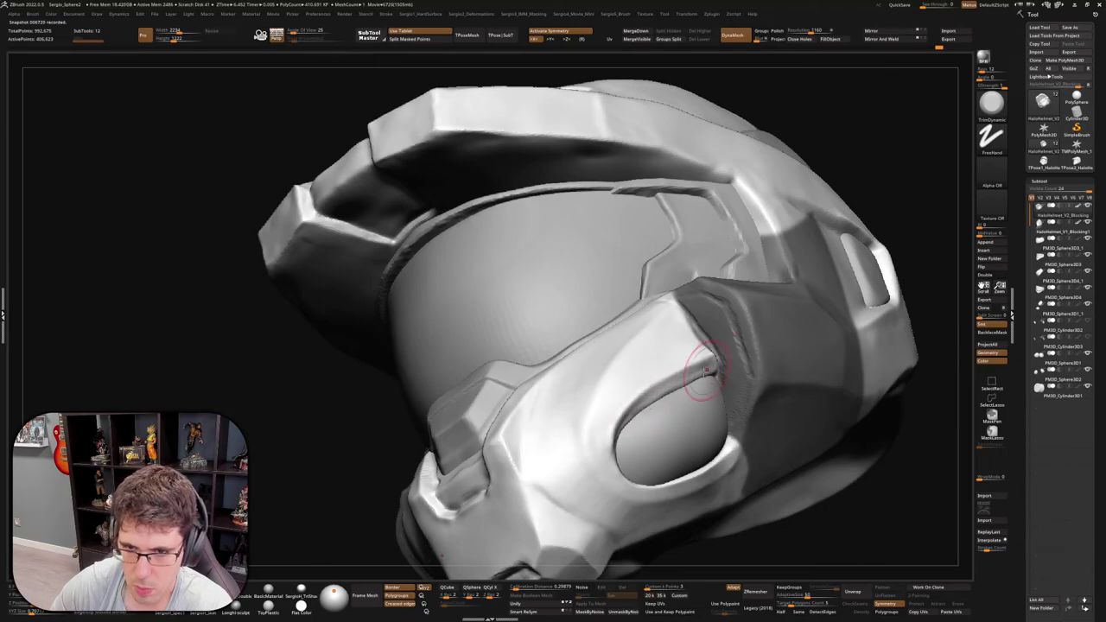
mouse_move(715, 367)
right_down()
mouse_move(632, 370)
mouse_move(634, 406)
mouse_move(619, 399)
mouse_move(689, 390)
right_up()
key(f)
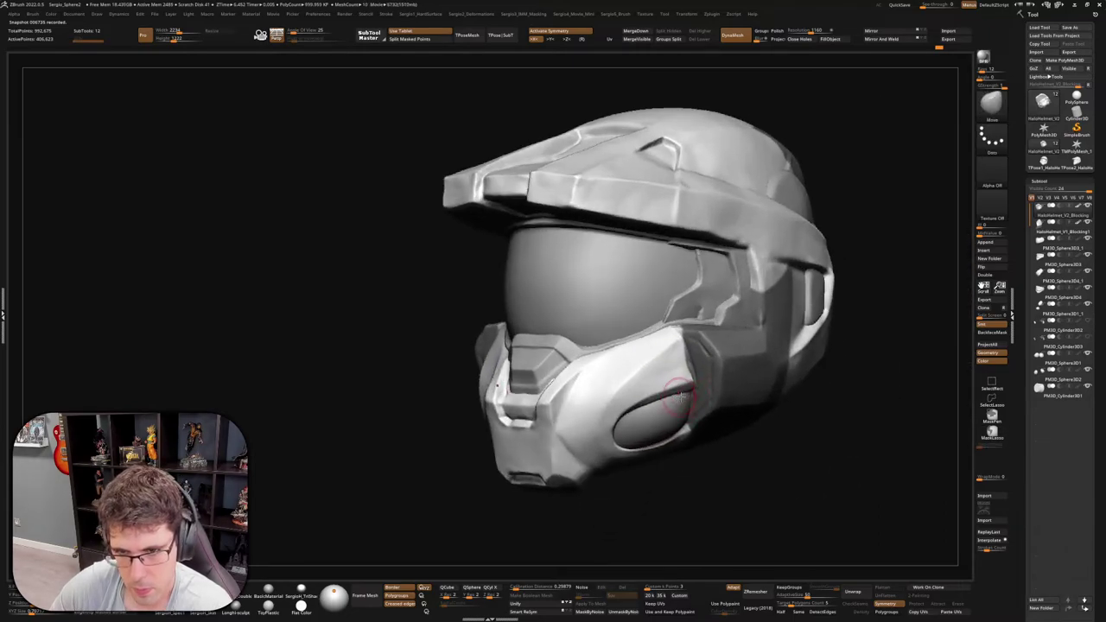
mouse_move(688, 393)
right_down()
mouse_move(662, 366)
mouse_move(654, 383)
mouse_move(656, 292)
right_up()
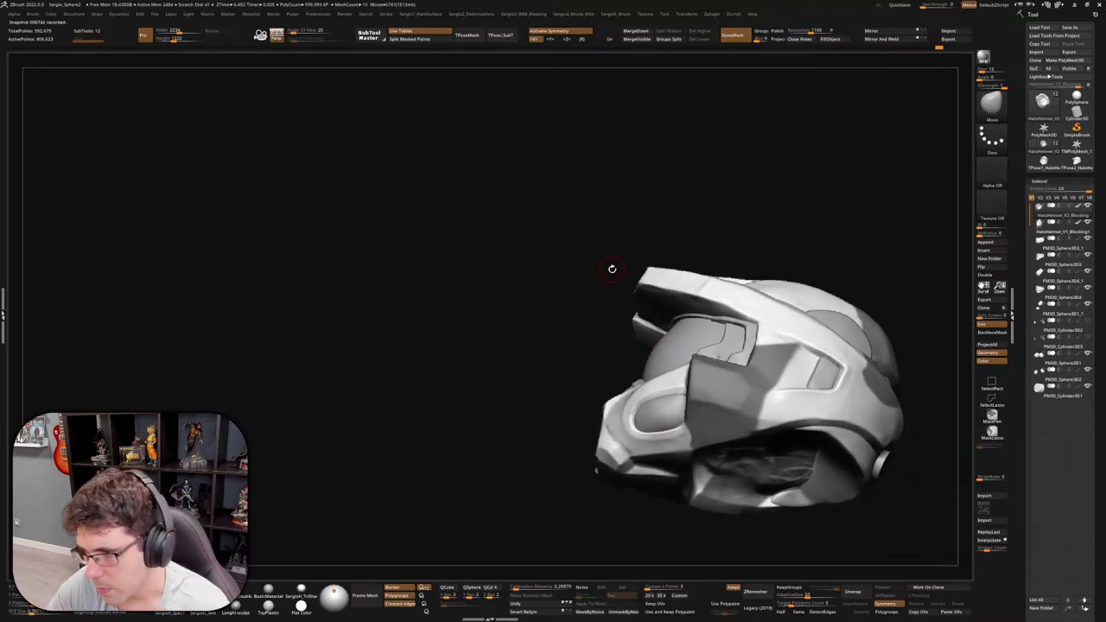
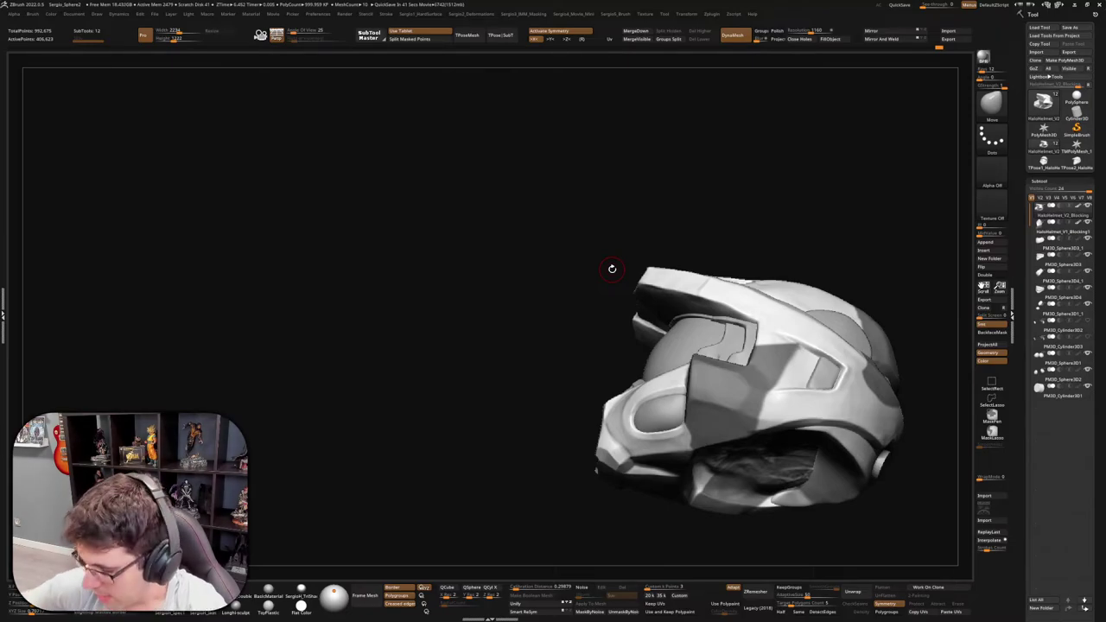
Orbit and zoom around the helmet to inspect the visor, cheek plate and top rim
drag(662, 283, 698, 449)
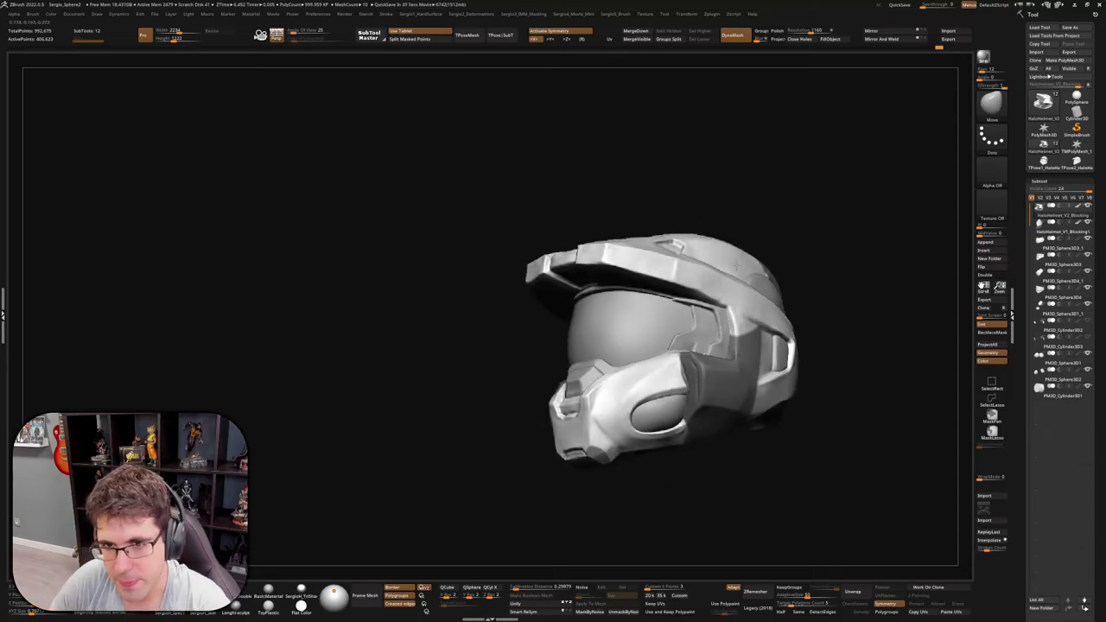
key(f)
right_drag(698, 449, 679, 419)
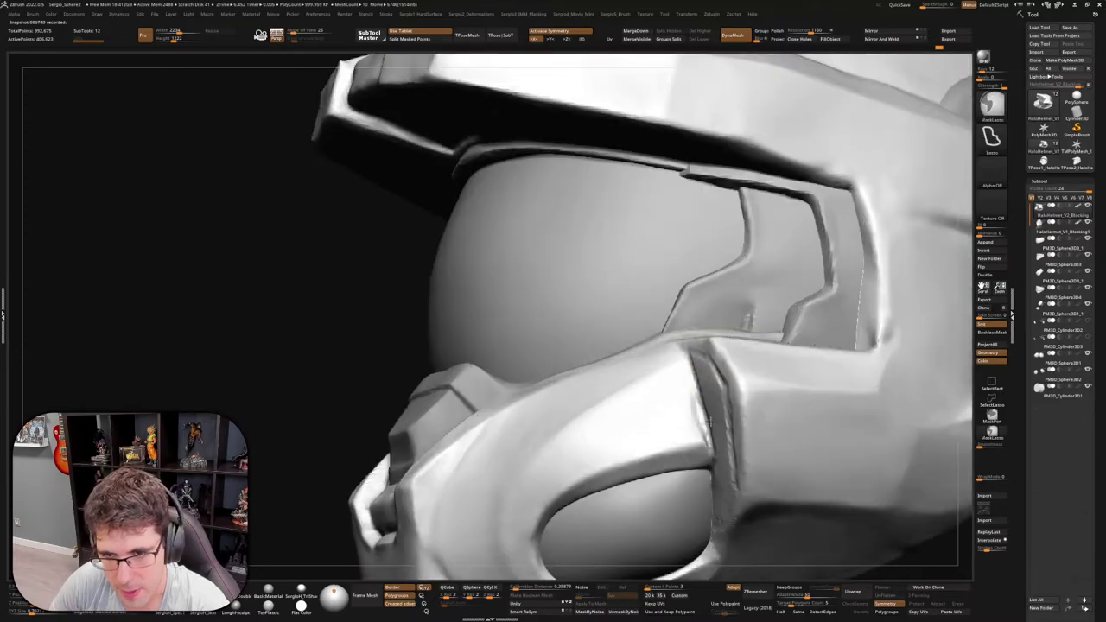
mouse_move(669, 380)
right_down()
mouse_move(716, 420)
mouse_move(659, 324)
mouse_move(669, 370)
right_up()
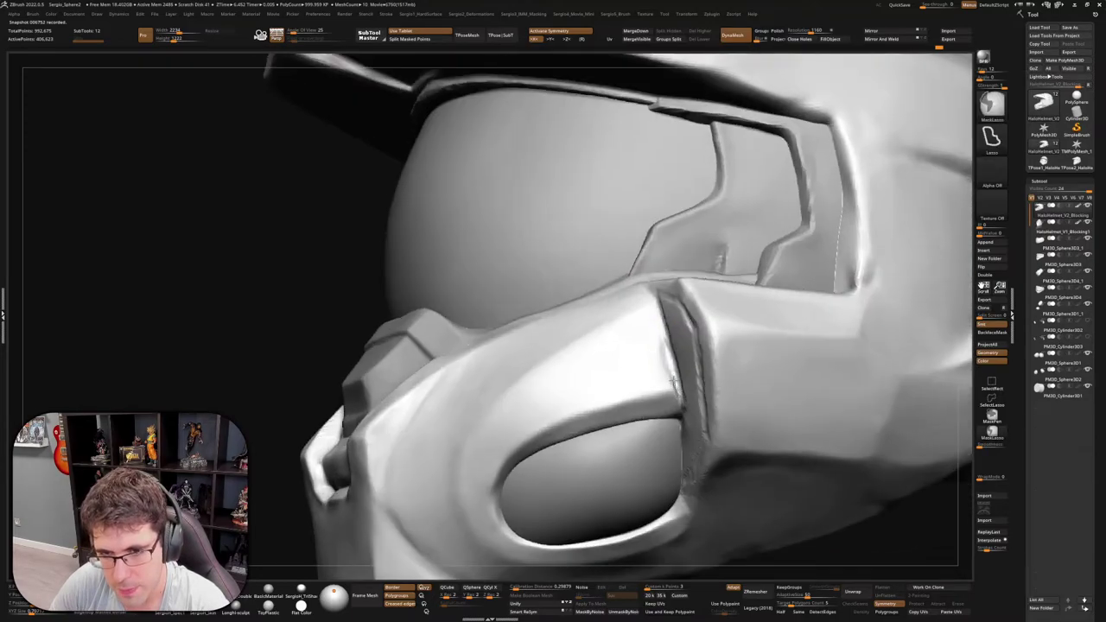
right_drag(679, 408, 676, 387)
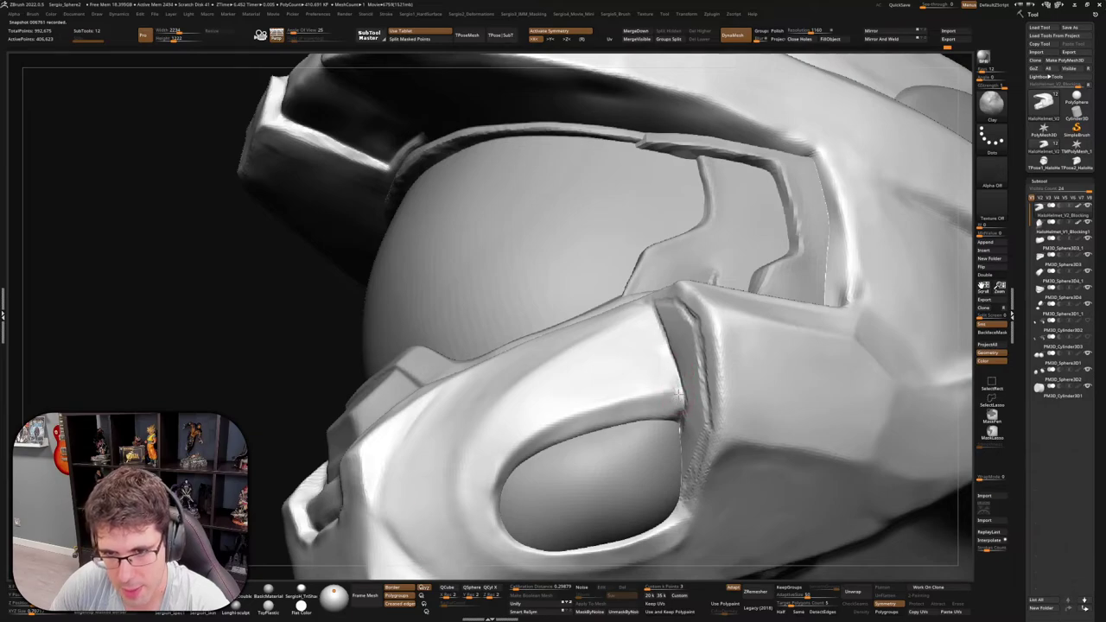
right_drag(673, 391, 682, 389)
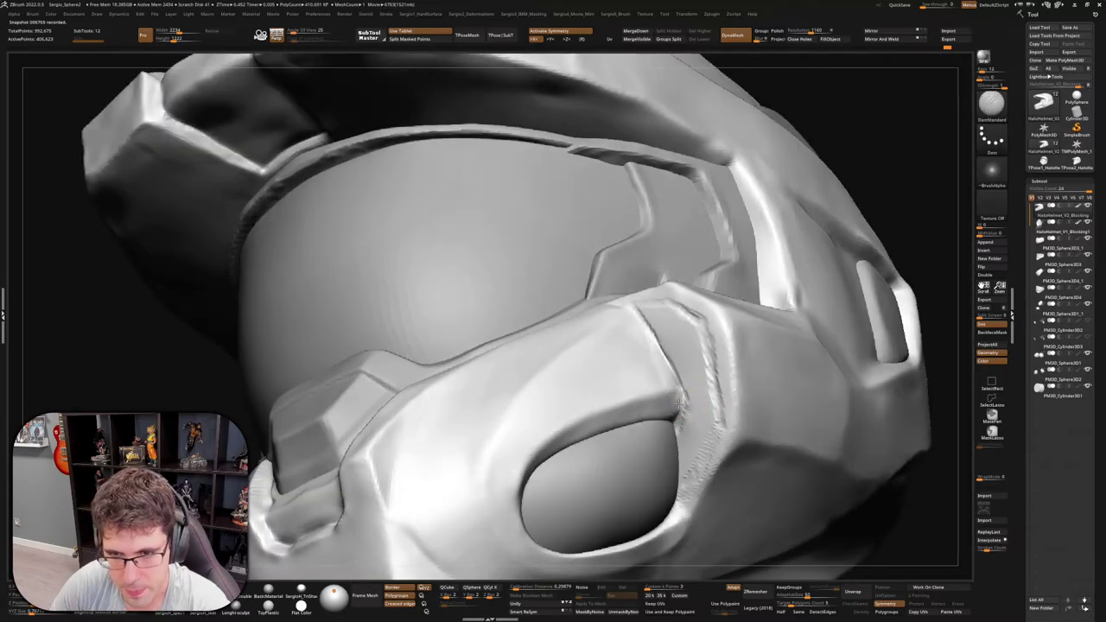
key(shift)
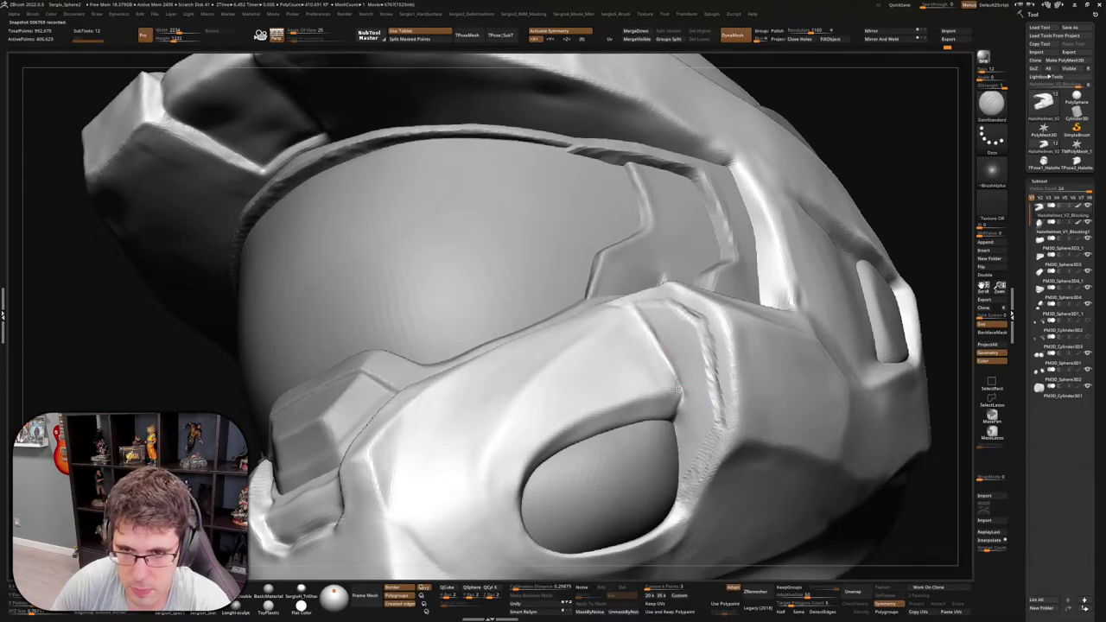
key(ctrl)
key(f)
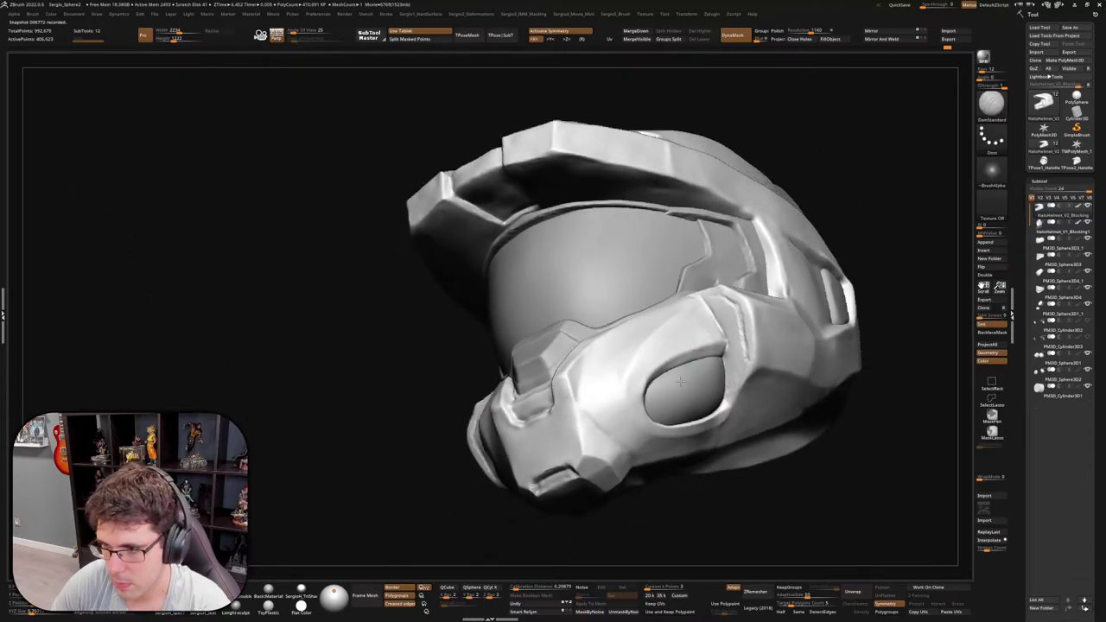
Rotate the helmet through three-quarter and frontal views to study the eye opening and cheek plate
mouse_move(657, 406)
right_down()
mouse_move(666, 400)
mouse_move(641, 422)
mouse_move(604, 399)
right_up()
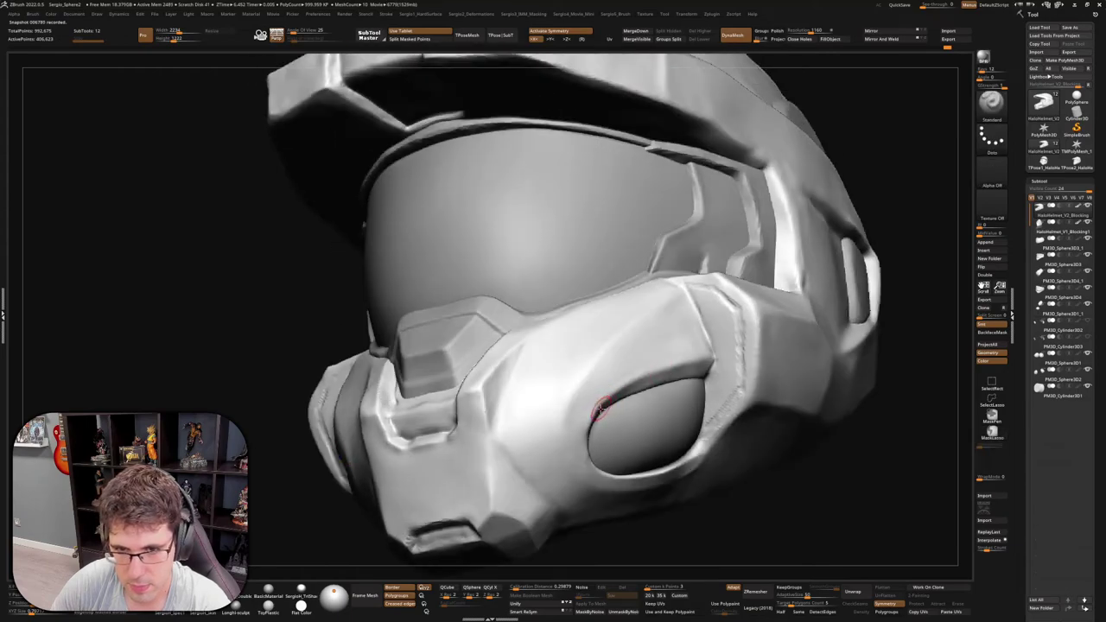
right_drag(612, 398, 650, 393)
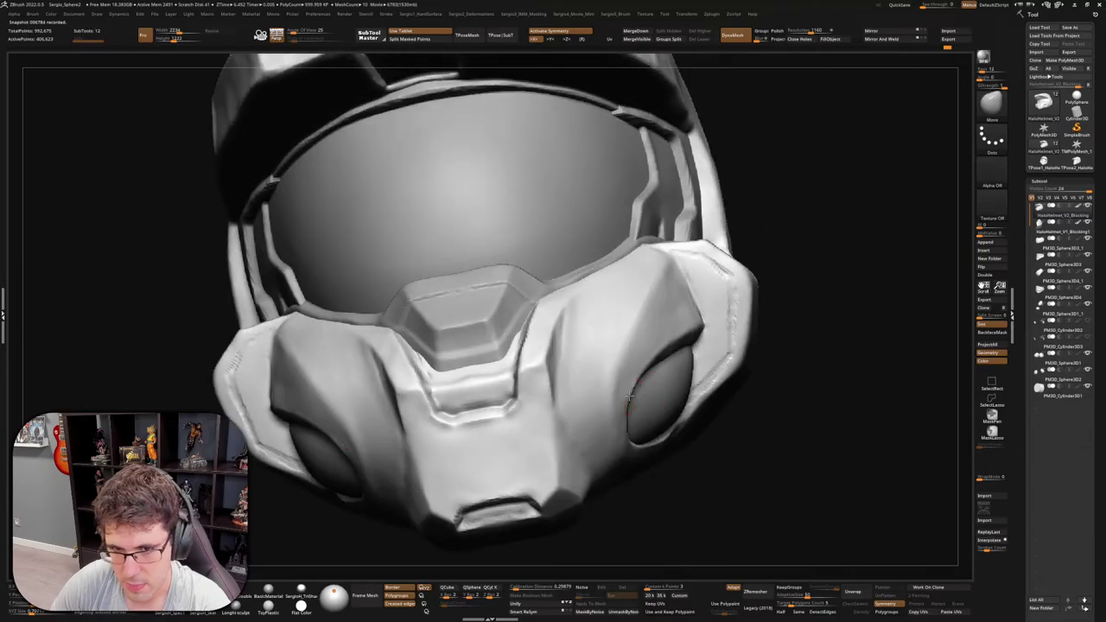
mouse_move(627, 397)
right_down()
mouse_move(618, 396)
mouse_move(630, 420)
mouse_move(644, 424)
mouse_move(647, 402)
mouse_move(639, 420)
mouse_move(616, 407)
mouse_move(628, 431)
mouse_move(620, 410)
right_up()
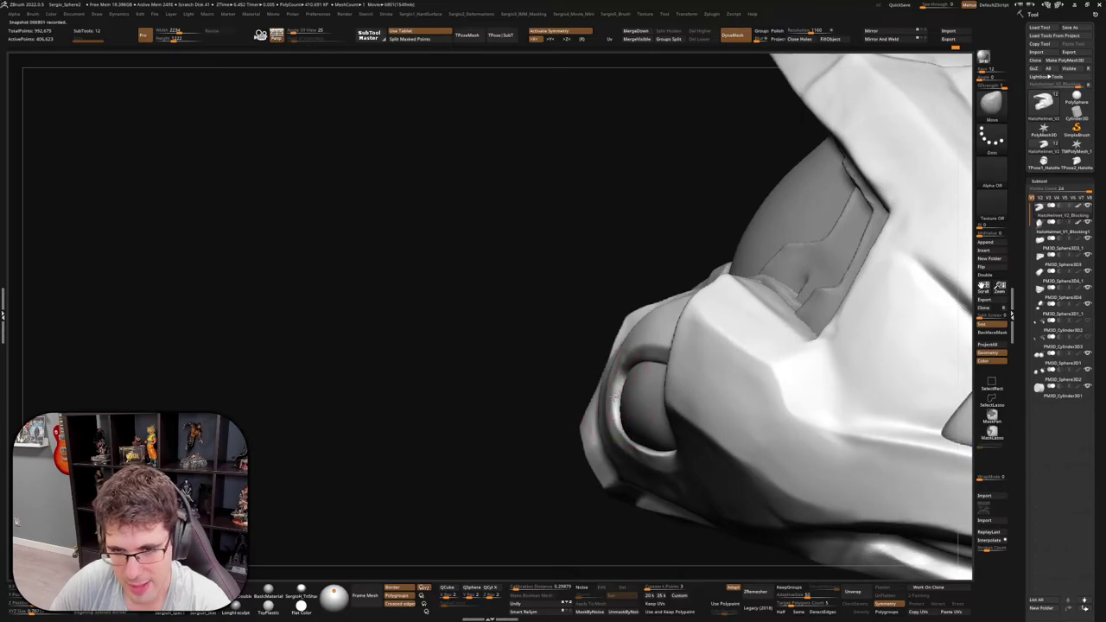
right_drag(606, 416, 597, 388)
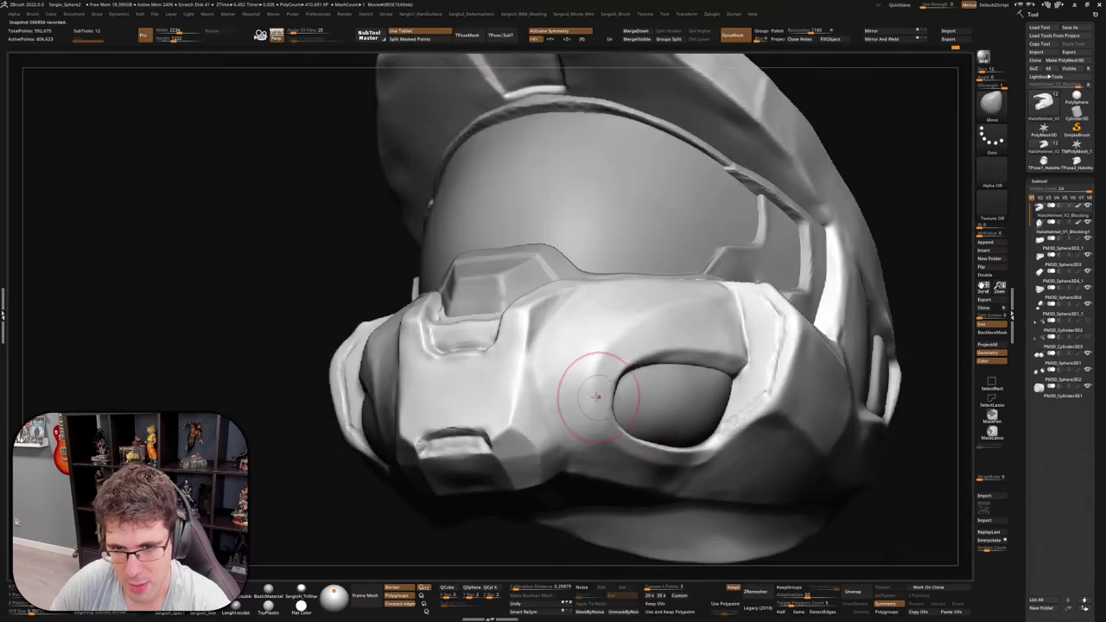
mouse_move(579, 424)
alt+right_down()
mouse_move(591, 385)
mouse_move(576, 407)
mouse_move(568, 382)
mouse_move(552, 419)
mouse_move(600, 363)
alt+right_up()
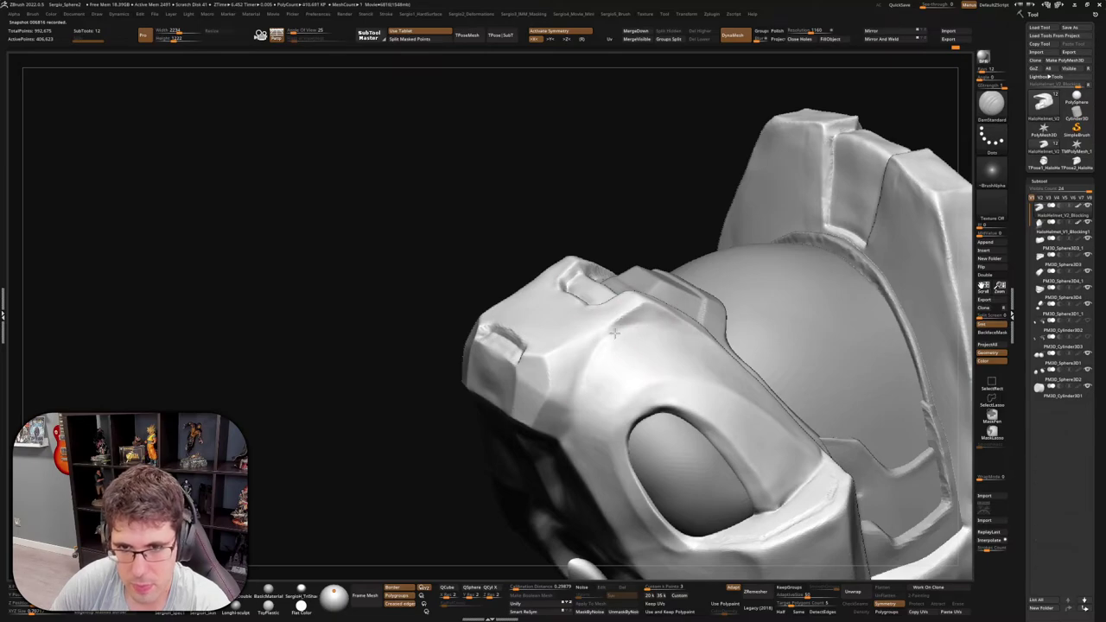
right_drag(576, 403, 569, 408)
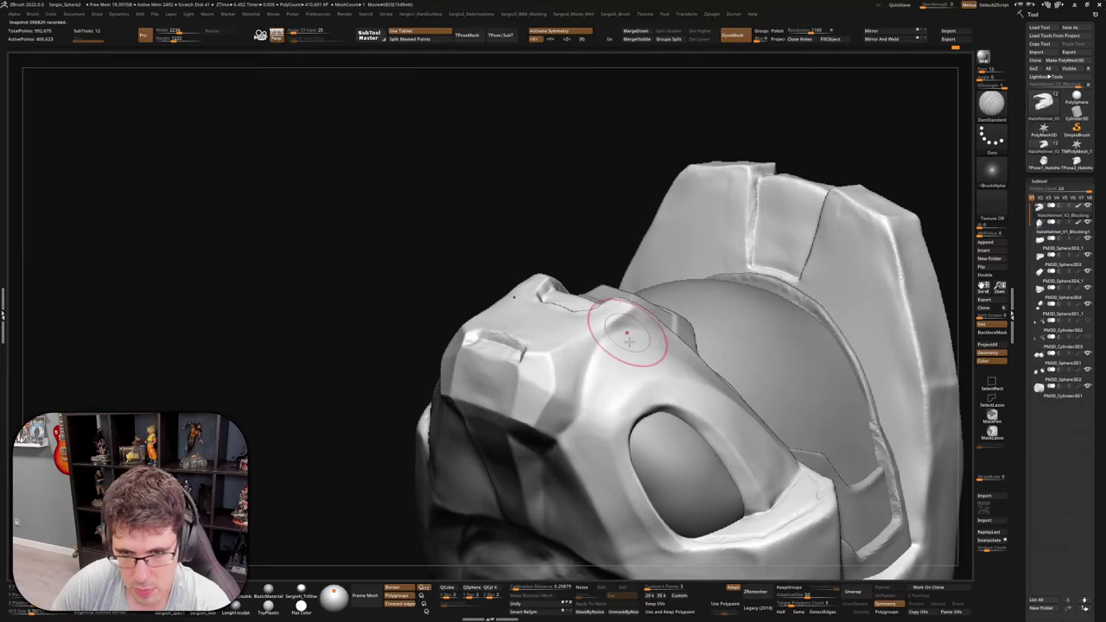
mouse_move(626, 335)
right_down()
mouse_move(652, 449)
mouse_move(564, 423)
right_up()
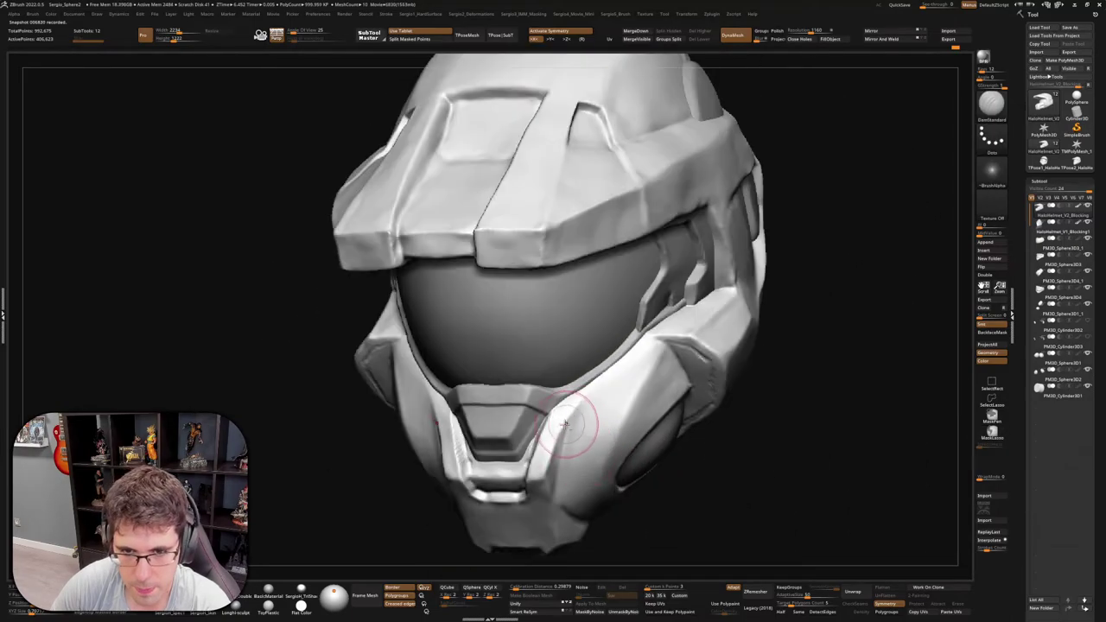
Solo the shell to check it, unsolo, and drag a DamStandard crease along the top groove
right_drag(642, 354, 611, 378)
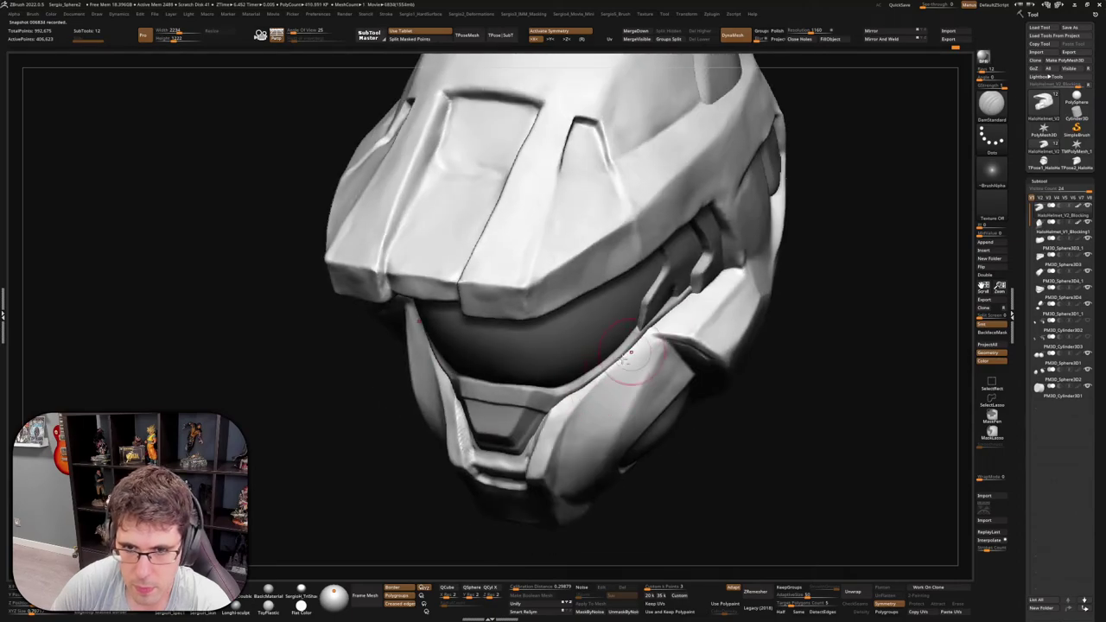
ctrl+shift+click(636, 351)
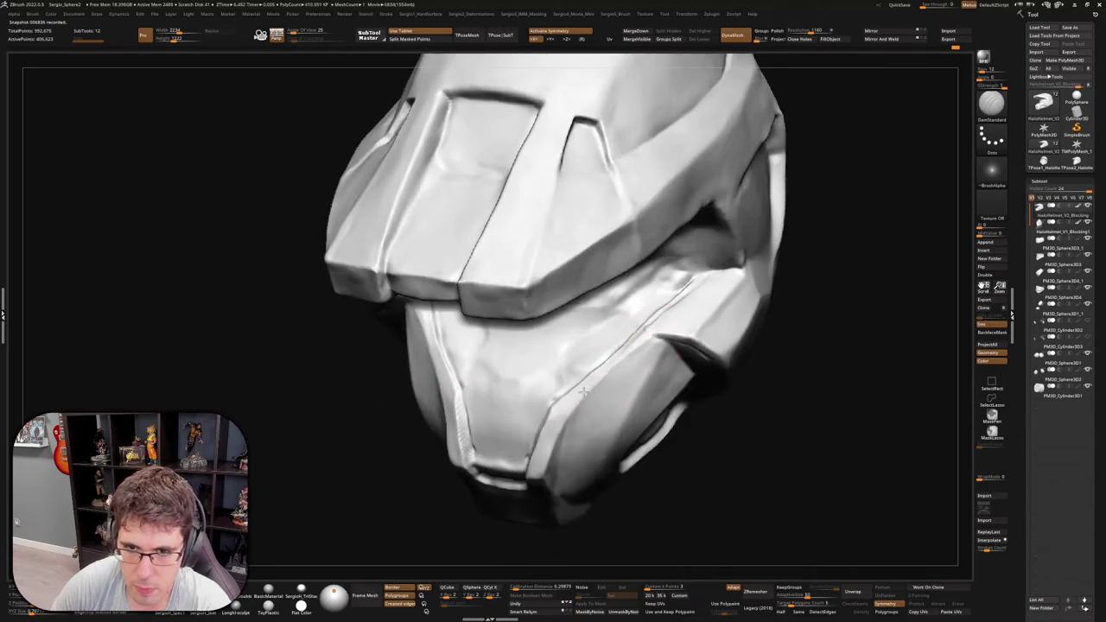
mouse_move(614, 369)
right_down()
mouse_move(665, 331)
mouse_move(627, 366)
right_up()
ctrl+shift+click(695, 341)
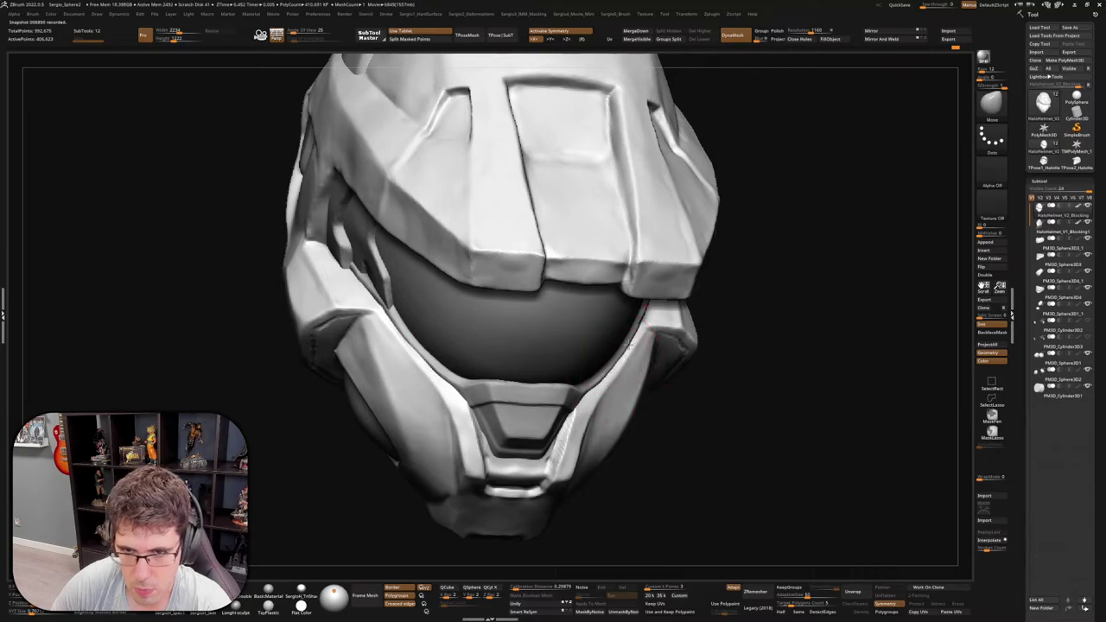
right_drag(641, 384, 648, 357)
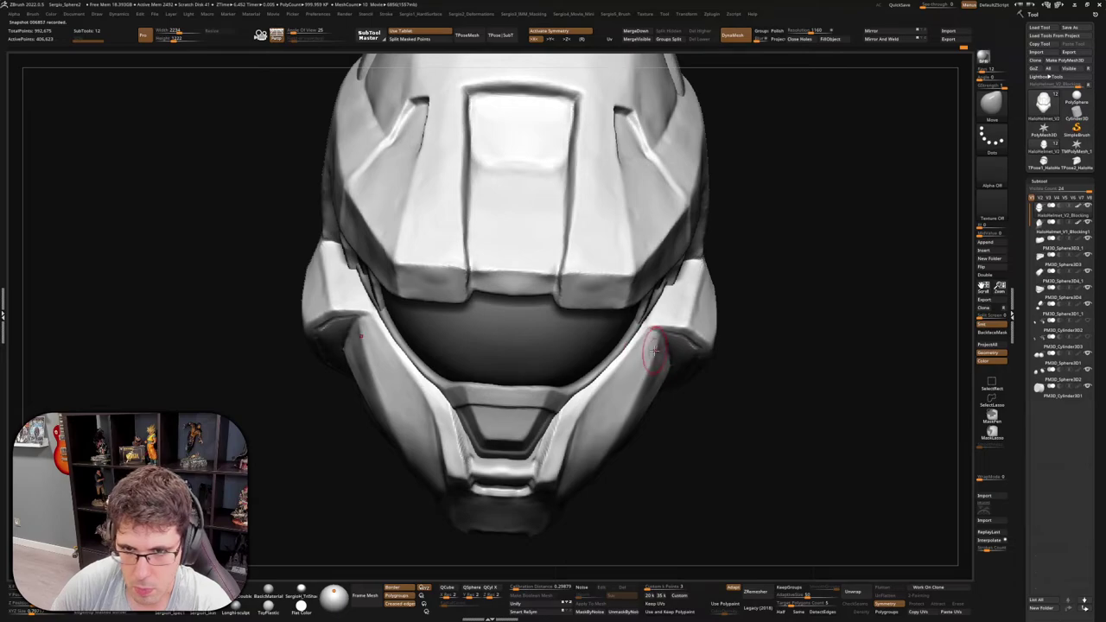
mouse_move(637, 419)
ctrl+right_down()
mouse_move(637, 363)
mouse_move(769, 371)
mouse_move(734, 371)
mouse_move(726, 345)
mouse_move(656, 285)
mouse_move(577, 458)
ctrl+right_up()
drag(546, 472, 618, 421)
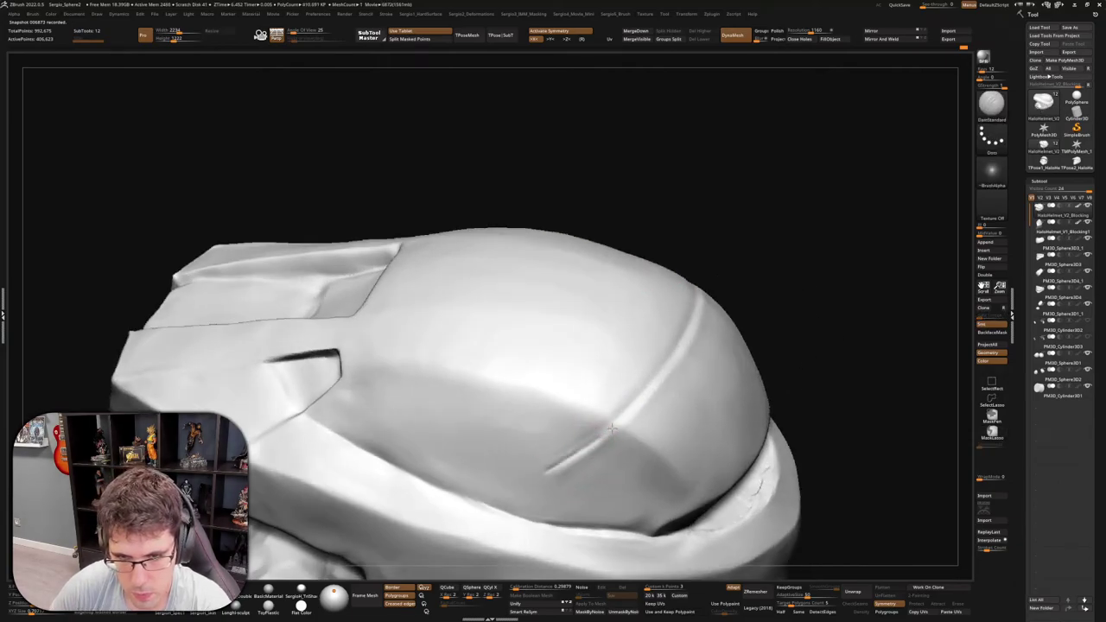
right_drag(618, 421, 677, 357)
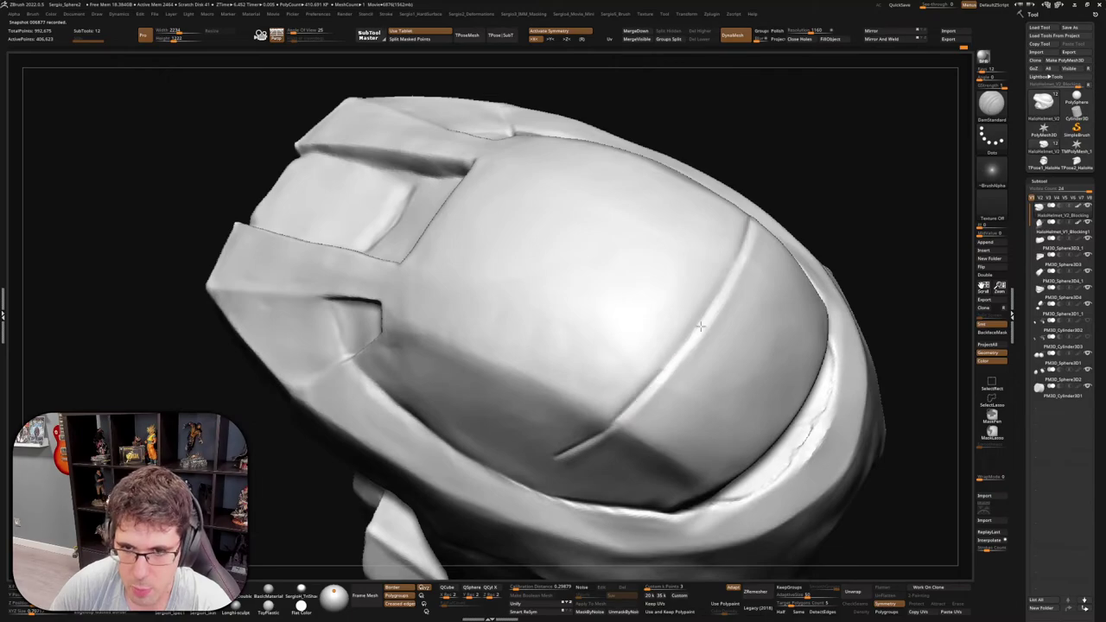
drag(716, 301, 605, 426)
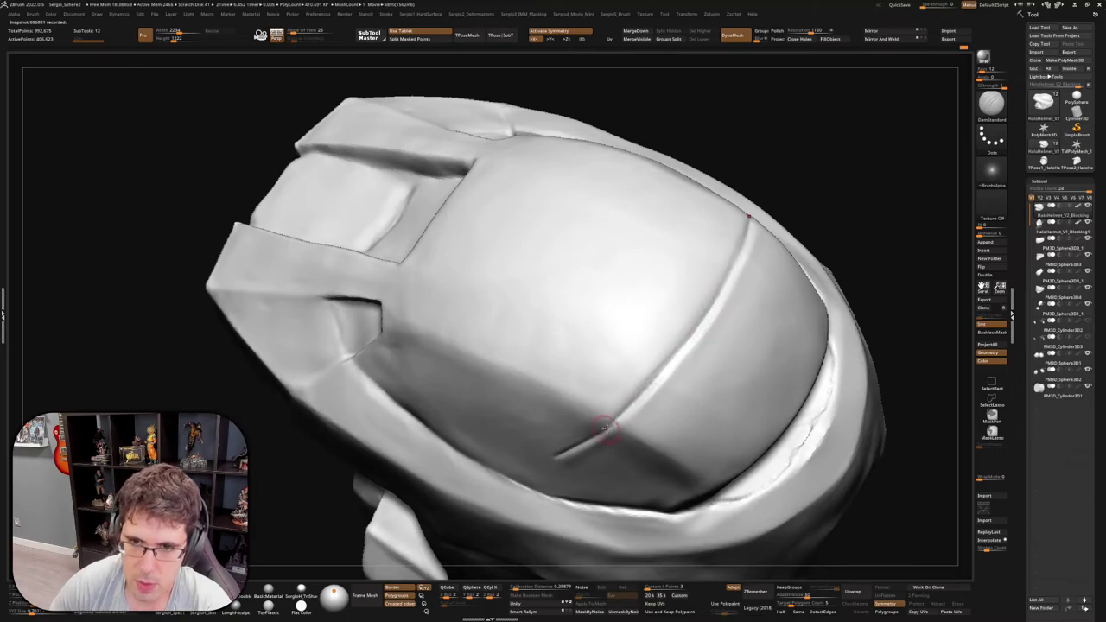
mouse_move(605, 427)
right_down()
mouse_move(632, 388)
mouse_move(625, 398)
right_up()
key(b)
key(c)
key(l)
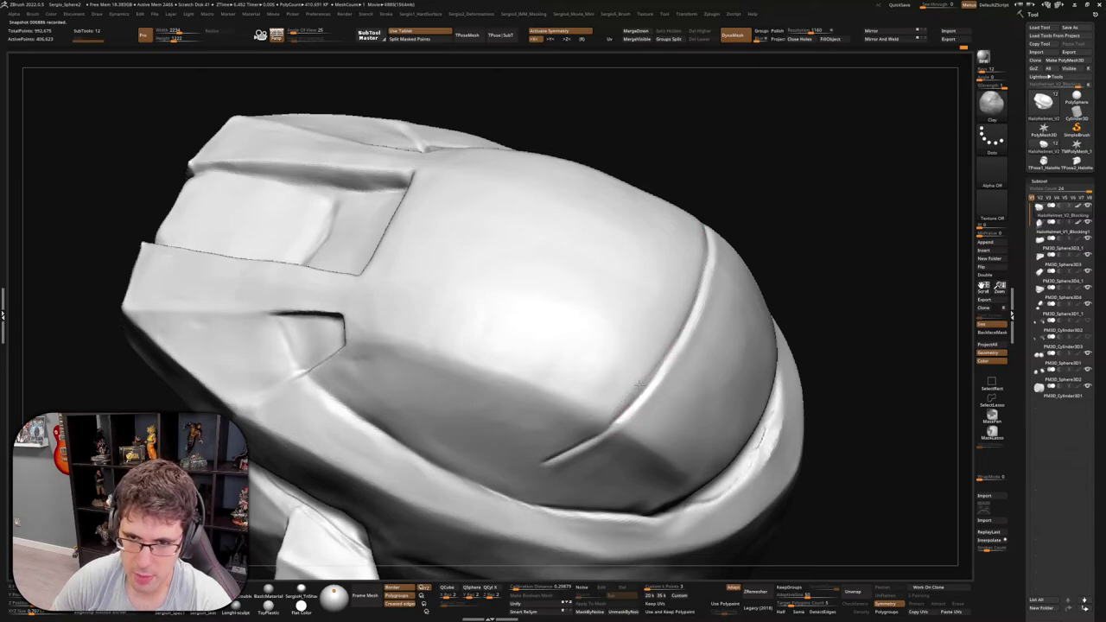
key(shift)
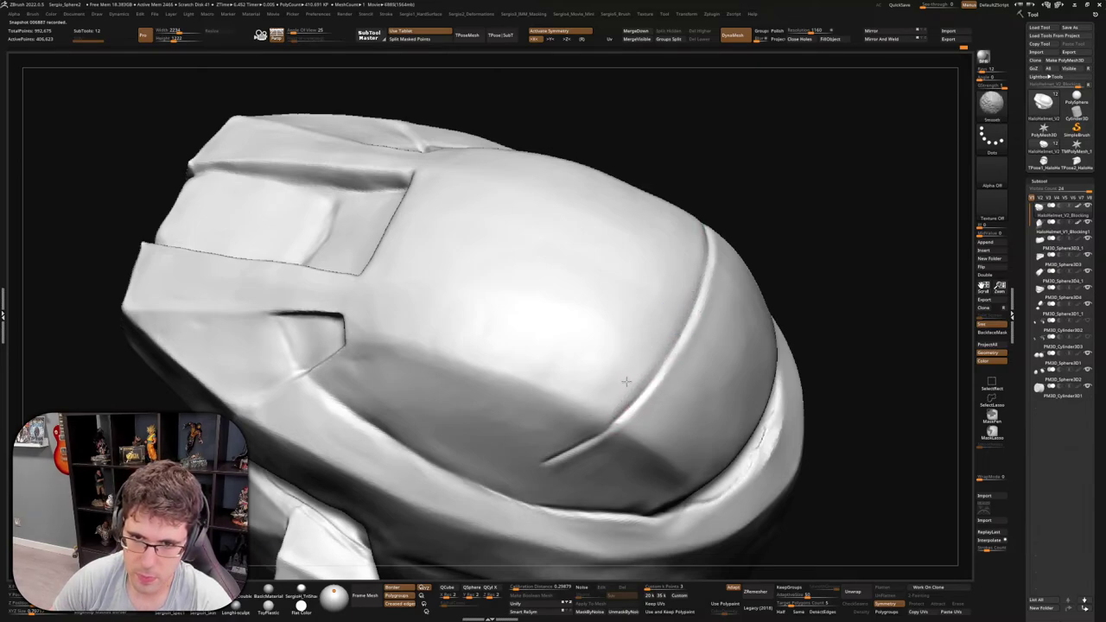
mouse_move(551, 480)
right_down()
mouse_move(585, 469)
mouse_move(627, 380)
right_up()
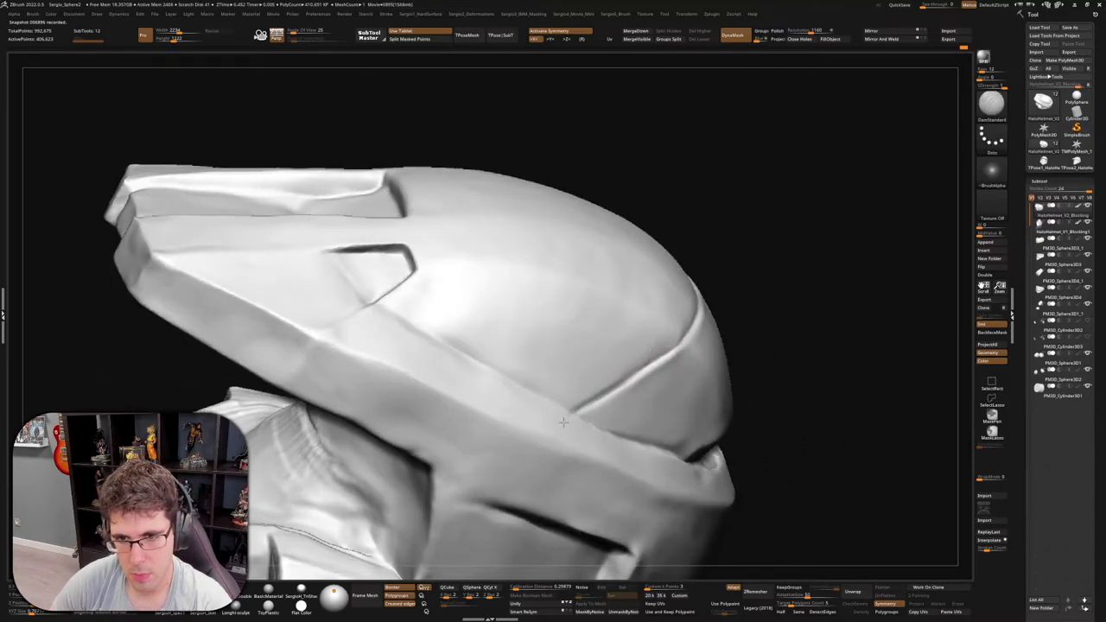
mouse_move(707, 324)
right_down()
mouse_move(637, 365)
mouse_move(726, 354)
mouse_move(682, 296)
right_up()
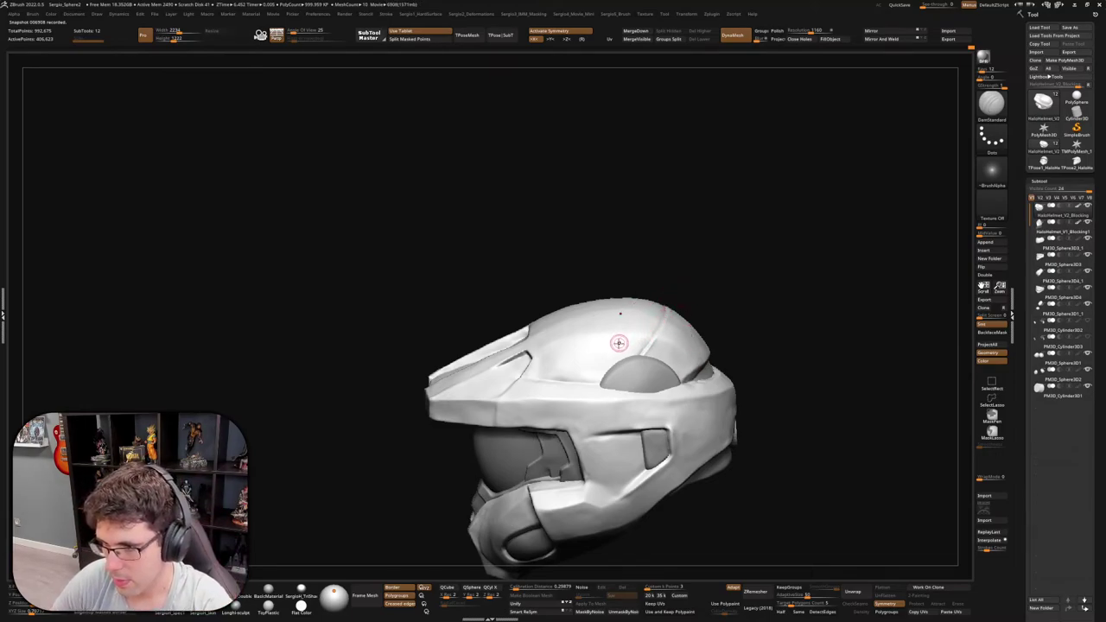
alt+right_drag(624, 354, 652, 338)
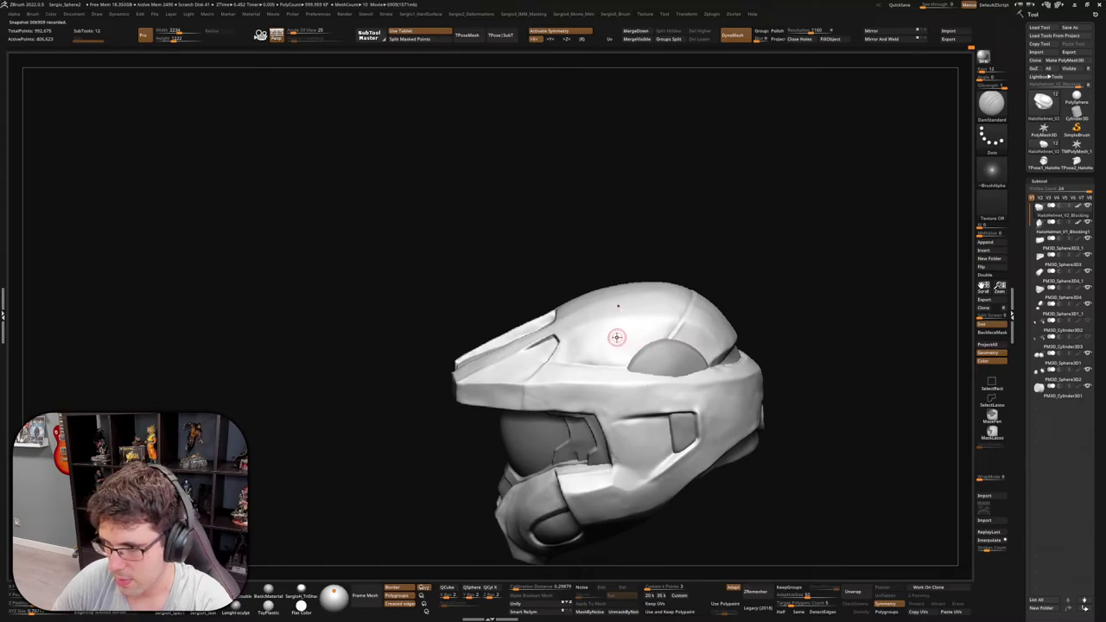
mouse_move(615, 336)
right_down()
mouse_move(622, 345)
mouse_move(599, 345)
mouse_move(595, 372)
mouse_move(593, 341)
right_up()
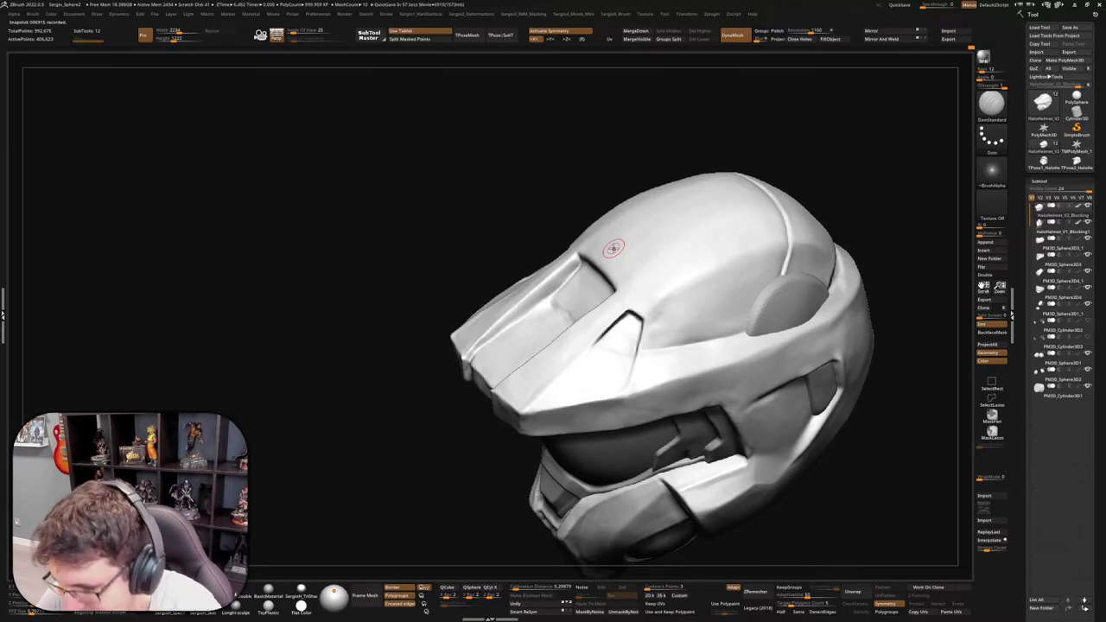
right_drag(703, 305, 666, 372)
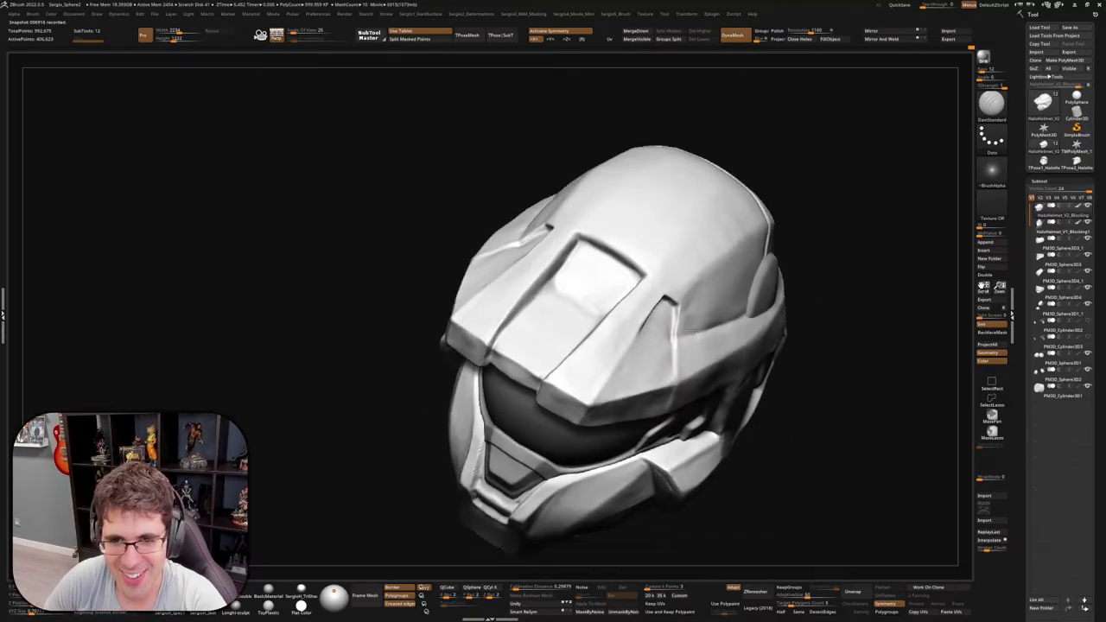
key(shift)
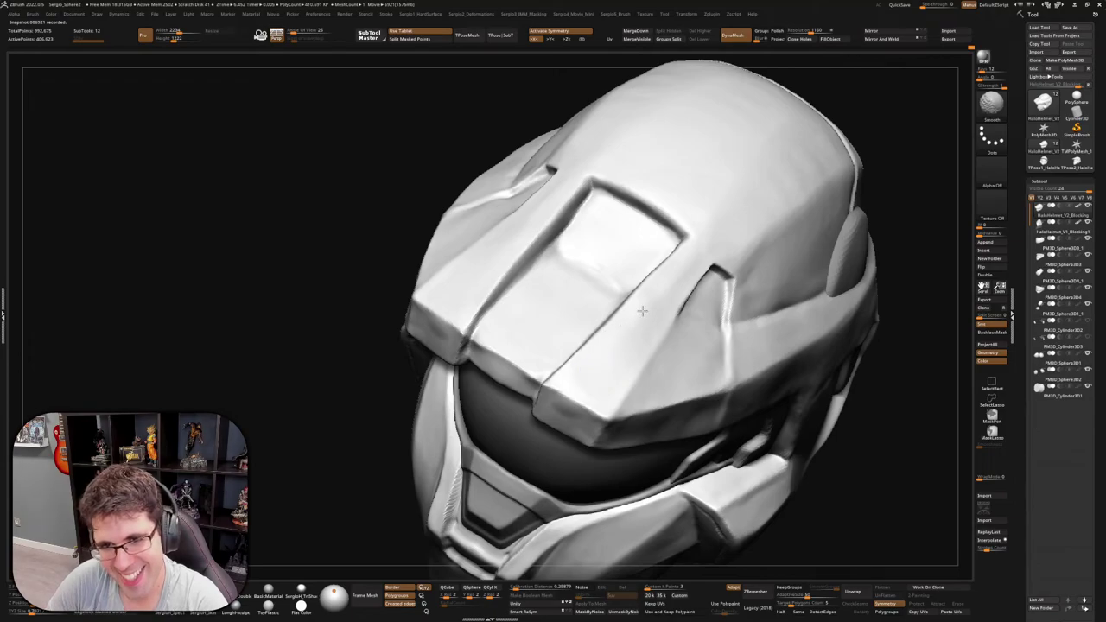
mouse_move(674, 286)
right_down()
mouse_move(654, 286)
mouse_move(654, 270)
right_up()
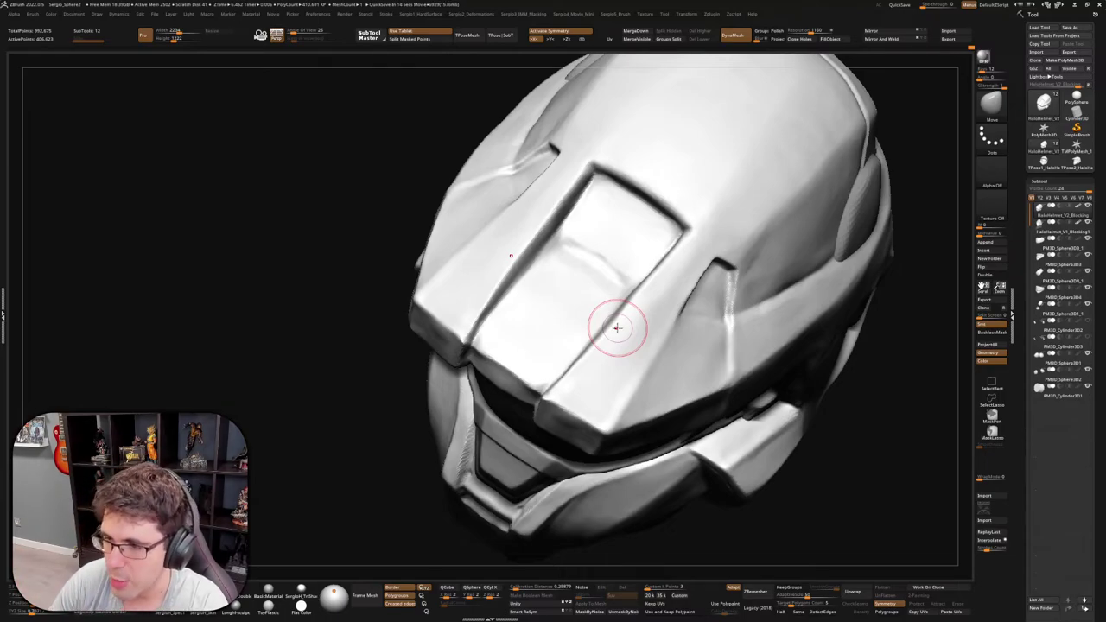
mouse_move(706, 207)
right_down()
mouse_move(772, 320)
mouse_move(765, 276)
mouse_move(666, 298)
mouse_move(710, 360)
mouse_move(730, 342)
mouse_move(716, 389)
mouse_move(704, 366)
mouse_move(740, 370)
mouse_move(702, 372)
mouse_move(654, 407)
right_up()
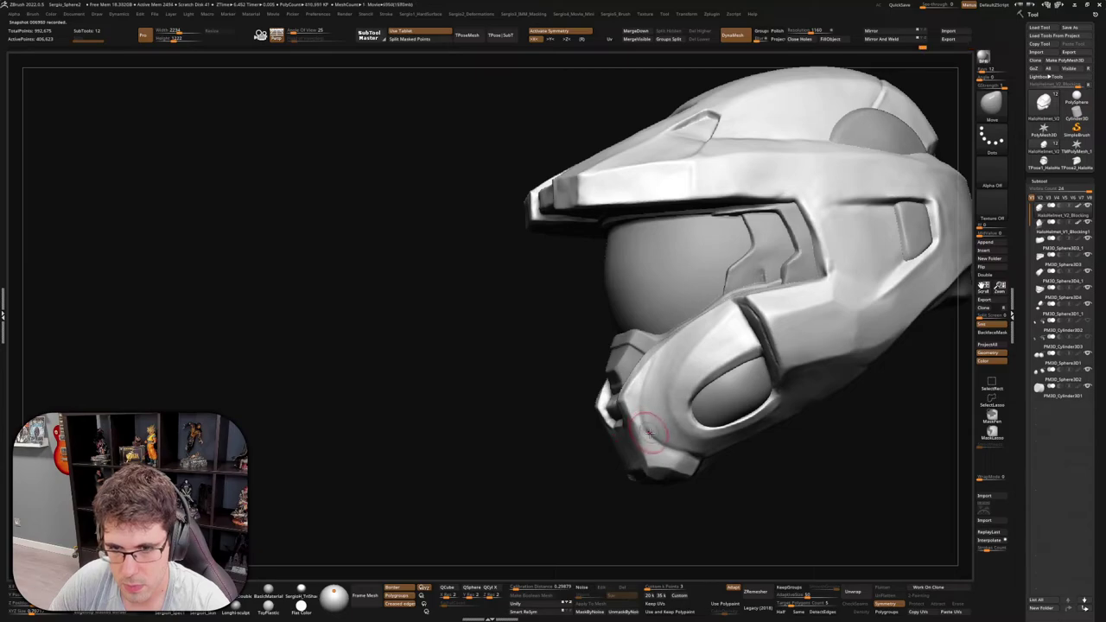
mouse_move(643, 429)
right_down()
mouse_move(647, 481)
mouse_move(643, 443)
right_up()
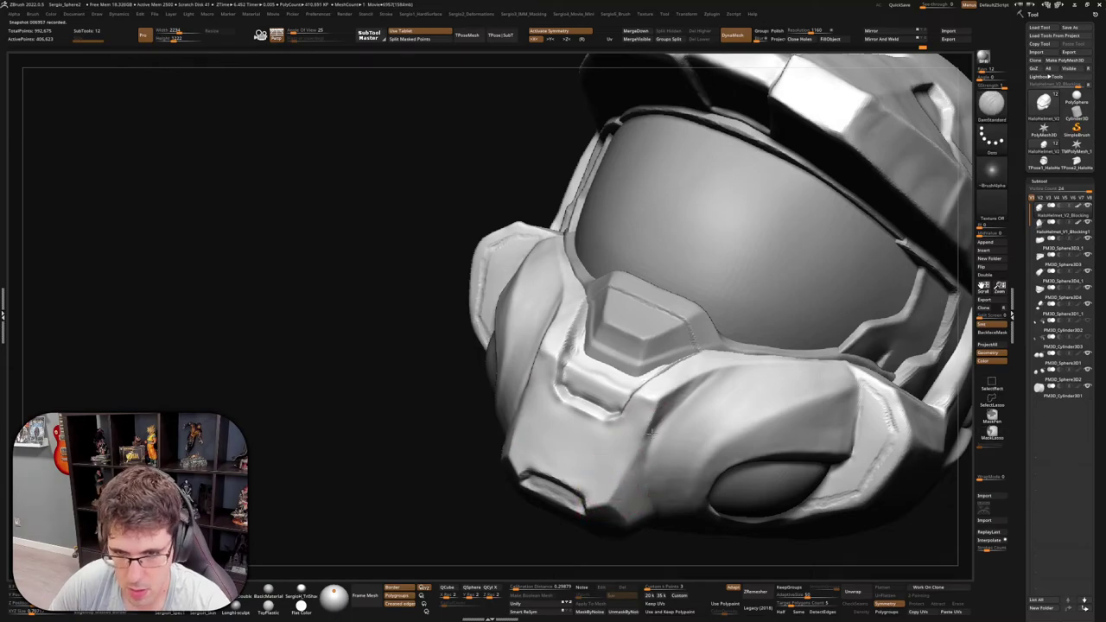
mouse_move(658, 390)
alt+right_down()
mouse_move(651, 375)
mouse_move(642, 481)
mouse_move(641, 444)
mouse_move(640, 471)
mouse_move(650, 470)
mouse_move(723, 386)
mouse_move(640, 437)
mouse_move(654, 430)
alt+right_up()
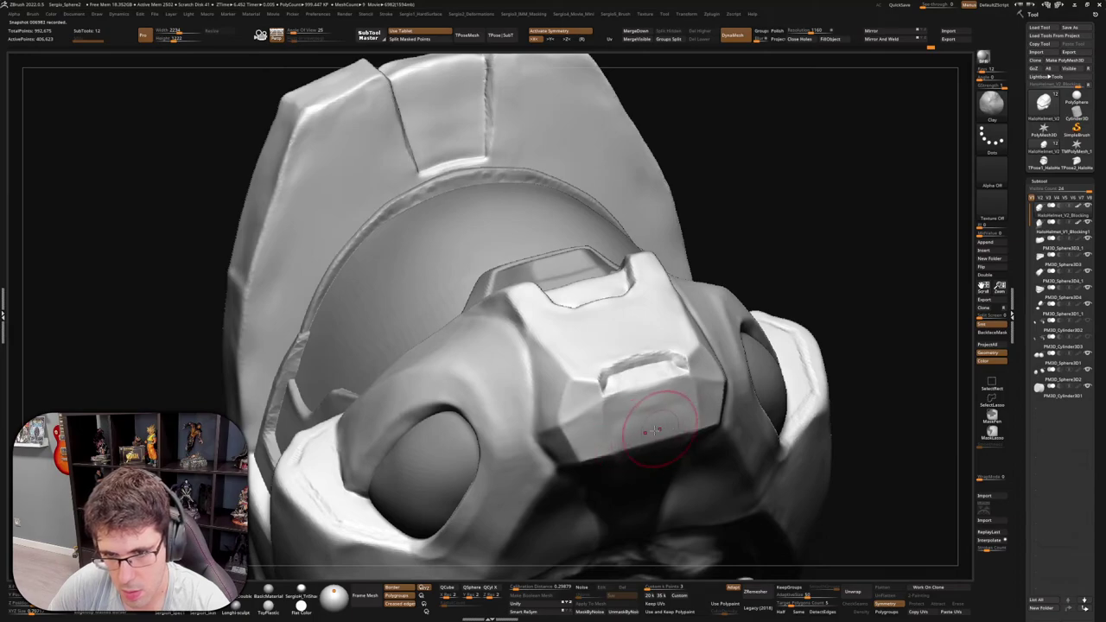
mouse_move(647, 424)
right_down()
mouse_move(656, 418)
mouse_move(664, 438)
right_up()
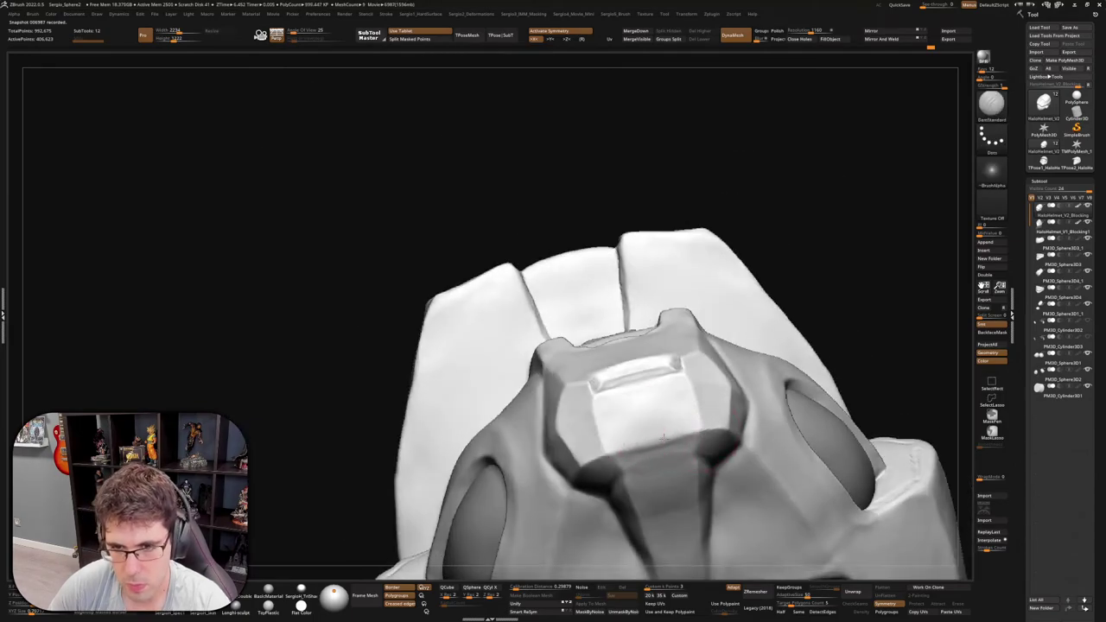
mouse_move(593, 467)
right_down()
mouse_move(587, 474)
mouse_move(620, 412)
mouse_move(654, 509)
mouse_move(720, 430)
right_up()
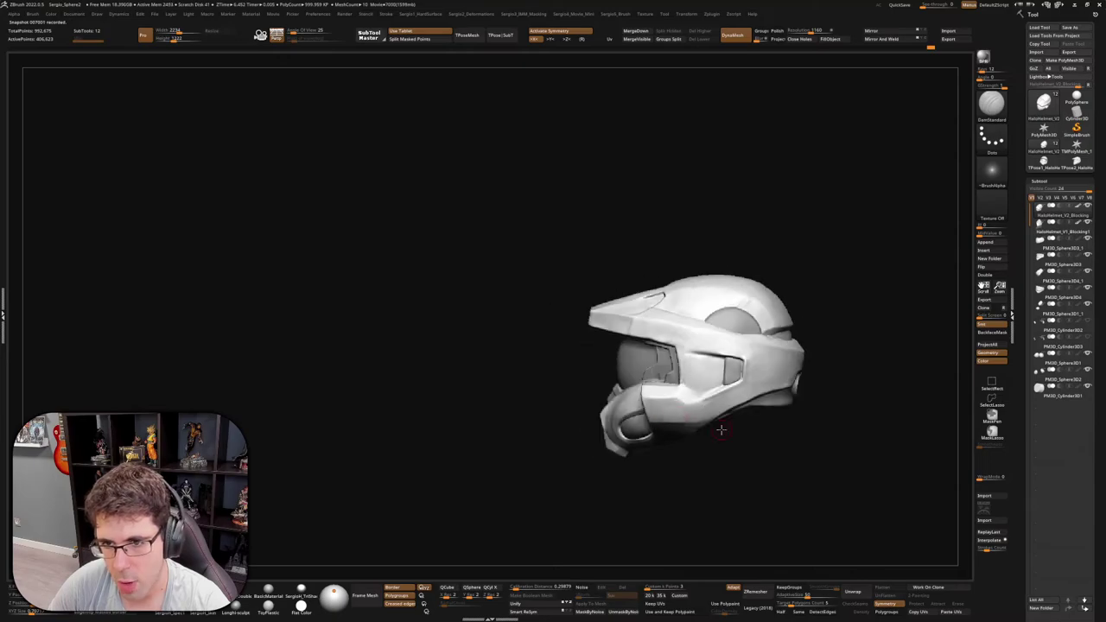
Check the helmet's back, save it with Ctrl+S, and bring up the Movie palette
mouse_move(746, 412)
right_down()
mouse_move(753, 400)
mouse_move(711, 378)
right_up()
key(ctrl)
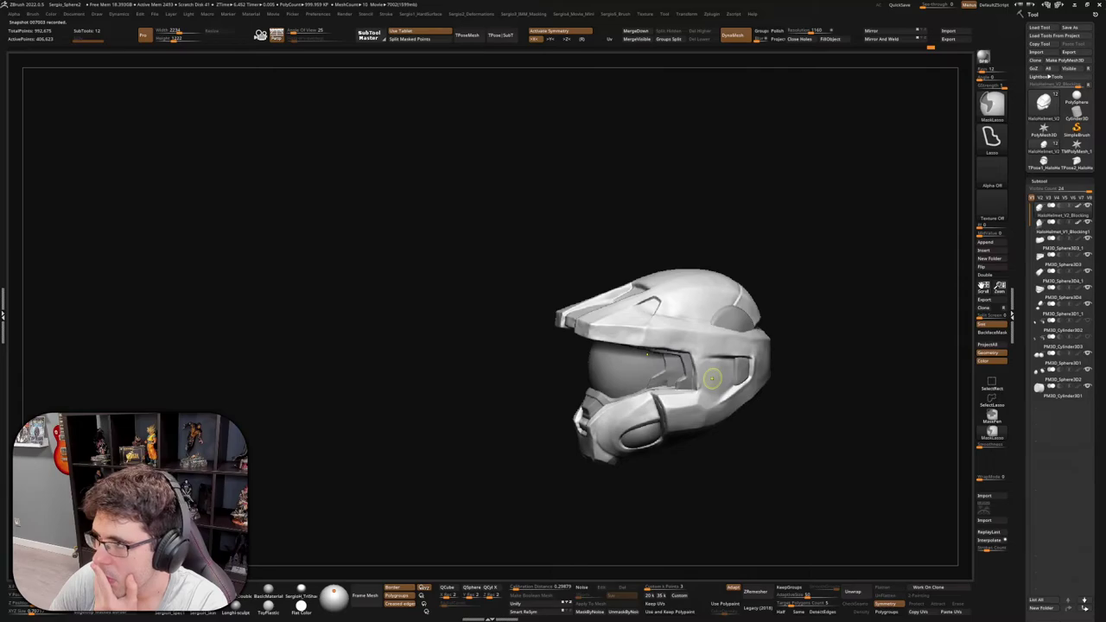
key(ctrl+s)
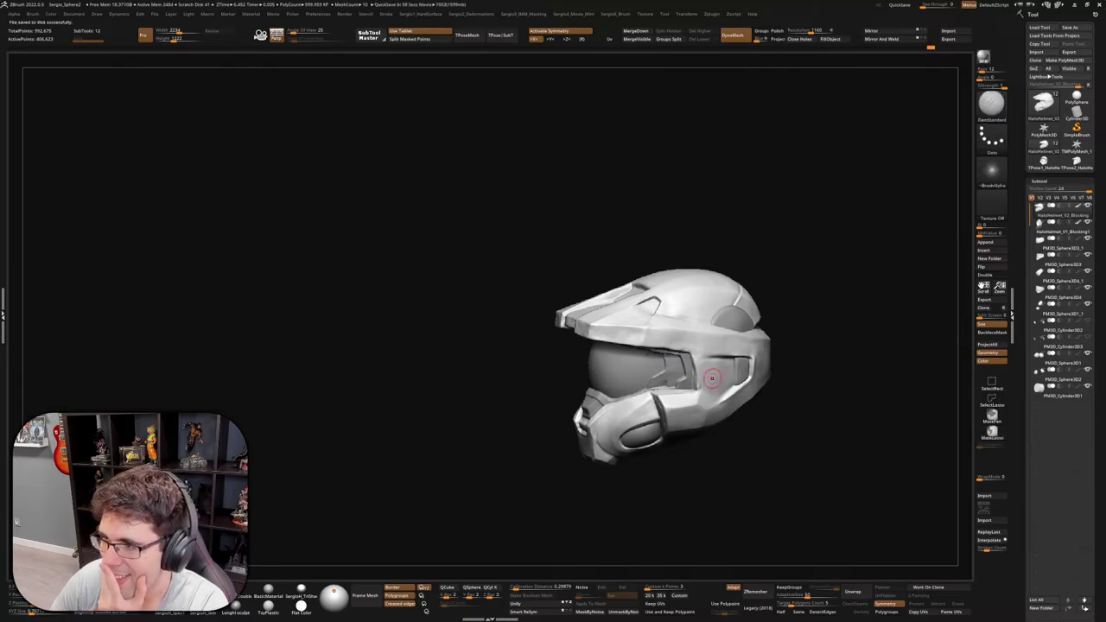
key(m)
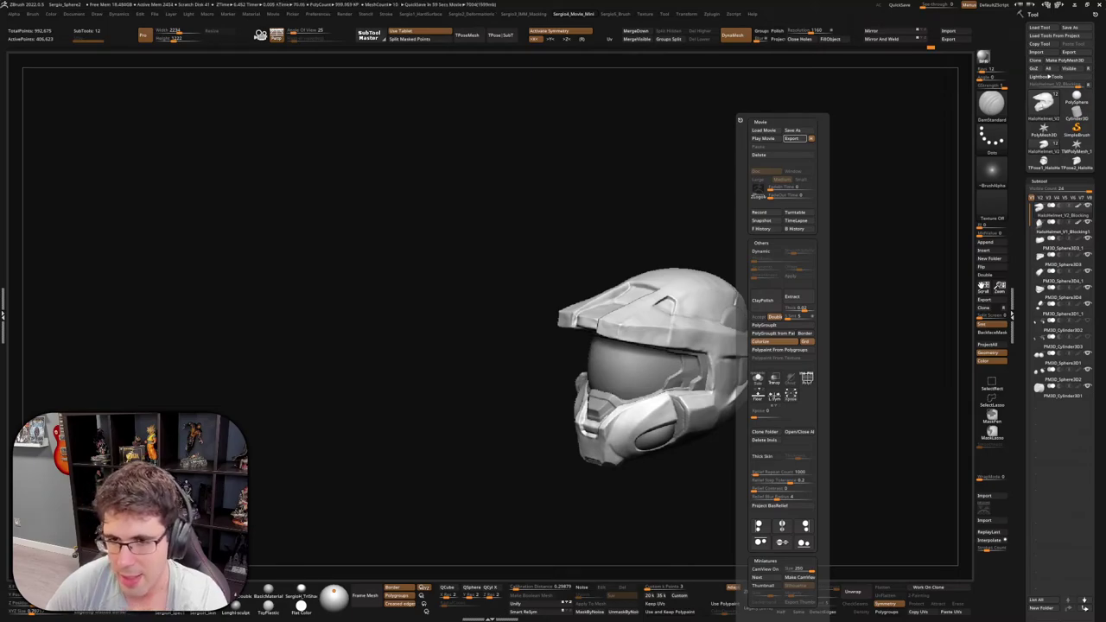
Close the Movie palette and position the helmet large and front-facing on the page's left
drag(812, 375, 860, 371)
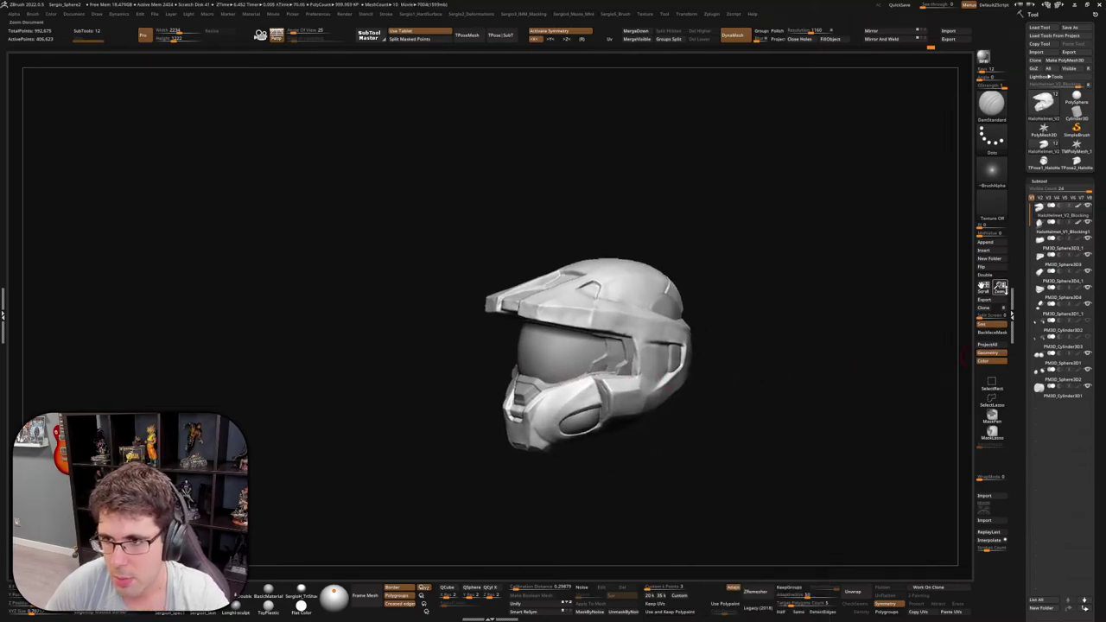
mouse_move(1000, 286)
mouse_down()
mouse_move(777, 341)
mouse_move(340, 341)
mouse_up()
ctrl+right_drag(340, 340, 340, 403)
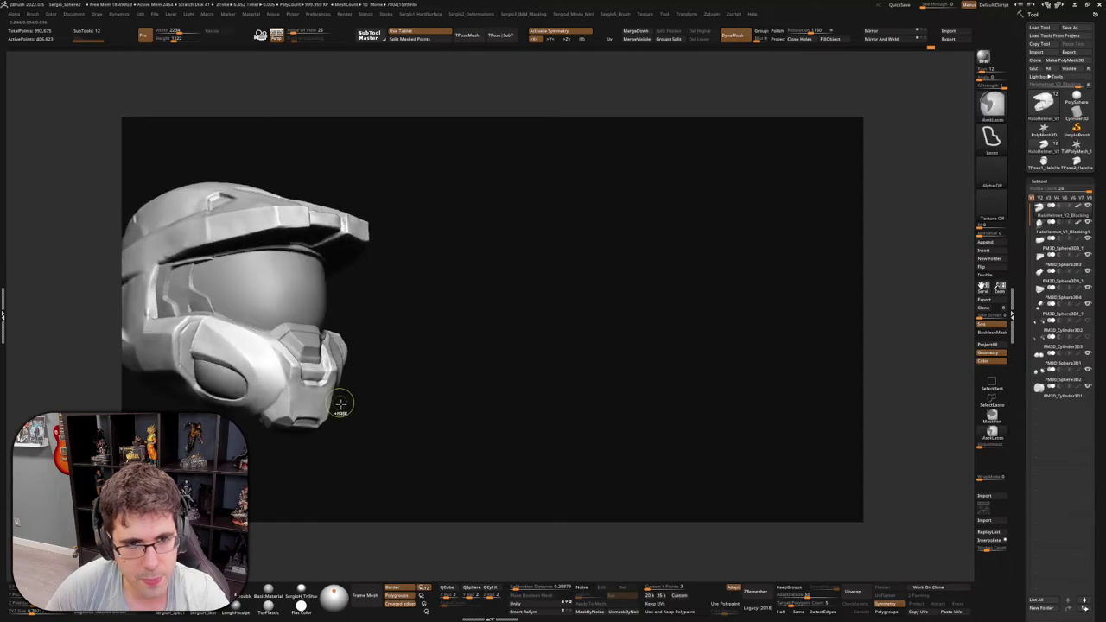
mouse_move(341, 403)
mouse_down()
mouse_move(463, 412)
mouse_move(451, 424)
mouse_move(479, 398)
mouse_up()
ctrl+right_drag(479, 398, 485, 406)
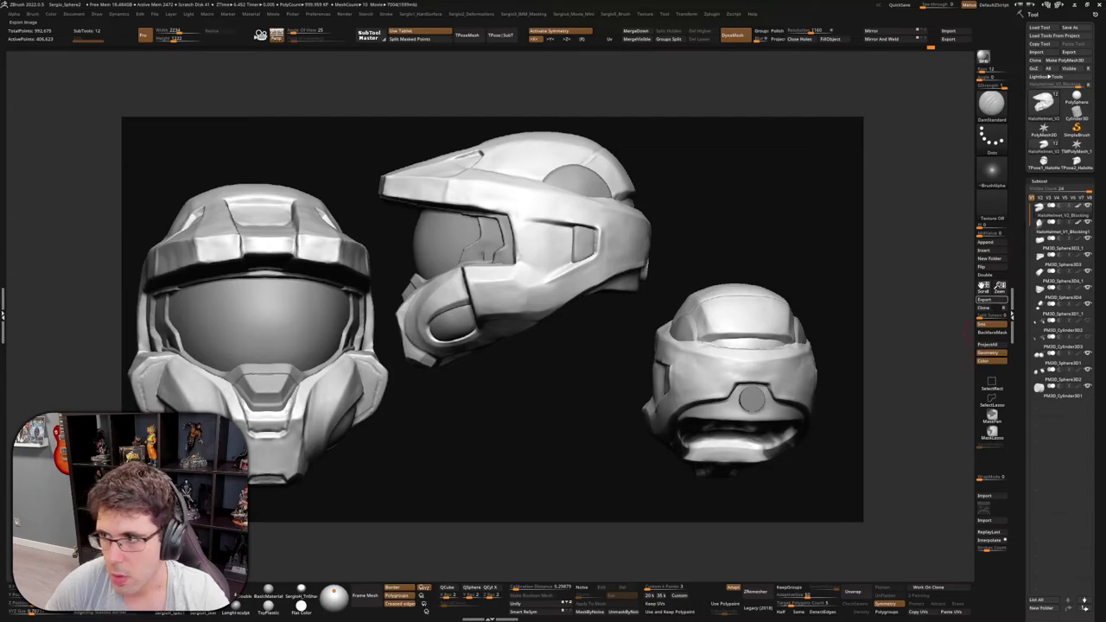
Preview Document > Export, cancel it, clear the snapshots and frame the single helmet
click(22, 21)
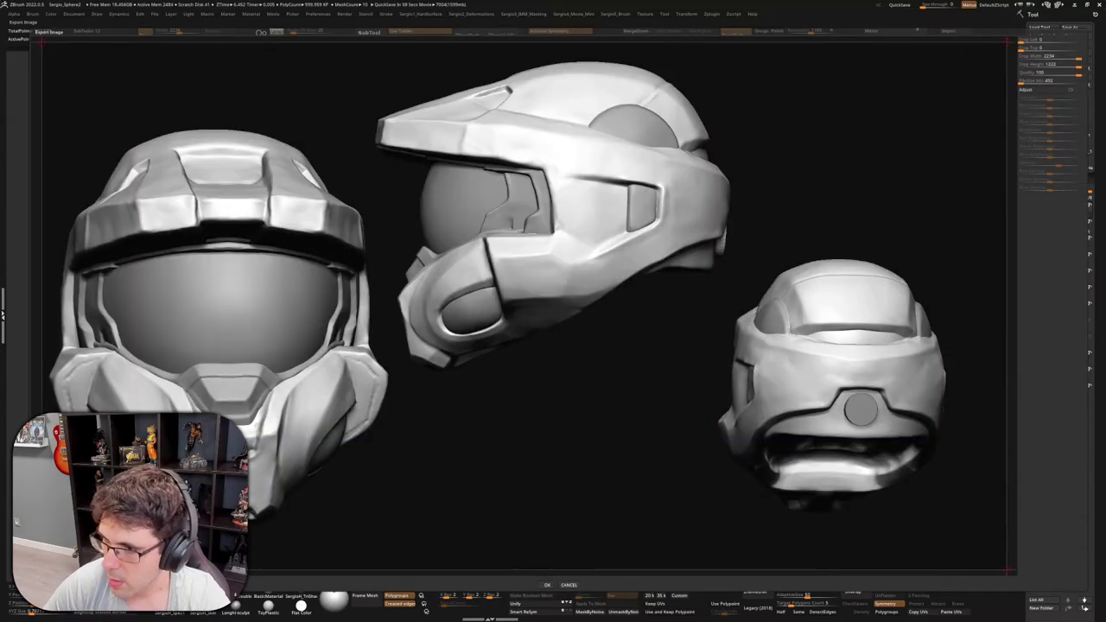
key(Escape)
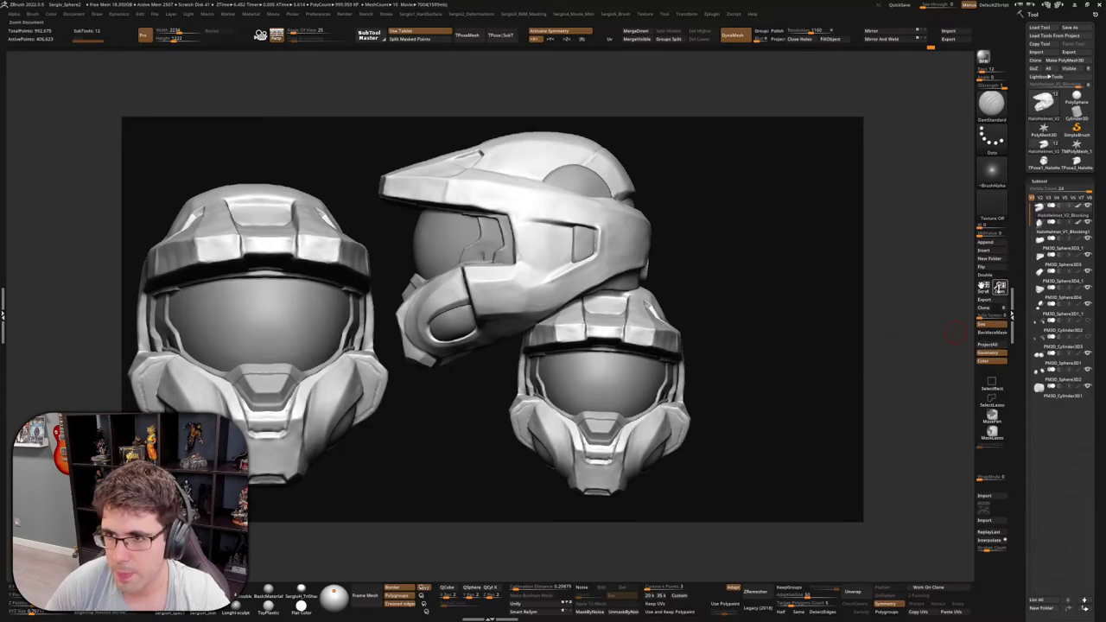
drag(1000, 287, 1003, 304)
key(ctrl+n)
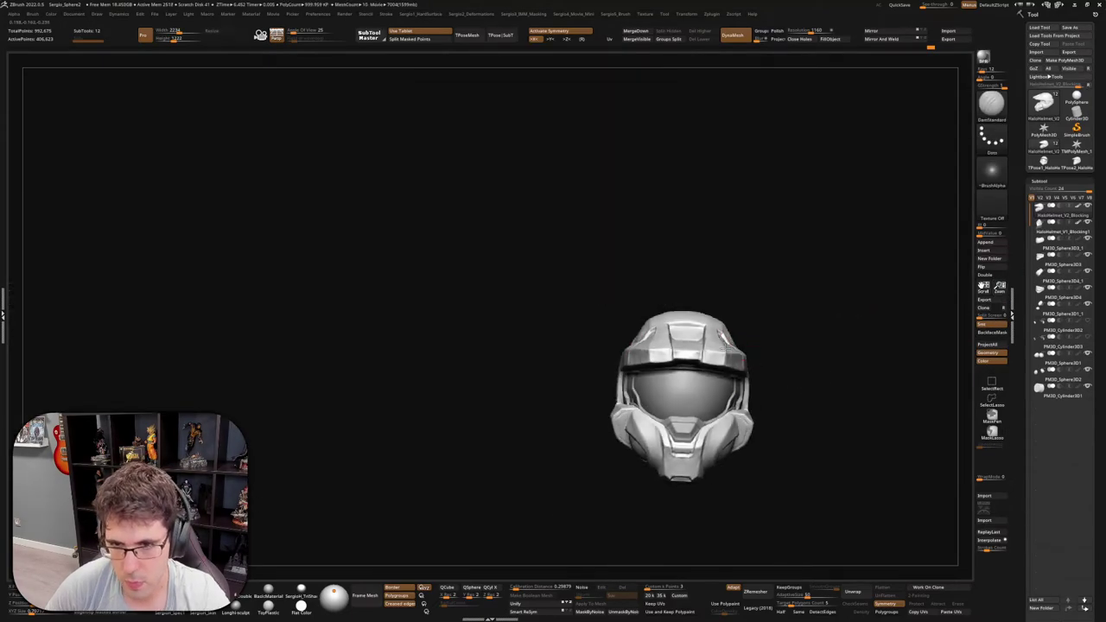
key(f)
scroll(687, 370, down, 2)
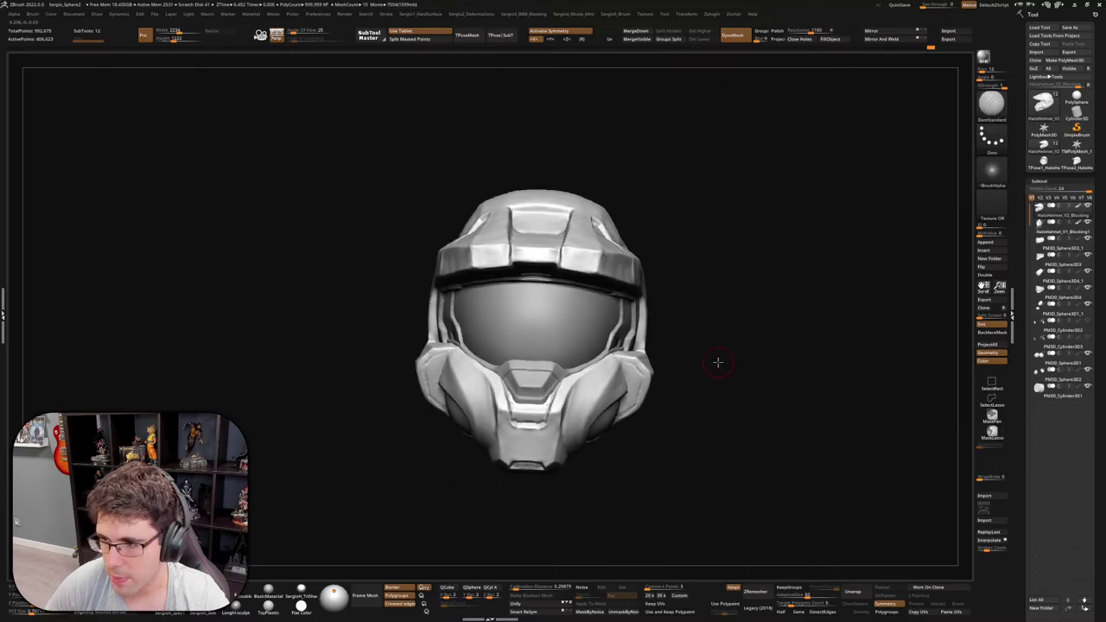
drag(717, 362, 706, 361)
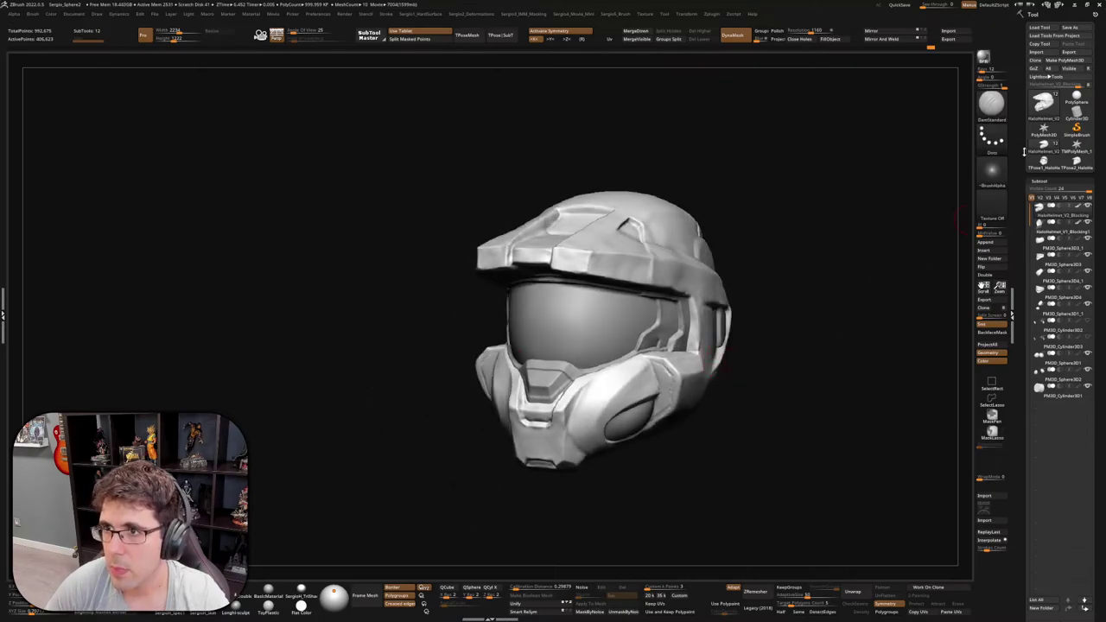
Switch from HaloHelmet_V2 to the rounder six-subtool blocking helmet tool
click(1075, 95)
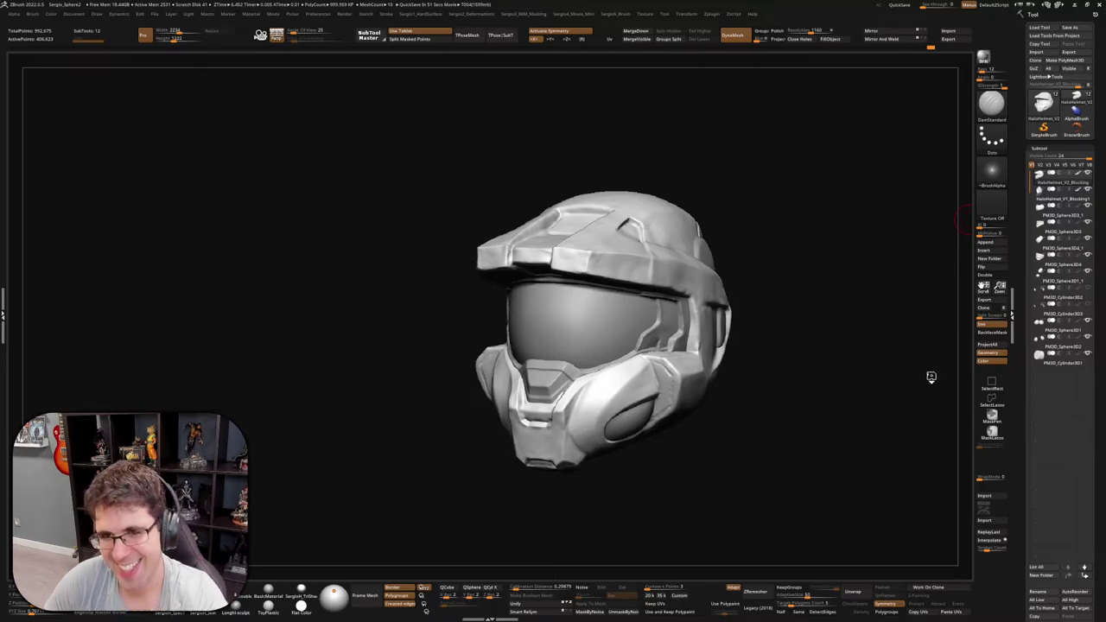
key(ctrl+z)
key(ctrl+z)
key(ctrl+z)
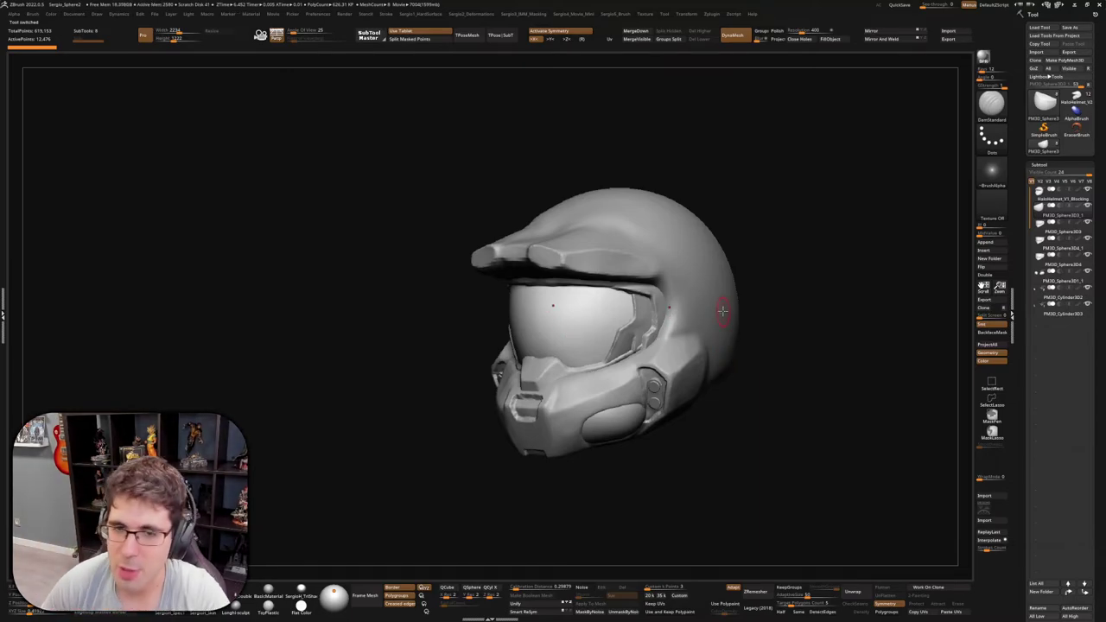
Cycle through the saved helmet tools, then run Subtool > Merge Visible on the helmet's parts
click(1076, 100)
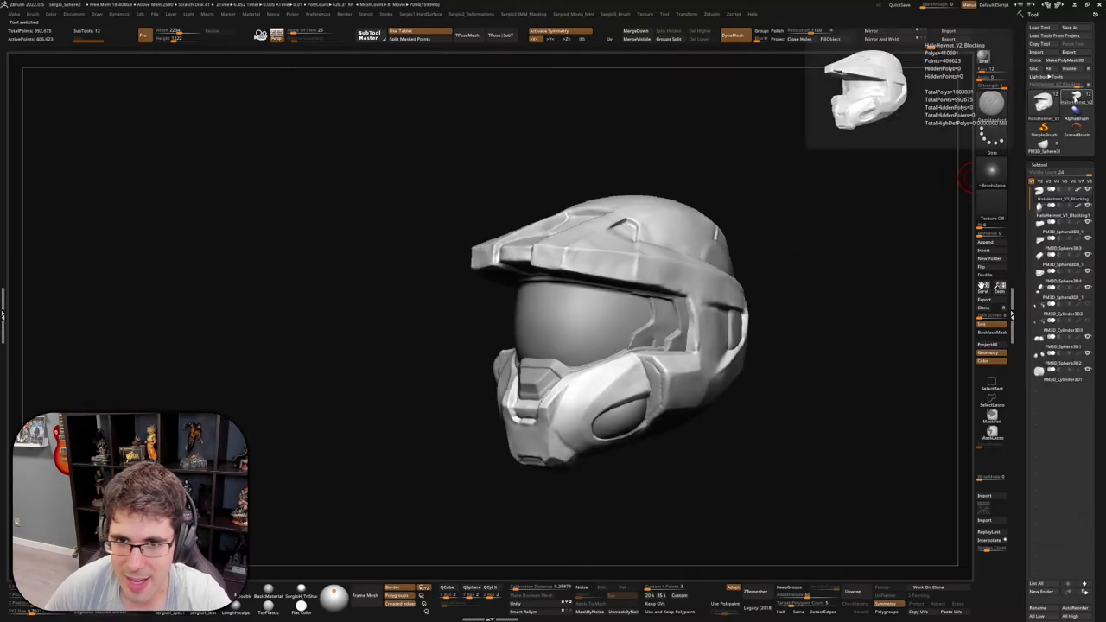
click(1045, 147)
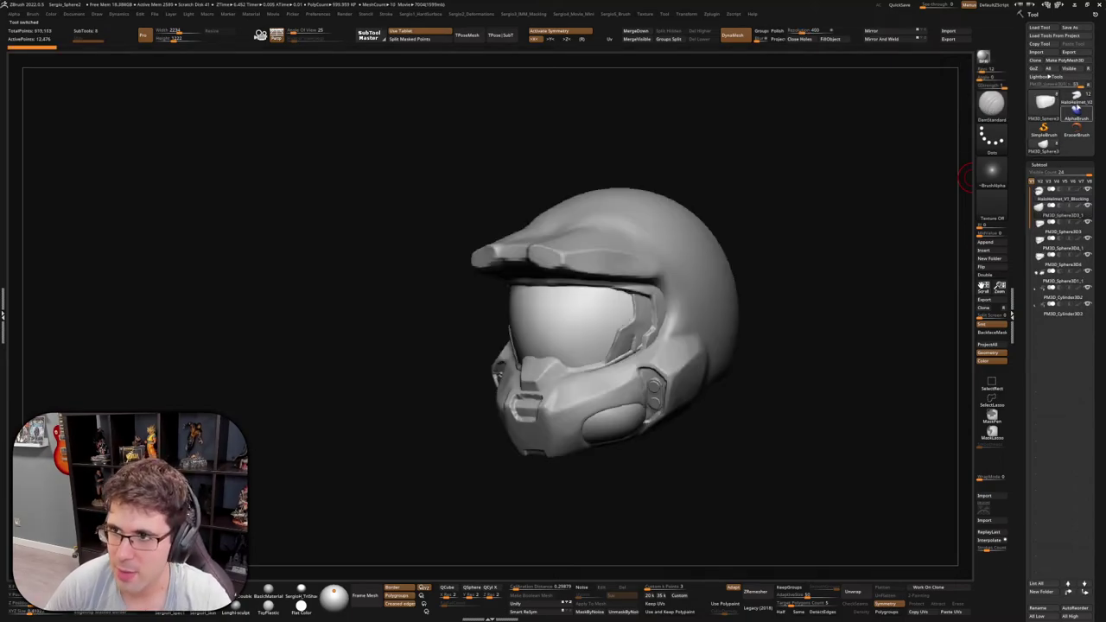
click(1067, 119)
click(1047, 148)
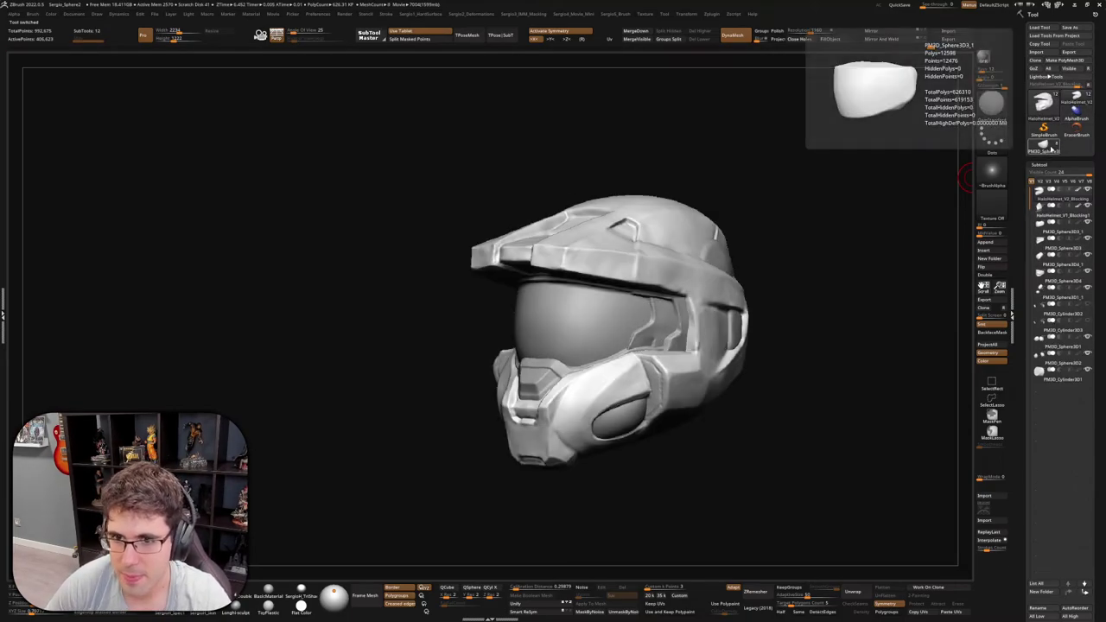
mouse_move(829, 363)
mouse_down()
mouse_move(687, 361)
mouse_move(844, 197)
mouse_up()
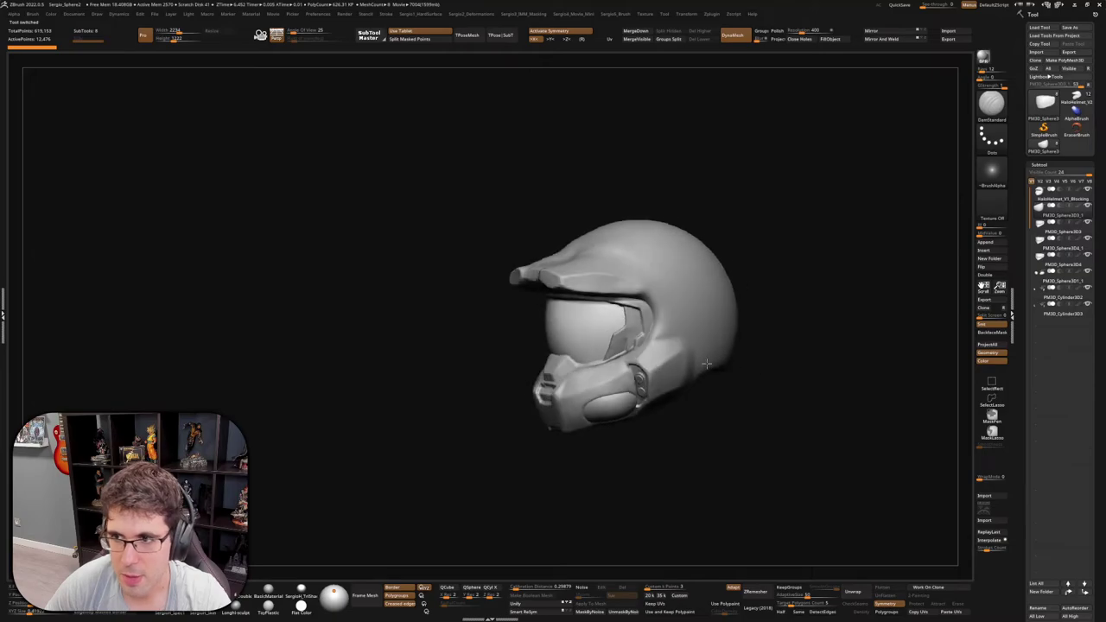
click(640, 41)
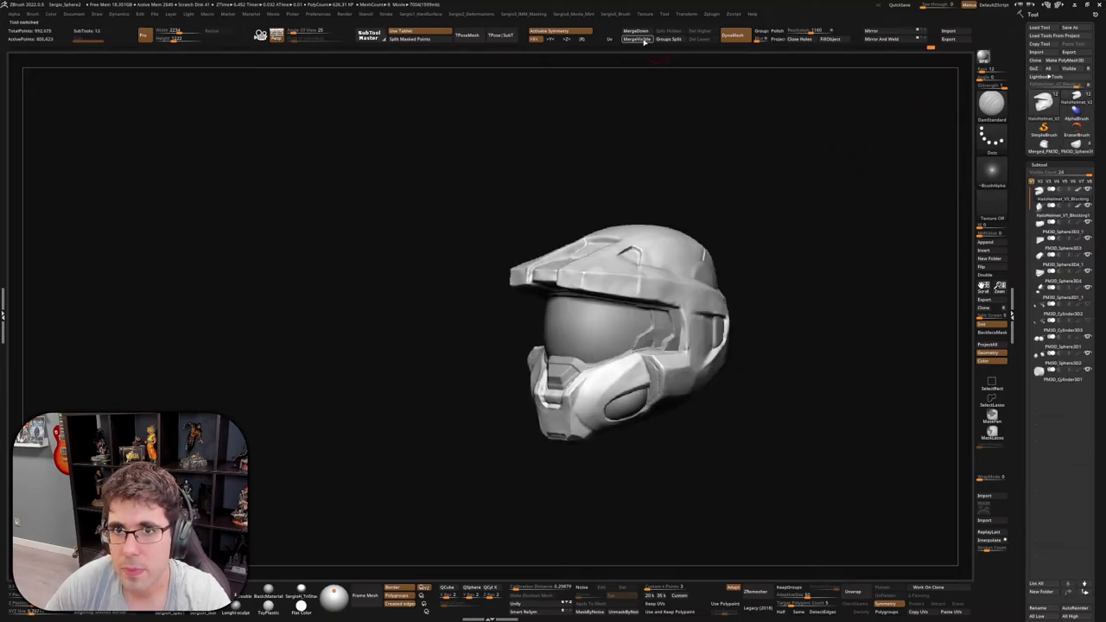
Append the merged blocking helmet to the merged detailed helmet and view both from the side
click(1075, 107)
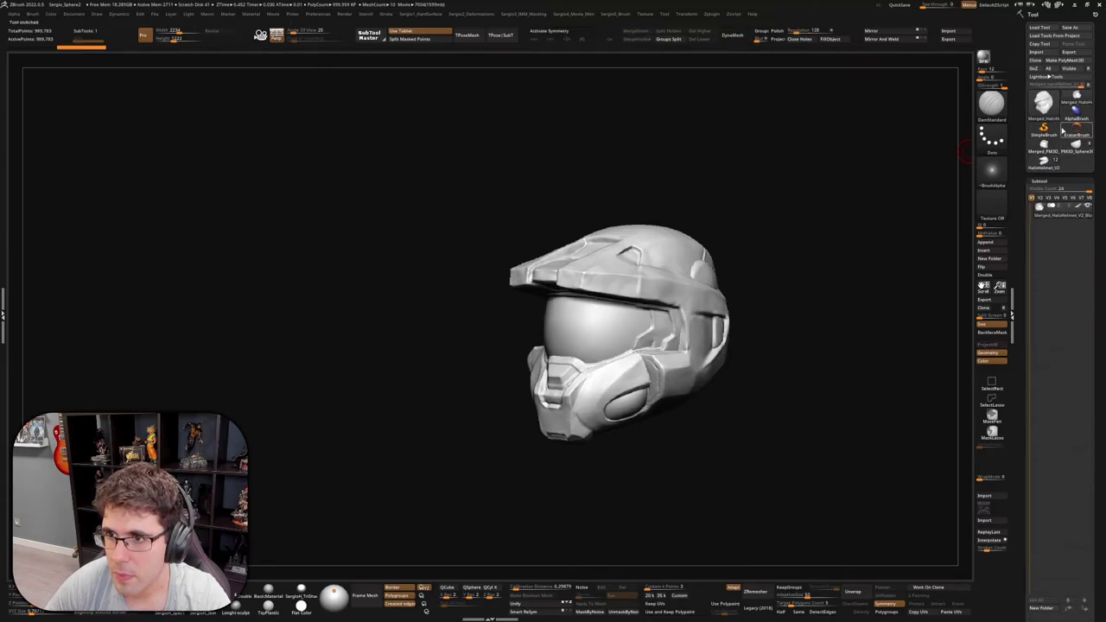
click(1002, 244)
click(816, 262)
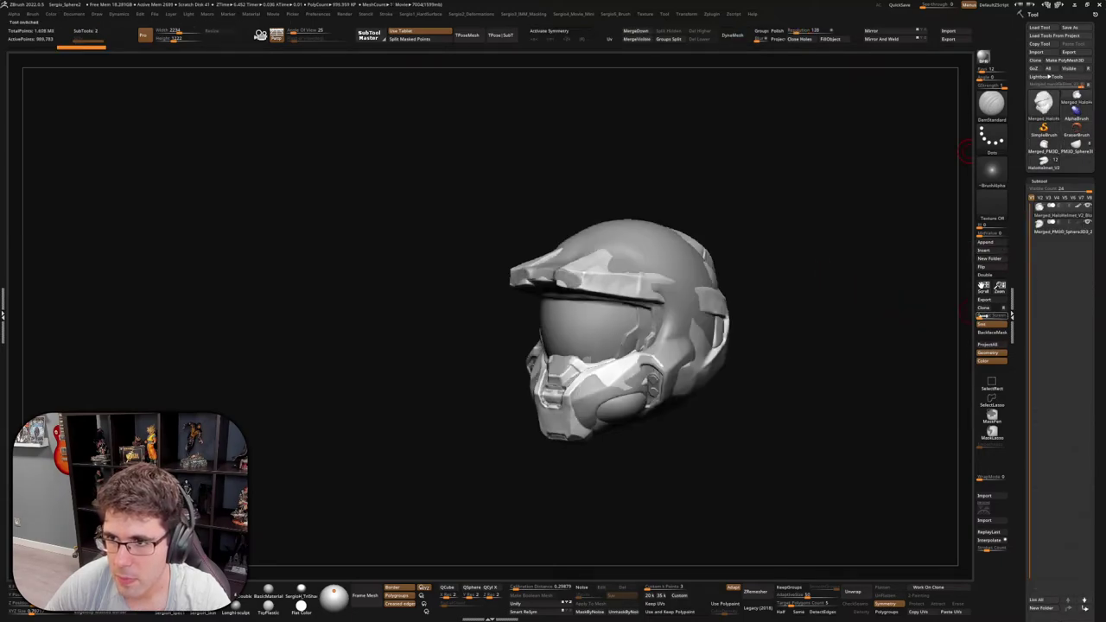
shift+drag(950, 151, 834, 335)
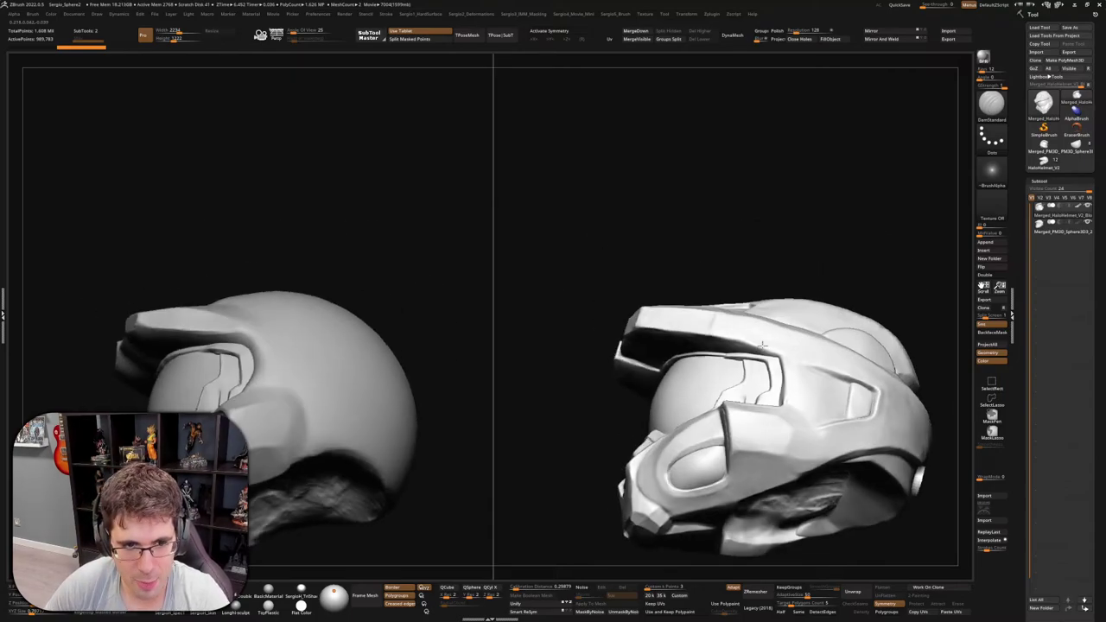
mouse_move(762, 365)
right_down()
mouse_move(754, 334)
mouse_move(748, 439)
mouse_move(782, 467)
mouse_move(803, 464)
mouse_move(727, 359)
mouse_move(783, 383)
mouse_move(707, 394)
mouse_move(743, 380)
mouse_move(760, 415)
mouse_move(805, 402)
mouse_move(790, 381)
mouse_move(812, 380)
mouse_move(787, 393)
right_up()
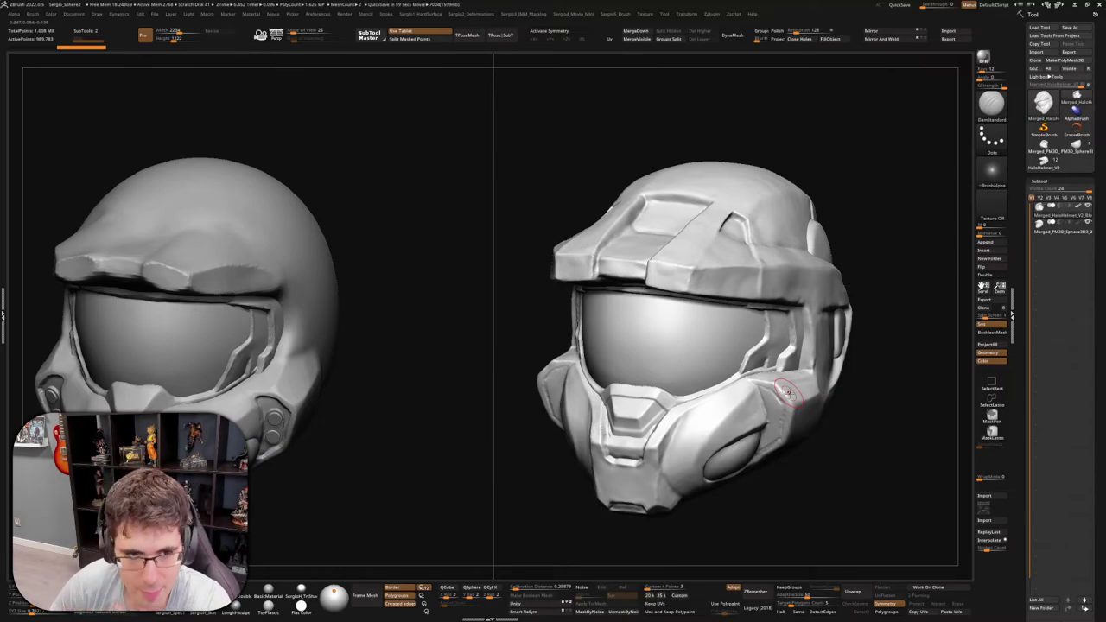
mouse_move(787, 392)
right_down()
mouse_move(734, 397)
mouse_move(722, 342)
mouse_move(666, 308)
mouse_move(678, 169)
right_up()
right_drag(784, 377, 714, 307)
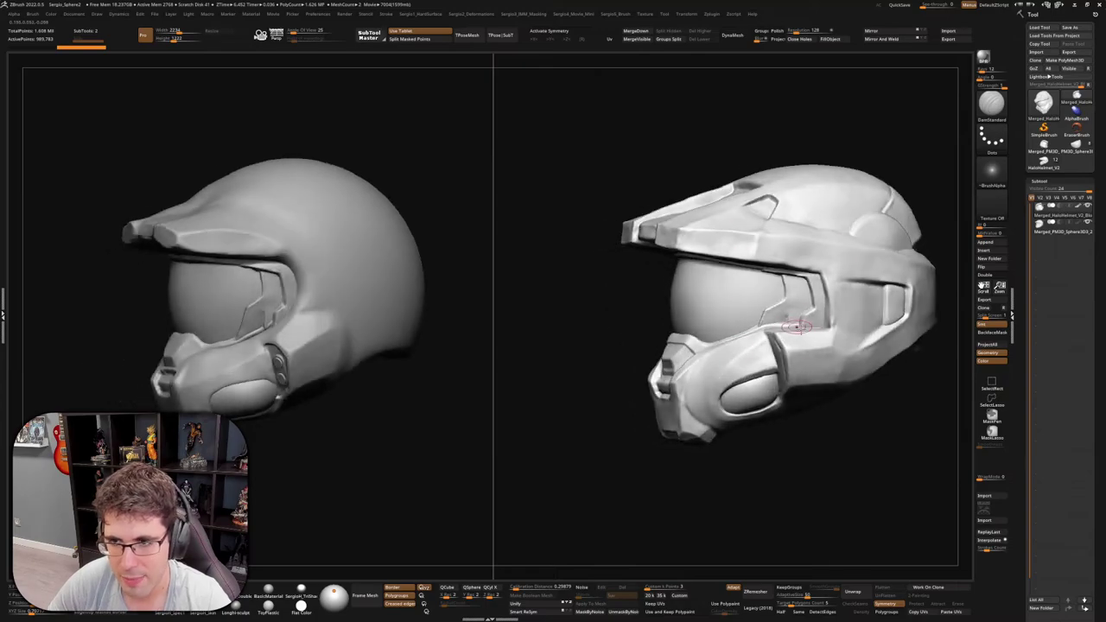
mouse_move(796, 326)
right_down()
mouse_move(824, 324)
mouse_move(734, 364)
right_up()
right_drag(743, 403, 737, 298)
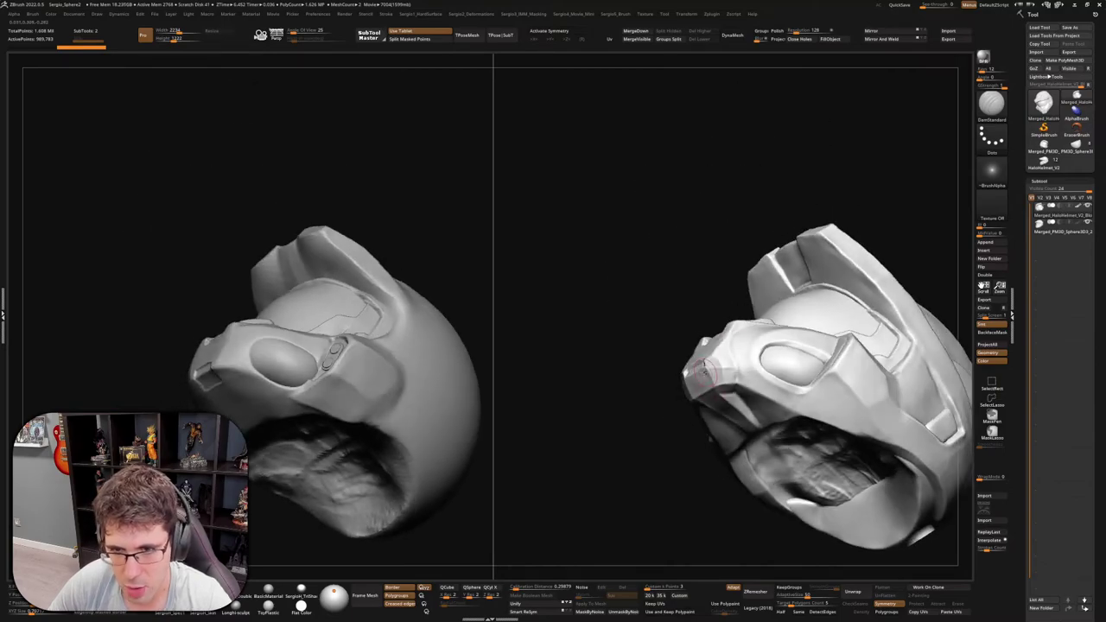
mouse_move(747, 355)
right_down()
mouse_move(780, 409)
mouse_move(710, 391)
right_up()
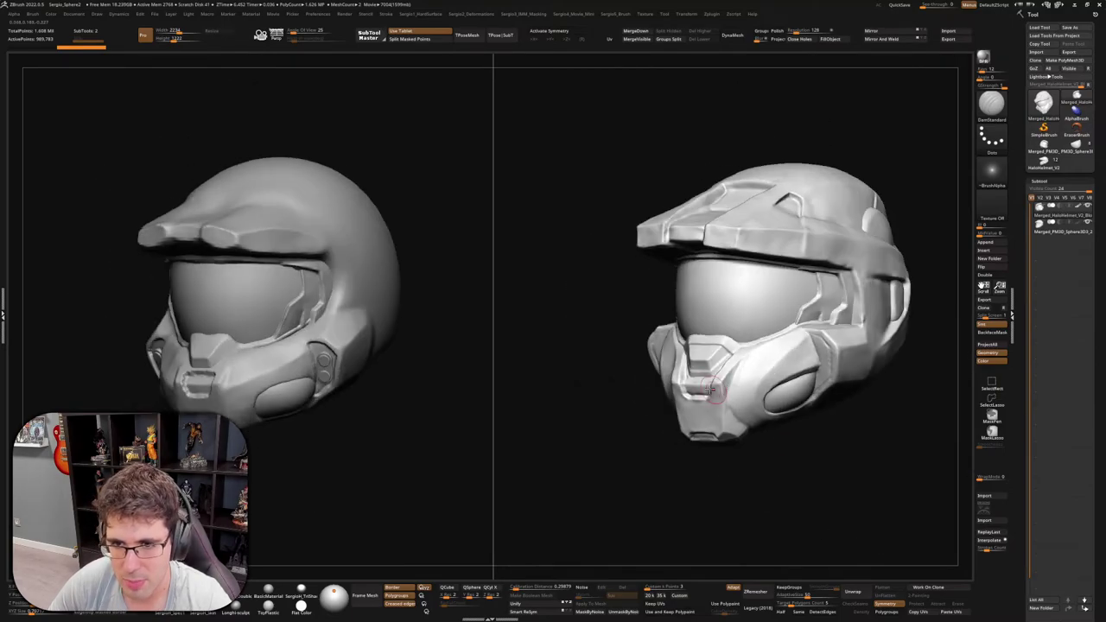
mouse_move(772, 302)
right_down()
mouse_move(721, 321)
mouse_move(654, 247)
mouse_move(691, 283)
mouse_move(656, 311)
mouse_move(661, 346)
mouse_move(734, 363)
mouse_move(817, 420)
mouse_move(822, 381)
mouse_move(872, 408)
mouse_move(868, 302)
mouse_move(851, 419)
mouse_move(838, 368)
mouse_move(855, 382)
mouse_move(803, 380)
mouse_move(815, 378)
mouse_move(959, 127)
right_up()
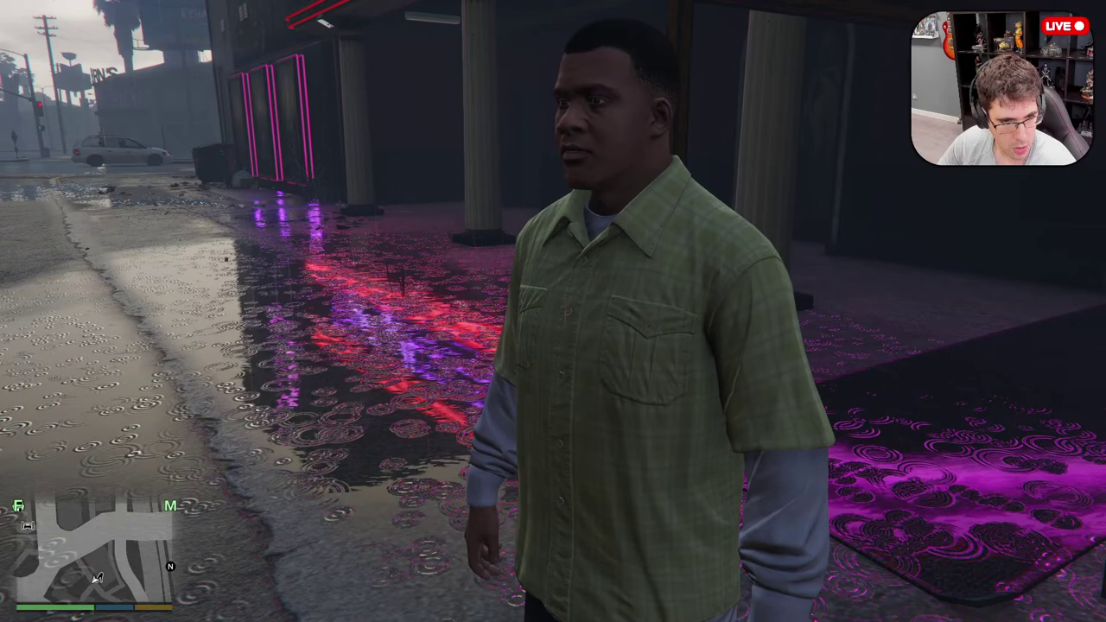
Join an invite-only GTA Online session from the pause menu's Online options
key(Escape)
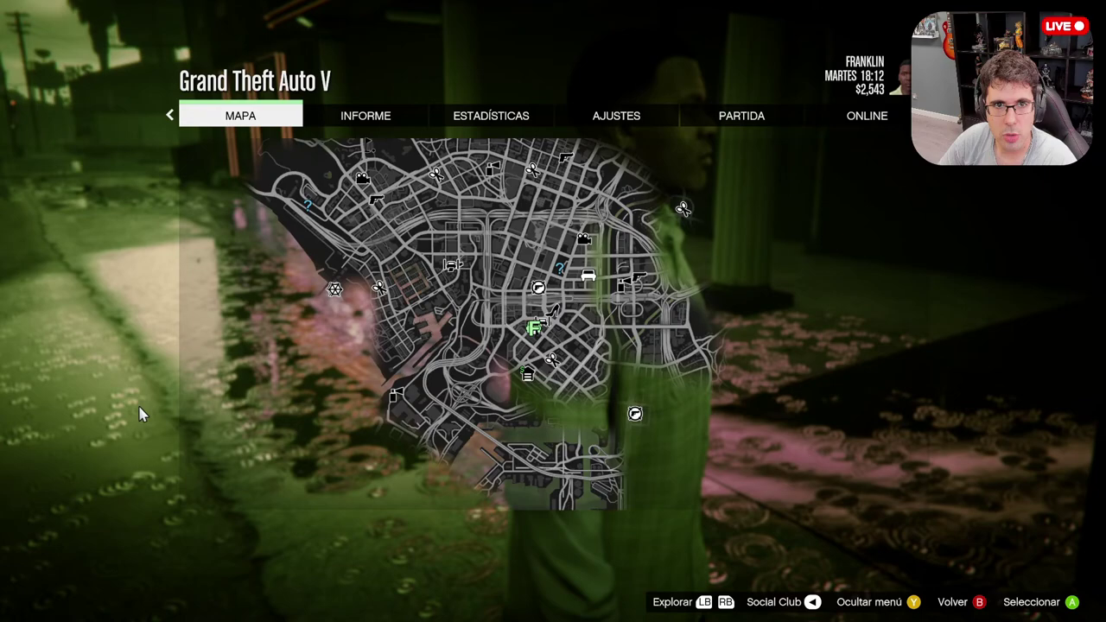
key(q)
key(Up)
key(Return)
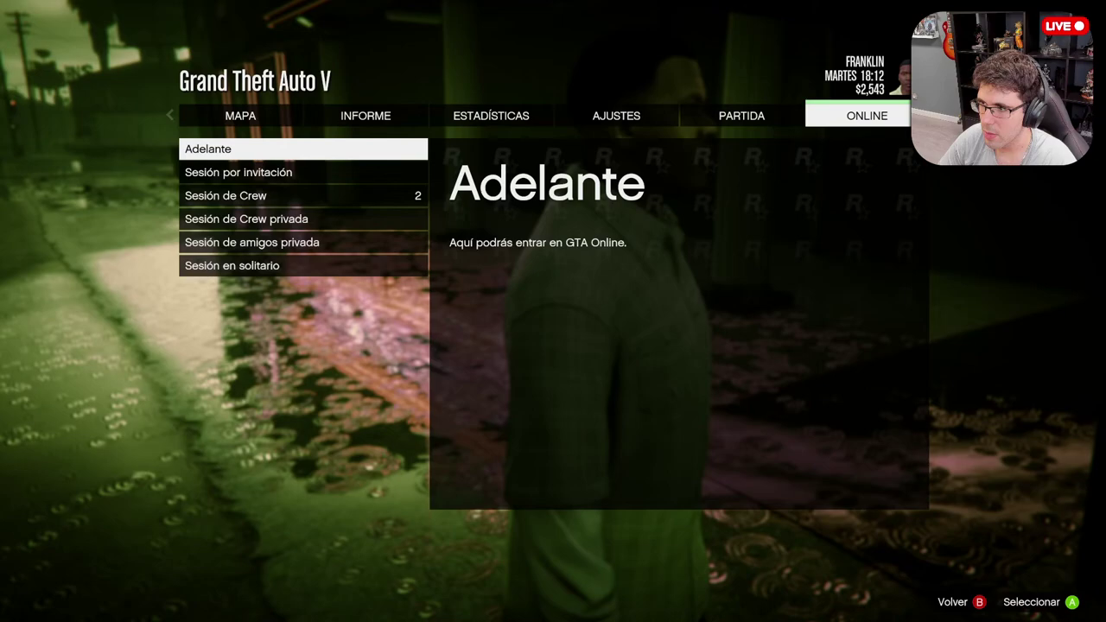
key(Down)
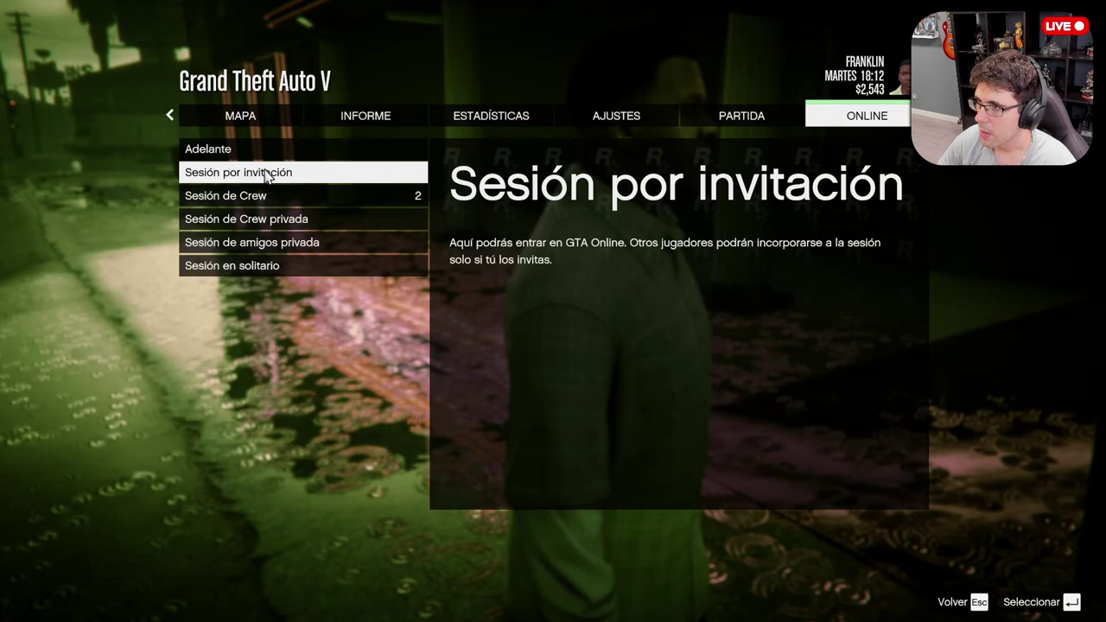
click(267, 176)
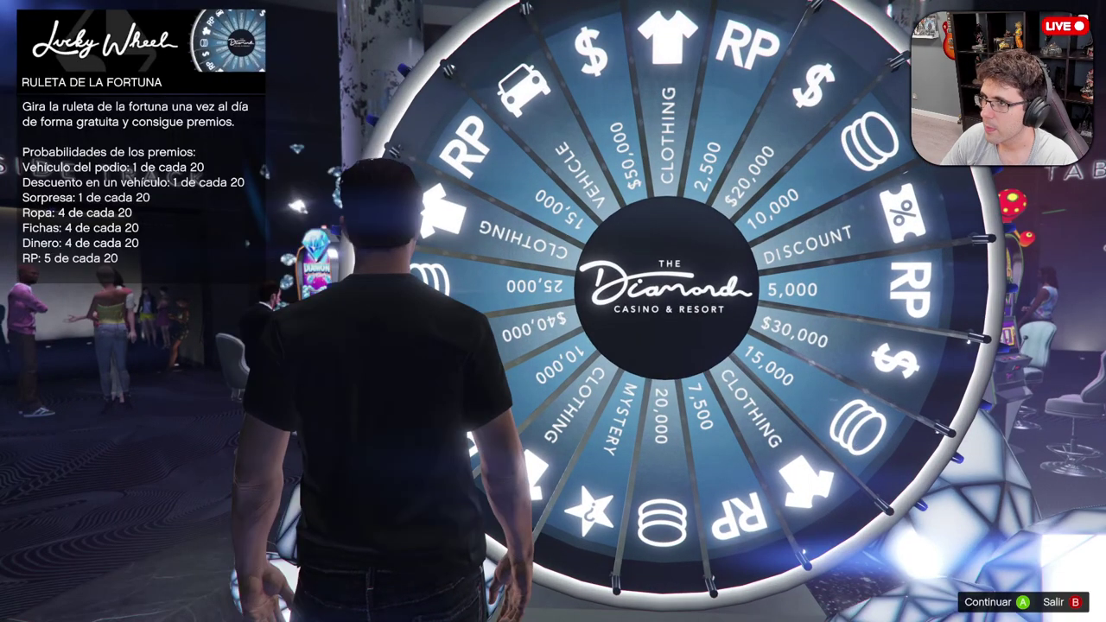
Spin the Lucky Wheel and store the won Benefactor Schafter V12 at a chosen property
key(Return)
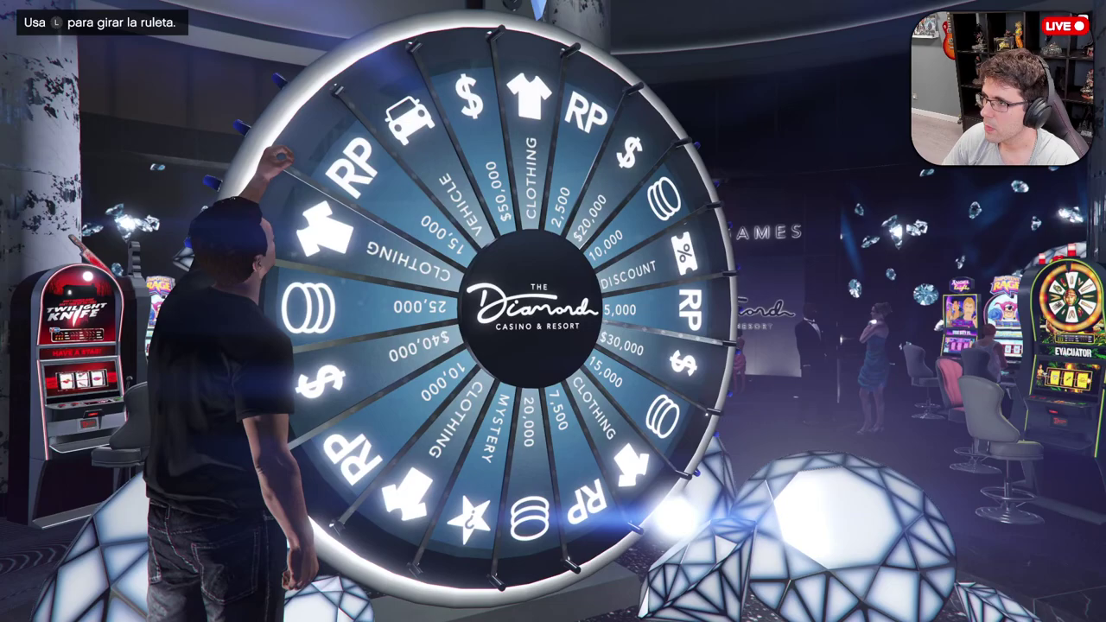
key(s)
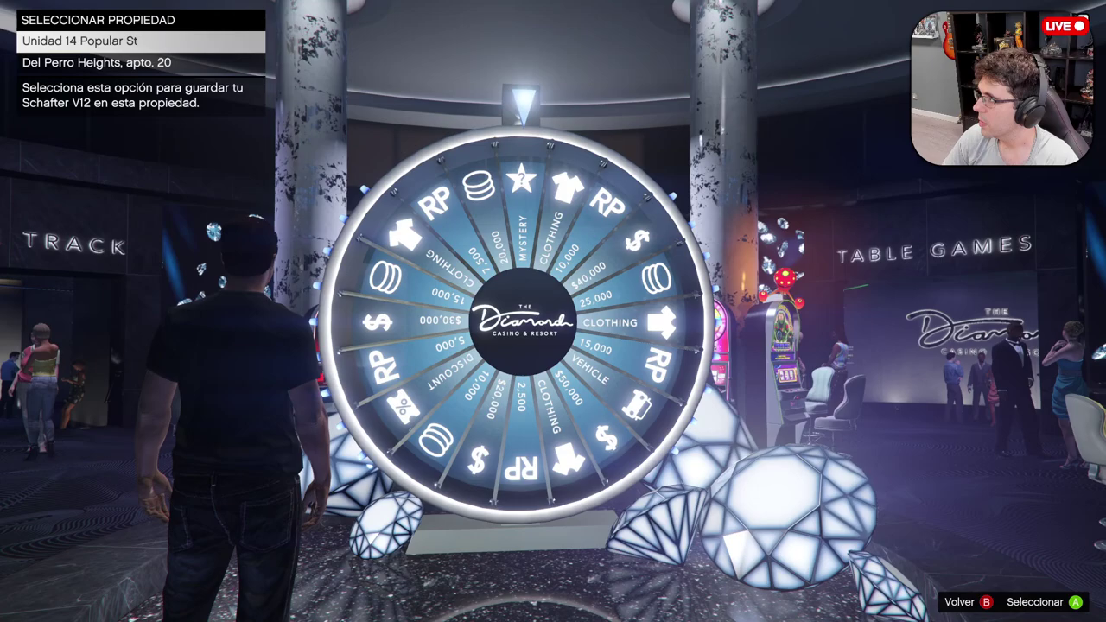
key(Return)
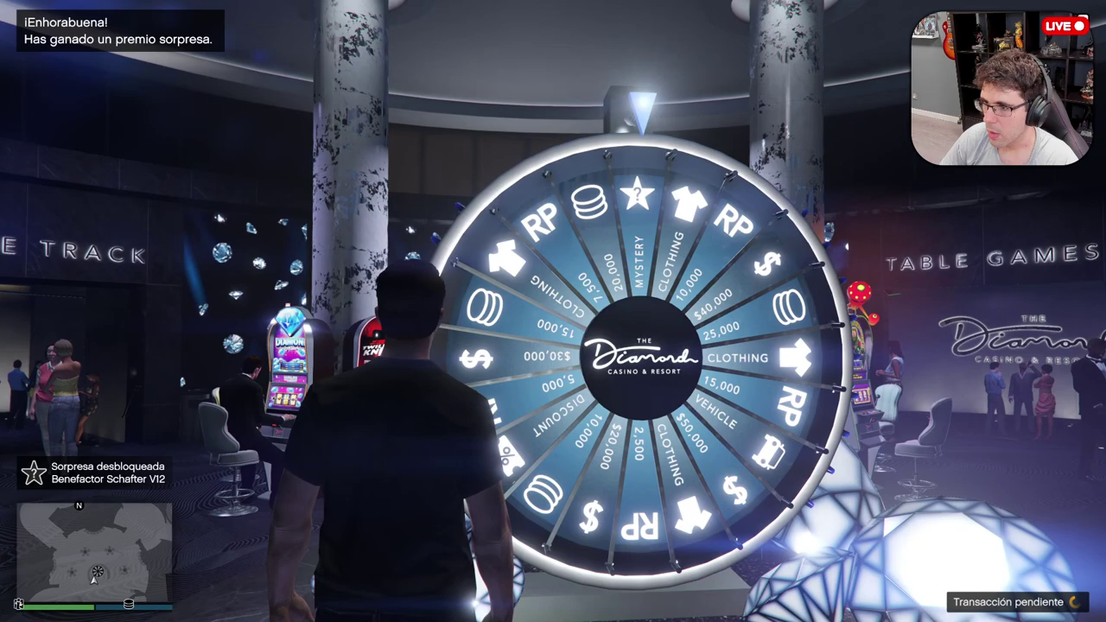